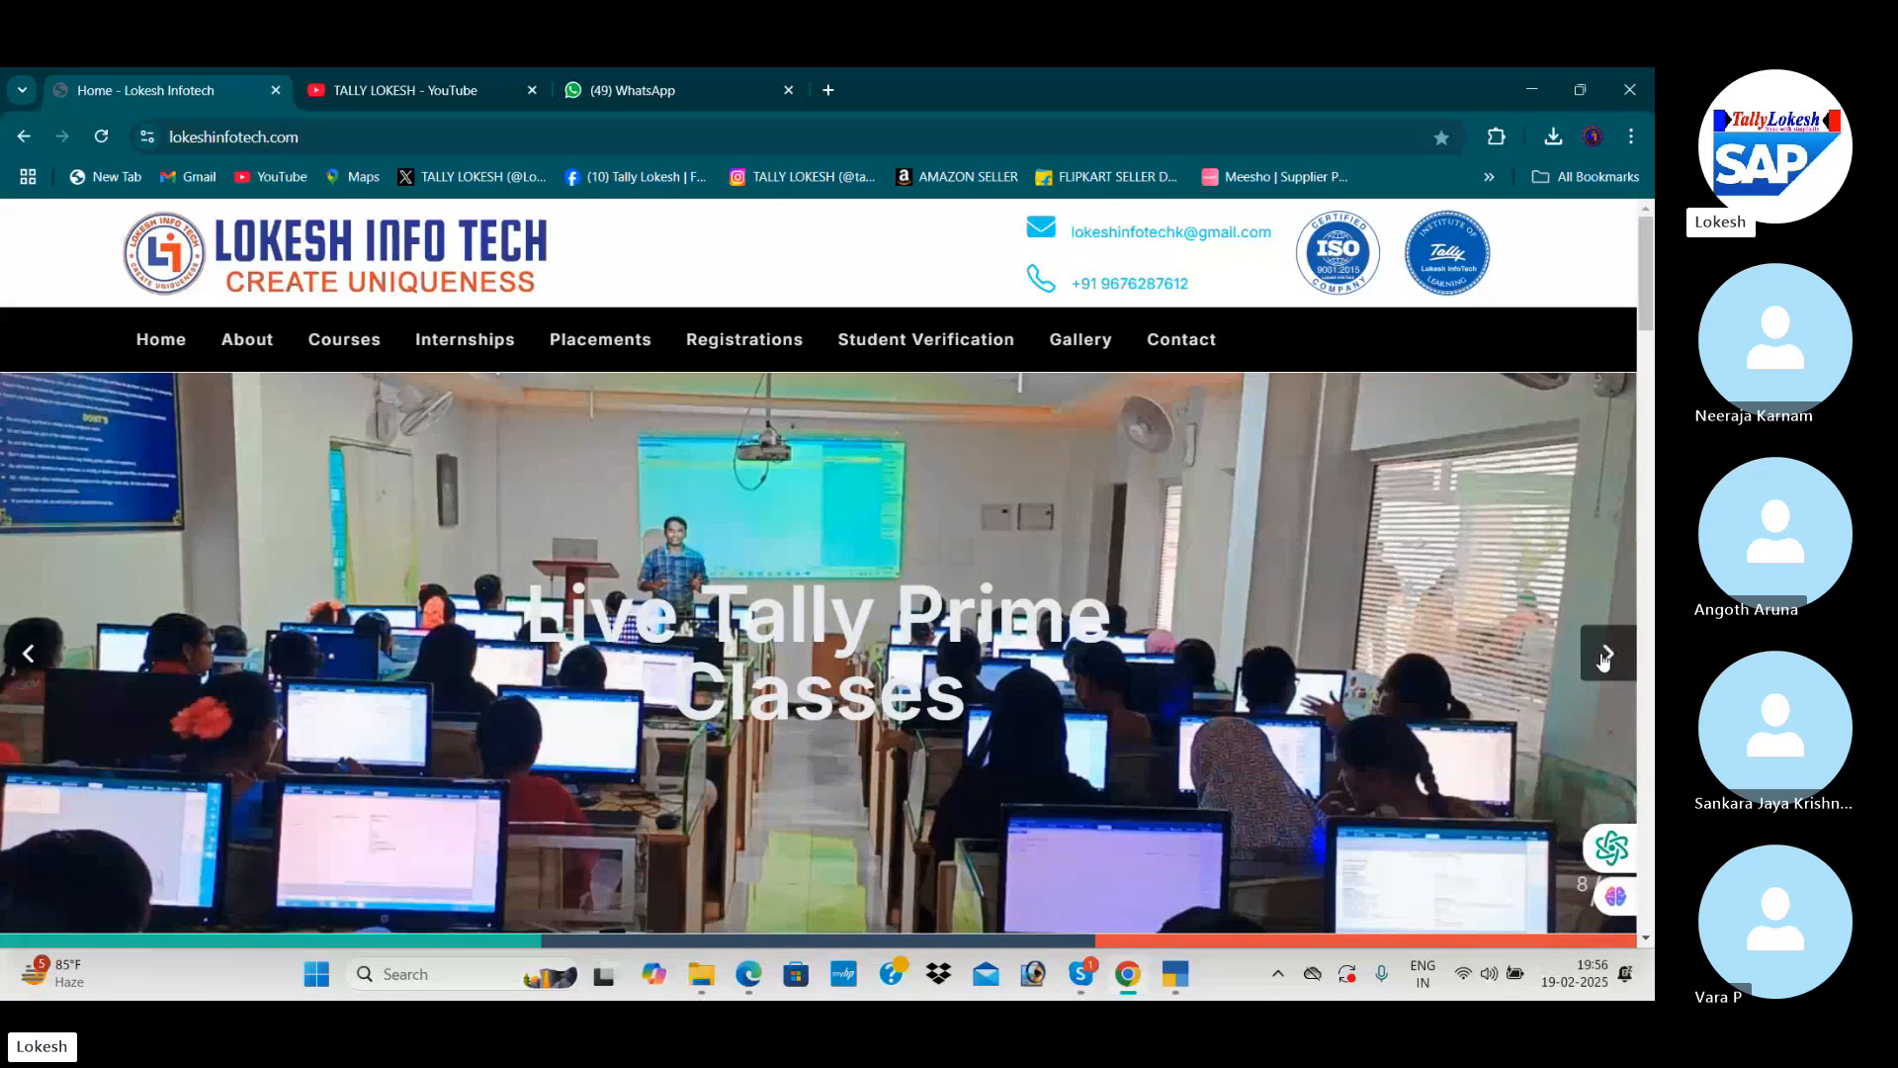
Step: Browse the slides on the institute's home page and view its YouTube channel page
{"action": "left_click", "coordinate": [1601, 658]}
{"action": "left_click", "coordinate": [1606, 652]}
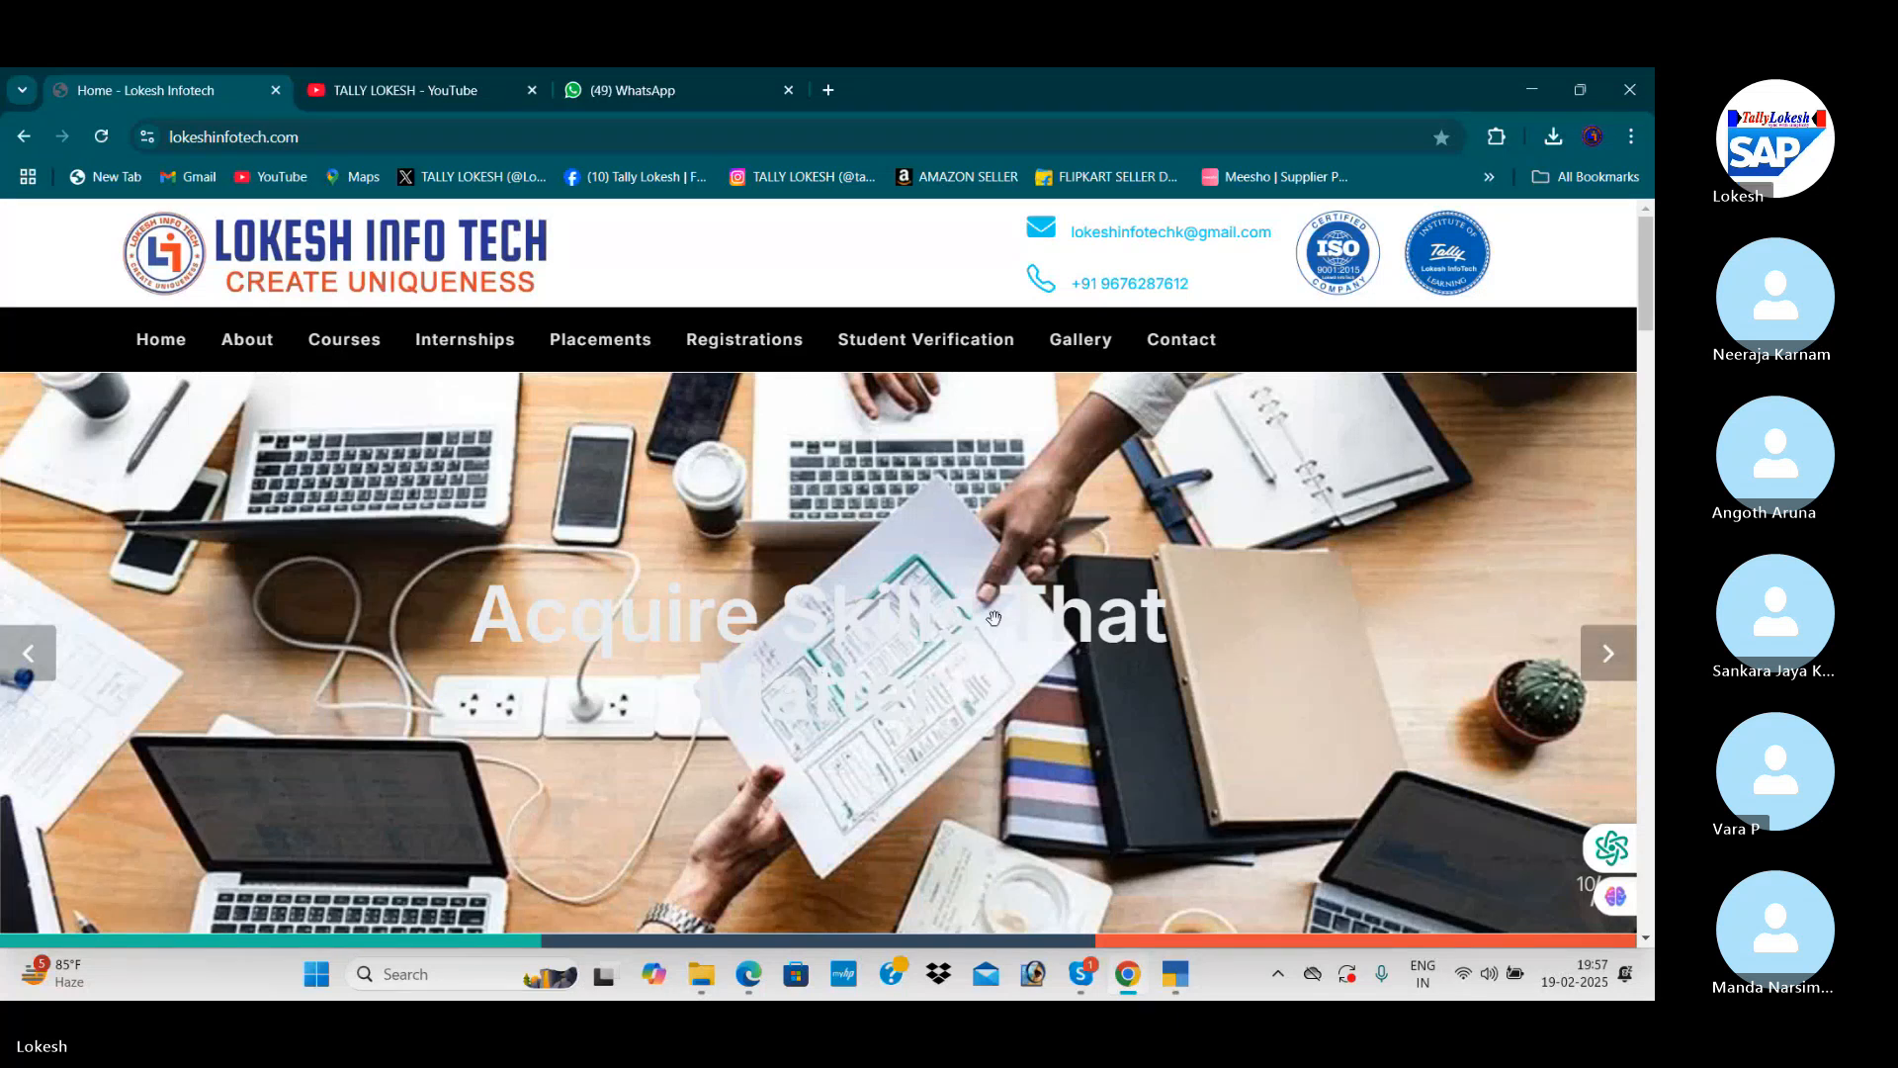
{"action": "left_click", "coordinate": [429, 87]}
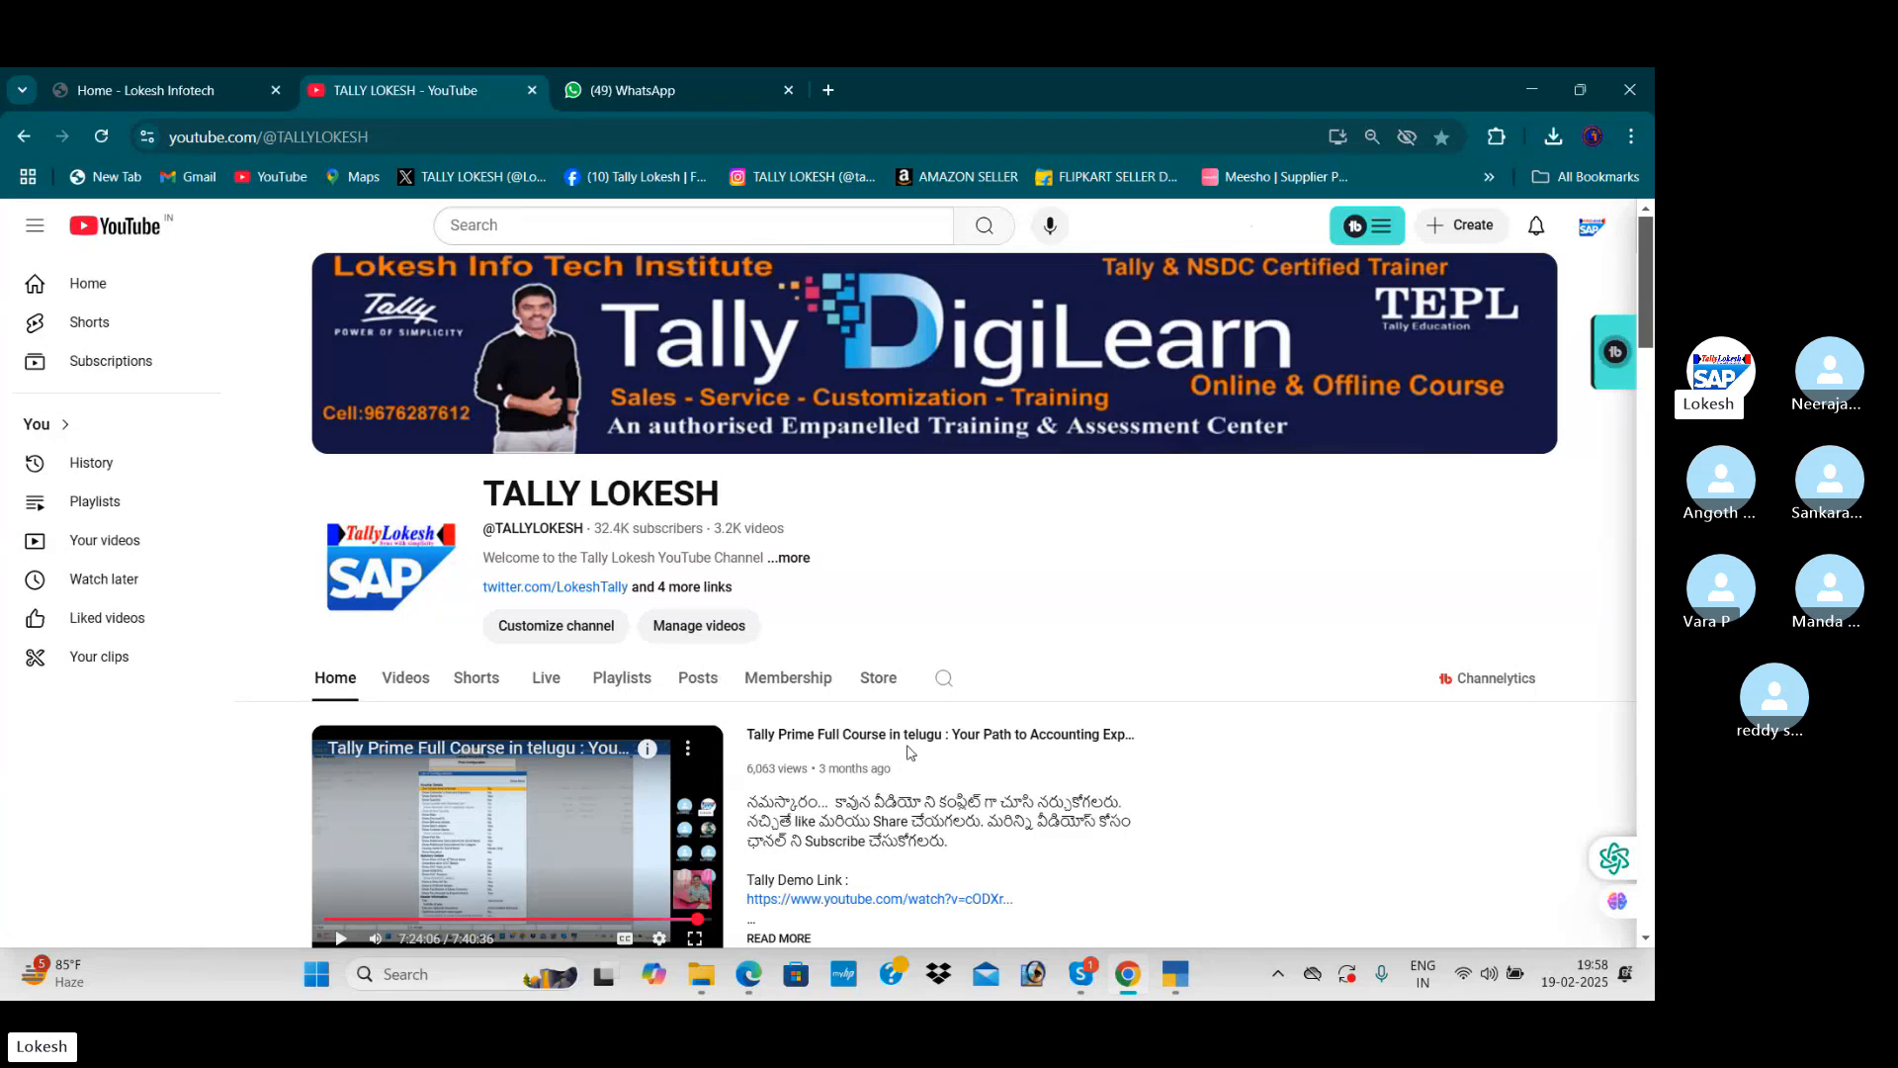
Step: Switch to the TallyPrime window
{"action": "key", "text": "alt+Tab"}
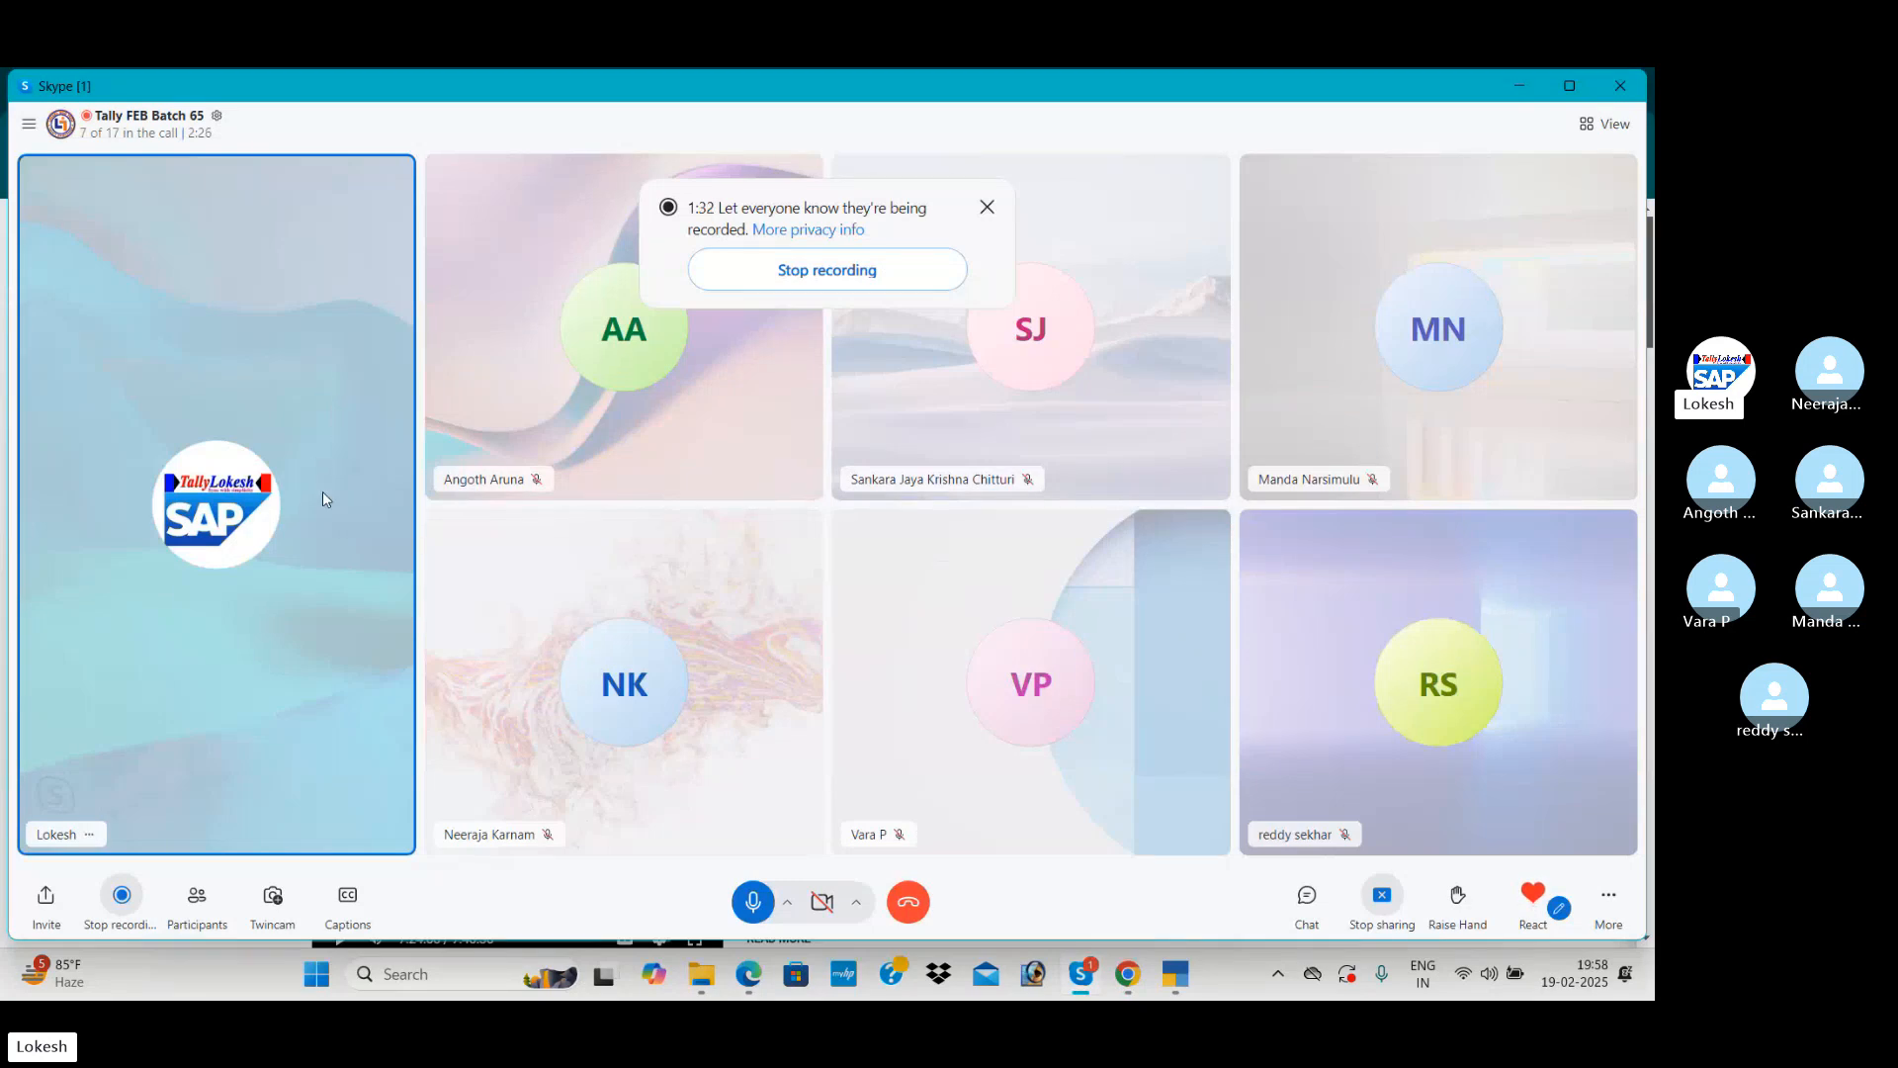
{"action": "key", "text": "alt+Tab"}
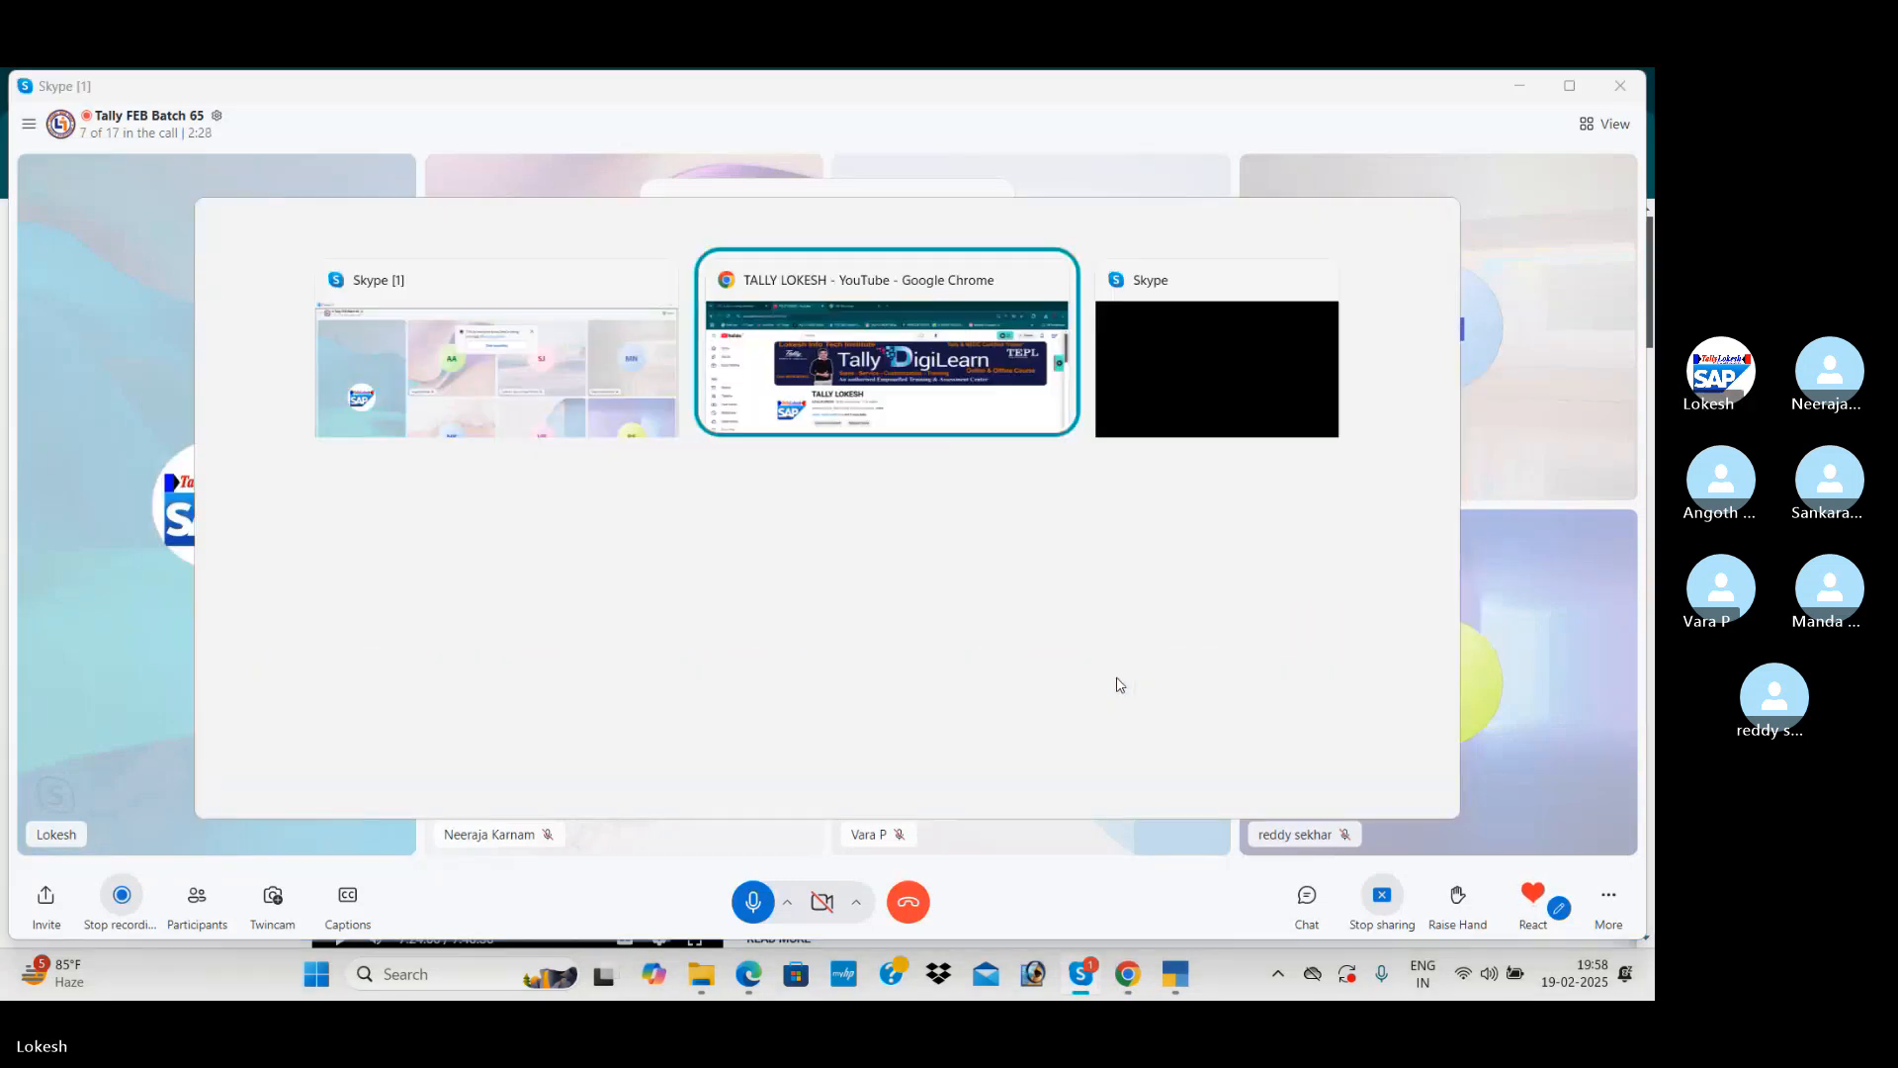
{"action": "key", "text": "alt+Tab"}
{"action": "key", "text": "alt+Tab"}
{"action": "key", "text": "alt+Tab"}
{"action": "key", "text": "alt+Tab"}
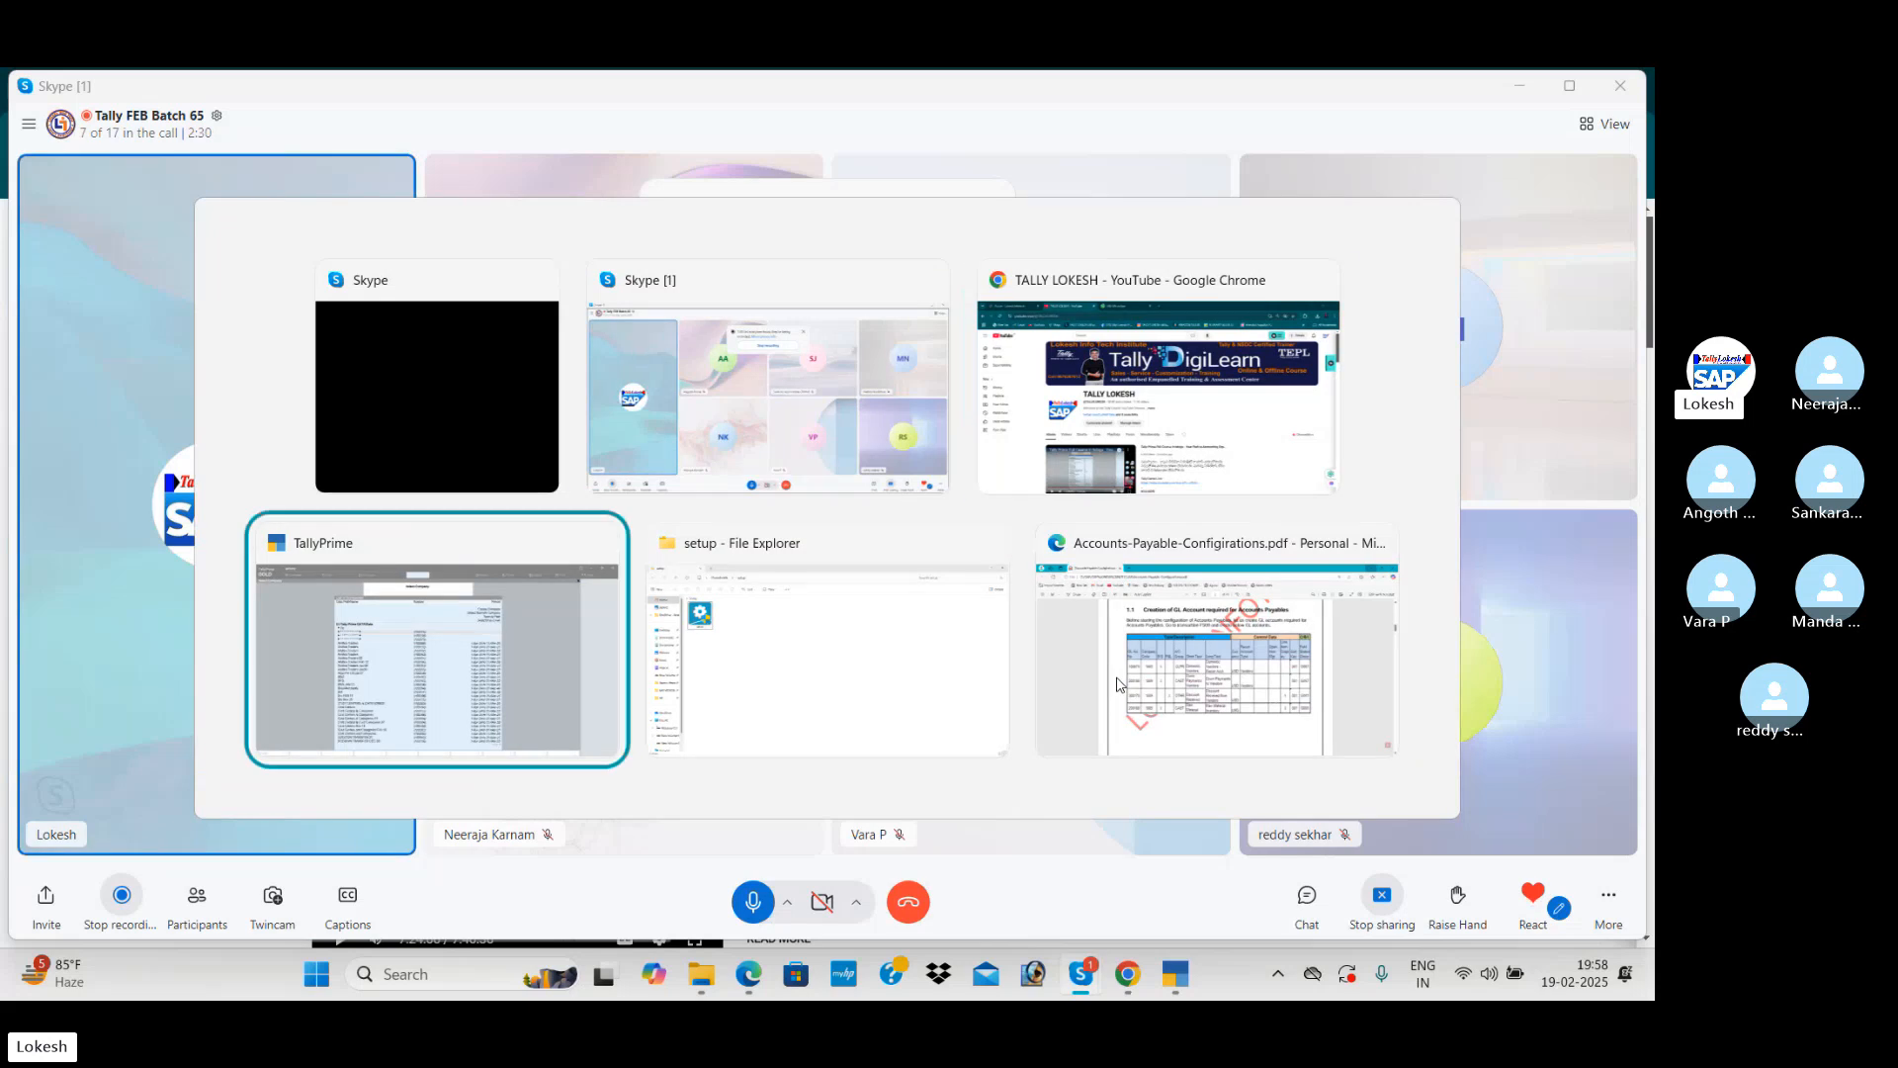
Step: Start creating a new company named PARTNERSHIP FEB 19
{"action": "key", "text": "Up"}
{"action": "key", "text": "Up"}
{"action": "key", "text": "Up"}
{"action": "key", "text": "Up"}
{"action": "key", "text": "Up"}
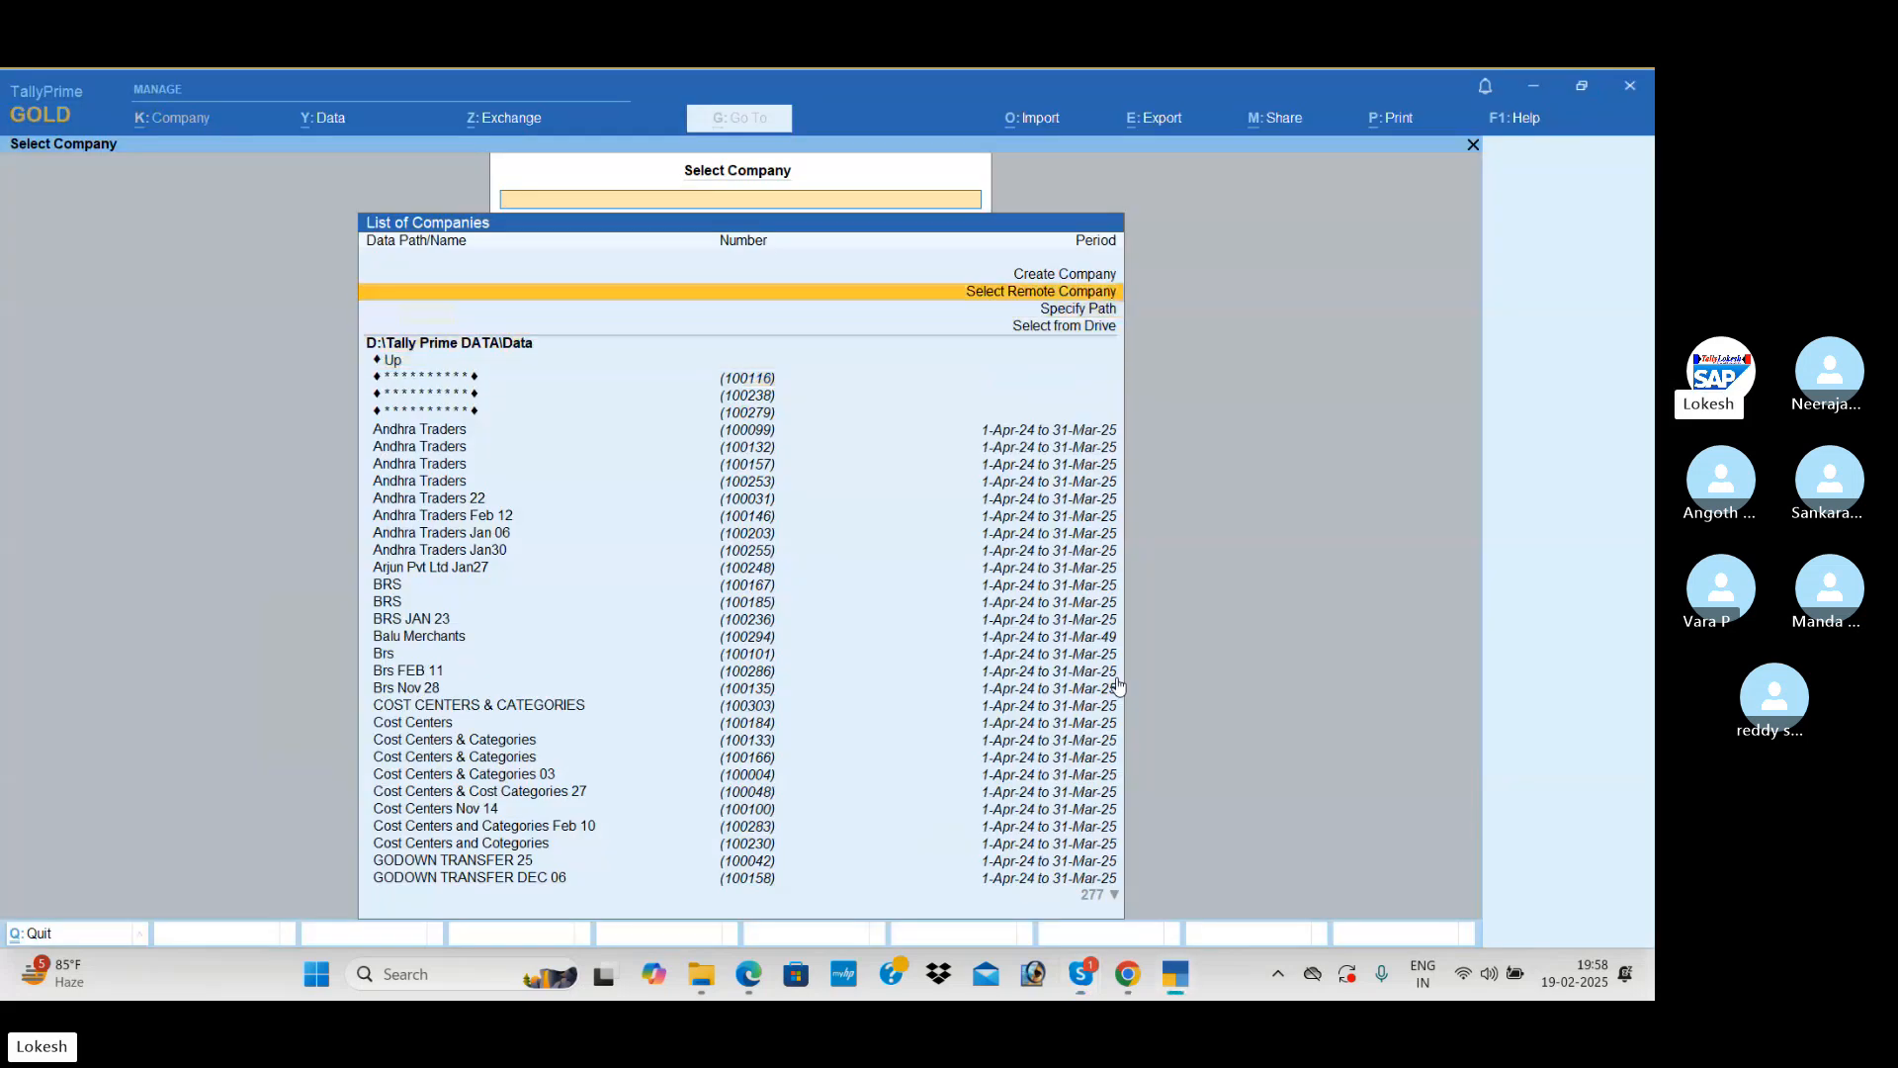
{"action": "key", "text": "Return"}
{"action": "type", "text": "PART"}
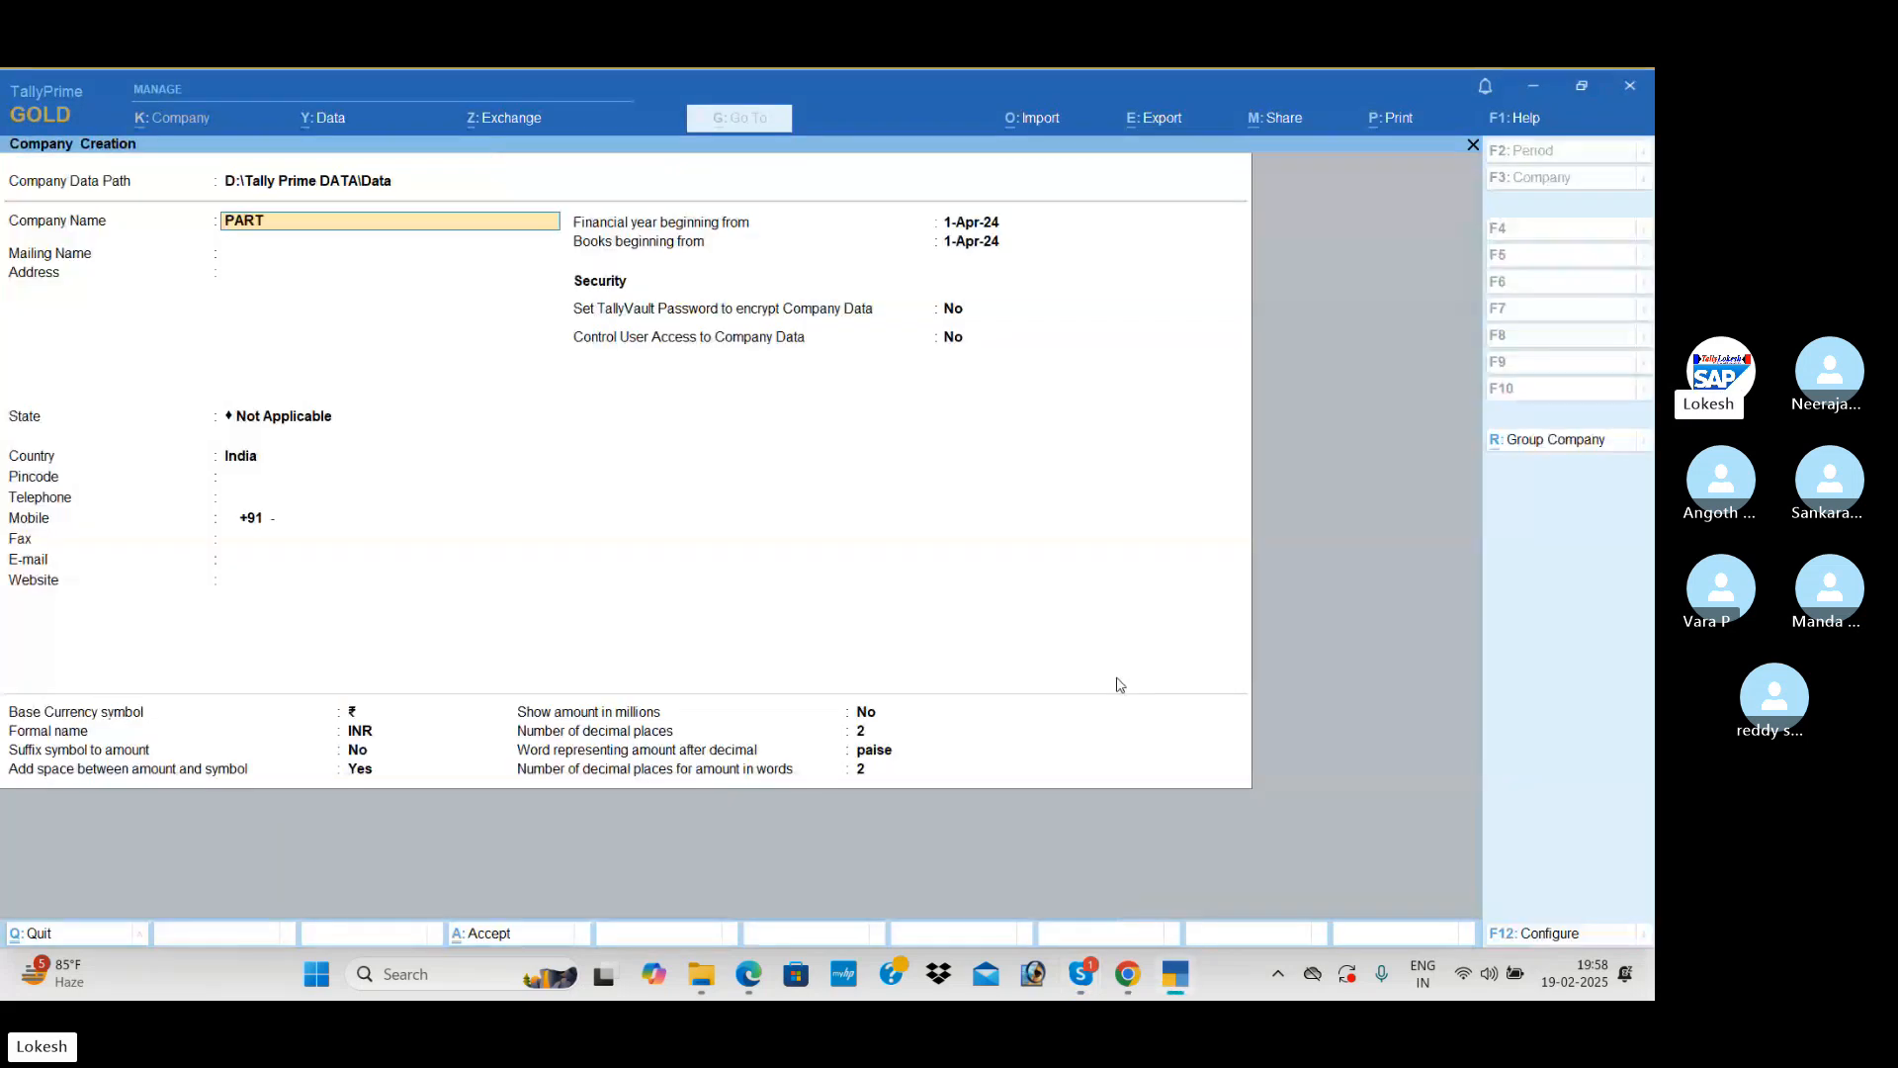
{"action": "type", "text": "NER"}
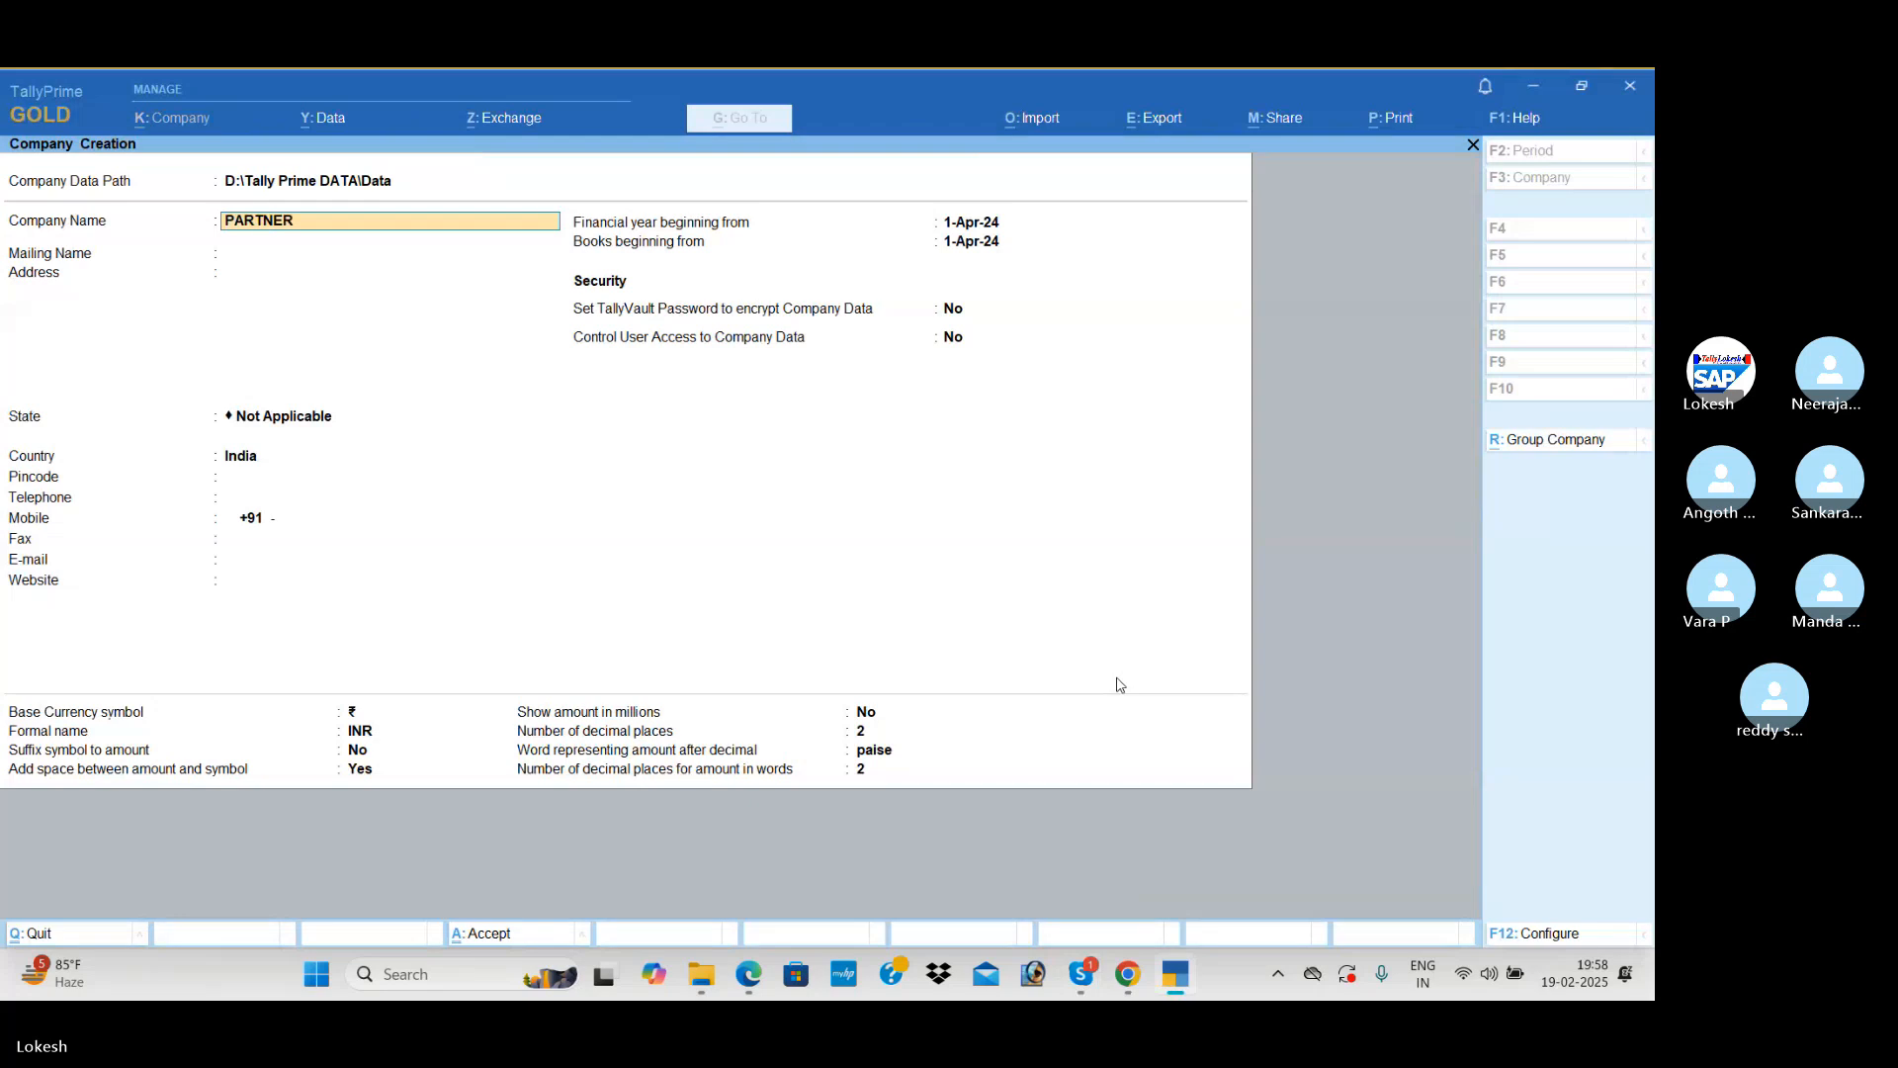
{"action": "type", "text": "SHIP FEB 19"}
{"action": "key", "text": "Return"}
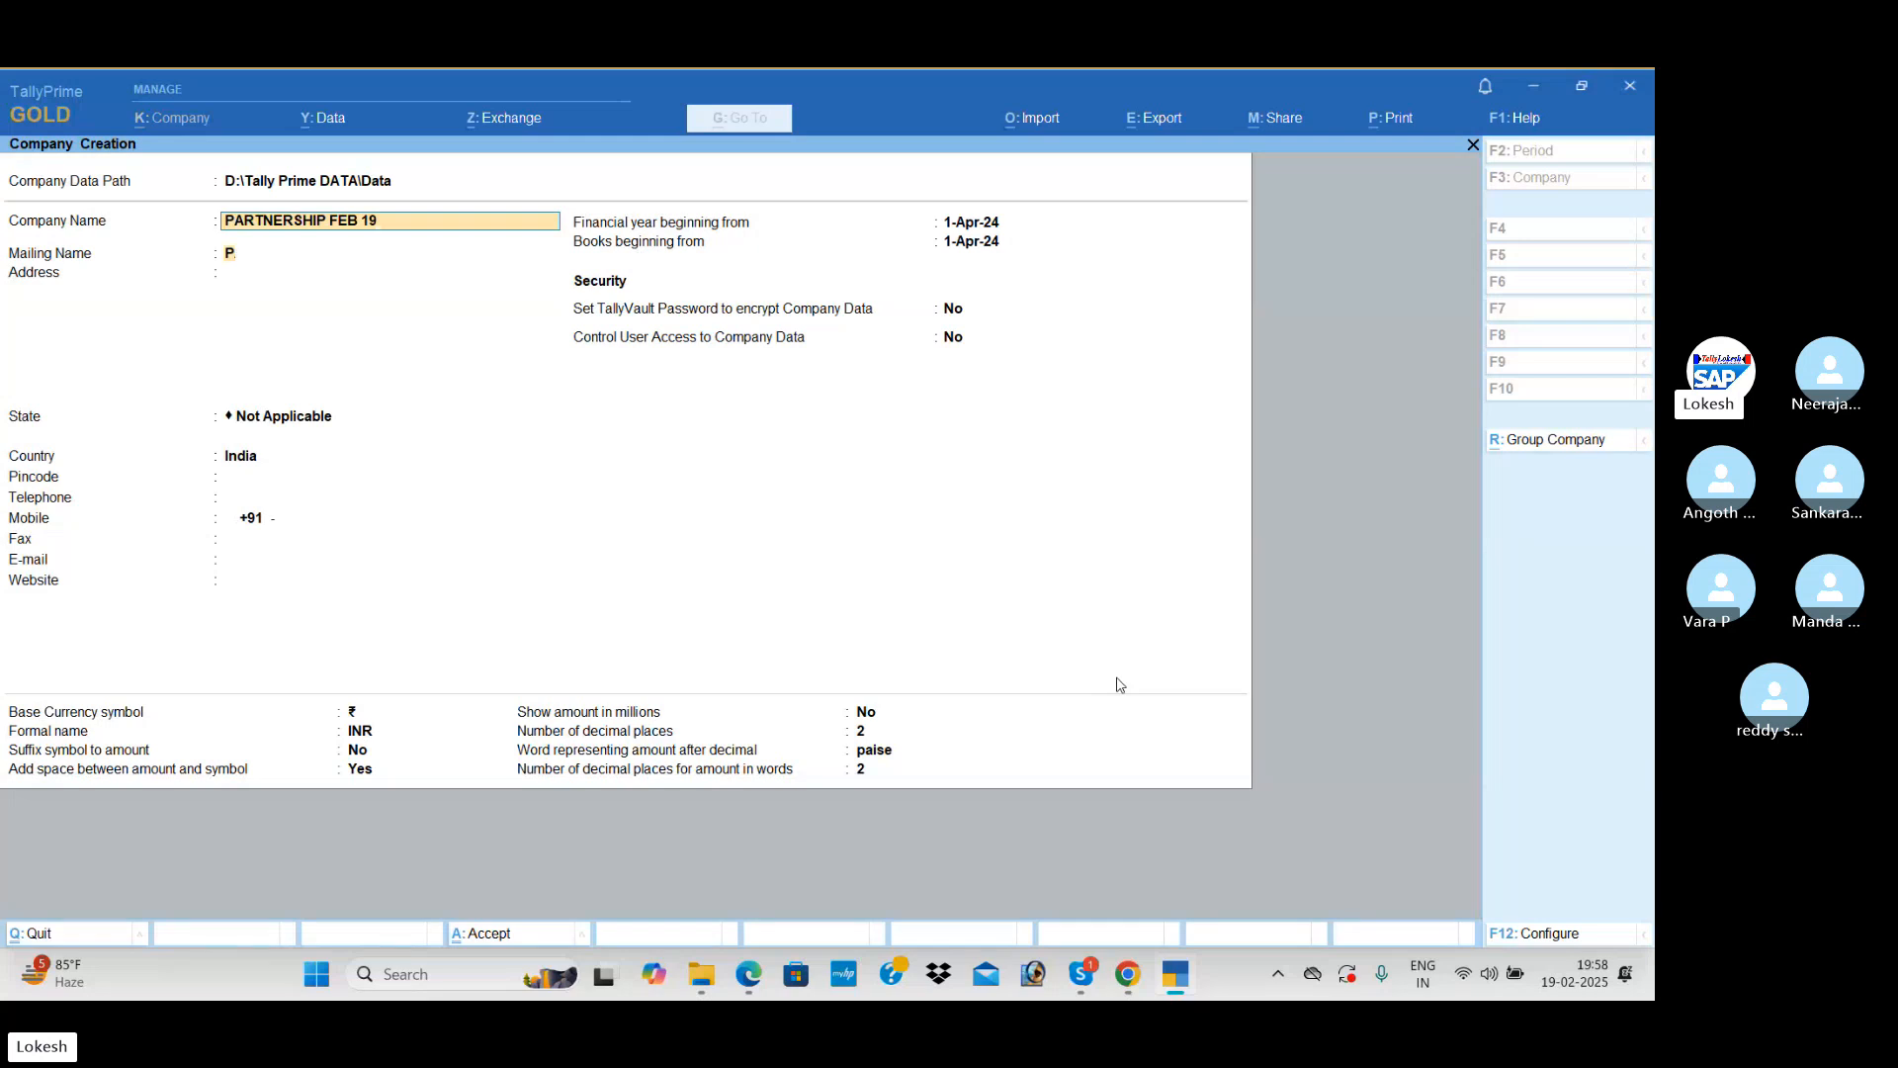
Step: Keep the company name as the mailing name, set the state to Andhra Pradesh and save the company
{"action": "key", "text": "Return"}
{"action": "key", "text": "Return"}
{"action": "key", "text": "Down"}
{"action": "key", "text": "Down"}
{"action": "key", "text": "Return"}
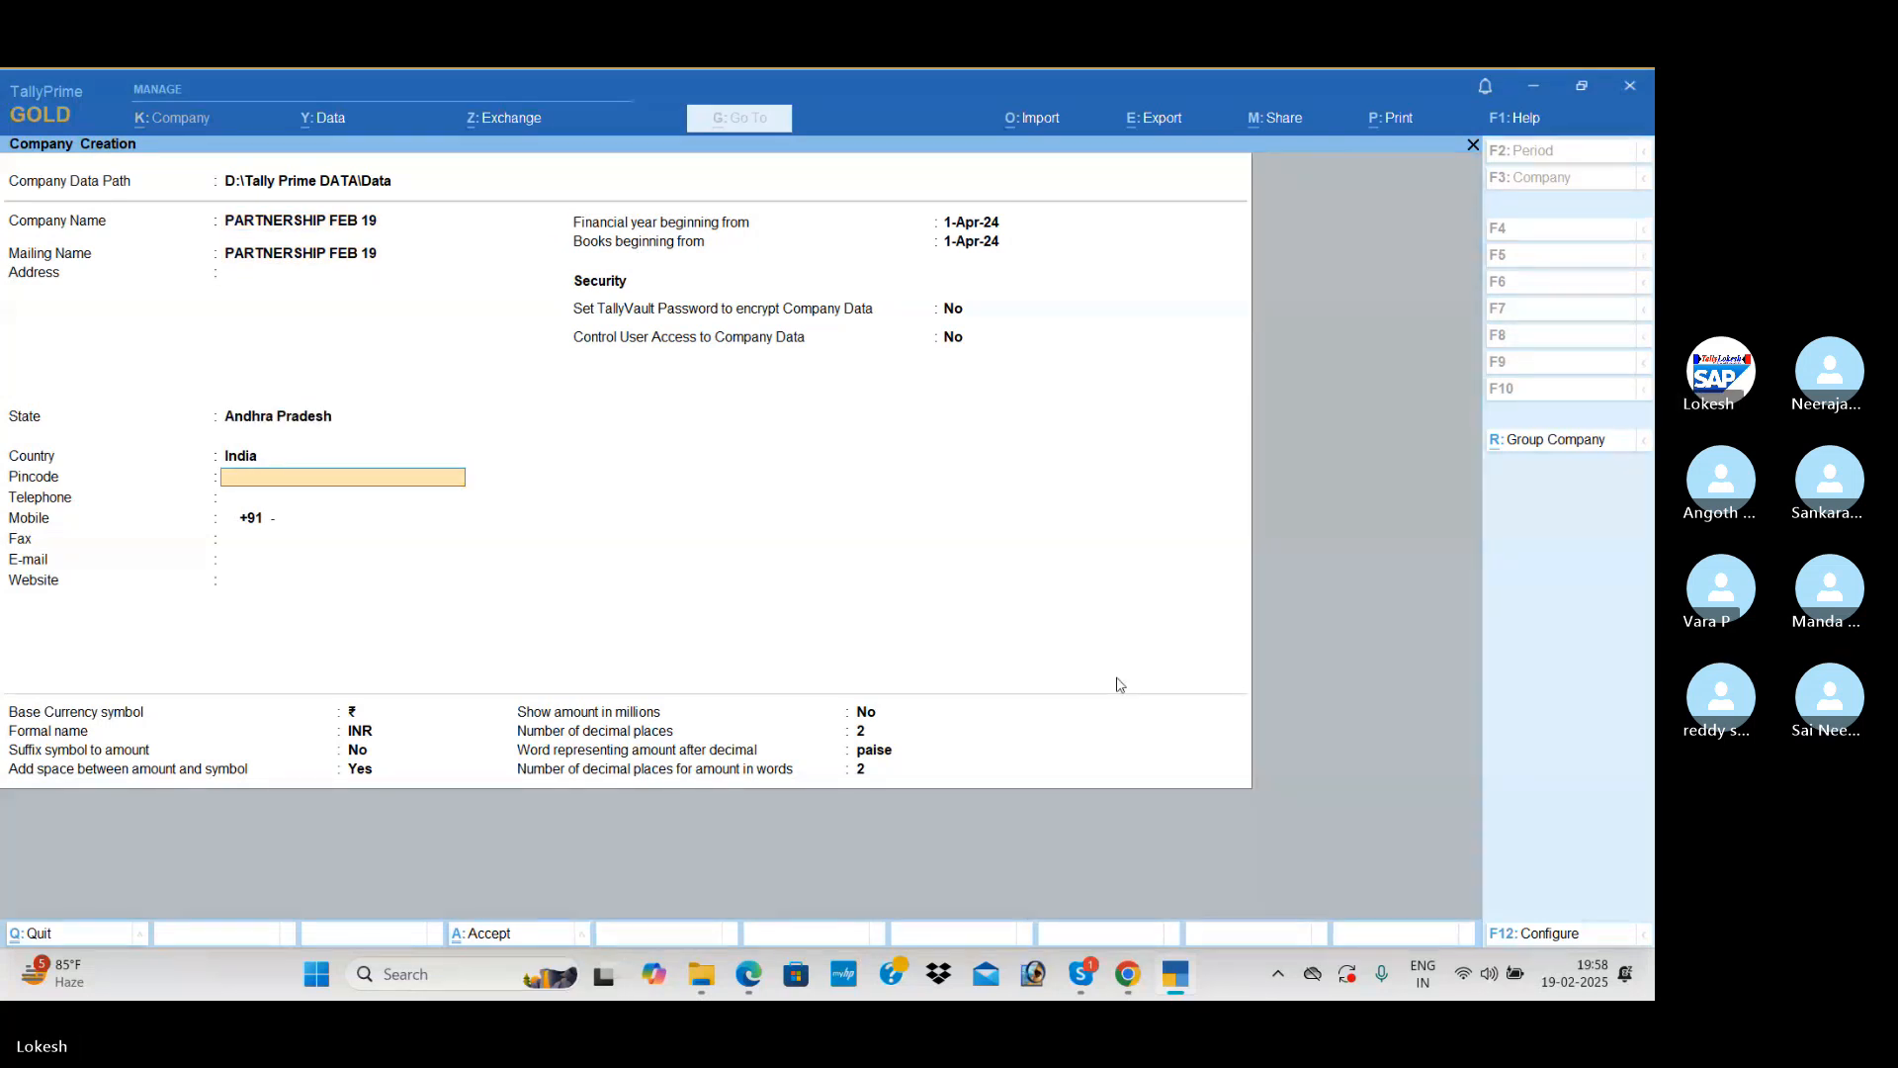
{"action": "key", "text": "ctrl+a"}
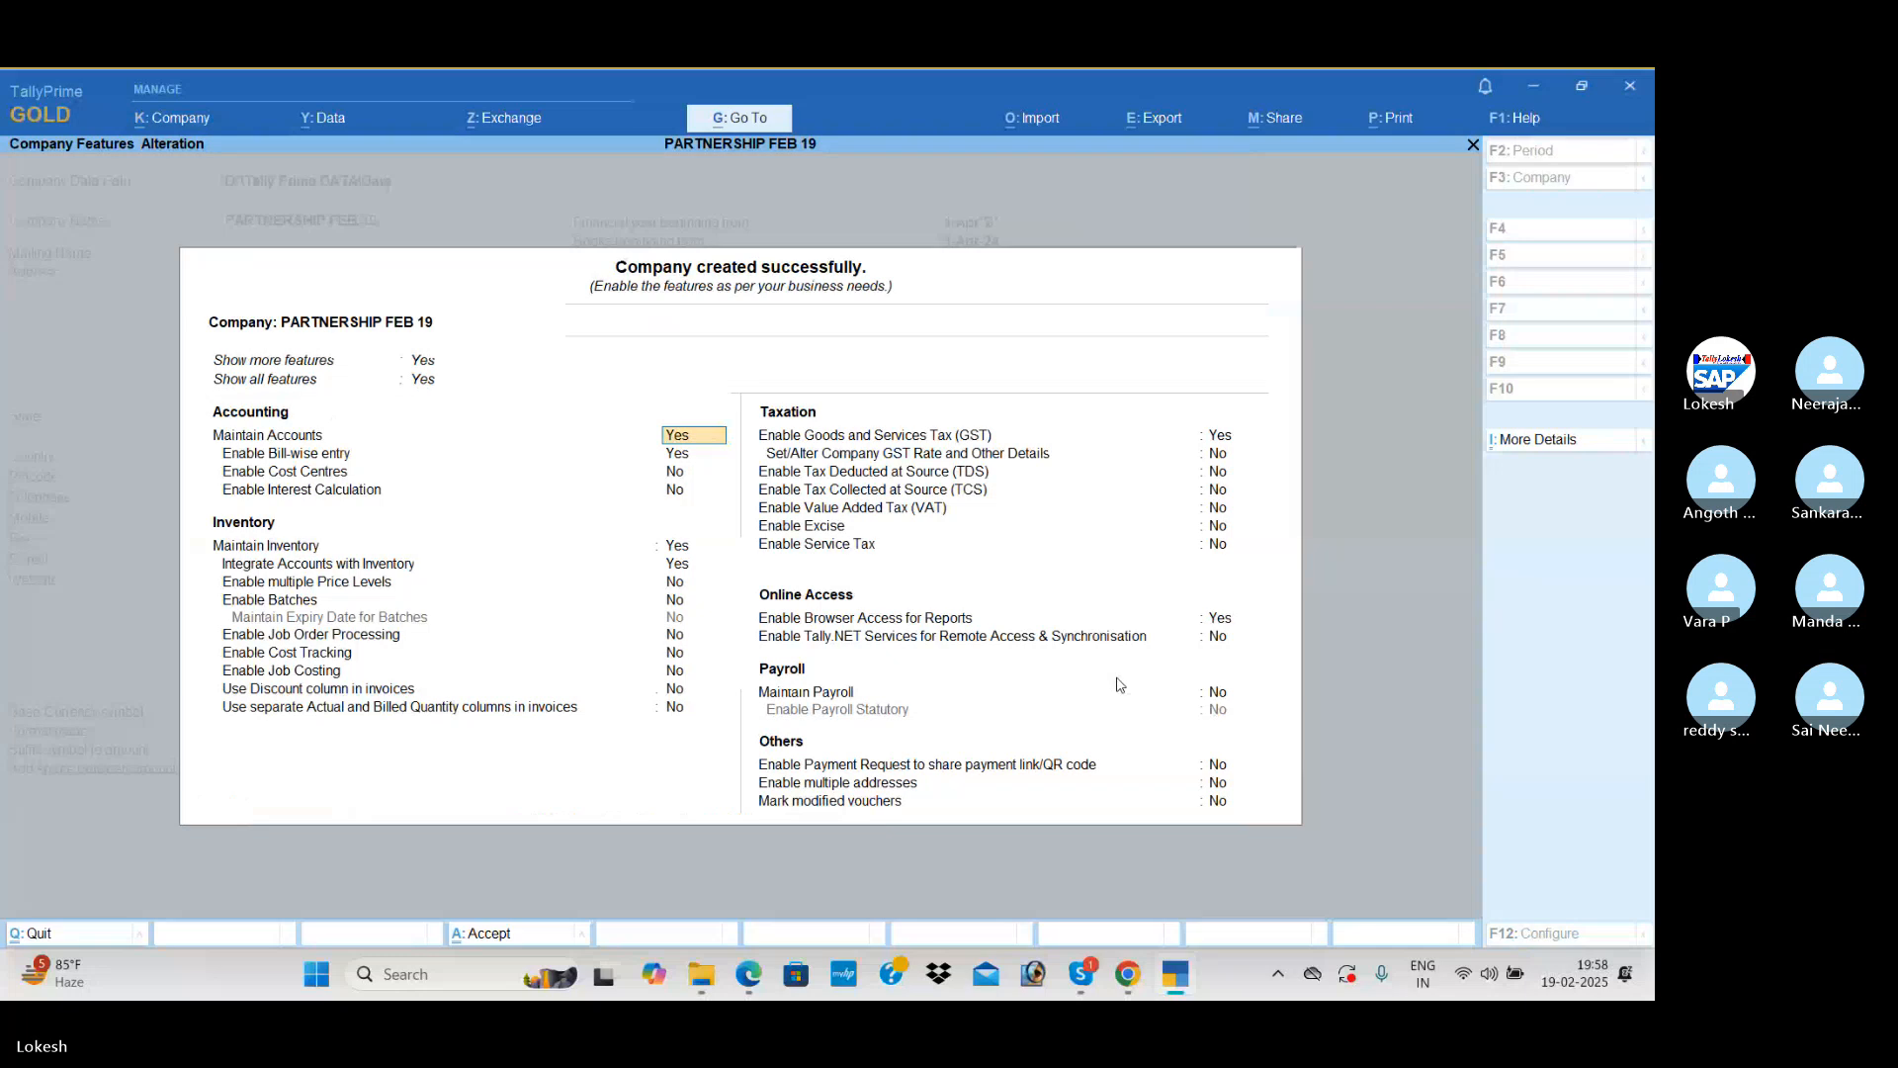
Step: Disable bill-wise entry in the company features while keeping accounts and inventory enabled and integrated
{"action": "key", "text": "Return"}
{"action": "key", "text": "n"}
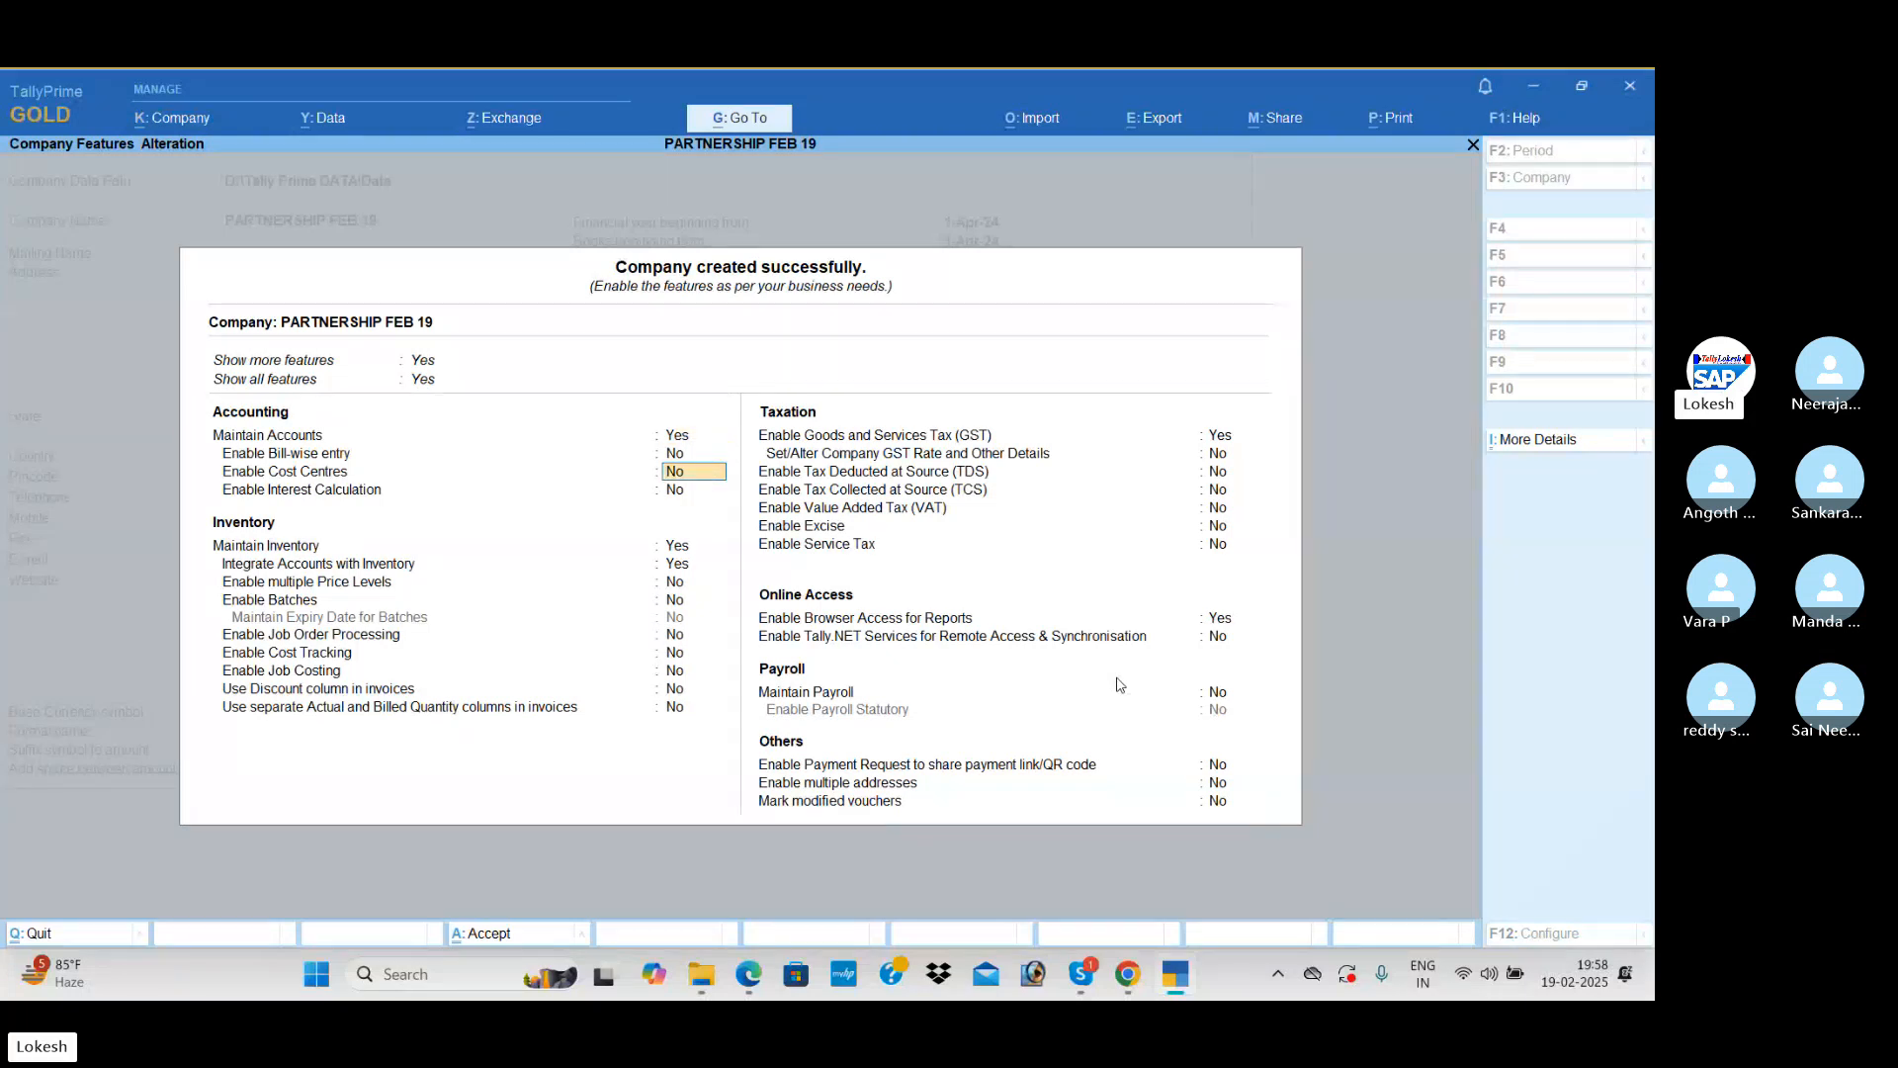
{"action": "key", "text": "Return"}
{"action": "key", "text": "Return"}
{"action": "key", "text": "Return"}
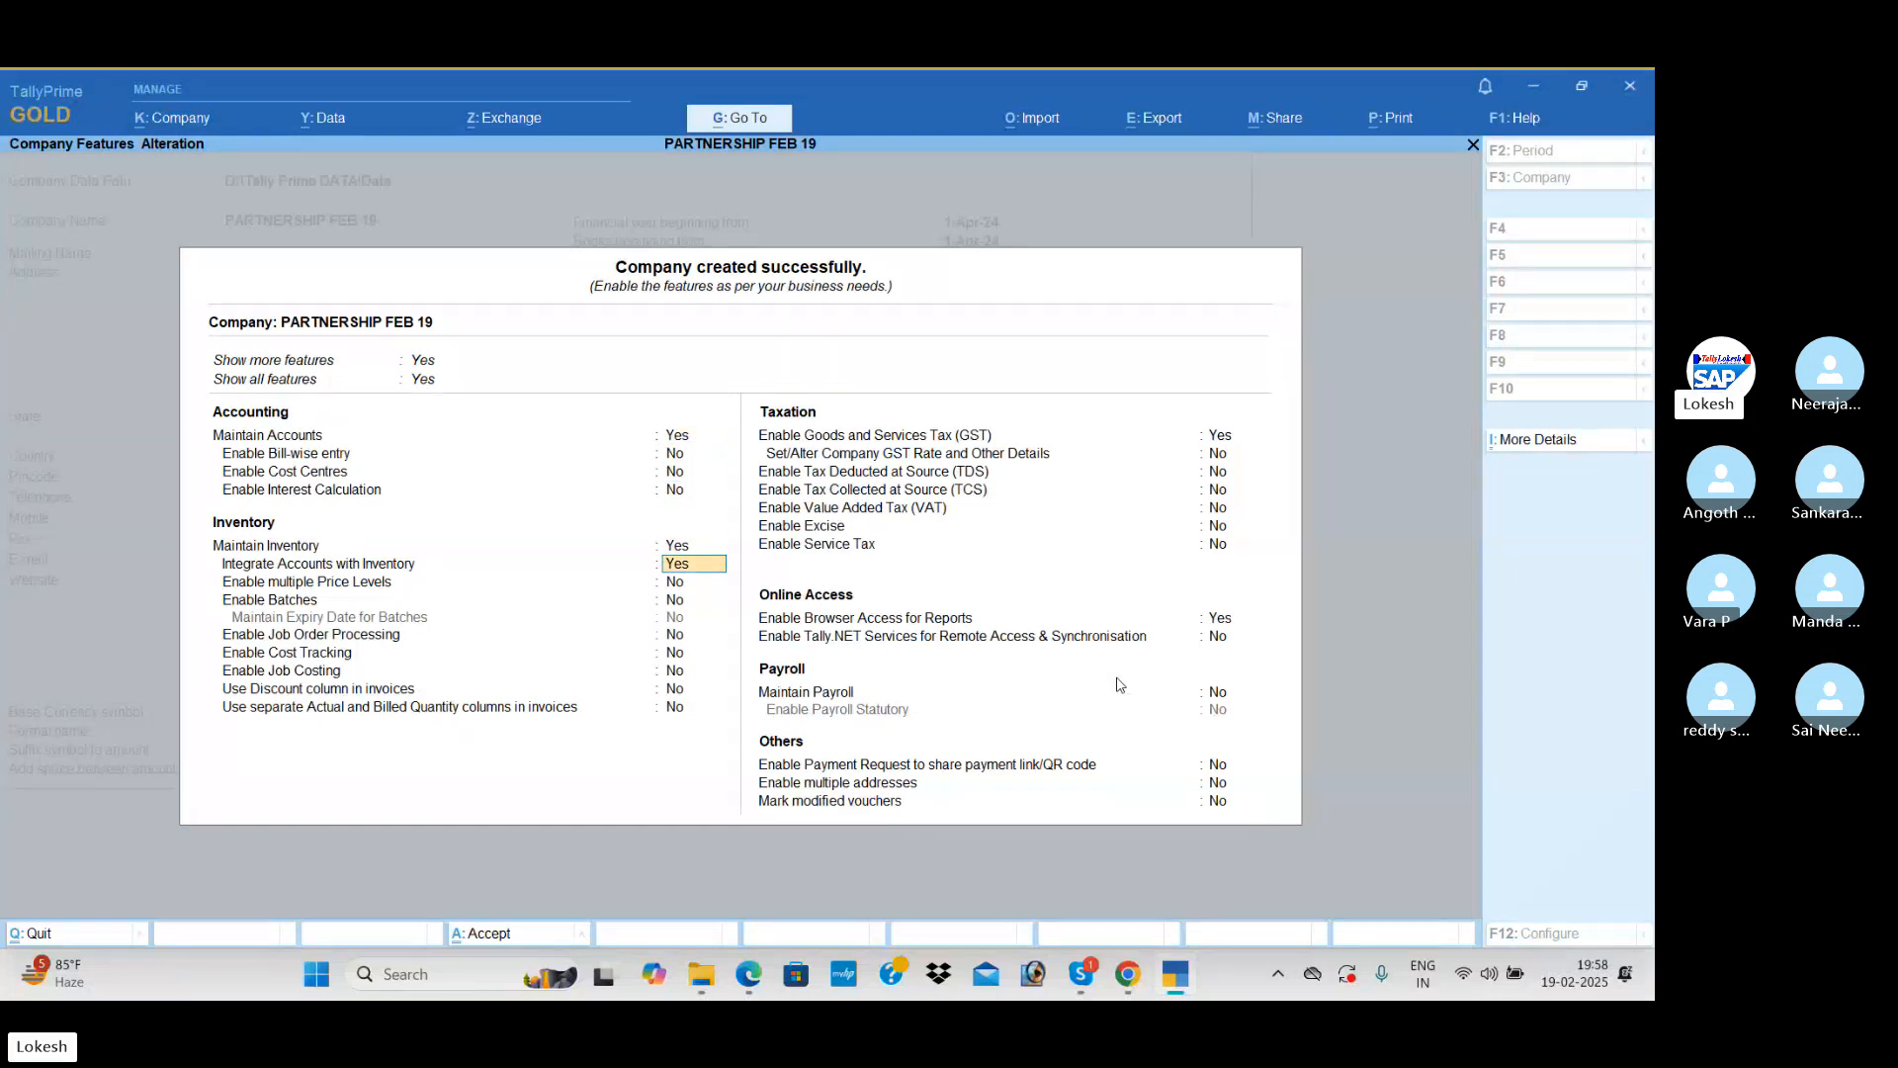
{"action": "key", "text": "Return"}
{"action": "key", "text": "Return"}
{"action": "key", "text": "Return"}
{"action": "key", "text": "Return"}
{"action": "key", "text": "Return"}
{"action": "key", "text": "Return"}
{"action": "key", "text": "Return"}
{"action": "key", "text": "Return"}
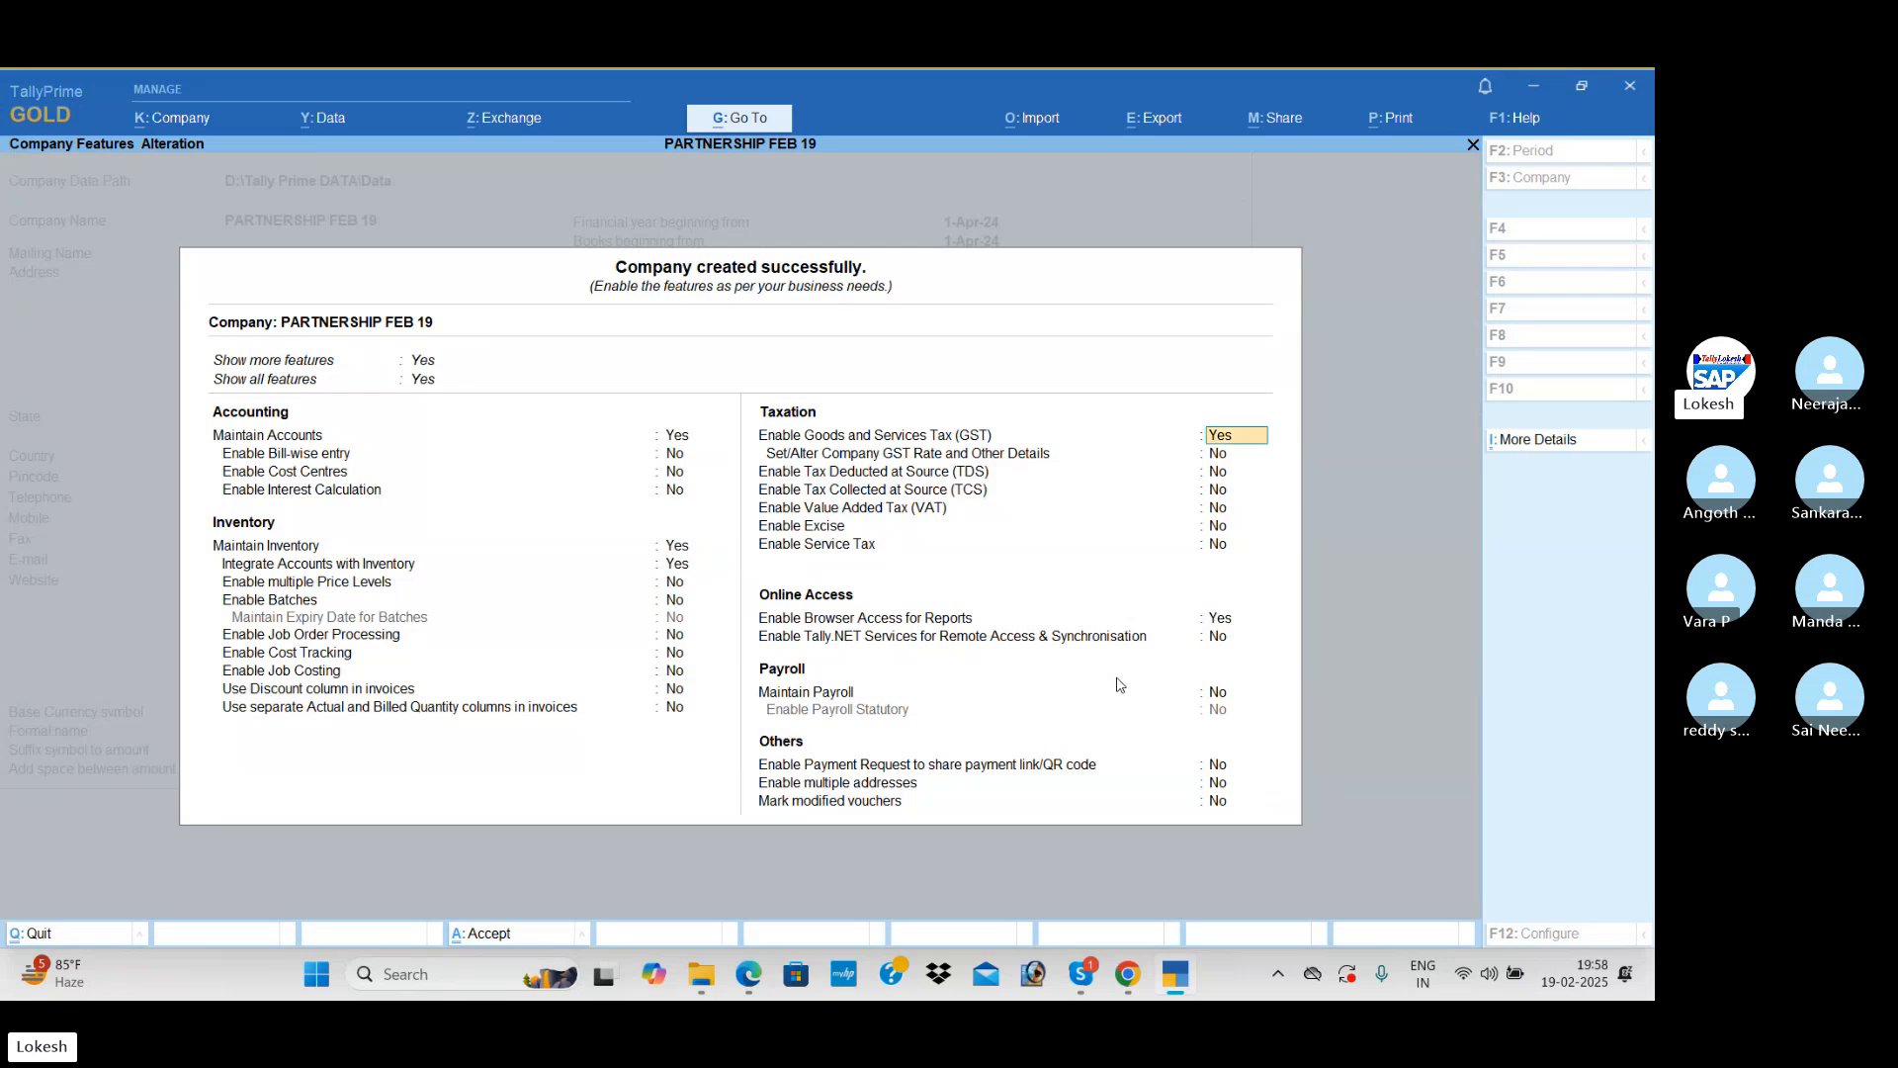
Step: Enable GST with a Regular Andhra Pradesh registration and GSTIN/UIN 37, and save the company features
{"action": "key", "text": "Return"}
{"action": "key", "text": "Return"}
{"action": "key", "text": "Return"}
{"action": "key", "text": "Return"}
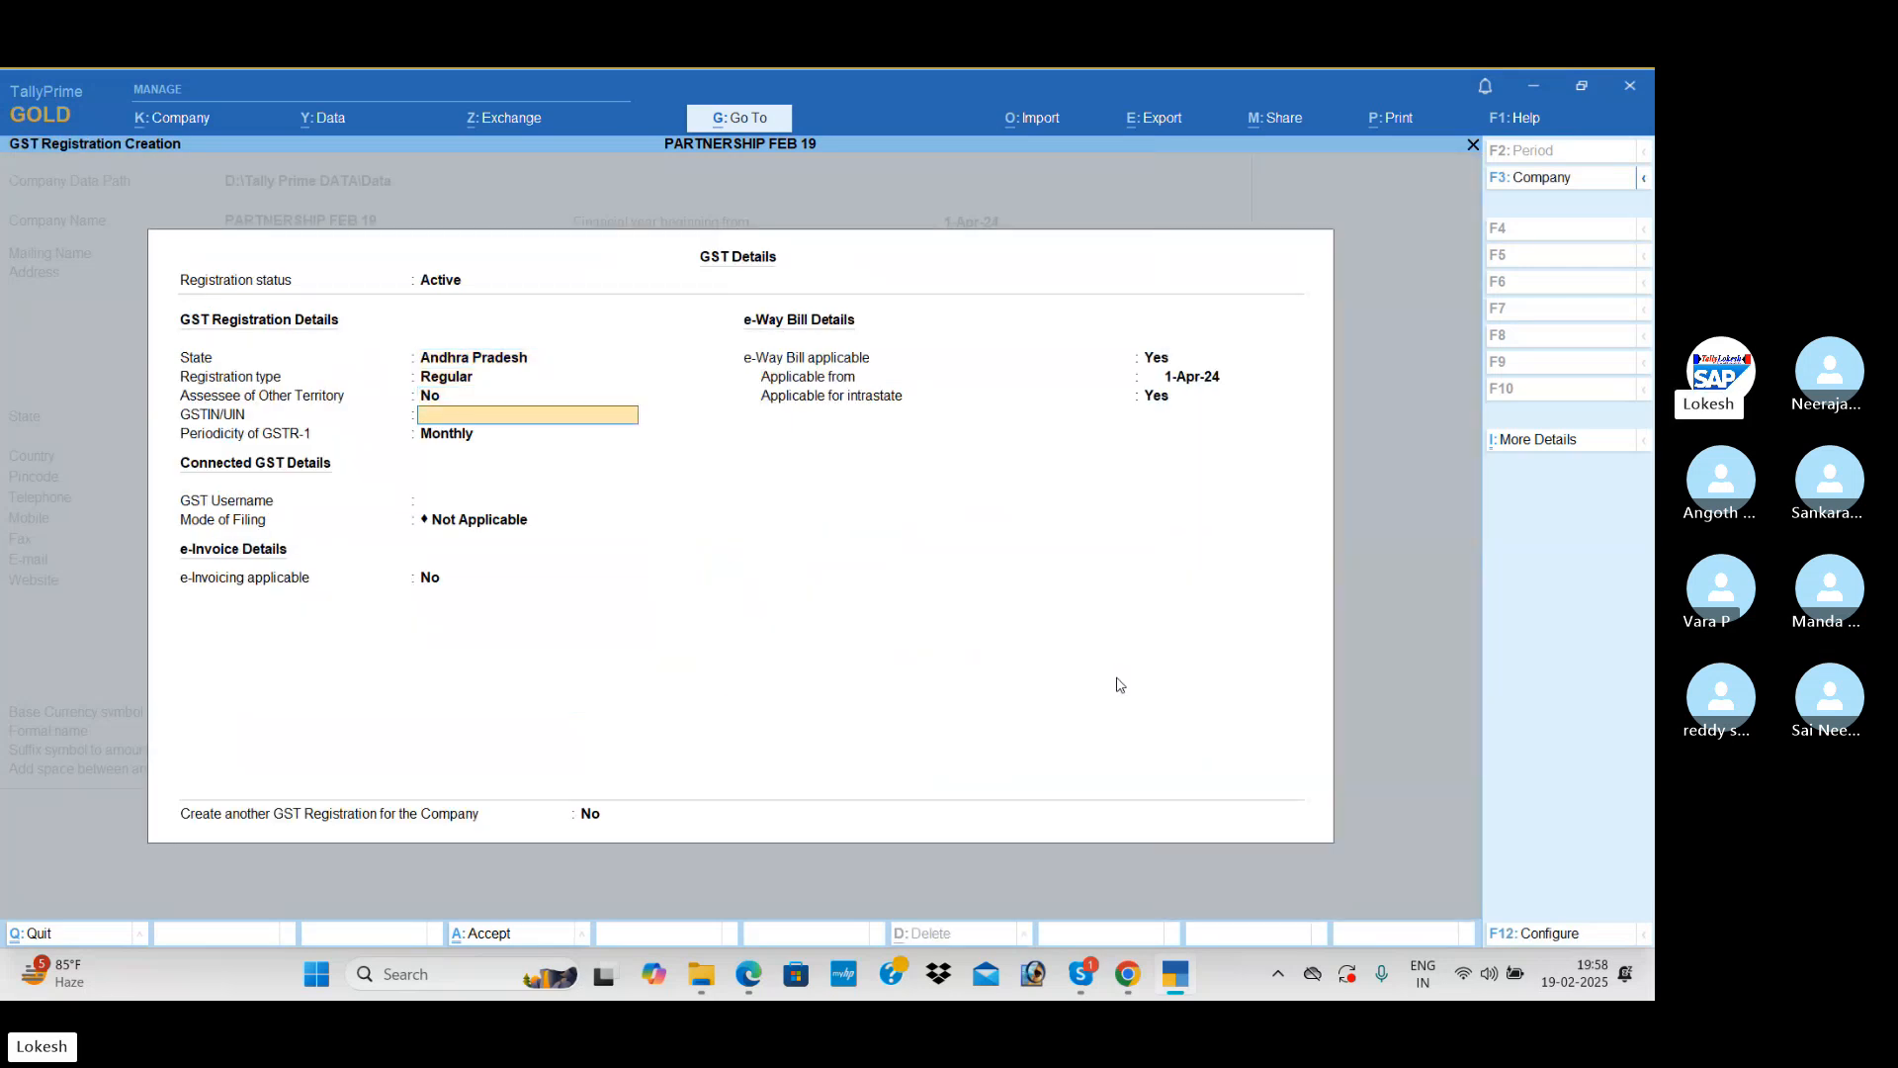
{"action": "type", "text": "37"}
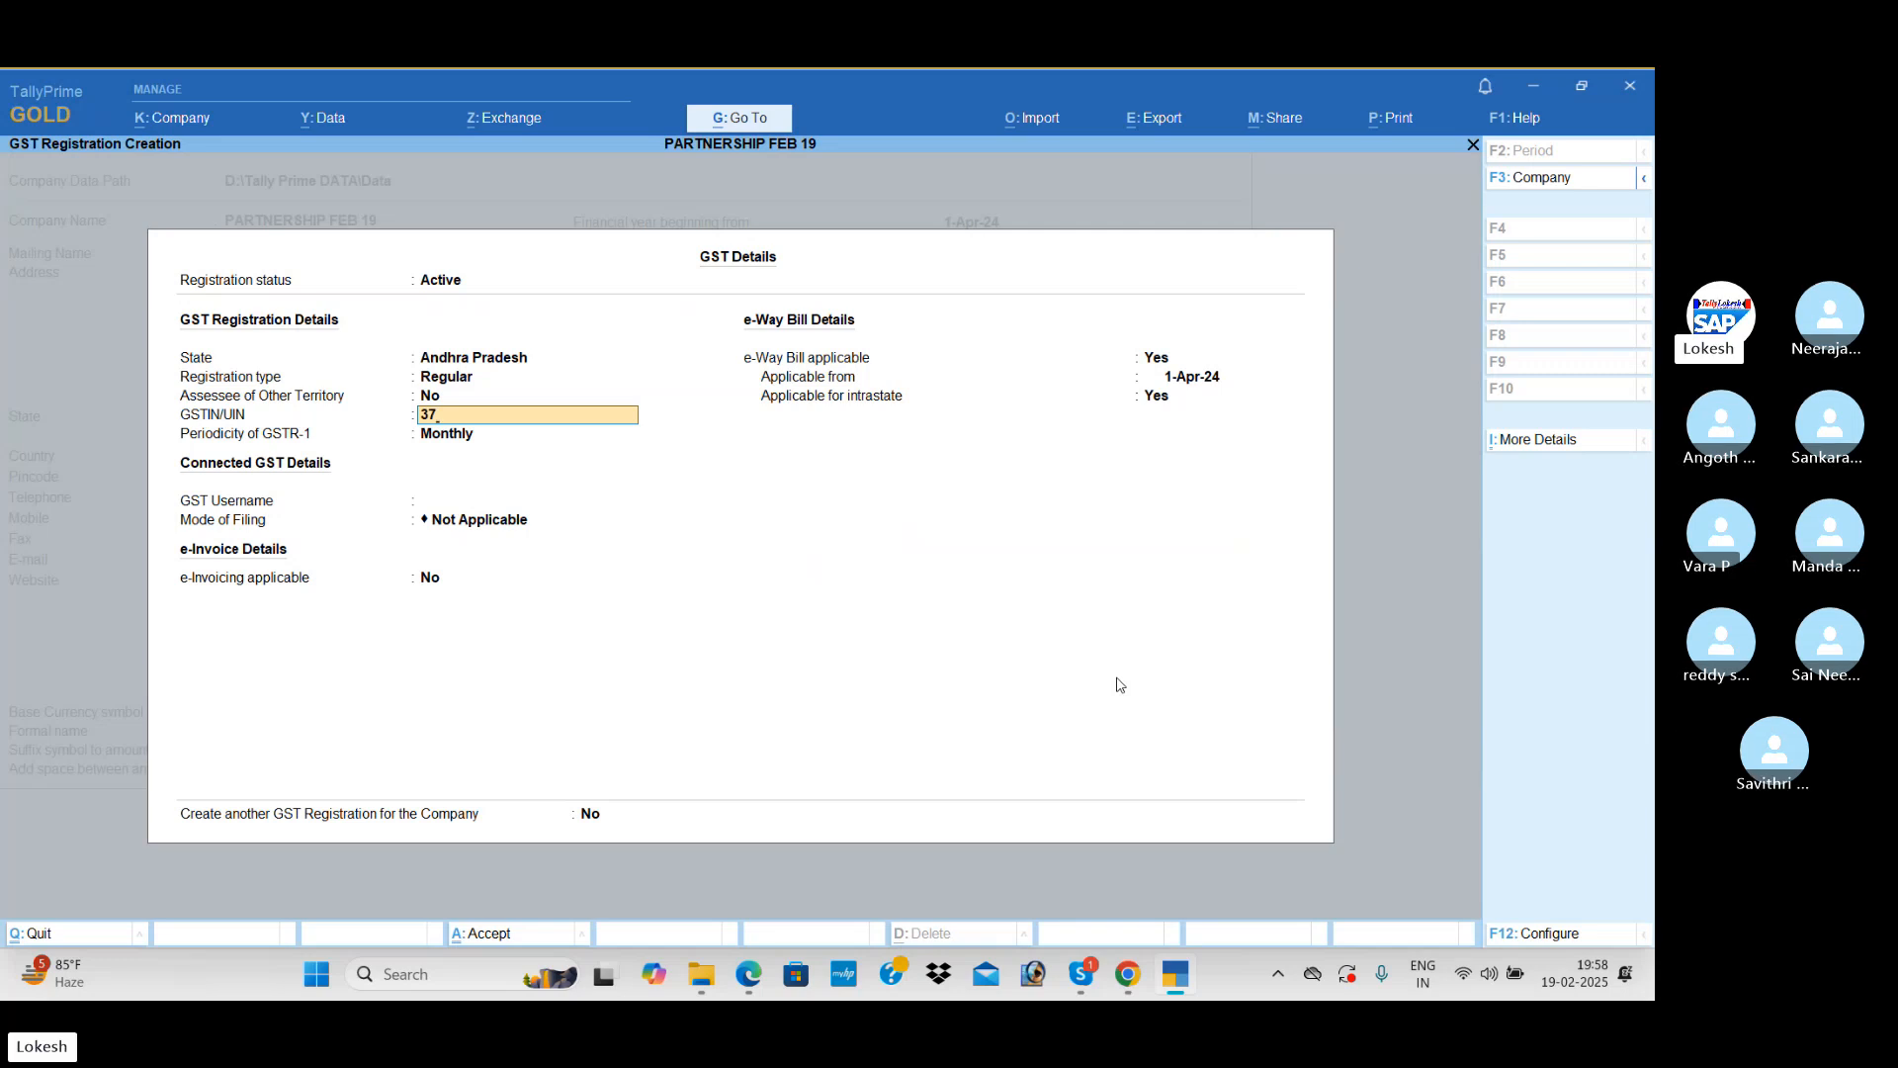
{"action": "key", "text": "Return"}
{"action": "key", "text": "ctrl+a"}
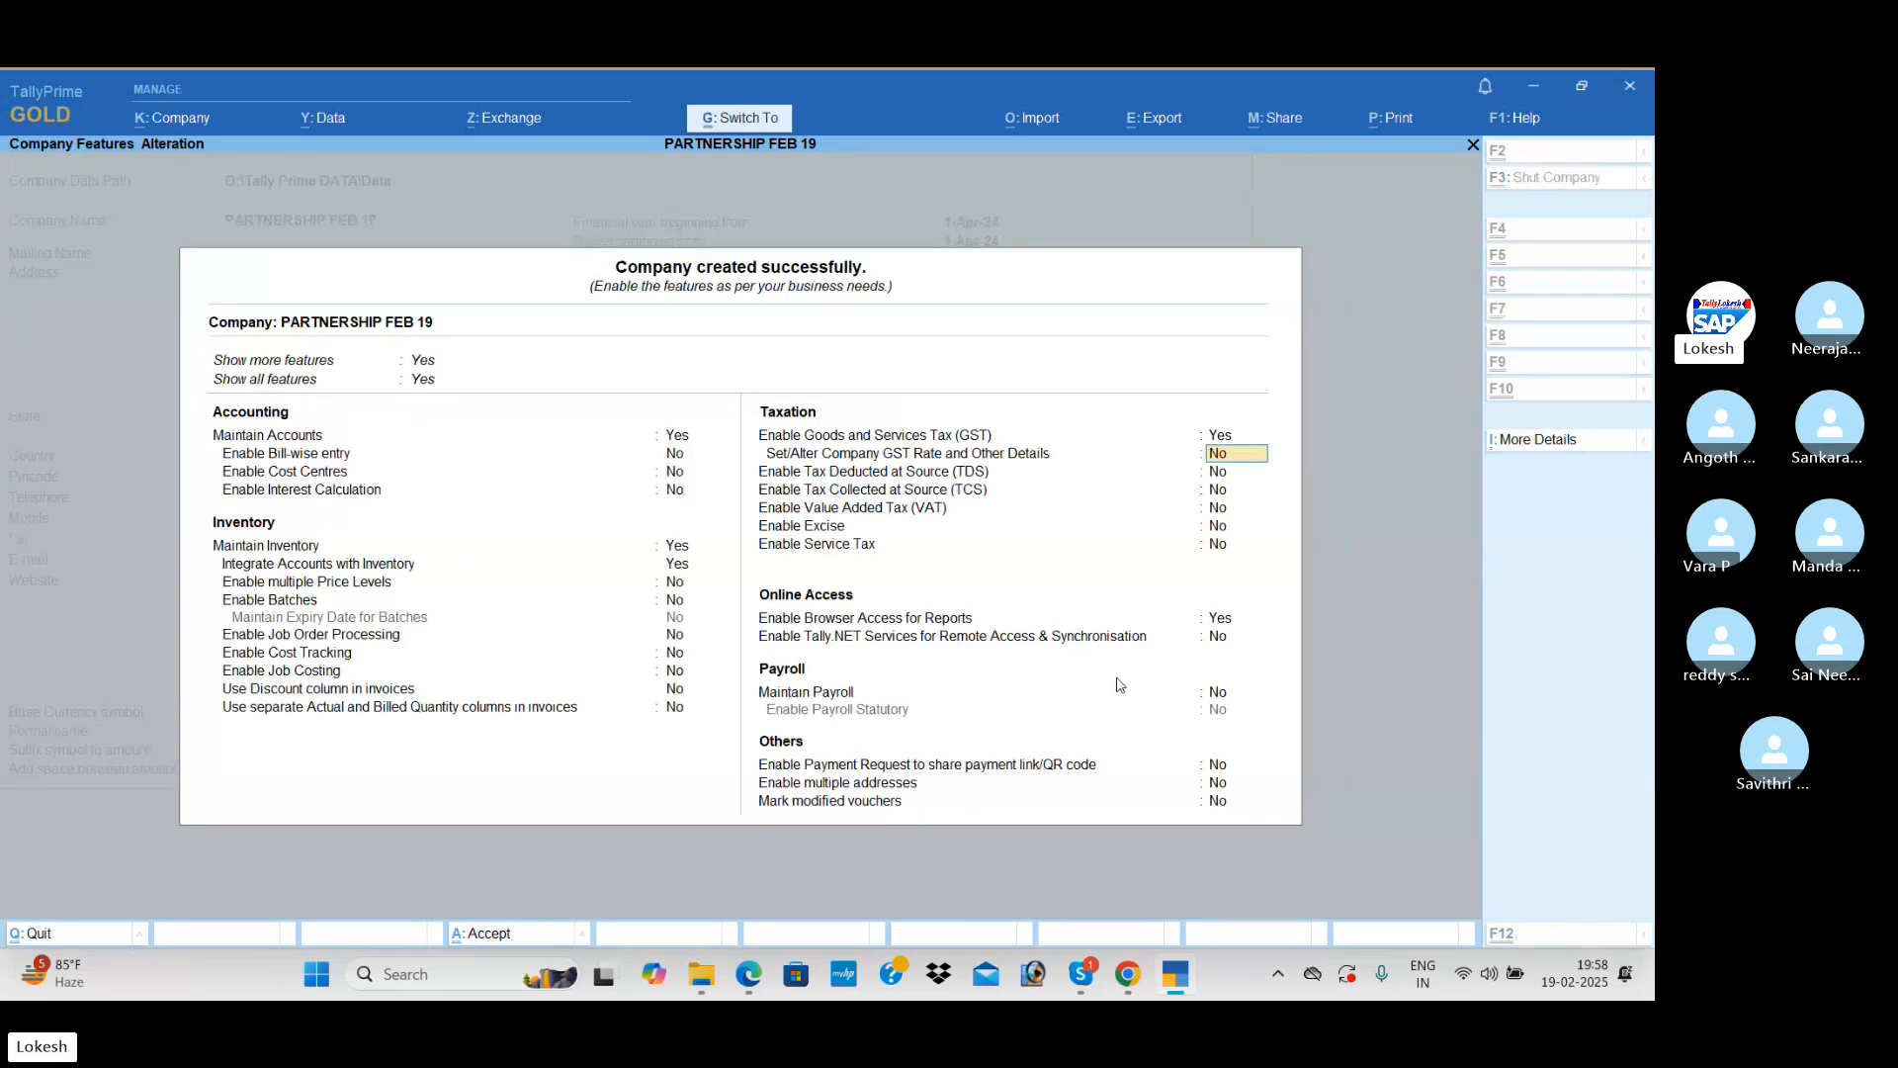
{"action": "key", "text": "ctrl+a"}
Step: Start a new ledger with the first partner's full name under the Capital Account group
{"action": "key", "text": "Return"}
{"action": "key", "text": "Down"}
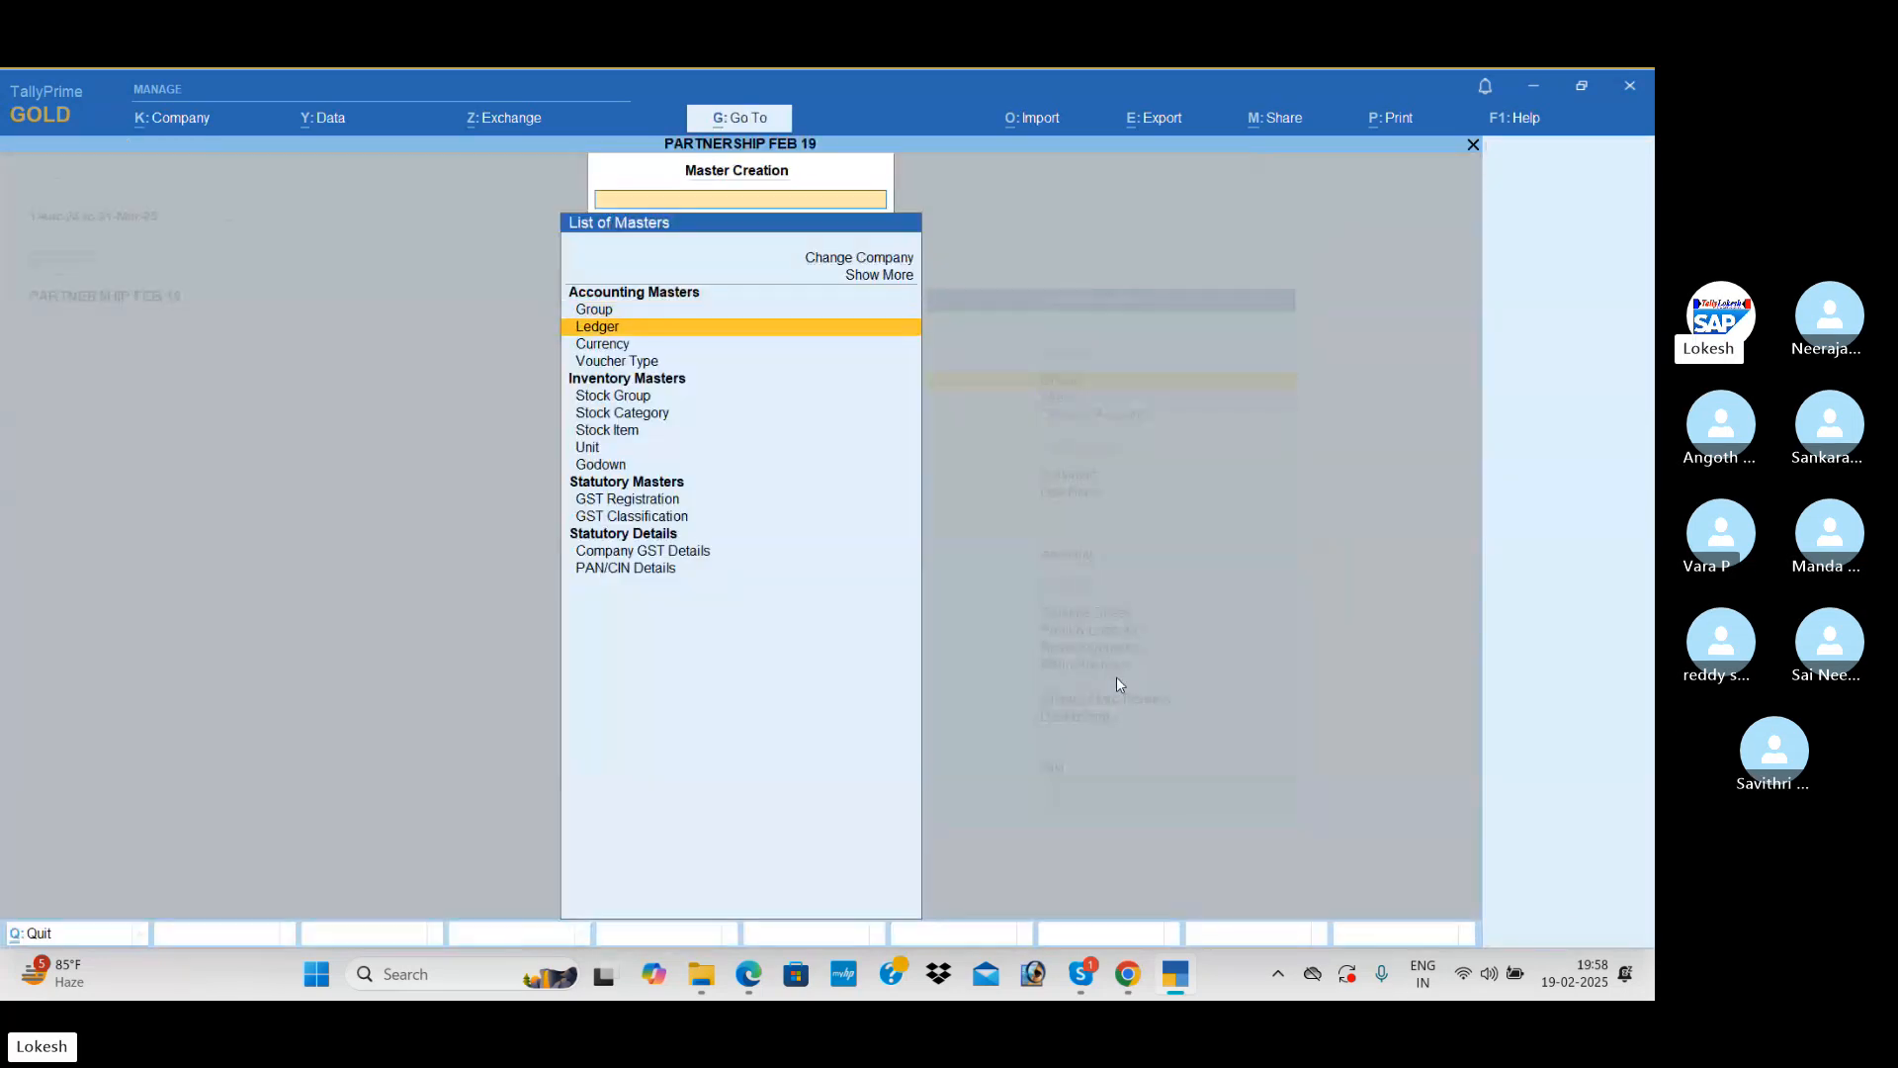
{"action": "key", "text": "Return"}
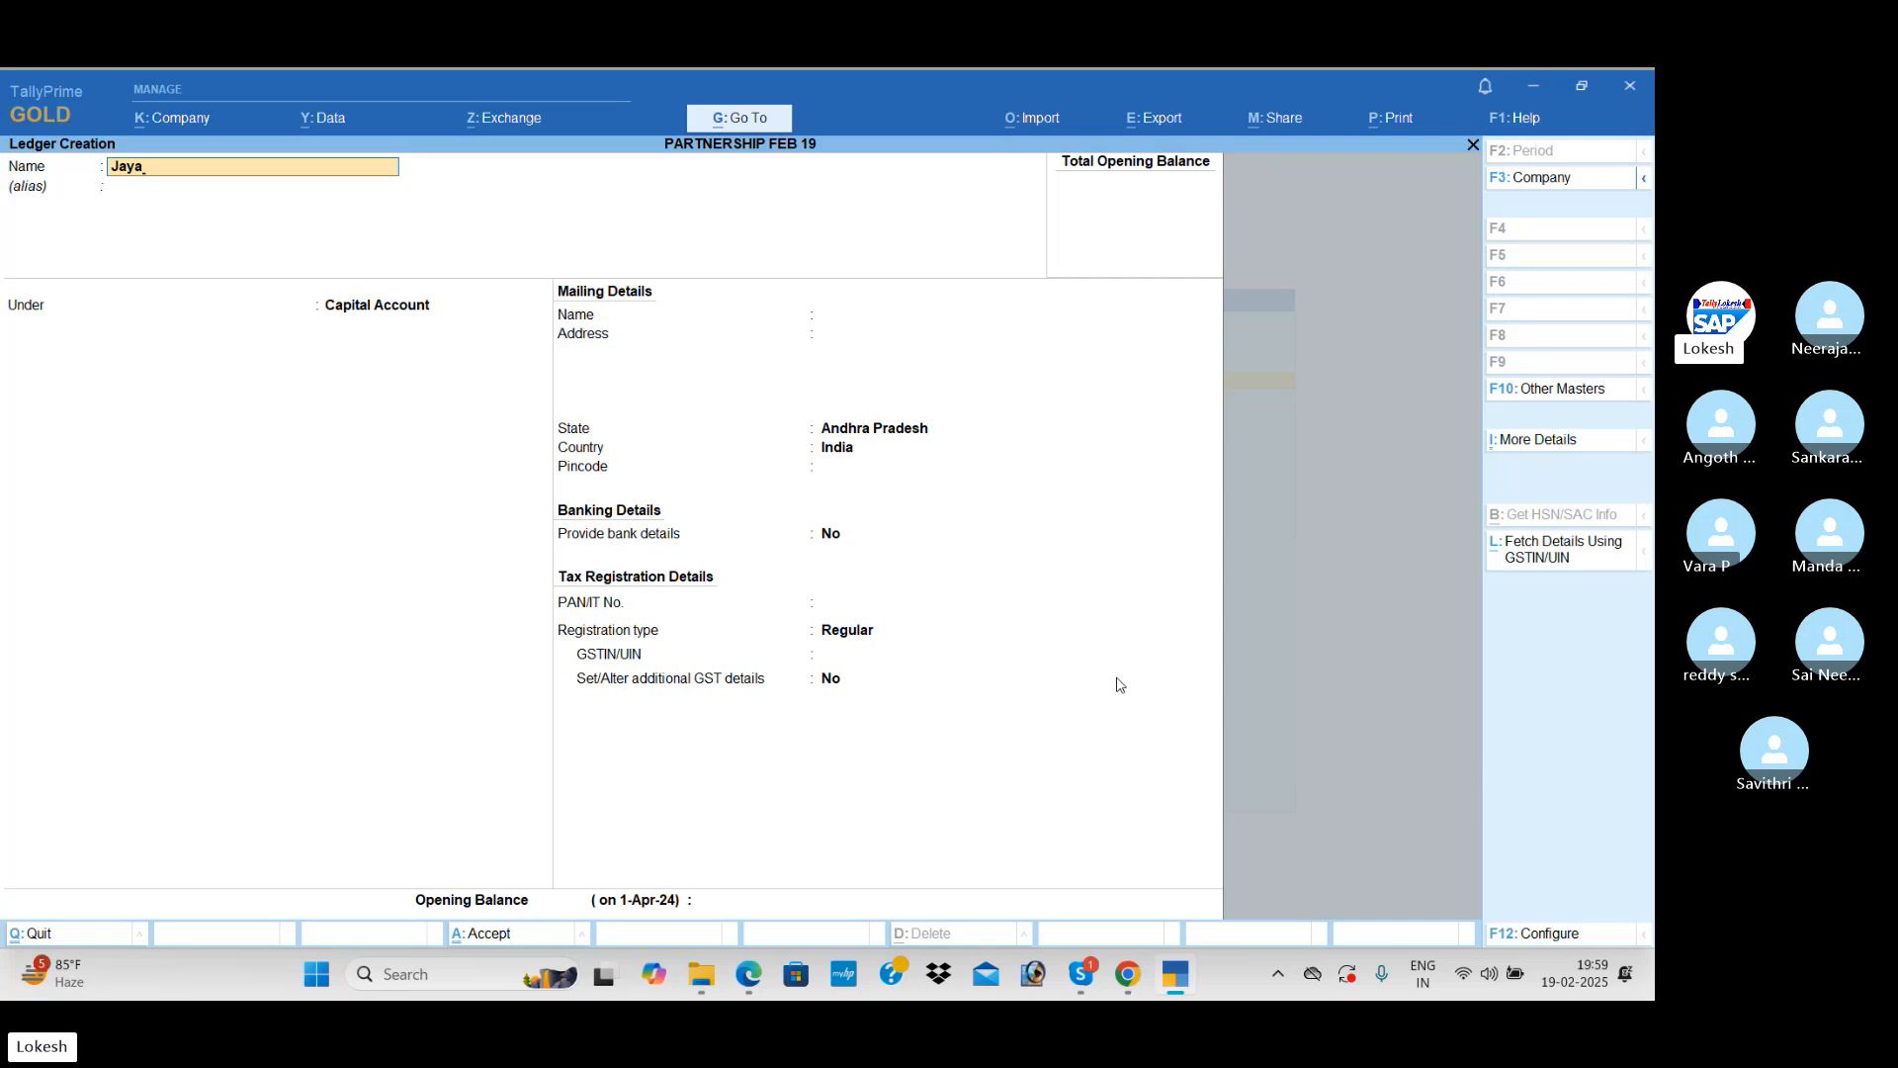
{"action": "type", "text": "Jayaram Gupt"}
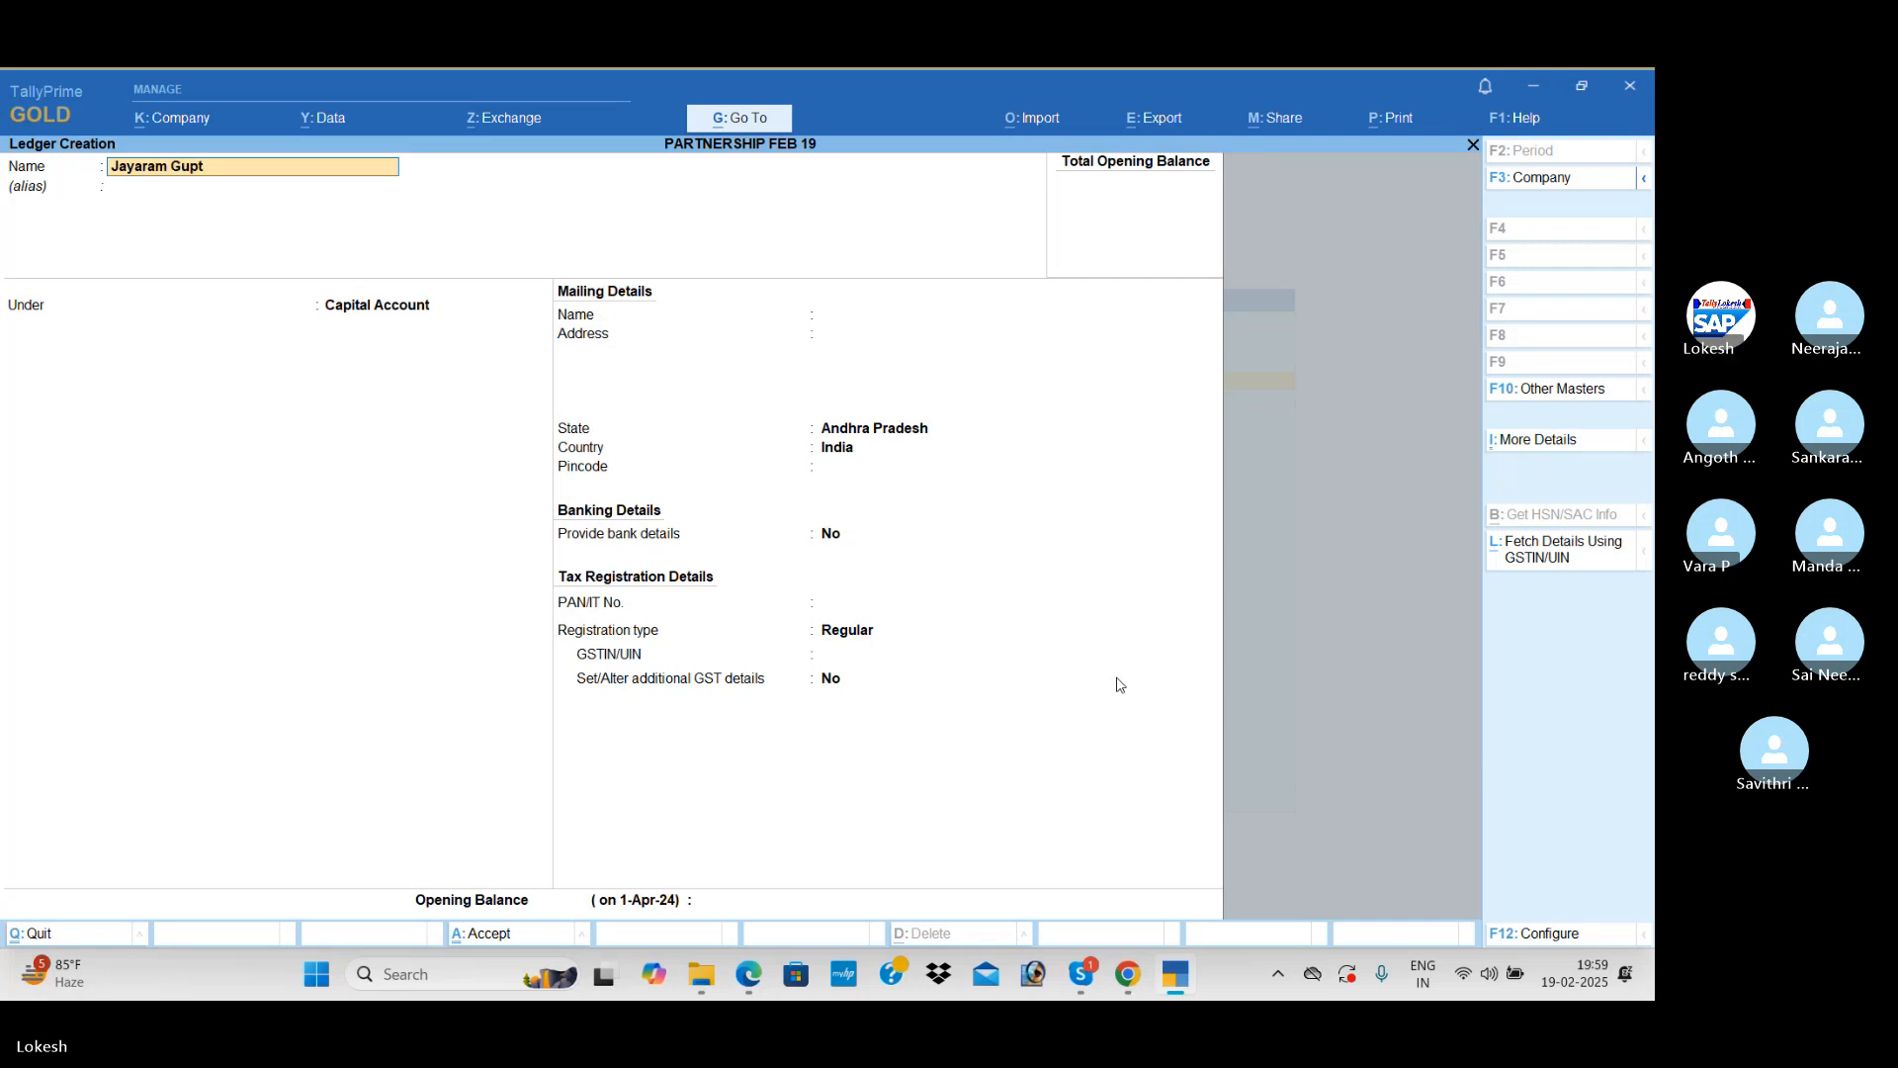
{"action": "type", "text": "sa"}
{"action": "key", "text": "Return"}
{"action": "key", "text": "Return"}
{"action": "key", "text": "Return"}
{"action": "key", "text": "Return"}
{"action": "key", "text": "Return"}
{"action": "key", "text": "Return"}
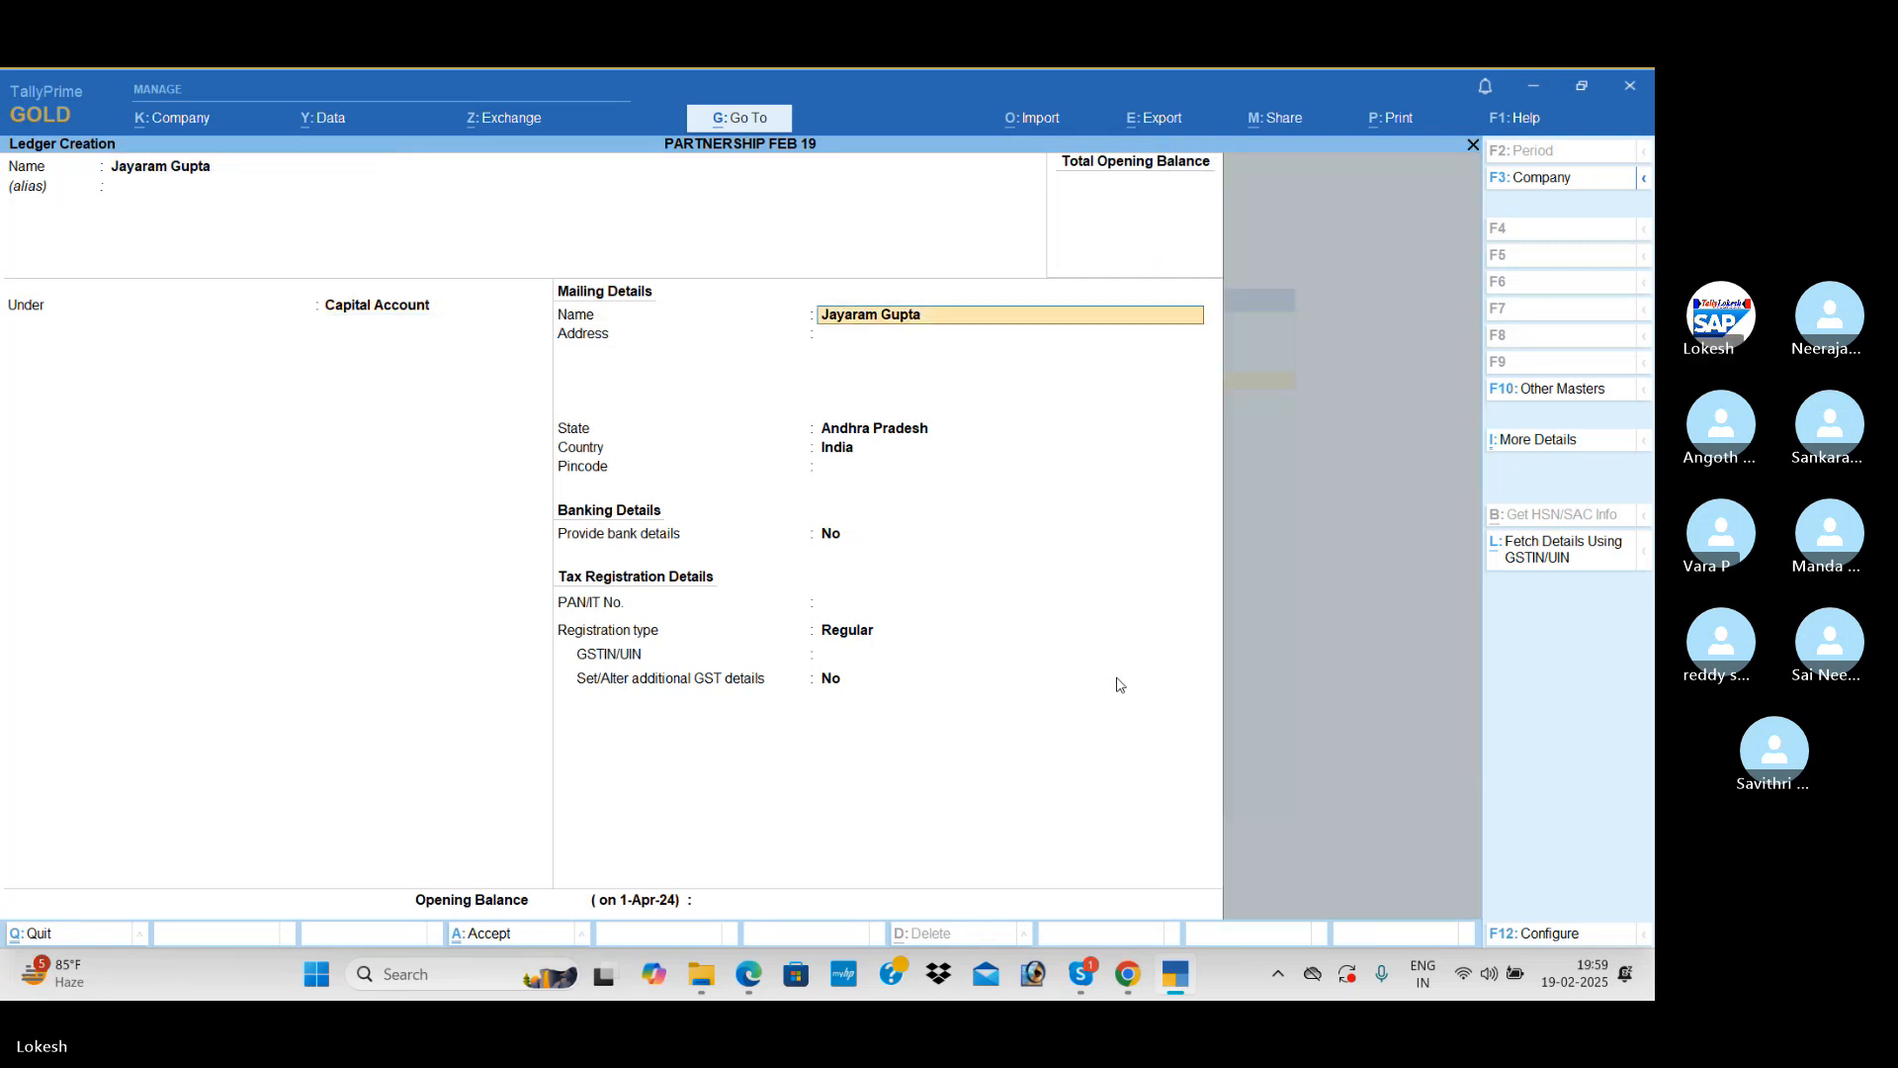
Step: Leave the first partner's GSTIN/UIN blank, set the ledger's opening balance to 3,00,000 and save it
{"action": "key", "text": "Return"}
{"action": "key", "text": "Return"}
{"action": "key", "text": "Return"}
{"action": "key", "text": "Return"}
{"action": "key", "text": "Return"}
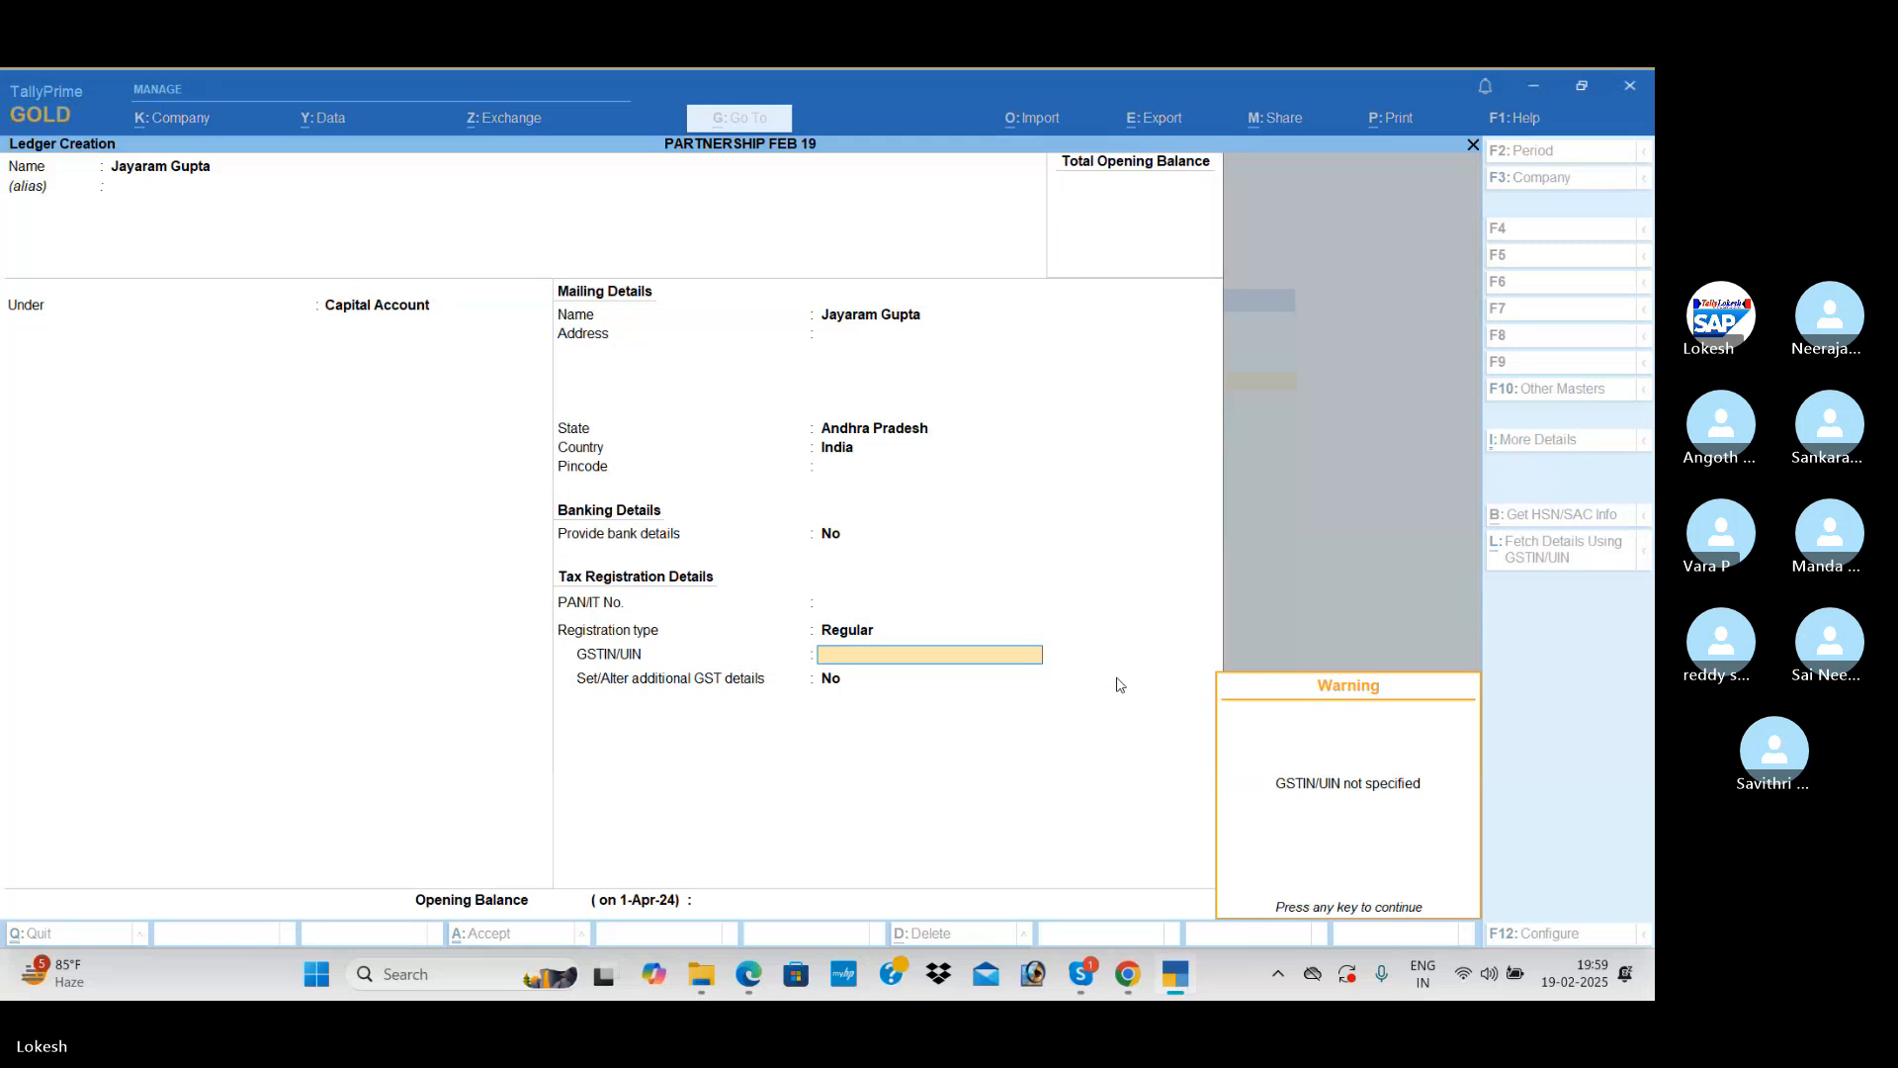
{"action": "type", "text": "3,00,000"}
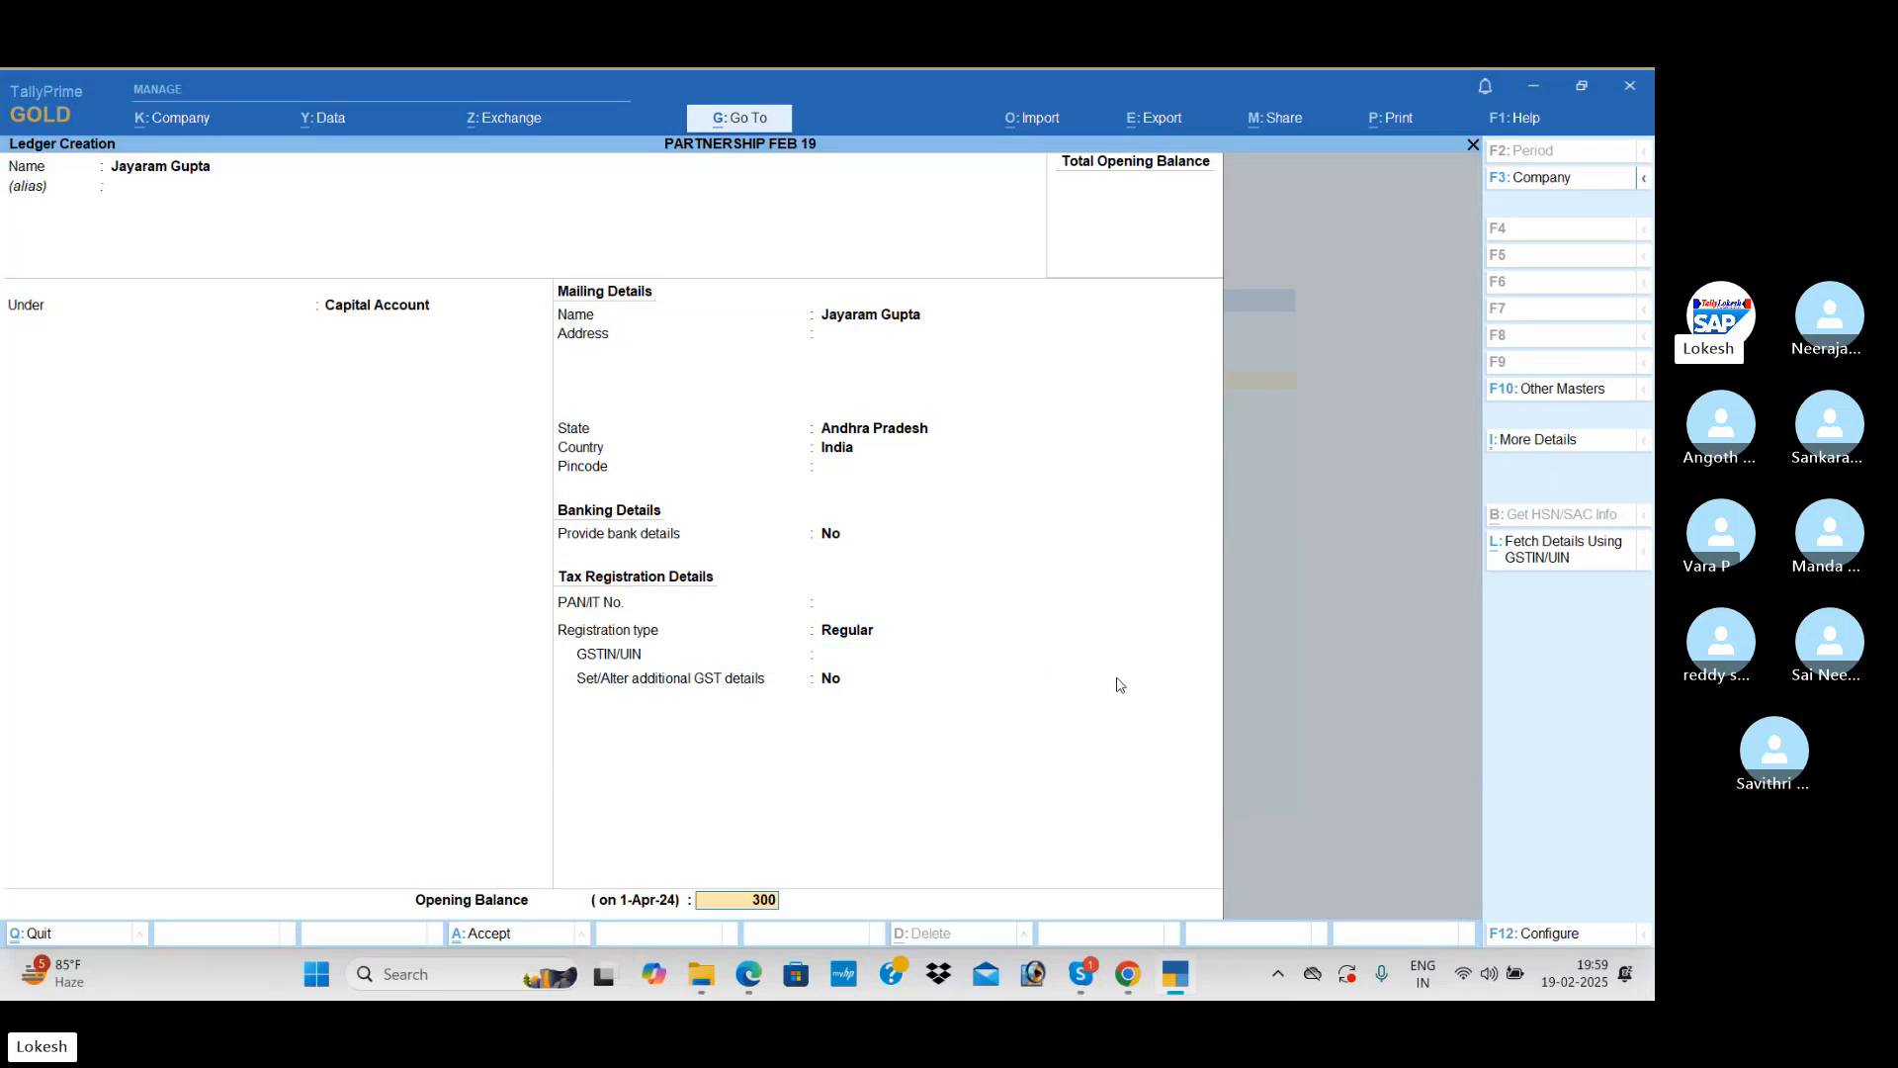
{"action": "key", "text": "Return"}
{"action": "key", "text": "Return"}
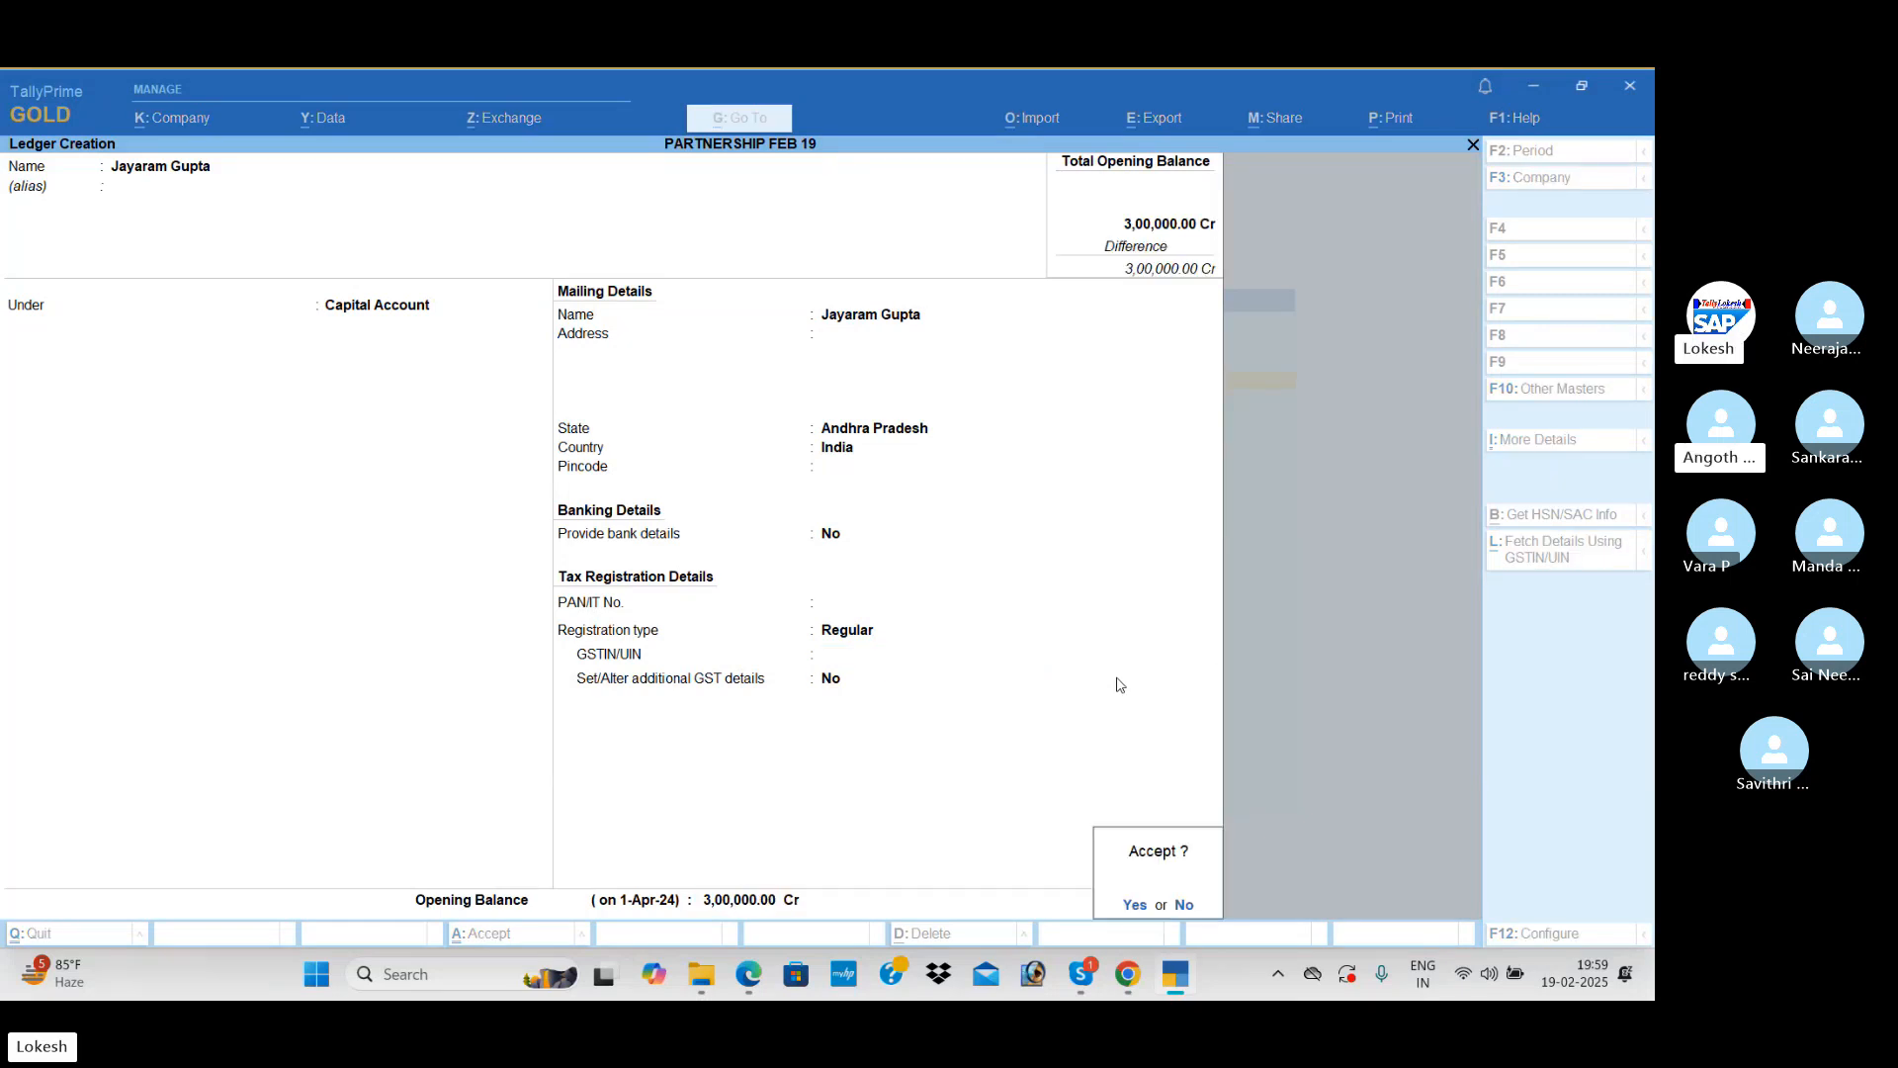
{"action": "key", "text": "Return"}
Step: Name the next ledger with the second partner's first name followed by "Capital", keeping it under Capital Account
{"action": "type", "text": "M"}
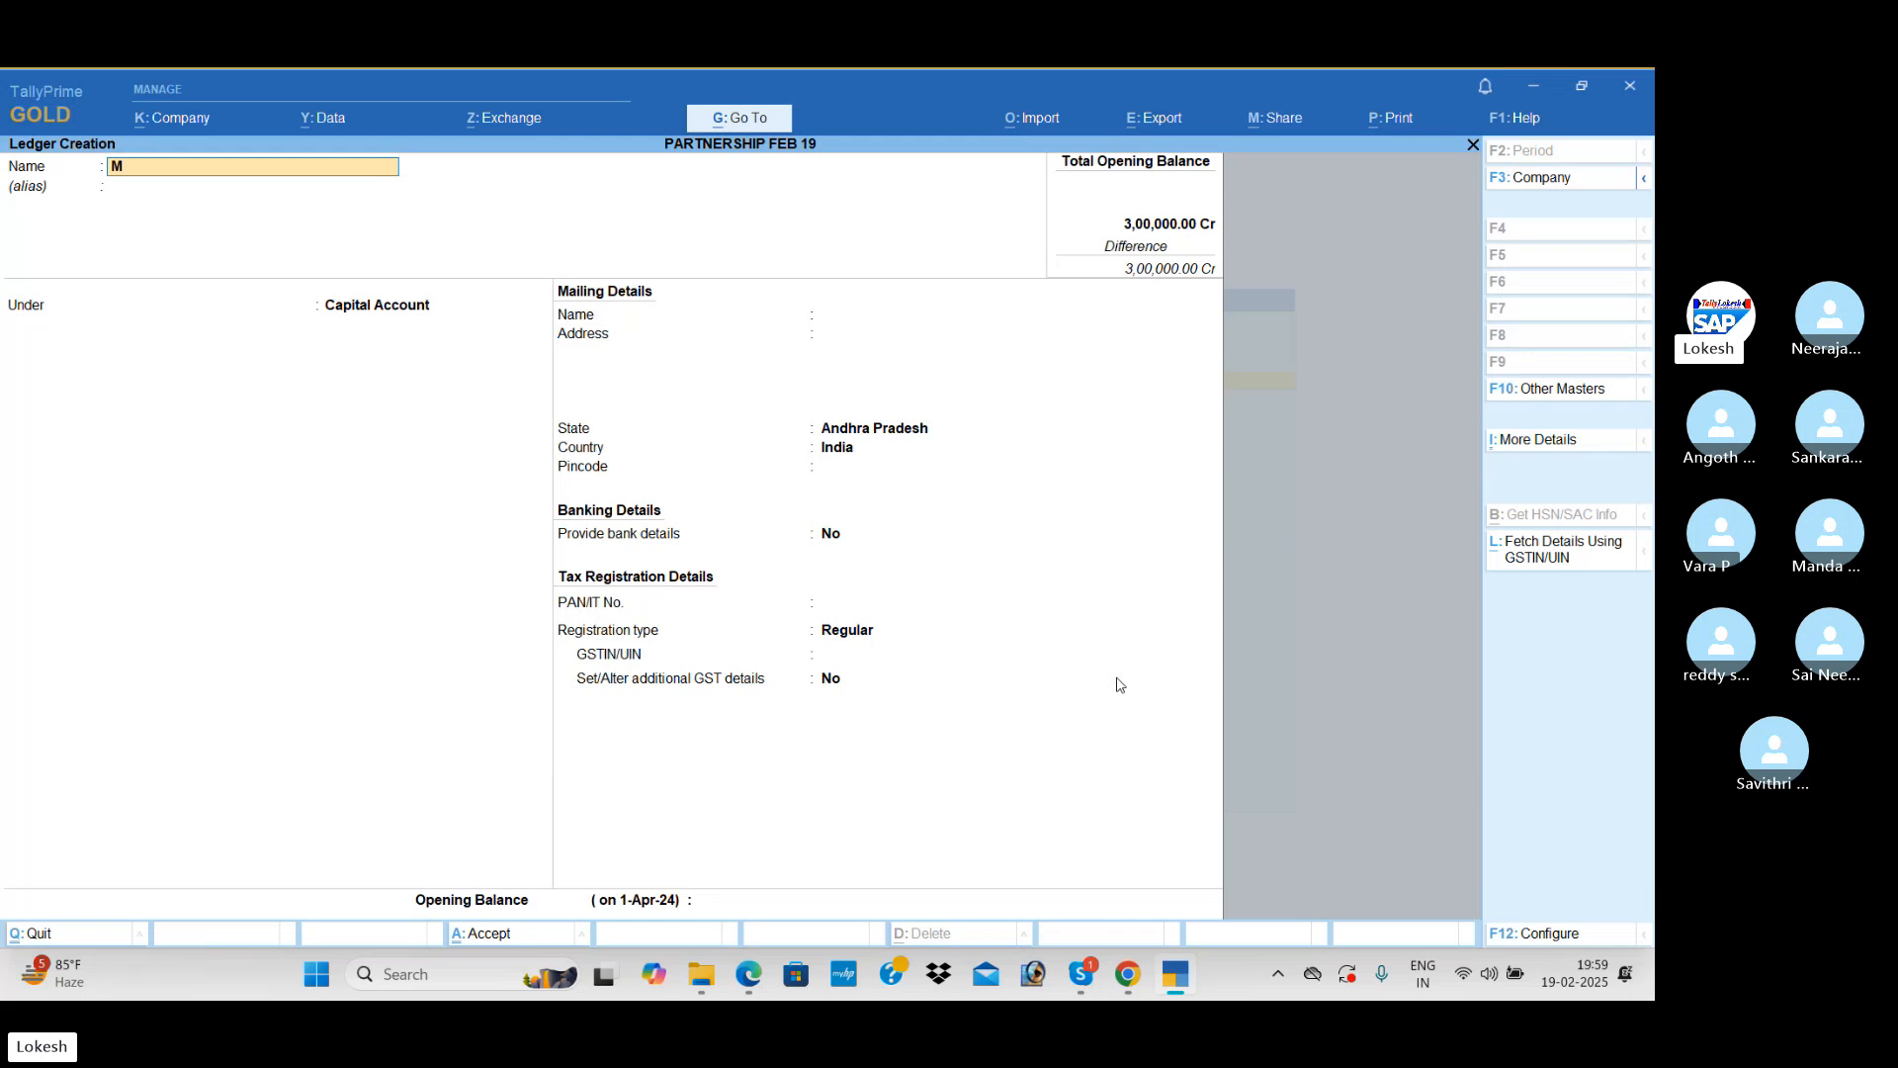
{"action": "type", "text": "ansoo "}
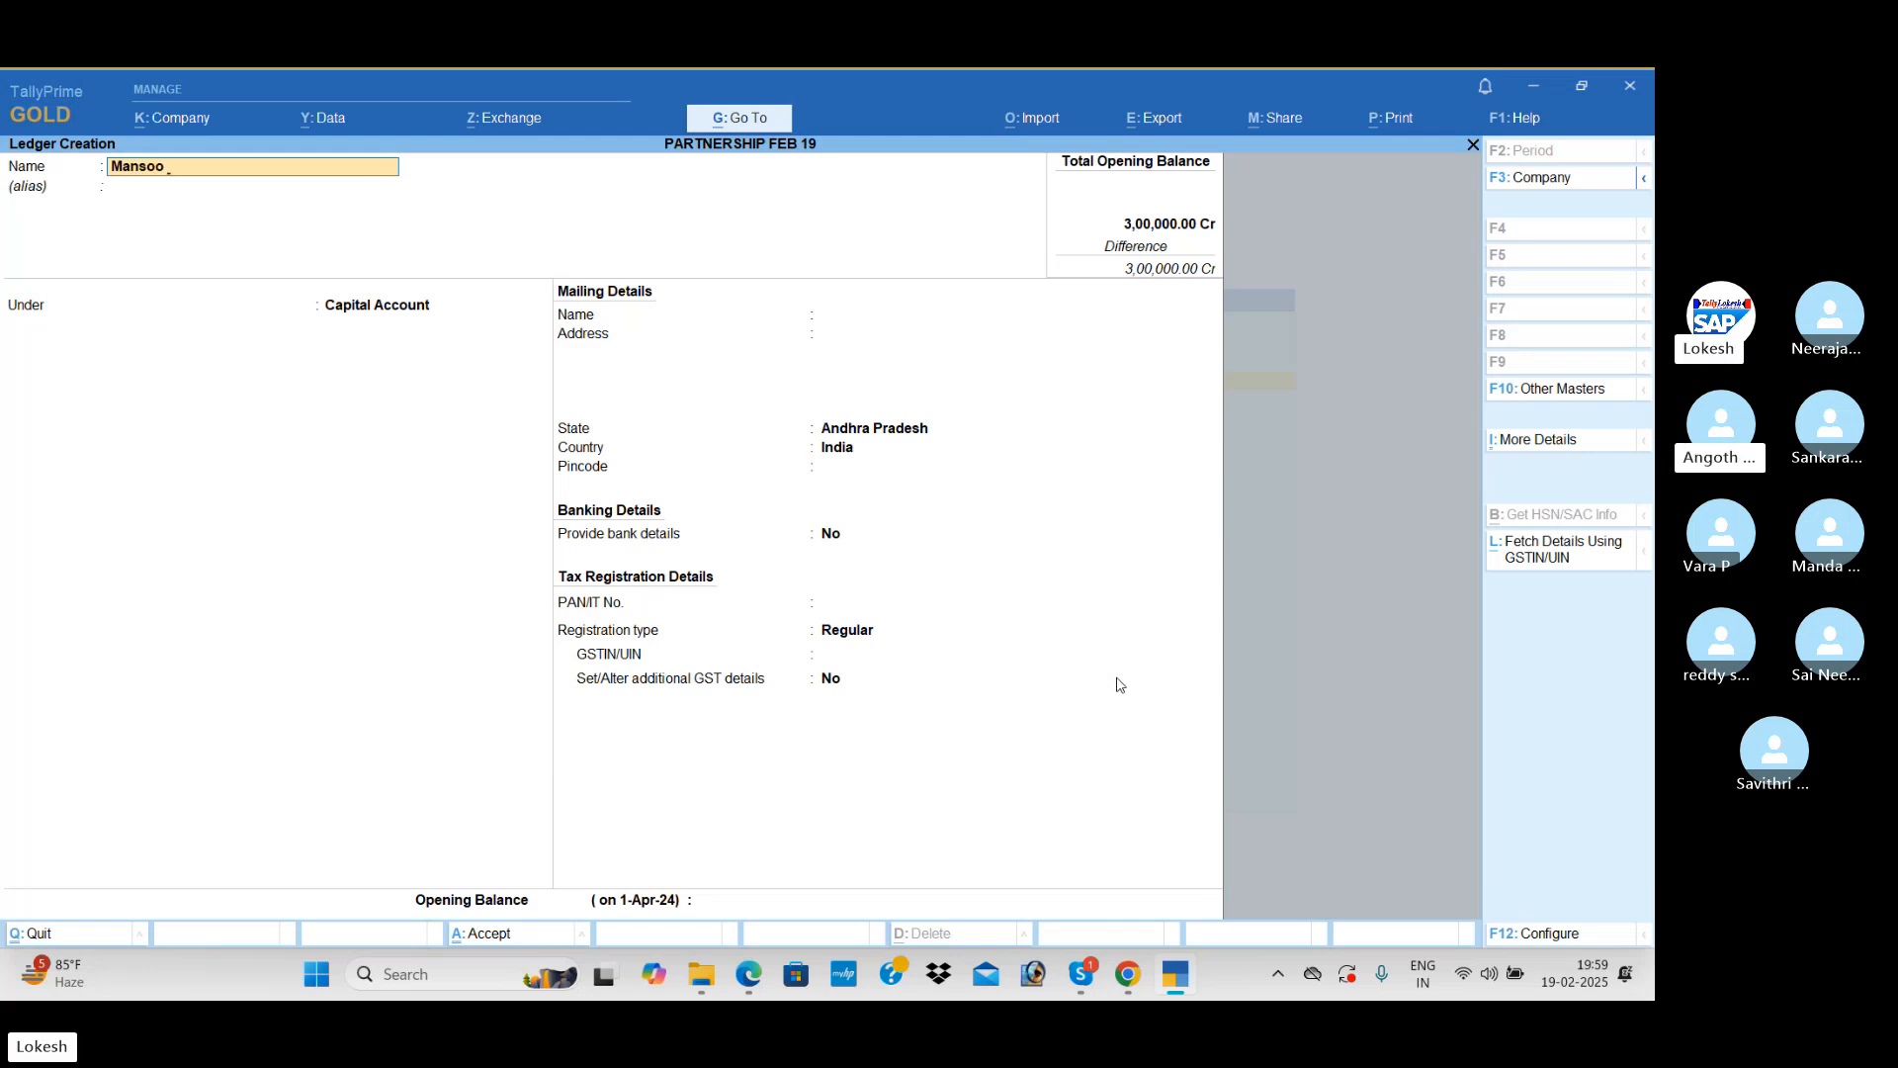
{"action": "type", "text": " Captao"}
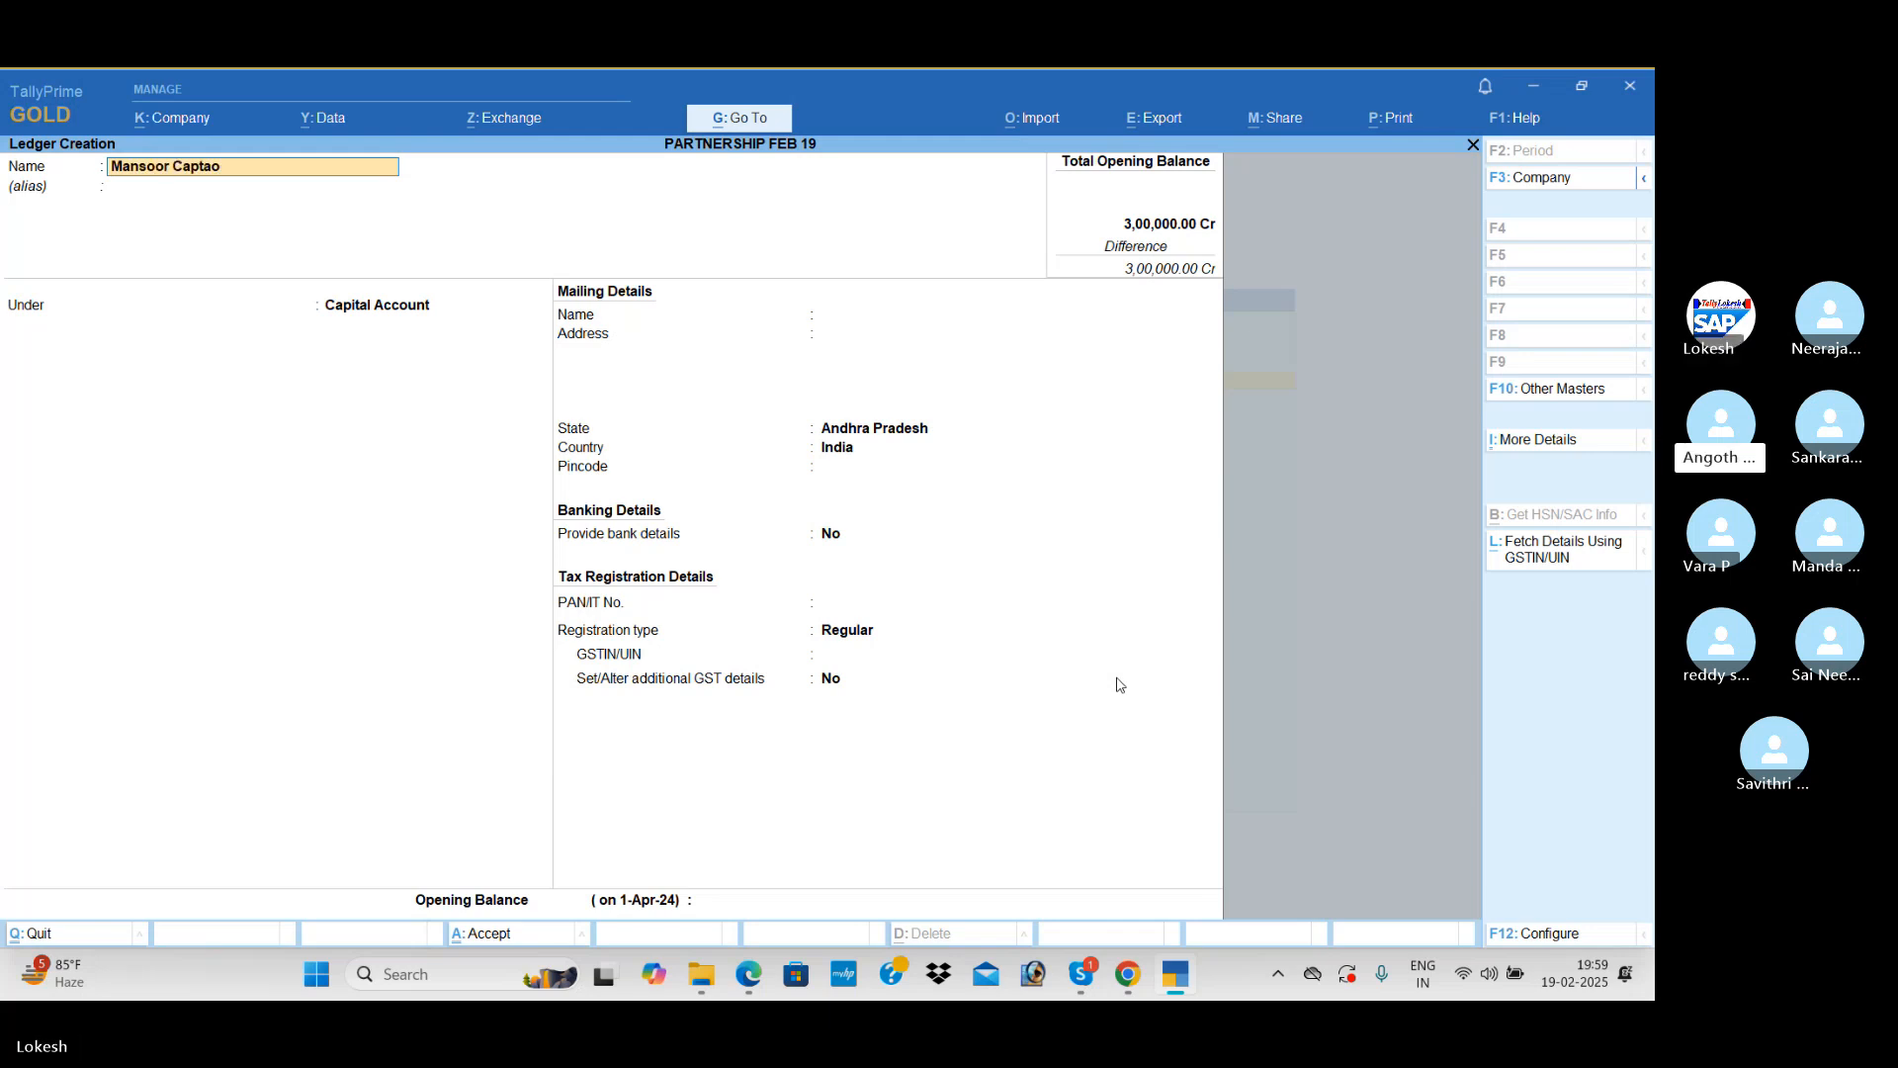
{"action": "key", "text": "BackSpace"}
{"action": "key", "text": "BackSpace"}
{"action": "type", "text": "ital"}
{"action": "key", "text": "Return"}
Step: Leave the second partner's tax details blank, set the capital ledger's opening balance to 3,00,000 and save it
{"action": "key", "text": "Return"}
{"action": "key", "text": "Return"}
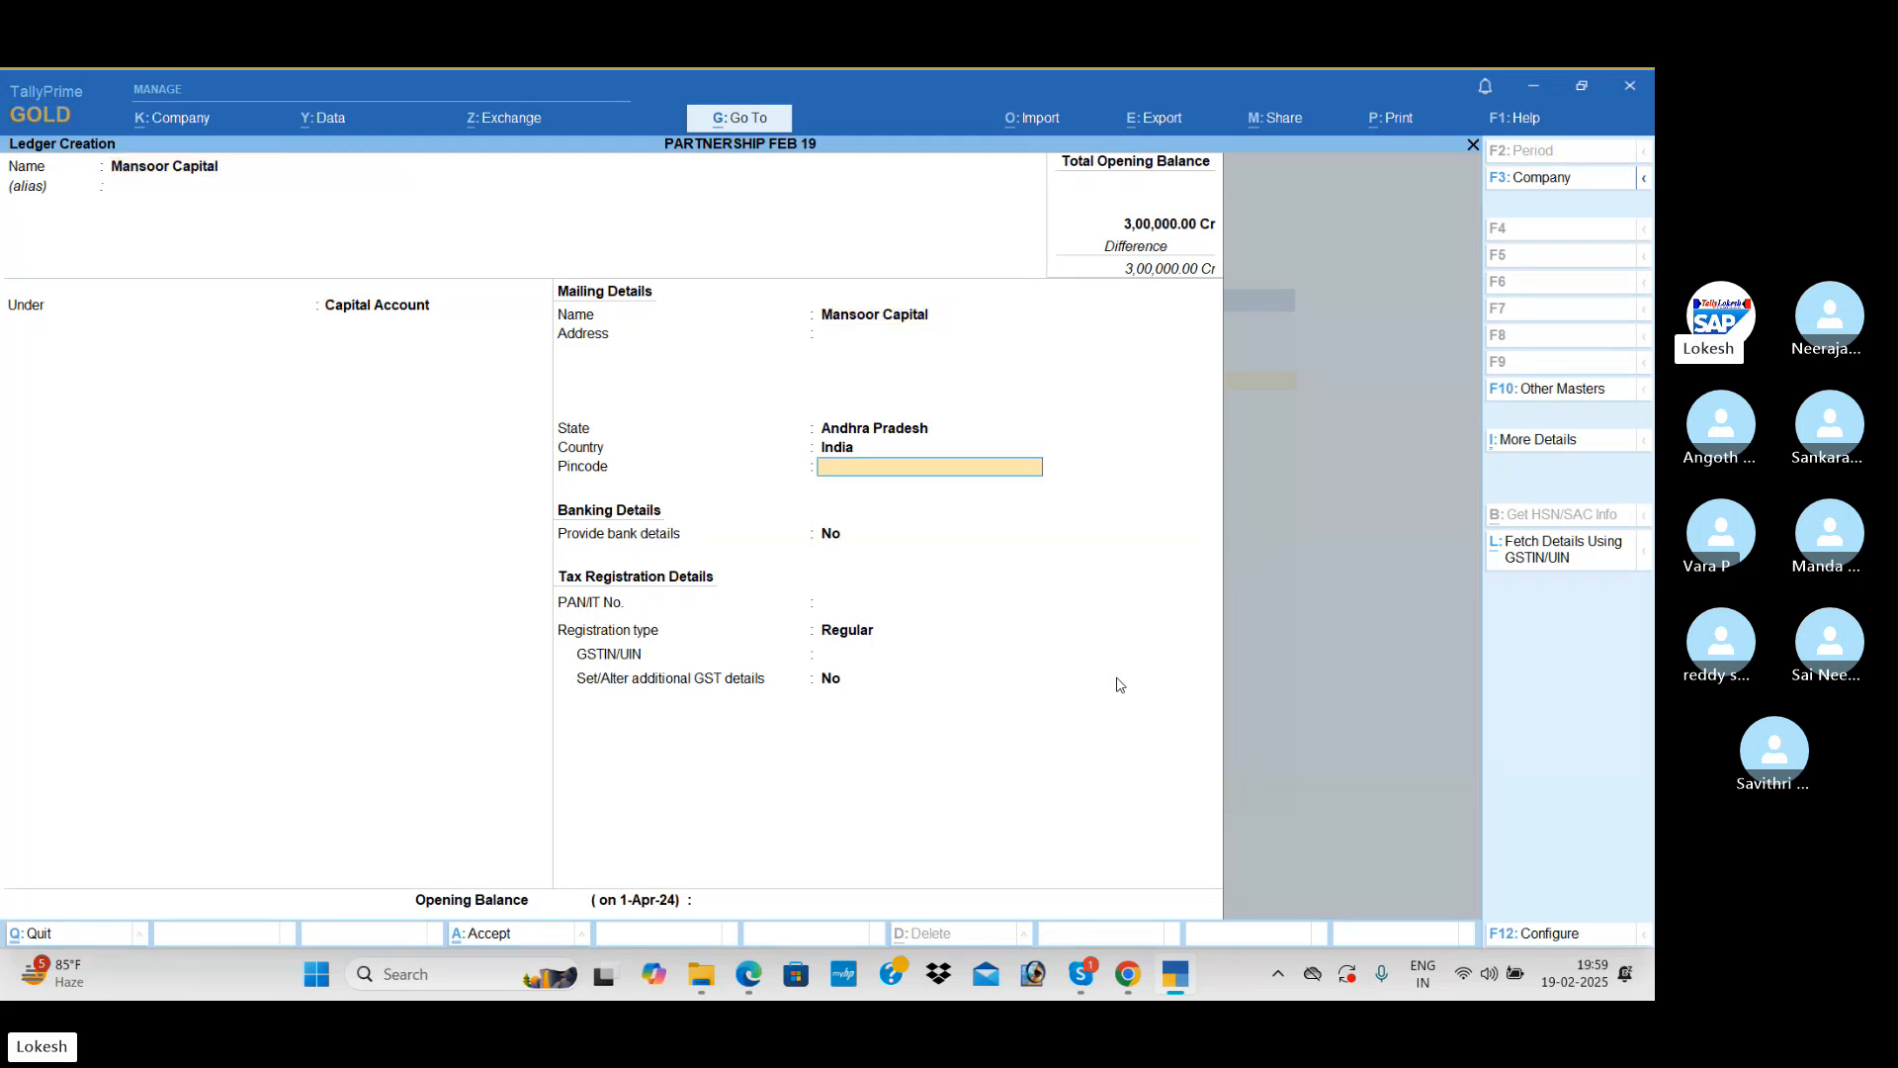
{"action": "key", "text": "Return"}
{"action": "key", "text": "Return"}
{"action": "key", "text": "Return"}
{"action": "key", "text": "Return"}
{"action": "key", "text": "Return"}
{"action": "key", "text": "Return"}
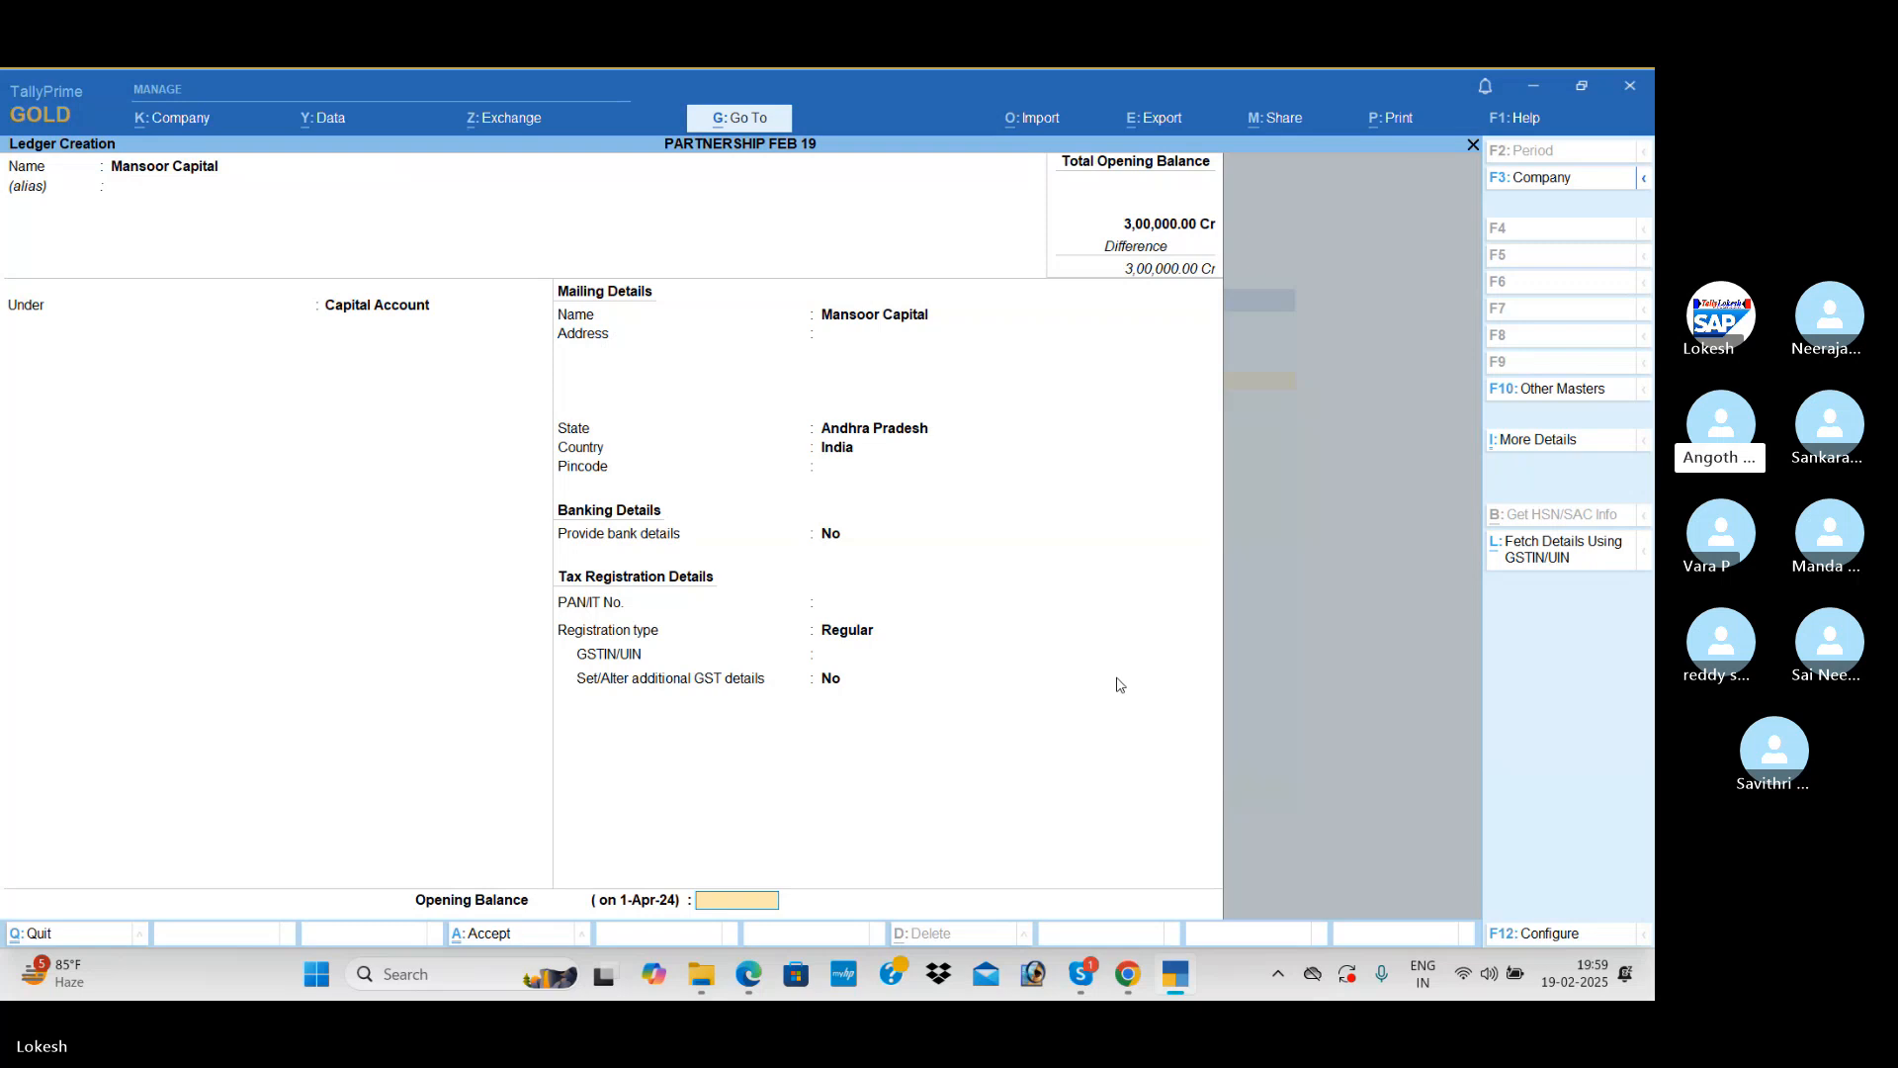
{"action": "type", "text": "300000"}
{"action": "key", "text": "Return"}
{"action": "key", "text": "Return"}
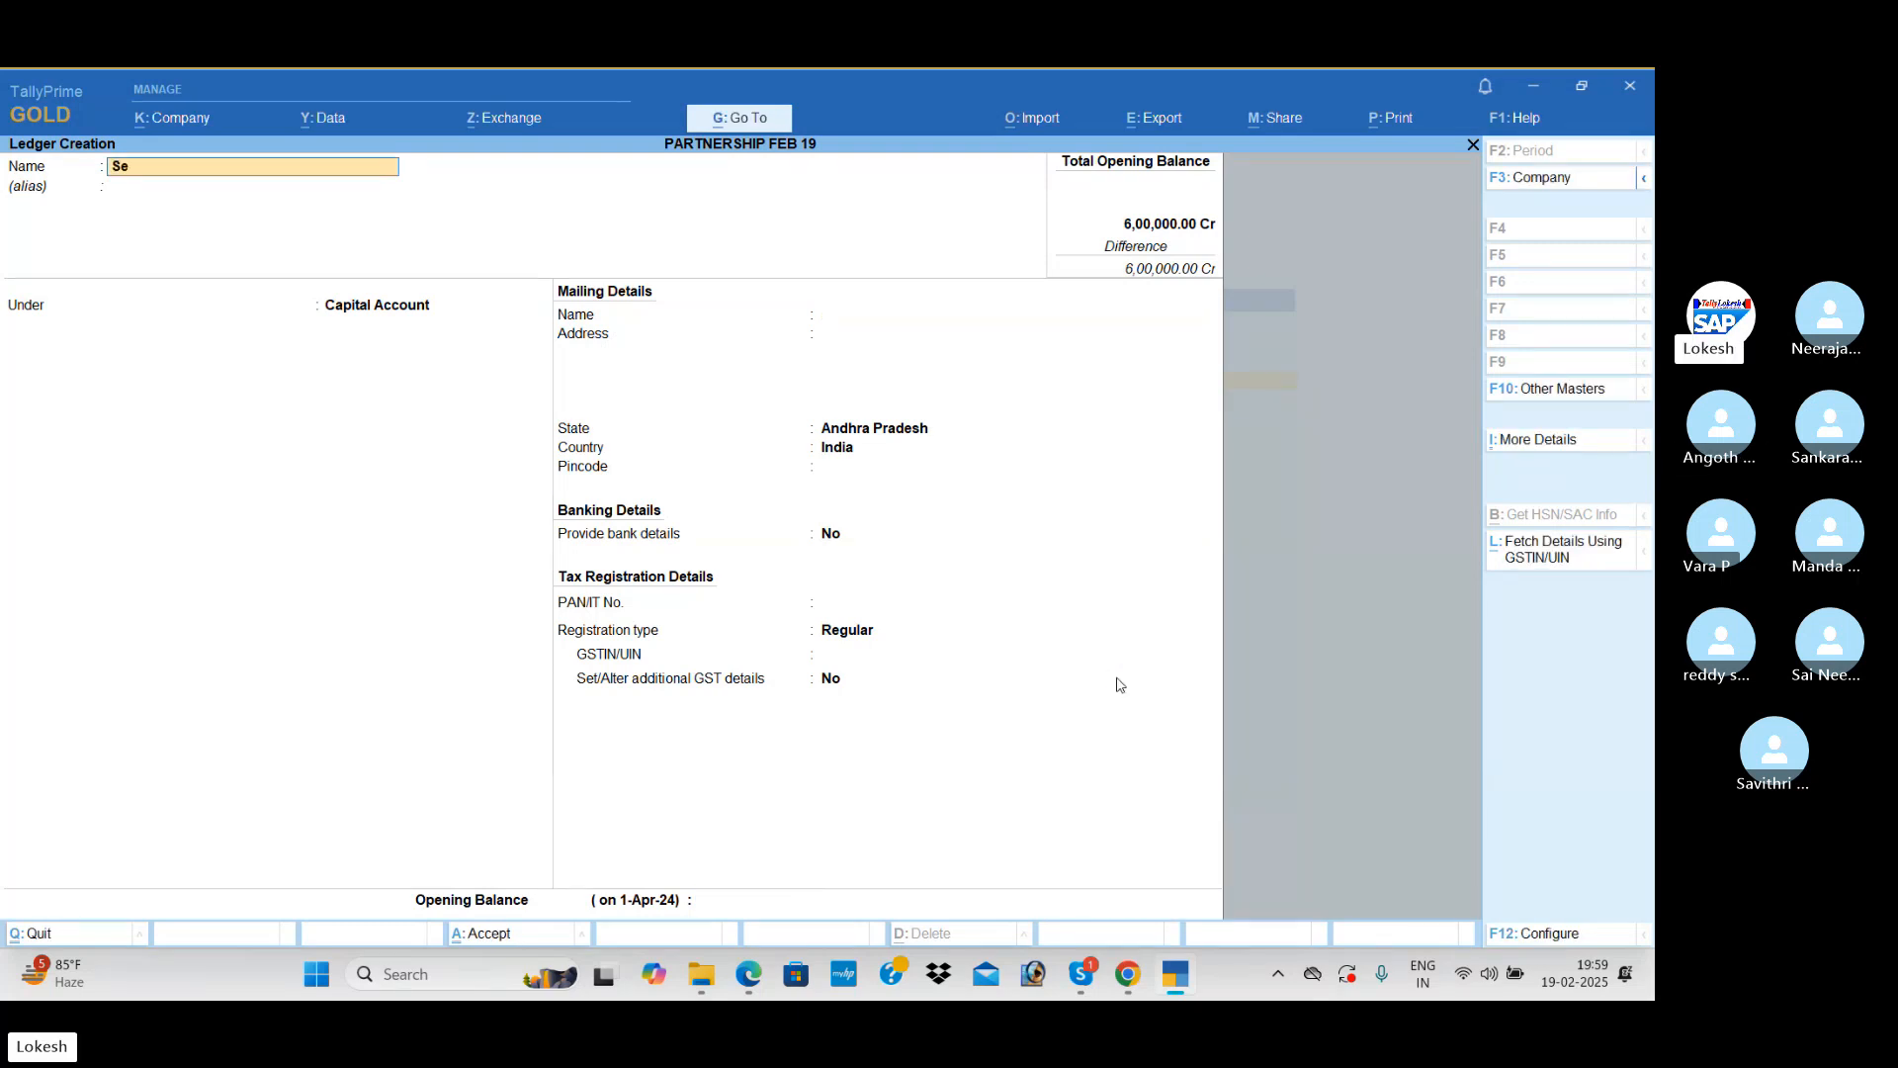
Step: Name the next ledger Serve Well Technologies and place it under Sundry Creditors
{"action": "type", "text": "Serve We"}
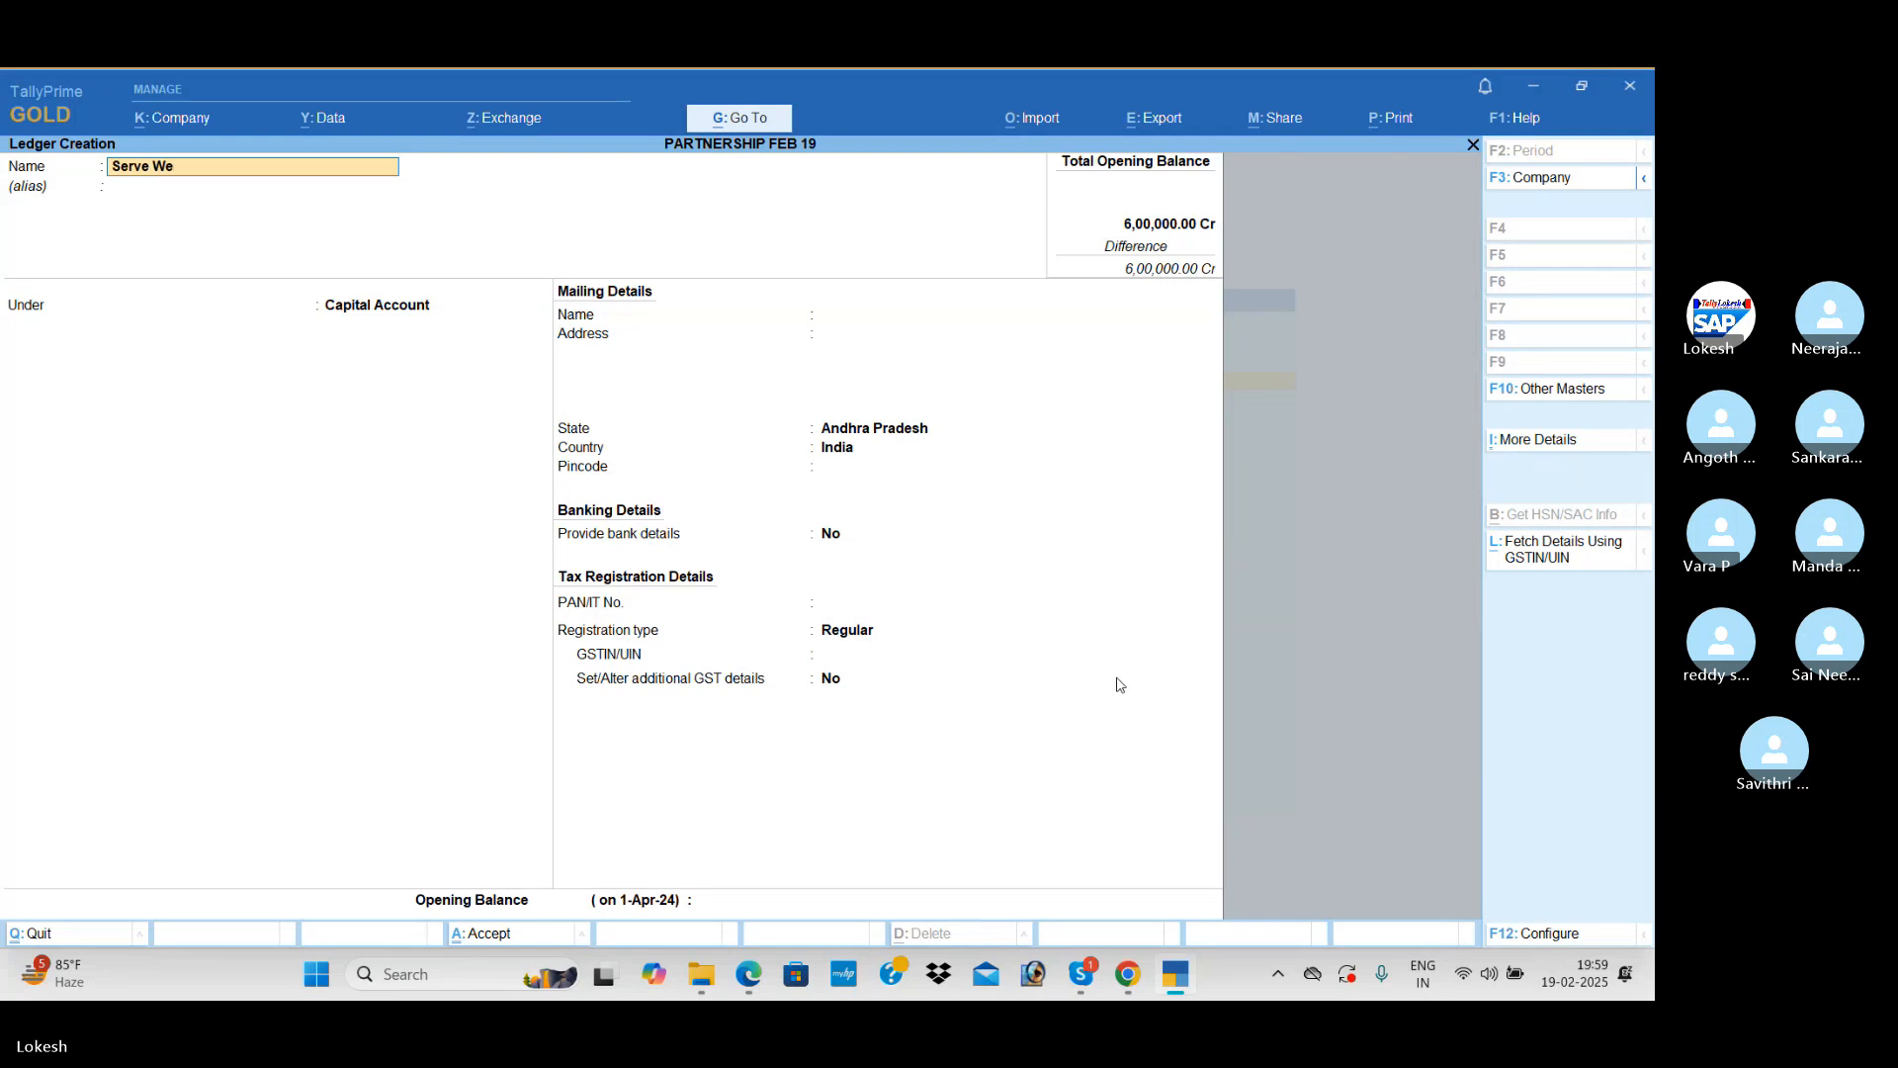
{"action": "type", "text": "ll technologie"}
{"action": "key", "text": "Return"}
{"action": "key", "text": "Return"}
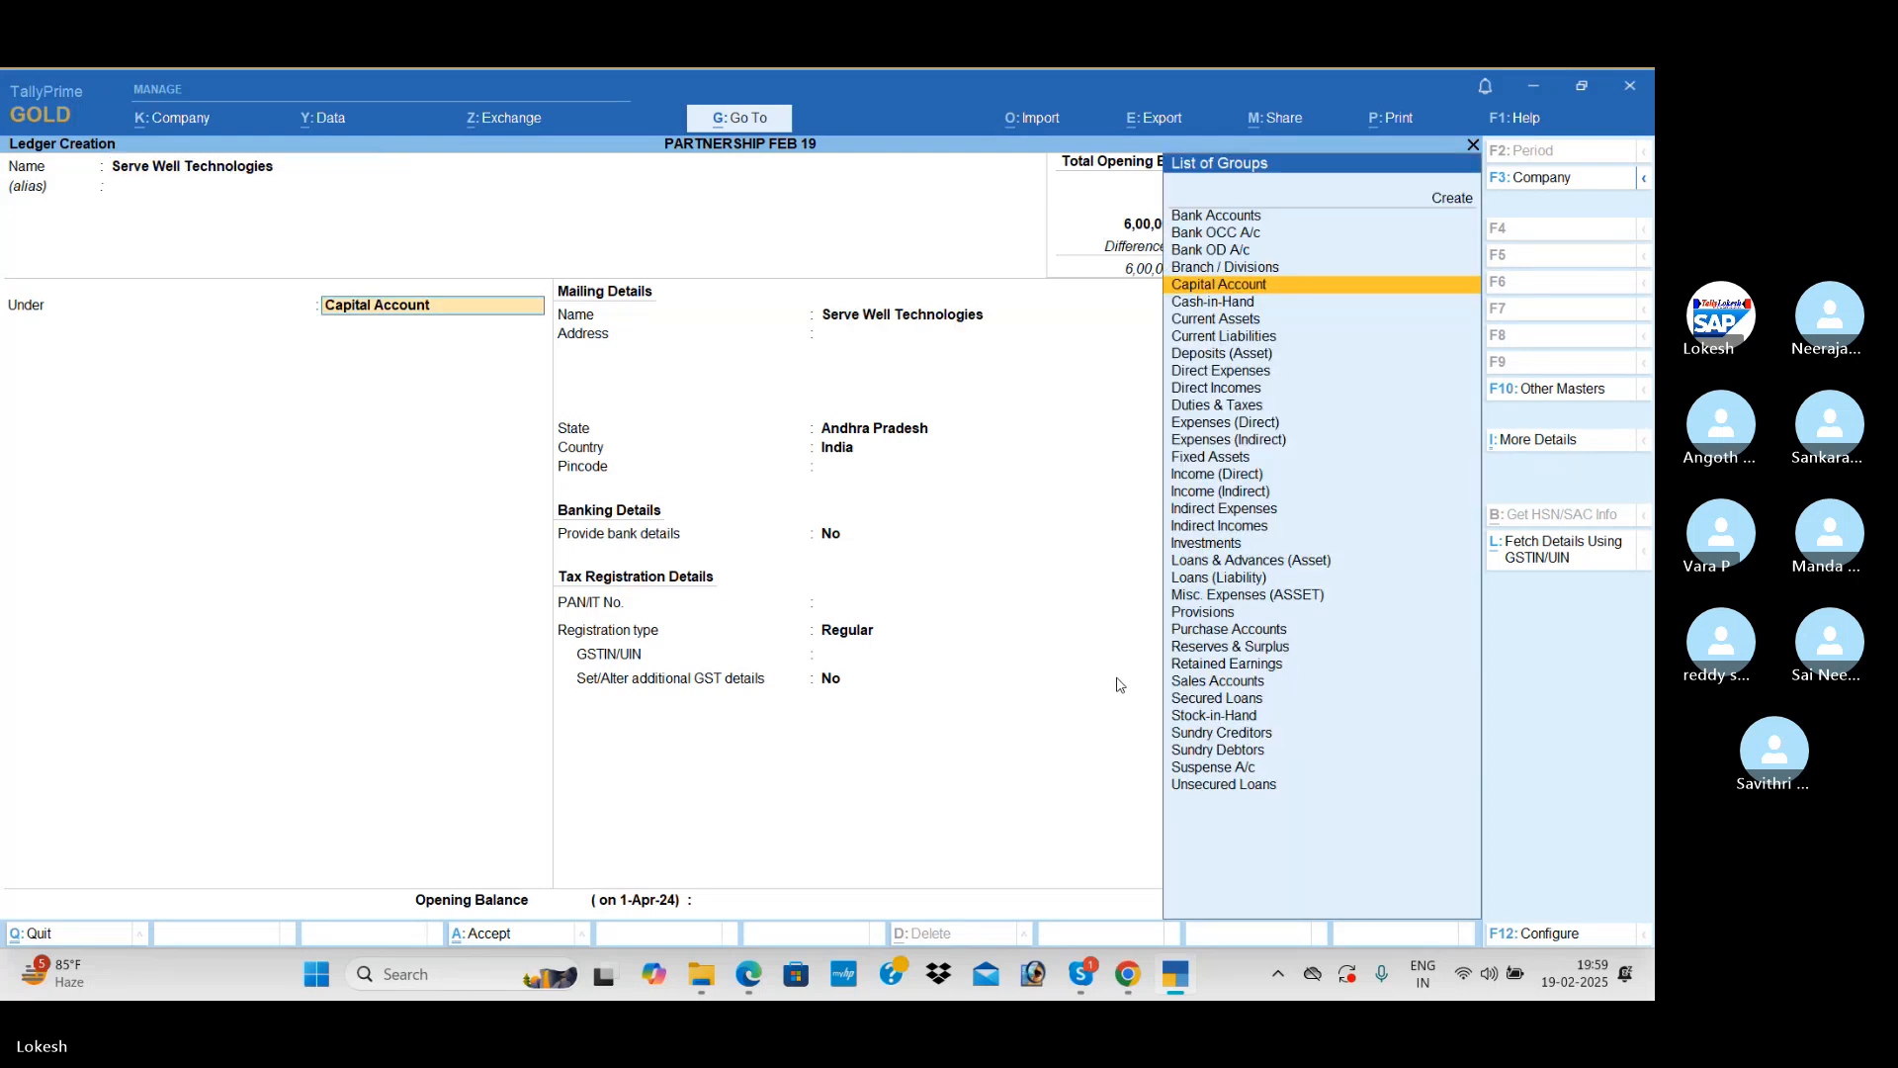
{"action": "type", "text": "sun"}
{"action": "key", "text": "Return"}
{"action": "key", "text": "Return"}
{"action": "key", "text": "Return"}
{"action": "key", "text": "Return"}
{"action": "key", "text": "Return"}
{"action": "key", "text": "Return"}
{"action": "key", "text": "Return"}
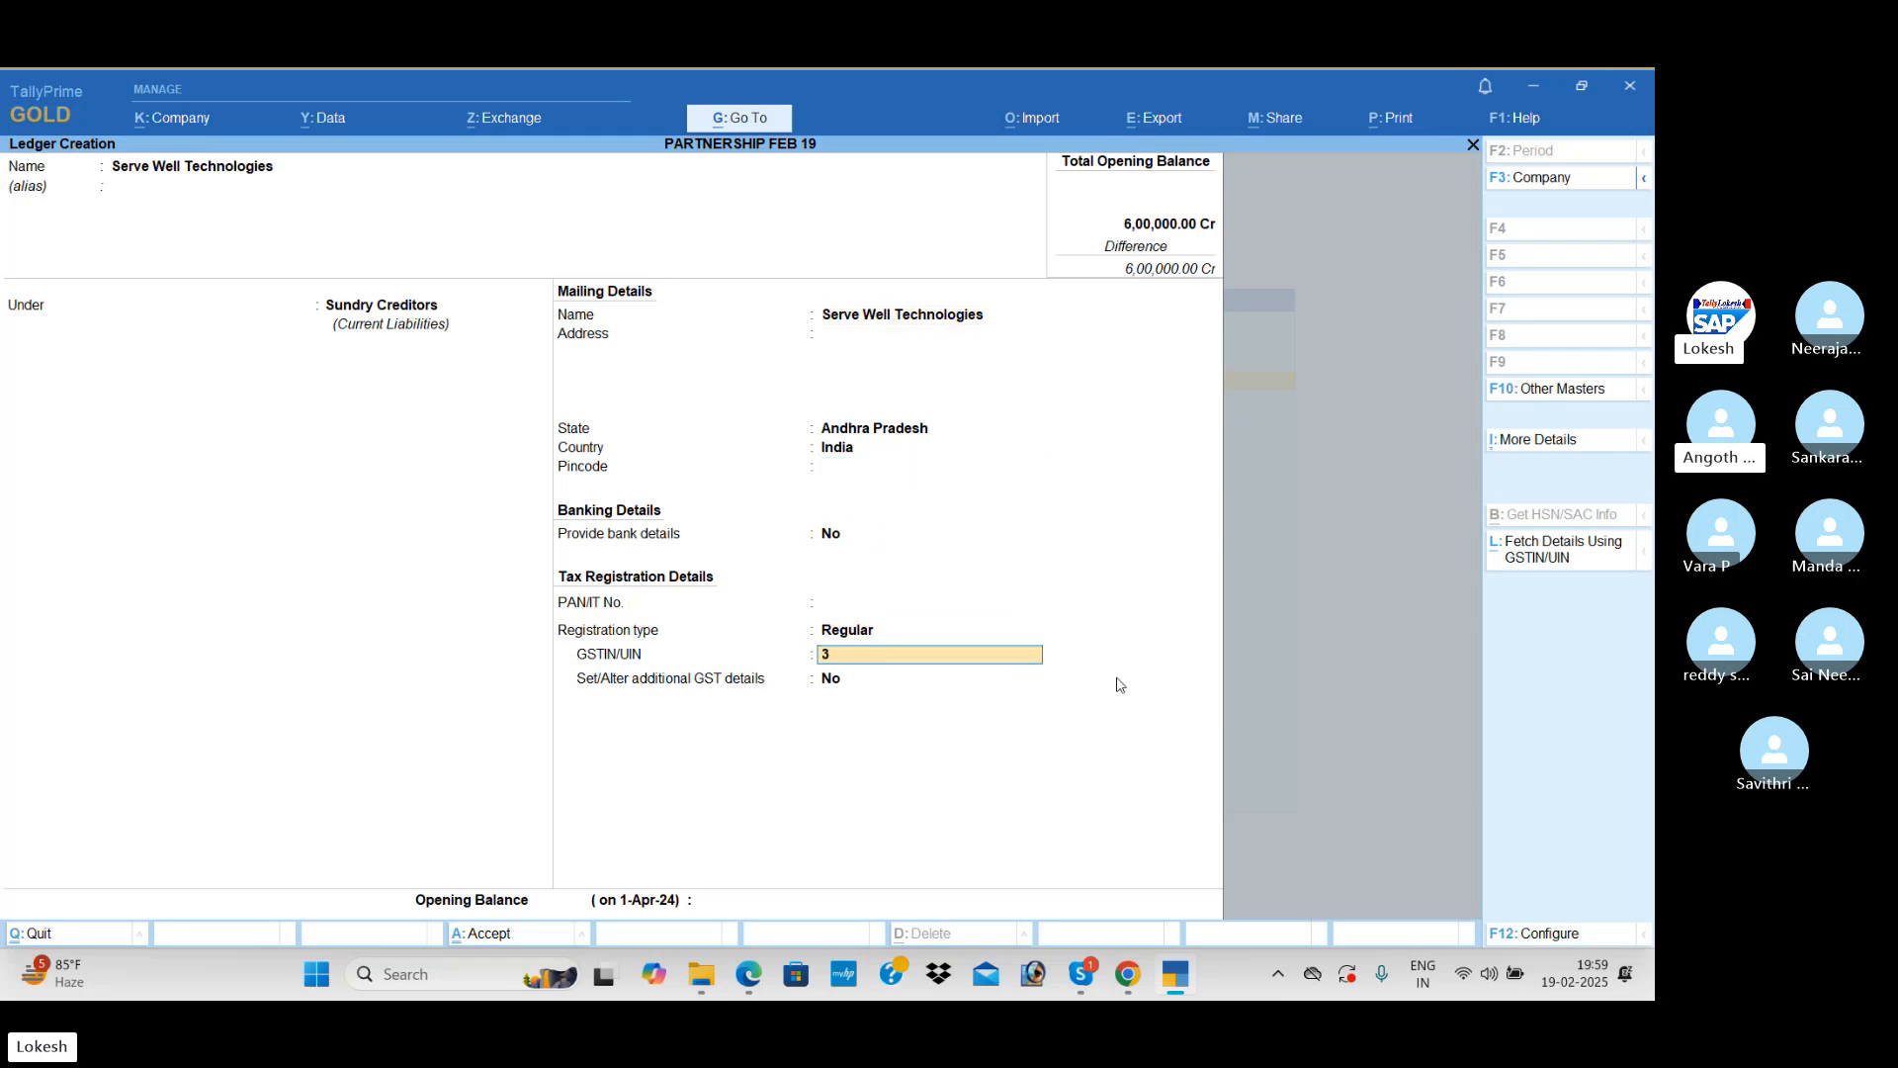
Step: Set the GSTIN/UIN of the Serve Well Technologies ledger to 37 and save it without an opening balance
{"action": "type", "text": "37"}
{"action": "key", "text": "Return"}
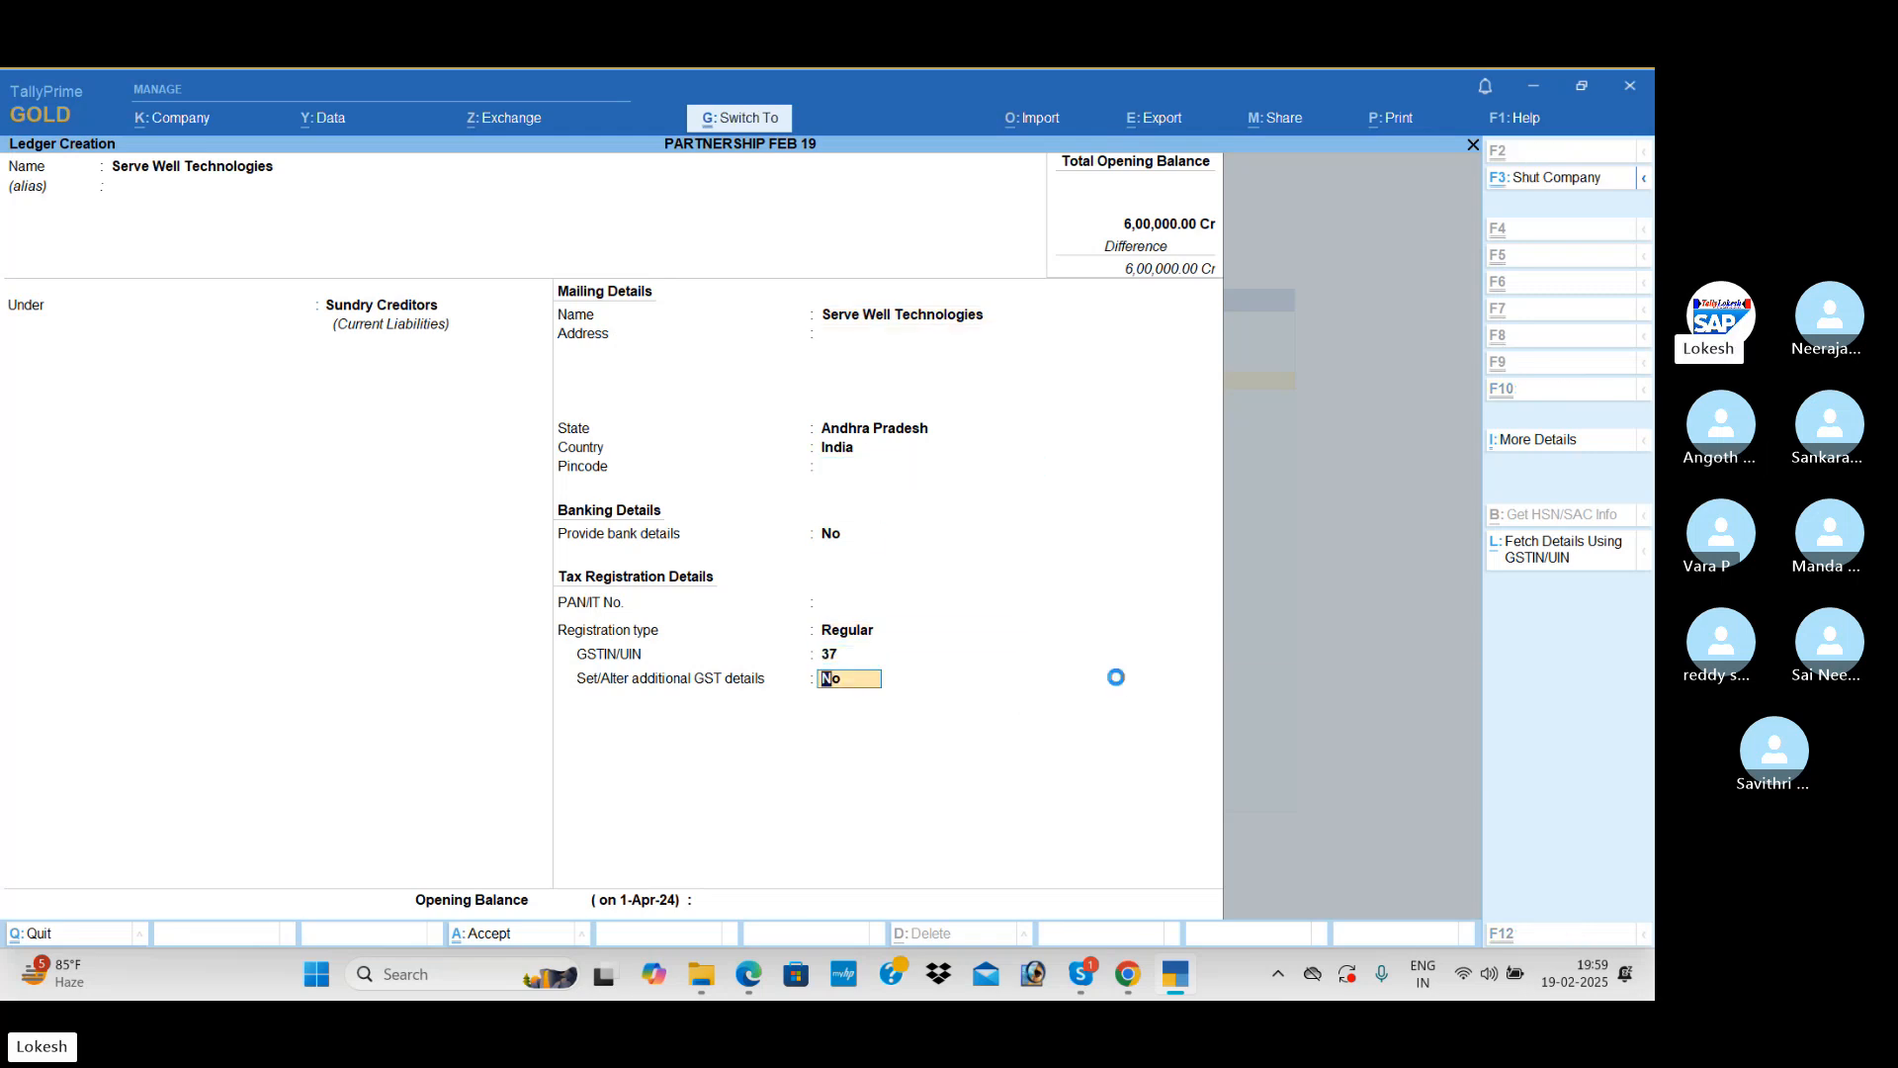
{"action": "key", "text": "Return"}
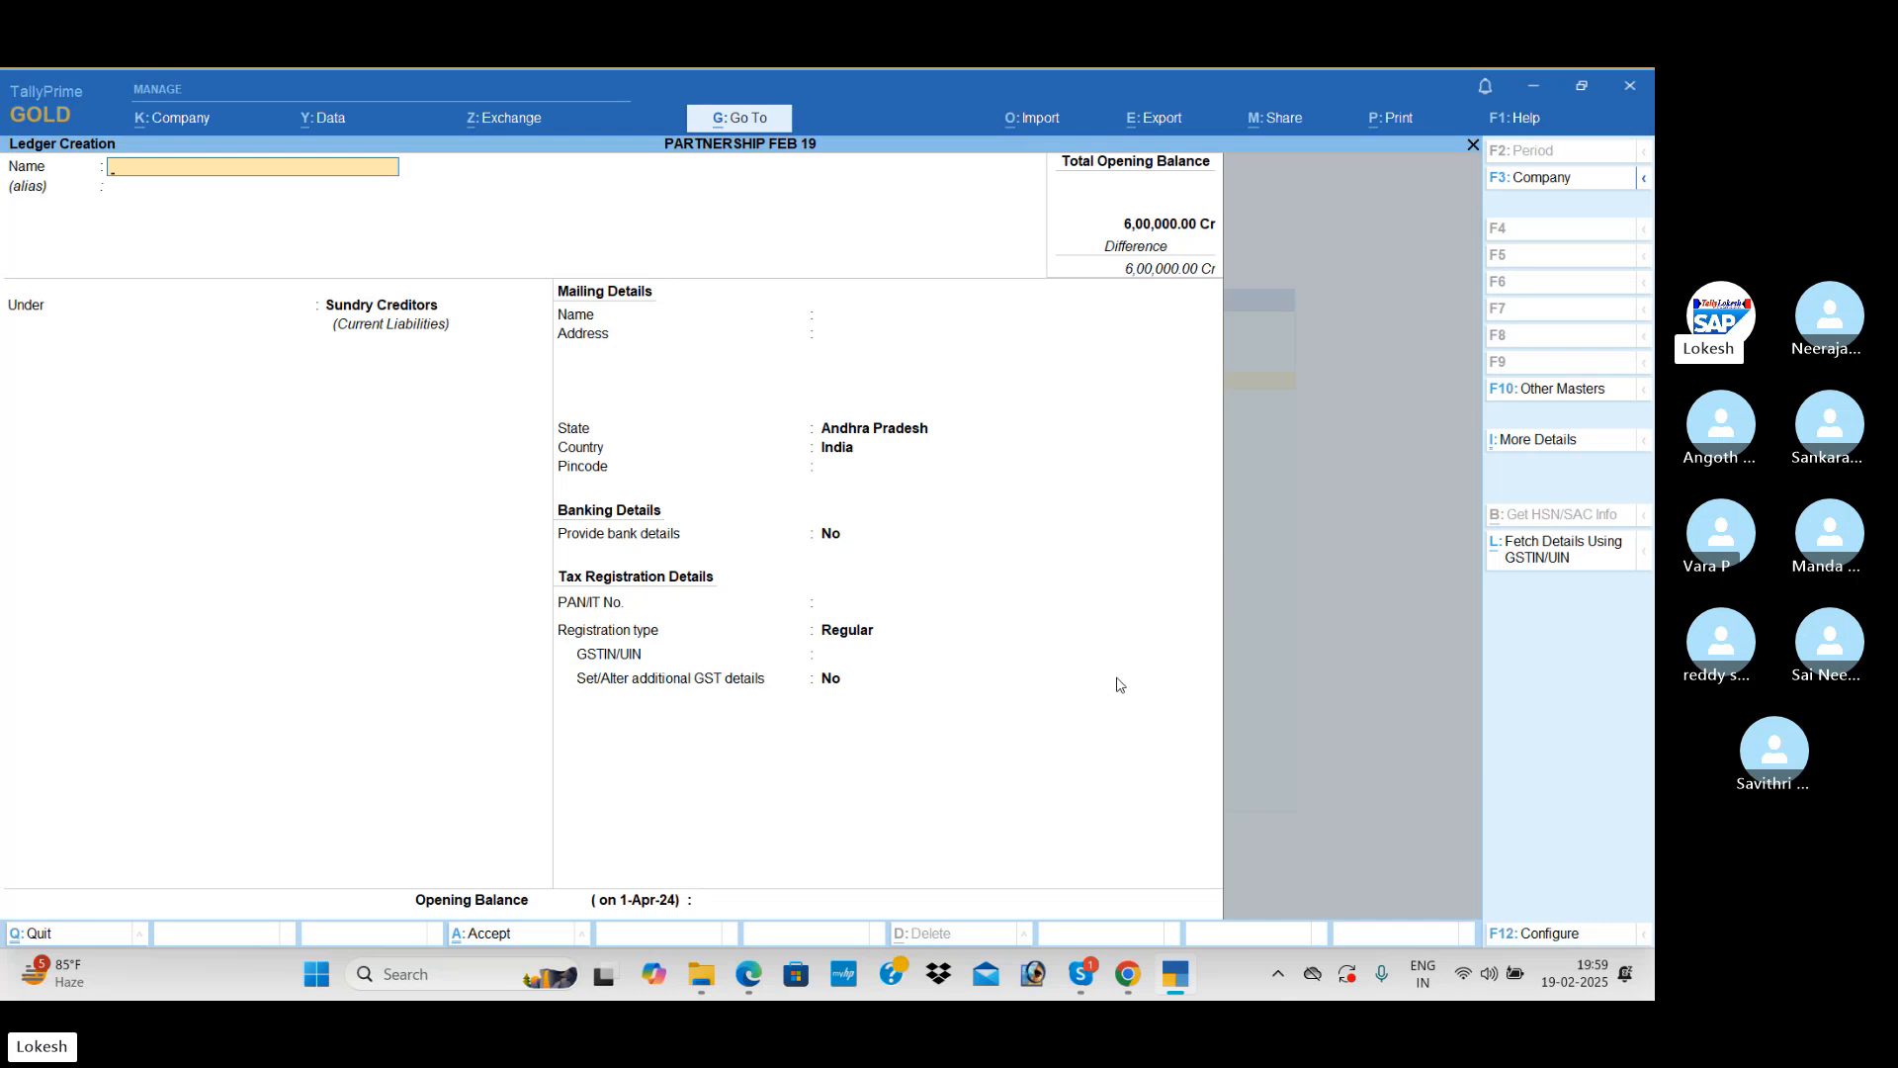
Step: Reopen the Serve Well Technologies ledger, set its opening balance to 45,000 and save it
{"action": "key", "text": "Page_Up"}
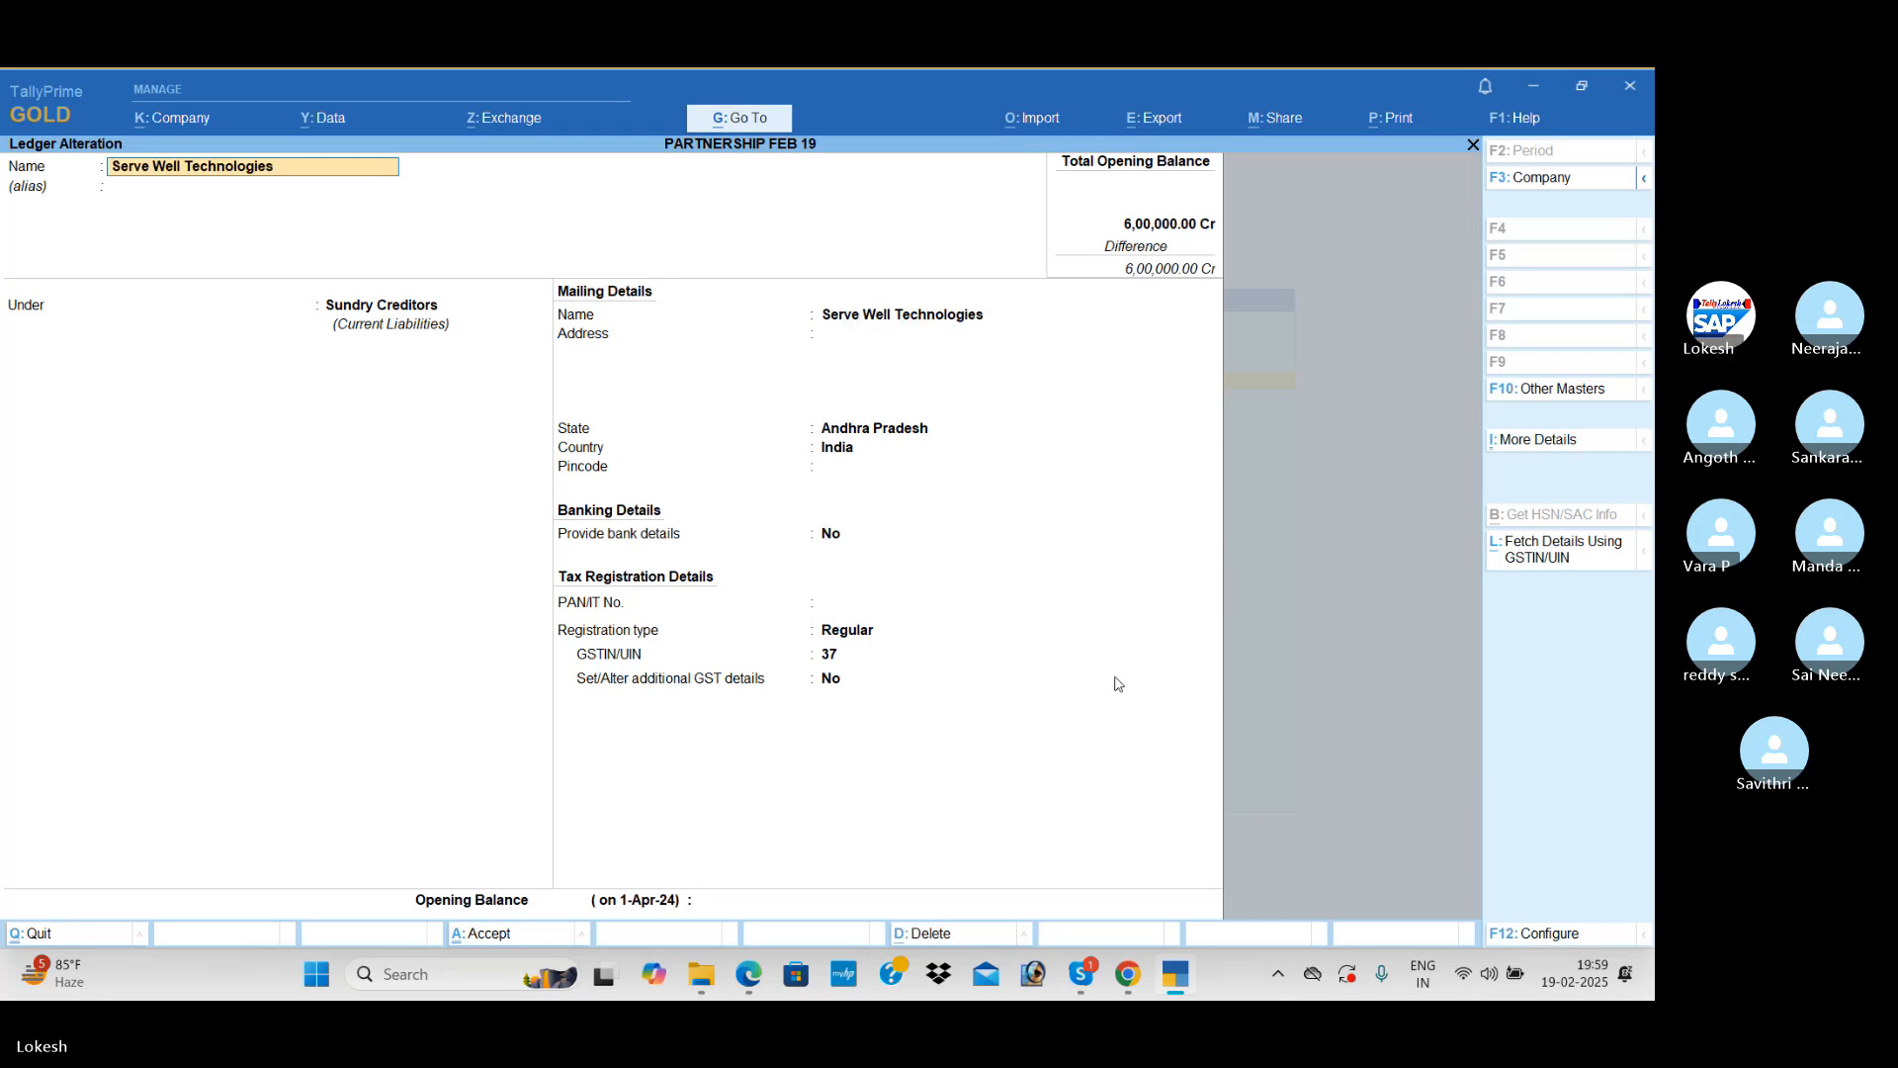
{"action": "left_click", "coordinate": [710, 901]}
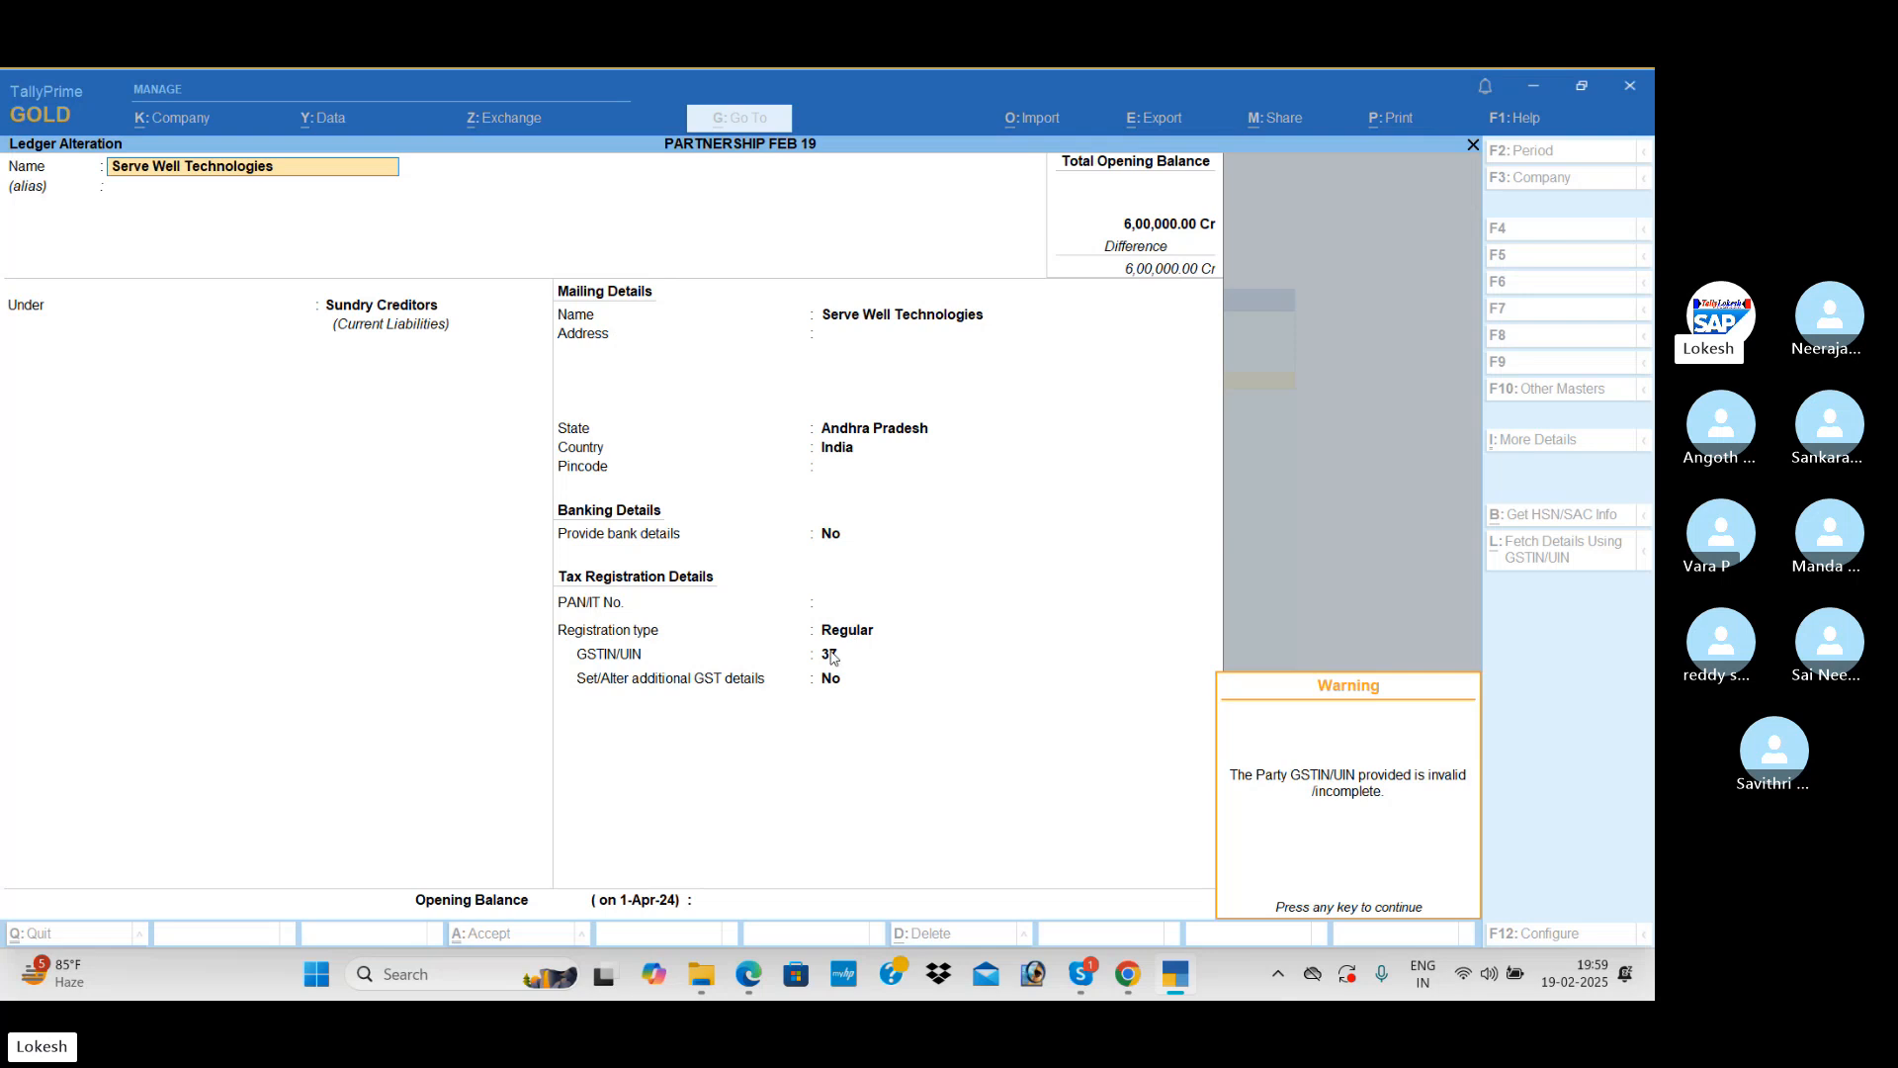
{"action": "key", "text": "Return"}
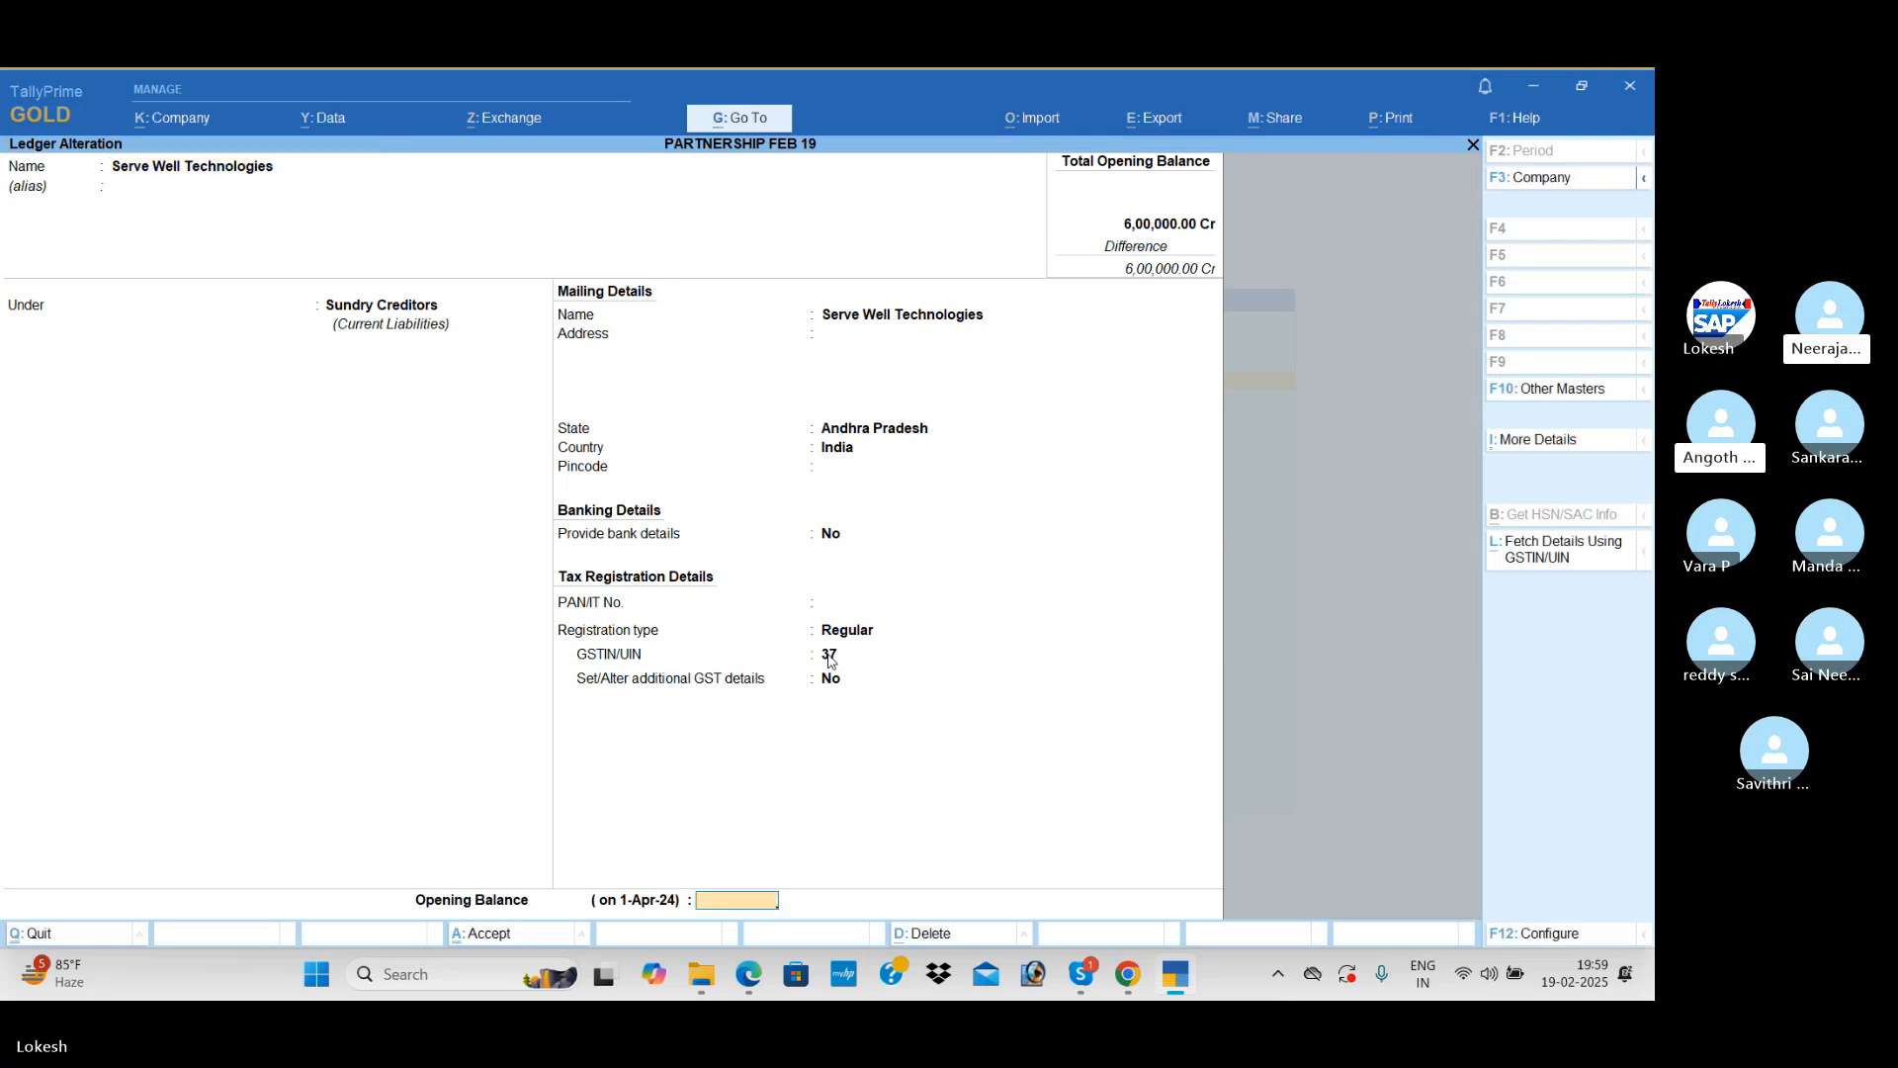
{"action": "type", "text": "45,000"}
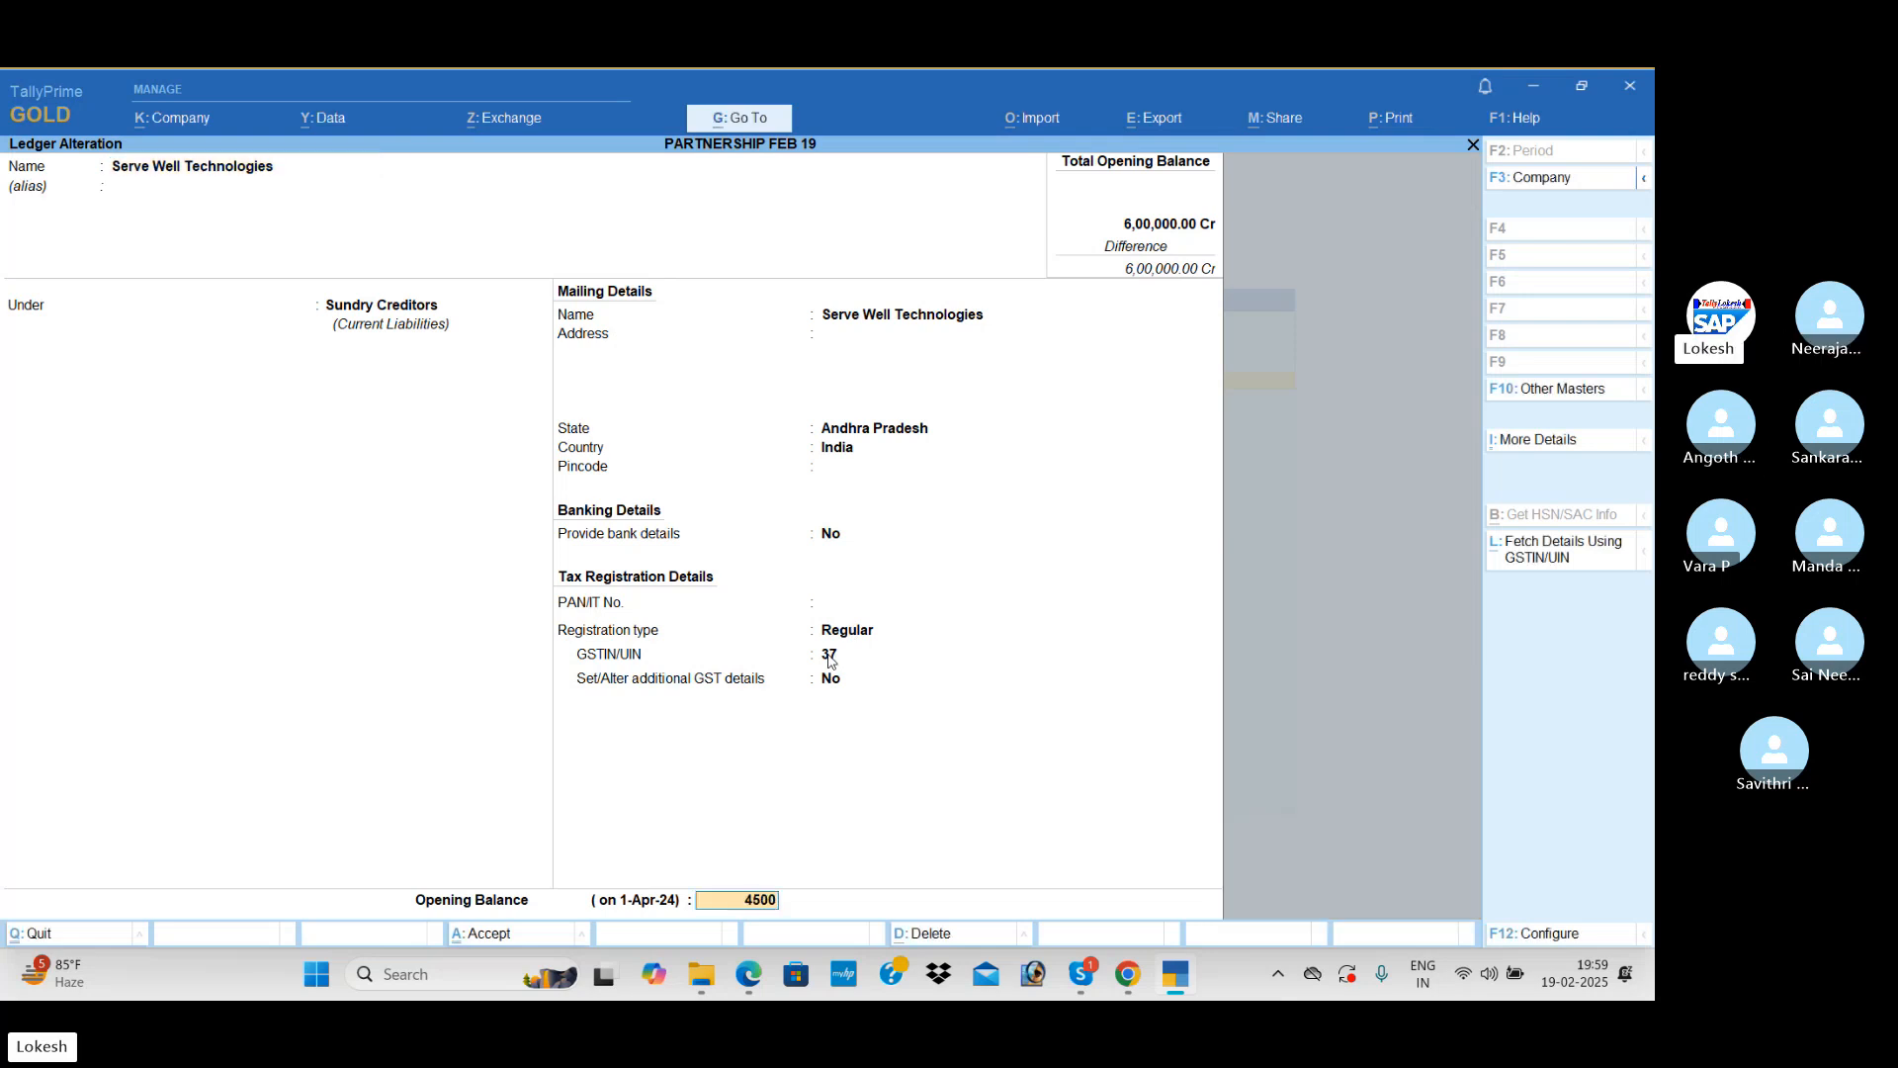
{"action": "key", "text": "Return"}
{"action": "key", "text": "Return"}
{"action": "key", "text": "Return"}
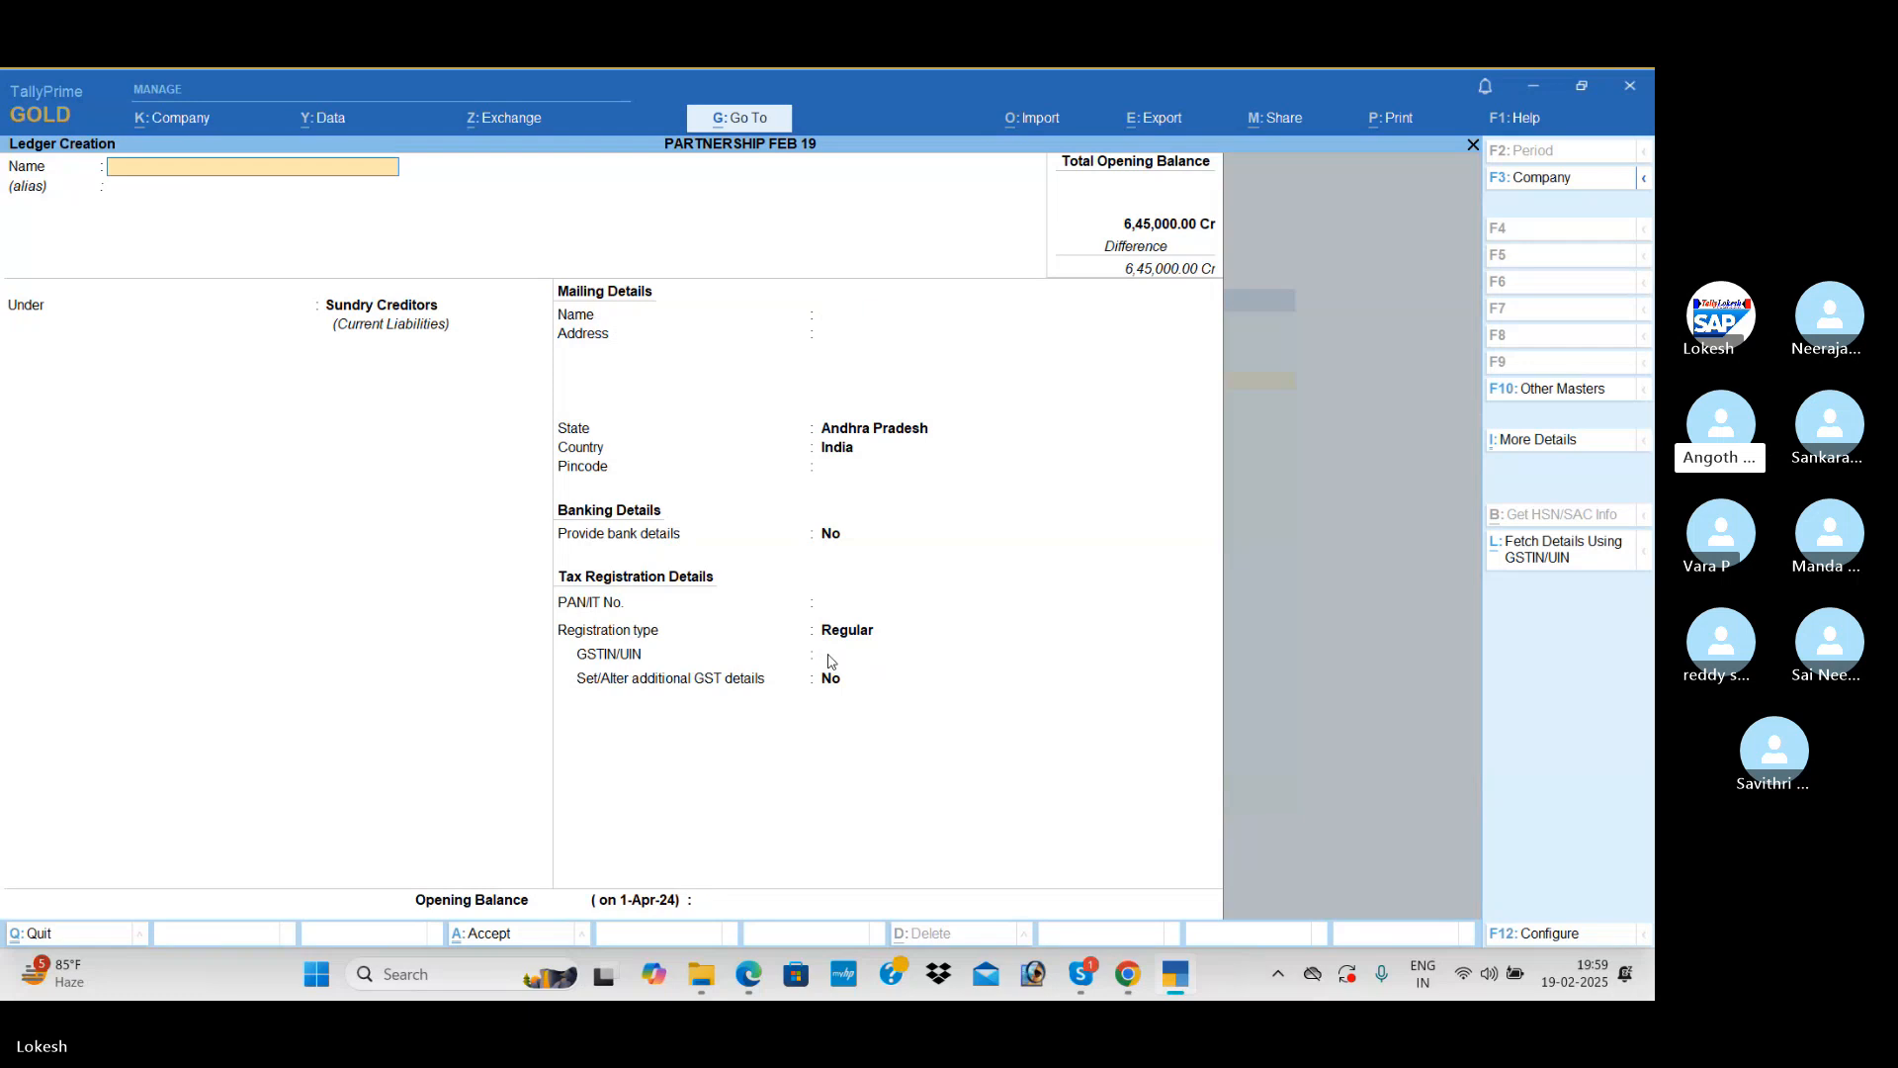
Step: Name the next ledger Omega Infotech, keeping it under Sundry Creditors with Regular registration
{"action": "type", "text": "Omeg"}
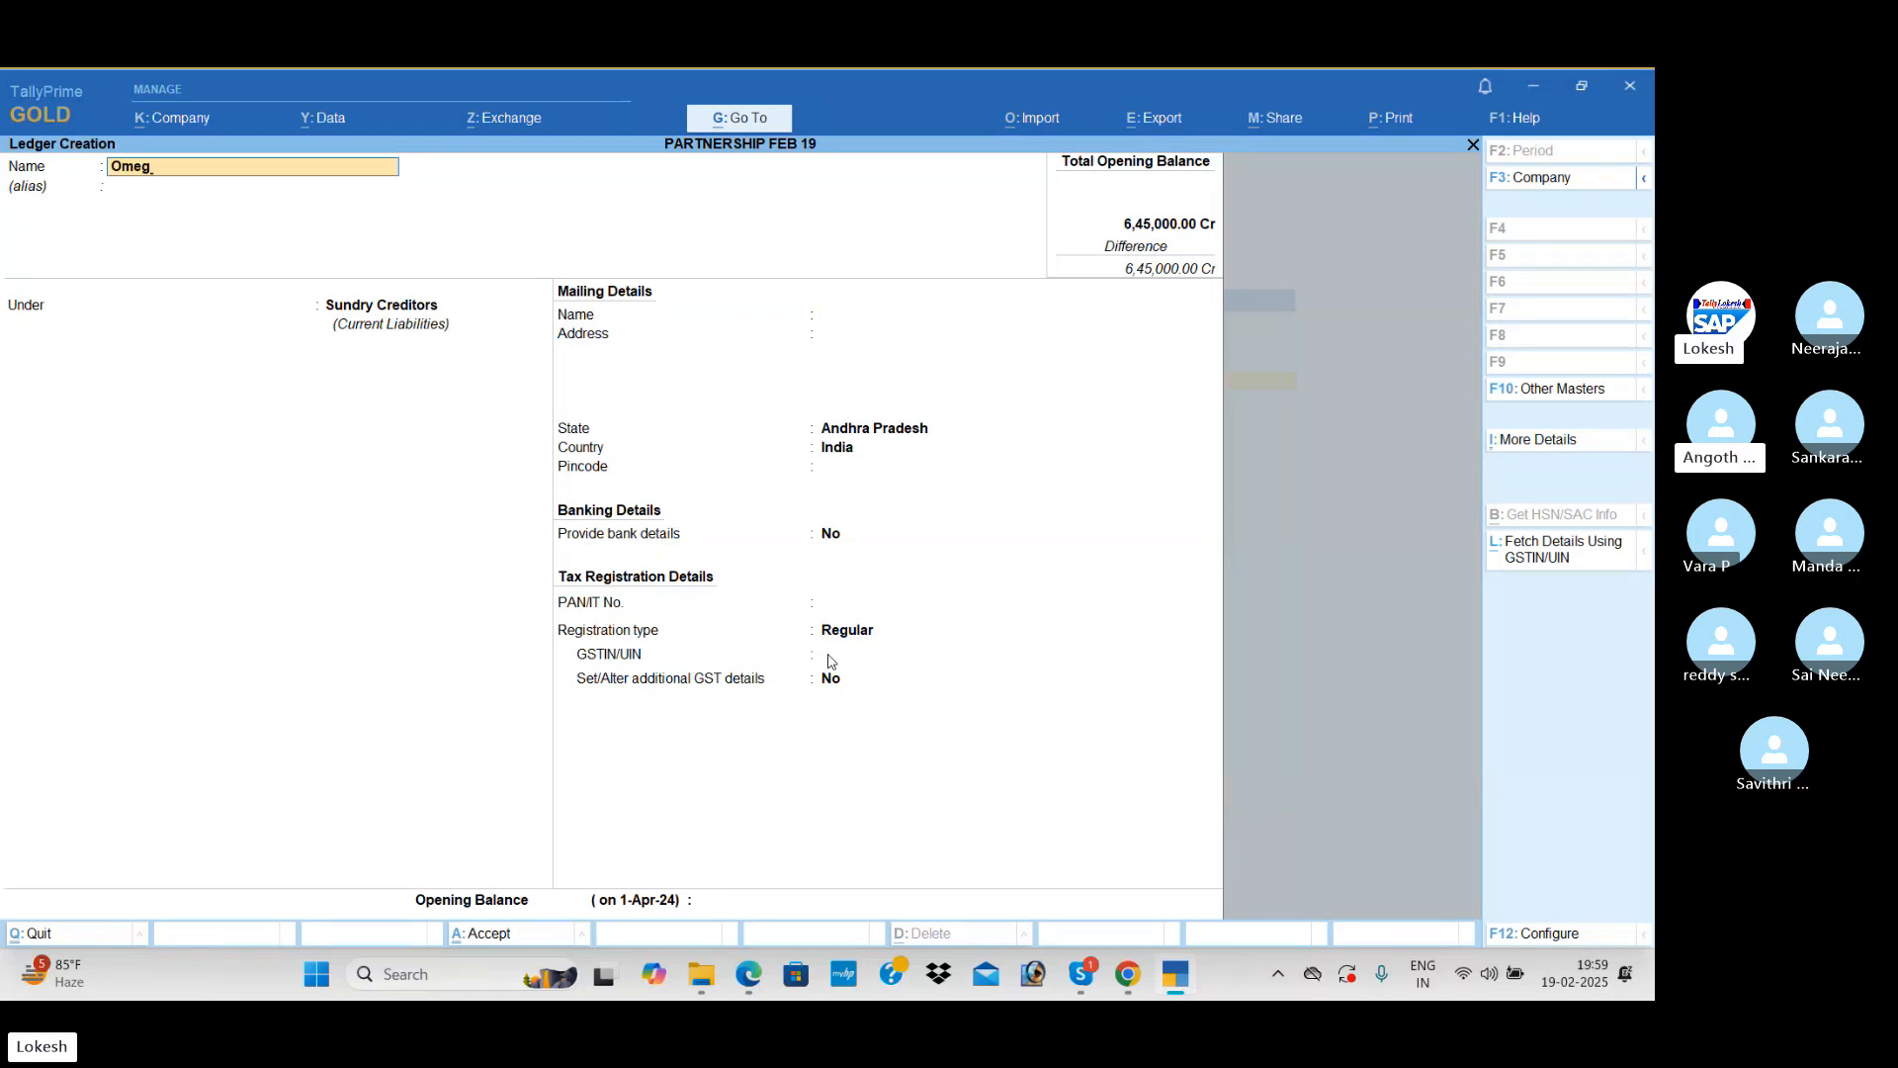
{"action": "type", "text": "a Infotech"}
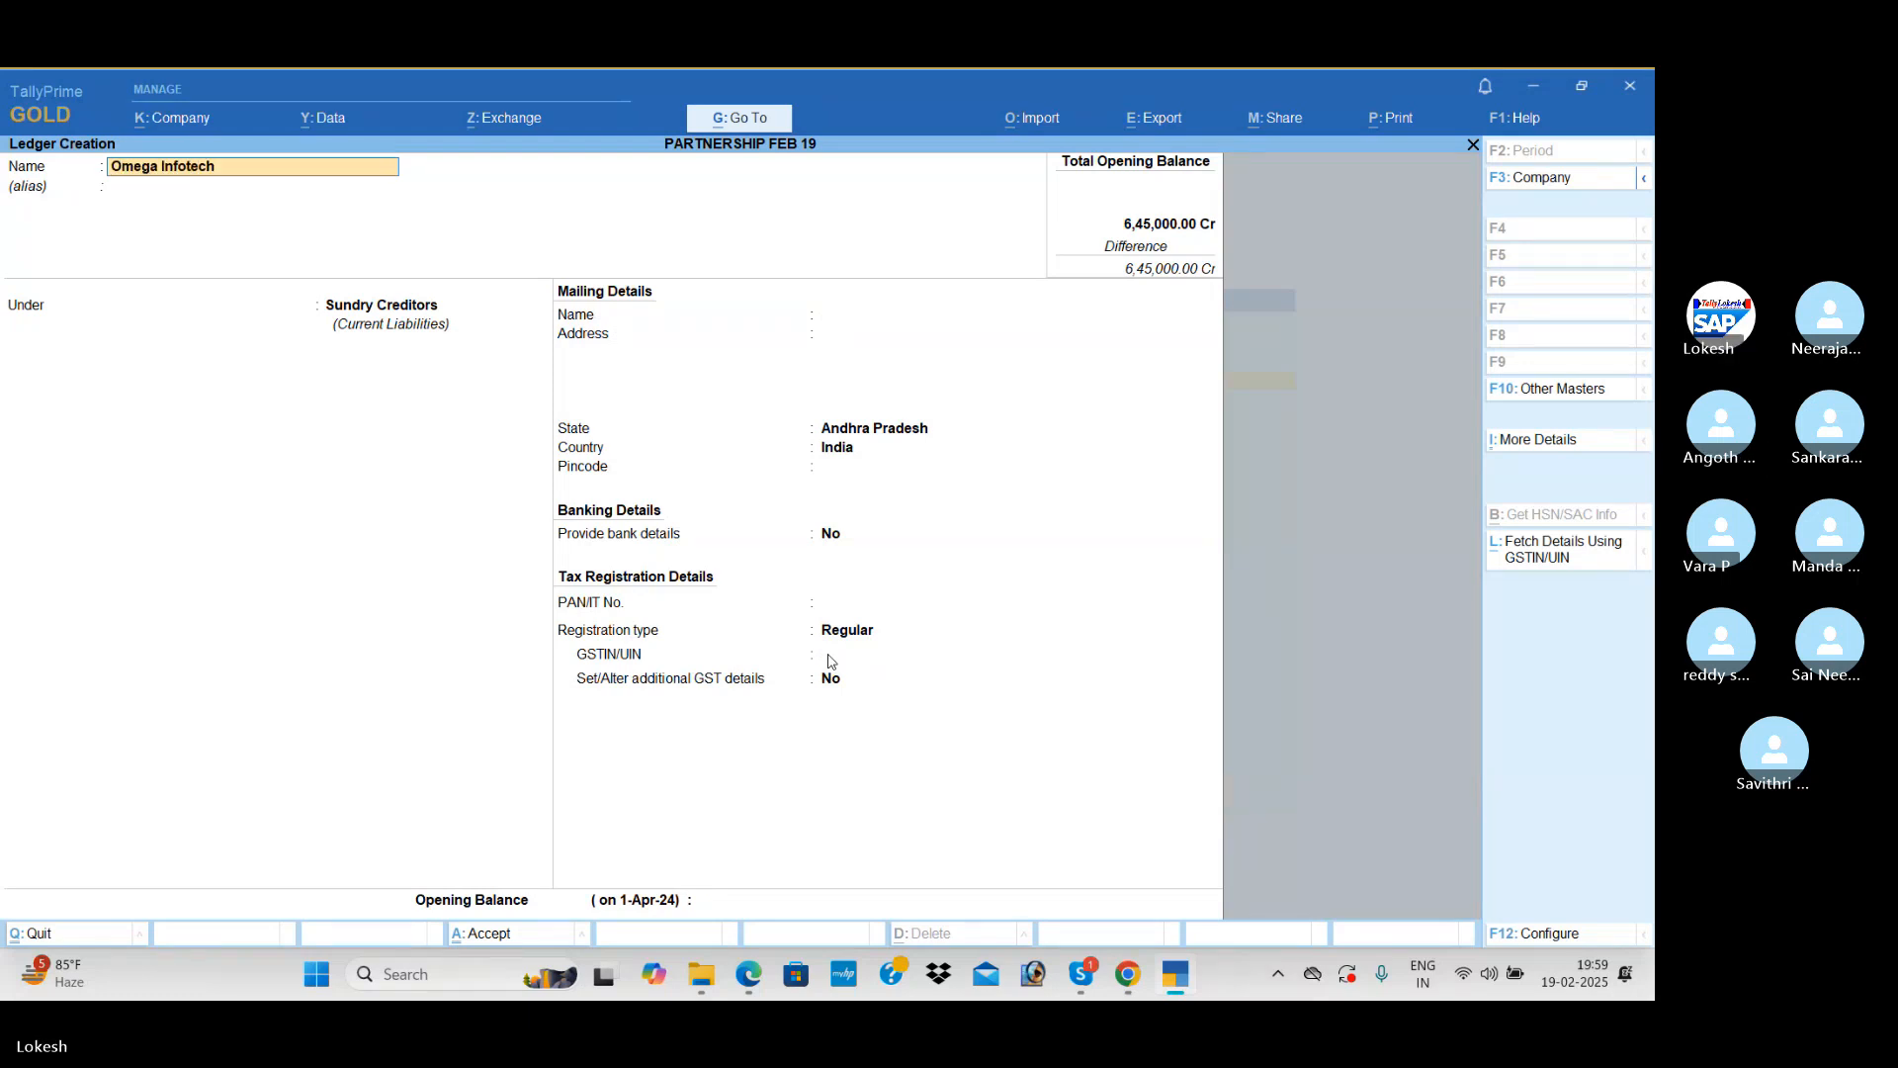
{"action": "key", "text": "Return"}
{"action": "key", "text": "Return"}
{"action": "key", "text": "Return"}
{"action": "key", "text": "Return"}
{"action": "key", "text": "Return"}
{"action": "key", "text": "Return"}
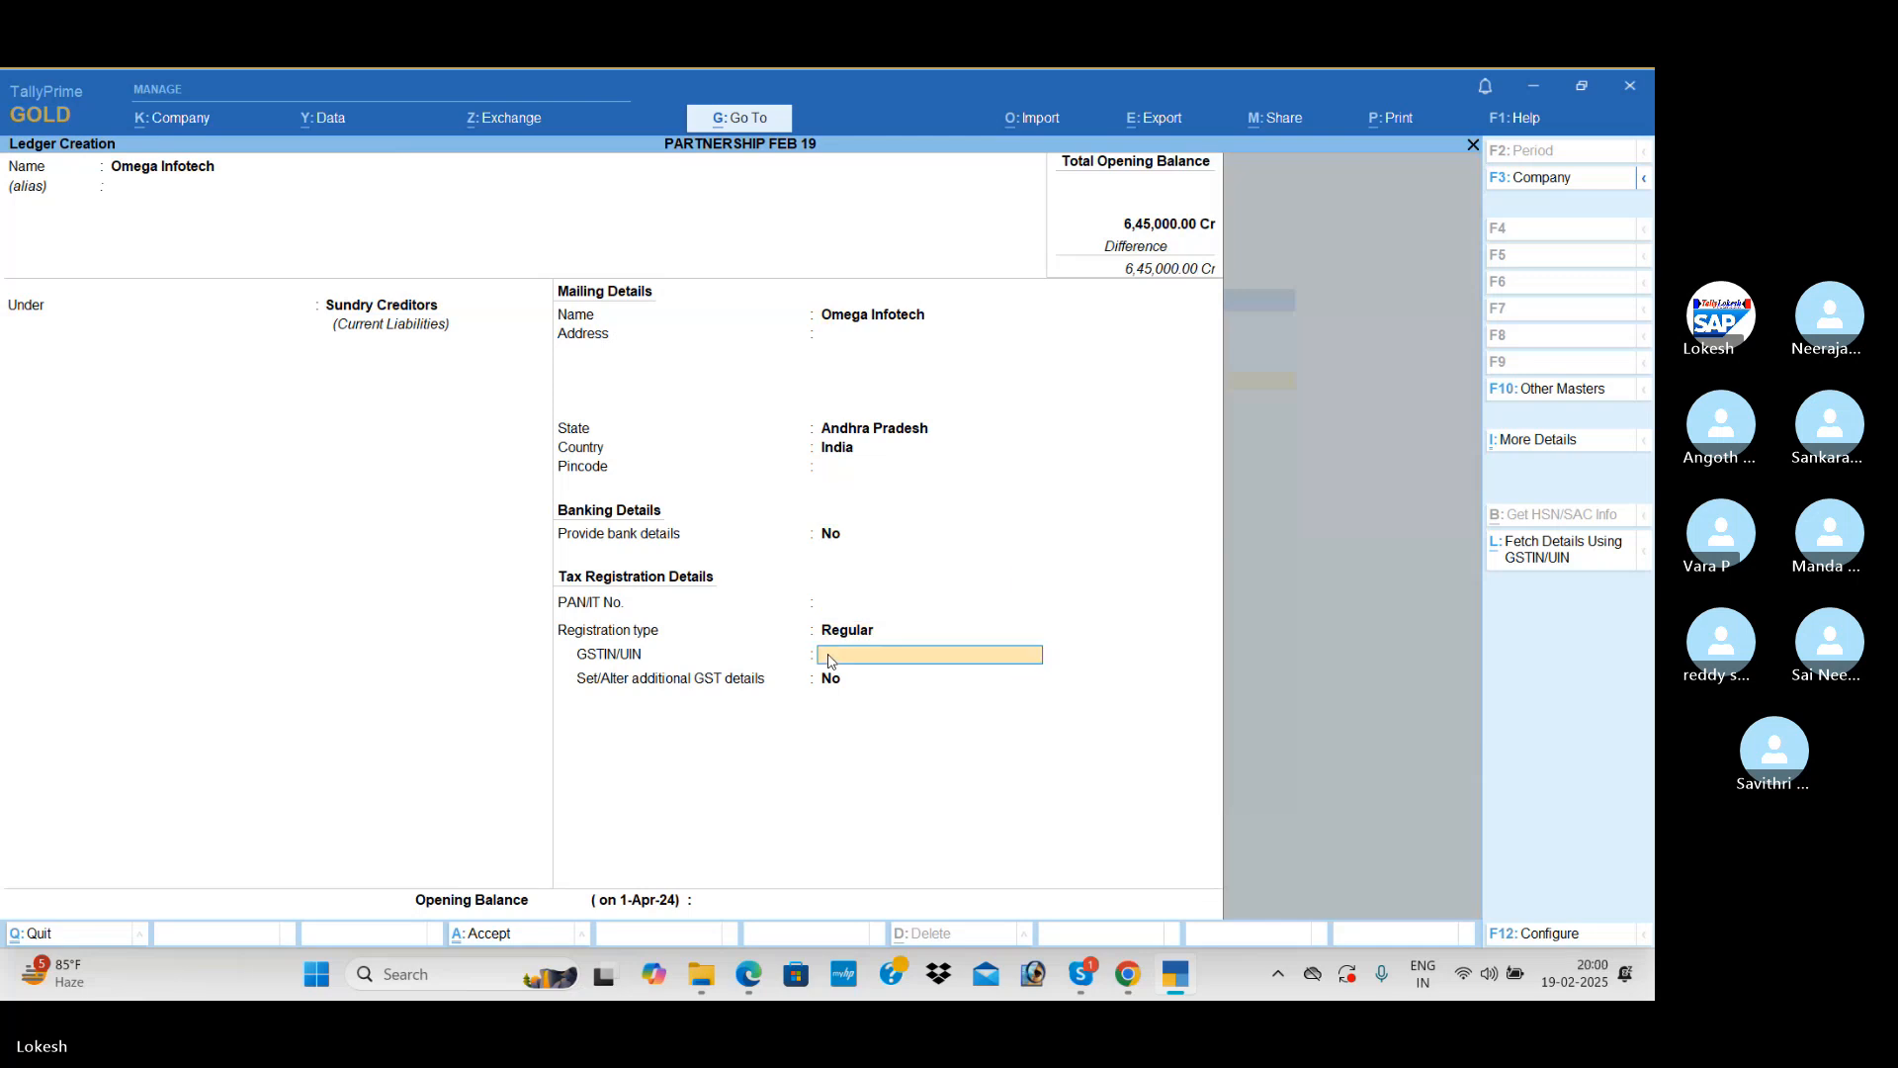
Step: Set Omega Infotech's GSTIN/UIN to 37 and its opening balance to 1,00,000, and save the ledger
{"action": "type", "text": "37"}
{"action": "key", "text": "Return"}
{"action": "key", "text": "Return"}
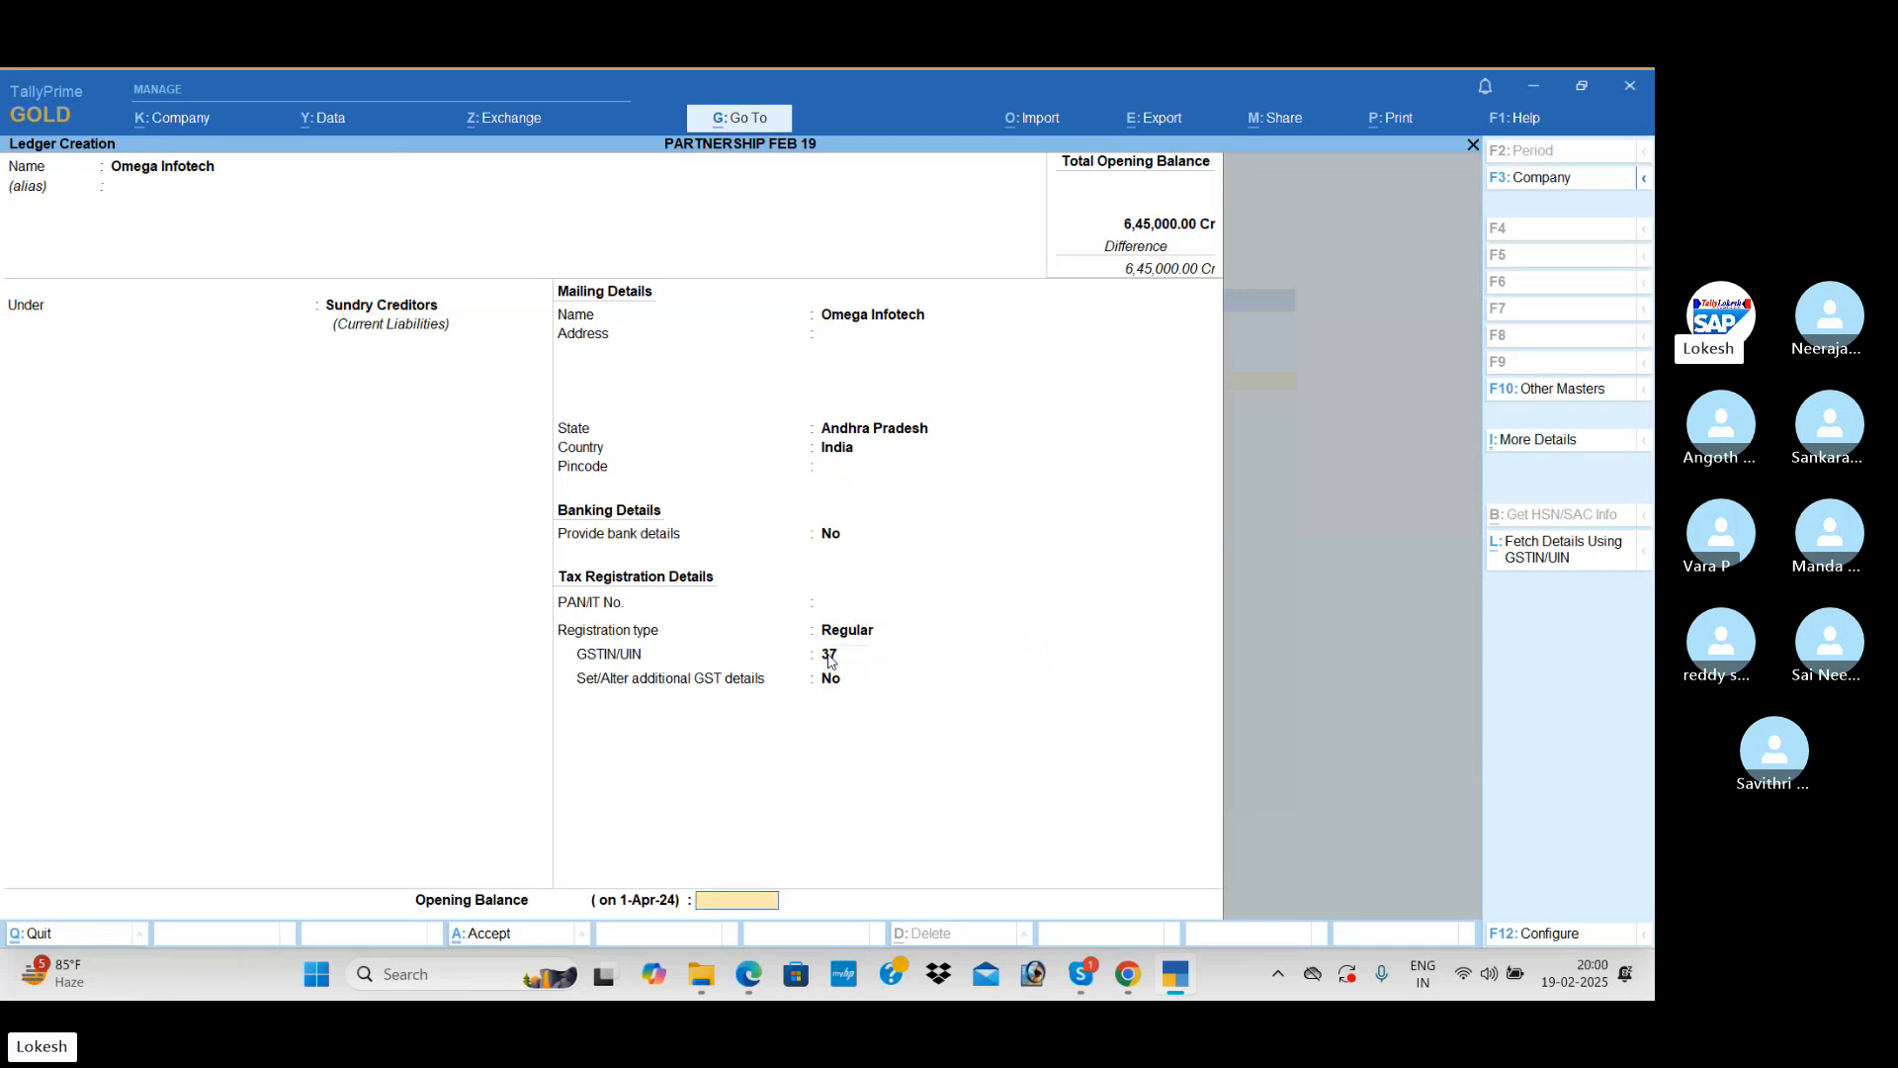
{"action": "type", "text": "100000"}
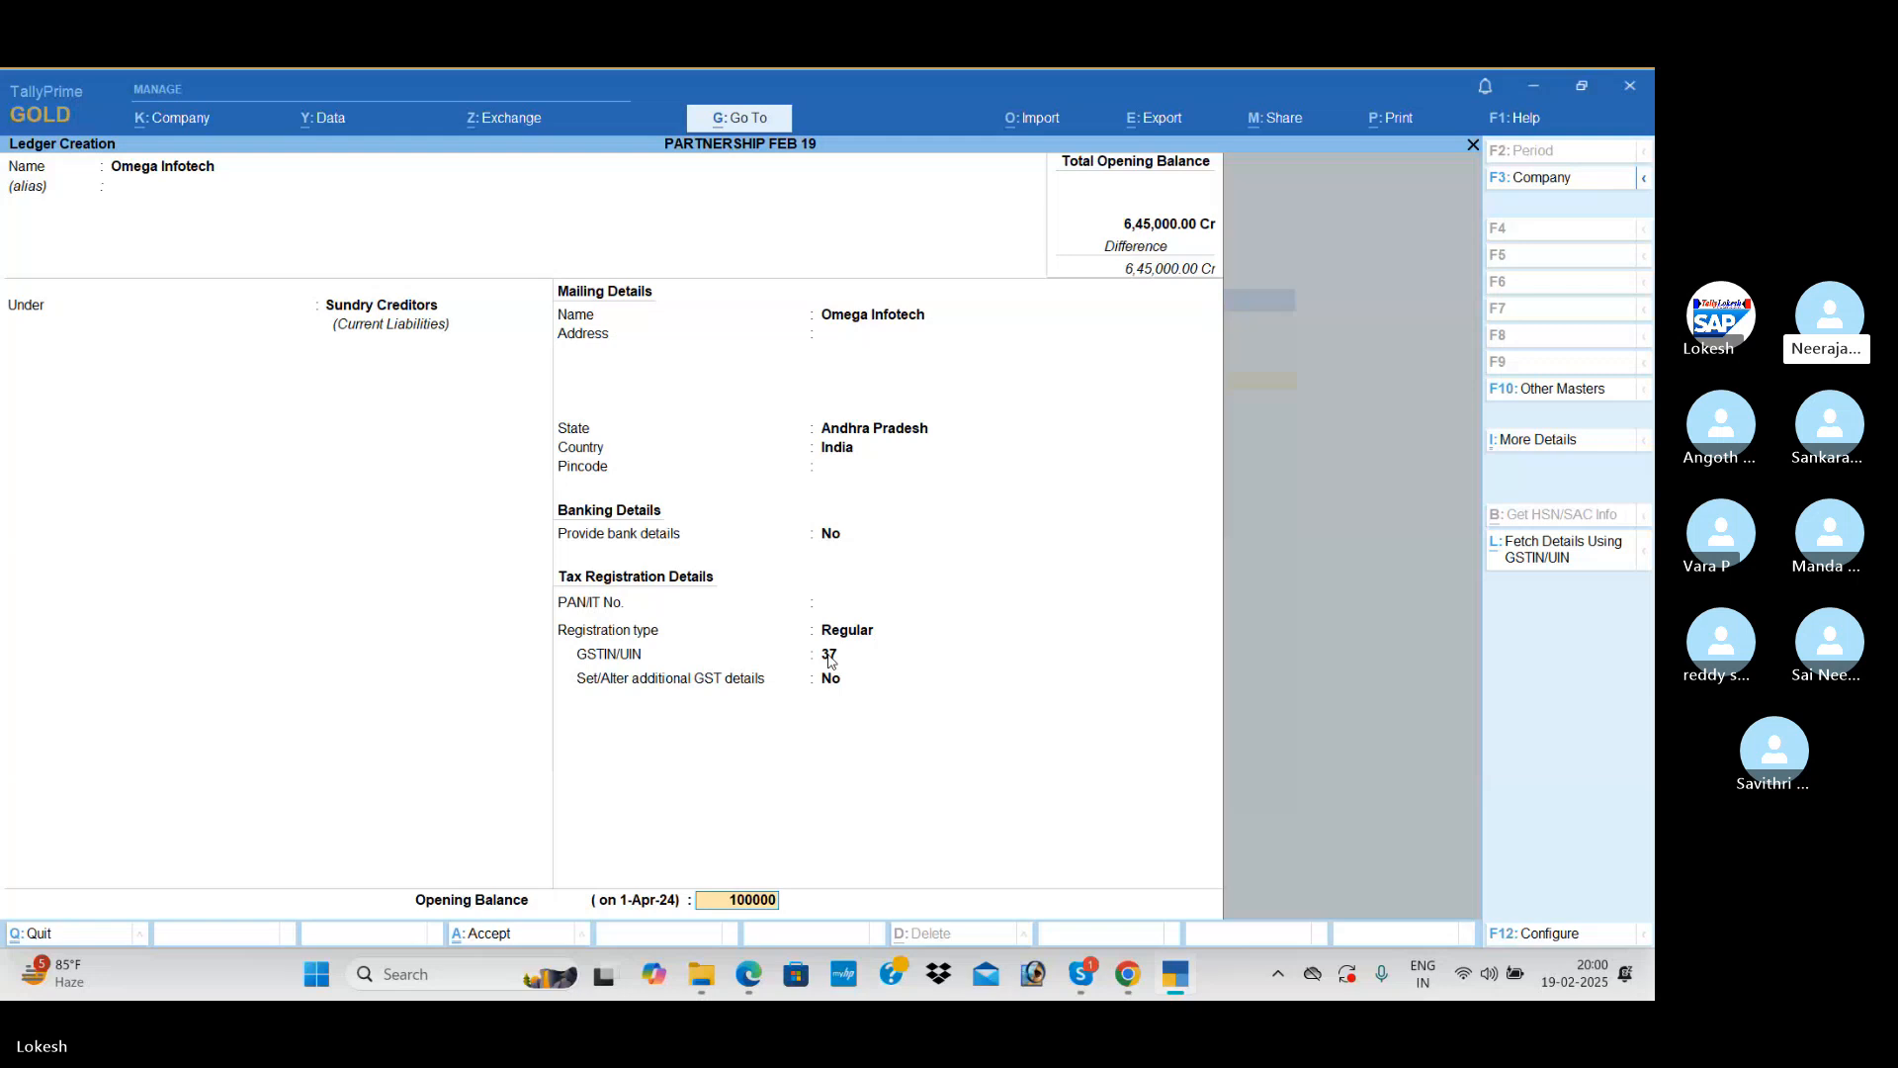
{"action": "key", "text": "Return"}
Step: Name the next ledger Pigeon One Tech Services, keeping it under Sundry Creditors
{"action": "type", "text": "Pigeon"}
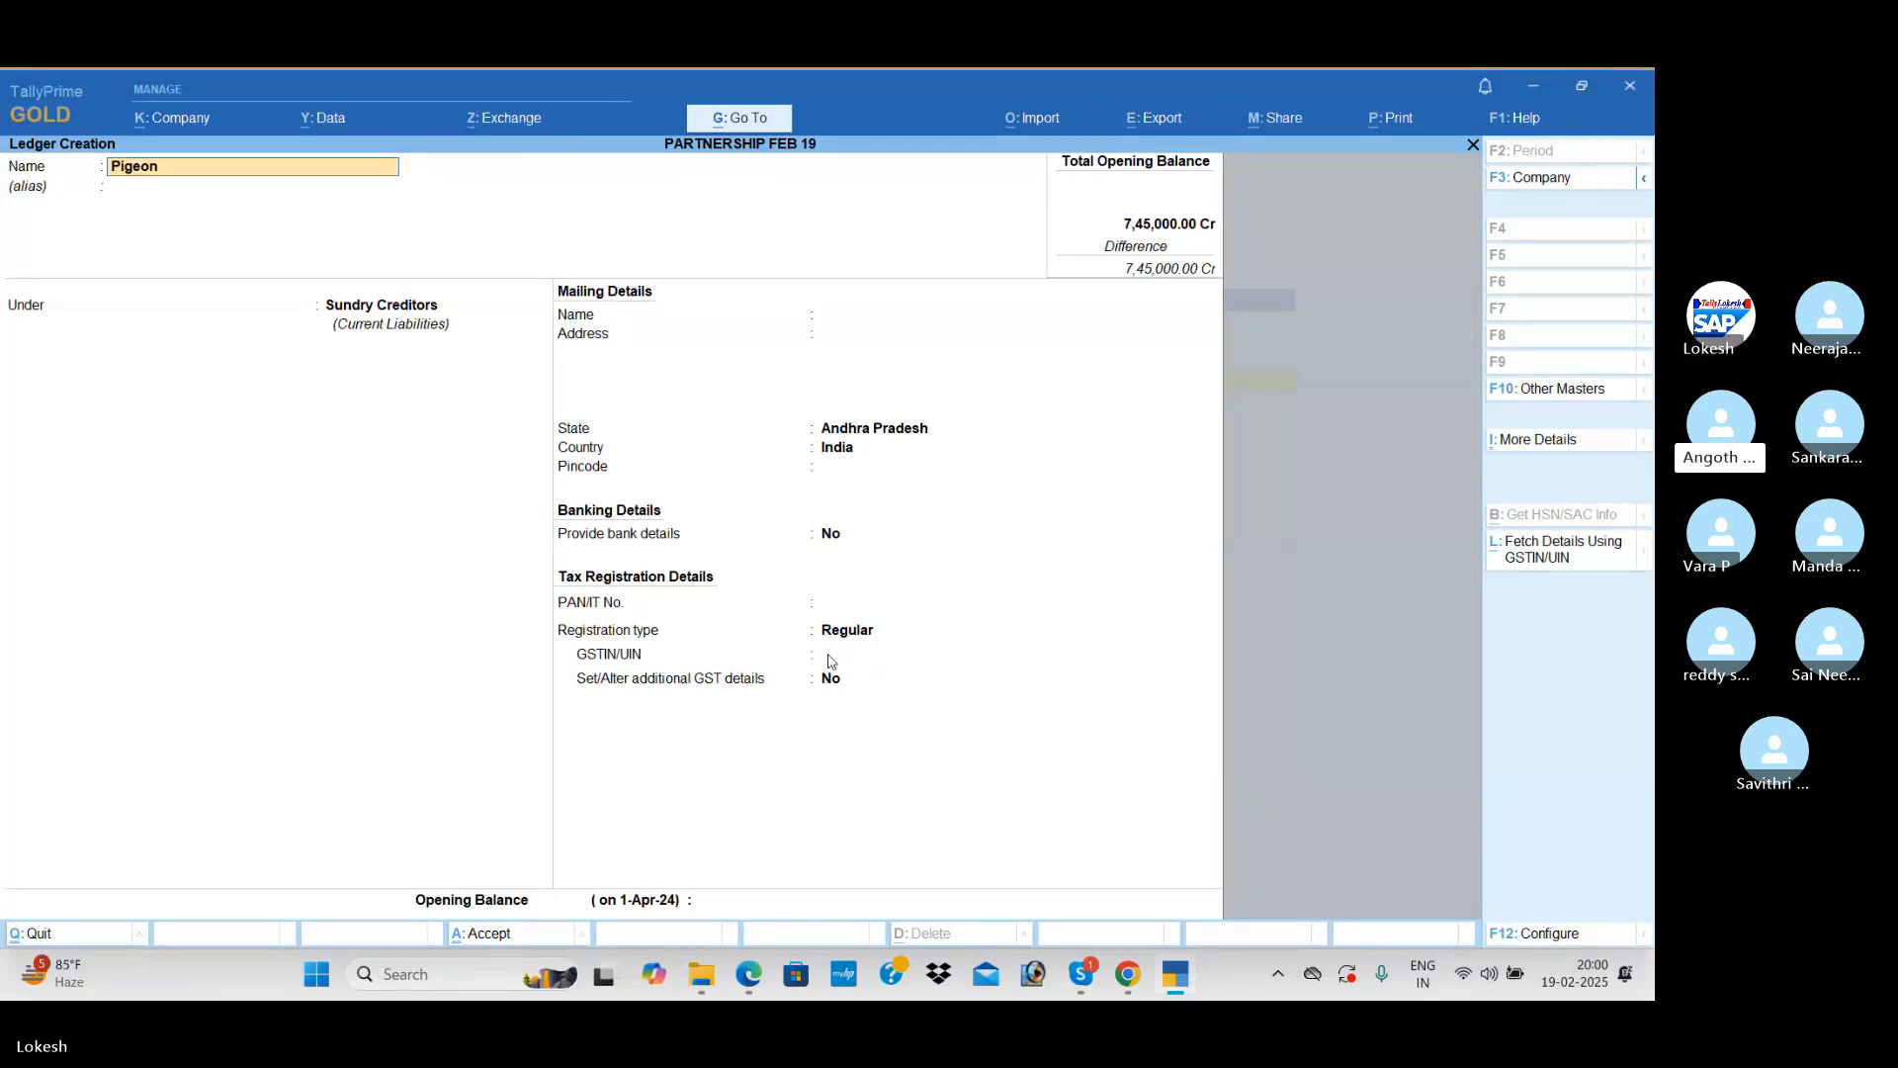
{"action": "type", "text": " One Tech"}
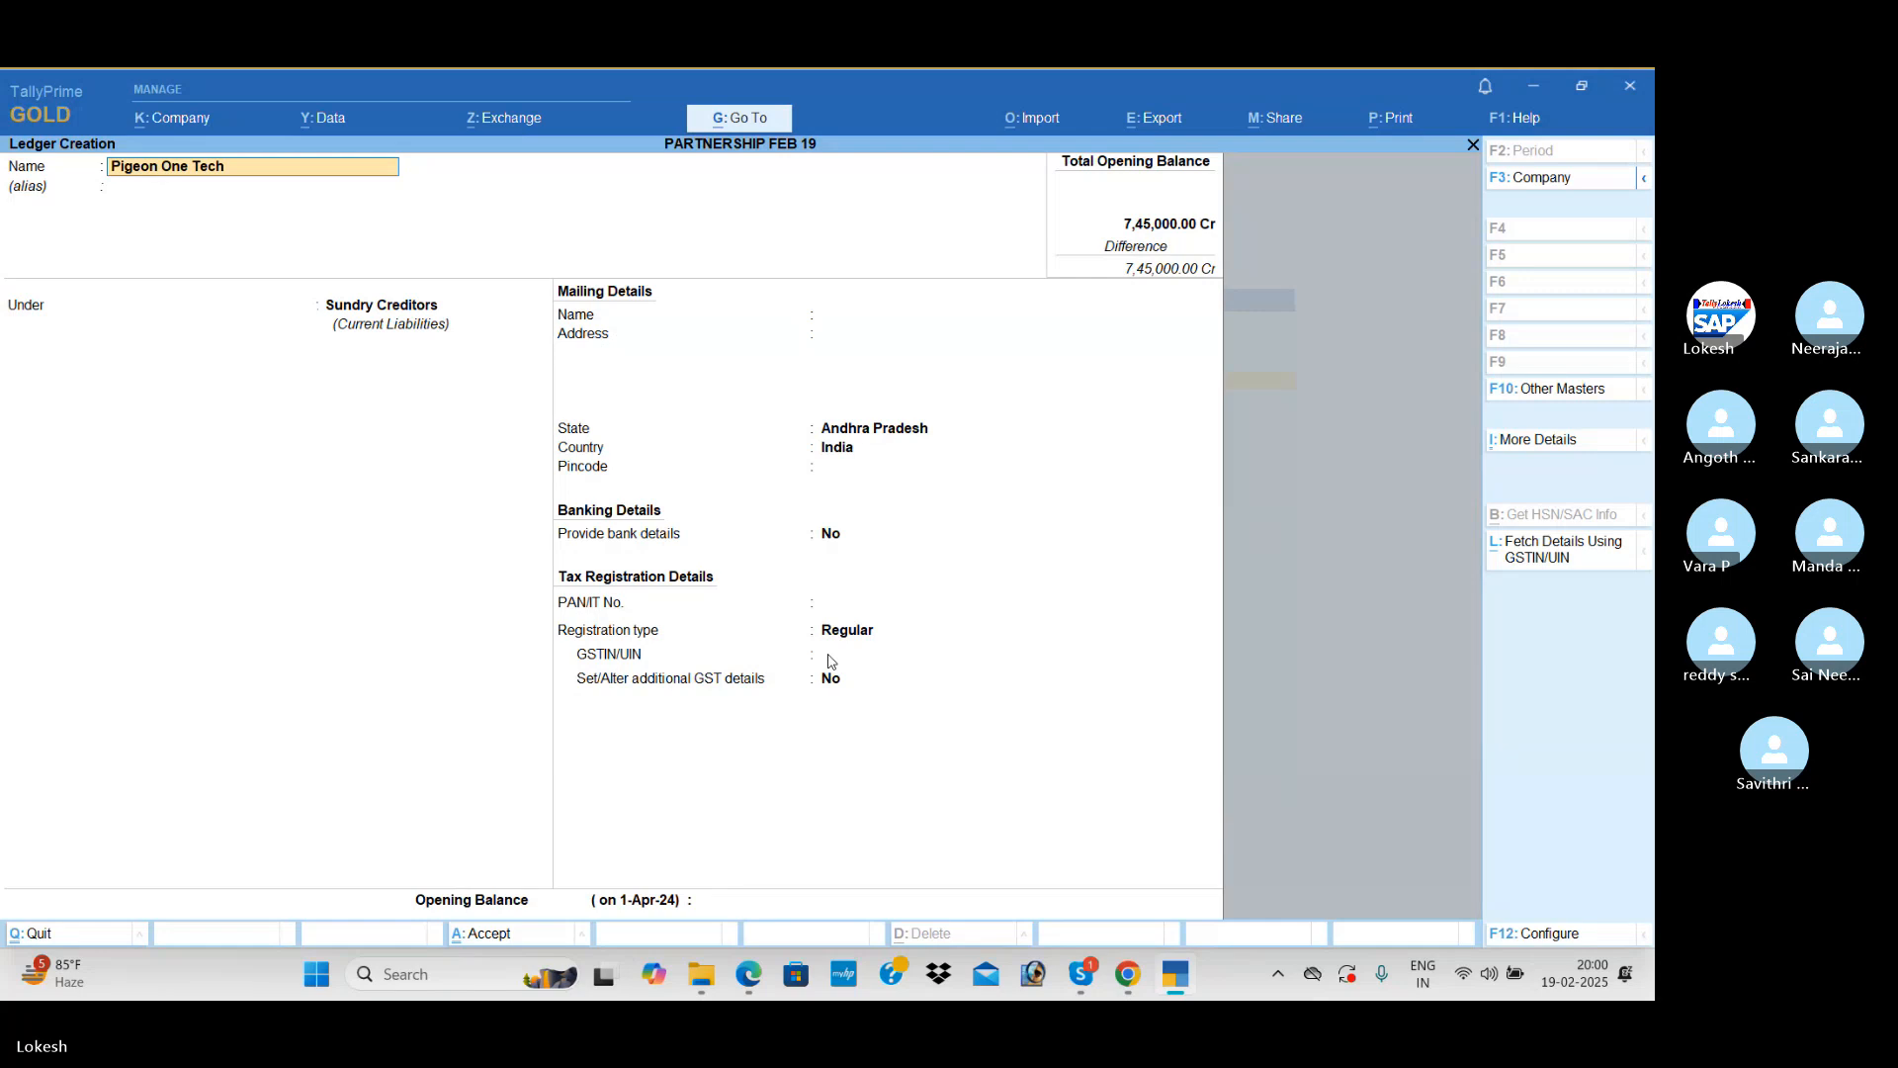
{"action": "type", "text": " Ser"}
{"action": "type", "text": "s"}
{"action": "key", "text": "Return"}
{"action": "key", "text": "Return"}
{"action": "key", "text": "Return"}
{"action": "key", "text": "Return"}
{"action": "key", "text": "Return"}
{"action": "key", "text": "Return"}
{"action": "key", "text": "Return"}
{"action": "key", "text": "Return"}
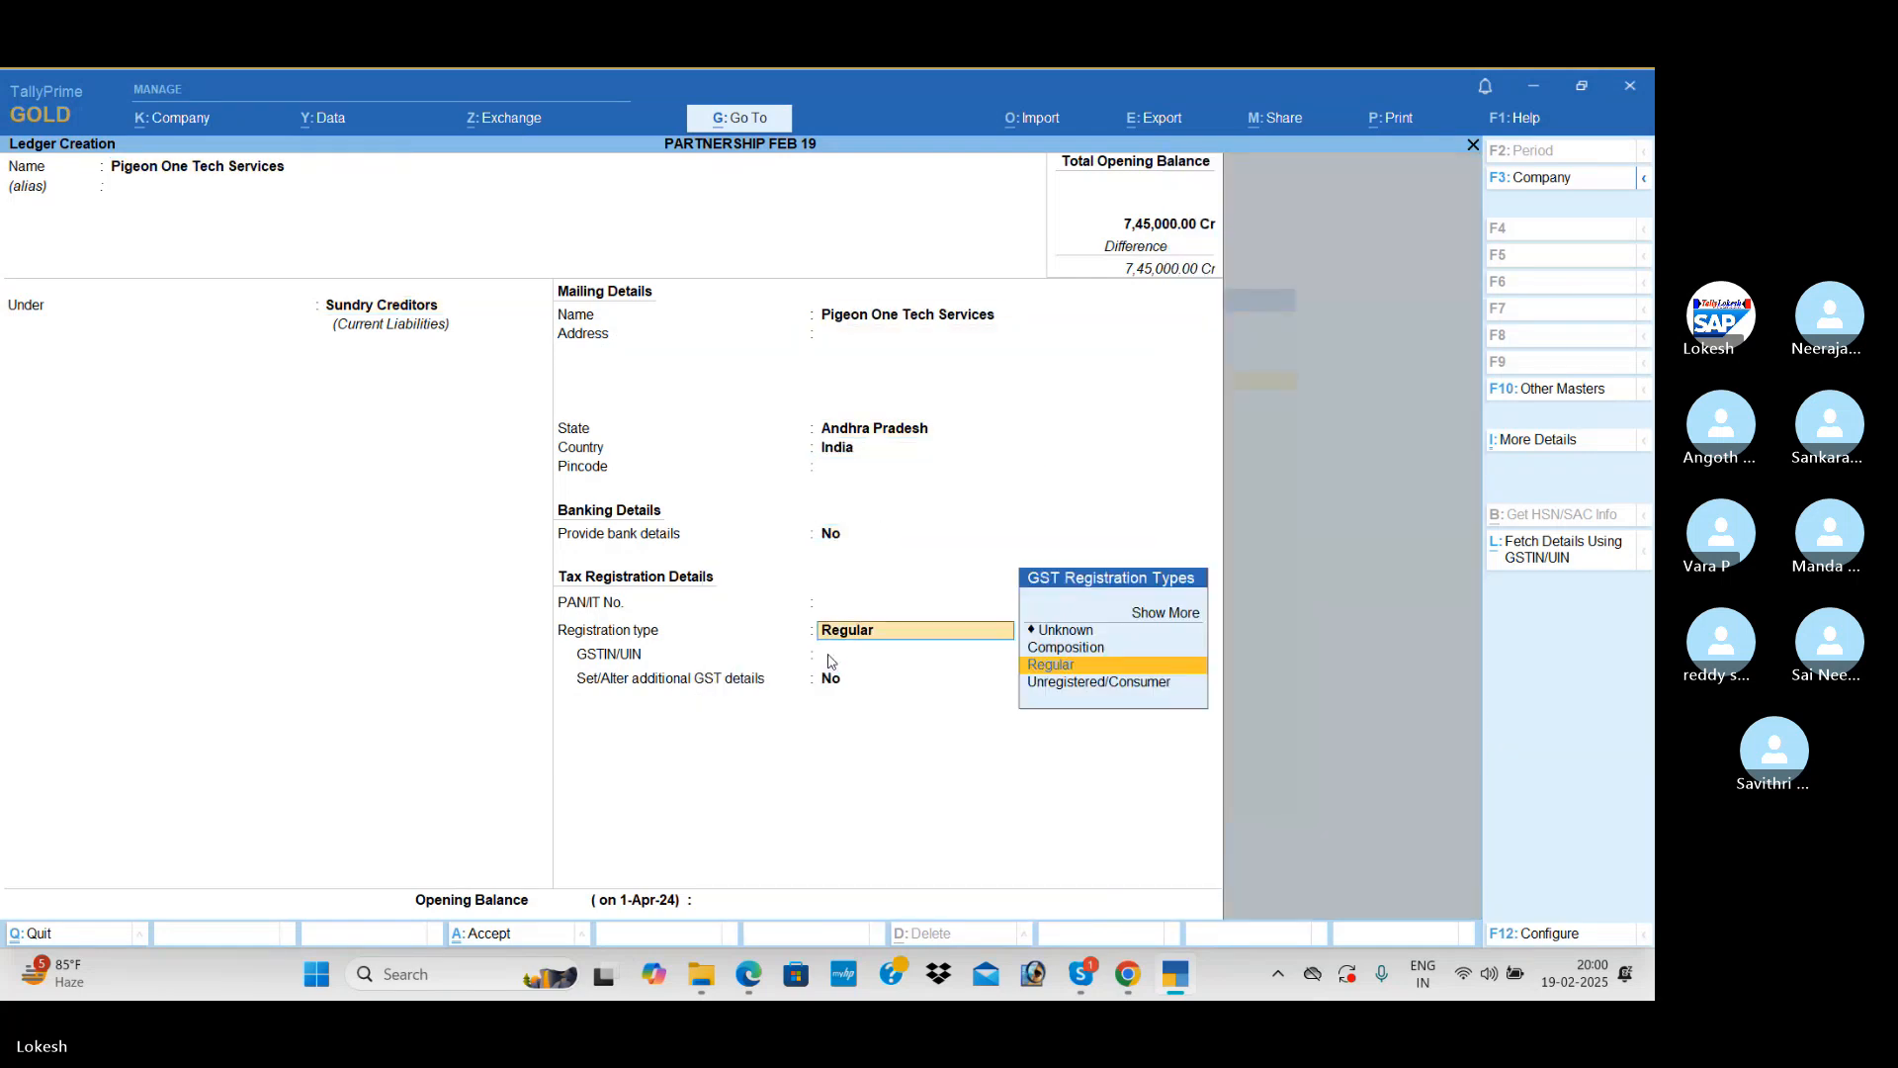
Step: Keep Regular registration for Pigeon One Tech Services, set its GSTIN/UIN to 37 and opening balance to 20,500, and save the ledger
{"action": "key", "text": "Return"}
{"action": "type", "text": "37"}
{"action": "key", "text": "Return"}
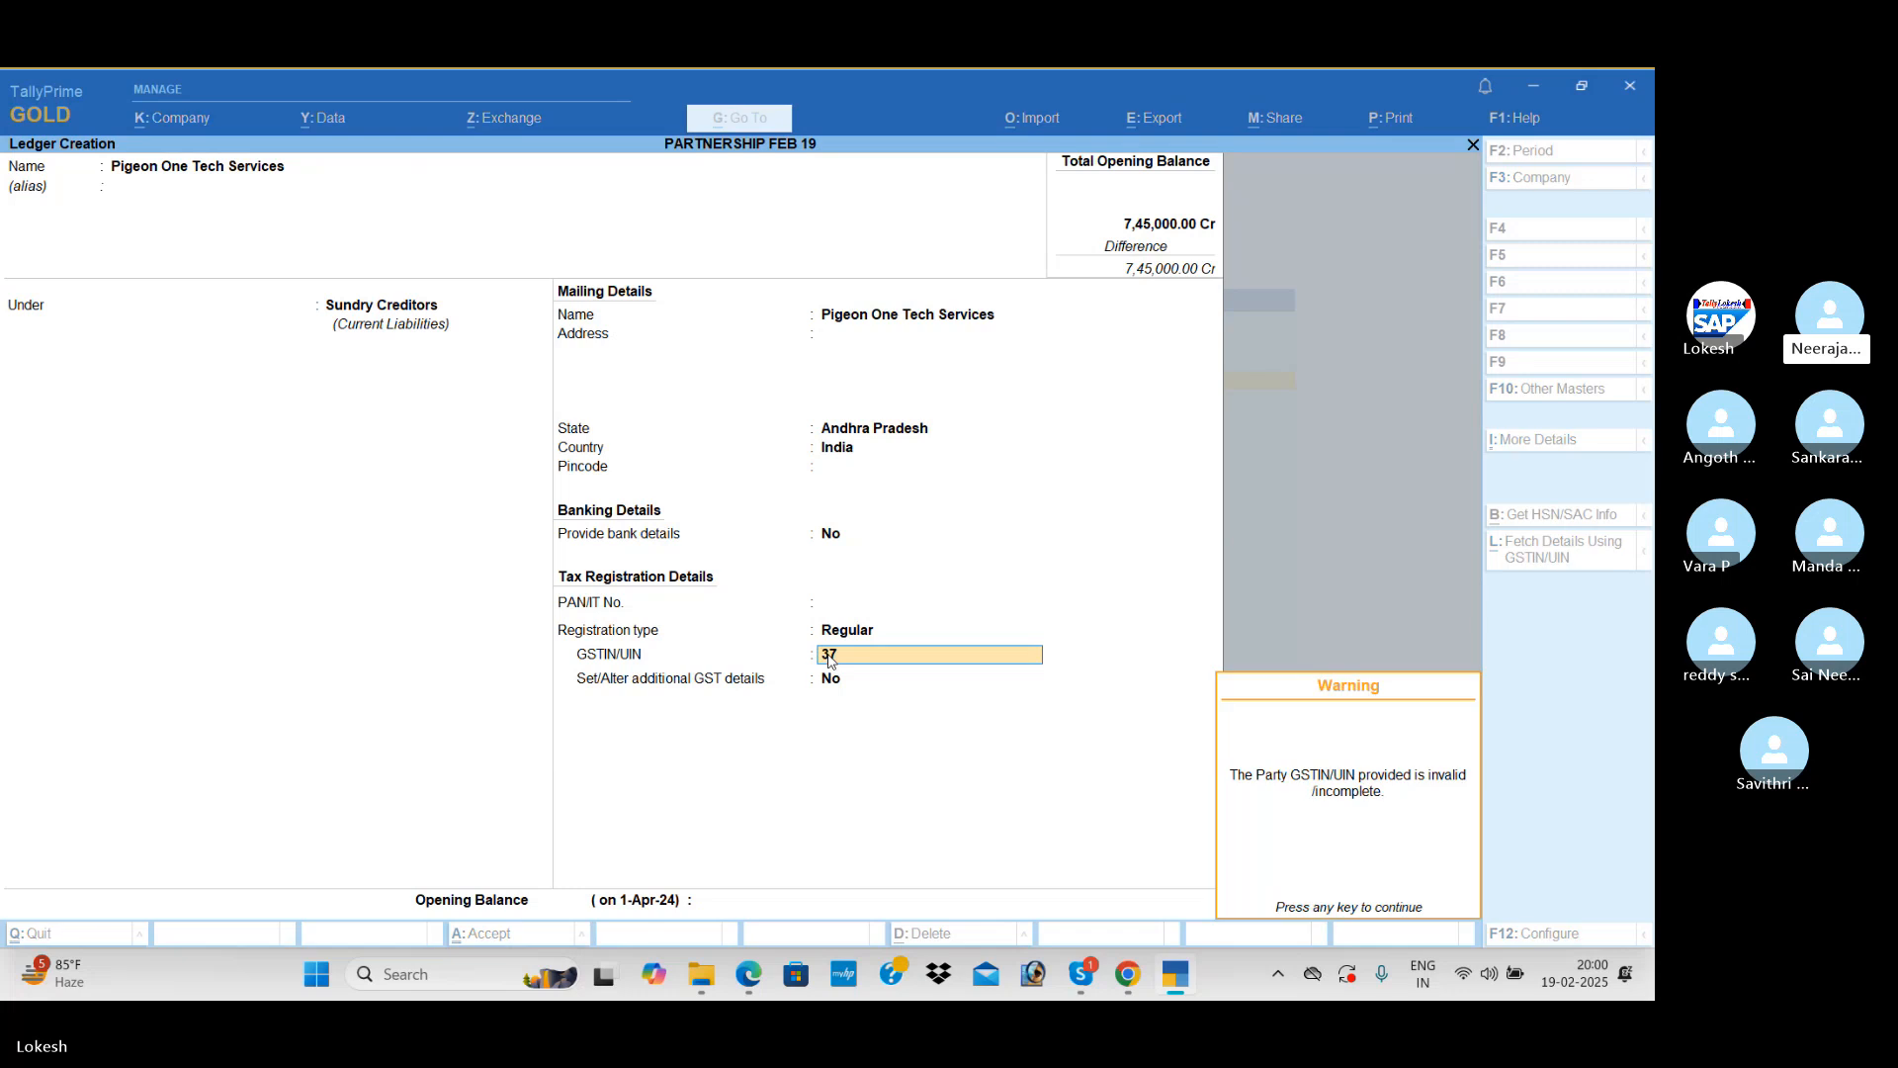
{"action": "key", "text": "Return"}
{"action": "type", "text": "20"}
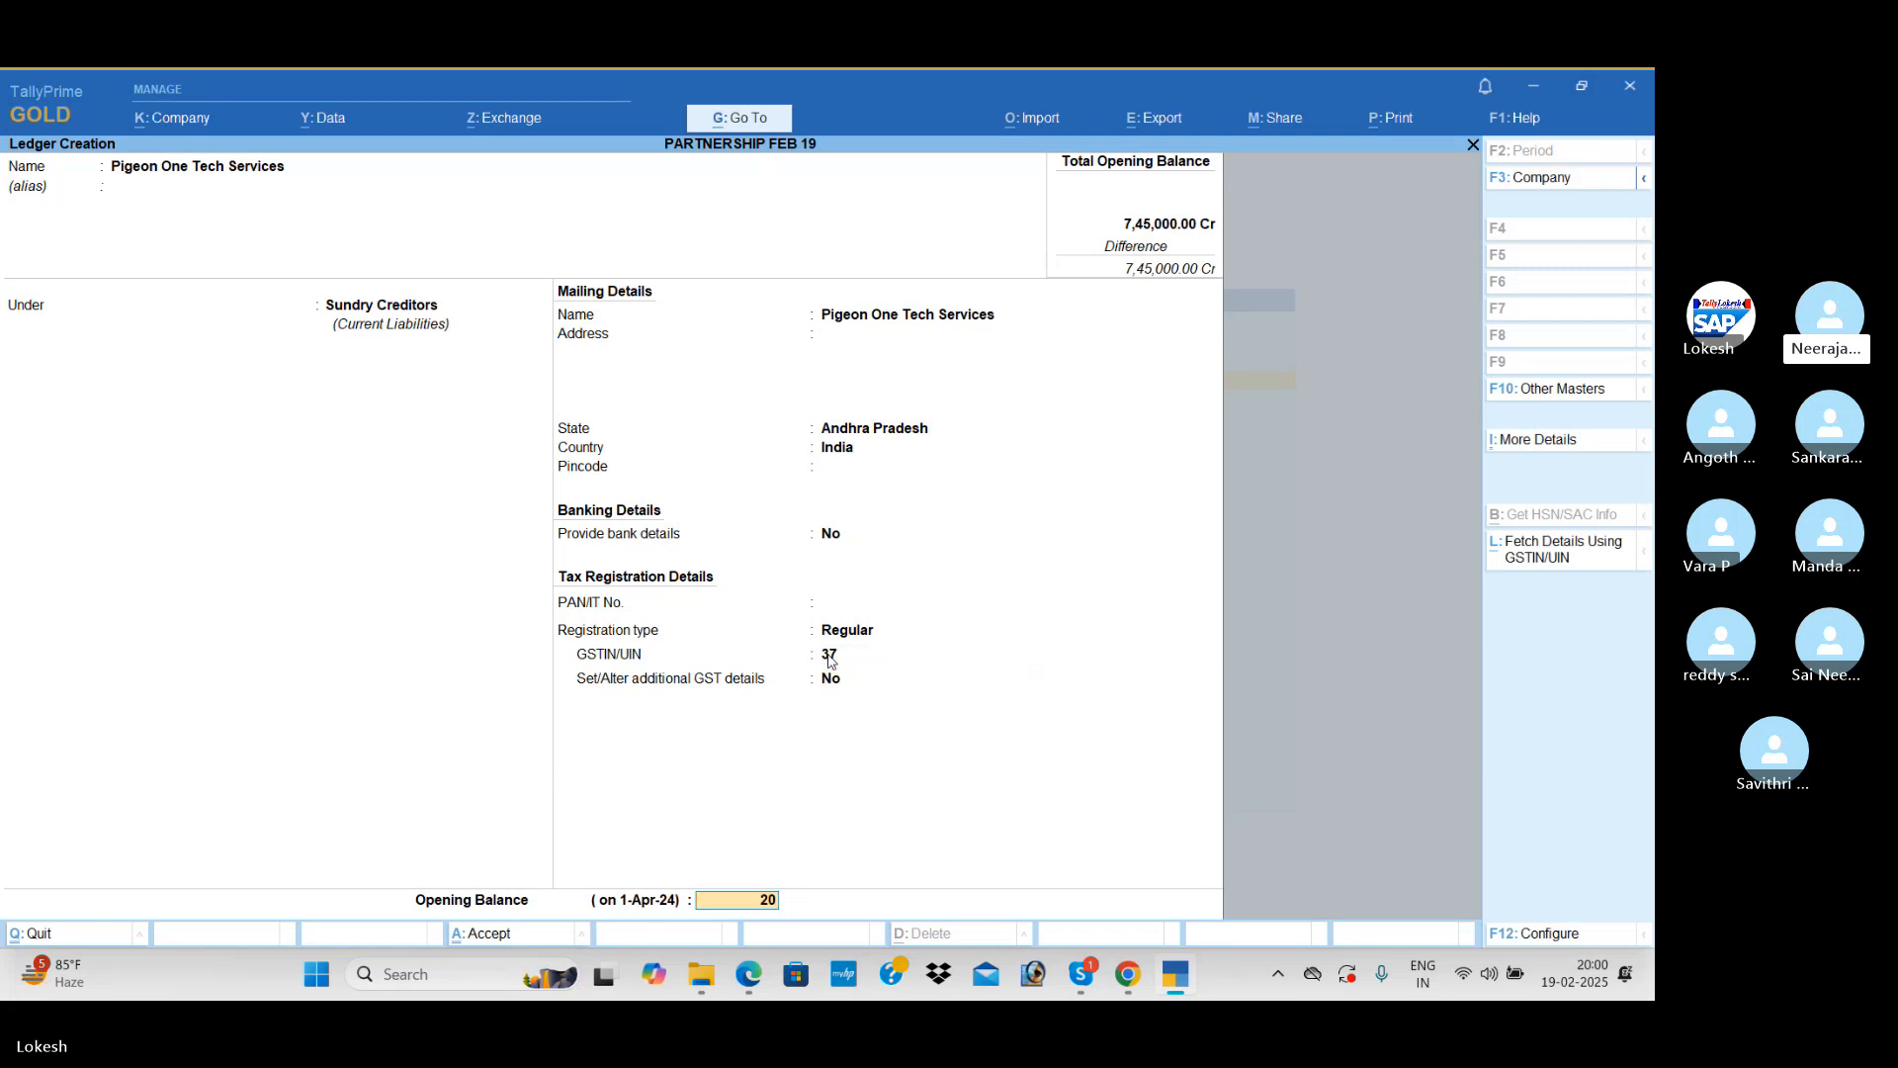
{"action": "type", "text": "000"}
{"action": "key", "text": "Return"}
{"action": "key", "text": "Return"}
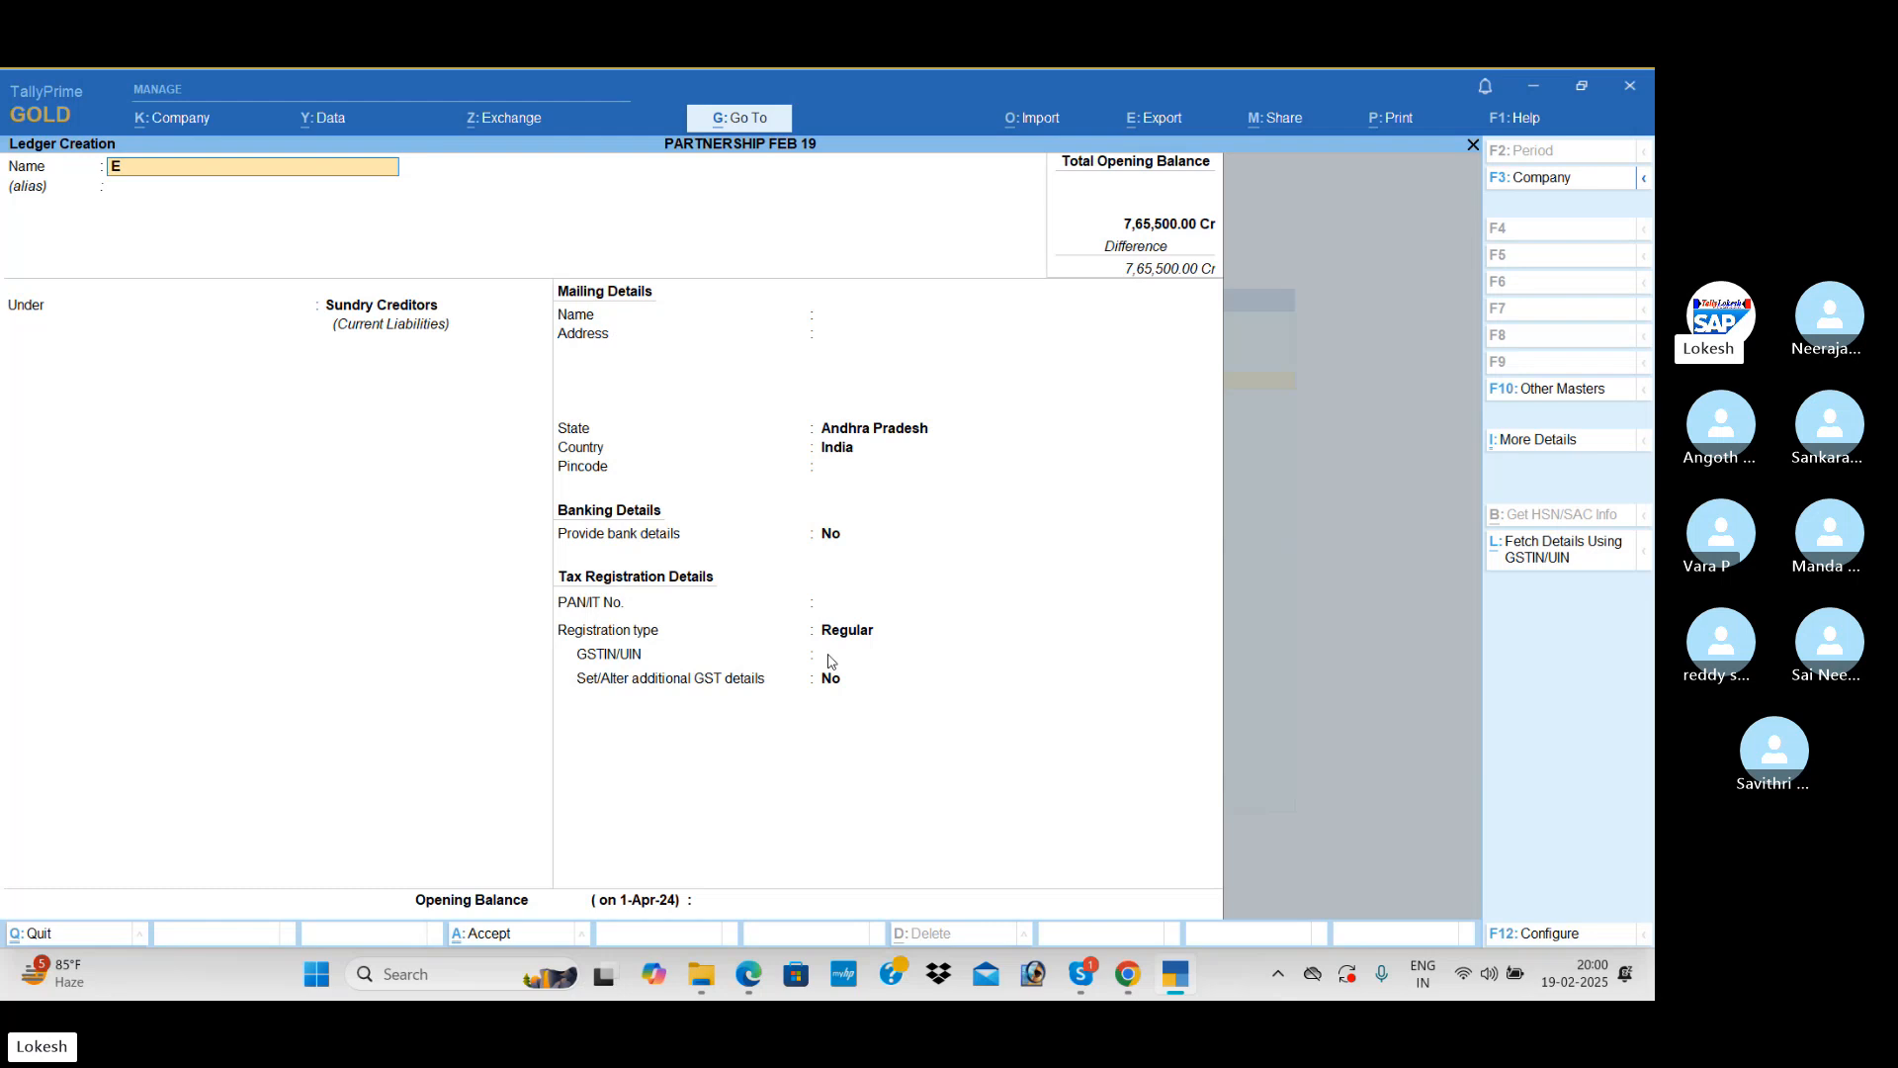
Step: Name the next ledger Electricity Charges Payable and place it under Provisions
{"action": "type", "text": "Electricity"}
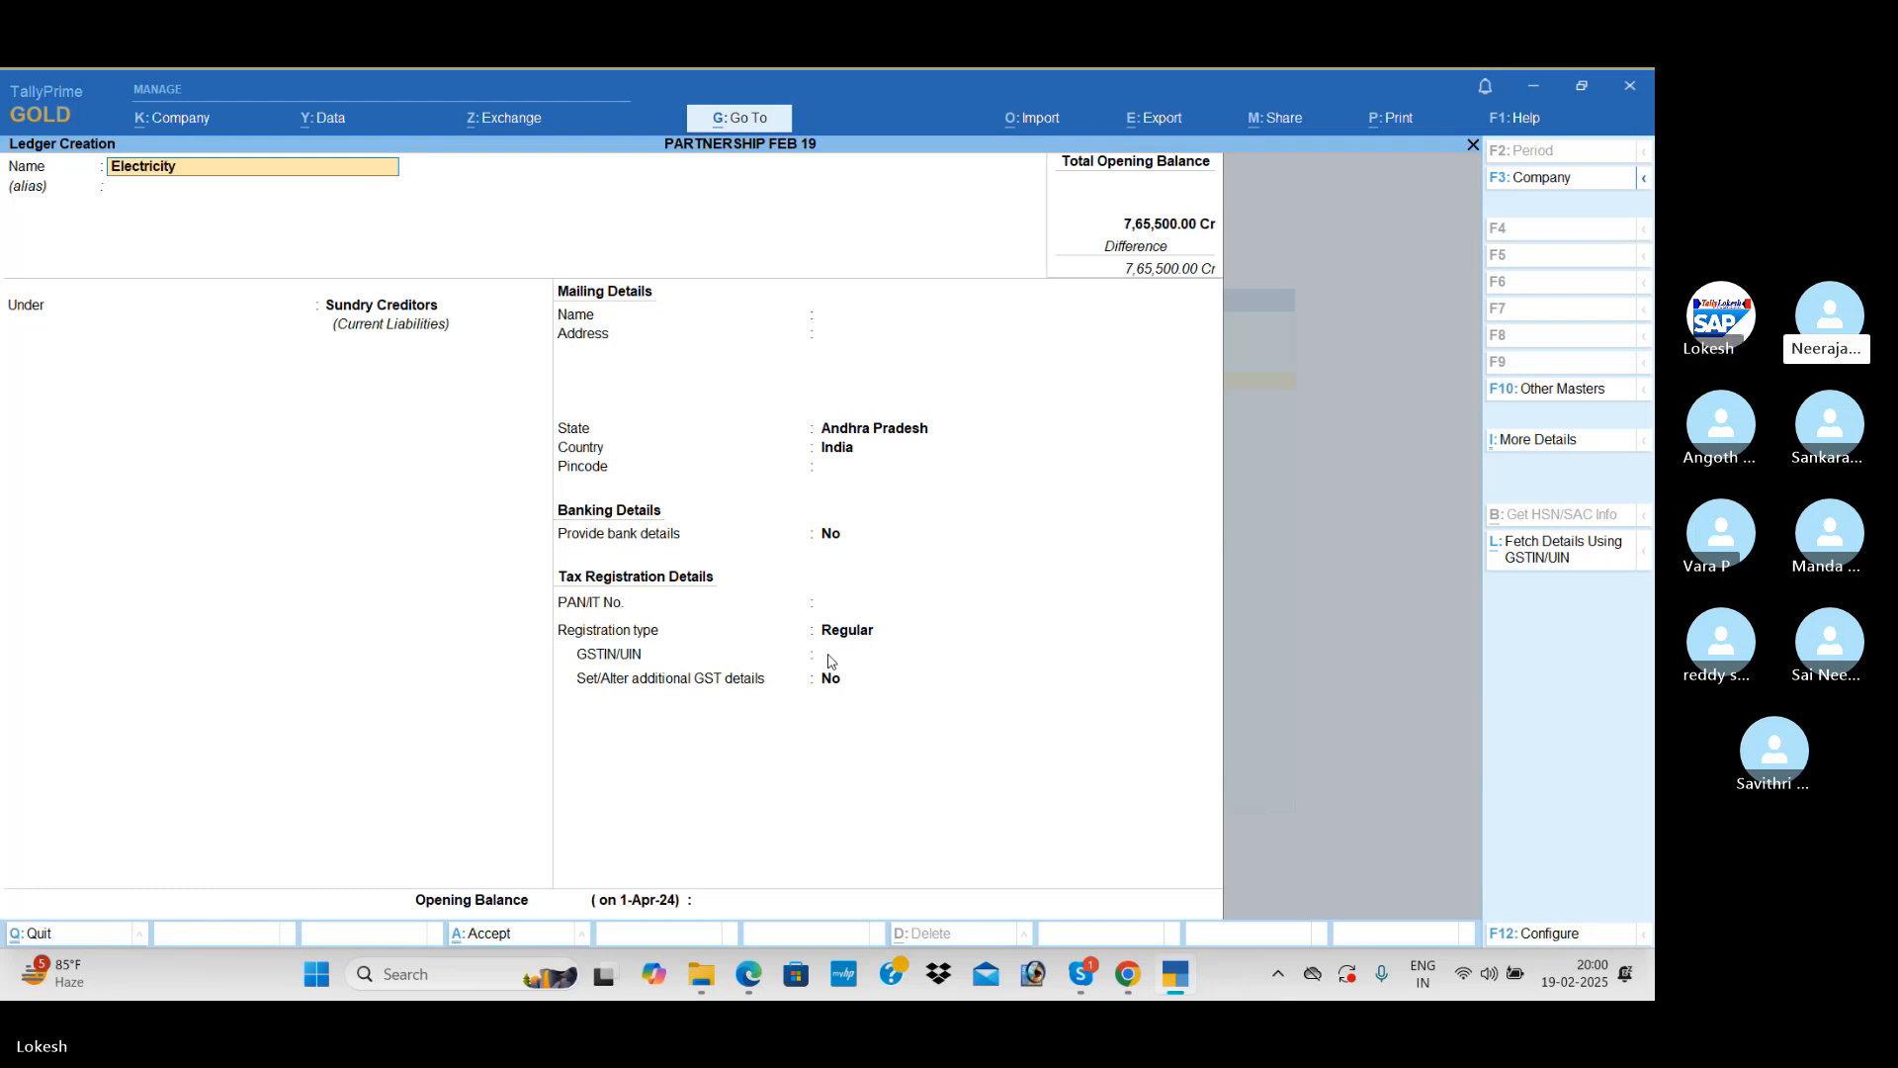
{"action": "type", "text": " Ch"}
{"action": "key", "text": "Return"}
{"action": "key", "text": "Return"}
{"action": "type", "text": "Pr"}
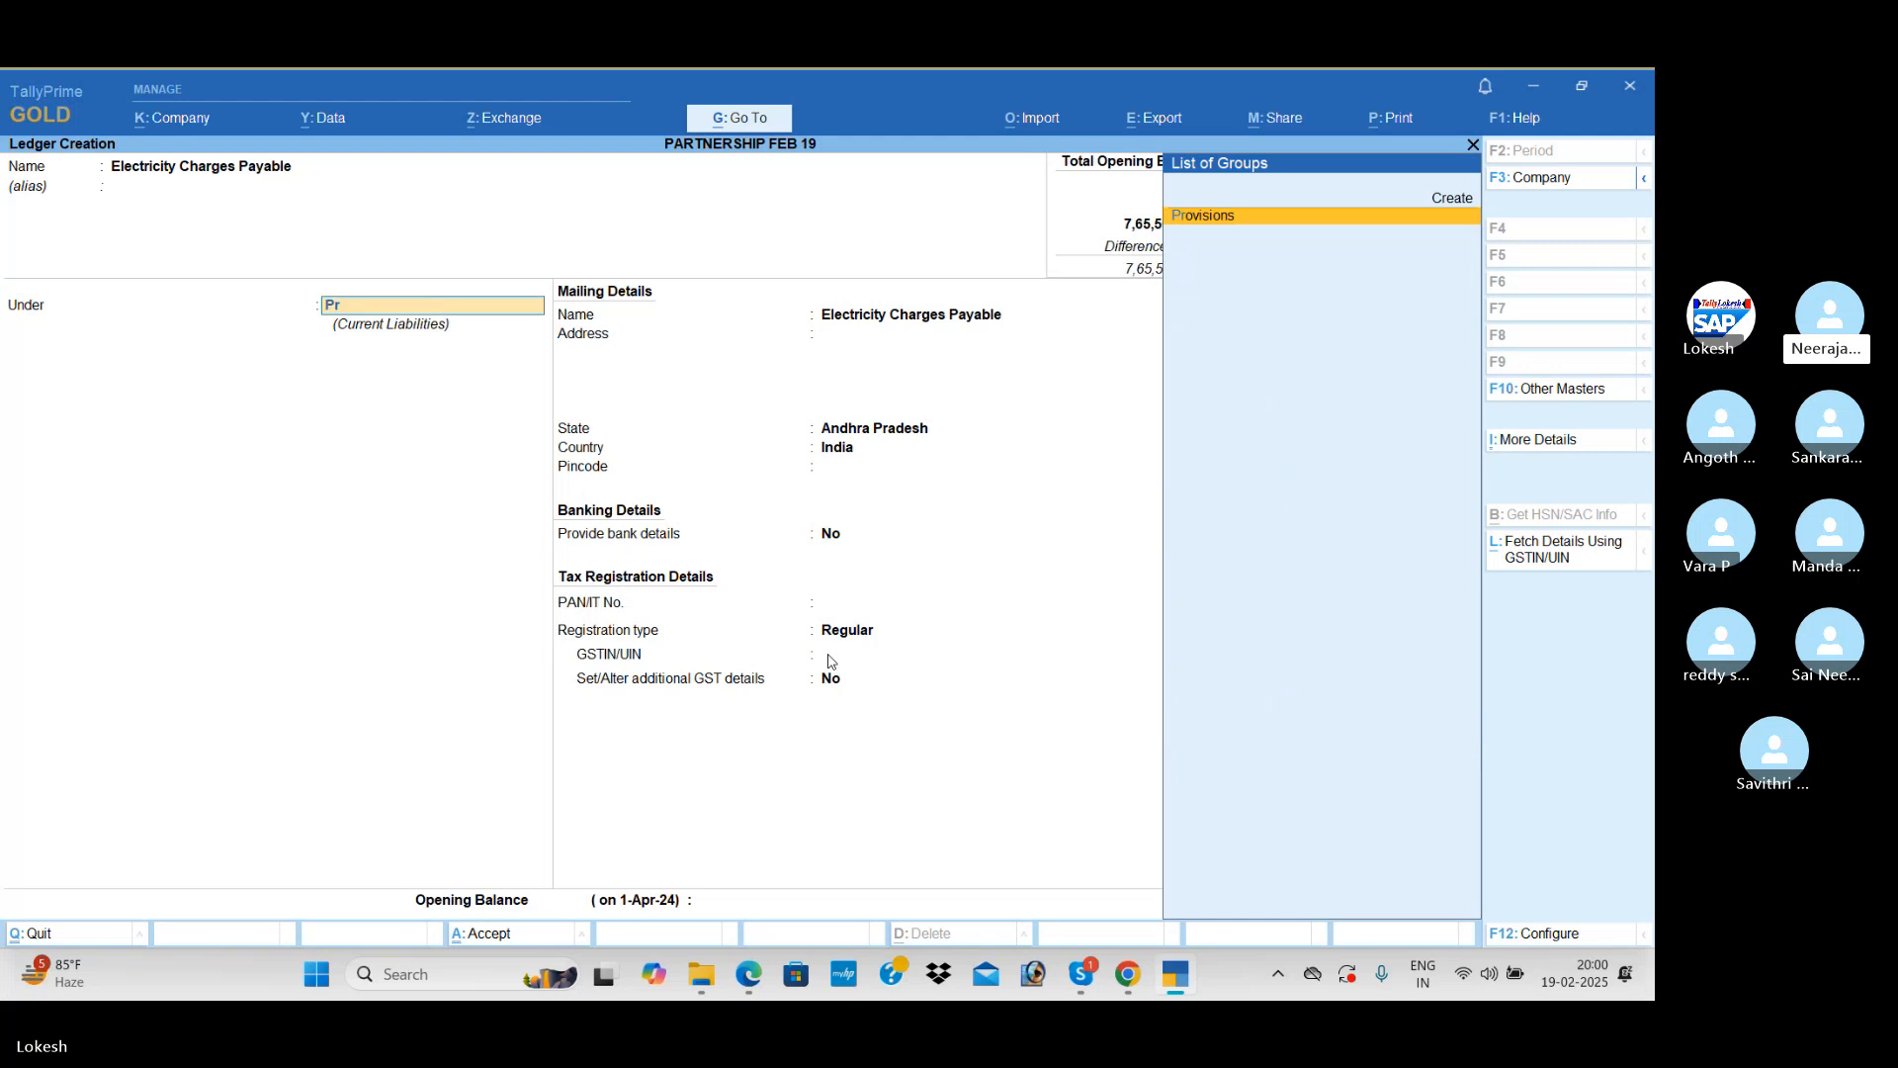
{"action": "key", "text": "Return"}
Step: Set the Electricity Charges Payable opening balance to 2,500 Cr and save the ledger
{"action": "key", "text": "Return"}
{"action": "key", "text": "Return"}
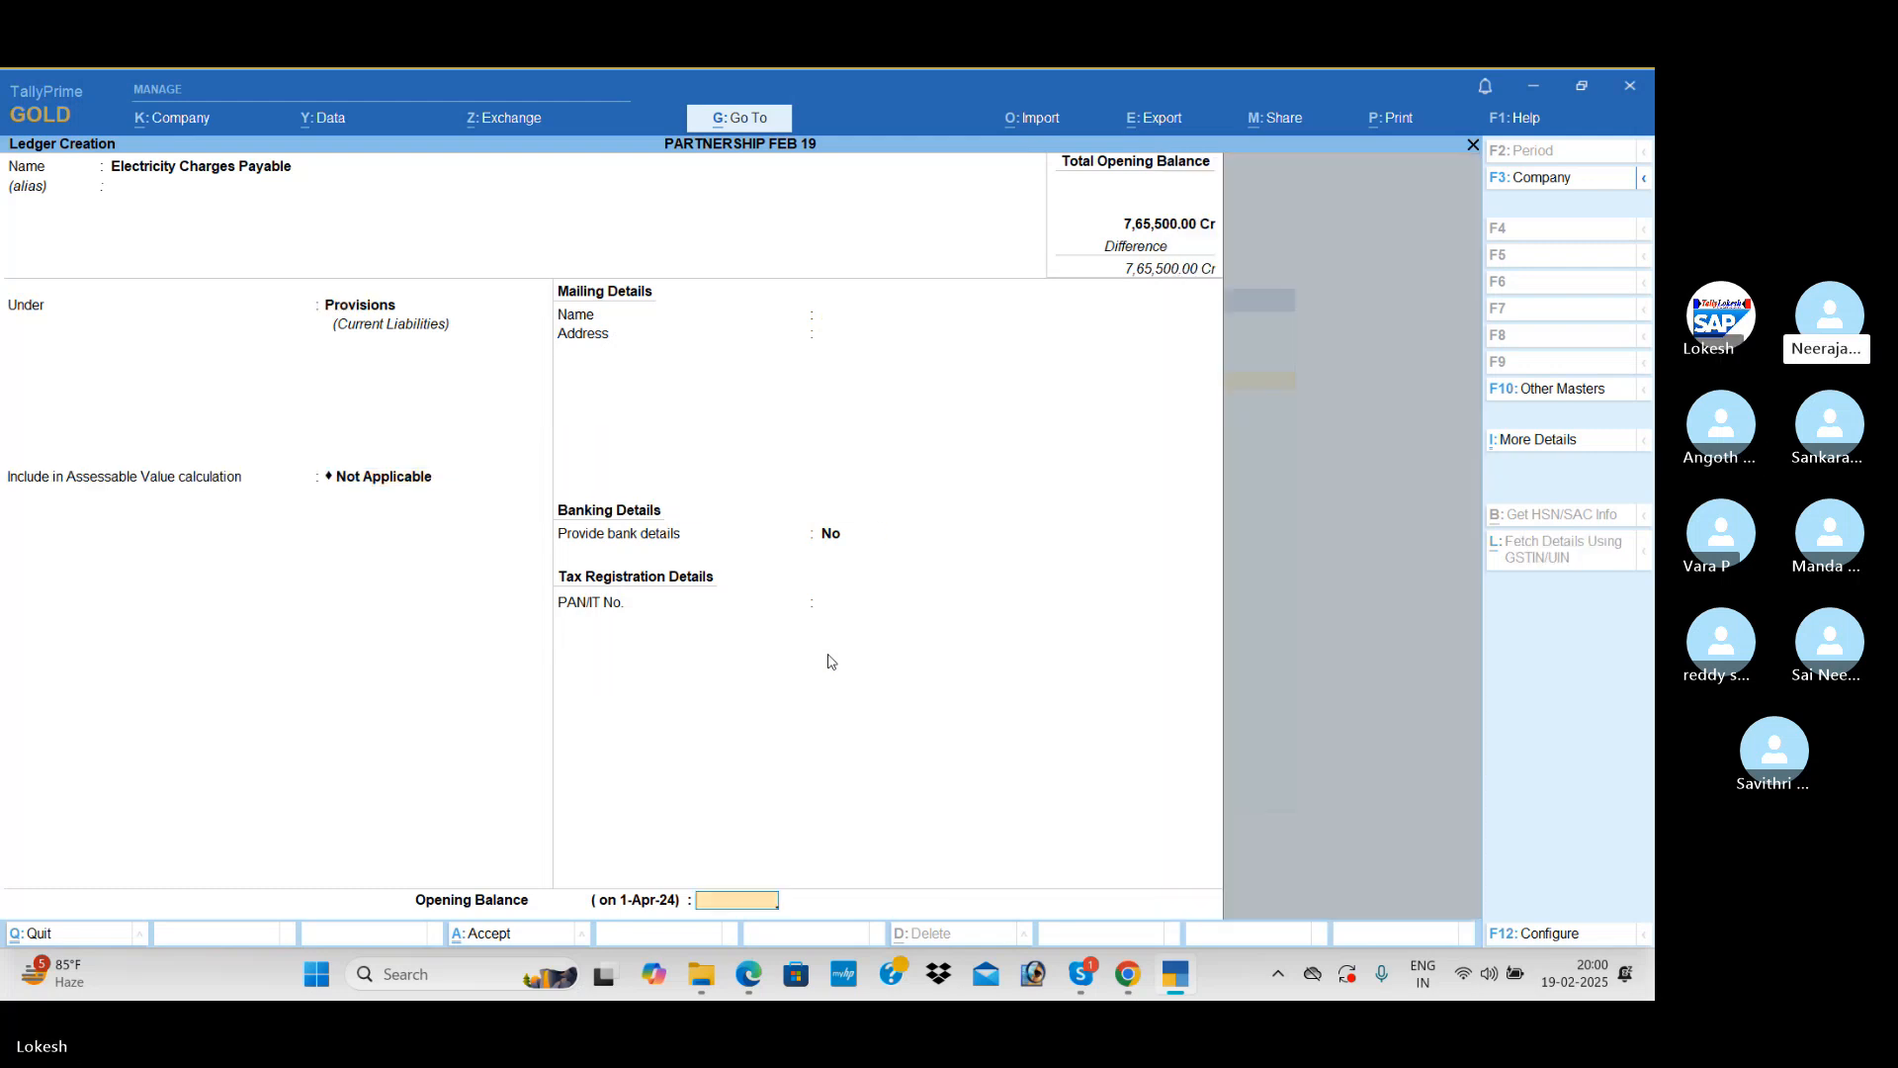
{"action": "type", "text": "2500"}
{"action": "key", "text": "Return"}
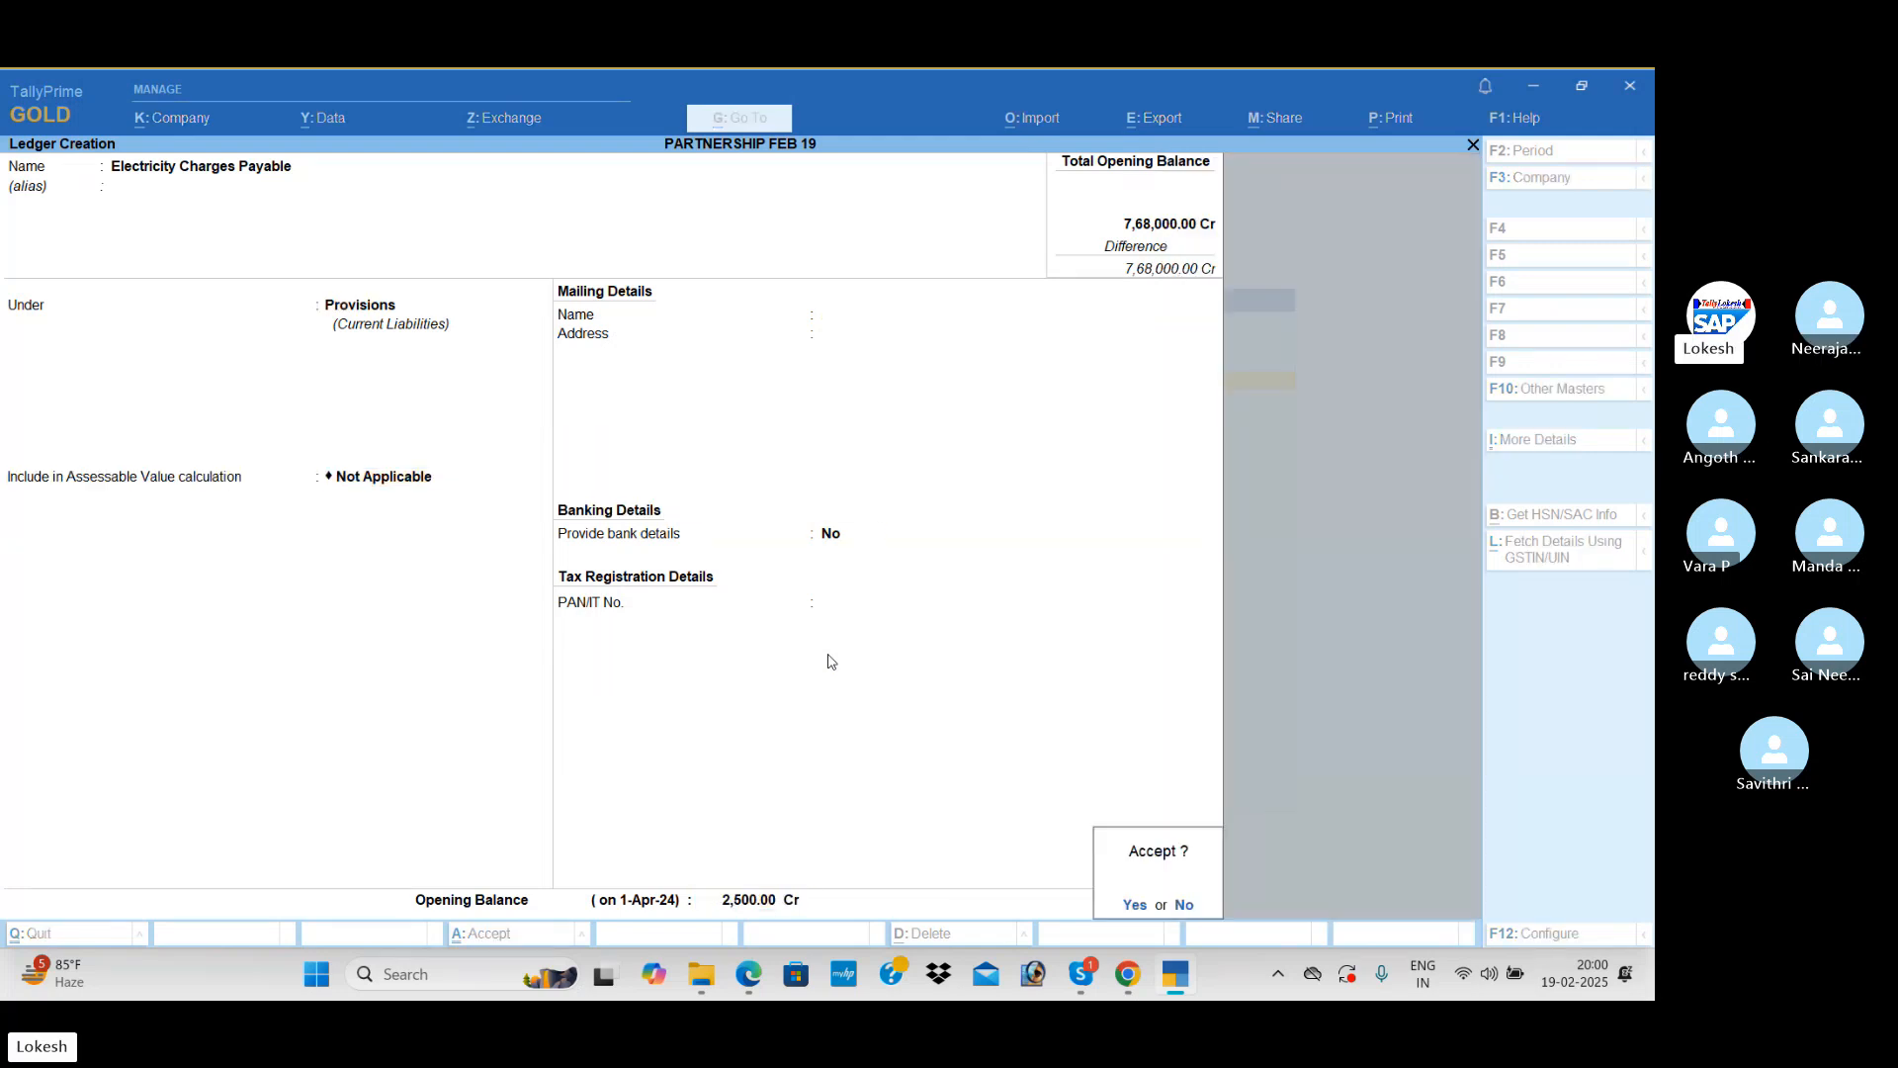
Step: Name the next ledger Salary Payable, keeping it under Provisions with the remaining details at their defaults
{"action": "key", "text": "Return"}
{"action": "type", "text": "Salary"}
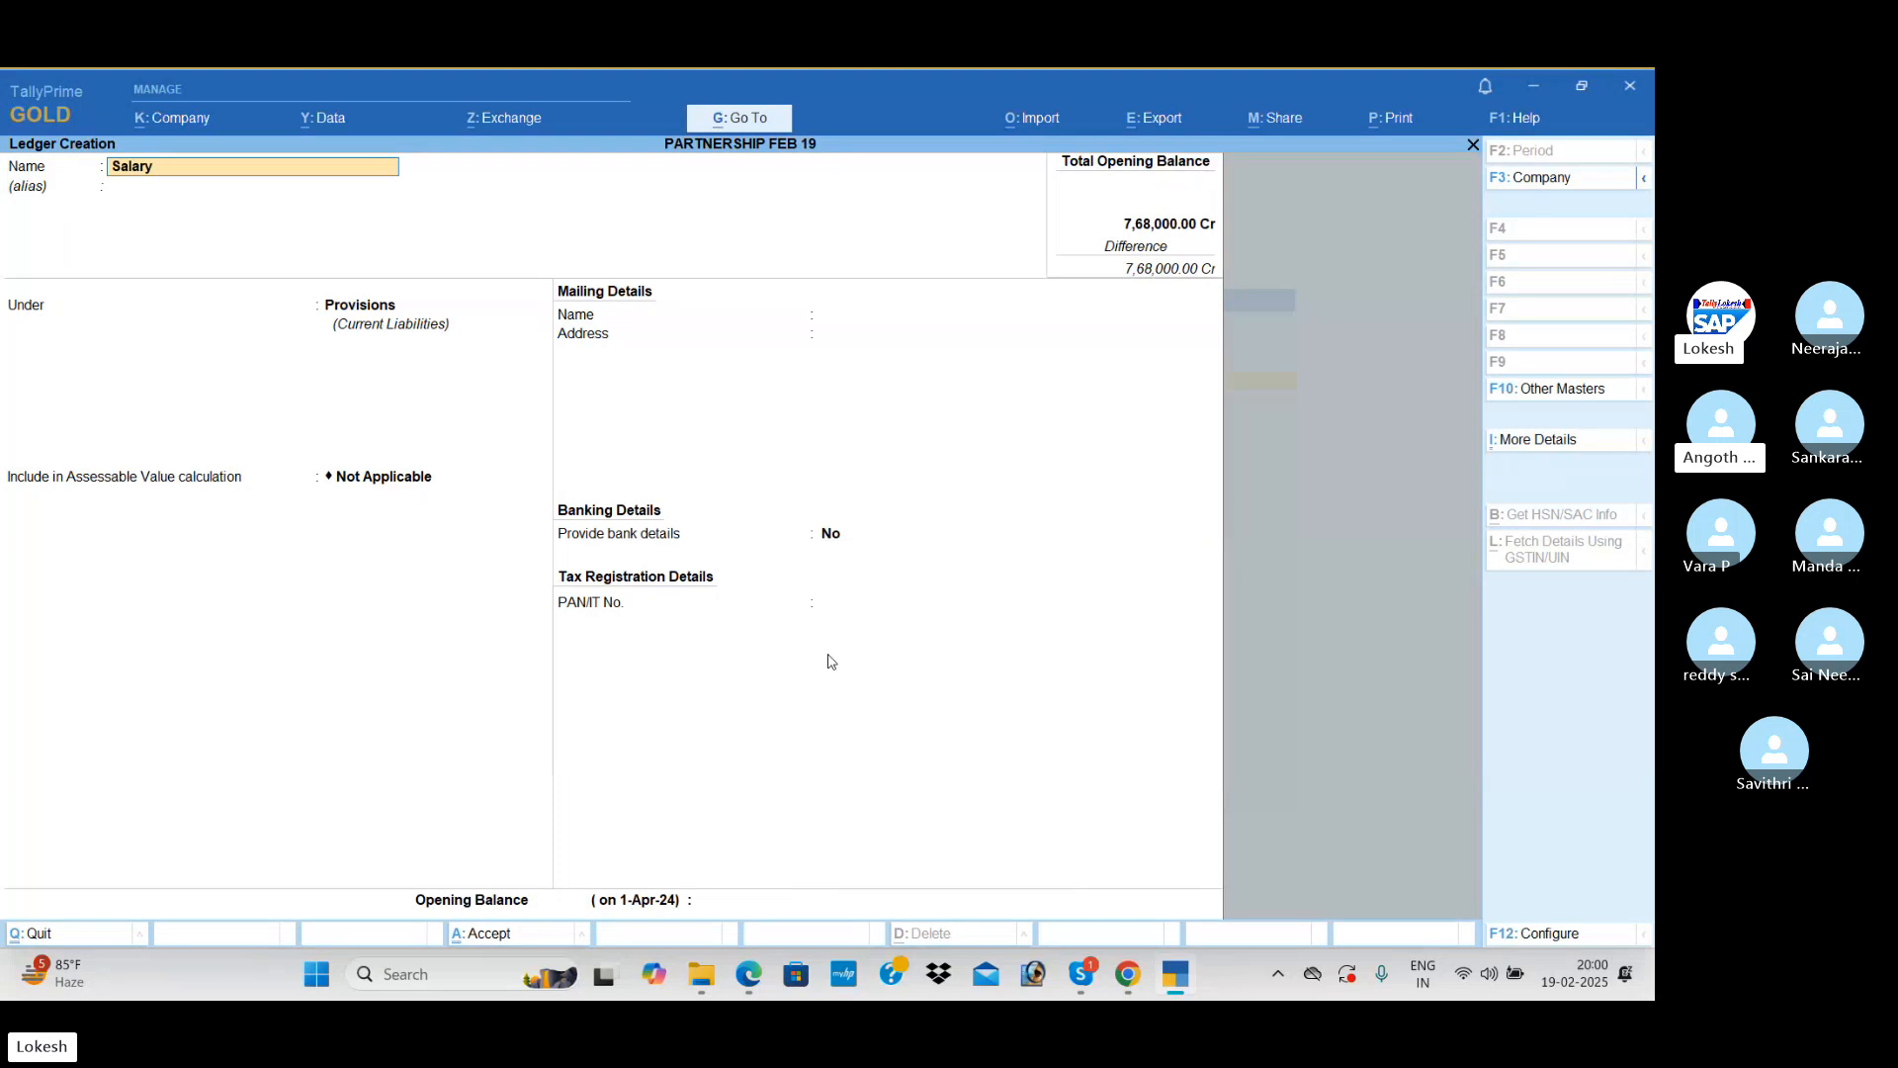
{"action": "type", "text": " Payable"}
{"action": "key", "text": "Return"}
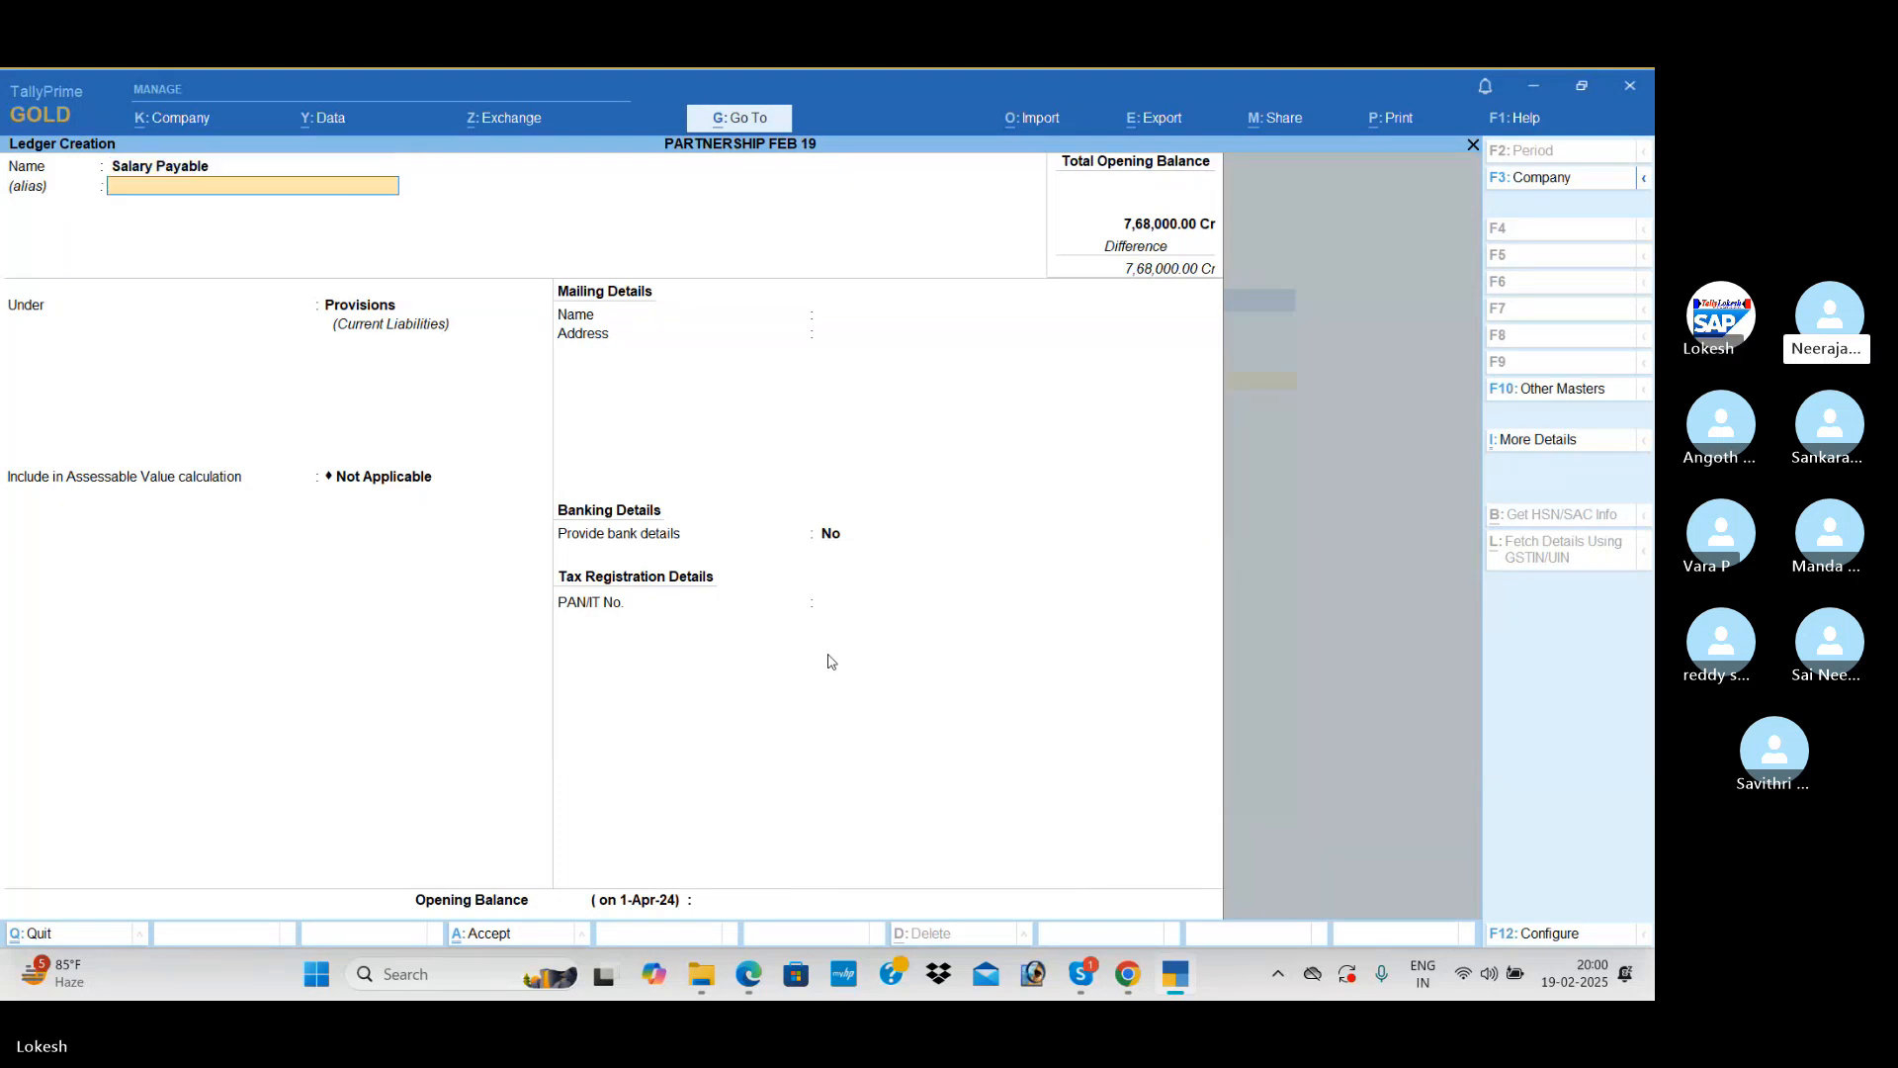
{"action": "key", "text": "Return"}
Step: Return to the Salary Payable opening balance, set it to 10,000 Cr and save the ledger
{"action": "key", "text": "Return"}
{"action": "key", "text": "Return"}
{"action": "key", "text": "Return"}
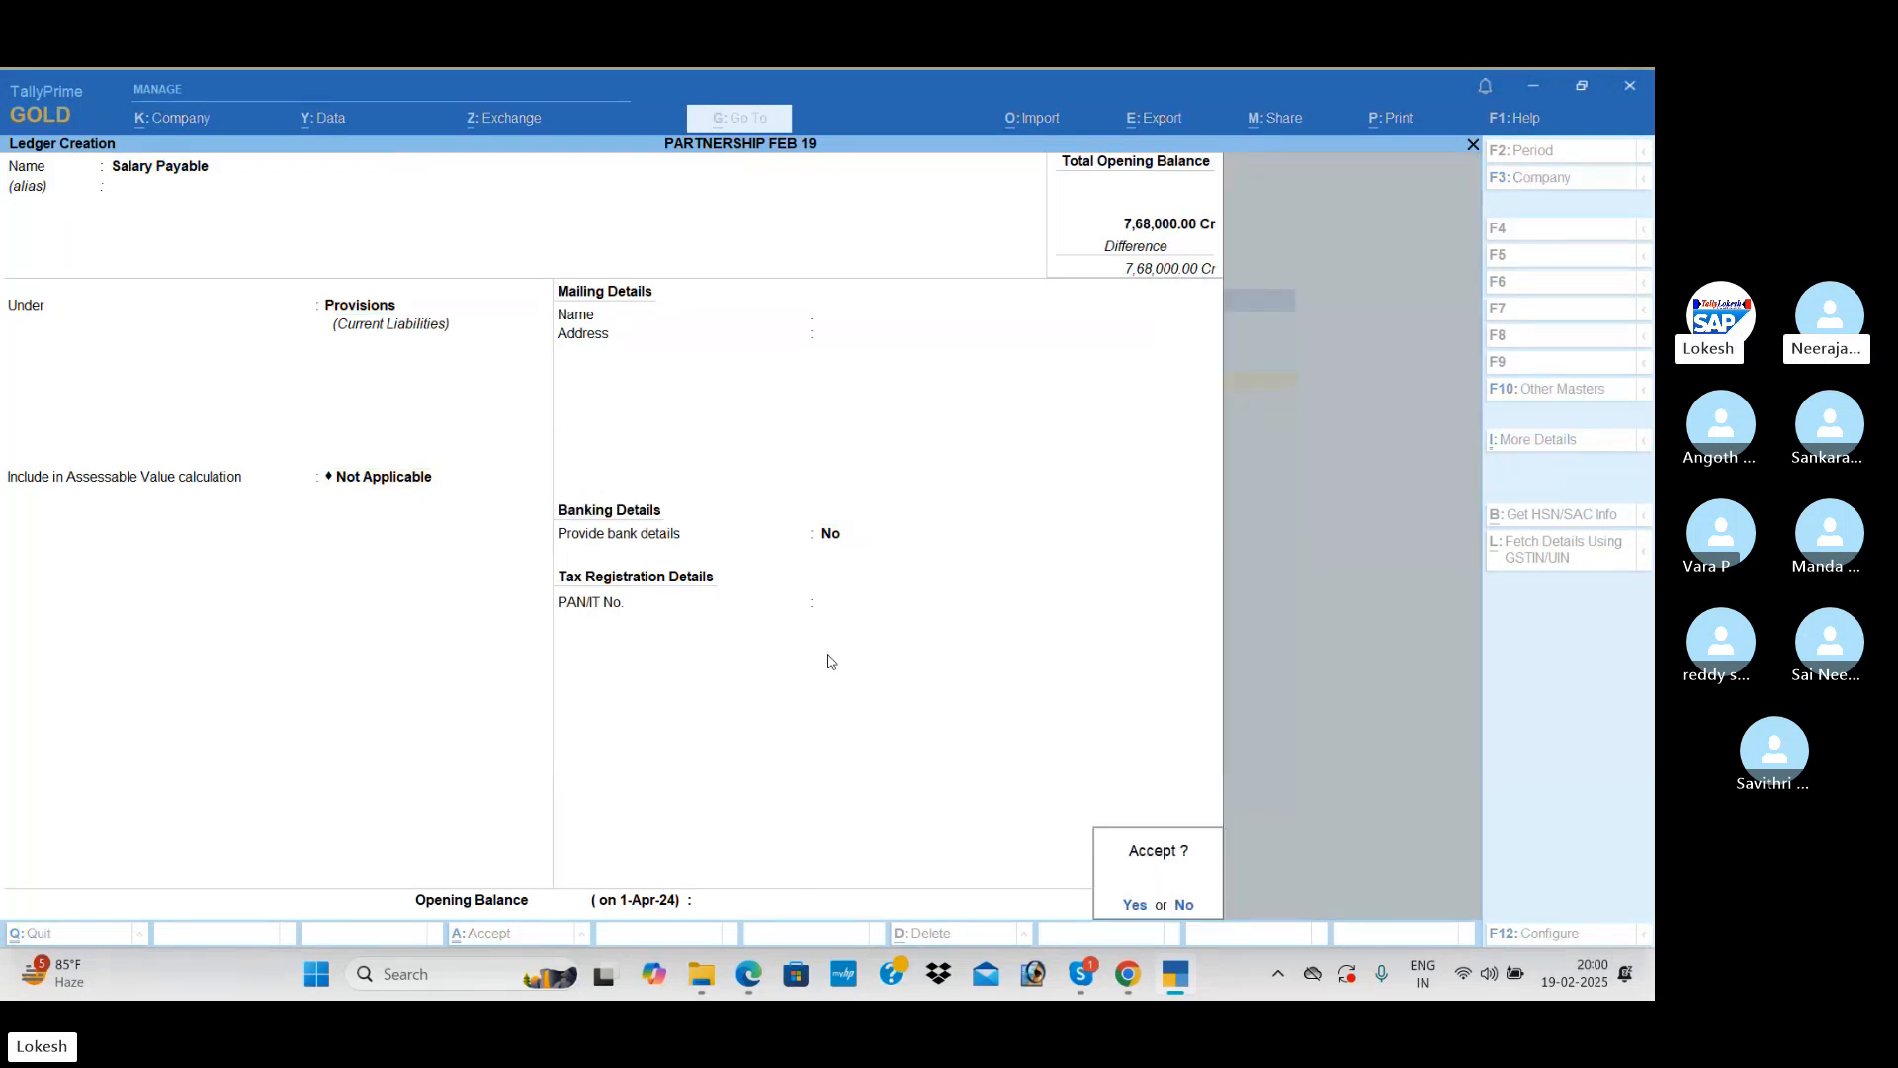
{"action": "key", "text": "Escape"}
{"action": "type", "text": "10000"}
{"action": "key", "text": "Return"}
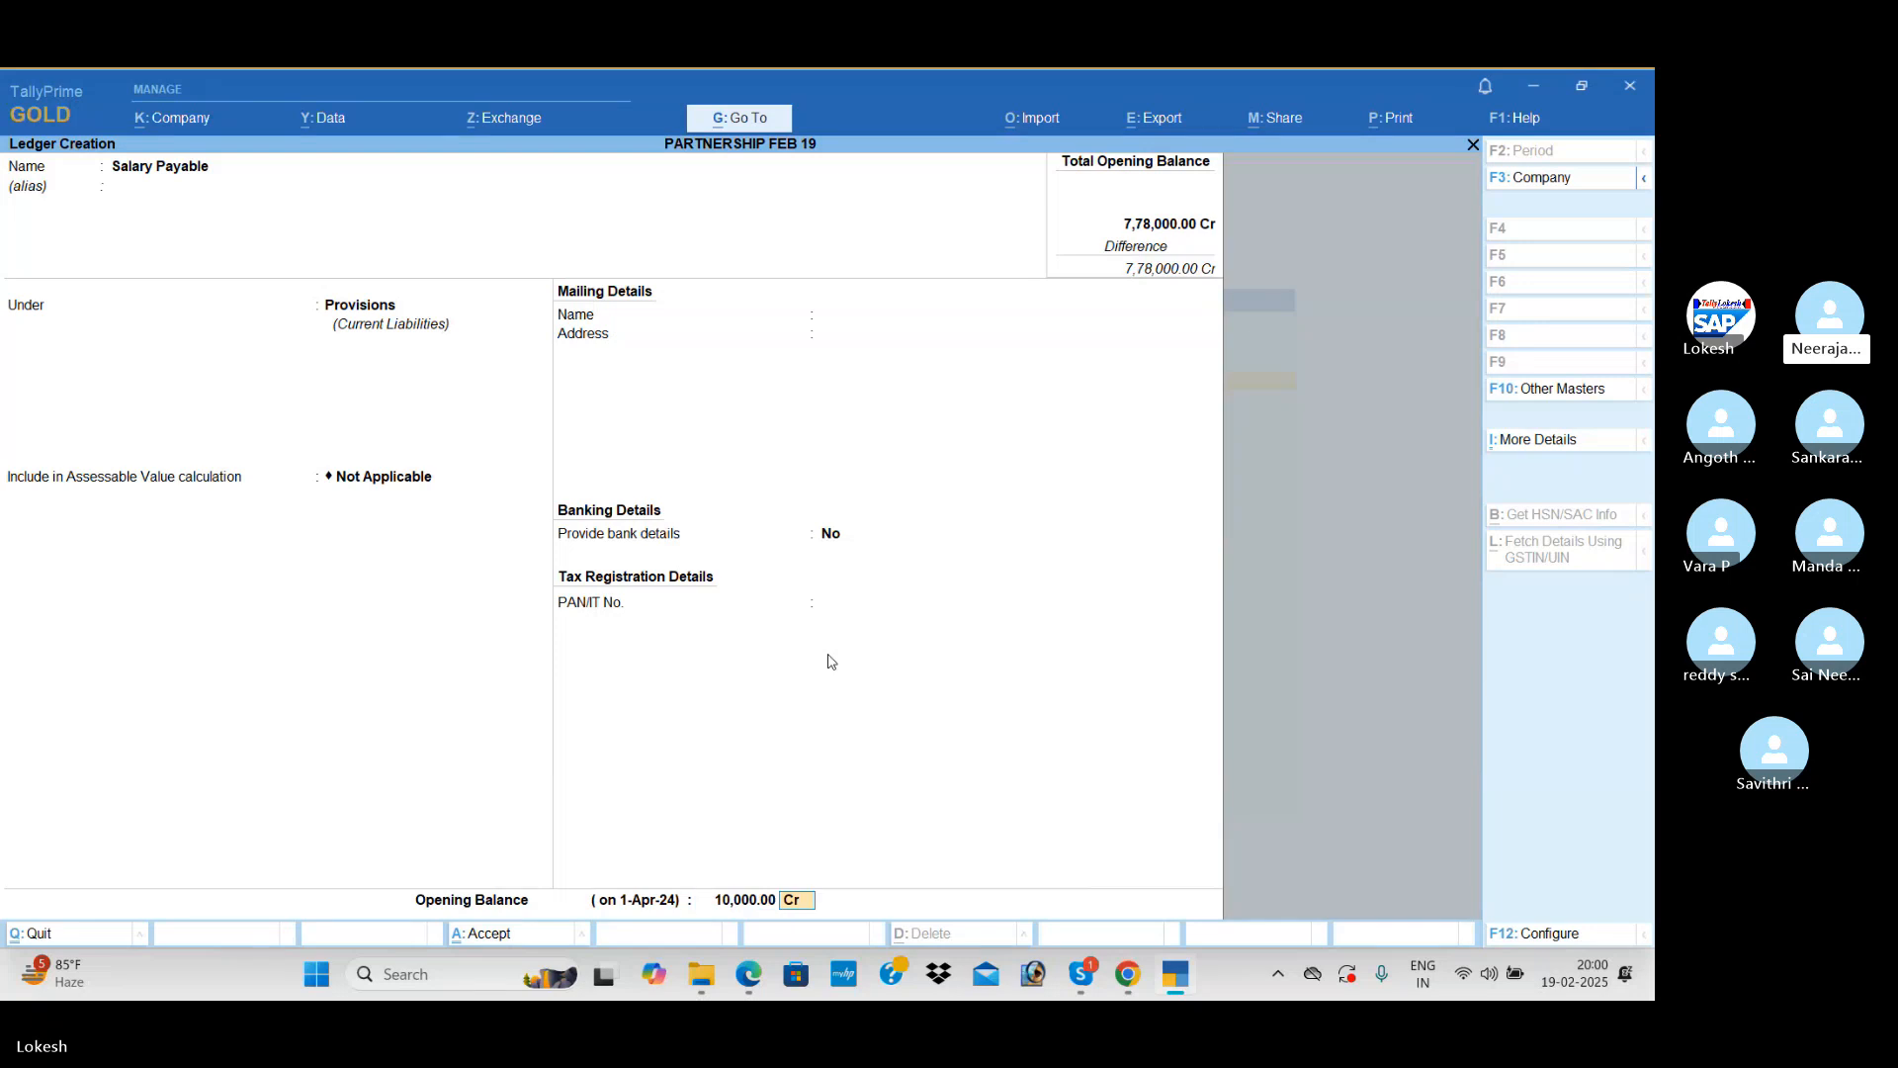
{"action": "key", "text": "Return"}
{"action": "key", "text": "Return"}
Step: Name the next ledger Telephone Charges Payable, keeping it under Provisions with the remaining details at their defaults
{"action": "type", "text": "Tel"}
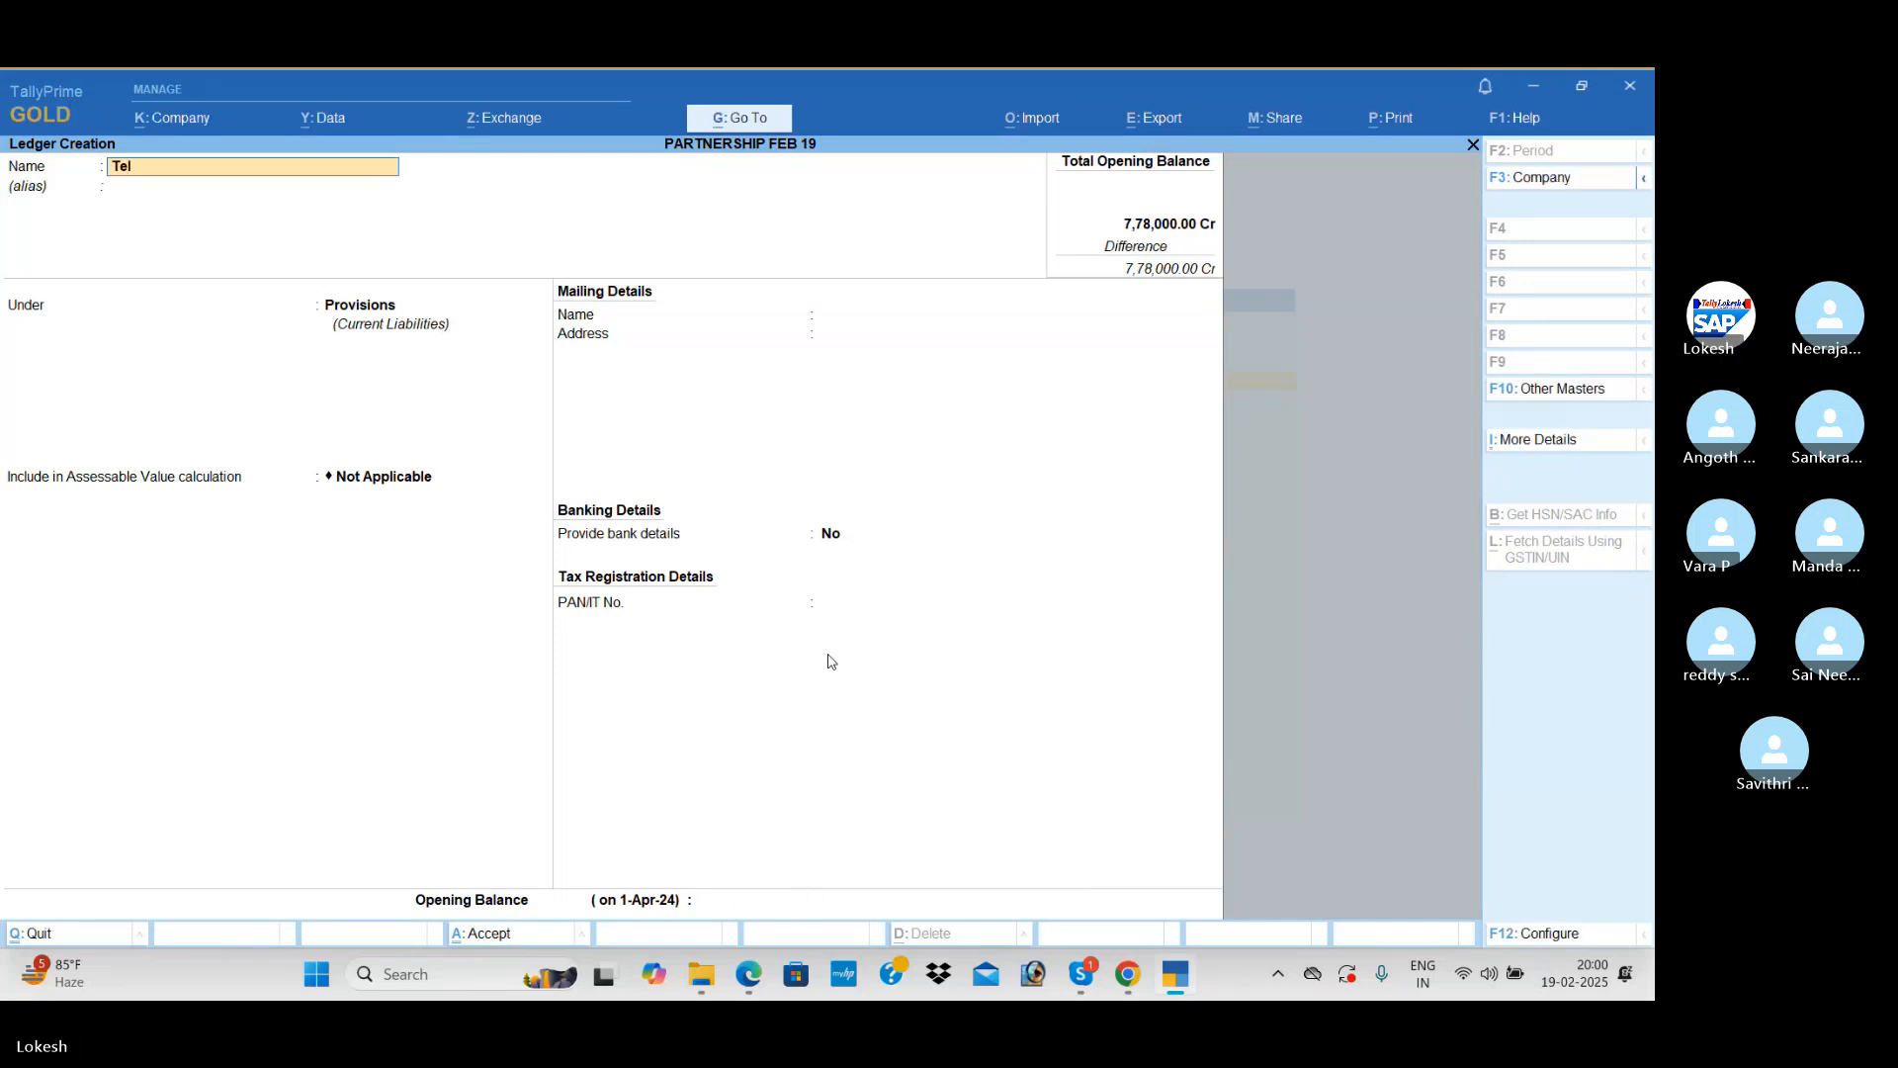
{"action": "type", "text": "ephone Charges Ap"}
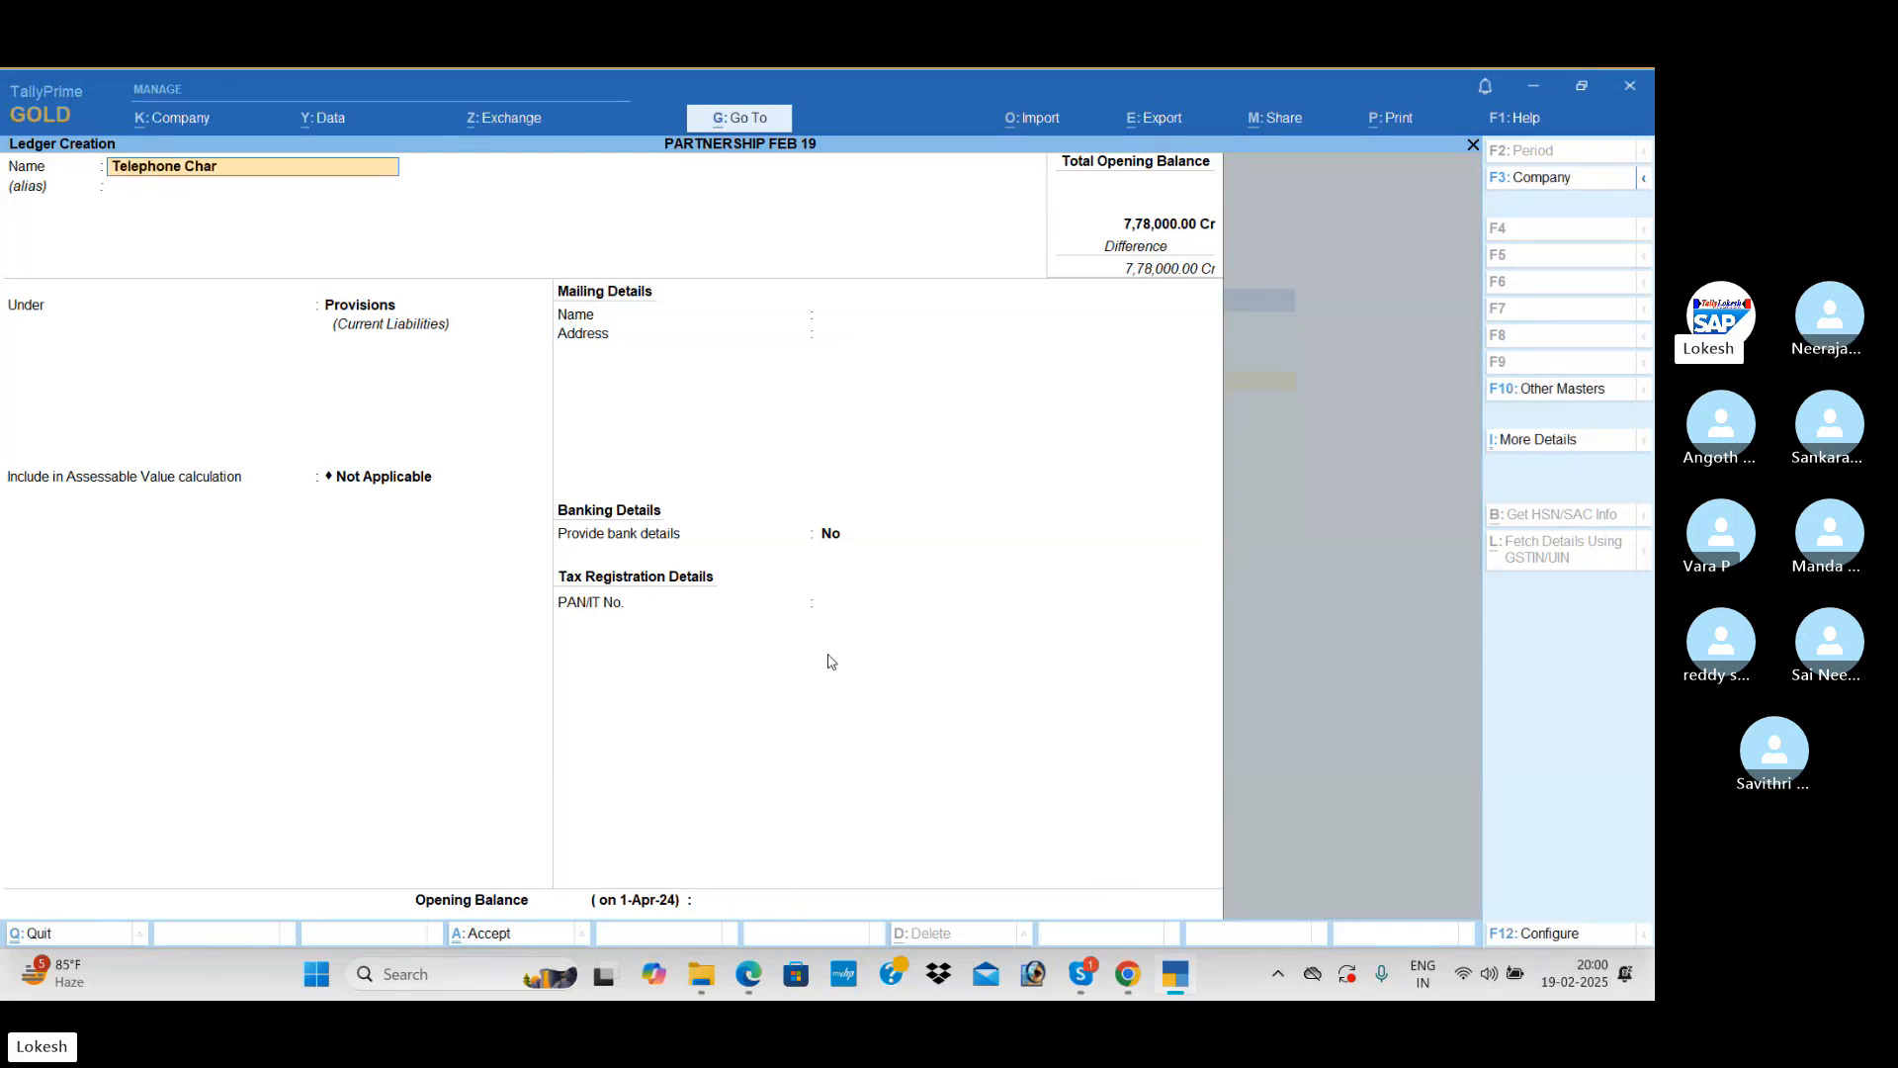
{"action": "key", "text": "BackSpace"}
{"action": "key", "text": "BackSpace"}
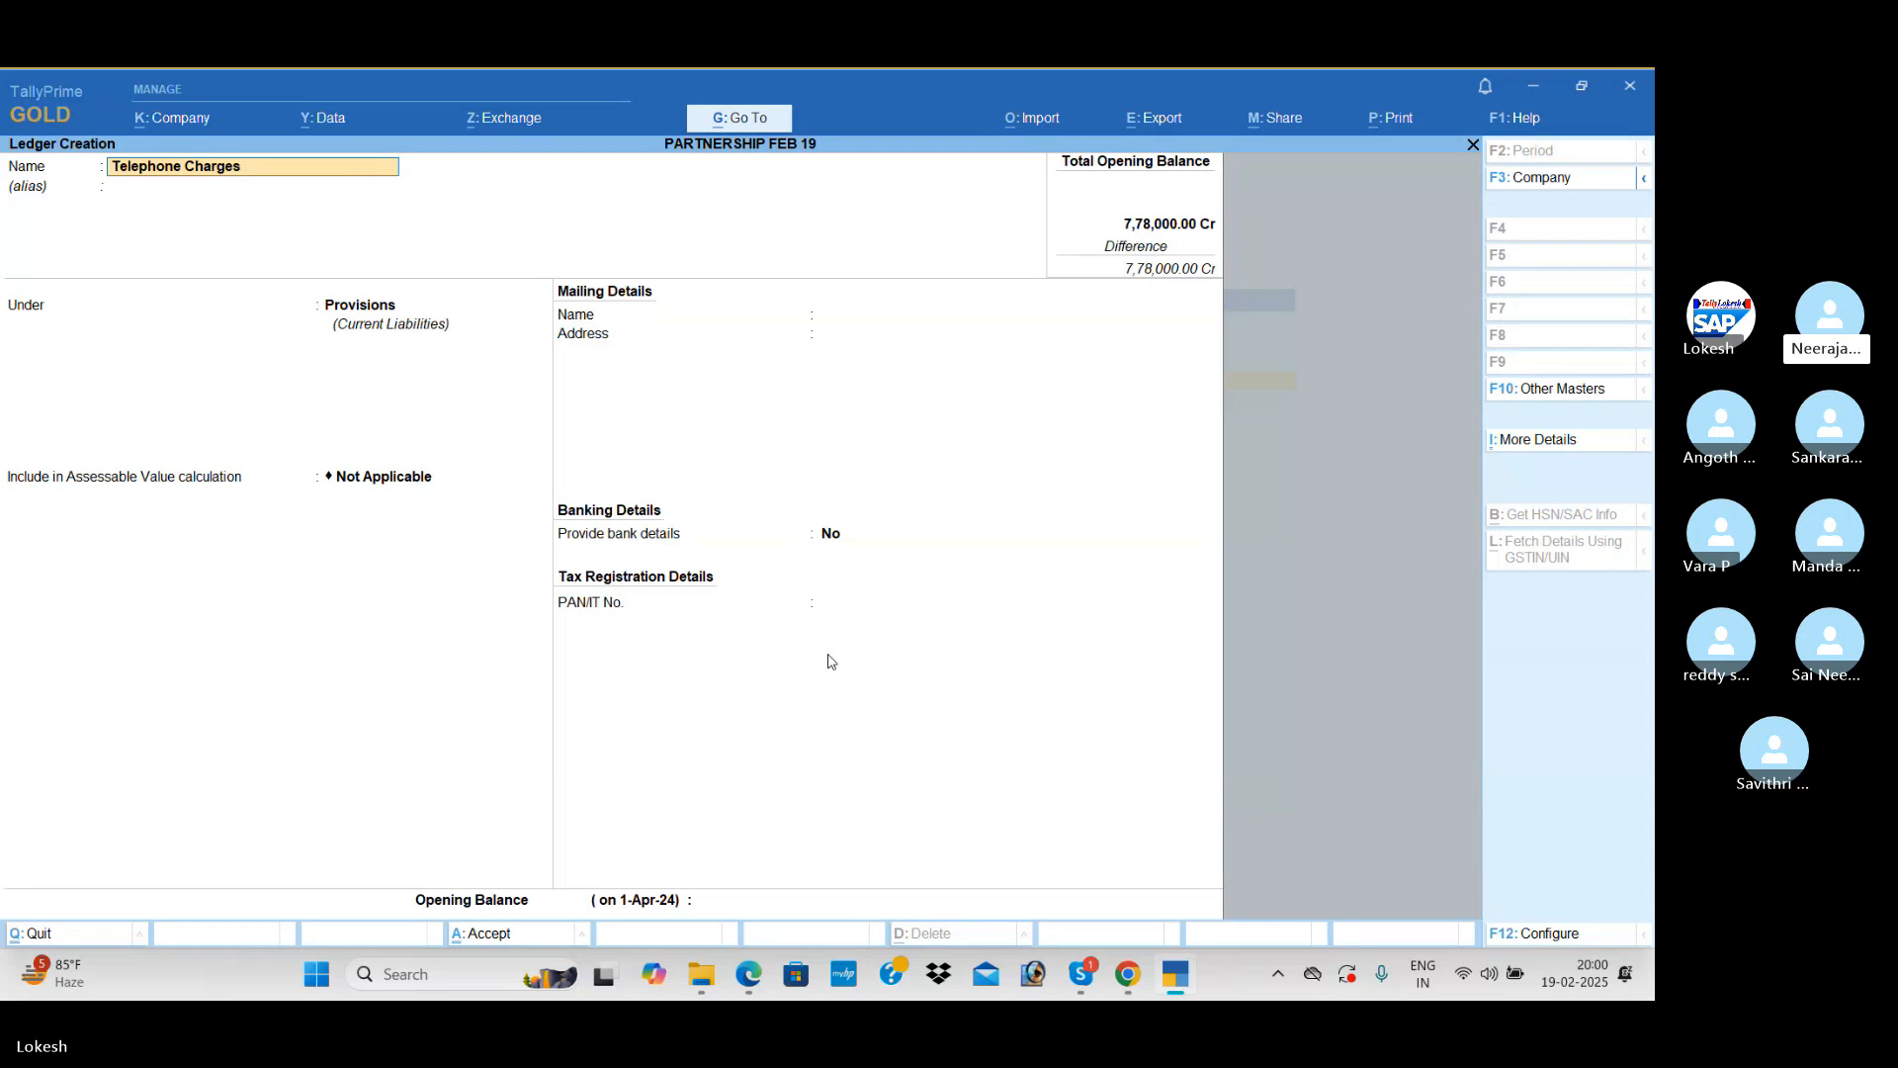
{"action": "type", "text": "Payab"}
{"action": "type", "text": "le"}
{"action": "key", "text": "Return"}
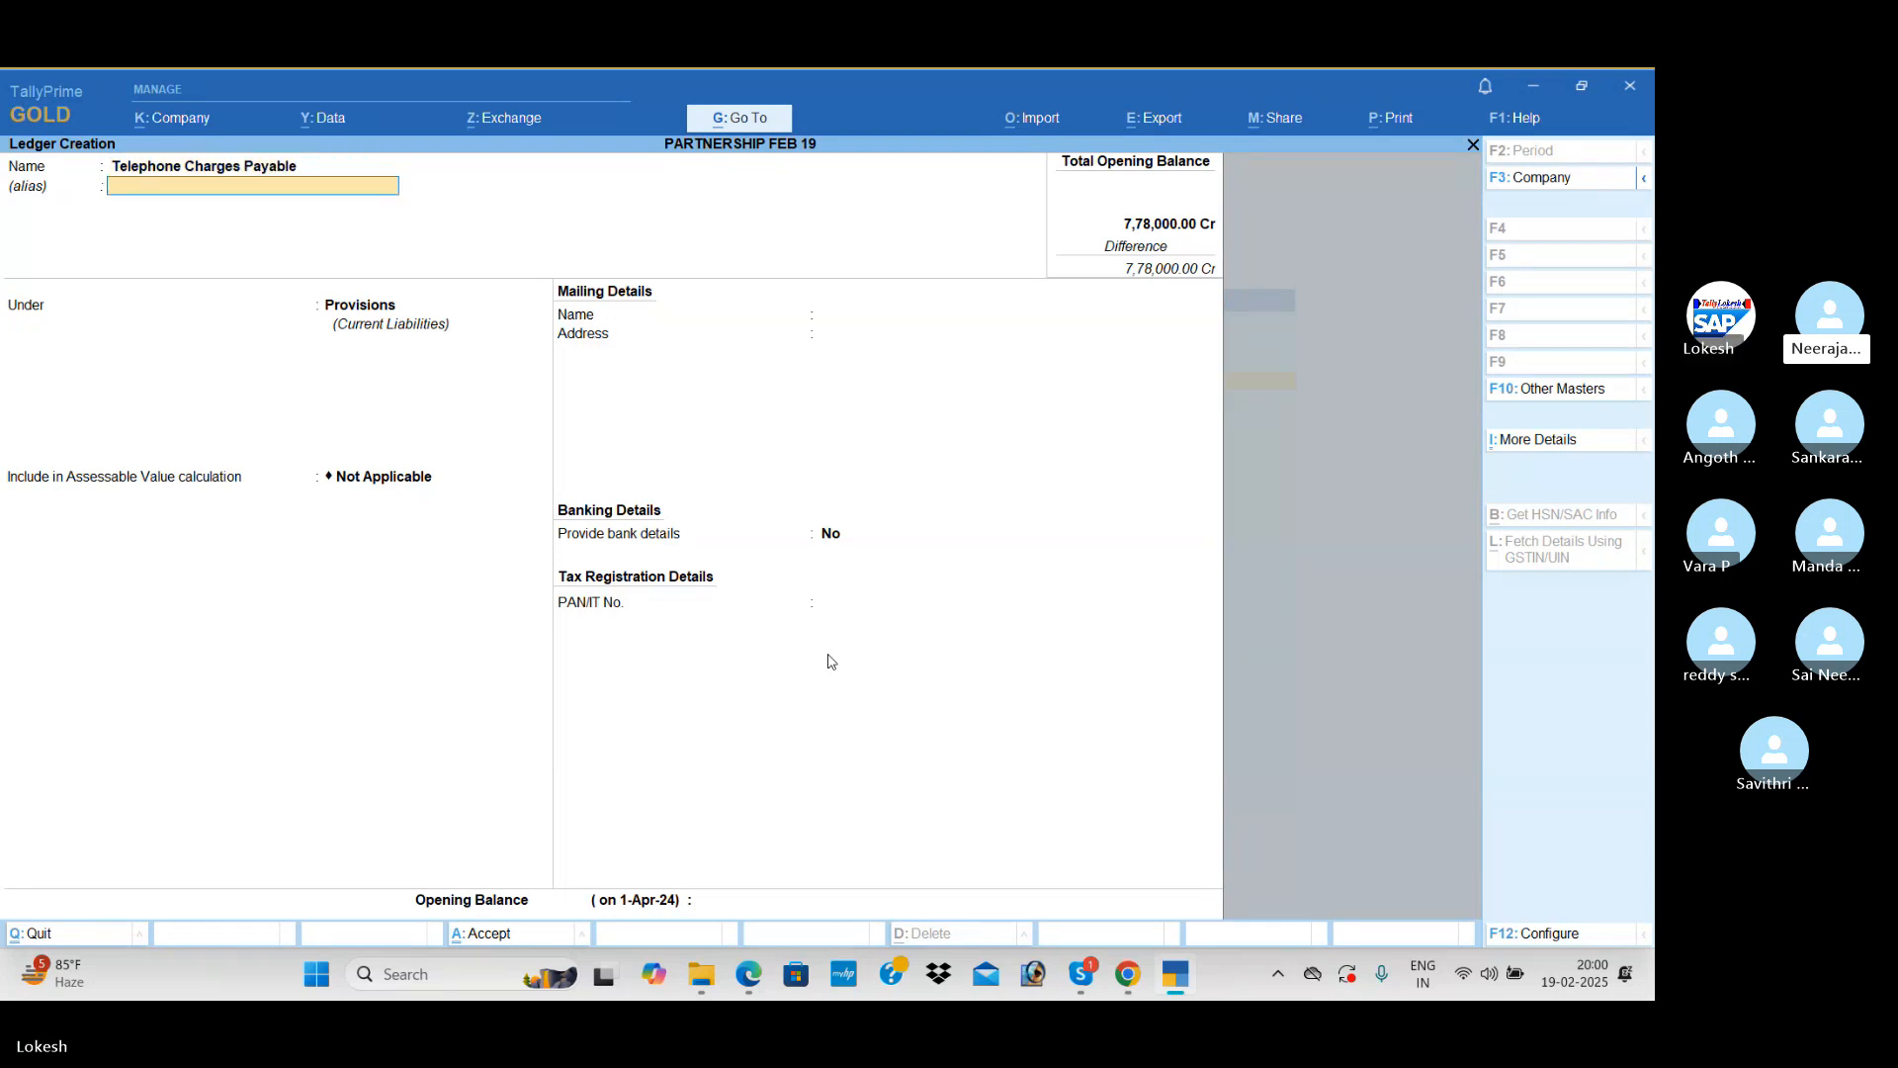
{"action": "key", "text": "Return"}
{"action": "key", "text": "Return"}
{"action": "key", "text": "Return"}
Step: Return to the Telephone Charges Payable opening balance, set it to 3,000 Cr and save the ledger
{"action": "key", "text": "Return"}
{"action": "key", "text": "Return"}
{"action": "key", "text": "Return"}
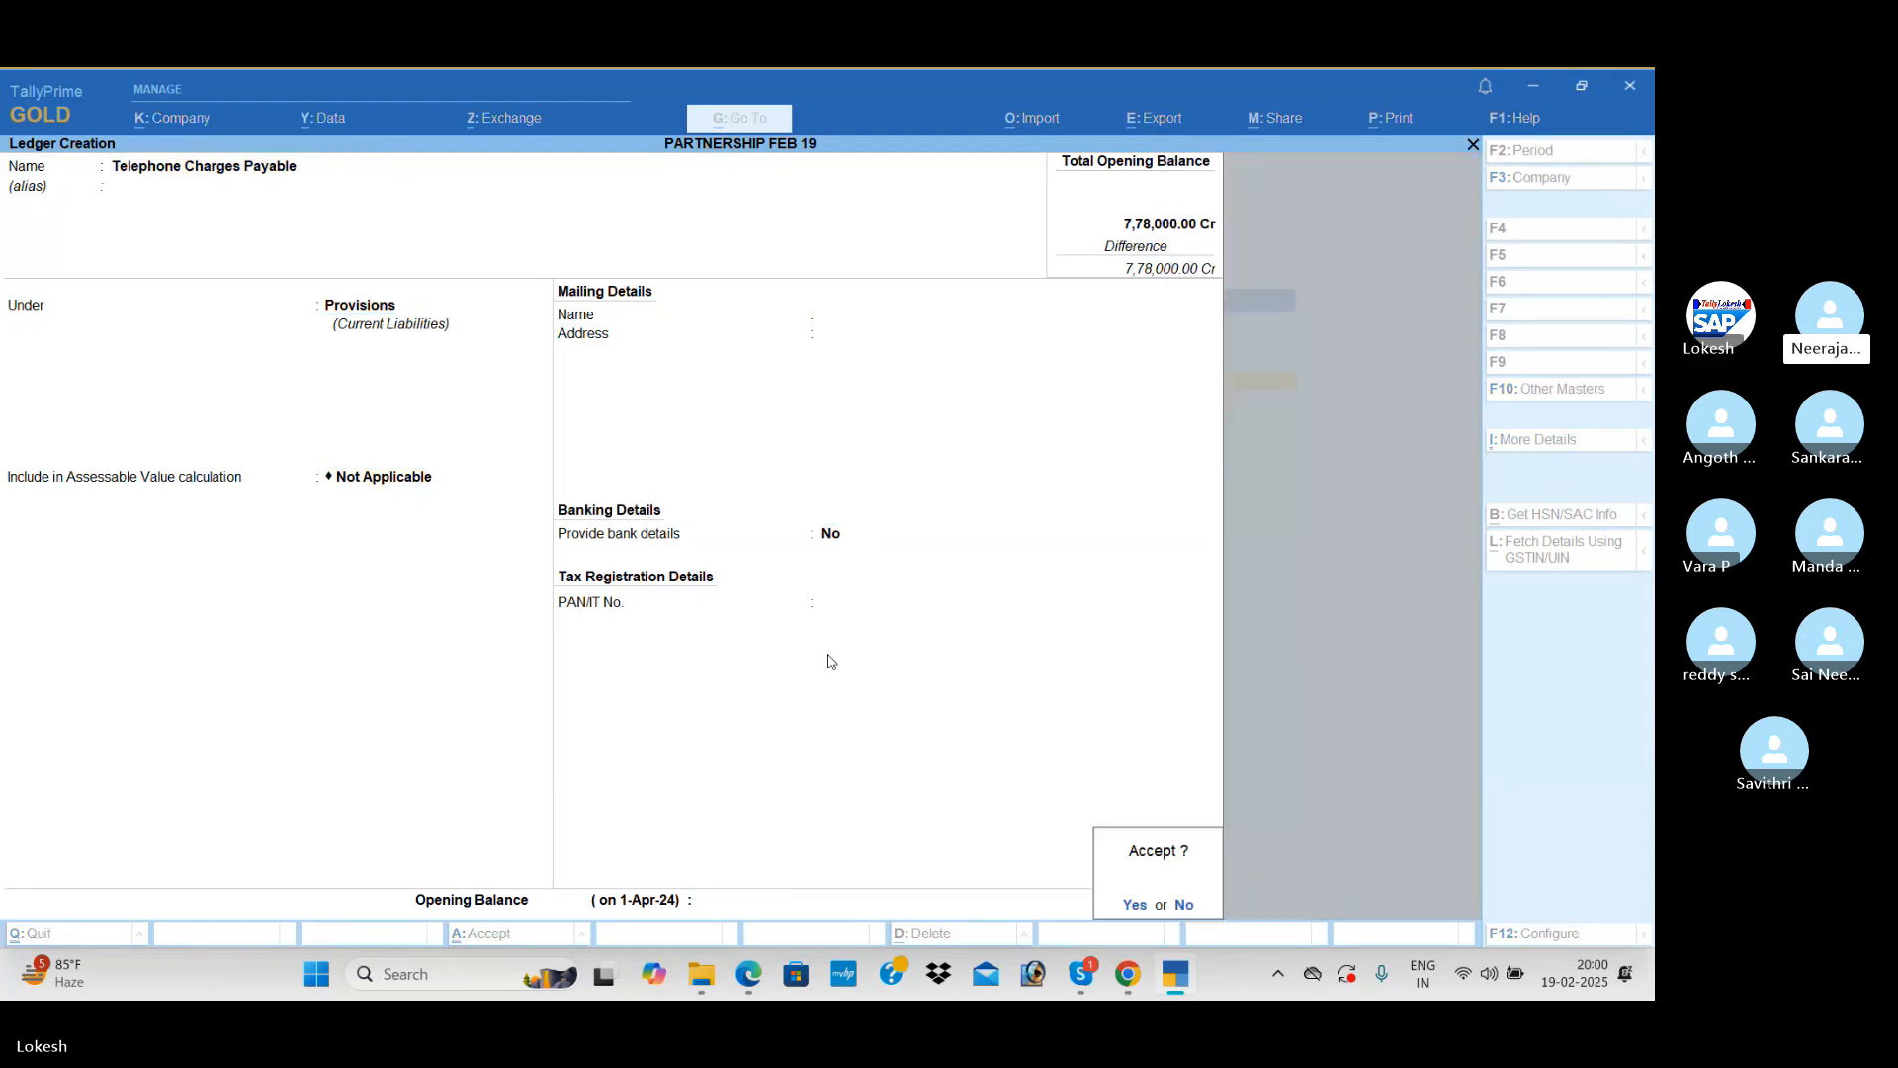
{"action": "key", "text": "Escape"}
{"action": "type", "text": "3000"}
{"action": "key", "text": "Return"}
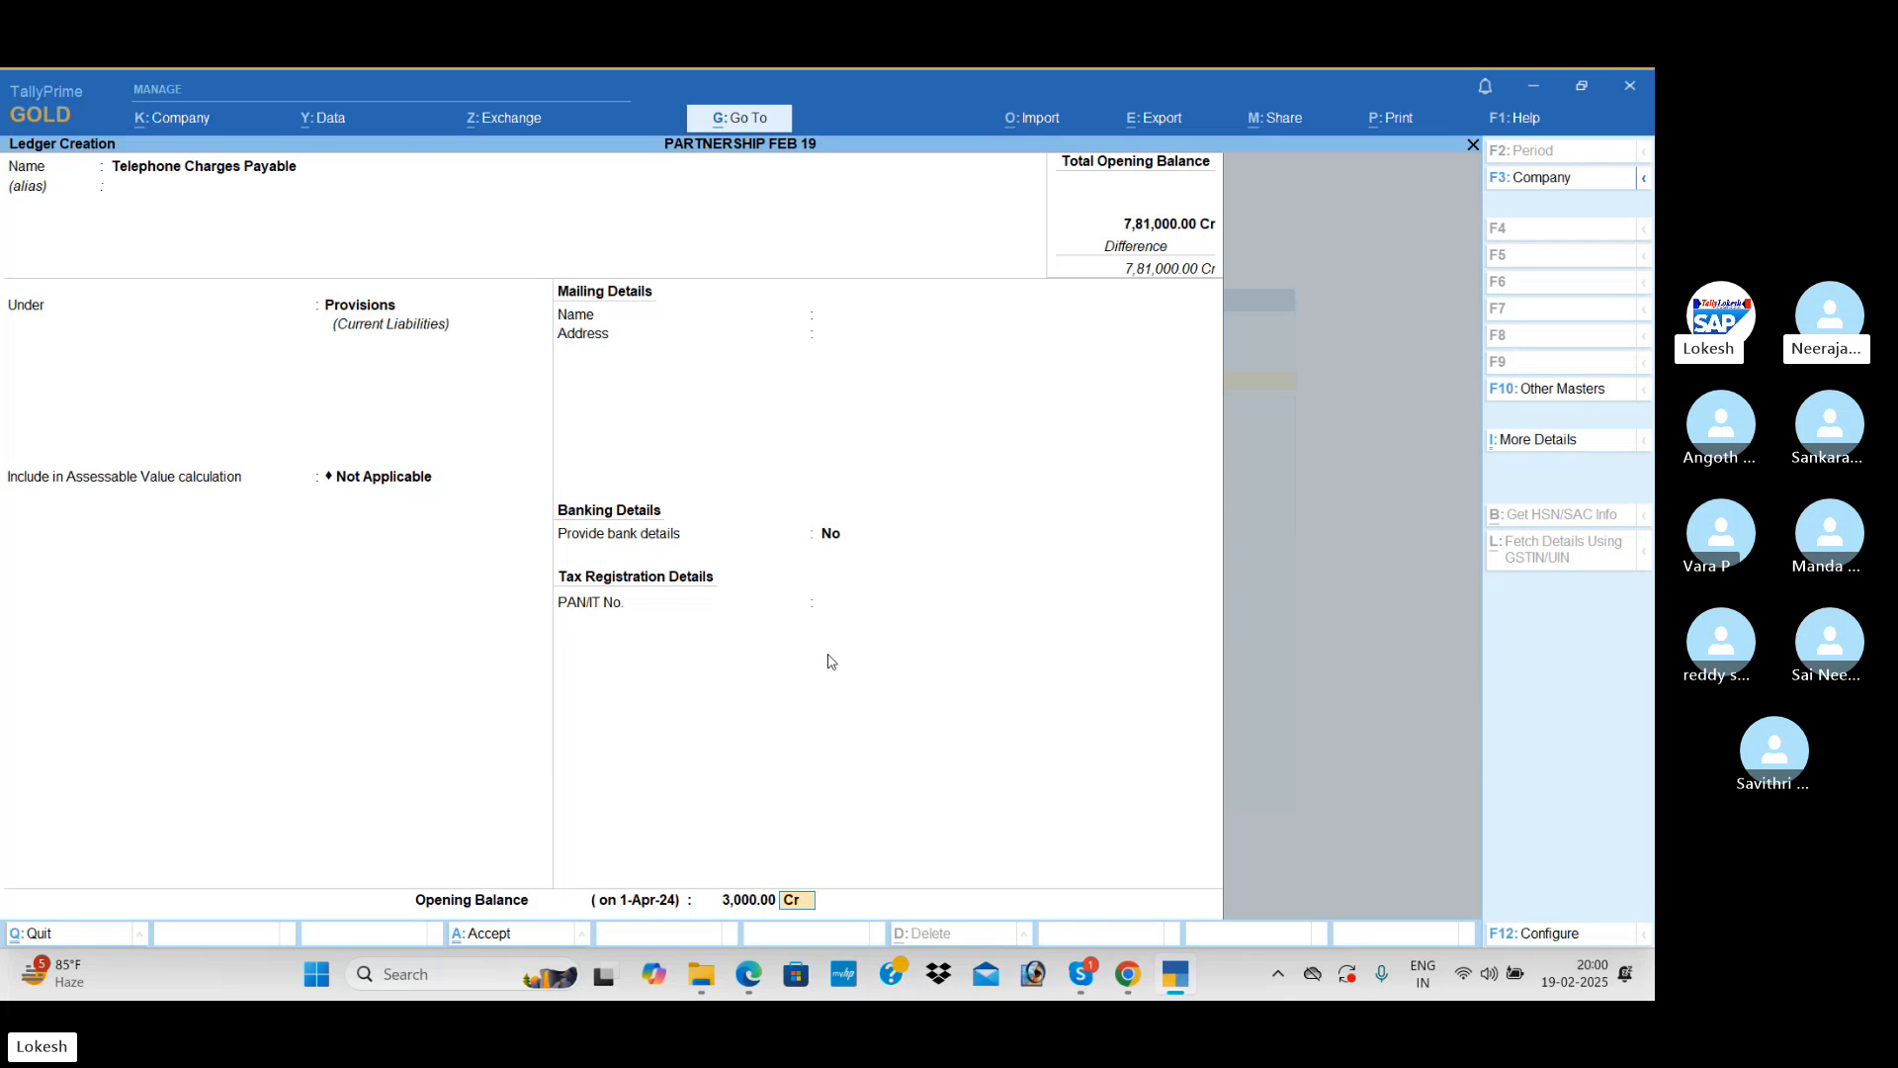
{"action": "key", "text": "Return"}
{"action": "key", "text": "Return"}
Step: Name the next ledger Income Tax Payable, leaving its alias blank
{"action": "type", "text": "Inc"}
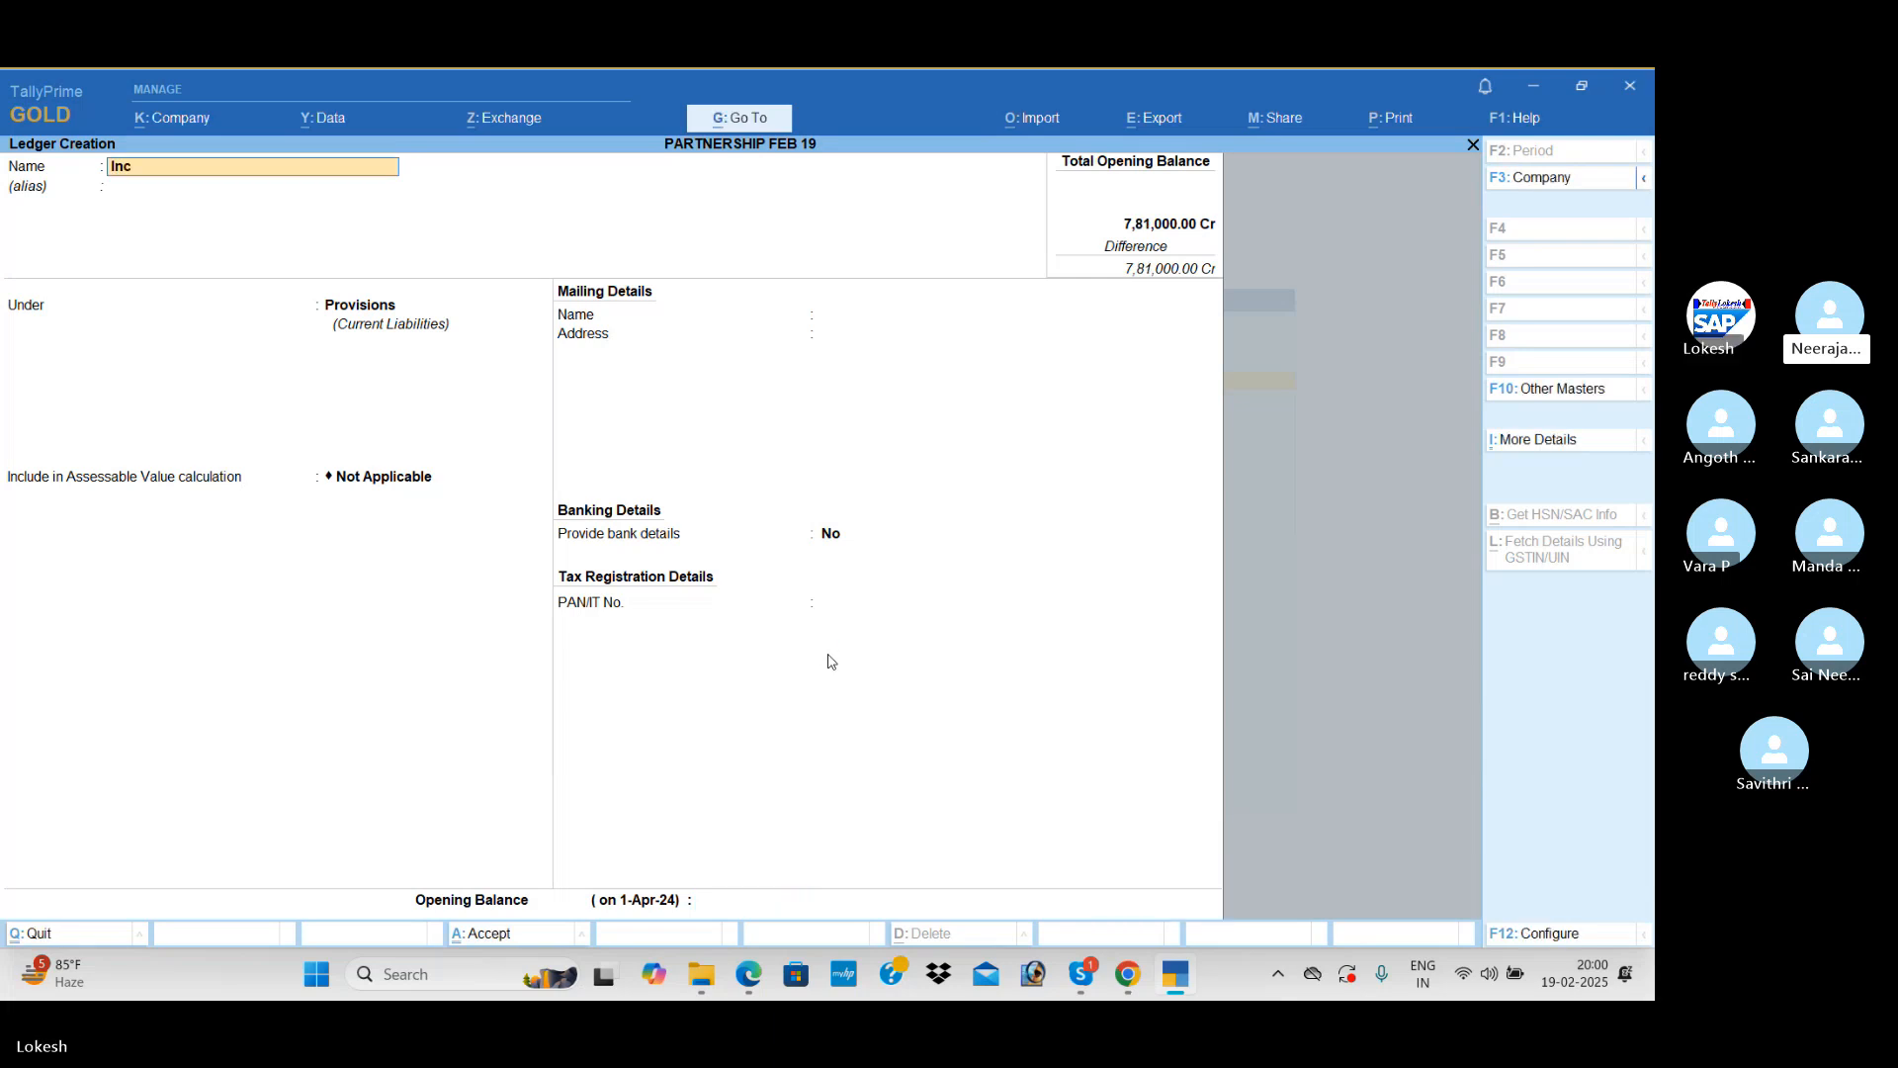
{"action": "type", "text": "ome Tax P"}
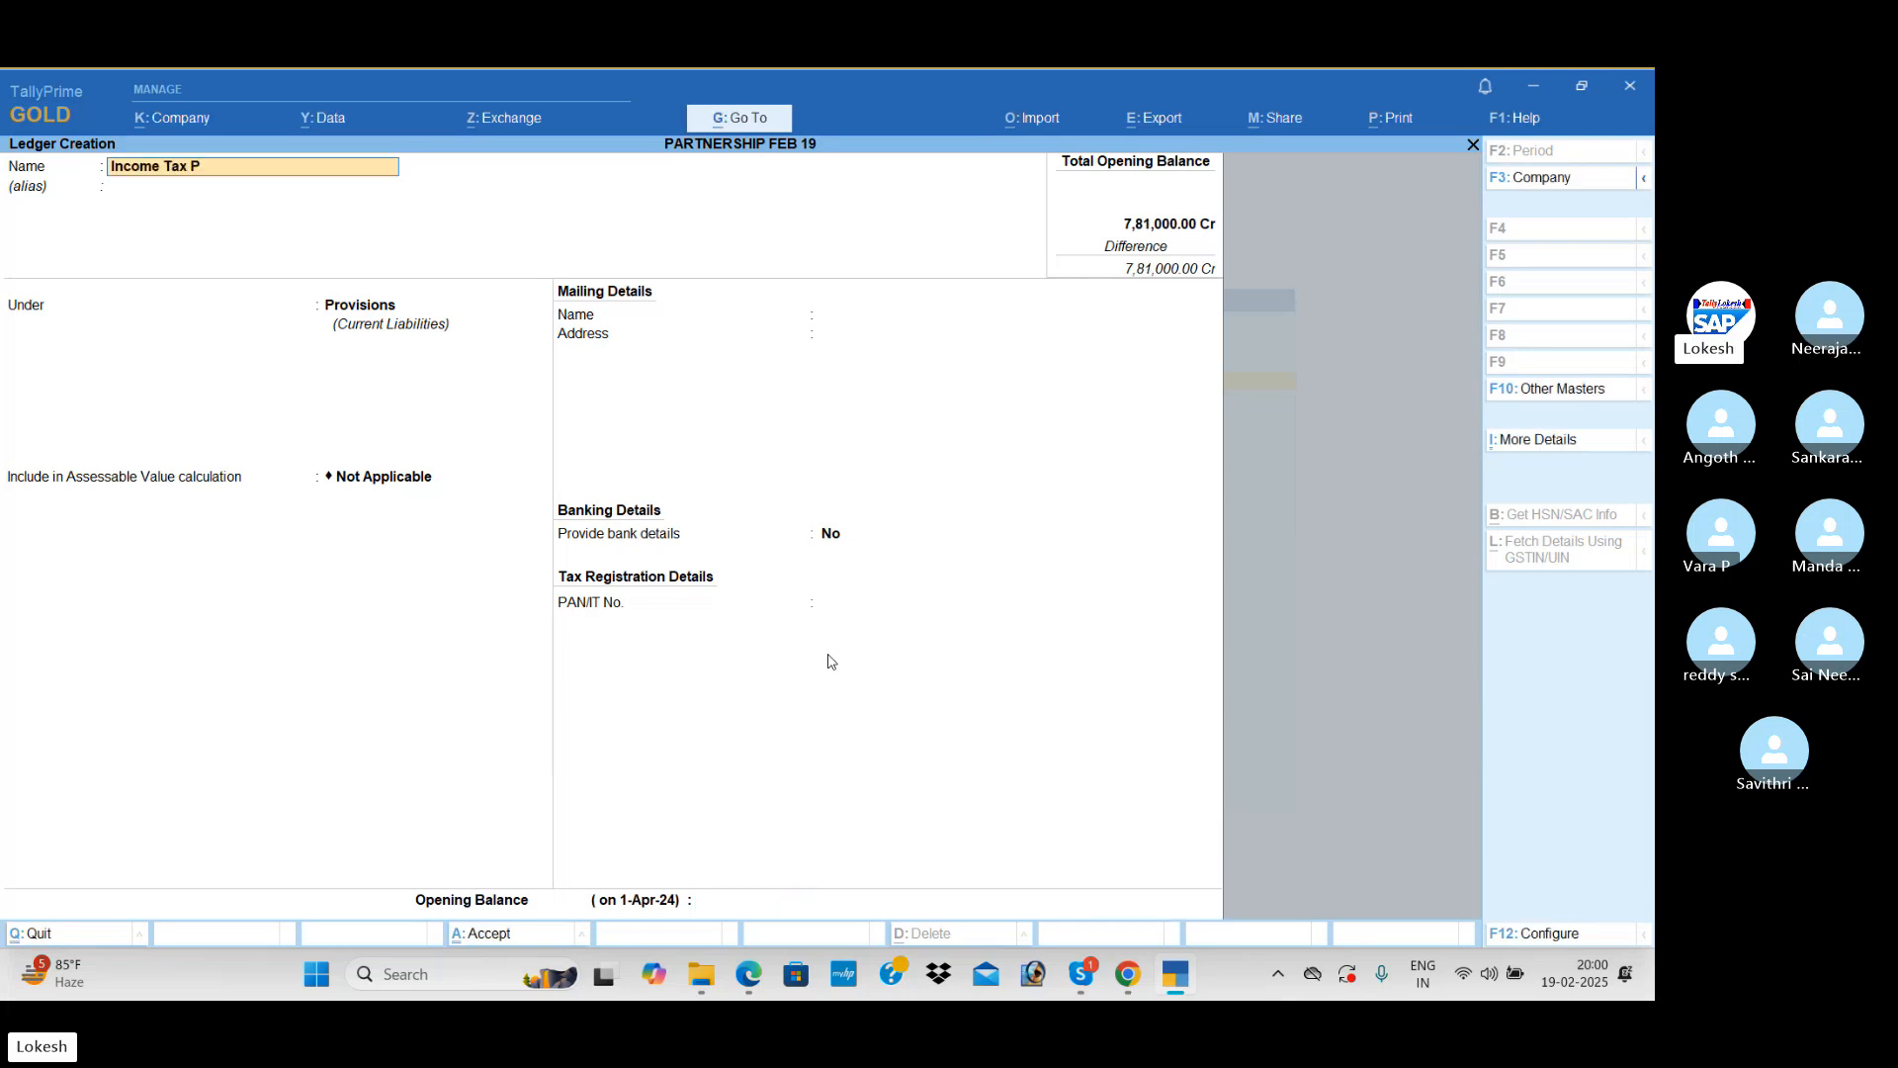
{"action": "type", "text": "ayable"}
{"action": "key", "text": "Return"}
Step: Keep Income Tax Payable under Provisions, set its opening balance to 15,000 and save the ledger
{"action": "key", "text": "Return"}
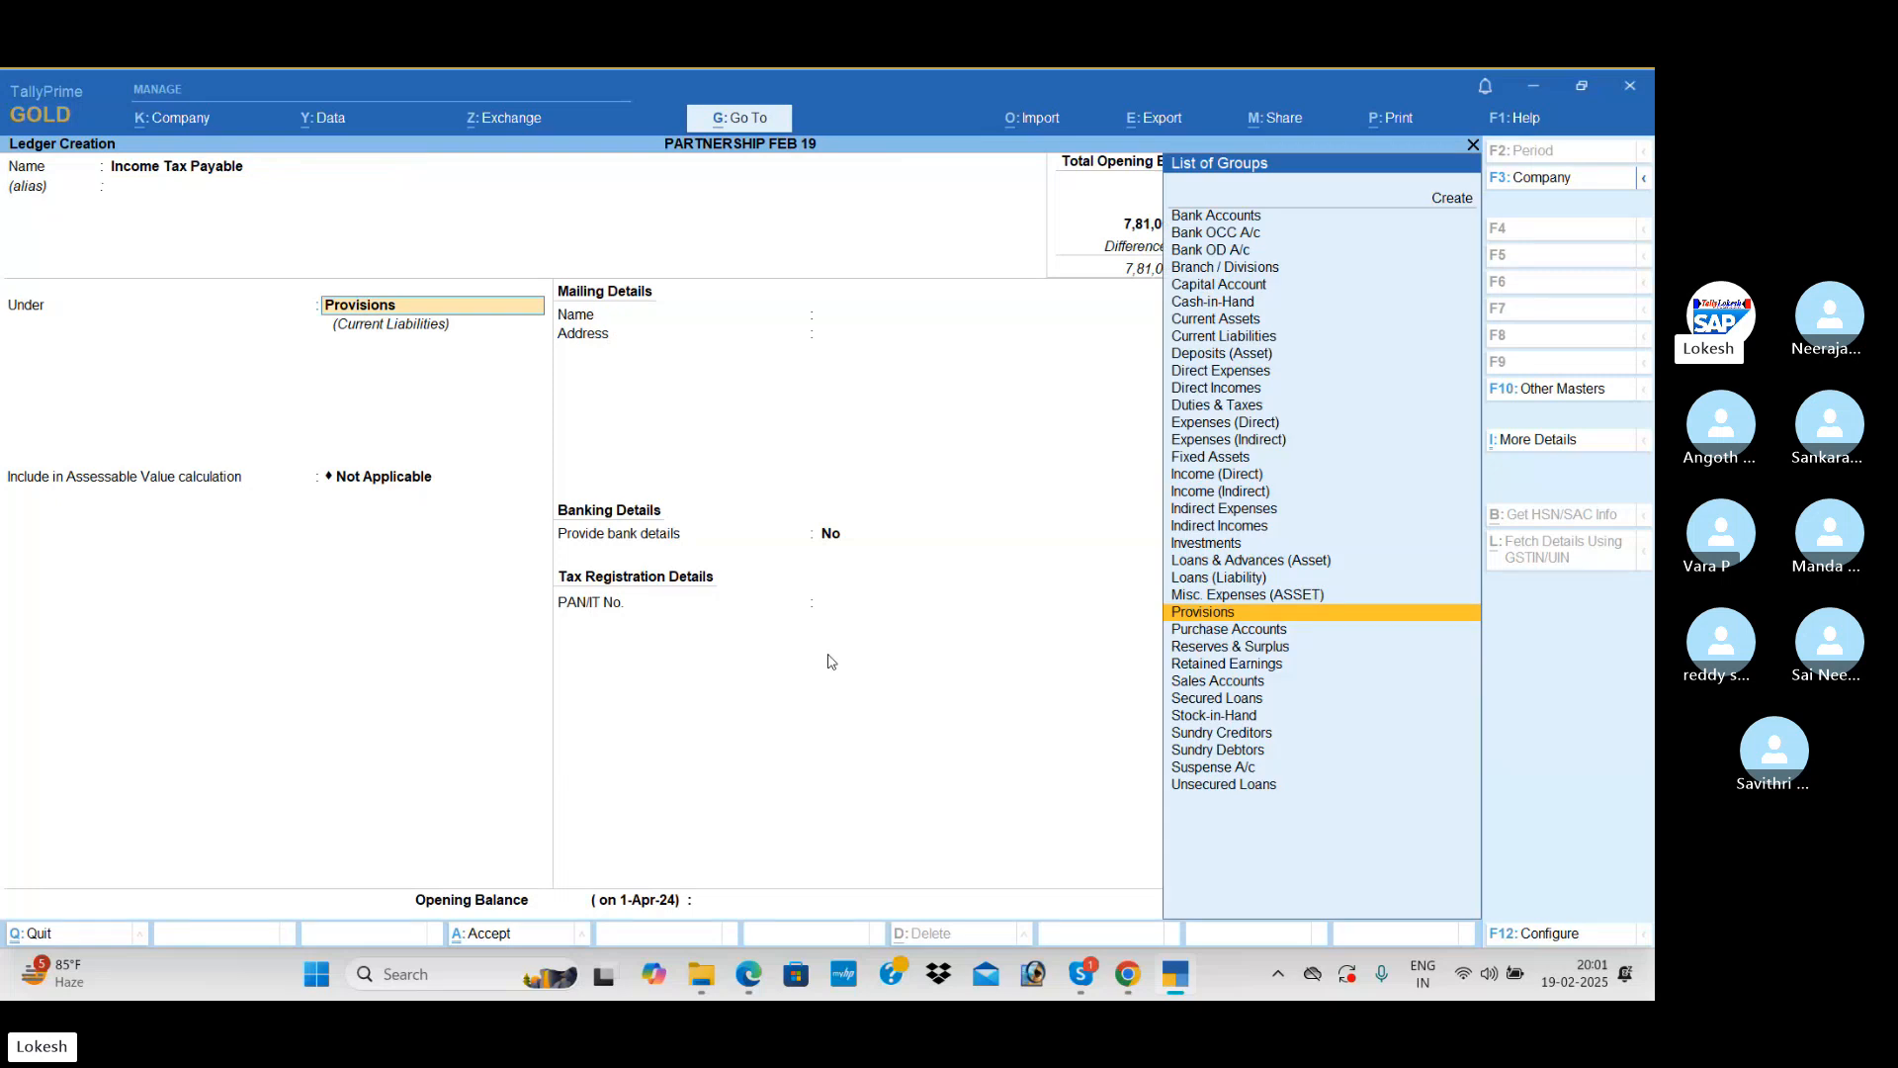
{"action": "key", "text": "Return"}
{"action": "key", "text": "Return"}
{"action": "type", "text": "15000"}
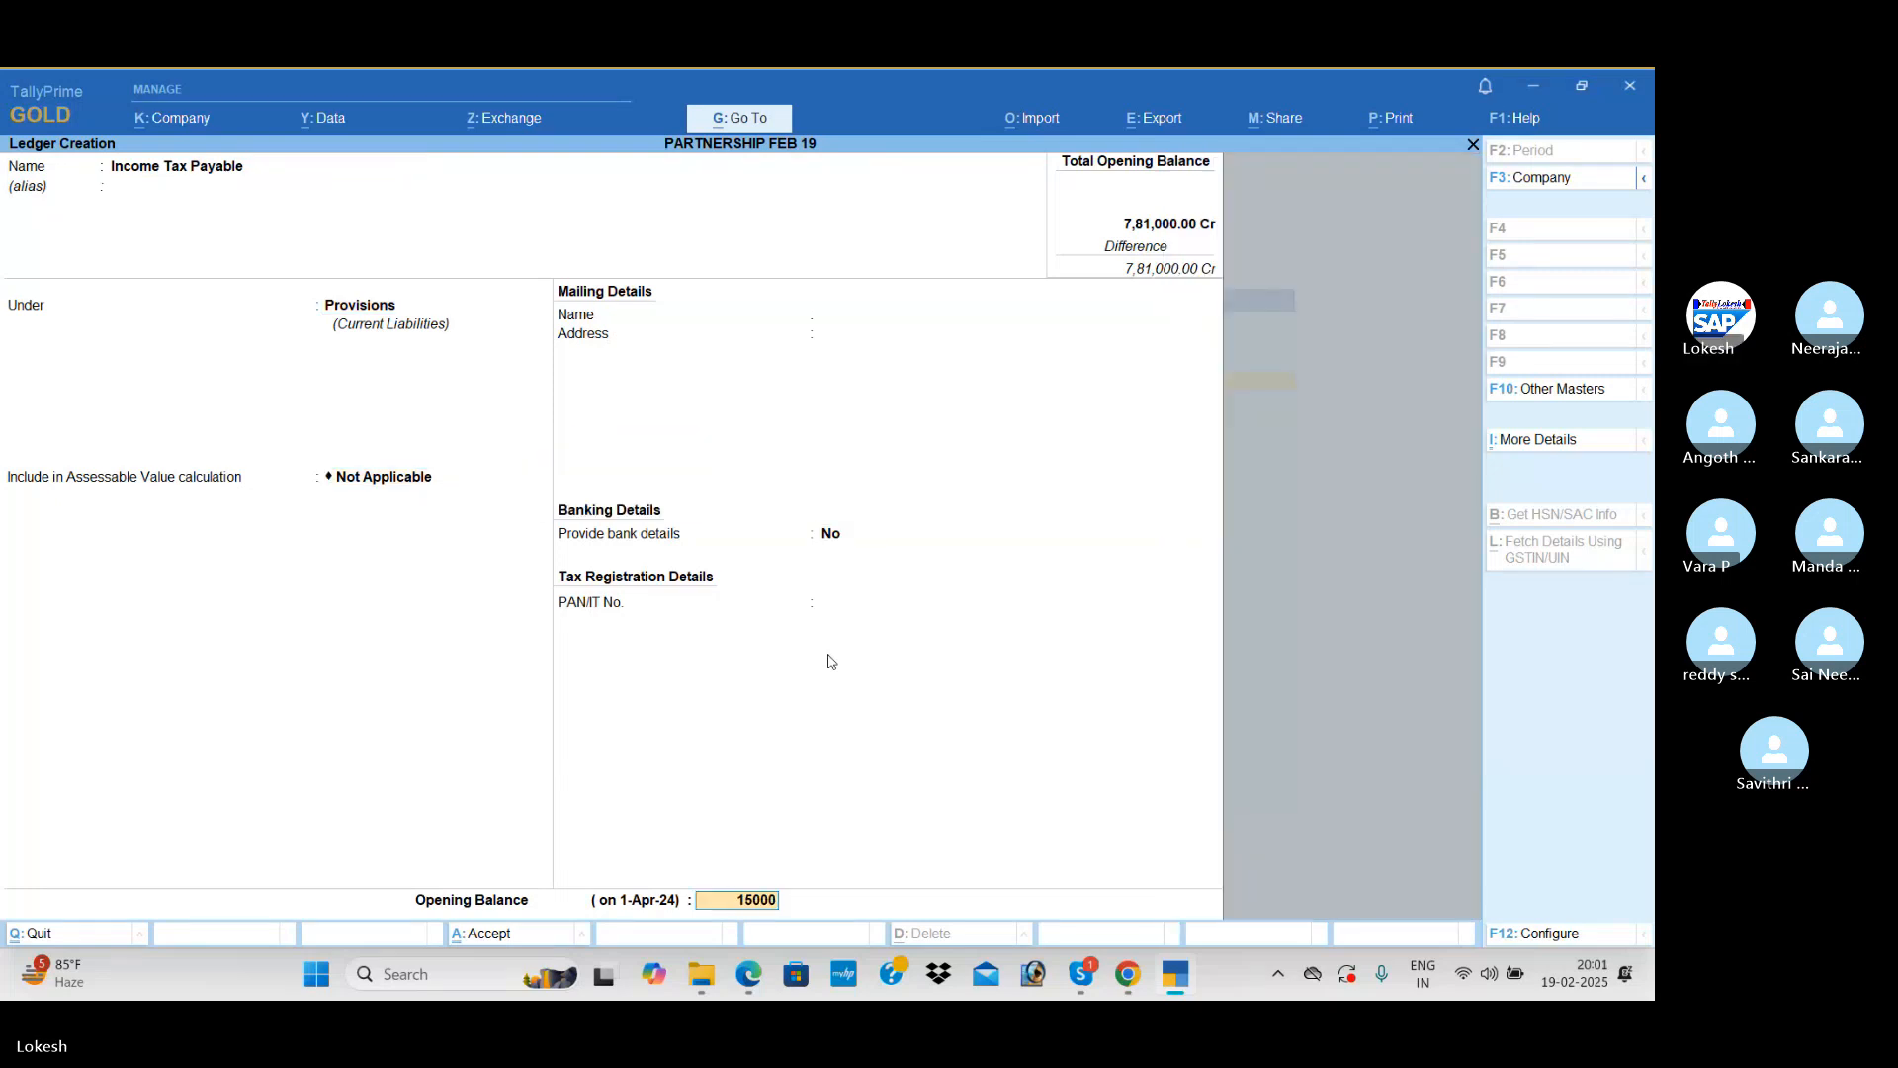
{"action": "key", "text": "Return"}
{"action": "key", "text": "Return"}
{"action": "key", "text": "Return"}
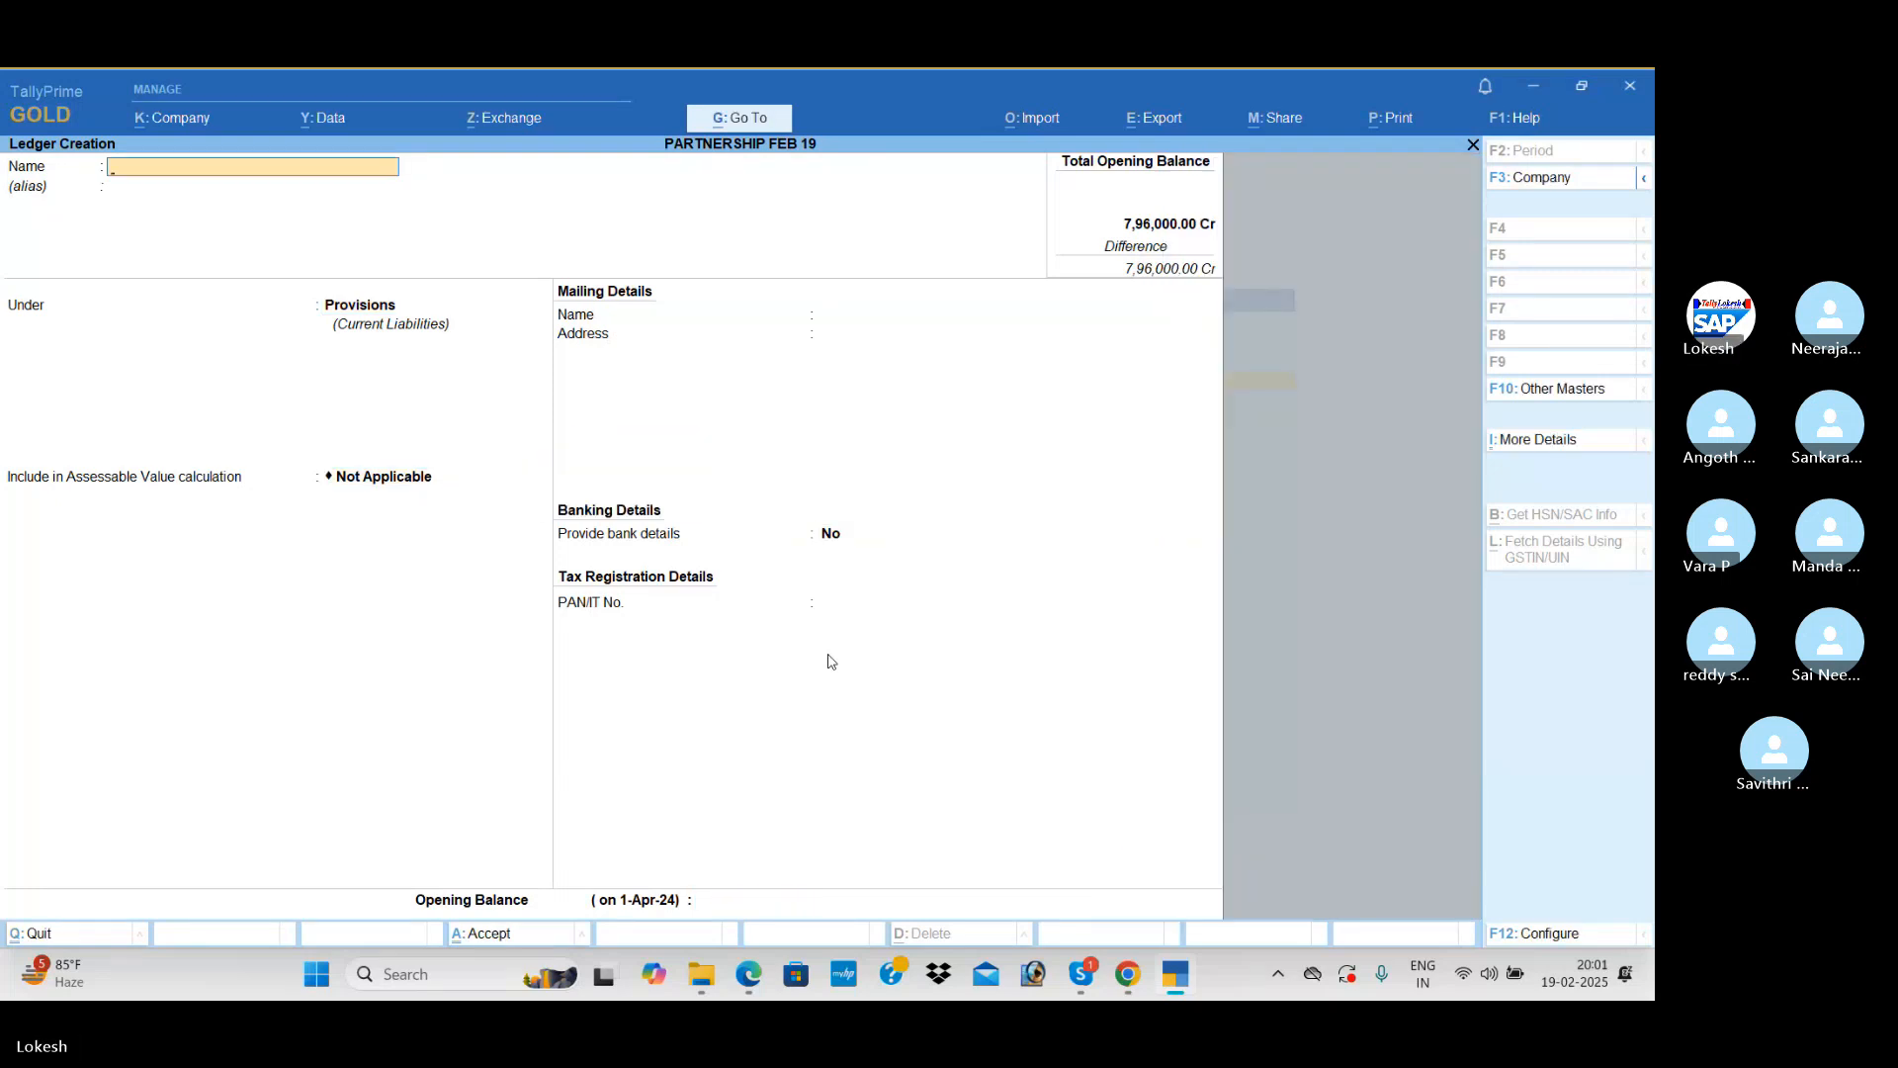
Step: Name the next ledger Motor Vehicle, leave its alias blank and place it under Fixed Assets
{"action": "type", "text": "Motor Vehicle"}
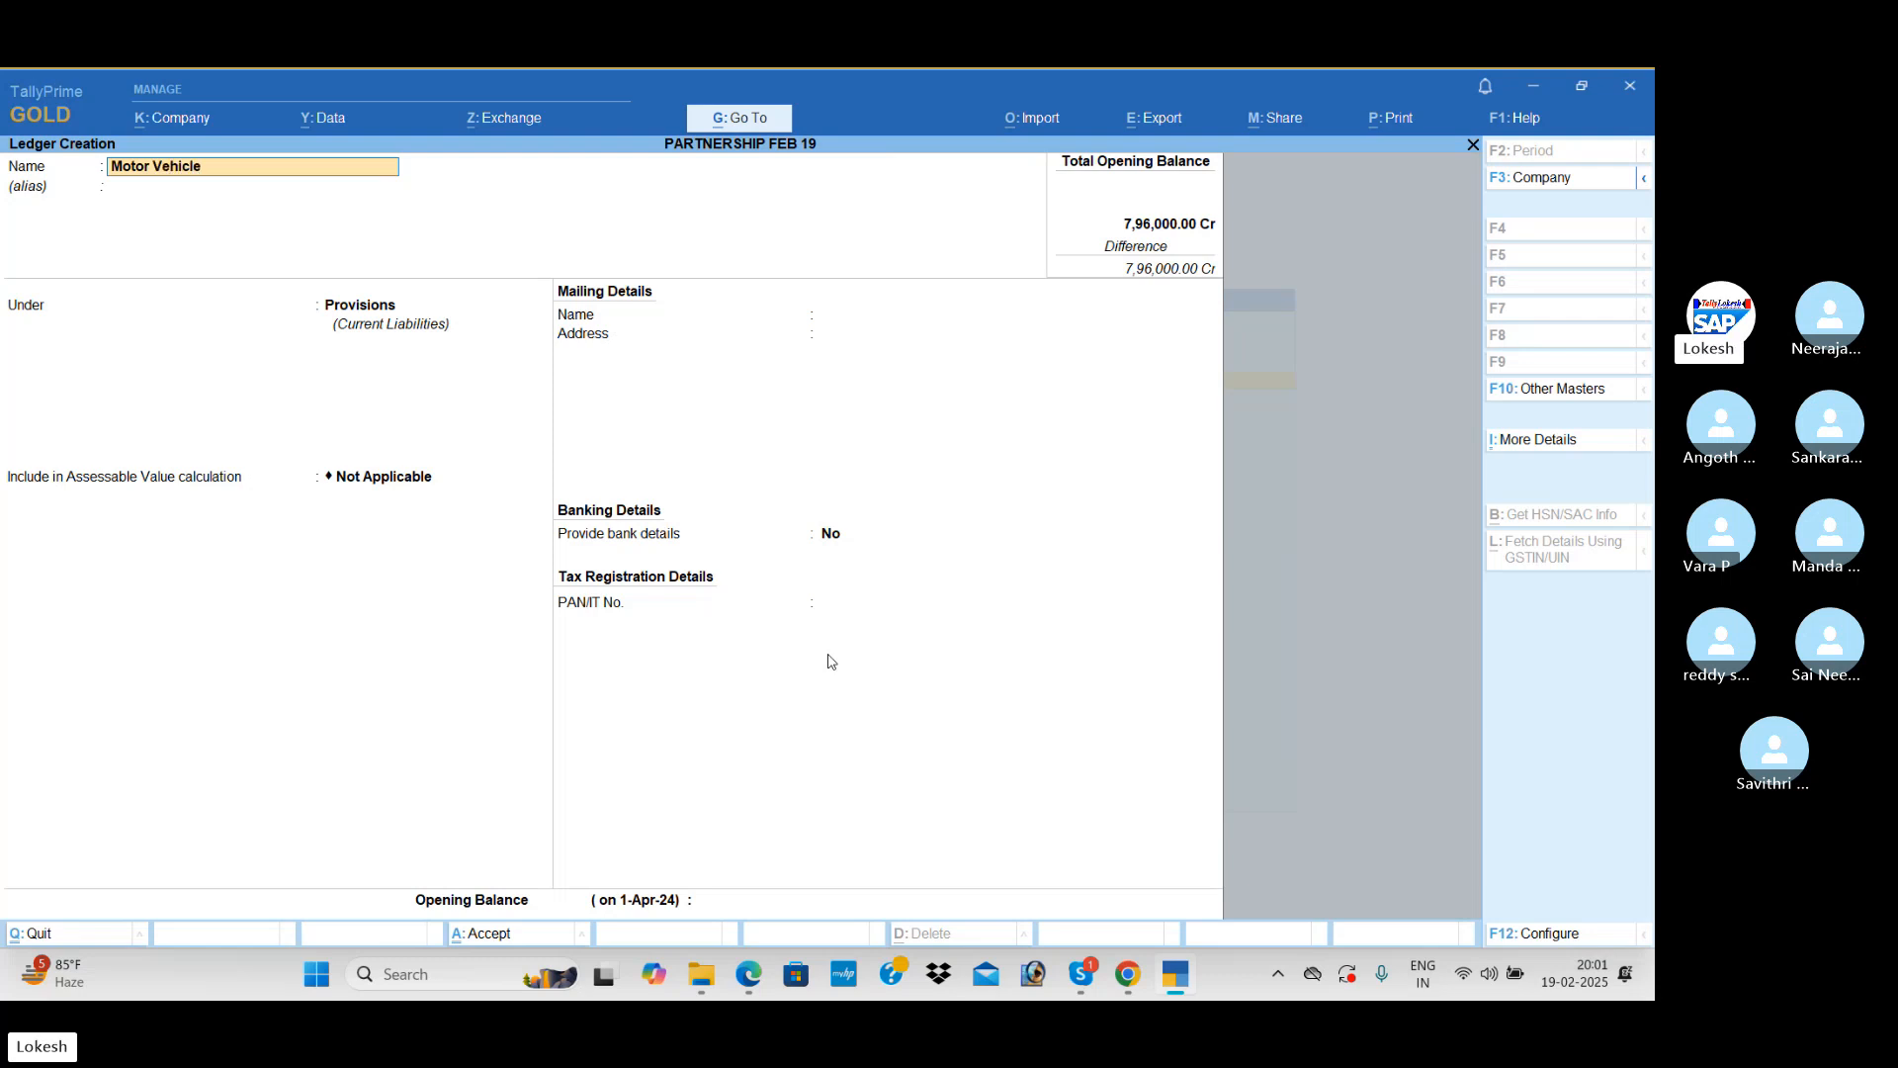
{"action": "key", "text": "Return"}
{"action": "key", "text": "Return"}
{"action": "type", "text": "fi"}
{"action": "key", "text": "Return"}
{"action": "key", "text": "Return"}
{"action": "key", "text": "Return"}
{"action": "key", "text": "Return"}
{"action": "key", "text": "Return"}
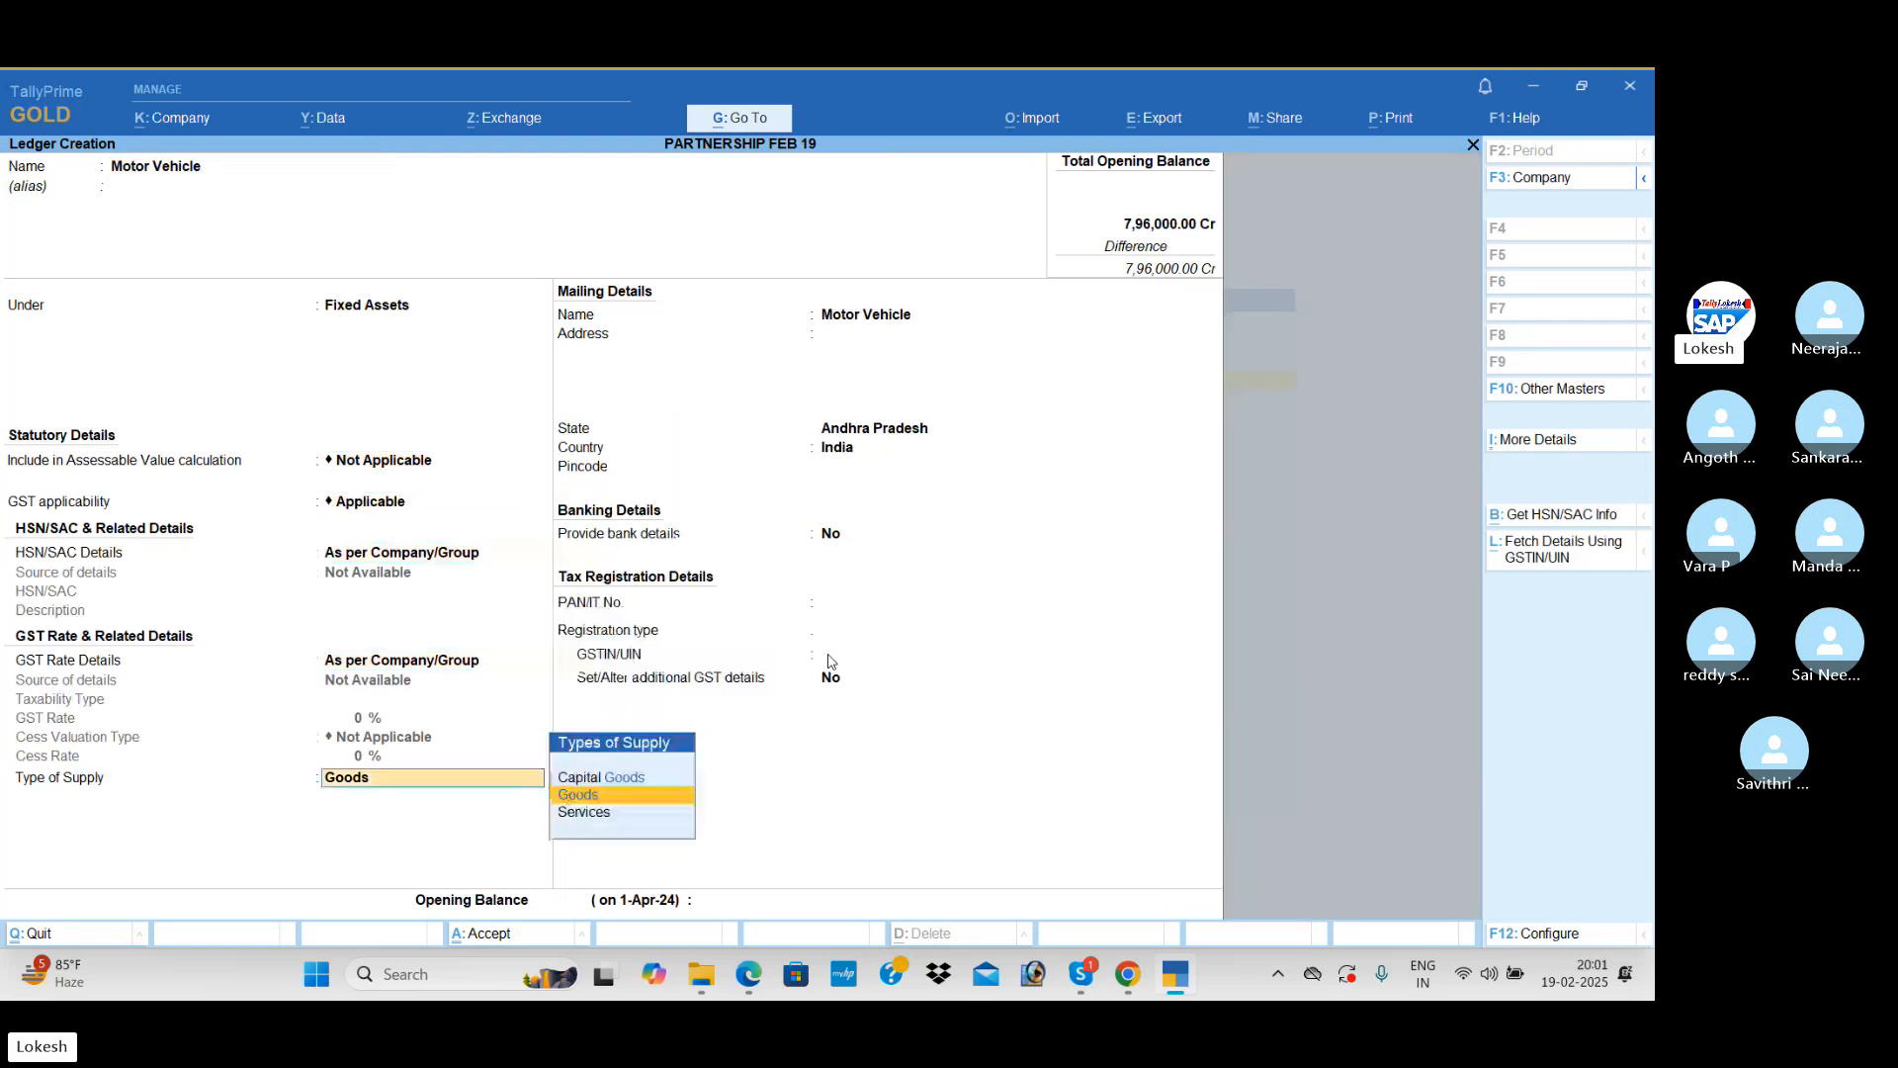
Step: Keep Motor Vehicle's GST applicability, HSN/SAC and rate details at their defaults and set its type of supply to Services
{"action": "key", "text": "Down"}
{"action": "key", "text": "Return"}
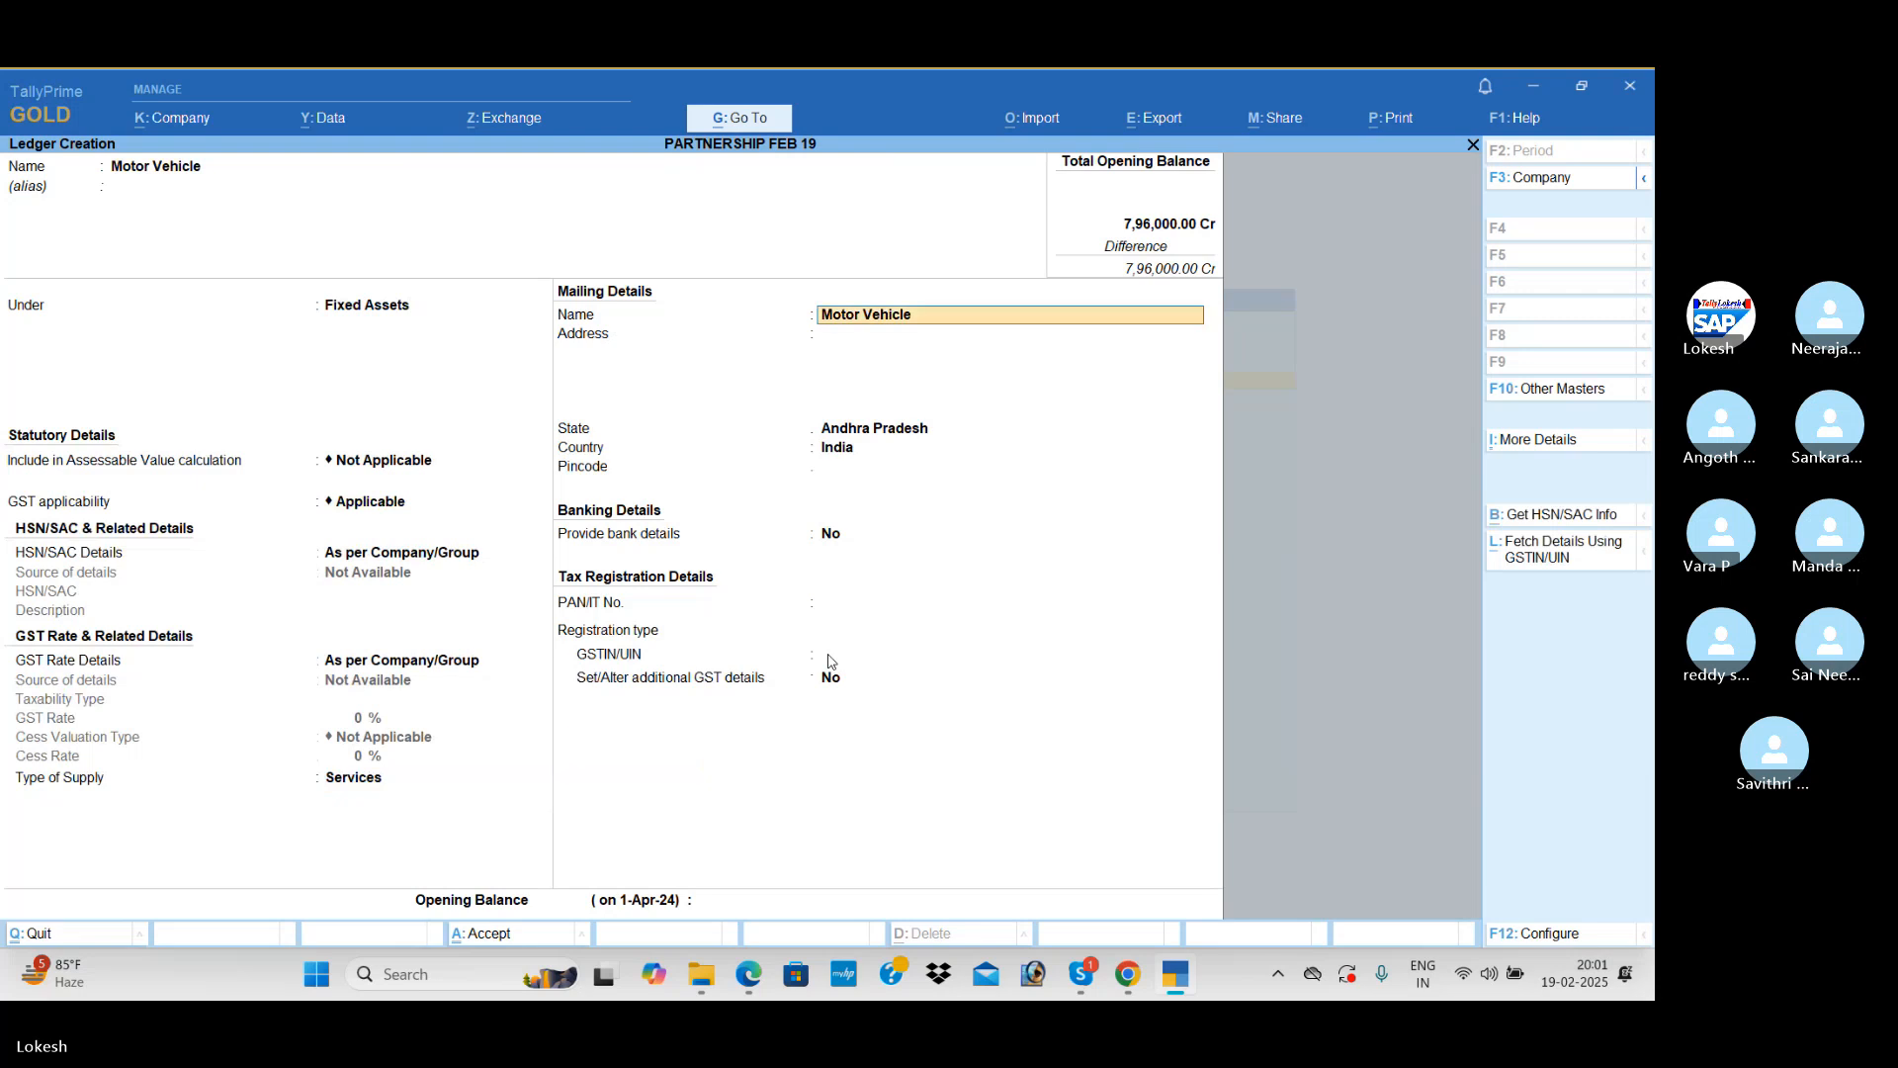
Step: Leave Motor Vehicle's mailing, banking and tax details at their defaults, set its opening balance to 1,00,000 Dr and save the ledger
{"action": "key", "text": "Return"}
{"action": "key", "text": "Return"}
{"action": "key", "text": "Return"}
{"action": "key", "text": "Return"}
{"action": "key", "text": "Return"}
{"action": "key", "text": "Return"}
{"action": "key", "text": "Return"}
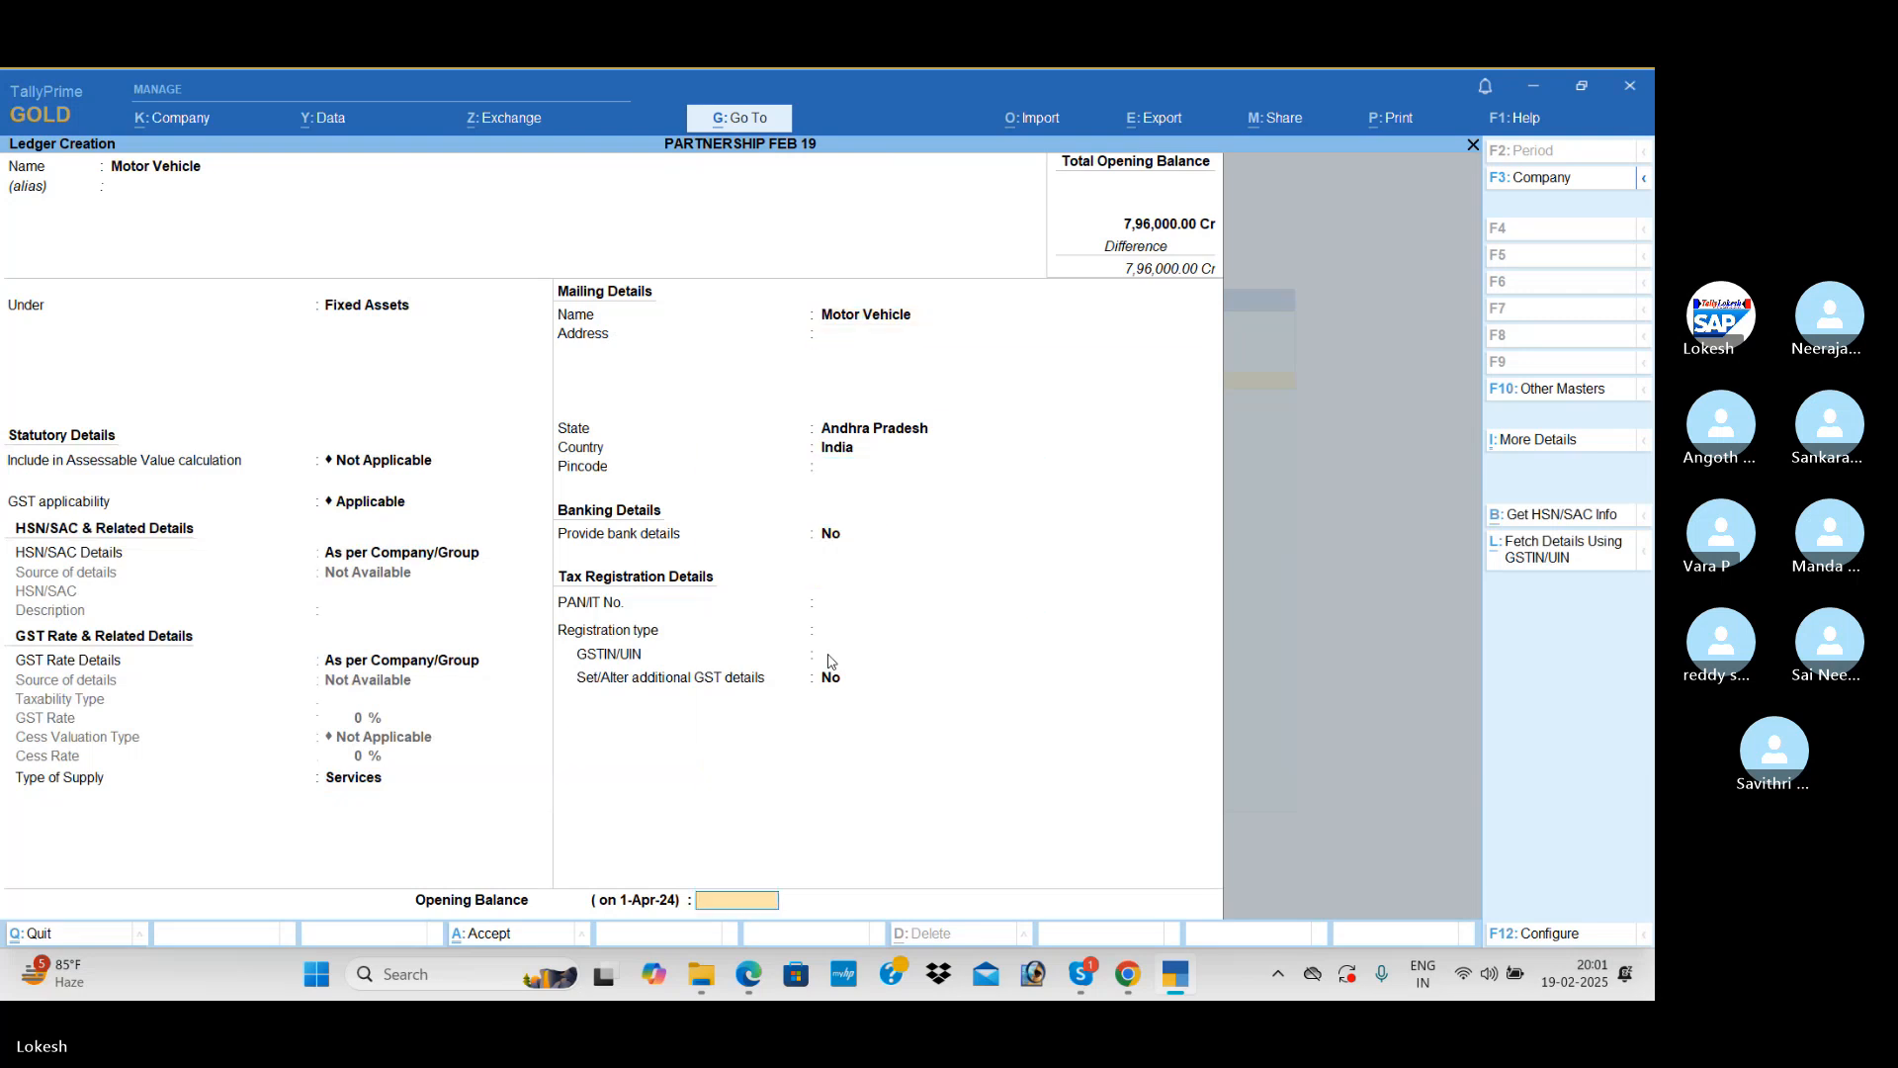
{"action": "type", "text": "1000"}
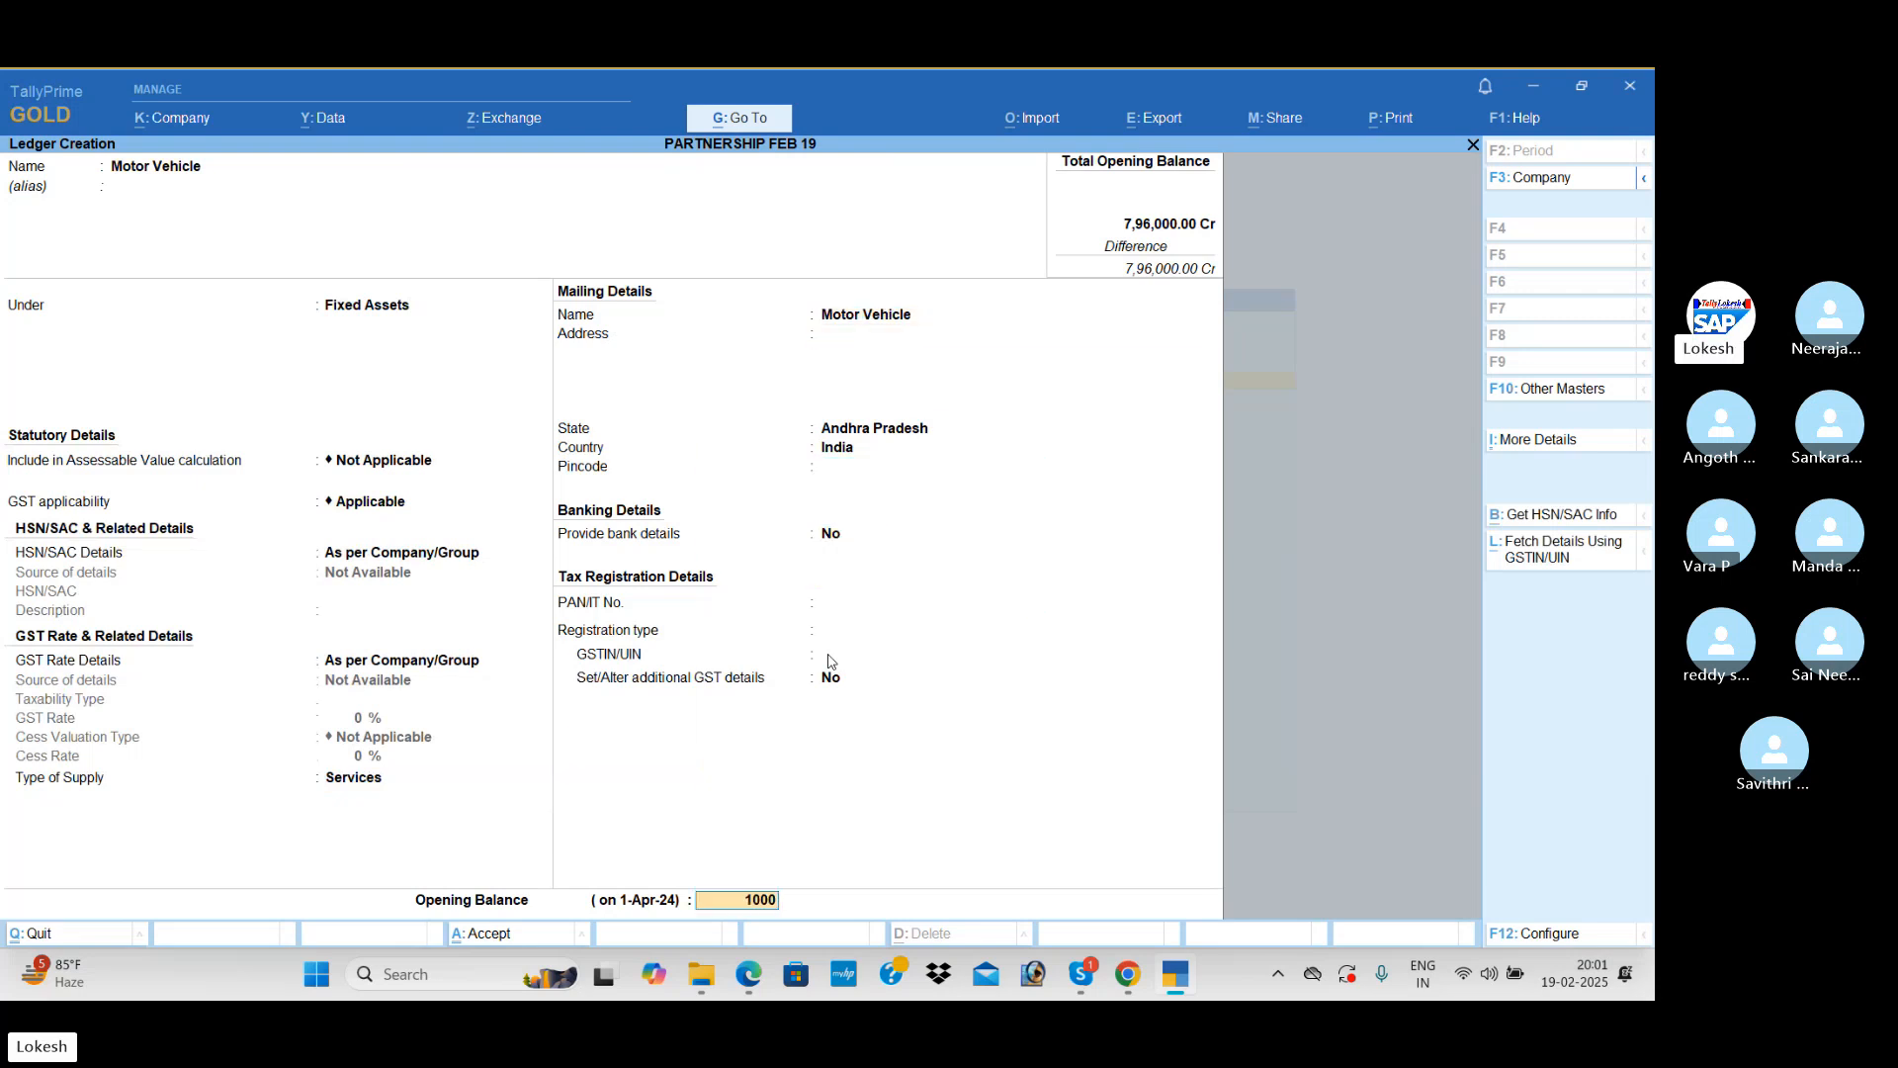
{"action": "type", "text": "00"}
{"action": "key", "text": "Return"}
Step: Name the next ledger Furniture, keeping it under Fixed Assets with the statutory, mailing and tax details at their defaults
{"action": "key", "text": "Return"}
{"action": "key", "text": "Return"}
{"action": "type", "text": "F"}
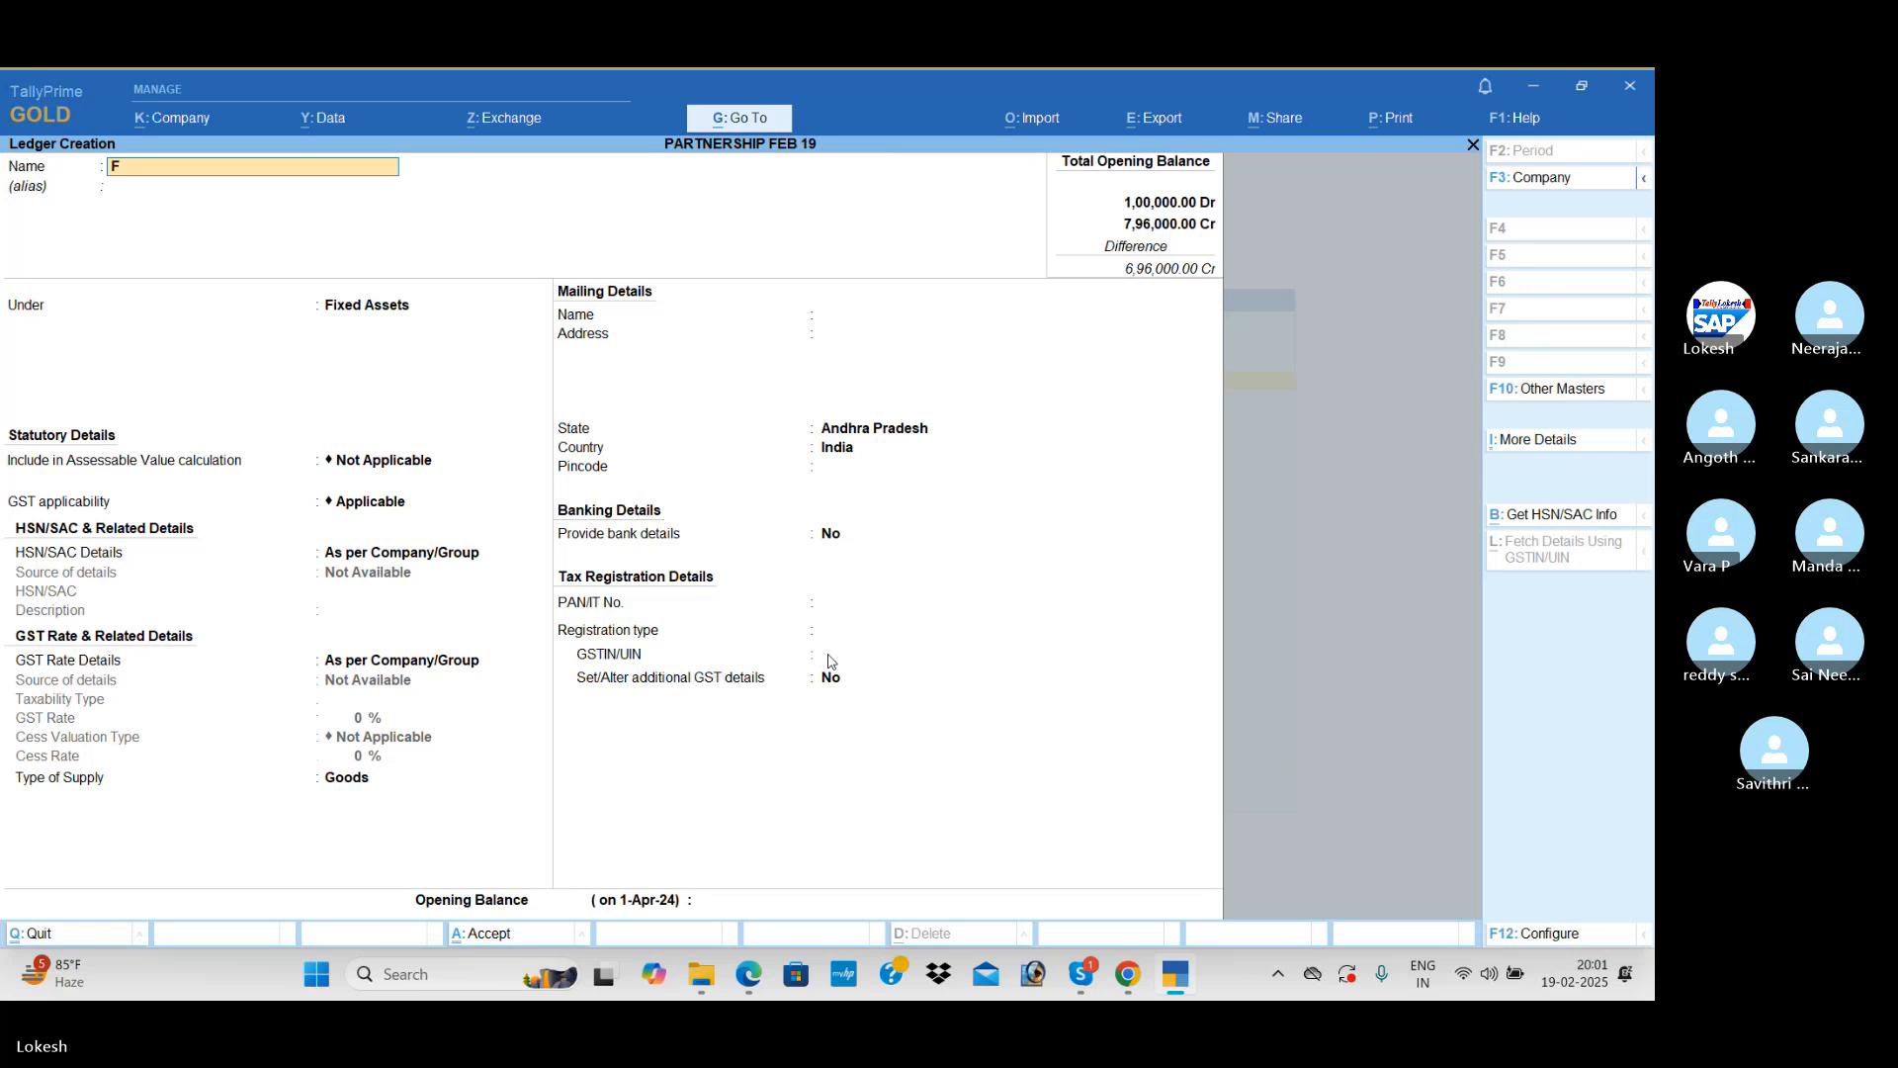
{"action": "type", "text": "urniture"}
{"action": "key", "text": "Return"}
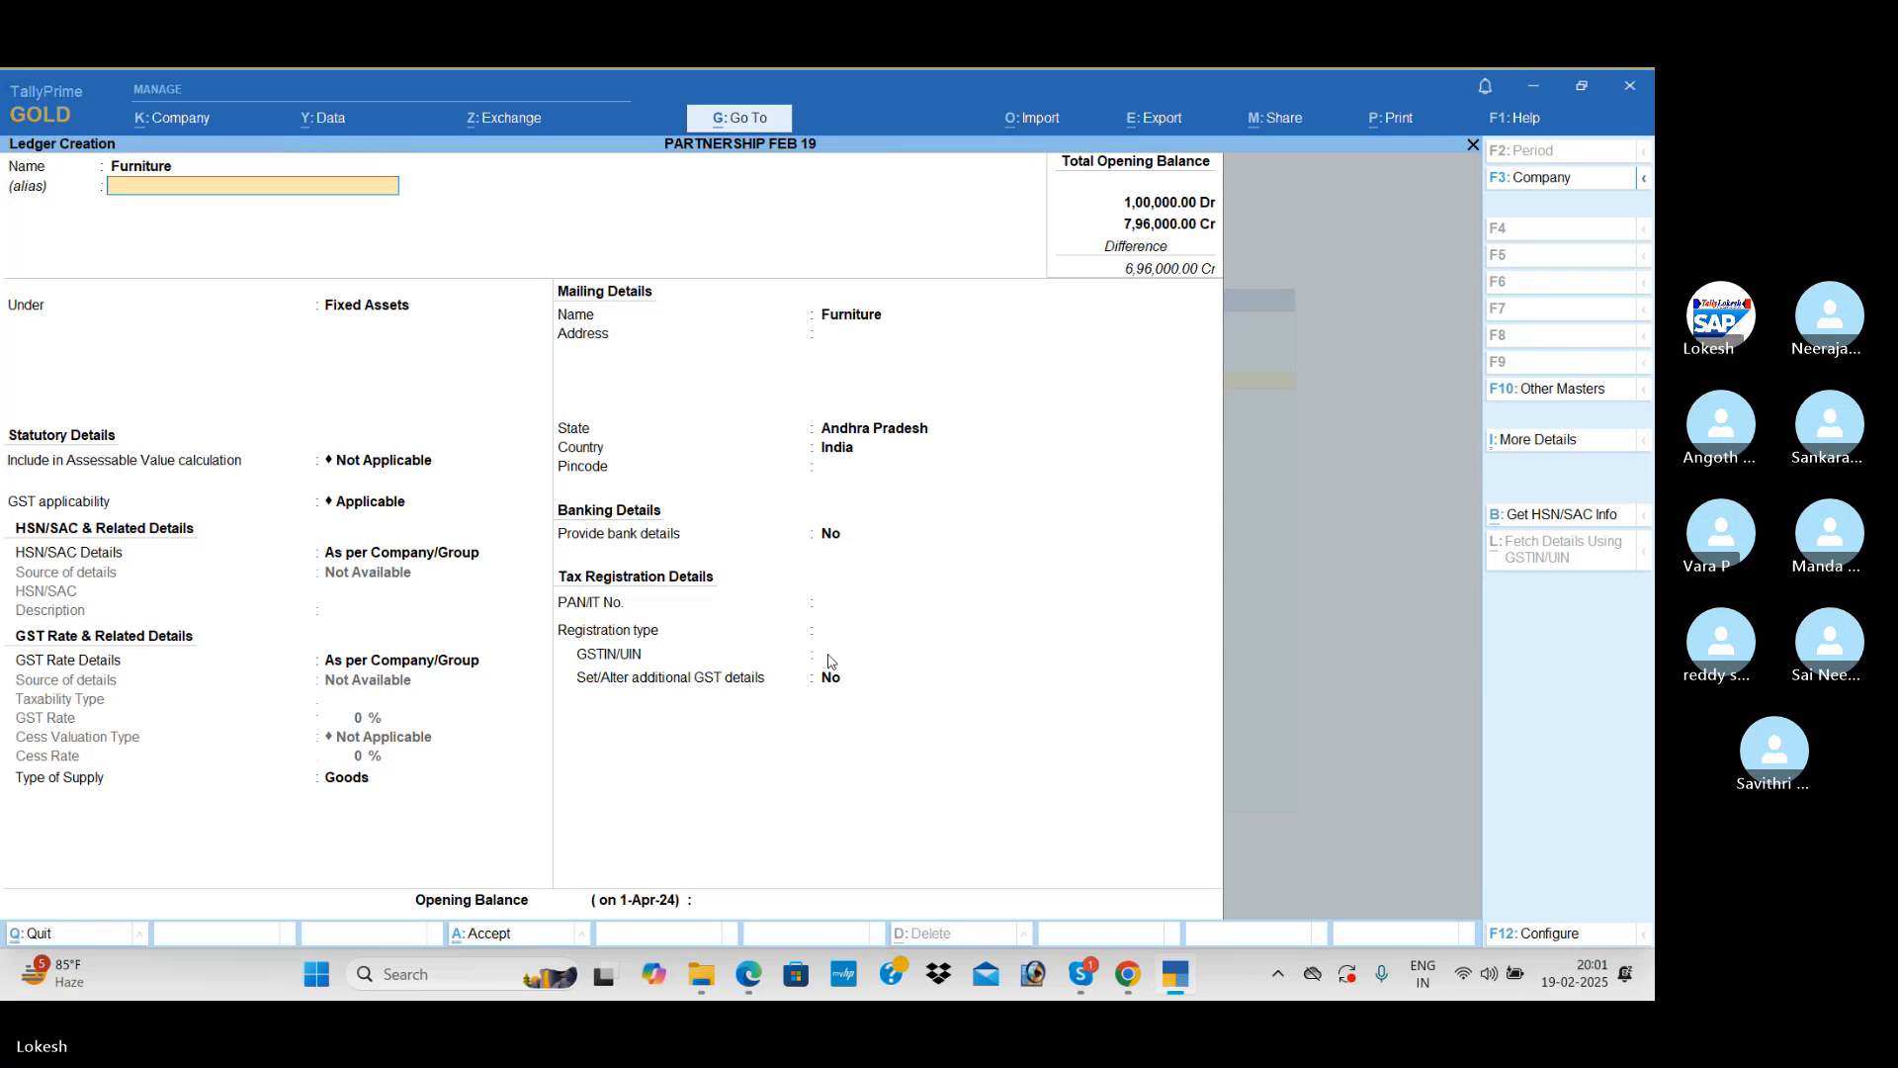
{"action": "key", "text": "Return"}
{"action": "key", "text": "Return"}
{"action": "key", "text": "Return"}
{"action": "key", "text": "Return"}
{"action": "key", "text": "Return"}
{"action": "key", "text": "Return"}
{"action": "key", "text": "Return"}
{"action": "key", "text": "Return"}
{"action": "key", "text": "Return"}
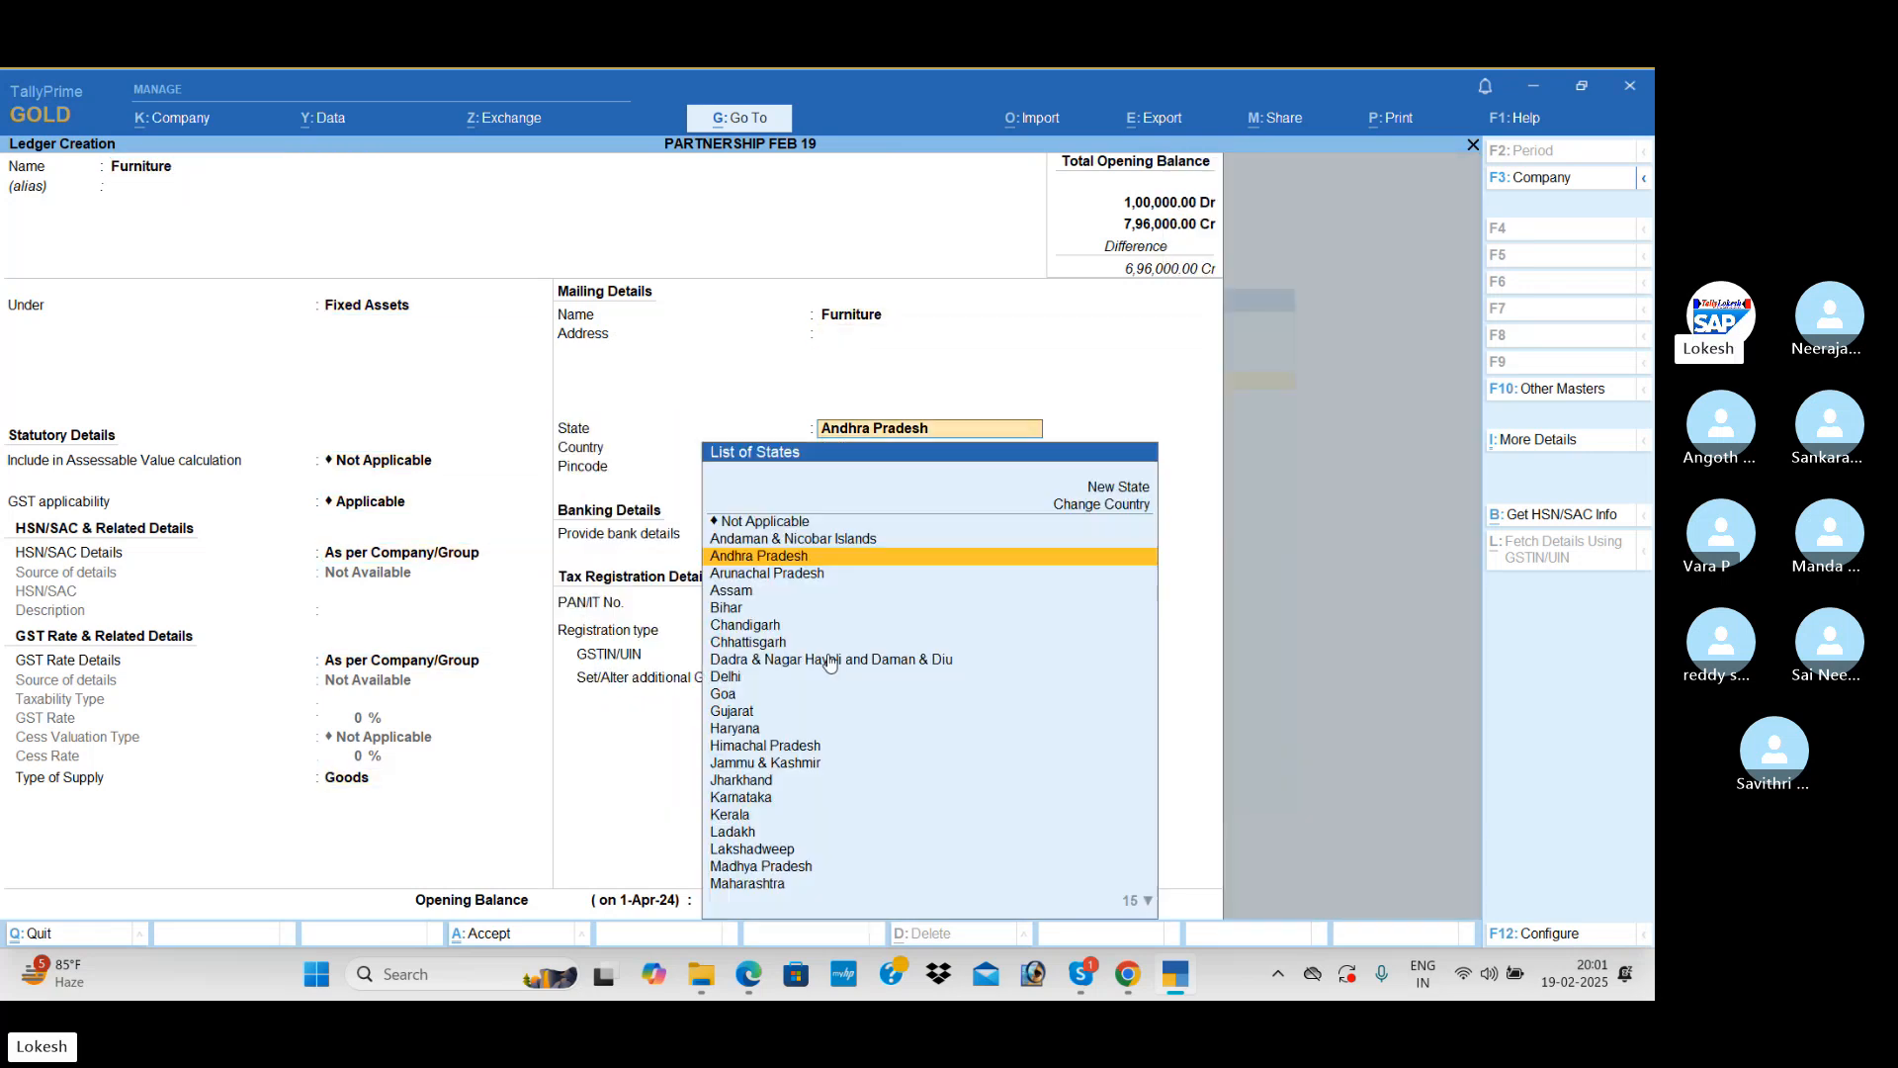
{"action": "key", "text": "Return"}
{"action": "key", "text": "Return"}
{"action": "key", "text": "Return"}
{"action": "key", "text": "Return"}
{"action": "key", "text": "Return"}
{"action": "key", "text": "Return"}
{"action": "key", "text": "Return"}
{"action": "key", "text": "Return"}
{"action": "key", "text": "Return"}
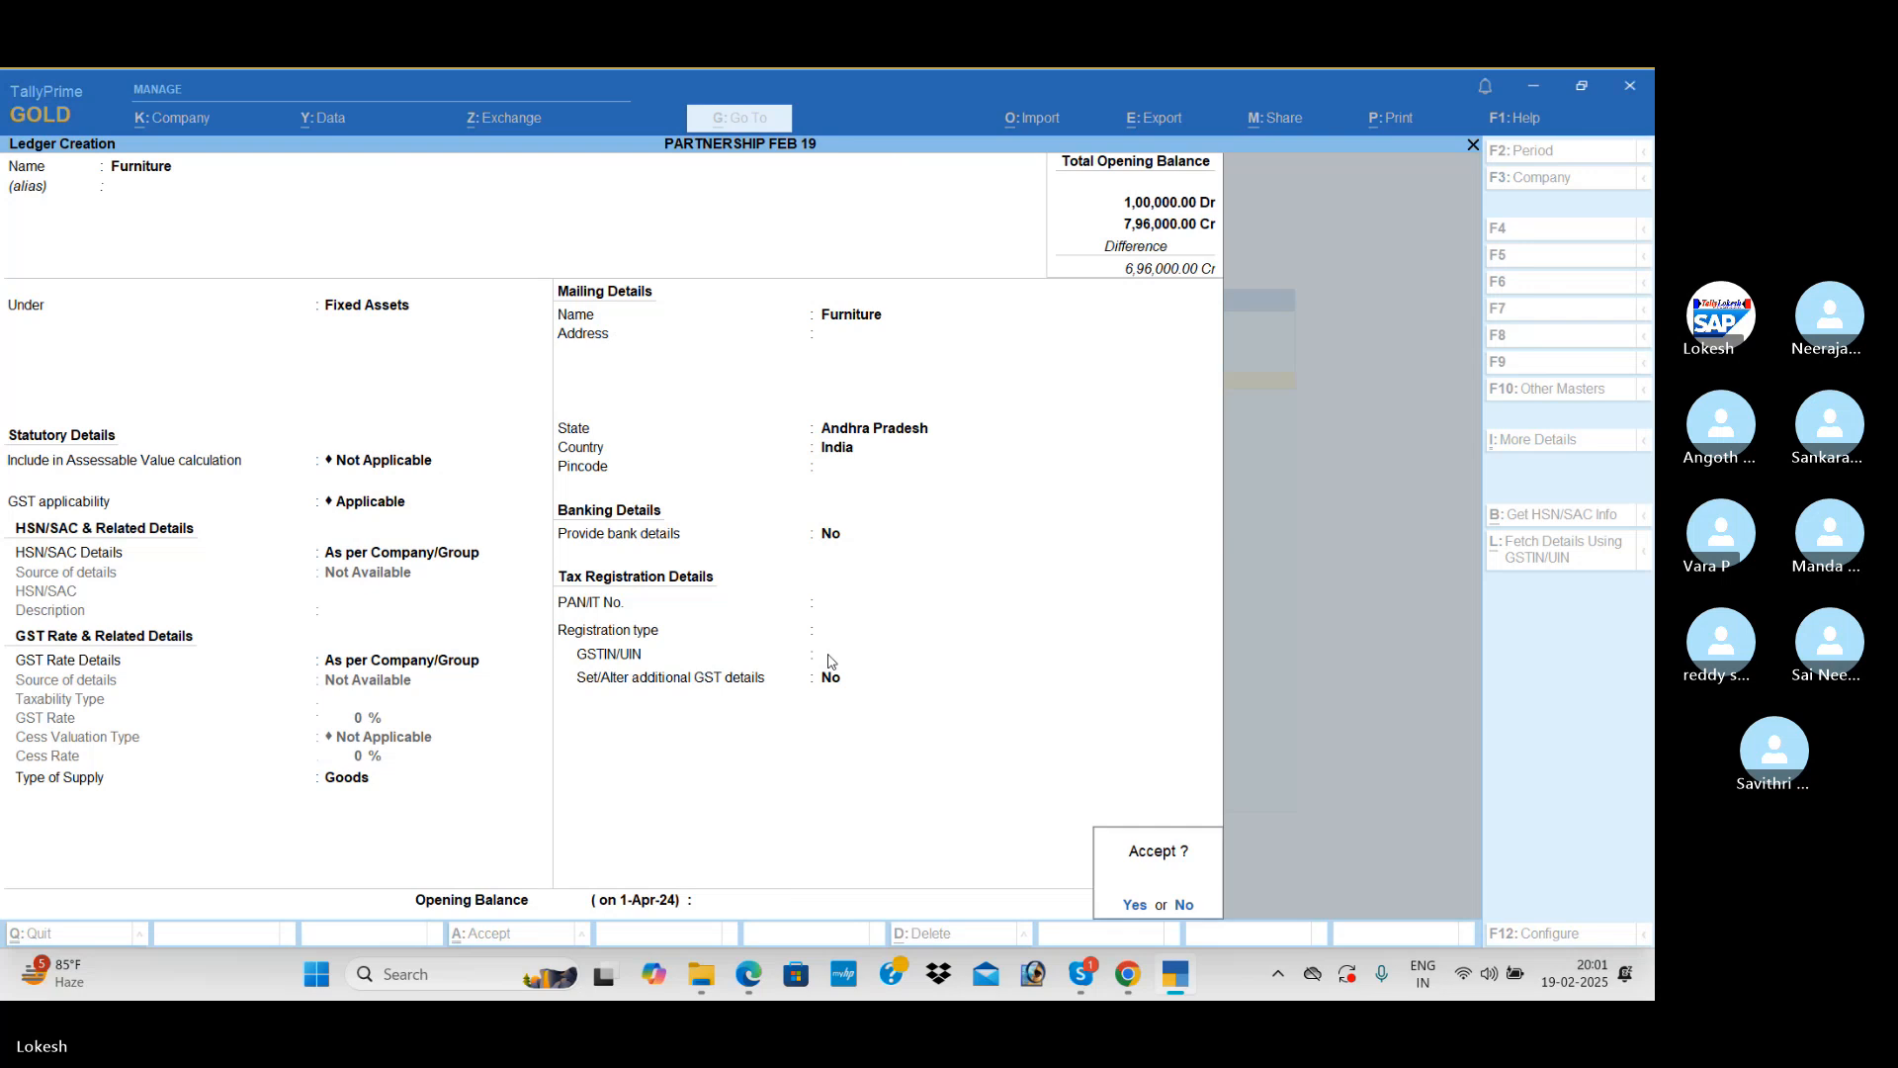
Step: Return to the Furniture opening balance, set it to 25,000 Dr and save the ledger
{"action": "type", "text": "n25000"}
{"action": "key", "text": "Return"}
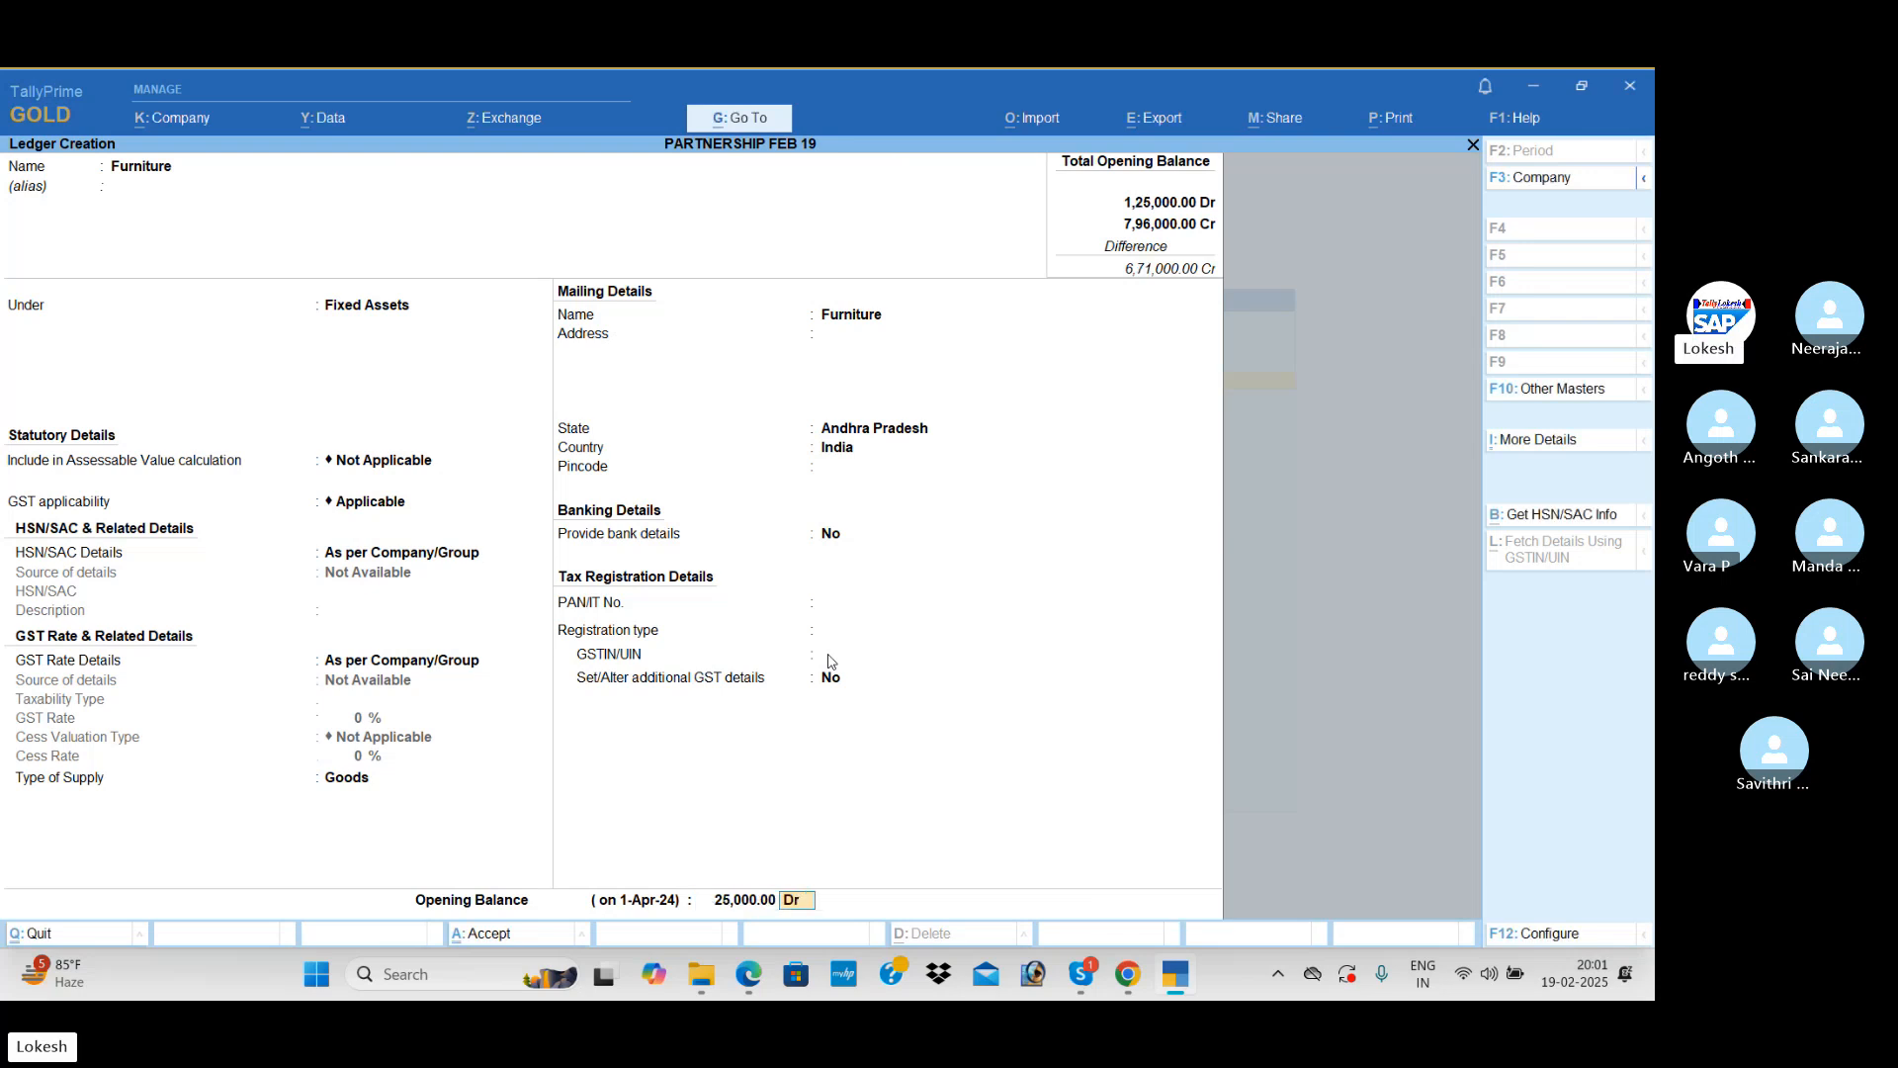
{"action": "key", "text": "Return"}
{"action": "type", "text": "y"}
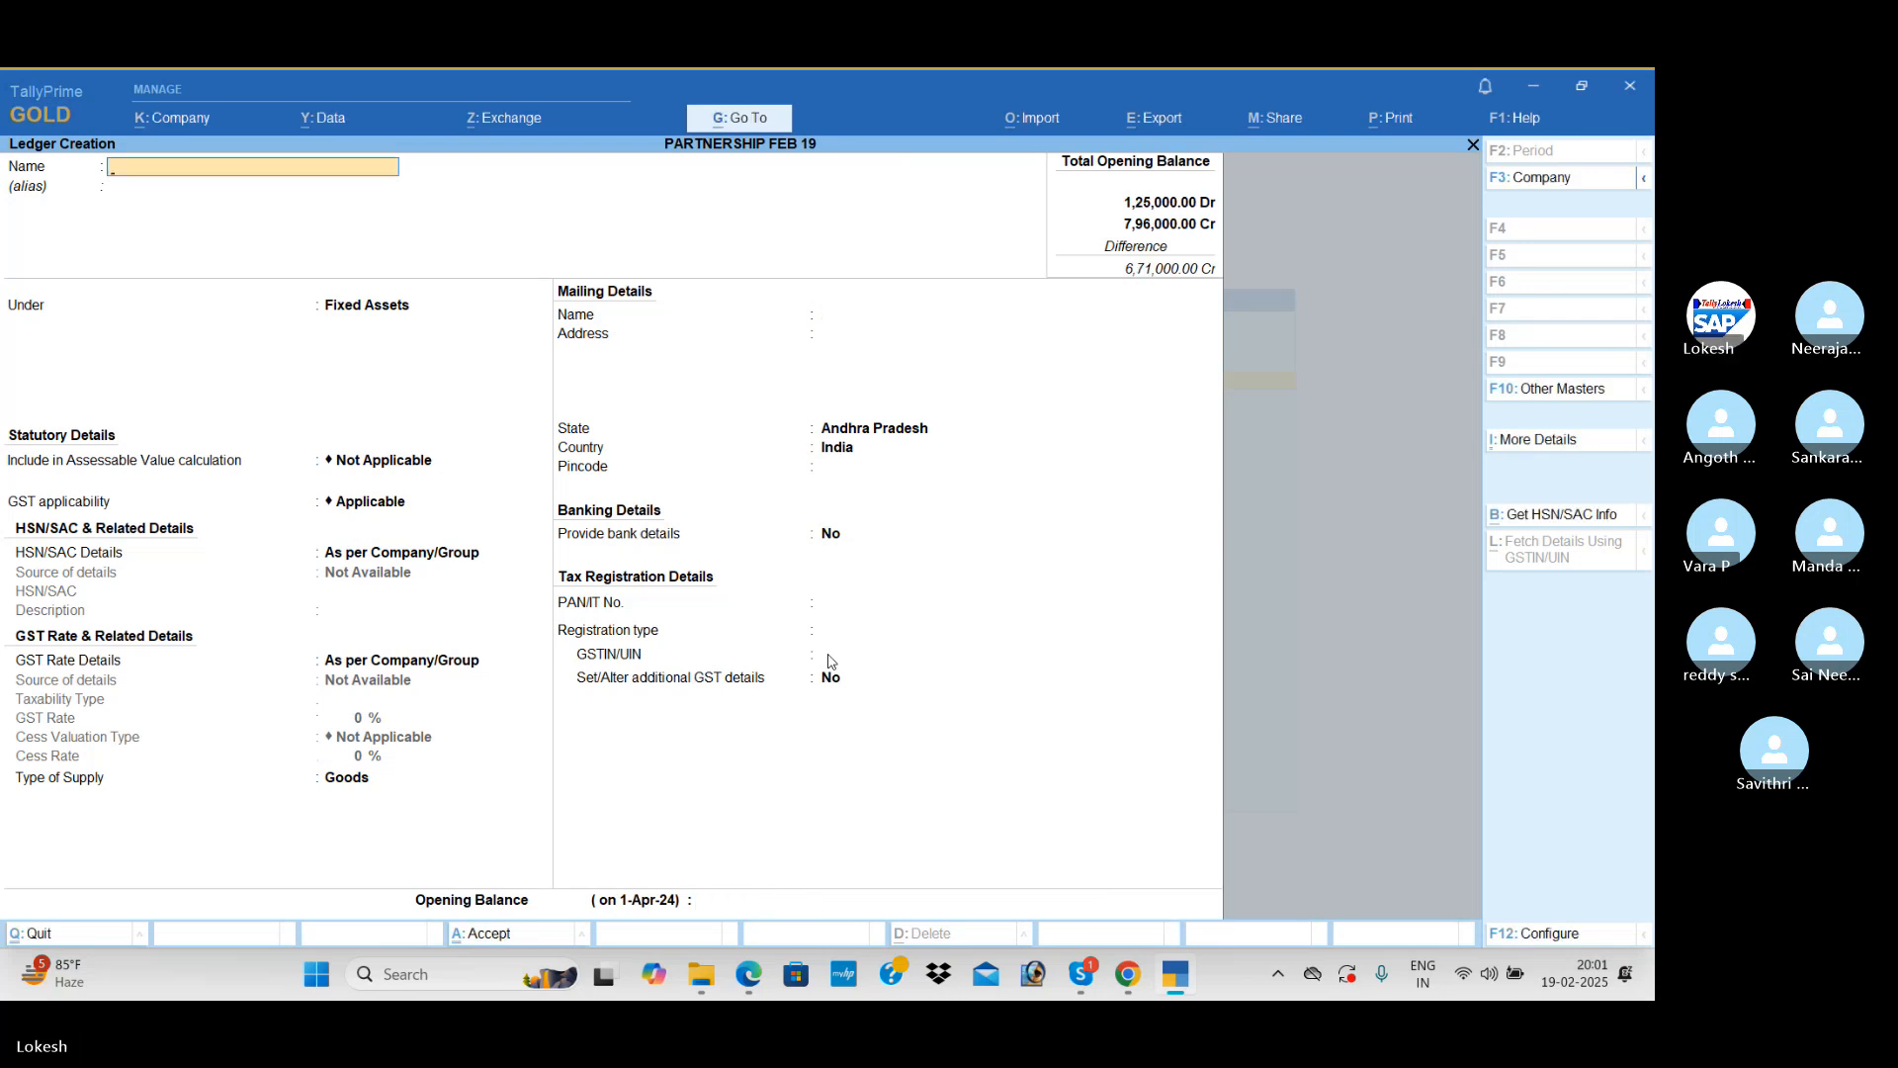
{"action": "type", "text": "Office Eq"}
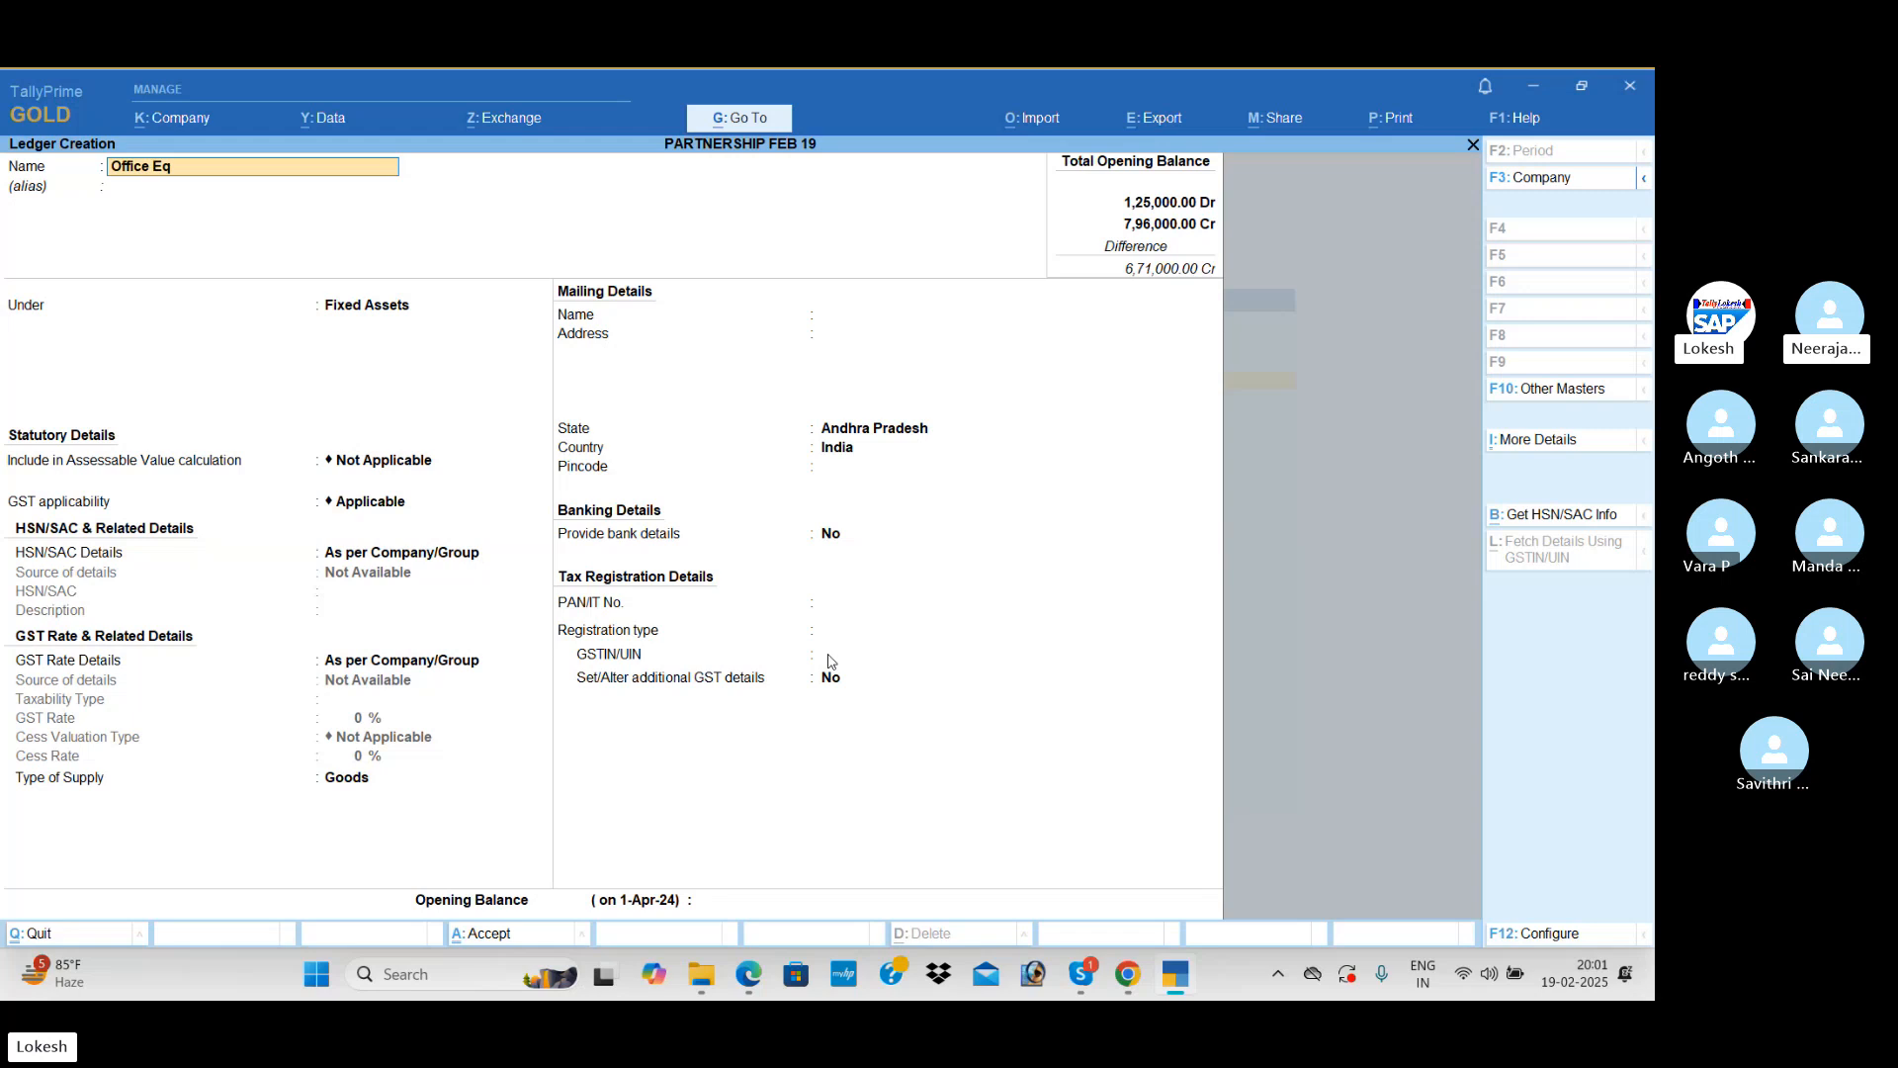
{"action": "type", "text": "uipe"}
Step: Name the next ledger Office Equipemnt, keeping it under Fixed Assets with the remaining details at their defaults
{"action": "key", "text": "Return"}
{"action": "key", "text": "Return"}
{"action": "key", "text": "Return"}
{"action": "key", "text": "Return"}
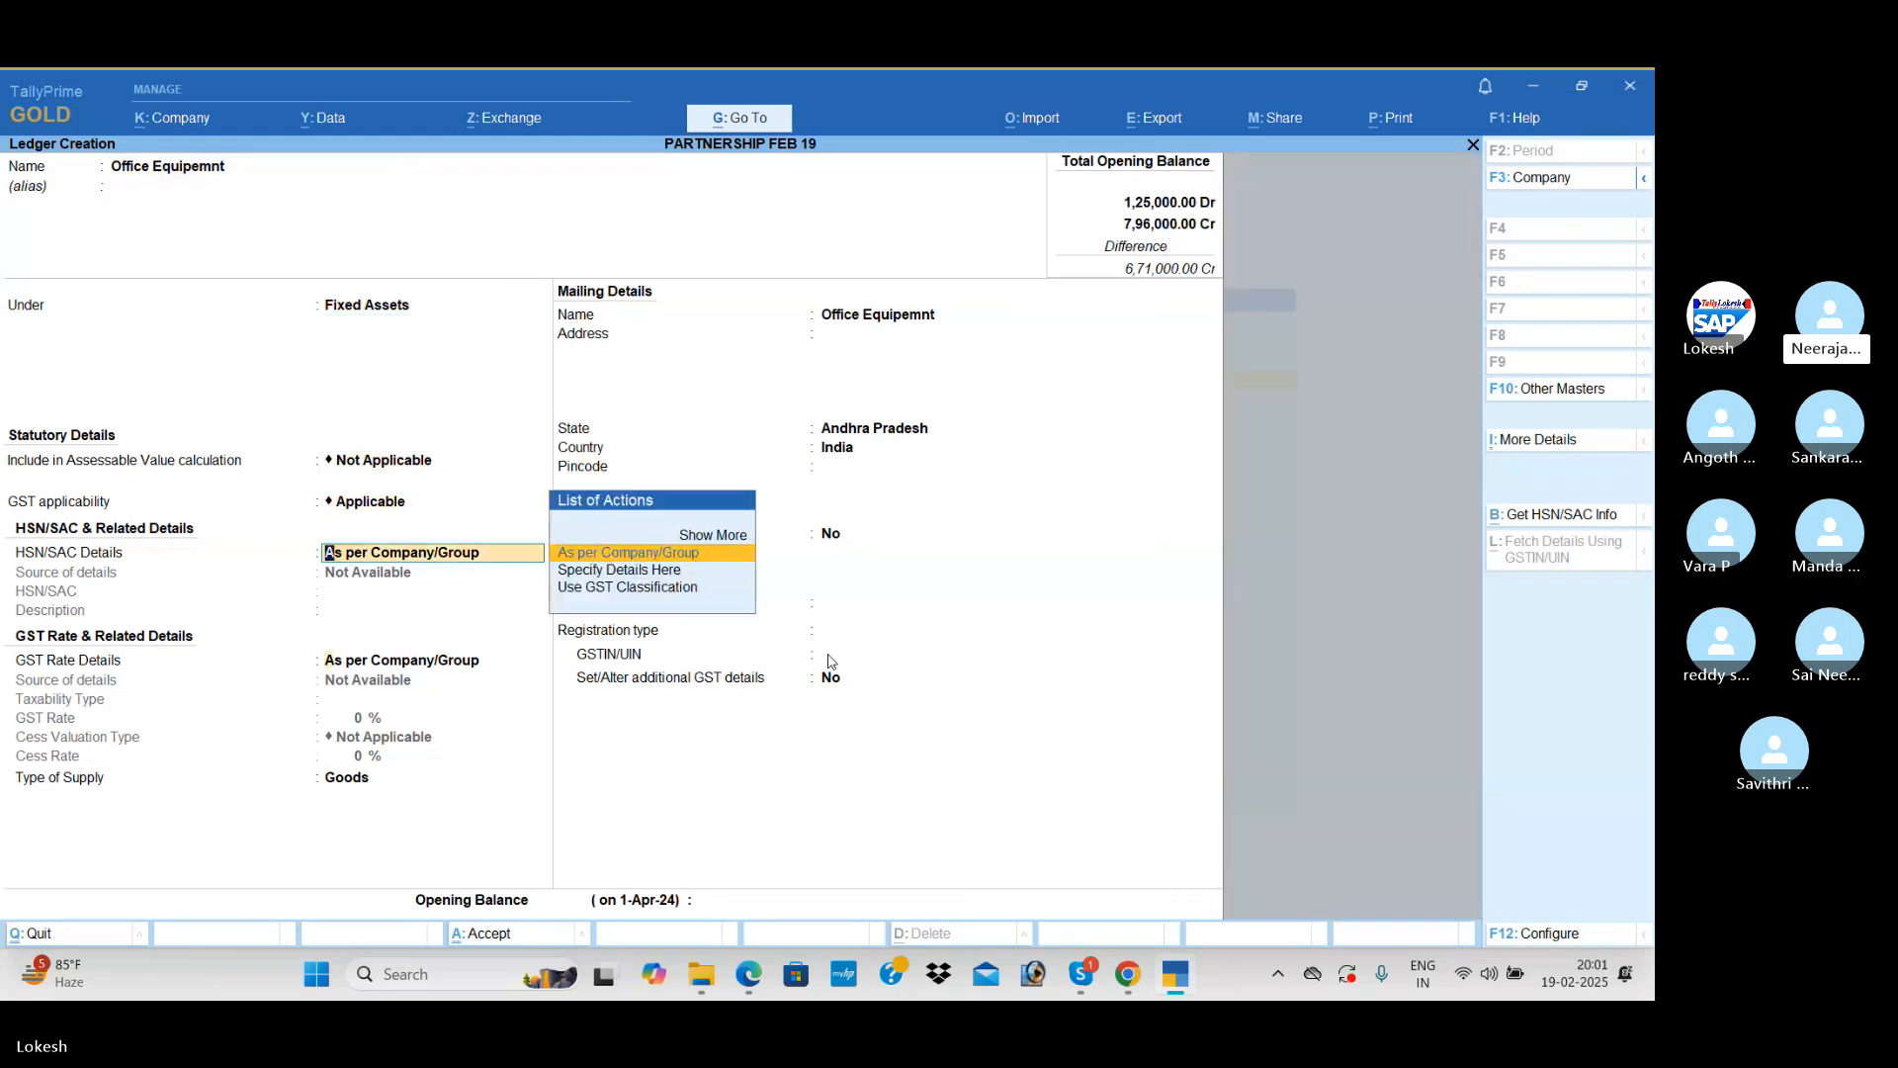
{"action": "key", "text": "Return"}
{"action": "key", "text": "Return"}
{"action": "key", "text": "Return"}
{"action": "key", "text": "Return"}
{"action": "key", "text": "Return"}
{"action": "key", "text": "Return"}
{"action": "key", "text": "Return"}
{"action": "key", "text": "Return"}
{"action": "key", "text": "Return"}
{"action": "key", "text": "Return"}
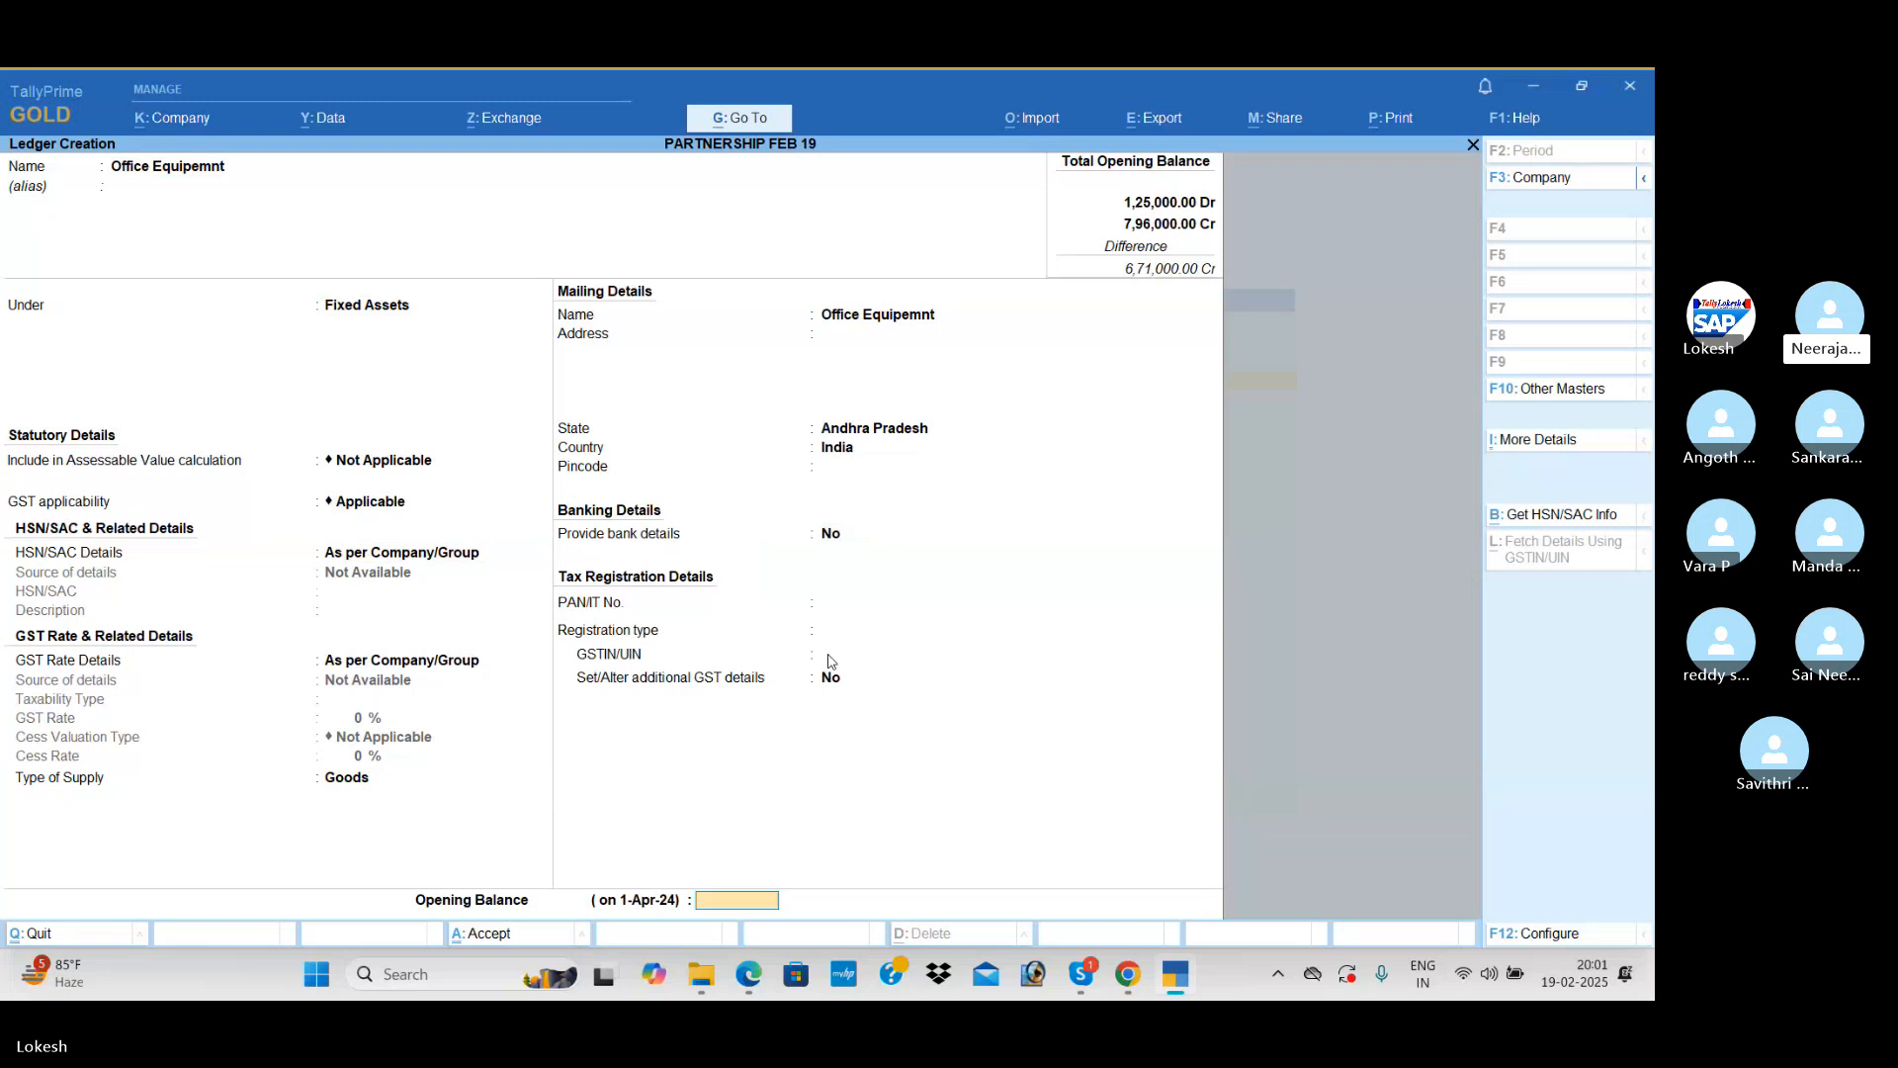
Step: Set the Office Equipemnt opening balance to 23,000 Dr and save the ledger
{"action": "key", "text": "Return"}
{"action": "key", "text": "Escape"}
{"action": "type", "text": "23000"}
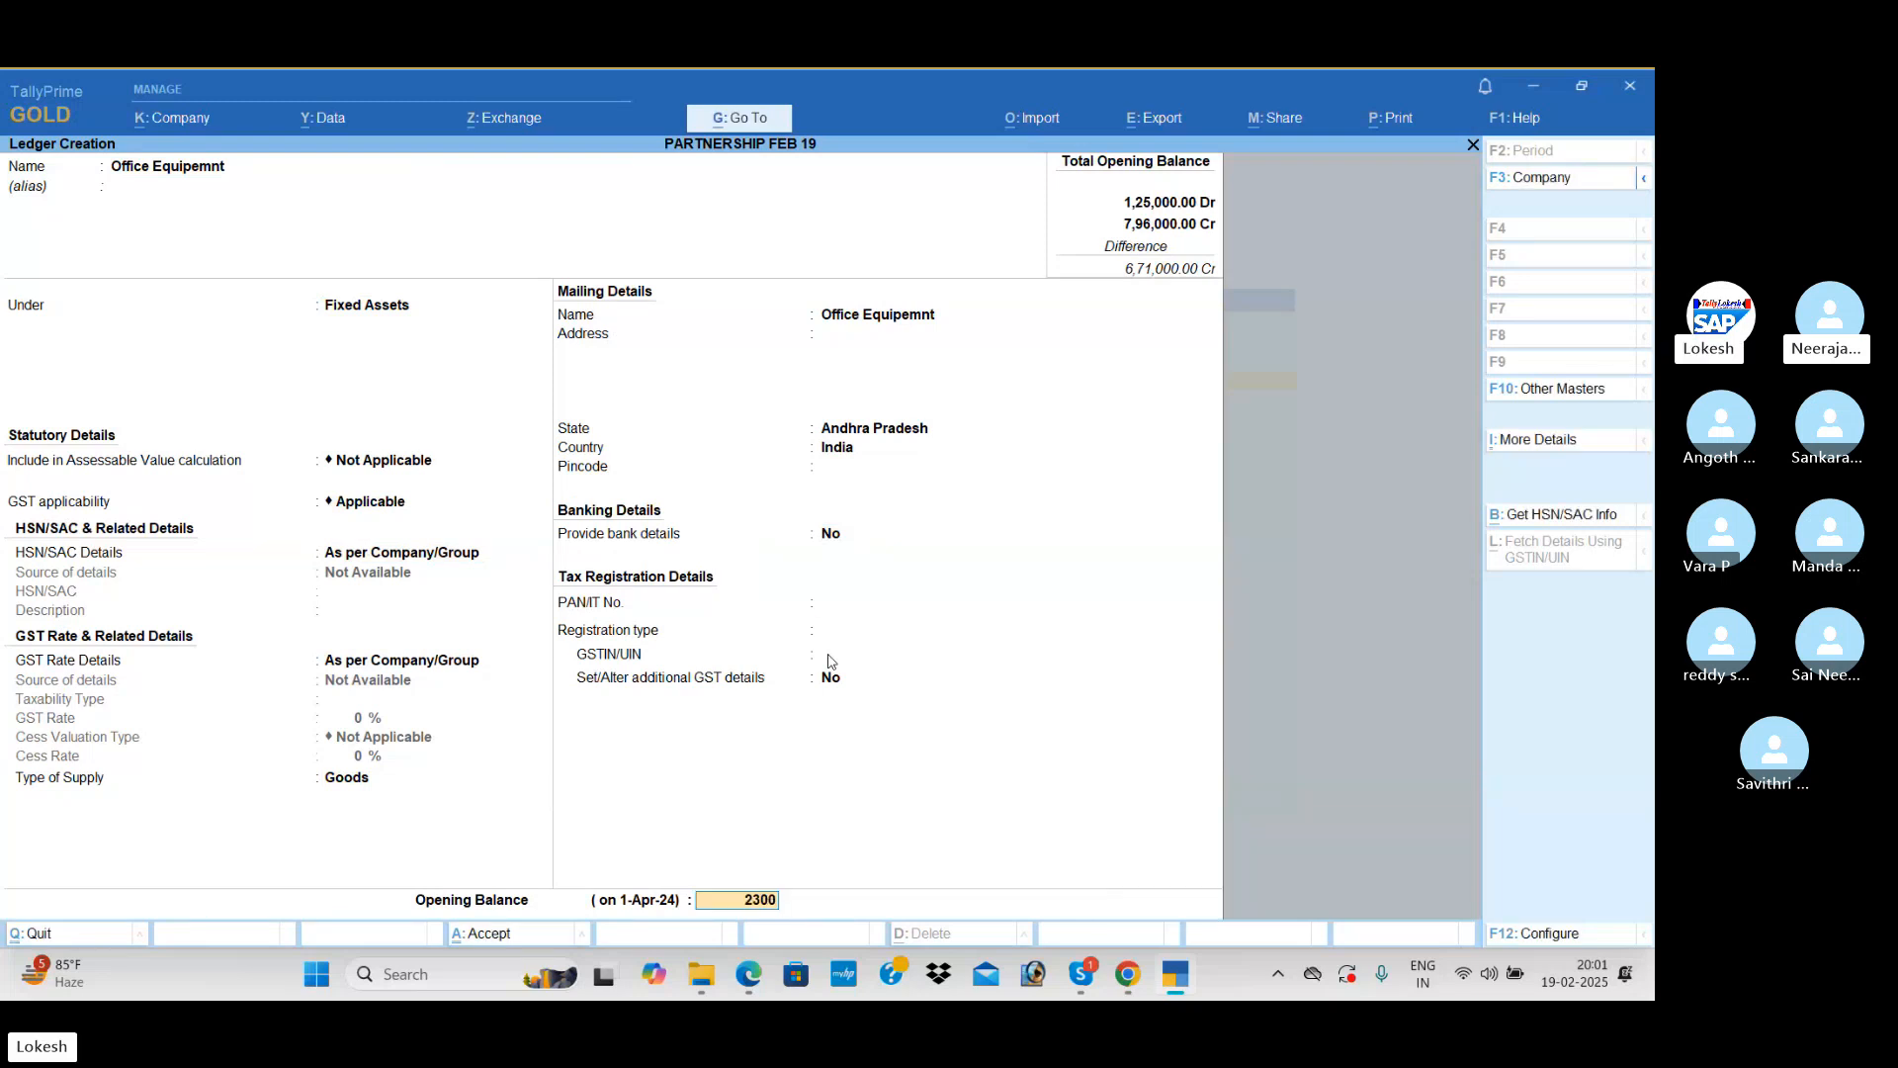
{"action": "key", "text": "Return"}
Step: Name the next ledger Office Building, keeping it under Fixed Assets with the default GST details and type of supply Goods
{"action": "key", "text": "Return"}
{"action": "key", "text": "Return"}
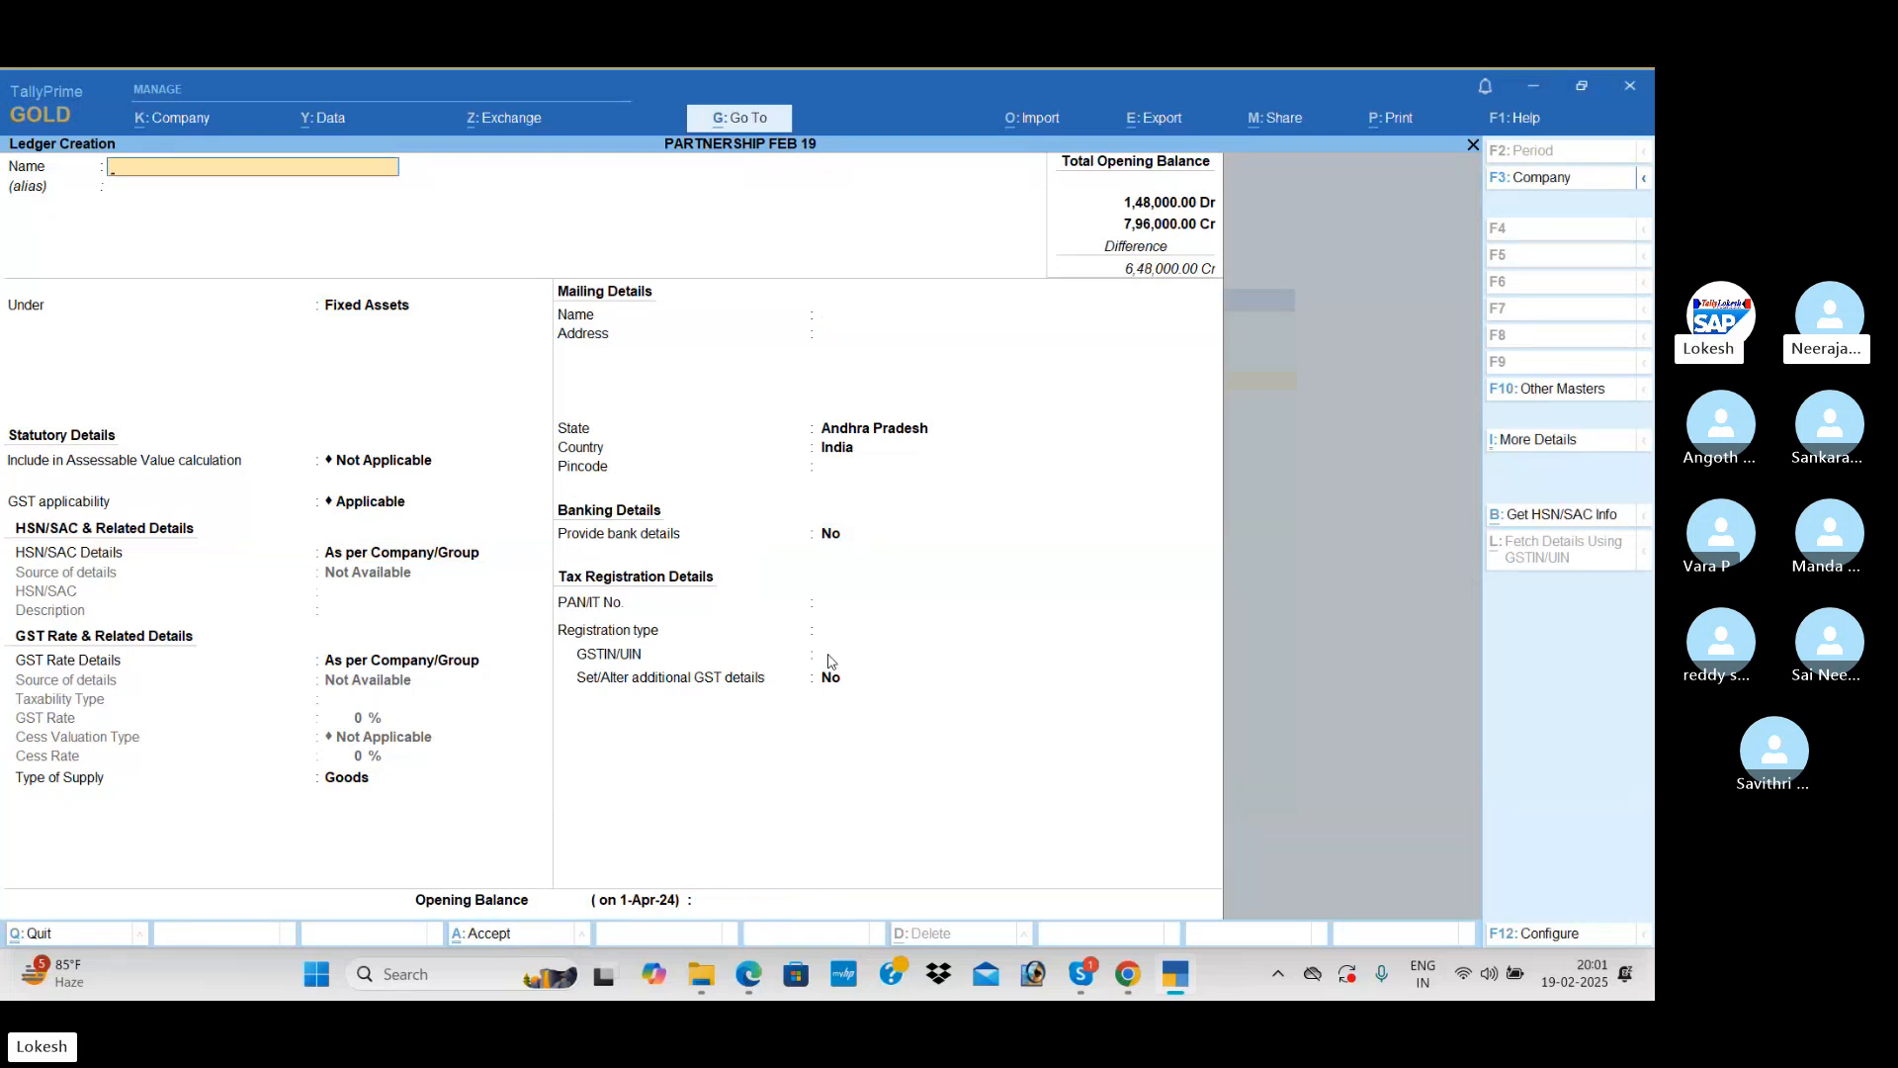
{"action": "type", "text": "Office building"}
{"action": "key", "text": "Return"}
{"action": "key", "text": "Return"}
{"action": "key", "text": "Return"}
{"action": "key", "text": "Return"}
{"action": "key", "text": "Return"}
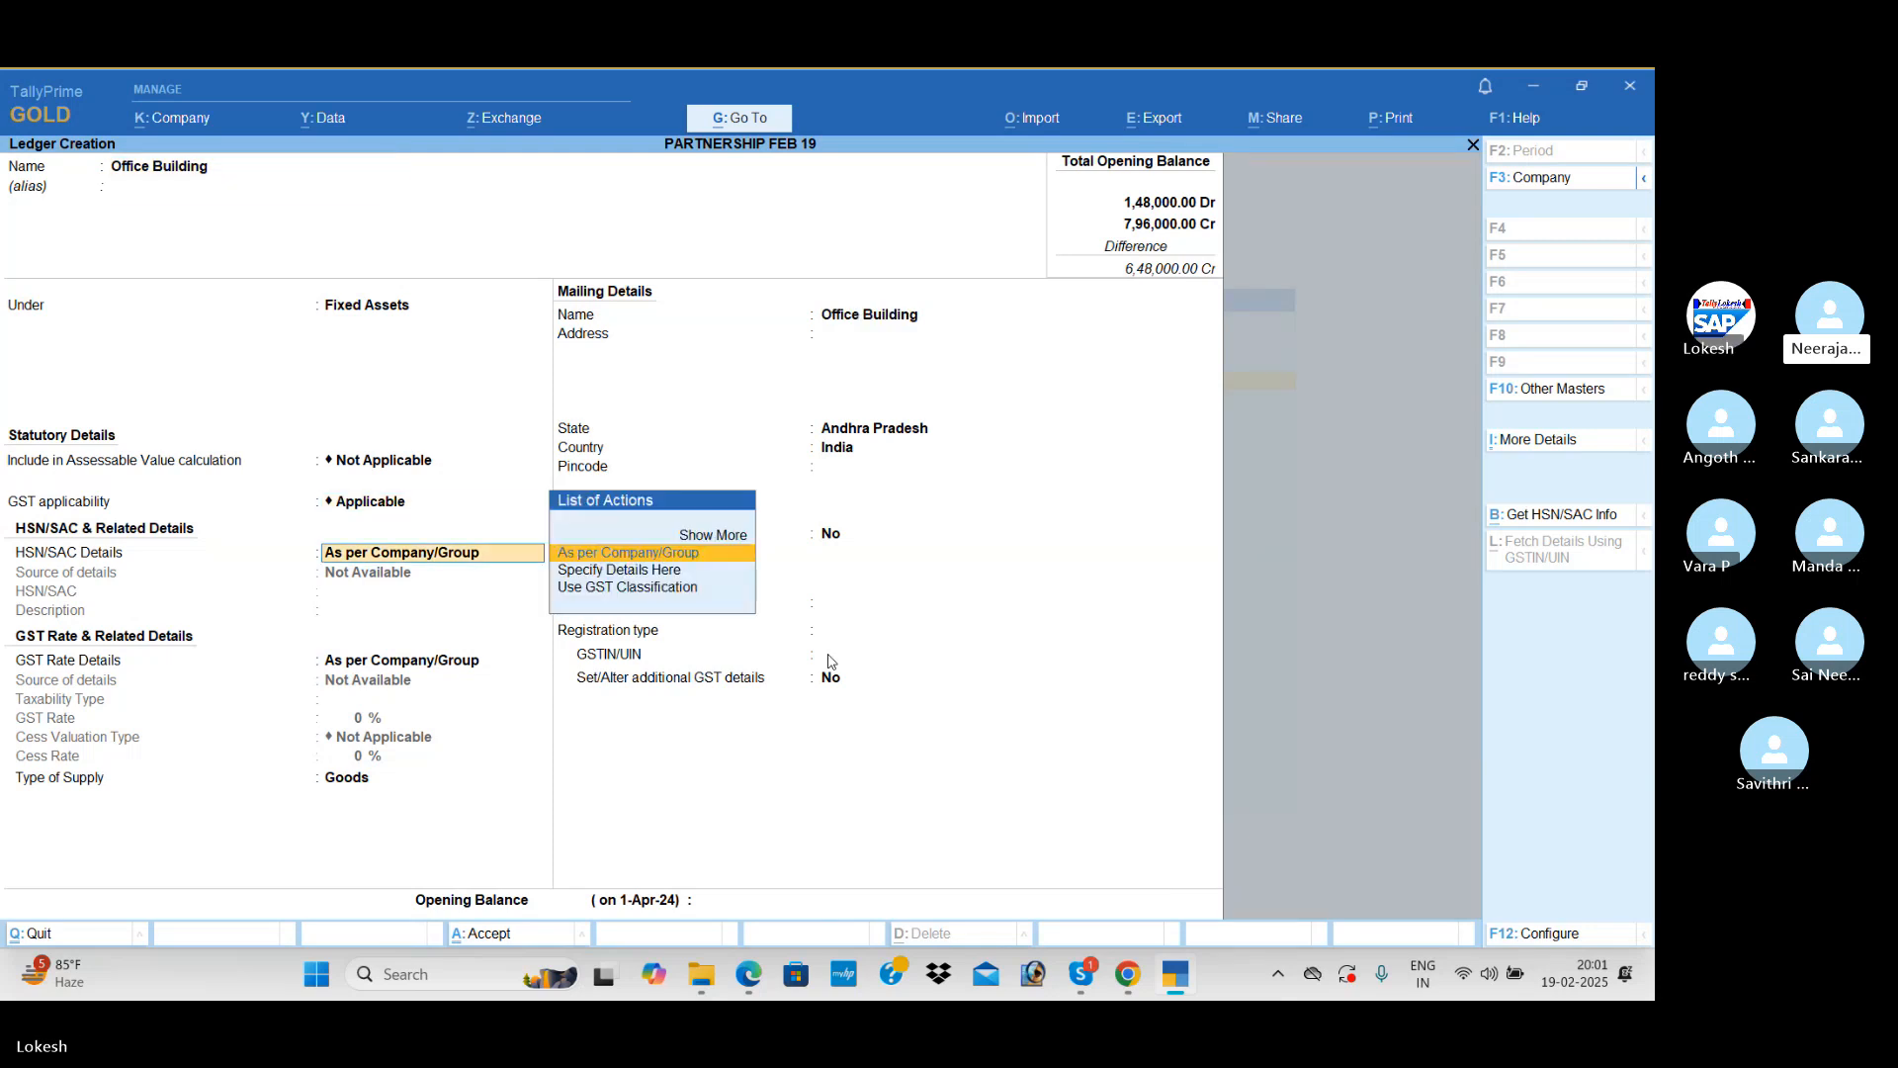
Step: Keep Office Building's state as Andhra Pradesh, set its opening balance to 2,50,000 Dr and save the ledger
{"action": "key", "text": "Return"}
{"action": "key", "text": "Return"}
{"action": "key", "text": "Return"}
{"action": "key", "text": "Return"}
{"action": "key", "text": "Return"}
{"action": "key", "text": "Return"}
{"action": "key", "text": "Return"}
{"action": "key", "text": "Return"}
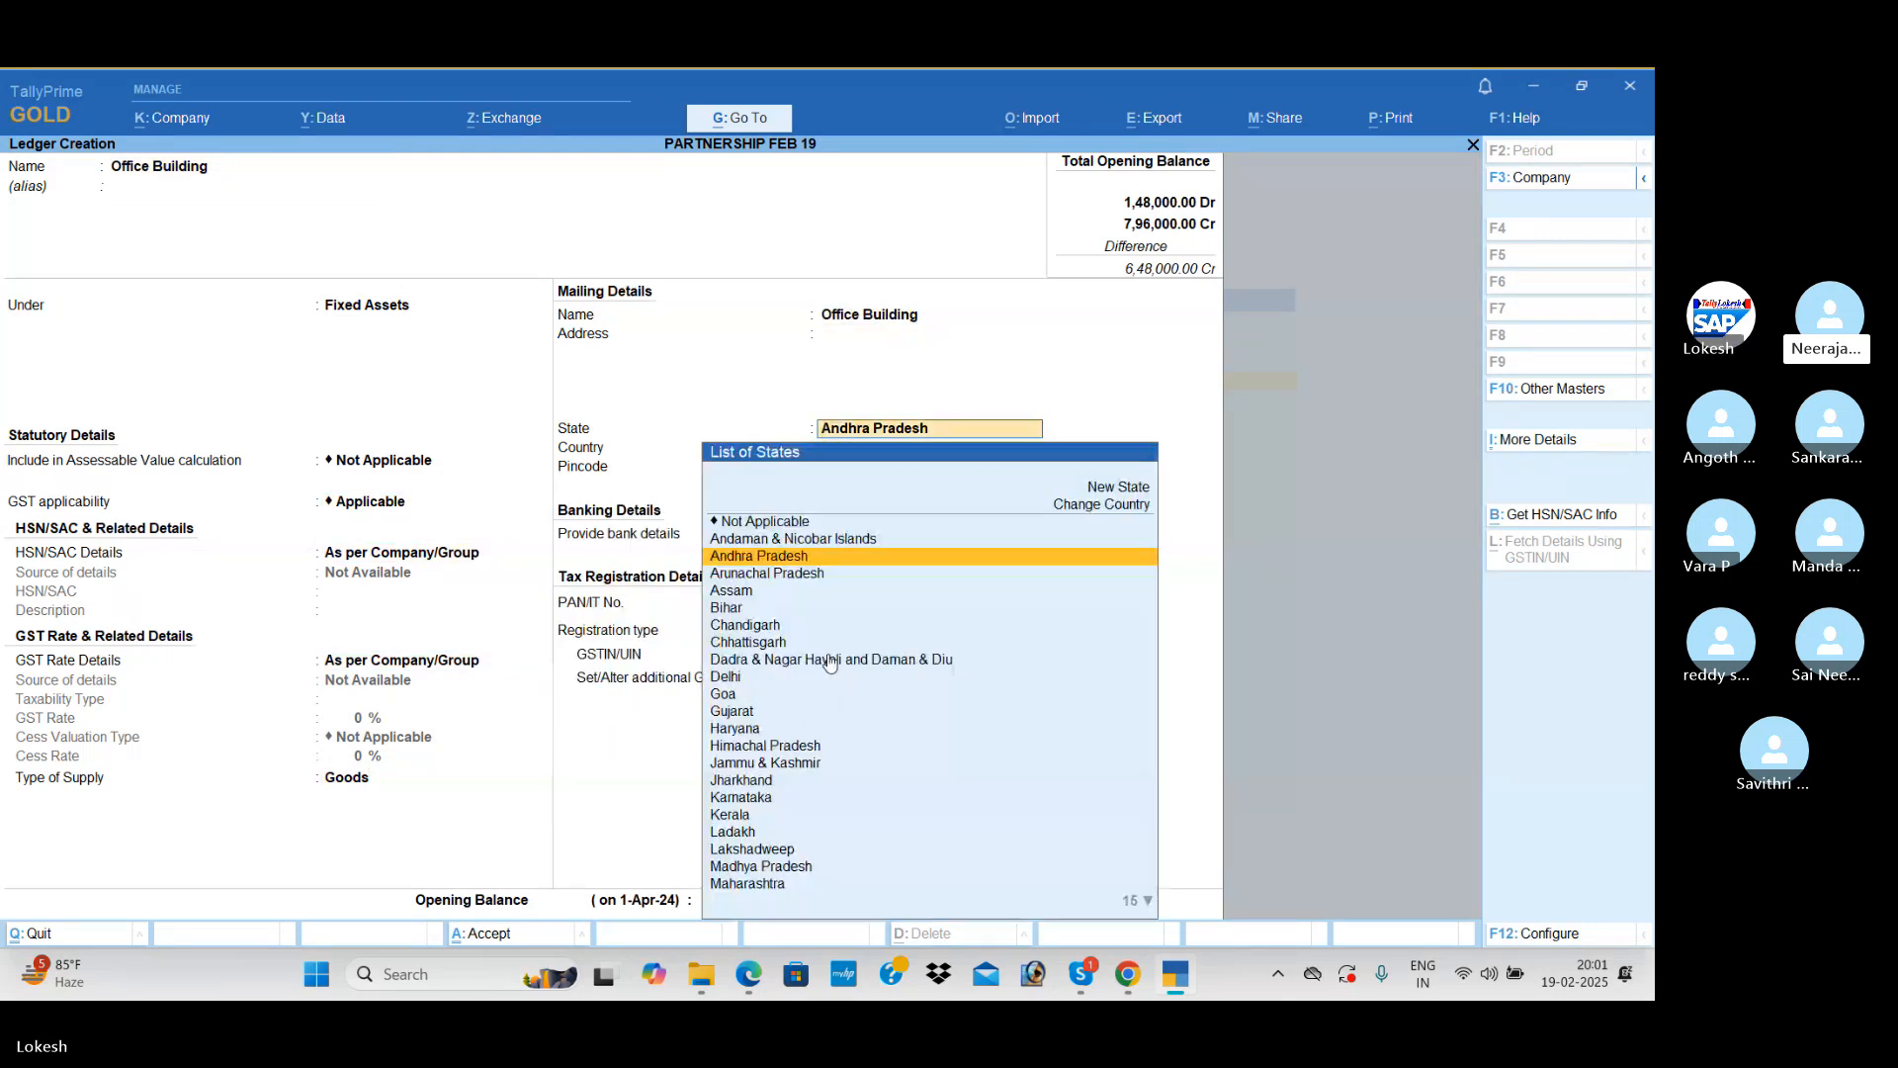
{"action": "key", "text": "Return"}
{"action": "key", "text": "Return"}
{"action": "key", "text": "Return"}
{"action": "type", "text": "250000"}
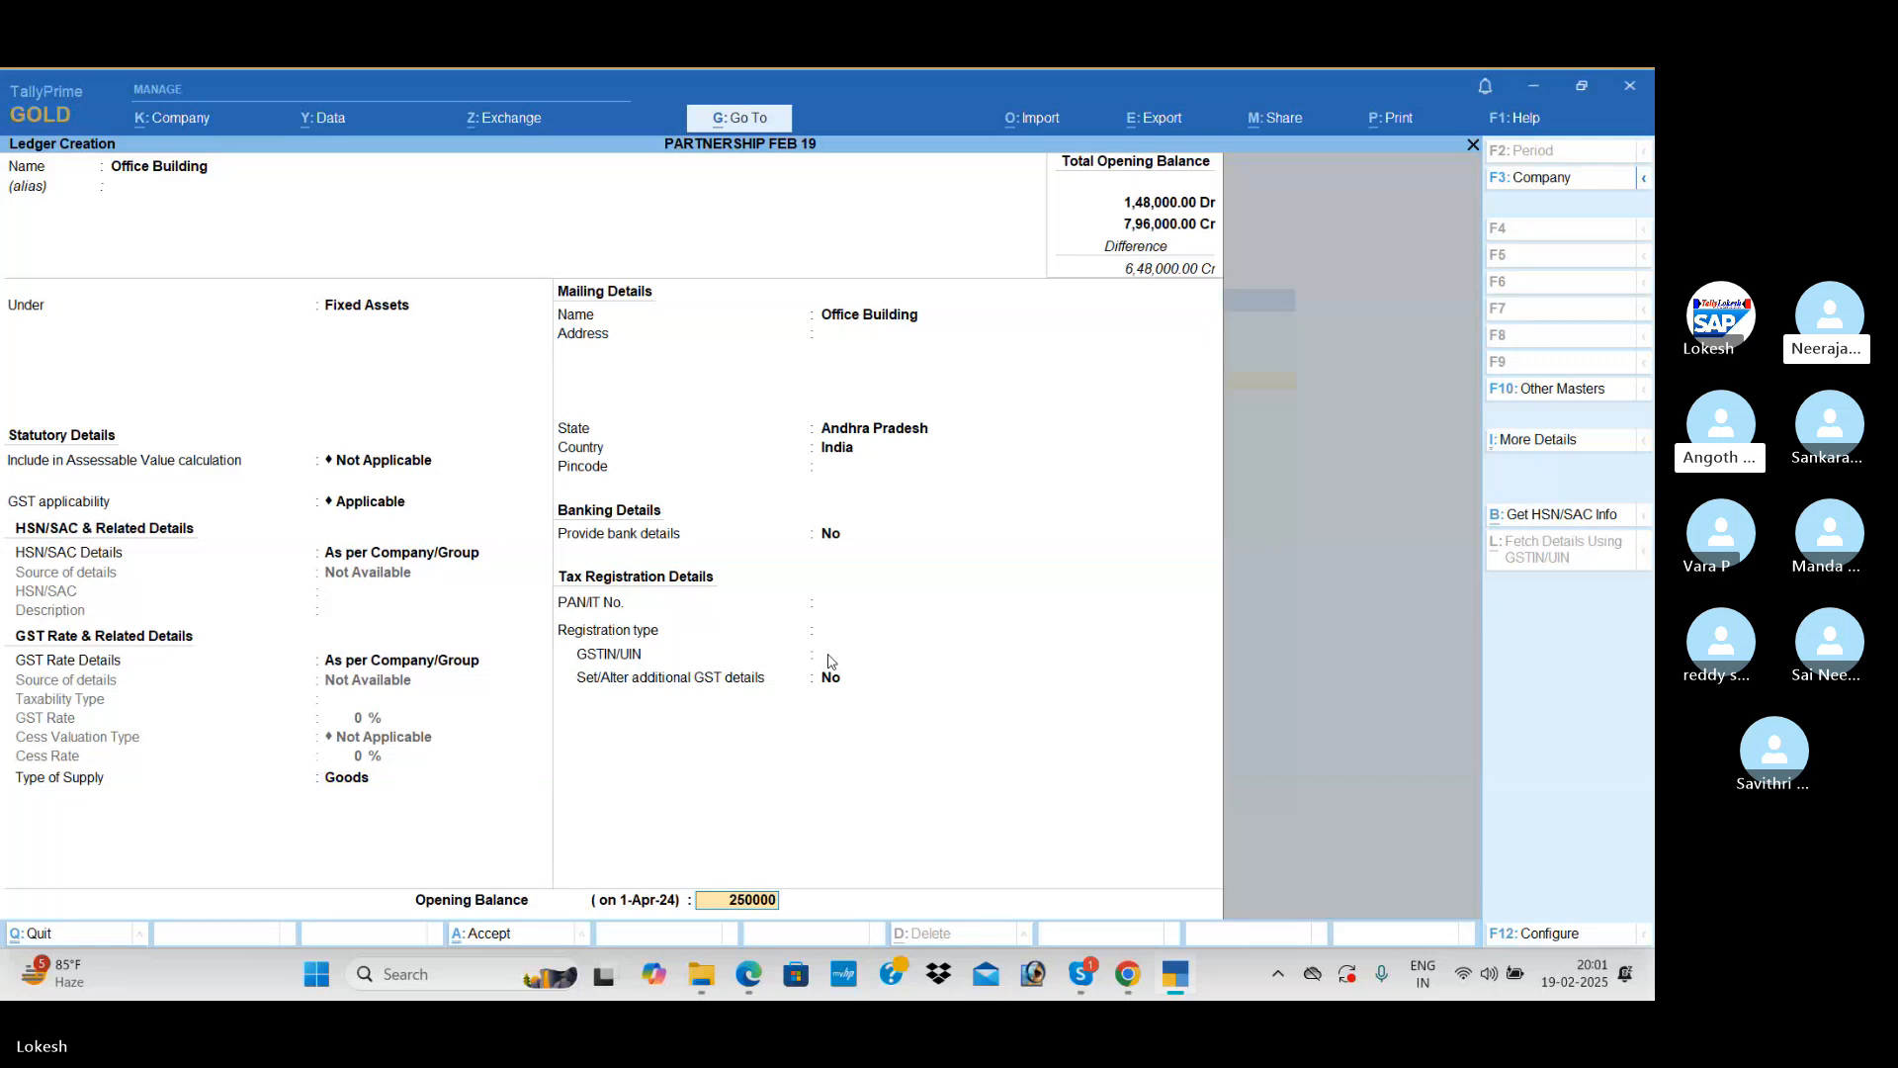
{"action": "key", "text": "Return"}
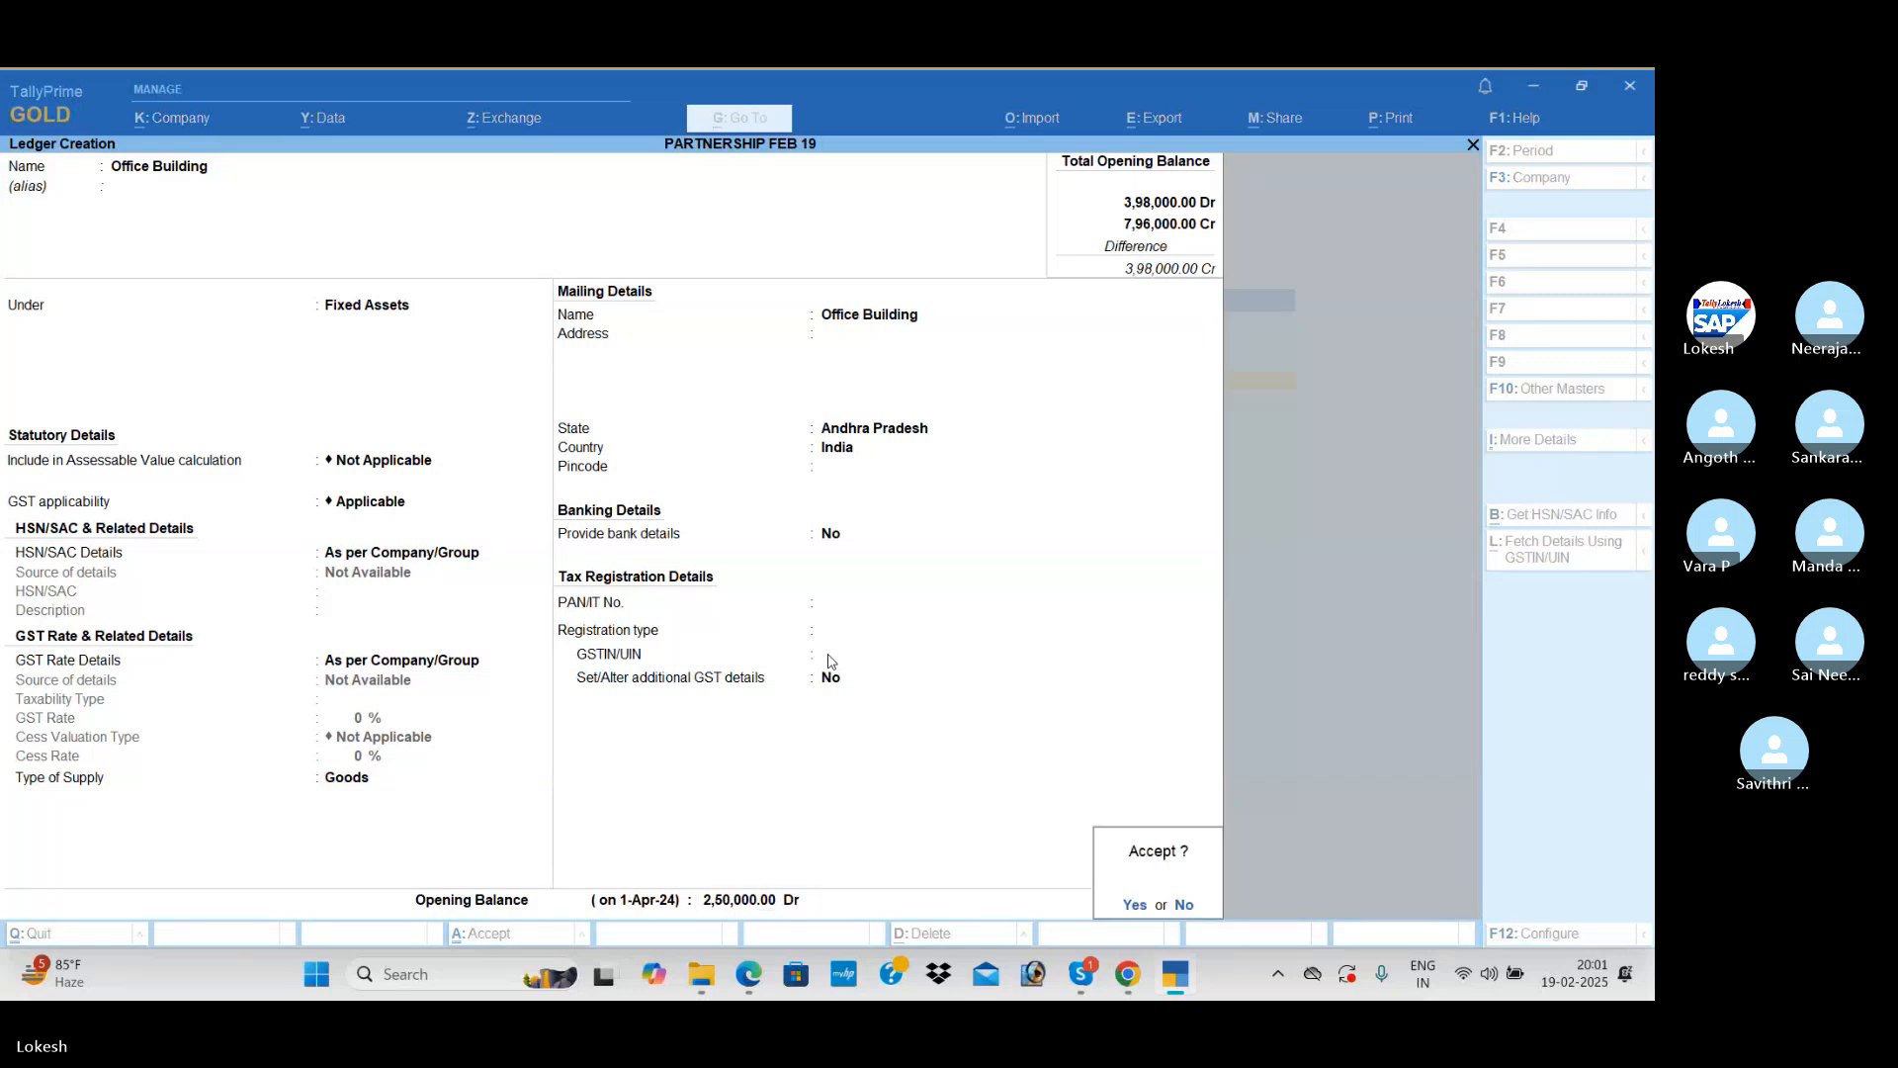
{"action": "key", "text": "Return"}
Step: Name the next ledger Electricity Deposits, leave its alias blank and place it under Deposits (Asset)
{"action": "type", "text": "Ele"}
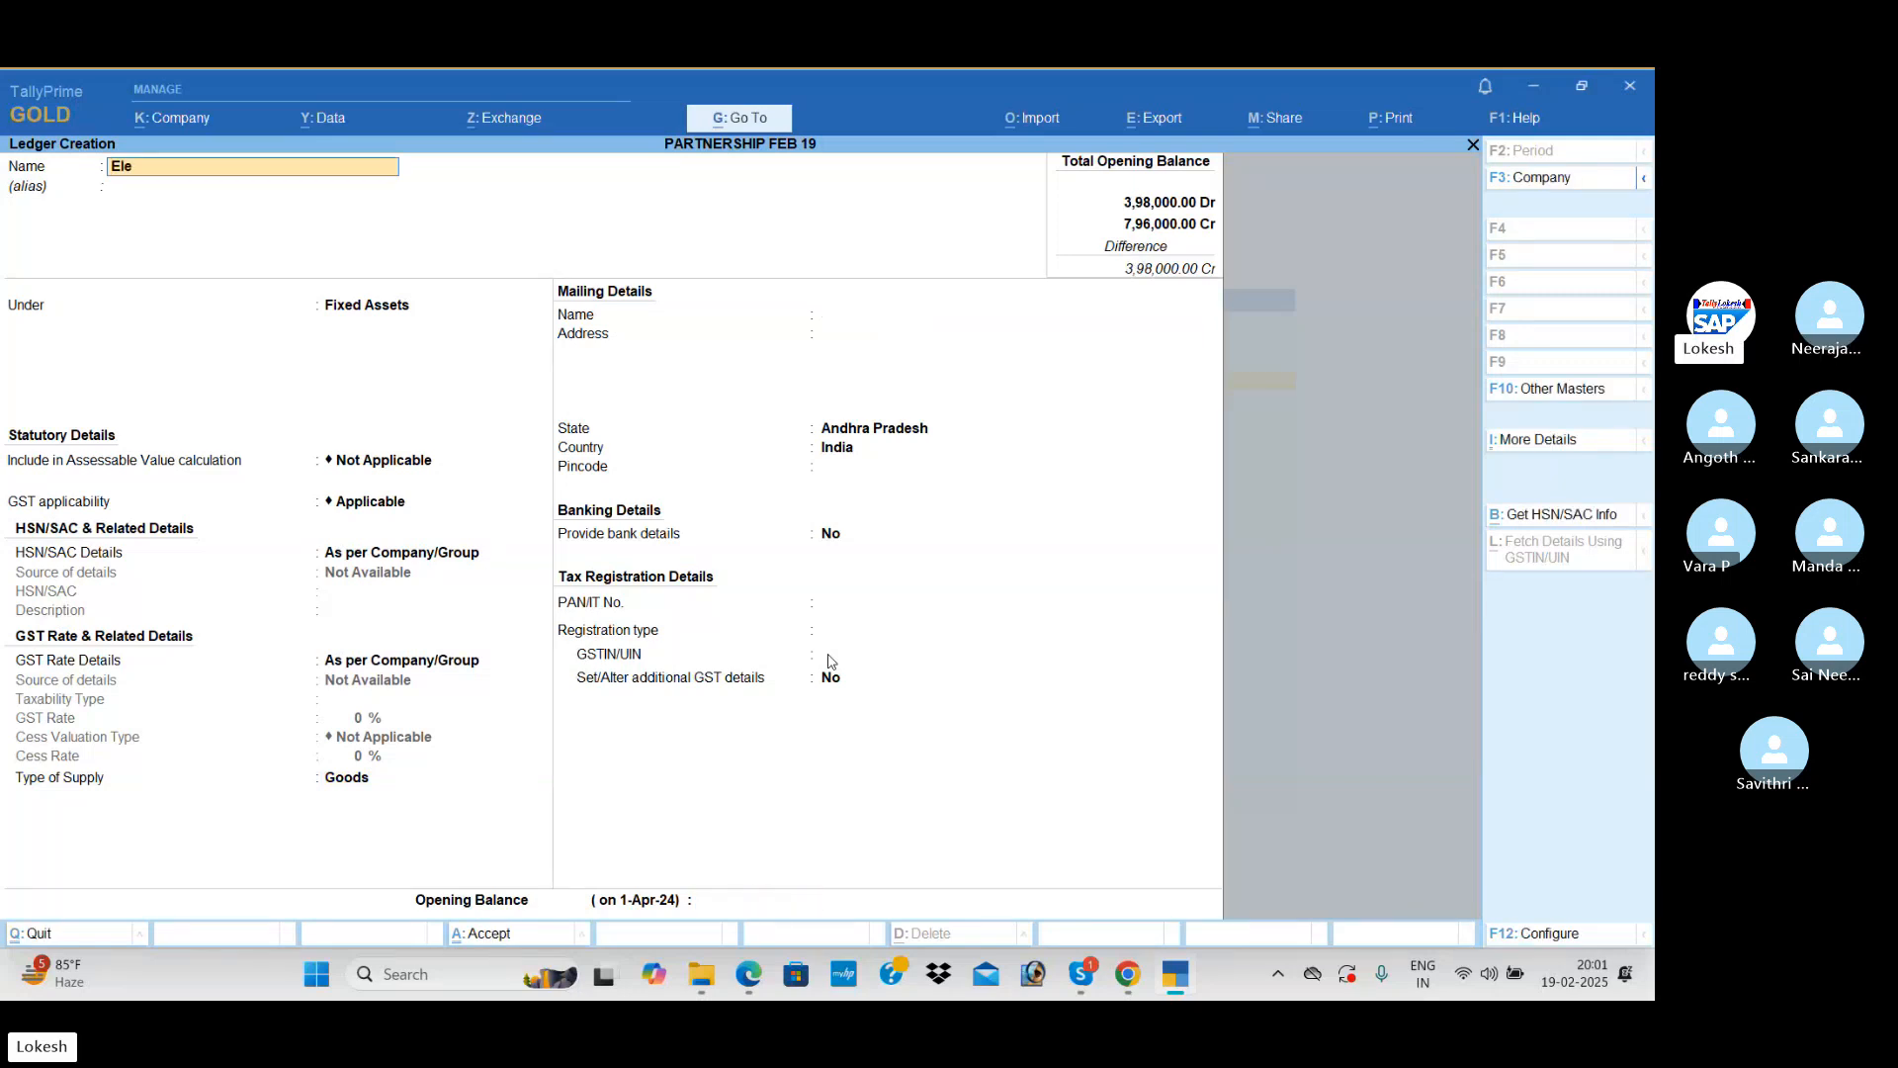
{"action": "type", "text": "ctricity"}
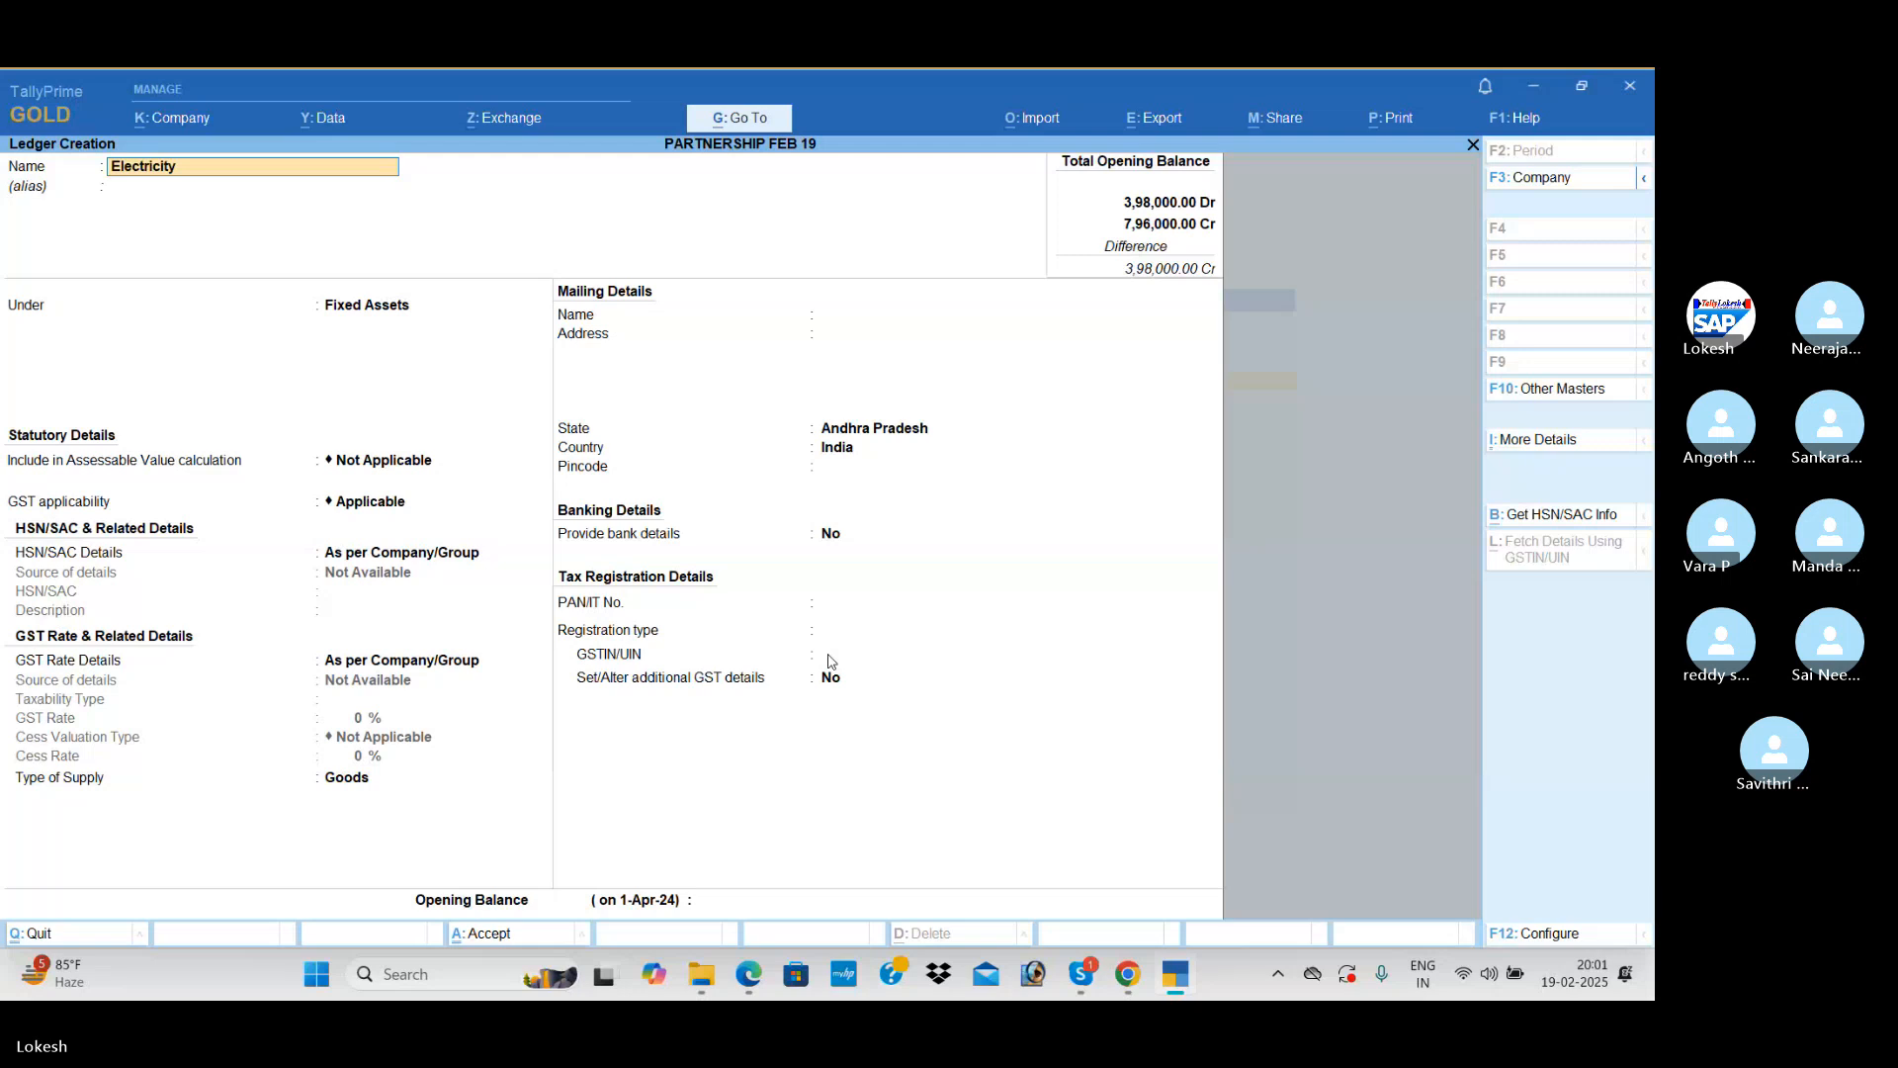
{"action": "type", "text": " Depost"}
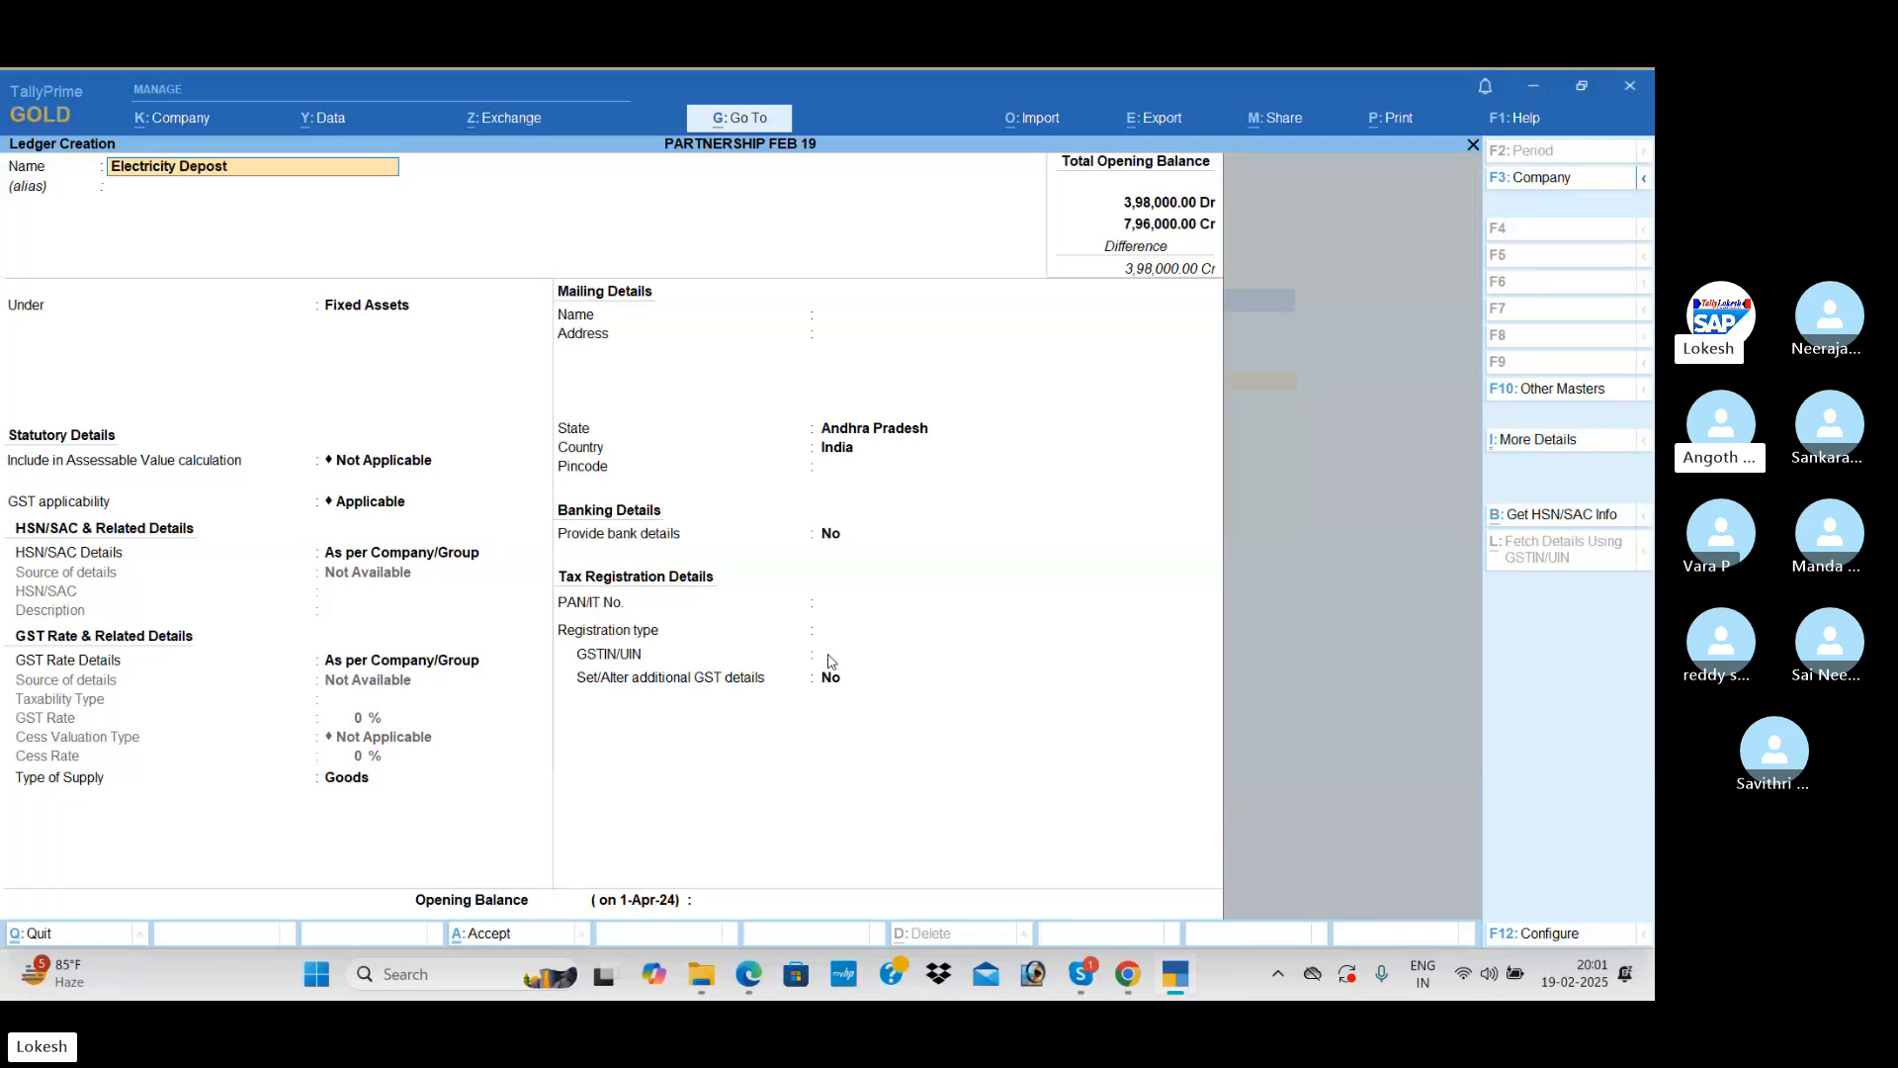
{"action": "key", "text": "BackSpace"}
{"action": "key", "text": "BackSpace"}
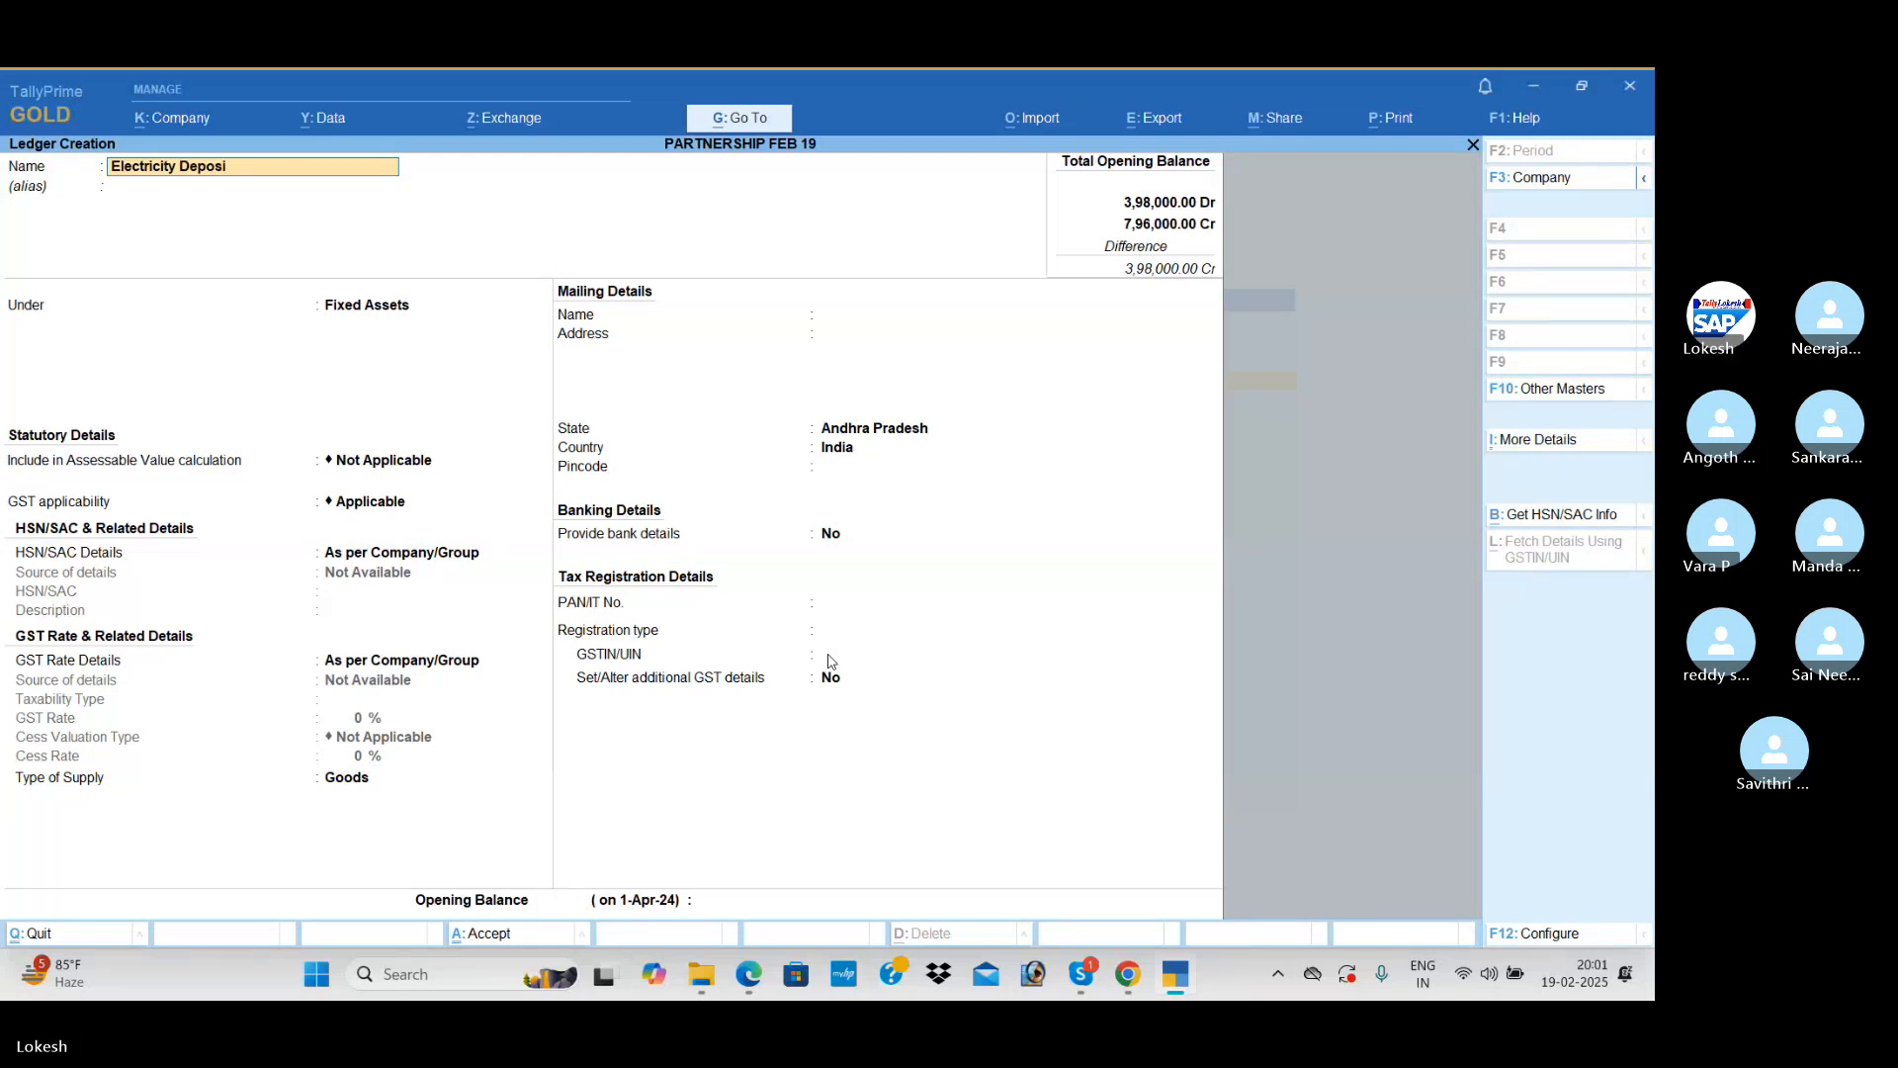
{"action": "key", "text": "Return"}
{"action": "key", "text": "Return"}
{"action": "type", "text": "de"}
{"action": "key", "text": "Return"}
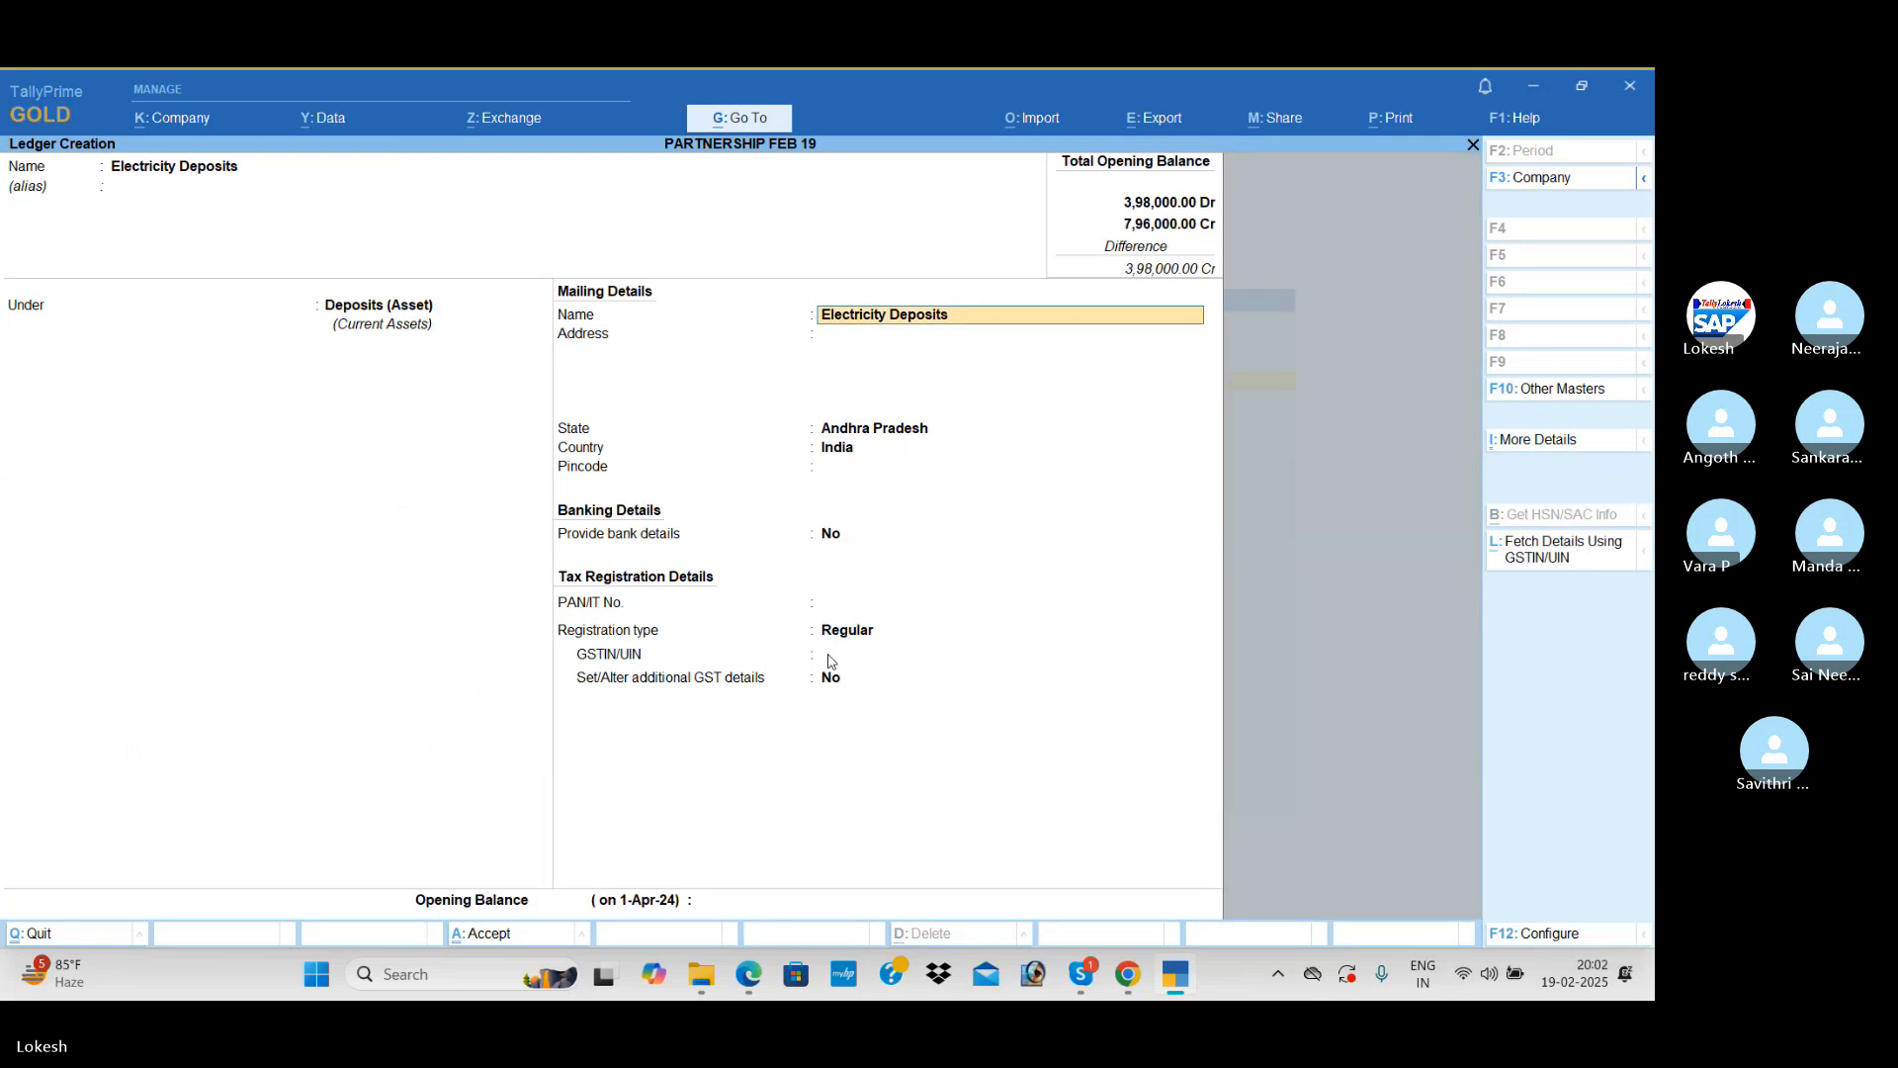
Step: Leave Electricity Deposits' mailing, banking and tax details at their defaults, set its opening balance to 10,000 Dr and save the ledger
{"action": "key", "text": "Return"}
{"action": "key", "text": "Return"}
{"action": "key", "text": "Return"}
{"action": "key", "text": "Return"}
{"action": "key", "text": "Return"}
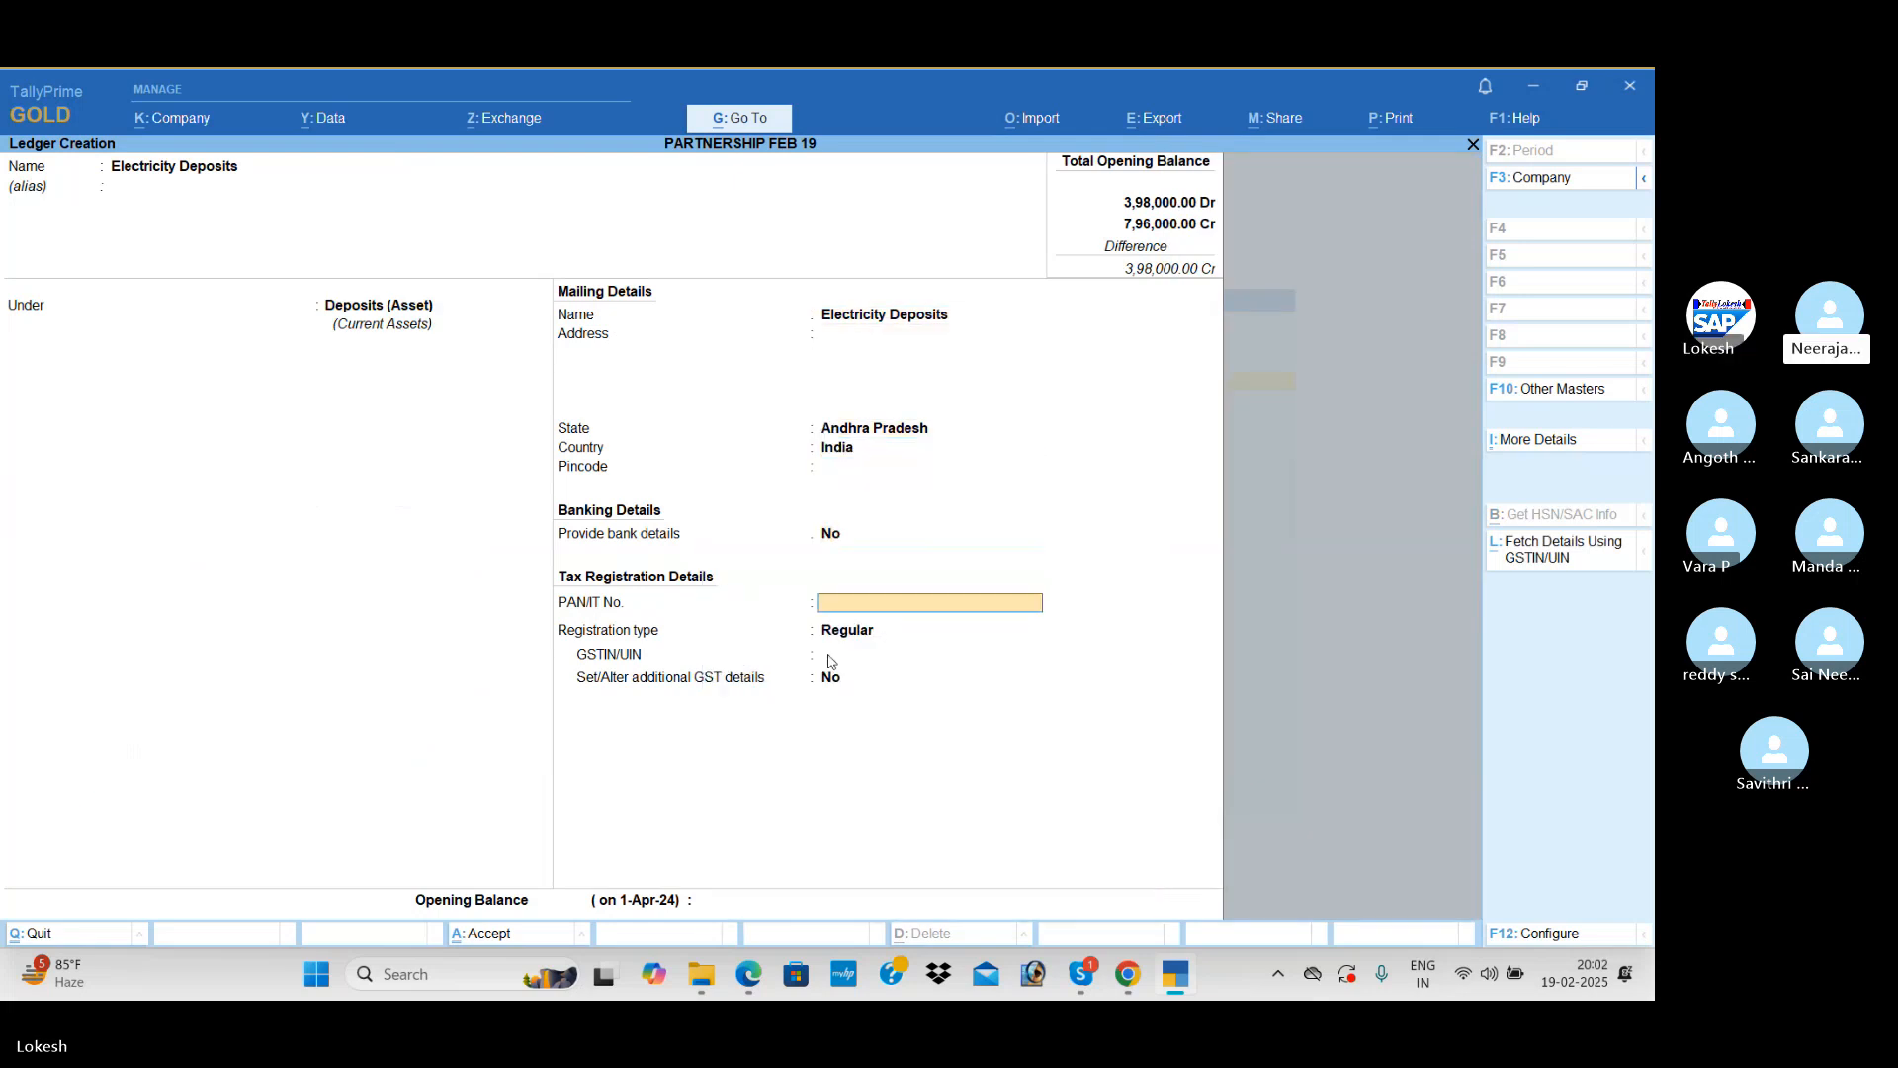
{"action": "key", "text": "Return"}
{"action": "key", "text": "Return"}
{"action": "key", "text": "Return"}
{"action": "key", "text": "Return"}
{"action": "key", "text": "Return"}
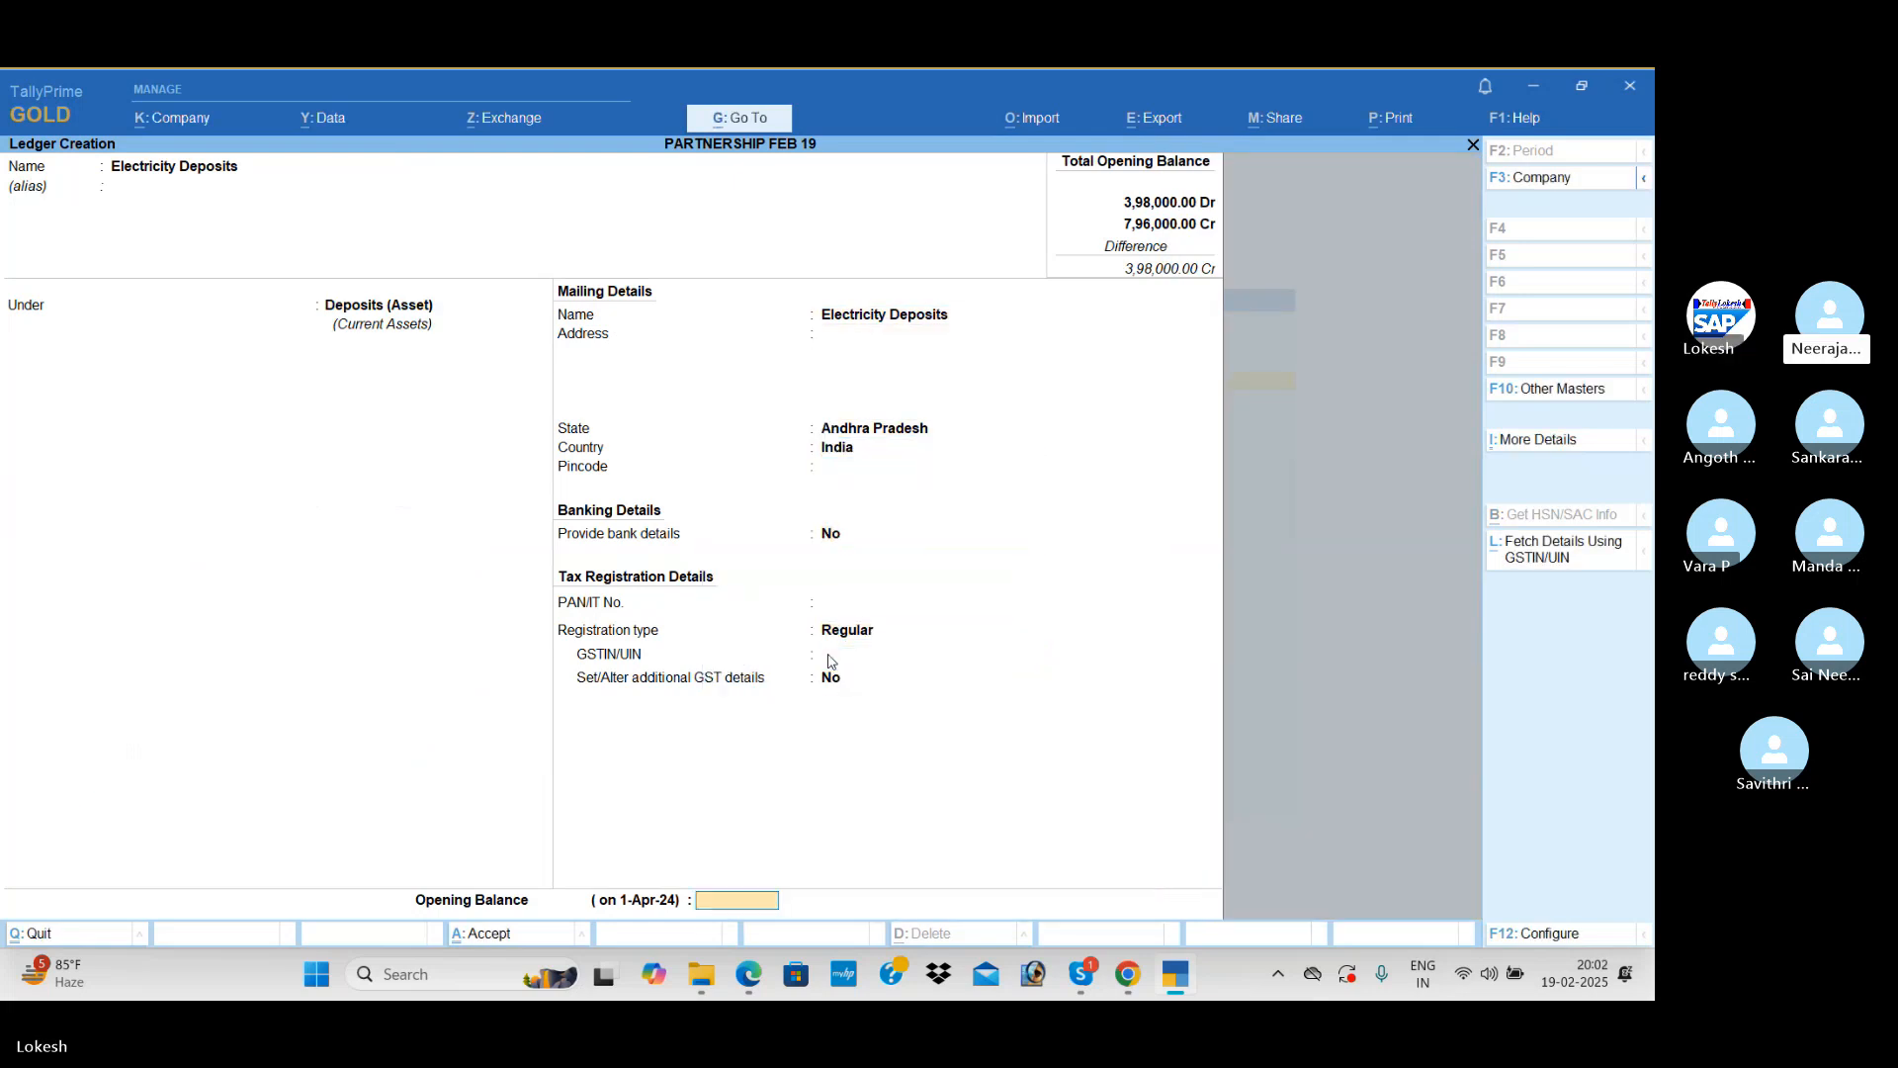
{"action": "type", "text": "10000"}
{"action": "key", "text": "Return"}
{"action": "key", "text": "Return"}
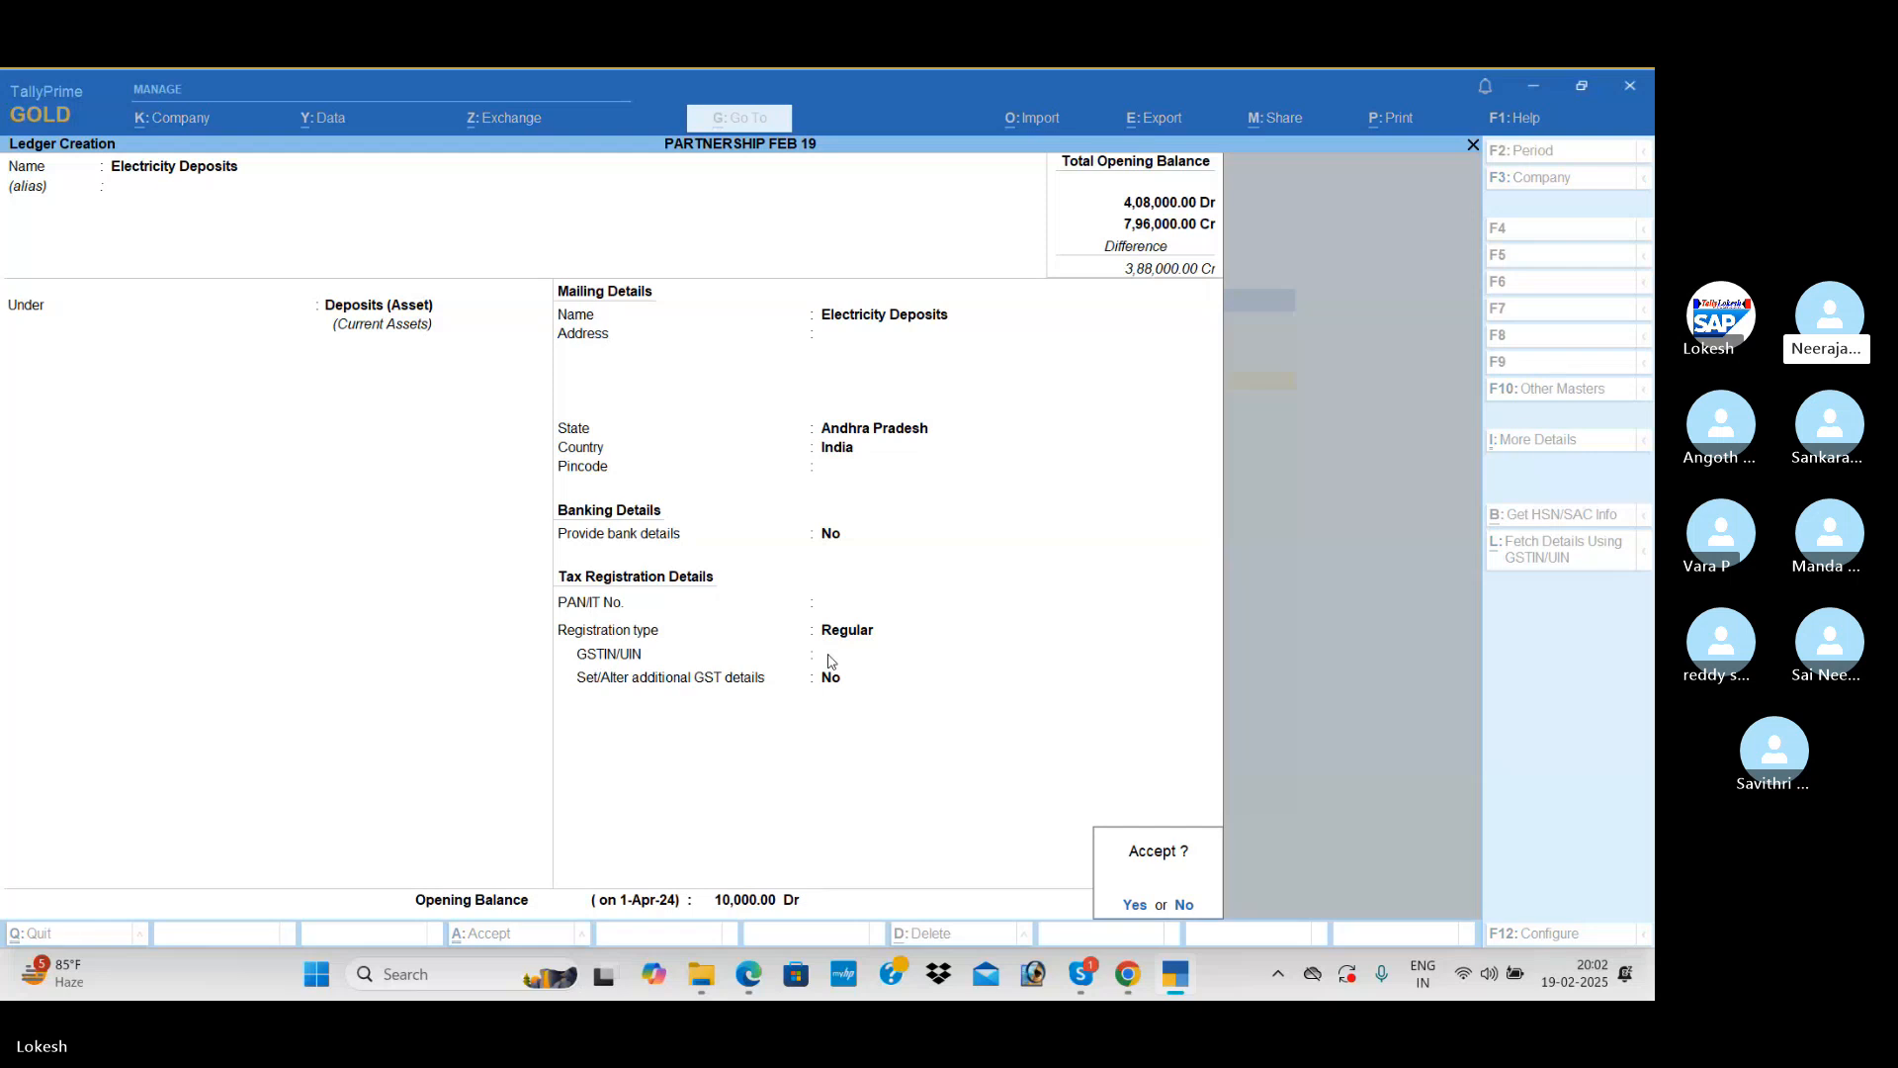
{"action": "key", "text": "Return"}
Step: Name the next ledger Phone Deposits, keeping it under Deposits (Asset) with the default mailing details
{"action": "type", "text": "Phone f"}
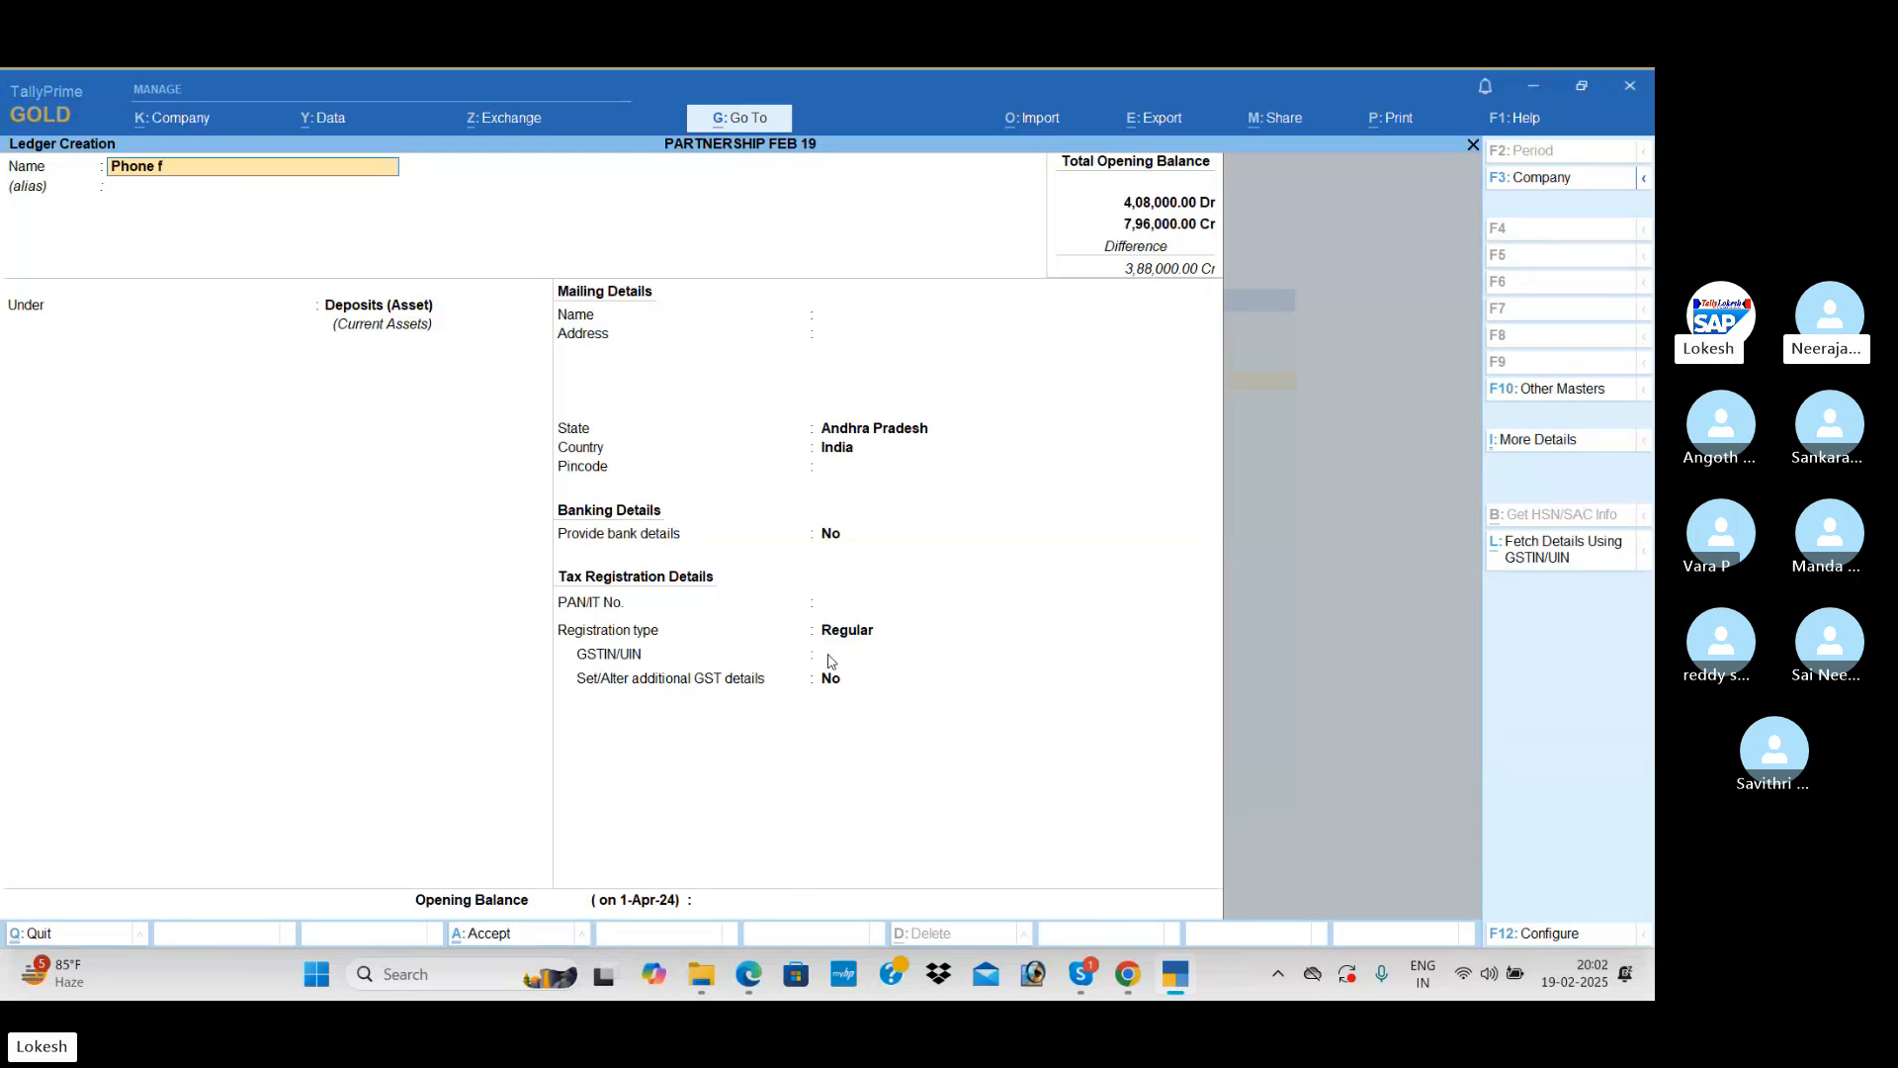
{"action": "type", "text": "epos"}
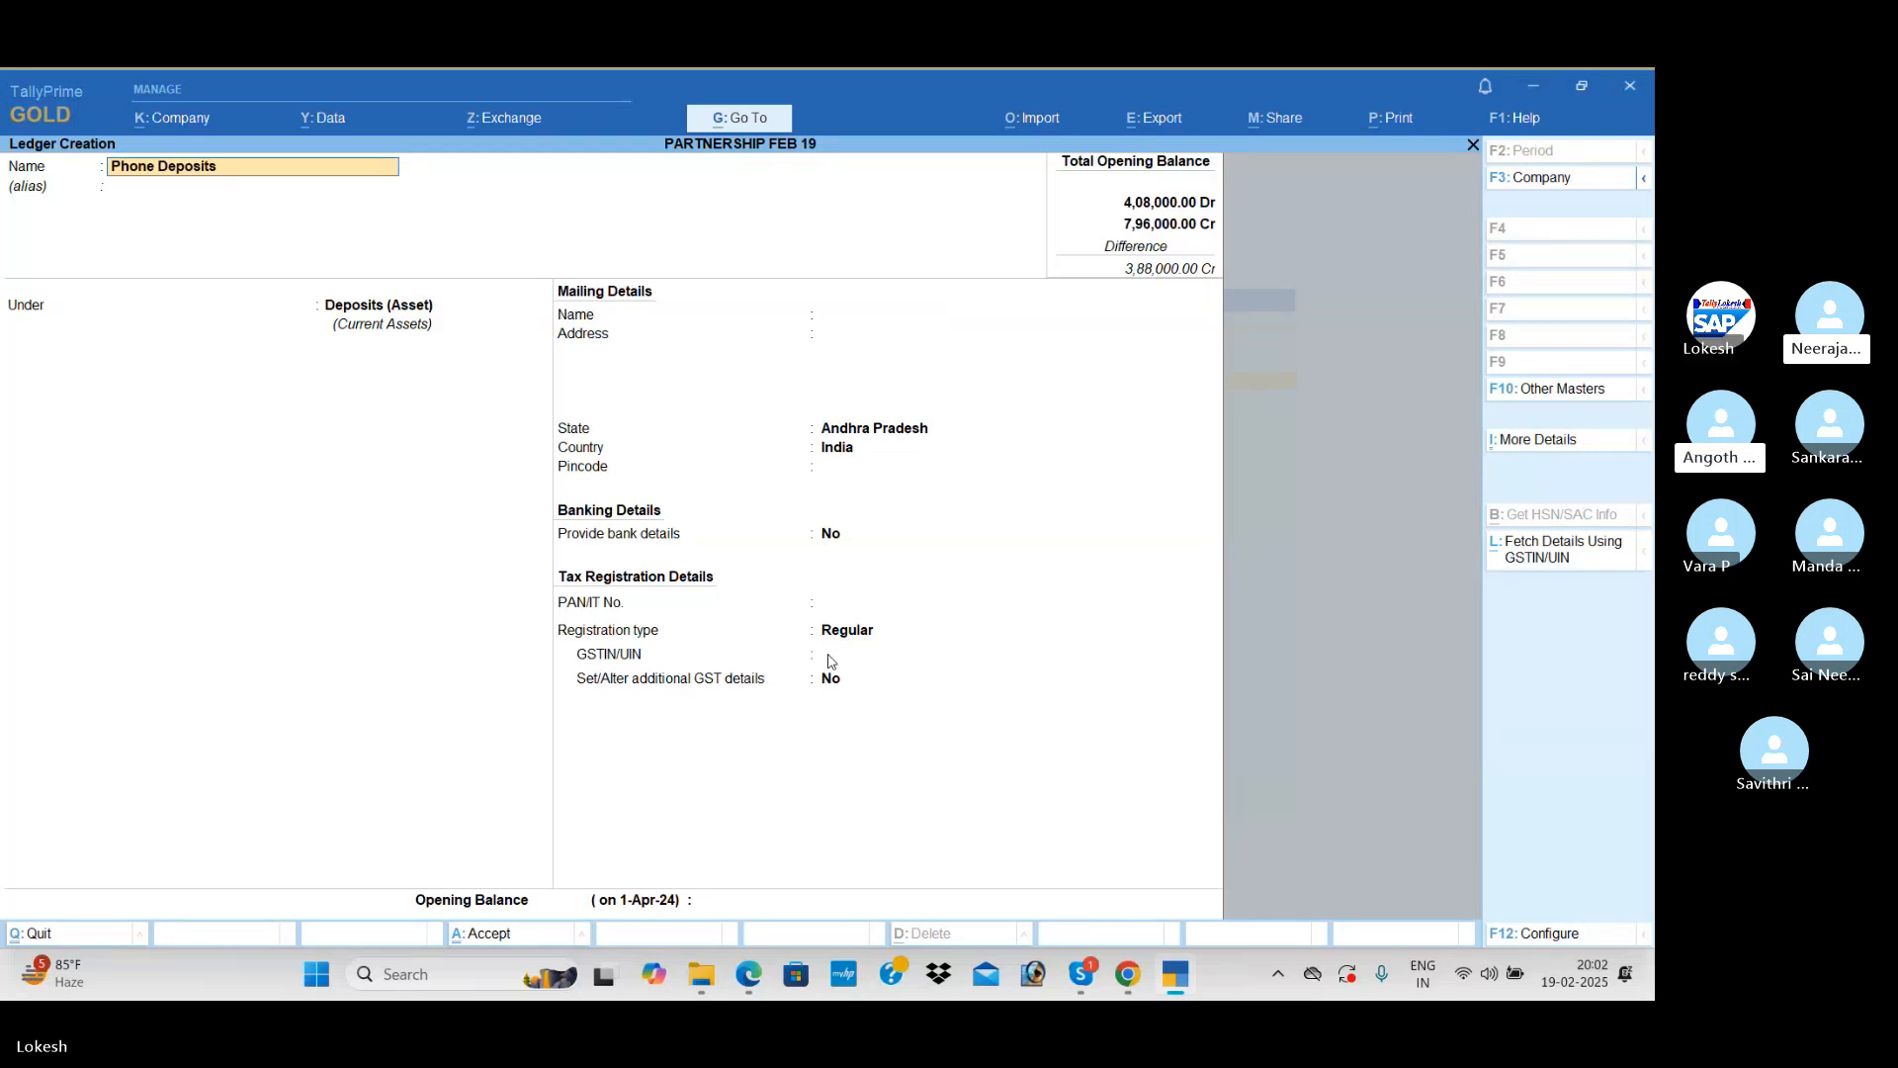
{"action": "type", "text": "its"}
{"action": "key", "text": "Return"}
{"action": "key", "text": "Return"}
{"action": "key", "text": "Return"}
{"action": "key", "text": "Return"}
{"action": "key", "text": "Return"}
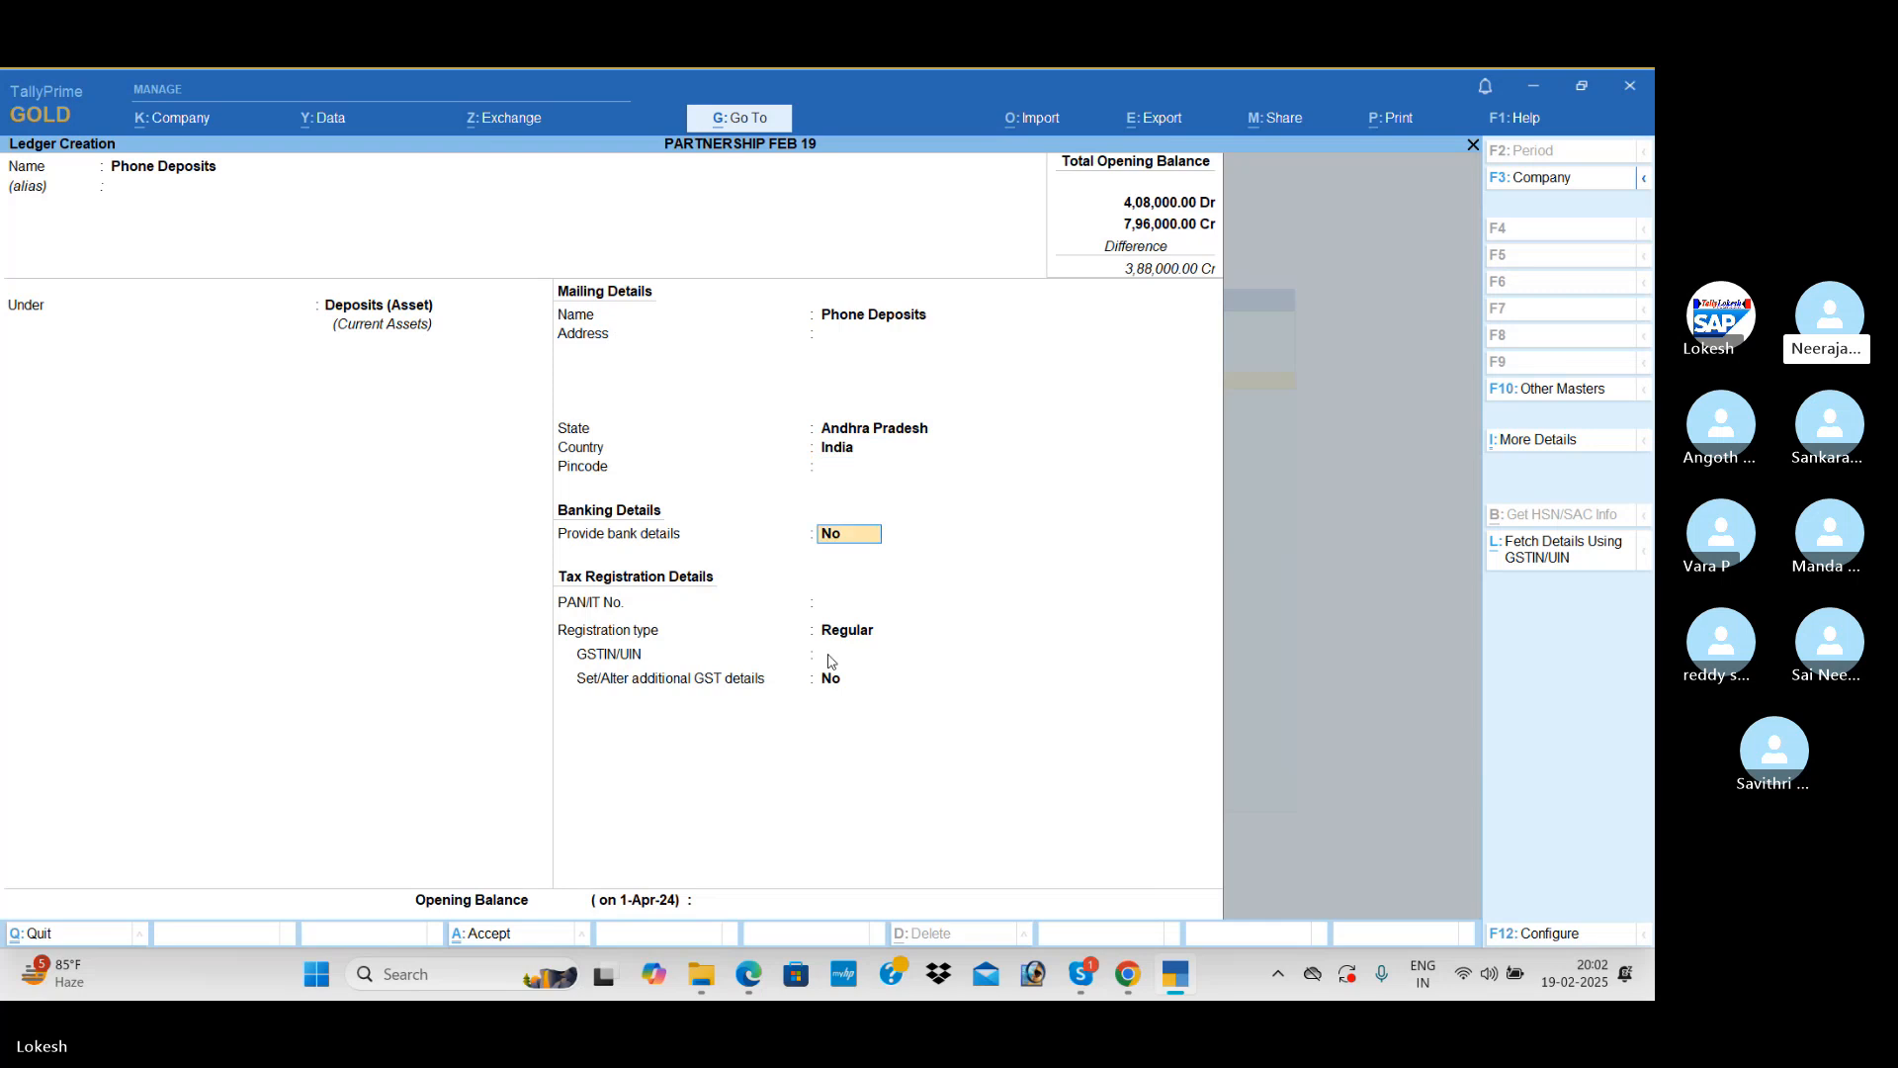
Step: Keep Phone Deposits' bank and tax registration details at their defaults, set its opening balance to 3,000 Dr and save the ledger
{"action": "key", "text": "Return"}
{"action": "key", "text": "Return"}
{"action": "key", "text": "Return"}
{"action": "key", "text": "Return"}
{"action": "key", "text": "Return"}
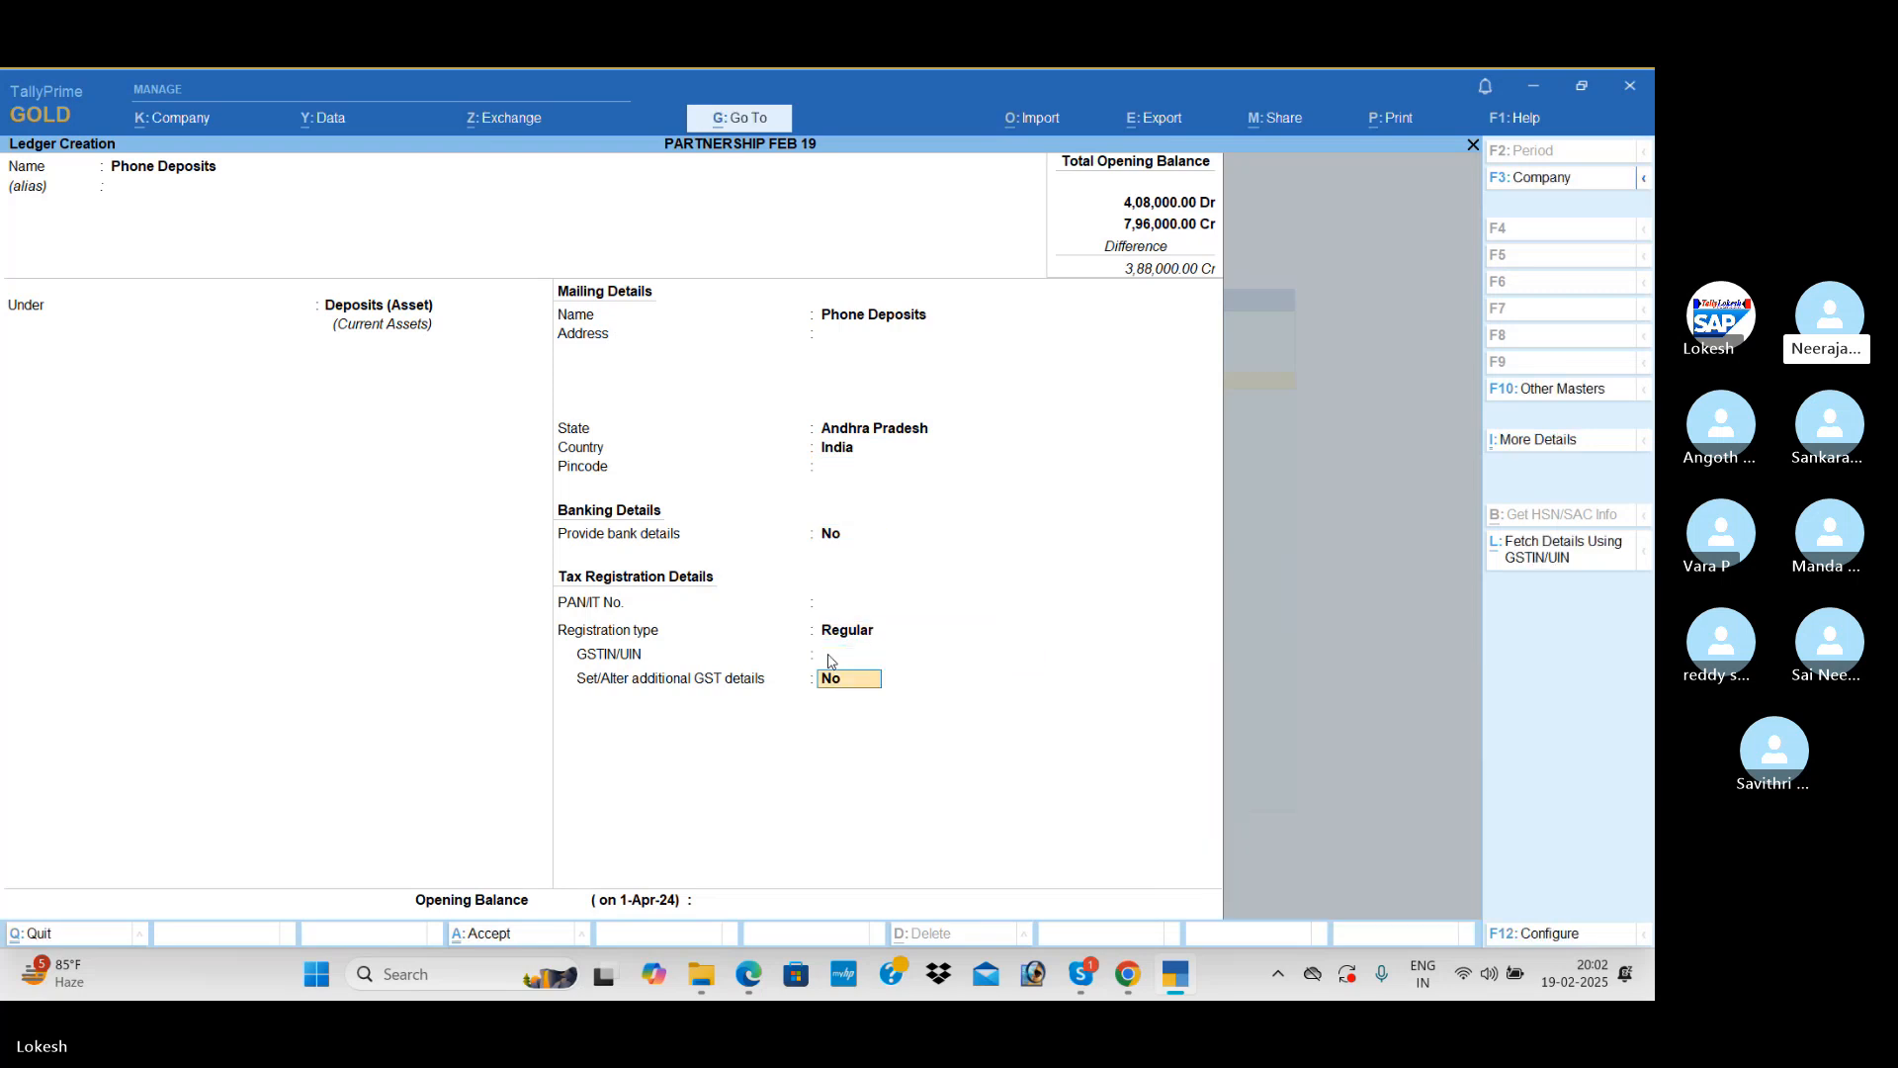
{"action": "key", "text": "Return"}
{"action": "type", "text": "3000"}
{"action": "key", "text": "Return"}
{"action": "key", "text": "Return"}
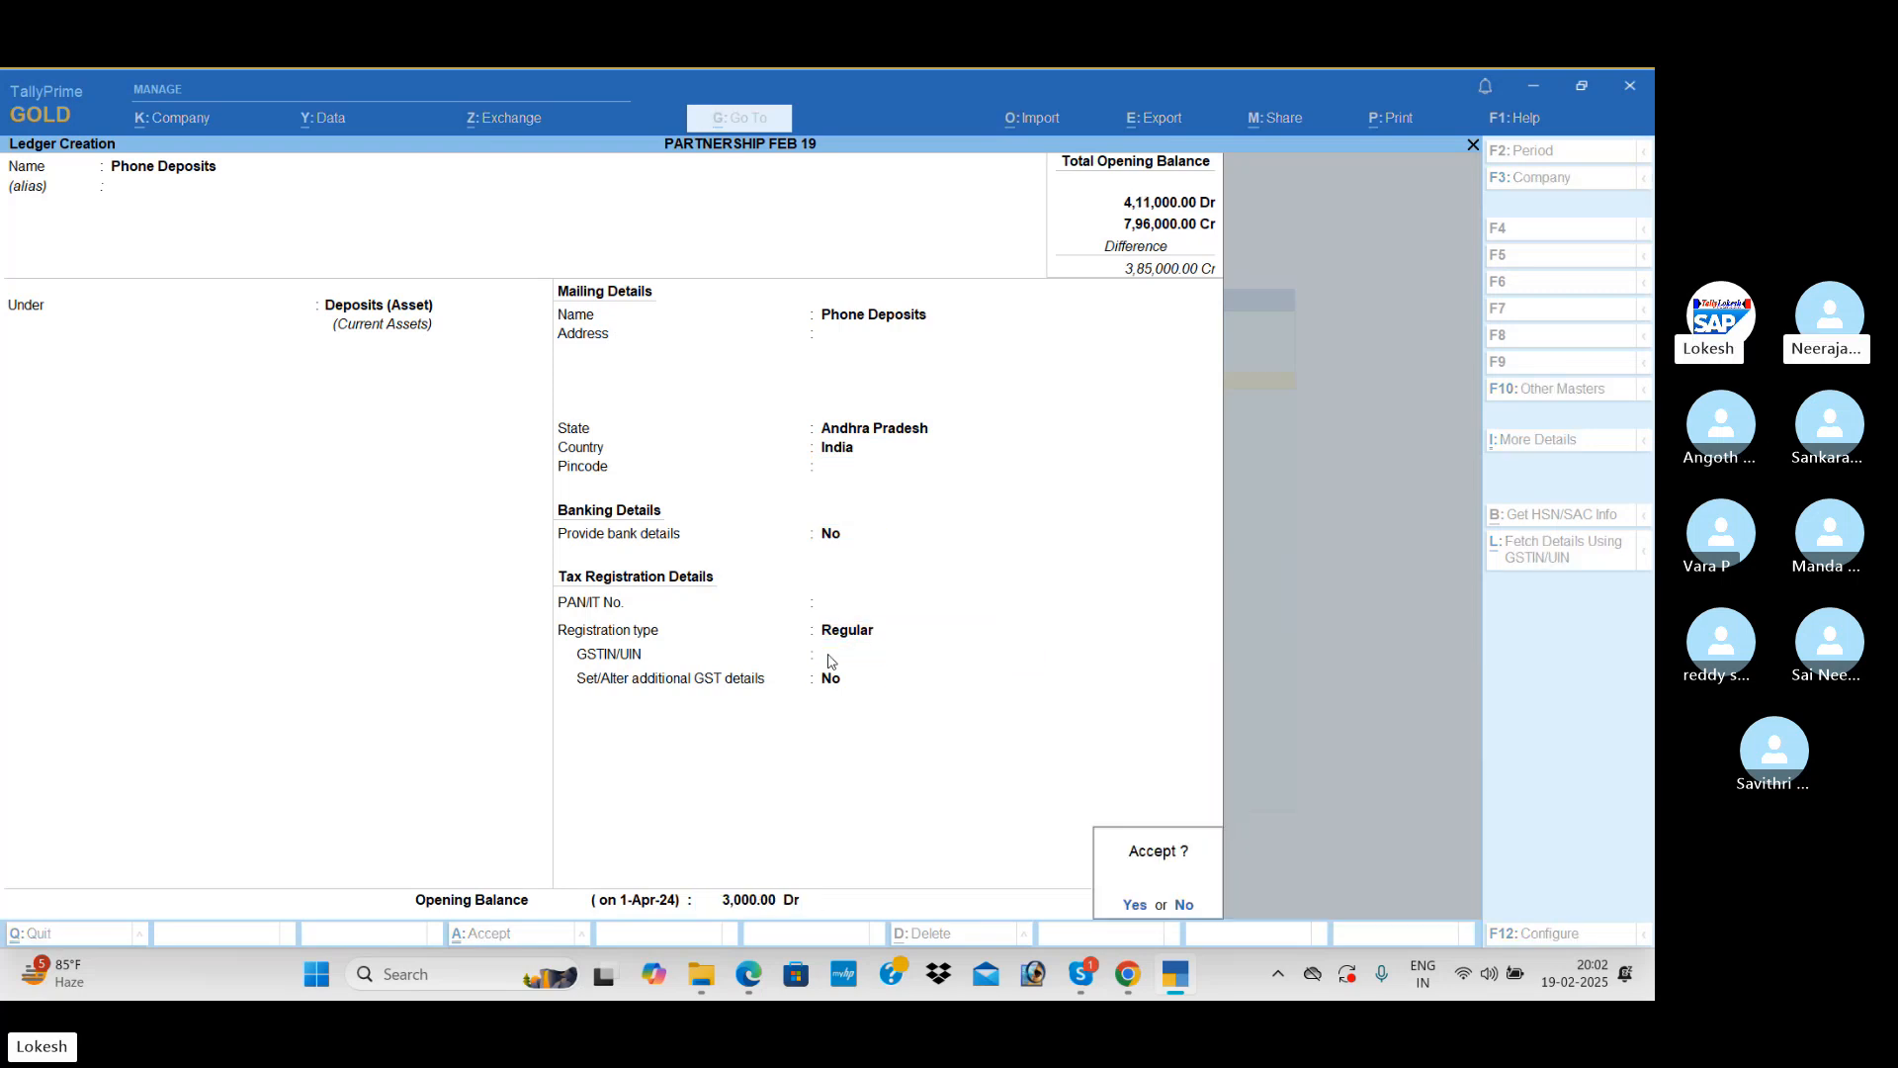
{"action": "key", "text": "Return"}
Step: Name the next ledger Tech Savy Tecnologies, leave its alias blank and place it under Sundry Debtors
{"action": "type", "text": "T"}
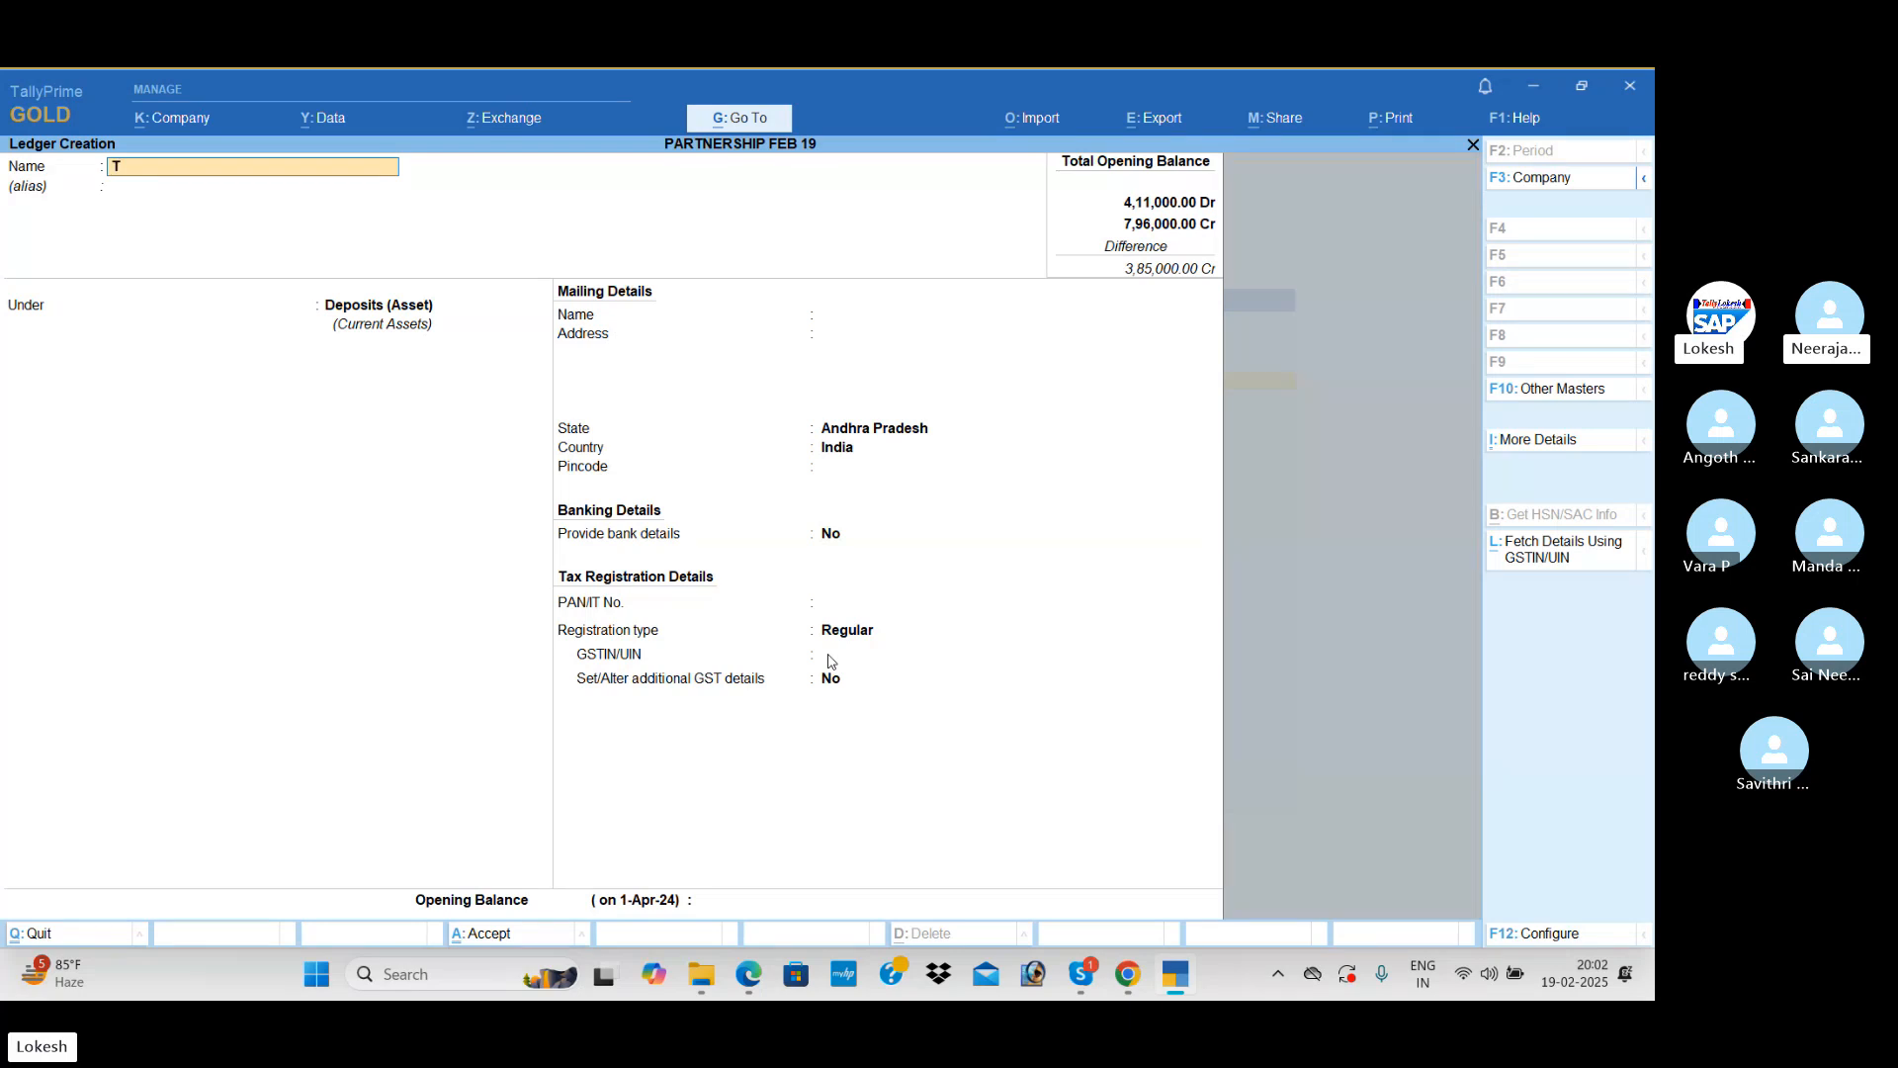
{"action": "type", "text": "ech Sav"}
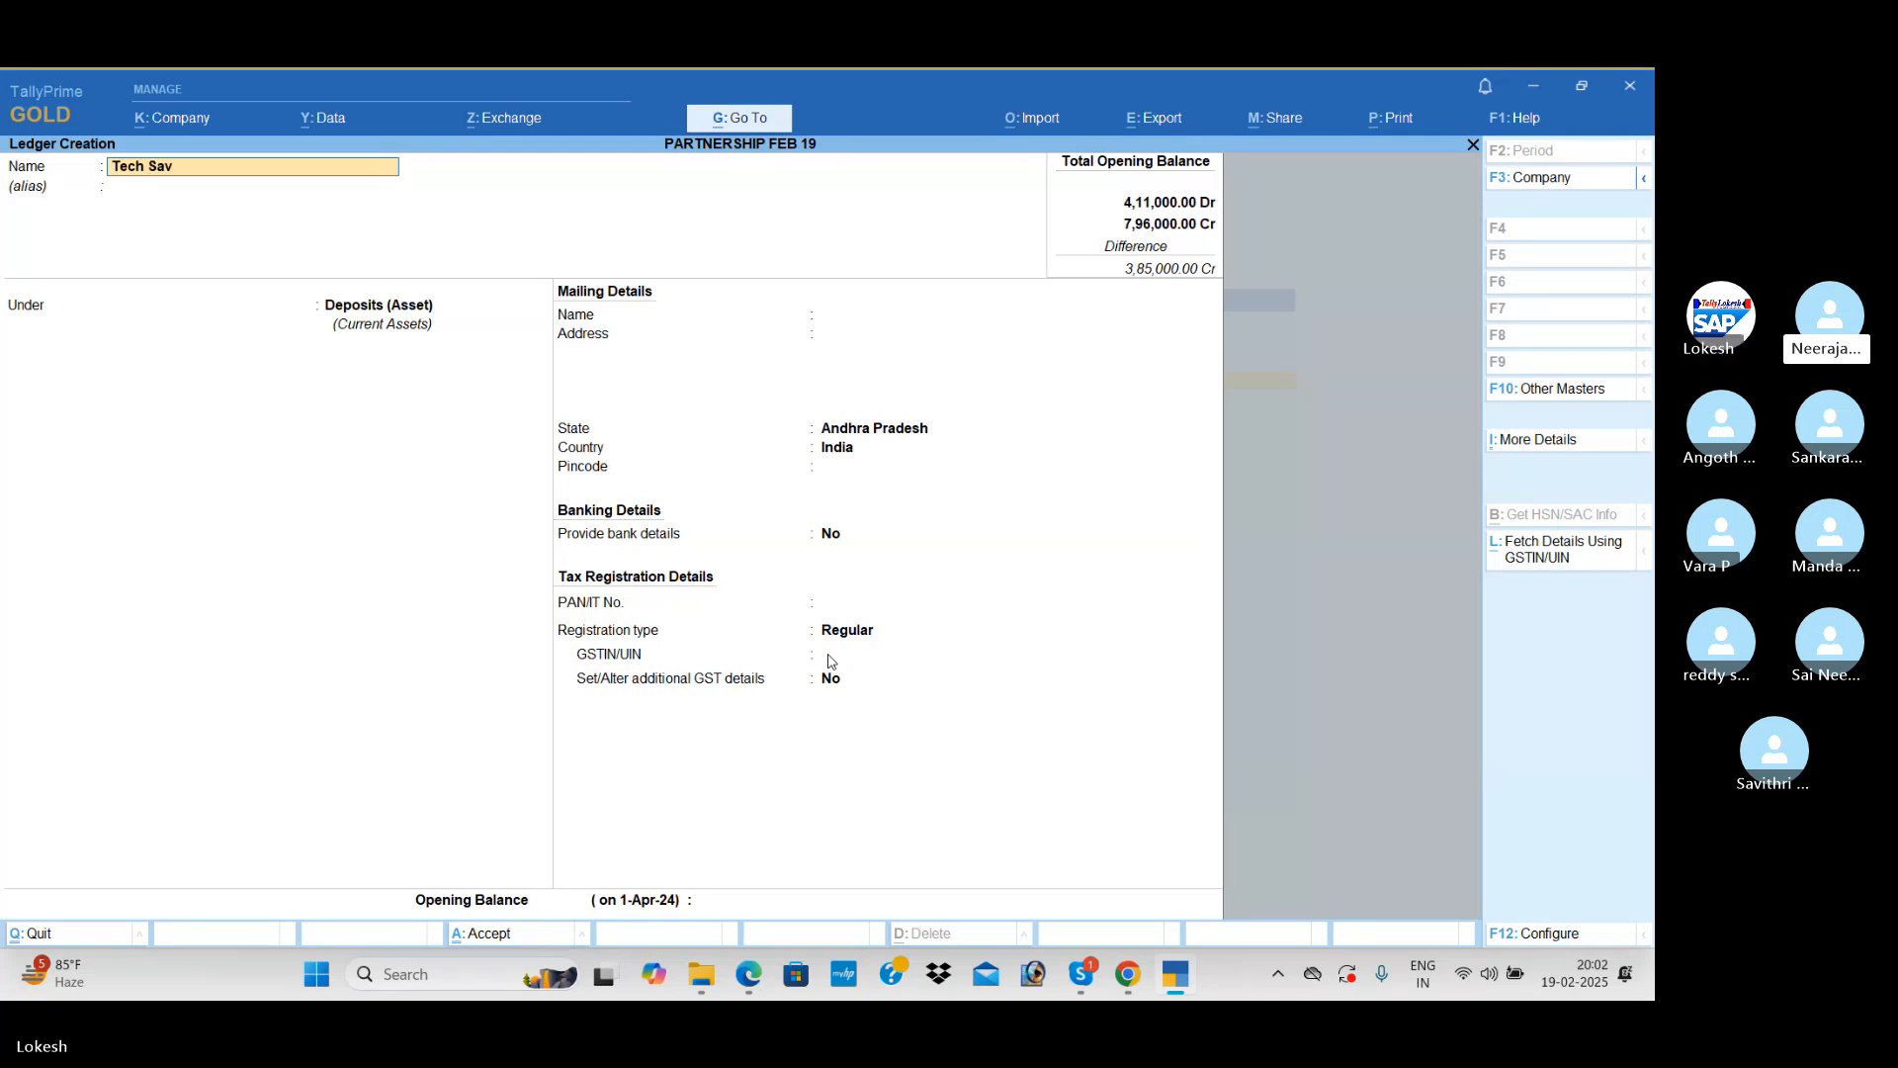
{"action": "type", "text": "y Tecnologies"}
{"action": "key", "text": "Return"}
{"action": "key", "text": "Return"}
{"action": "type", "text": "sun"}
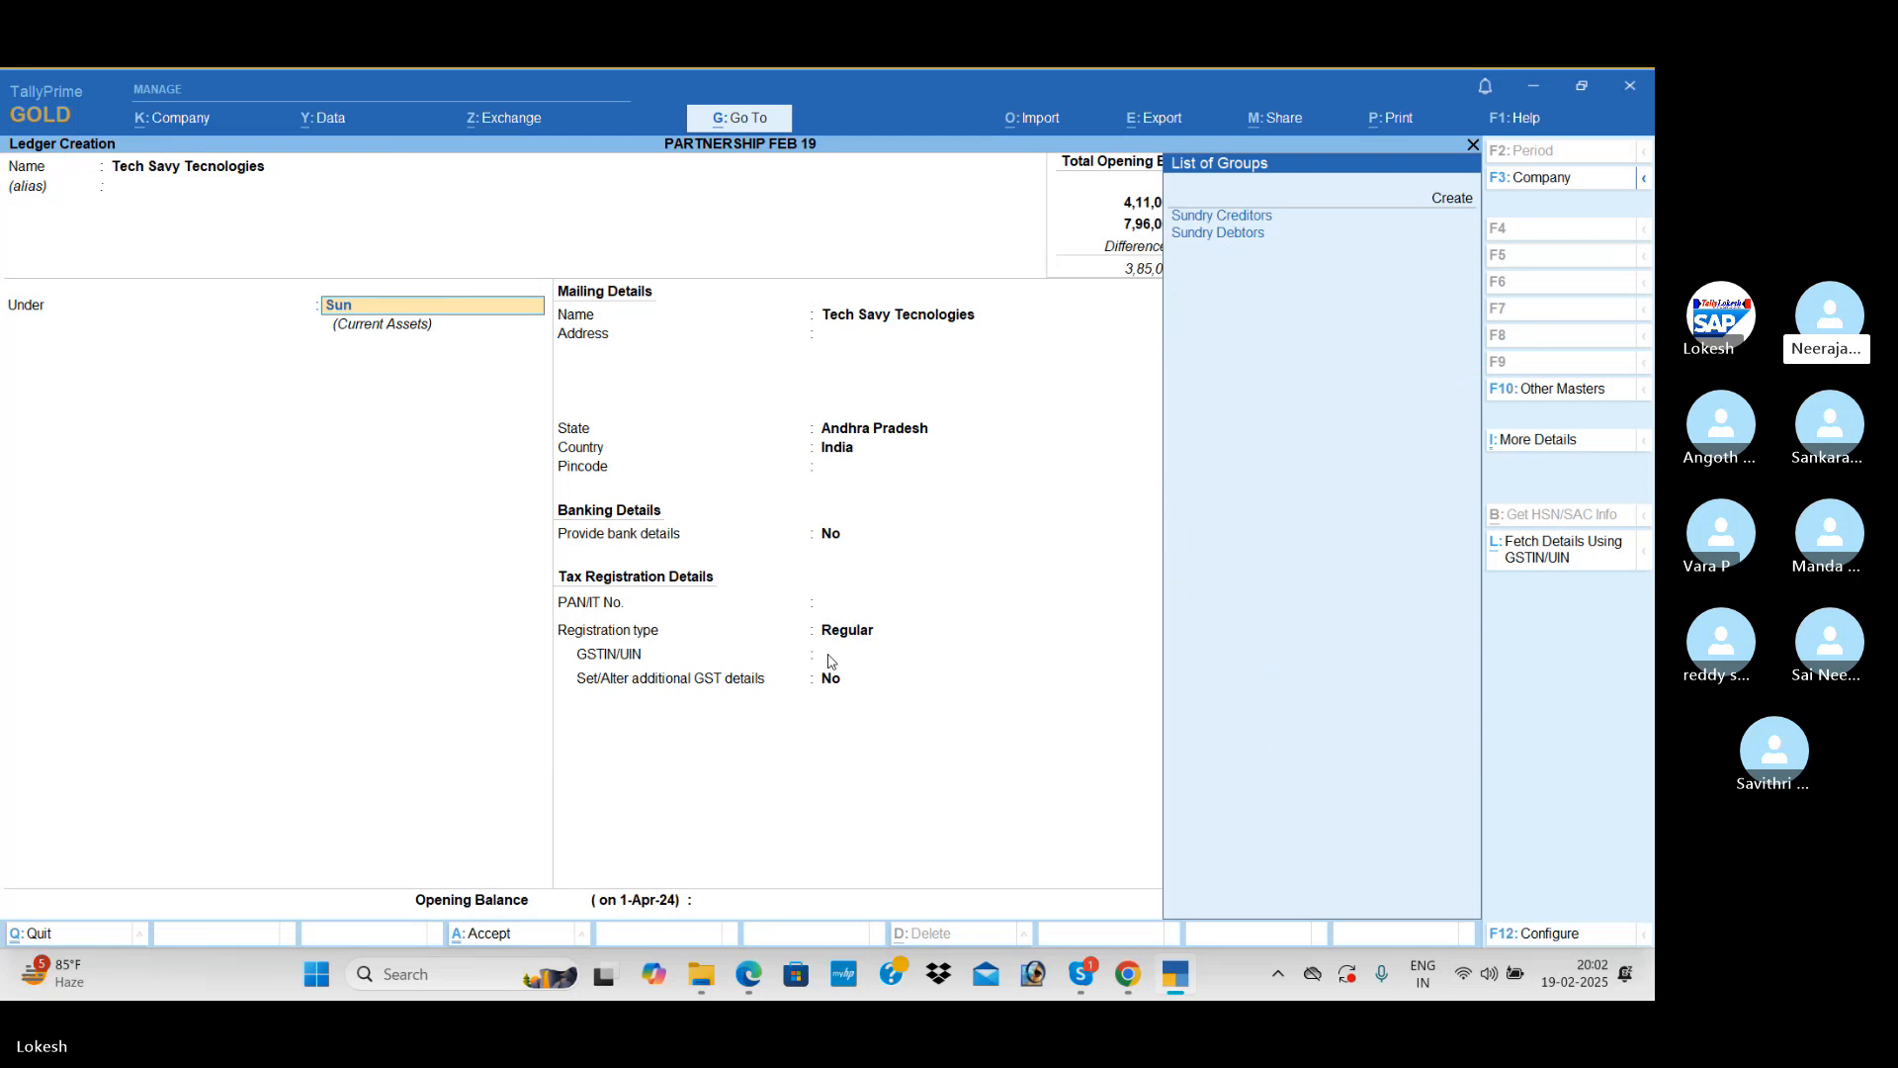
{"action": "key", "text": "Down"}
Step: Keep Tech Savy Tecnologies' mailing and banking details at their defaults and enter 37 as its GSTIN/UIN
{"action": "key", "text": "Return"}
{"action": "key", "text": "Return"}
{"action": "key", "text": "Return"}
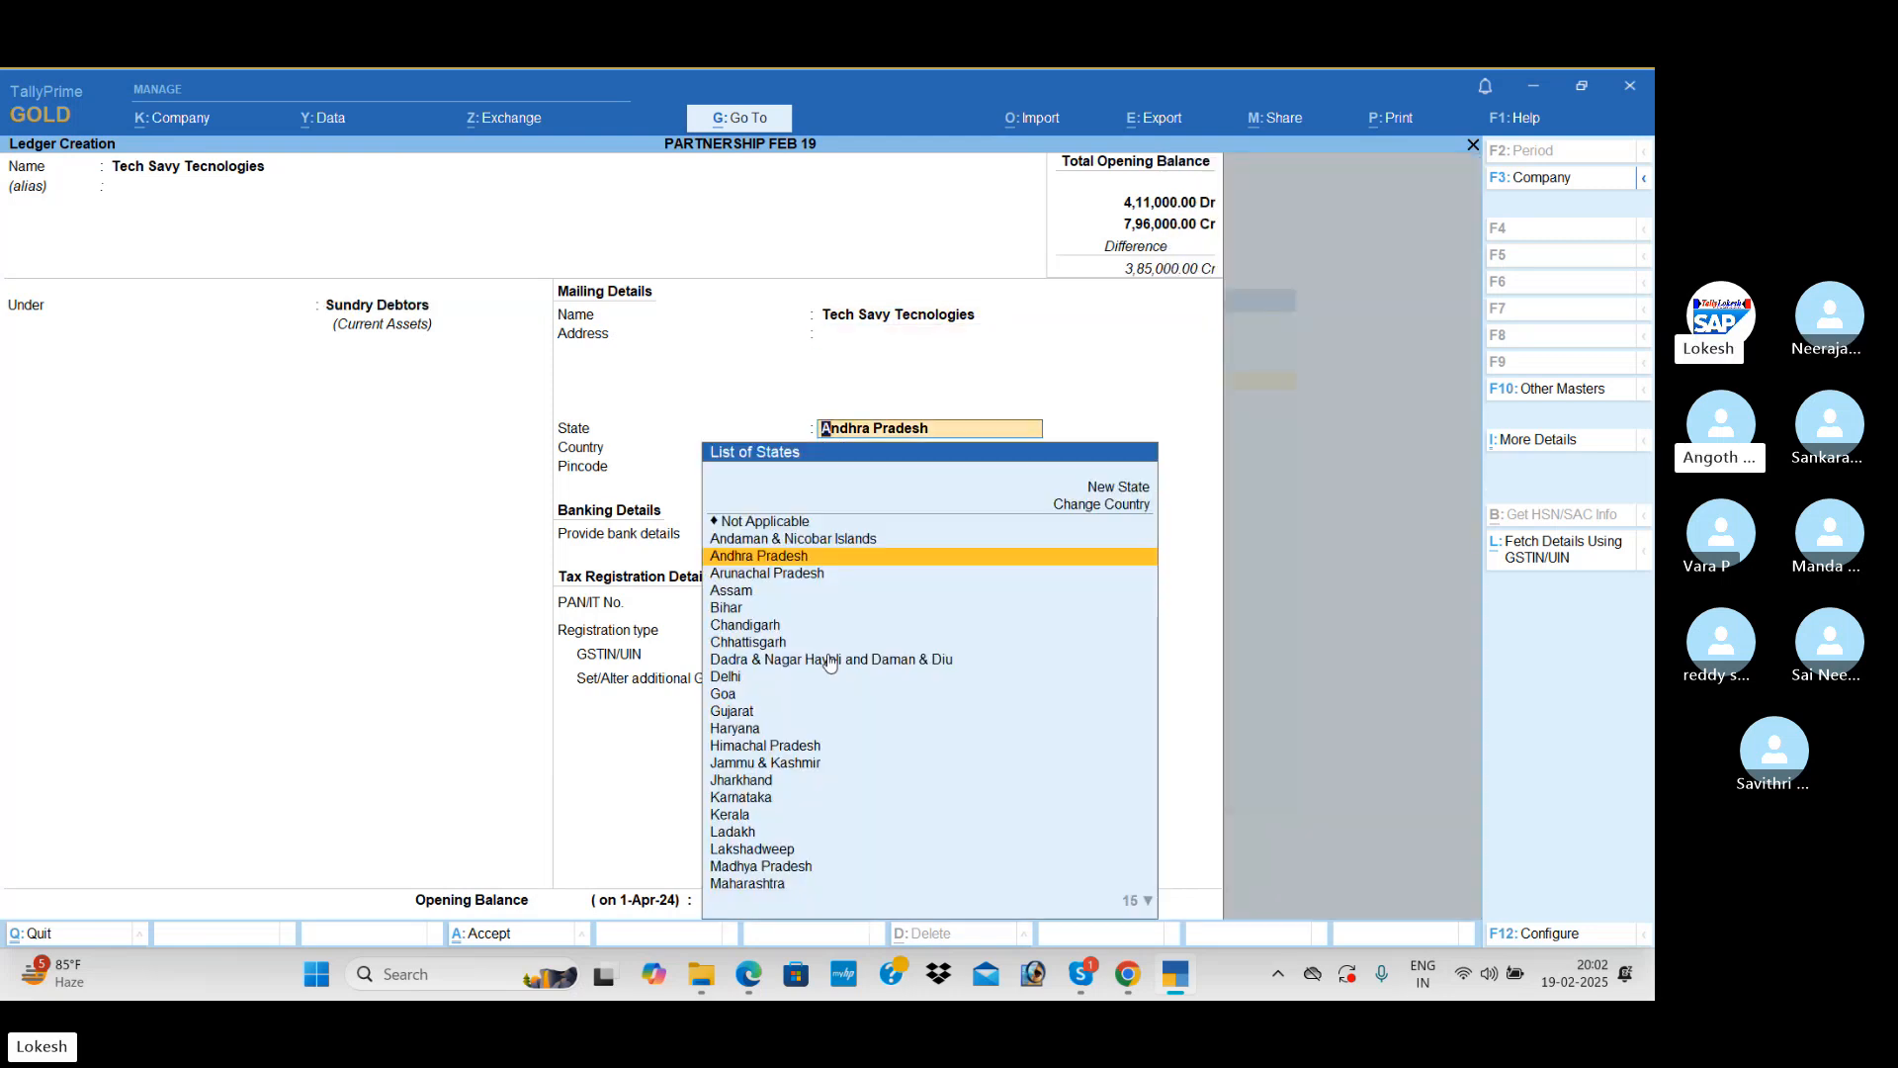
{"action": "key", "text": "Return"}
{"action": "key", "text": "Return"}
{"action": "key", "text": "Return"}
{"action": "key", "text": "Return"}
{"action": "left_click", "coordinate": [829, 657]}
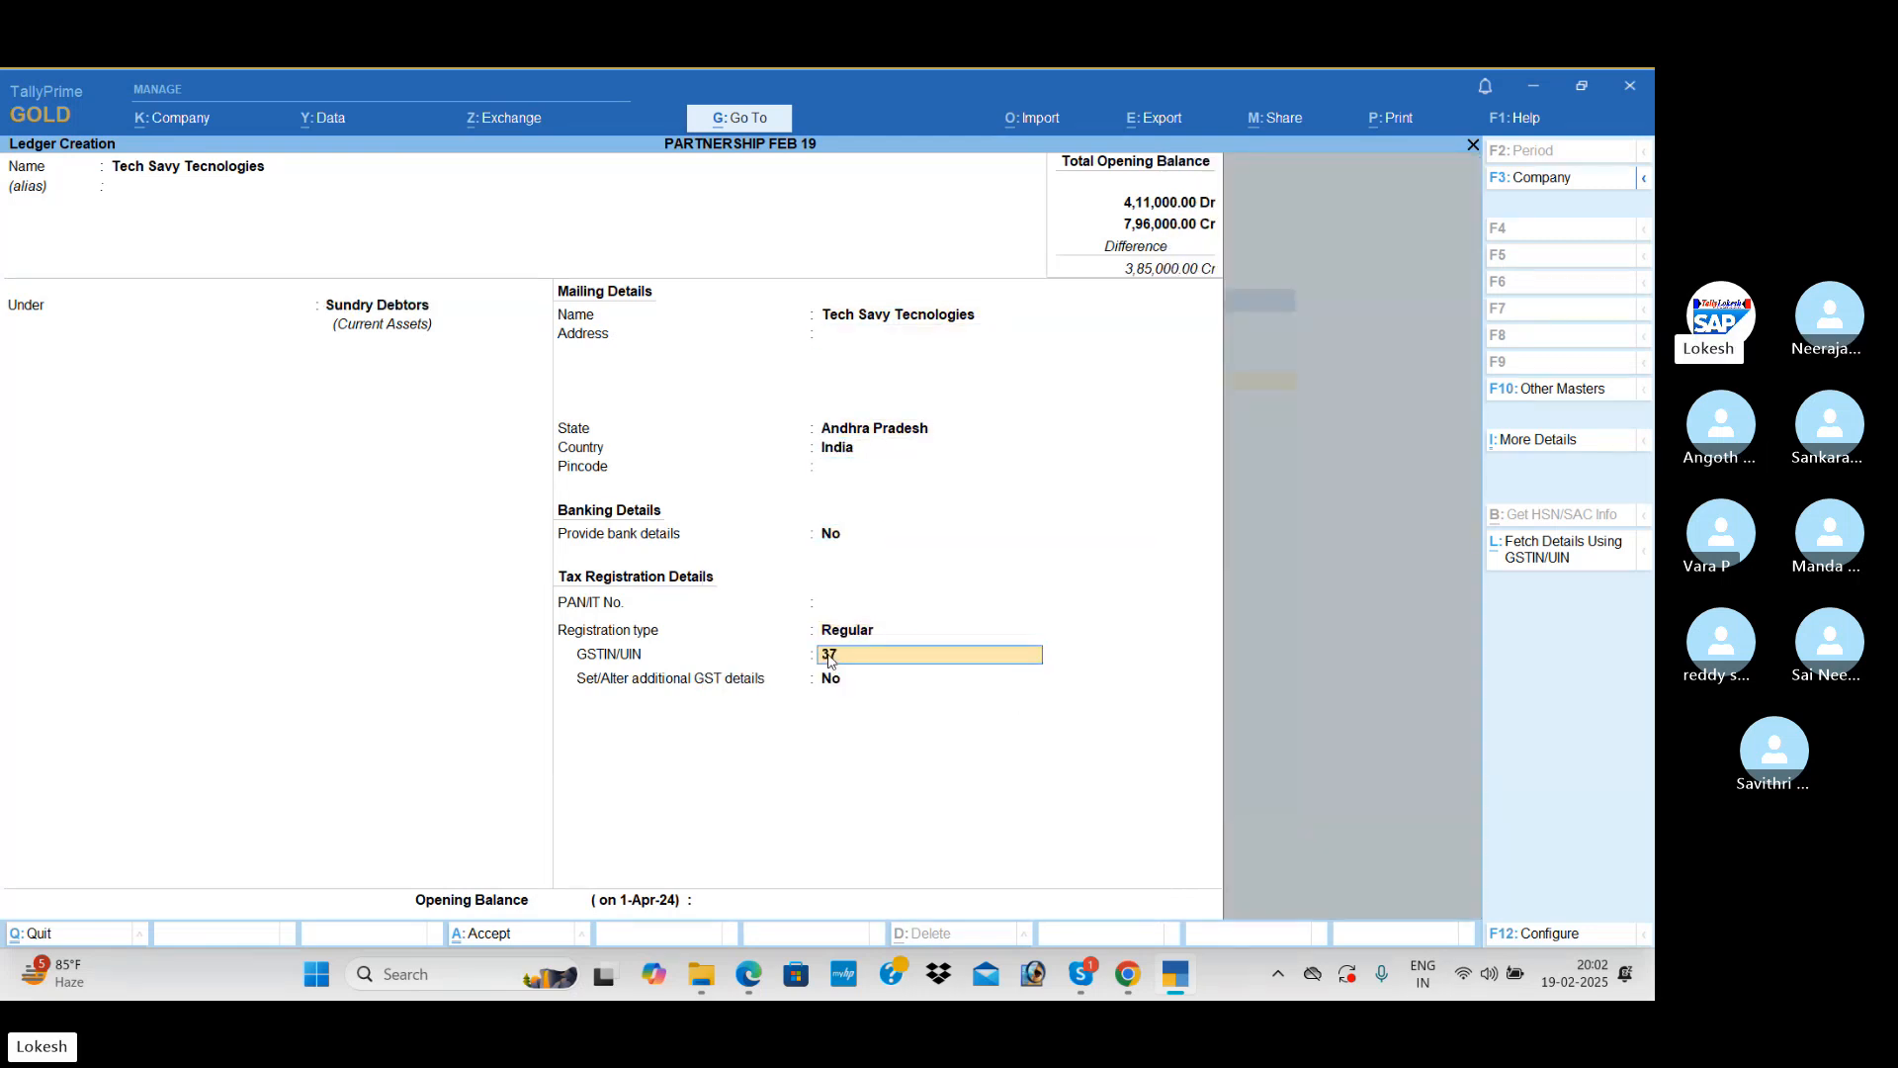
{"action": "type", "text": "37"}
Step: Set Tech Savy Tecnologies' opening balance to 40,000 Dr and save the ledger
{"action": "key", "text": "Return"}
{"action": "key", "text": "Return"}
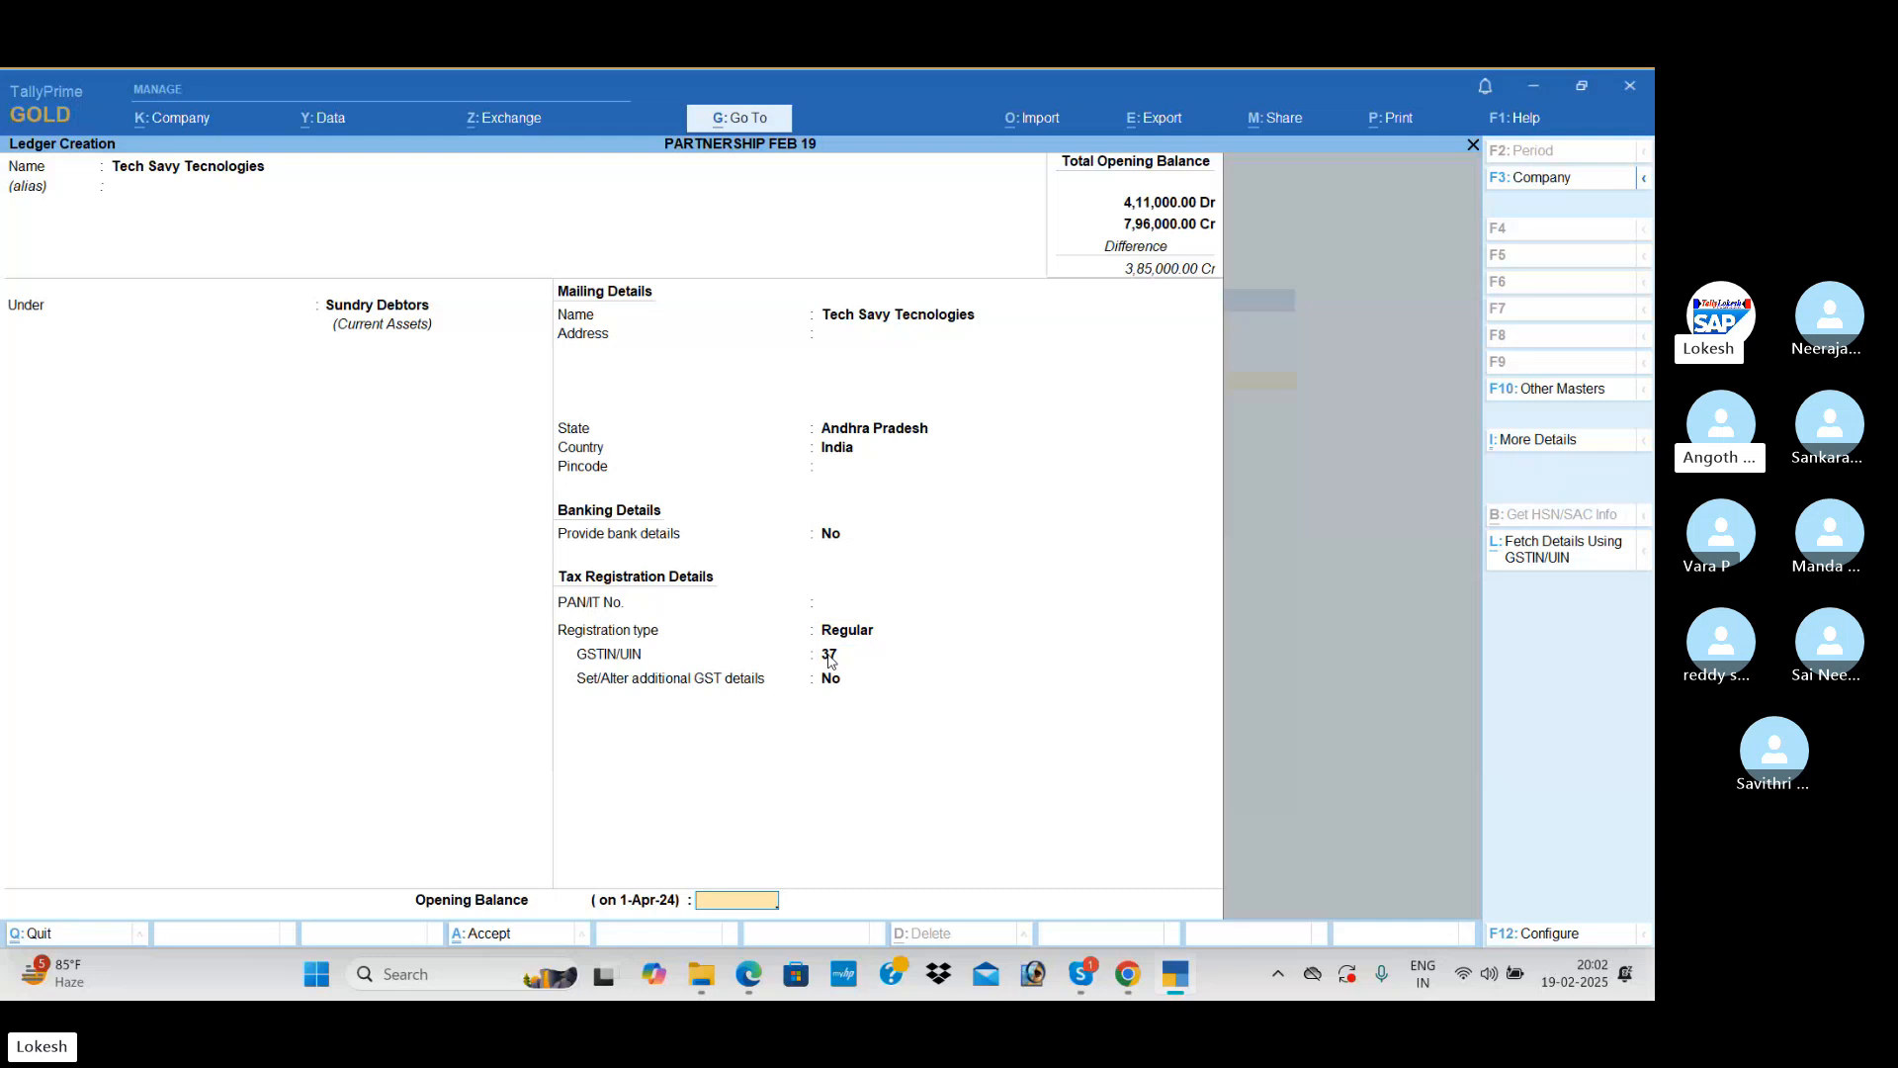
{"action": "type", "text": "40000"}
{"action": "key", "text": "Return"}
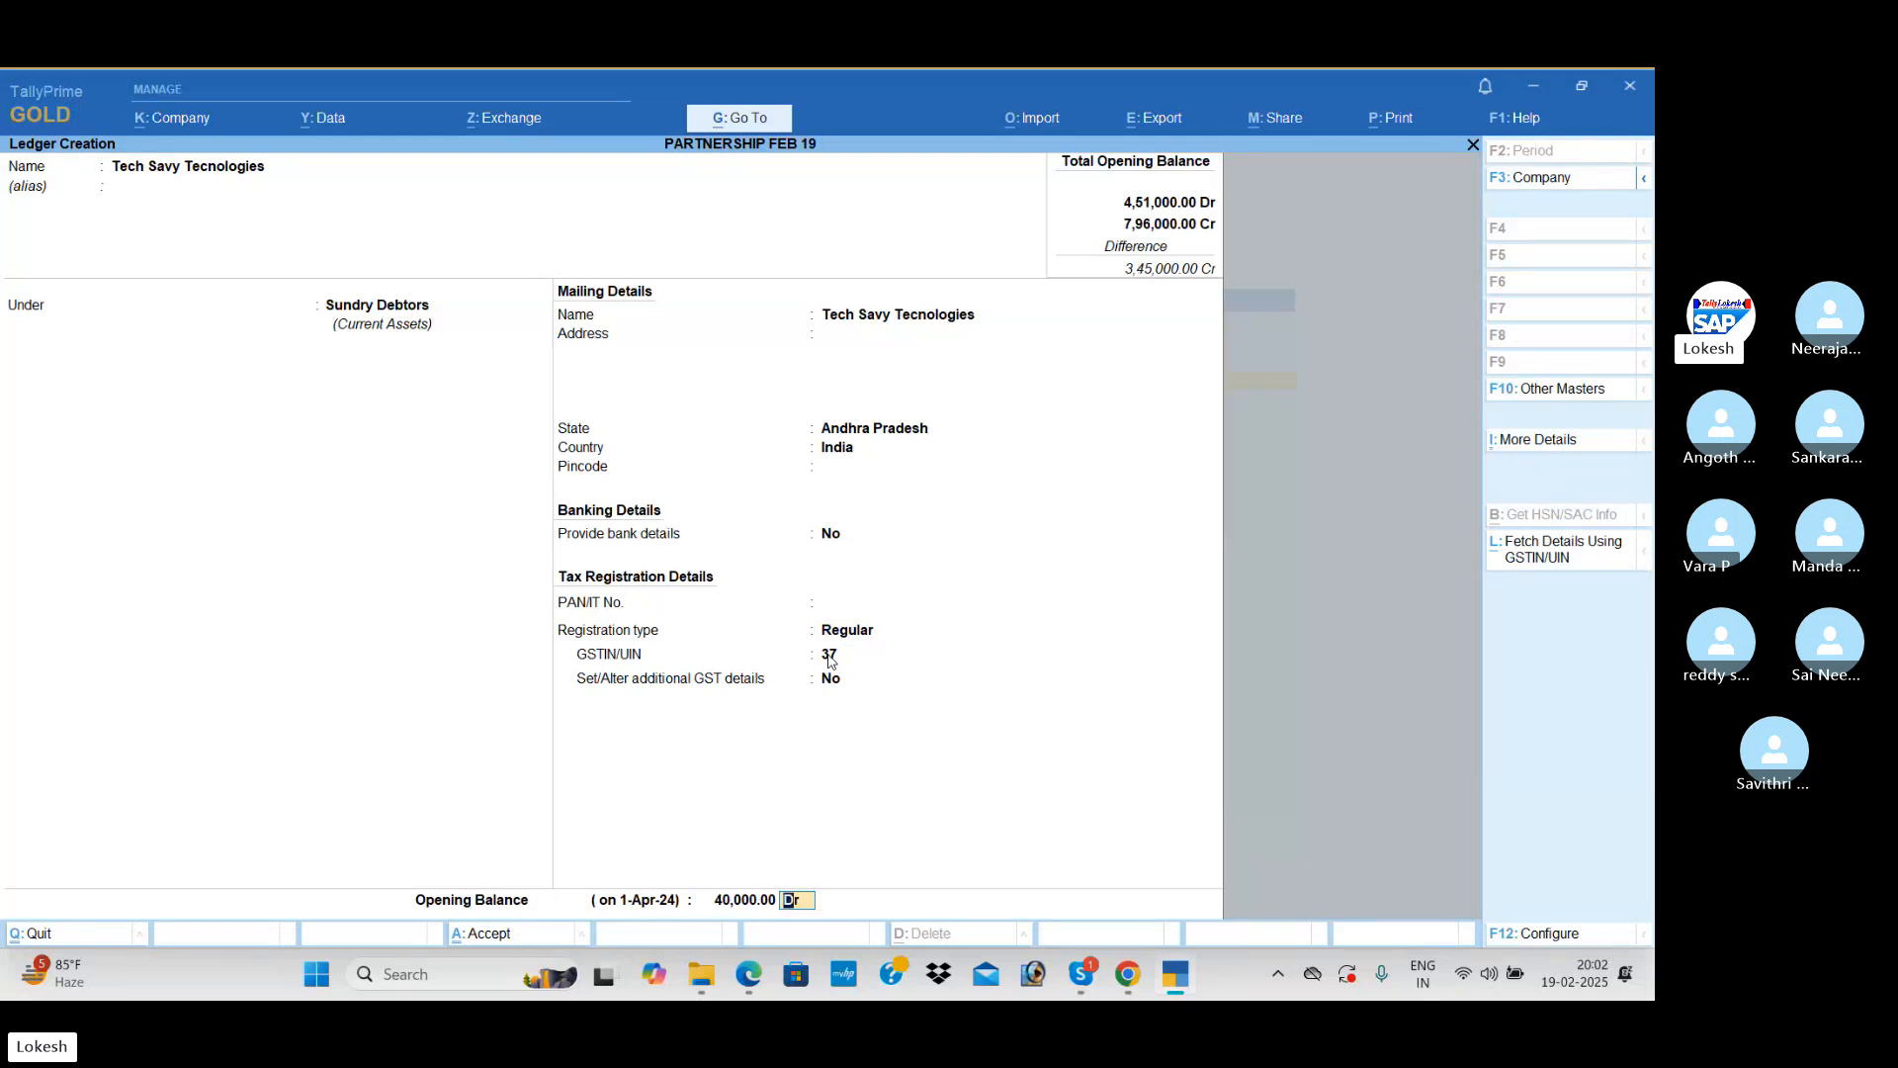
{"action": "key", "text": "Return"}
Step: Name the next ledger Ganesh Technologies, leave its alias blank and keep it under Sundry Debtors
{"action": "key", "text": "Return"}
{"action": "type", "text": "Gane"}
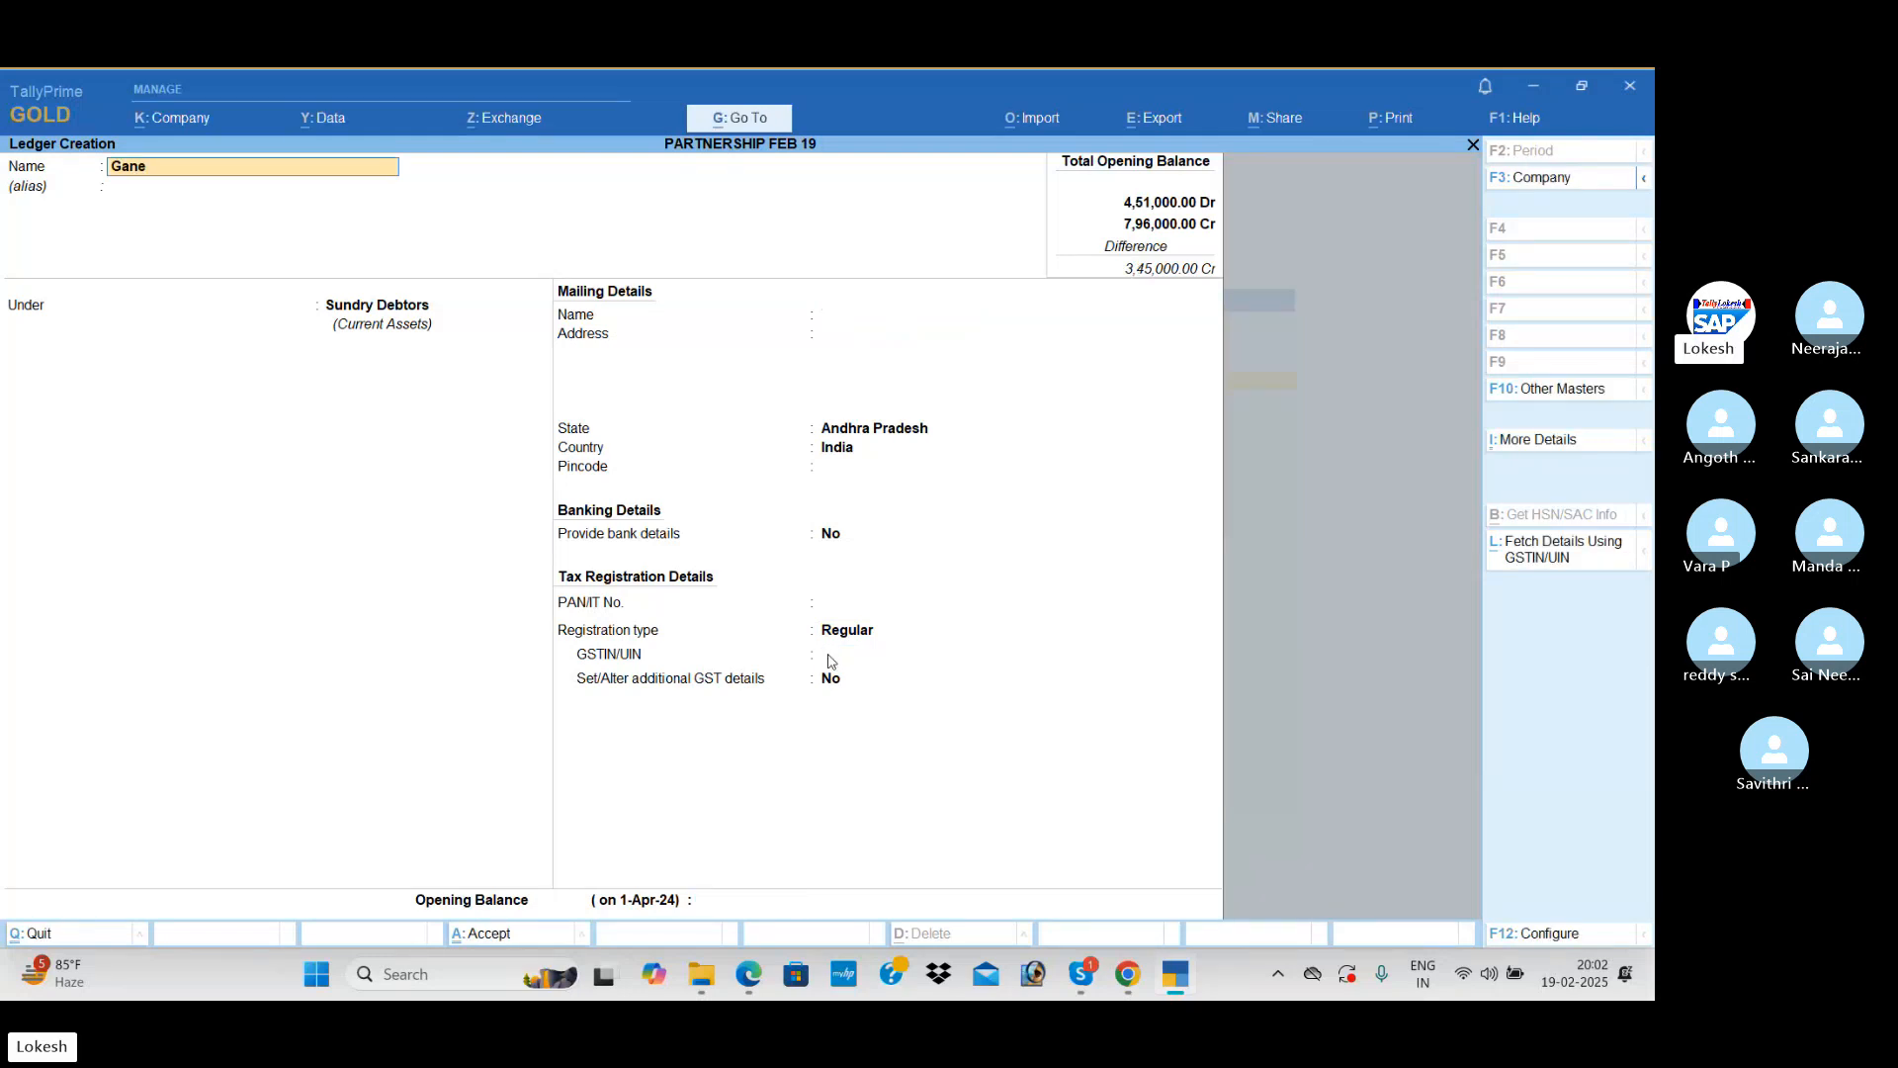
{"action": "type", "text": "sh technologies"}
Step: Enter 37 as Ganesh Technologies' GSTIN/UIN, set its opening balance to 25,000 Dr and save the ledger
{"action": "key", "text": "Return"}
{"action": "key", "text": "Return"}
{"action": "key", "text": "Return"}
{"action": "key", "text": "Return"}
{"action": "key", "text": "Return"}
{"action": "key", "text": "Return"}
{"action": "key", "text": "Return"}
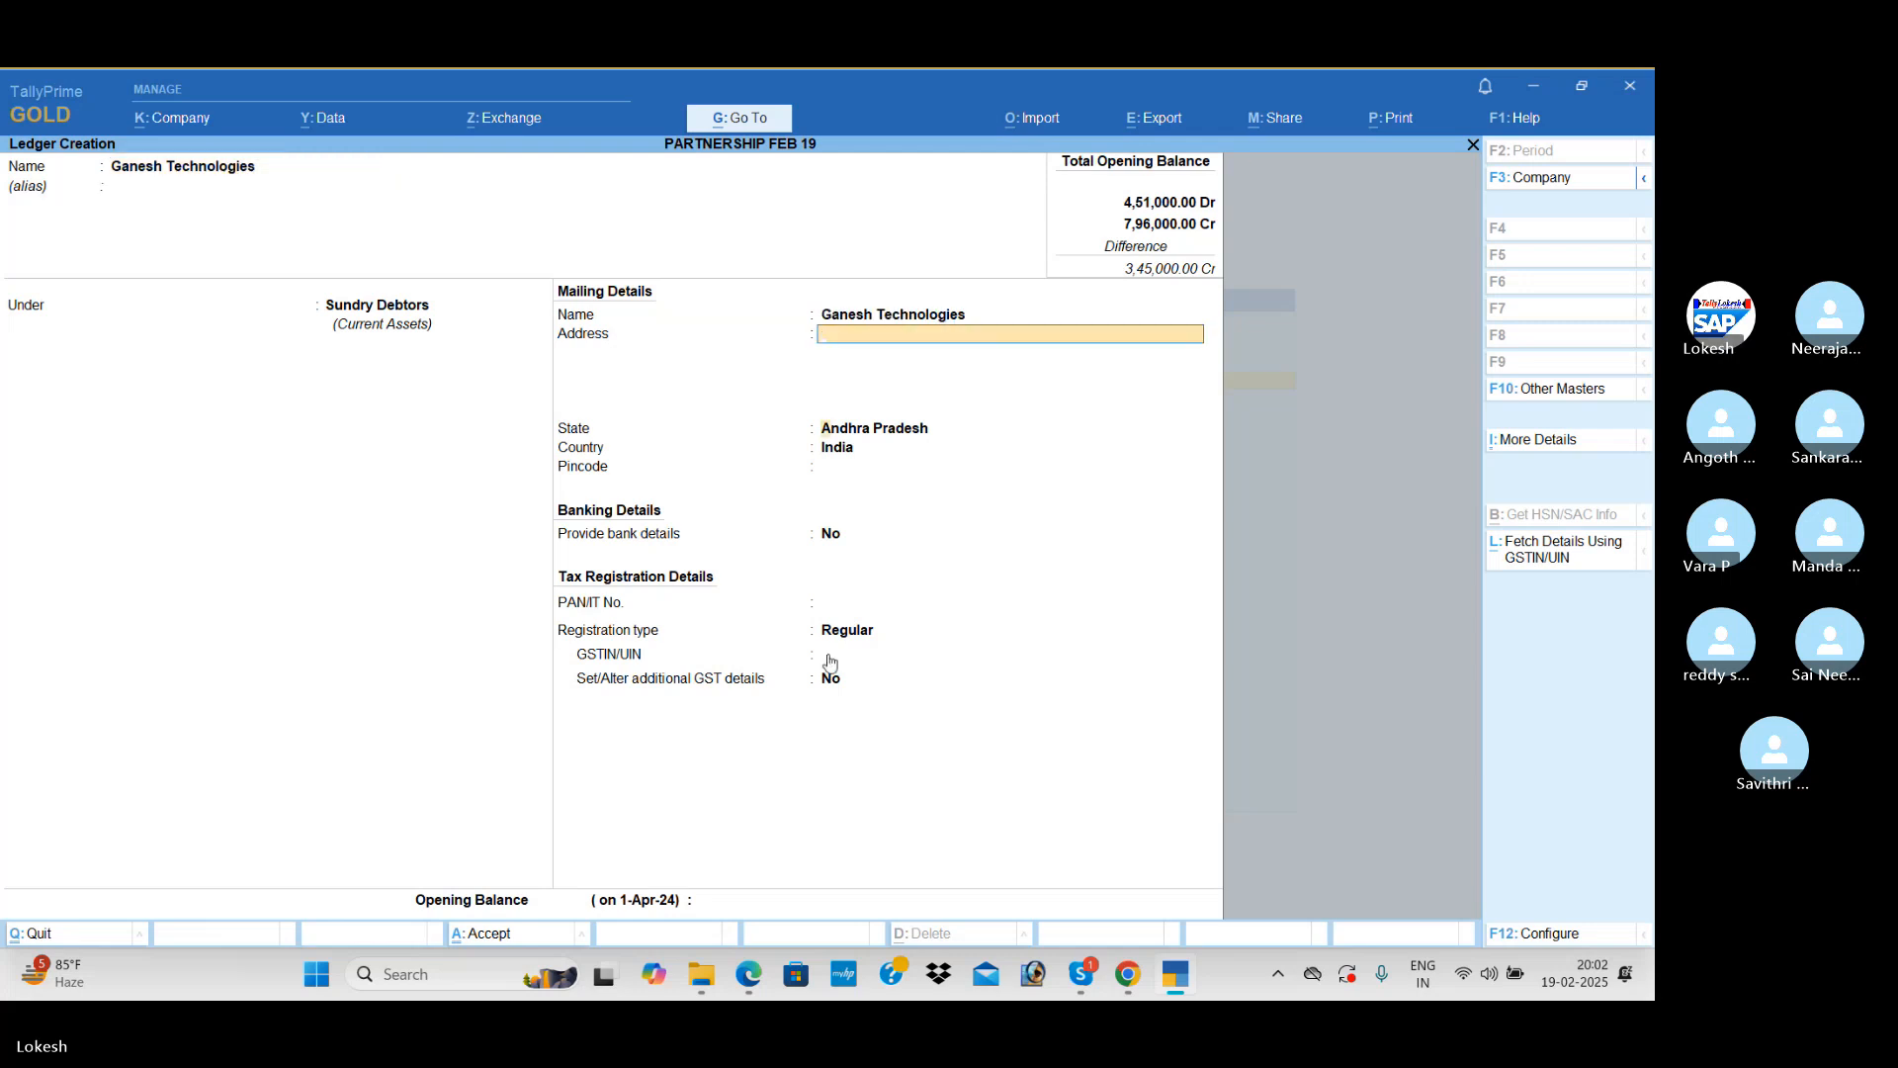
{"action": "key", "text": "Return"}
{"action": "type", "text": "3"}
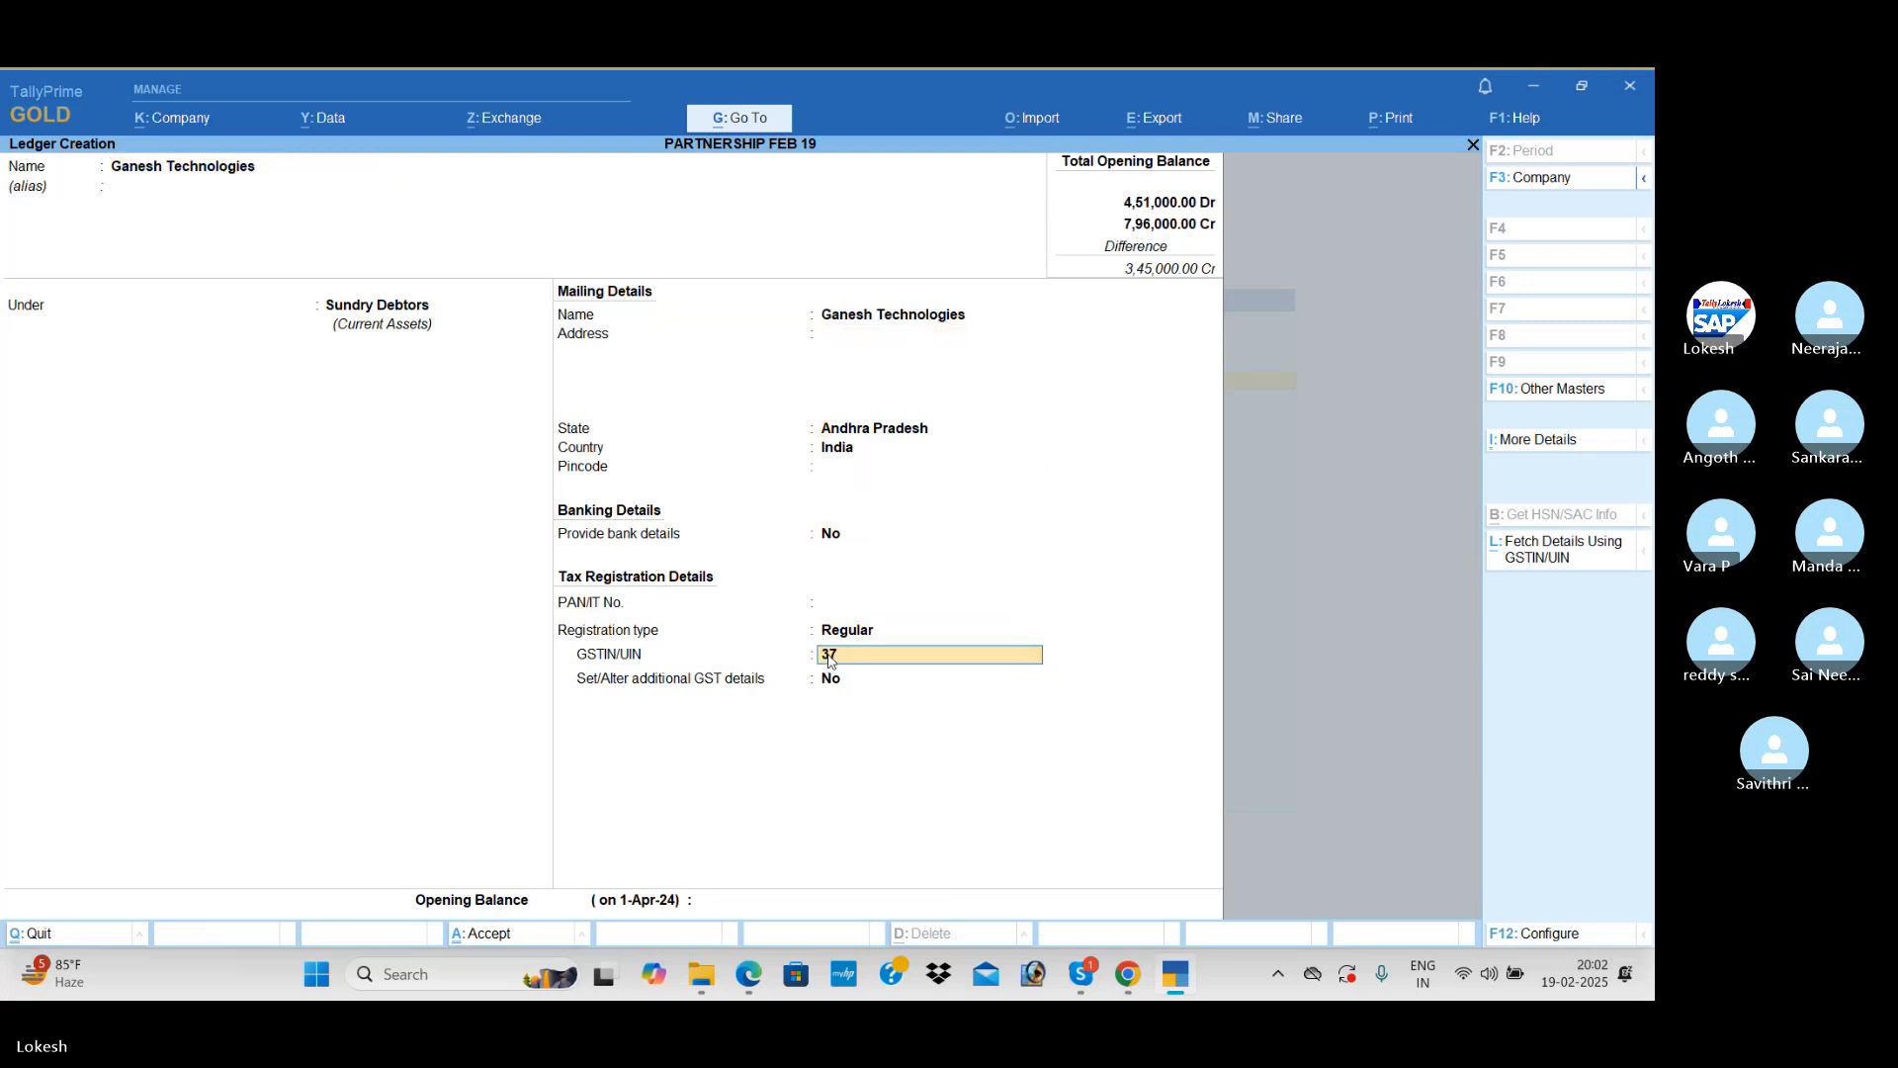
{"action": "type", "text": "7"}
{"action": "key", "text": "Return"}
{"action": "key", "text": "Return"}
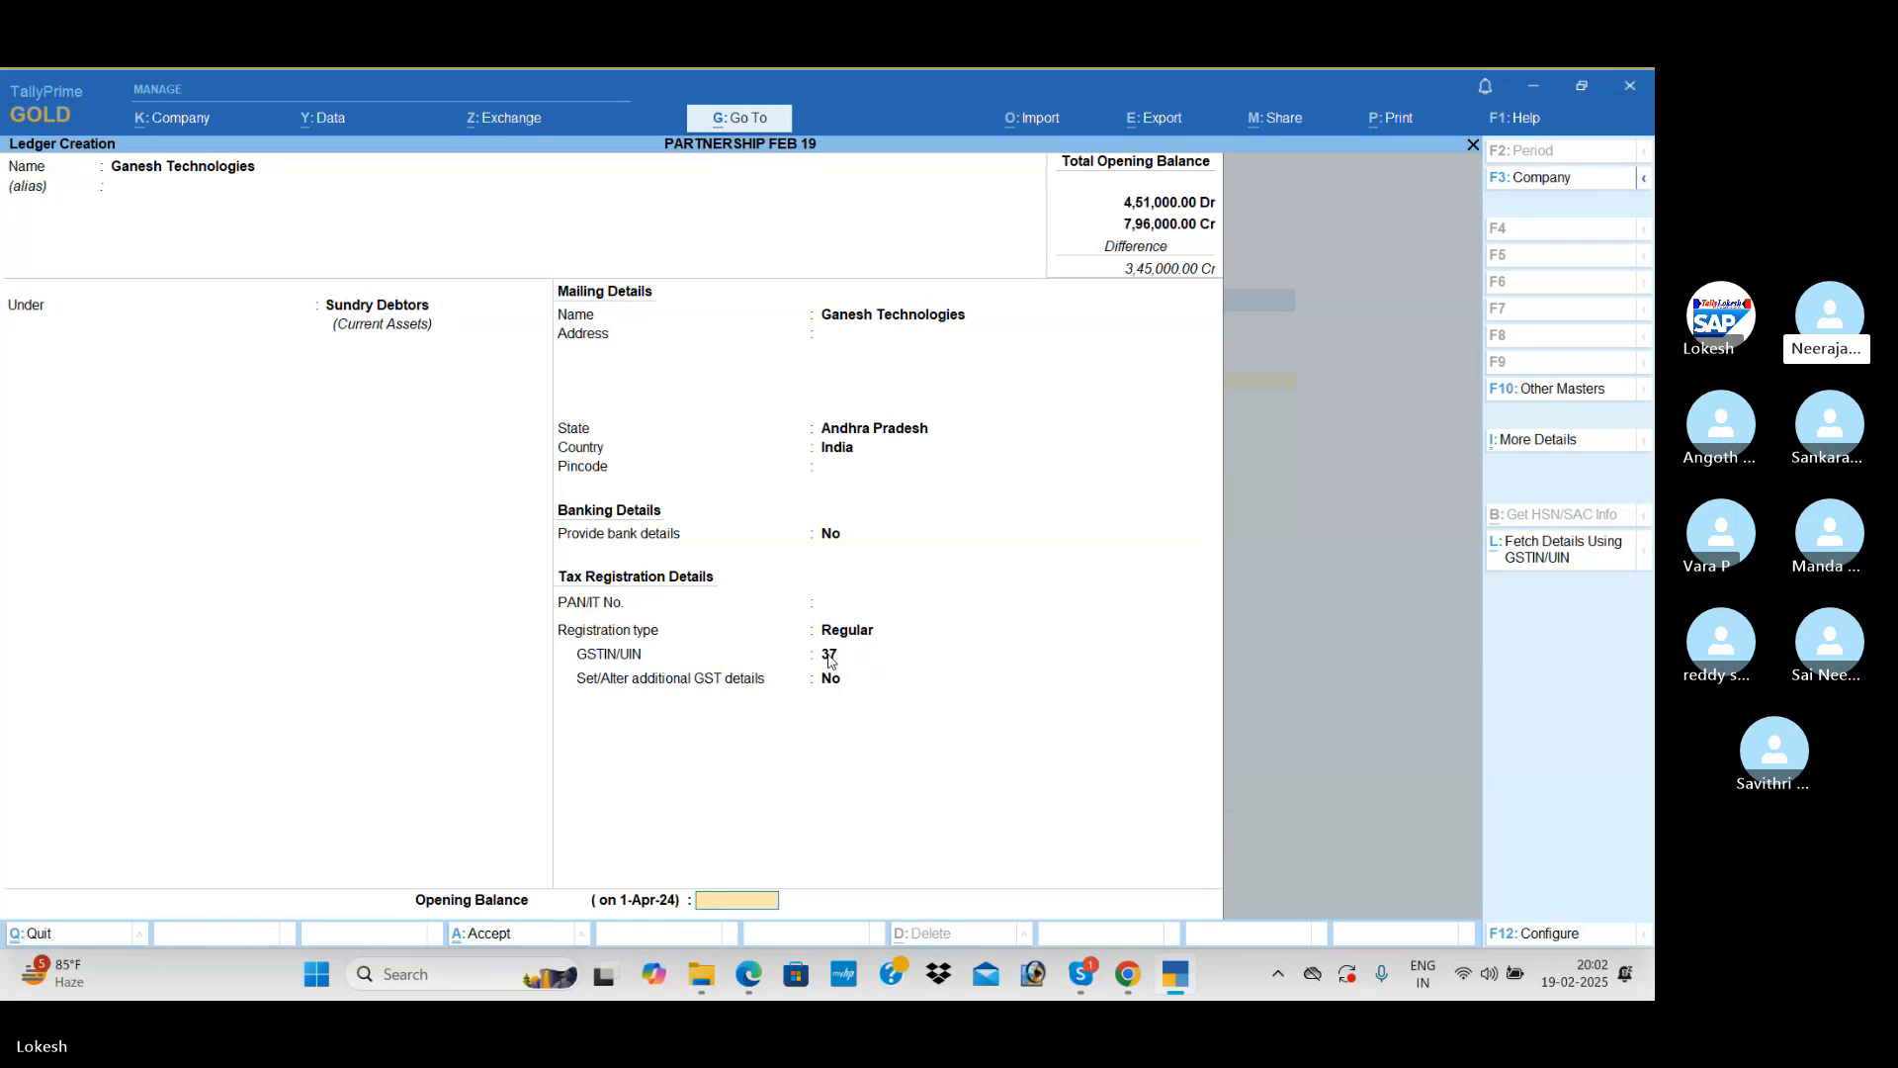
{"action": "type", "text": "25000"}
{"action": "key", "text": "Return"}
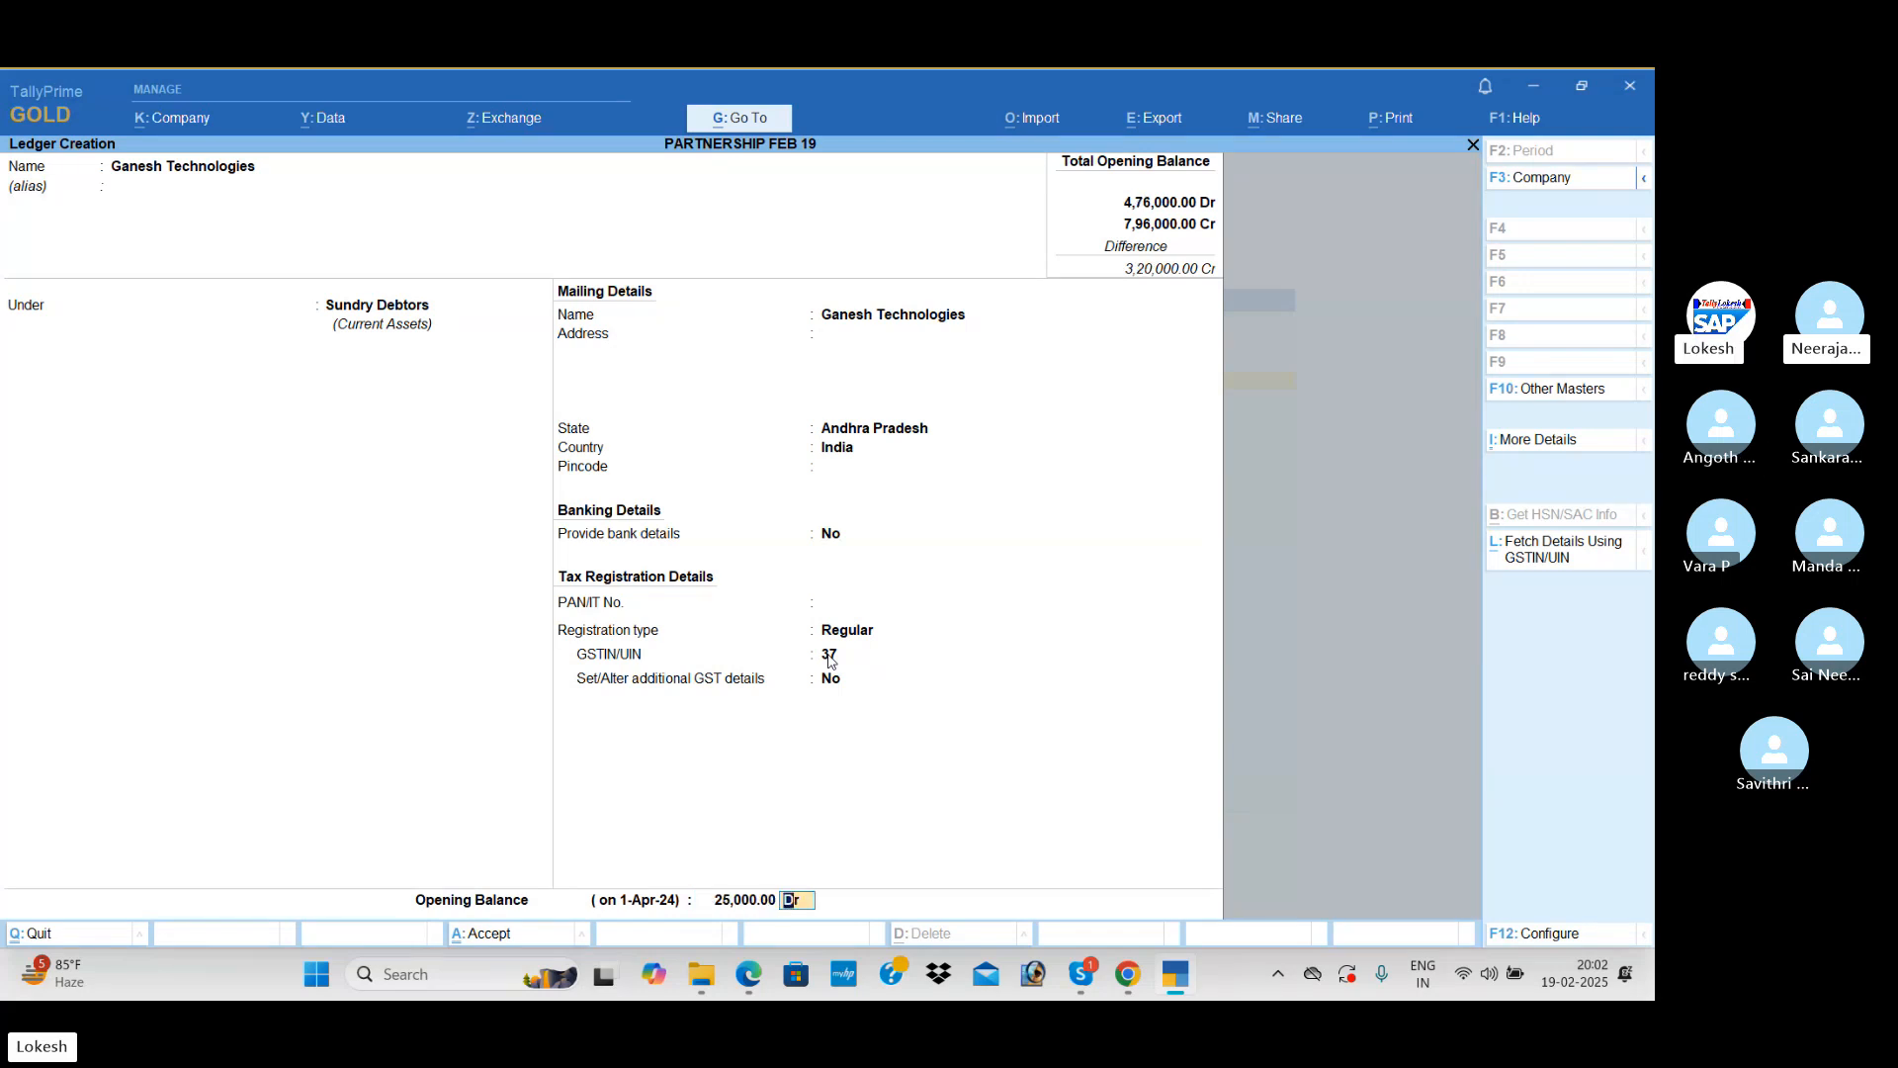
{"action": "key", "text": "Return"}
{"action": "key", "text": "Return"}
Step: Name the next ledger Uti Bank and place it under Bank Accounts
{"action": "type", "text": "Ui"}
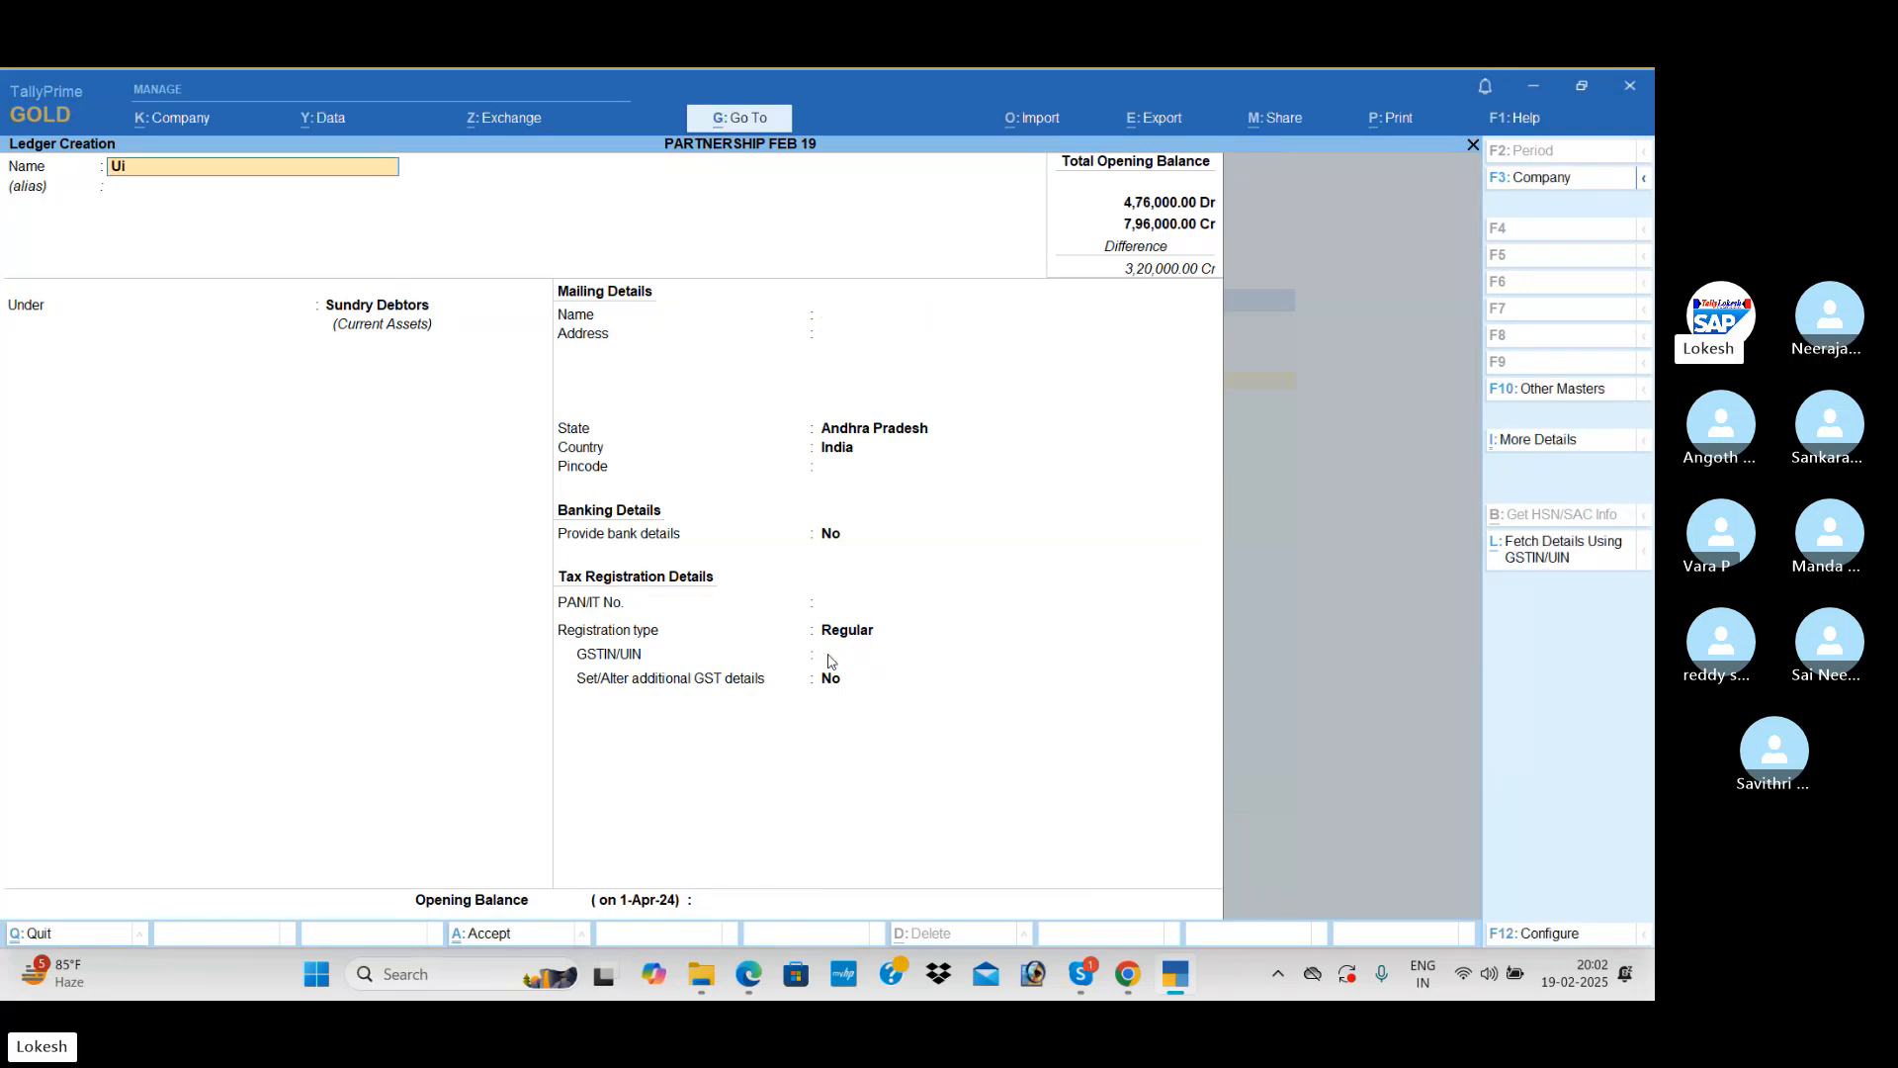
{"action": "type", "text": "i Banj"}
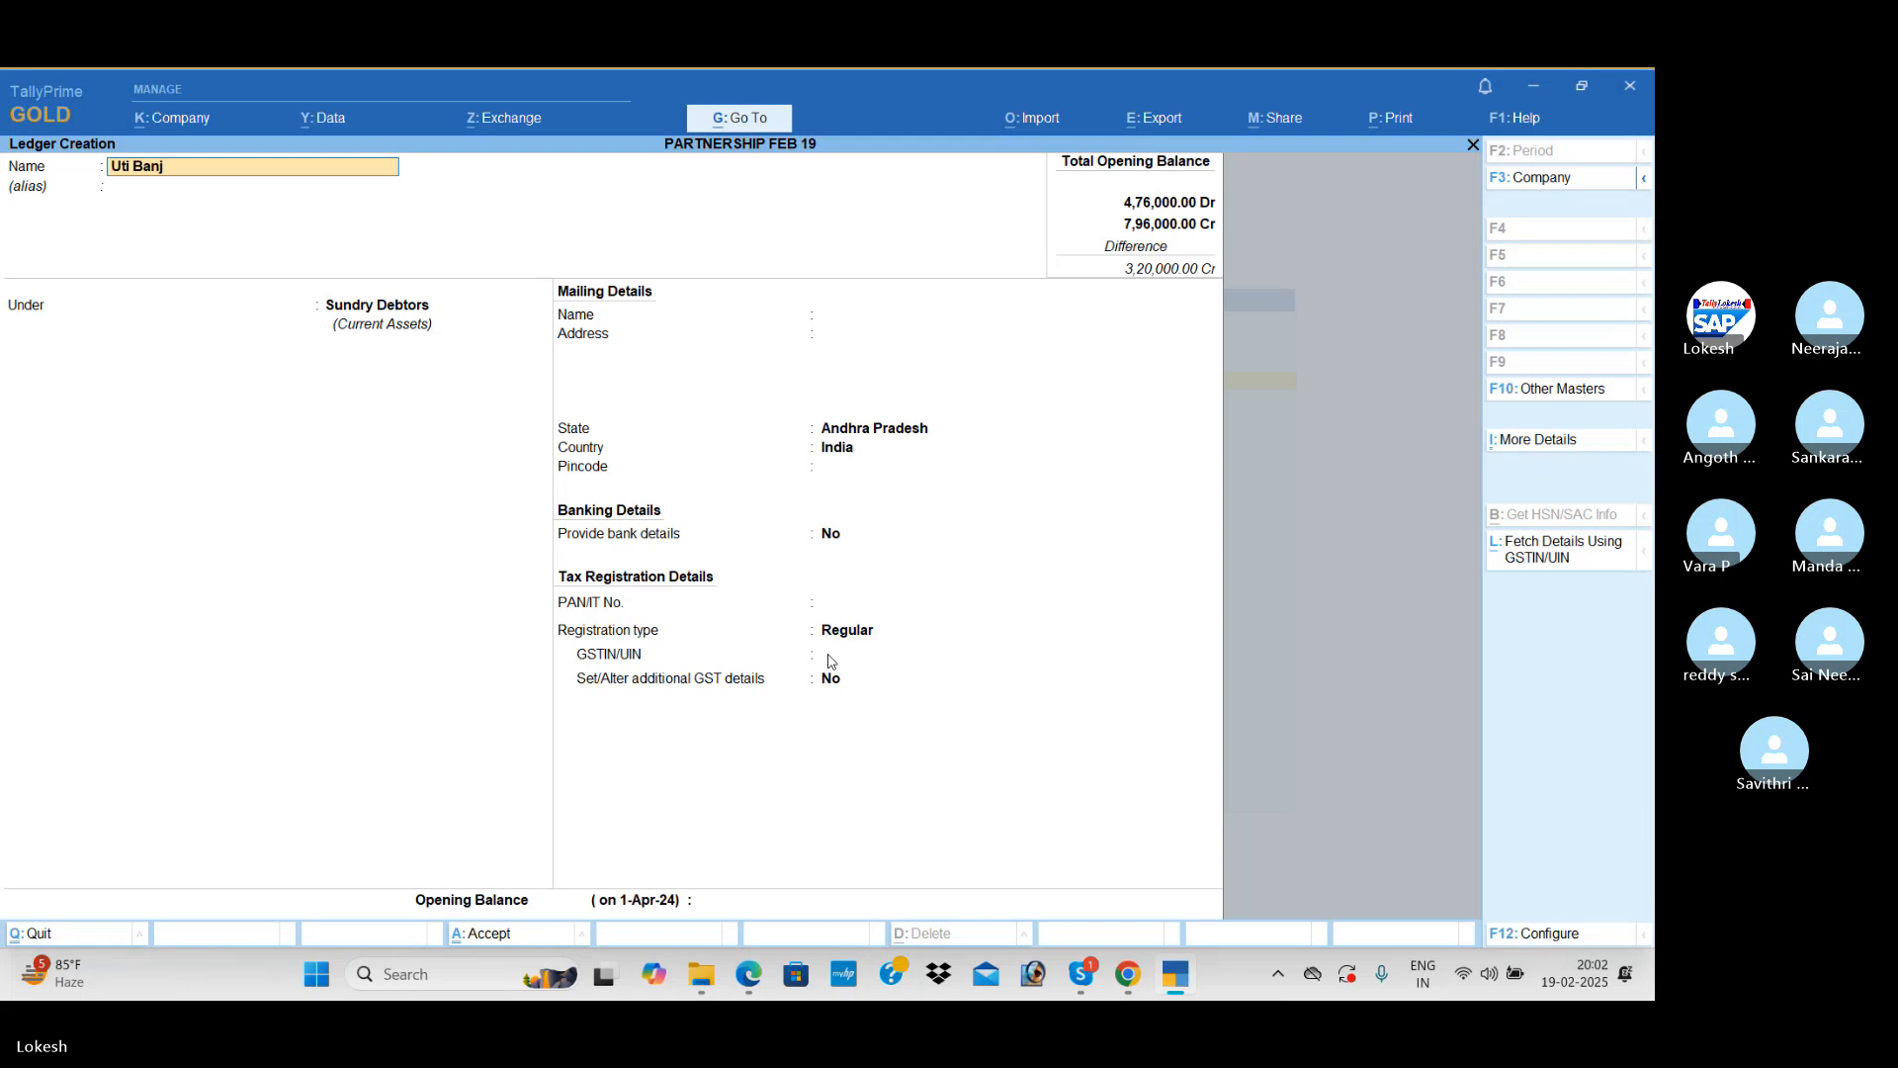
{"action": "key", "text": "Return"}
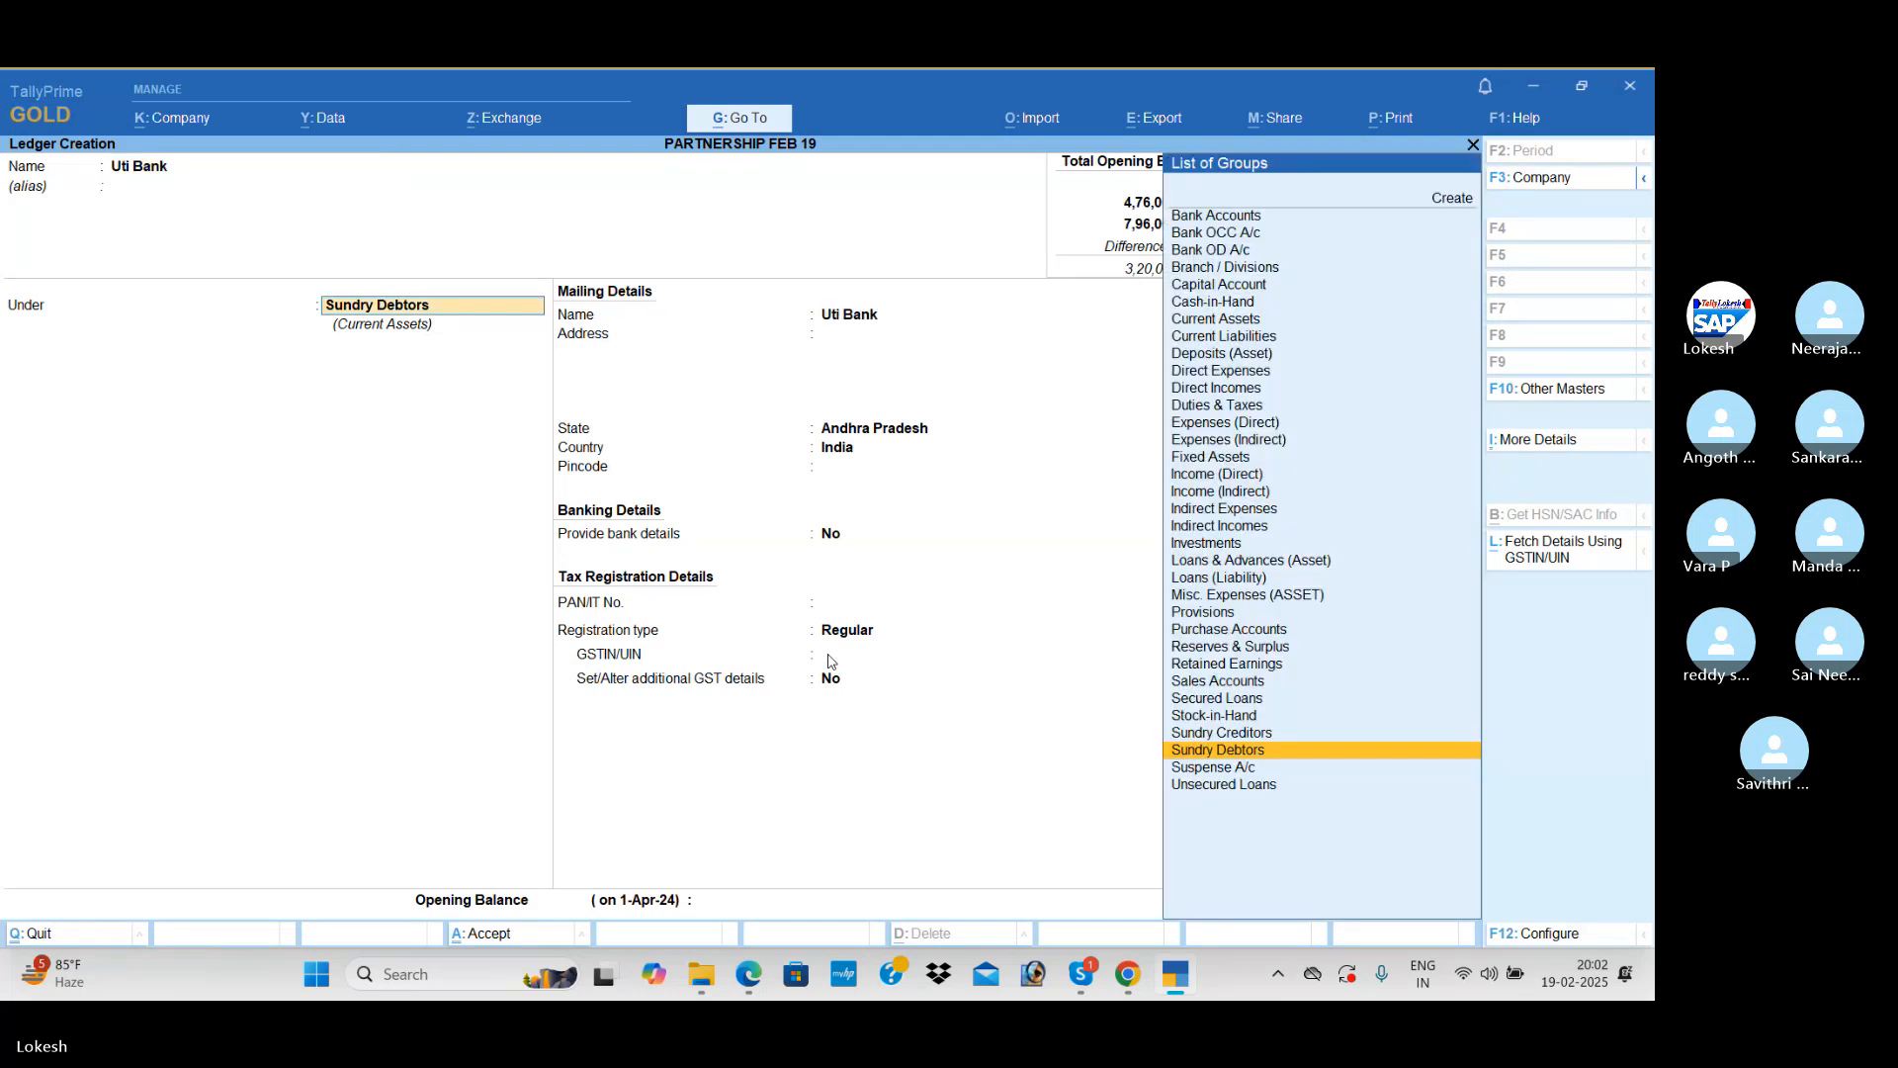
{"action": "type", "text": "Ba"}
{"action": "key", "text": "Return"}
{"action": "key", "text": "Return"}
{"action": "key", "text": "Return"}
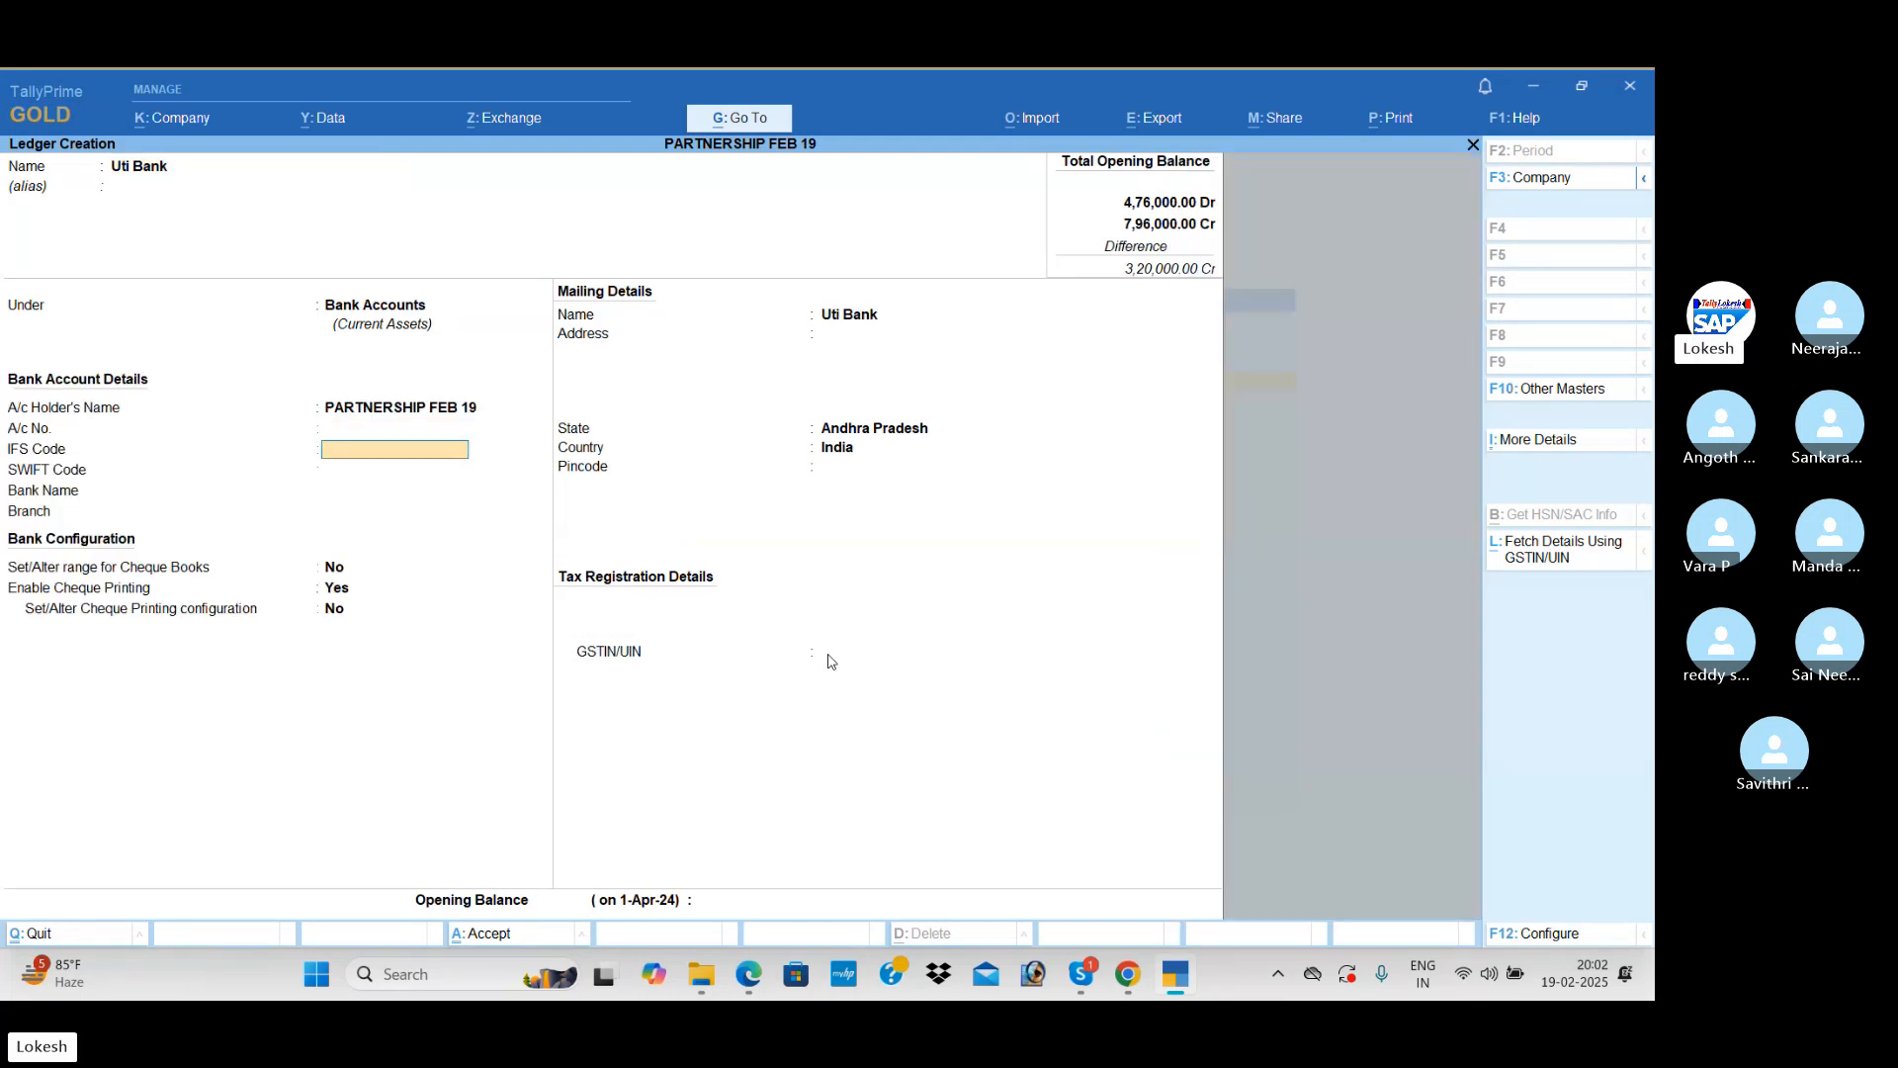
{"action": "key", "text": "Return"}
Step: Leave Uti Bank's mailing details and GSTIN/UIN at their defaults, set its opening balance to 50,000 Dr and save the ledger
{"action": "key", "text": "Return"}
{"action": "key", "text": "Return"}
{"action": "key", "text": "Return"}
{"action": "key", "text": "Return"}
{"action": "key", "text": "Return"}
{"action": "key", "text": "Return"}
{"action": "key", "text": "Return"}
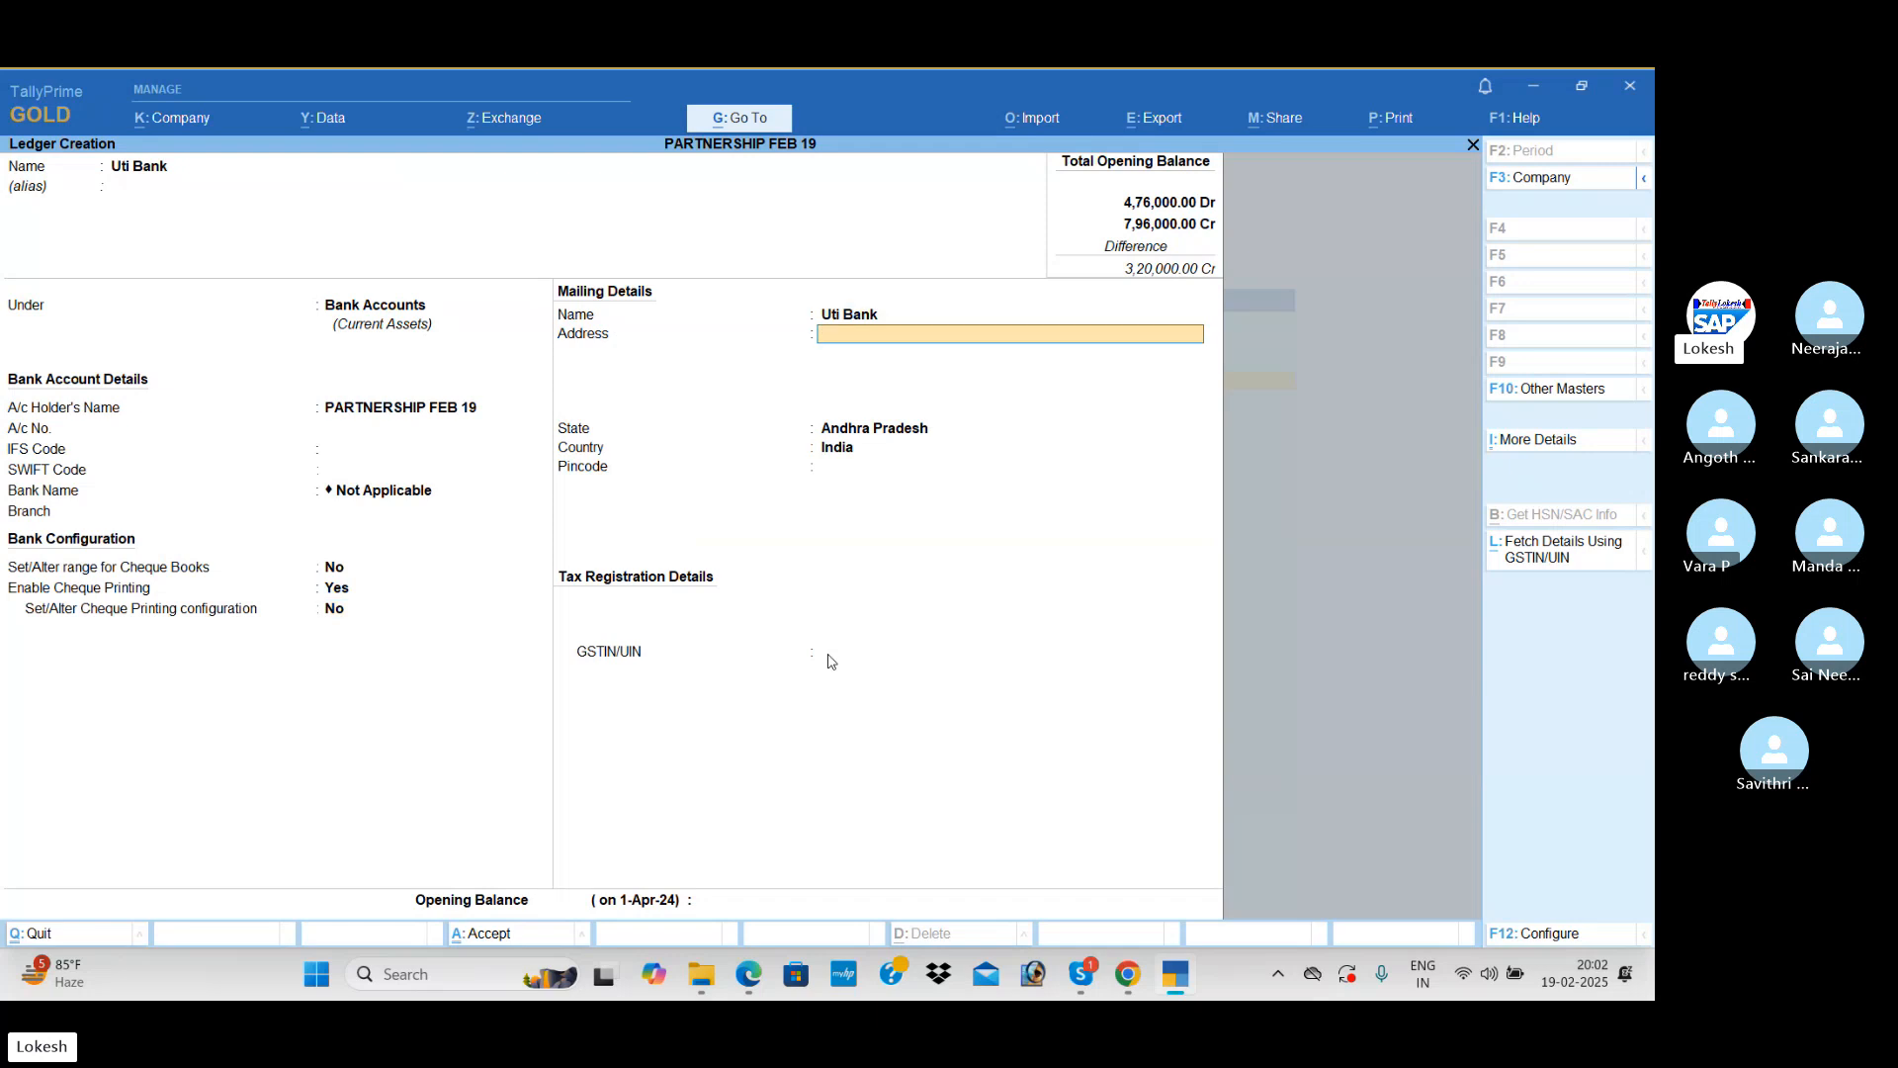
{"action": "key", "text": "Return"}
{"action": "key", "text": "Return"}
{"action": "key", "text": "Return"}
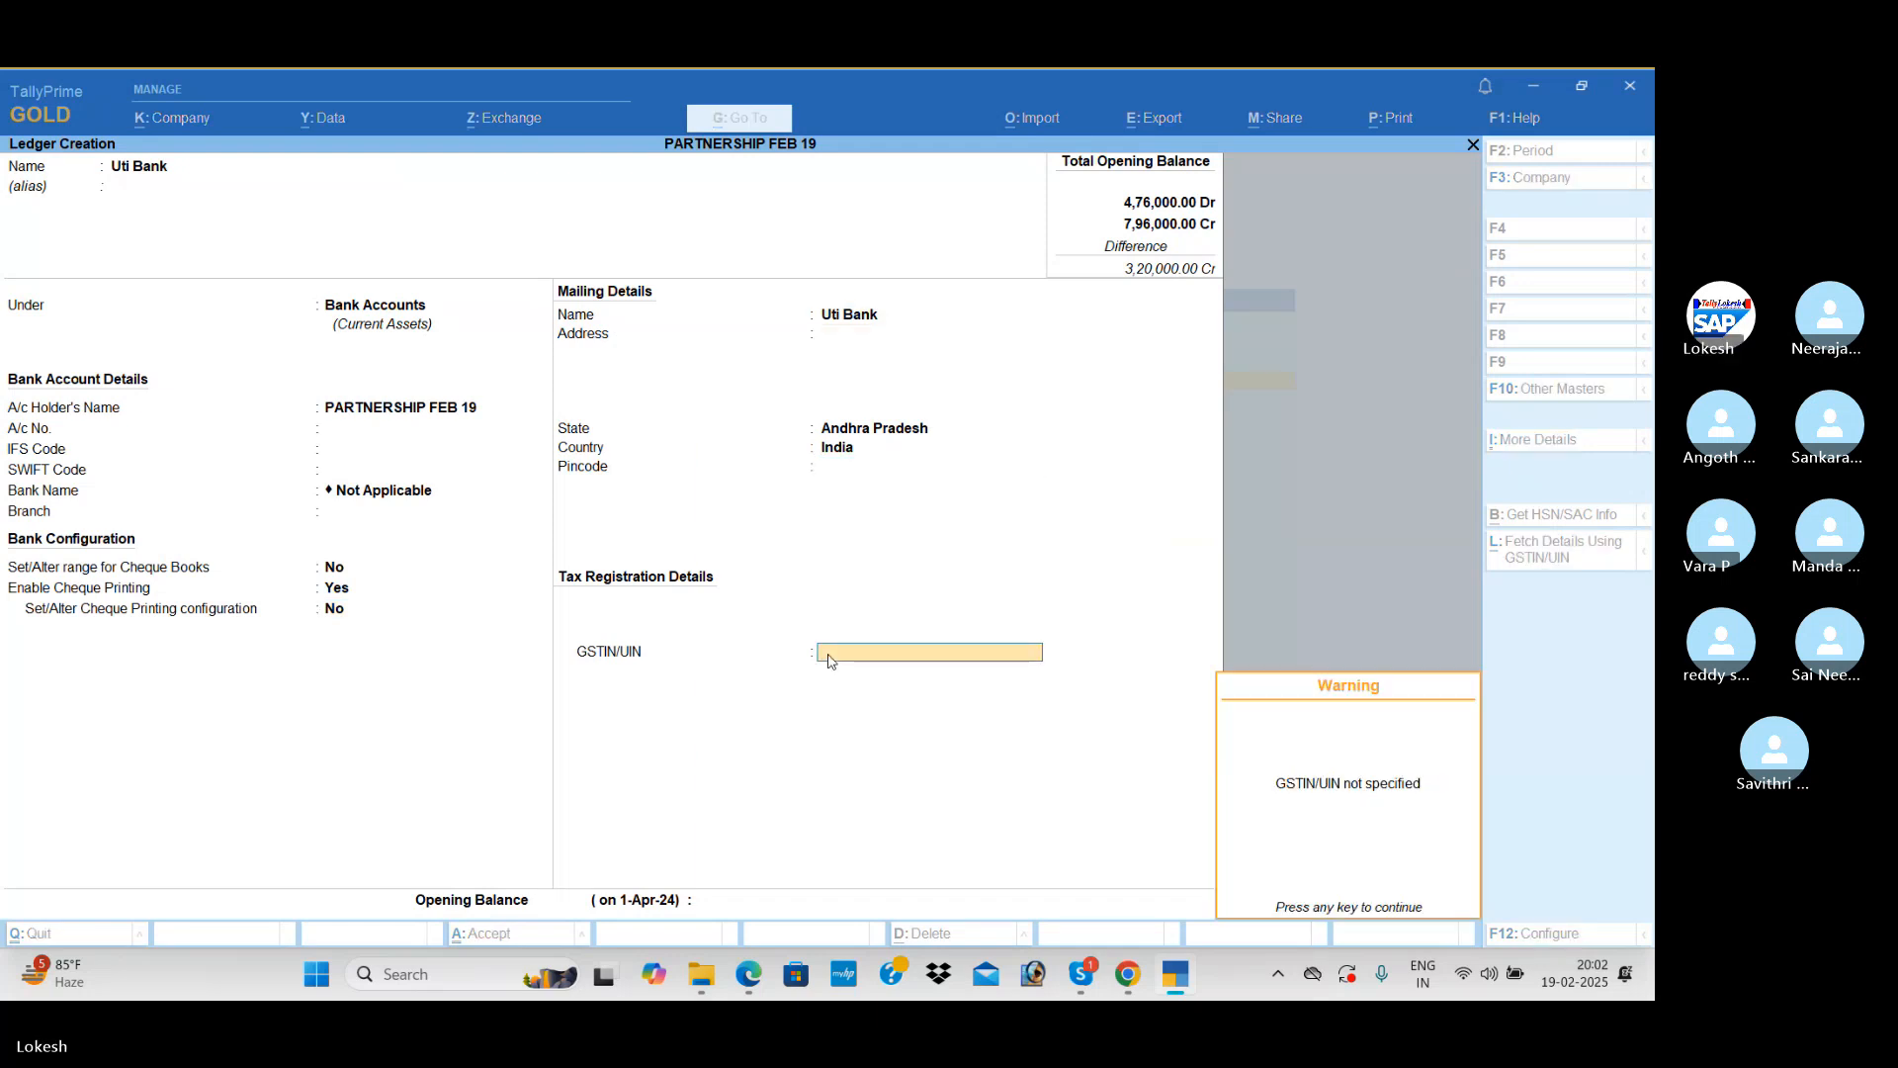
{"action": "key", "text": "Return"}
{"action": "type", "text": "50000"}
{"action": "key", "text": "Return"}
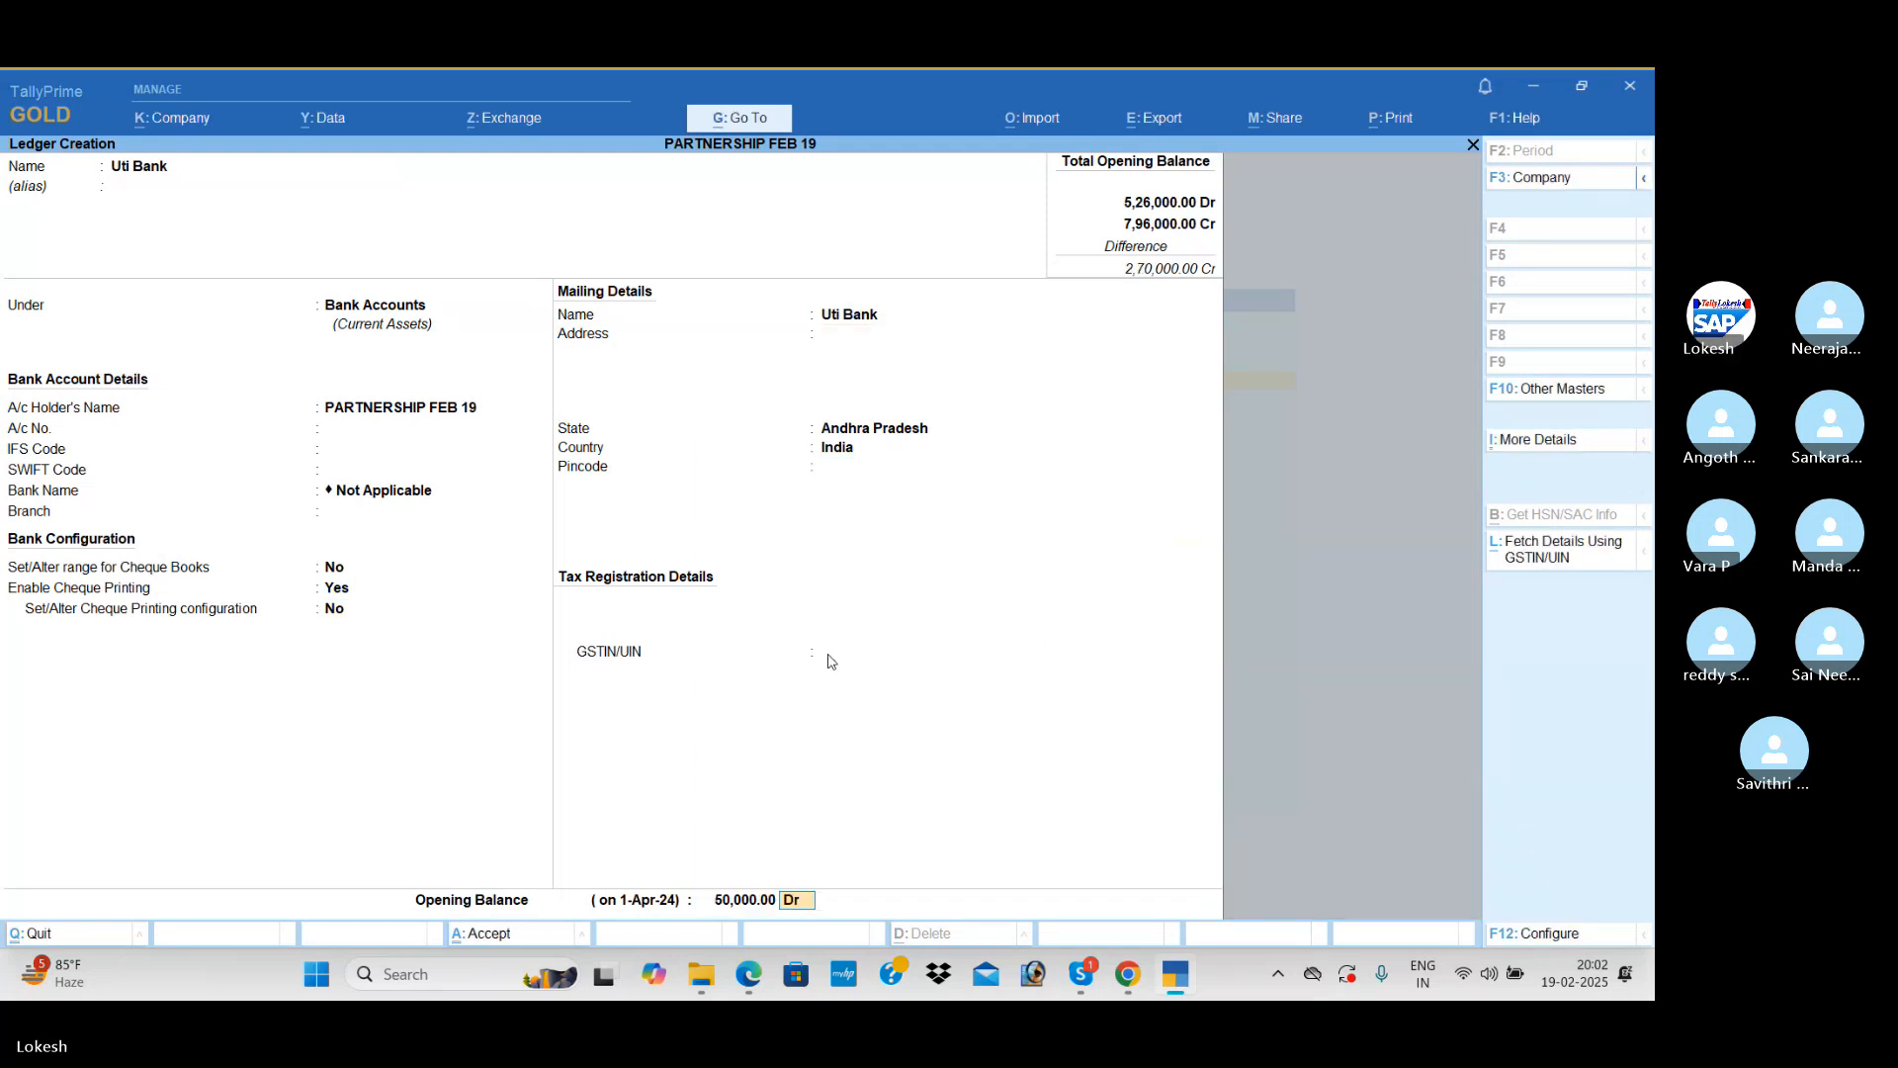
{"action": "key", "text": "Return"}
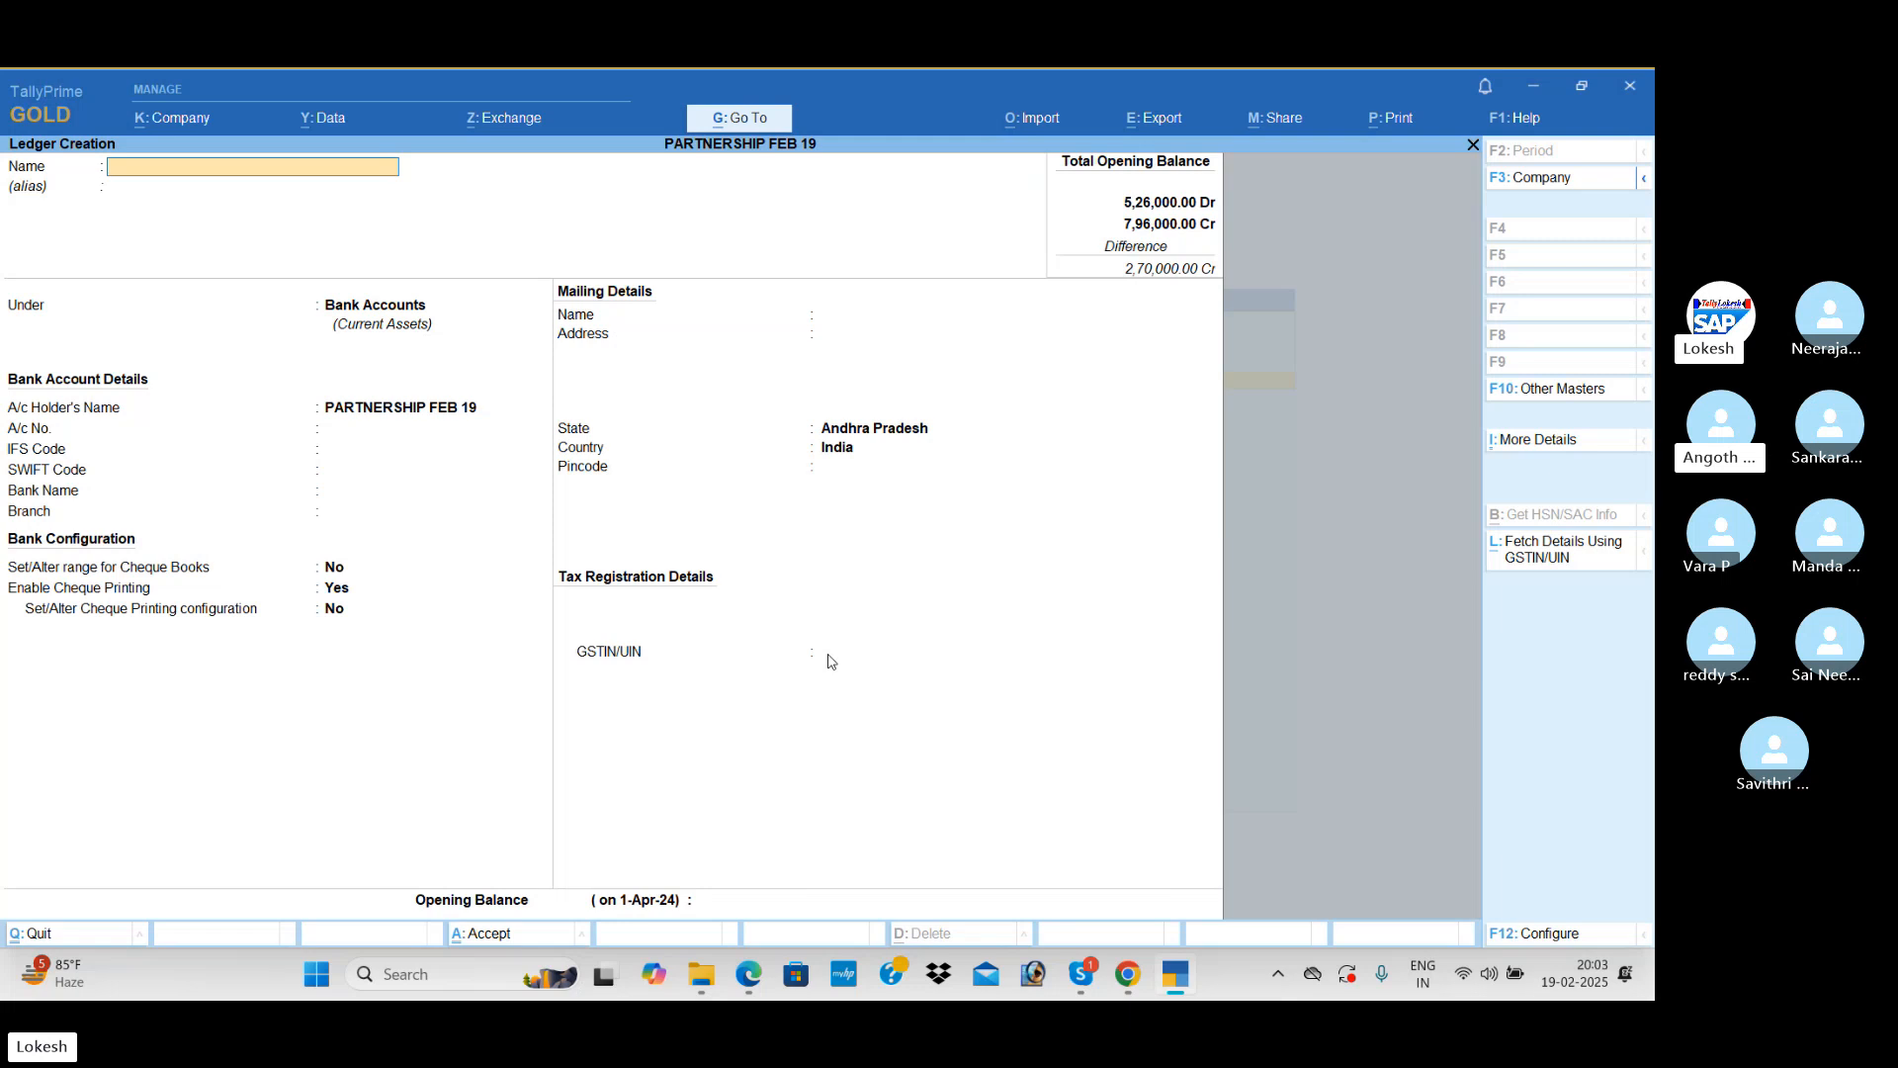
Step: Leave ledger creation and start a new simple unit of measure with the symbol nos
{"action": "key", "text": "Escape"}
{"action": "key", "text": "Down"}
{"action": "key", "text": "Down"}
{"action": "key", "text": "Down"}
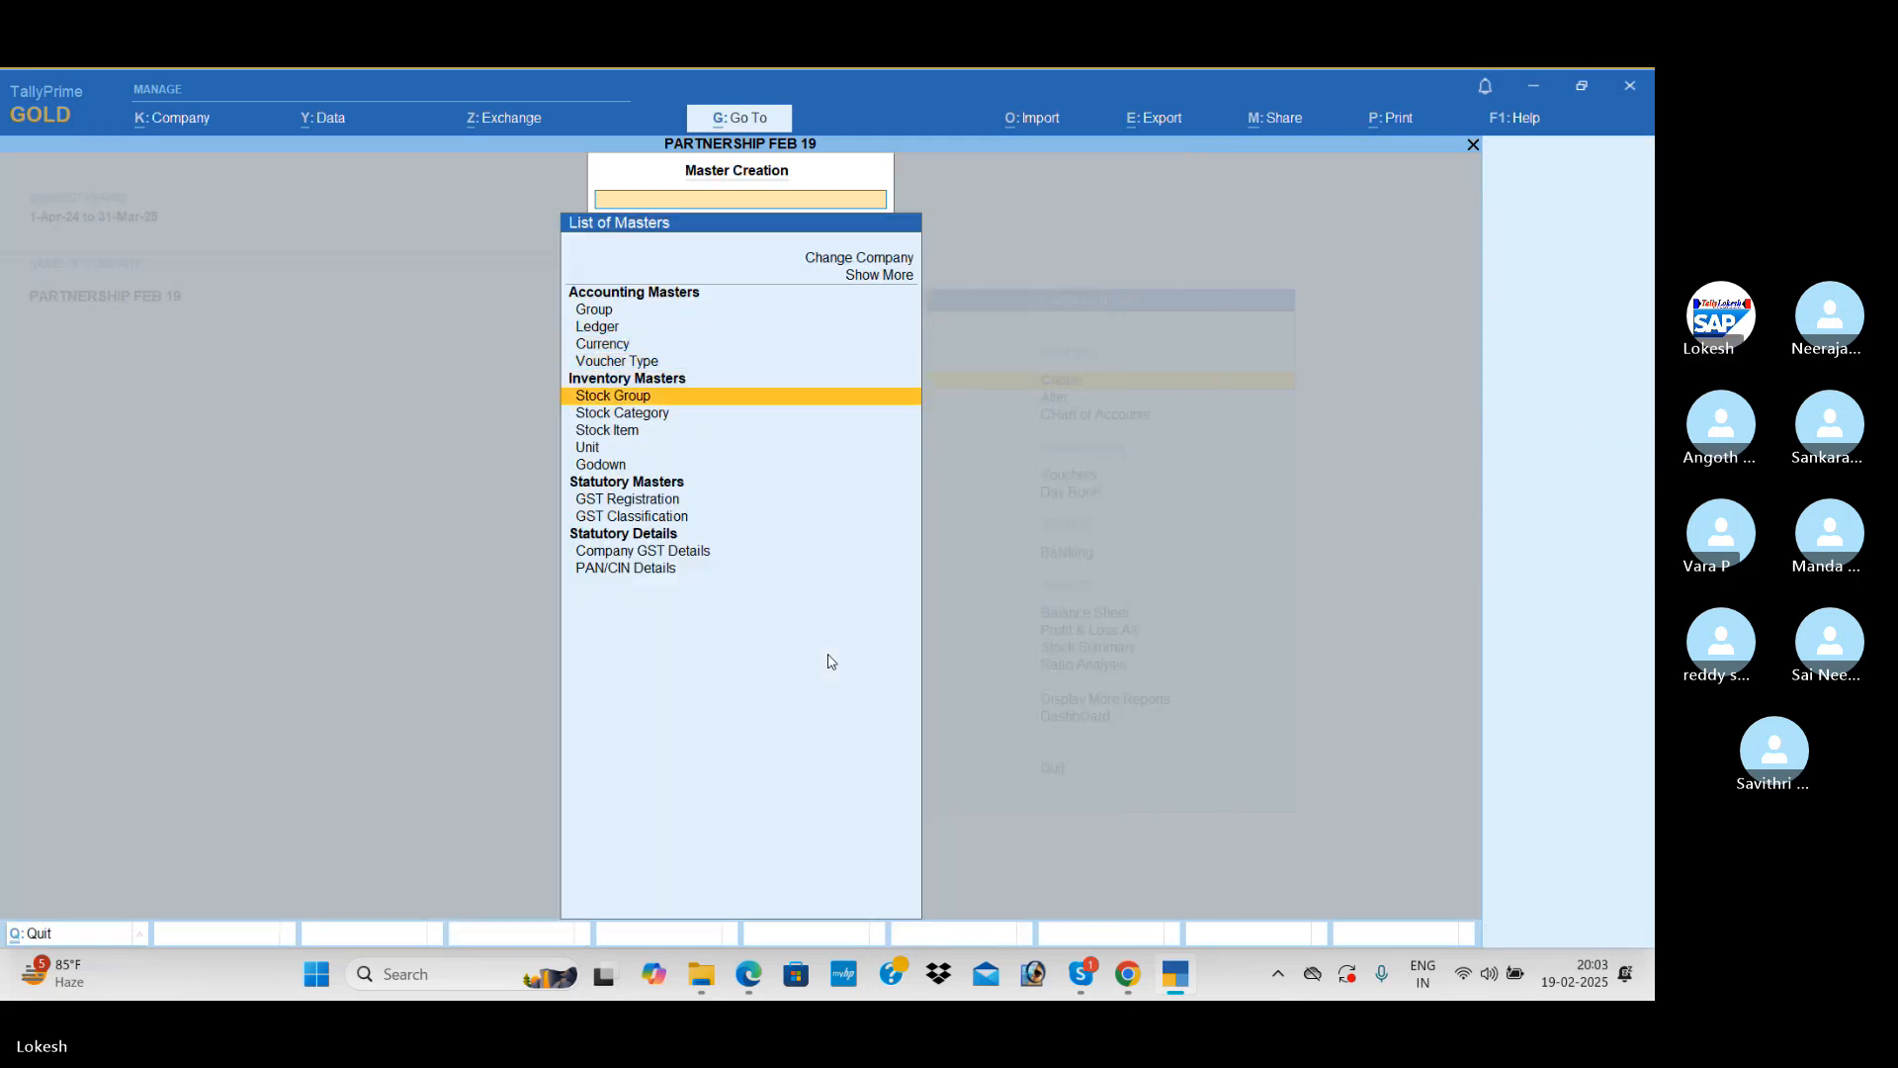
{"action": "key", "text": "Down"}
{"action": "key", "text": "Down"}
{"action": "key", "text": "Down"}
{"action": "key", "text": "Return"}
{"action": "type", "text": "nos"}
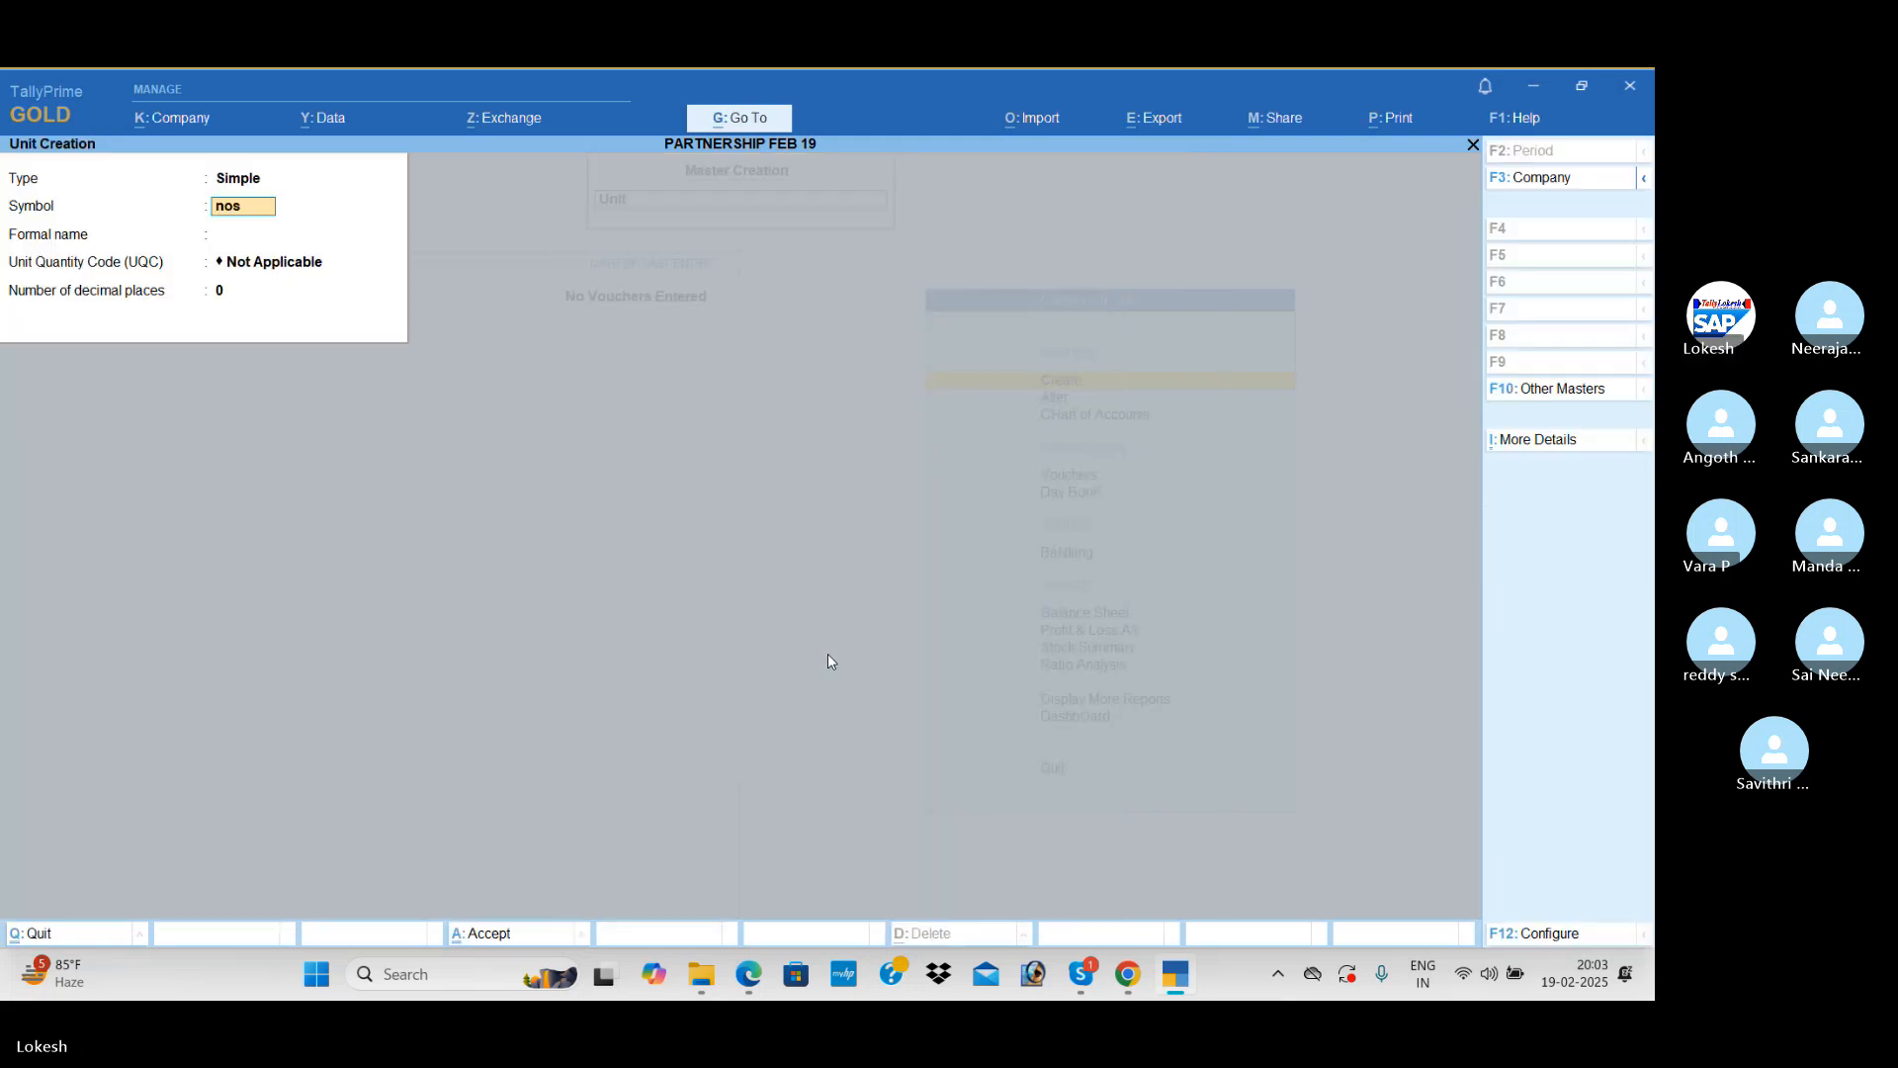
Step: Assign the nos unit the quantity code NOS-NUMBERS with 0 decimal places, leave its formal name blank and save it
{"action": "key", "text": "Return"}
{"action": "type", "text": "nu"}
{"action": "key", "text": "Return"}
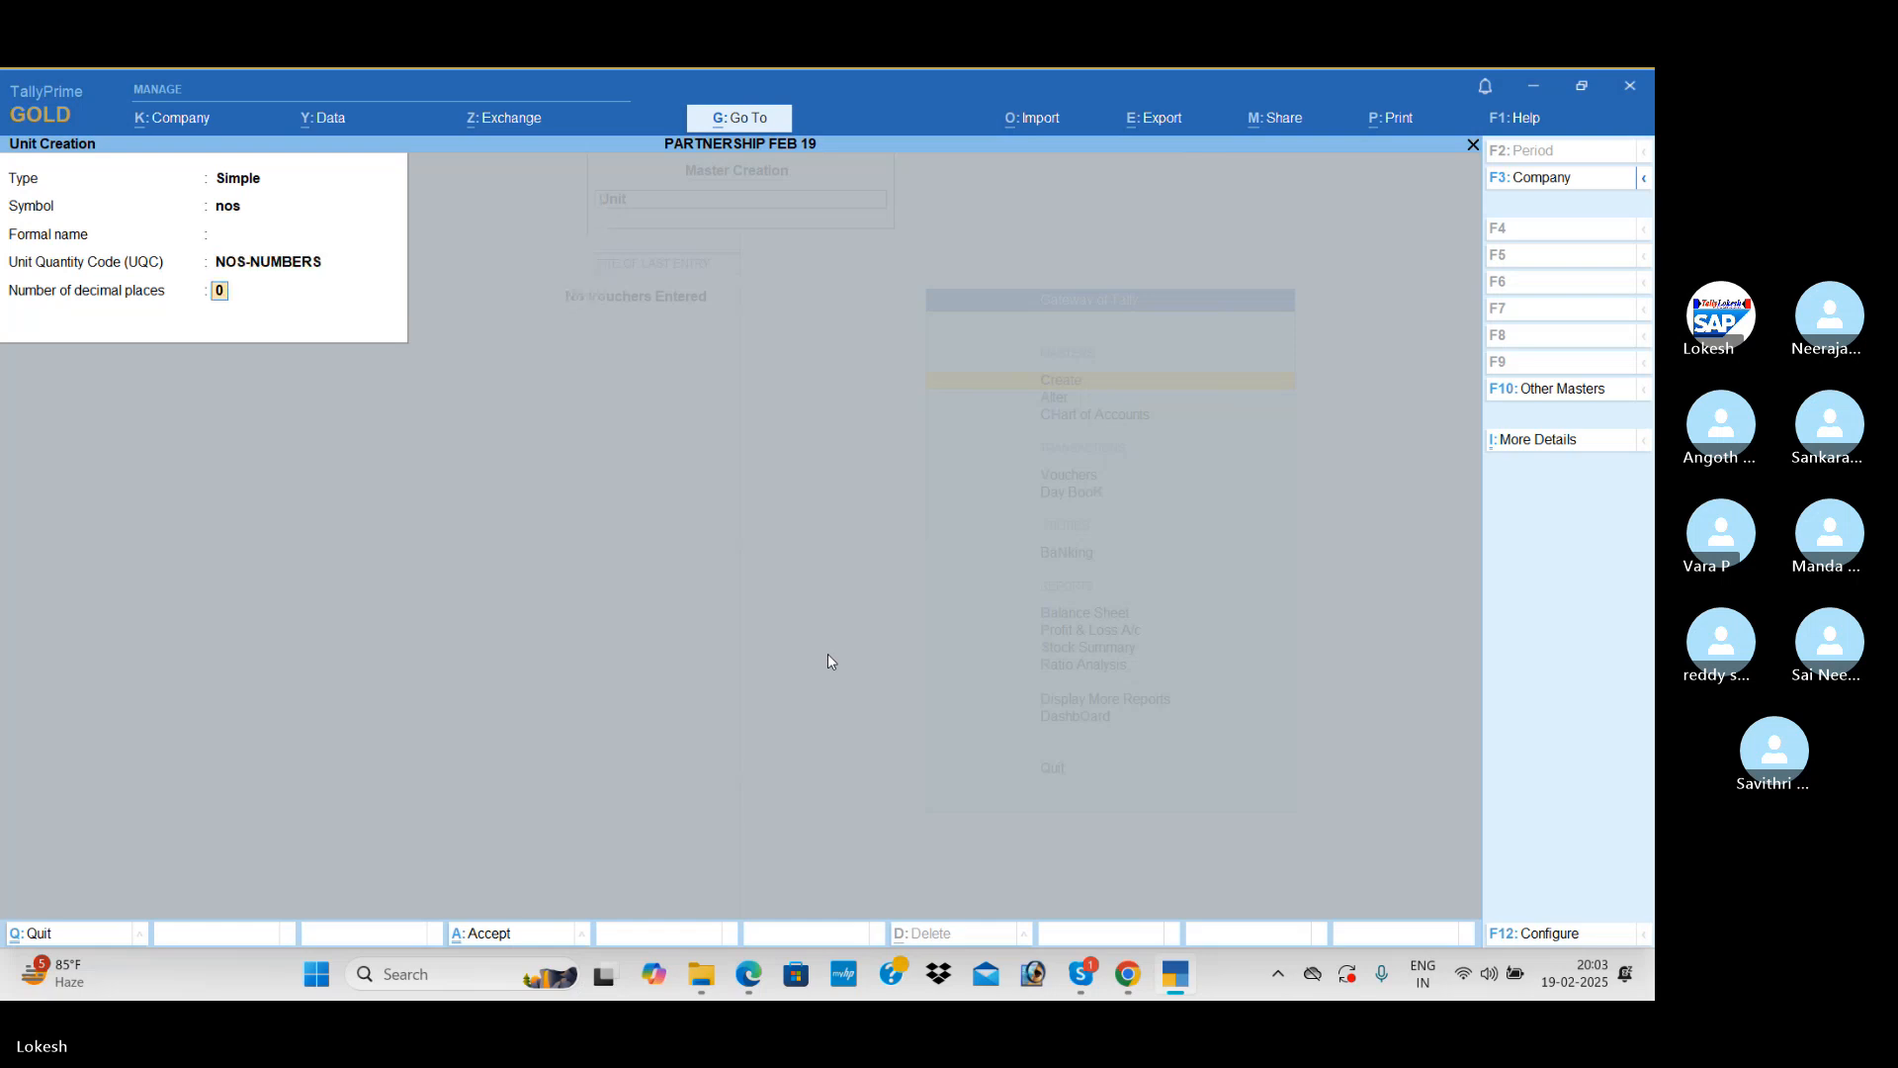
{"action": "key", "text": "Return"}
Step: Start a new stock item named Processors under Primary, with nos as its unit and GST applicable
{"action": "key", "text": "Return"}
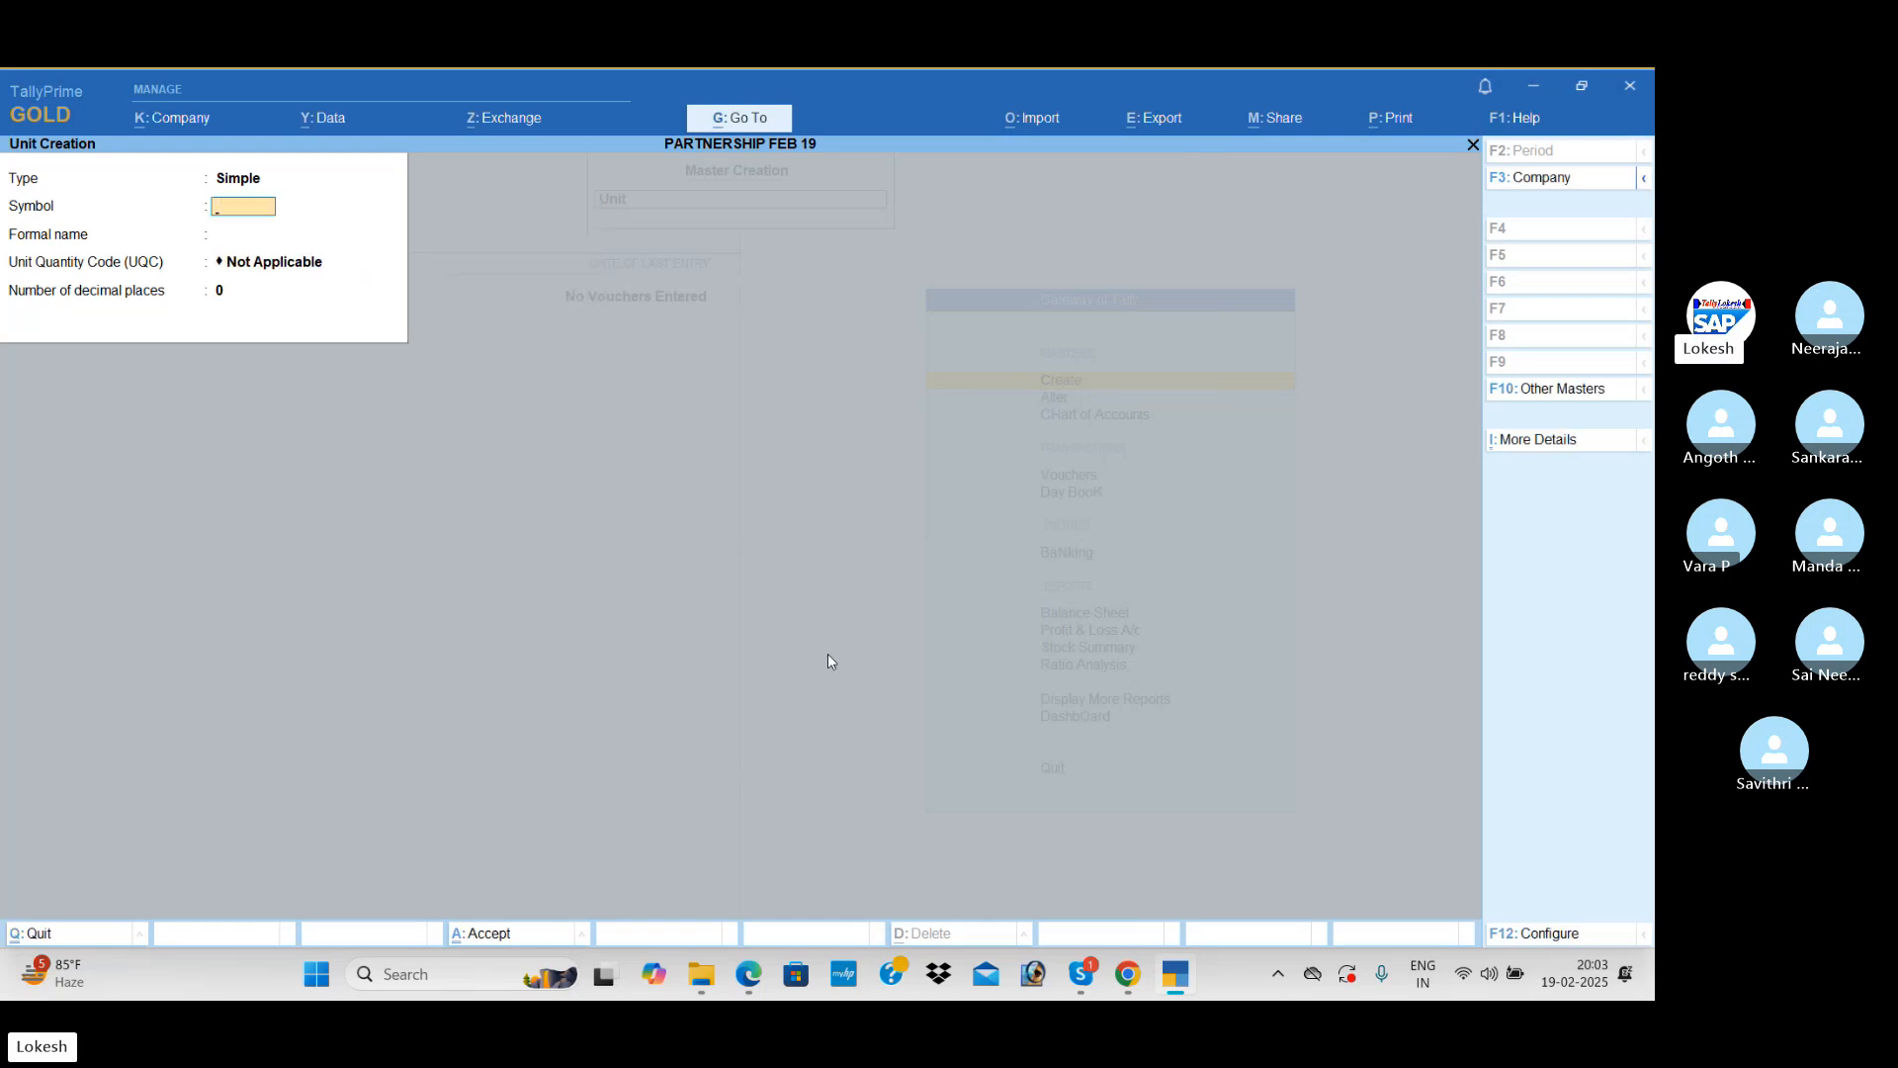
{"action": "key", "text": "Escape"}
{"action": "key", "text": "Up"}
{"action": "key", "text": "Return"}
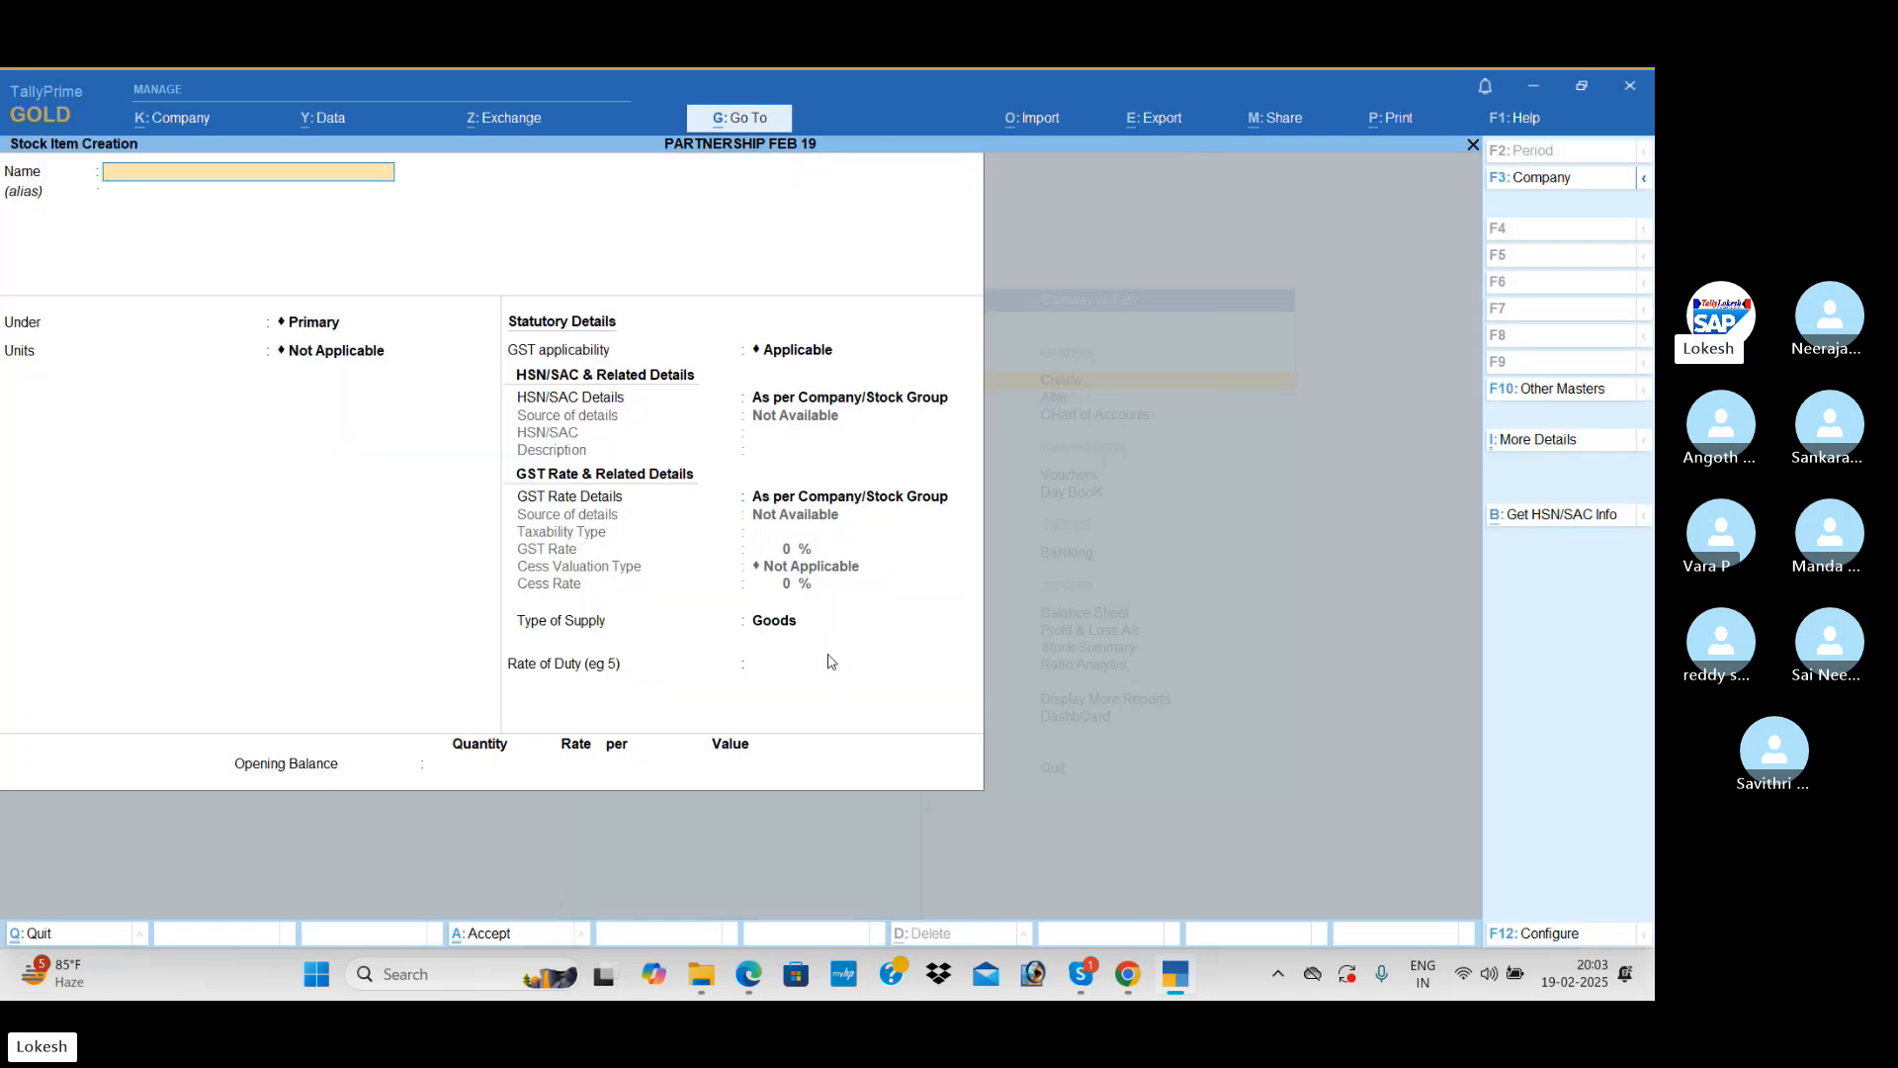
{"action": "type", "text": "Pro"}
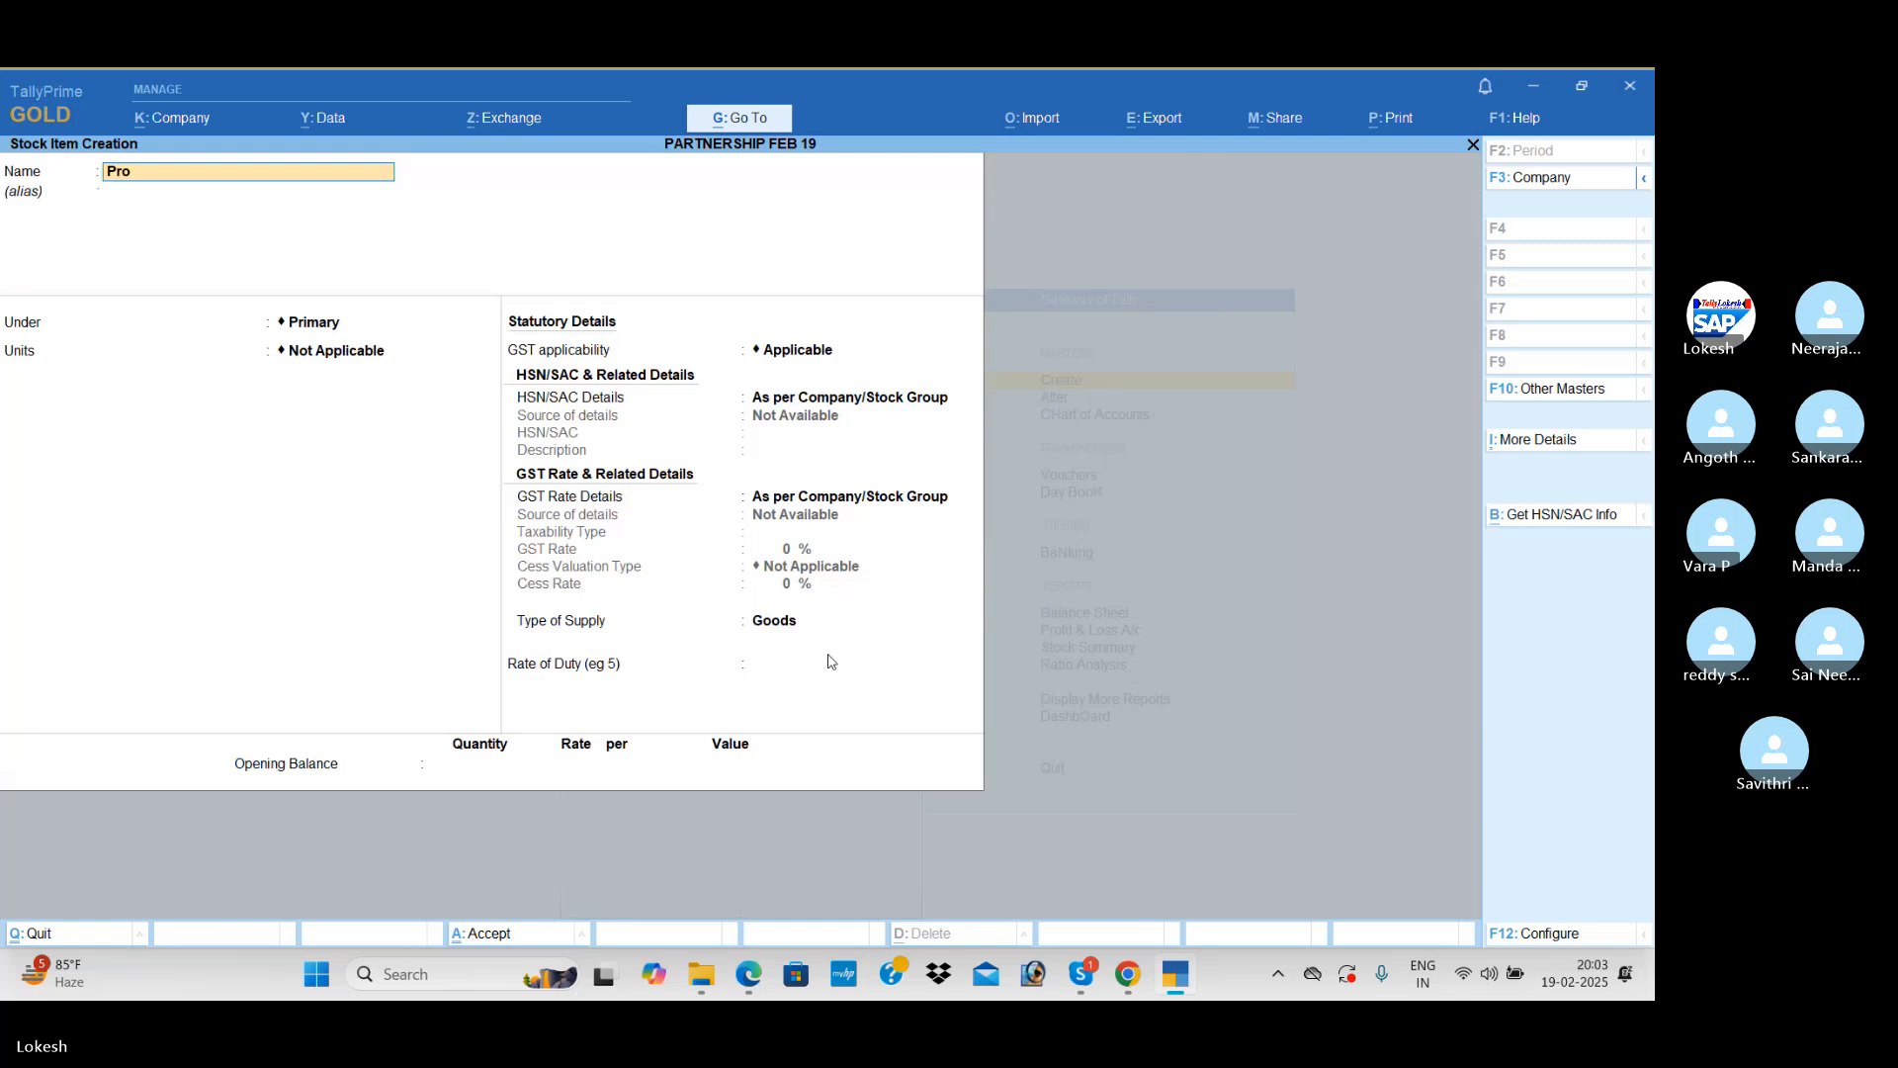
{"action": "key", "text": "Return"}
{"action": "key", "text": "Return"}
{"action": "key", "text": "Return"}
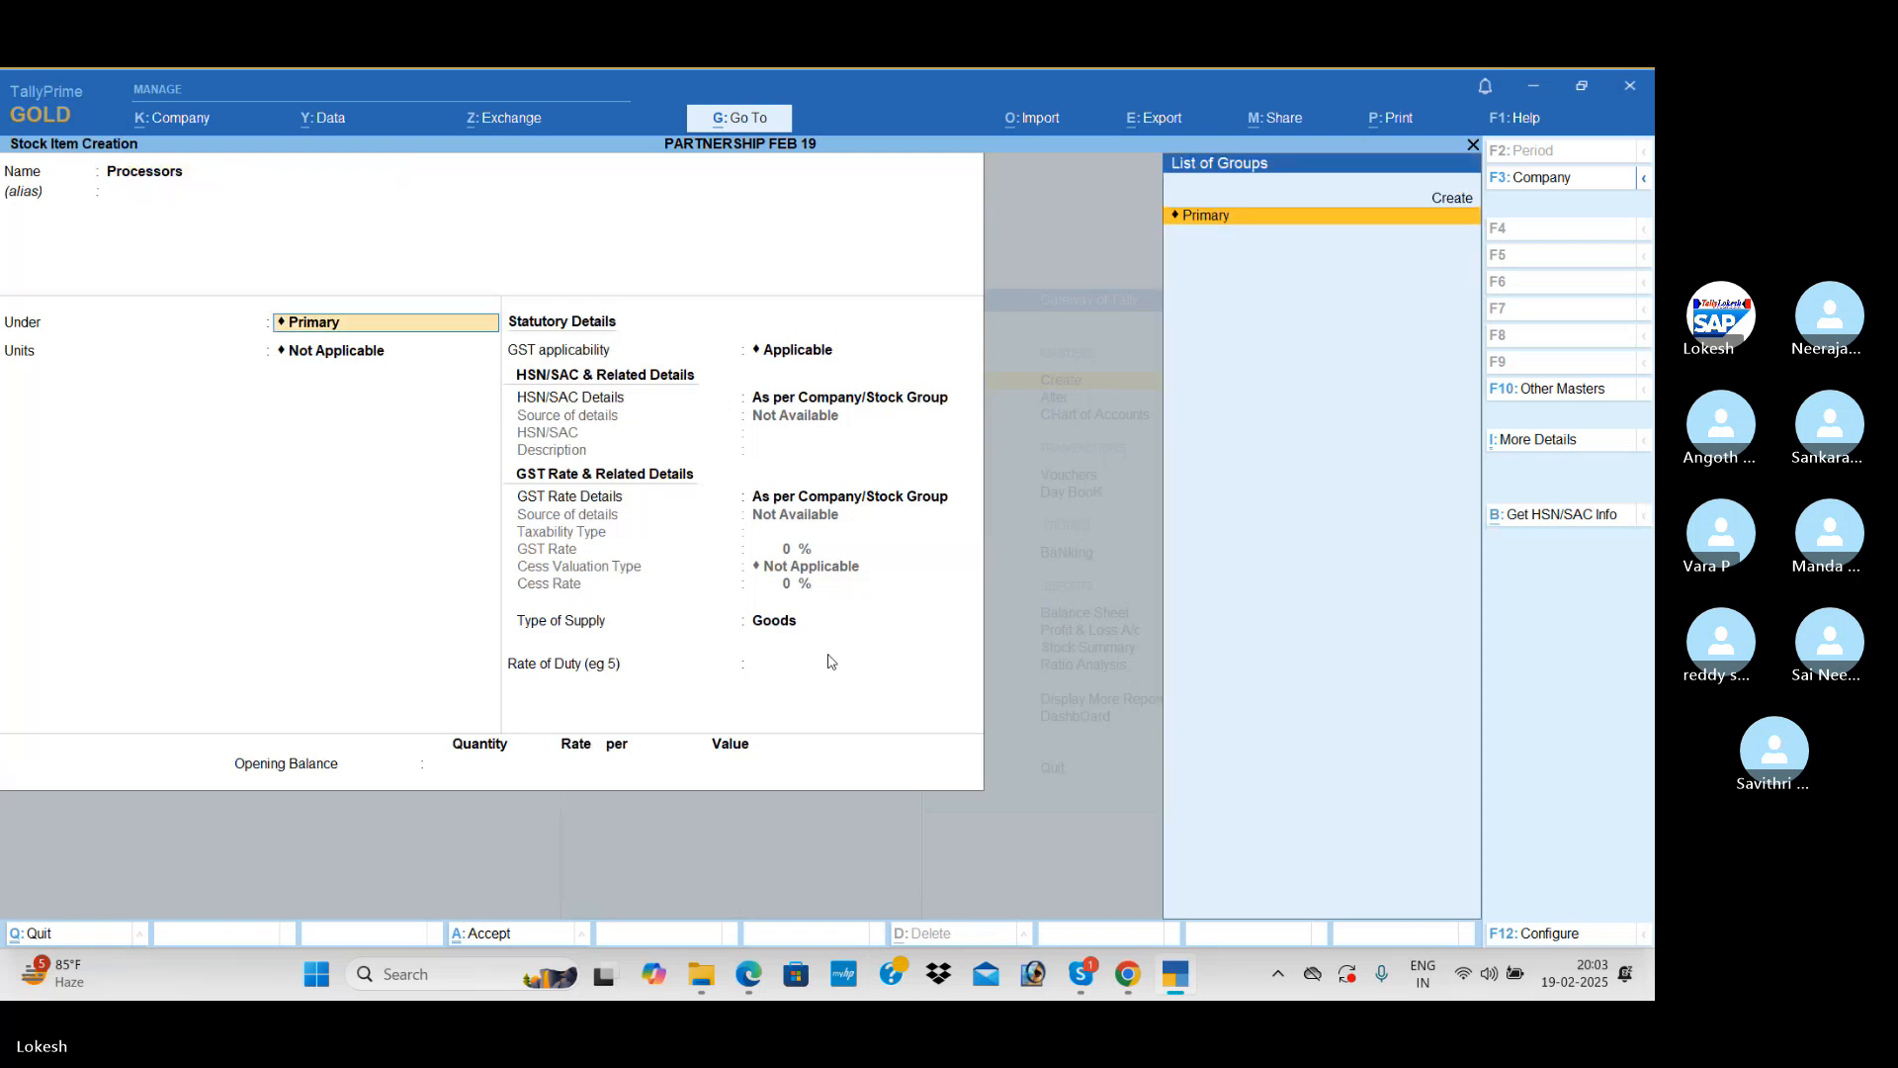
{"action": "key", "text": "Down"}
{"action": "key", "text": "Return"}
{"action": "key", "text": "Return"}
{"action": "key", "text": "Return"}
Step: Specify Processors' HSN/SAC details on the item itself, with code 945 and no description
{"action": "key", "text": "Down"}
{"action": "key", "text": "Return"}
{"action": "type", "text": "9"}
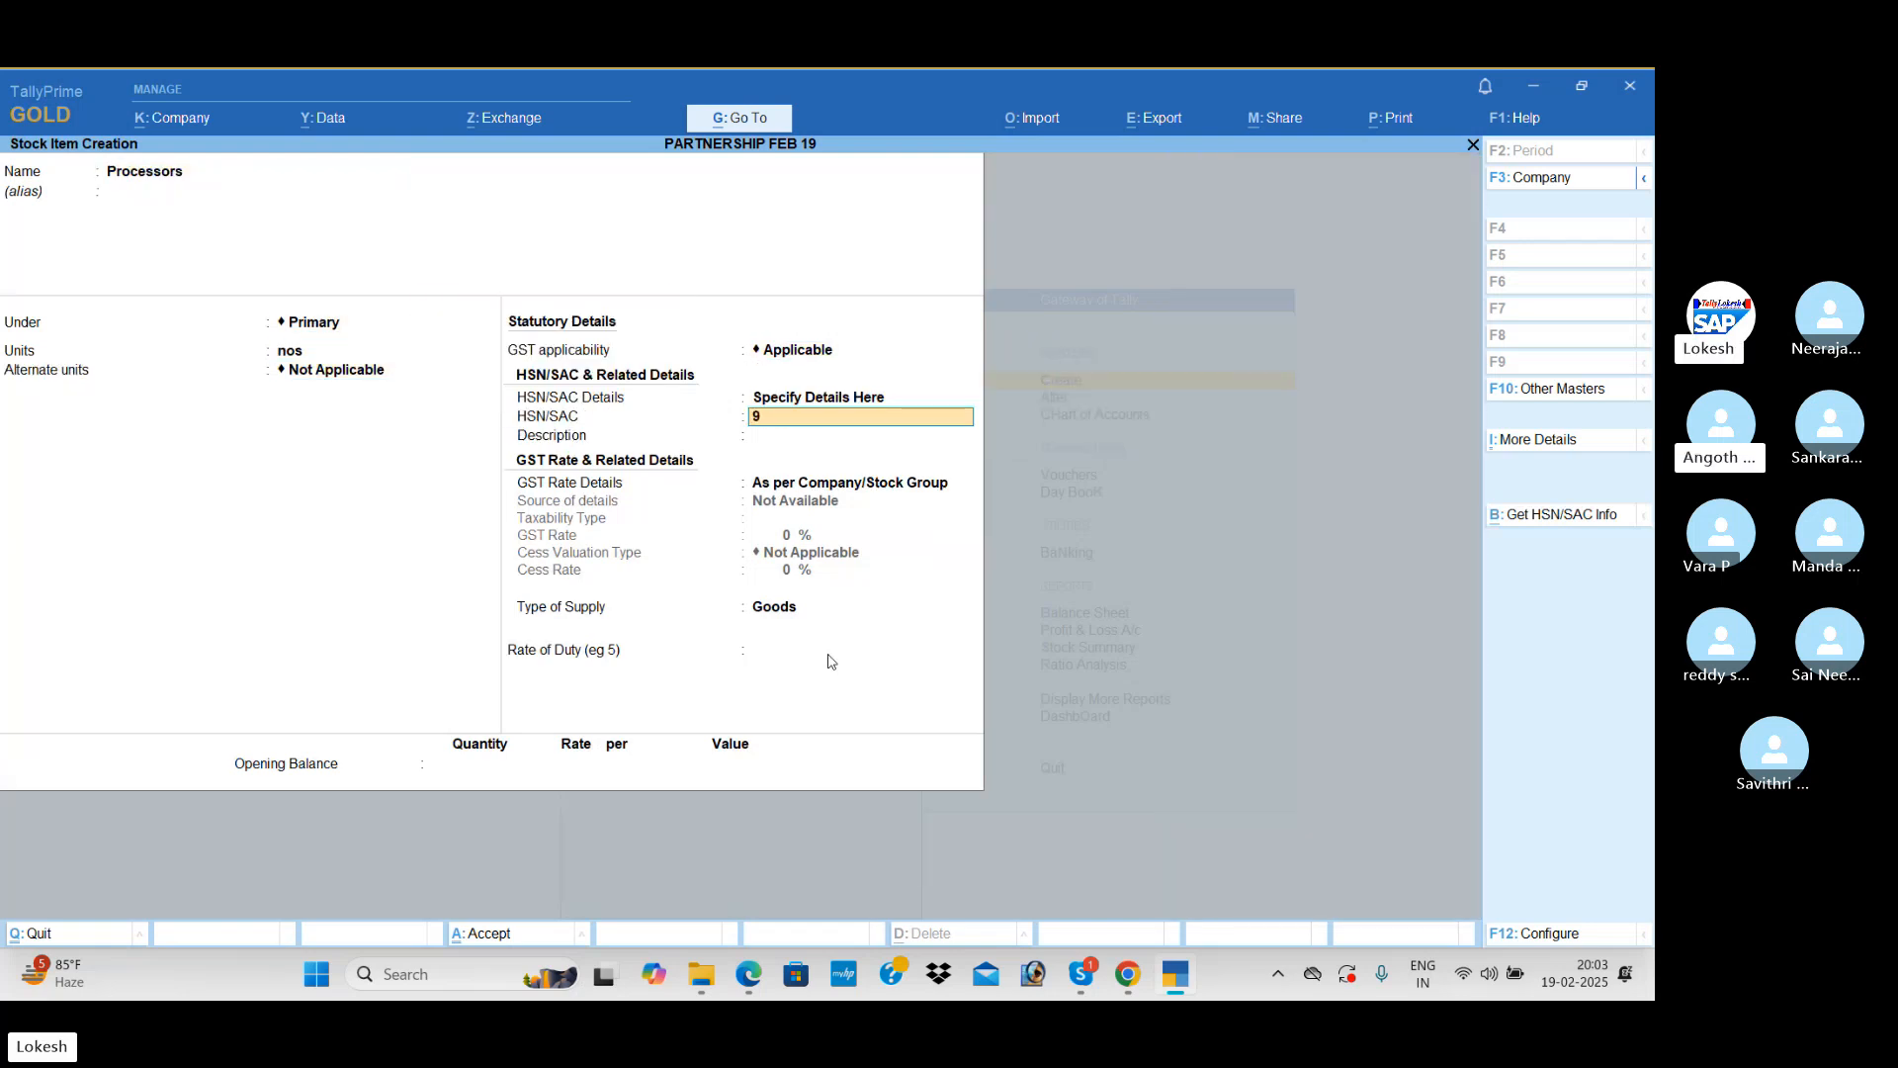
{"action": "type", "text": "45"}
{"action": "key", "text": "Return"}
{"action": "key", "text": "Return"}
Step: Specify Processors' GST rate details on the item itself as Taxable at 18%, with supply type Goods
{"action": "key", "text": "Down"}
{"action": "key", "text": "Return"}
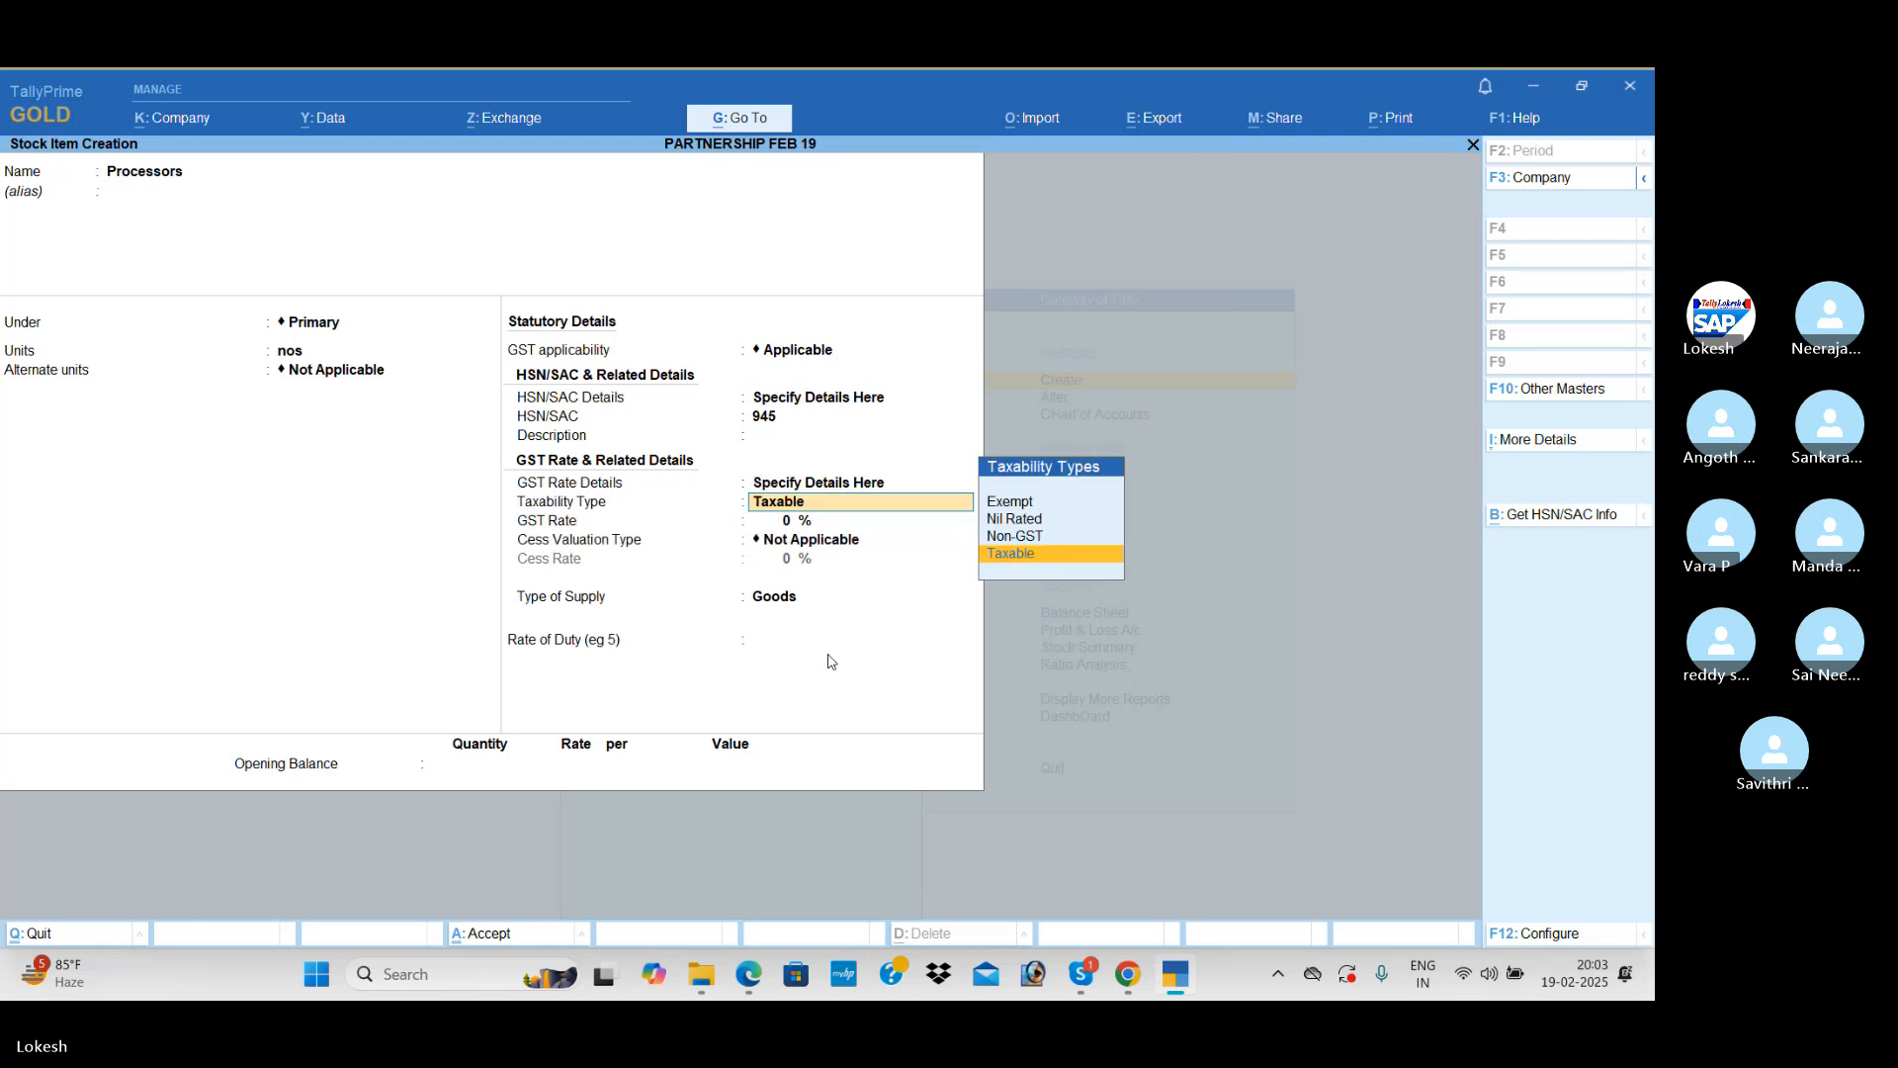
{"action": "type", "text": "1"}
{"action": "key", "text": "Return"}
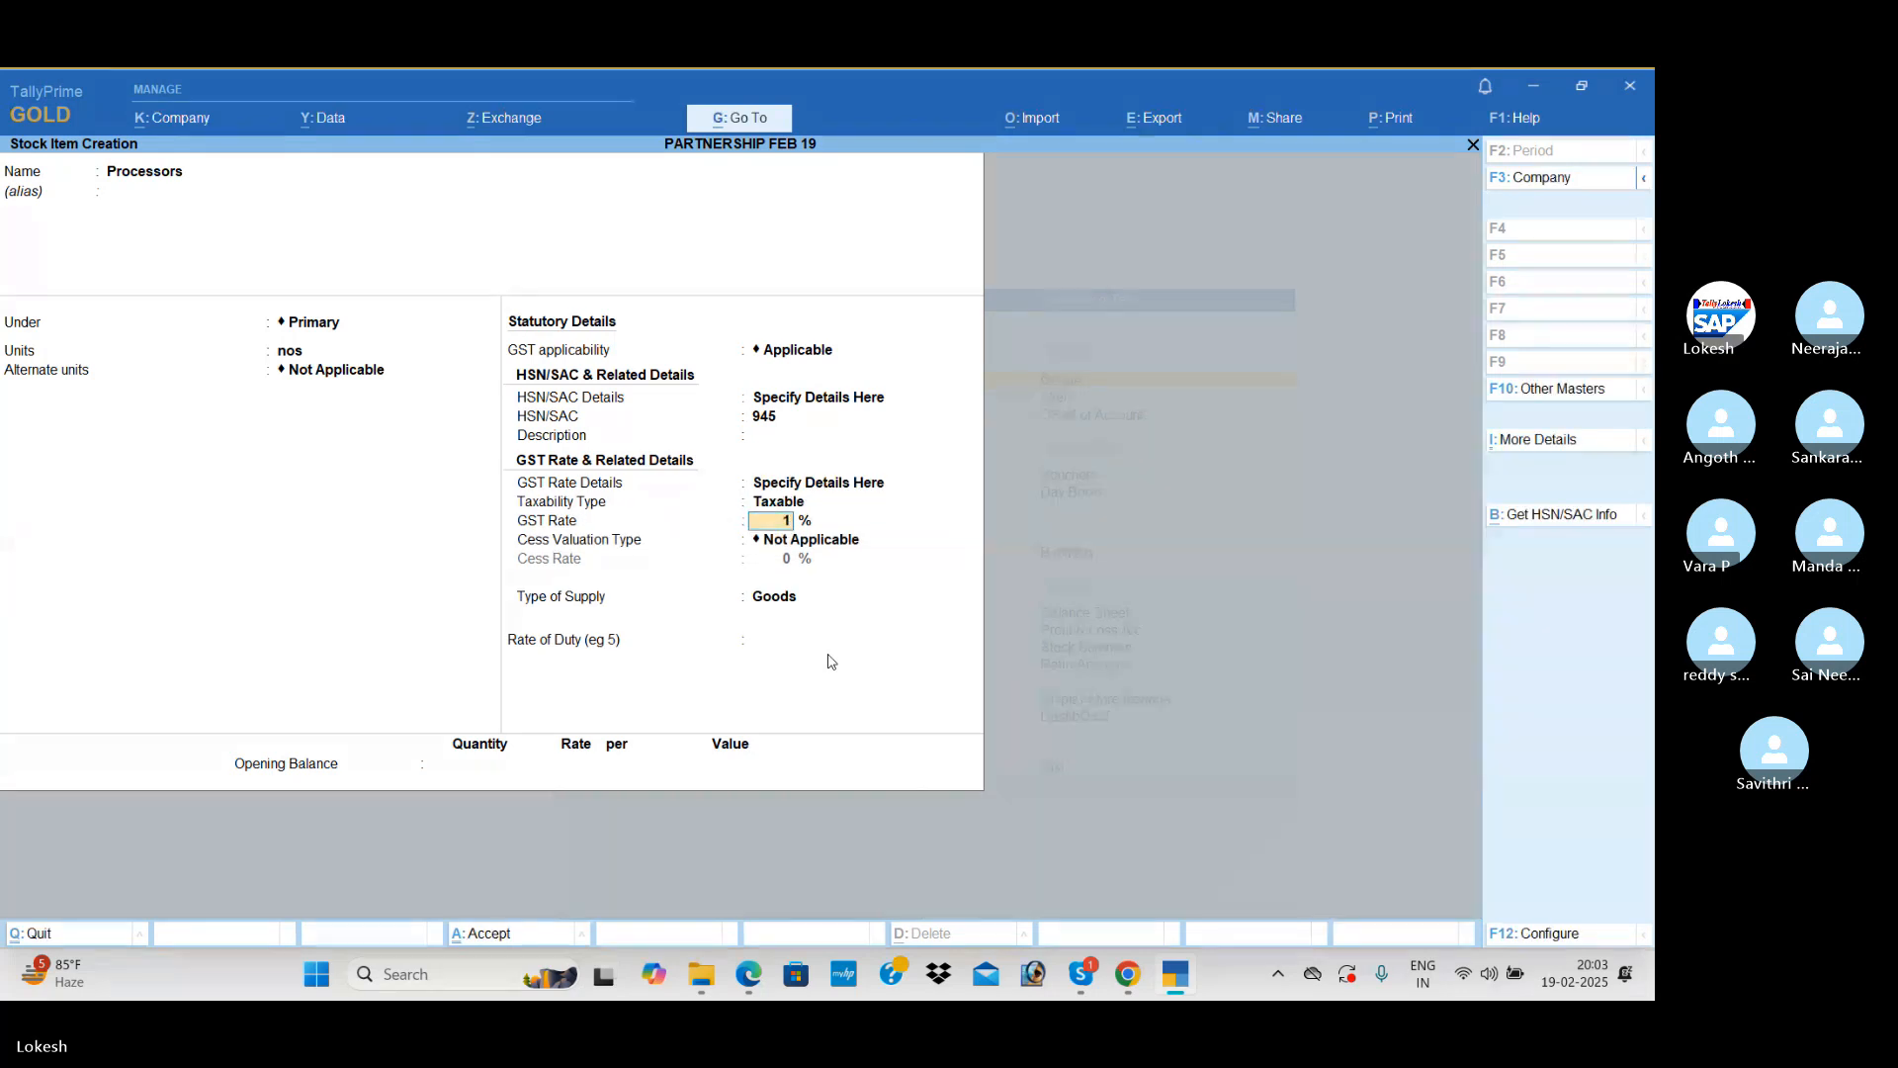
{"action": "type", "text": "8"}
{"action": "key", "text": "Return"}
Step: Set Processors' opening balance to 10 nos with a value of 50,000 and save the stock item
{"action": "key", "text": "Return"}
{"action": "key", "text": "Return"}
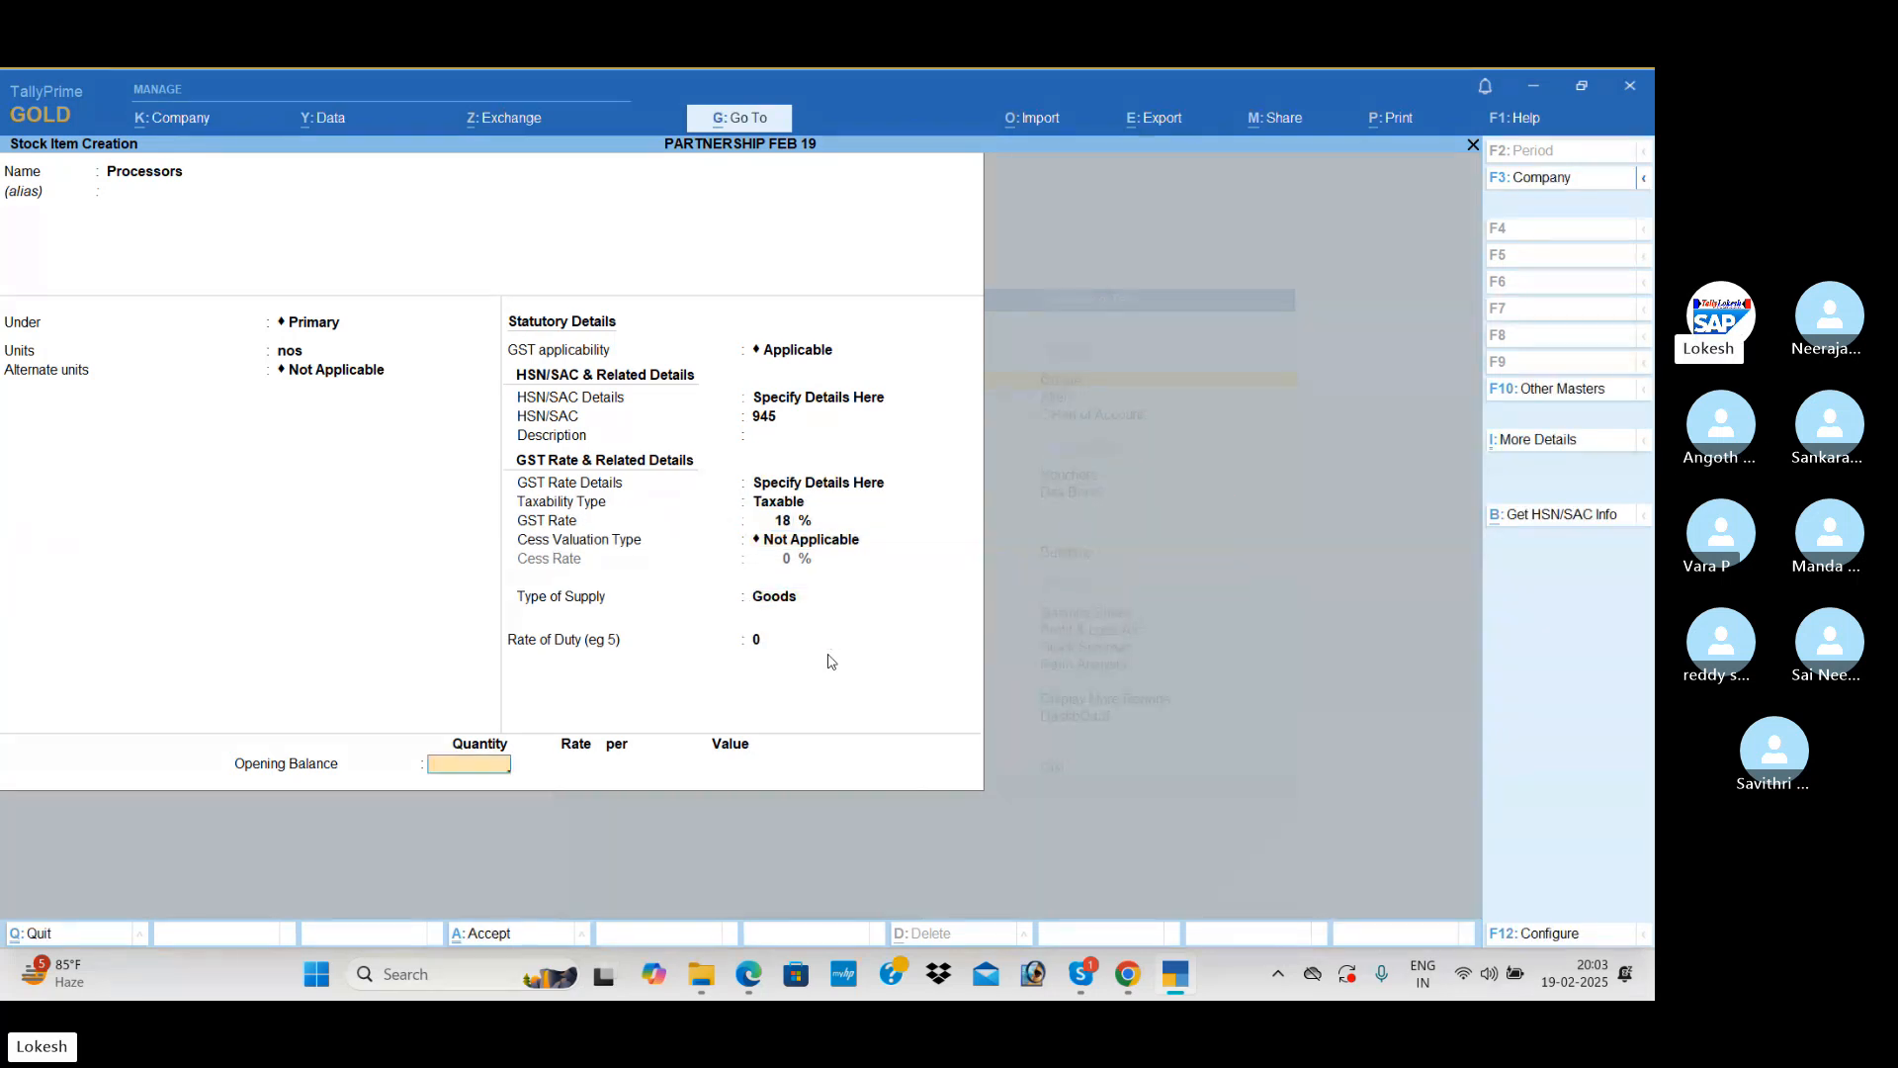
{"action": "type", "text": "10"}
{"action": "key", "text": "Return"}
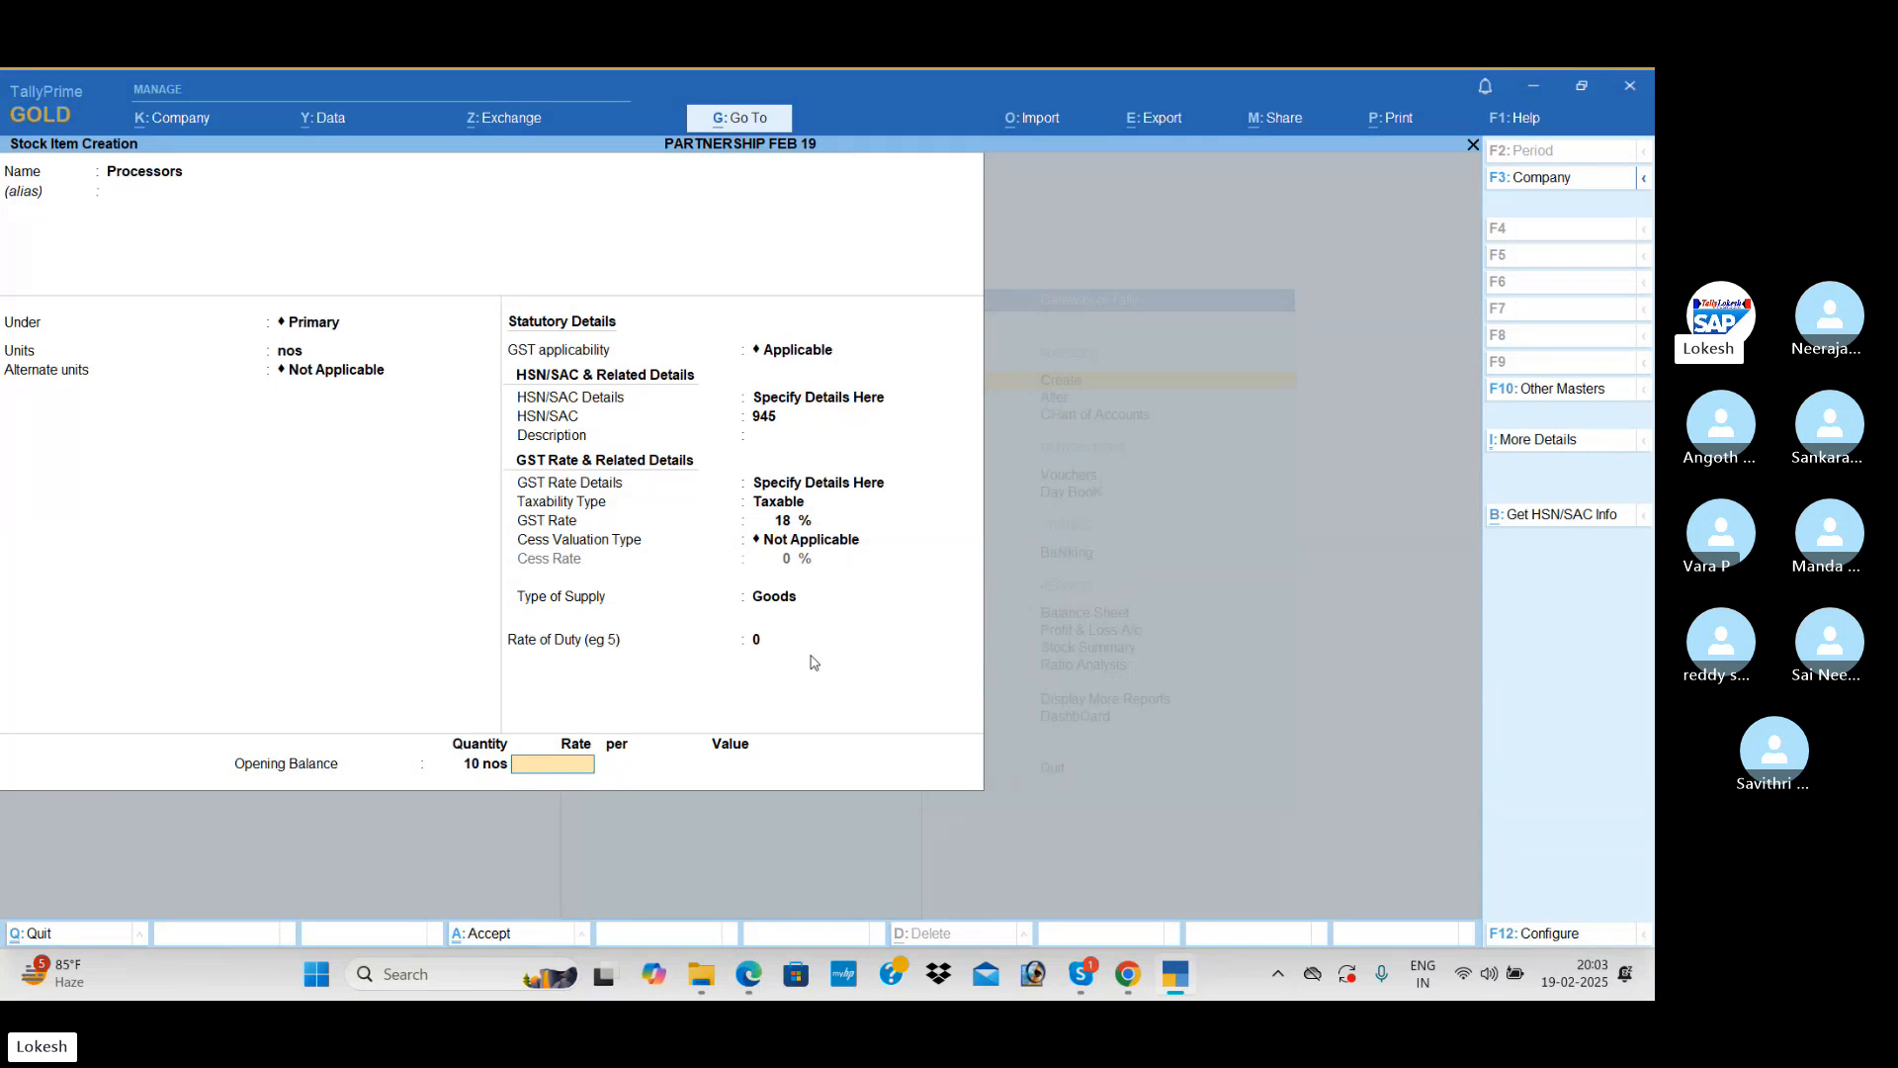
{"action": "key", "text": "Return"}
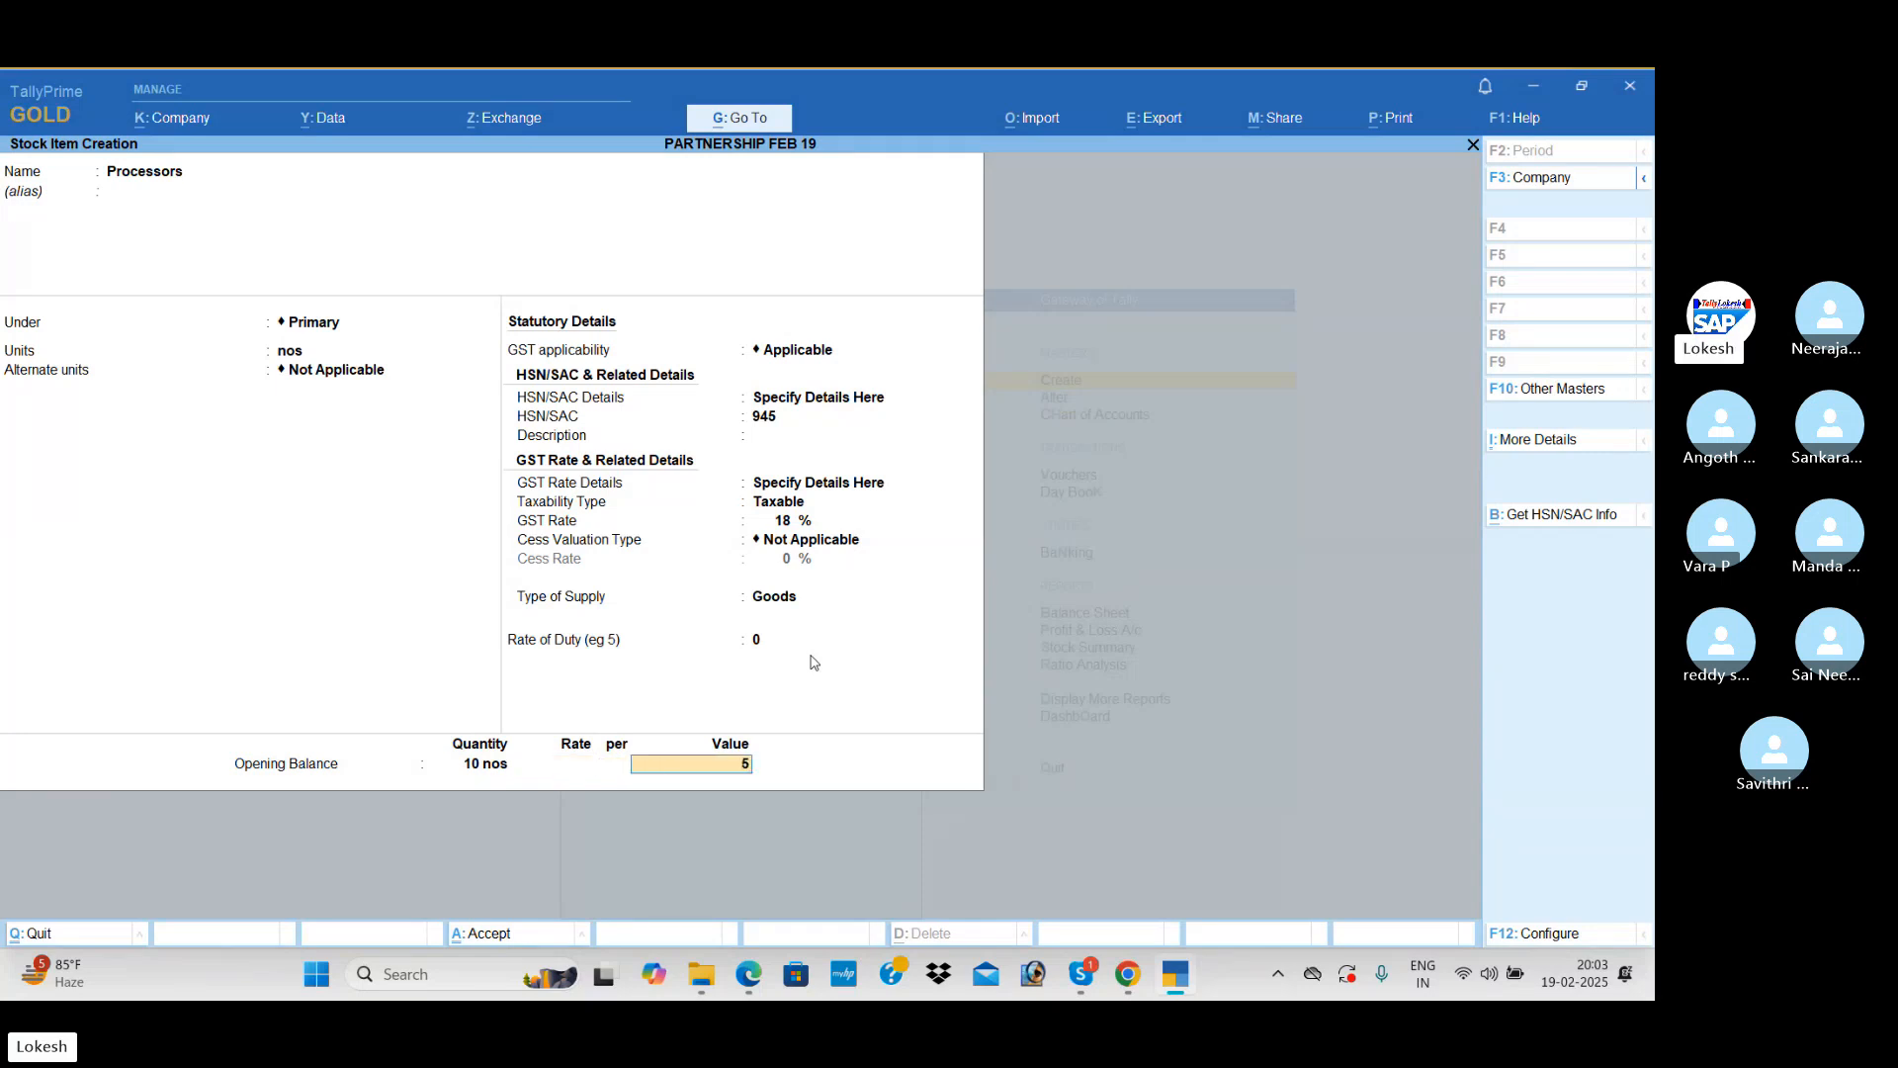
{"action": "type", "text": "50000"}
{"action": "key", "text": "Return"}
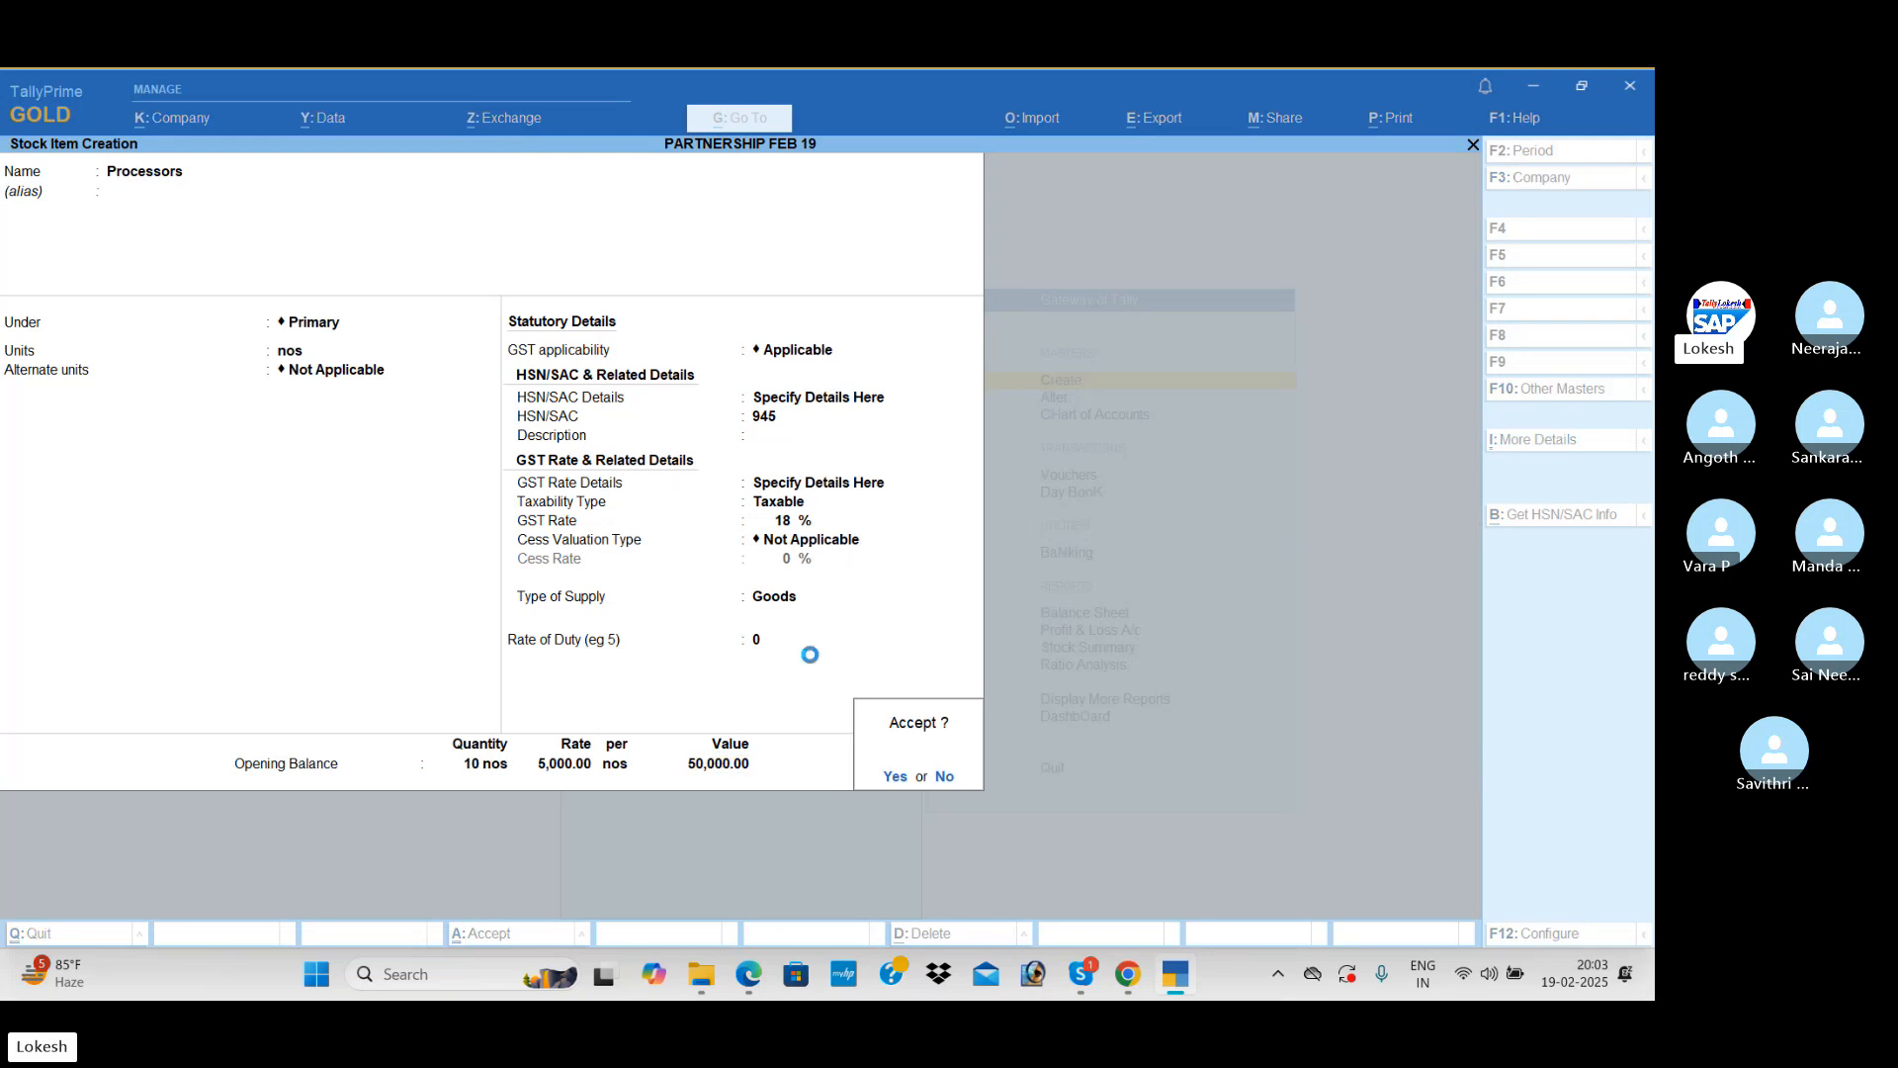
Step: Start a new stock item named Hard Disk under Primary, with nos as its unit and GST applicable
{"action": "type", "text": "Hard Disk"}
{"action": "key", "text": "Return"}
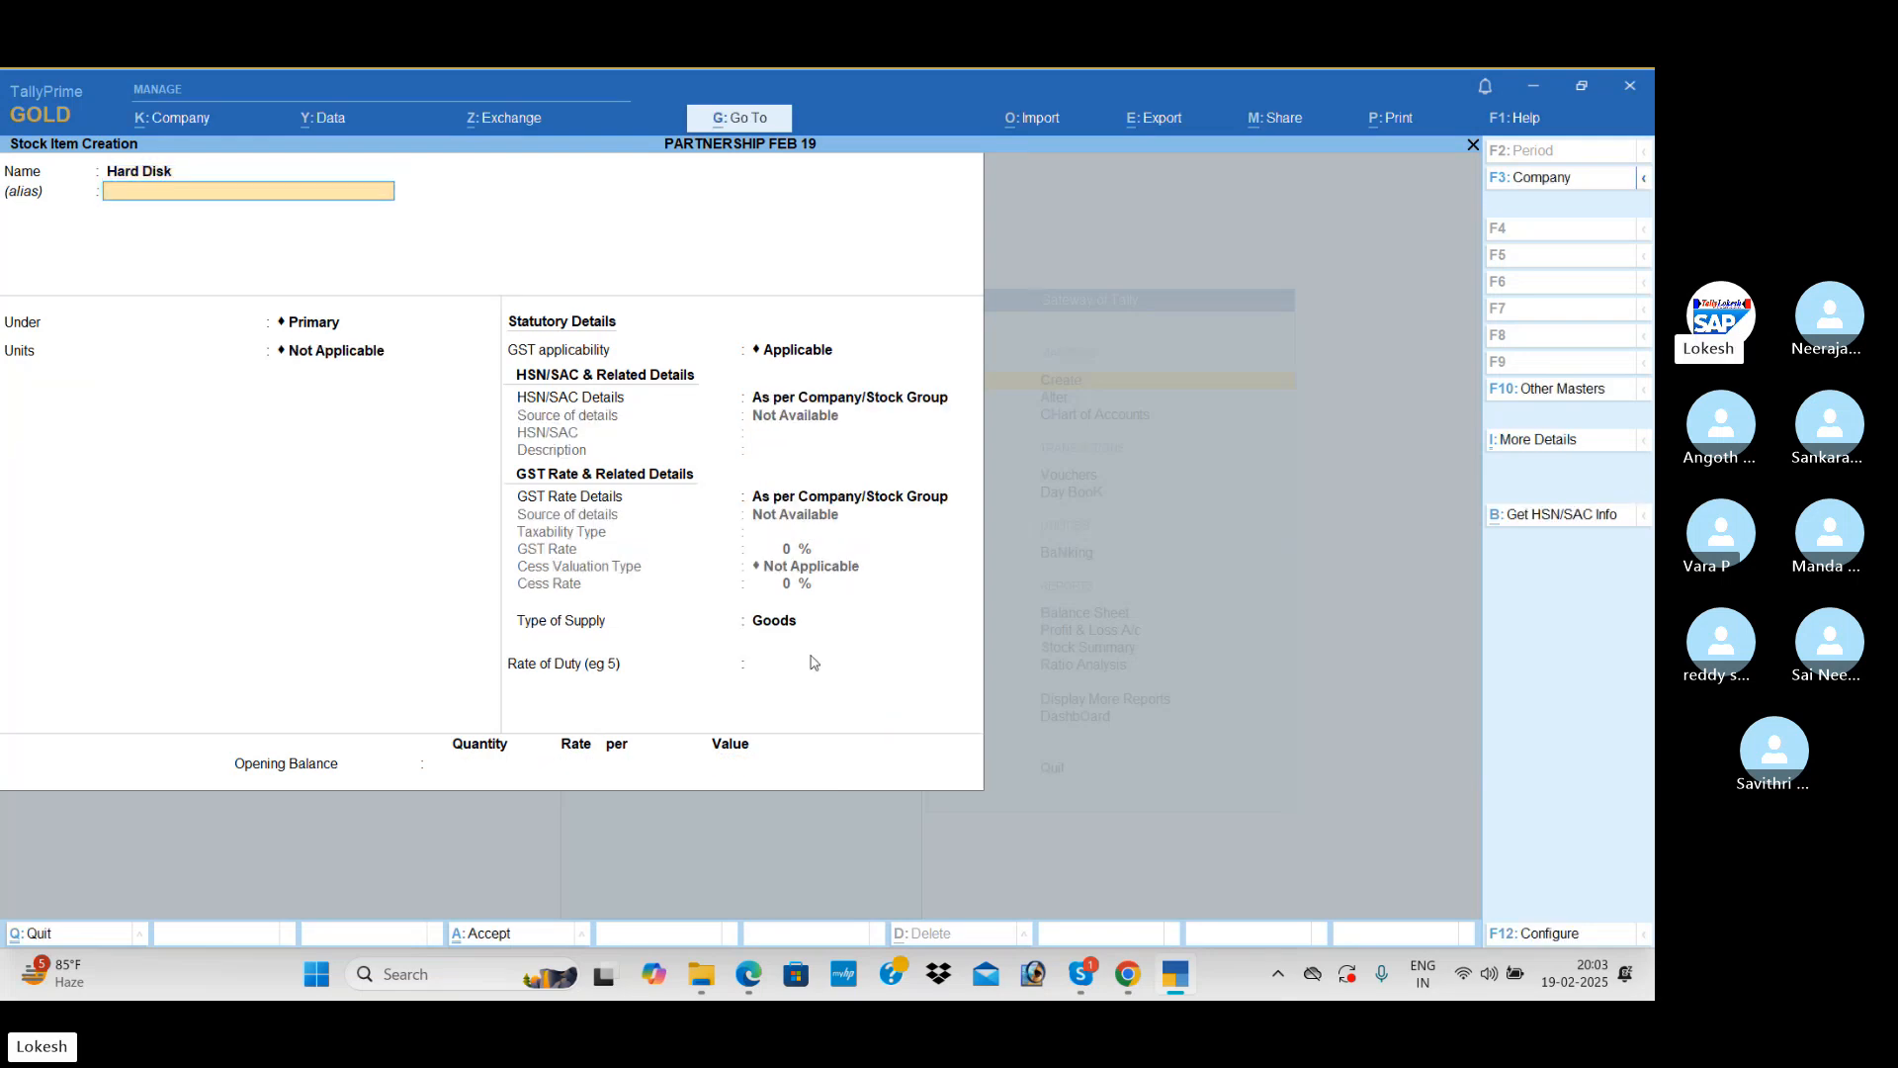
{"action": "key", "text": "Return"}
{"action": "key", "text": "Return"}
{"action": "key", "text": "Down"}
{"action": "key", "text": "Return"}
{"action": "key", "text": "Return"}
Step: Specify Hard Disk's HSN/SAC details on the item itself, with code 987456 and no description
{"action": "key", "text": "Return"}
{"action": "key", "text": "Down"}
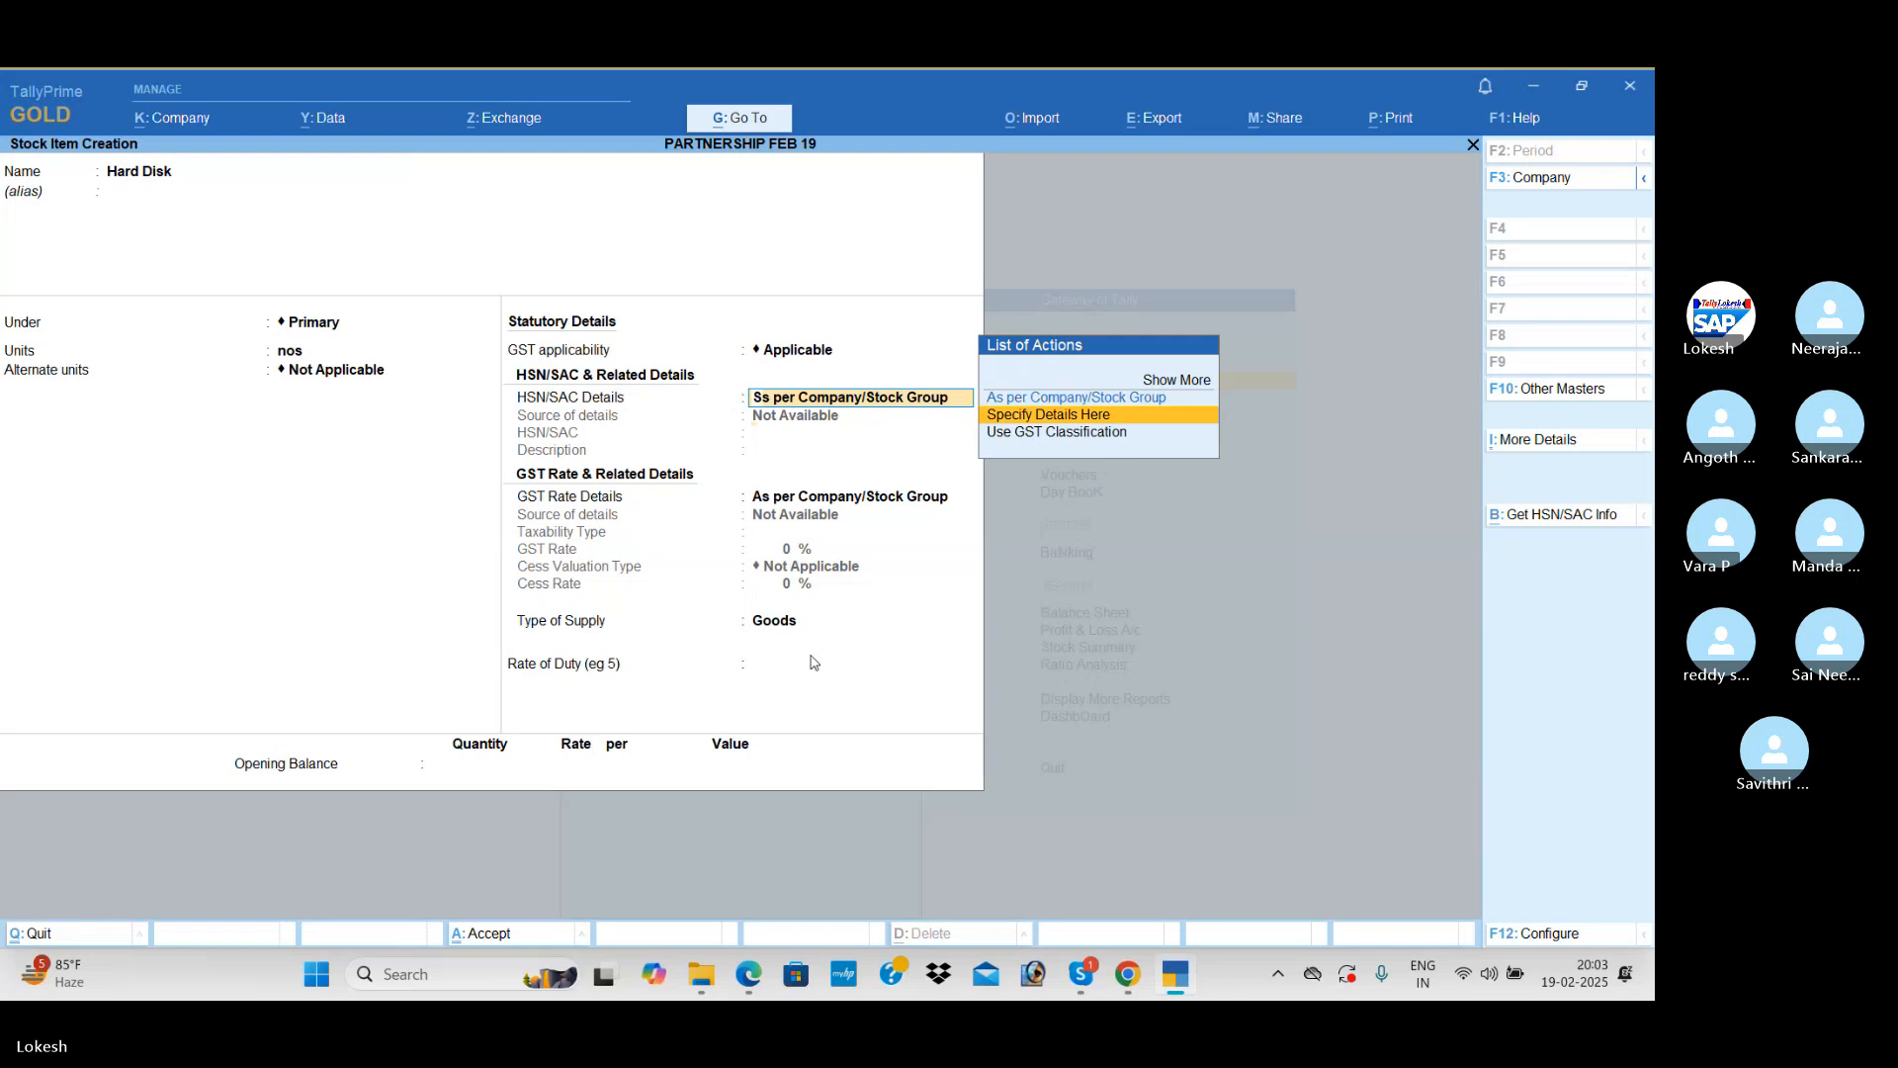
{"action": "key", "text": "Return"}
{"action": "type", "text": "987456"}
Step: Specify Hard Disk's GST rate details on the item itself as Taxable at 18%, with supply type Goods
{"action": "key", "text": "Return"}
{"action": "key", "text": "Return"}
{"action": "key", "text": "Down"}
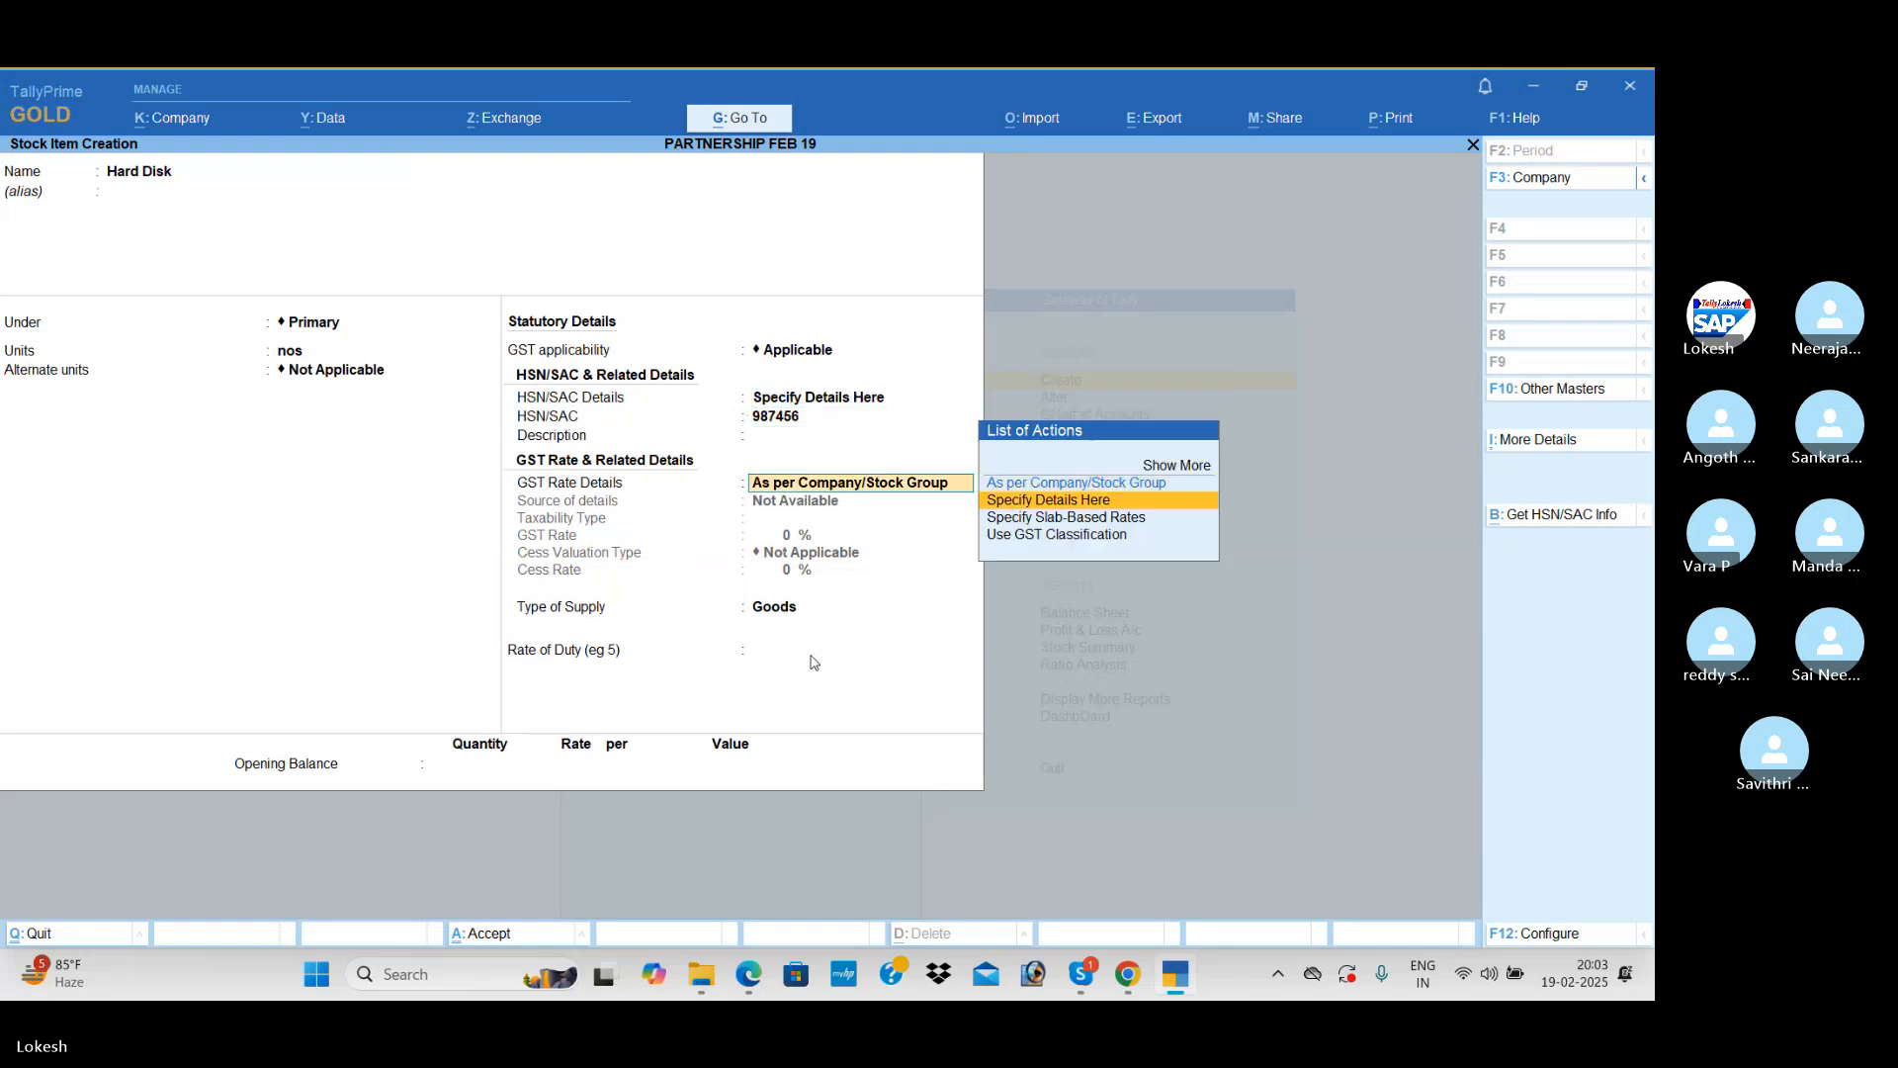
{"action": "key", "text": "Return"}
{"action": "key", "text": "Return"}
{"action": "type", "text": "18"}
{"action": "key", "text": "Return"}
{"action": "key", "text": "Return"}
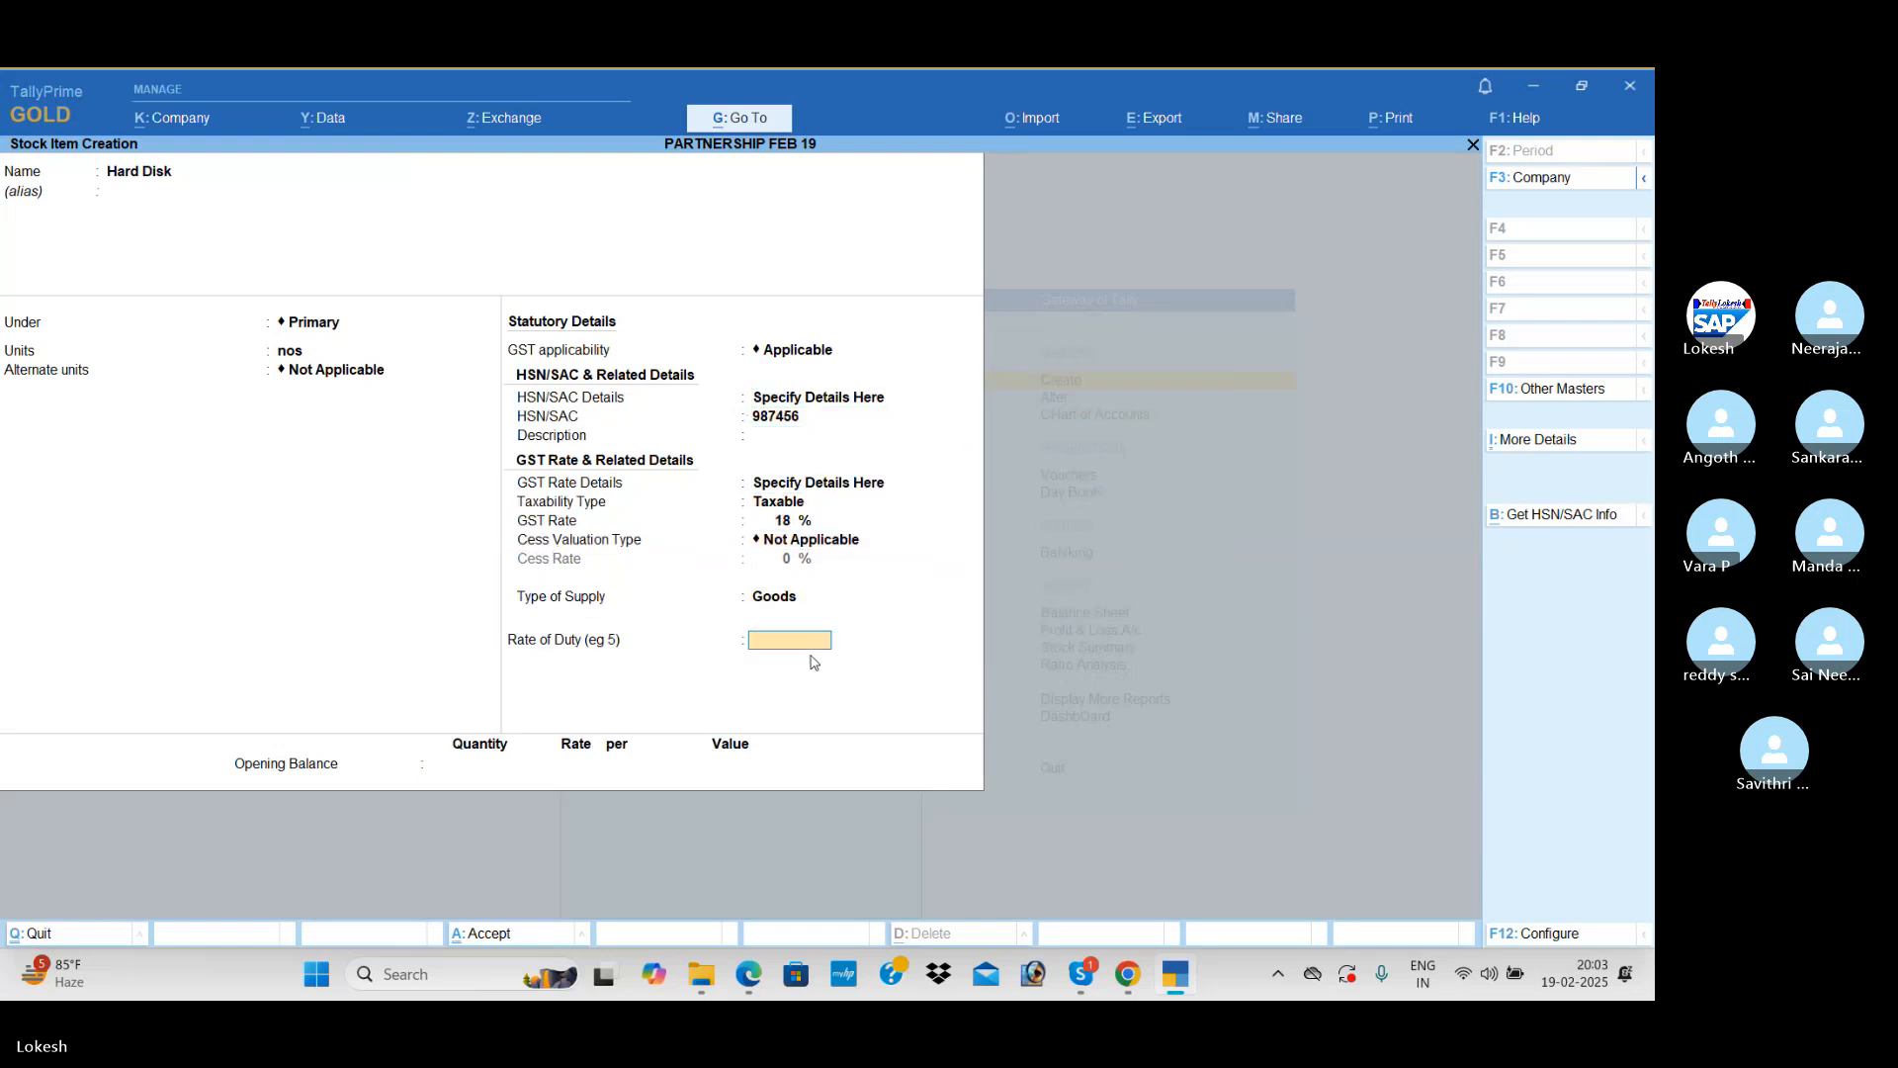
{"action": "key", "text": "Return"}
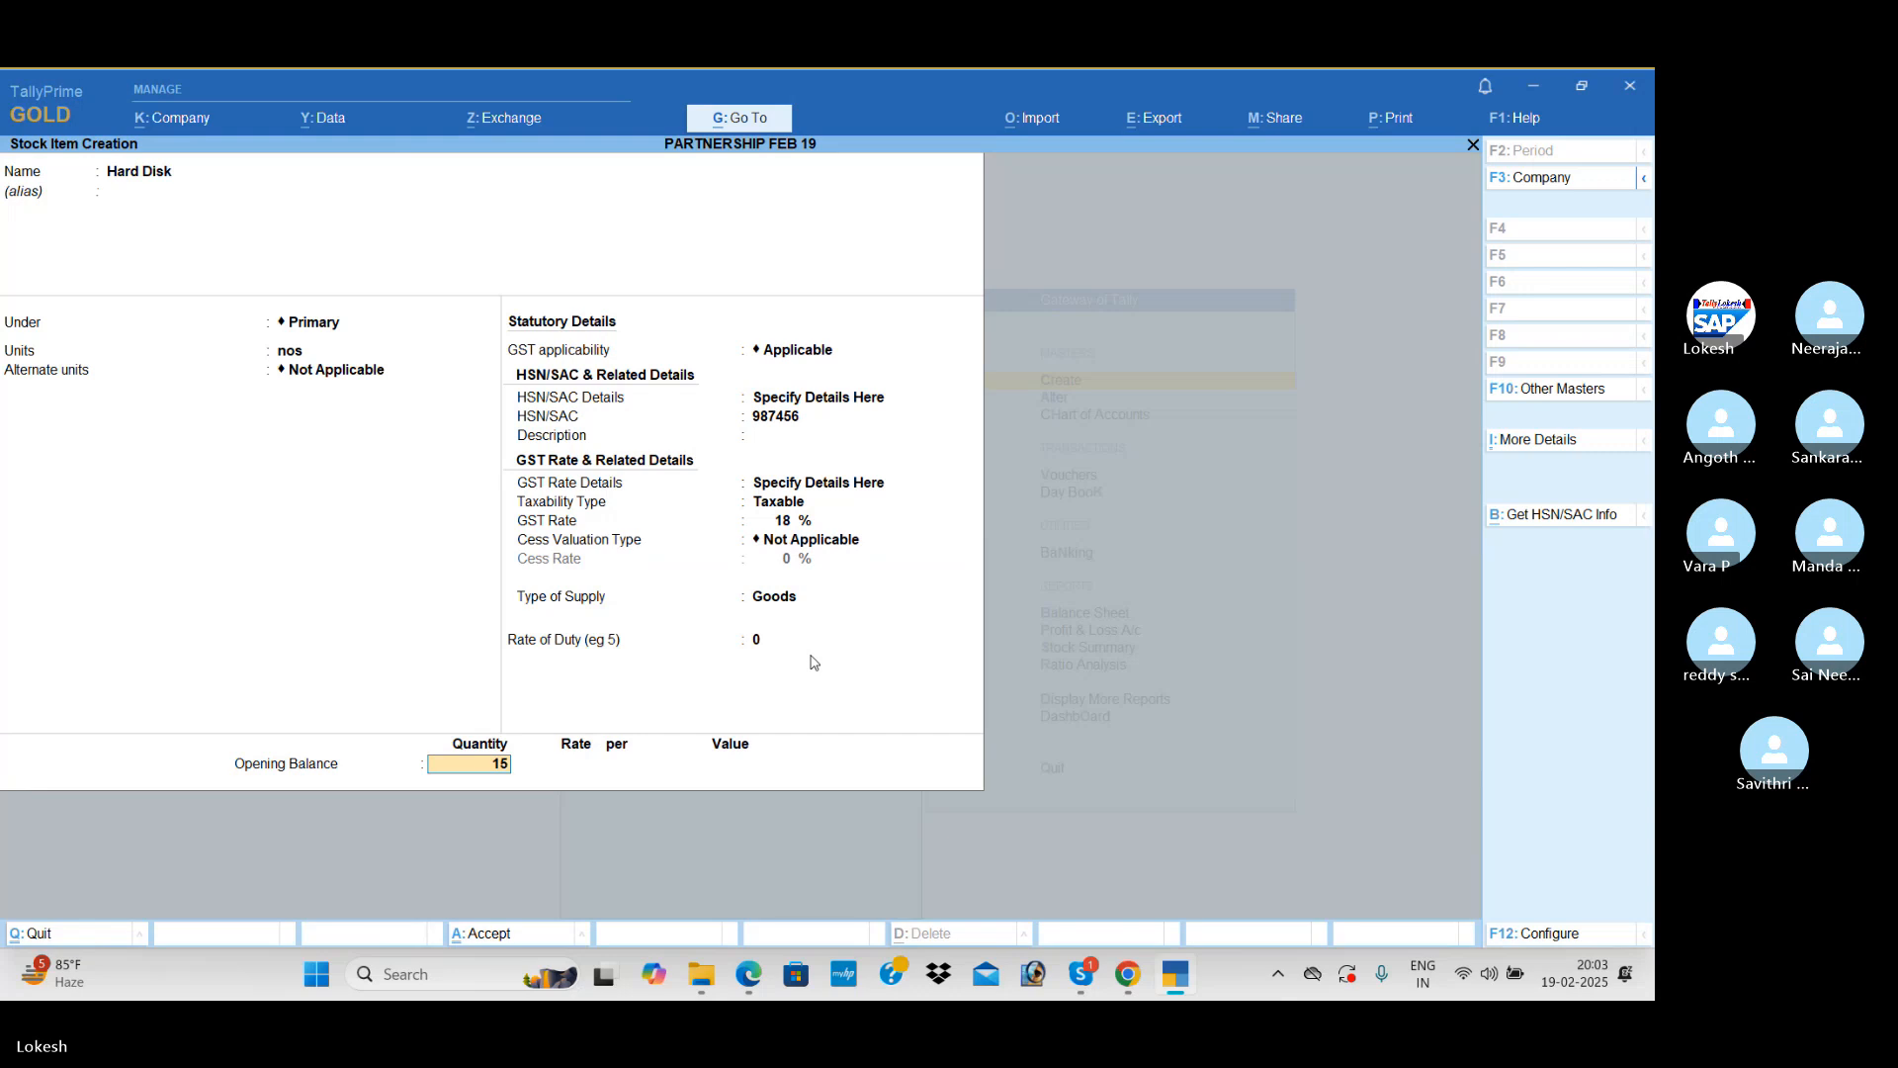
Step: Set Hard Disk's opening balance to 15 nos with a value of 40,000 and save the stock item
{"action": "type", "text": "15"}
{"action": "key", "text": "Return"}
{"action": "key", "text": "Return"}
{"action": "type", "text": "40000"}
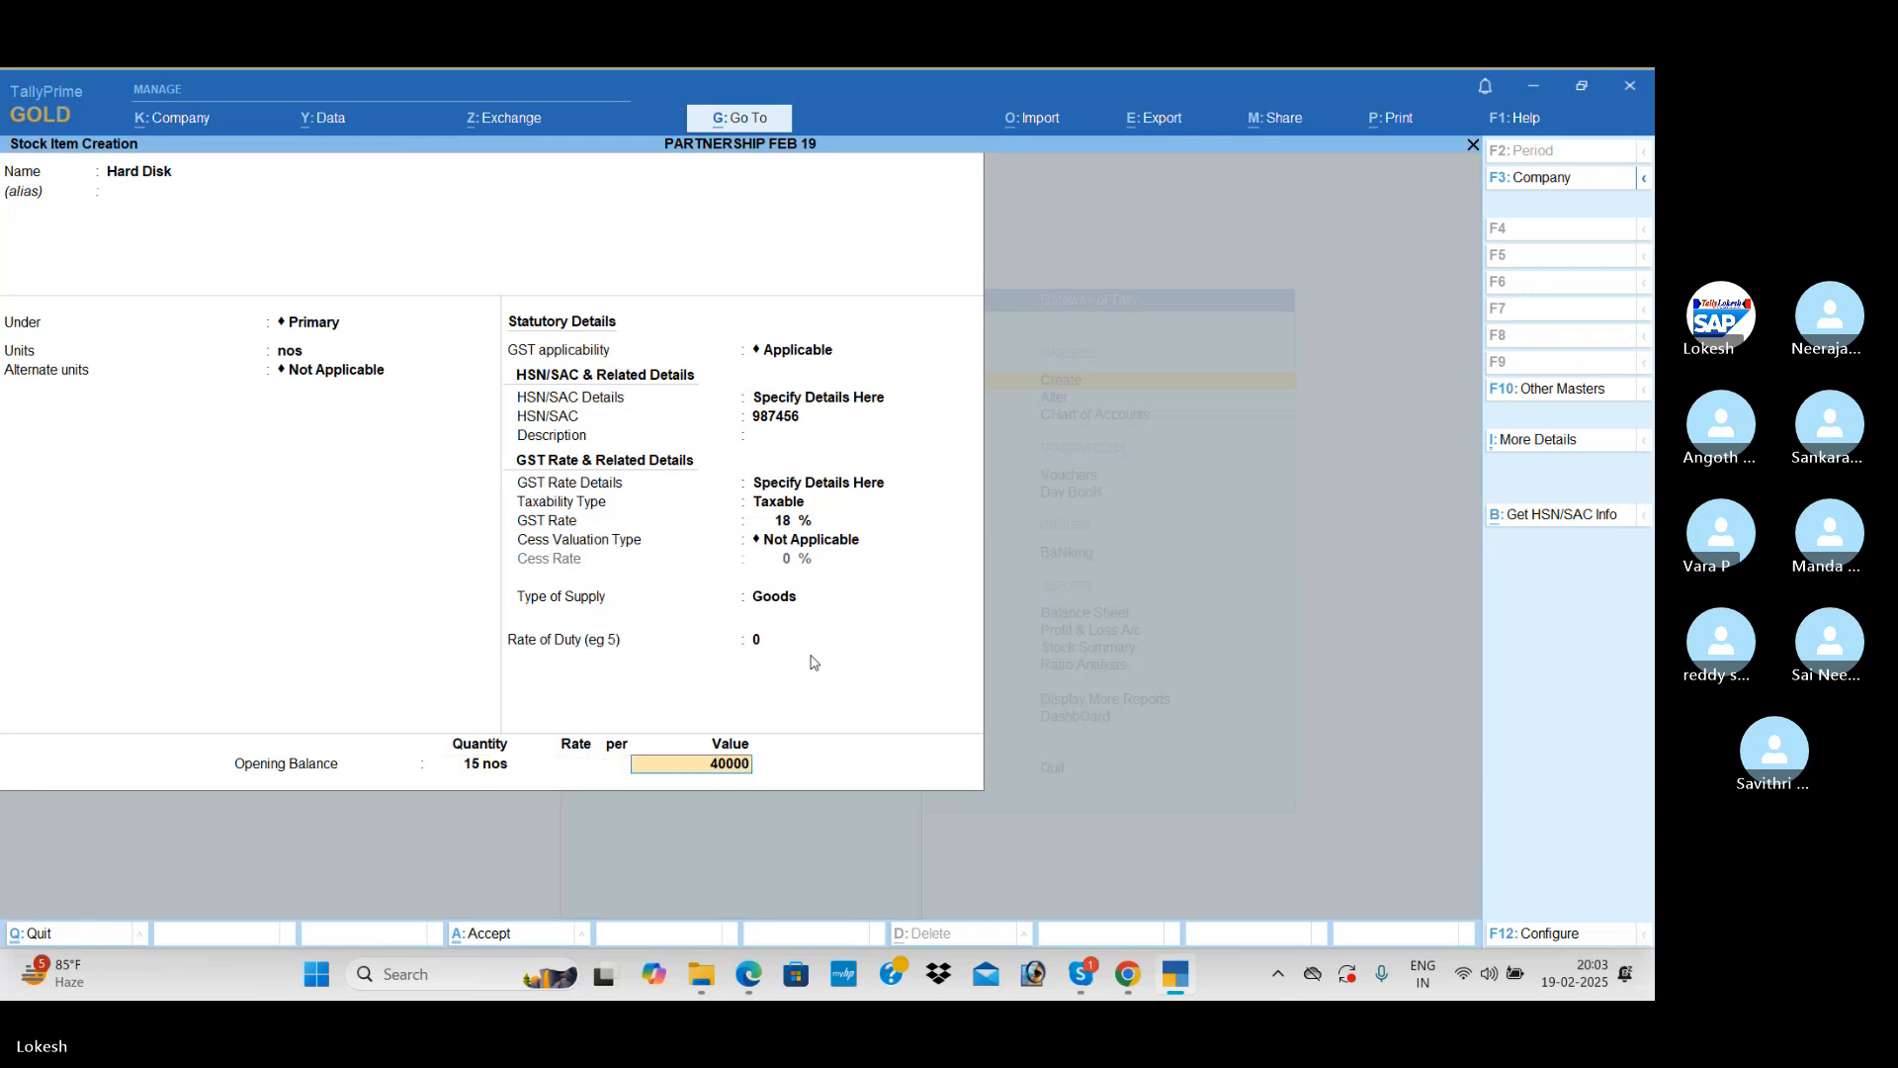
{"action": "key", "text": "Return"}
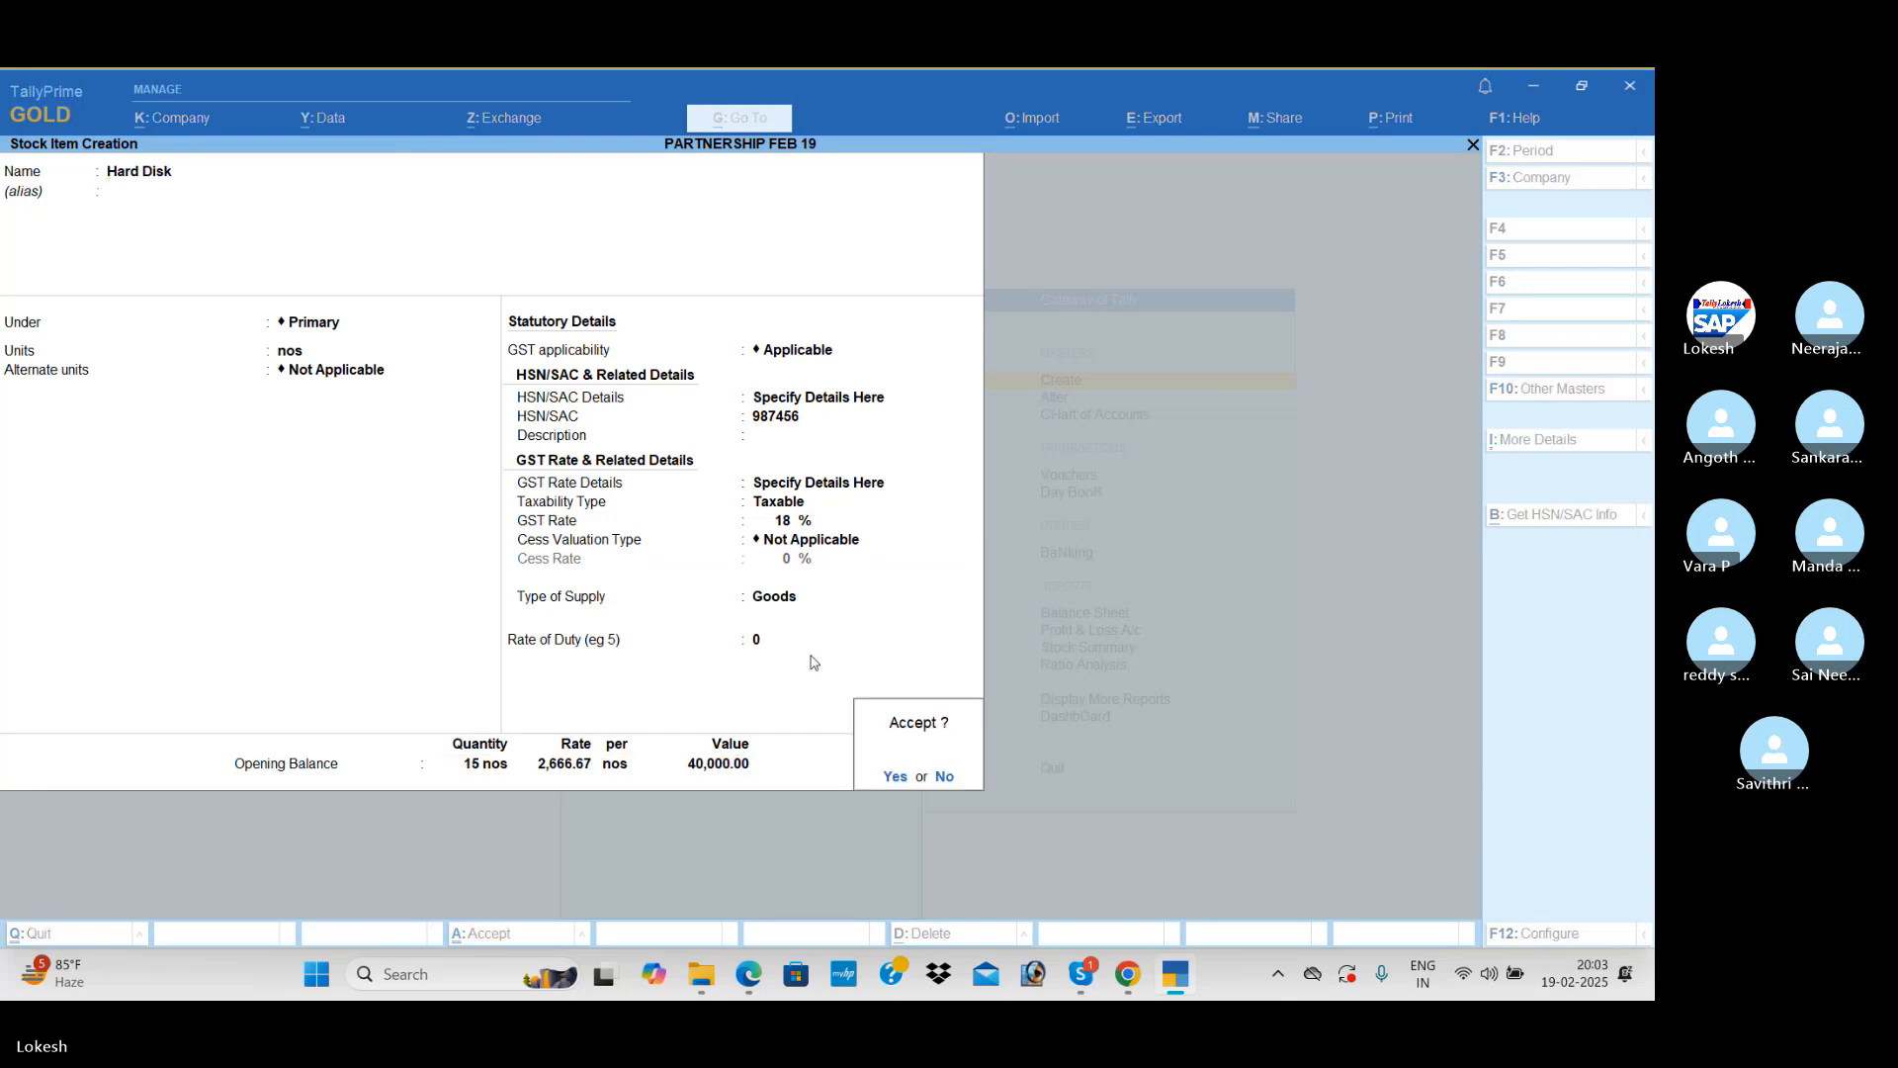
{"action": "key", "text": "Return"}
Step: Start a new stock item named Printers under Primary, with nos as its unit and GST applicable
{"action": "type", "text": "Printers"}
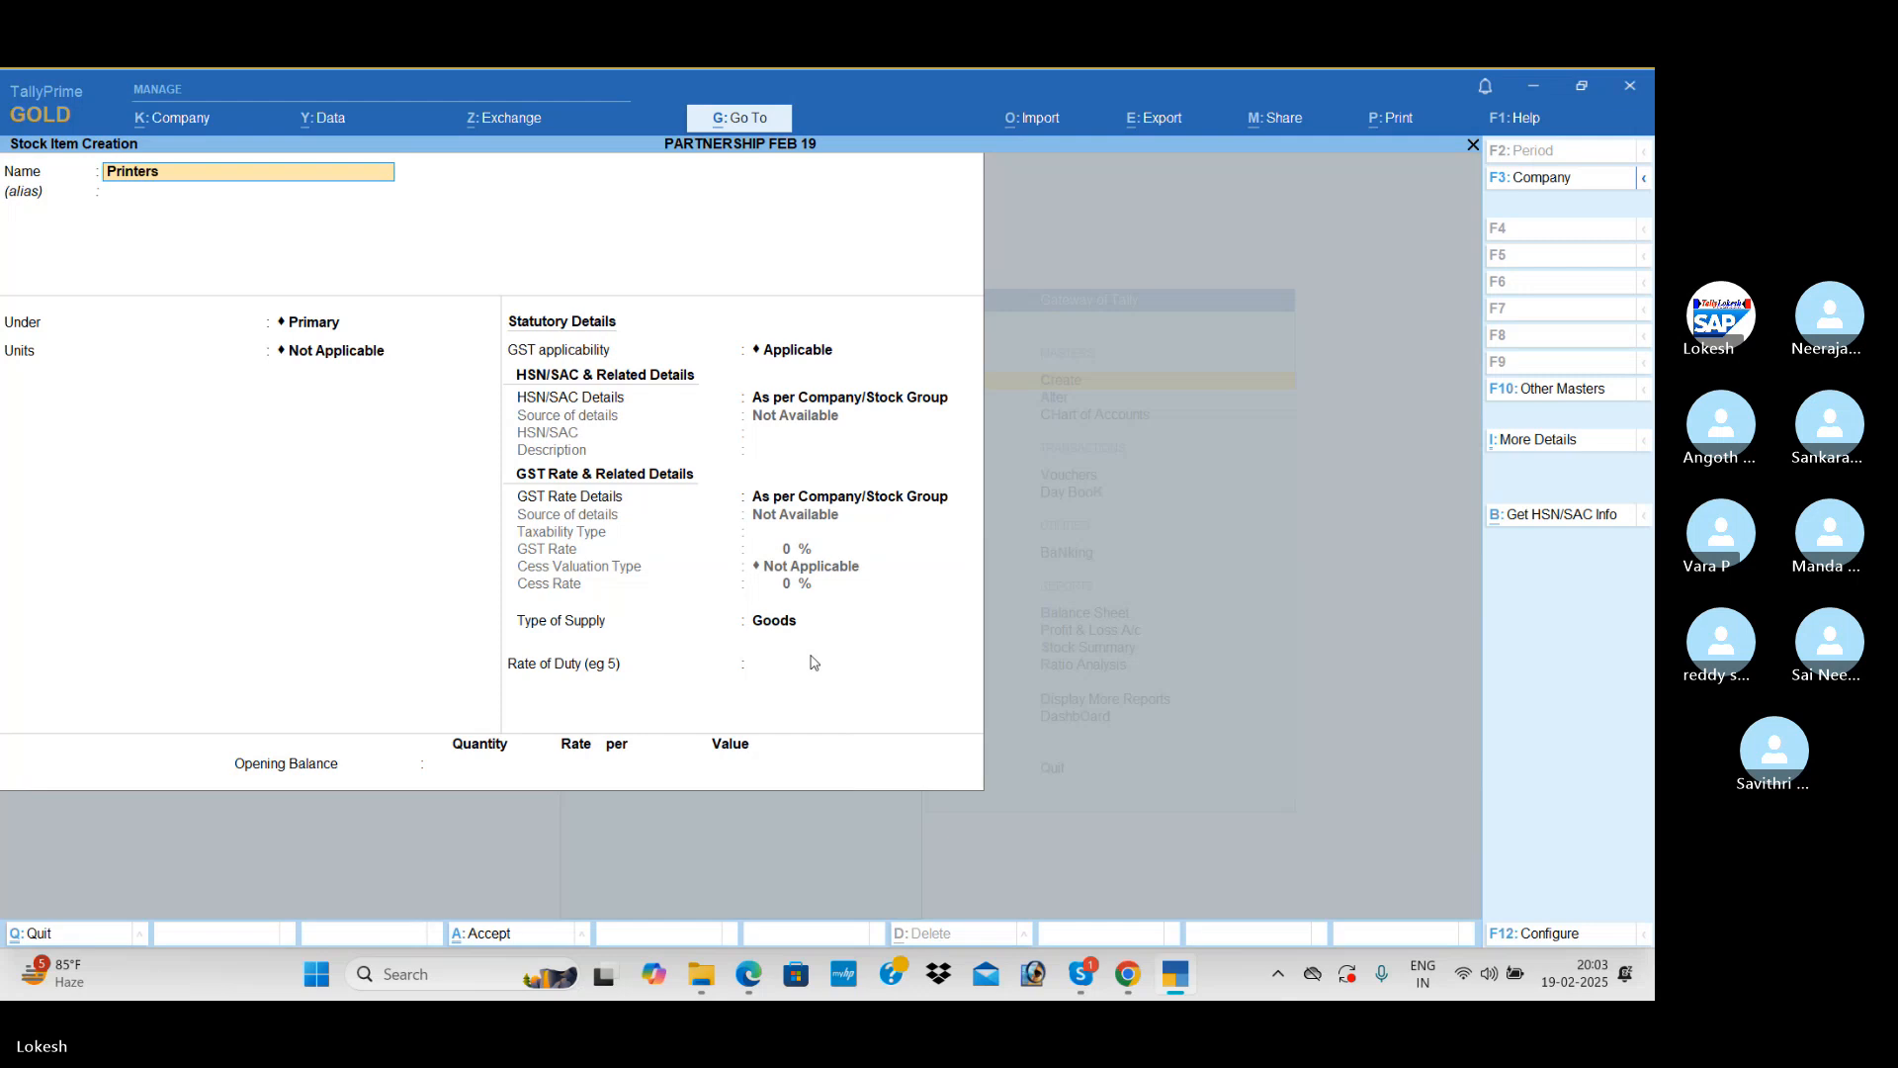
{"action": "key", "text": "Return"}
{"action": "key", "text": "Return"}
{"action": "key", "text": "Return"}
{"action": "key", "text": "Down"}
{"action": "key", "text": "Return"}
{"action": "key", "text": "Return"}
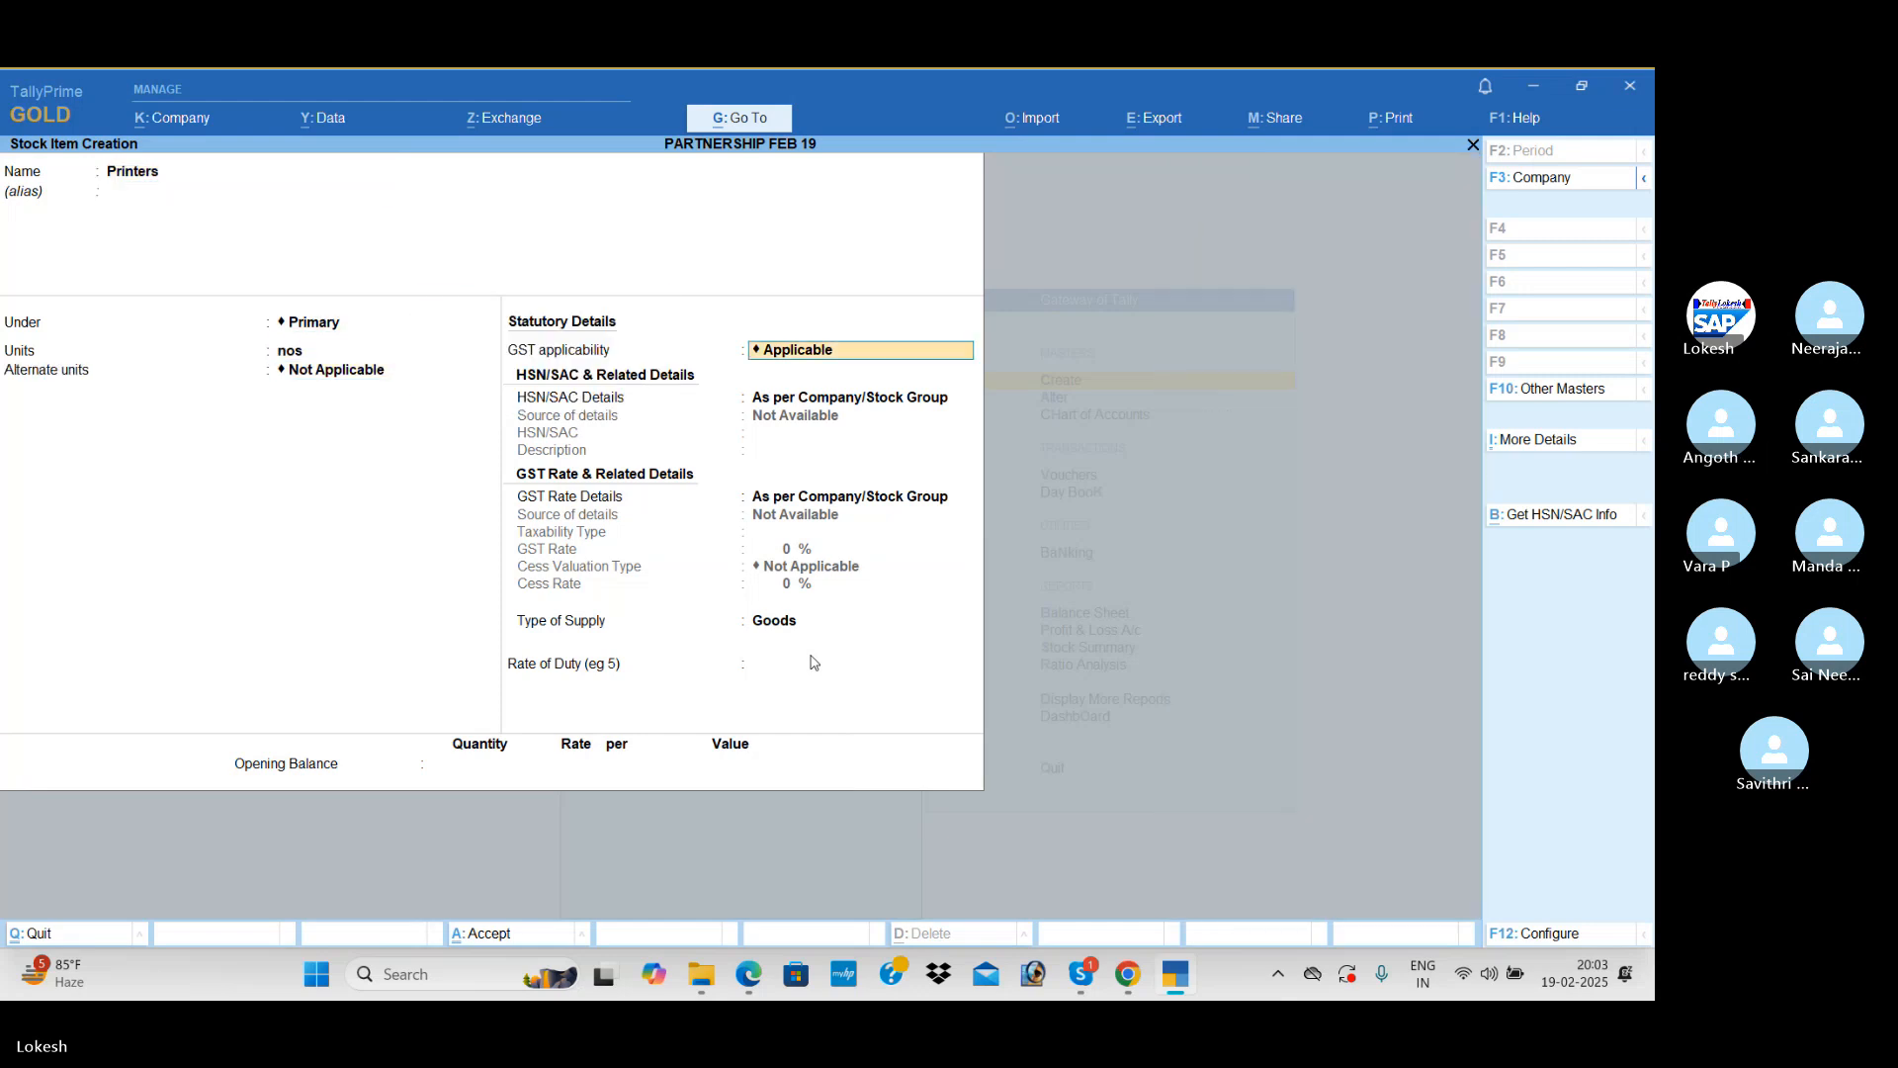
{"action": "key", "text": "Return"}
Step: Specify Printers' HSN/SAC details on the item itself, with code 98515 and no description
{"action": "key", "text": "Down"}
{"action": "key", "text": "Return"}
{"action": "type", "text": "98515"}
{"action": "key", "text": "Return"}
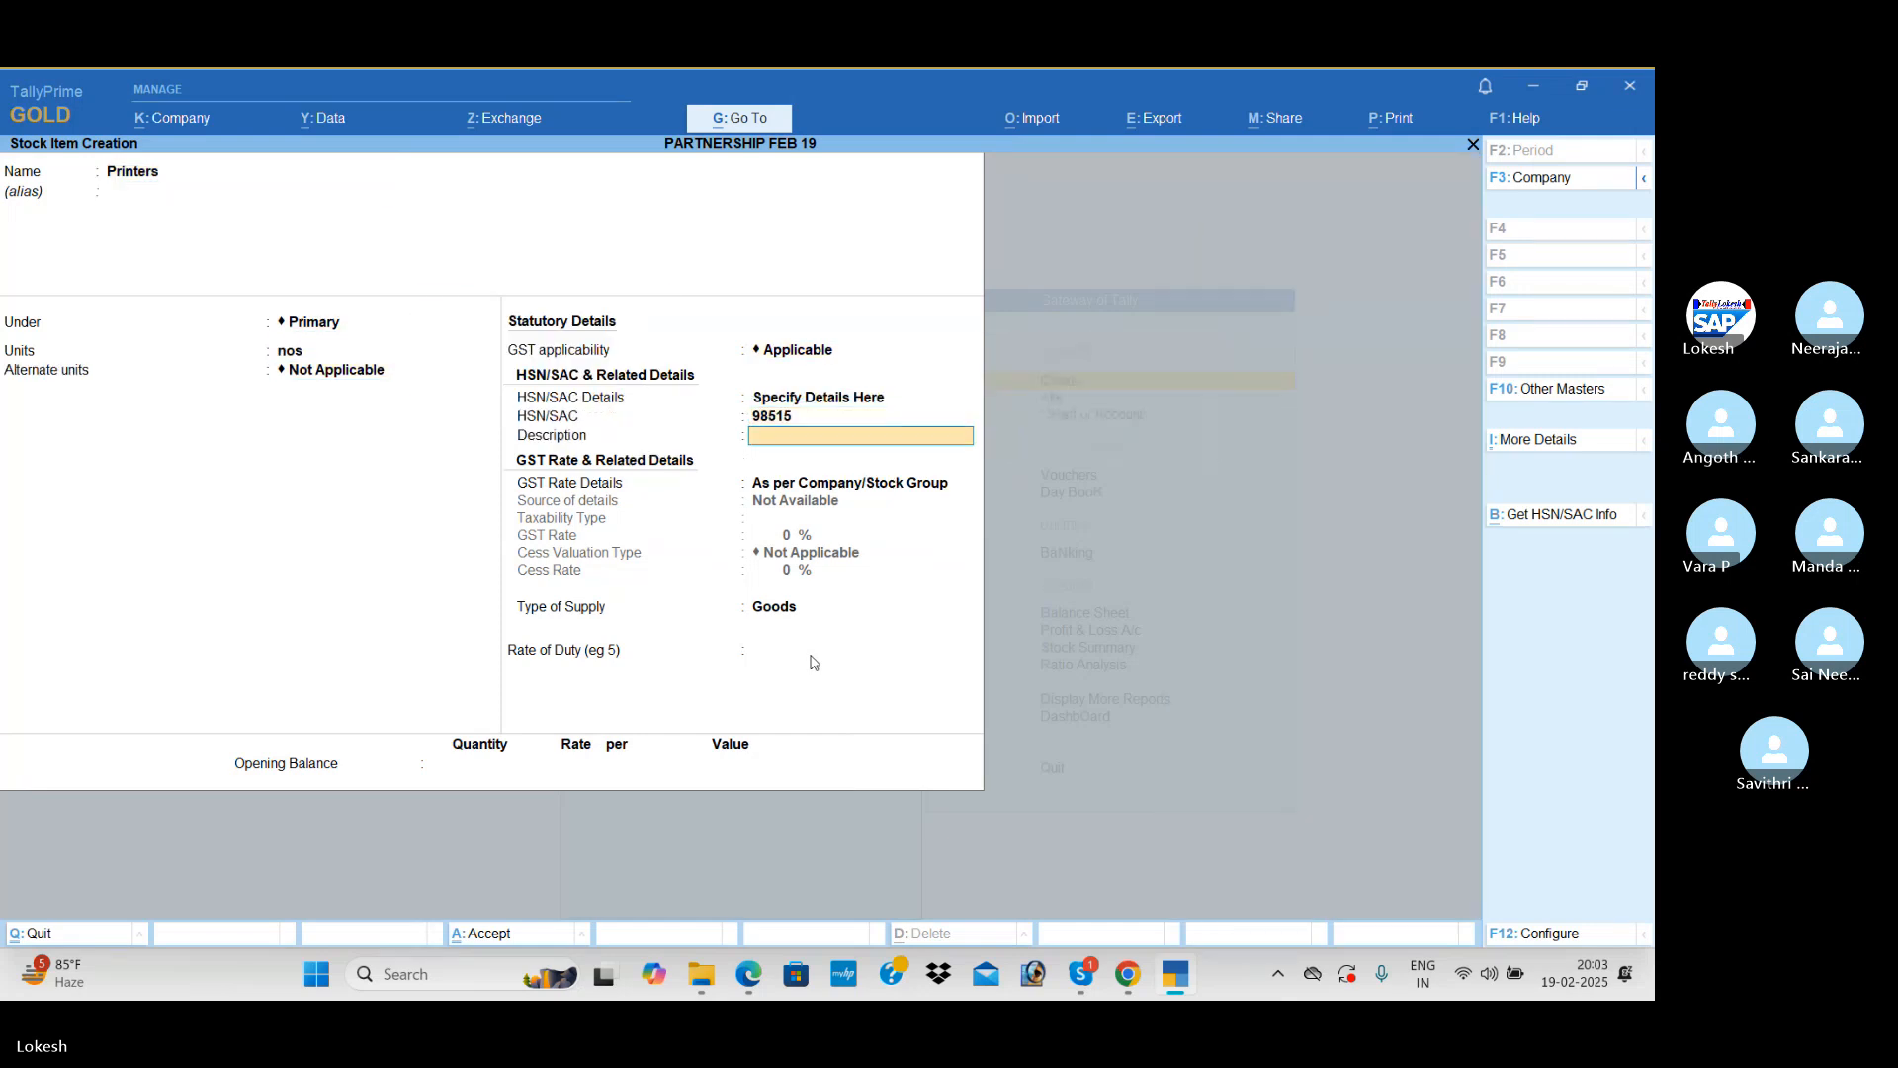
{"action": "key", "text": "Return"}
Step: Specify Printers' GST rate details on the item itself as Taxable at 18%, with supply type Goods
{"action": "key", "text": "Down"}
{"action": "key", "text": "Return"}
{"action": "key", "text": "Return"}
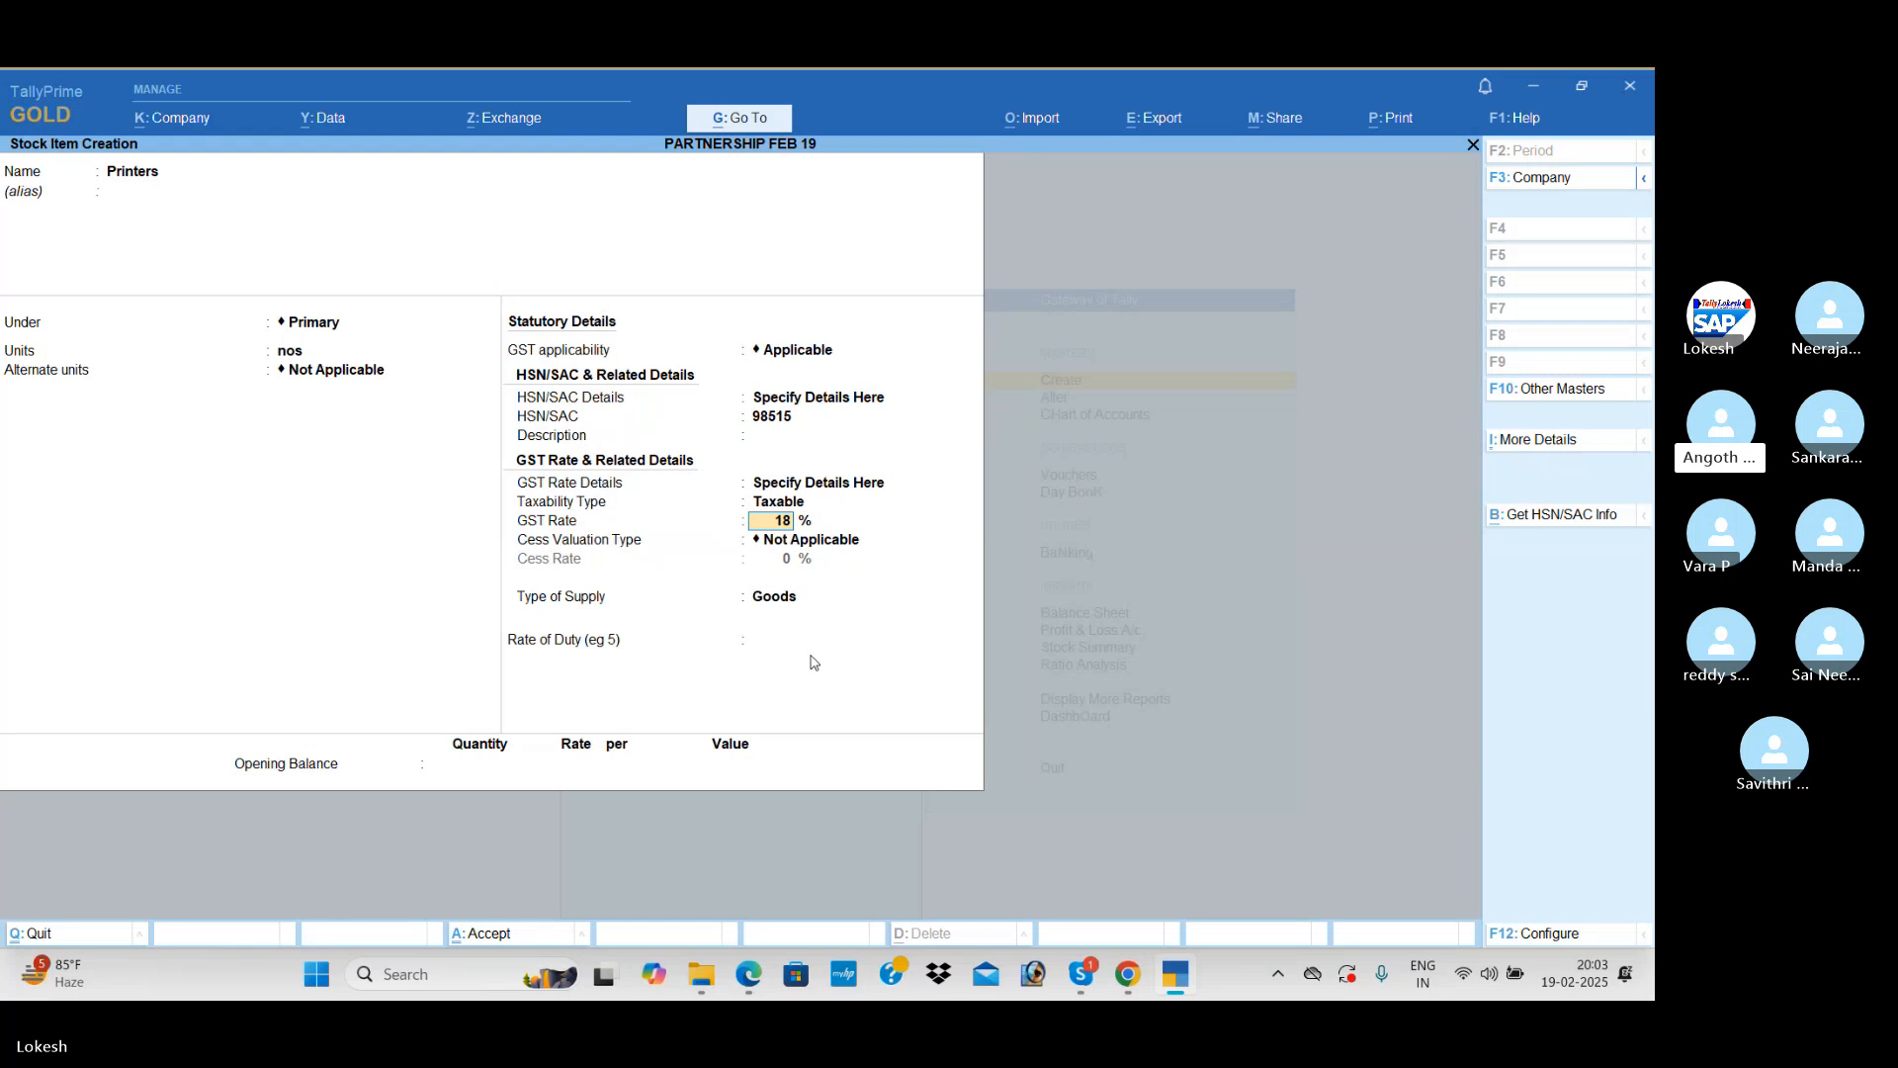
{"action": "type", "text": "18"}
{"action": "key", "text": "Return"}
{"action": "key", "text": "Return"}
{"action": "key", "text": "Return"}
{"action": "key", "text": "Return"}
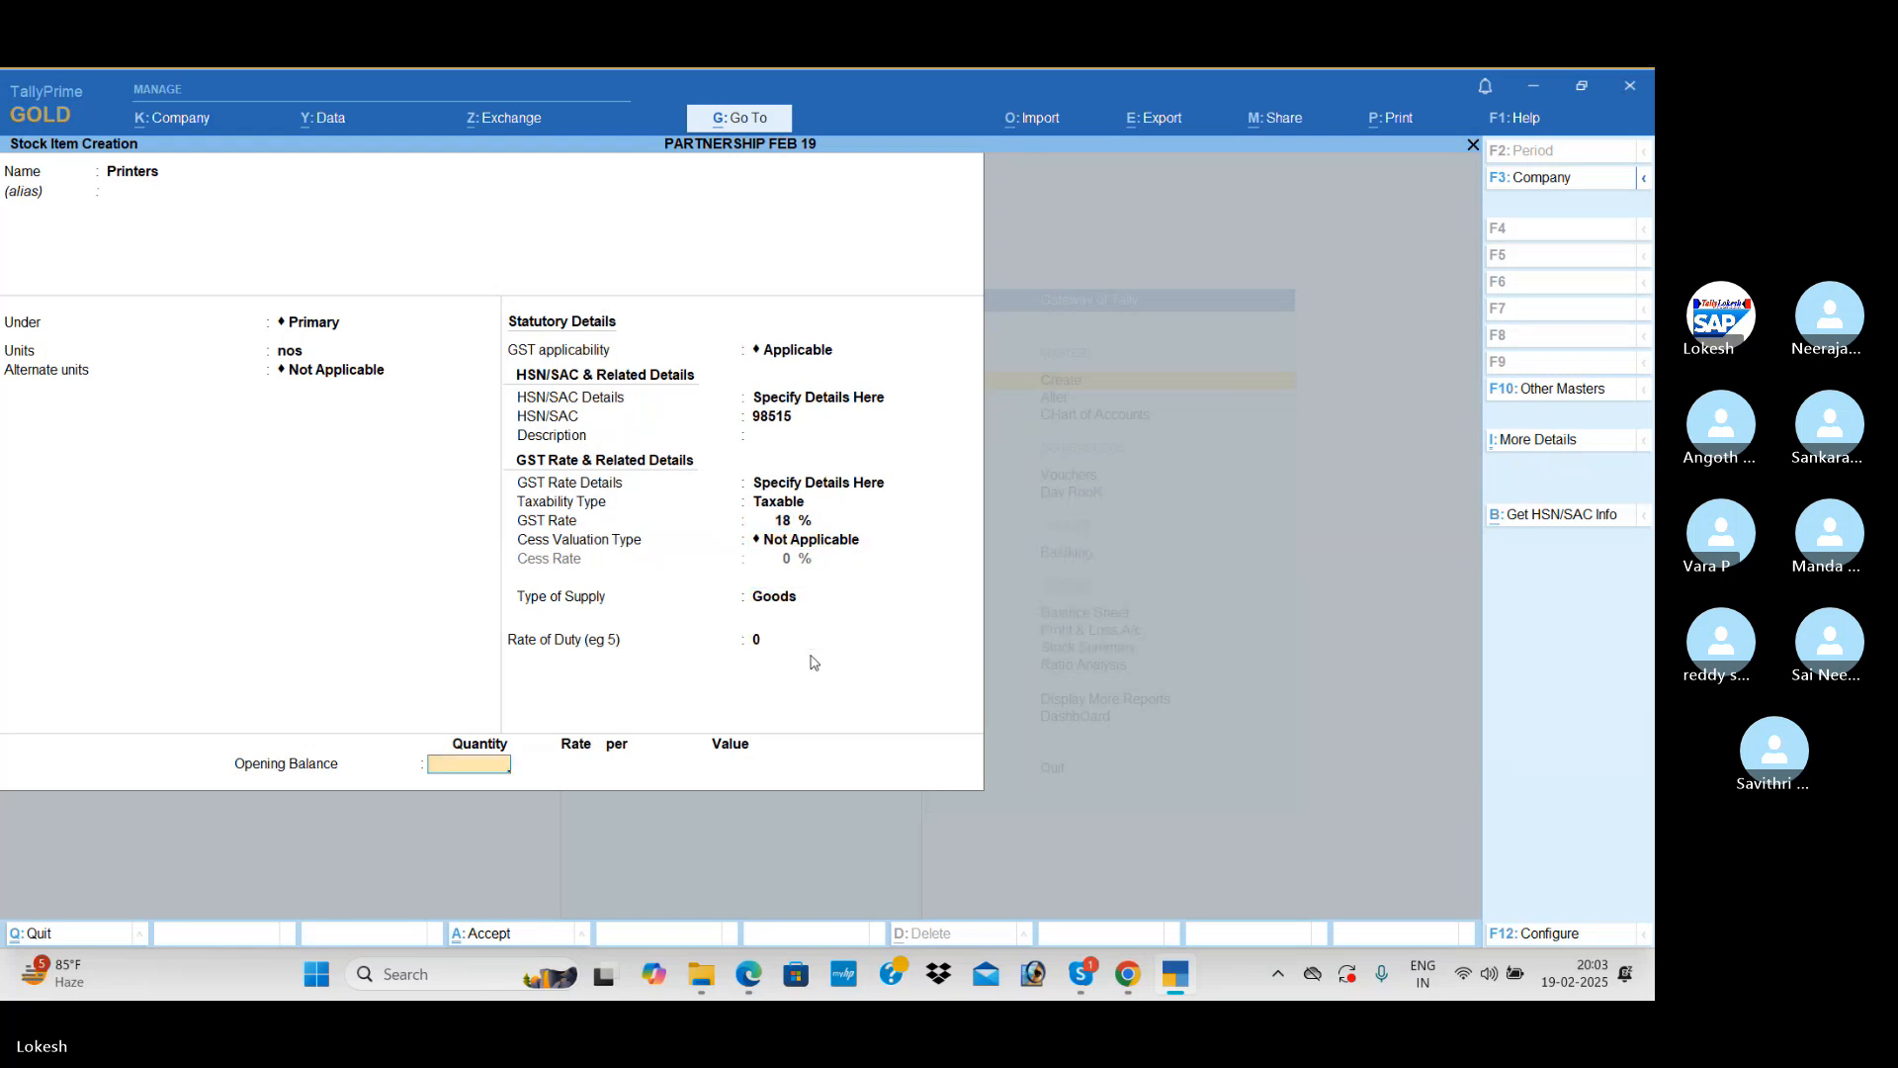
Step: Set Printers' opening balance to 10 nos with a value of 50,000 and save the stock item
{"action": "type", "text": "10"}
{"action": "key", "text": "Return"}
{"action": "key", "text": "Return"}
{"action": "type", "text": "500"}
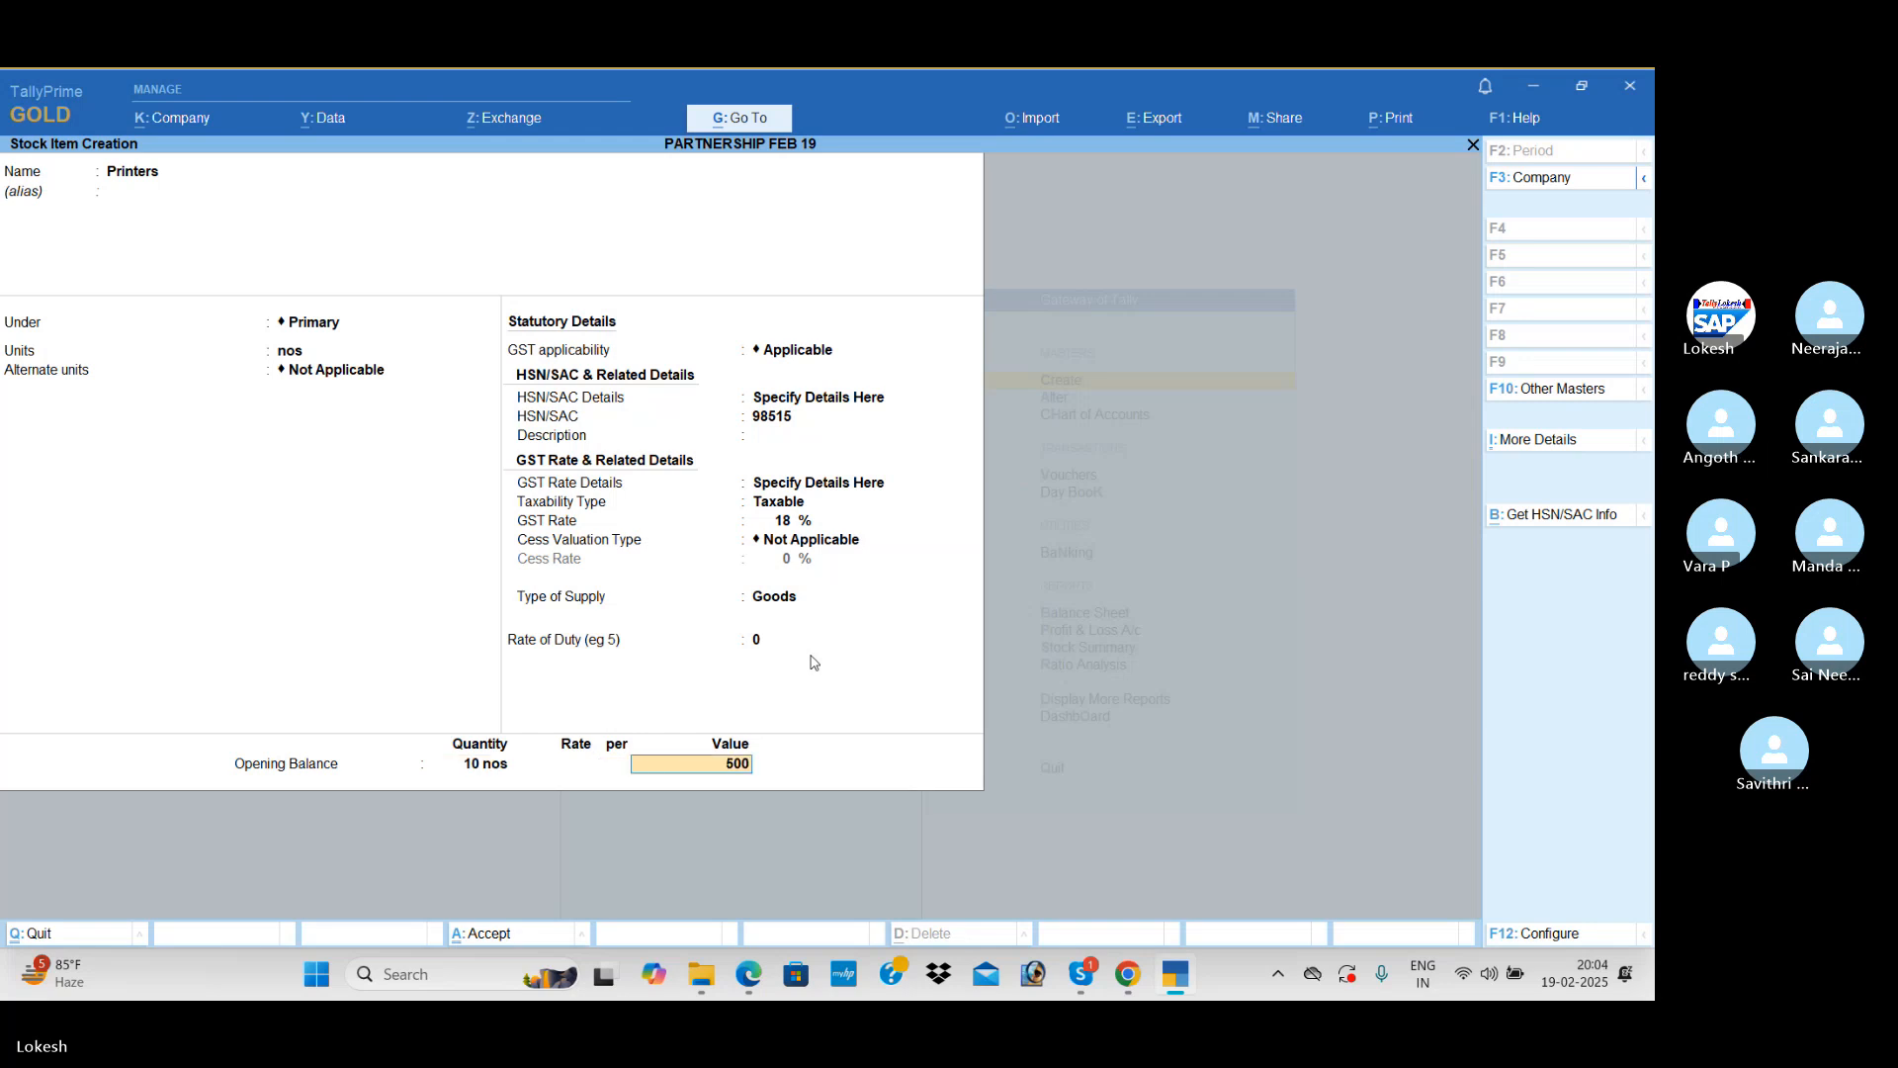
{"action": "key", "text": "Return"}
Step: Start a new stock item named Monitors under Primary, with nos as its unit and GST applicable
{"action": "type", "text": "M"}
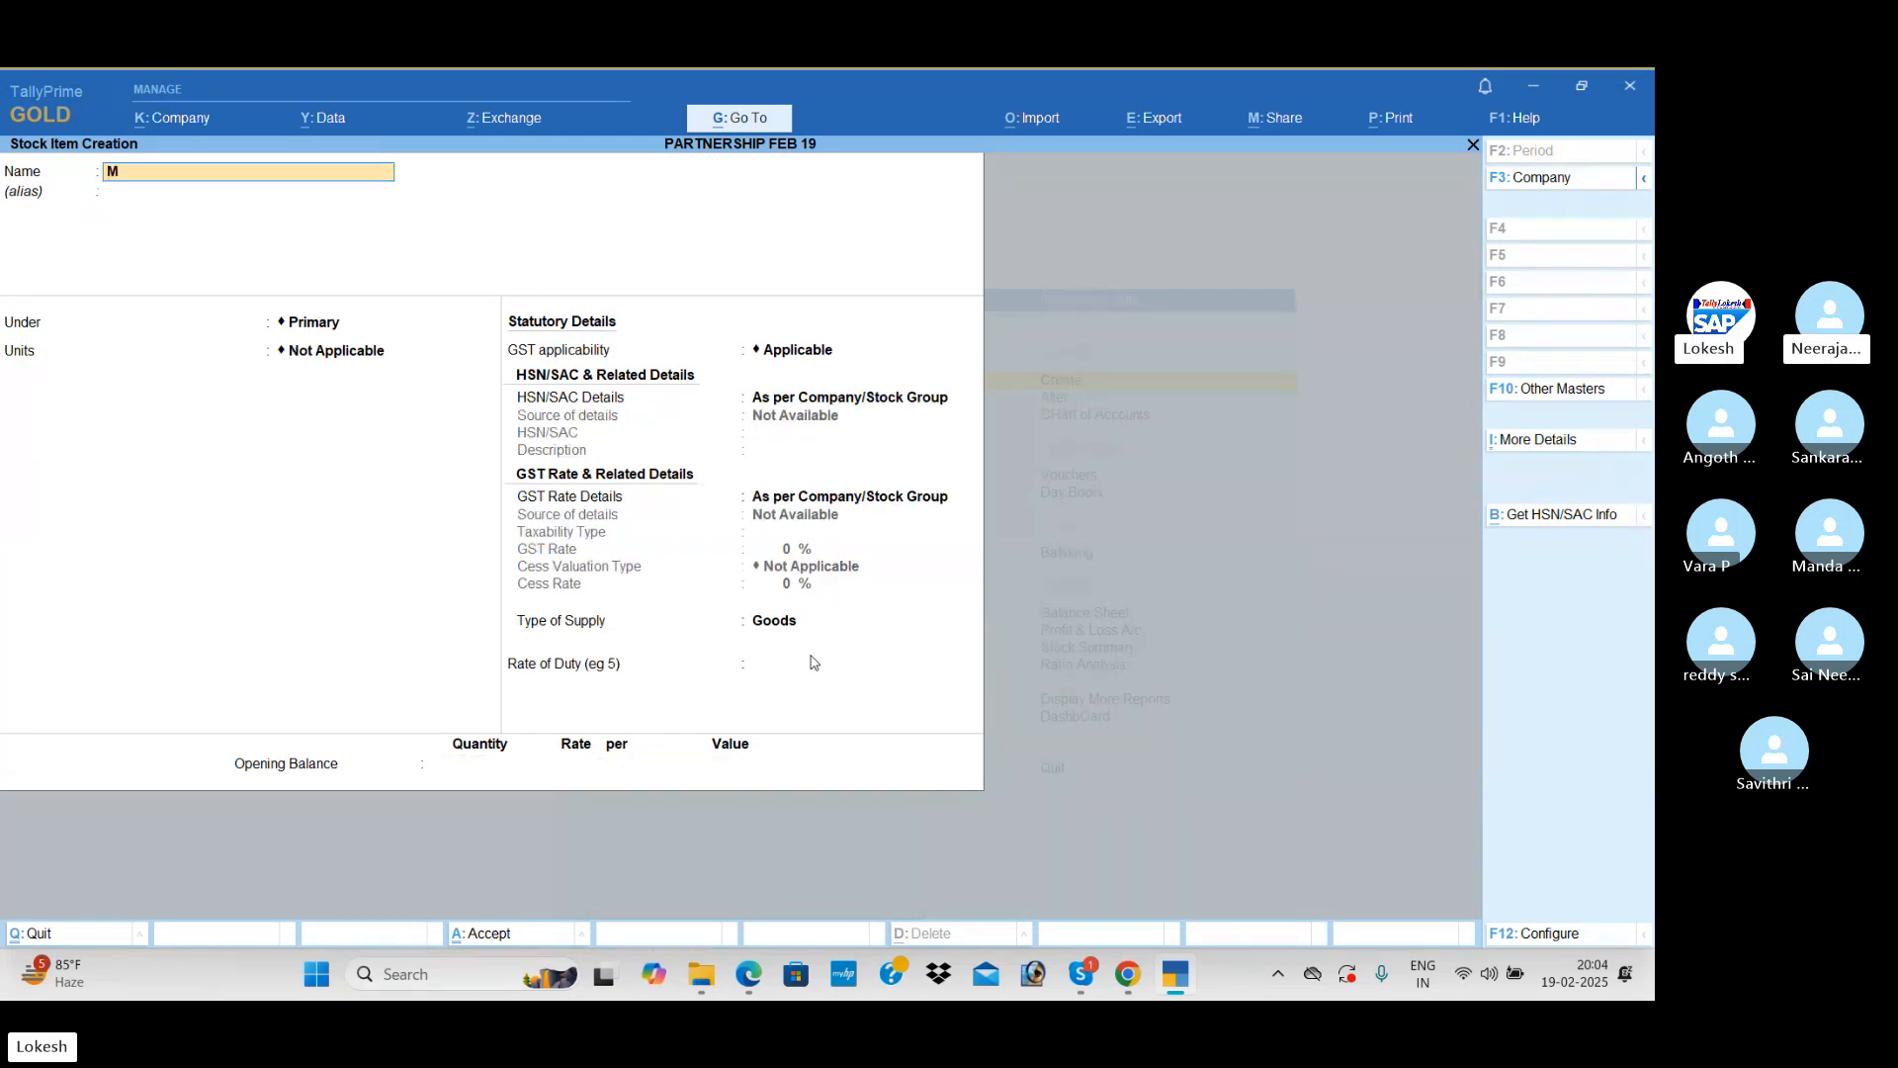
{"action": "type", "text": "onitors"}
{"action": "key", "text": "Return"}
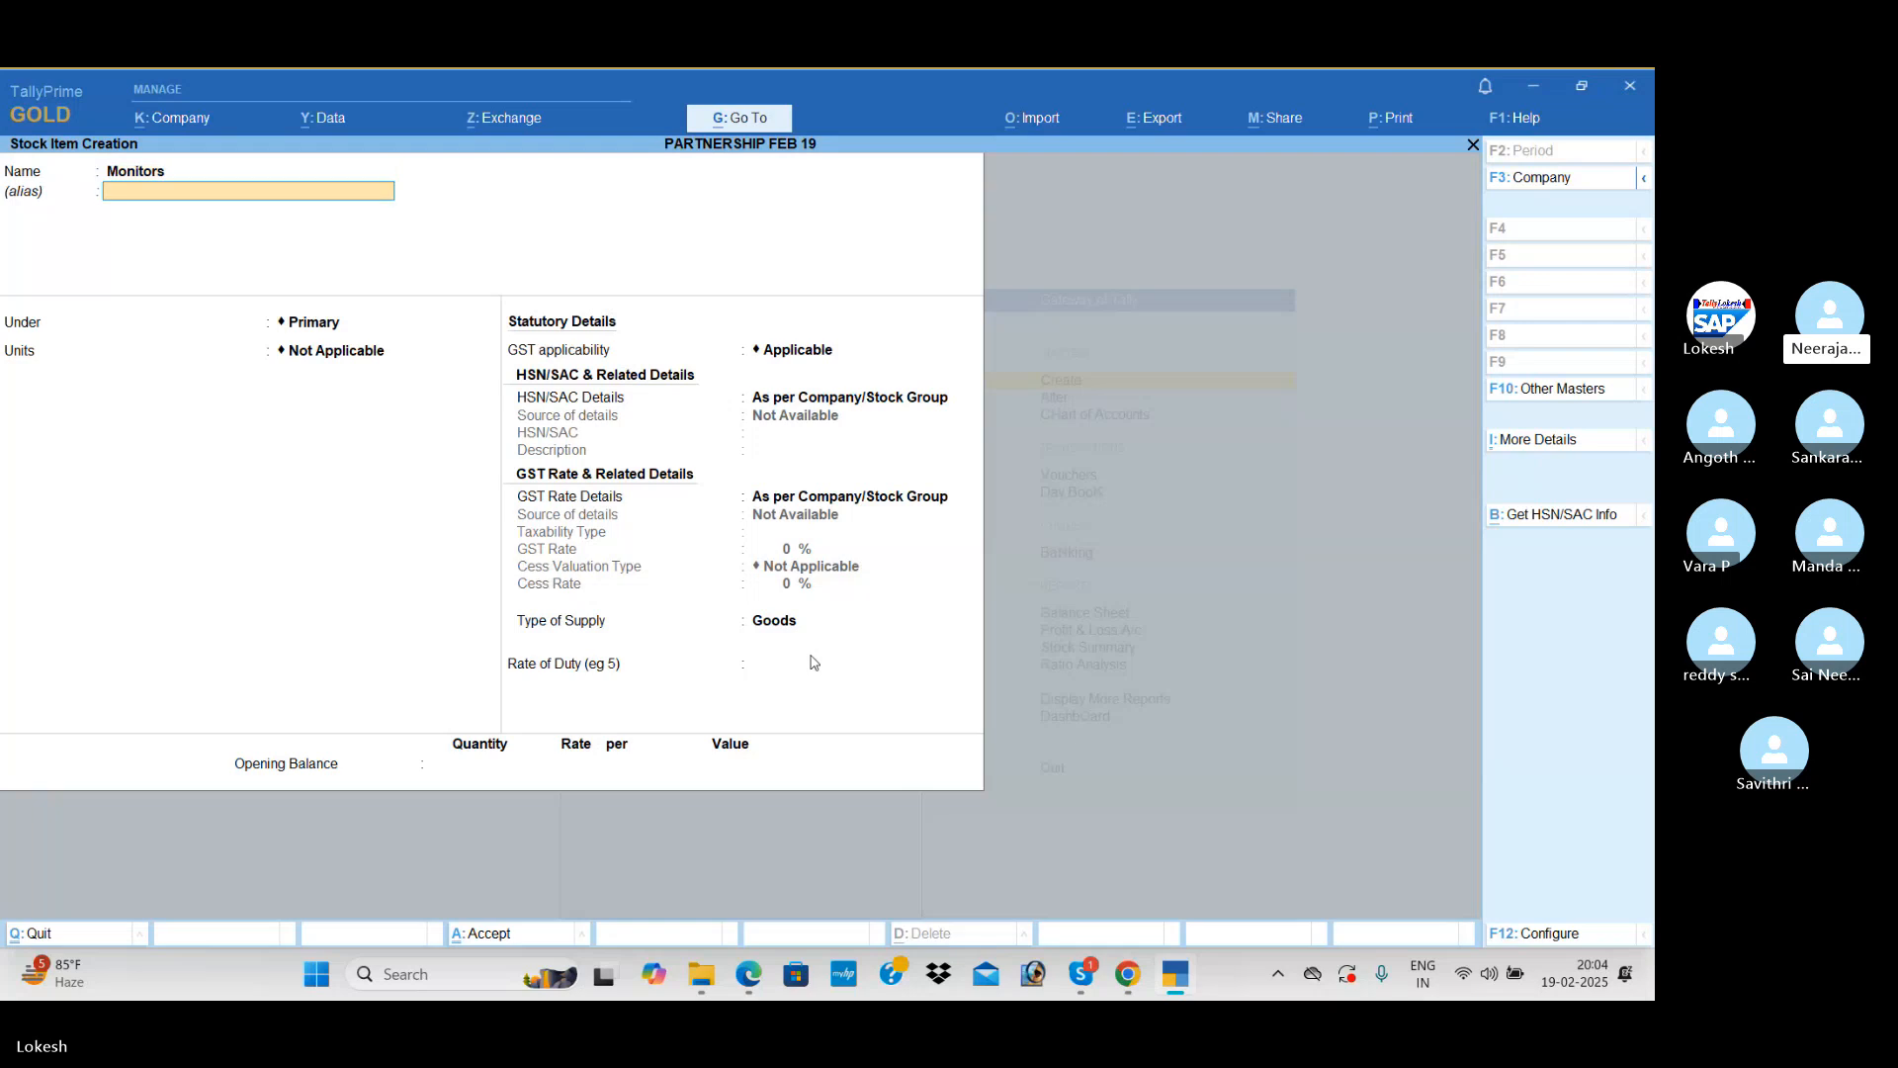
{"action": "key", "text": "Return"}
Step: Specify Monitors' HSN/SAC details on the item itself, with code 85441 and no description
{"action": "key", "text": "Return"}
{"action": "key", "text": "Return"}
{"action": "key", "text": "Return"}
{"action": "key", "text": "Return"}
{"action": "key", "text": "Down"}
{"action": "key", "text": "Return"}
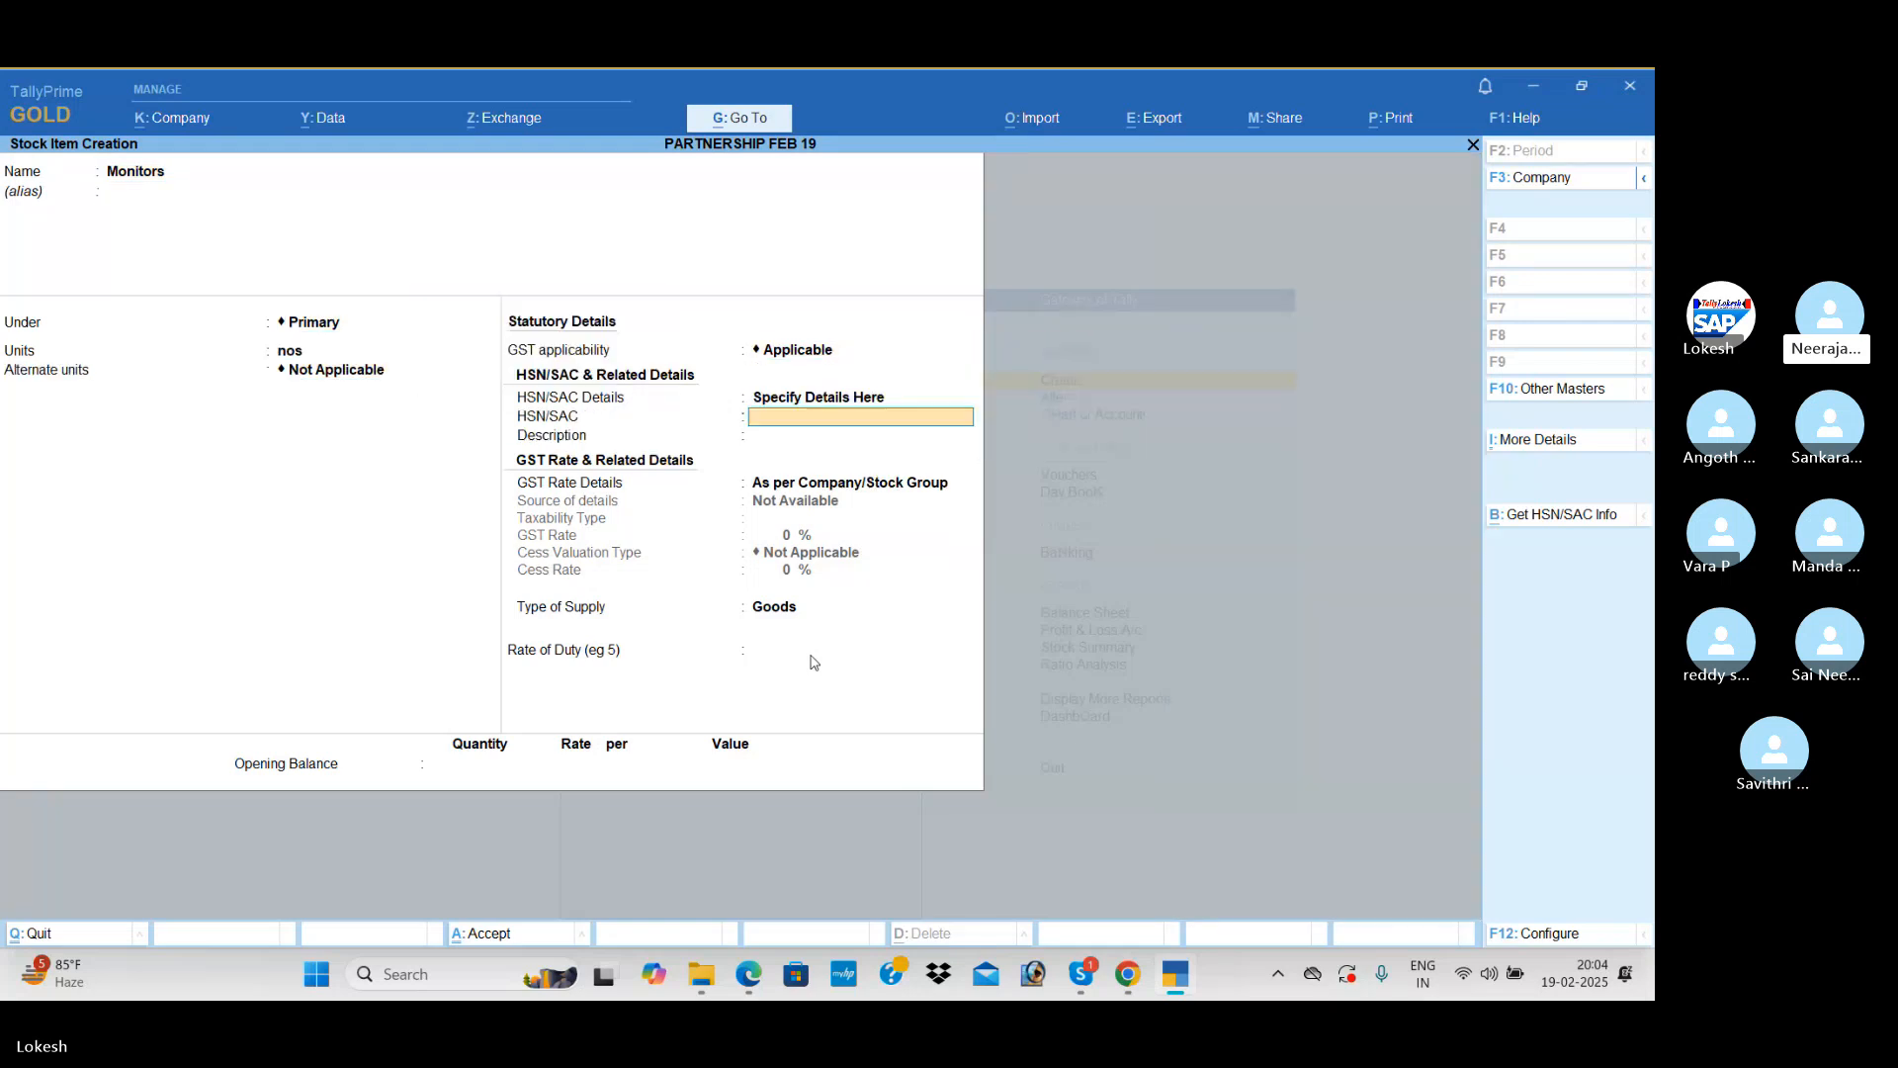
{"action": "type", "text": "854"}
Step: Specify Monitors' GST rate details on the item itself as Taxable at 18%, with supply type Goods
{"action": "key", "text": "Return"}
{"action": "key", "text": "Return"}
{"action": "key", "text": "Return"}
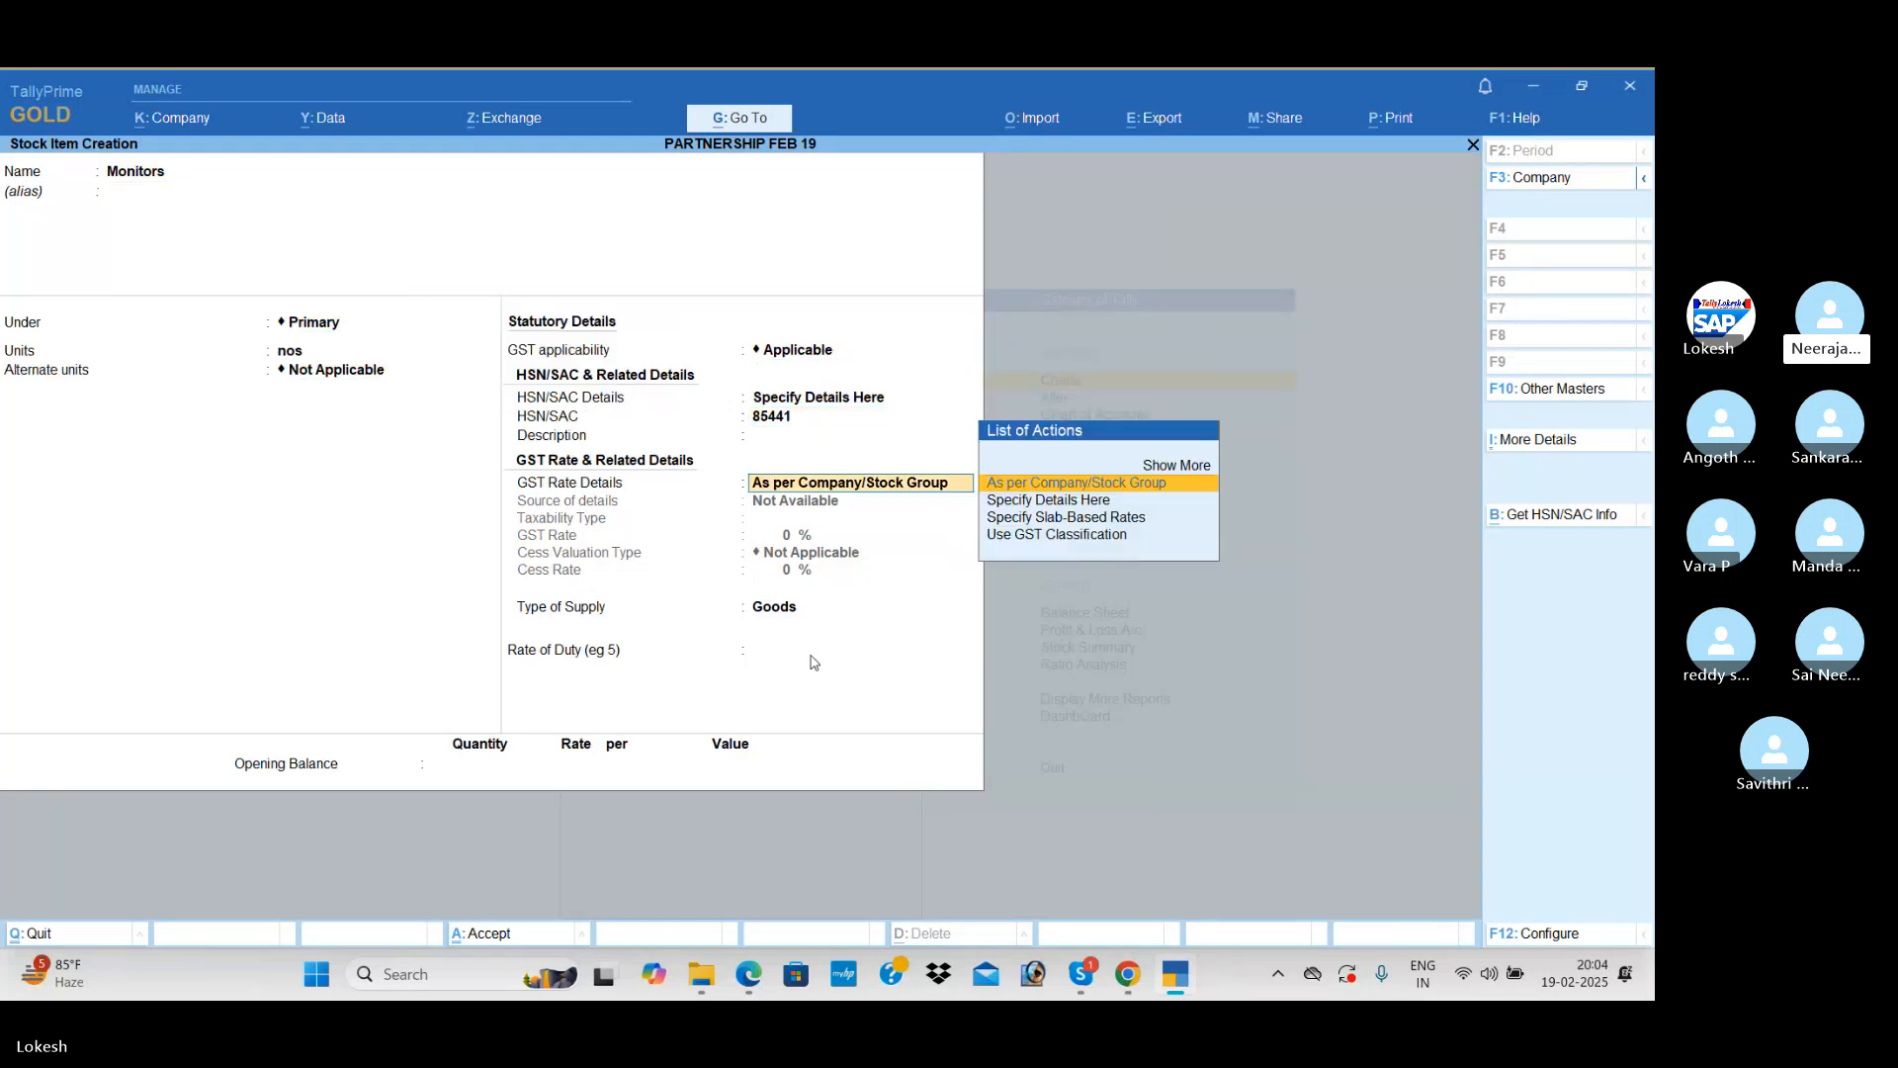
{"action": "key", "text": "BackSpace"}
{"action": "key", "text": "Down"}
{"action": "key", "text": "Return"}
{"action": "key", "text": "Return"}
{"action": "type", "text": "1"}
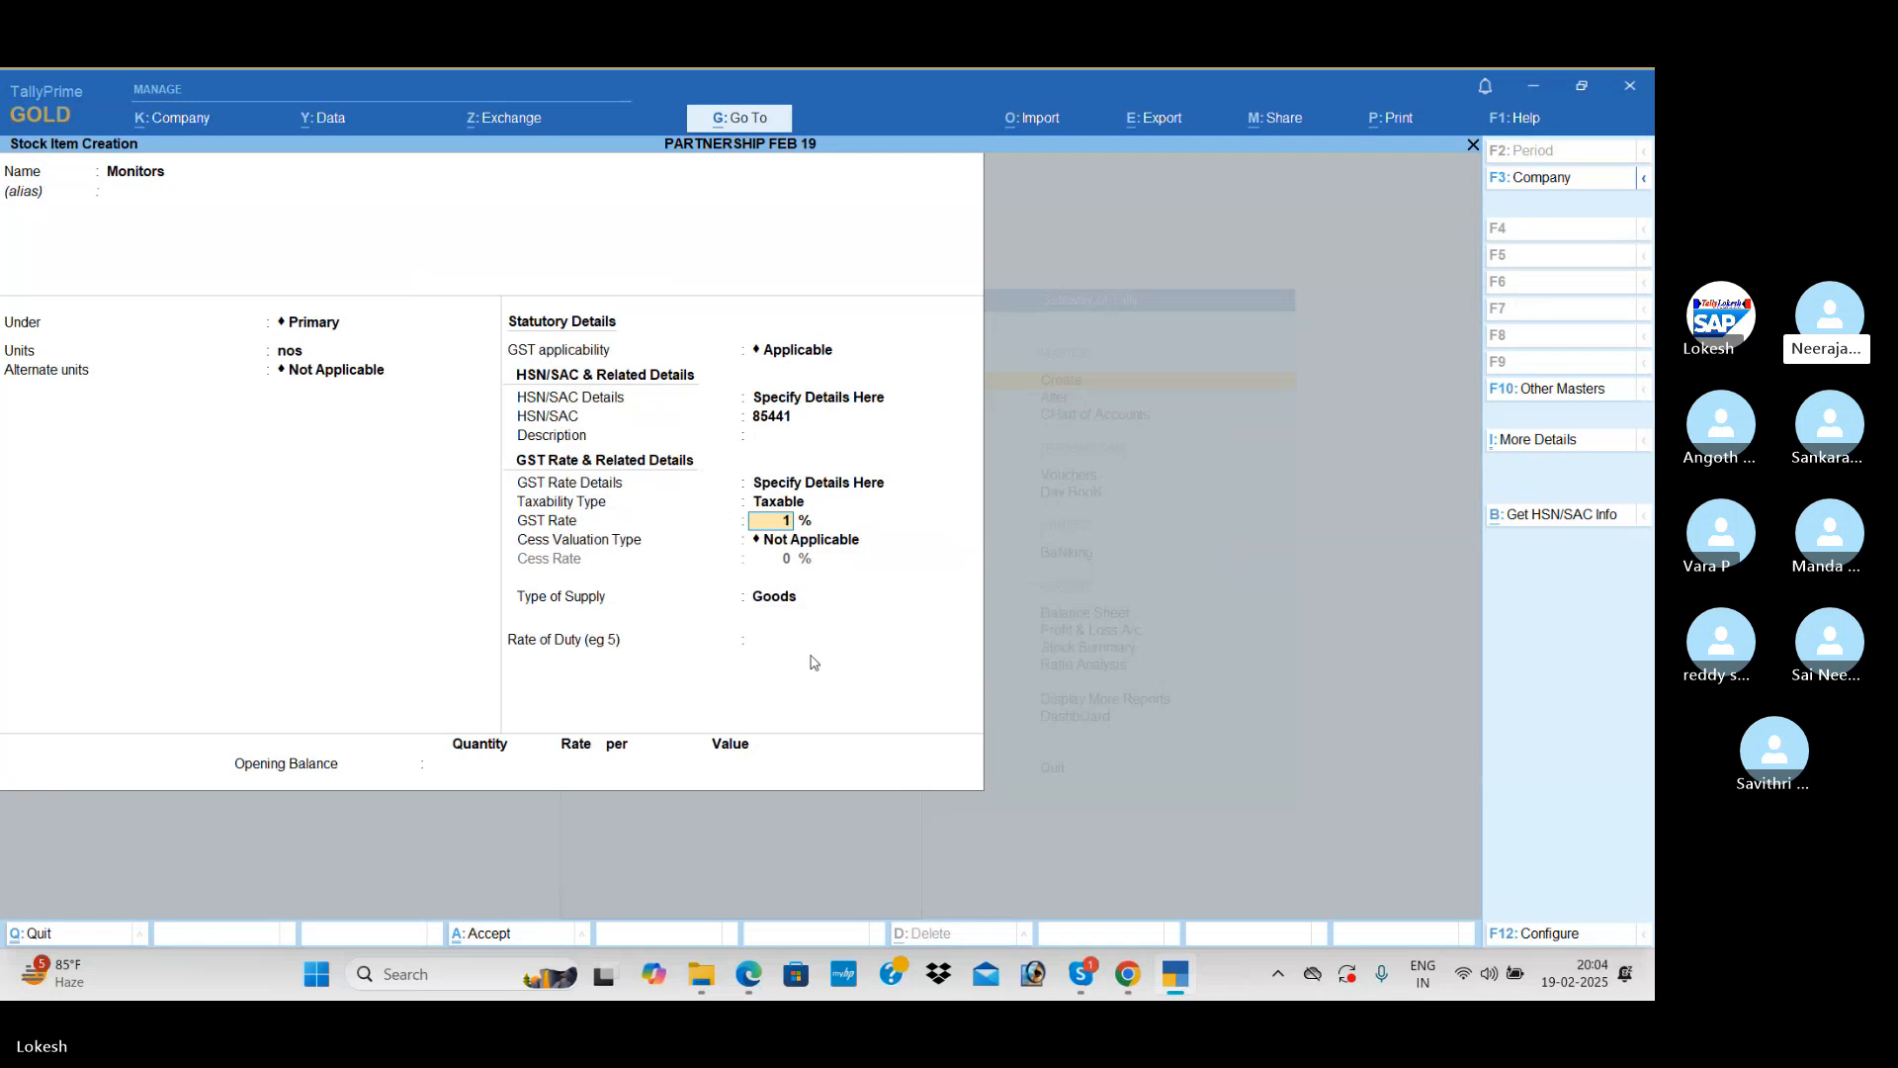
{"action": "type", "text": "8"}
{"action": "key", "text": "Return"}
Step: Set Monitors' opening balance to 10 nos with a value of 1,00,000 and save the stock item
{"action": "key", "text": "Return"}
{"action": "key", "text": "Return"}
{"action": "key", "text": "Return"}
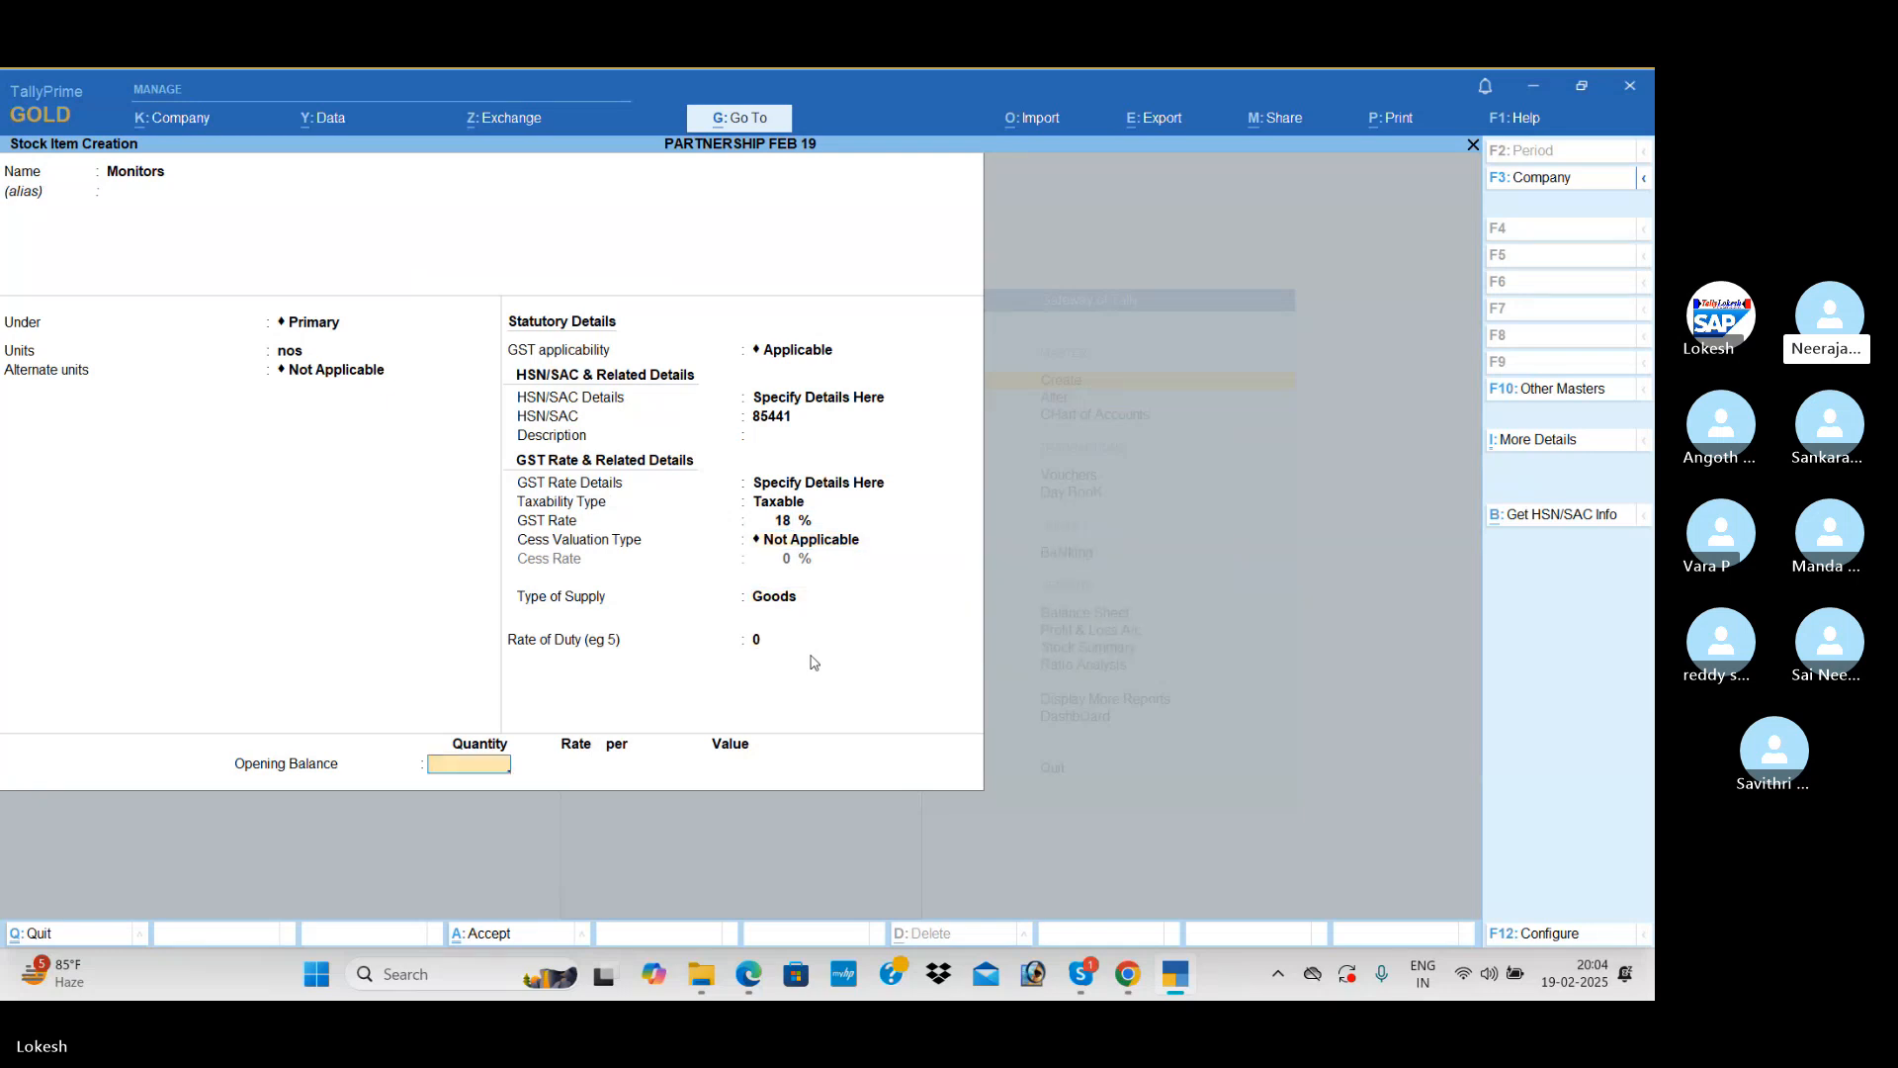
{"action": "type", "text": "10"}
{"action": "key", "text": "Return"}
{"action": "key", "text": "Return"}
{"action": "key", "text": "Return"}
{"action": "type", "text": "10000"}
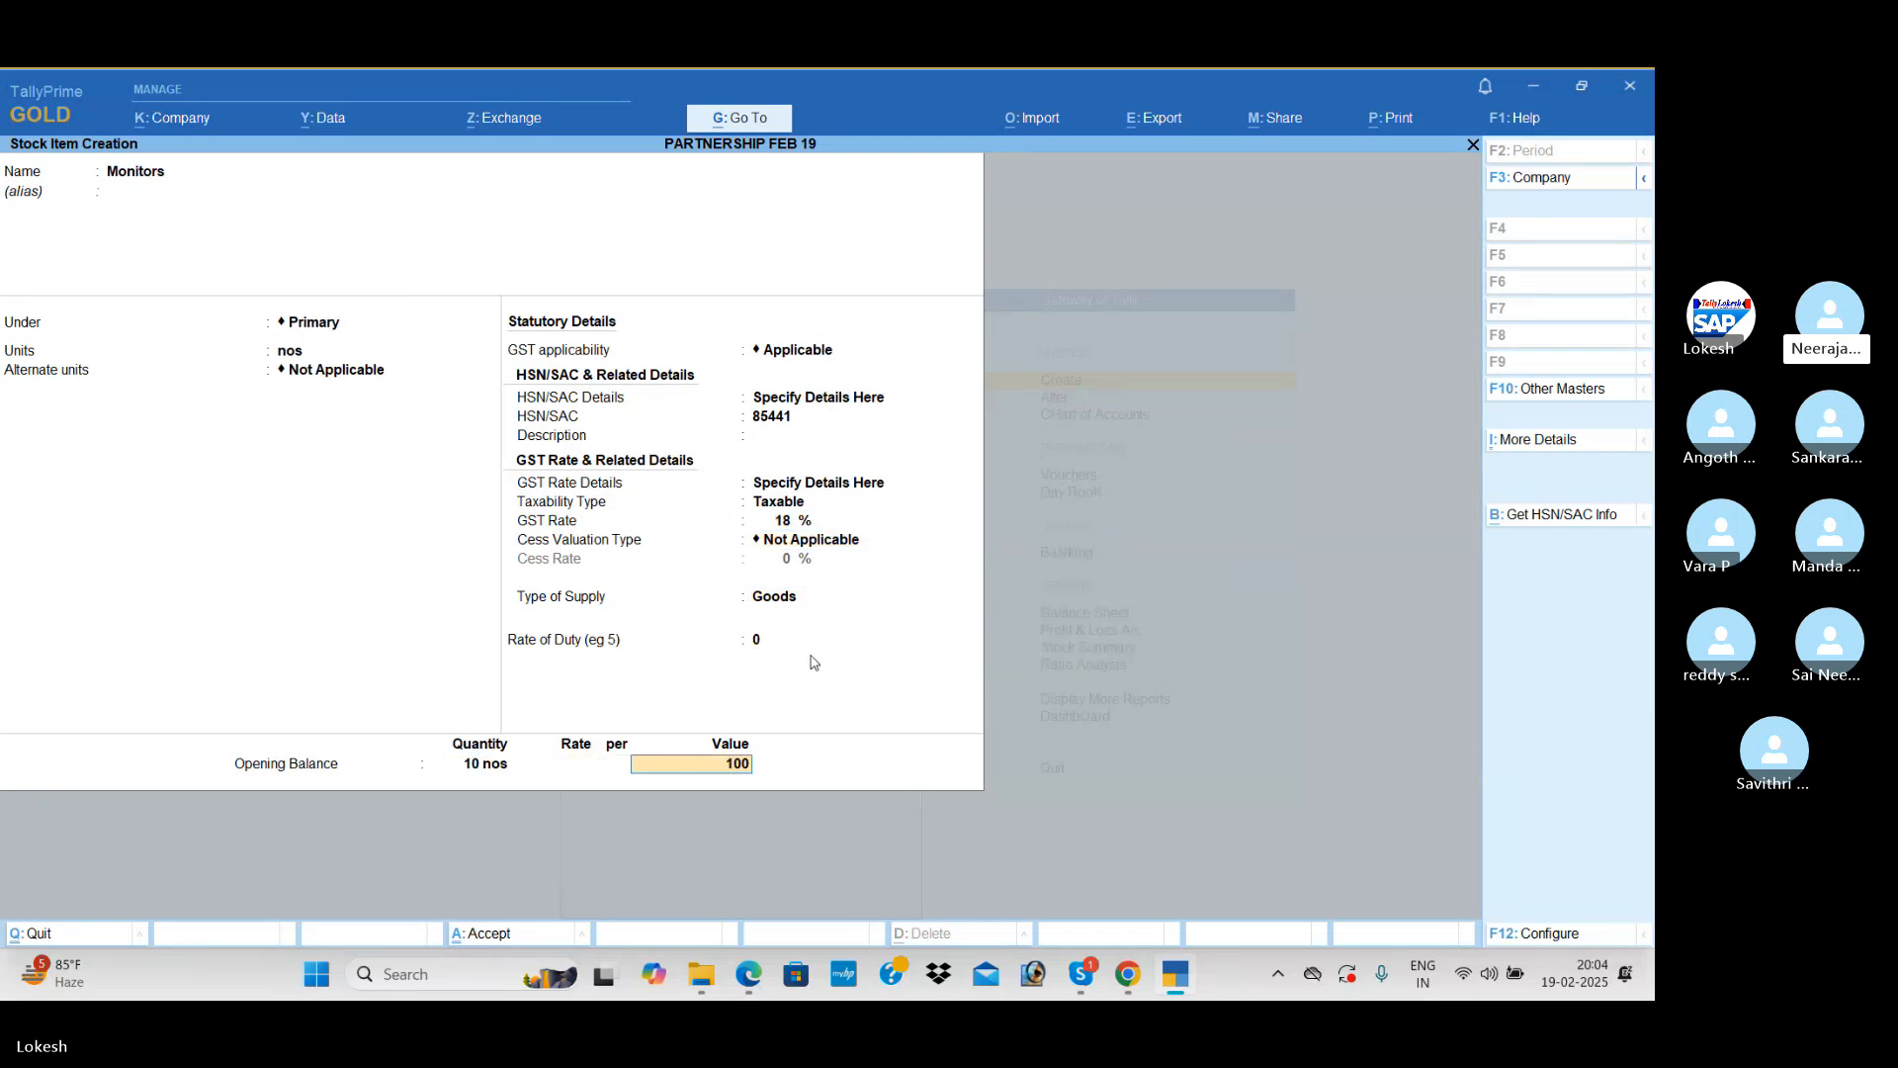
{"action": "key", "text": "Return"}
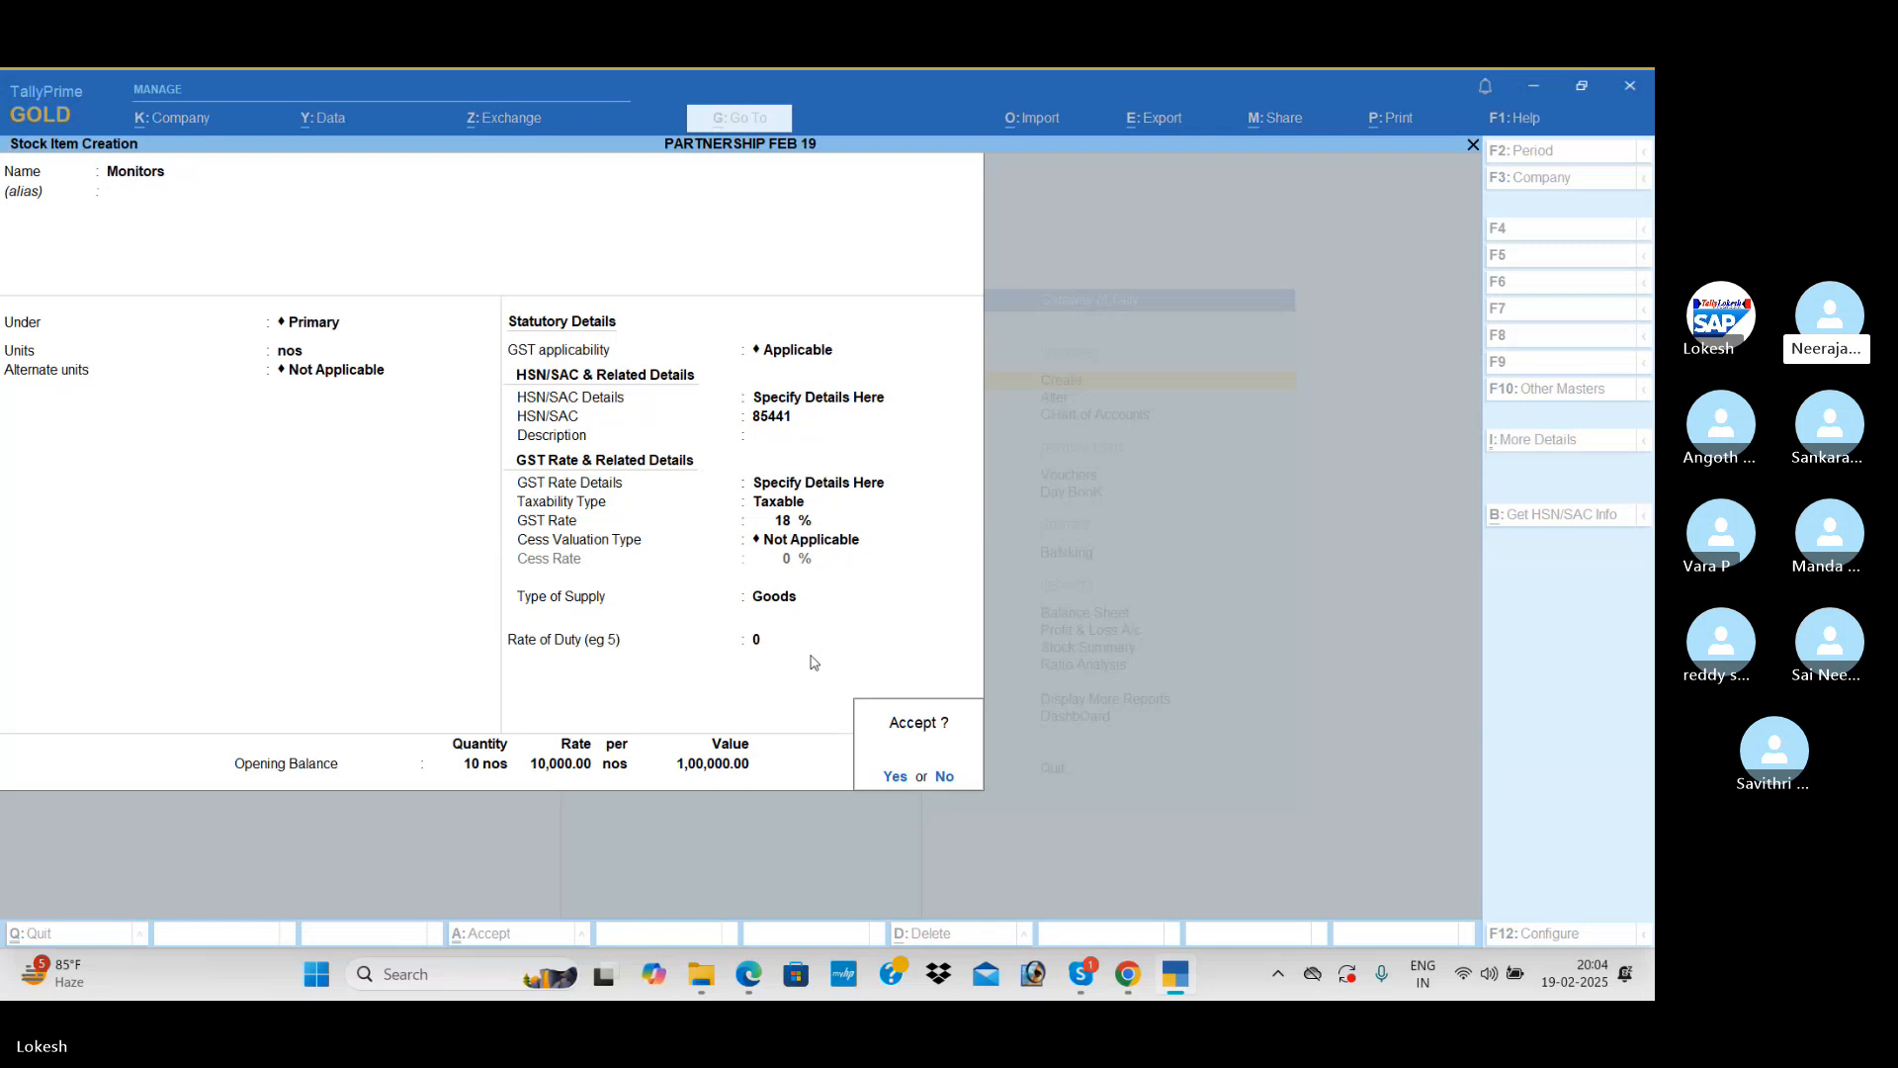
Step: Start a new stock item named Ups under Primary, with nos as its unit and GST applicable
{"action": "key", "text": "Return"}
{"action": "type", "text": "Ups"}
{"action": "key", "text": "Return"}
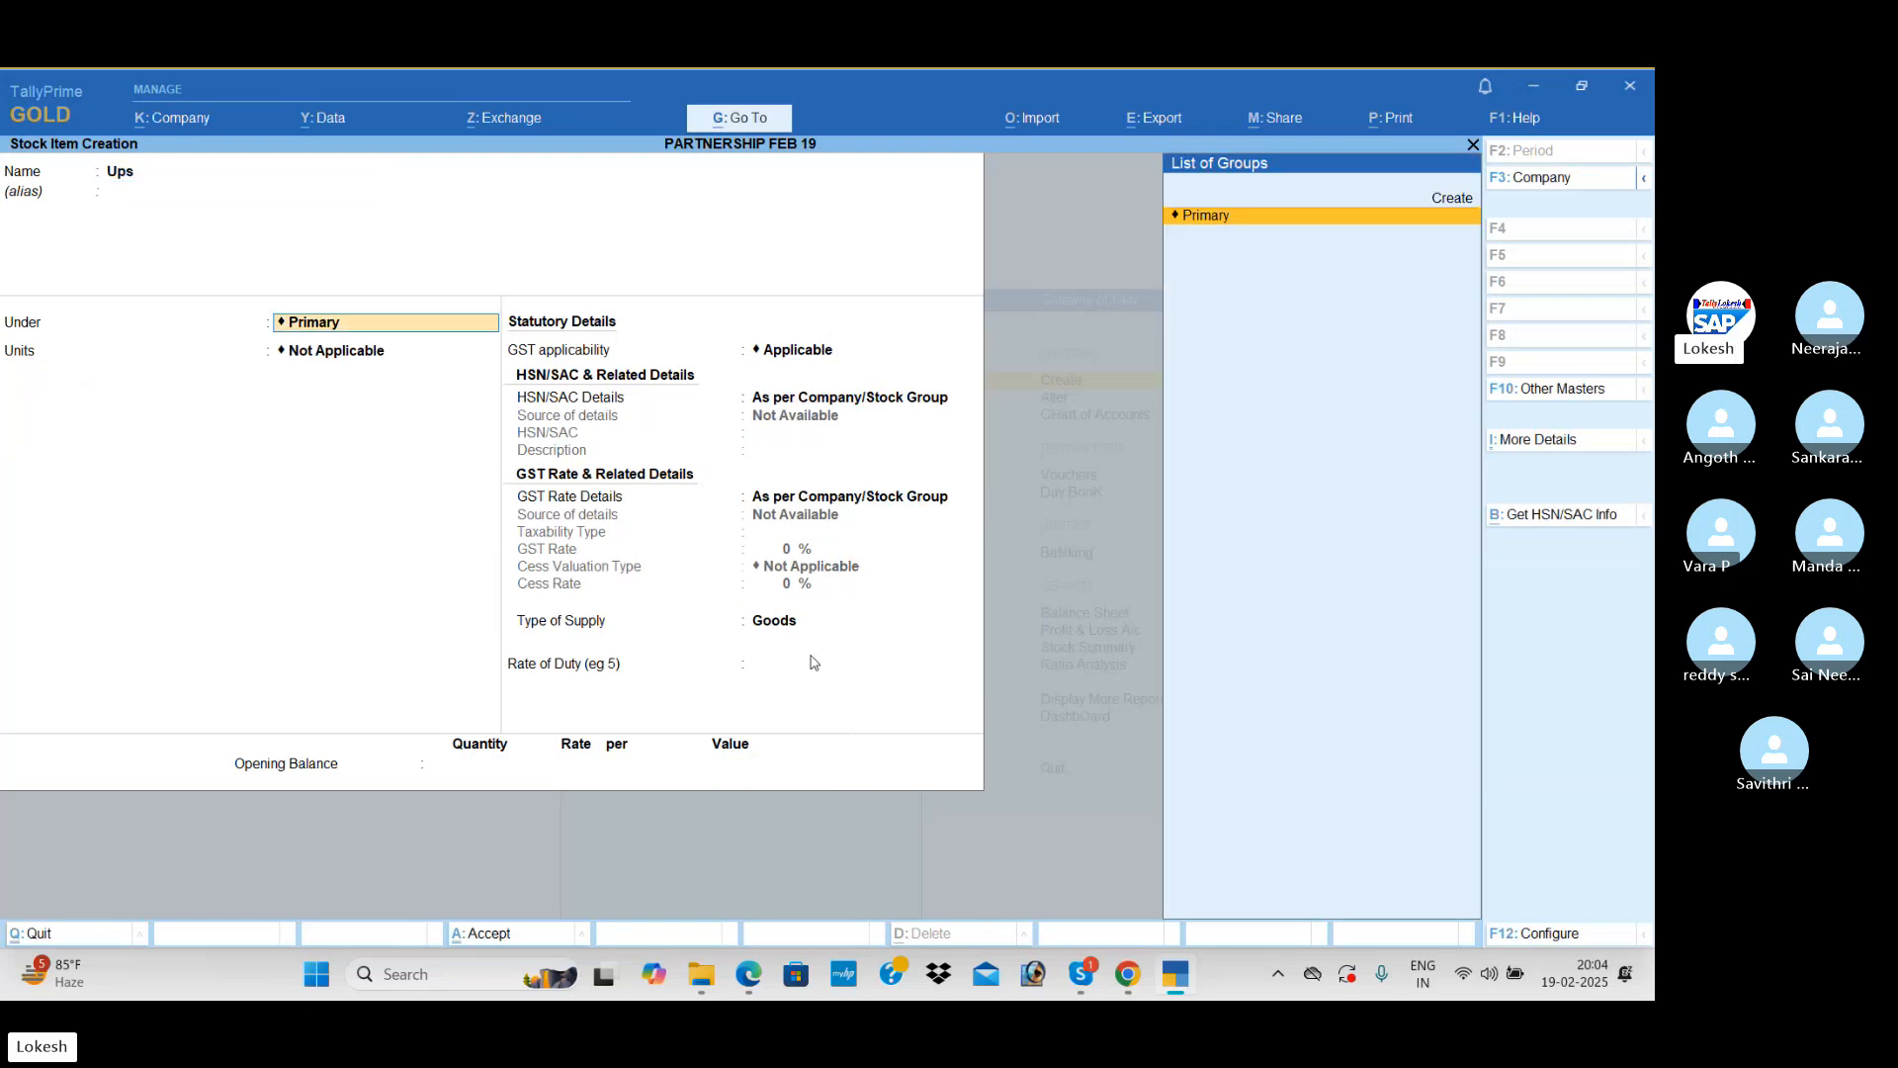
{"action": "key", "text": "Return"}
{"action": "key", "text": "Down"}
Step: Specify the Ups item's HSN/SAC details on the item itself, with code 95852 and no description
{"action": "key", "text": "Return"}
{"action": "key", "text": "Return"}
{"action": "key", "text": "Return"}
{"action": "key", "text": "Down"}
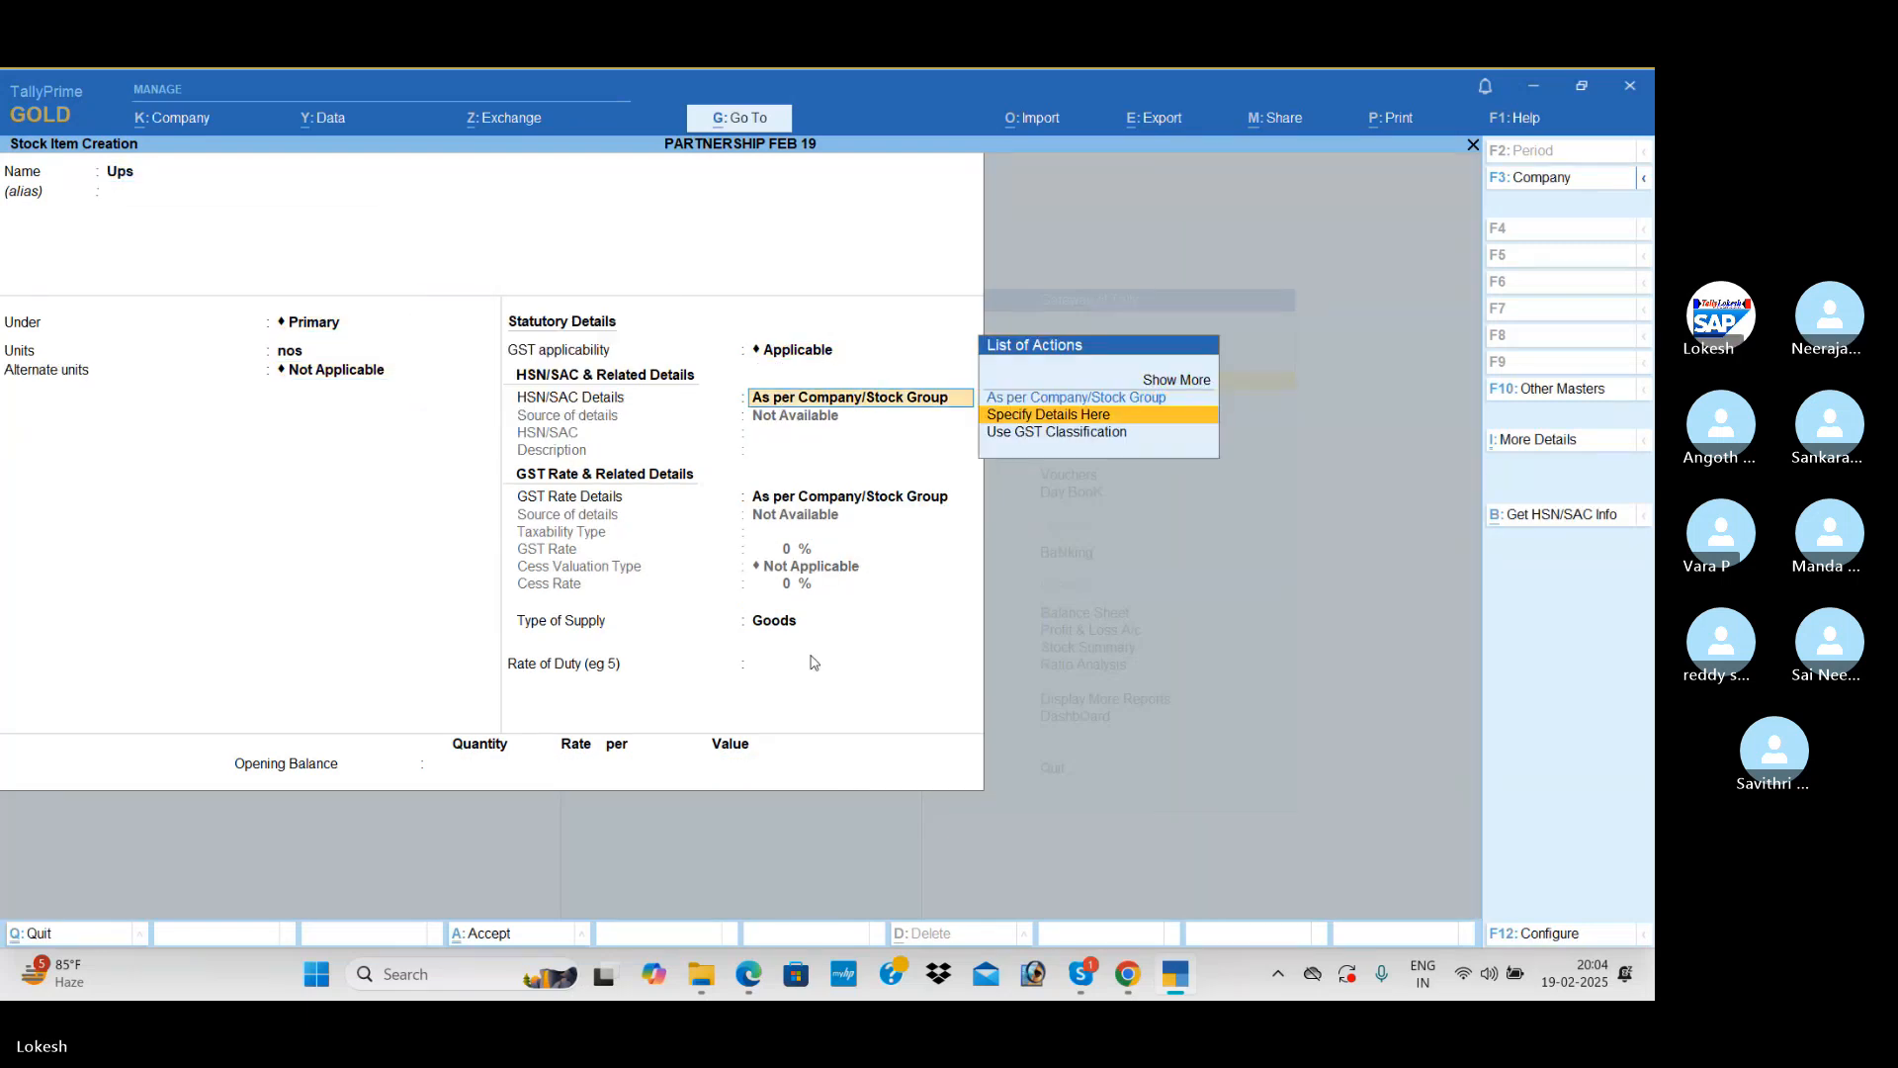
{"action": "key", "text": "Return"}
{"action": "type", "text": "95852"}
Step: Specify the Ups item's GST rate details on the item itself as Taxable at 18%, with supply type Goods
{"action": "key", "text": "Return"}
{"action": "key", "text": "Return"}
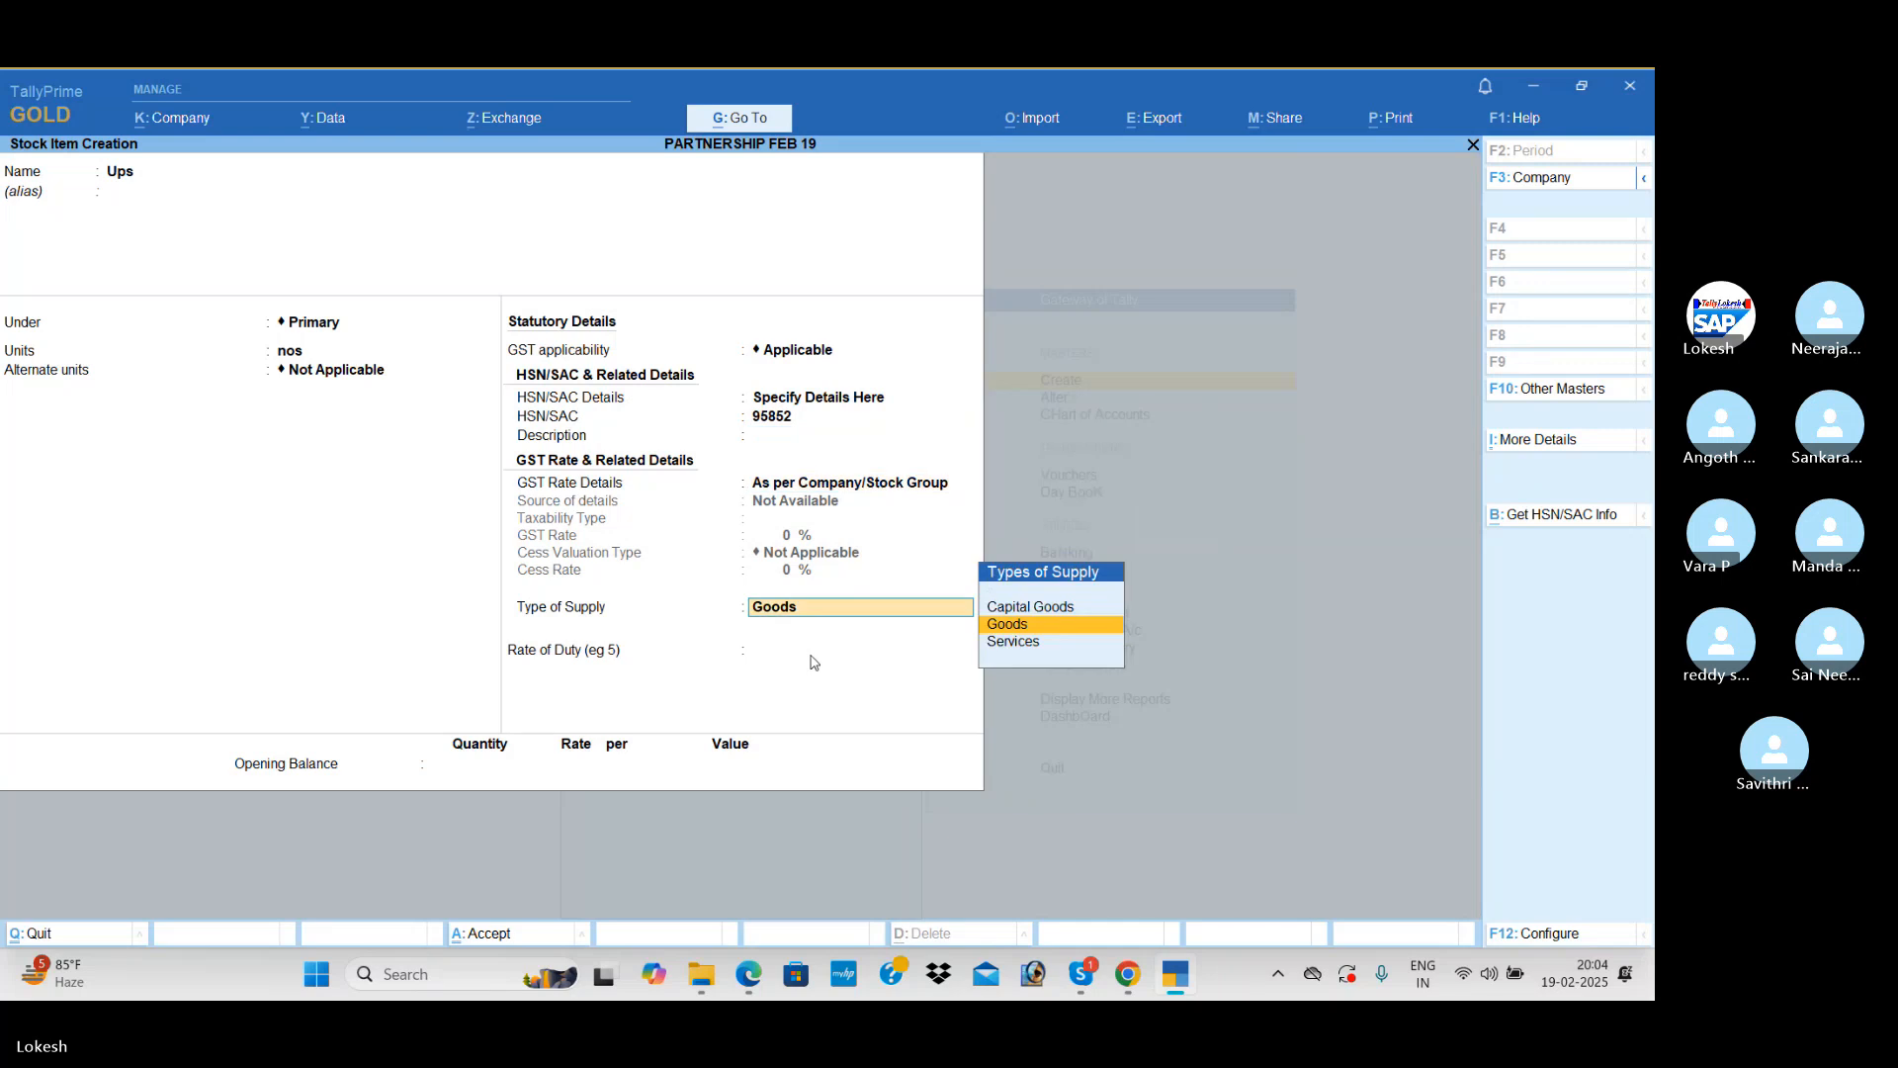
{"action": "key", "text": "BackSpace"}
{"action": "key", "text": "Down"}
{"action": "key", "text": "Return"}
{"action": "key", "text": "Return"}
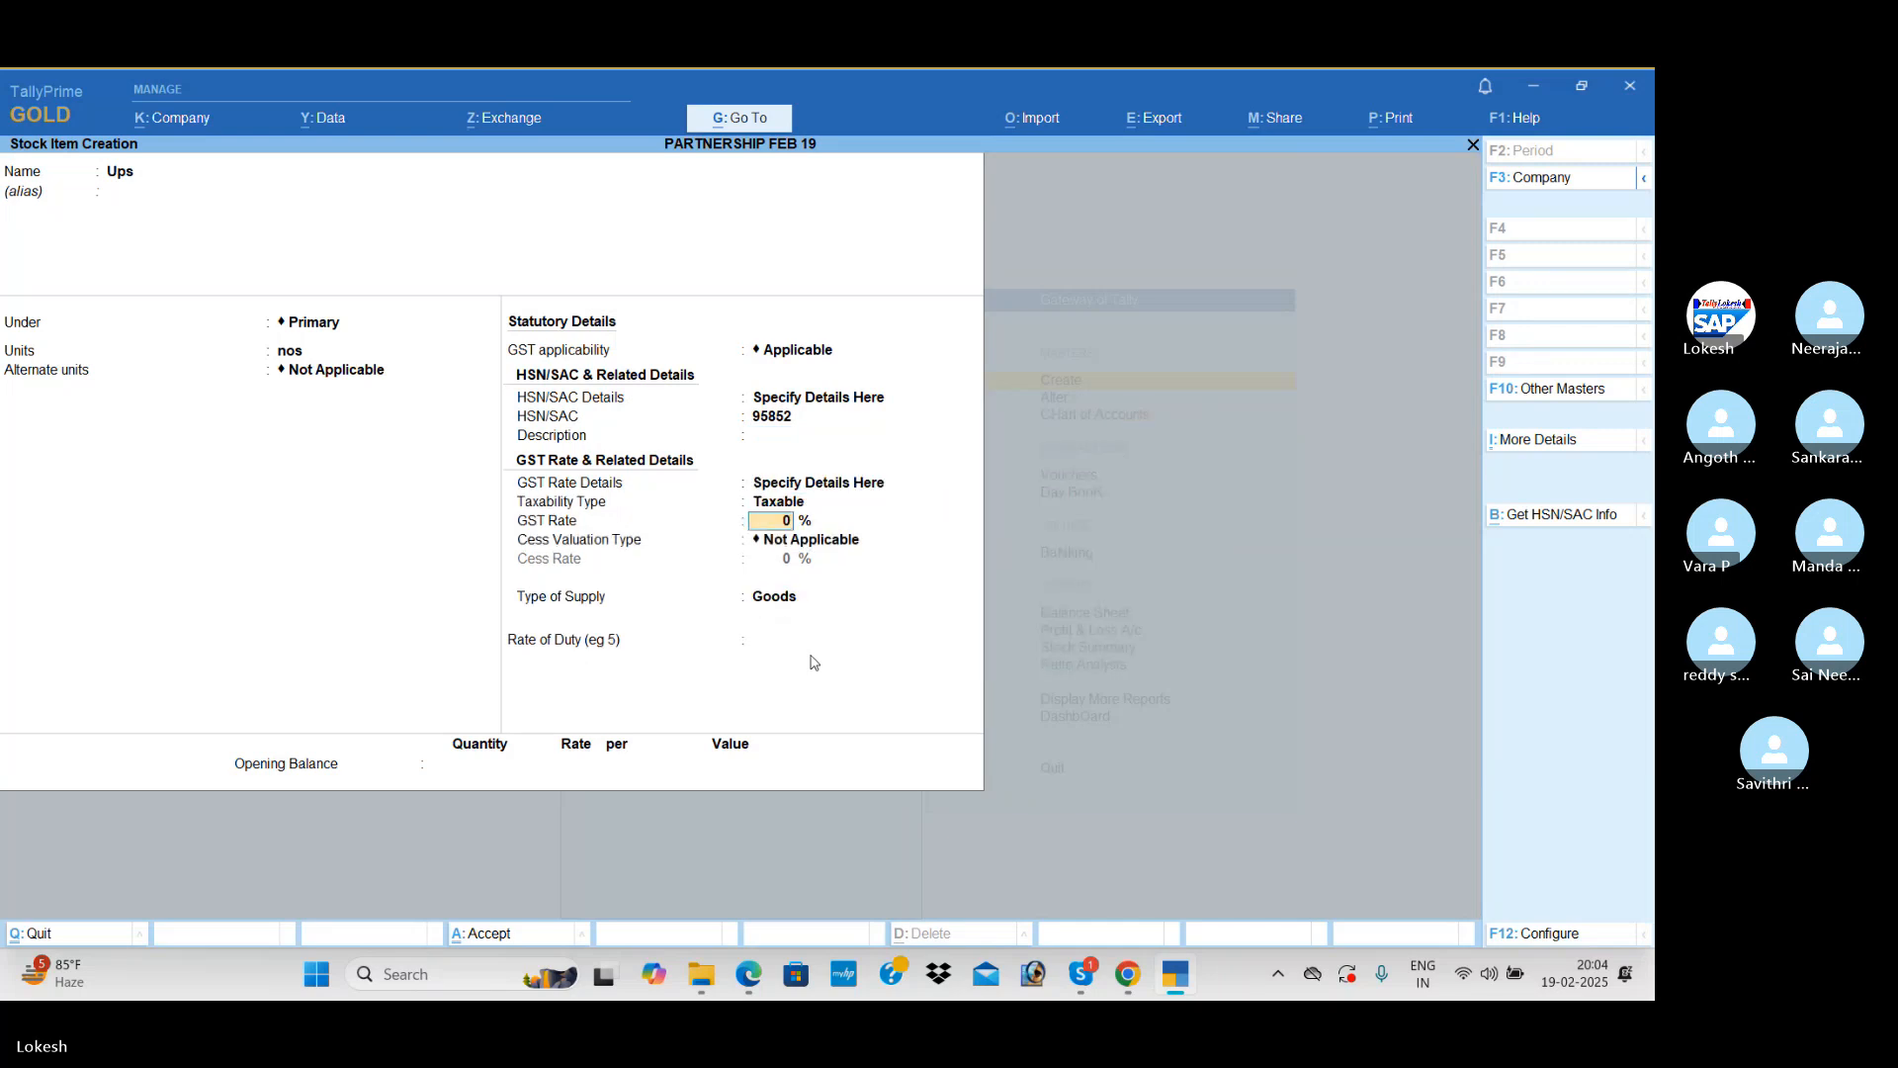
{"action": "type", "text": "18"}
{"action": "key", "text": "Return"}
{"action": "key", "text": "Return"}
{"action": "key", "text": "Return"}
{"action": "key", "text": "Return"}
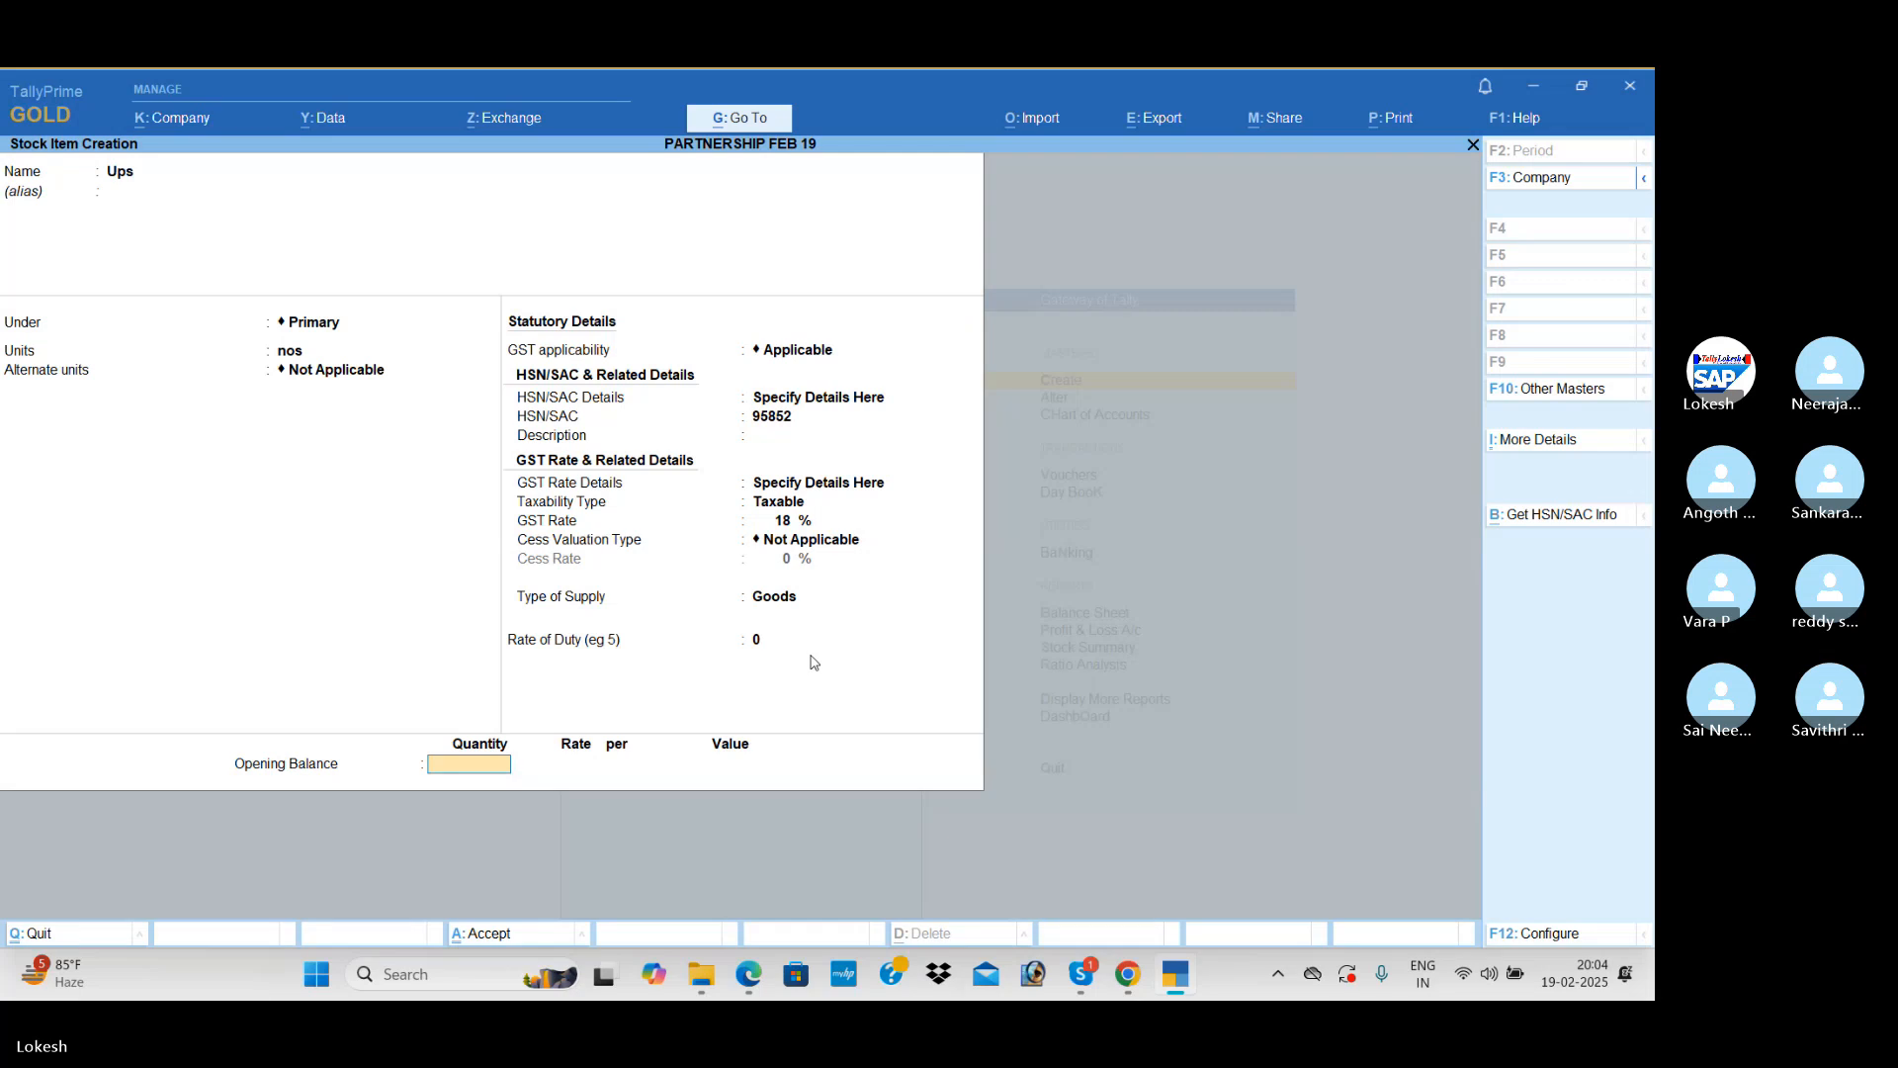
Step: Set the Ups item's opening balance to 10 nos with a value of 15,000, save it and leave stock item creation
{"action": "type", "text": "10"}
{"action": "key", "text": "Return"}
{"action": "key", "text": "Return"}
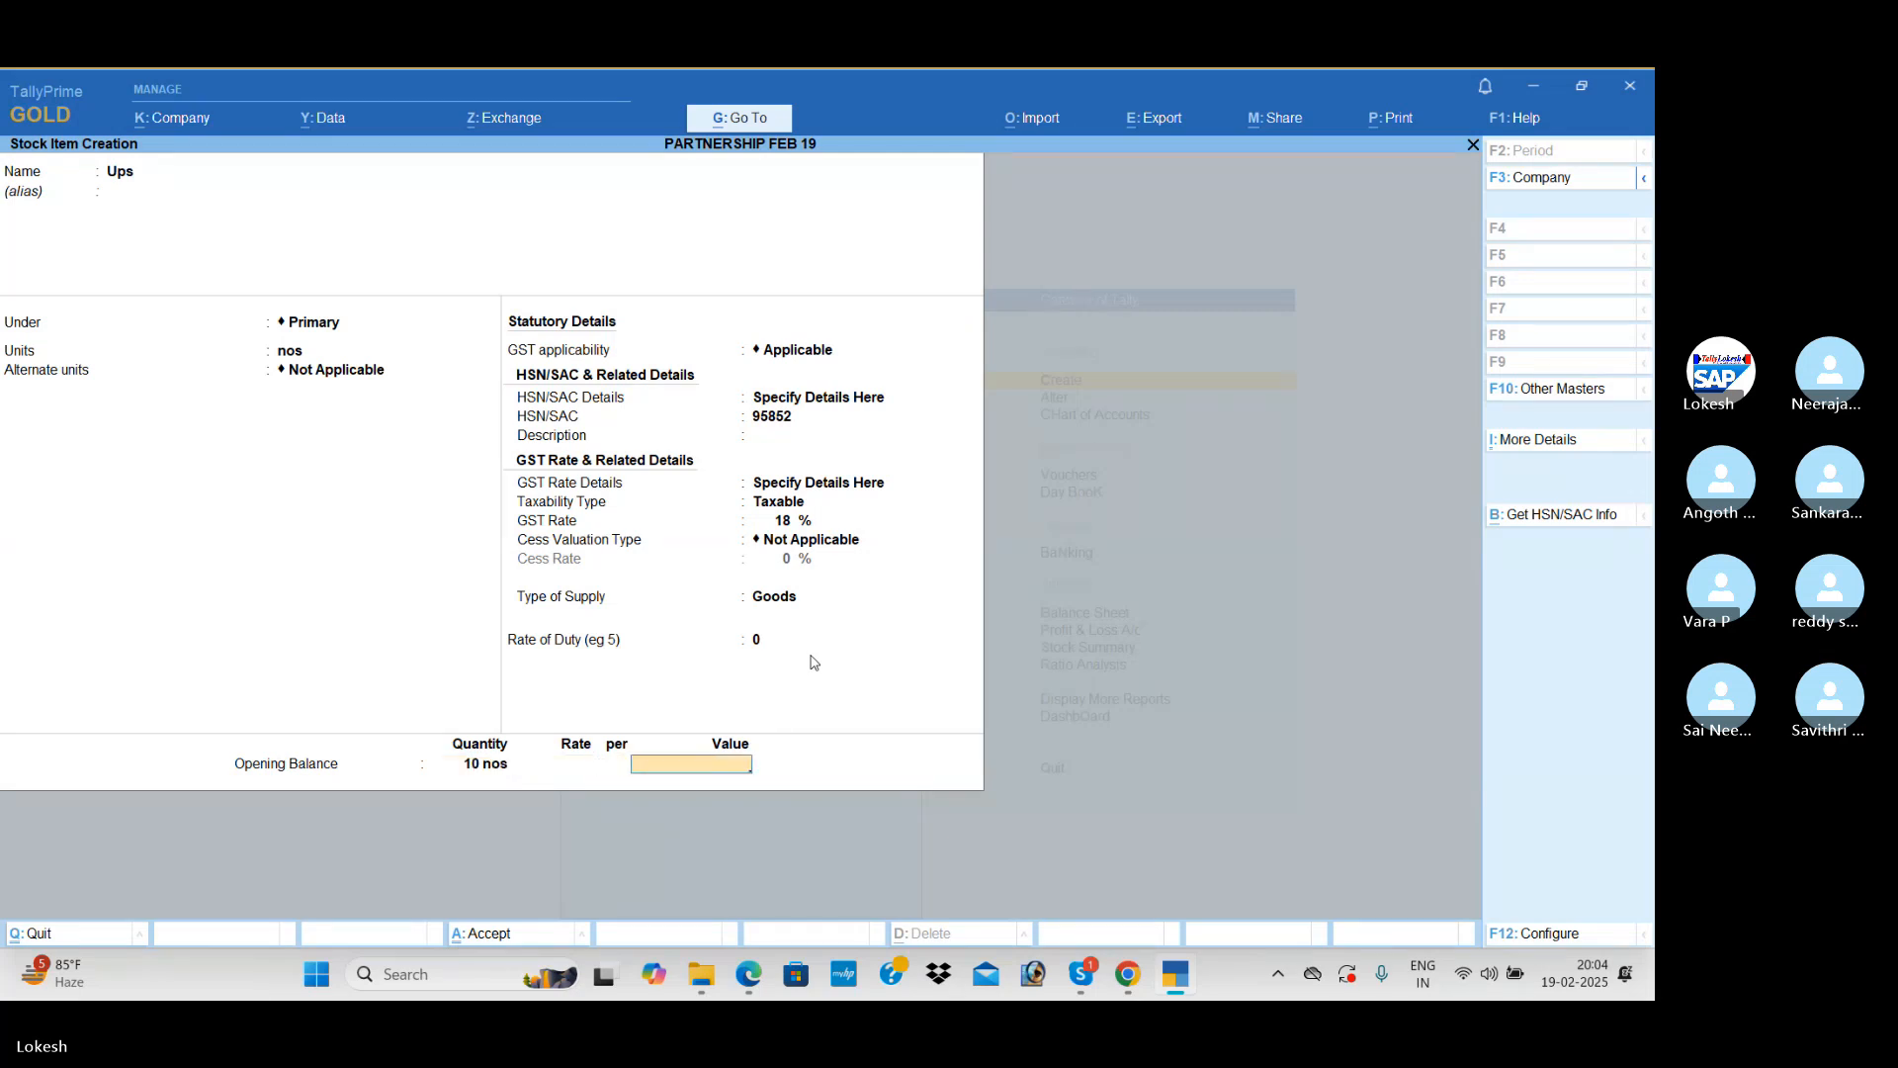
{"action": "type", "text": "15000"}
{"action": "key", "text": "ctrl+a"}
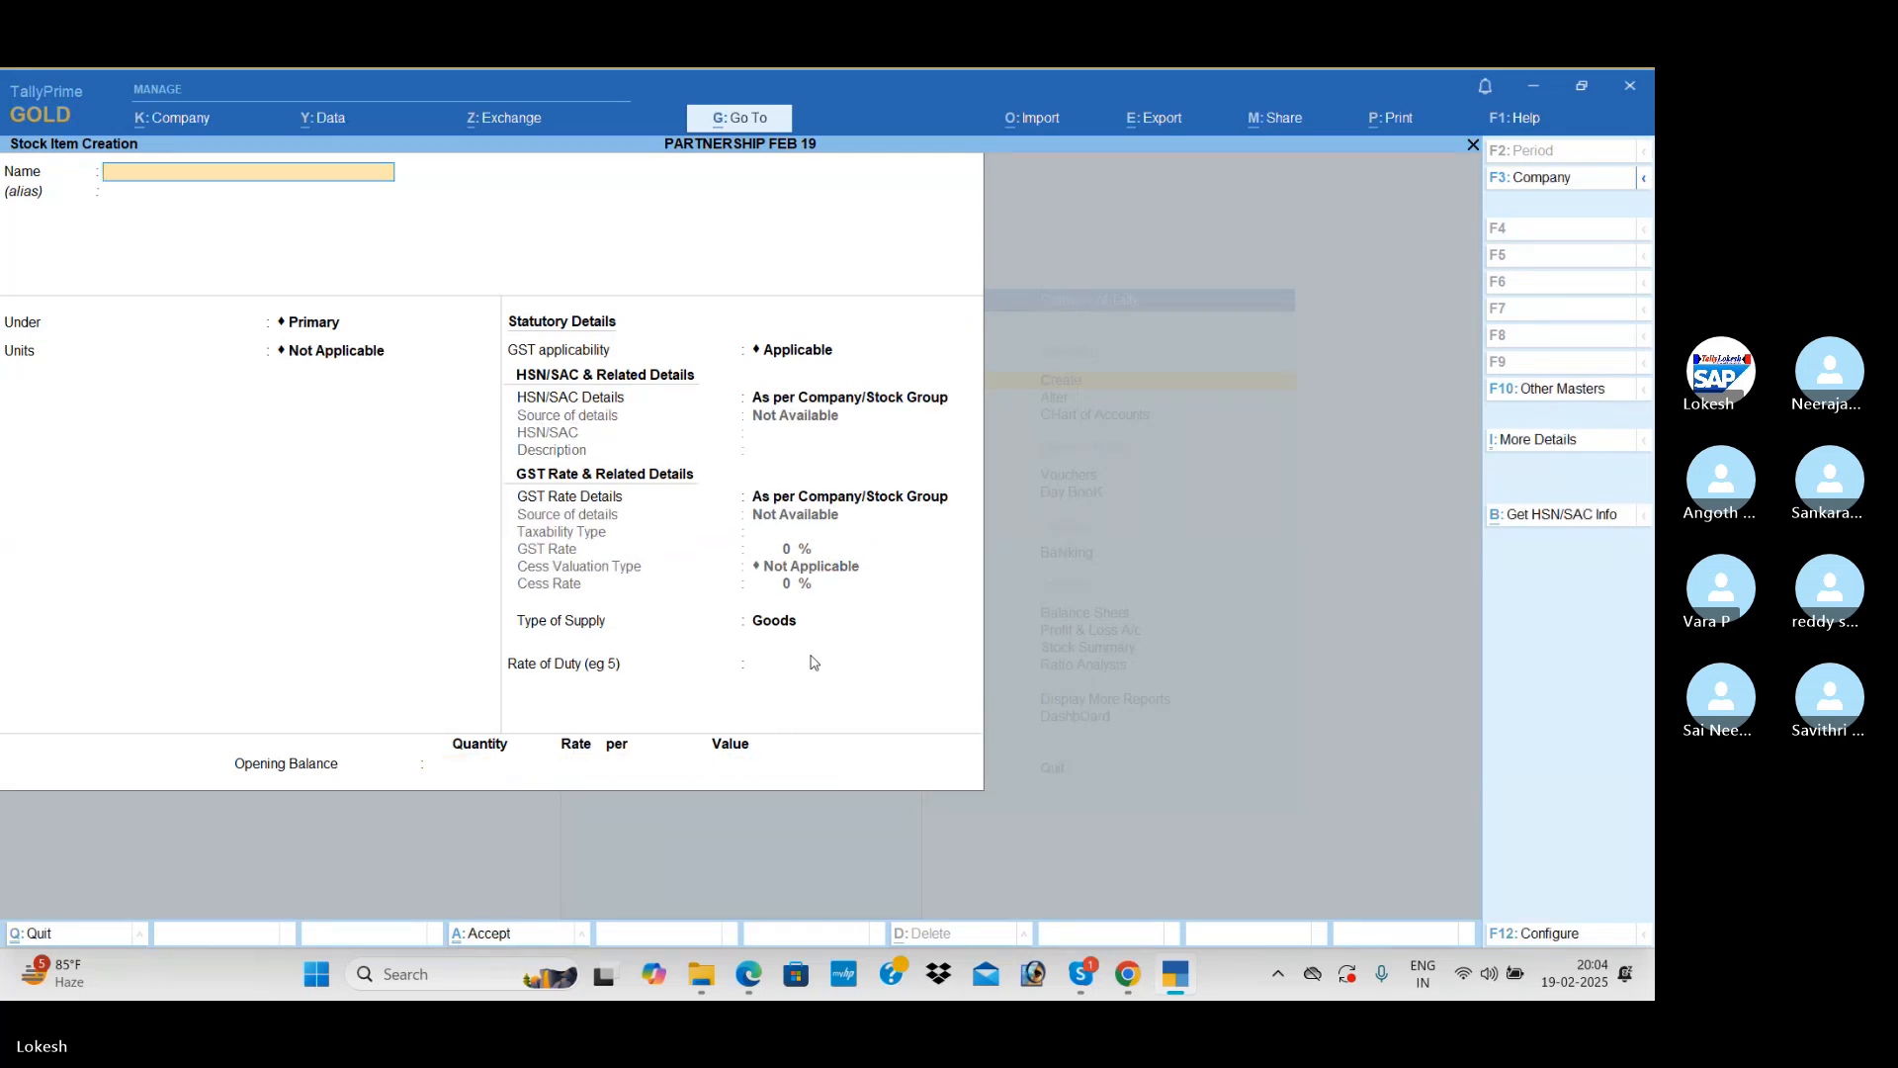
{"action": "key", "text": "Escape"}
{"action": "key", "text": "Escape"}
Step: Alter the Cash ledger to give it an opening balance of 15,000 Dr and save it
{"action": "key", "text": "Down"}
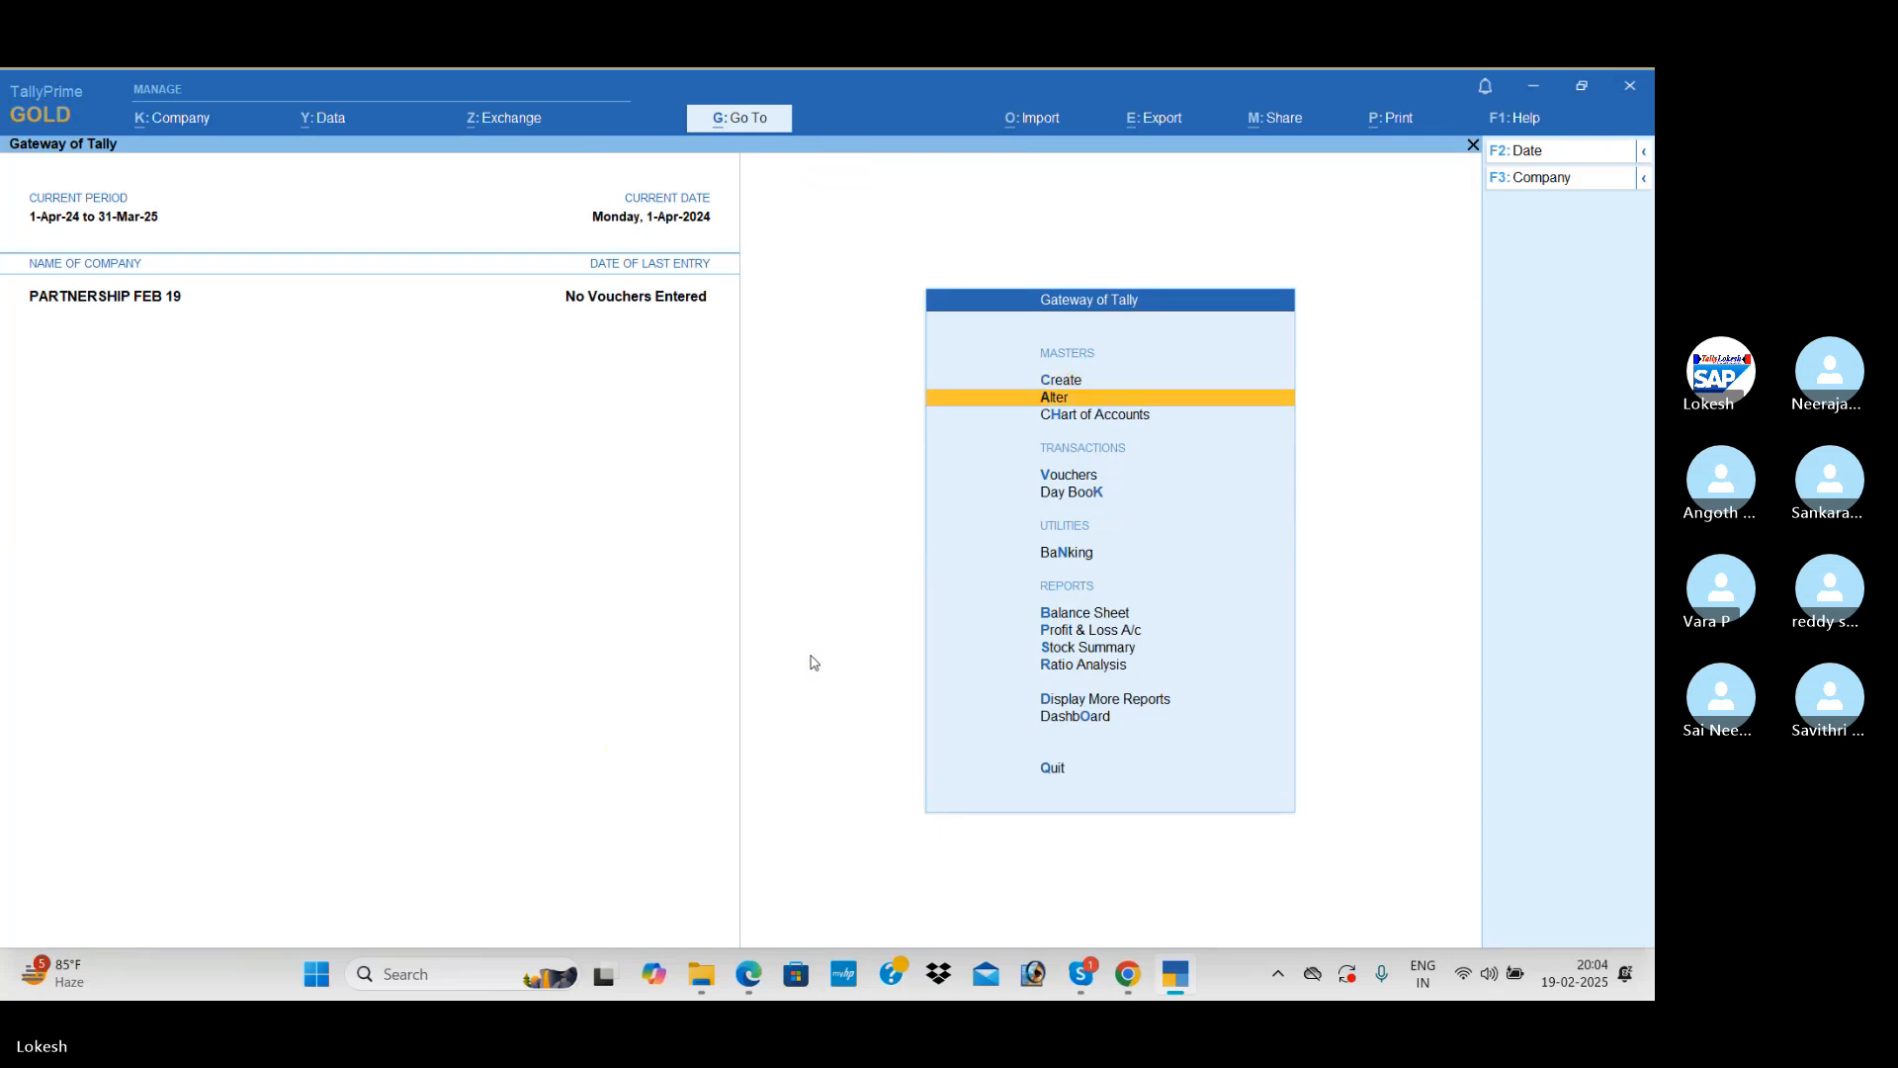
{"action": "key", "text": "Return"}
{"action": "key", "text": "Down"}
{"action": "key", "text": "Return"}
{"action": "key", "text": "Return"}
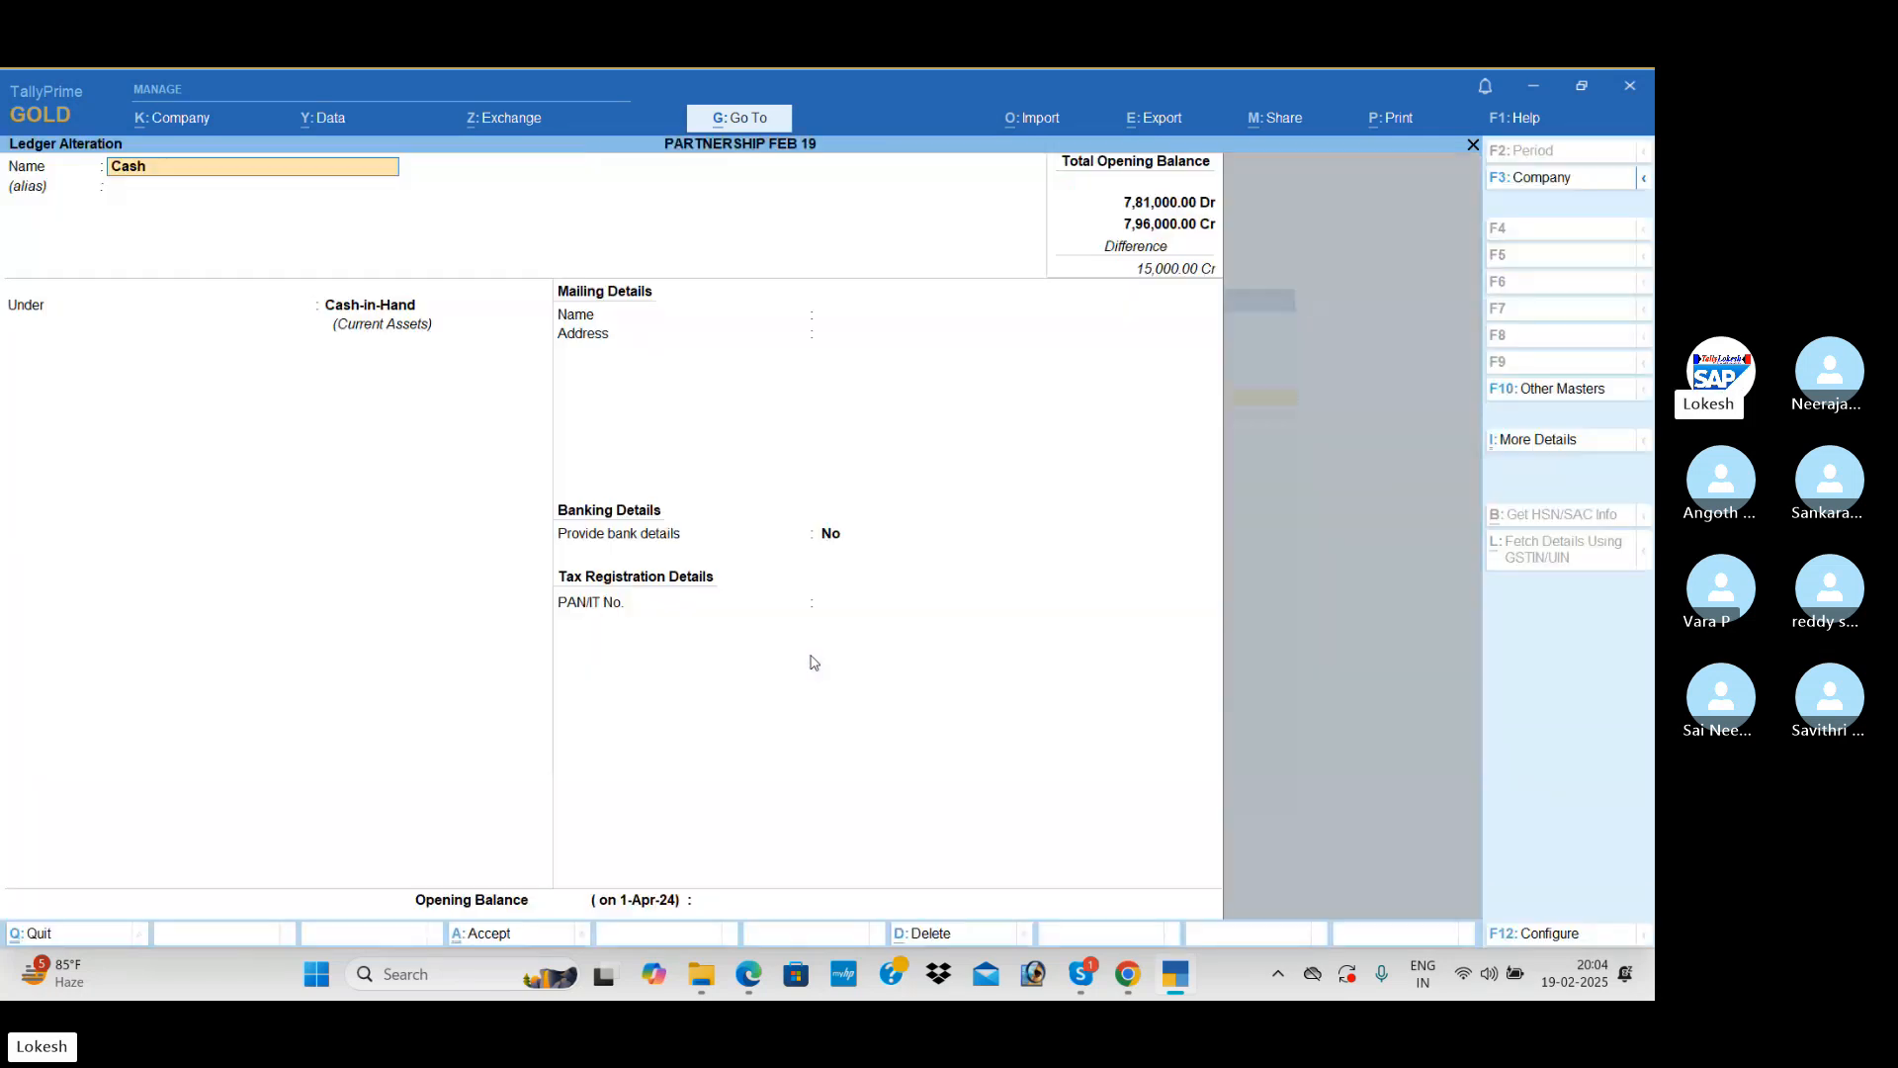
{"action": "key", "text": "Return"}
{"action": "key", "text": "Return"}
{"action": "key", "text": "Return"}
{"action": "key", "text": "Return"}
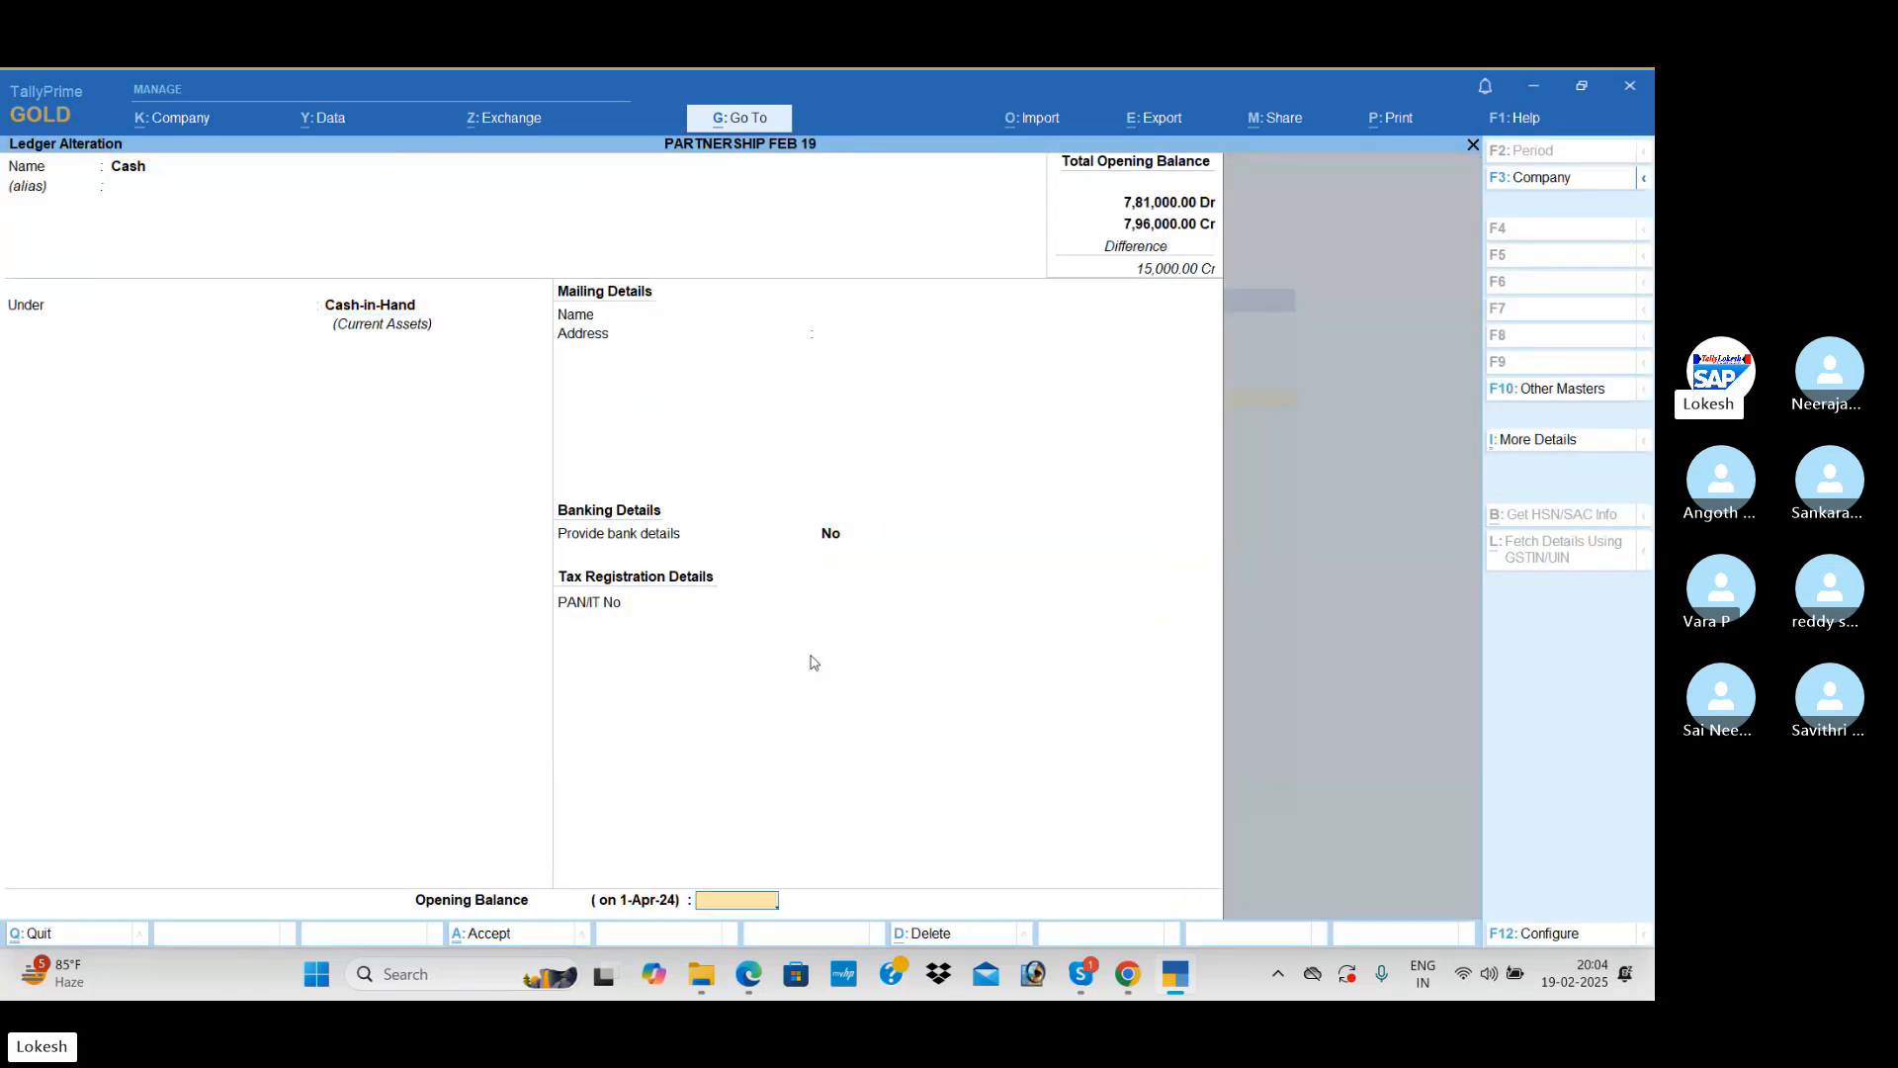
{"action": "type", "text": "15000"}
{"action": "key", "text": "Return"}
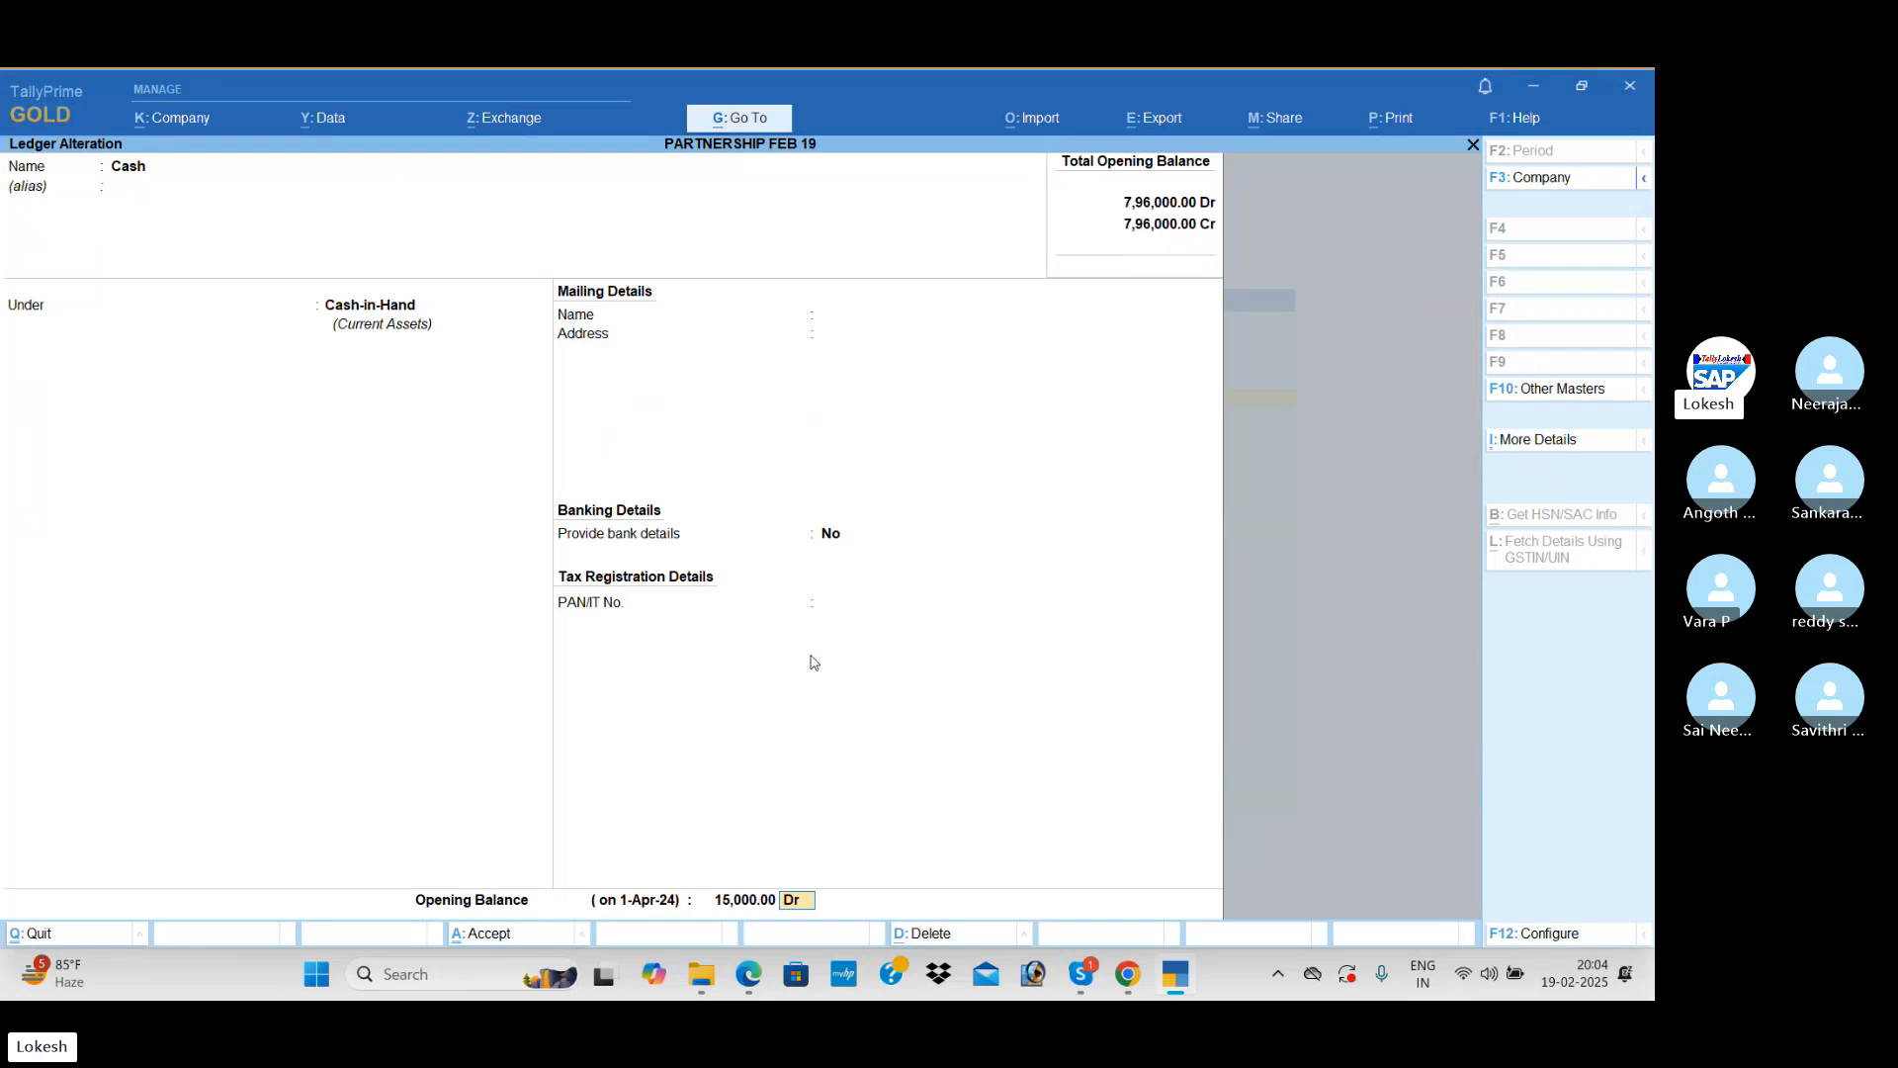
{"action": "key", "text": "Return"}
Step: Review the company's Balance Sheet to check that liabilities and assets agree
{"action": "key", "text": "Return"}
{"action": "key", "text": "Escape"}
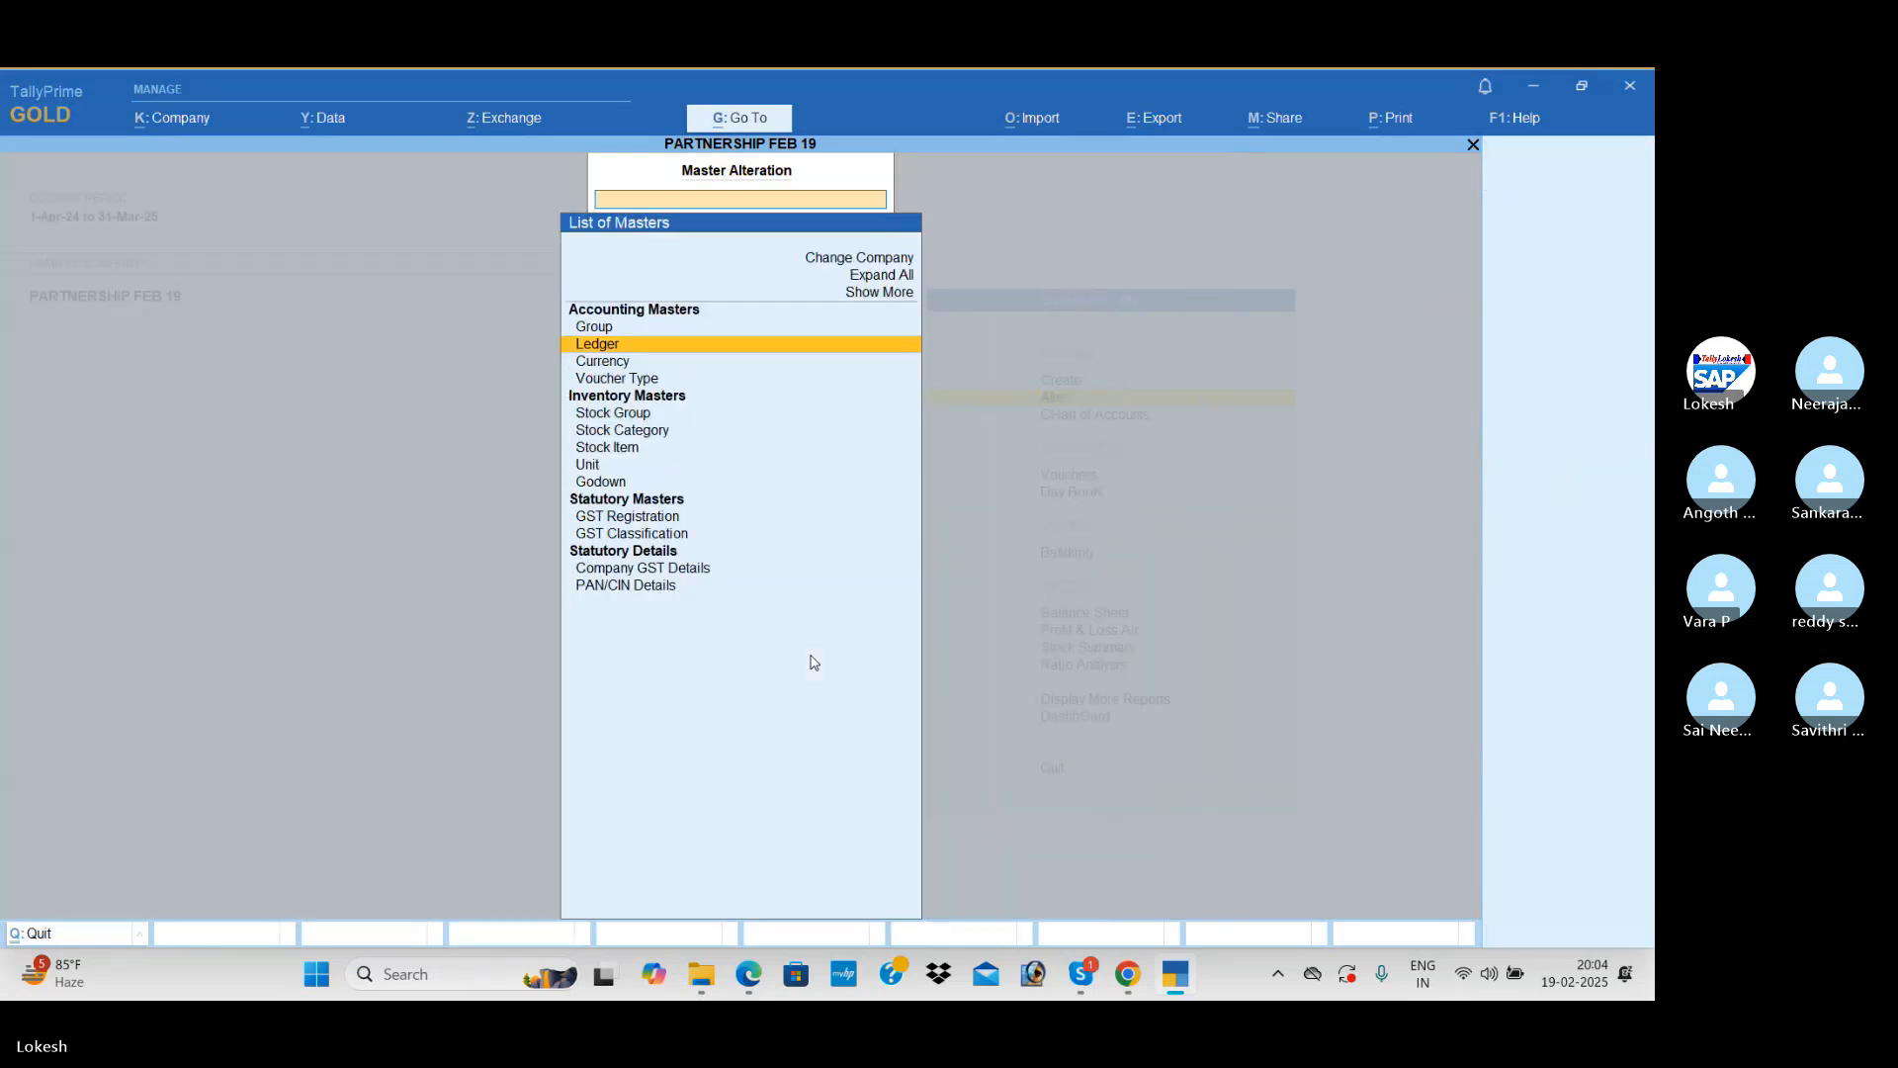
{"action": "key", "text": "Escape"}
{"action": "key", "text": "Down"}
{"action": "key", "text": "Down"}
{"action": "key", "text": "Down"}
{"action": "key", "text": "Down"}
{"action": "key", "text": "Return"}
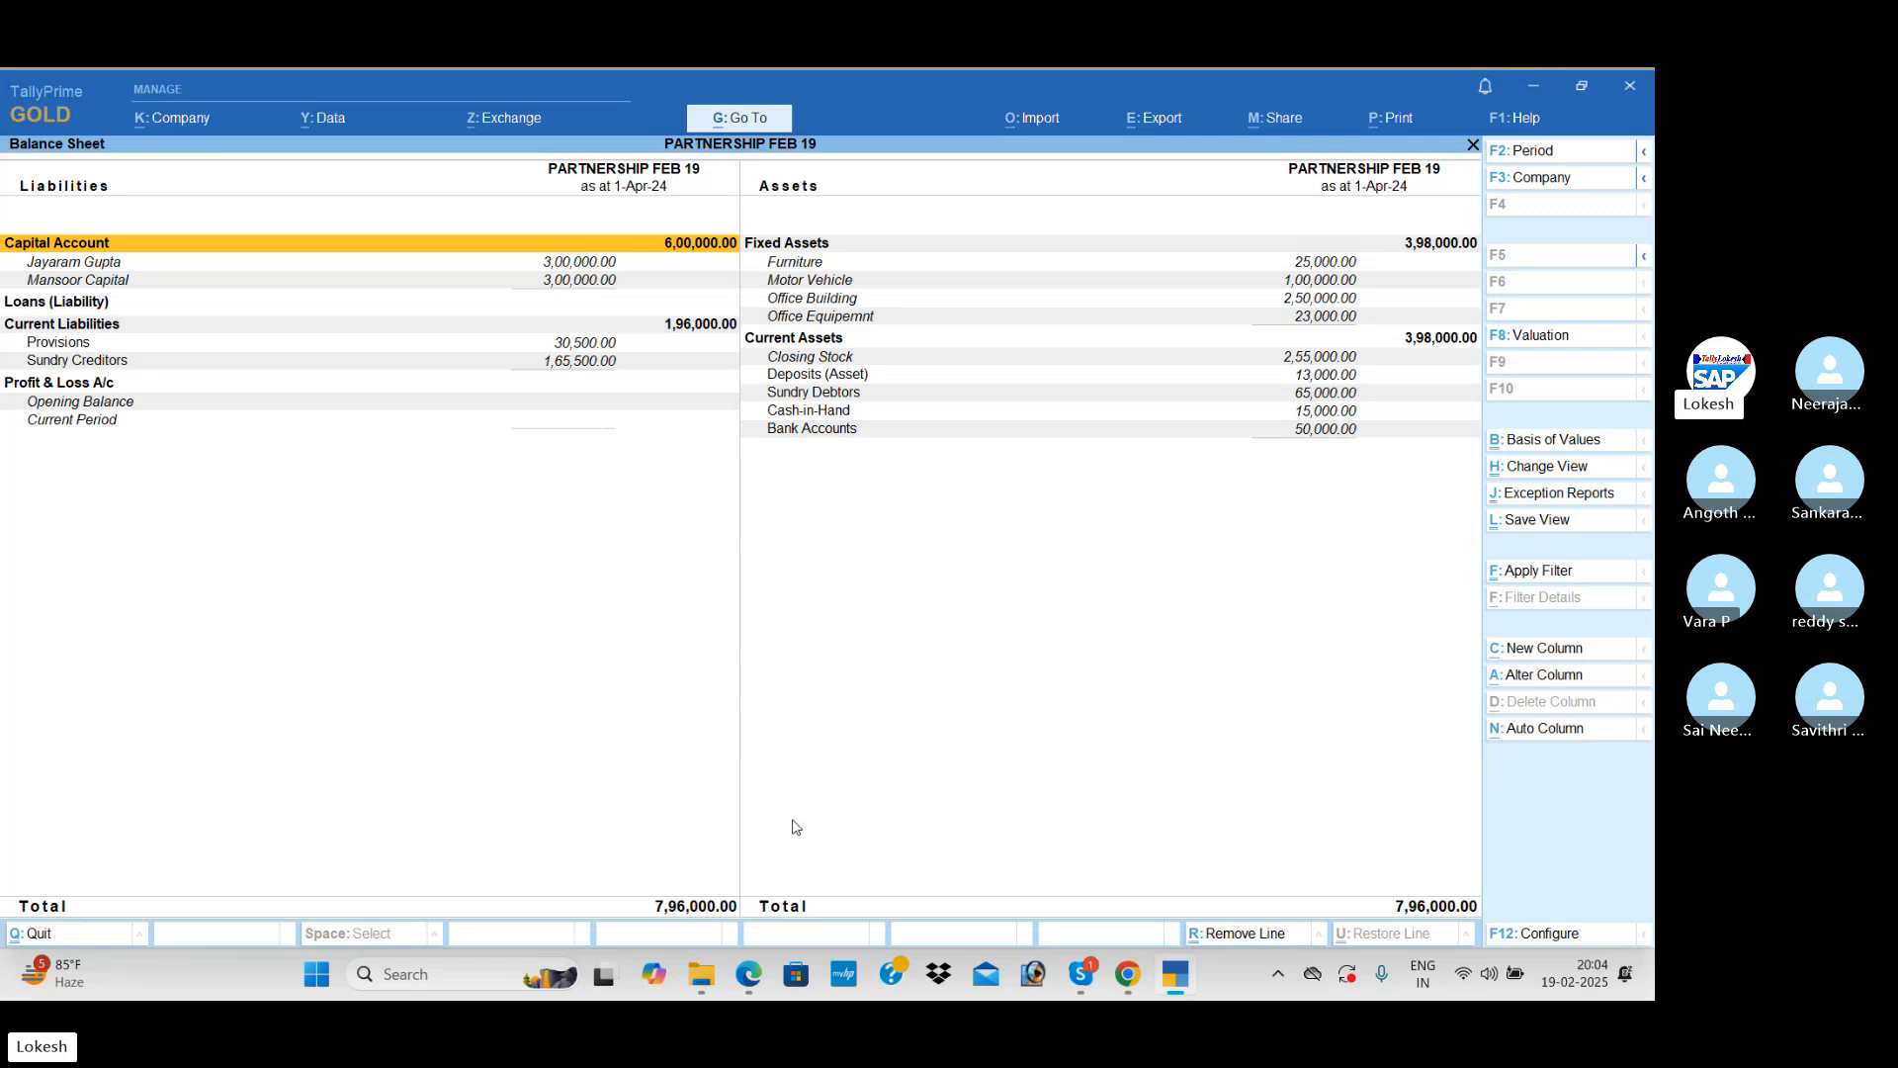
{"action": "key", "text": "Escape"}
Step: Open accounting voucher creation with a new Payment voucher
{"action": "key", "text": "Up"}
{"action": "key", "text": "Up"}
{"action": "key", "text": "Up"}
{"action": "key", "text": "Return"}
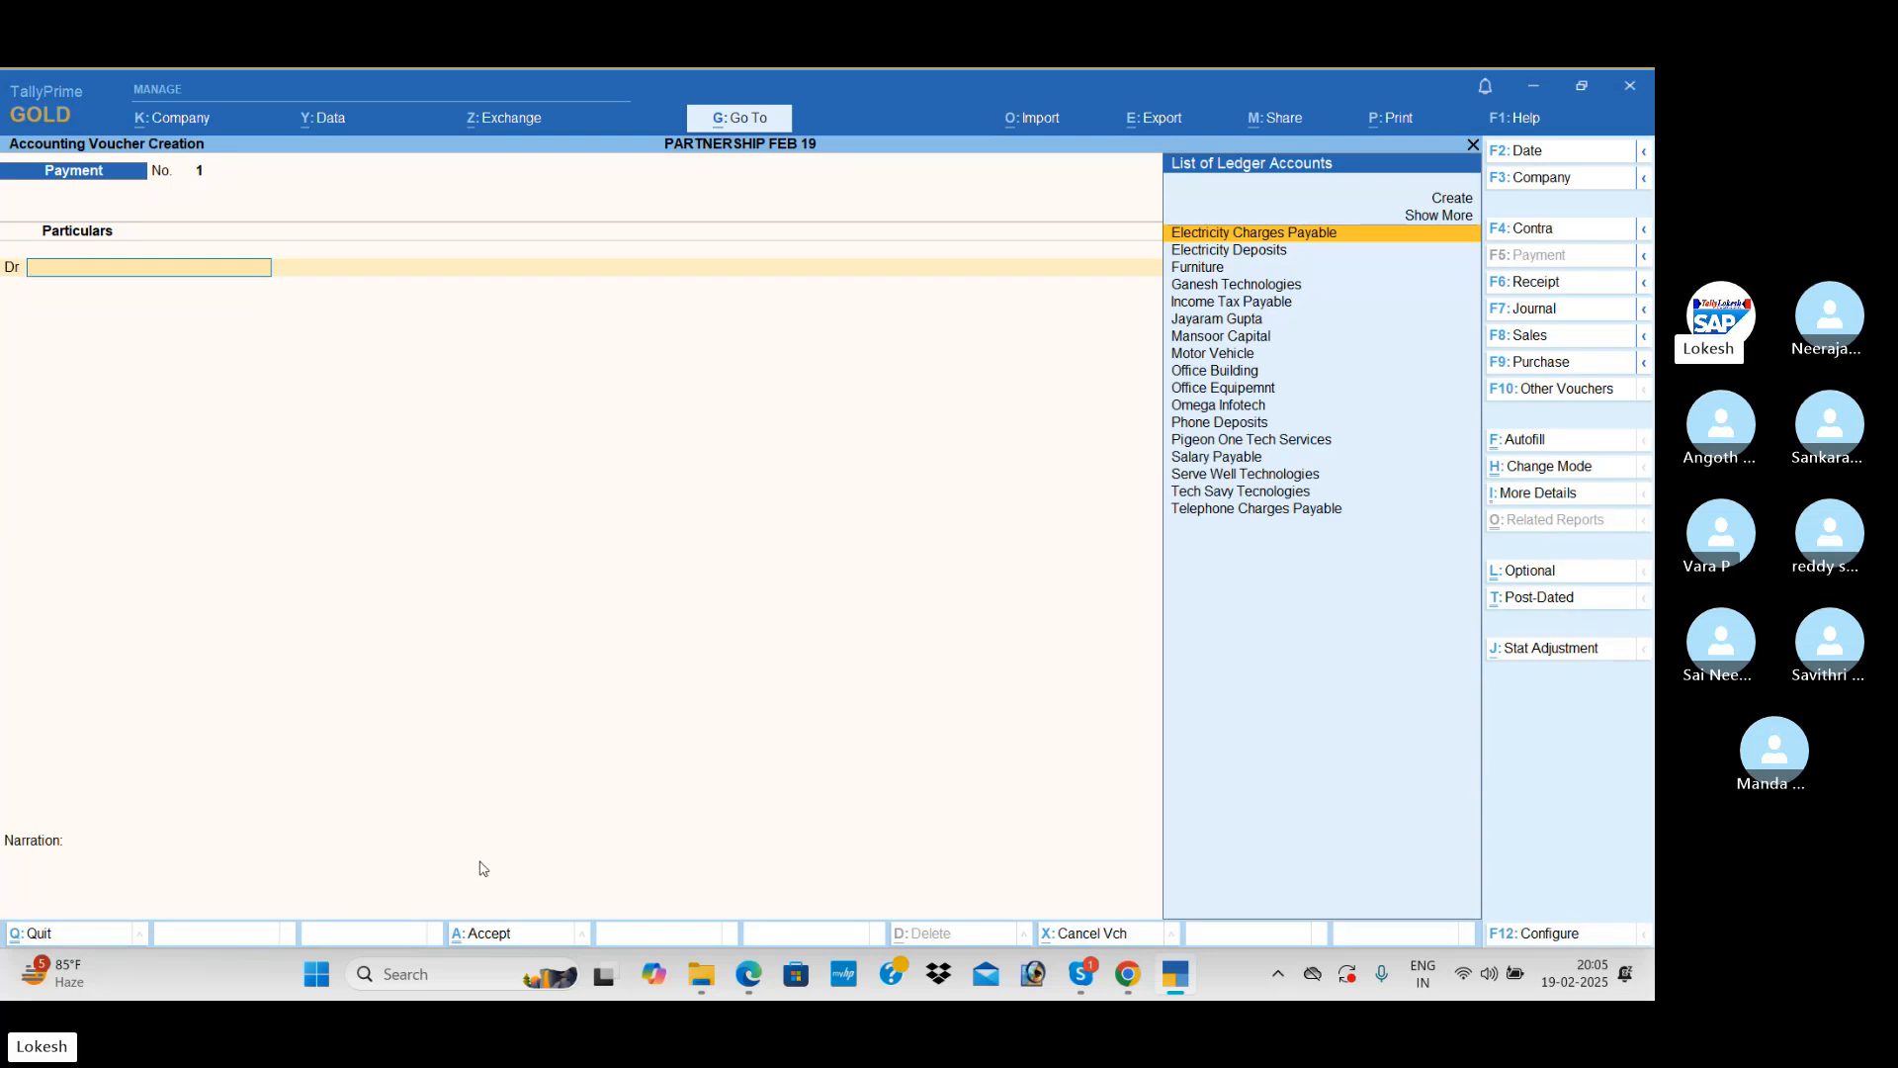
Step: Date the first Payment voucher 1-Jul-24 and debit Salary Payable with 10,000
{"action": "left_click", "coordinate": [1542, 152]}
{"action": "type", "text": "1-7"}
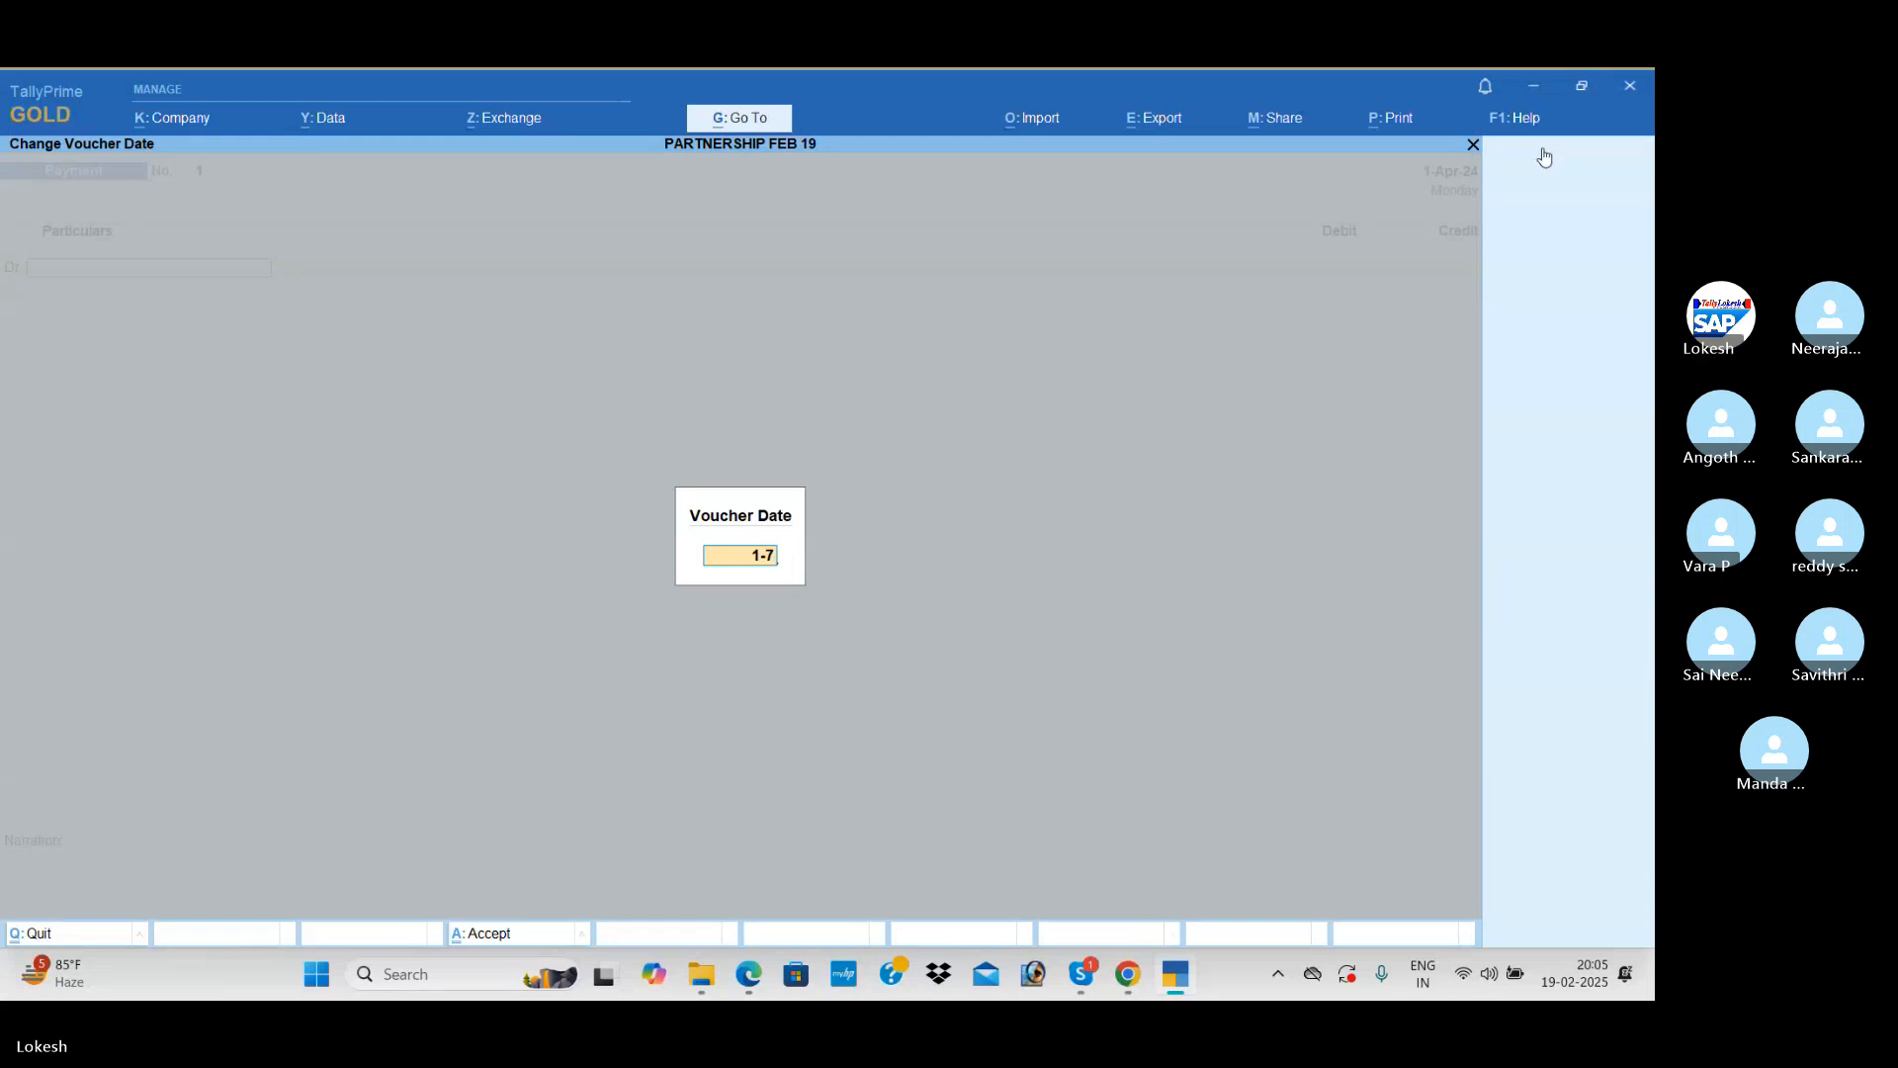
{"action": "key", "text": "Return"}
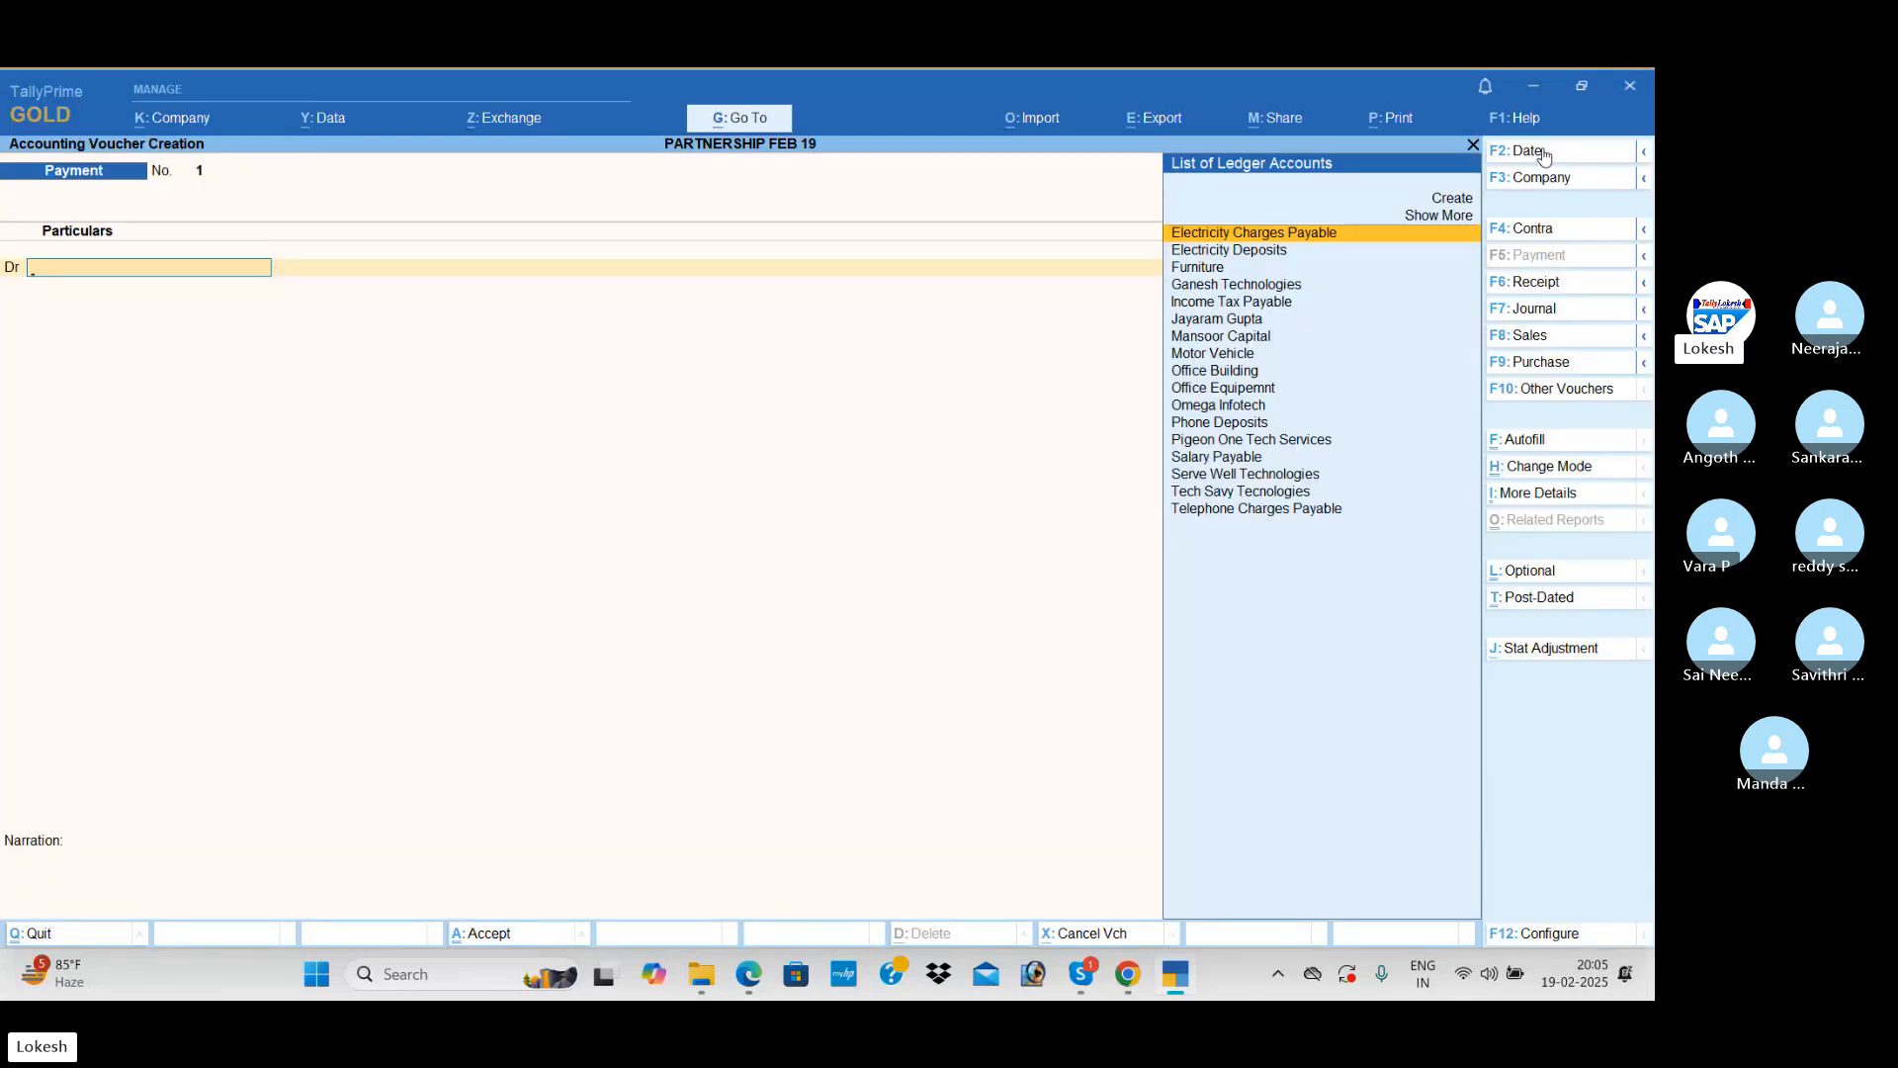
{"action": "type", "text": "sa"}
{"action": "key", "text": "Return"}
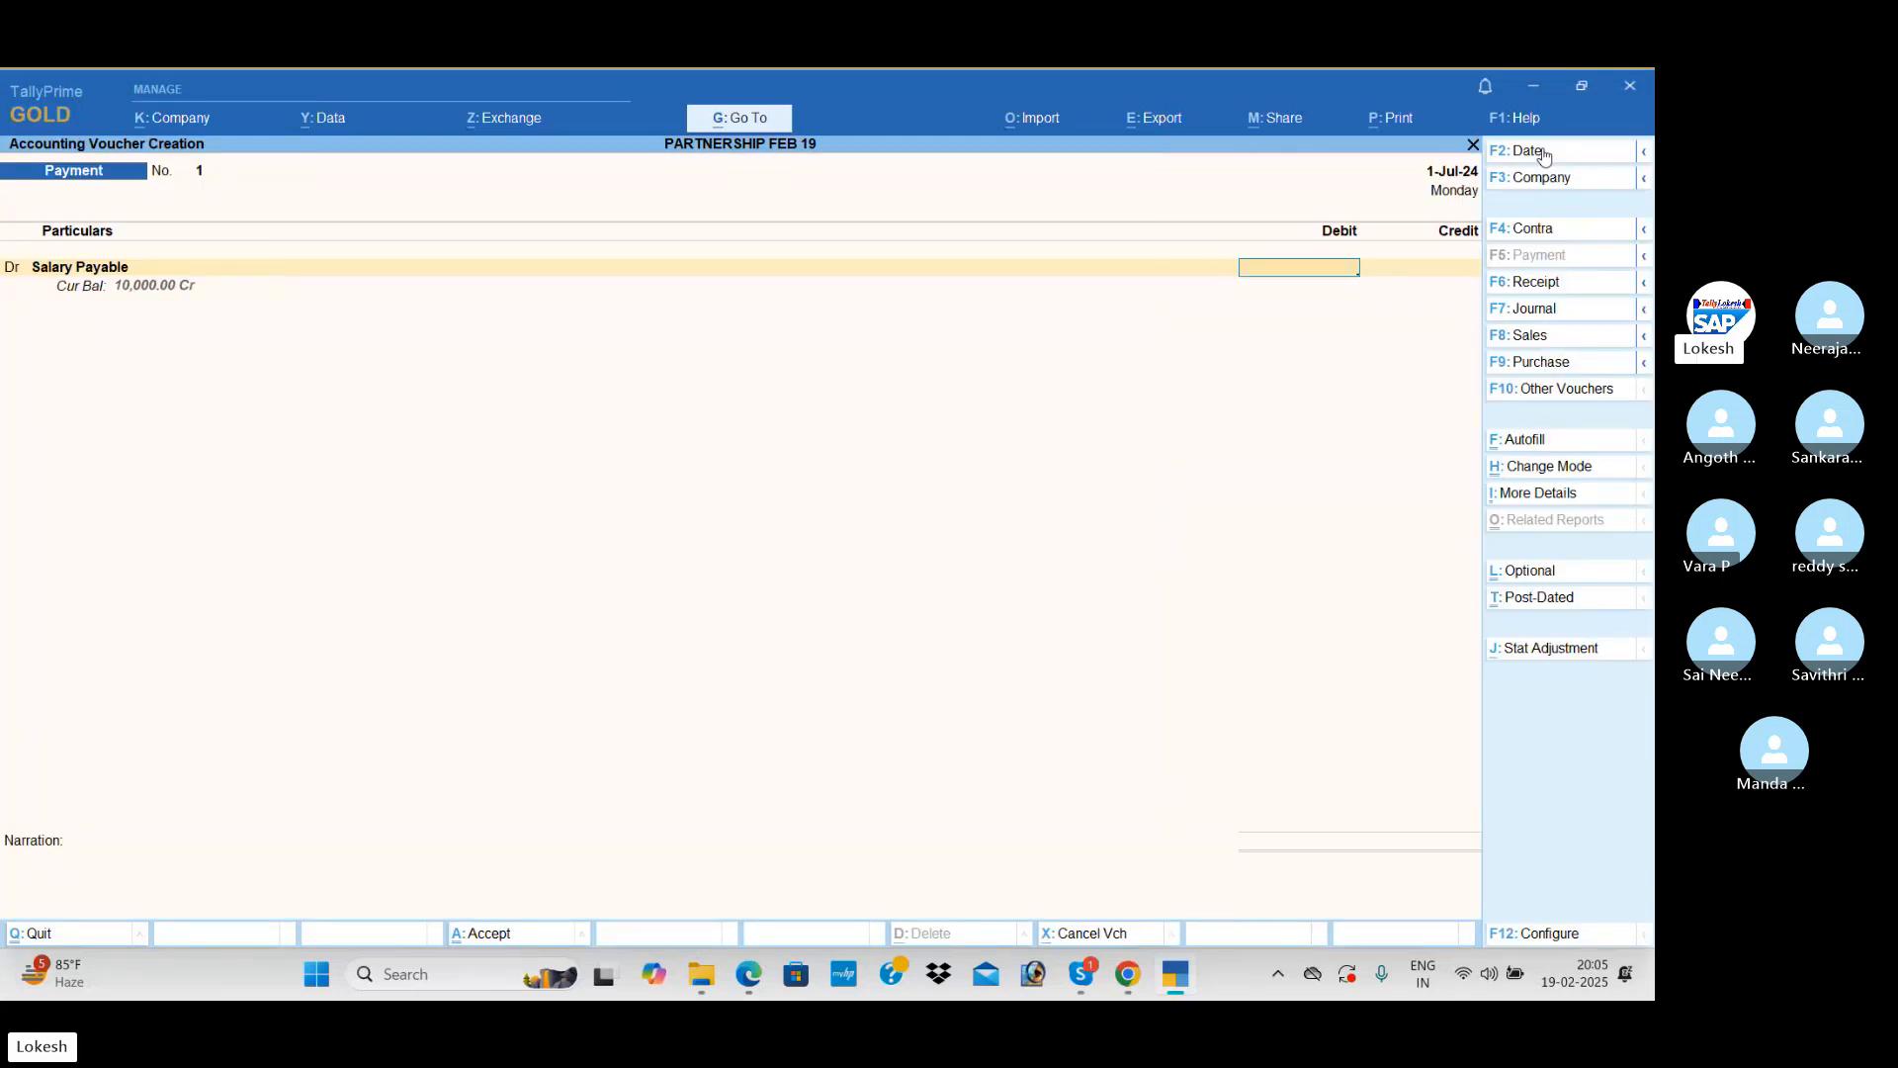
{"action": "type", "text": "10000"}
{"action": "key", "text": "Return"}
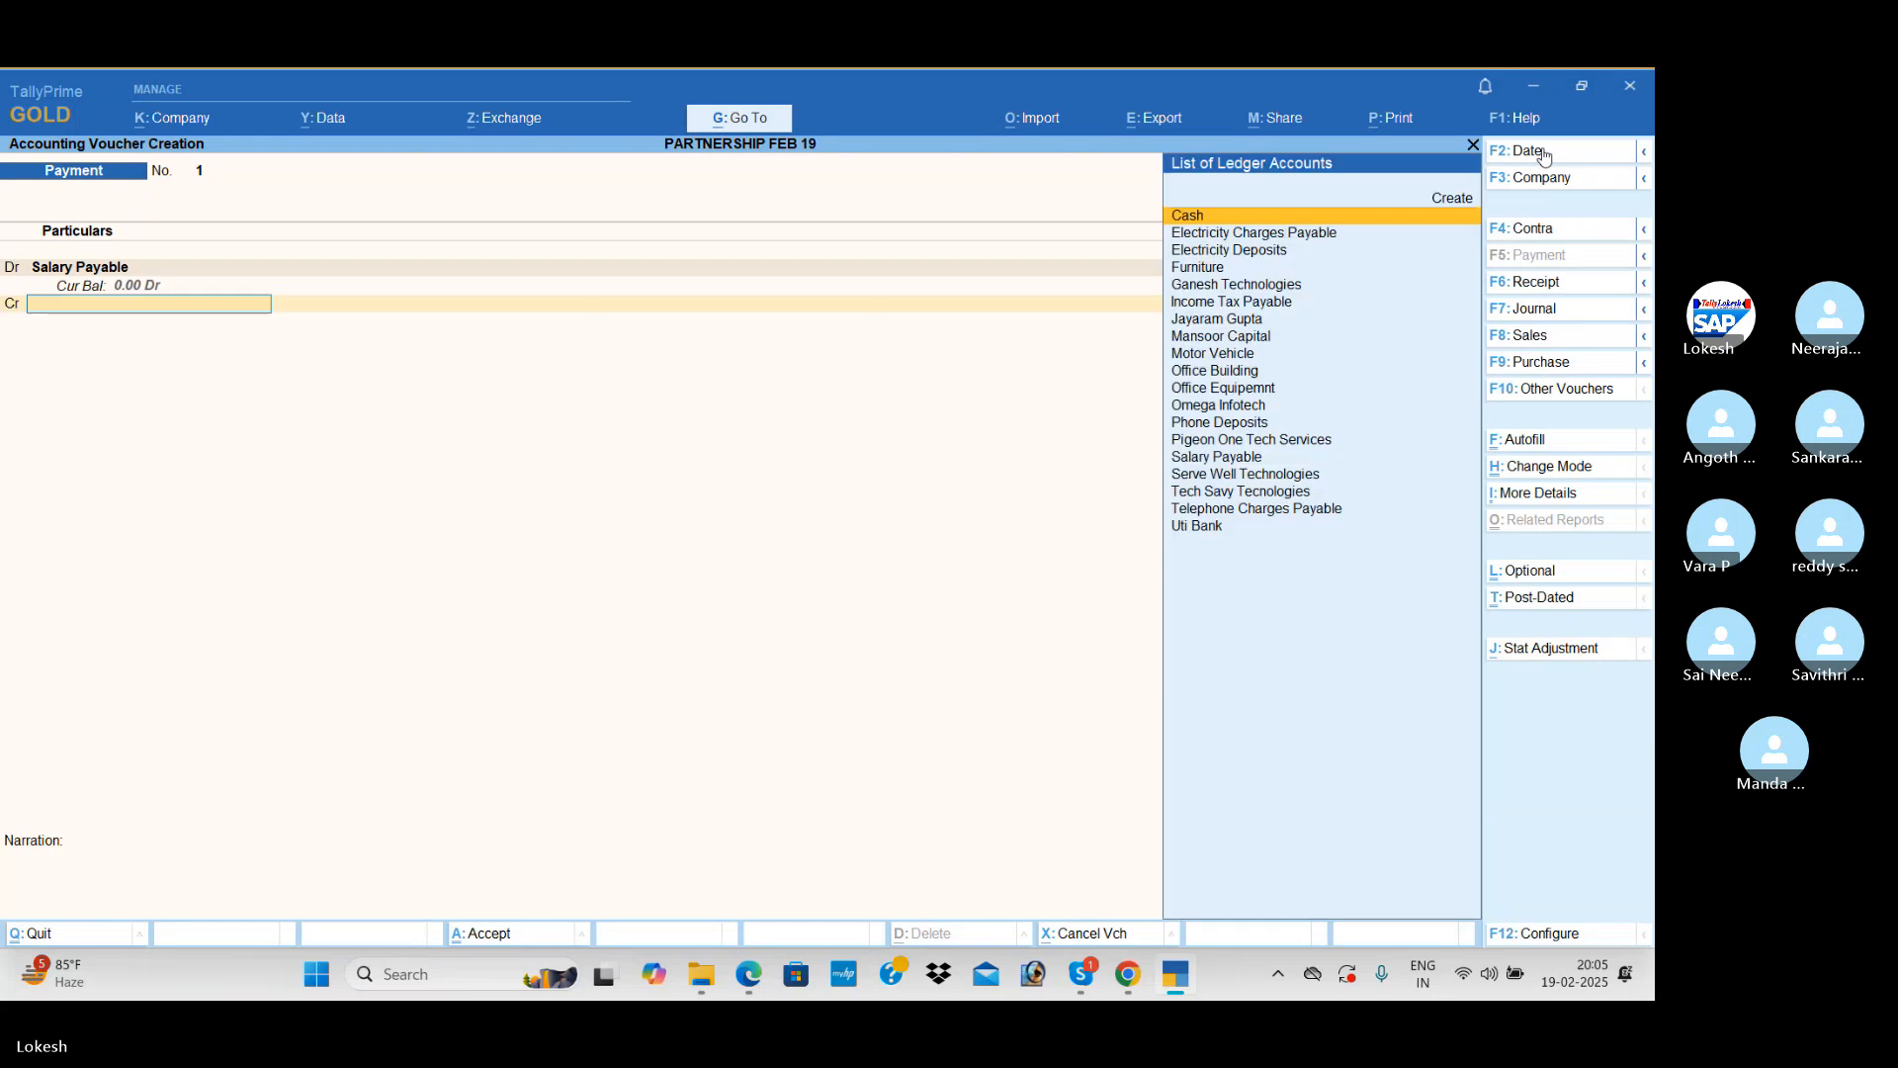
Step: Credit Uti Bank with 10,000 against the salary payment and save the voucher
{"action": "type", "text": "i"}
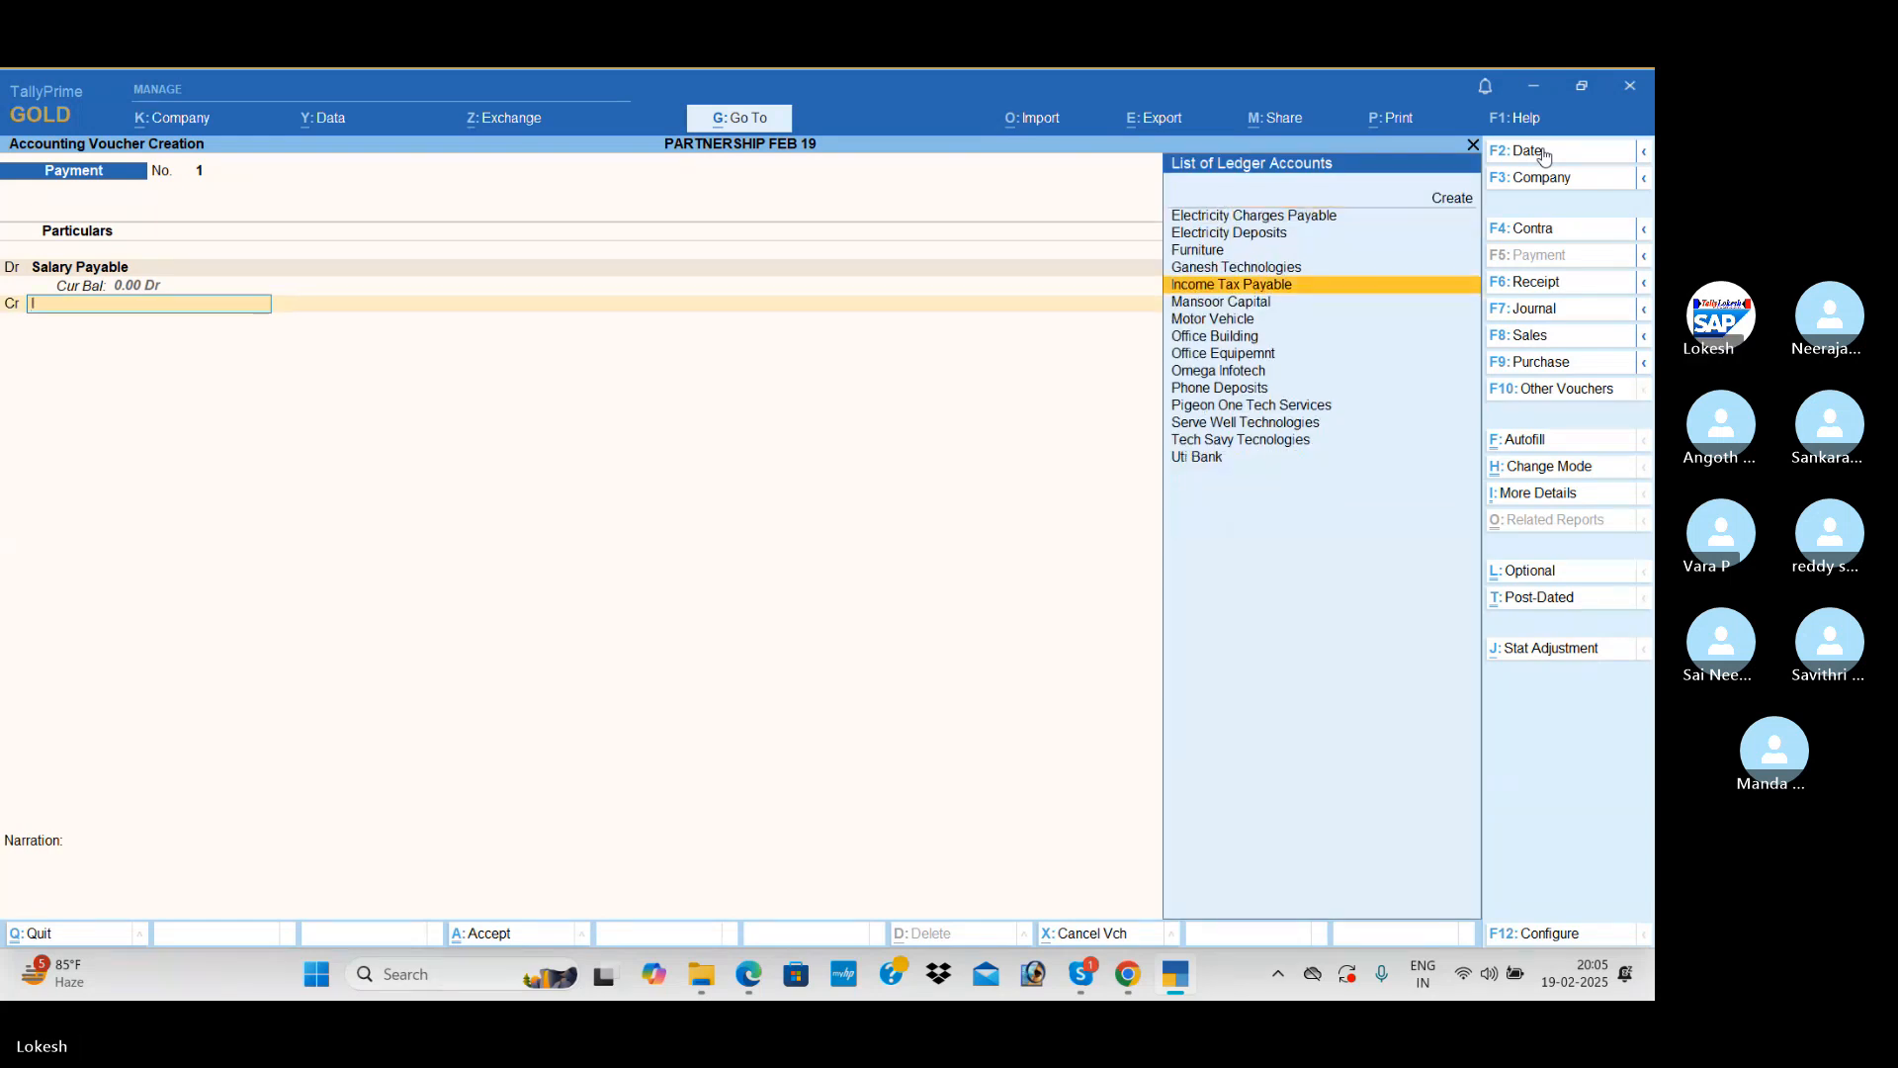
{"action": "key", "text": "BackSpace"}
{"action": "type", "text": "u"}
{"action": "key", "text": "Return"}
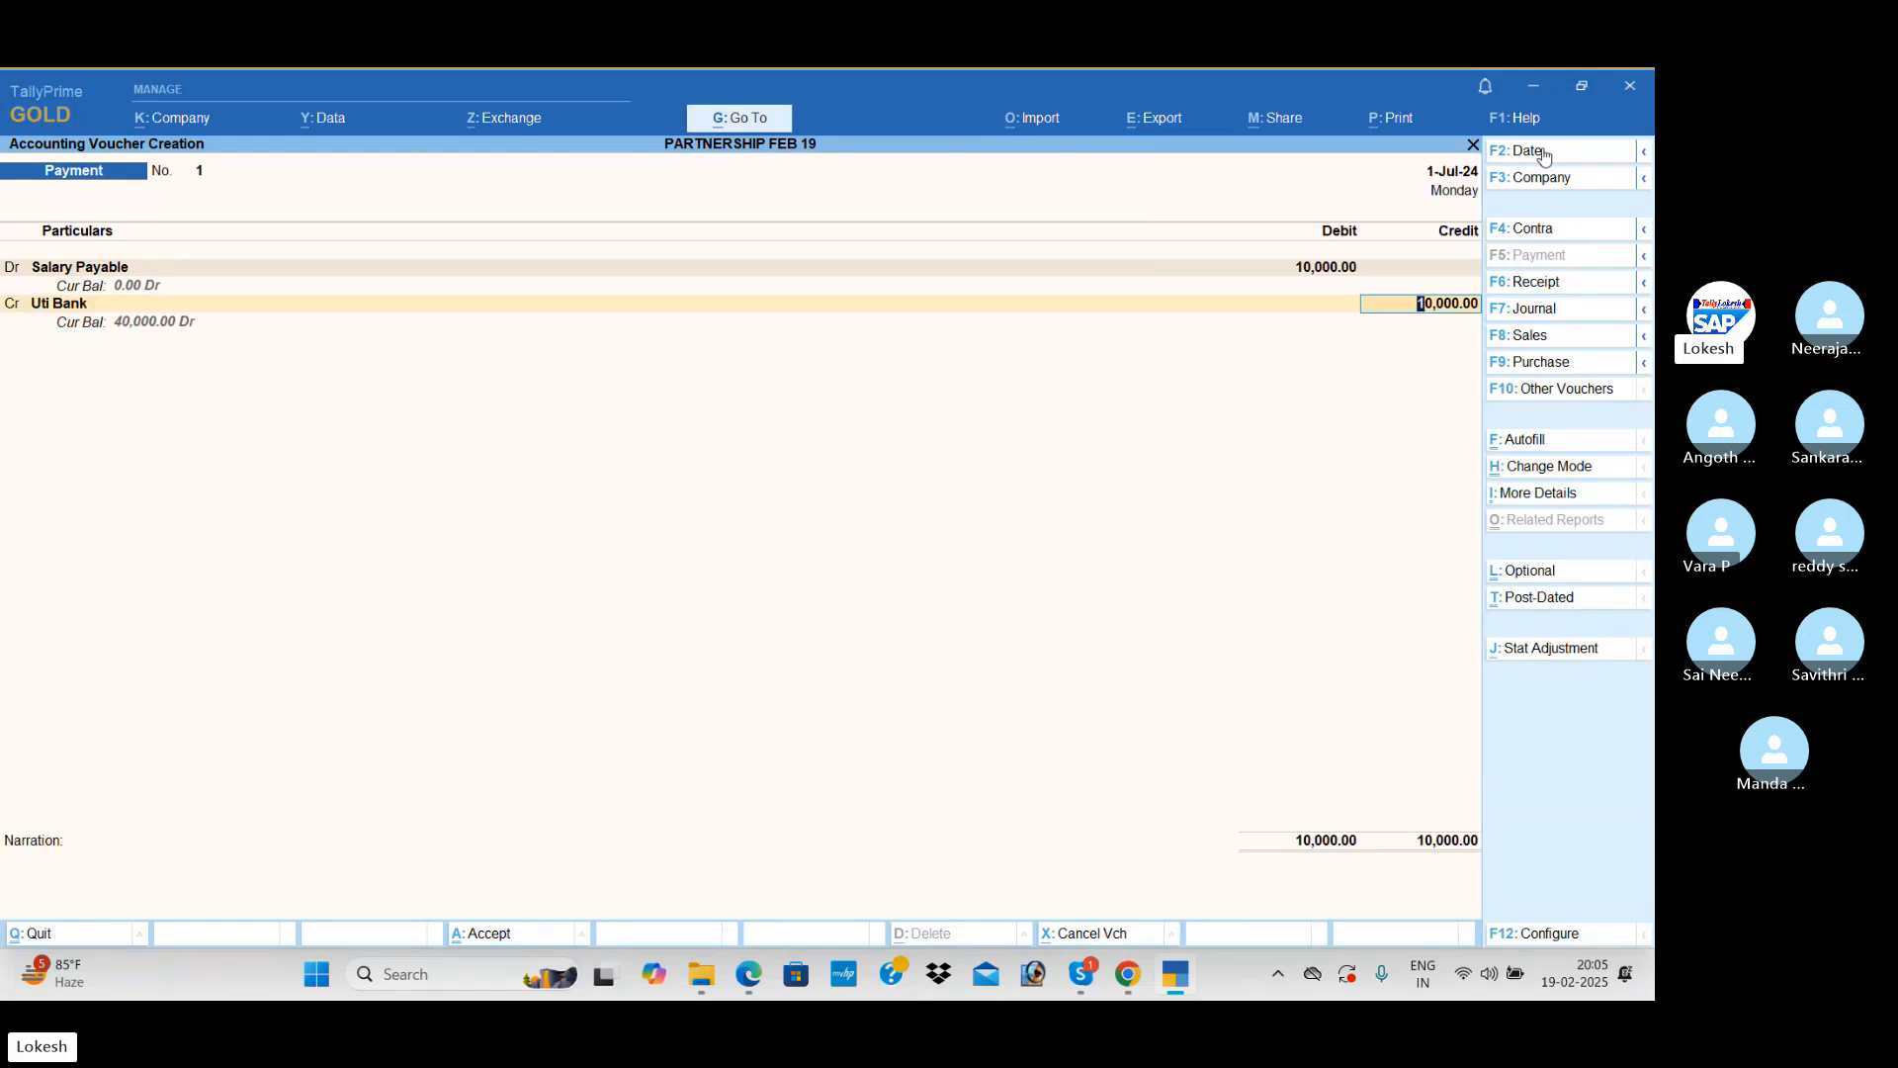
{"action": "key", "text": "ctrl+a"}
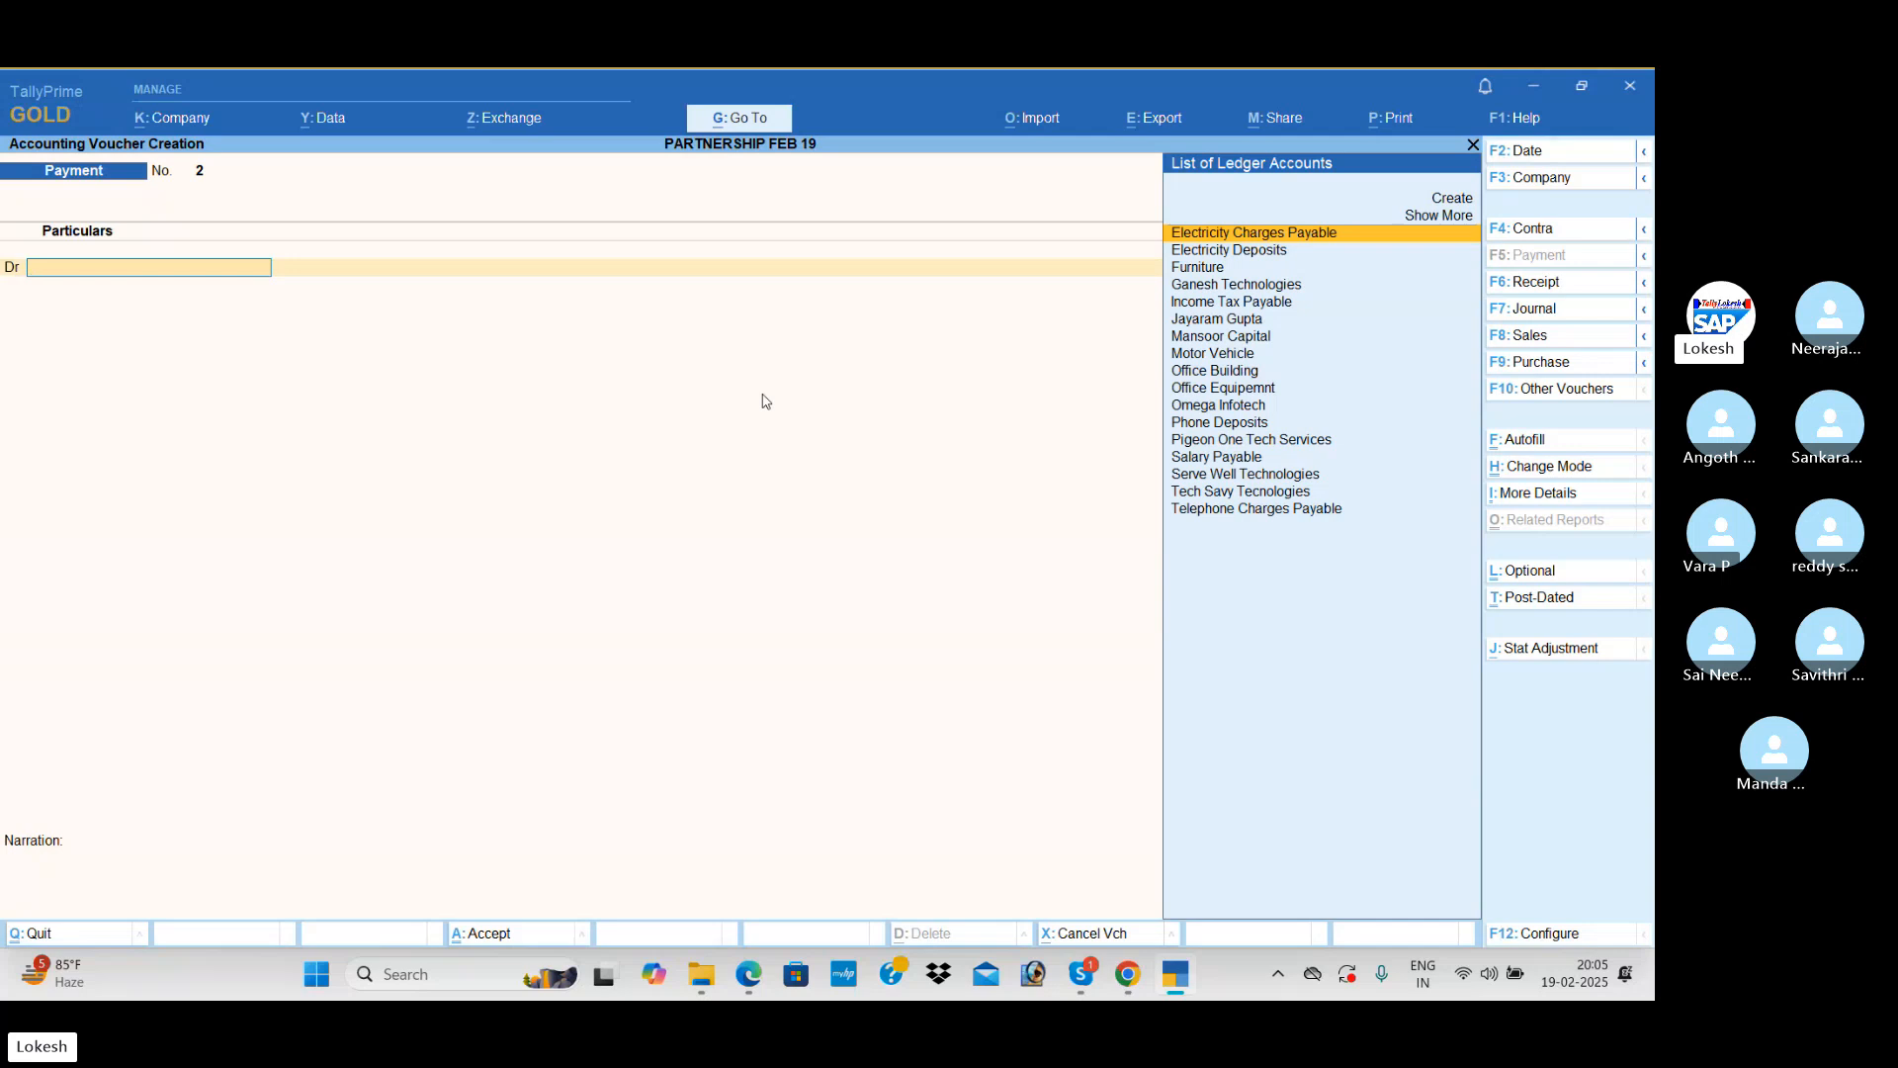
Step: Create a Seminar Exp ledger under Indirect Expenses from the second Payment voucher and debit it with 2,500
{"action": "key", "text": "alt+c"}
{"action": "type", "text": "Semina"}
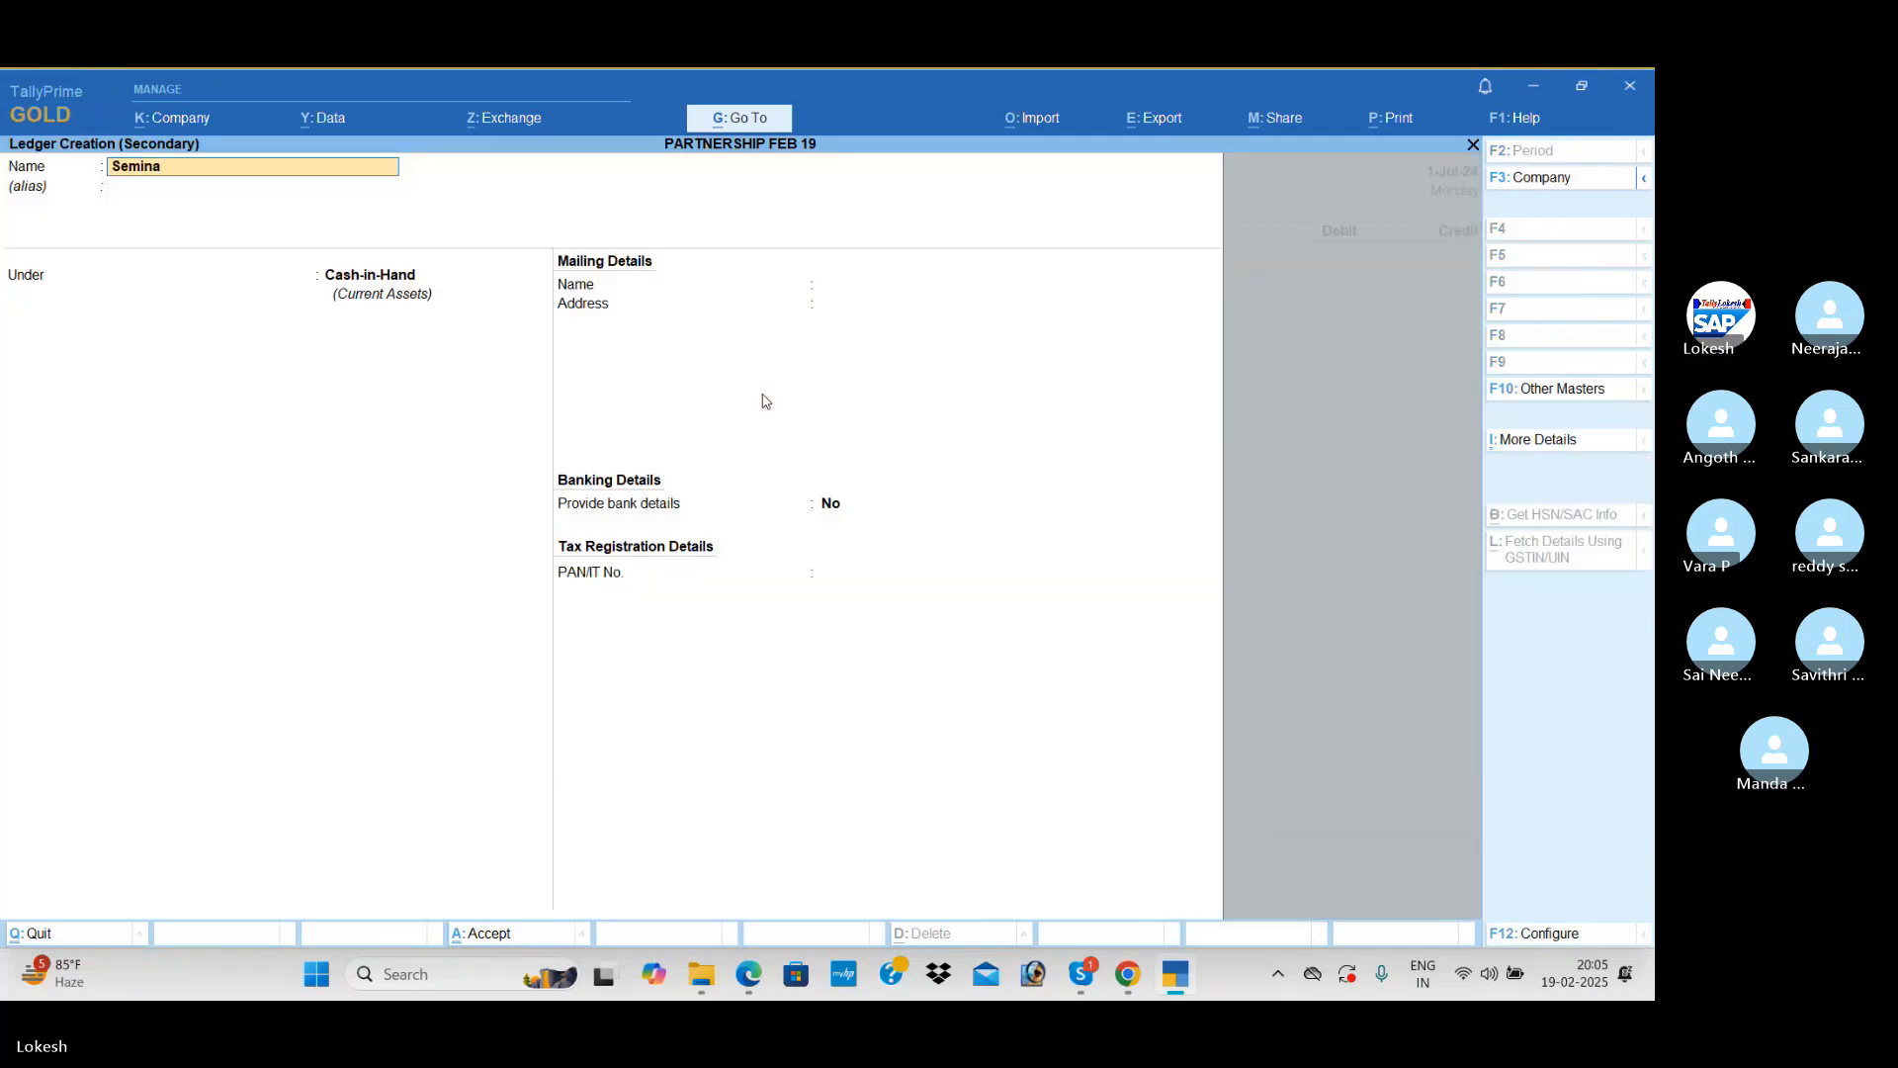
{"action": "type", "text": "r exp"}
{"action": "key", "text": "Return"}
{"action": "key", "text": "Return"}
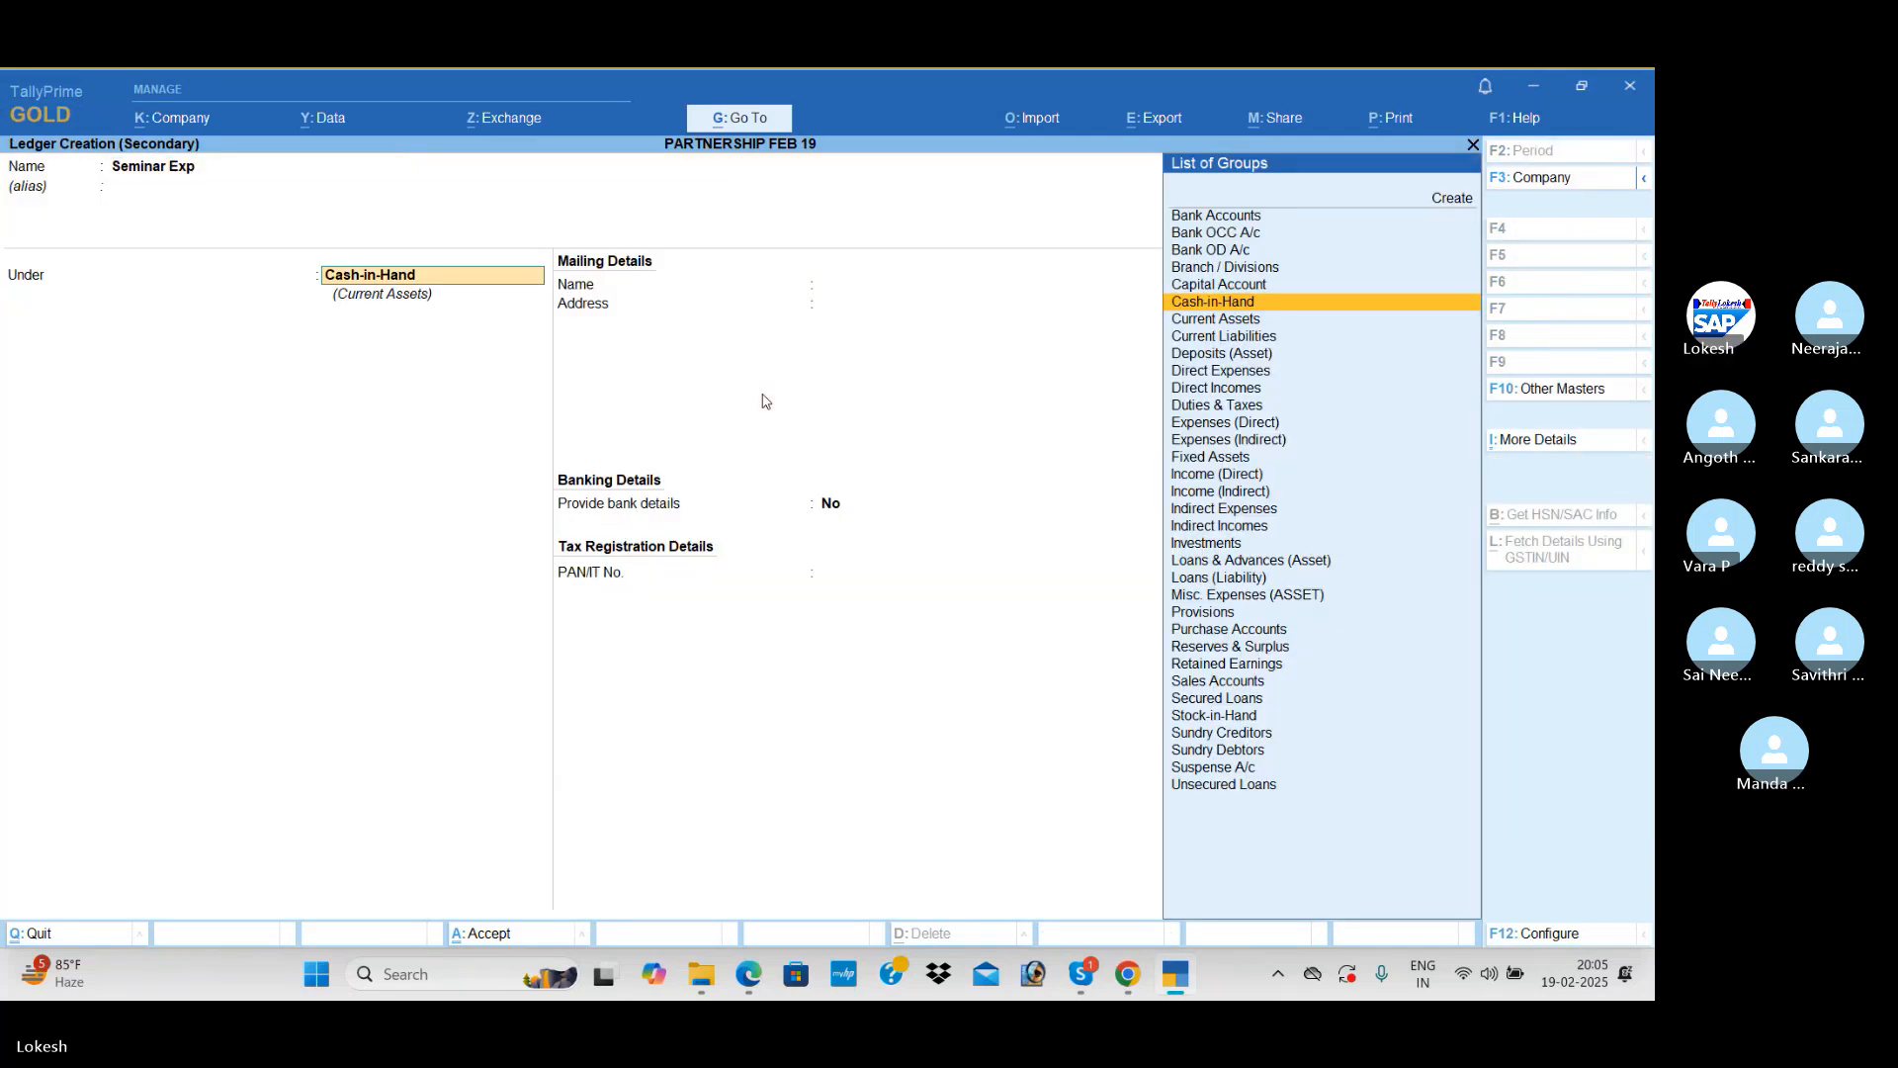
{"action": "type", "text": "ind"}
{"action": "key", "text": "Return"}
{"action": "key", "text": "ctrl+a"}
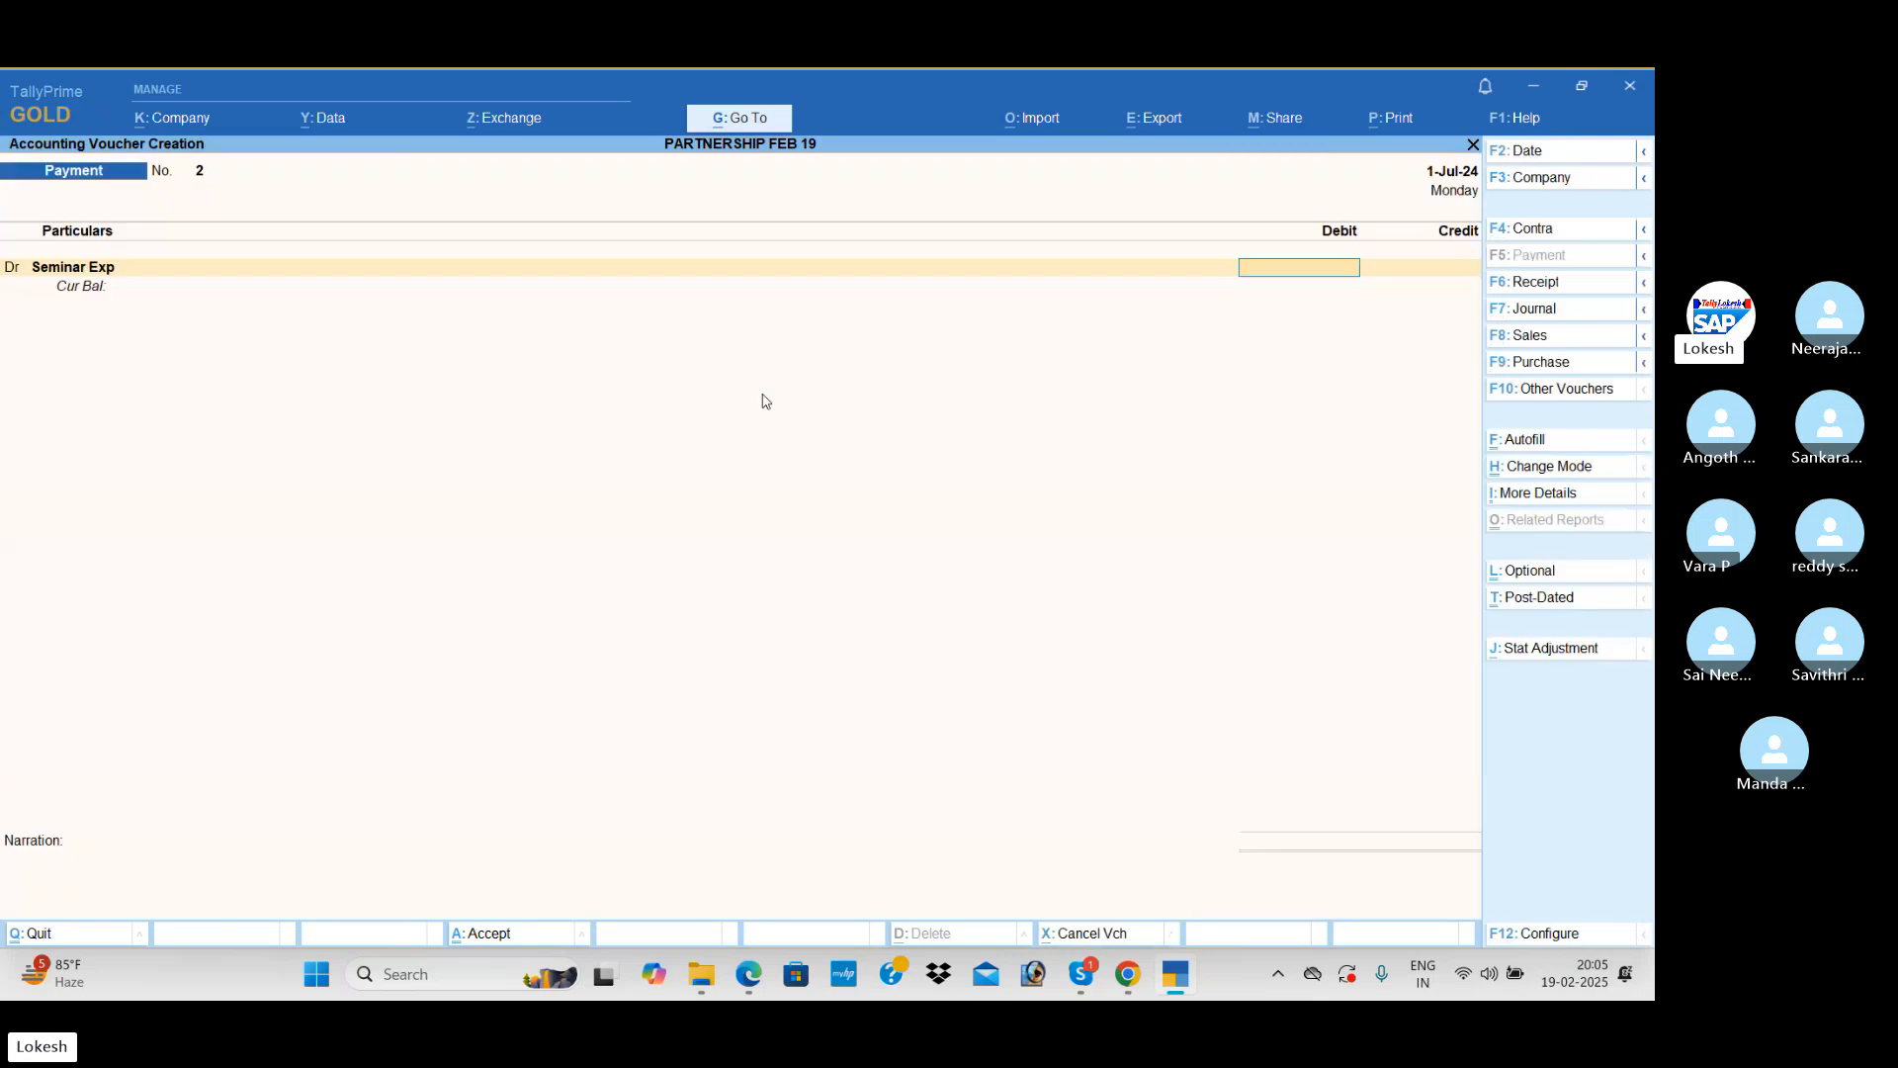
{"action": "type", "text": "2500"}
{"action": "key", "text": "Return"}
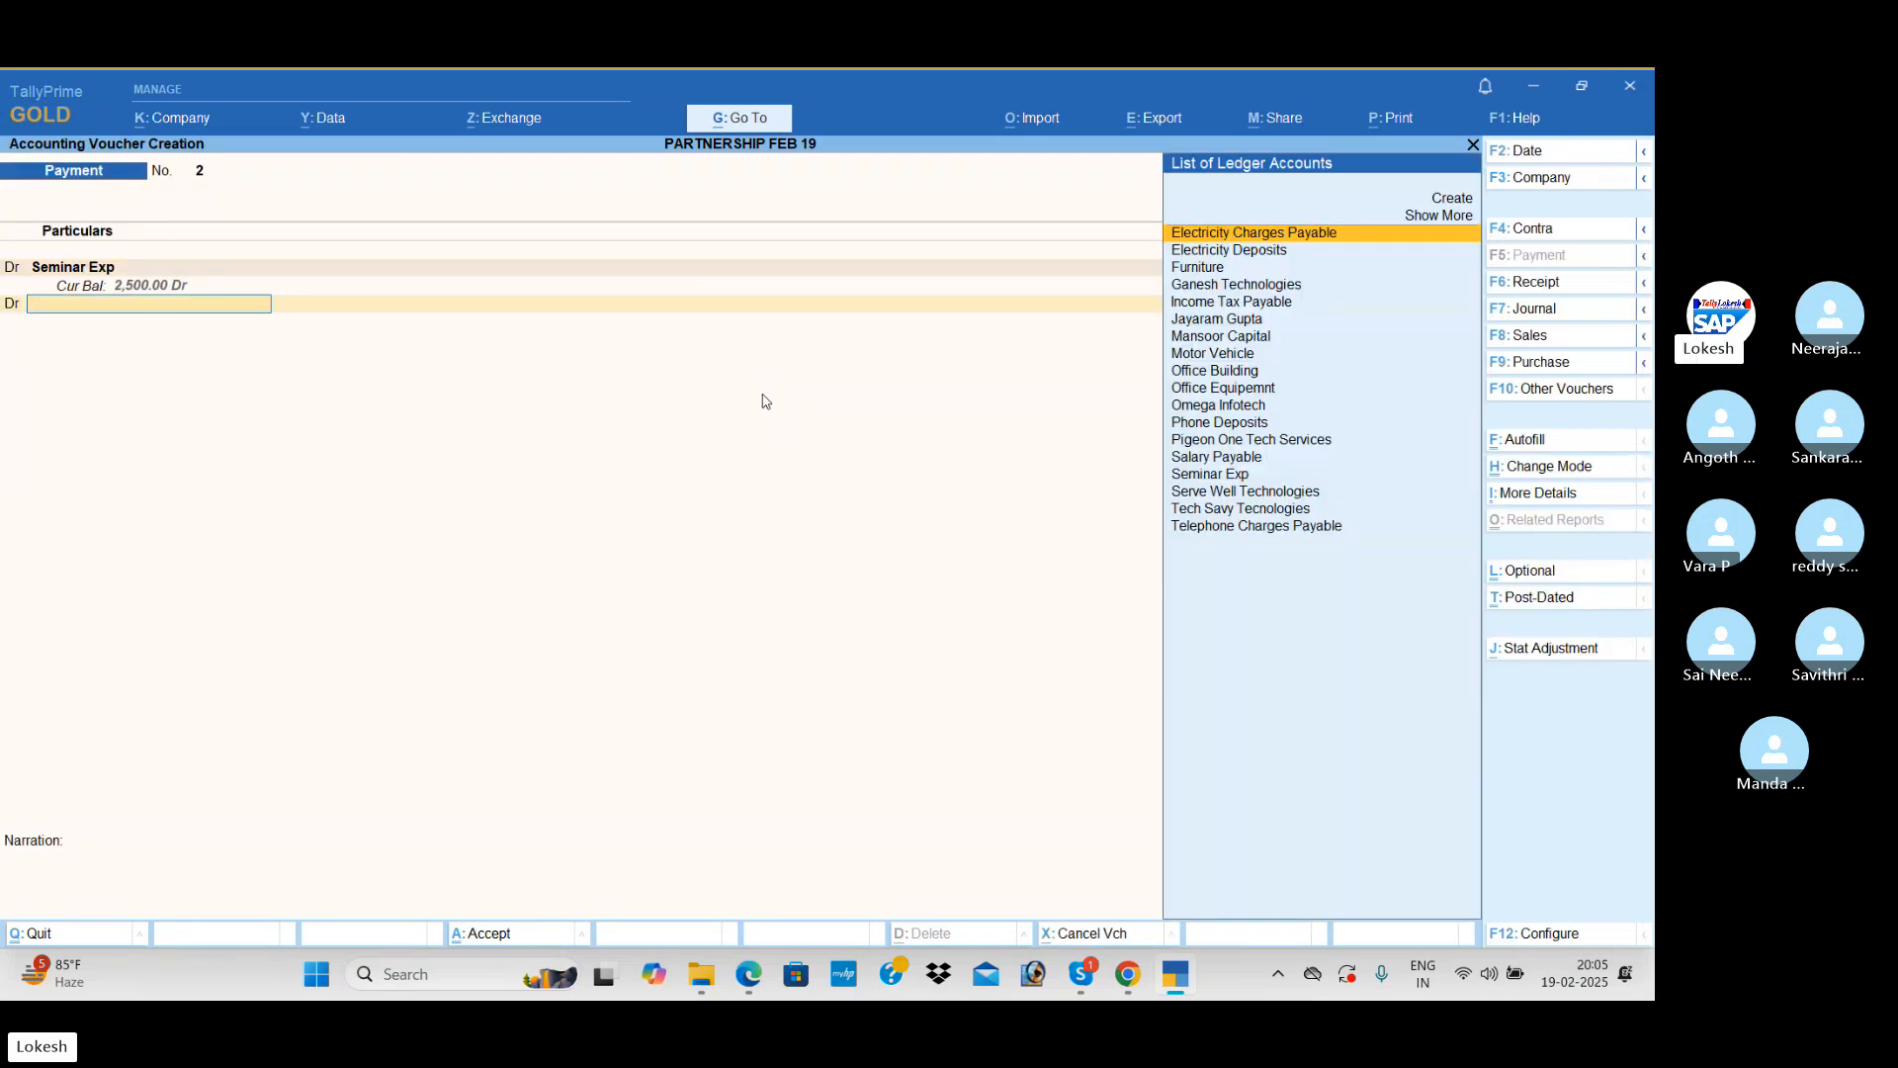
Step: Start a new ledger named Carraige Inwards from the voucher's second debit line
{"action": "key", "text": "alt+c"}
{"action": "type", "text": "Carraige"}
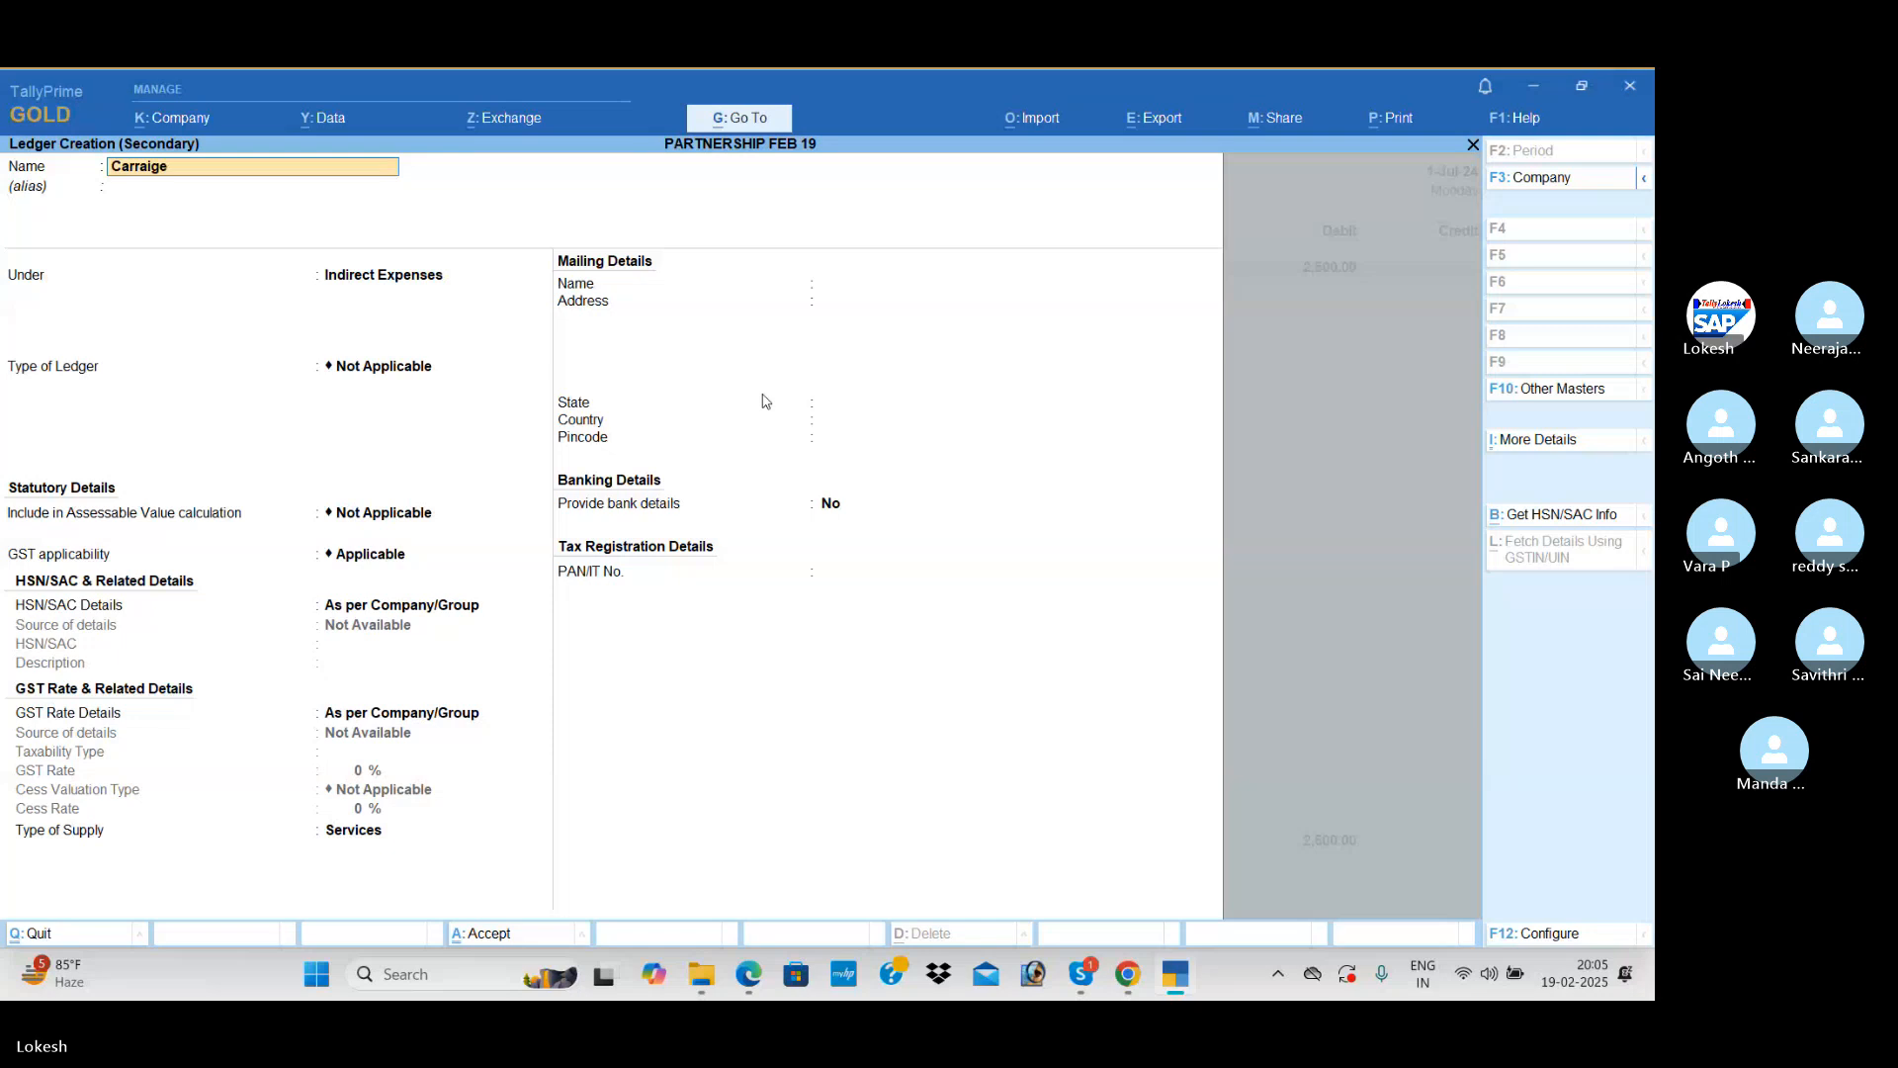
{"action": "type", "text": " inwaed"}
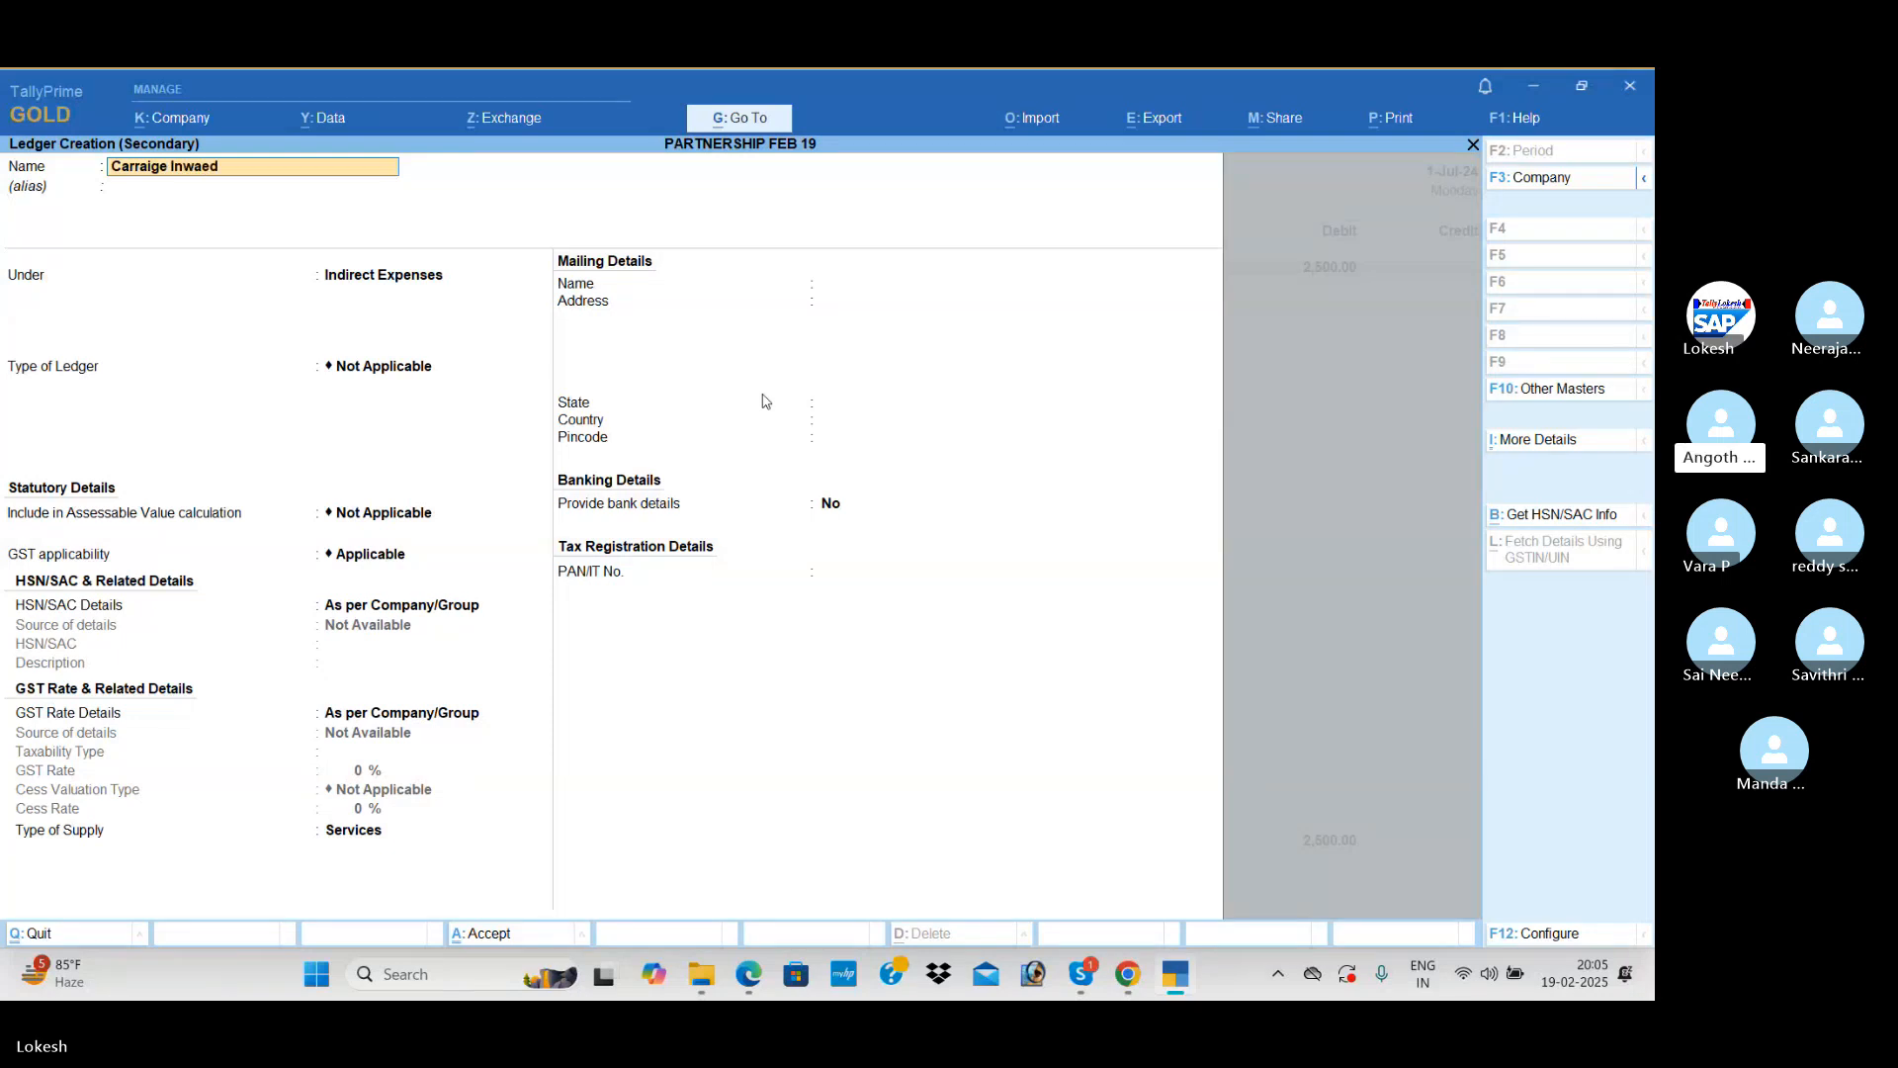
{"action": "key", "text": "BackSpace"}
{"action": "key", "text": "BackSpace"}
{"action": "type", "text": "rds"}
{"action": "key", "text": "Return"}
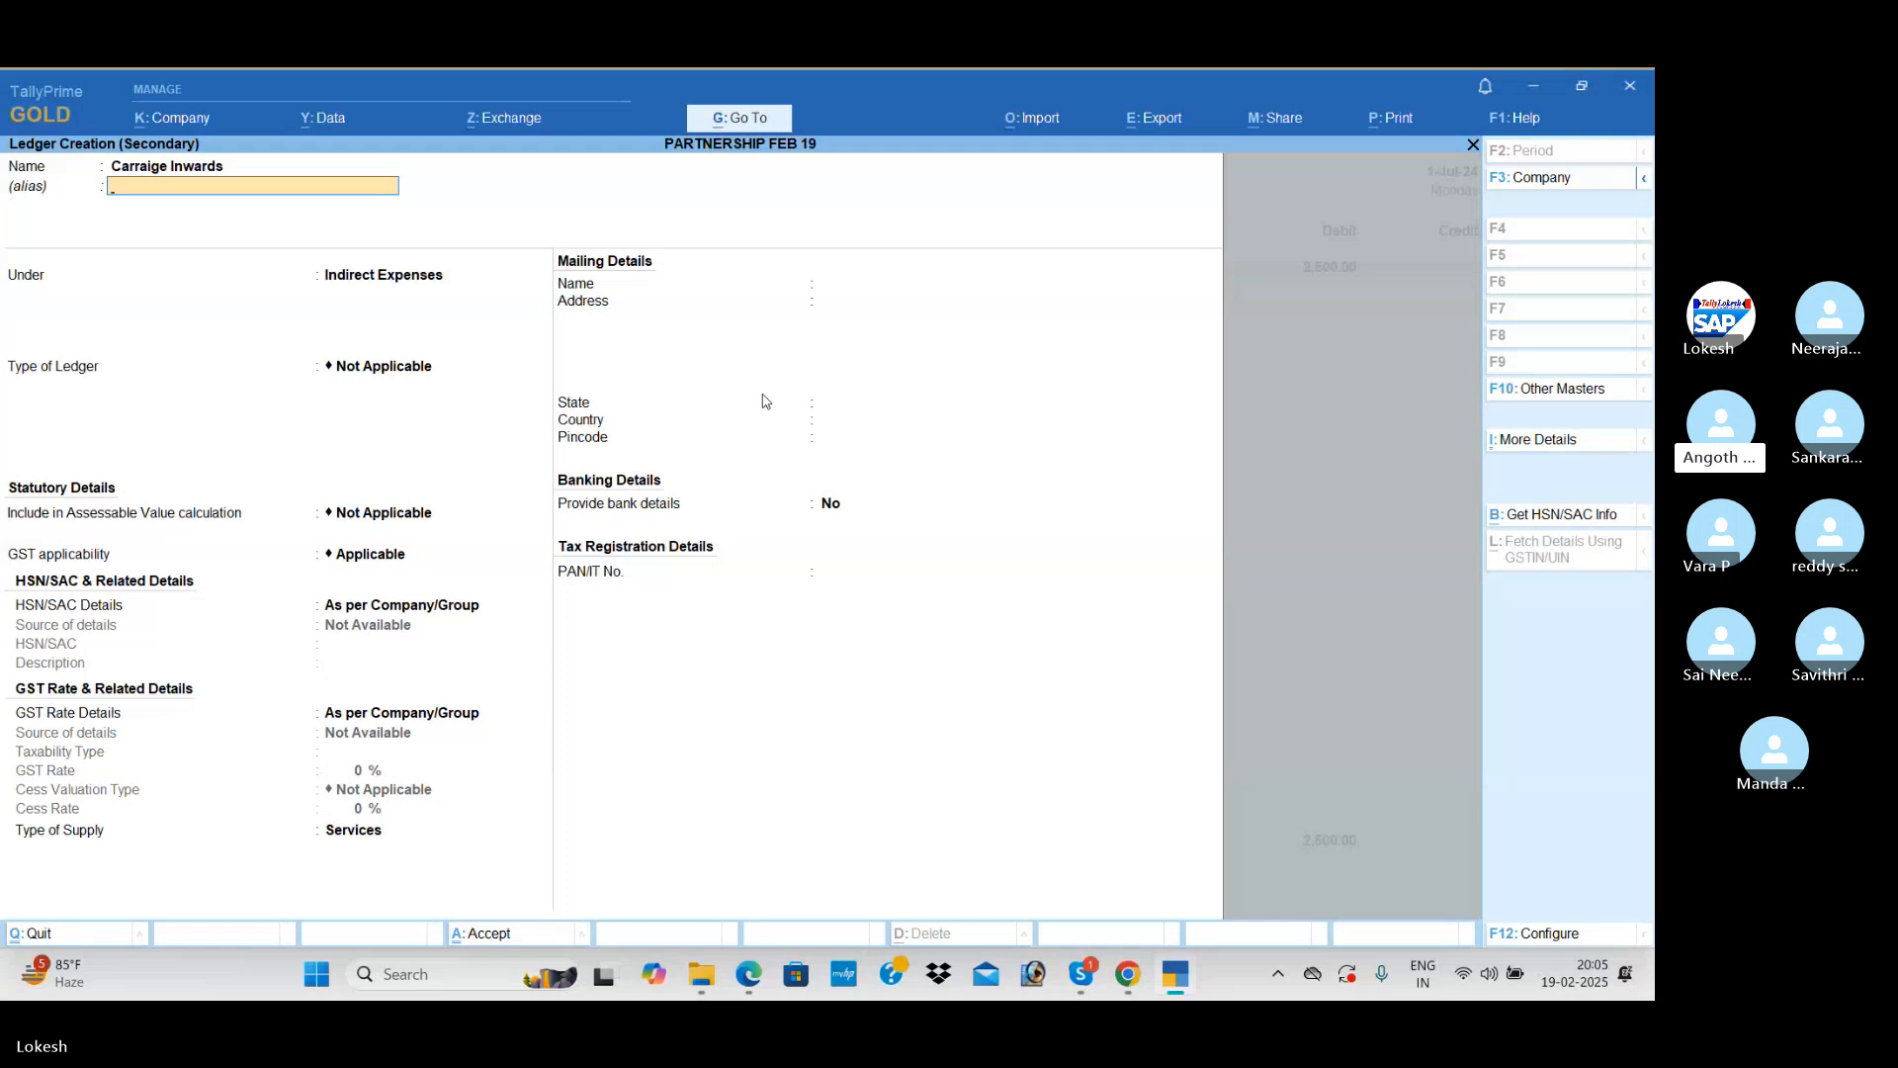
Step: Rename the new ledger Carraige Outwatds, save it under Indirect Expenses and debit it with 1,200
{"action": "key", "text": "BackSpace"}
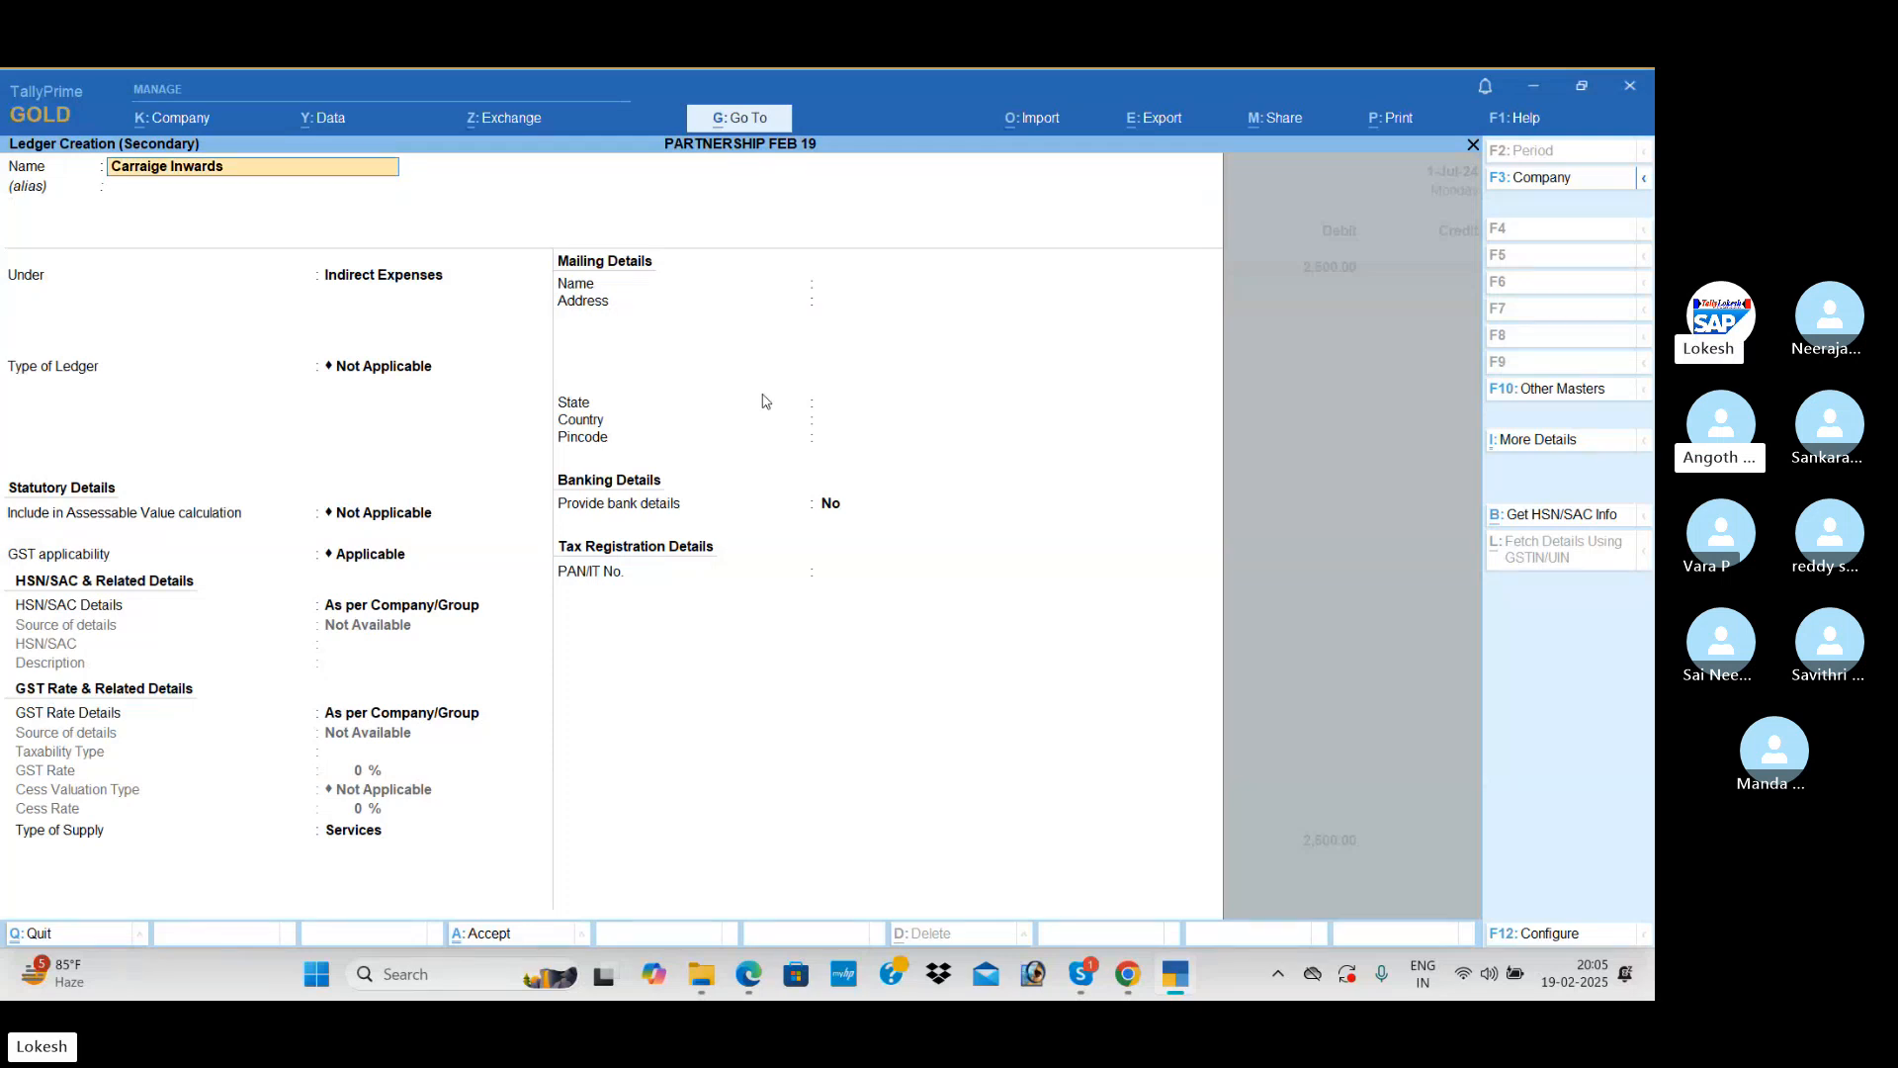
{"action": "key", "text": "ctrl"}
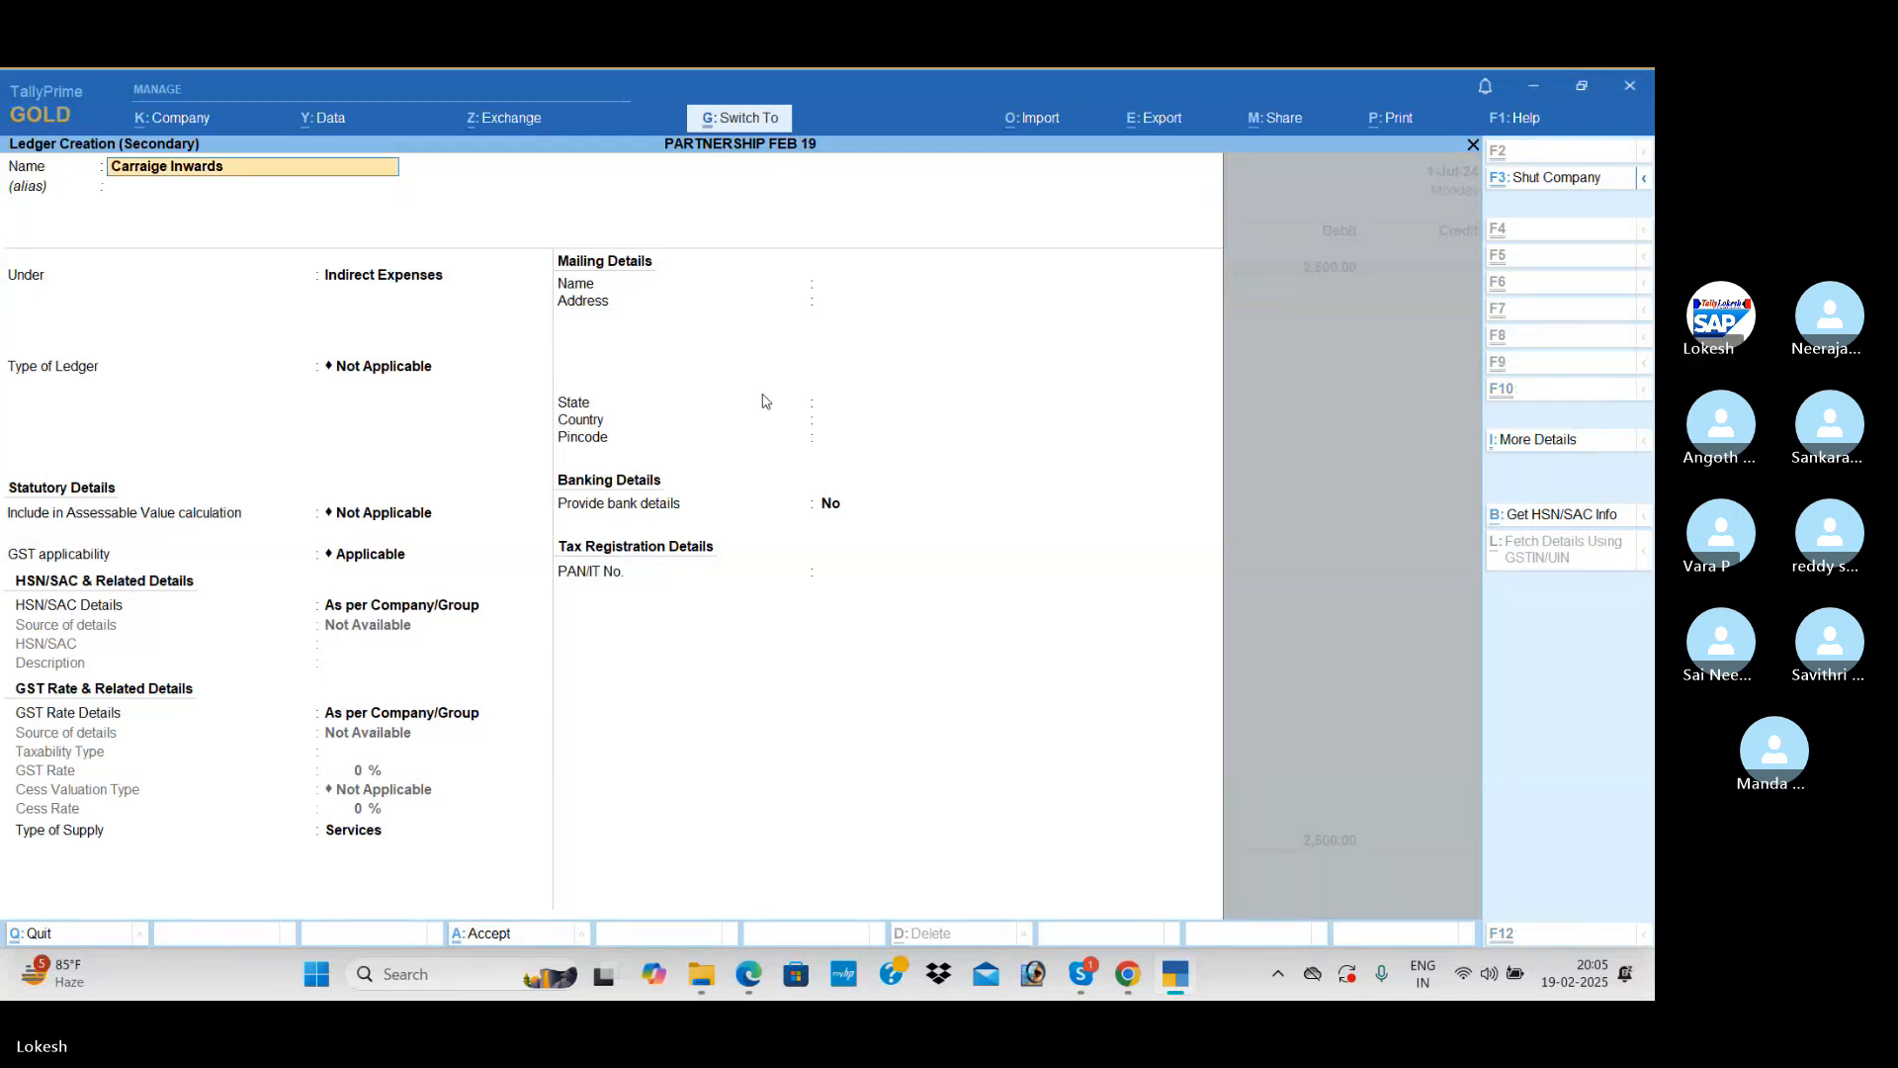
{"action": "key", "text": "BackSpace"}
{"action": "key", "text": "BackSpace"}
{"action": "key", "text": "BackSpace"}
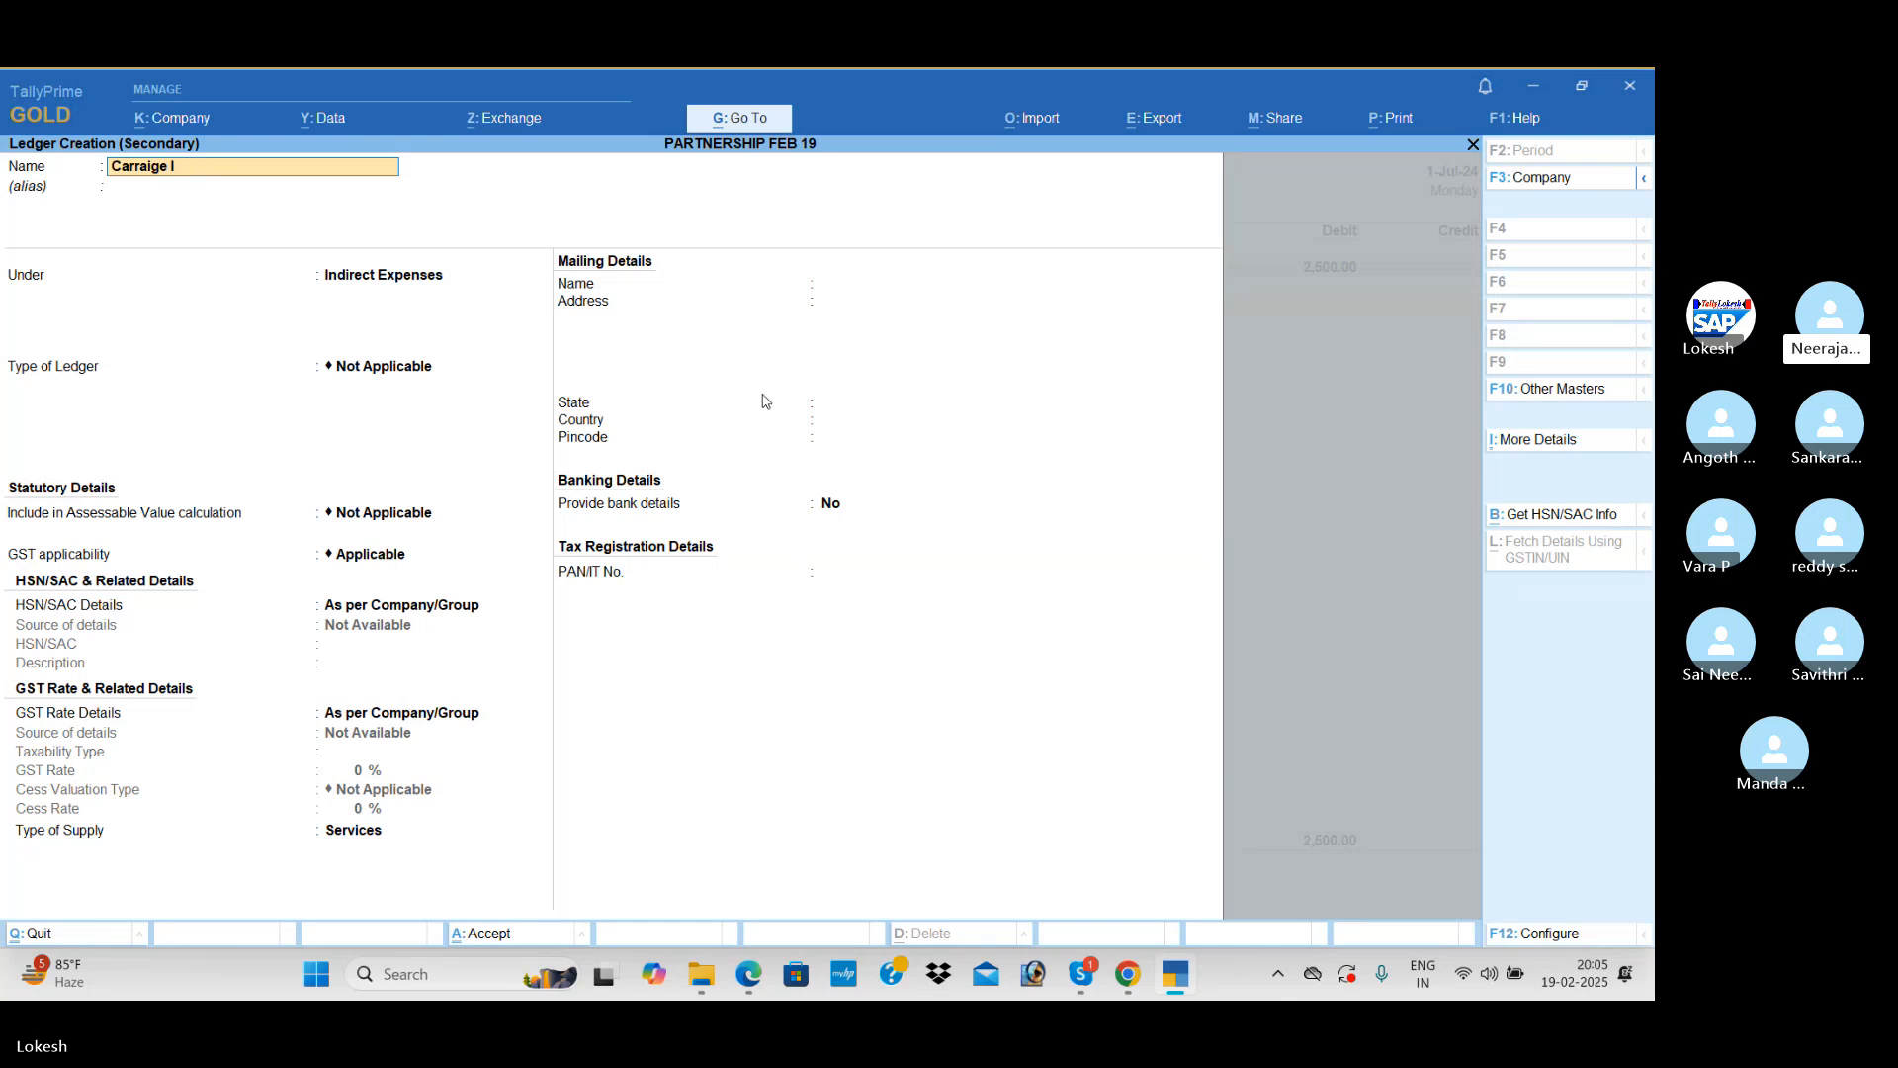
{"action": "type", "text": "Outwat"}
{"action": "key", "text": "Return"}
{"action": "key", "text": "Return"}
{"action": "key", "text": "ctrl+a"}
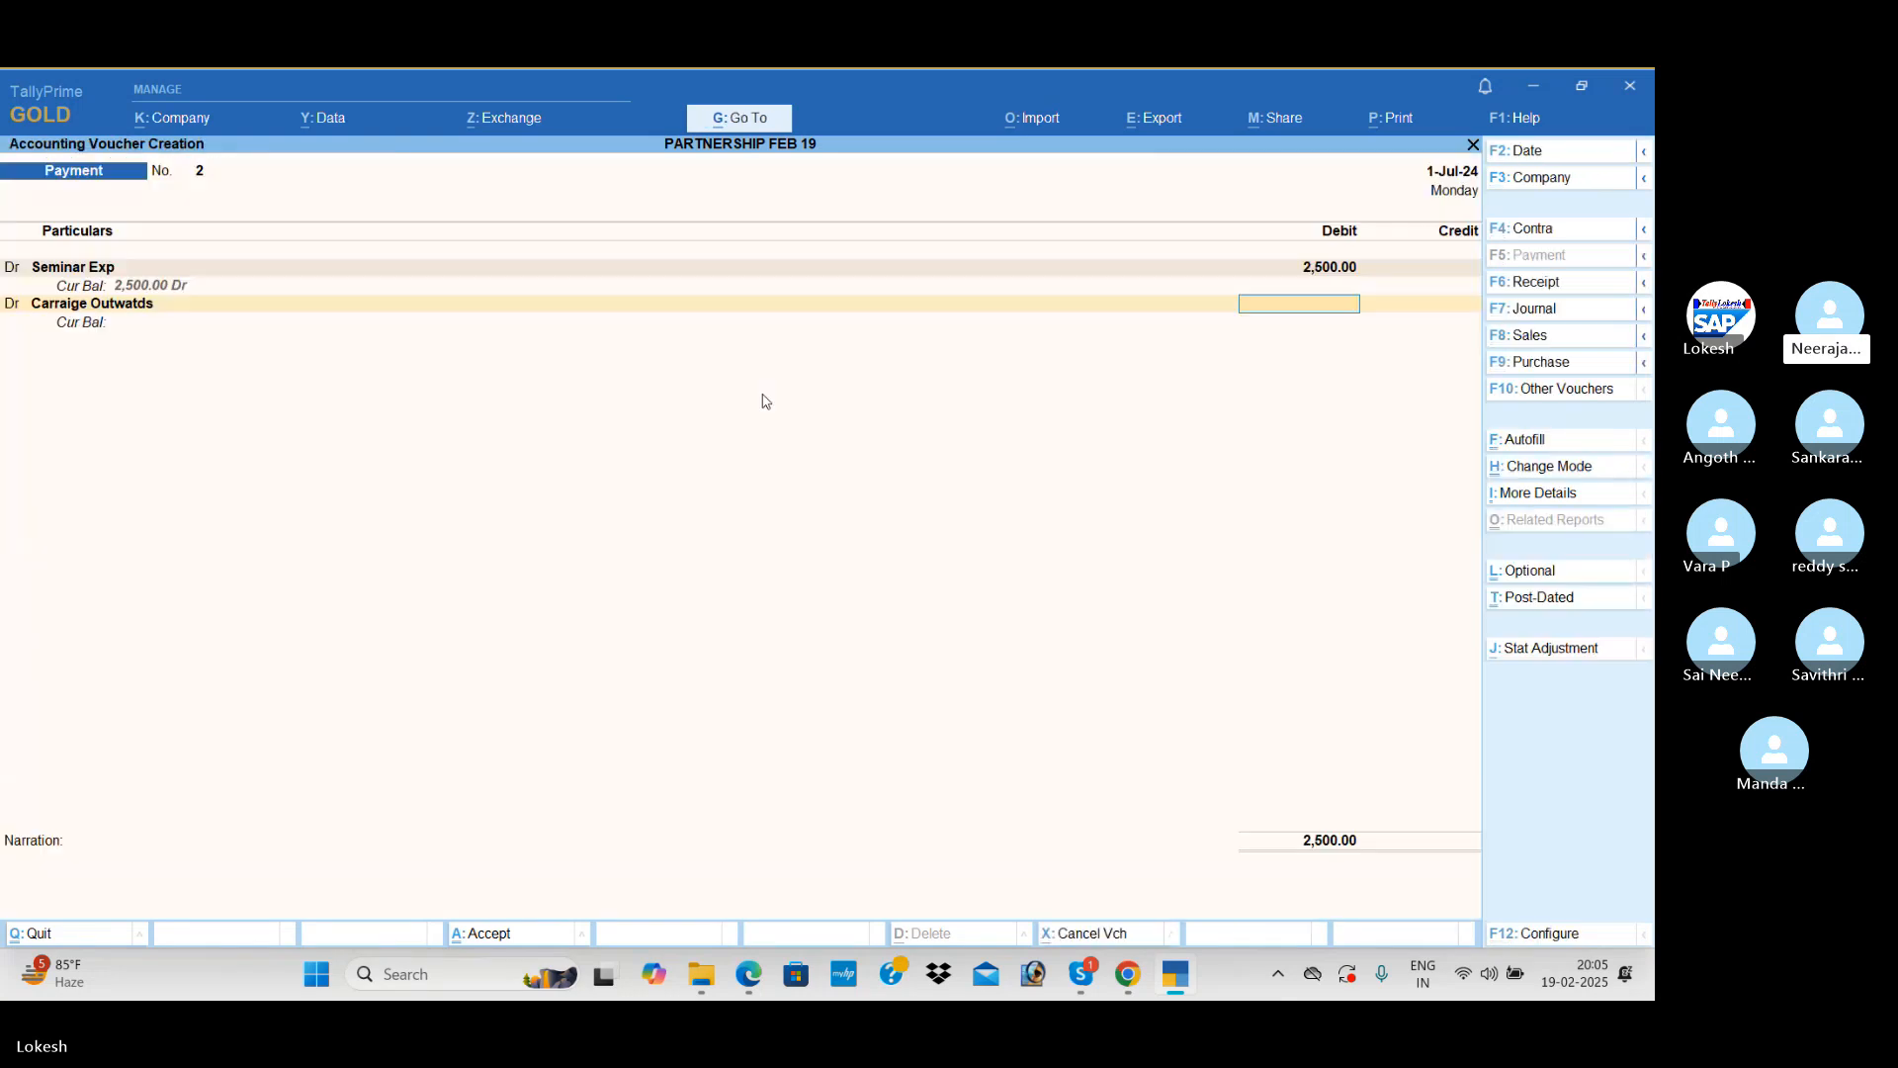
{"action": "type", "text": "1,200"}
{"action": "key", "text": "Return"}
{"action": "key", "text": "Return"}
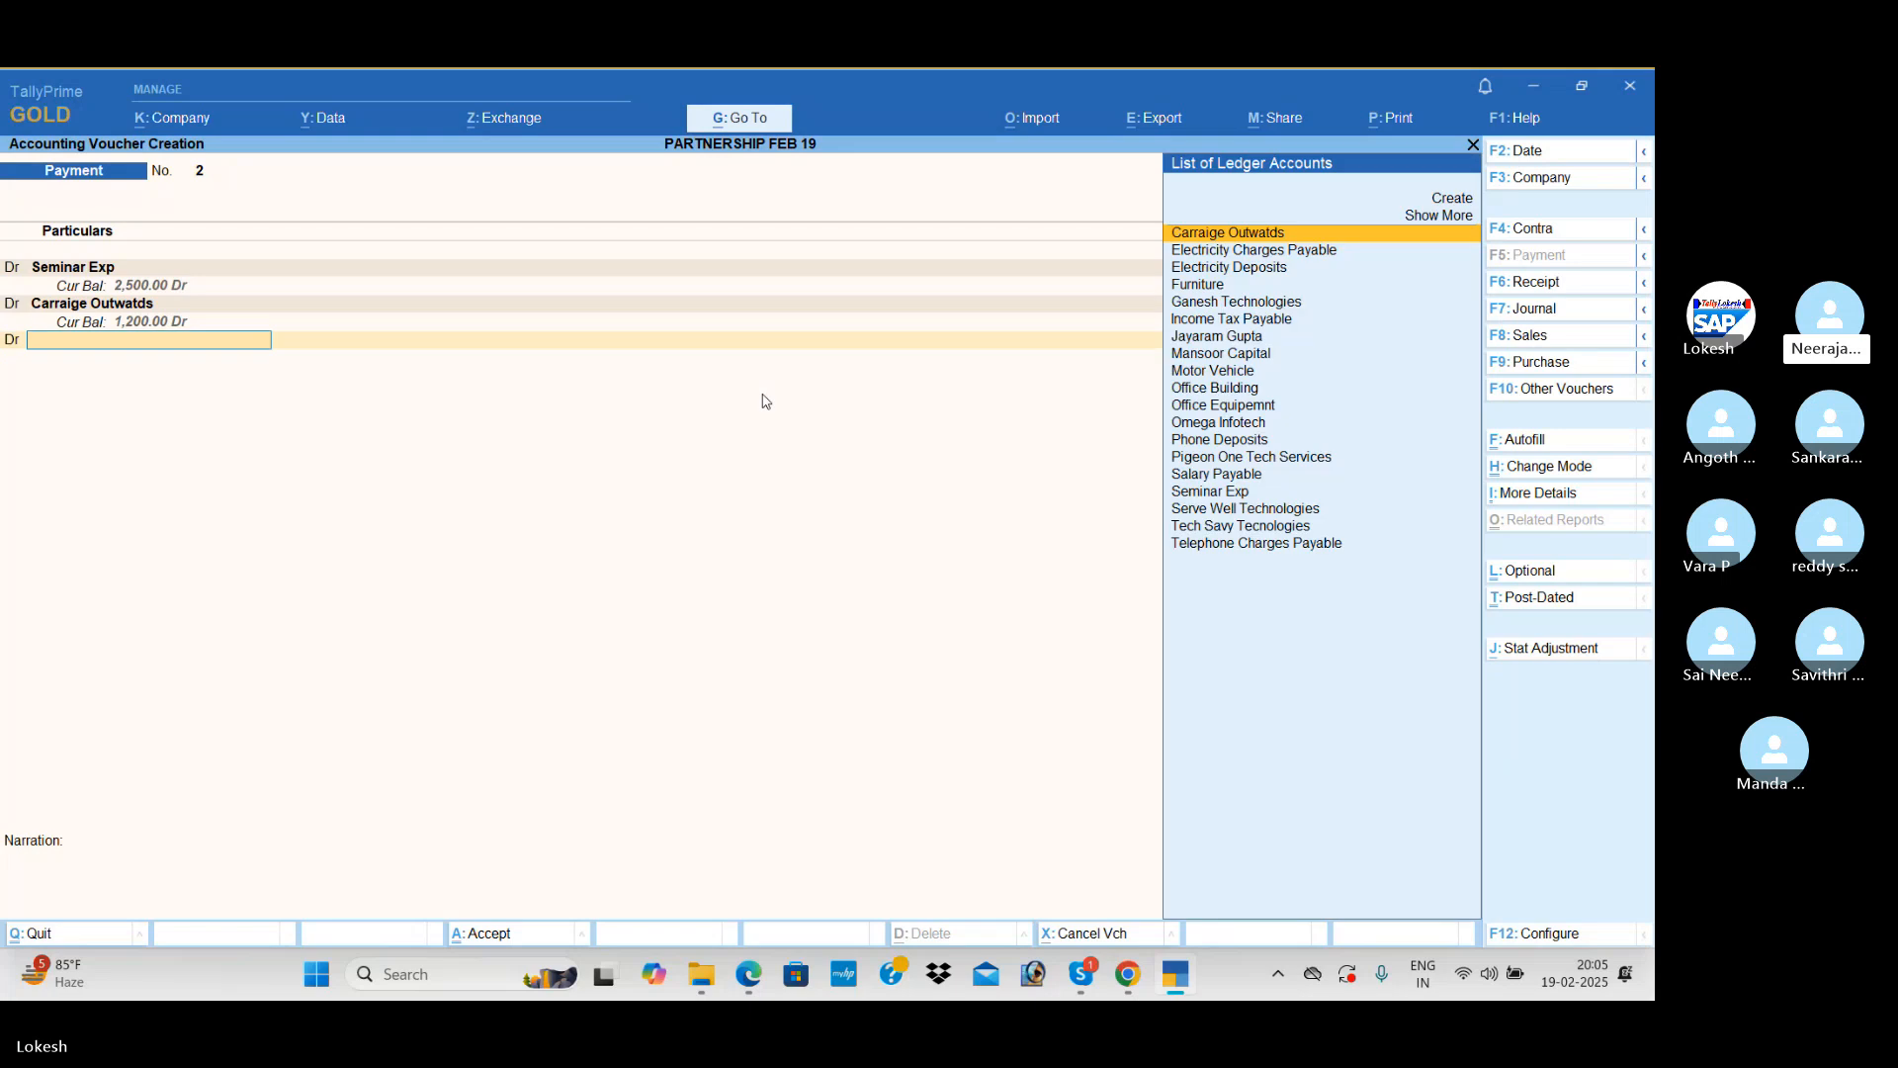
Step: Create a Carriage Inwards ledger under Direct Expenses from the third debit line and debit it with 1,000
{"action": "key", "text": "alt+c"}
{"action": "type", "text": "Carri"}
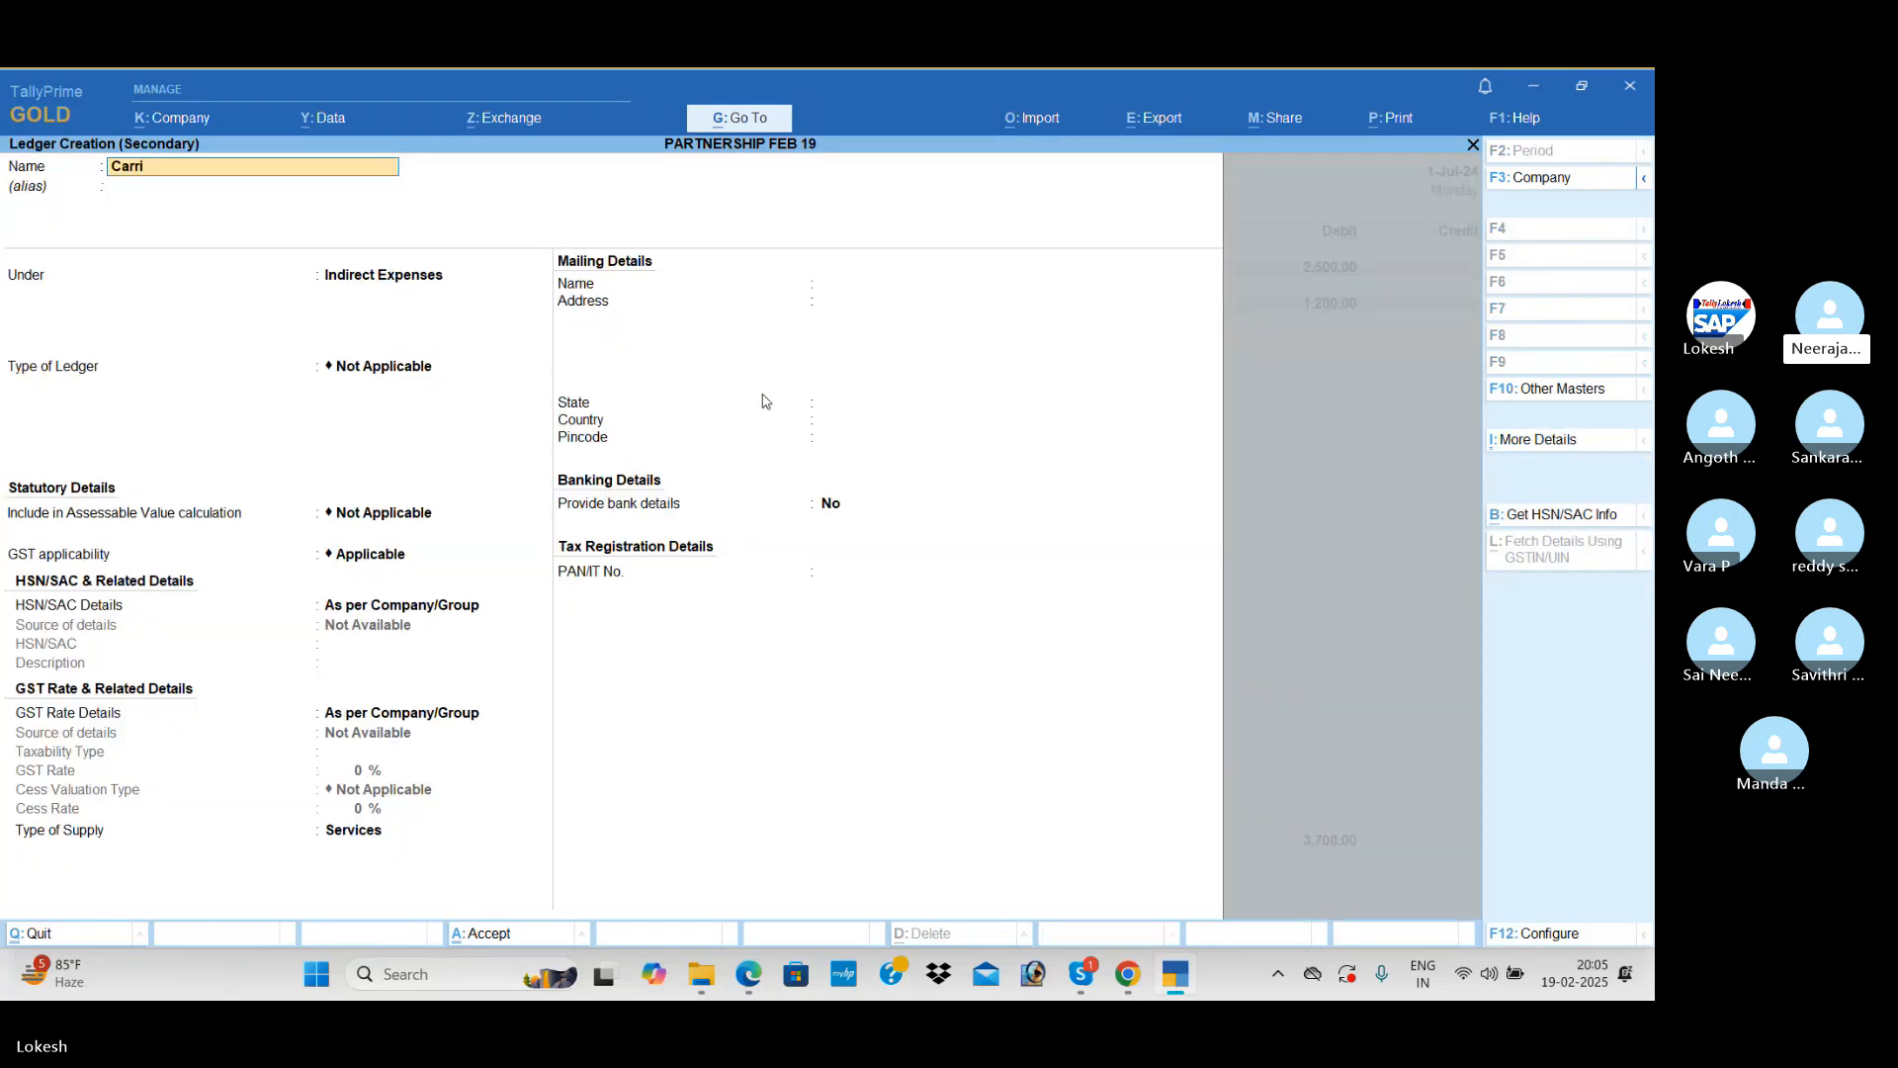
{"action": "type", "text": "age inwards"}
{"action": "key", "text": "Return"}
{"action": "key", "text": "Return"}
{"action": "type", "text": "Di"}
{"action": "key", "text": "Return"}
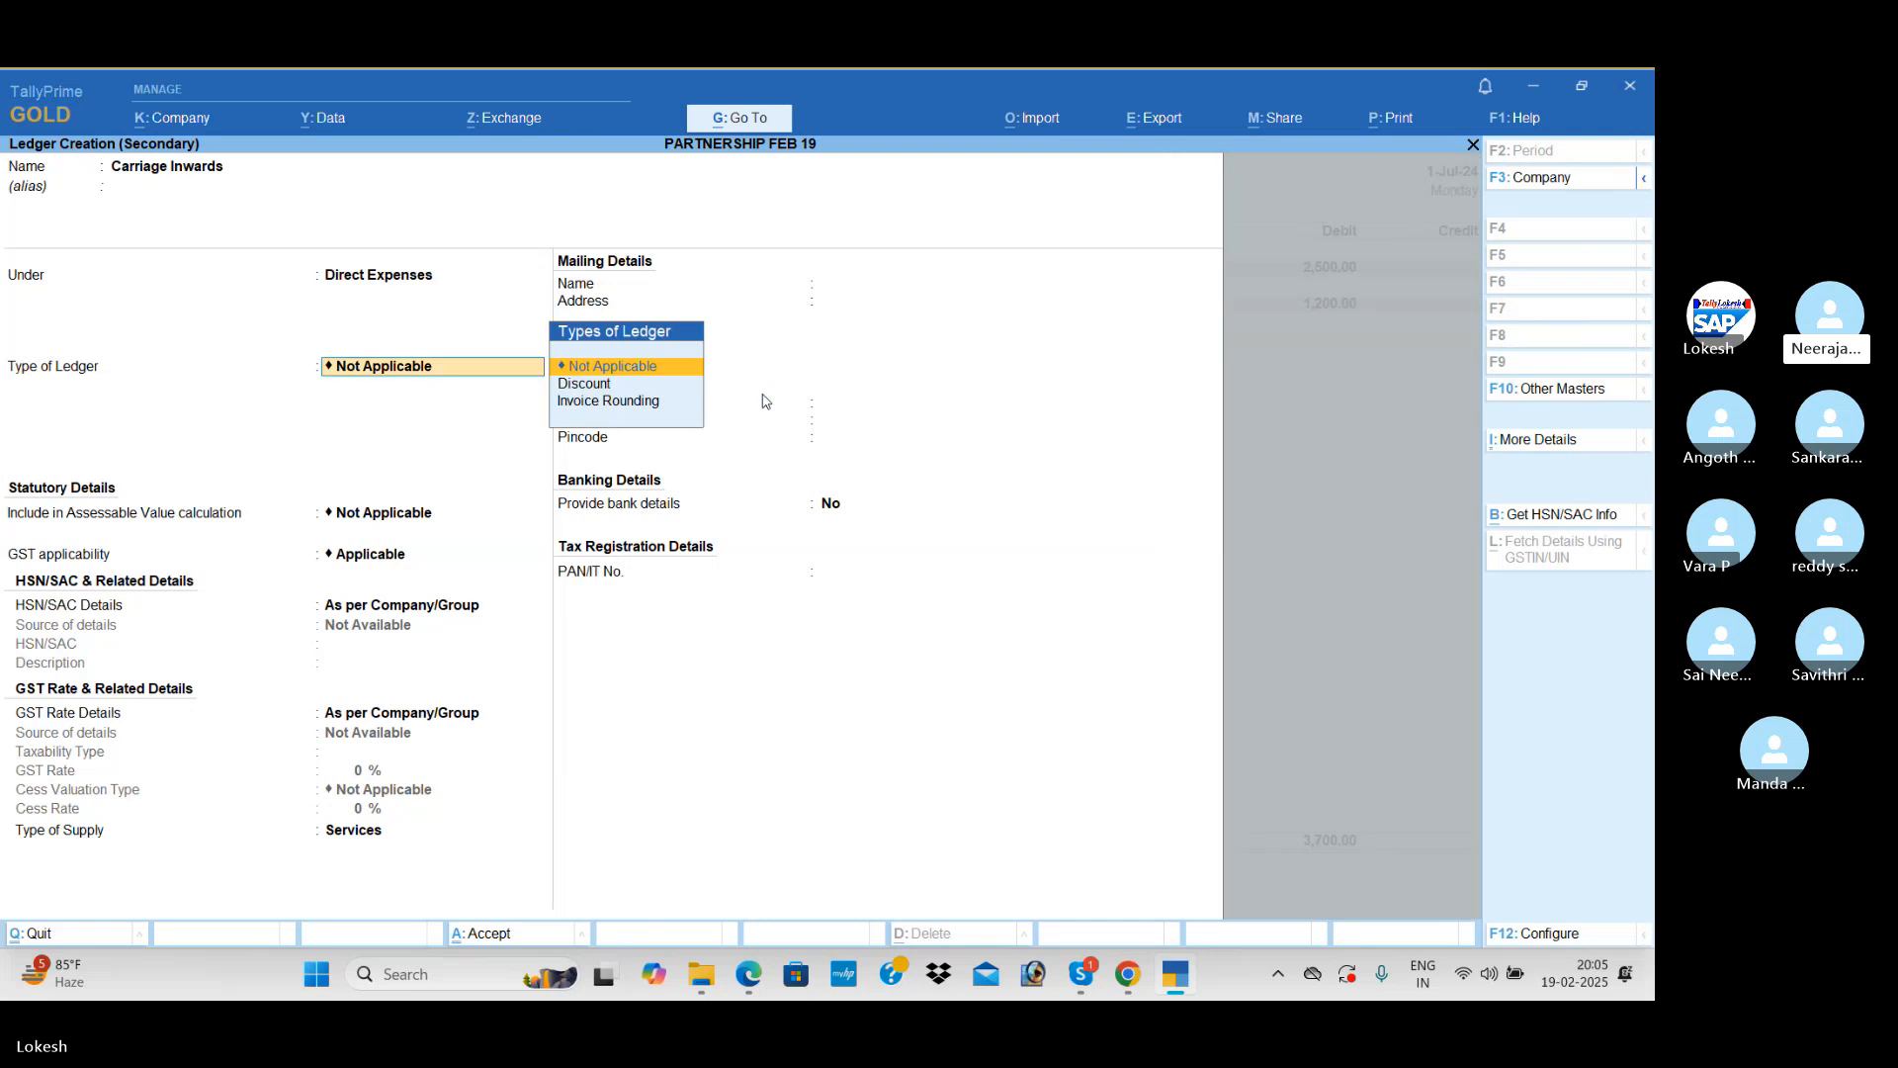
{"action": "key", "text": "ctrl+a"}
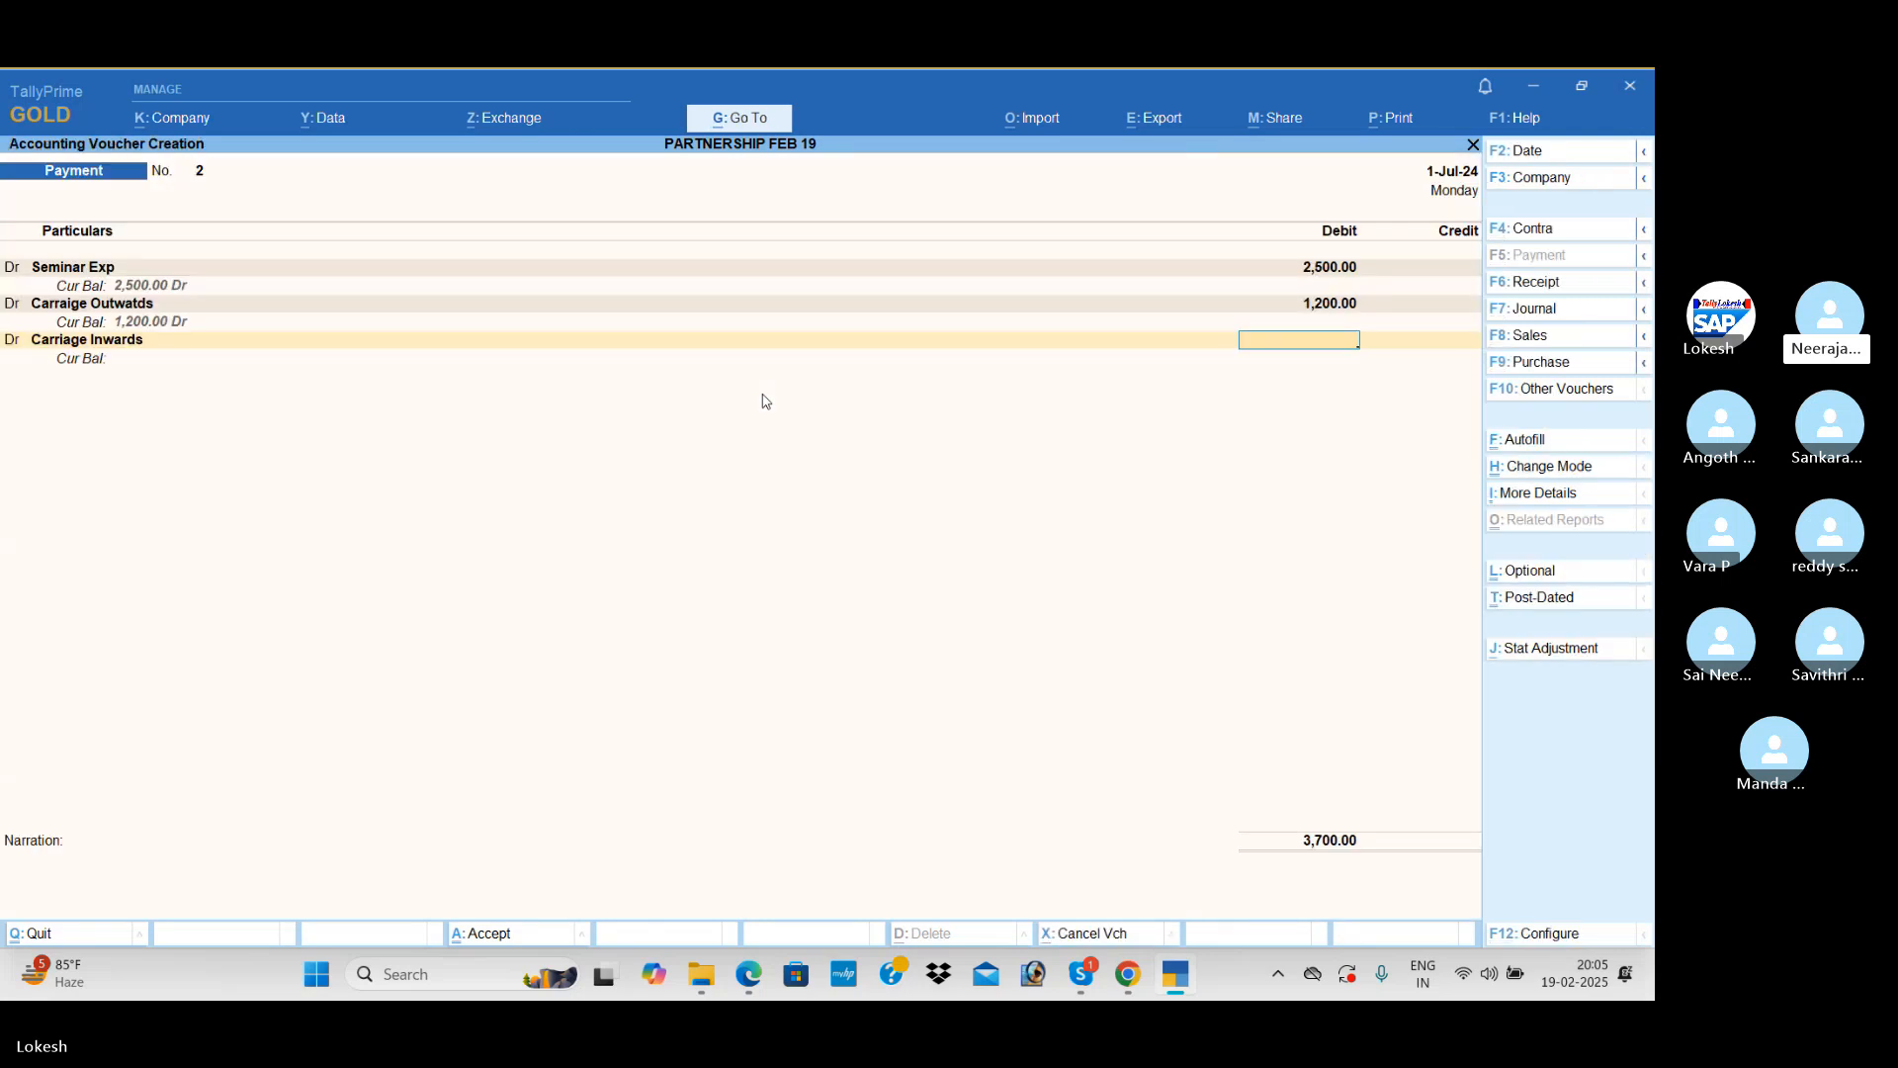
{"action": "type", "text": "1000"}
{"action": "key", "text": "Return"}
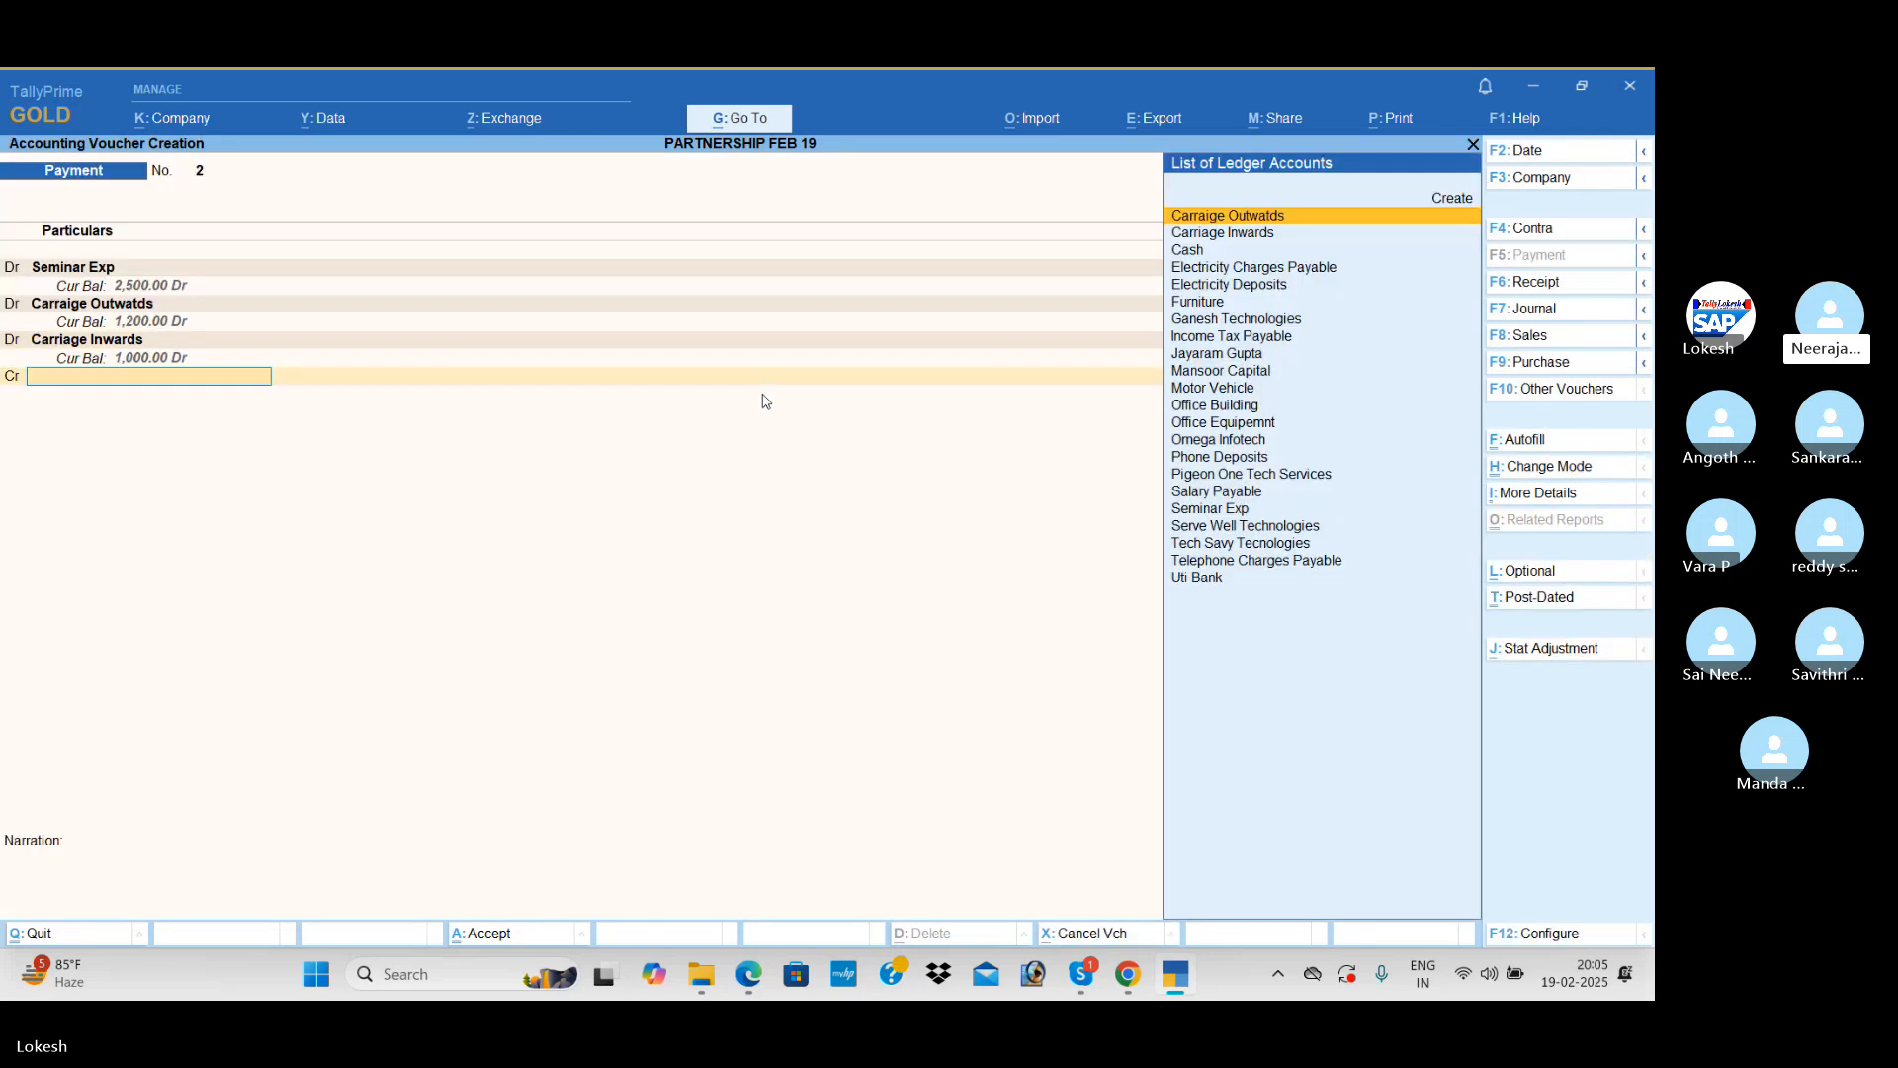
Step: Credit Cash with 4,700 for the seminar and carriage expenses, leave the narration blank and save the voucher
{"action": "type", "text": "cas"}
{"action": "key", "text": "Return"}
{"action": "key", "text": "Return"}
{"action": "key", "text": "Return"}
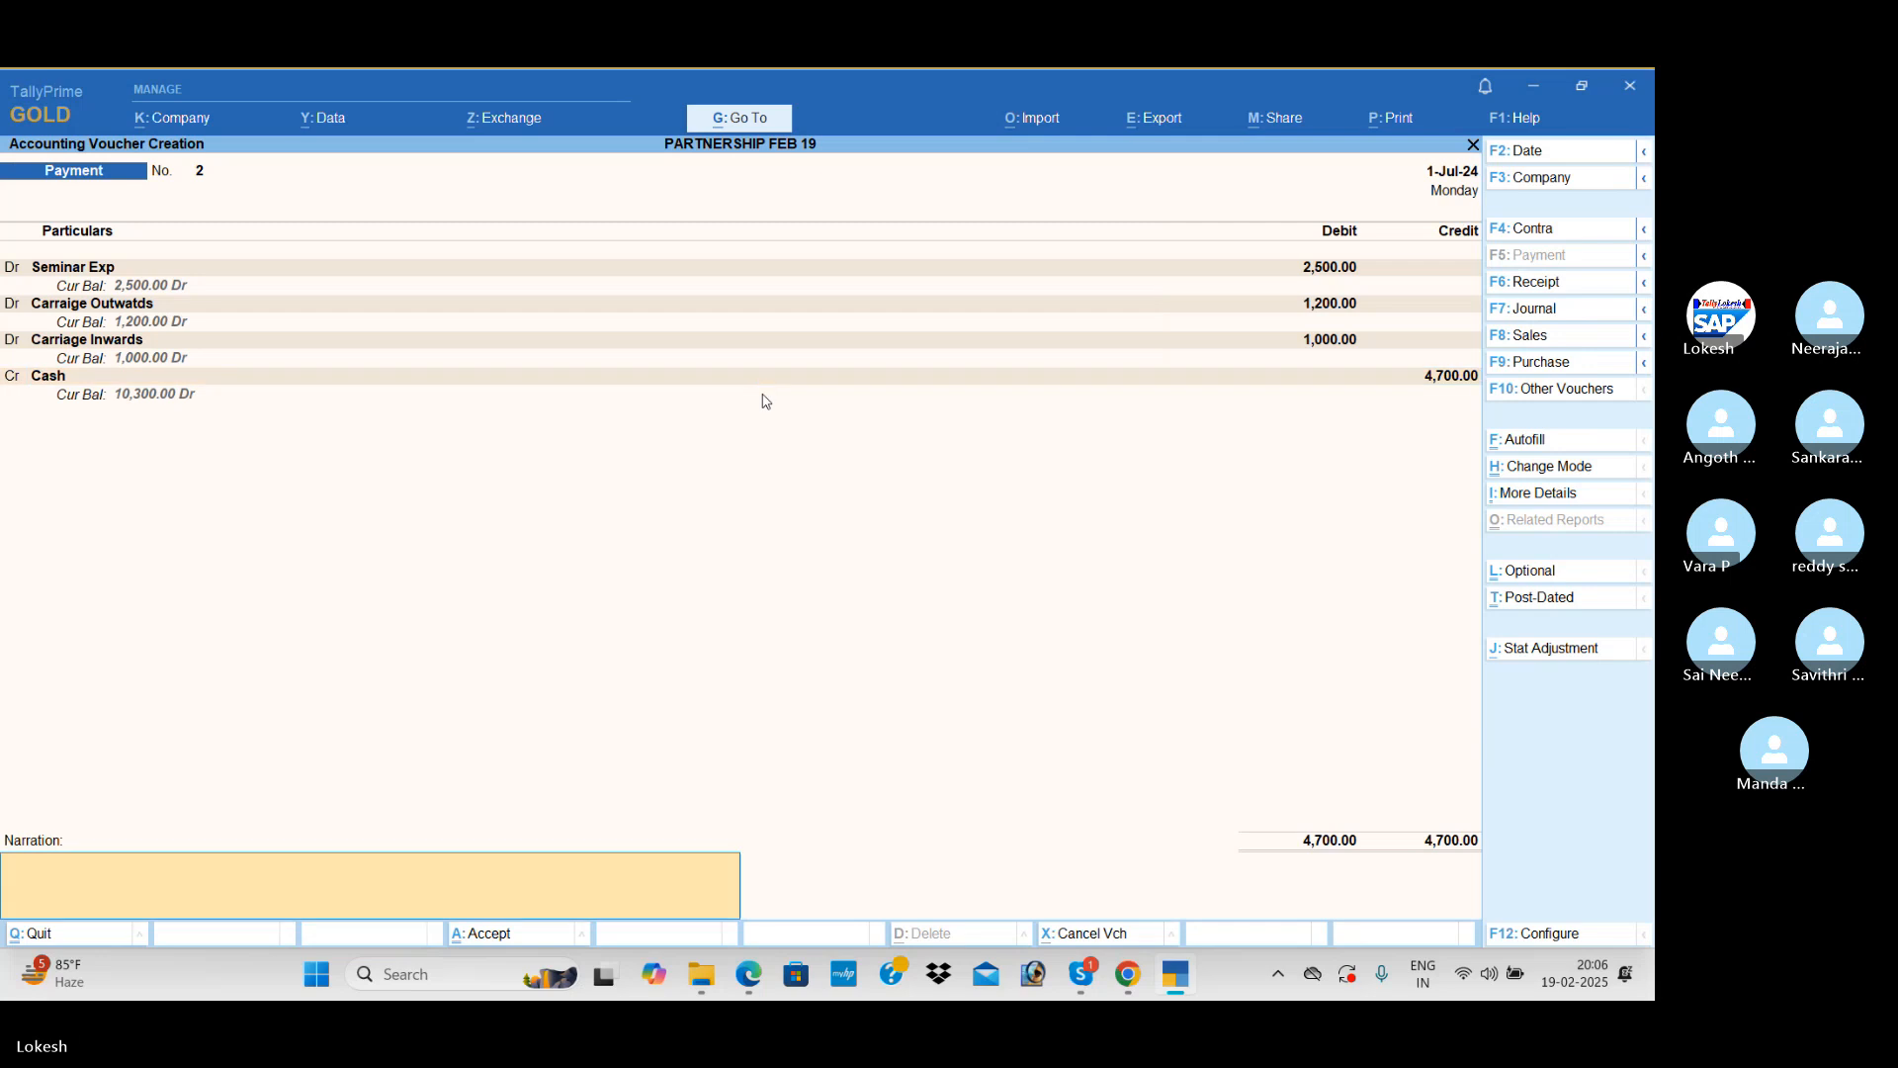
{"action": "key", "text": "Return"}
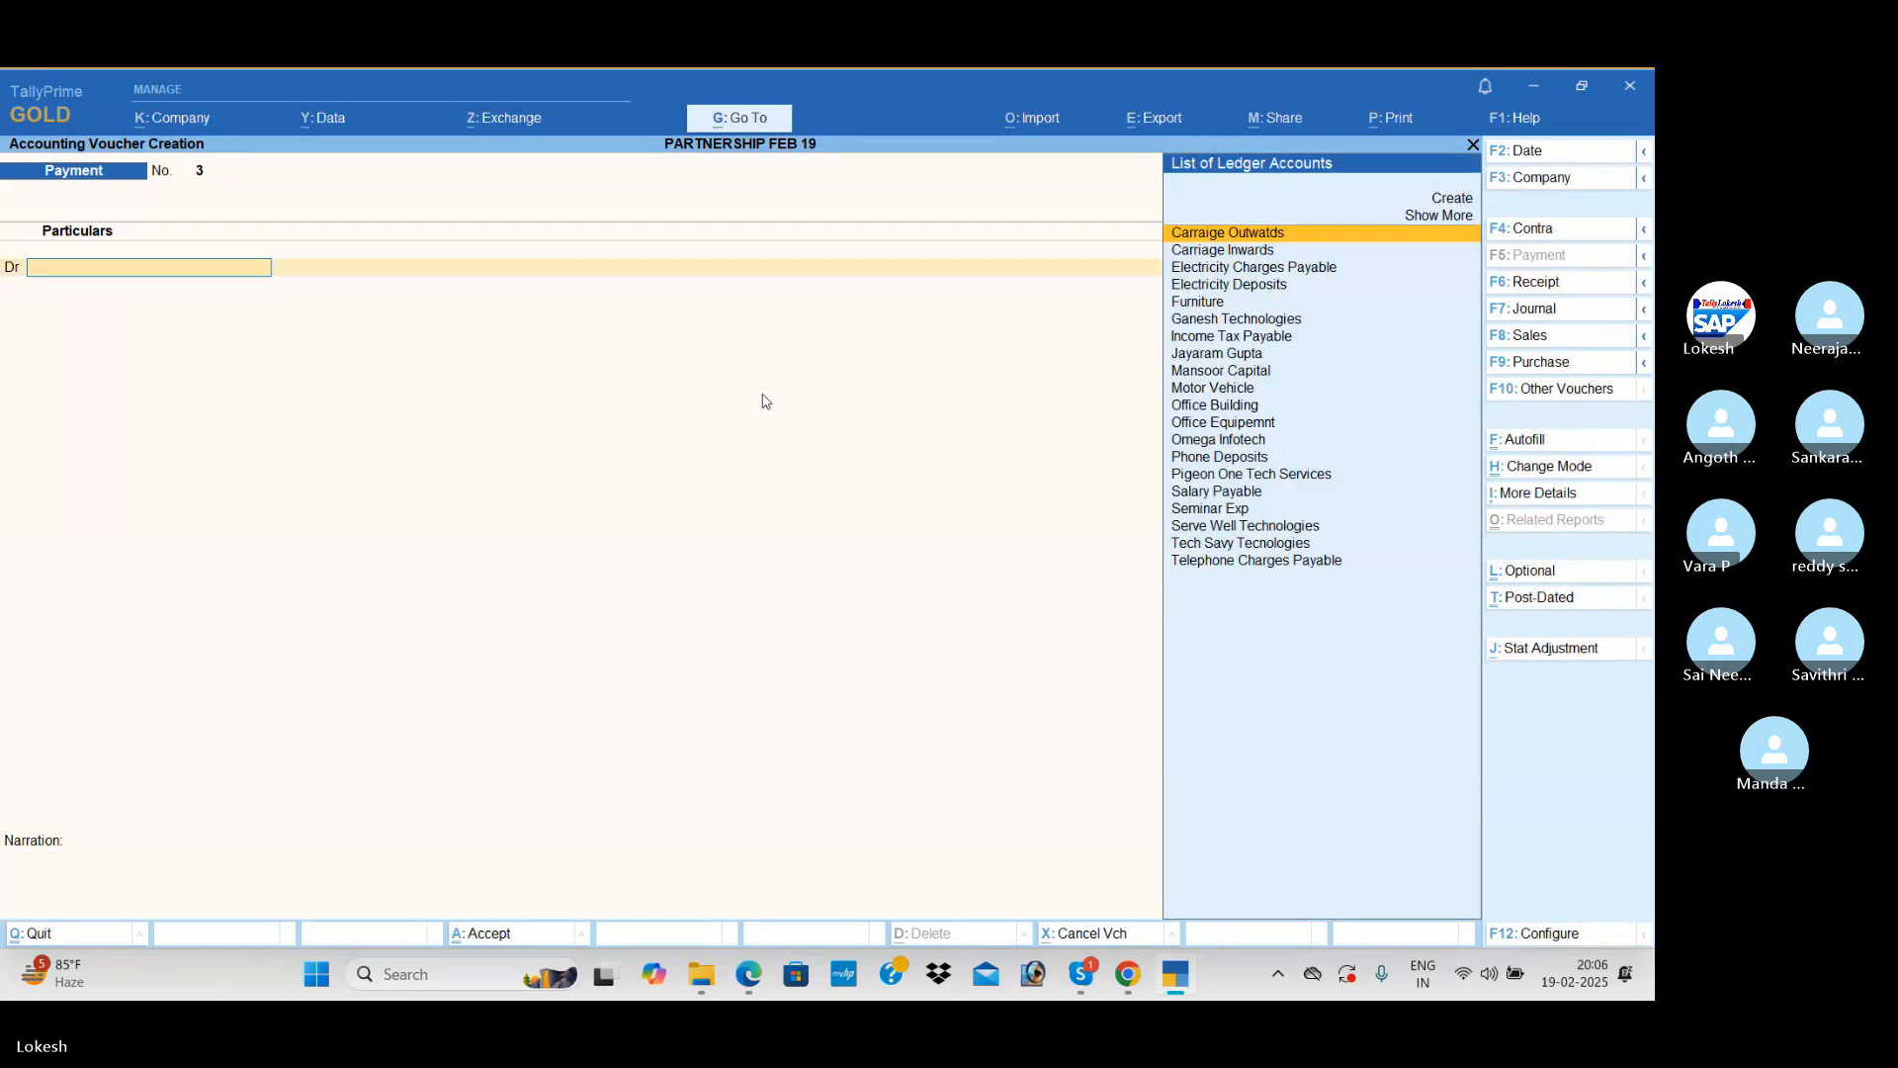
Step: In the third Payment voucher, debit Telephone Charges Payable with 3,000 and Electricity Charges Payable with 2,500
{"action": "type", "text": "te"}
{"action": "key", "text": "Return"}
{"action": "type", "text": "30"}
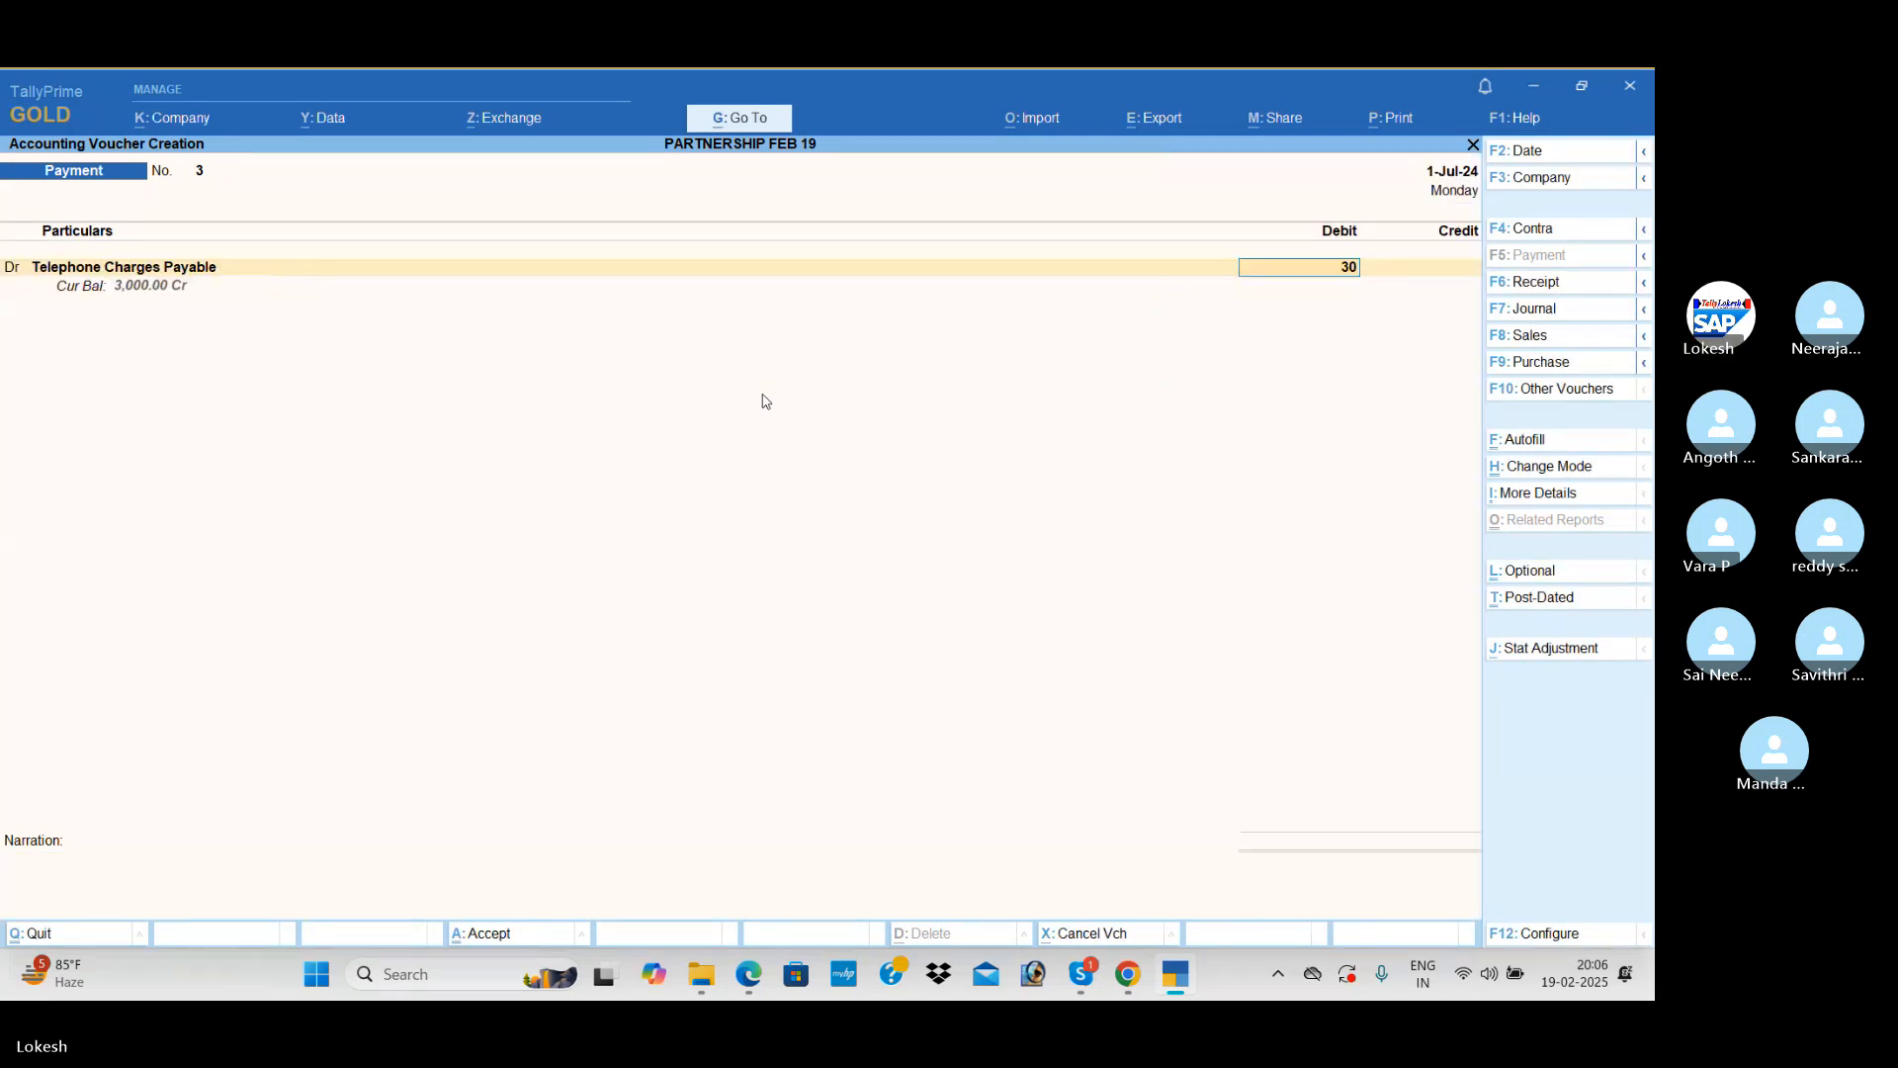
{"action": "type", "text": "00"}
{"action": "key", "text": "Return"}
{"action": "key", "text": "Return"}
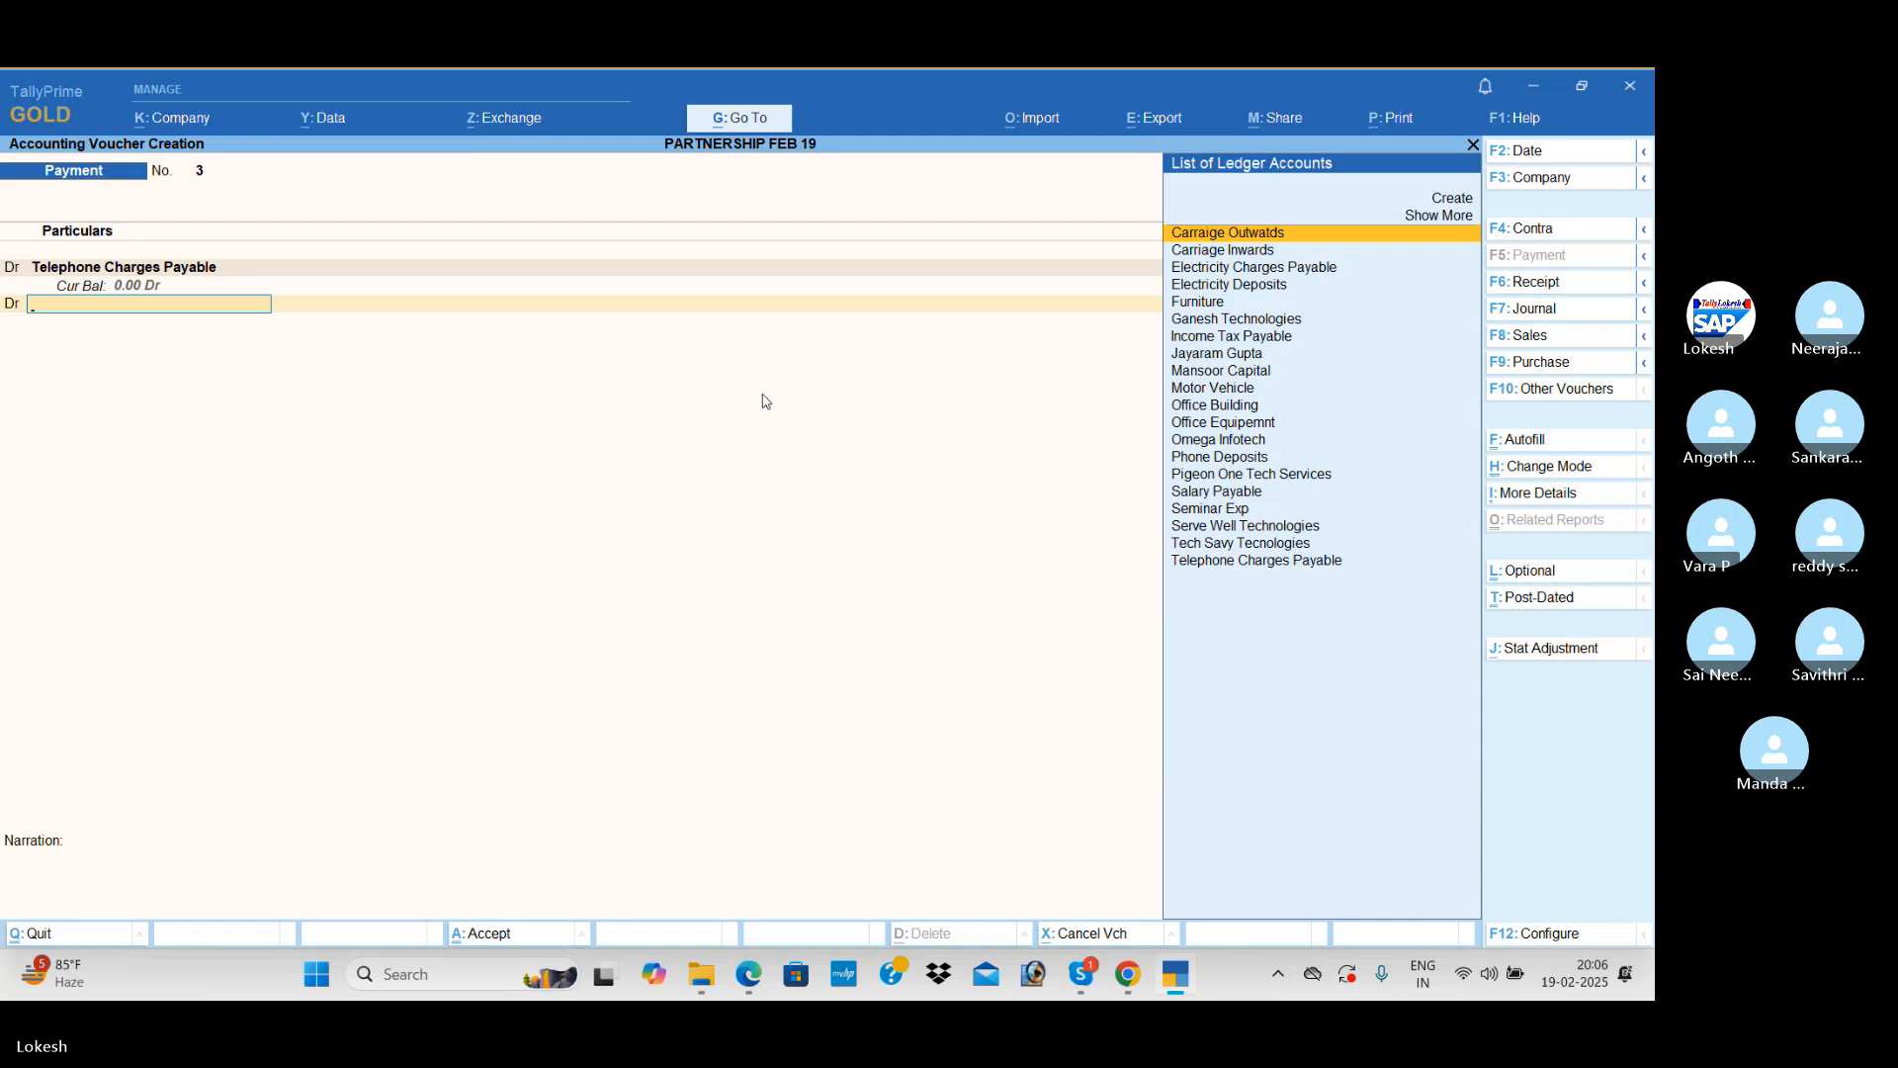
{"action": "type", "text": "el"}
{"action": "key", "text": "Return"}
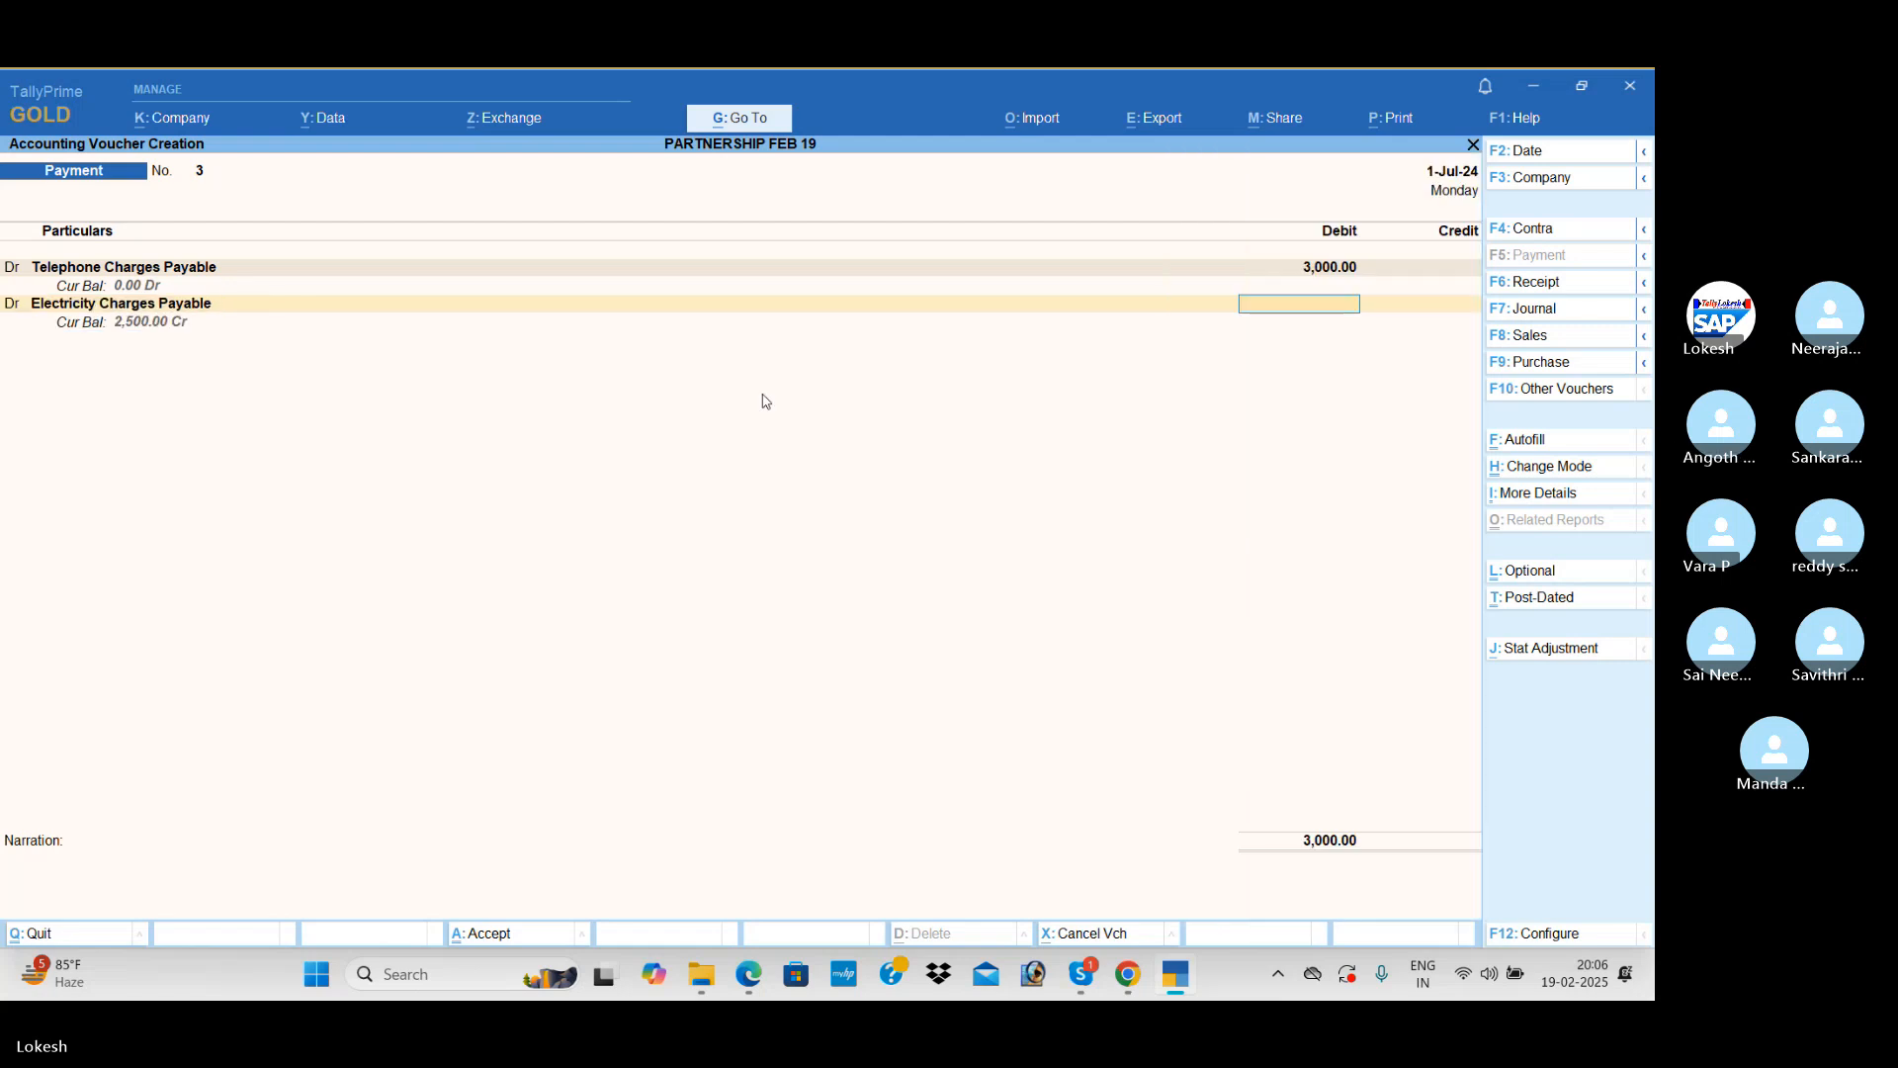
{"action": "type", "text": "2500"}
{"action": "key", "text": "Return"}
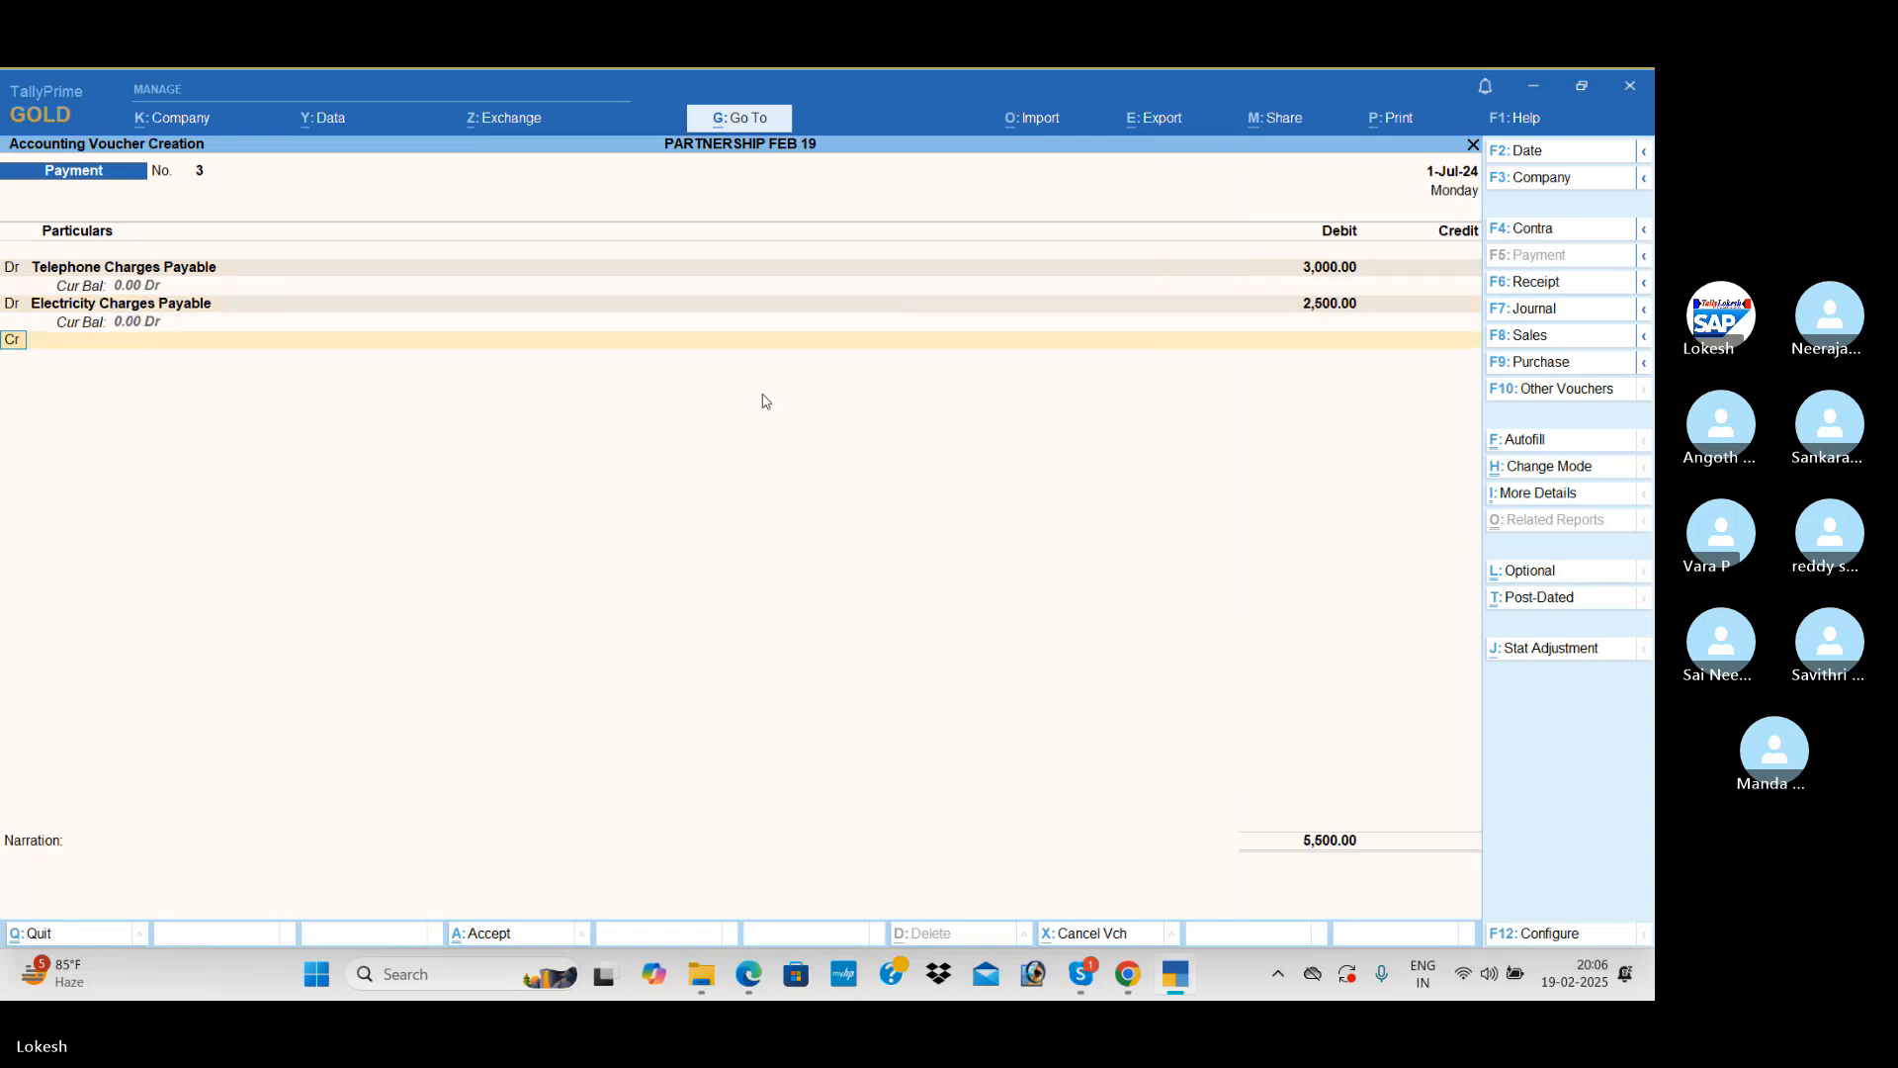
Step: Credit Uti Bank for the telephone and electricity charges and save the Payment voucher
{"action": "type", "text": "u"}
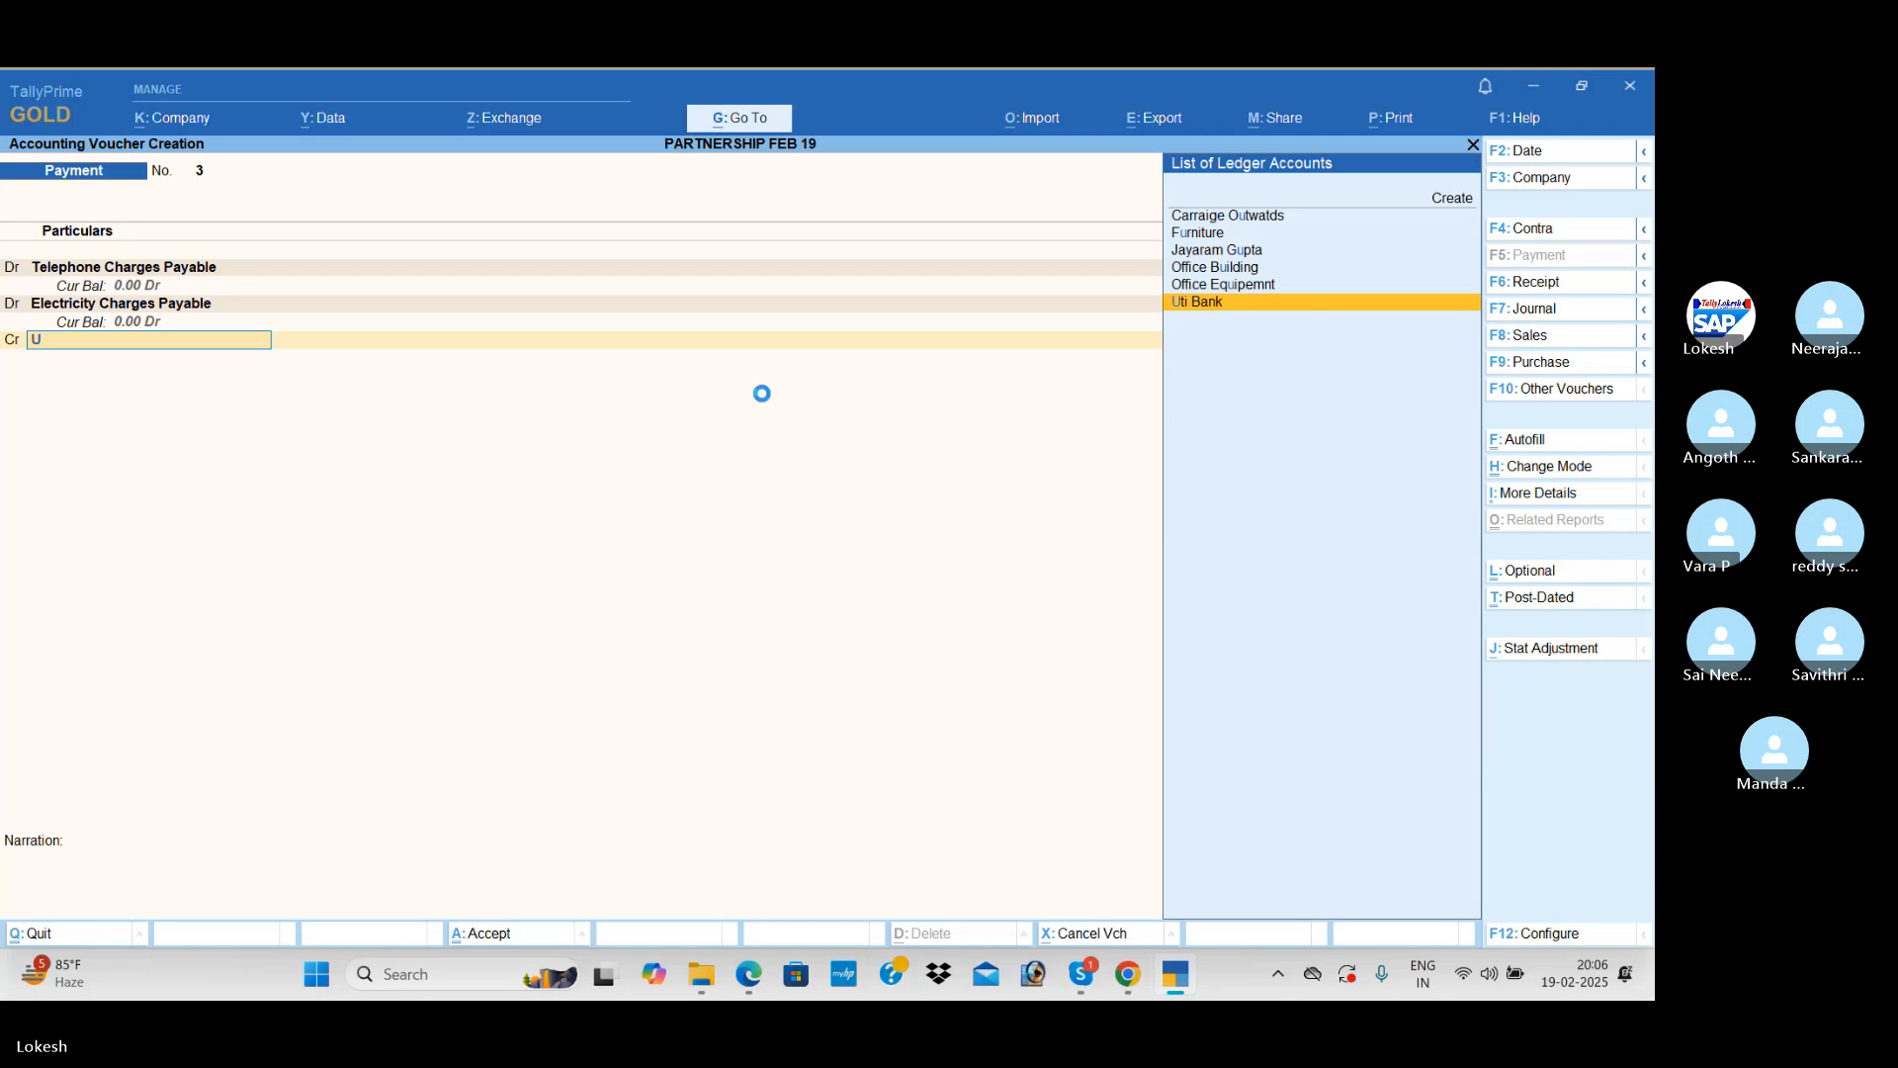
{"action": "key", "text": "Return"}
{"action": "key", "text": "ctrl+a"}
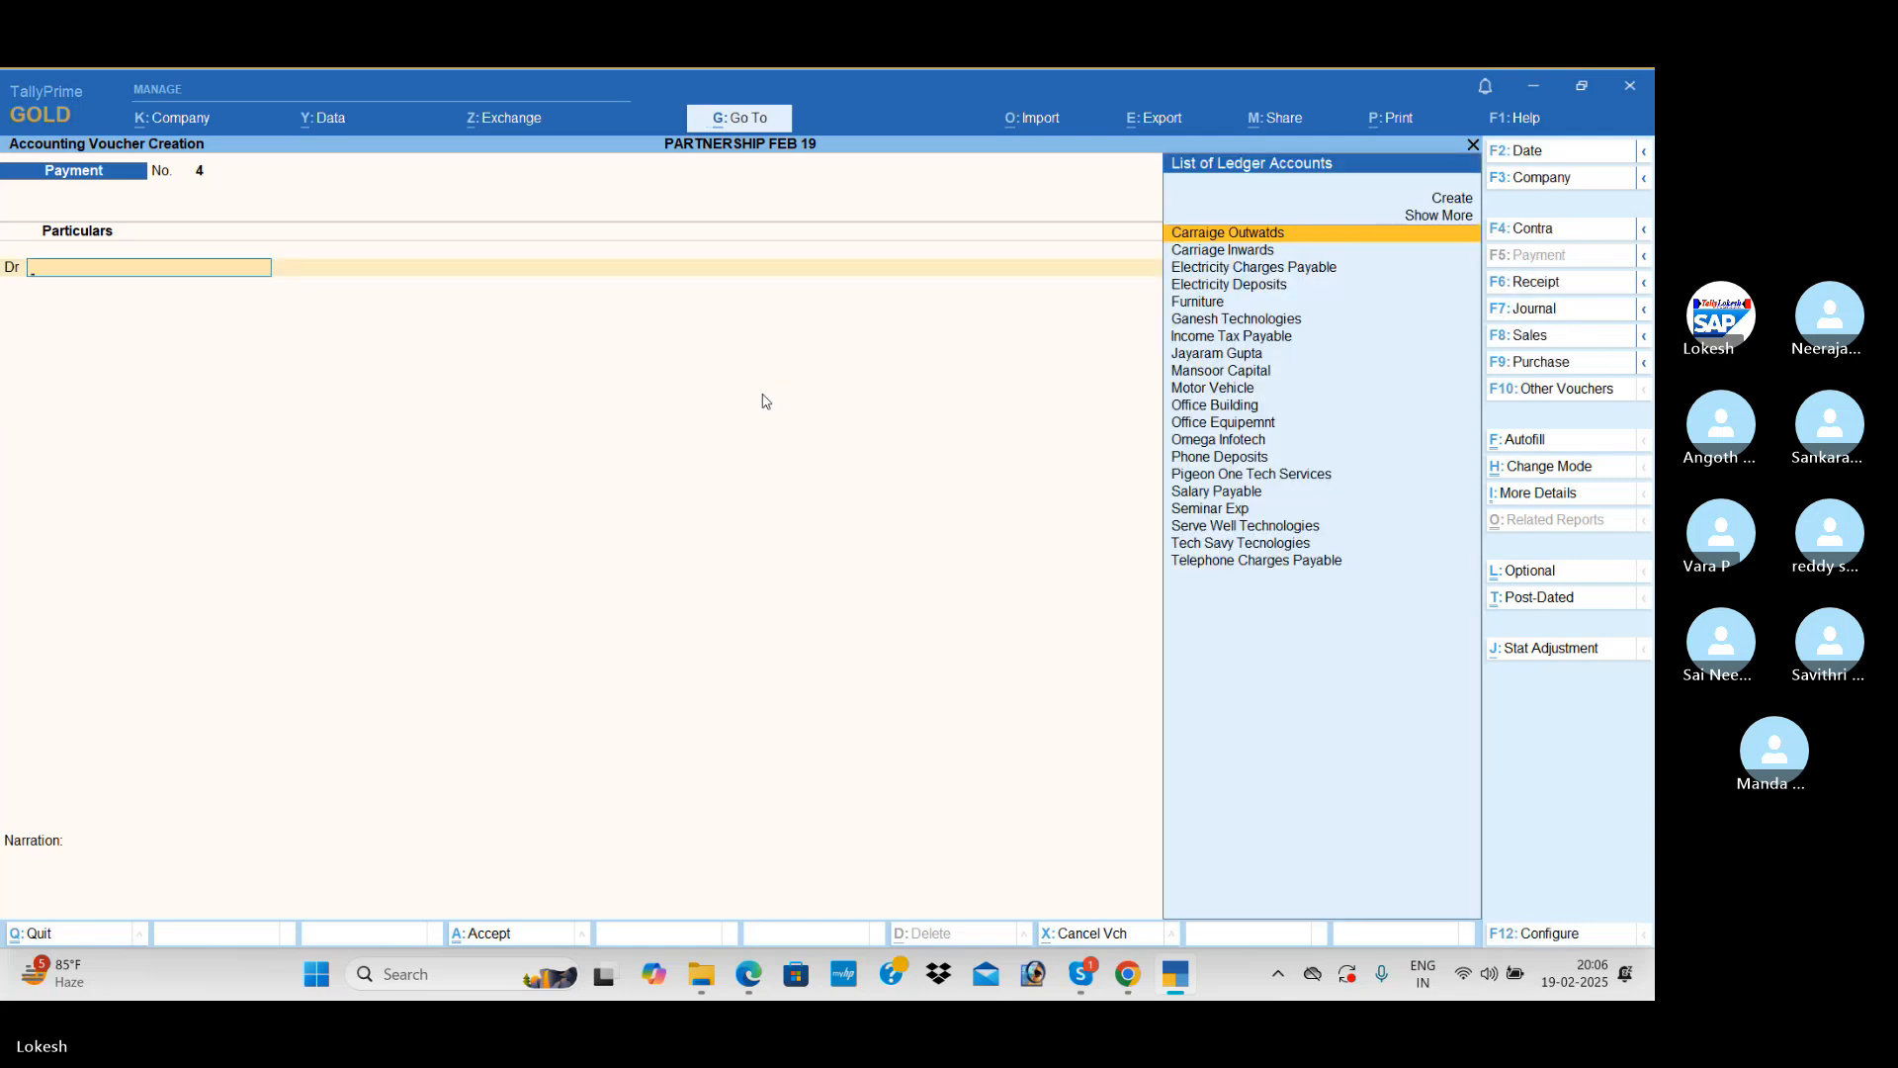
Step: Start a Sales voucher for the party Ganesh Technologies and accept its dispatch details blank
{"action": "left_click", "coordinate": [1531, 336]}
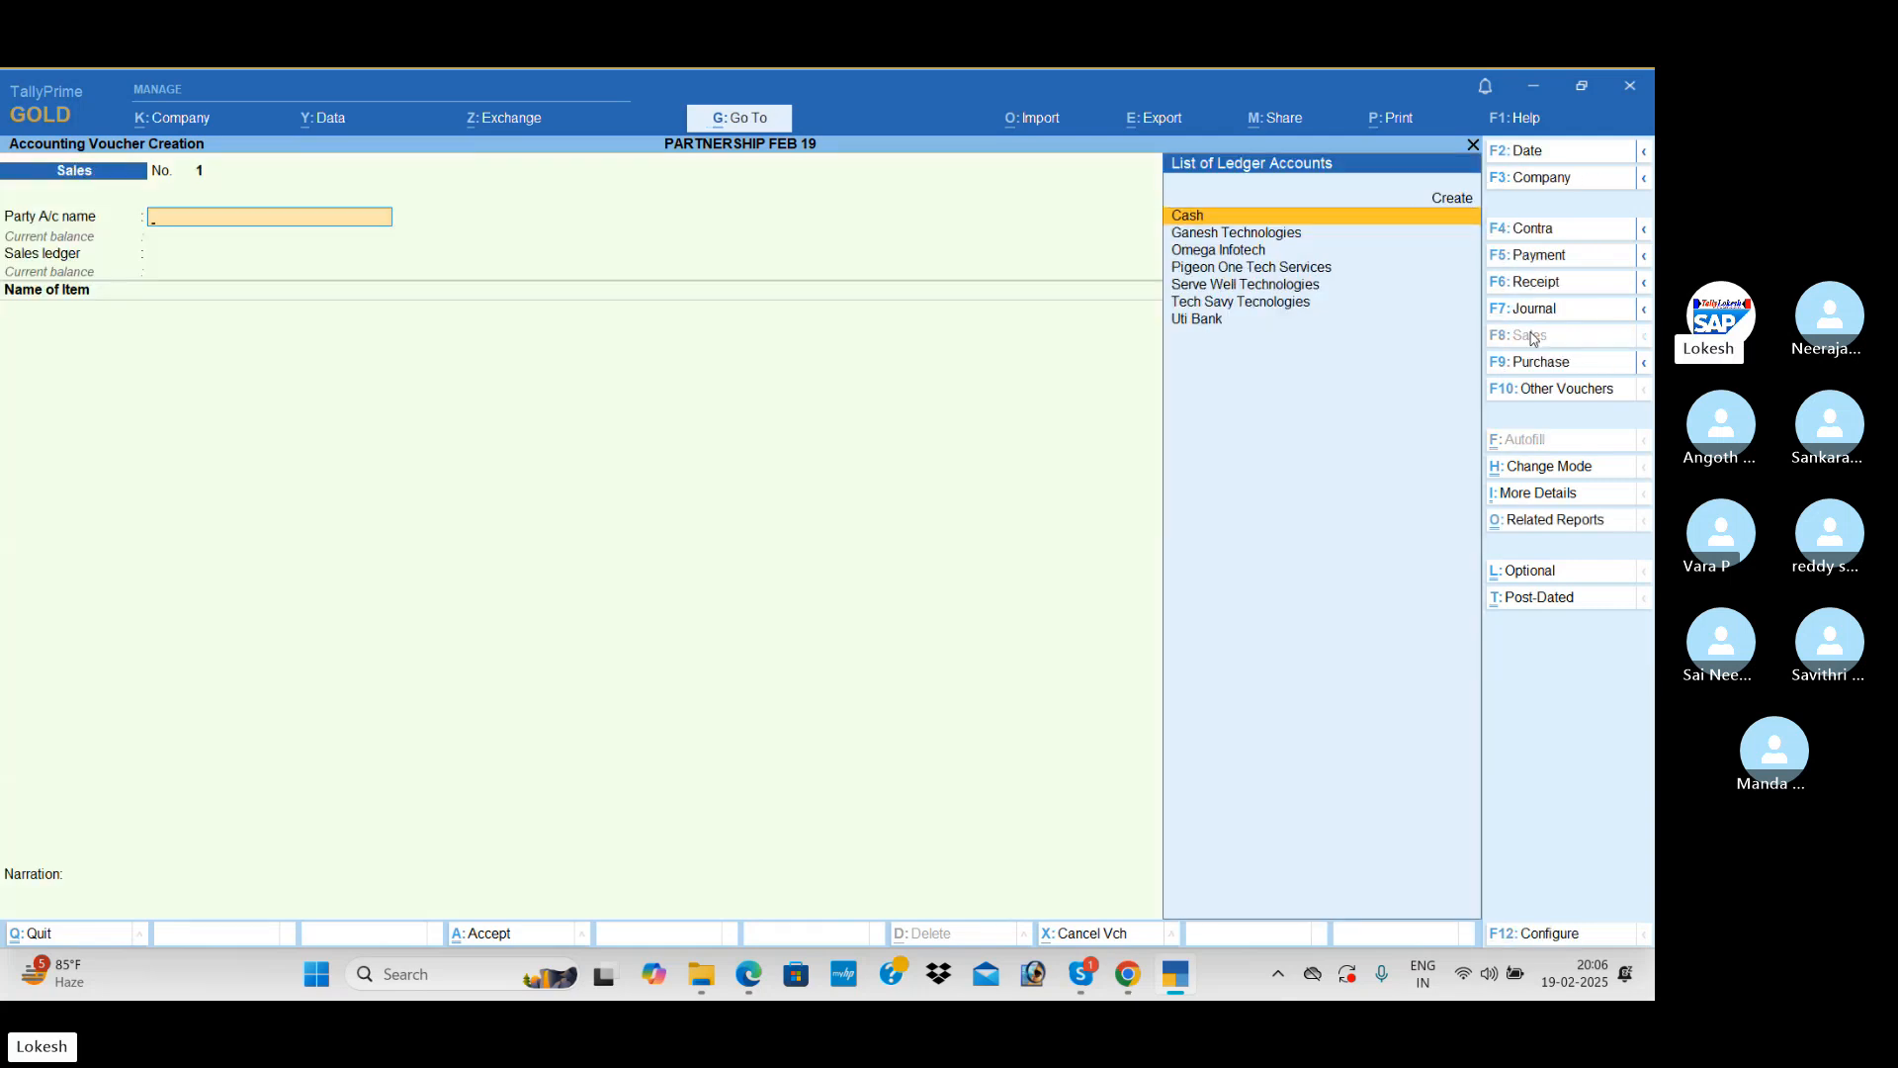
{"action": "type", "text": "g"}
{"action": "key", "text": "Return"}
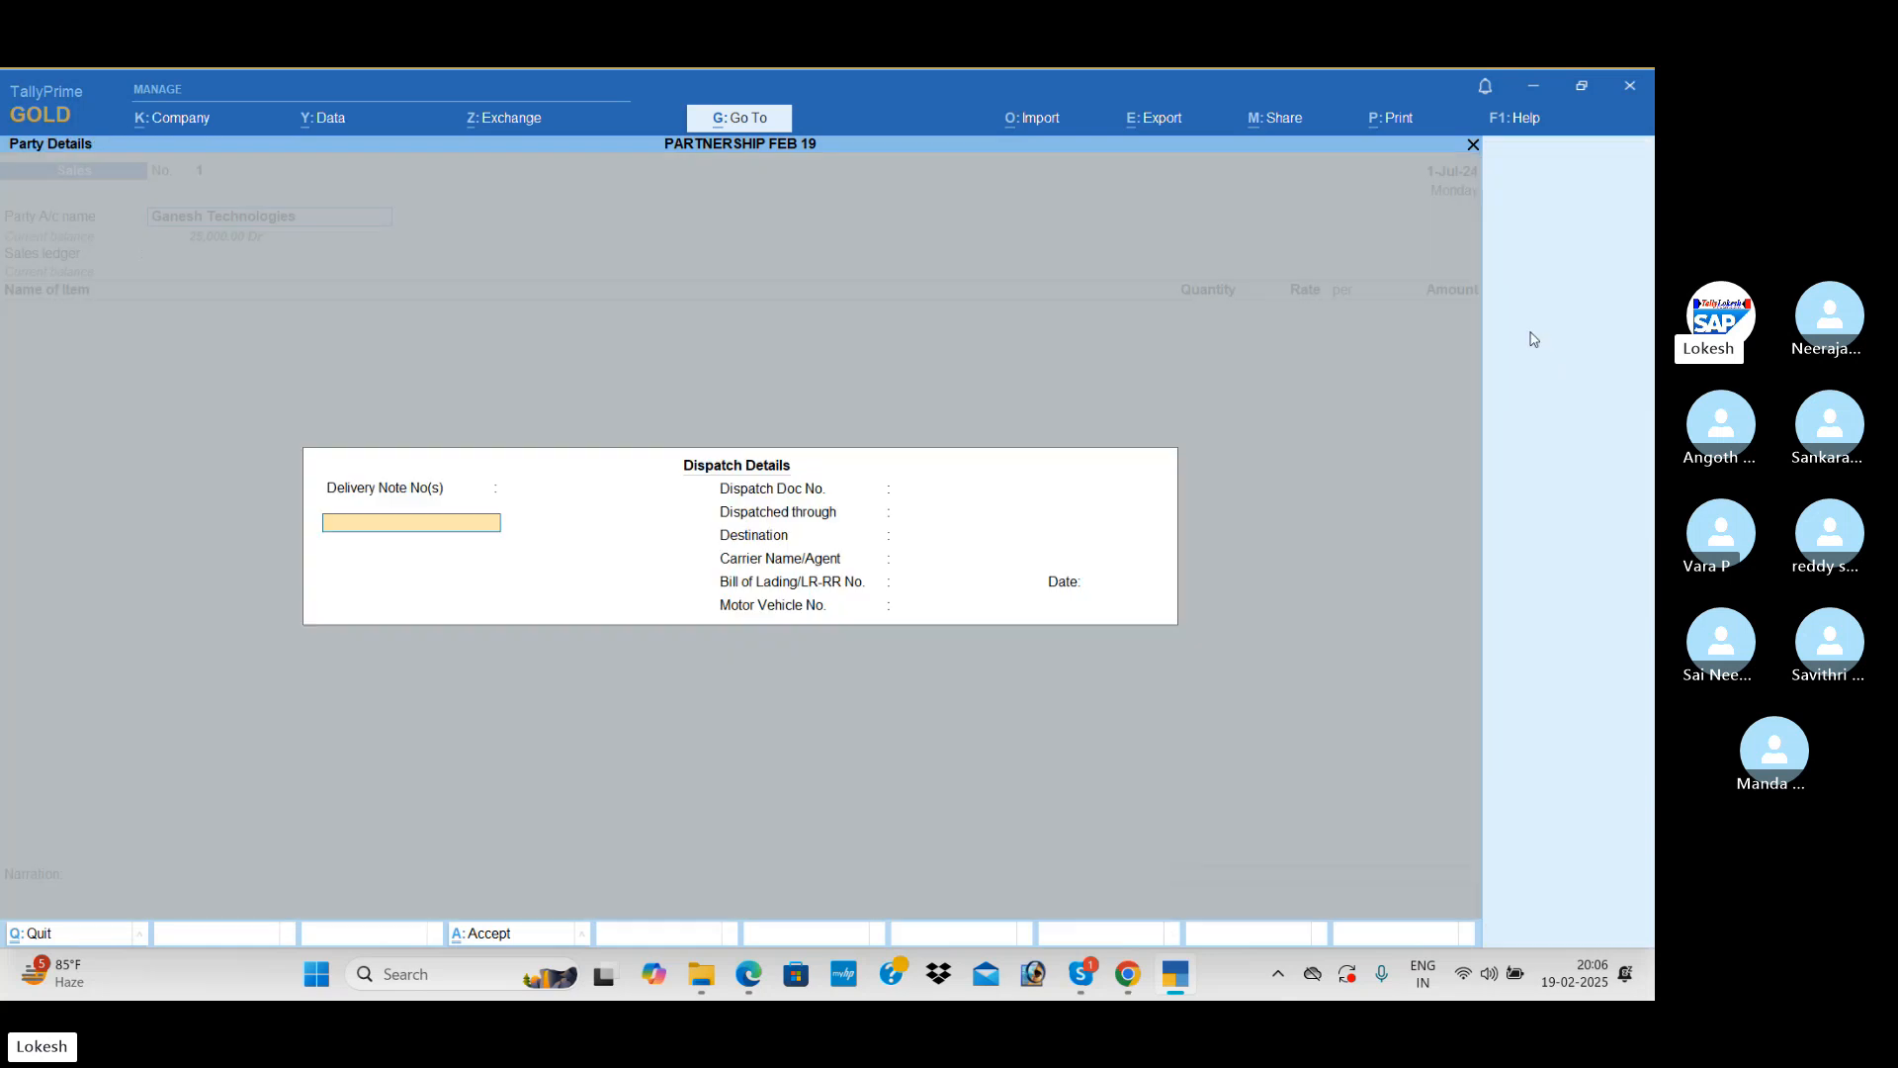
{"action": "key", "text": "ctrl+a"}
Step: Create a new ledger named Sales under the Sales Accounts group from the Sales voucher
{"action": "key", "text": "alt+c"}
{"action": "type", "text": "S"}
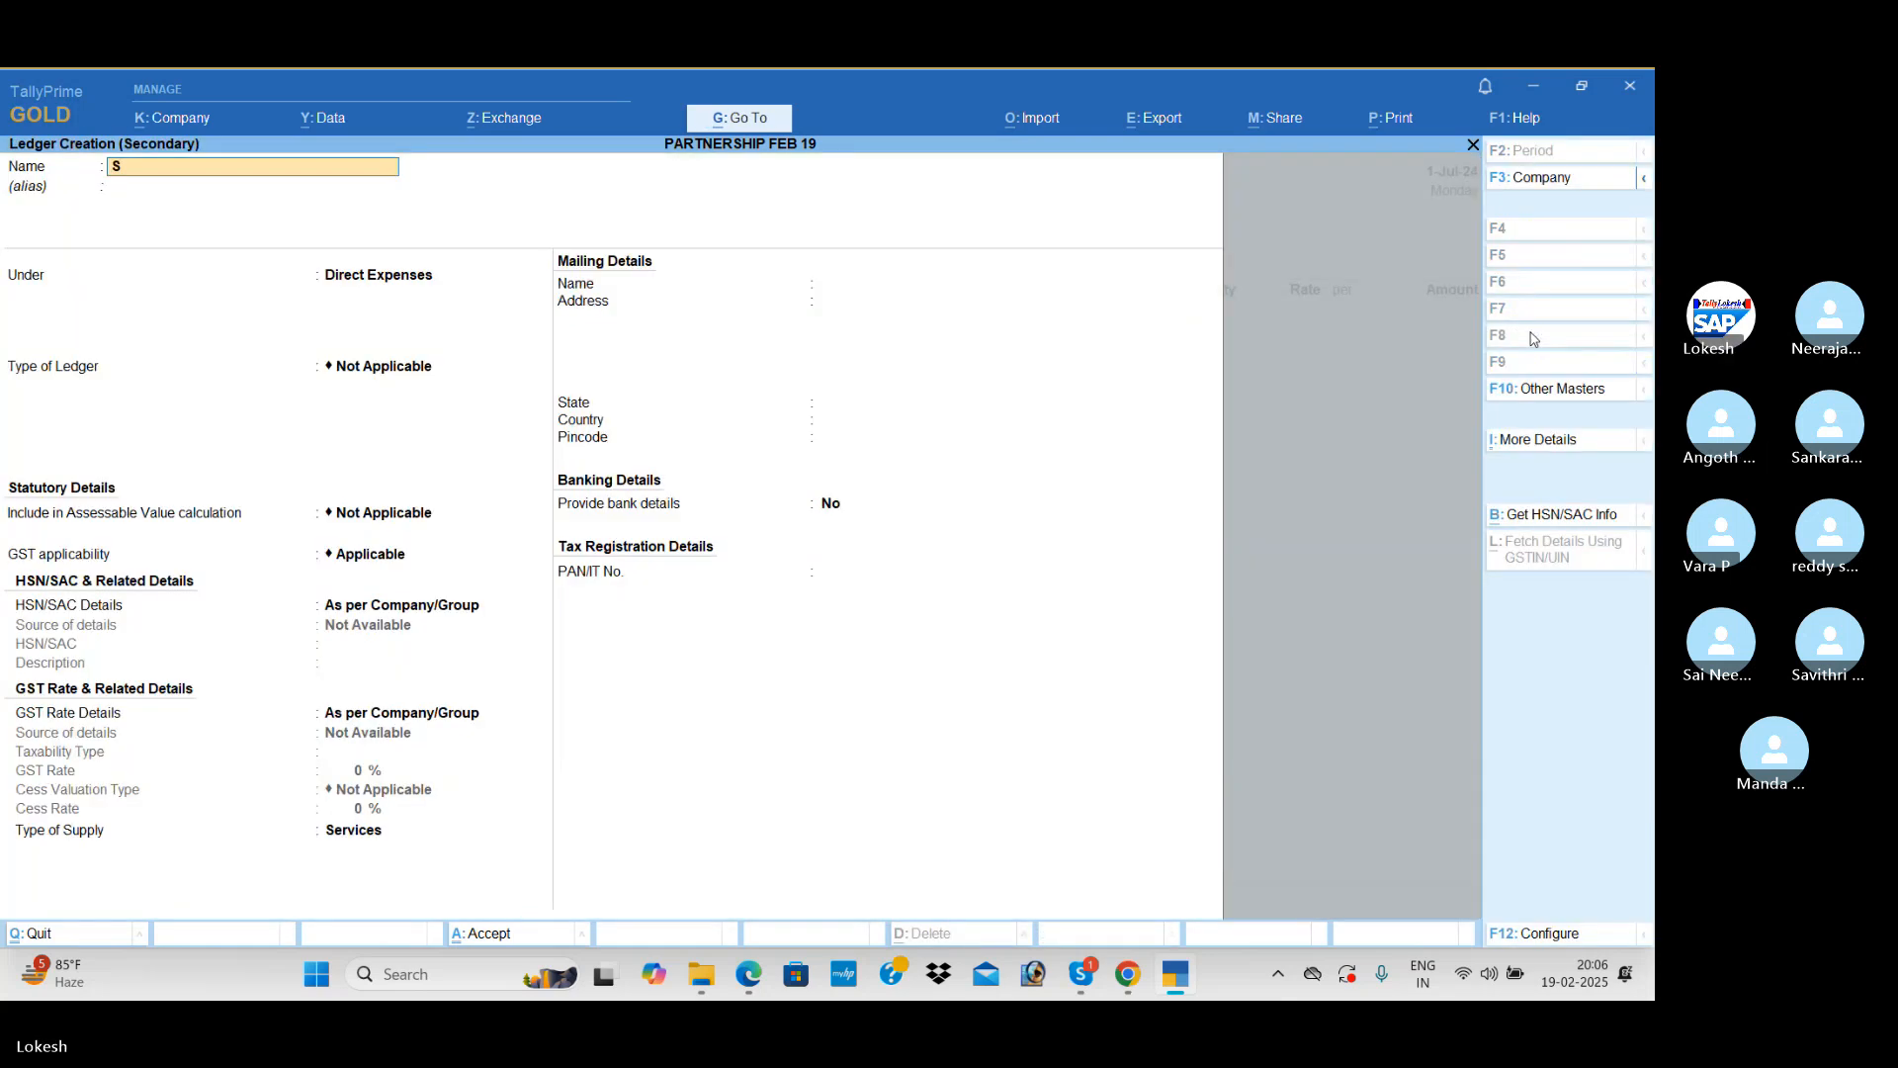
{"action": "type", "text": "ales"}
{"action": "key", "text": "Return"}
{"action": "type", "text": "sa"}
{"action": "key", "text": "Return"}
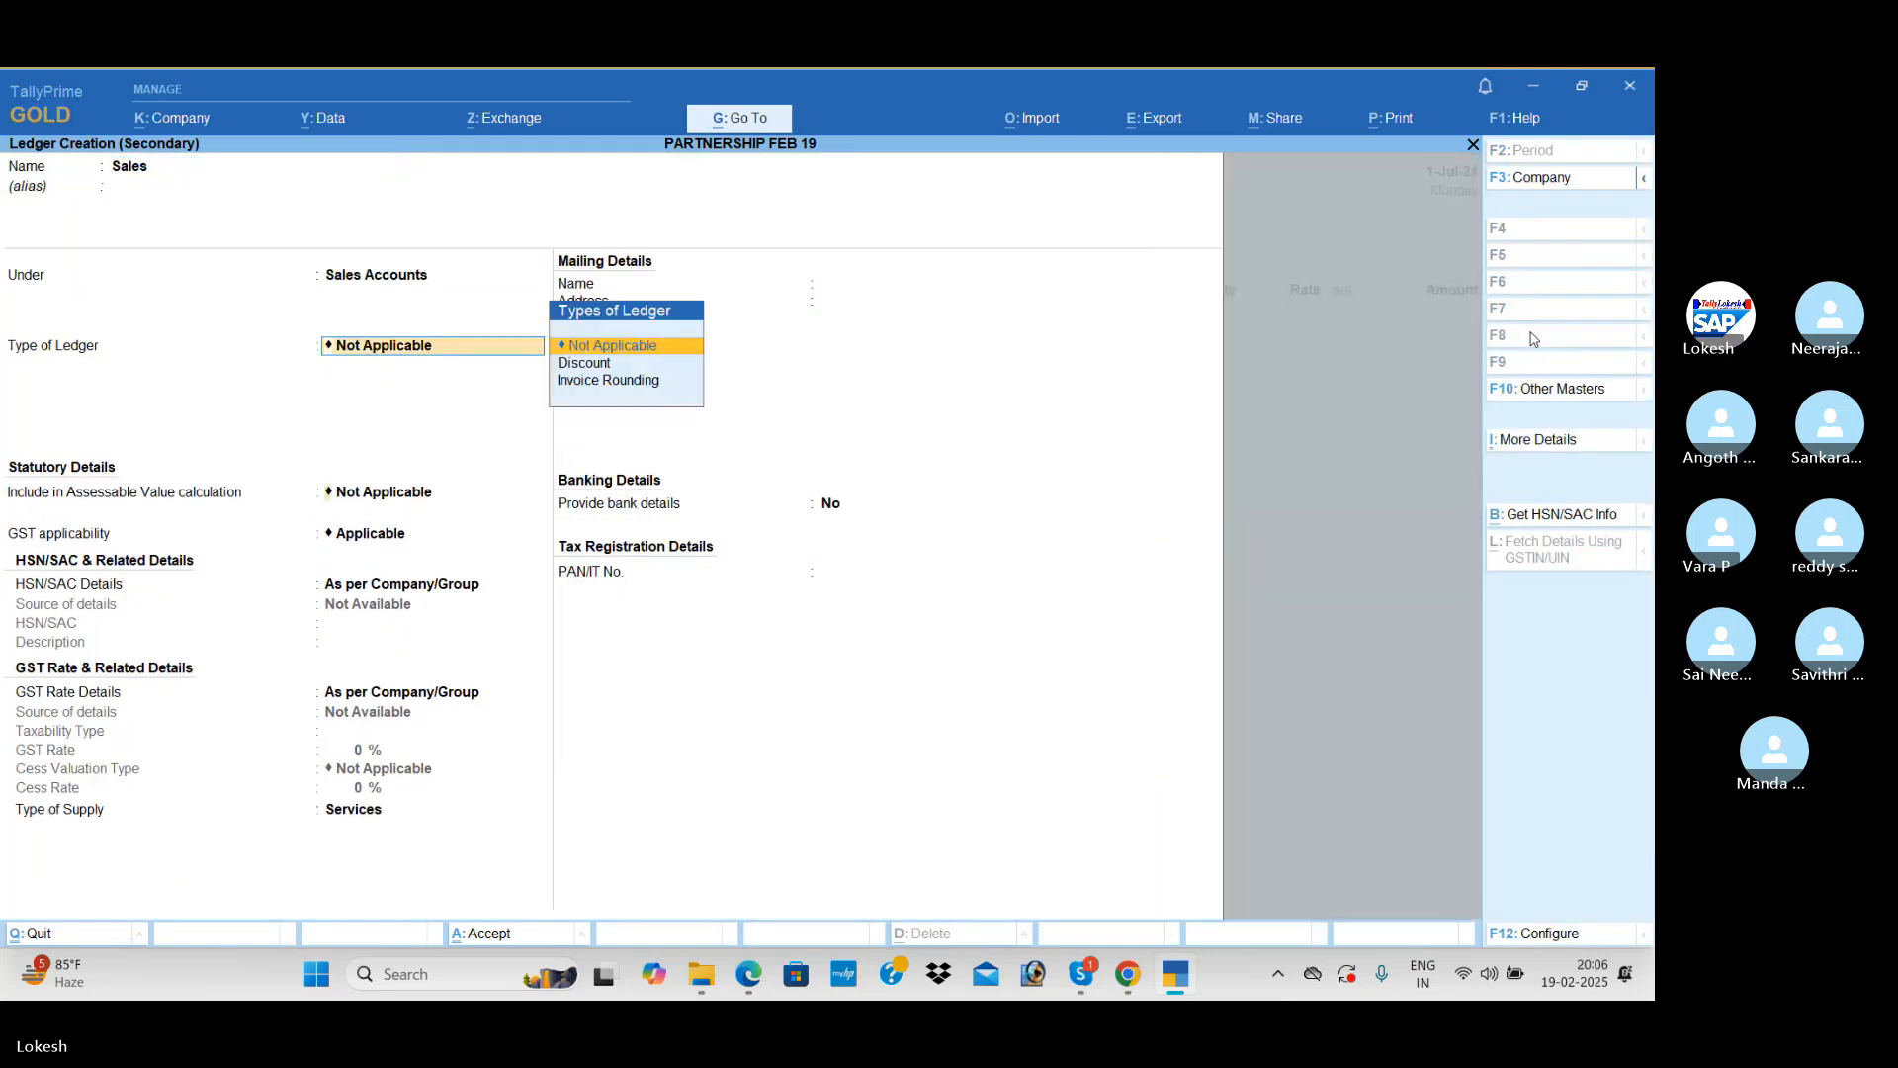
Step: Set the Sales ledger's type of supply to Goods, keep its other defaults and save it
{"action": "key", "text": "Return"}
{"action": "key", "text": "Return"}
{"action": "key", "text": "Return"}
{"action": "key", "text": "Up"}
{"action": "key", "text": "Return"}
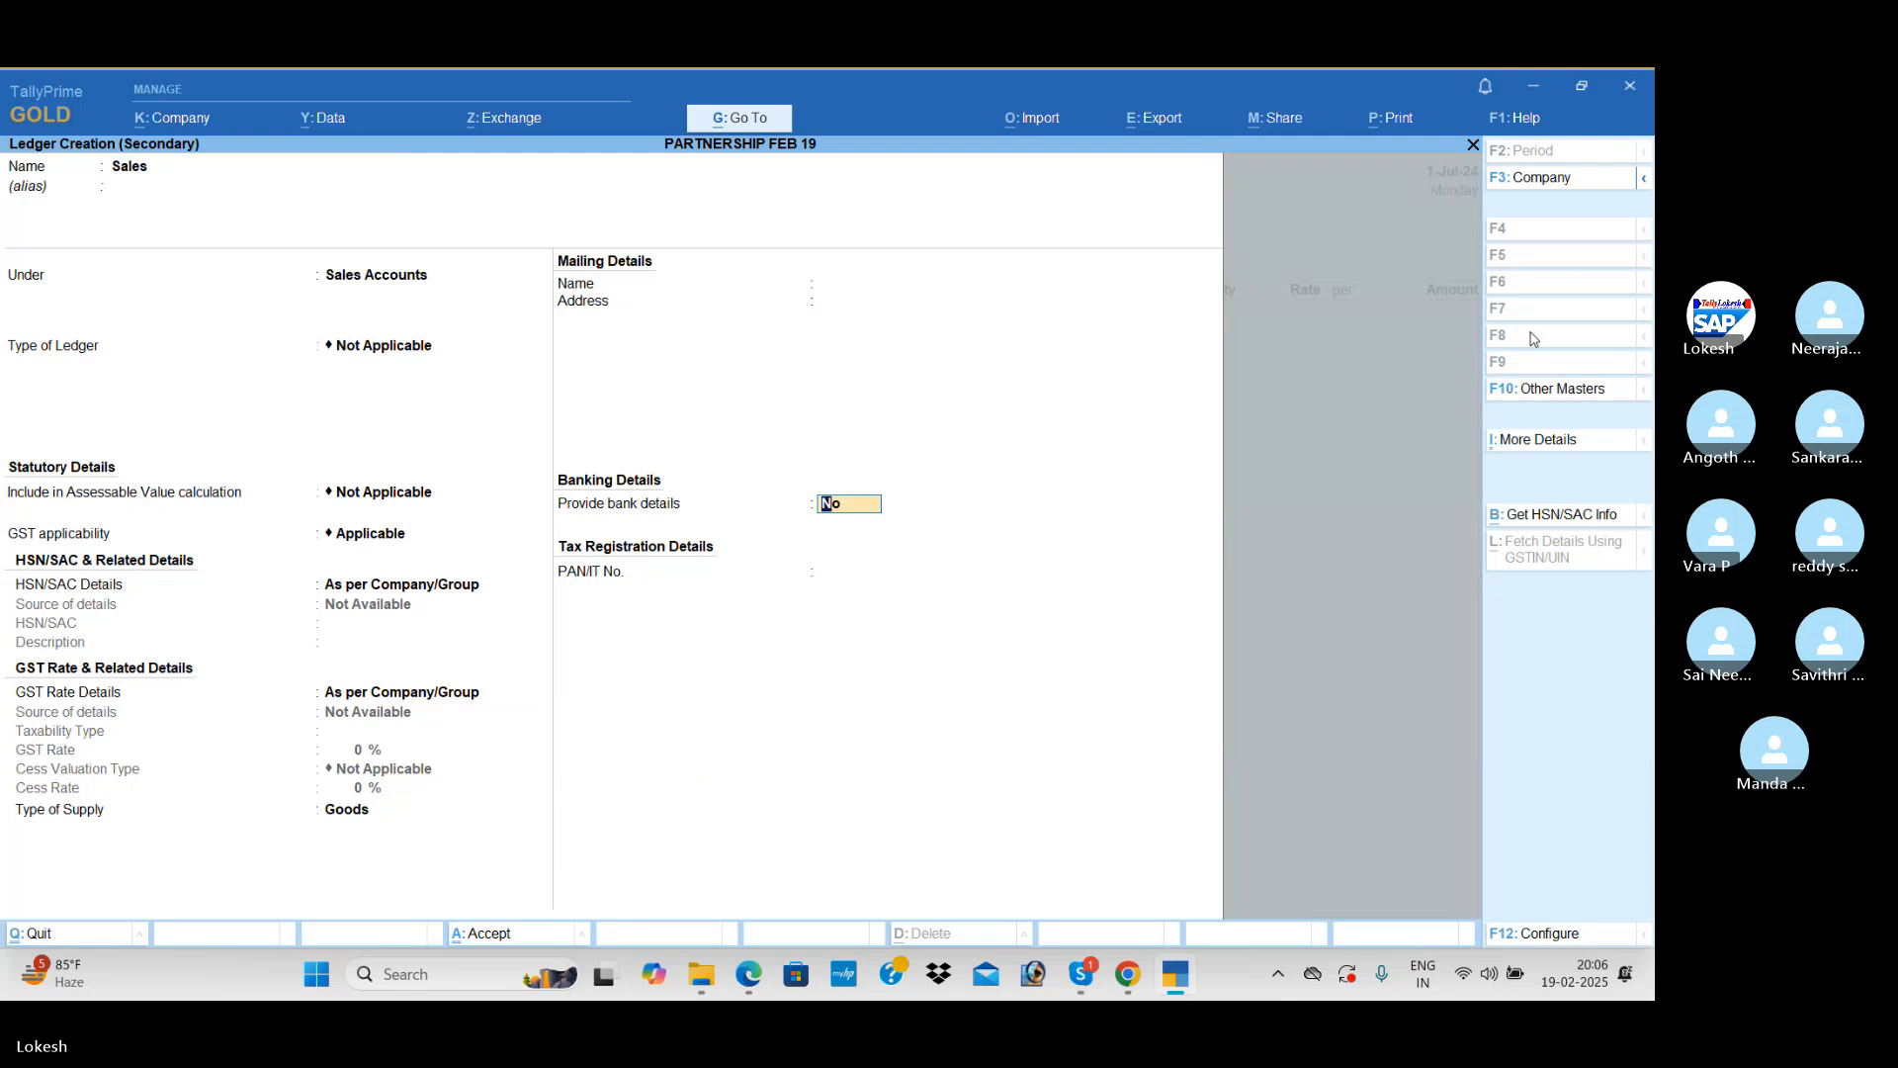
{"action": "key", "text": "Return"}
{"action": "key", "text": "Return"}
{"action": "type", "text": "y"}
{"action": "type", "text": "Pr"}
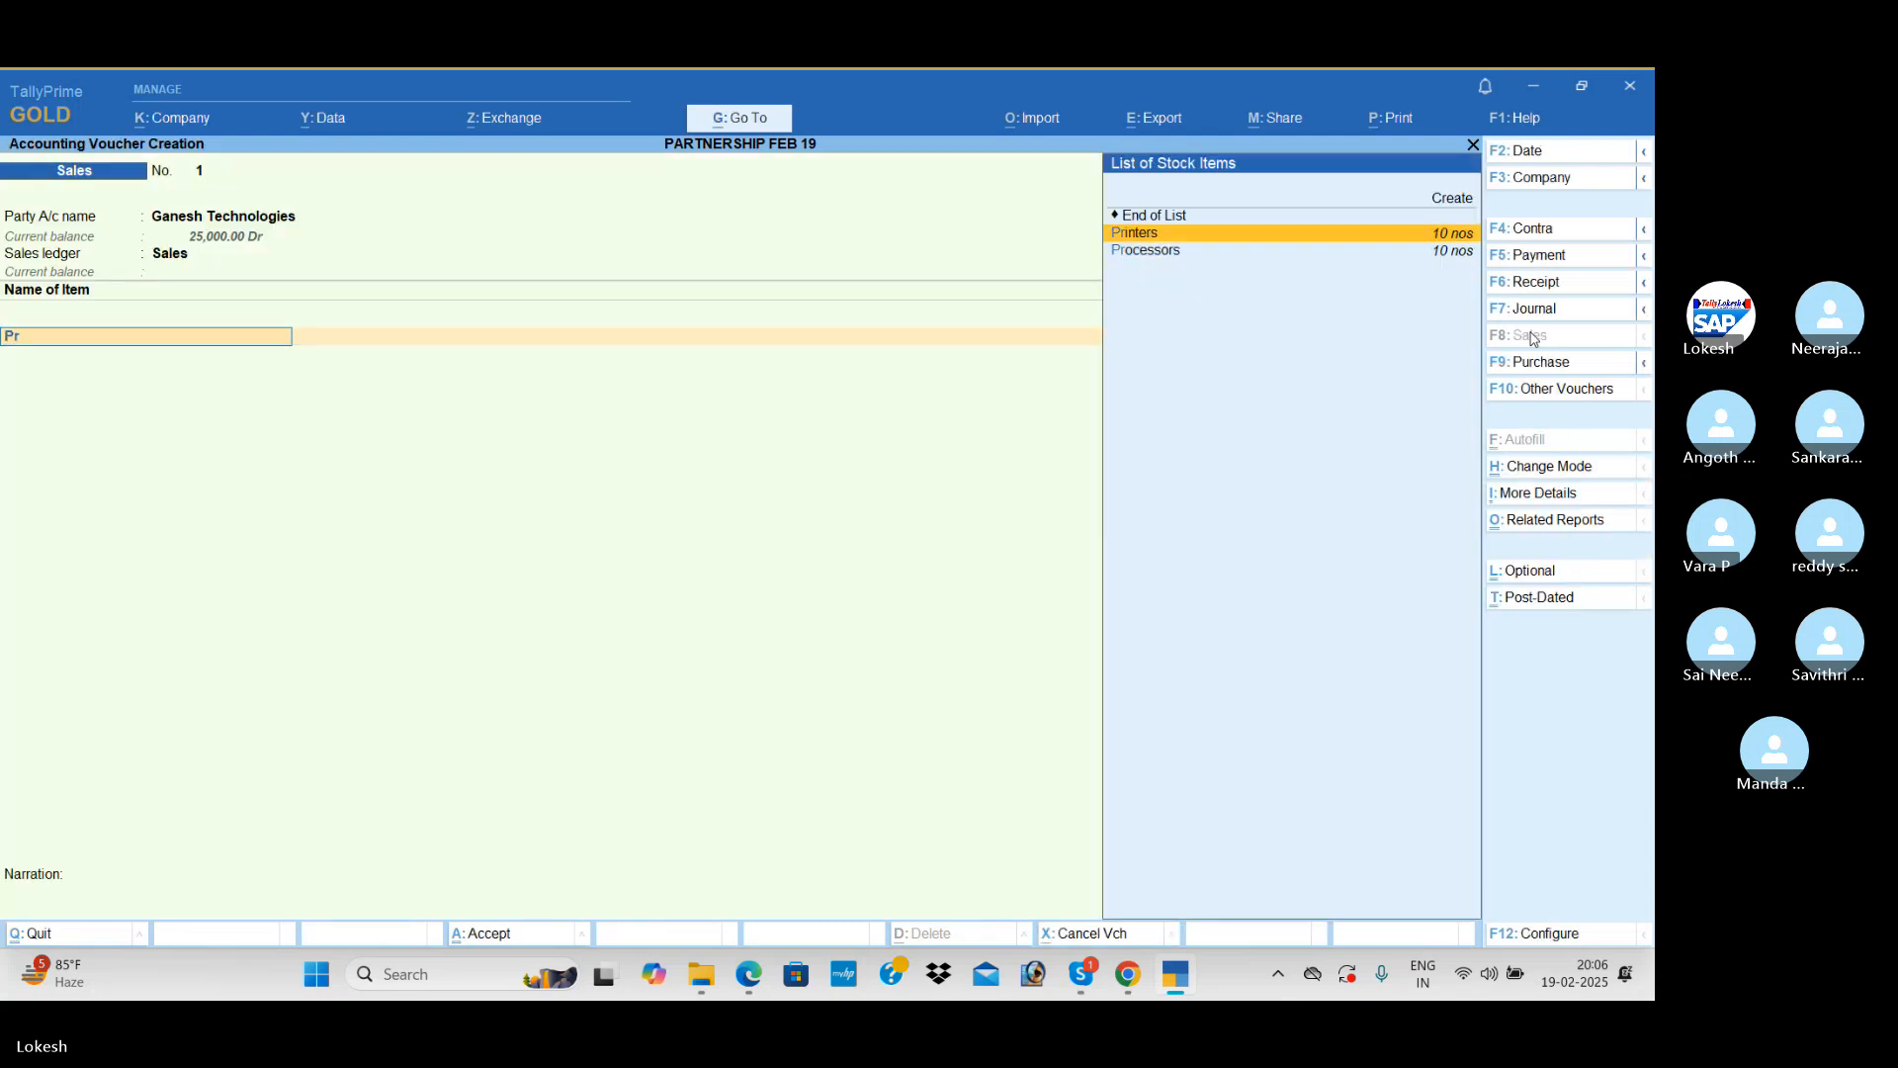
Step: Add 6 nos of Processors at a rate of 7,000 to the Sales voucher
{"action": "key", "text": "Down"}
{"action": "key", "text": "Return"}
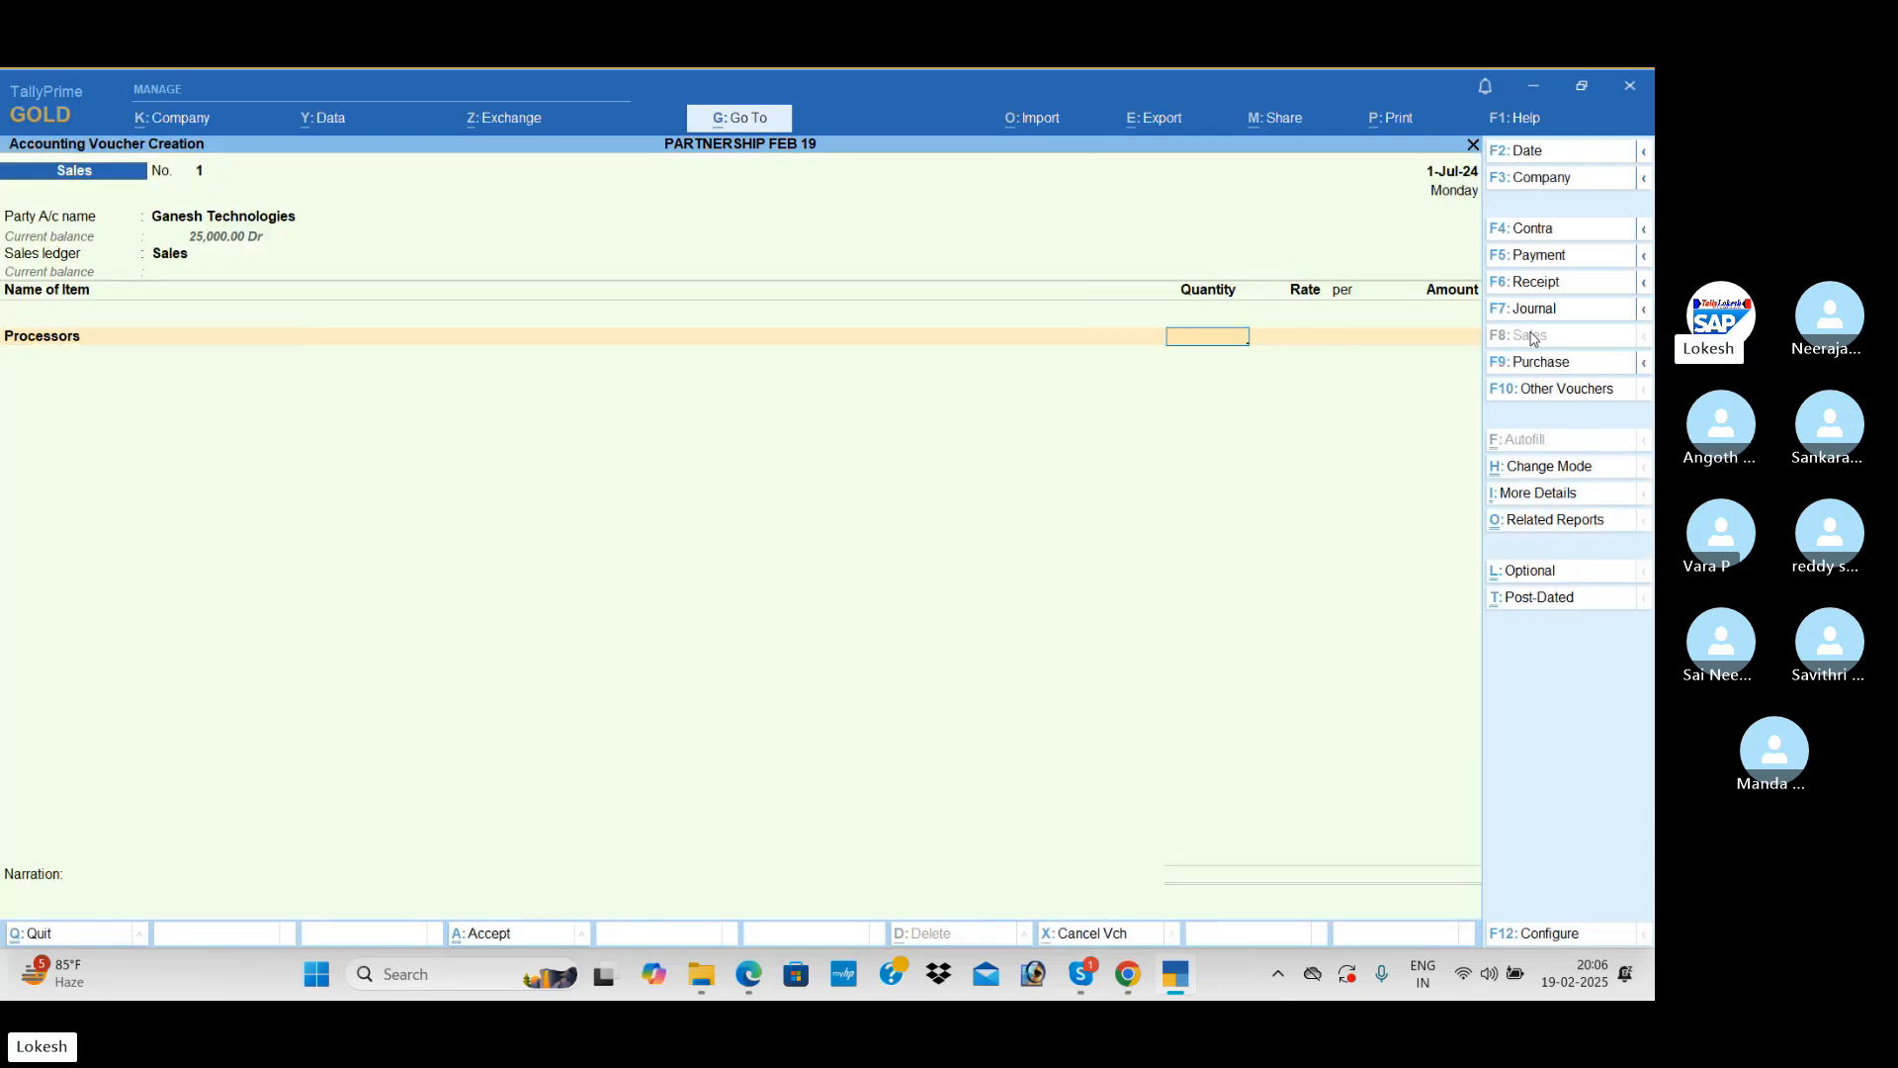
{"action": "key", "text": "Return"}
{"action": "type", "text": "7000"}
{"action": "key", "text": "Return"}
{"action": "key", "text": "Return"}
{"action": "key", "text": "Return"}
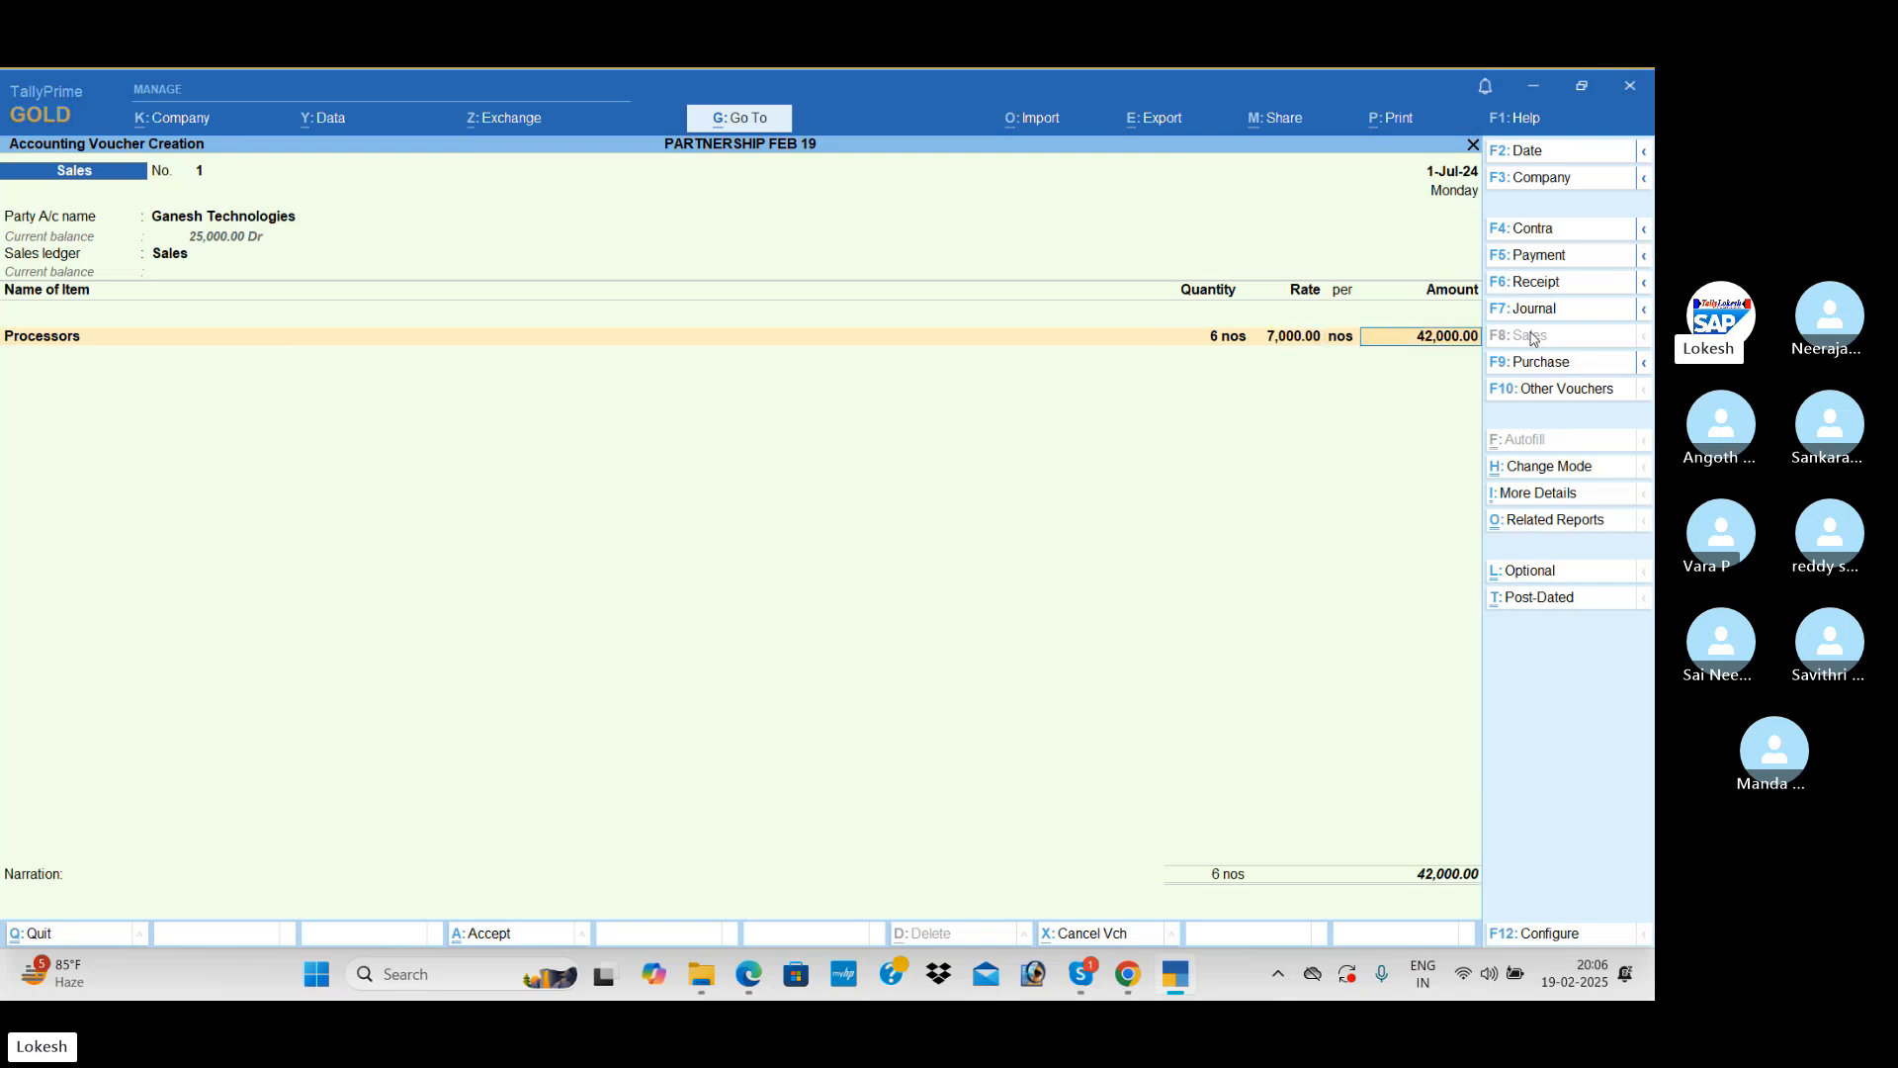
Step: Add 5 nos of Ups at a rate of 2,500 to the Sales voucher
{"action": "type", "text": "Ups"}
{"action": "key", "text": "Return"}
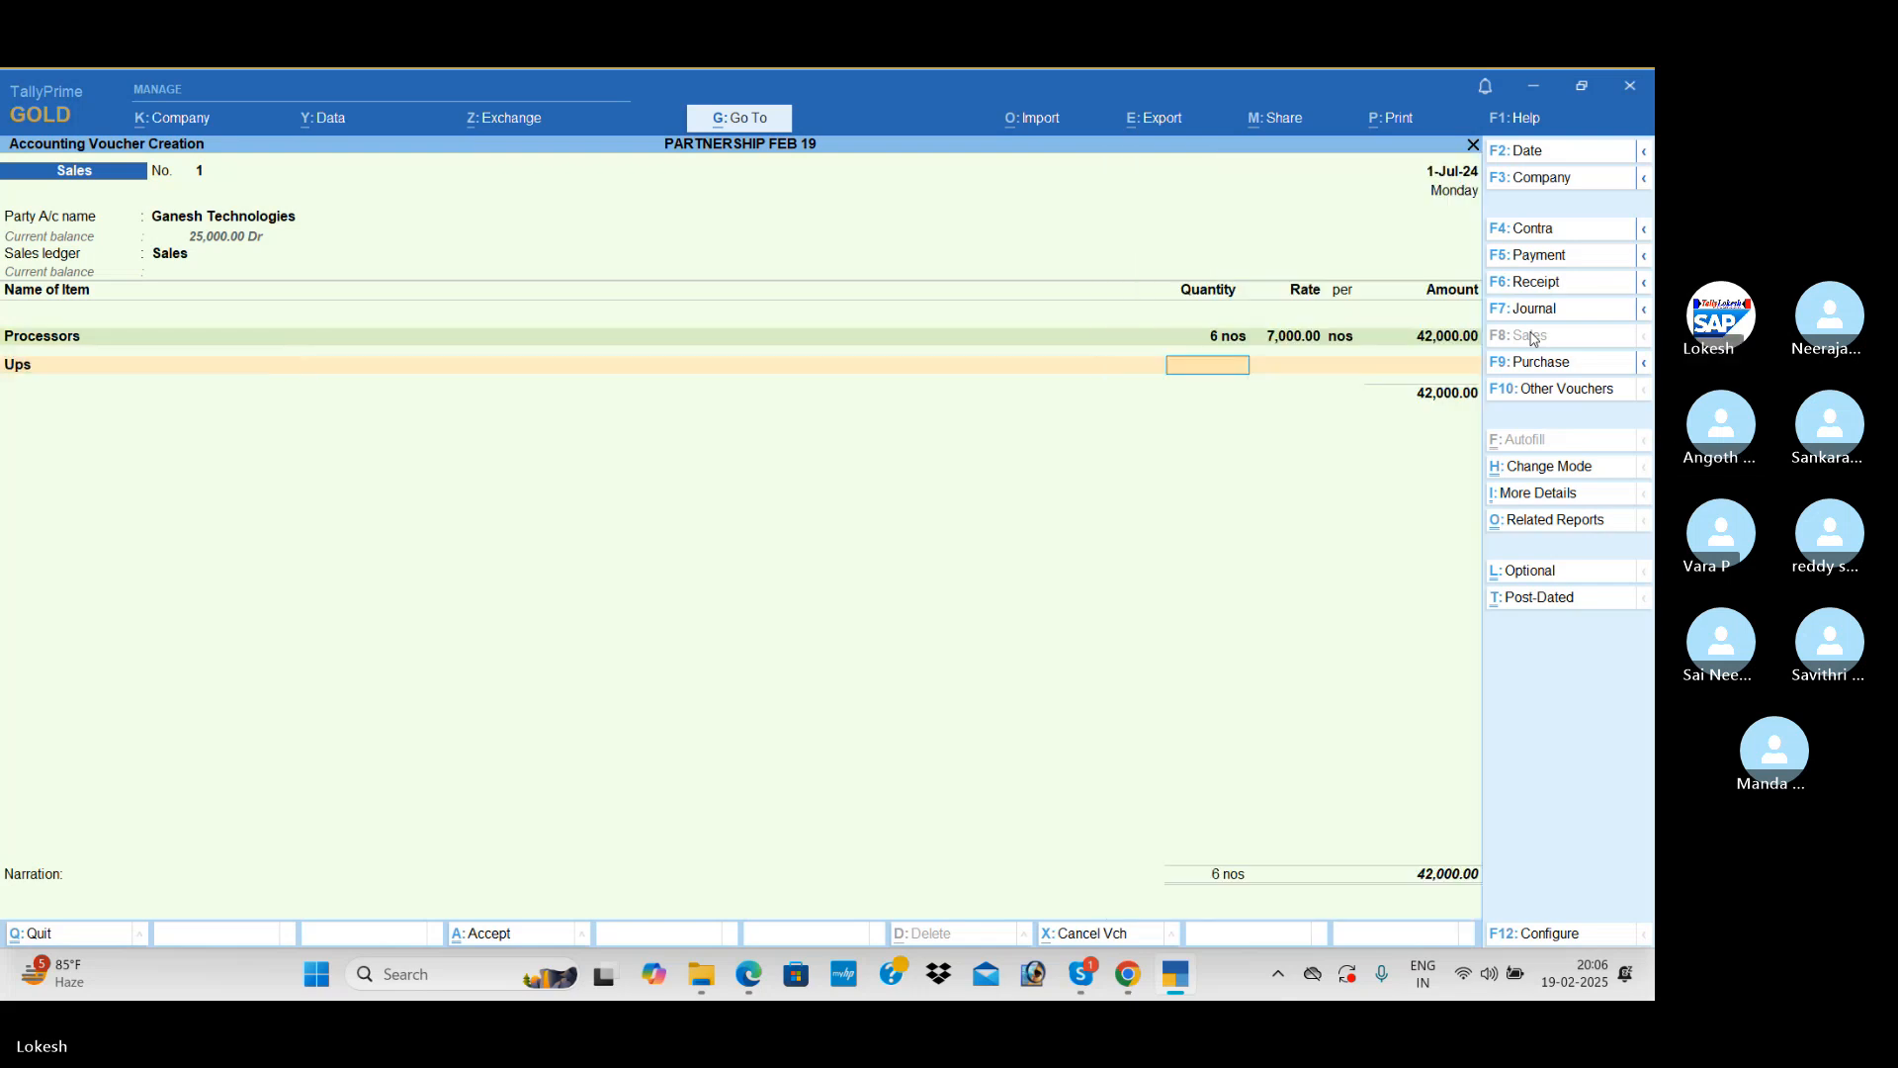
{"action": "type", "text": "5"}
{"action": "key", "text": "Return"}
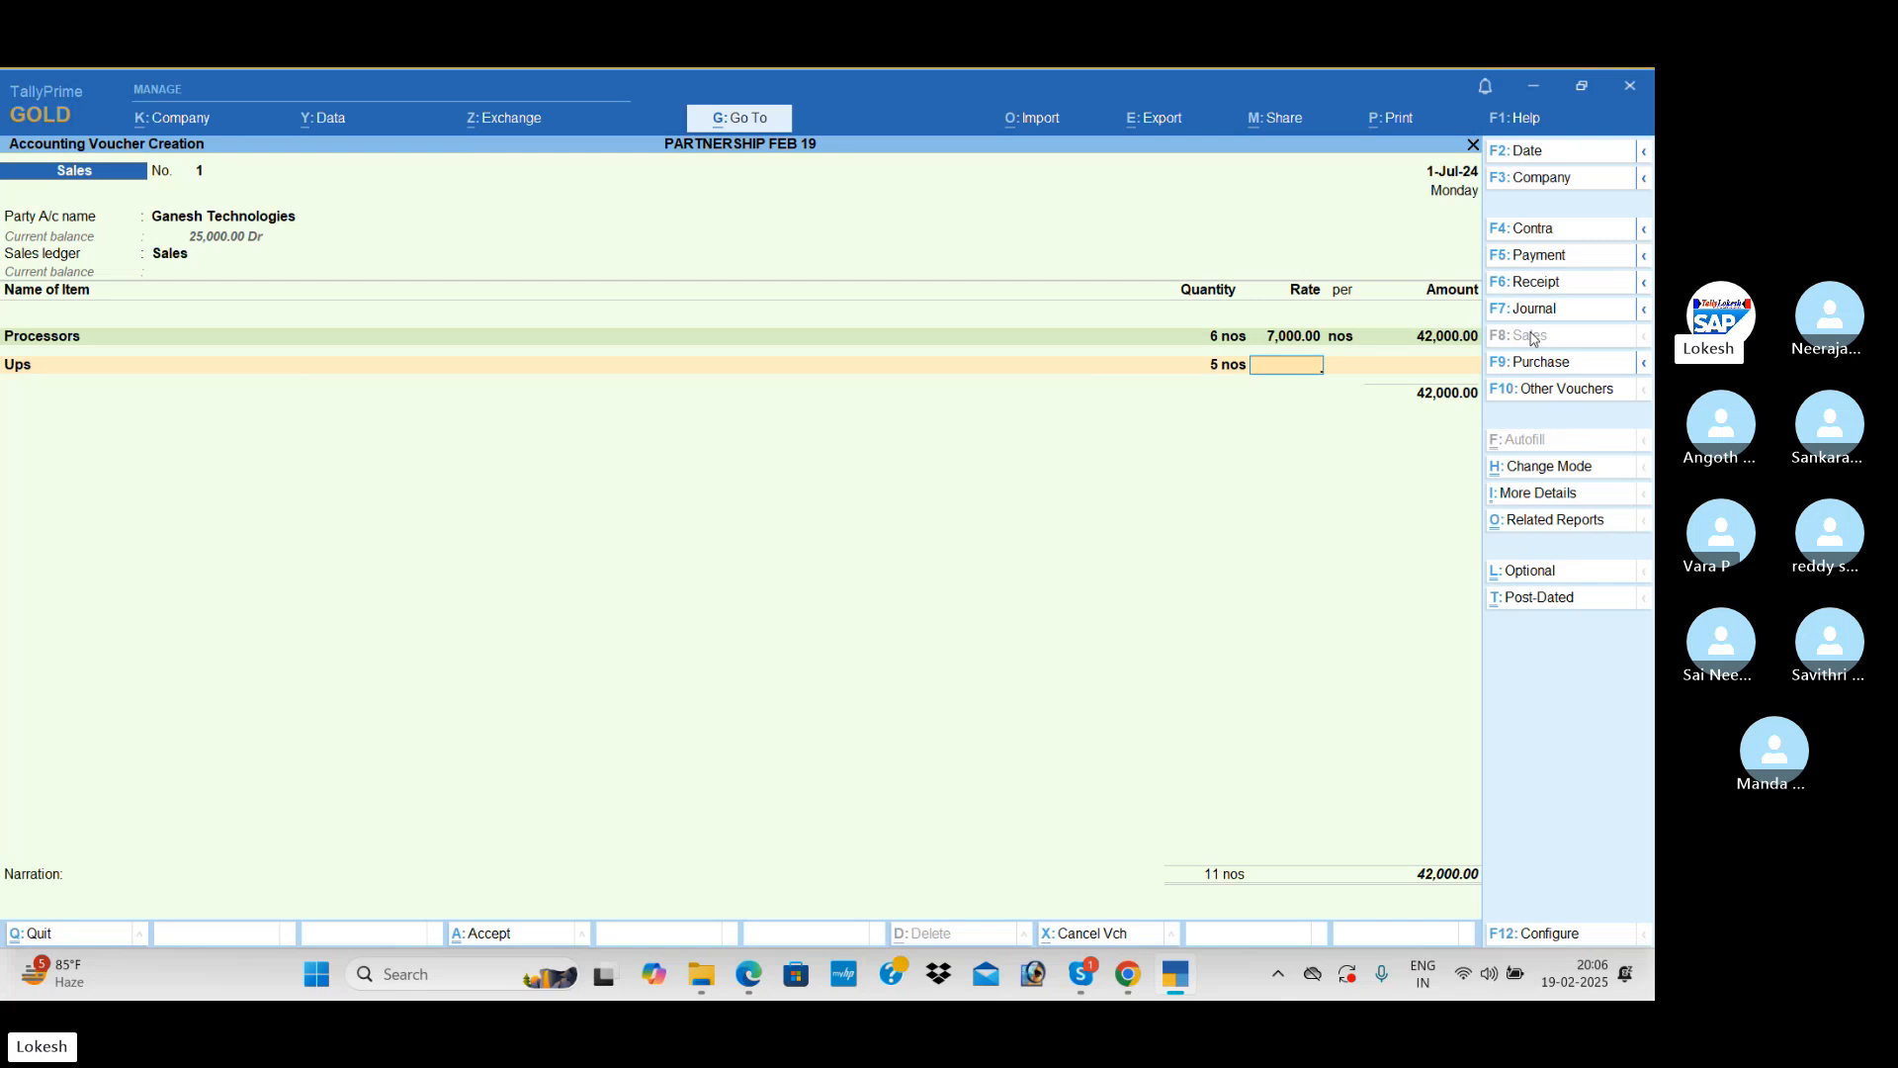
{"action": "type", "text": "2500"}
{"action": "key", "text": "Return"}
{"action": "key", "text": "Return"}
{"action": "key", "text": "Return"}
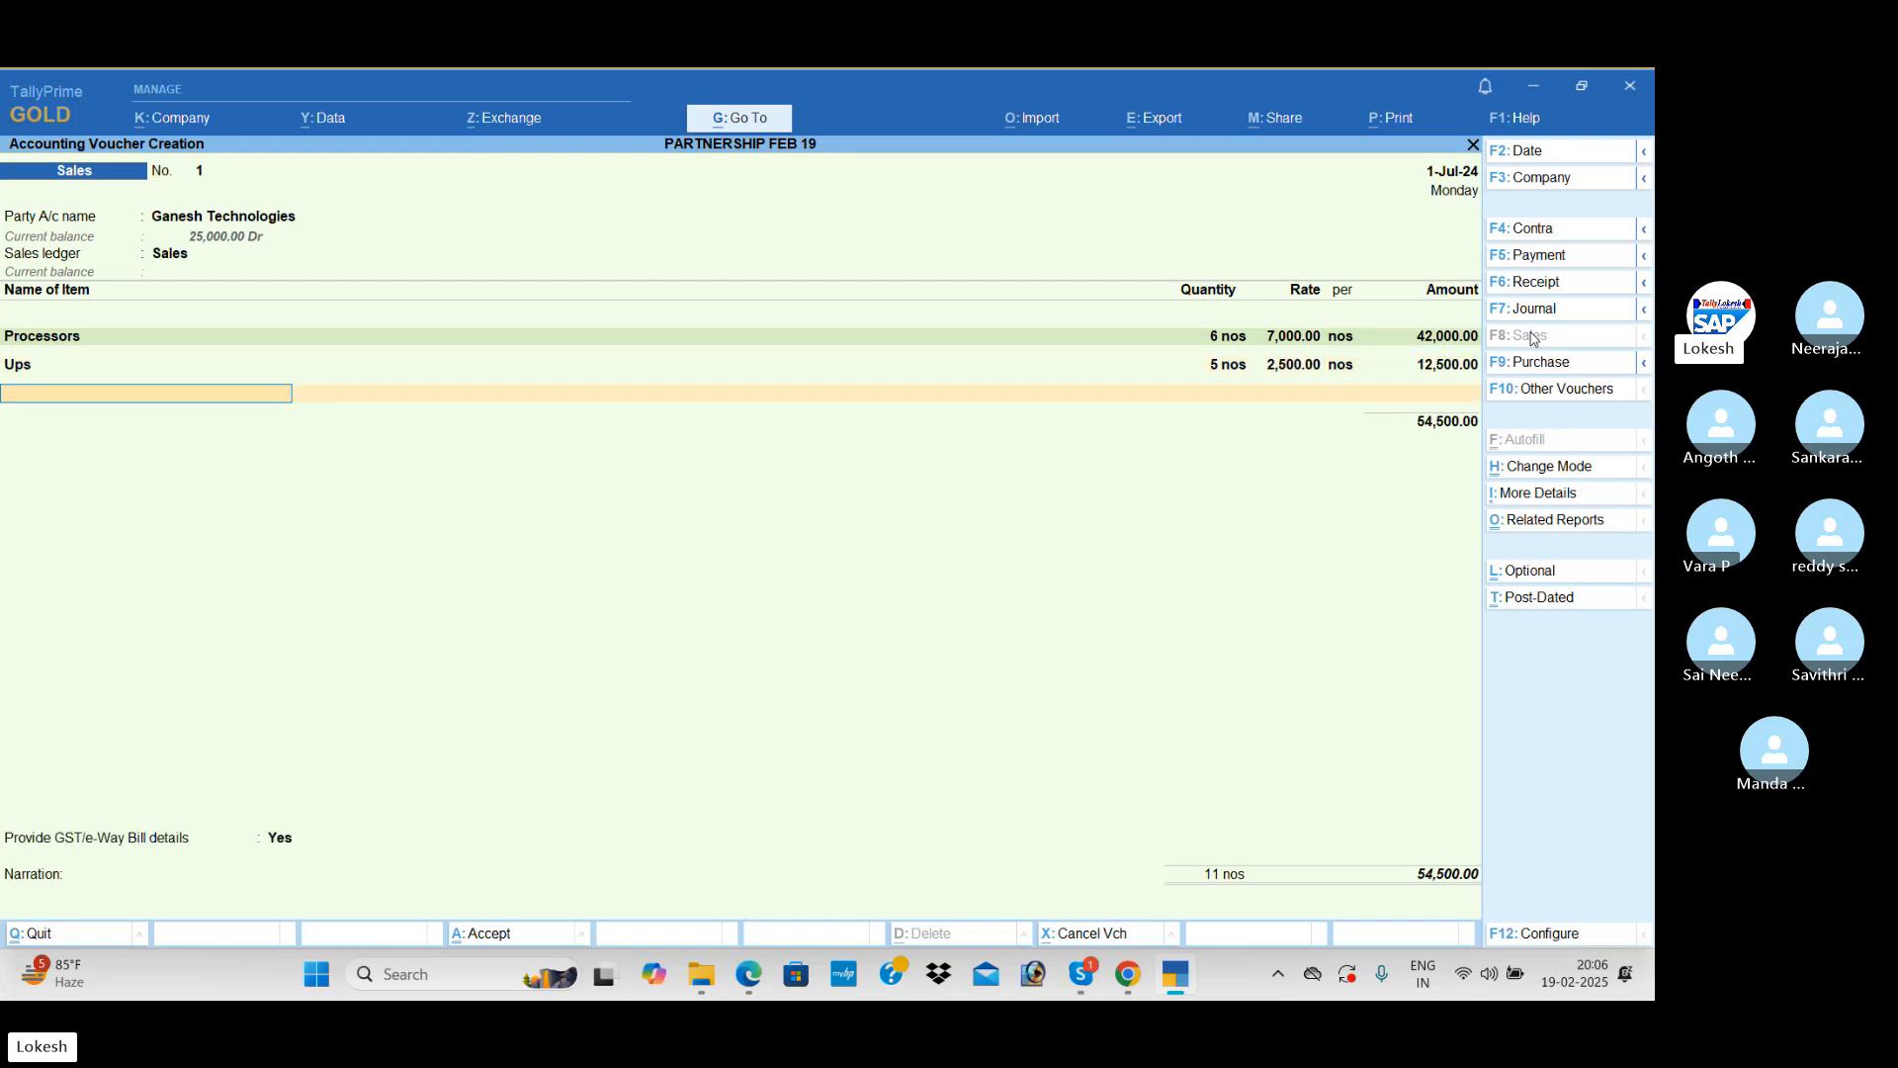
Step: Add 5 nos of Printers at a rate of 6,500 to the Sales voucher
{"action": "type", "text": "Pr"}
{"action": "key", "text": "Return"}
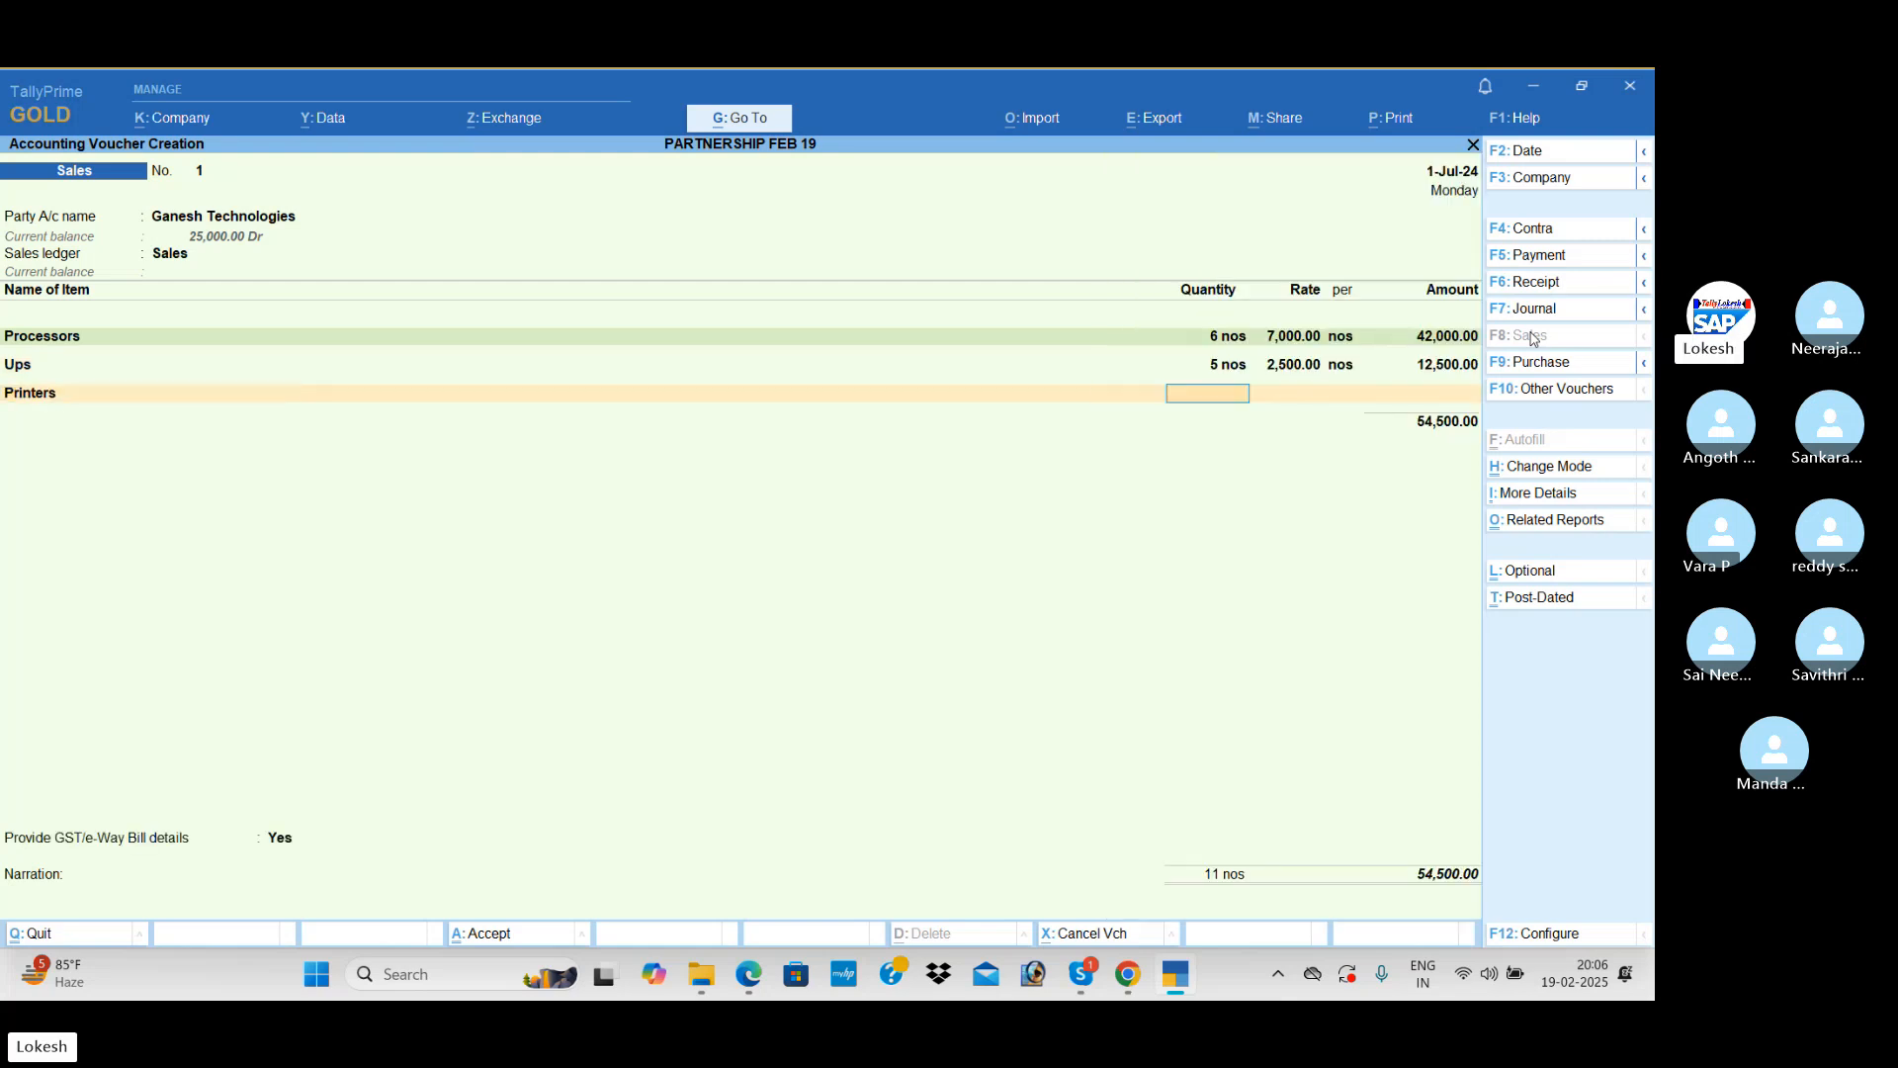
{"action": "type", "text": "5"}
{"action": "key", "text": "Return"}
{"action": "type", "text": "6500"}
{"action": "key", "text": "Return"}
{"action": "key", "text": "Return"}
{"action": "key", "text": "Return"}
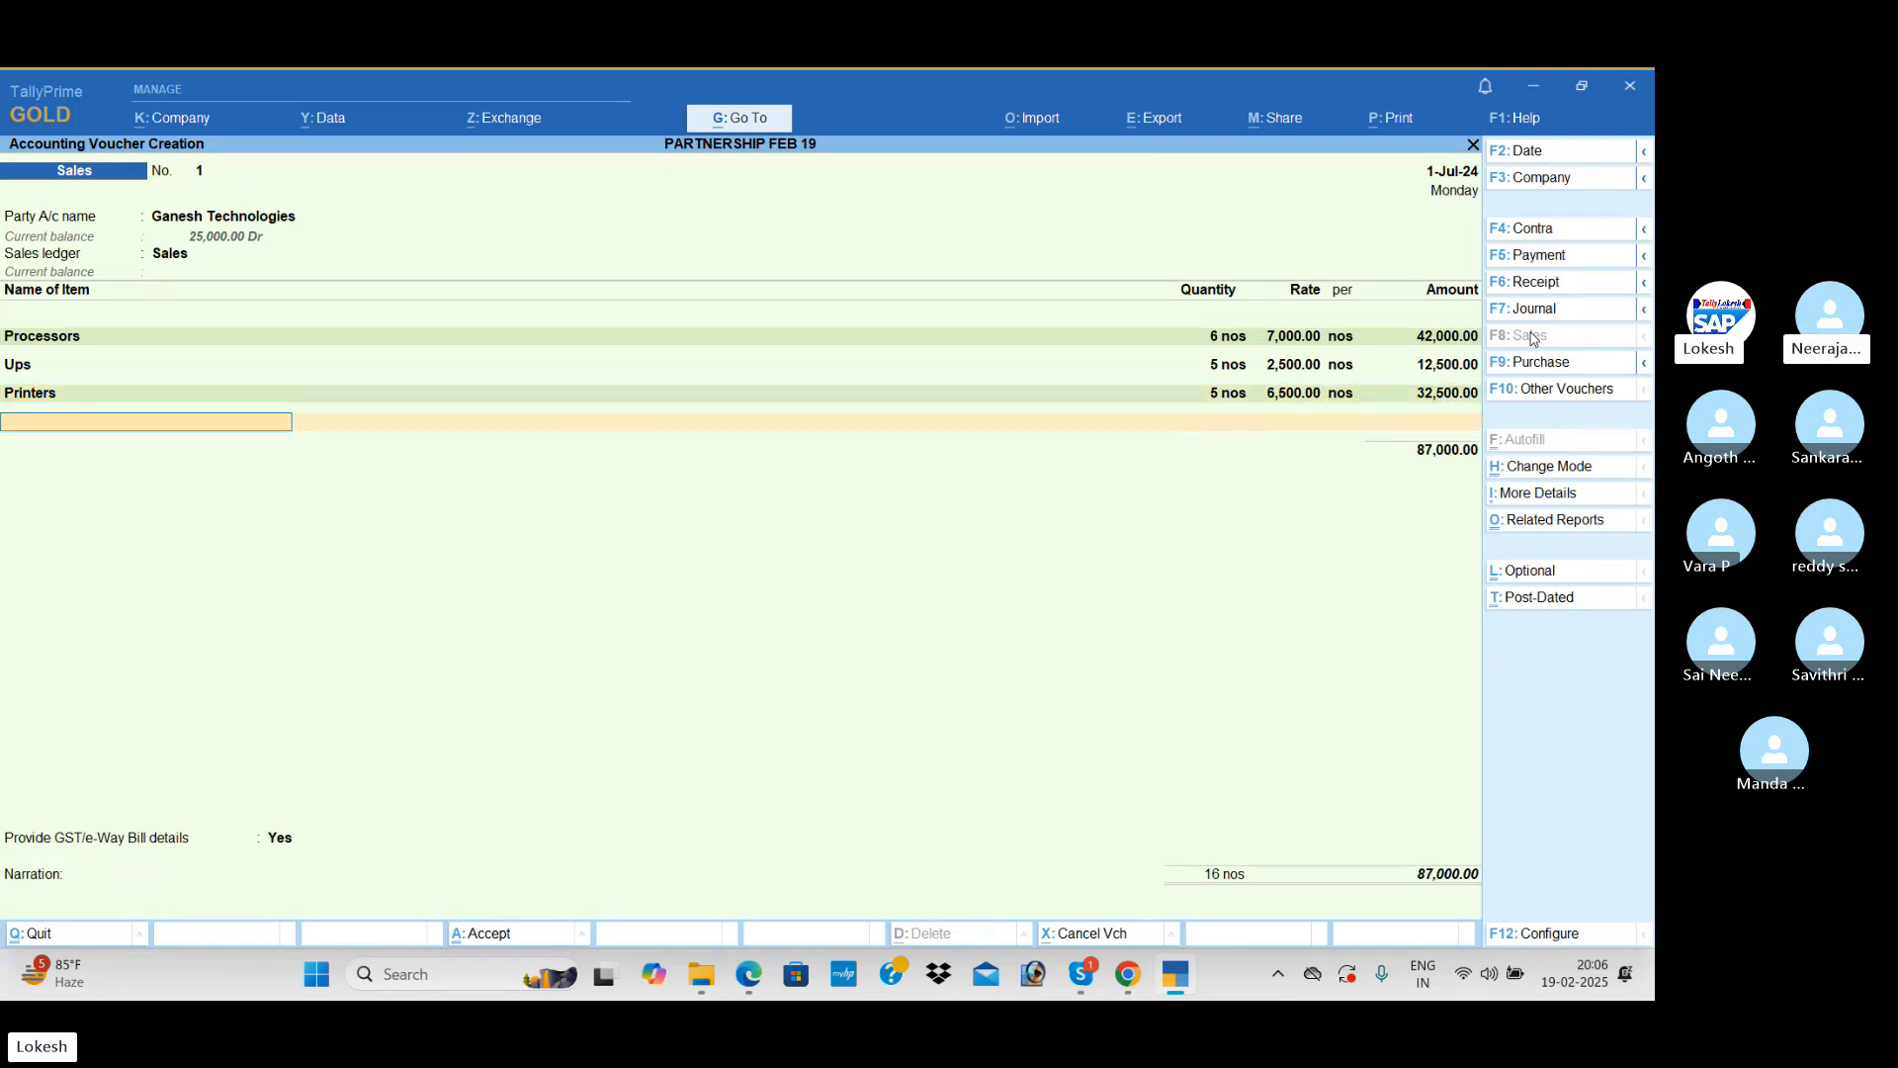
Step: End the item list and create a new ledger named CGST under Duties & Taxes
{"action": "key", "text": "Return"}
{"action": "key", "text": "alt+c"}
{"action": "type", "text": "CGS"}
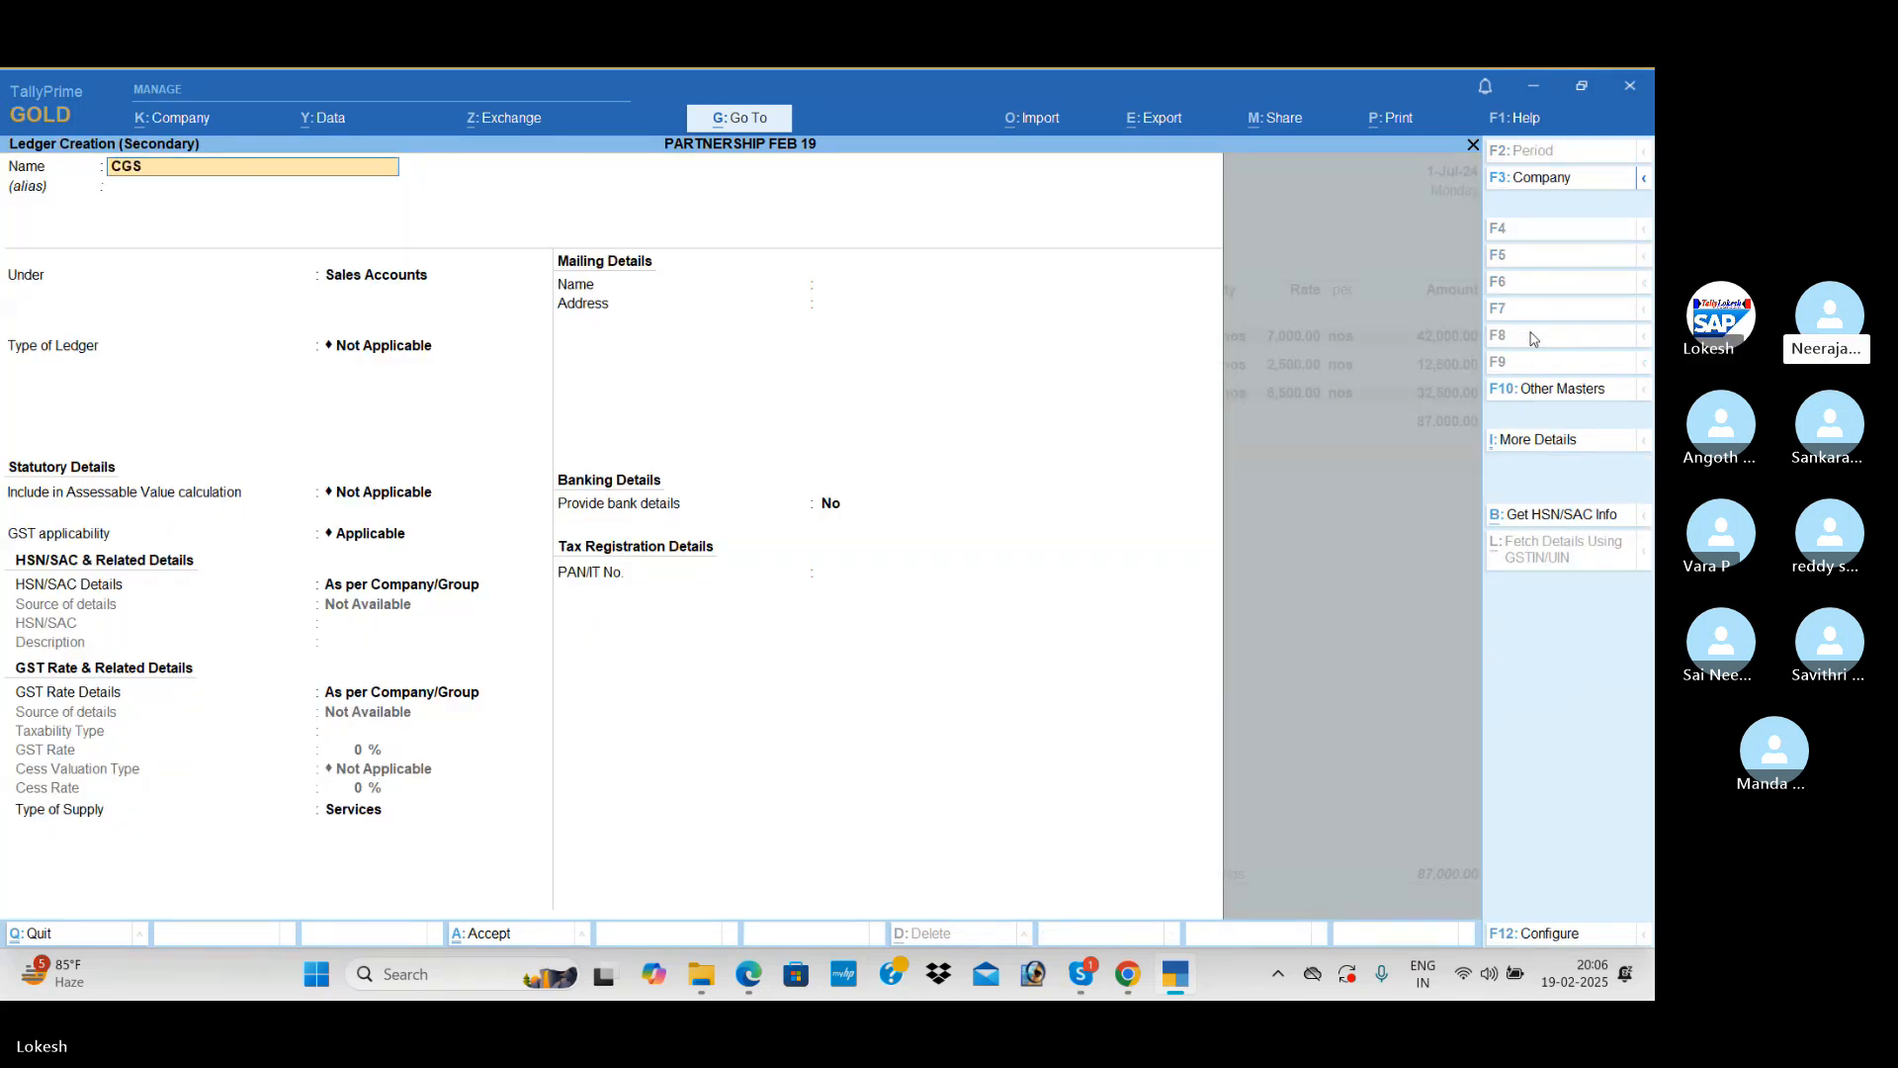
{"action": "type", "text": "T"}
{"action": "key", "text": "Return"}
{"action": "key", "text": "Return"}
{"action": "type", "text": "du"}
Step: Set the CGST ledger's duty type to GST and tax type to CGST, save it and apply it to the voucher
{"action": "key", "text": "Return"}
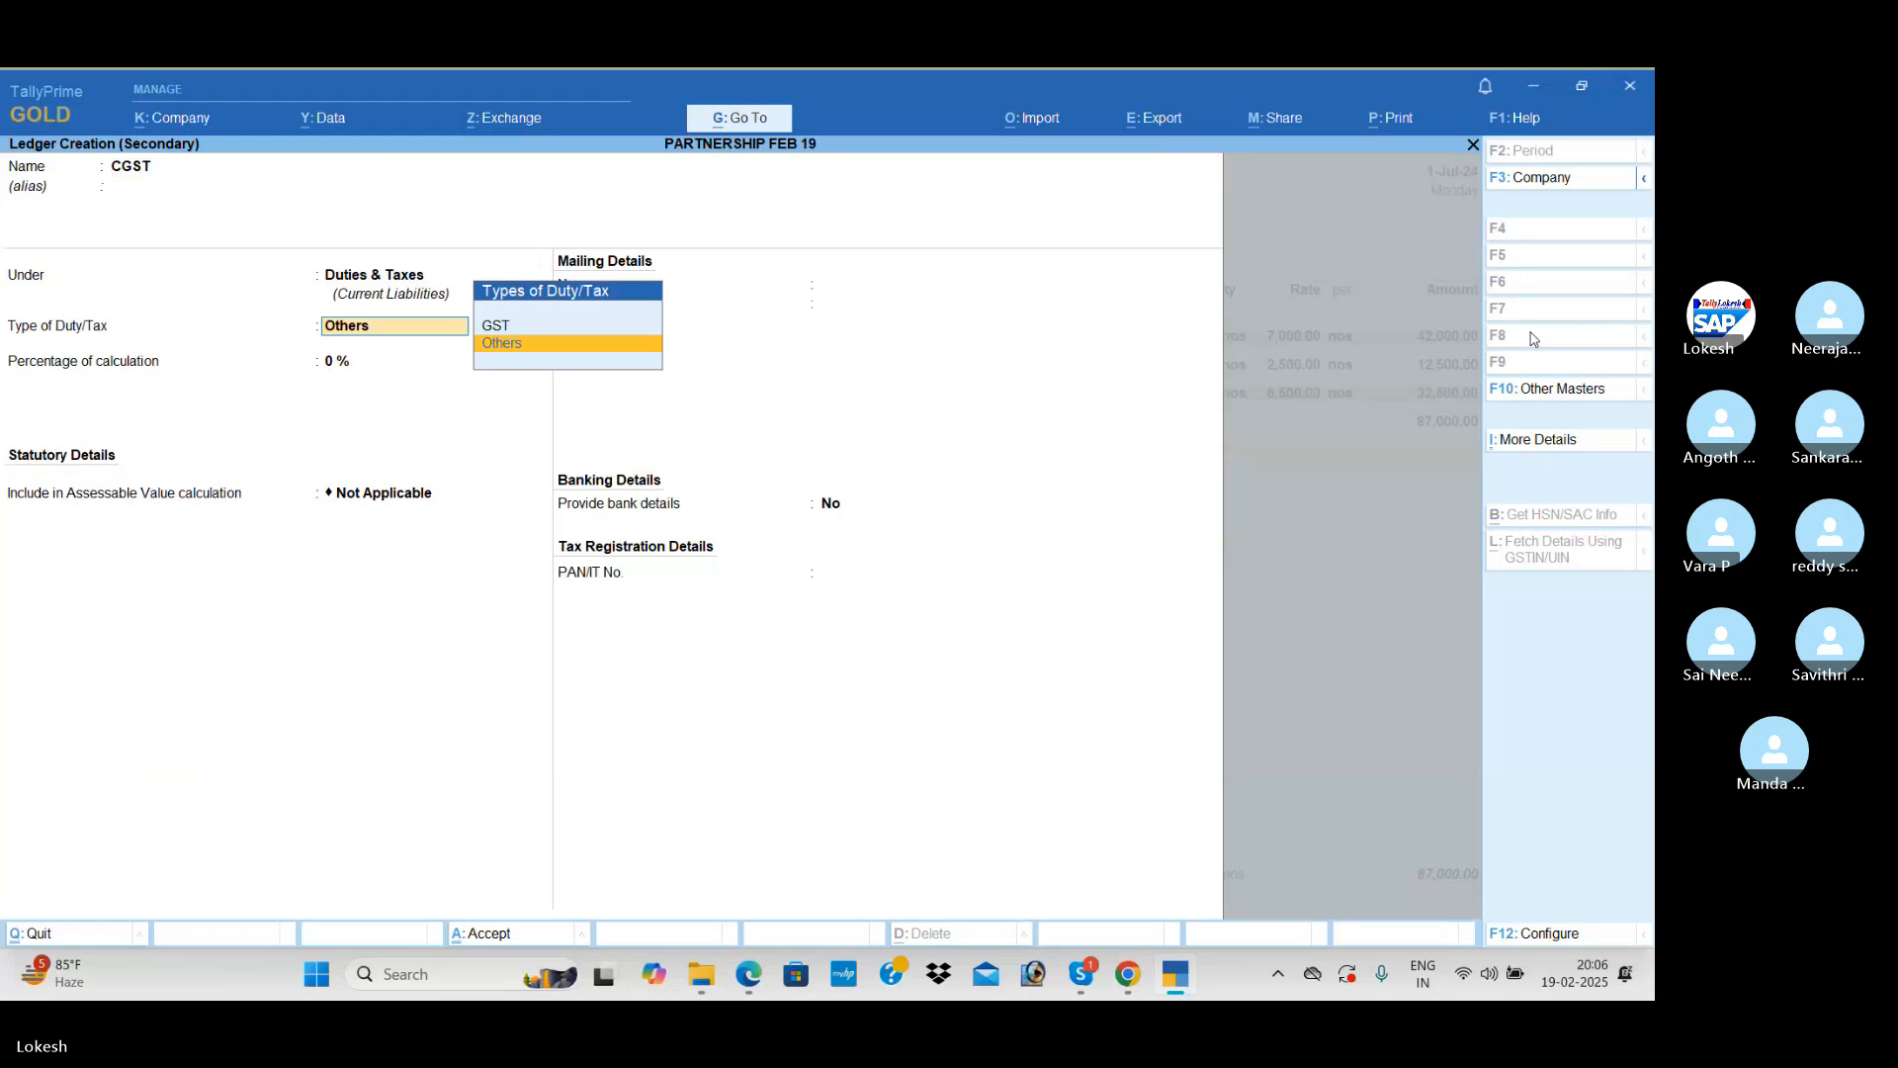
{"action": "key", "text": "Up"}
{"action": "key", "text": "Return"}
{"action": "key", "text": "Down"}
{"action": "key", "text": "Return"}
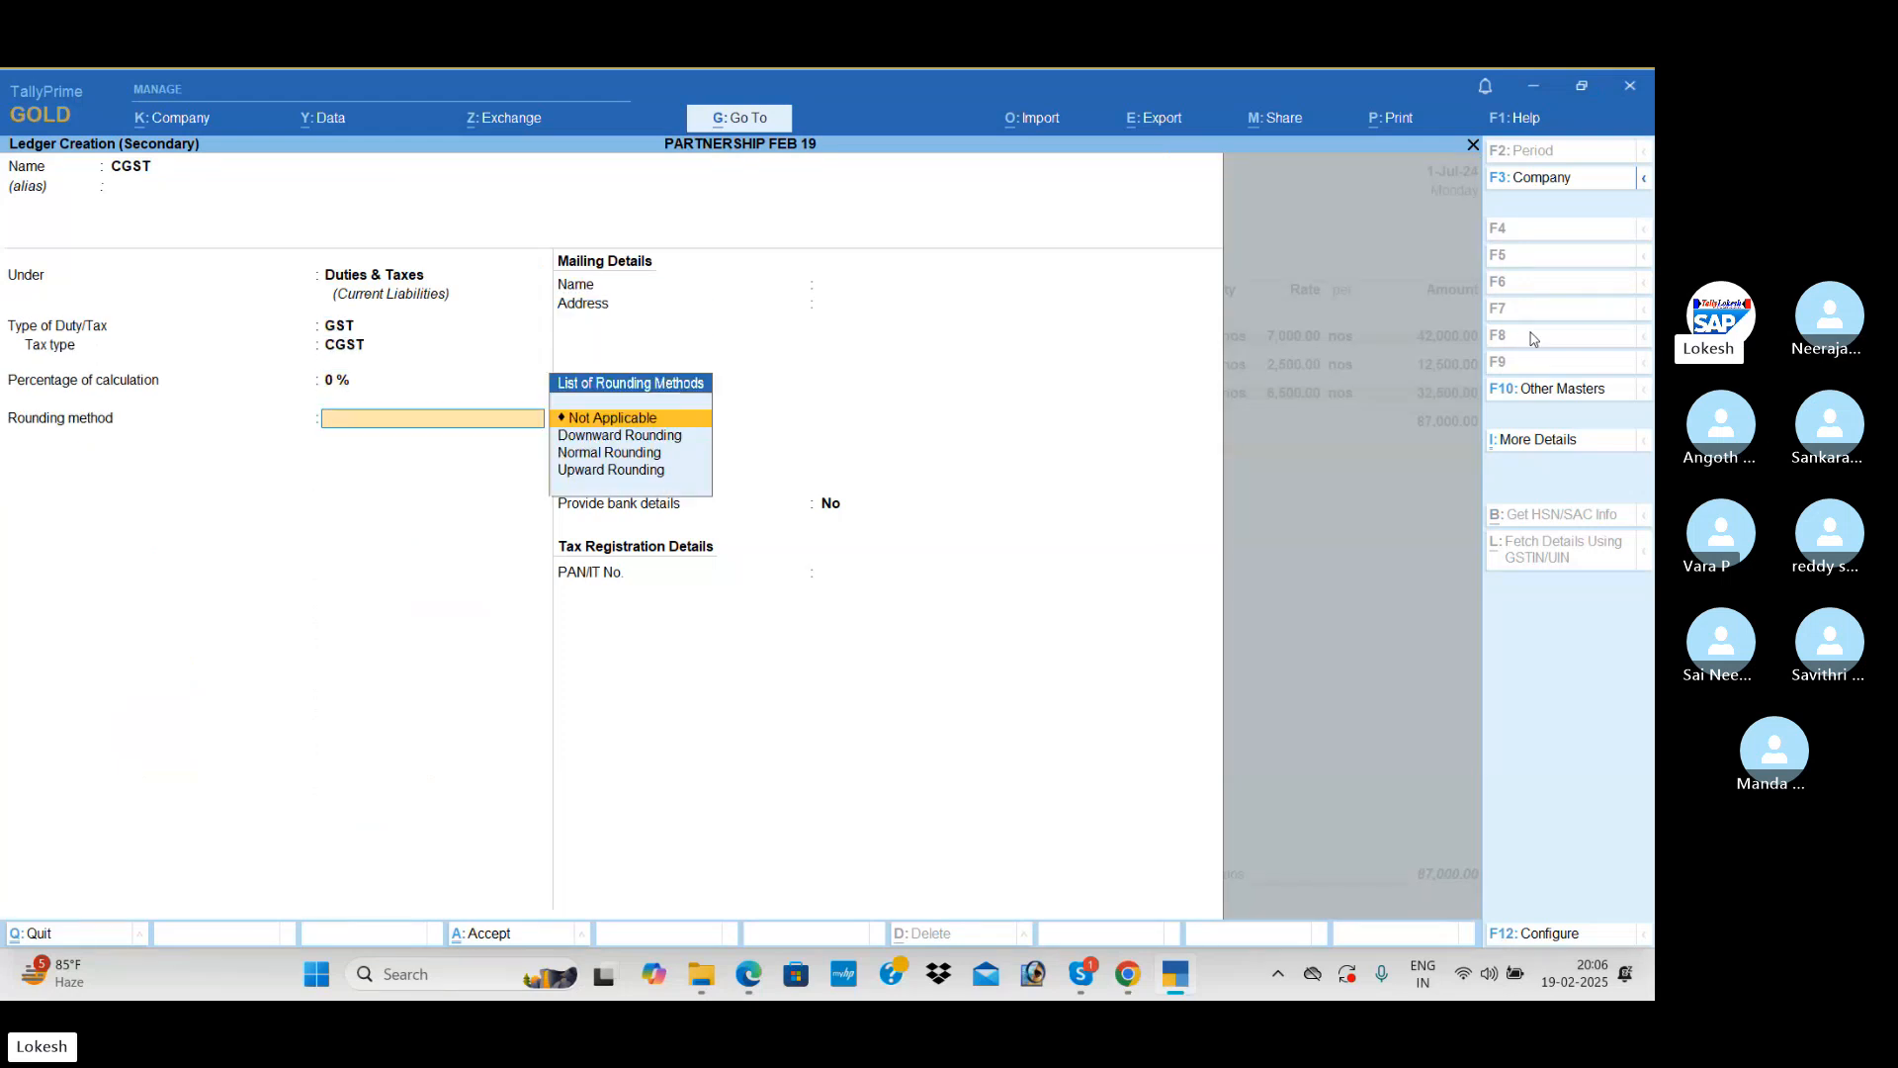
{"action": "key", "text": "Return"}
{"action": "key", "text": "ctrl+a"}
Step: Create an SGST ledger under Duties & Taxes with duty type GST and tax type SGST/UTGST, and add it to the voucher
{"action": "key", "text": "Return"}
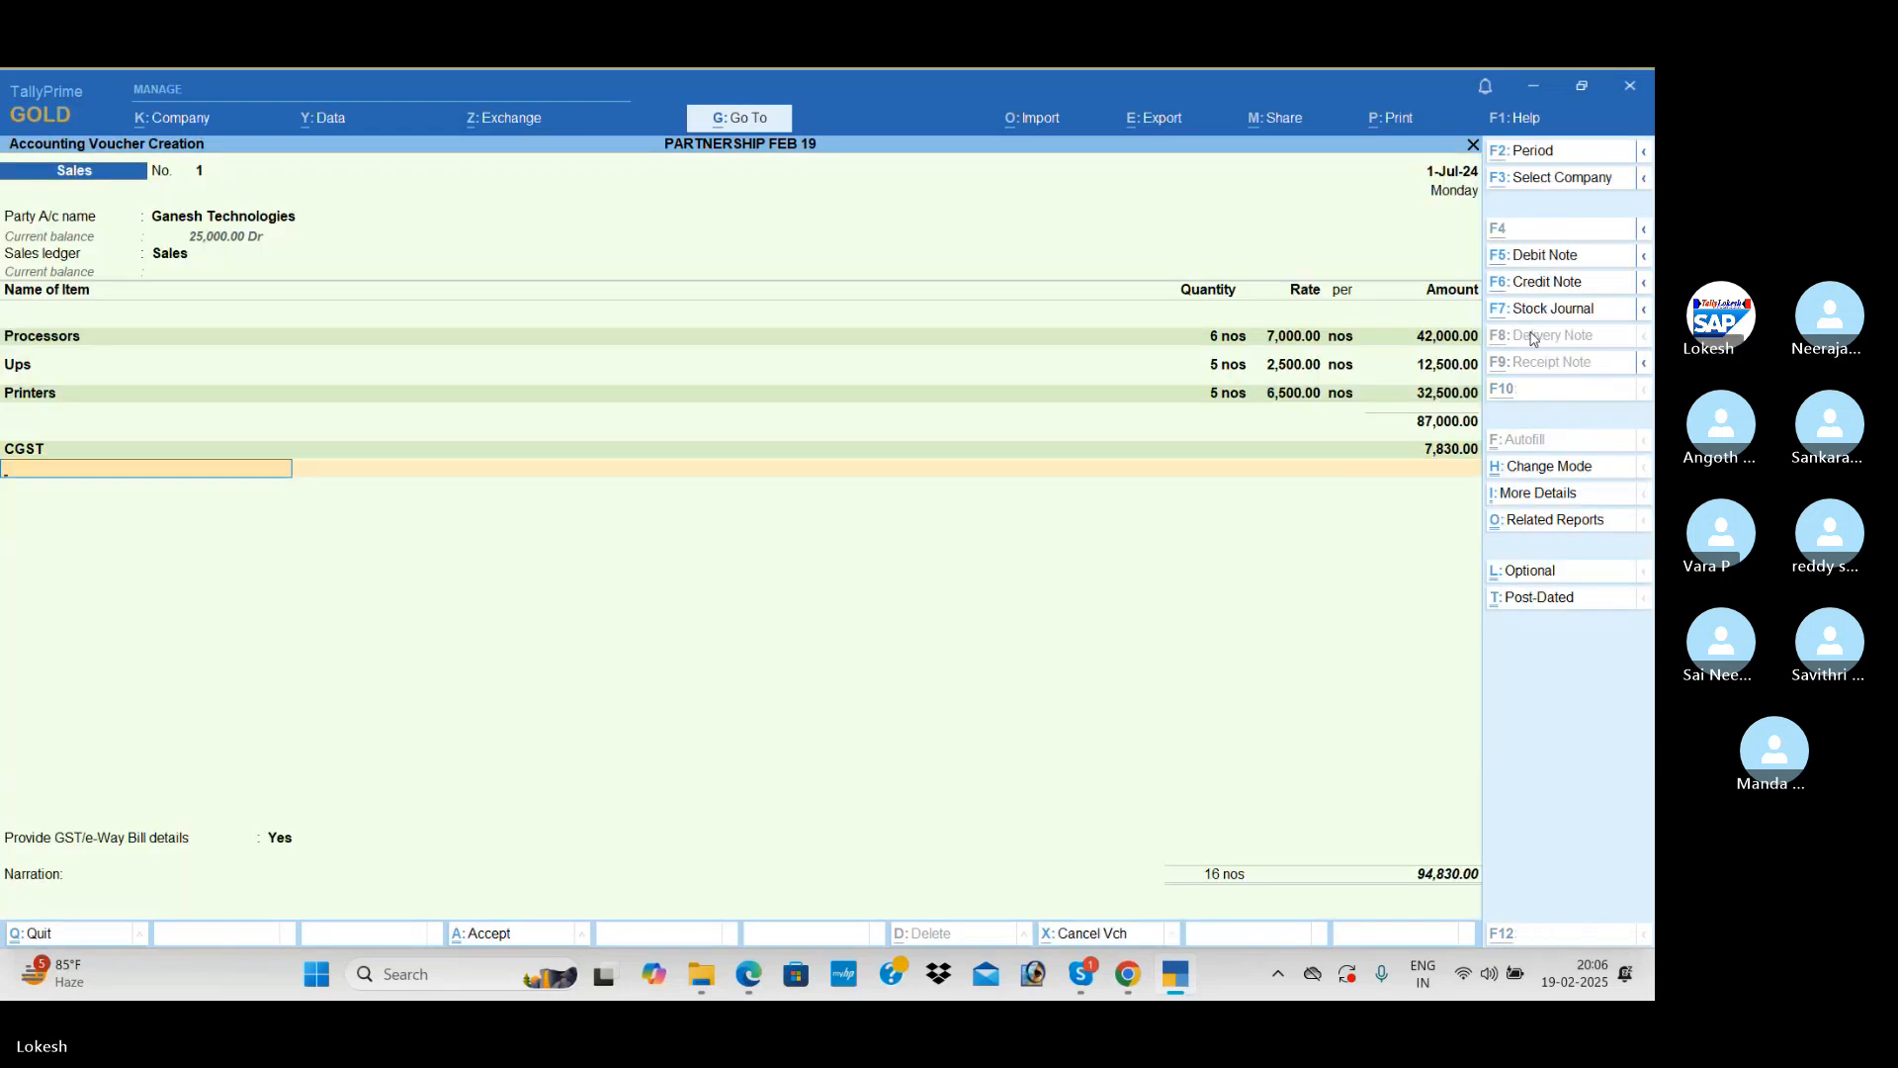
{"action": "key", "text": "alt+c"}
{"action": "type", "text": "SGST"}
{"action": "key", "text": "Return"}
{"action": "key", "text": "Up"}
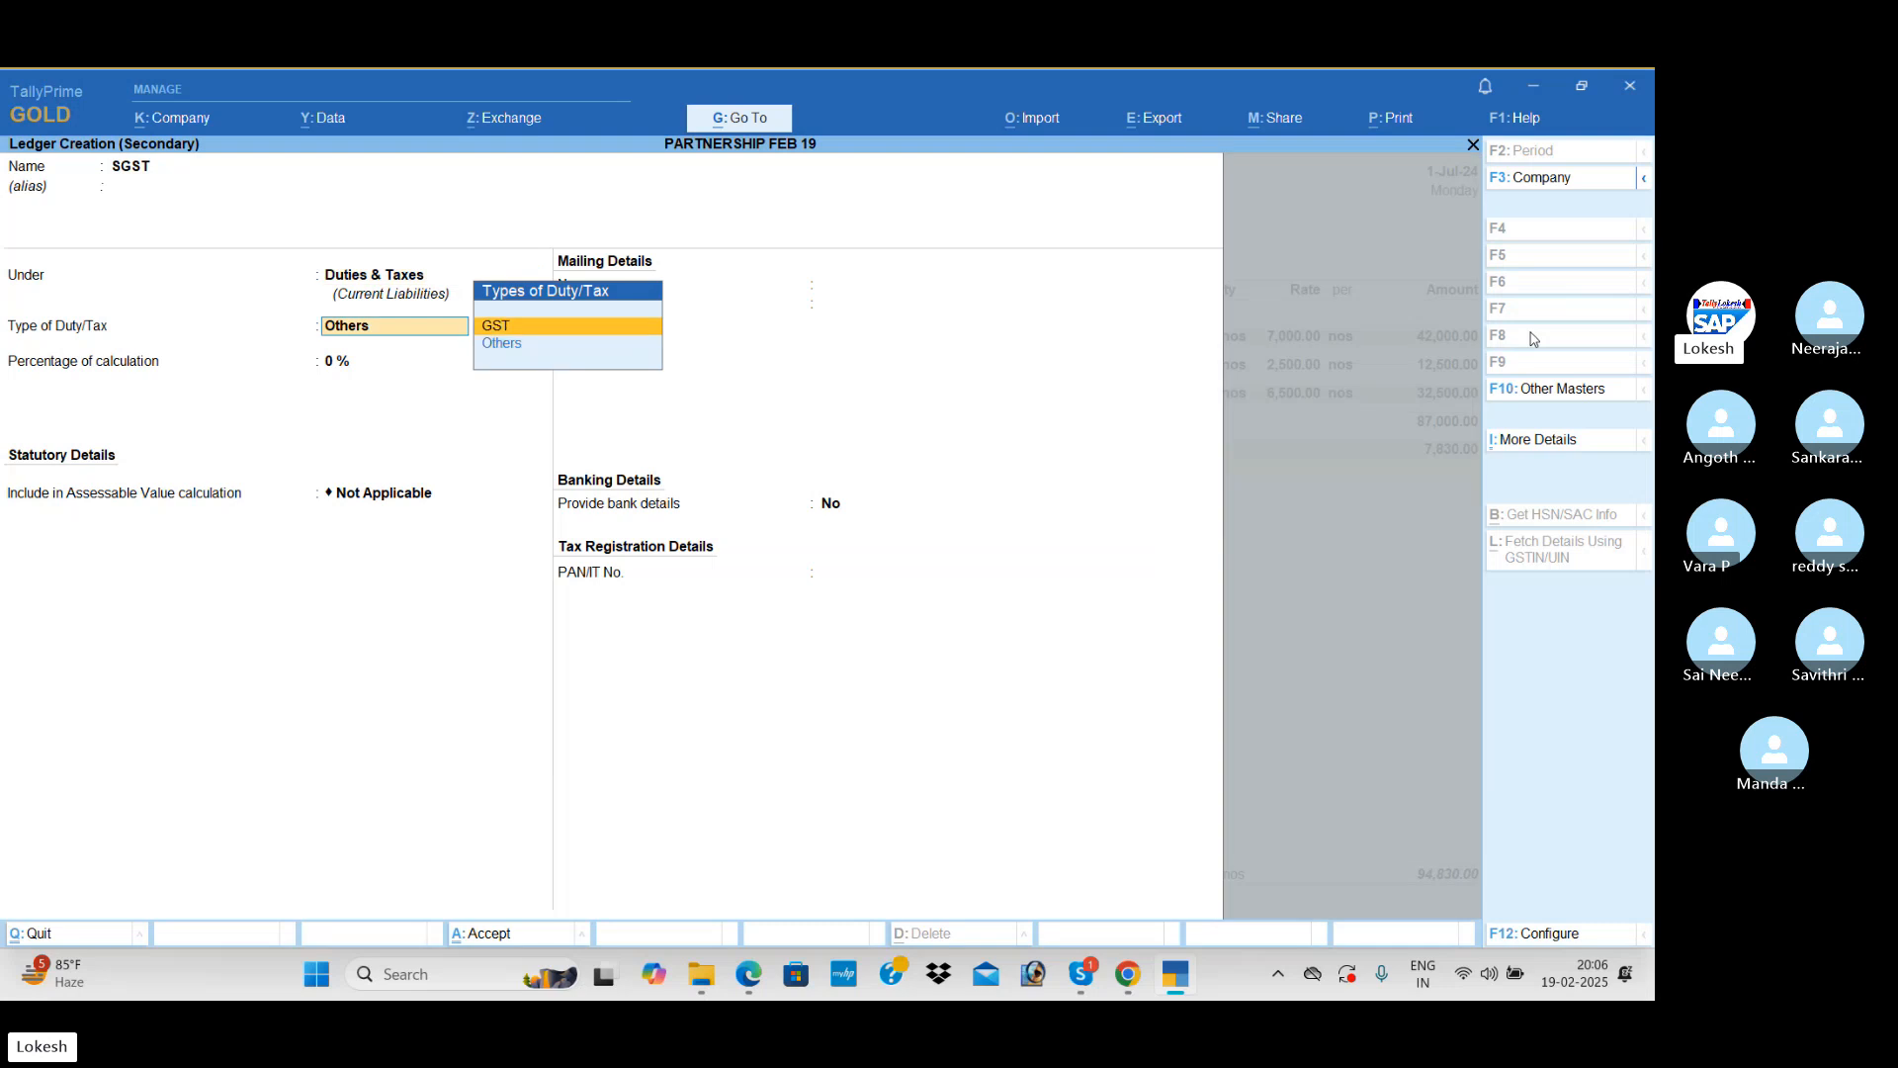
{"action": "key", "text": "Return"}
{"action": "key", "text": "Down"}
{"action": "key", "text": "Down"}
{"action": "key", "text": "Return"}
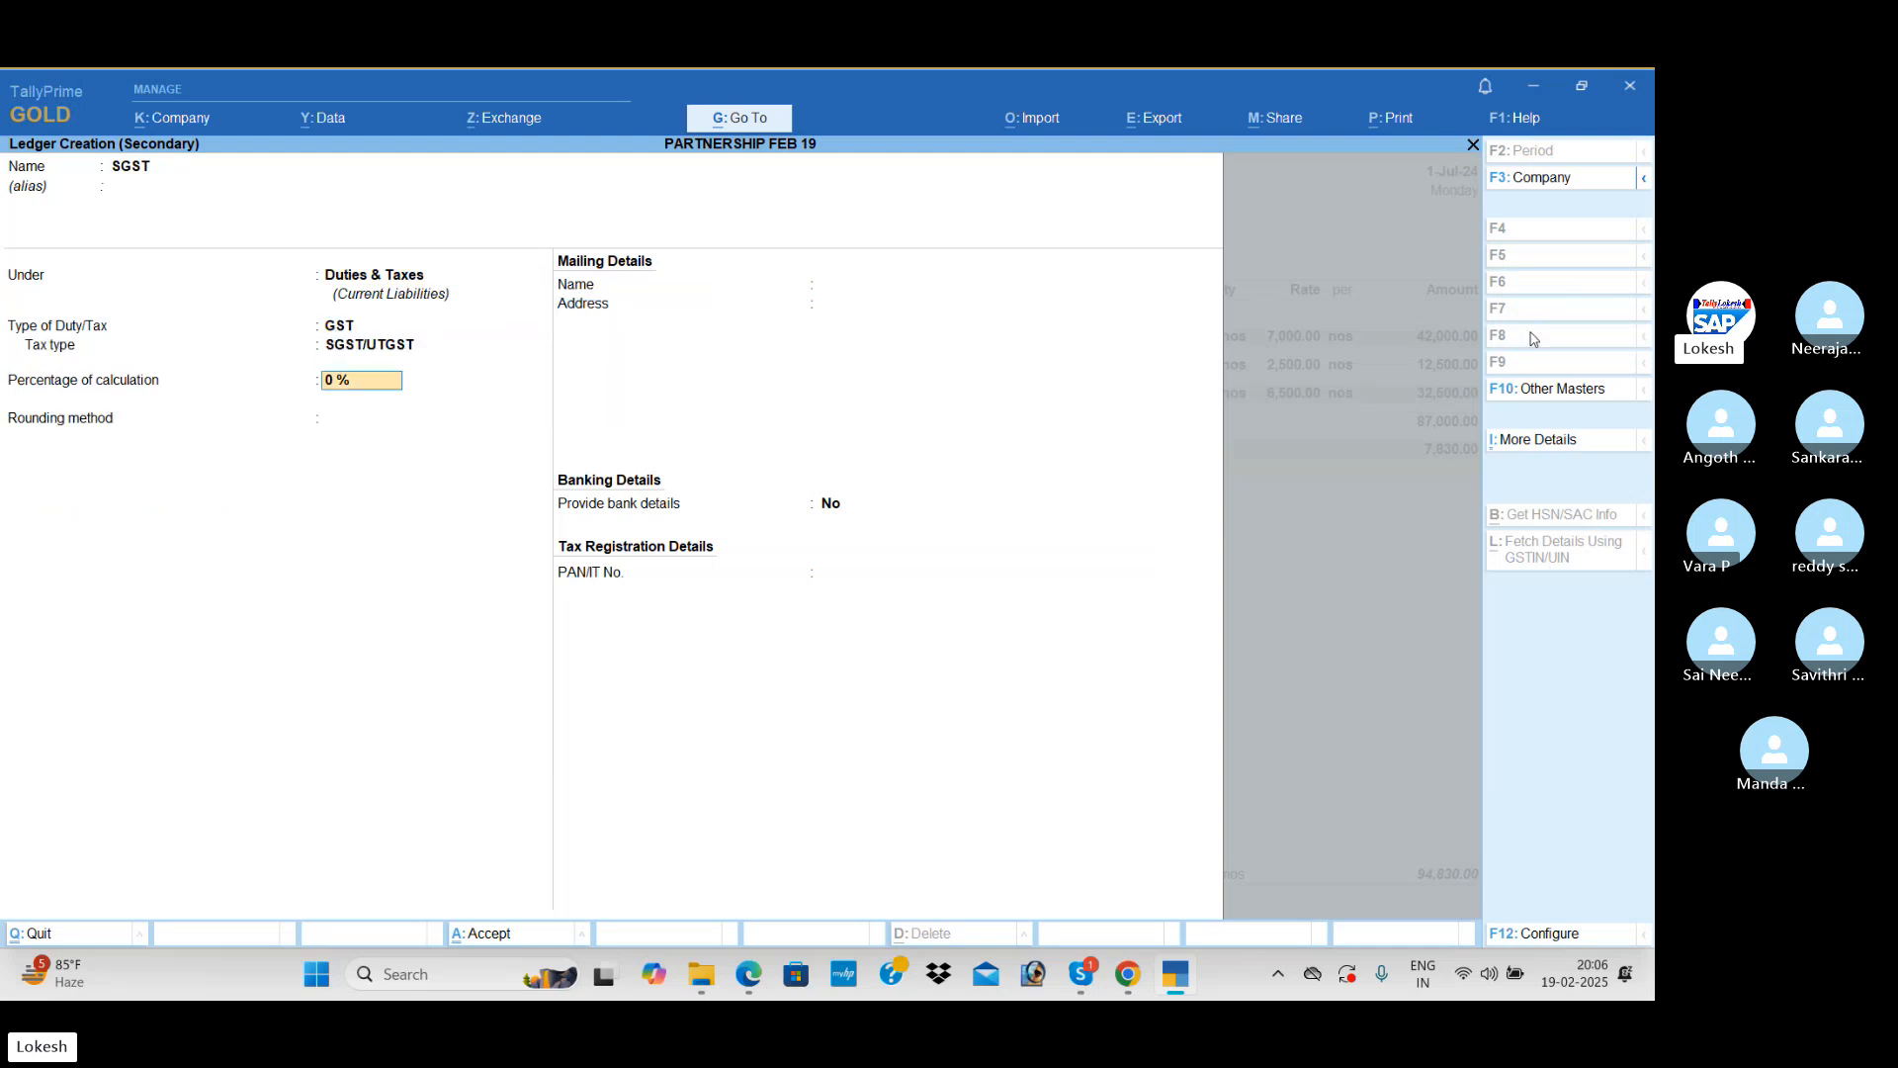
{"action": "key", "text": "Return"}
{"action": "key", "text": "Return"}
{"action": "key", "text": "ctrl+a"}
{"action": "key", "text": "Return"}
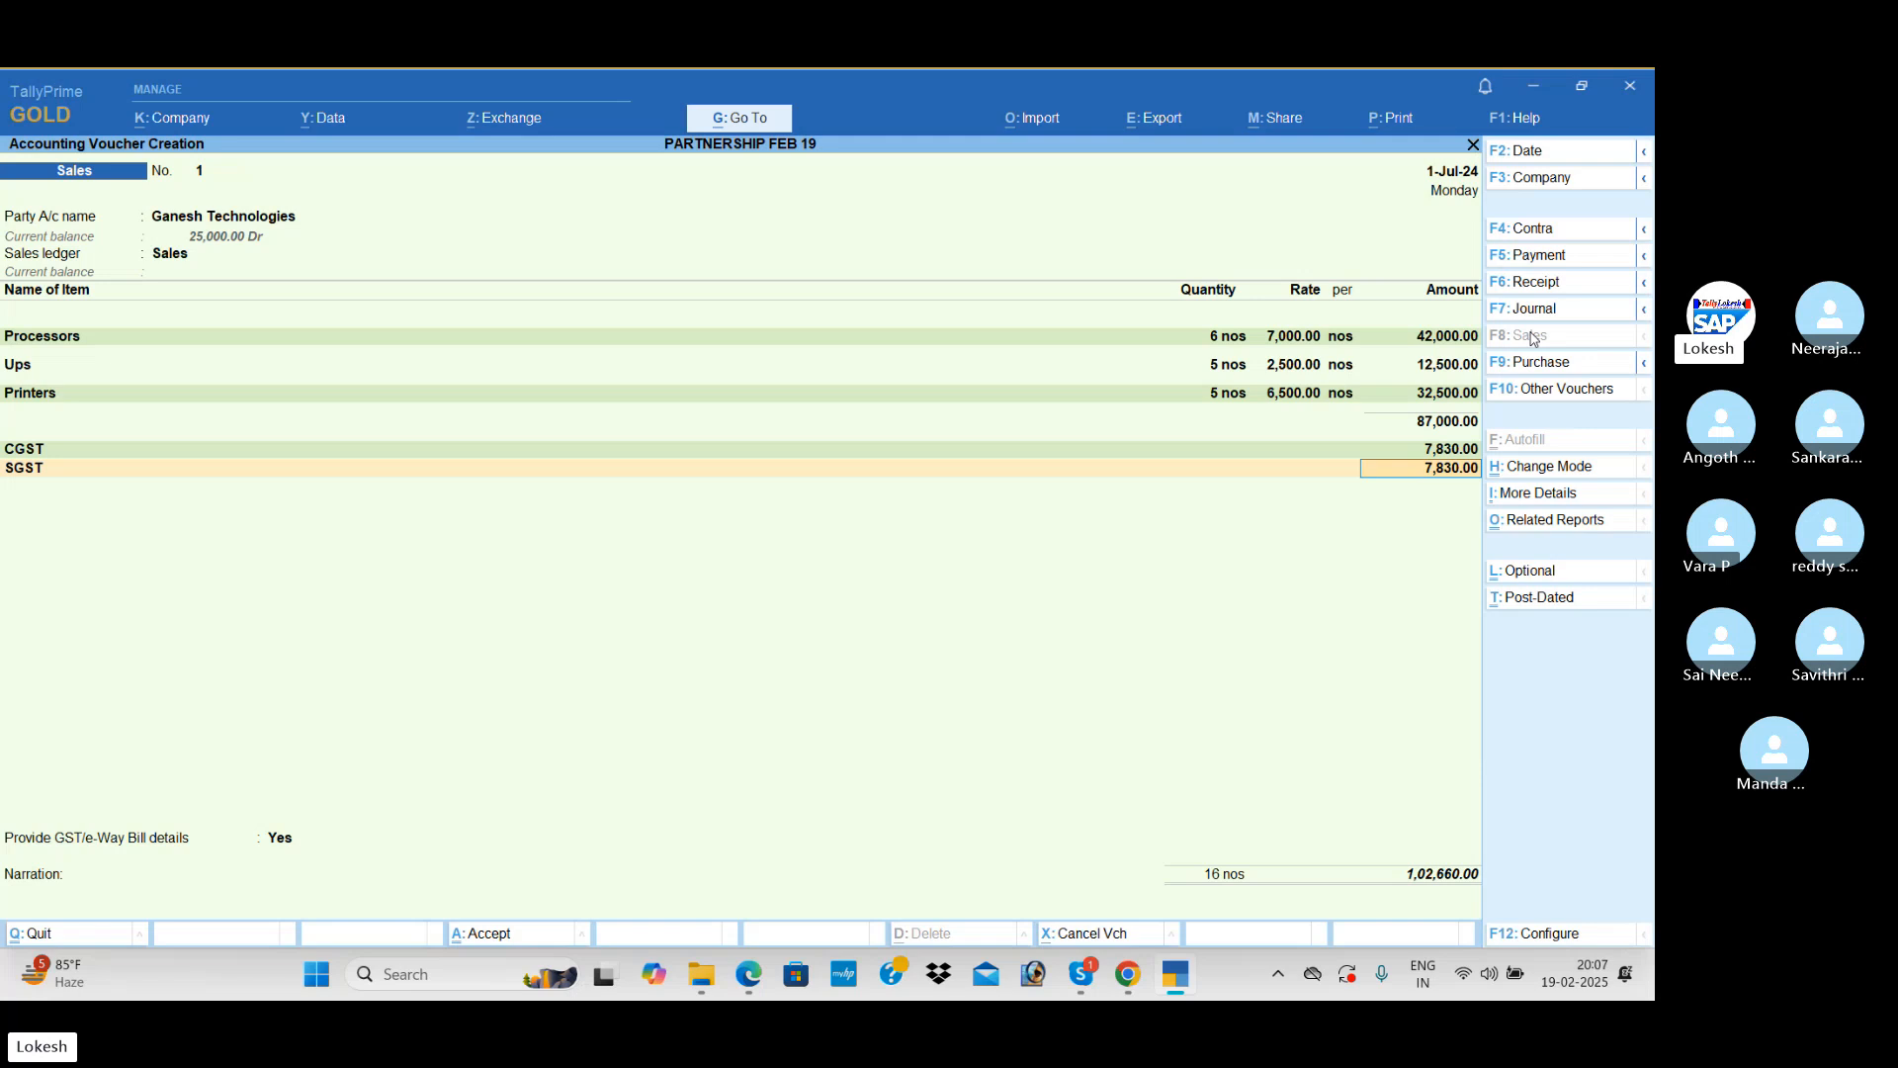
Step: Set the GST/e-Way Bill details option to No, save the Sales voucher and decline sending it for e-Way Bill generation
{"action": "key", "text": "Return"}
{"action": "key", "text": "Return"}
{"action": "key", "text": "Down"}
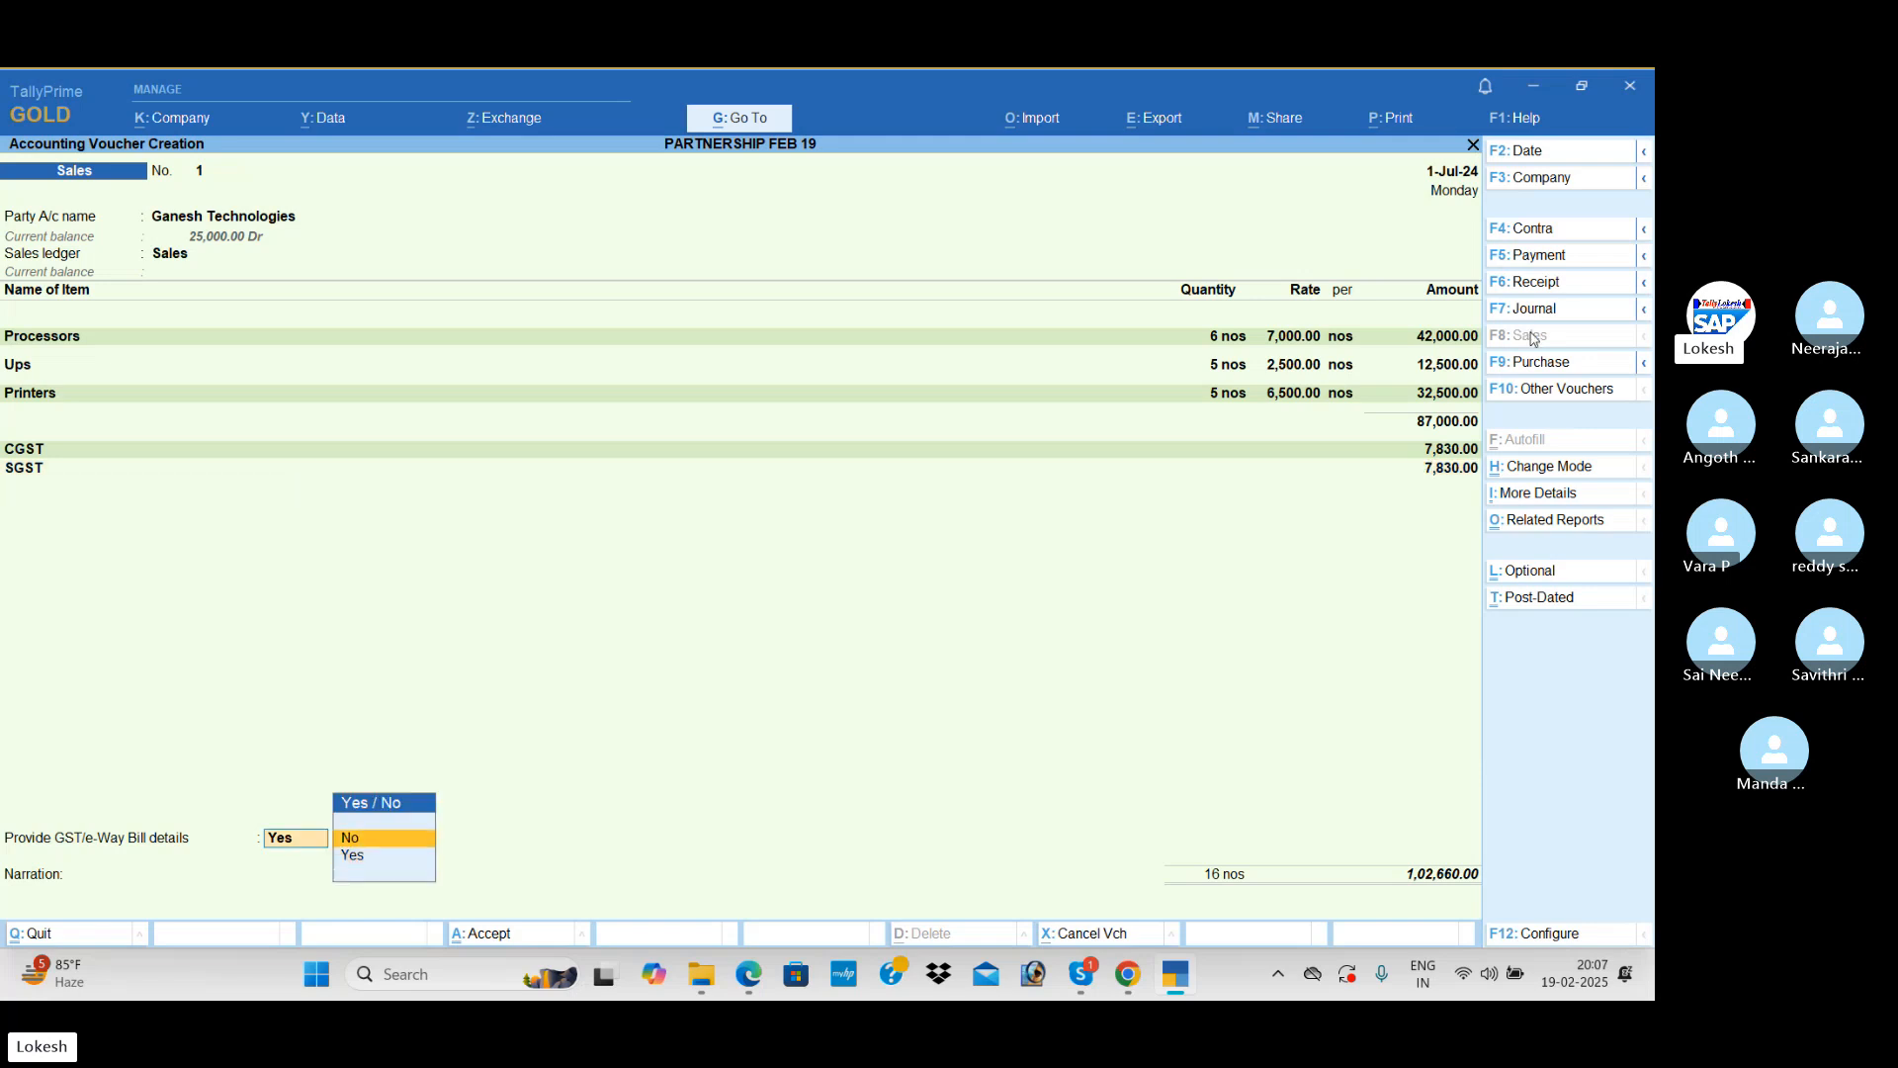
{"action": "key", "text": "Return"}
{"action": "key", "text": "Return"}
{"action": "key", "text": "Return"}
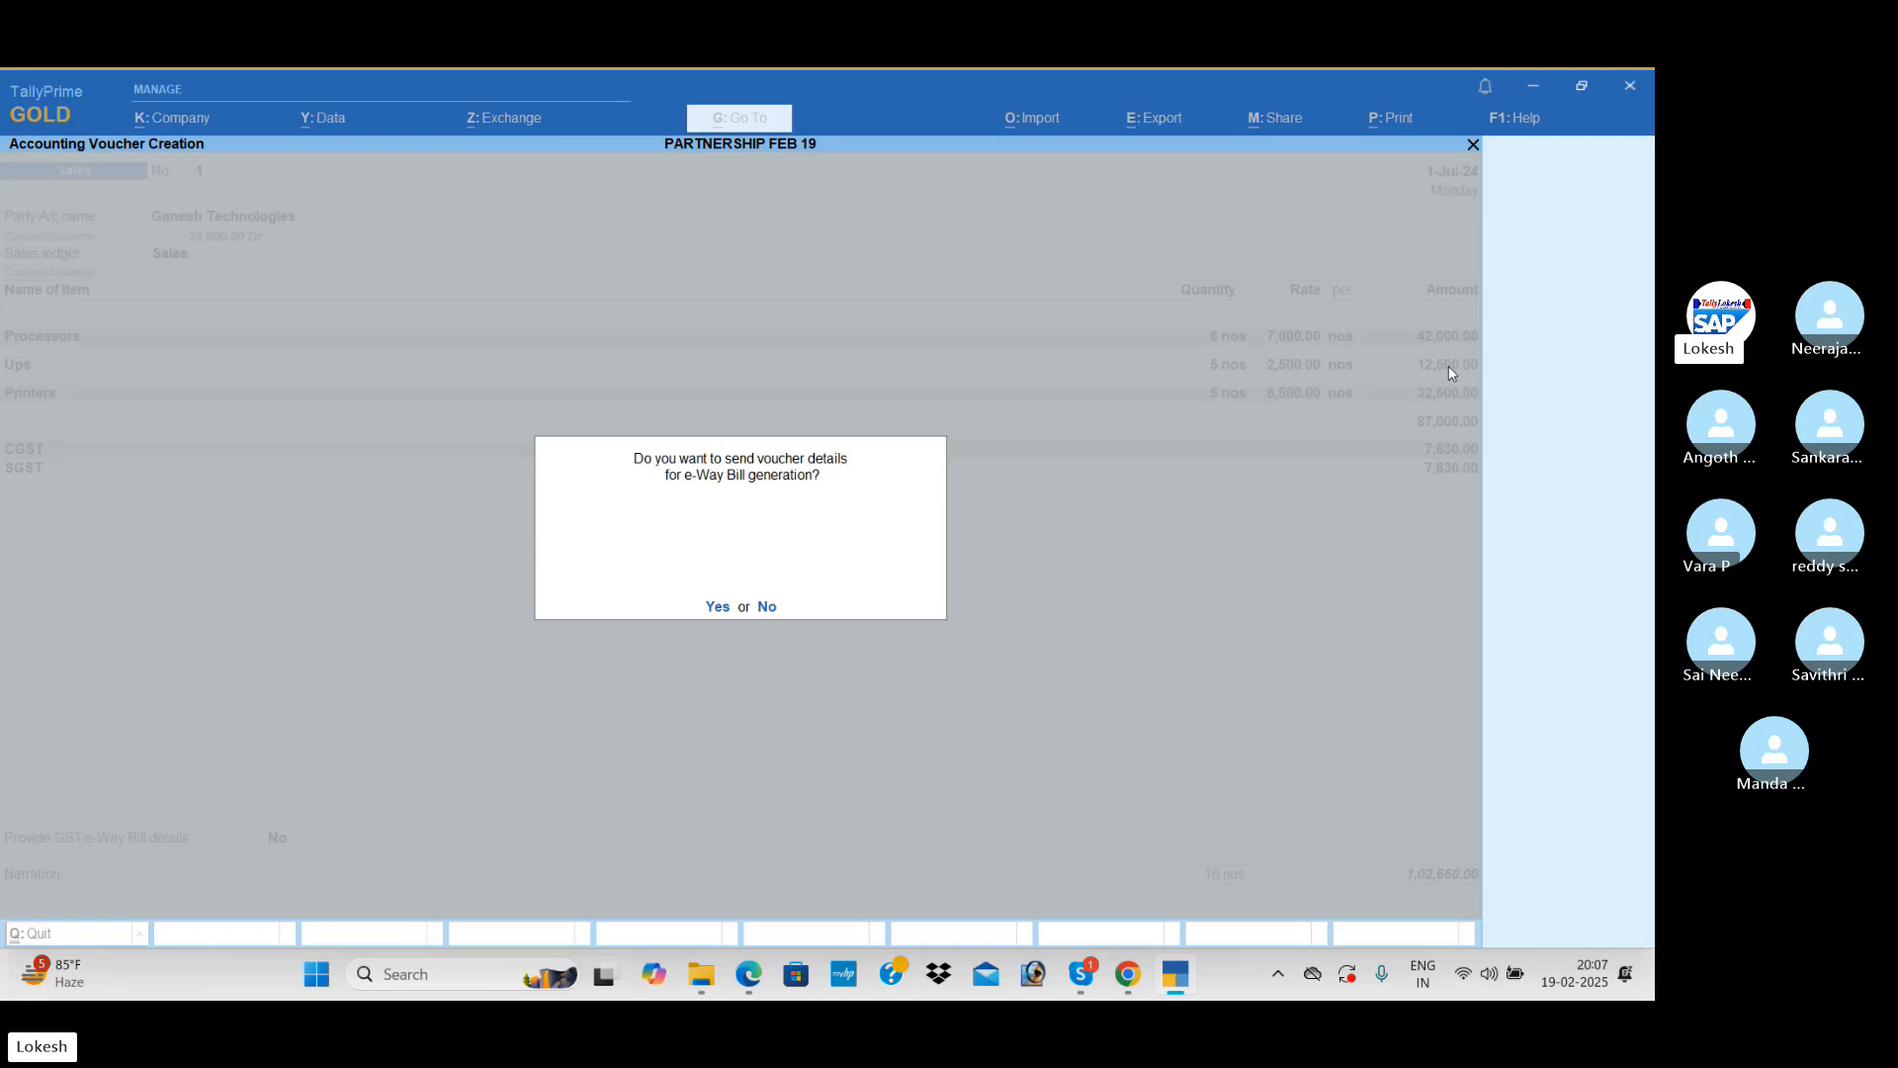
{"action": "key", "text": "n"}
Step: Start a Receipt voucher and credit Ganesh Technologies with 25,000
{"action": "left_click", "coordinate": [1574, 284]}
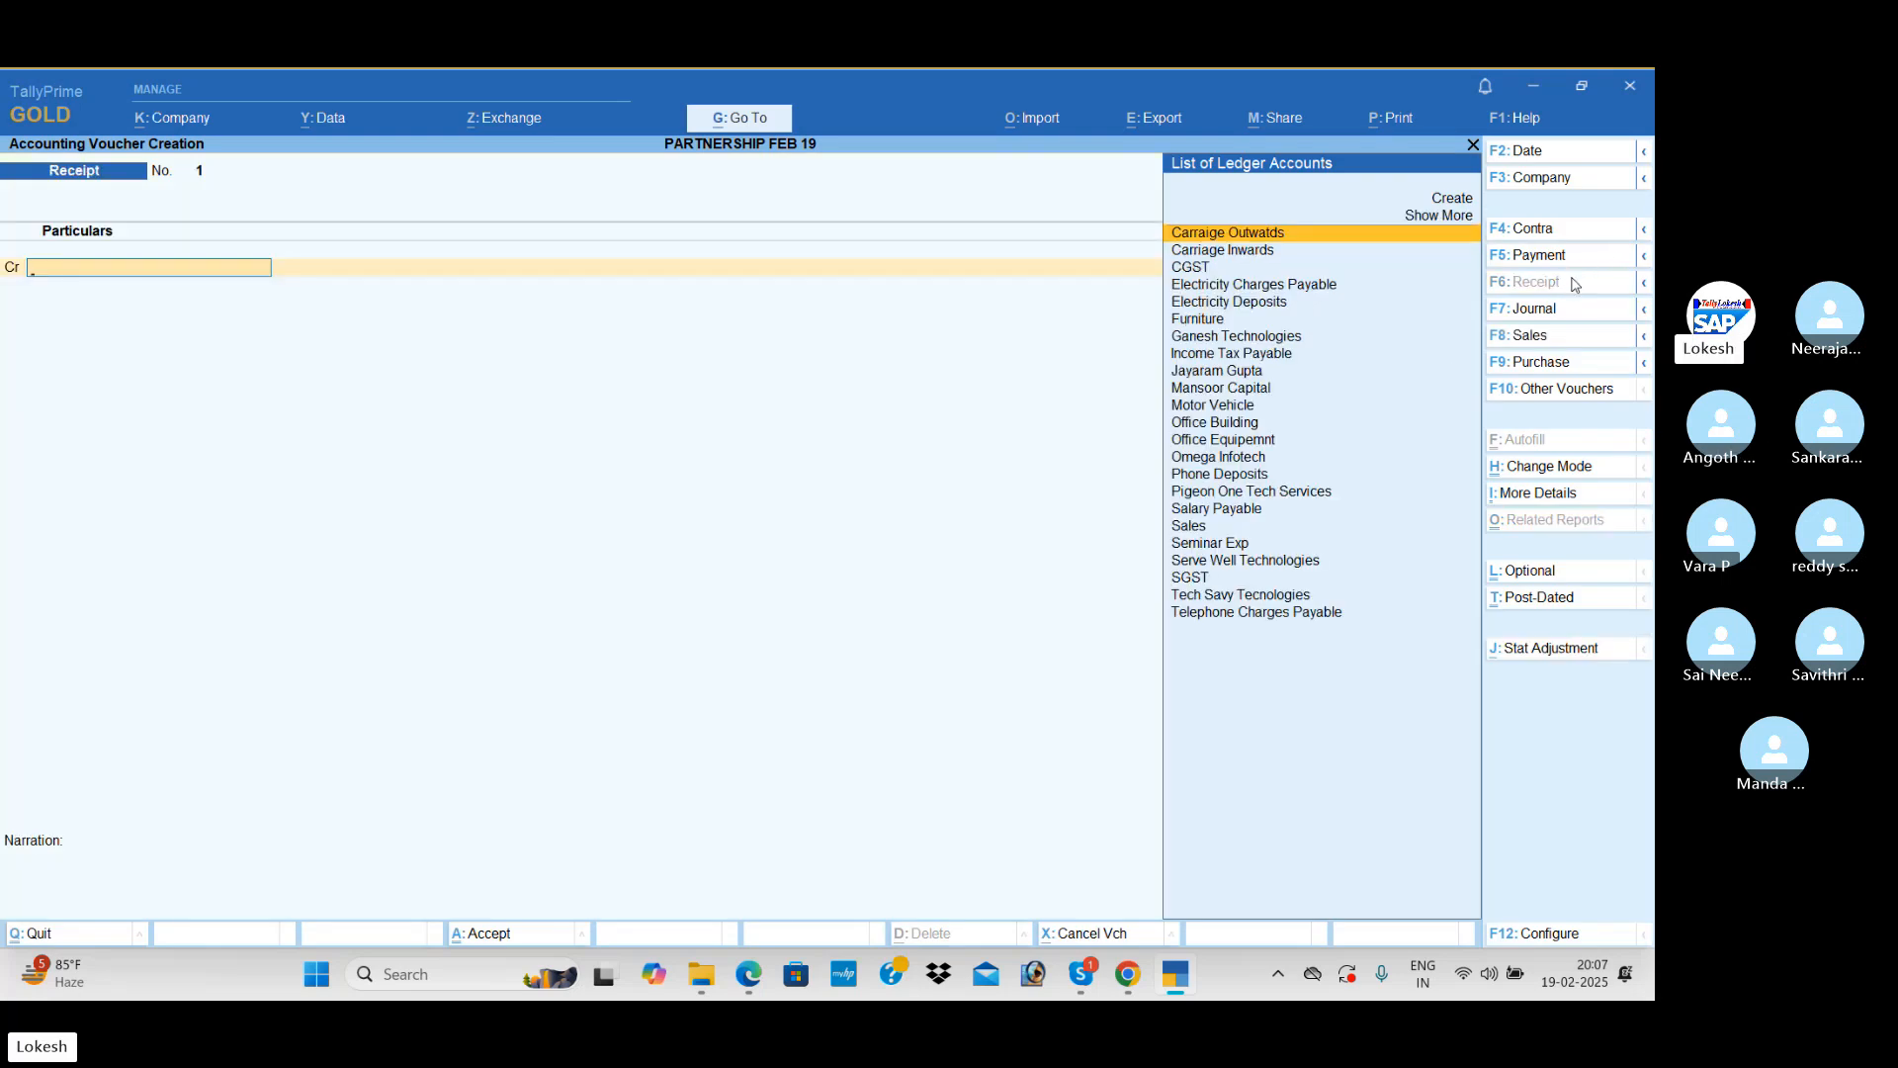
{"action": "type", "text": "g"}
{"action": "key", "text": "Return"}
{"action": "type", "text": "25"}
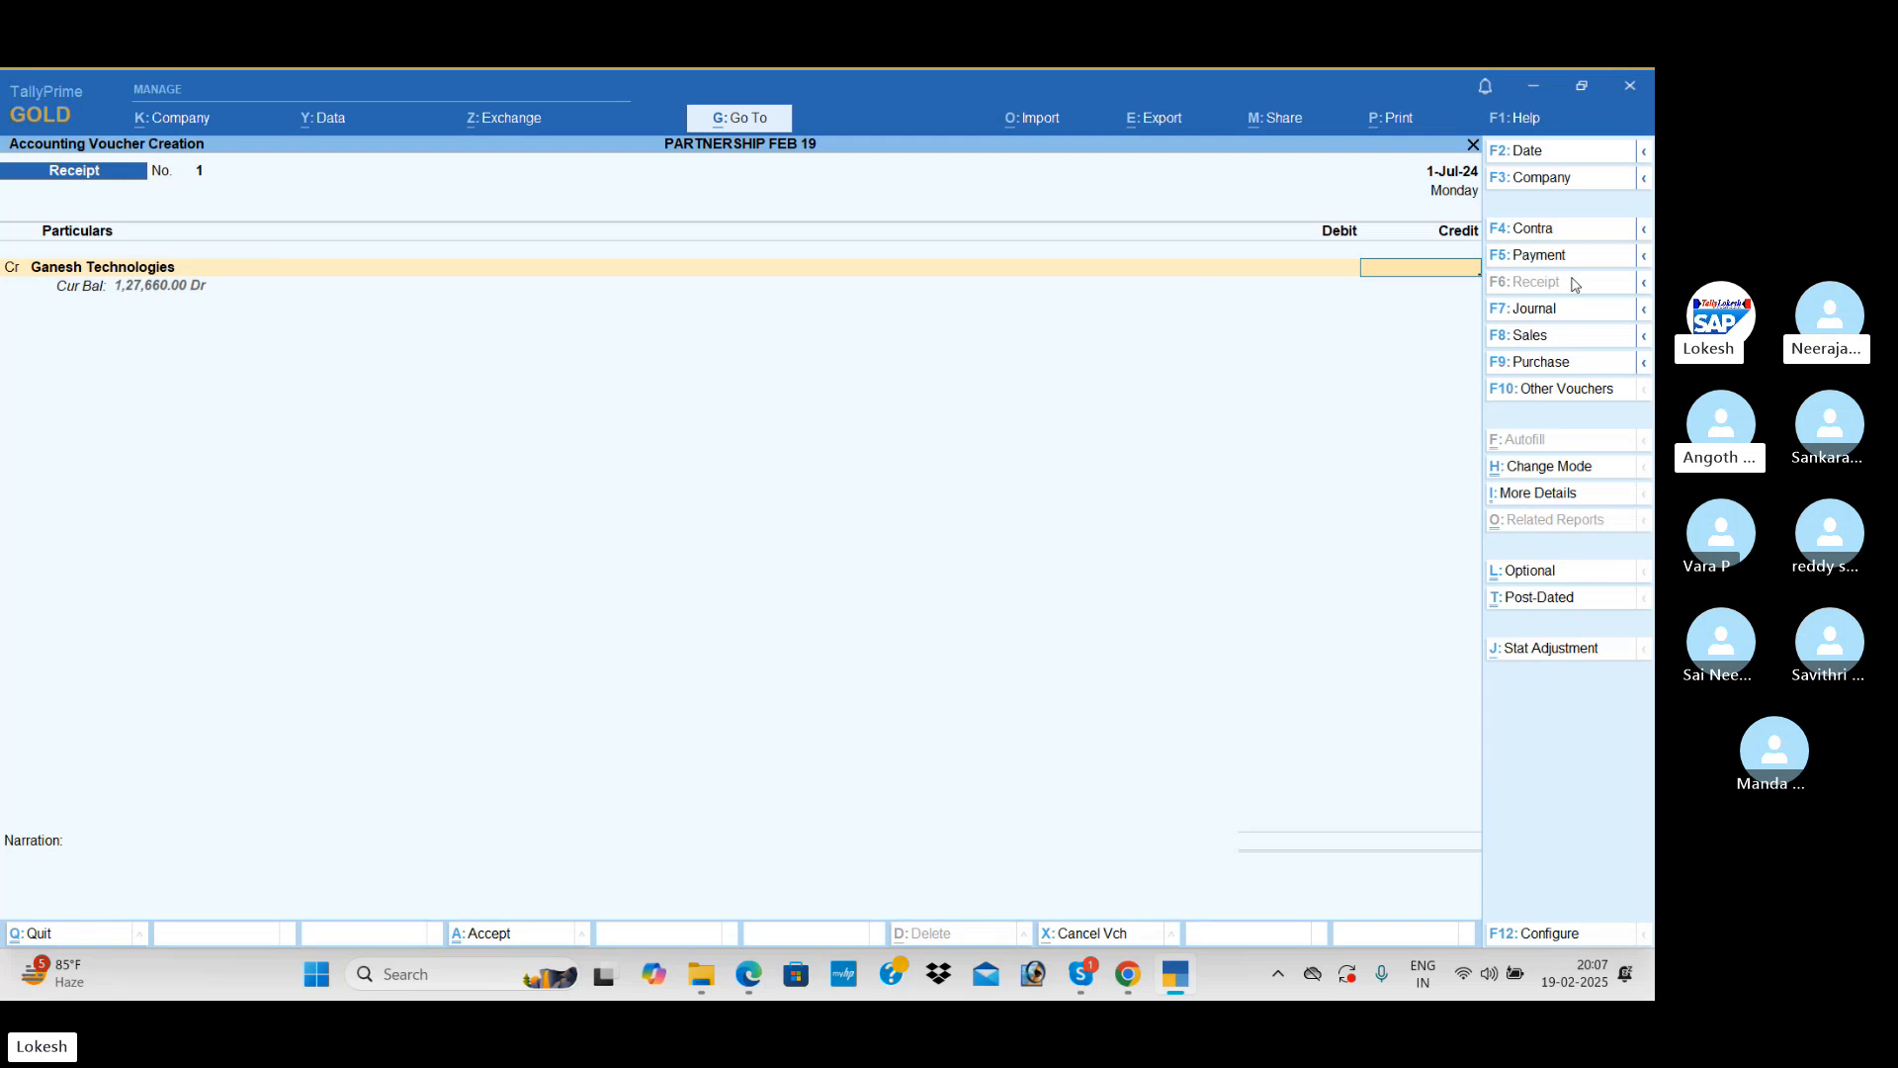
{"action": "type", "text": "000"}
{"action": "key", "text": "Return"}
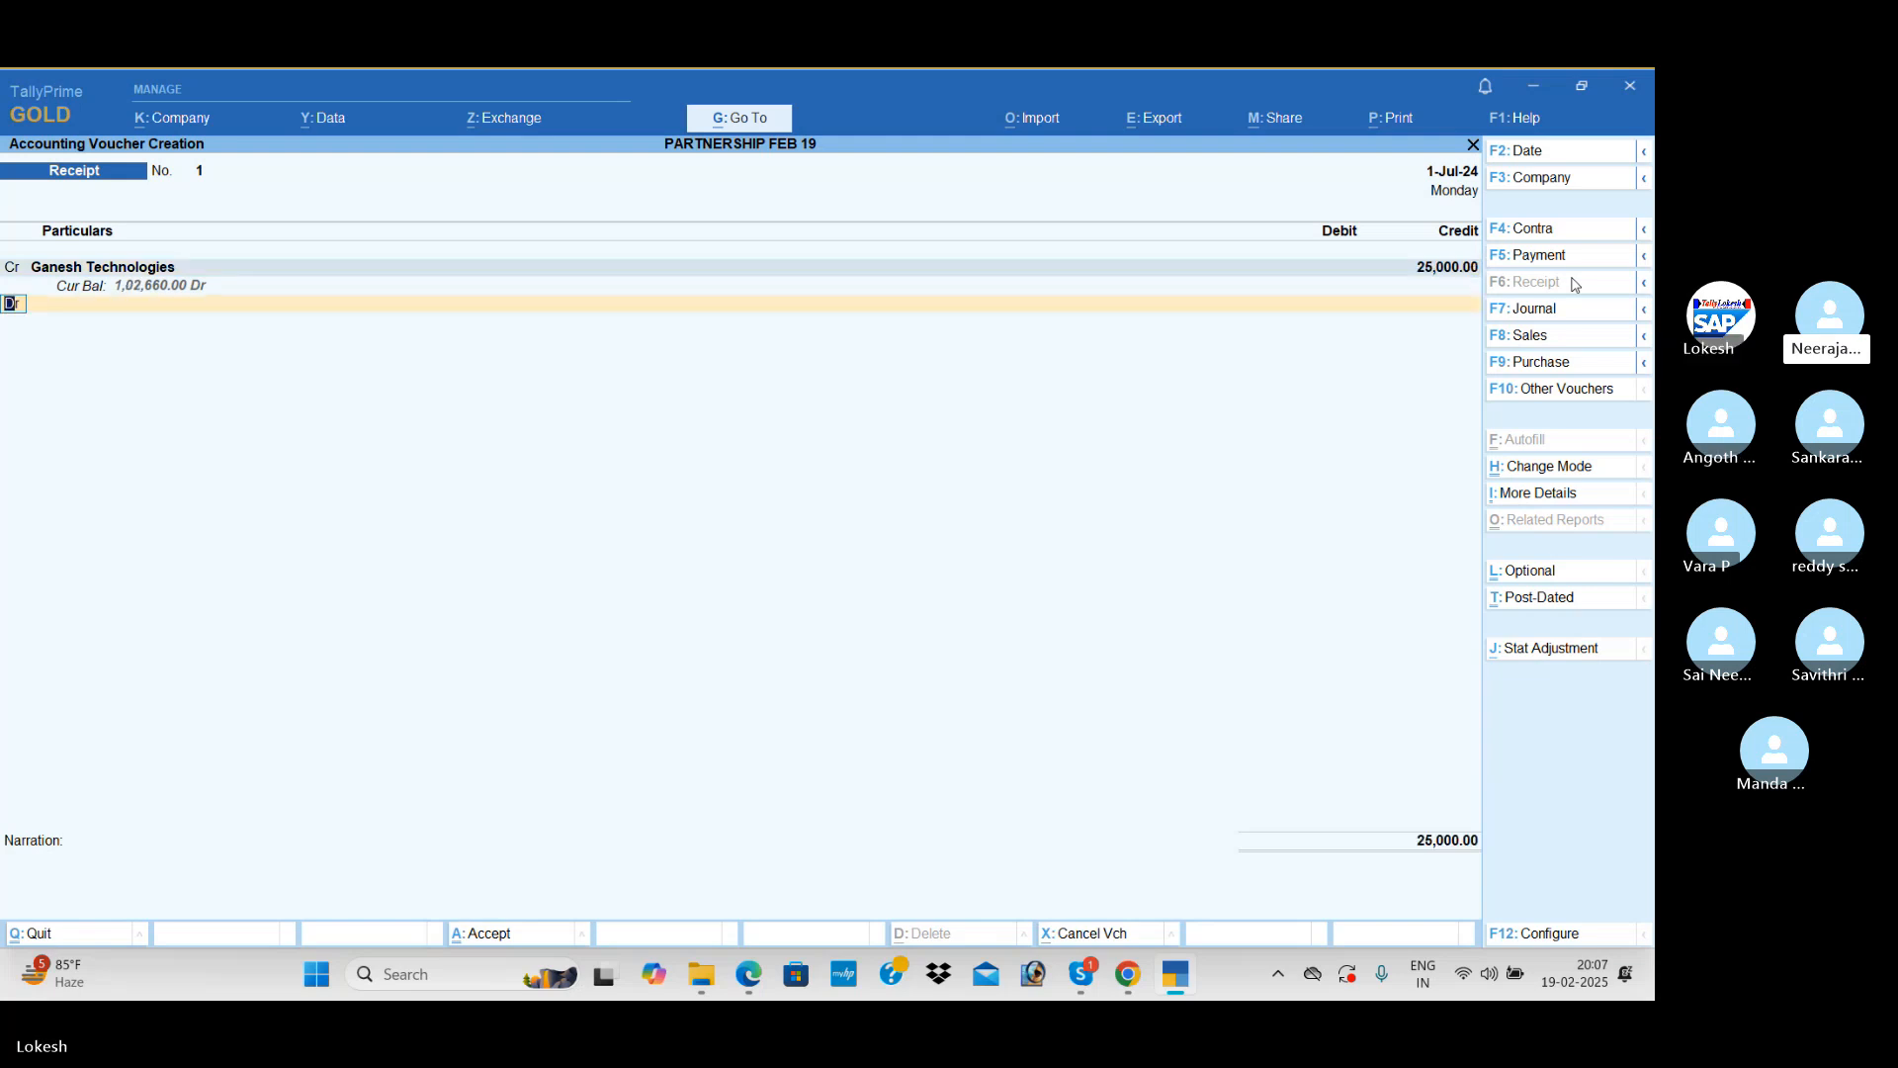
Step: Credit Tech Savy Tecnologies with 40,000 in the same Receipt voucher
{"action": "type", "text": "TE"}
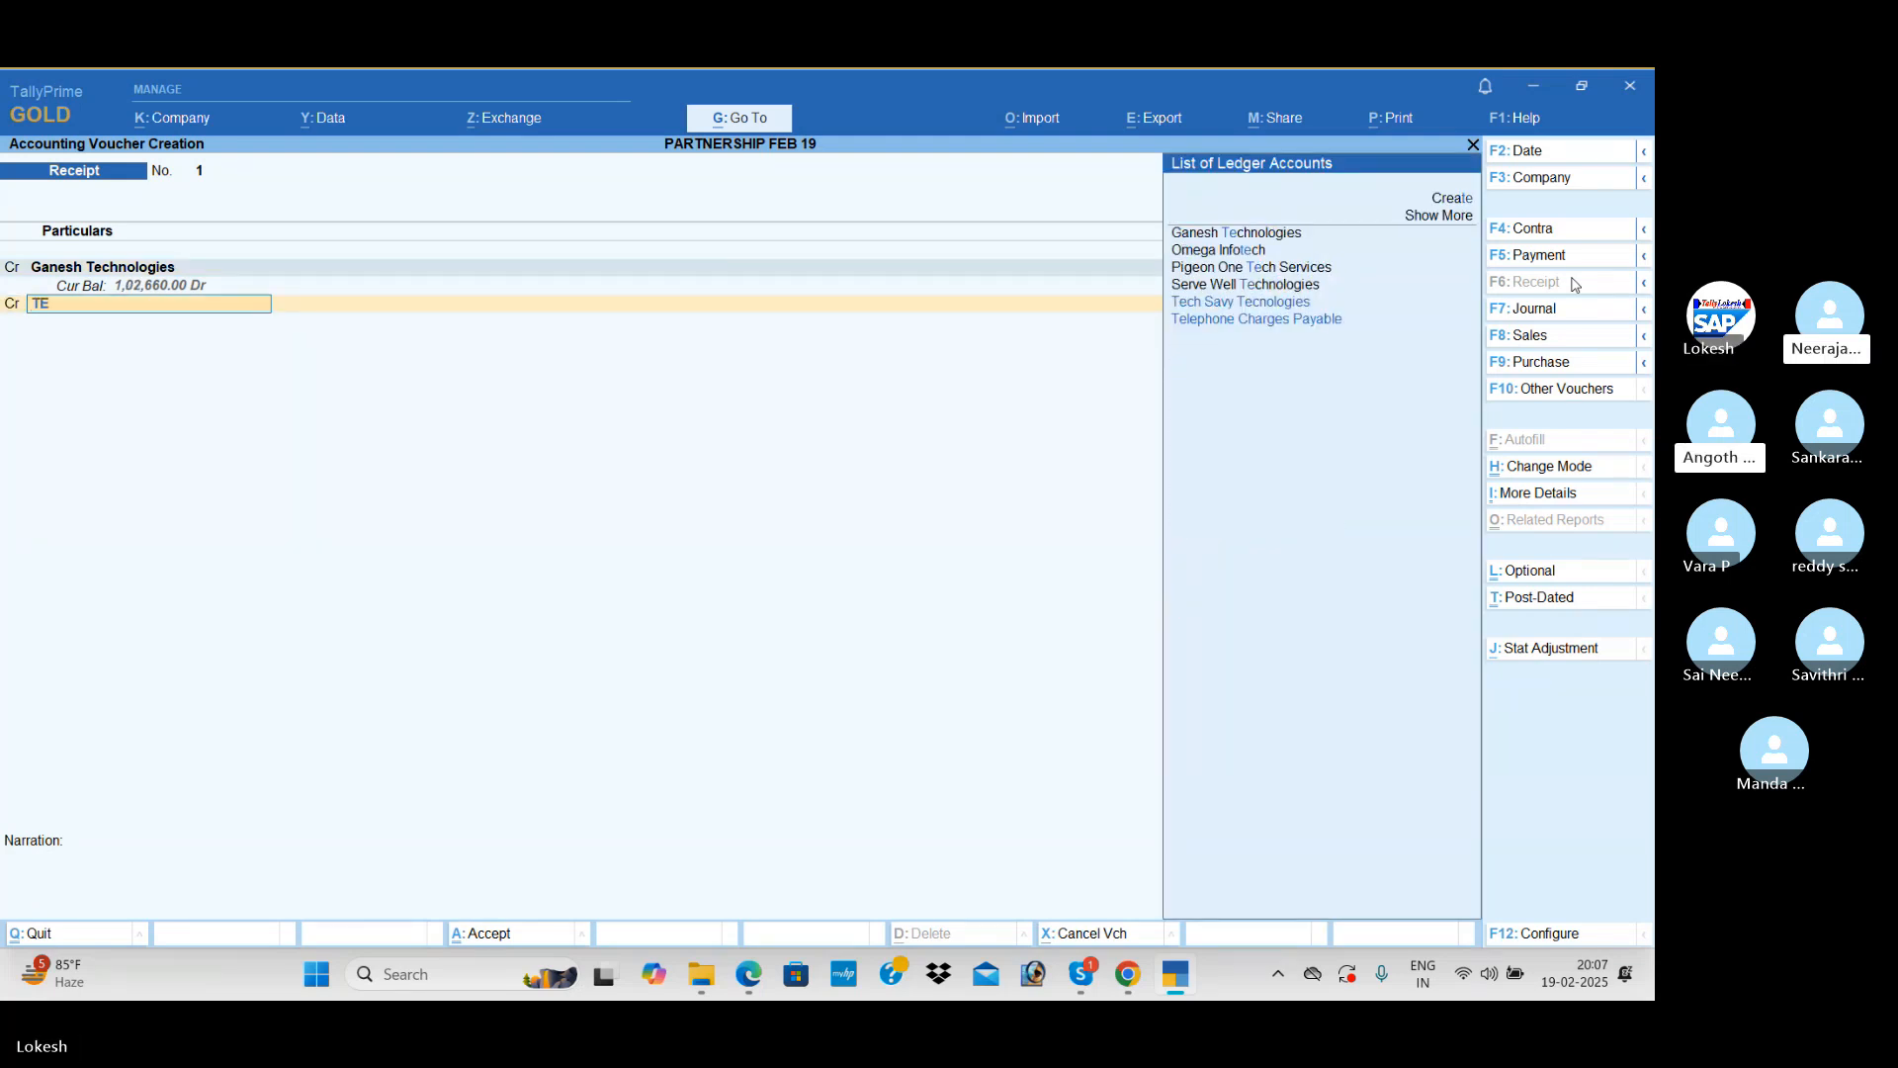
{"action": "key", "text": "Return"}
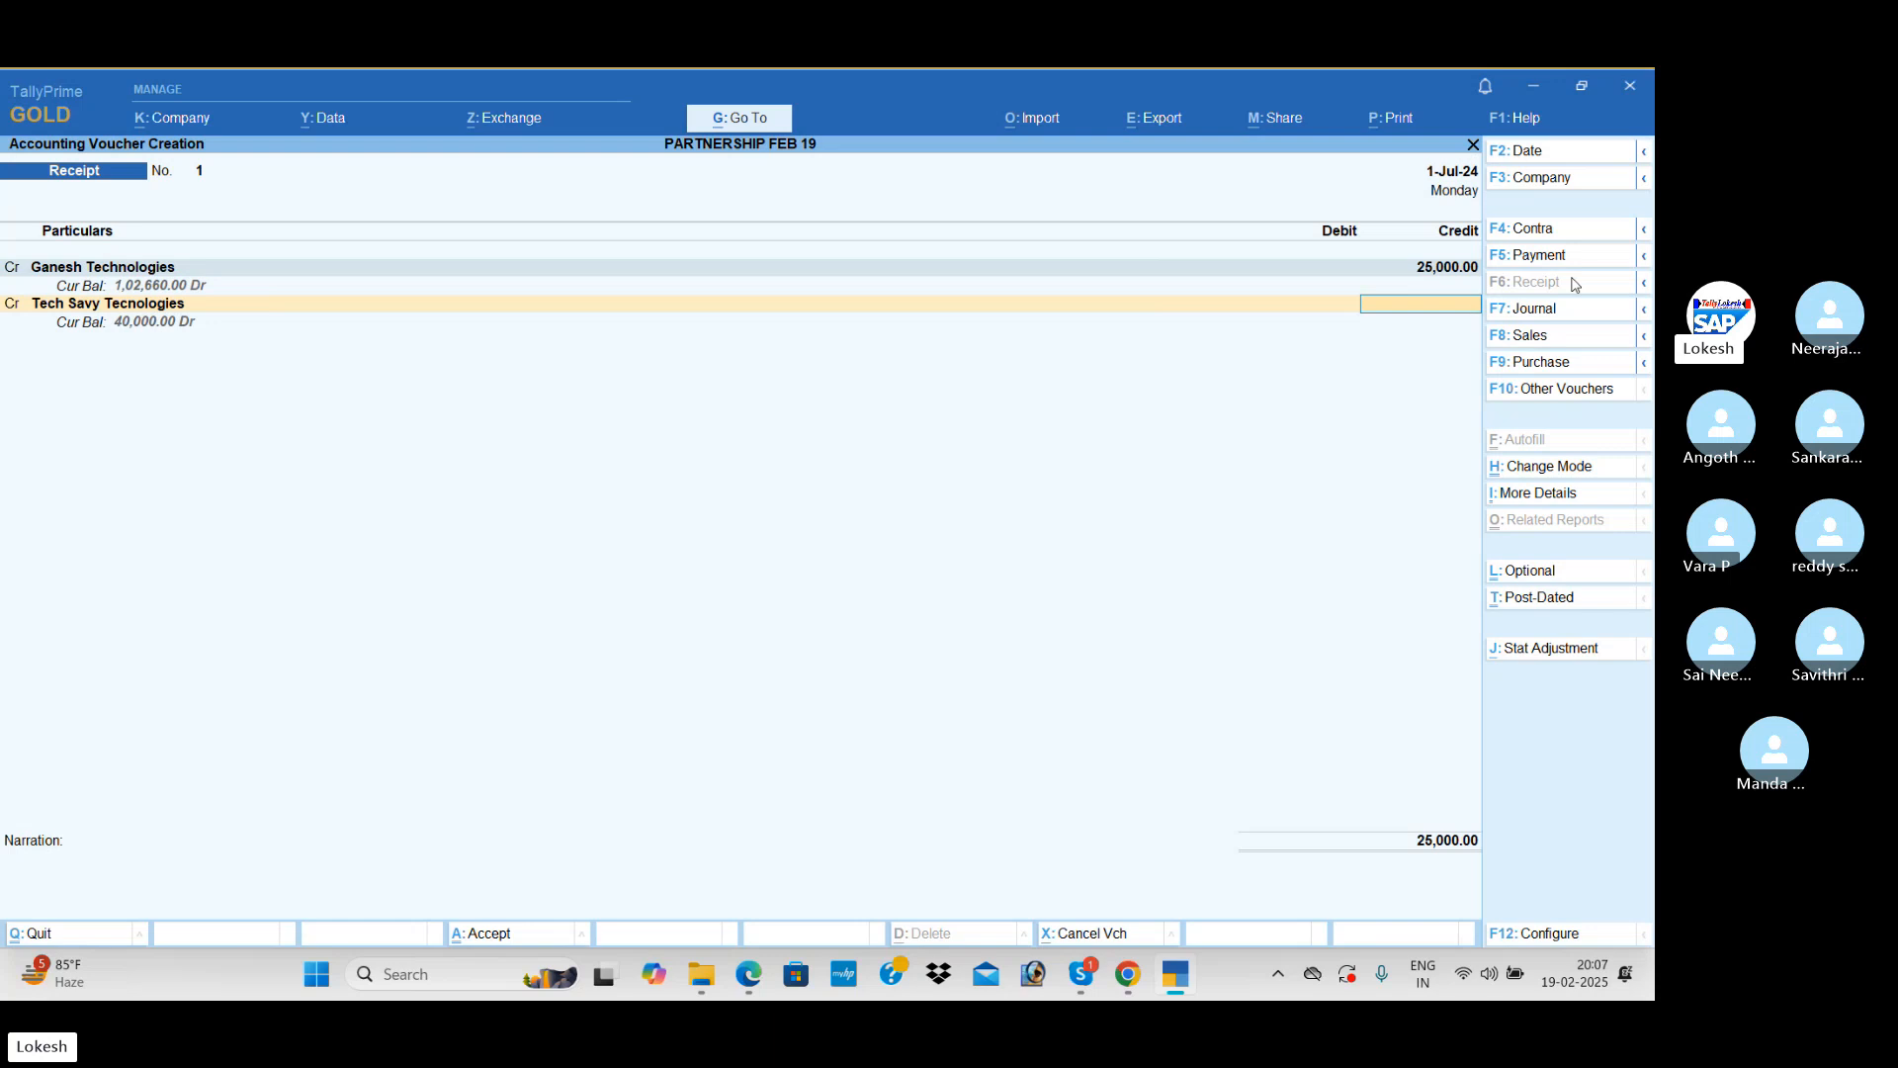
{"action": "type", "text": "40000"}
{"action": "key", "text": "Return"}
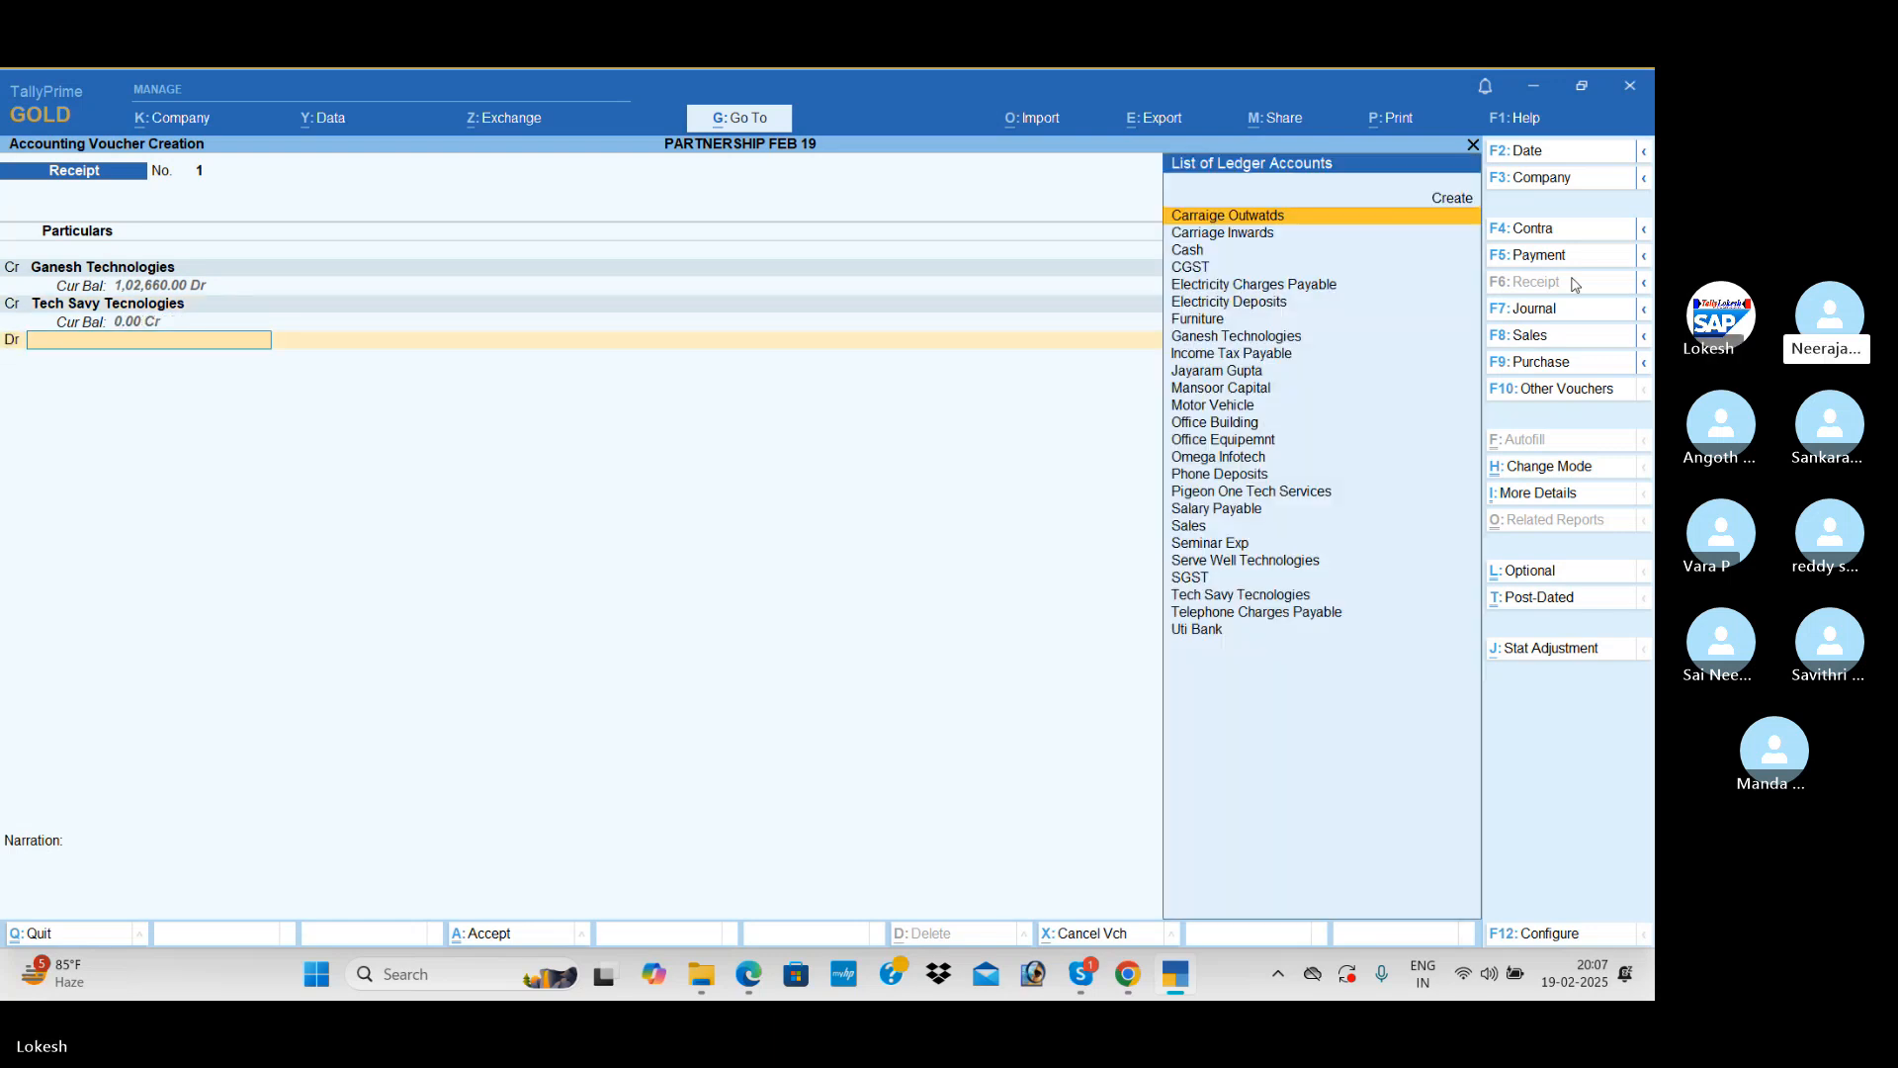
Step: Debit Uti Bank for the total received and save the Receipt voucher
{"action": "type", "text": "u"}
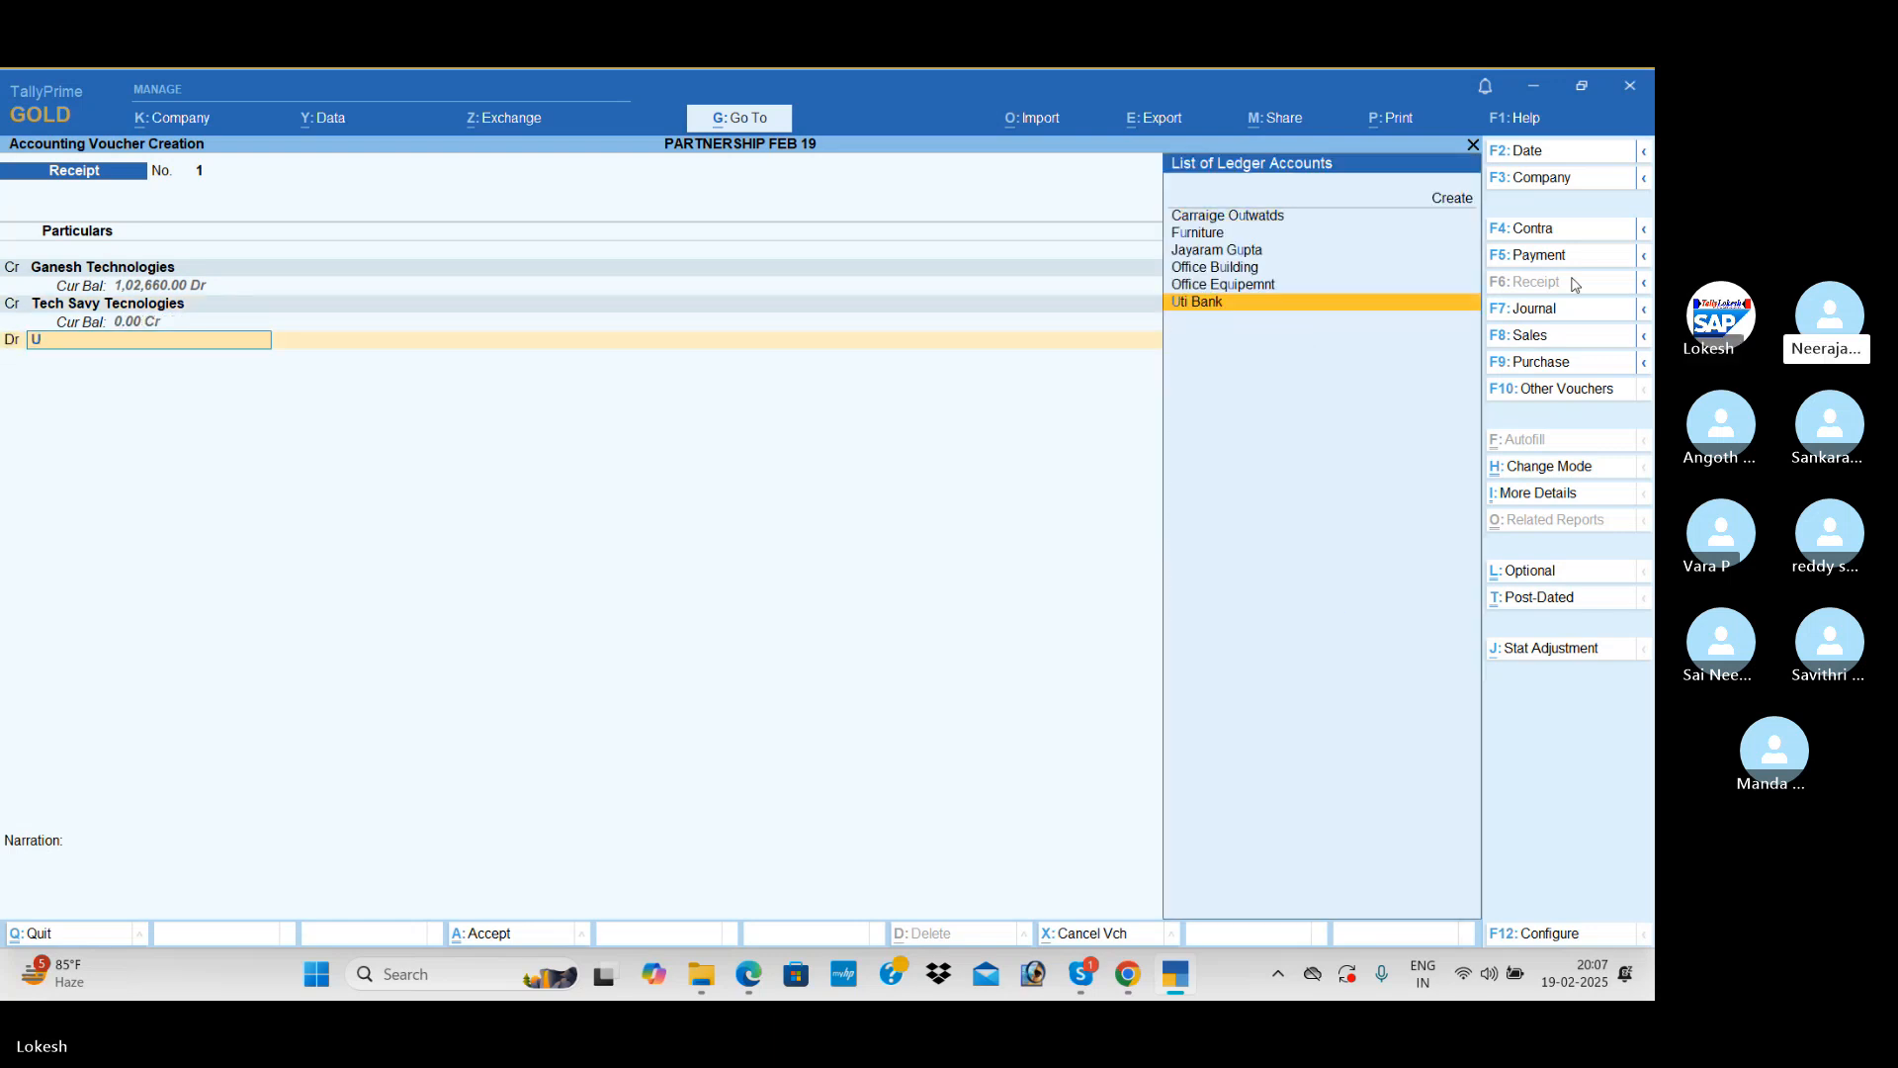
{"action": "key", "text": "Return"}
{"action": "key", "text": "Return"}
{"action": "key", "text": "Return"}
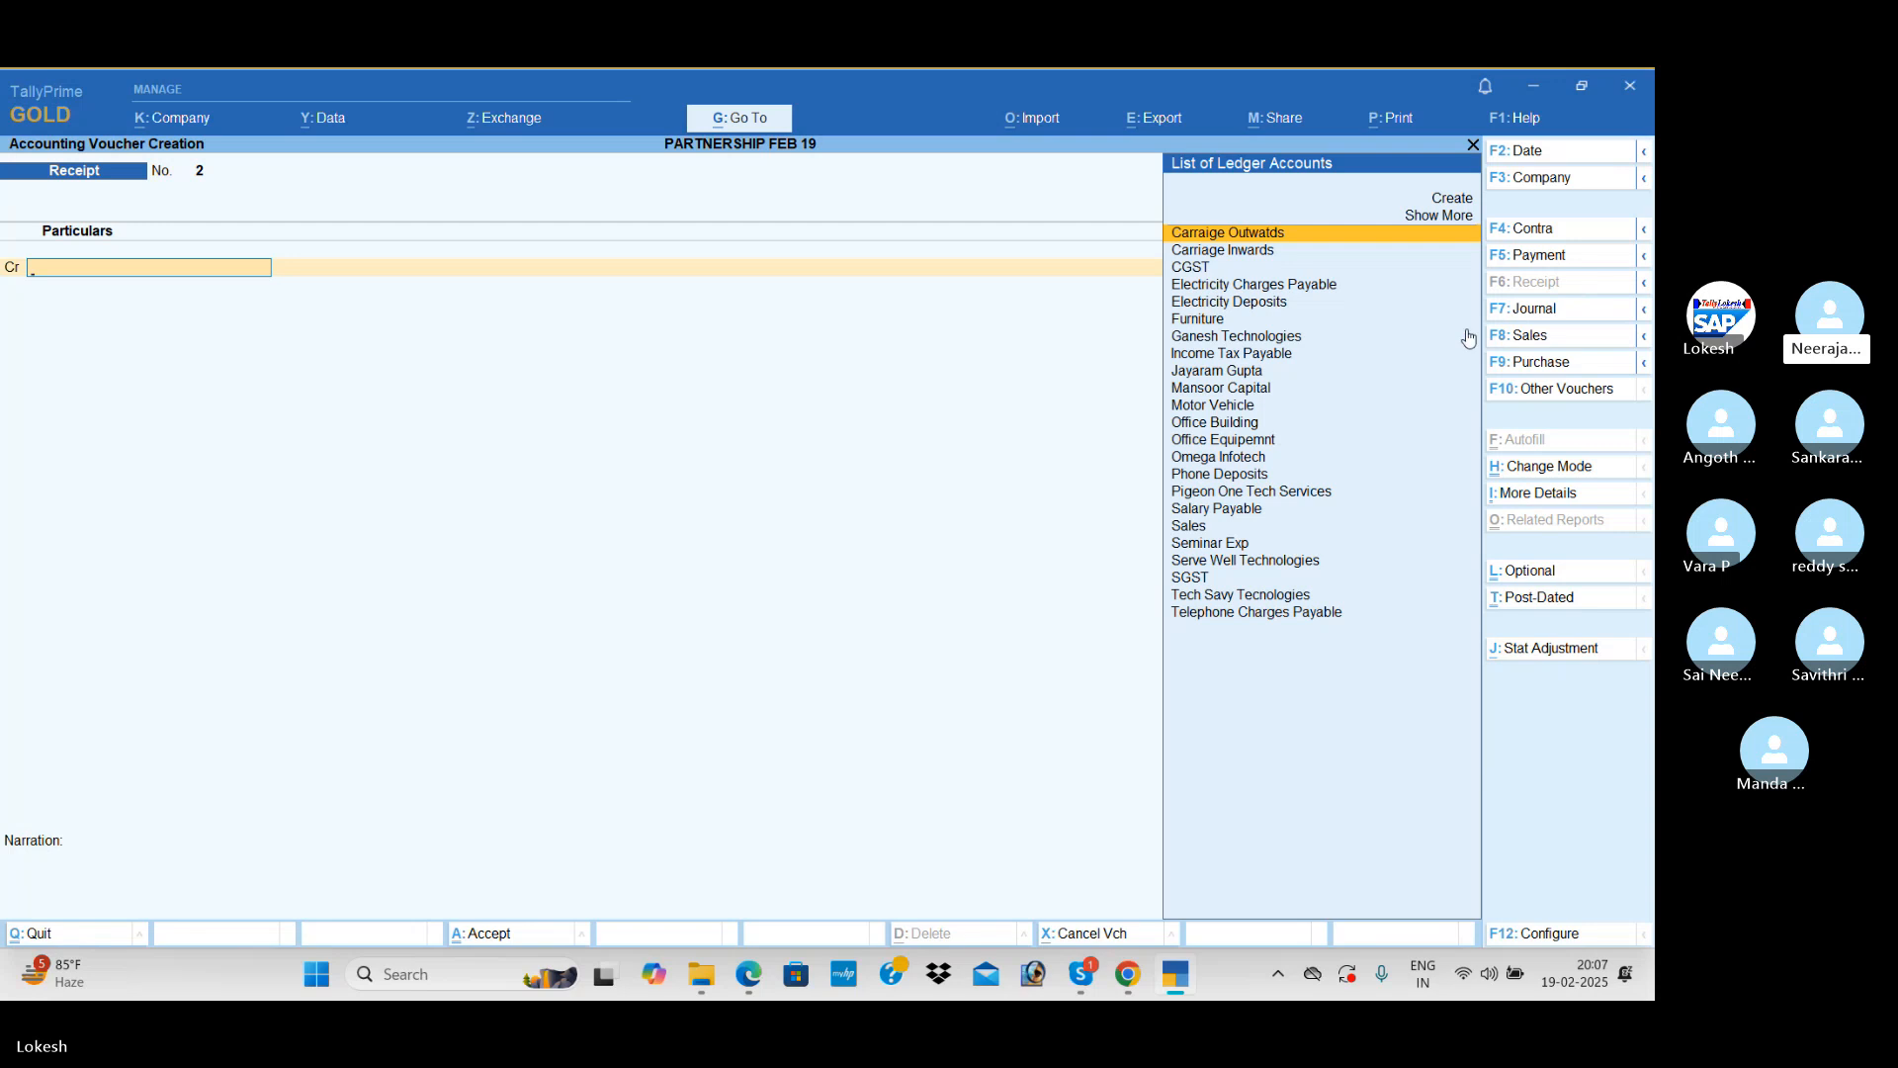
Step: Start a Purchase voucher without a supplier invoice number and begin a new party ledger named Bonafide Peri
{"action": "left_click", "coordinate": [1567, 372]}
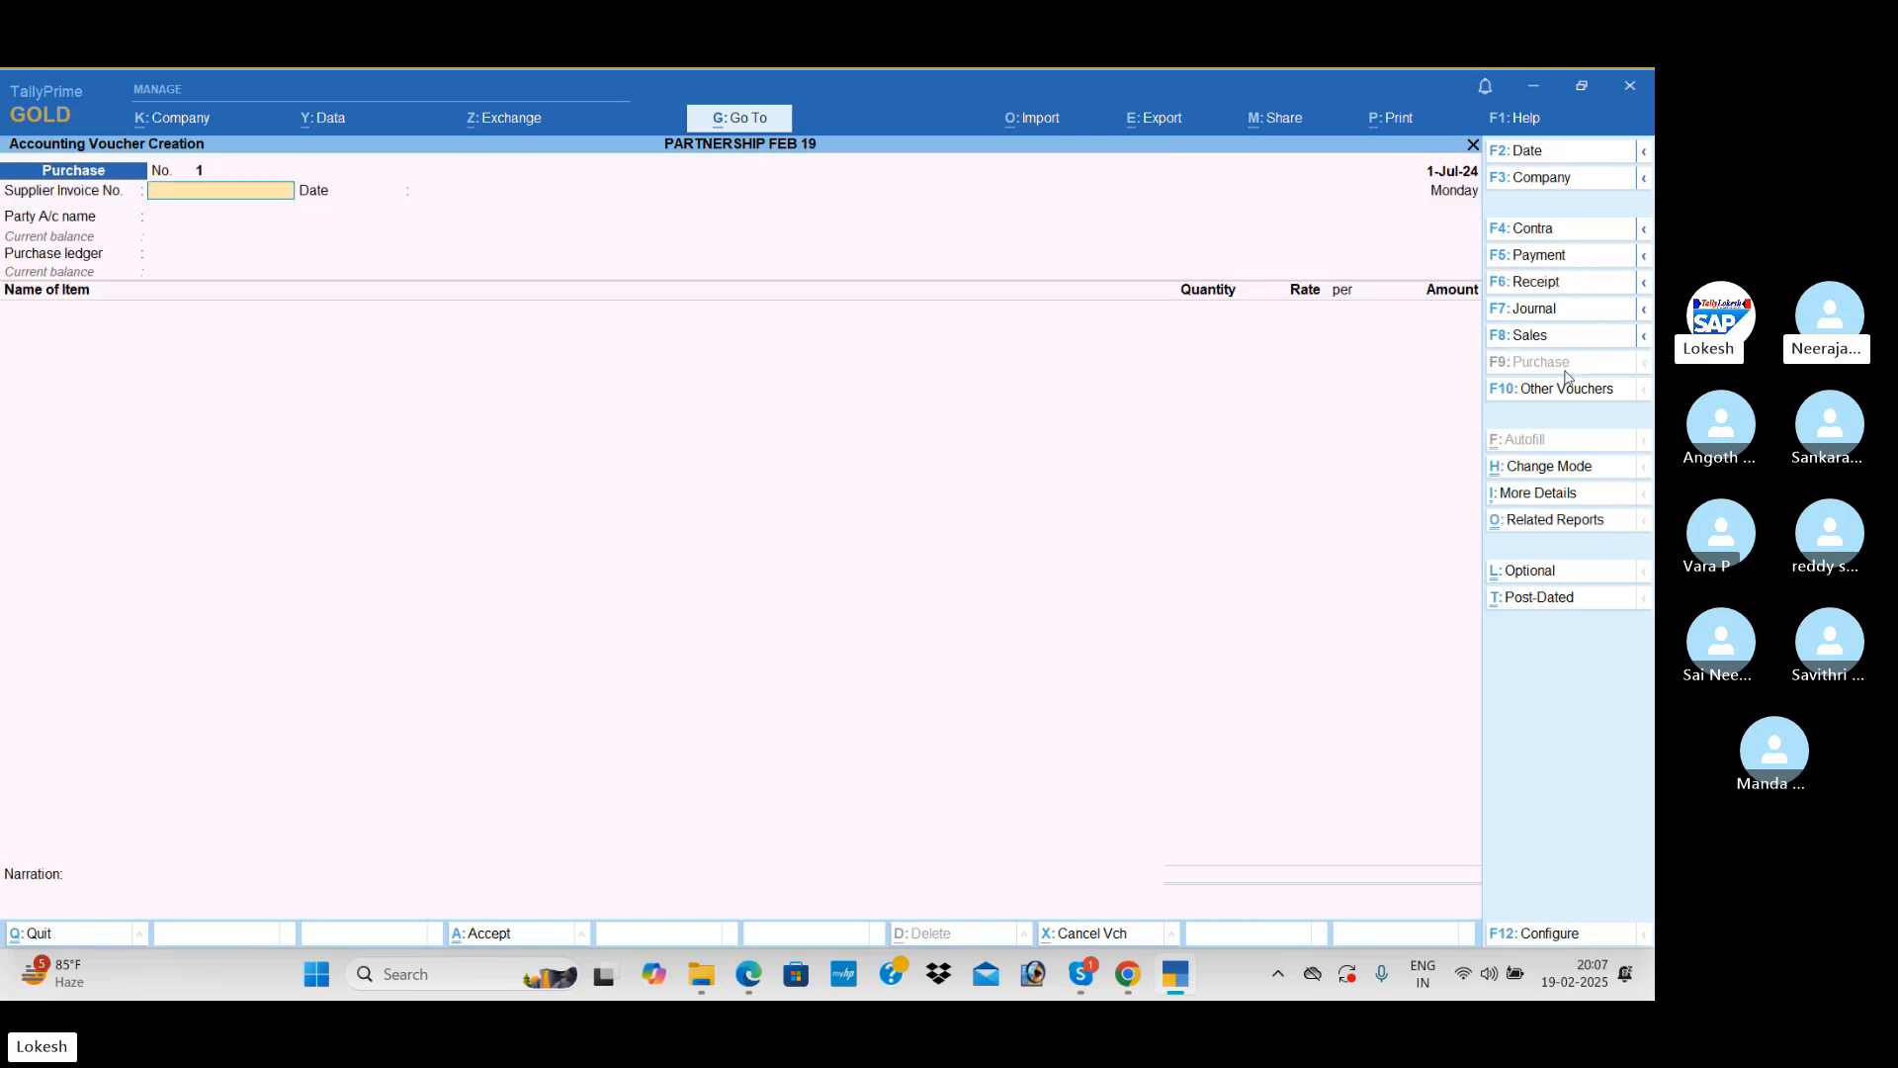
{"action": "key", "text": "Return"}
{"action": "key", "text": "alt+c"}
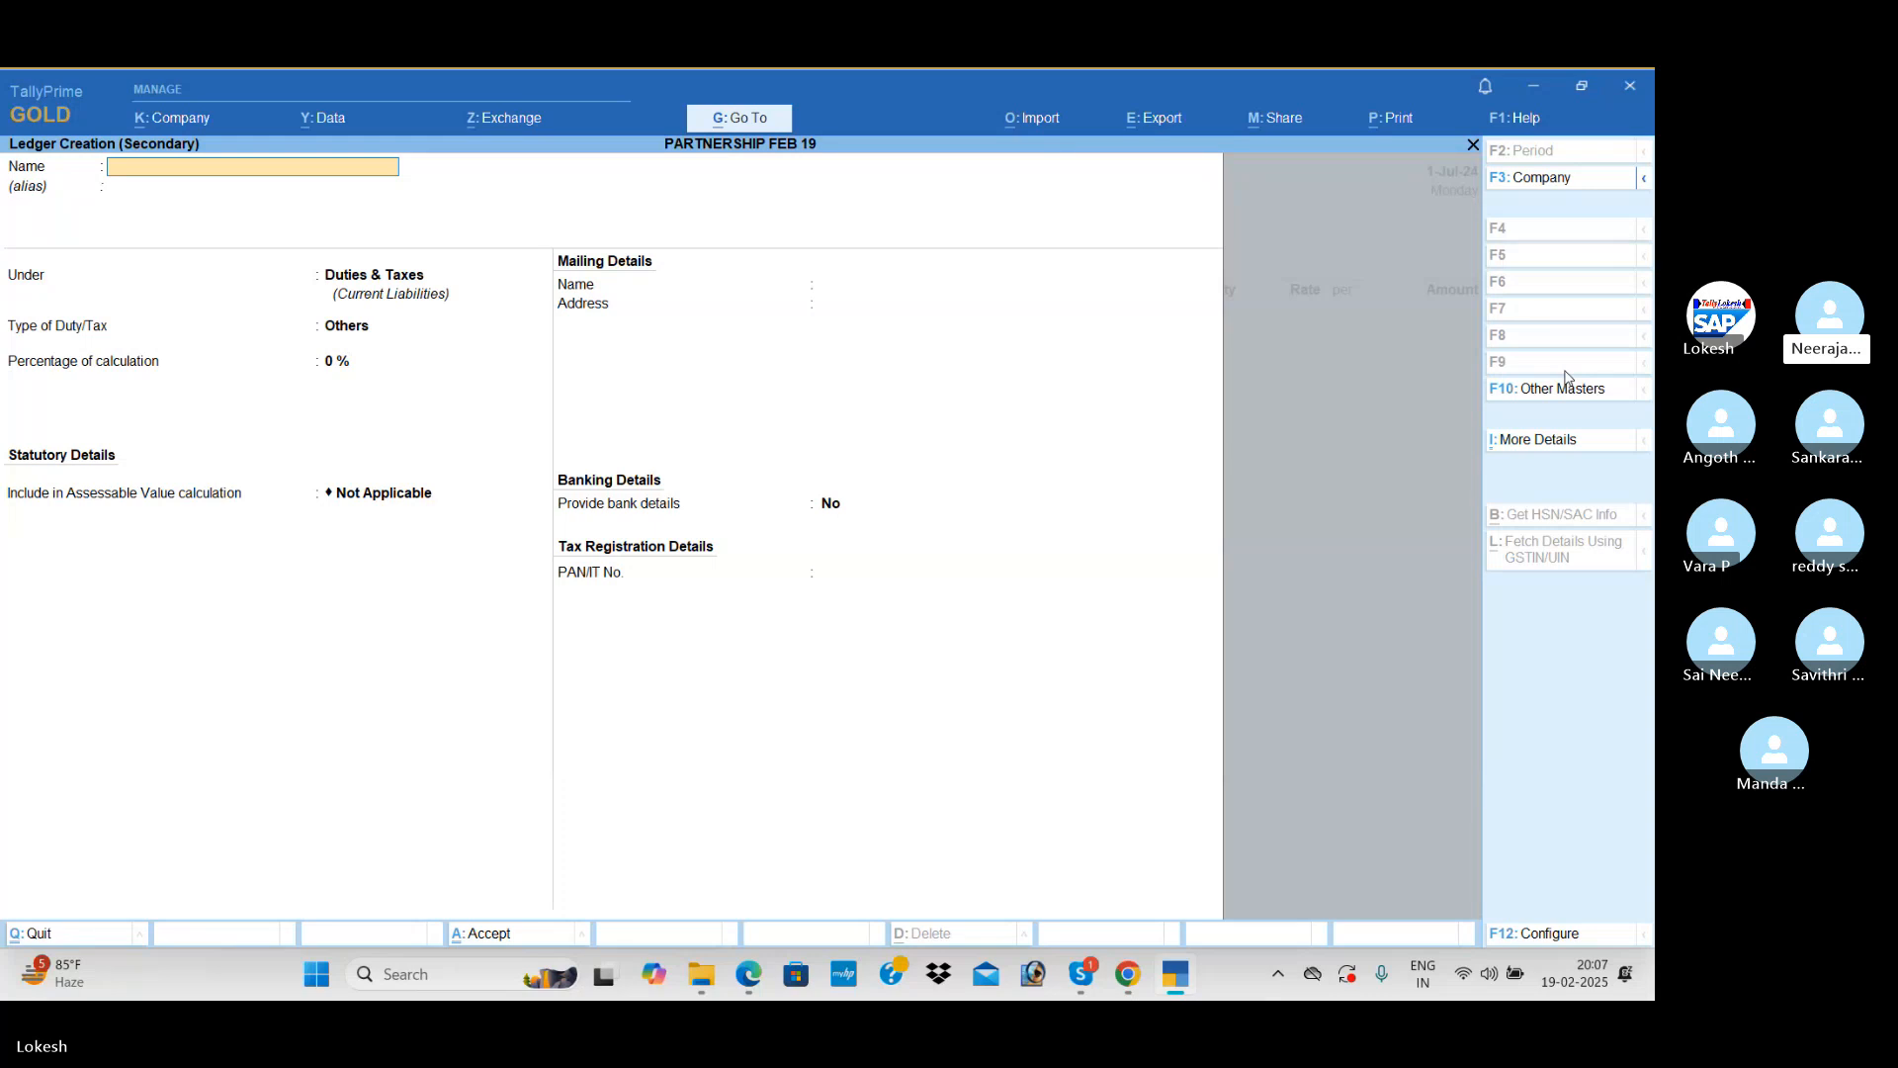
{"action": "type", "text": "BONA"}
{"action": "key", "text": "BackSpace"}
{"action": "key", "text": "BackSpace"}
{"action": "key", "text": "BackSpace"}
{"action": "type", "text": "onafide"}
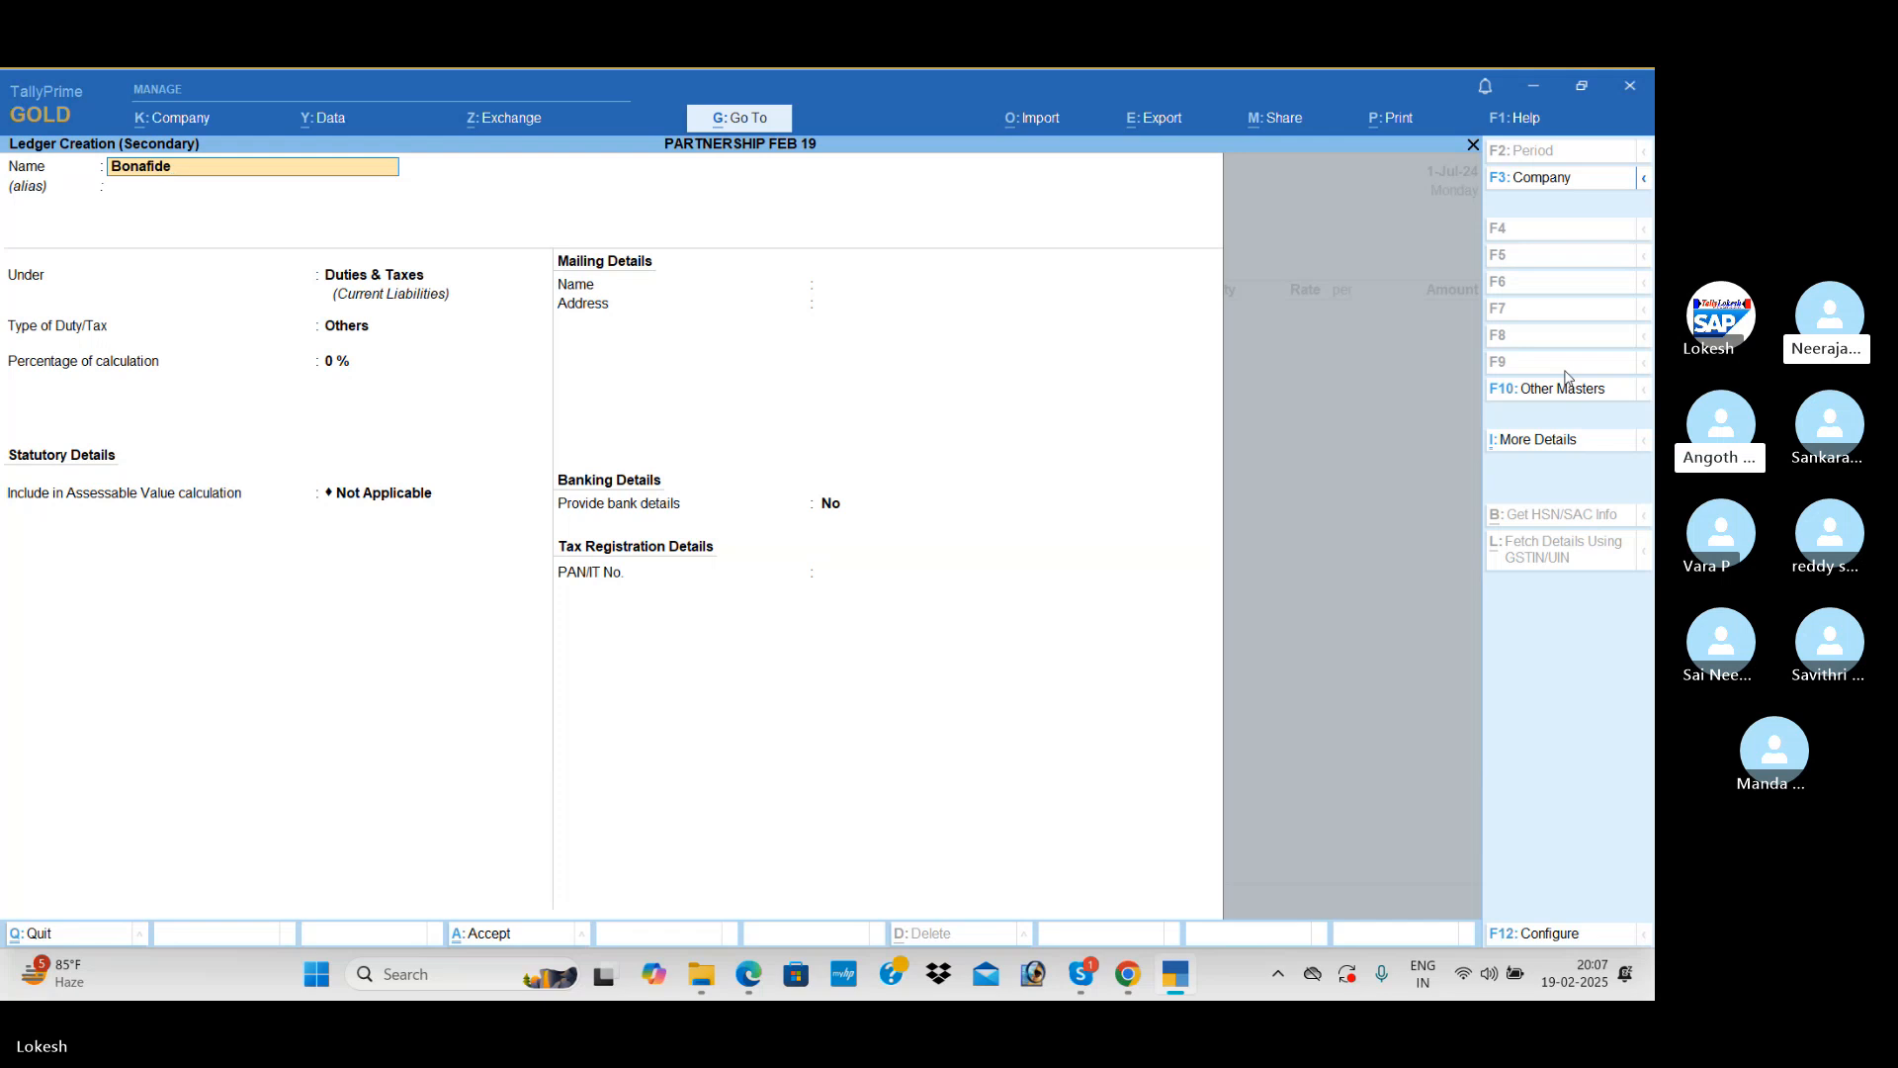
{"action": "type", "text": " Peri"}
{"action": "key", "text": "Return"}
Step: Place the Bonafide Peri ledger under Sundry Creditors with state Andhra Pradesh, country India and registration type Regular
{"action": "key", "text": "Return"}
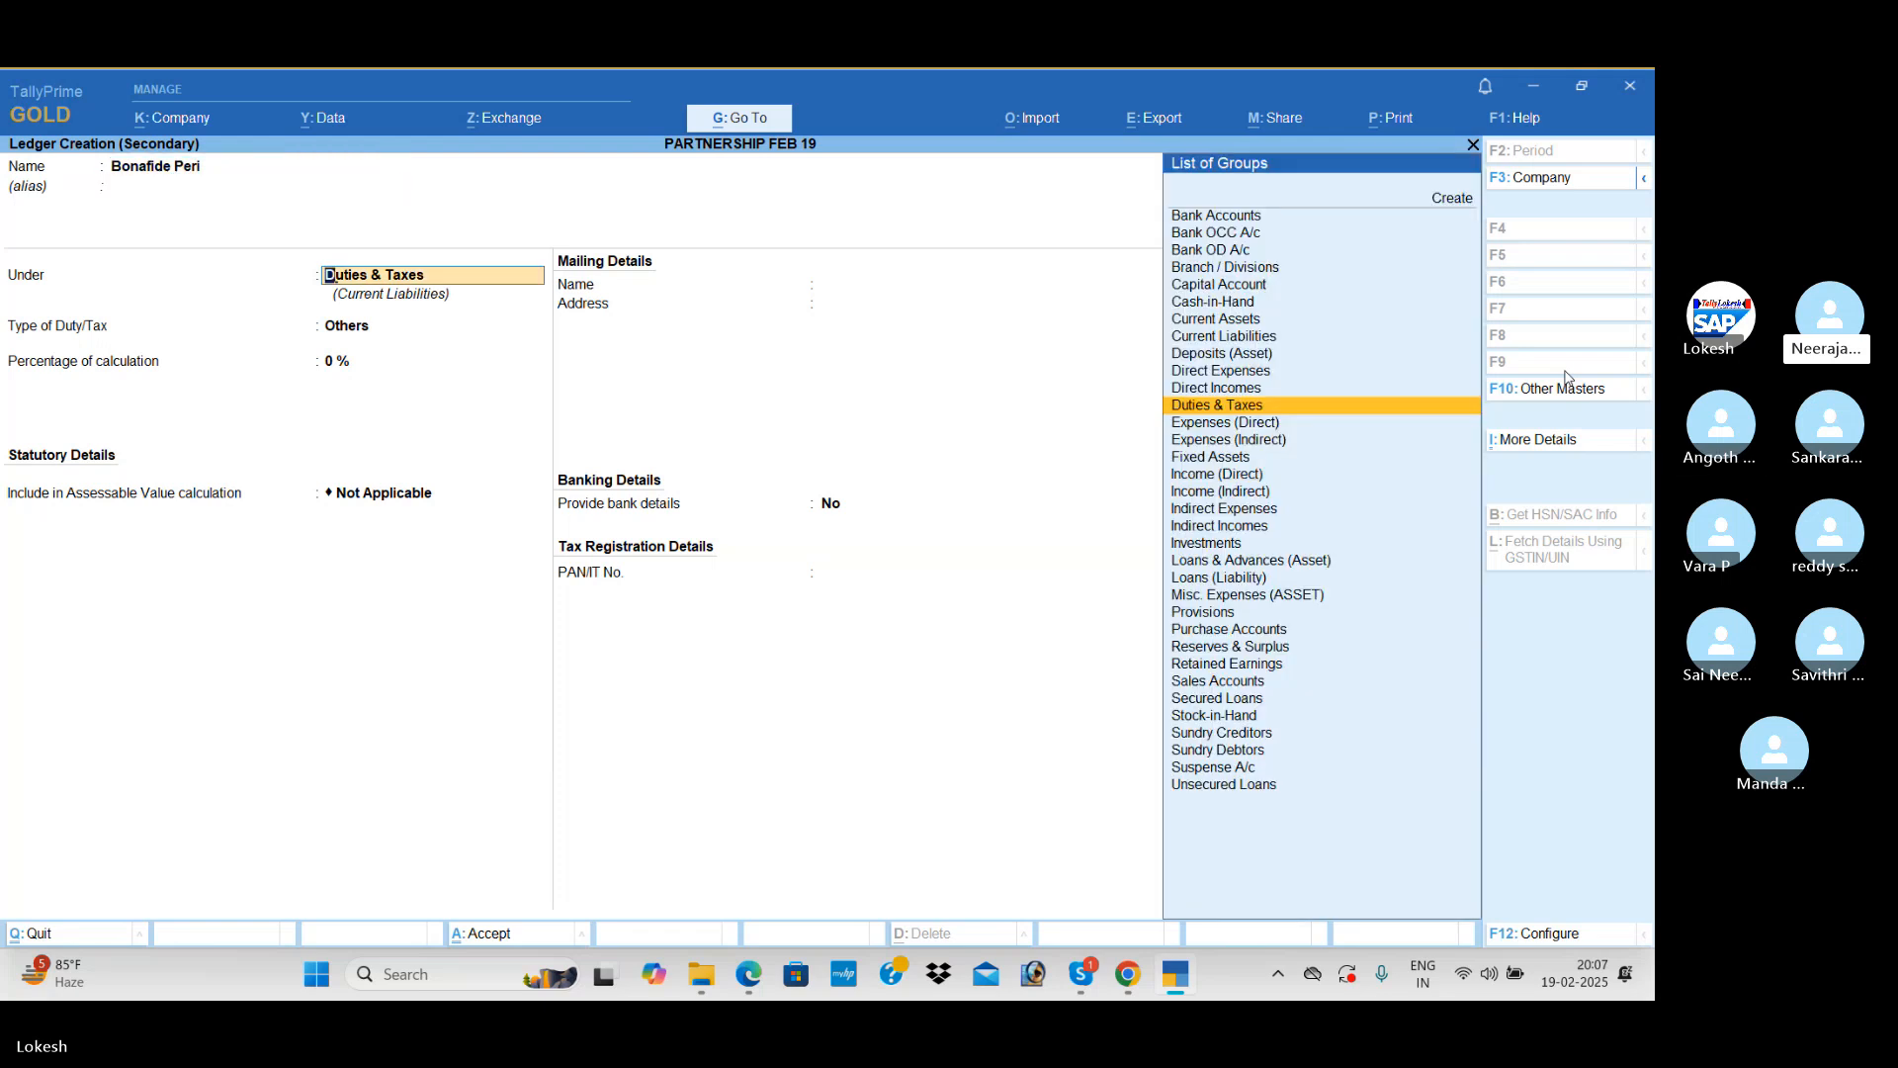
{"action": "type", "text": "Sun"}
{"action": "key", "text": "Return"}
{"action": "key", "text": "Return"}
{"action": "key", "text": "Return"}
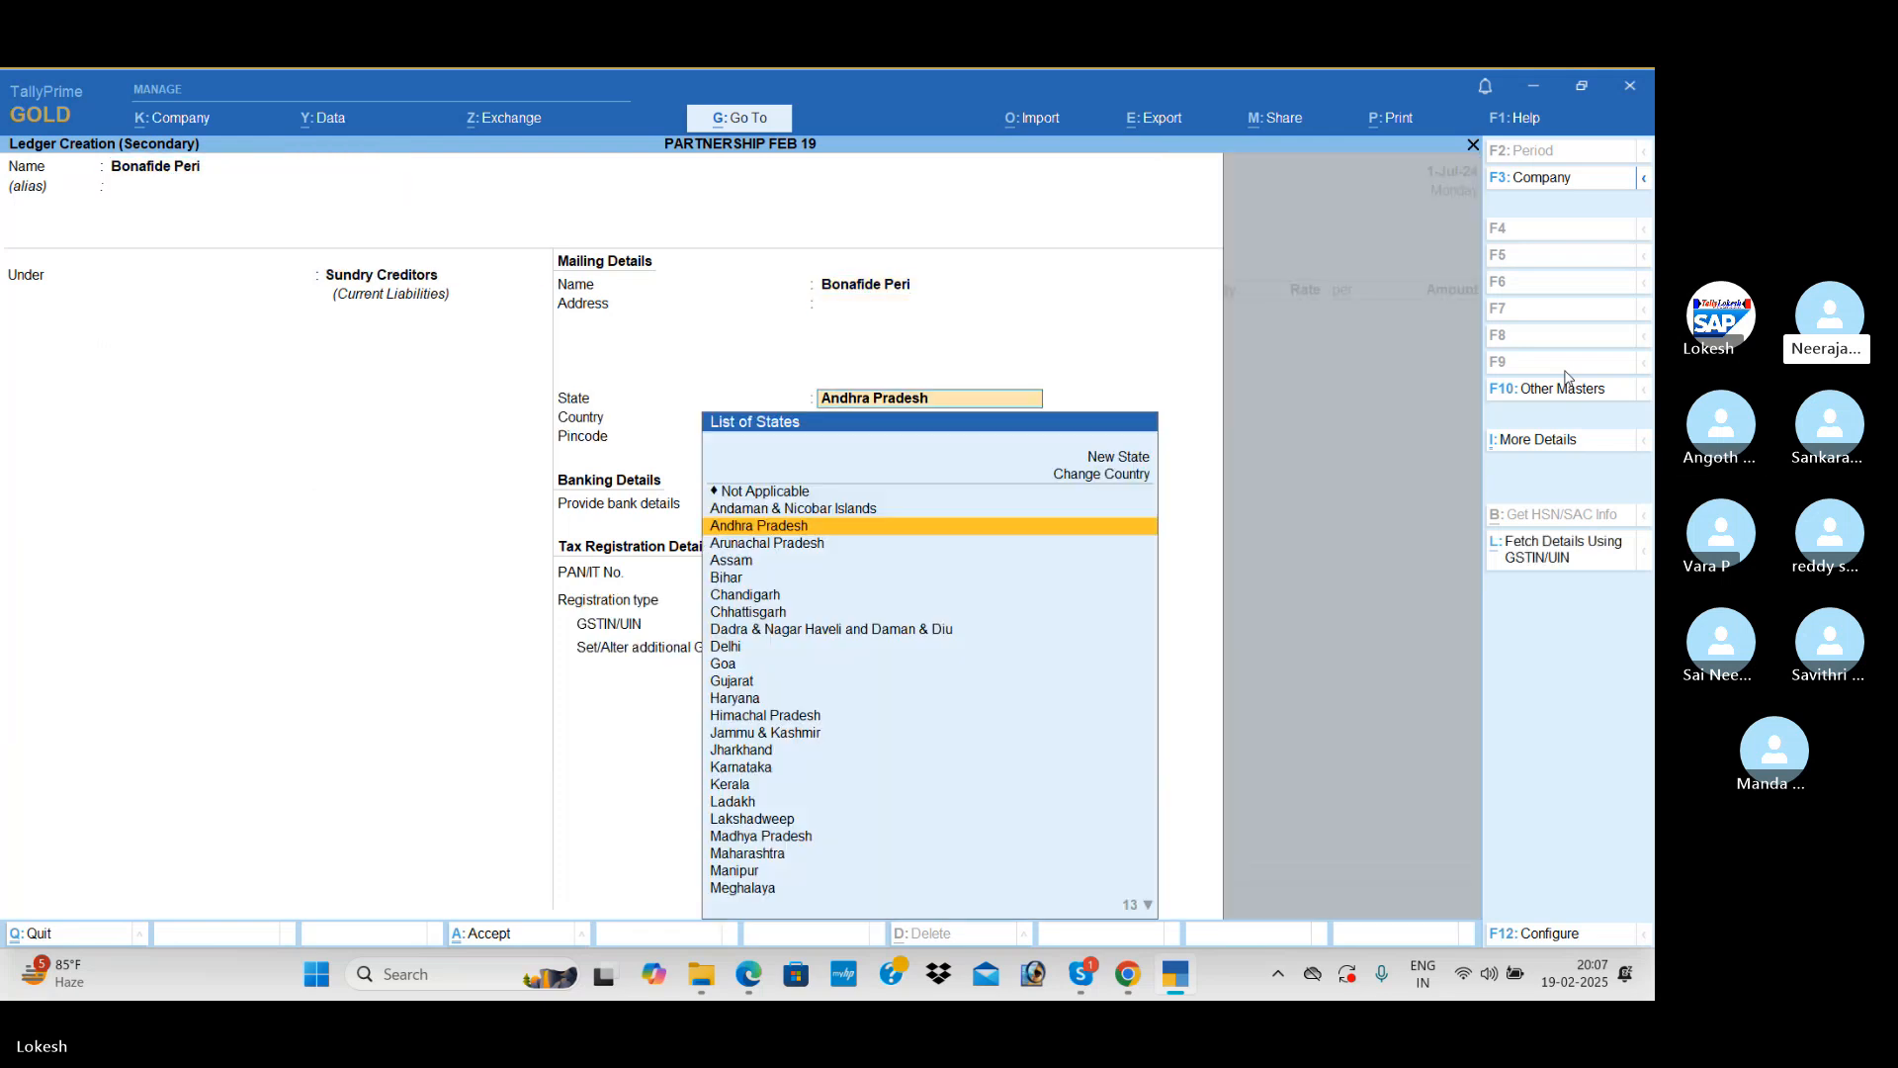
Step: Enter the state code 37 as the supplier's GSTIN/UIN, save the ledger and open another new ledger
{"action": "key", "text": "Return"}
{"action": "key", "text": "Return"}
{"action": "key", "text": "Return"}
{"action": "key", "text": "Return"}
{"action": "key", "text": "Return"}
{"action": "key", "text": "Return"}
{"action": "type", "text": "37"}
{"action": "key", "text": "Return"}
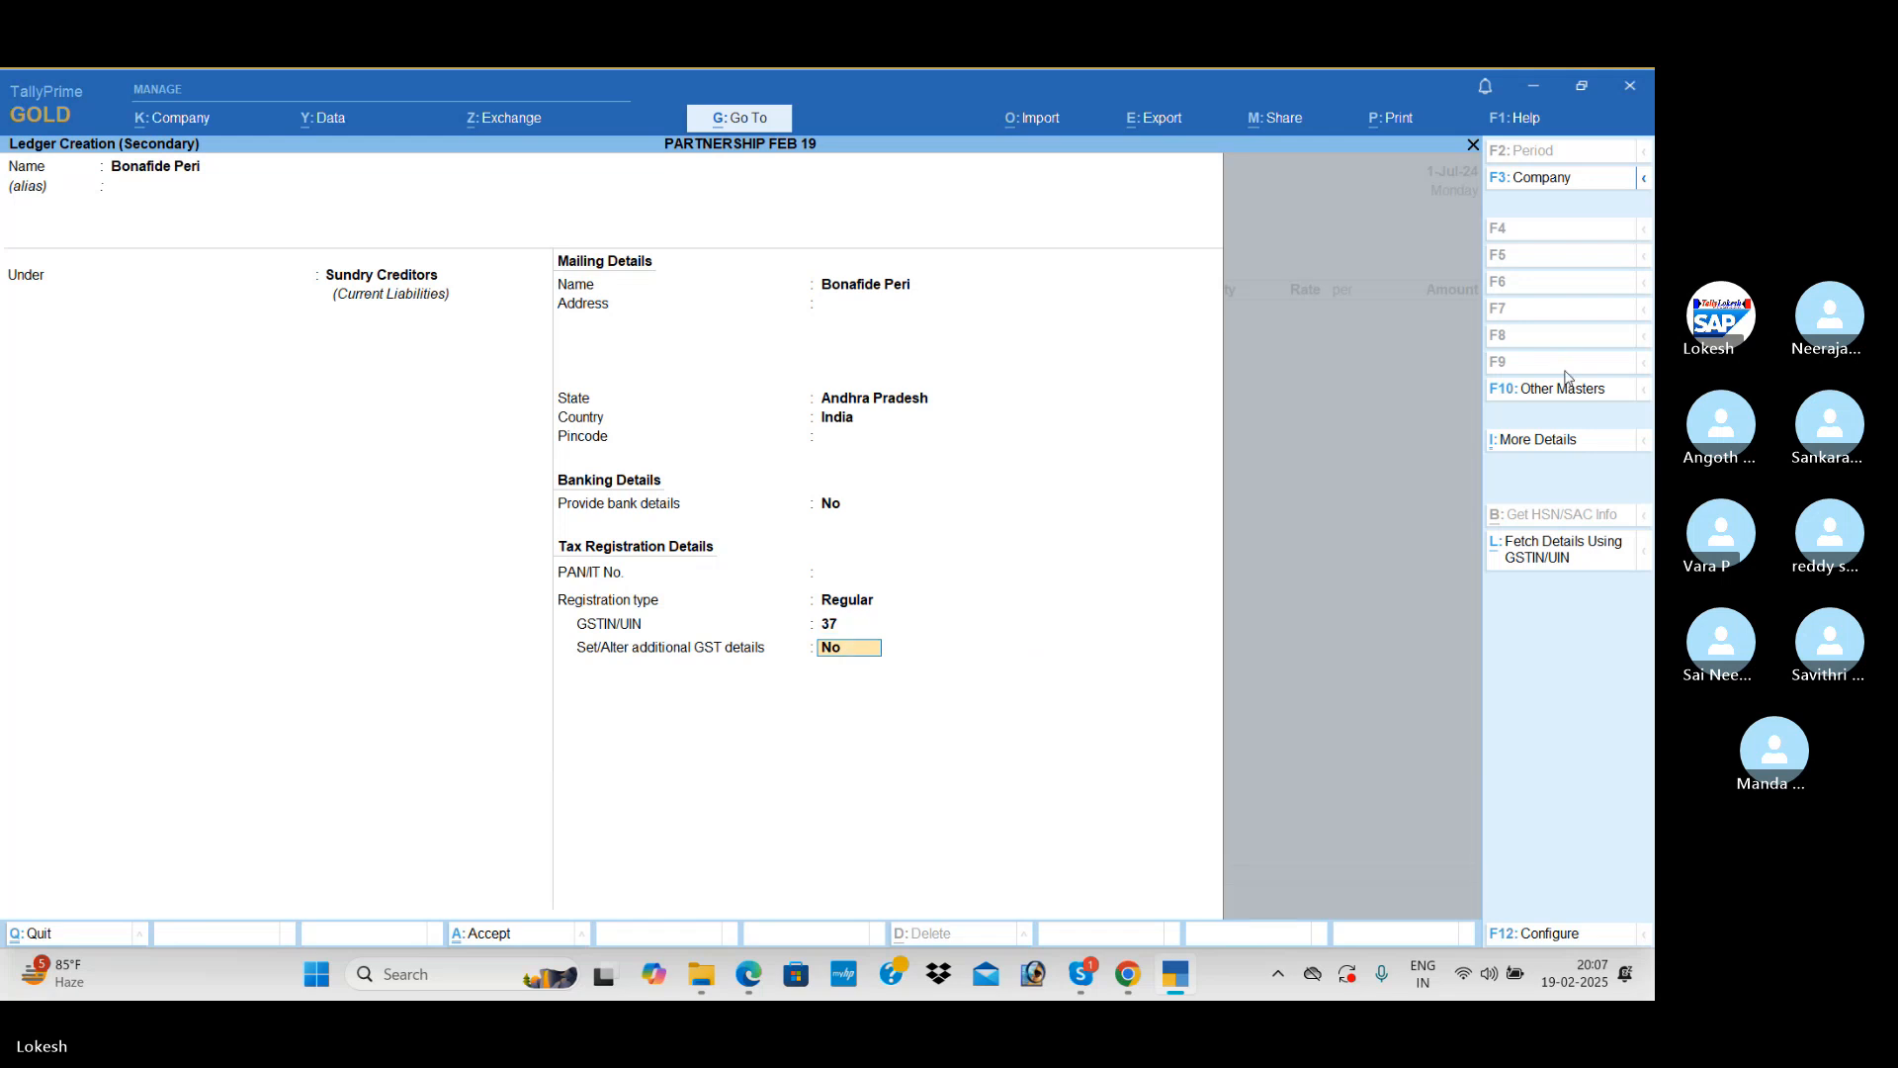
{"action": "key", "text": "ctrl+a"}
{"action": "key", "text": "ctrl+a"}
Step: Create a Purchase ledger under Purchase Accounts with type of supply Goods and save it into the voucher
{"action": "key", "text": "Return"}
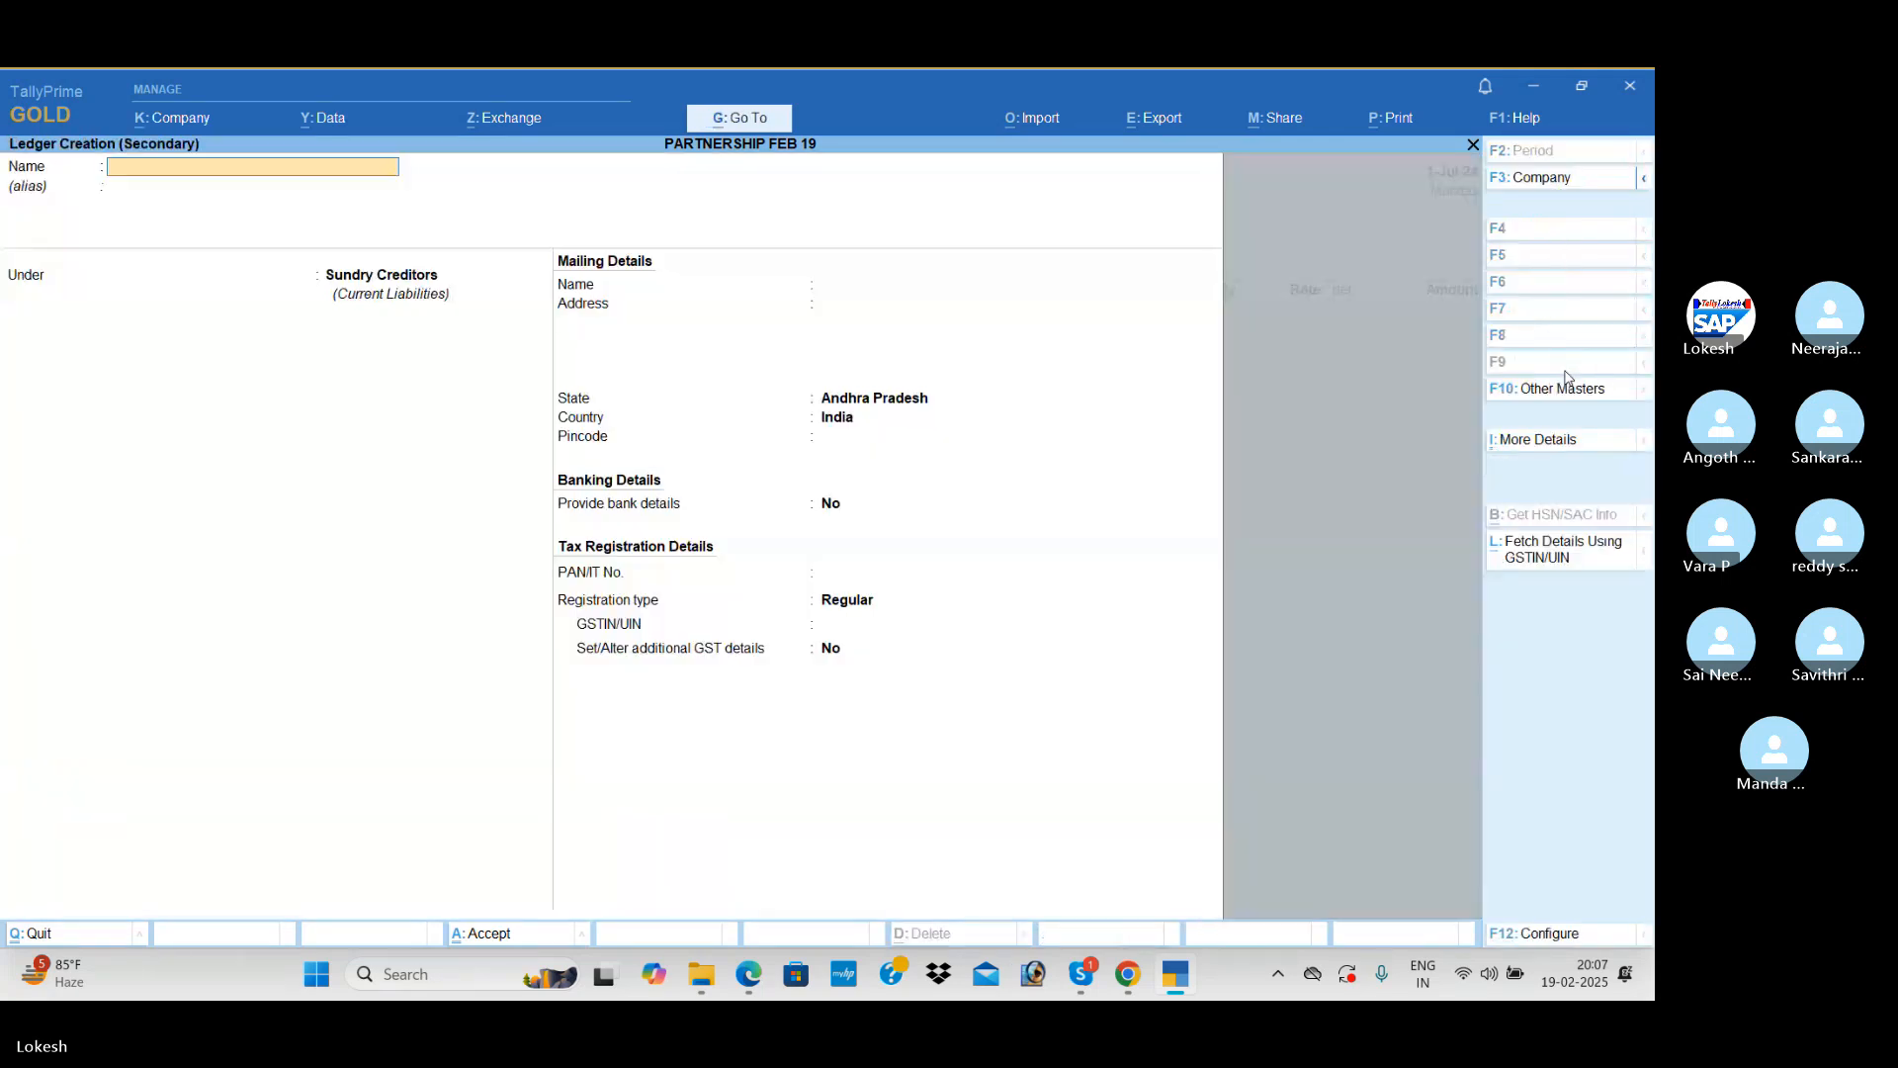
{"action": "type", "text": "Purchase"}
{"action": "key", "text": "Return"}
{"action": "type", "text": "Pu"}
{"action": "key", "text": "Return"}
{"action": "key", "text": "Return"}
{"action": "key", "text": "Return"}
{"action": "key", "text": "Return"}
{"action": "key", "text": "Return"}
{"action": "key", "text": "Return"}
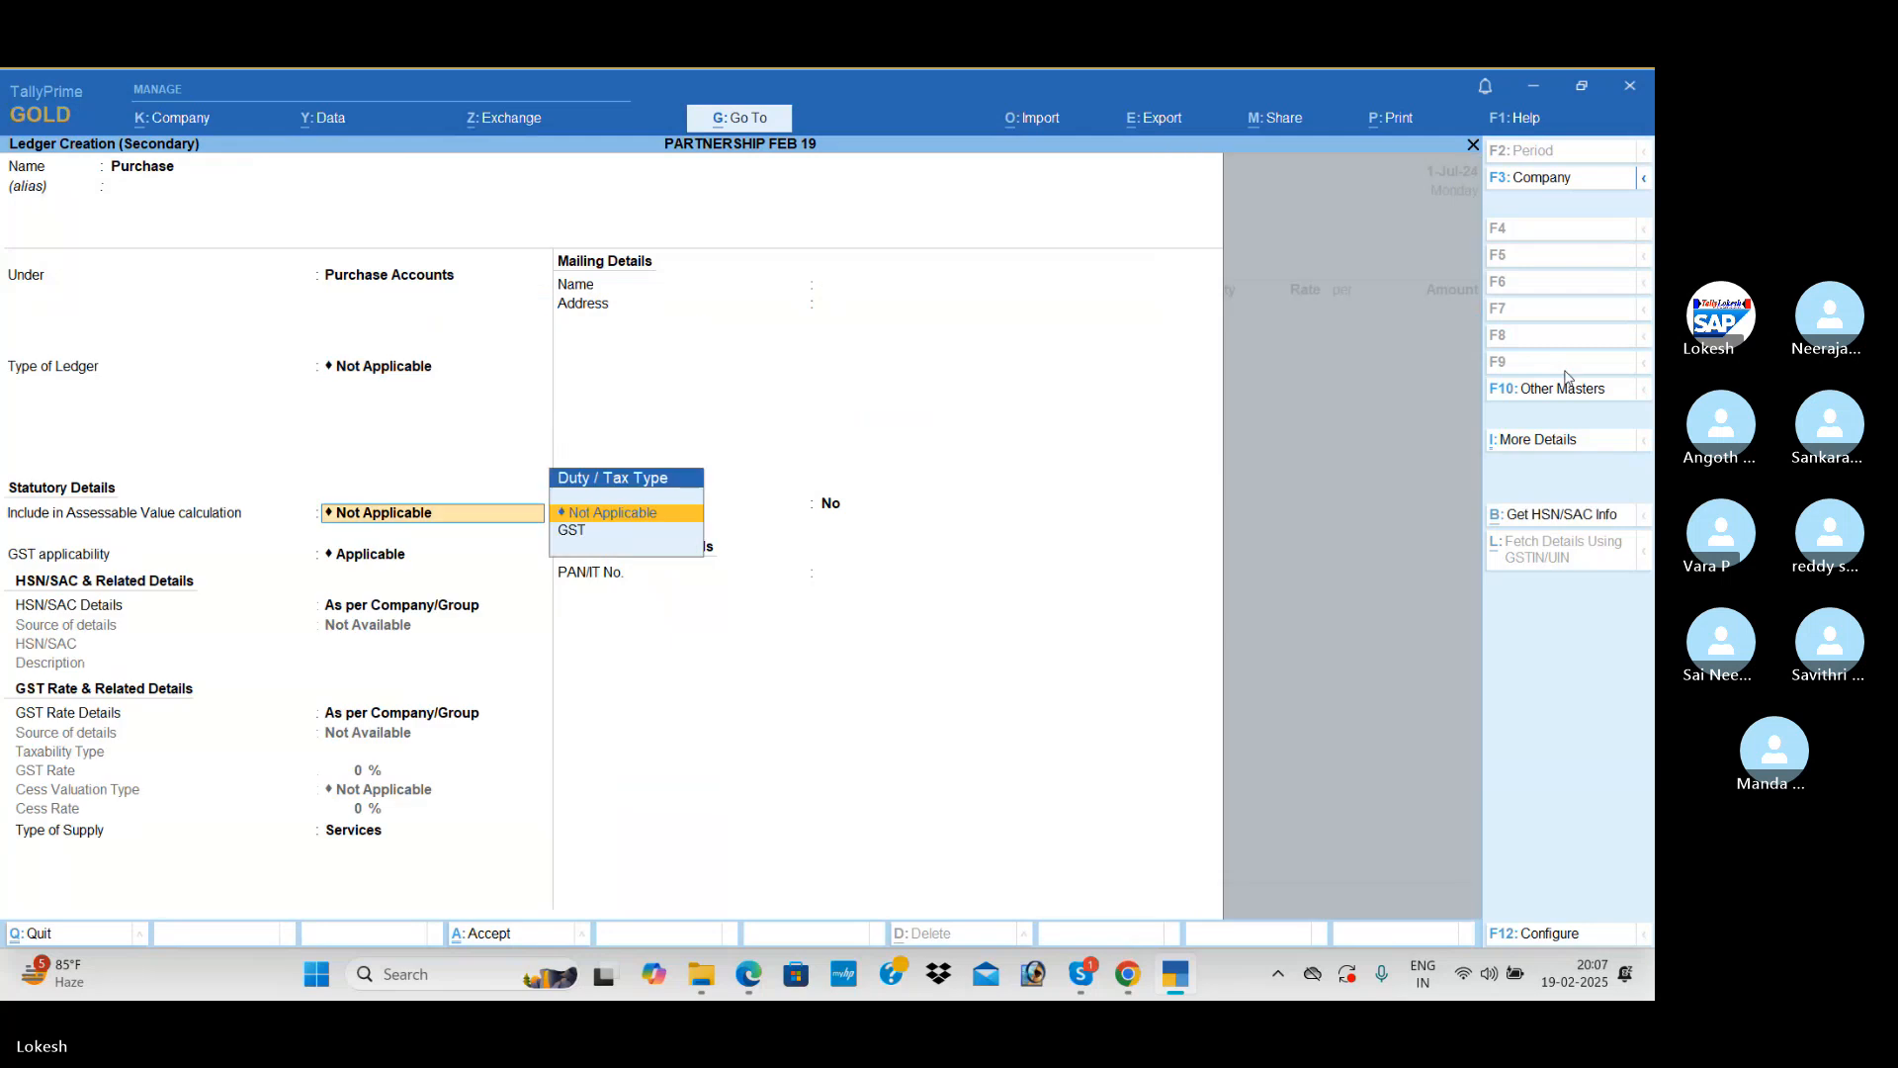
{"action": "key", "text": "Up"}
{"action": "key", "text": "Return"}
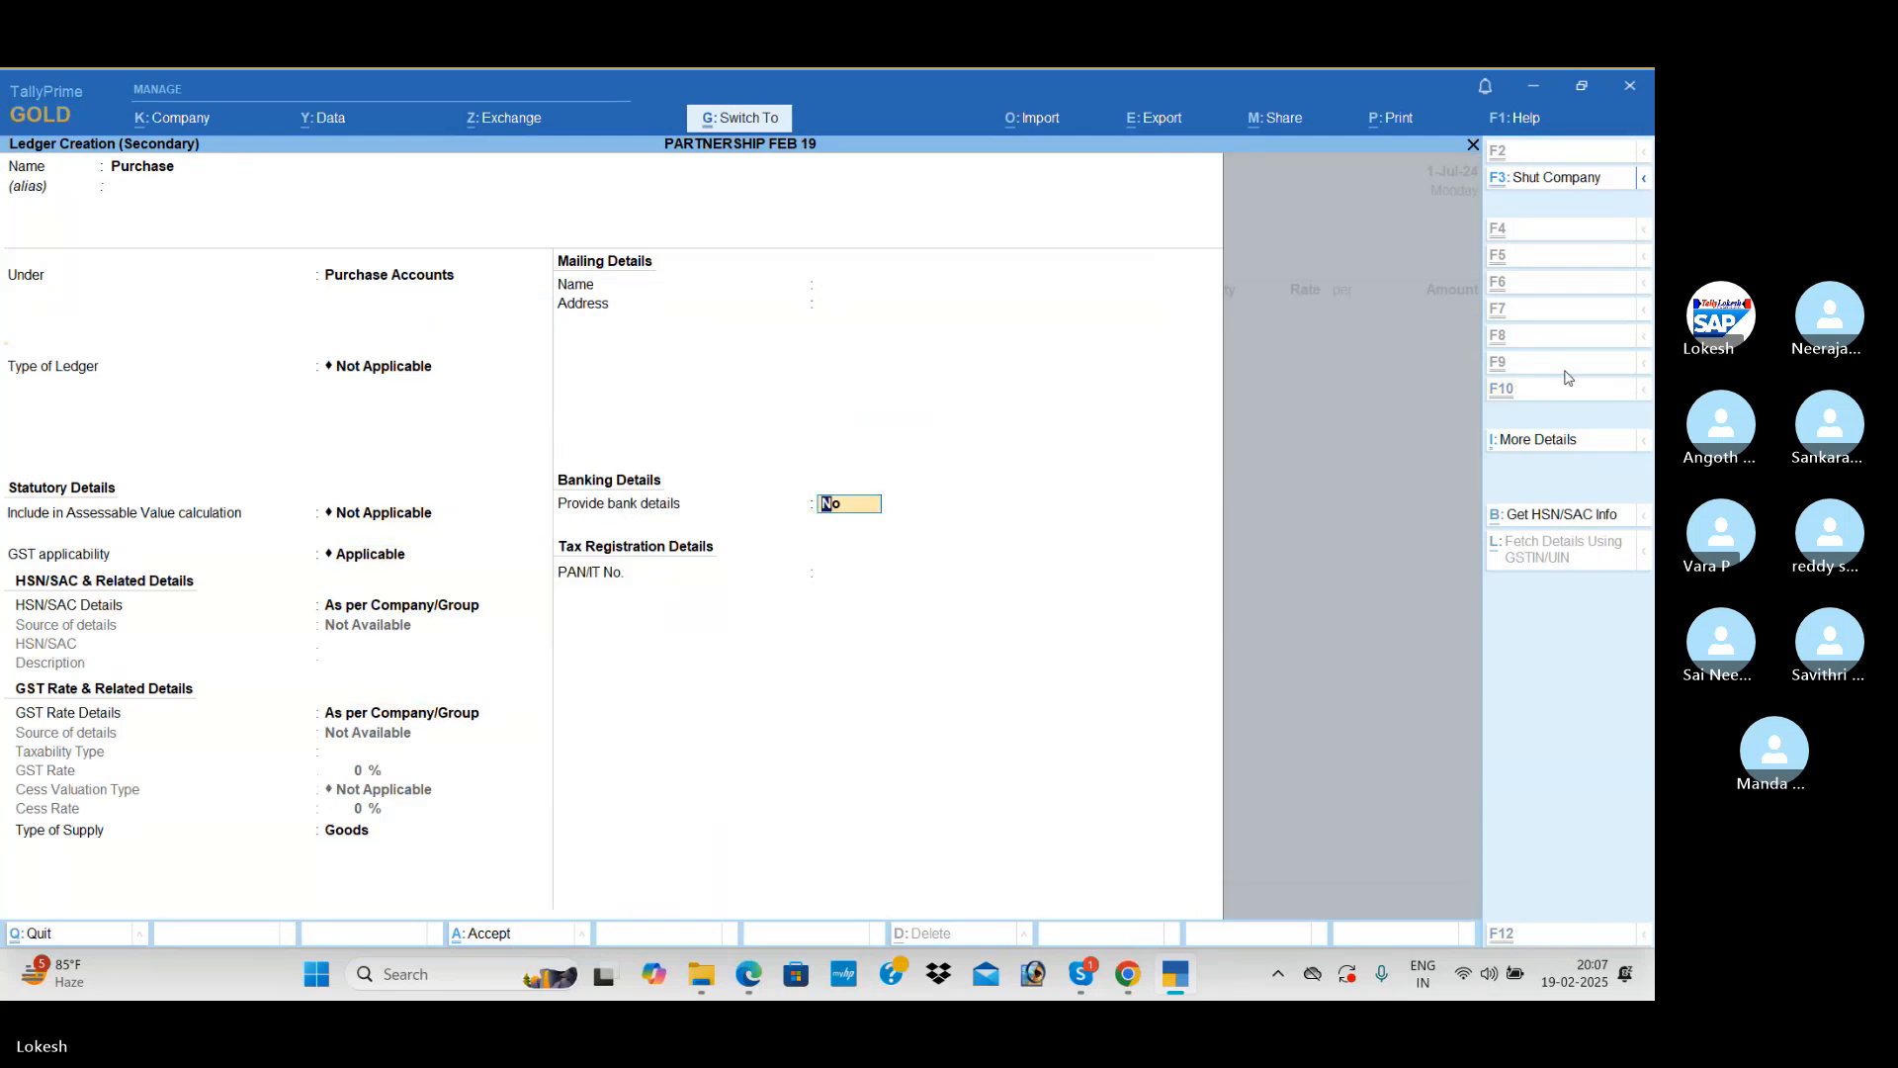
{"action": "key", "text": "ctrl+a"}
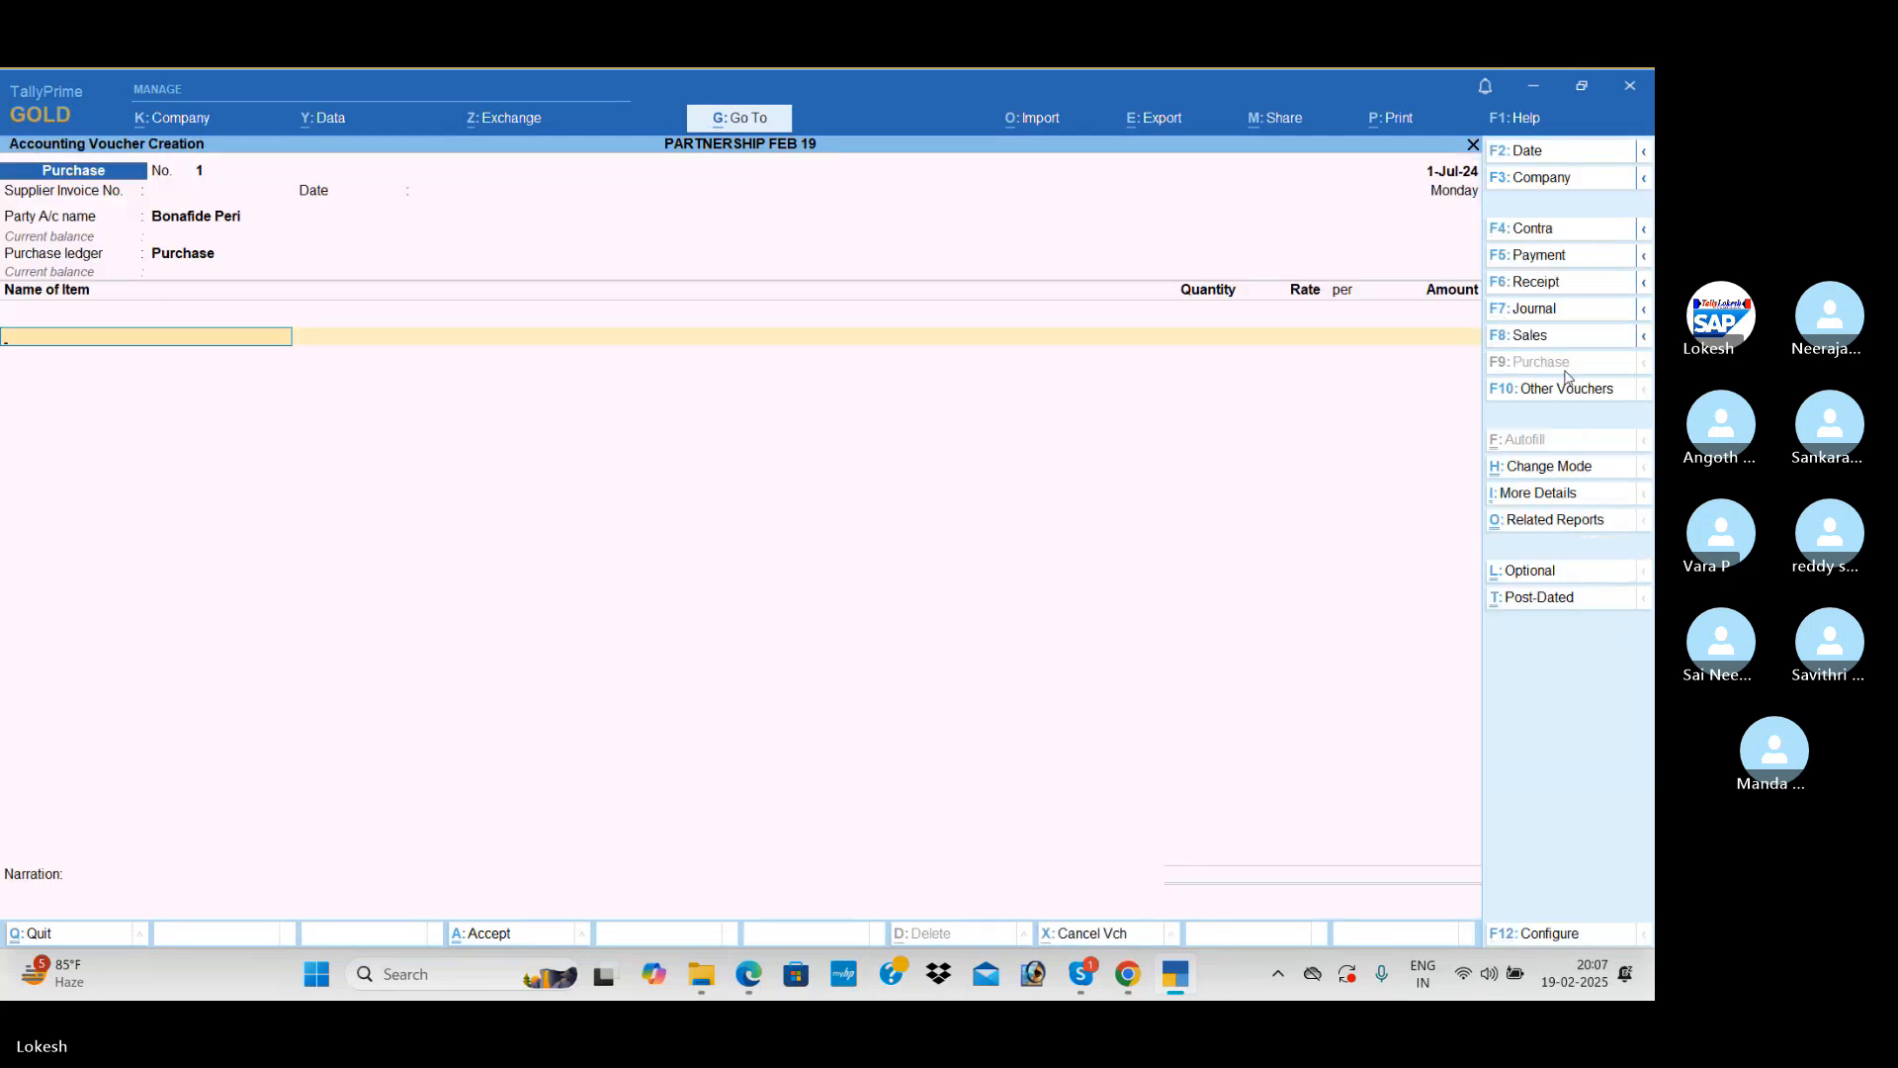
Step: Add Processors to the Purchase voucher with quantity 50 nos at a rate of 5,100
{"action": "type", "text": "Pr"}
{"action": "key", "text": "Down"}
{"action": "key", "text": "Return"}
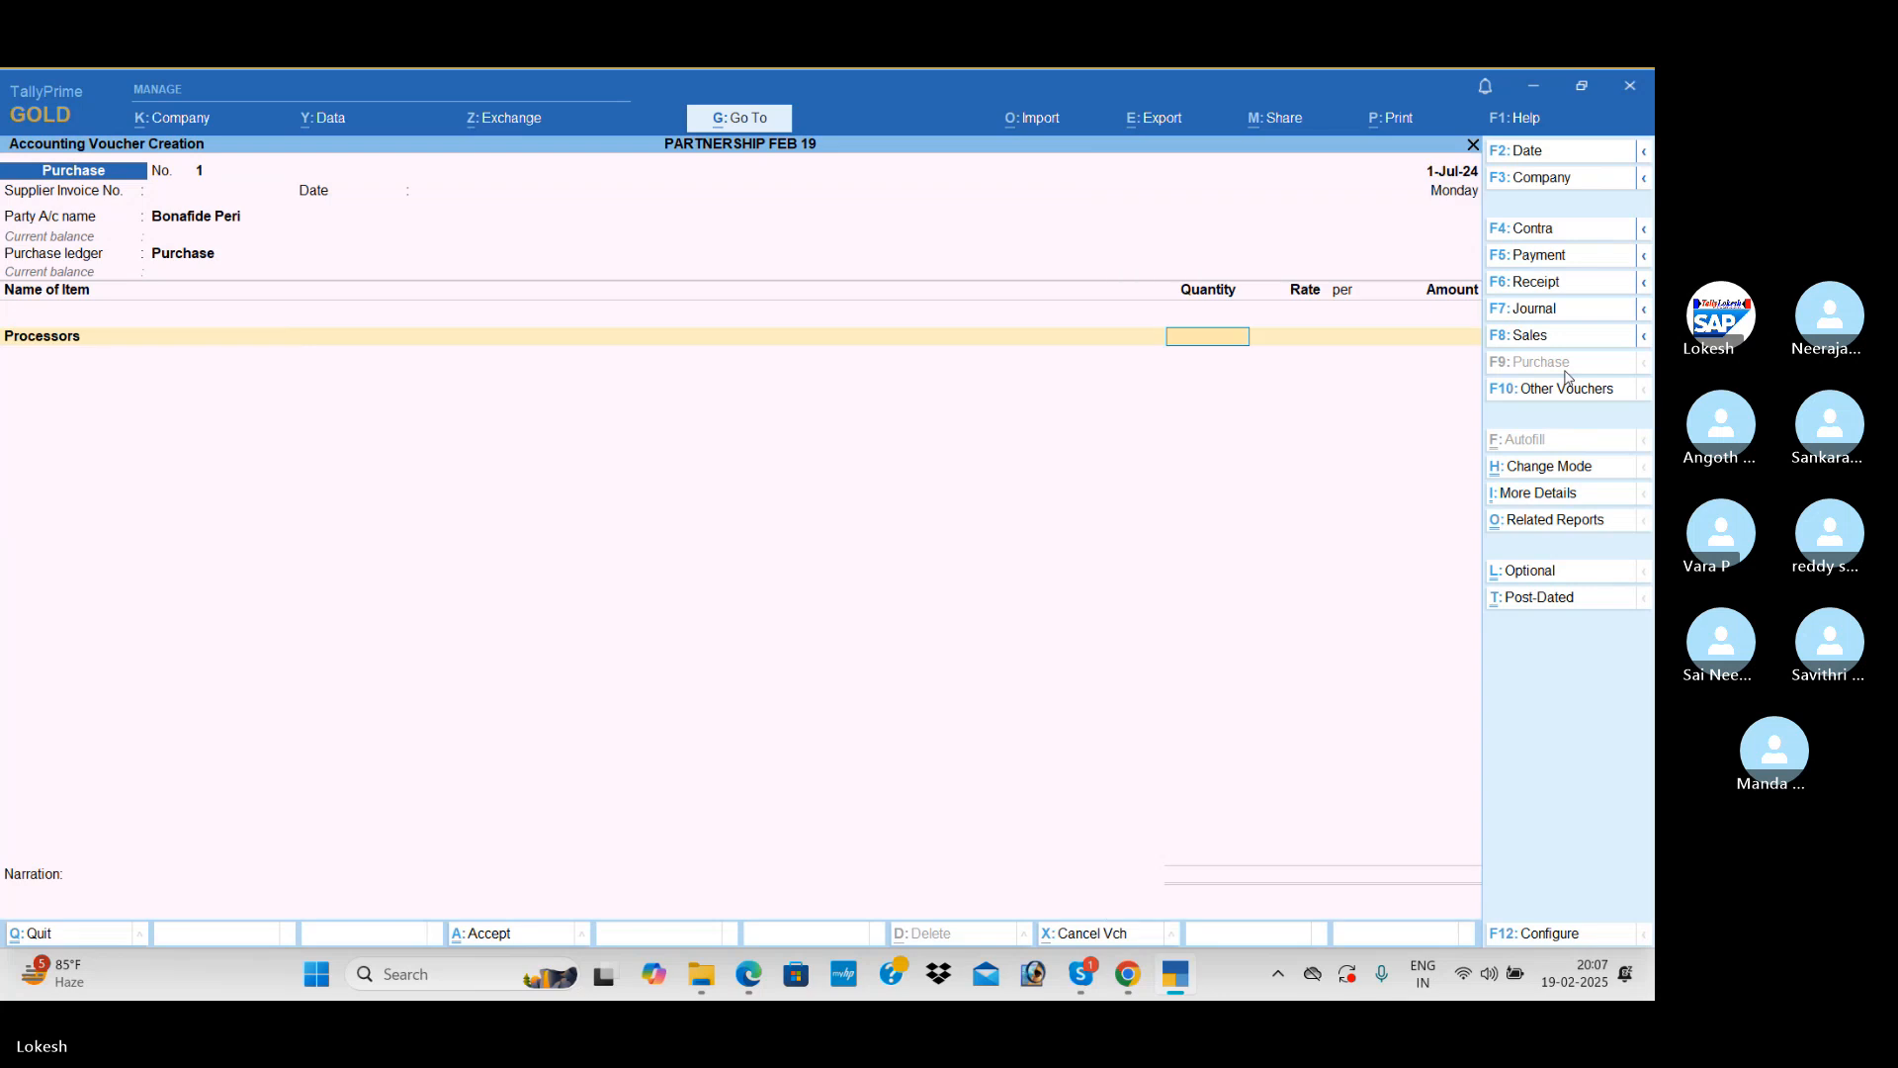
{"action": "type", "text": "50"}
{"action": "key", "text": "Return"}
{"action": "type", "text": "5100"}
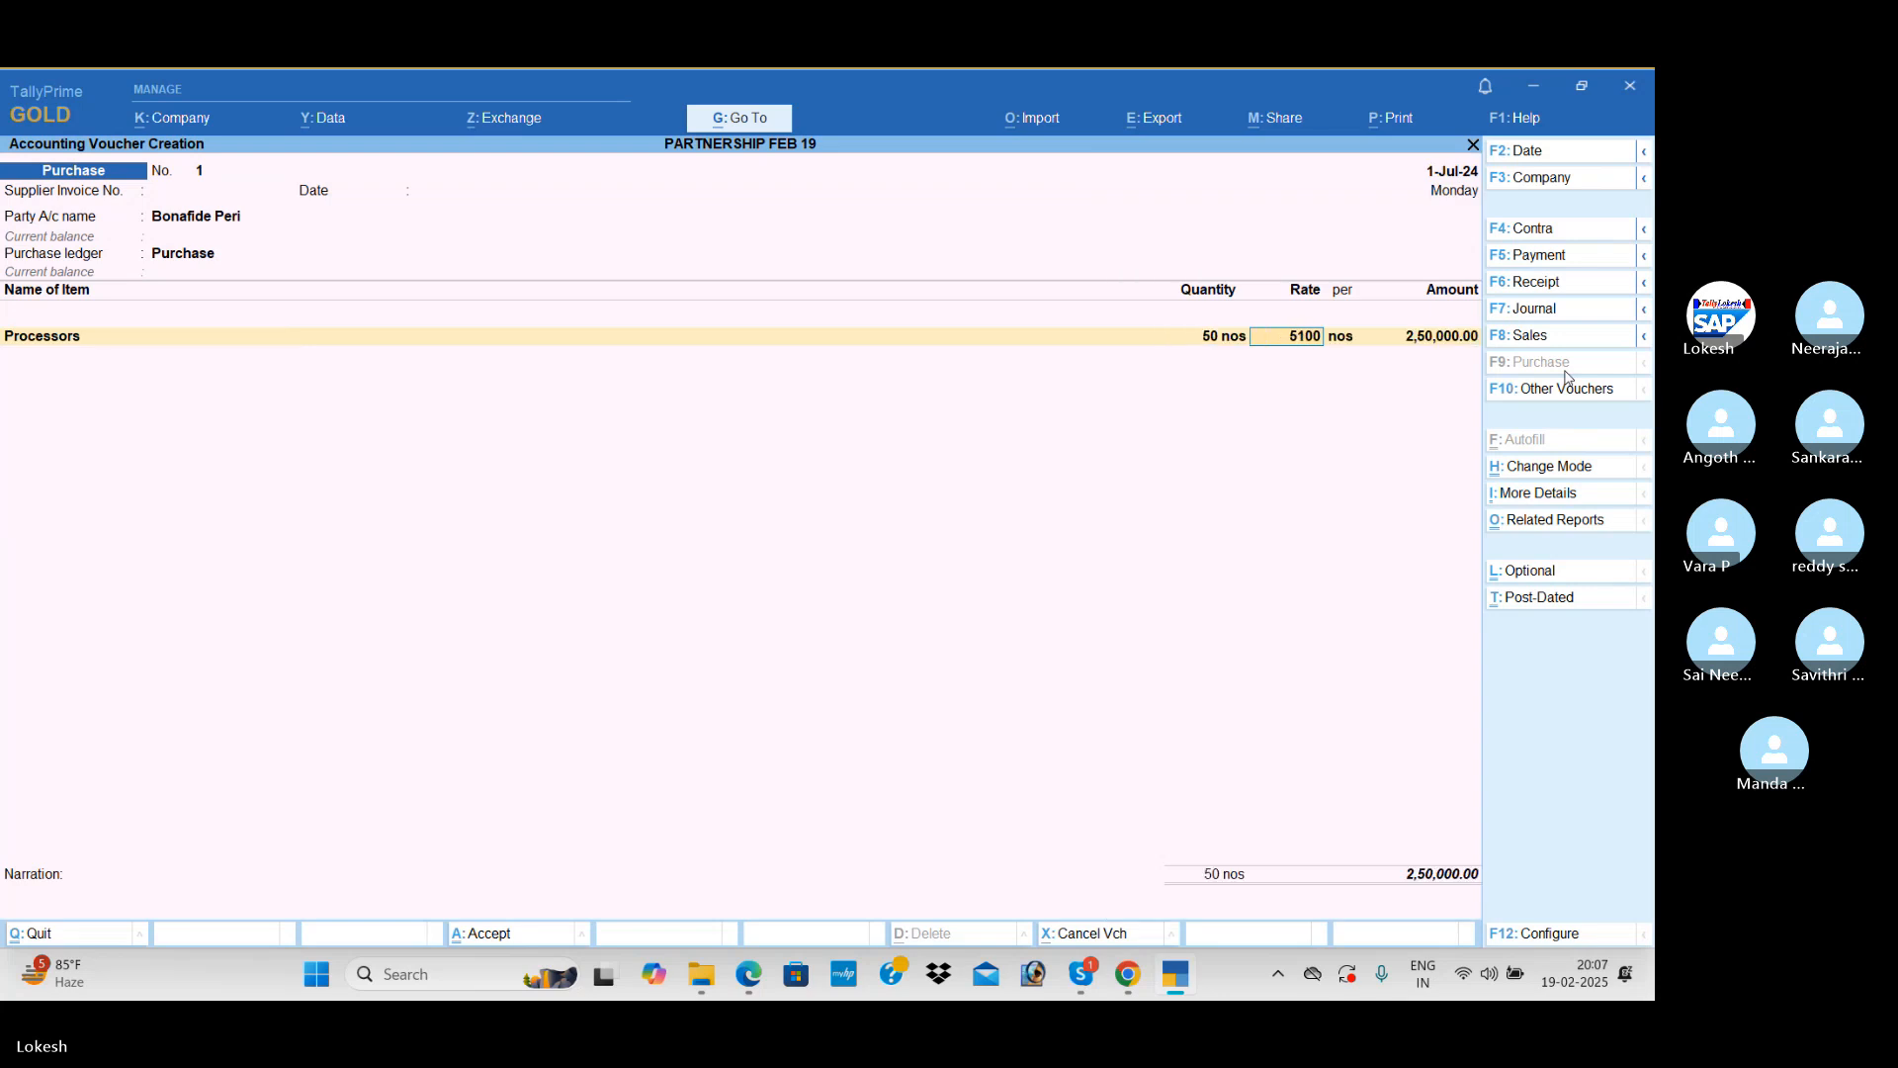
{"action": "key", "text": "Return"}
{"action": "key", "text": "Return"}
Step: Add Hard Disk to the Purchase voucher with quantity 25 nos at a rate of 2,800
{"action": "key", "text": "Return"}
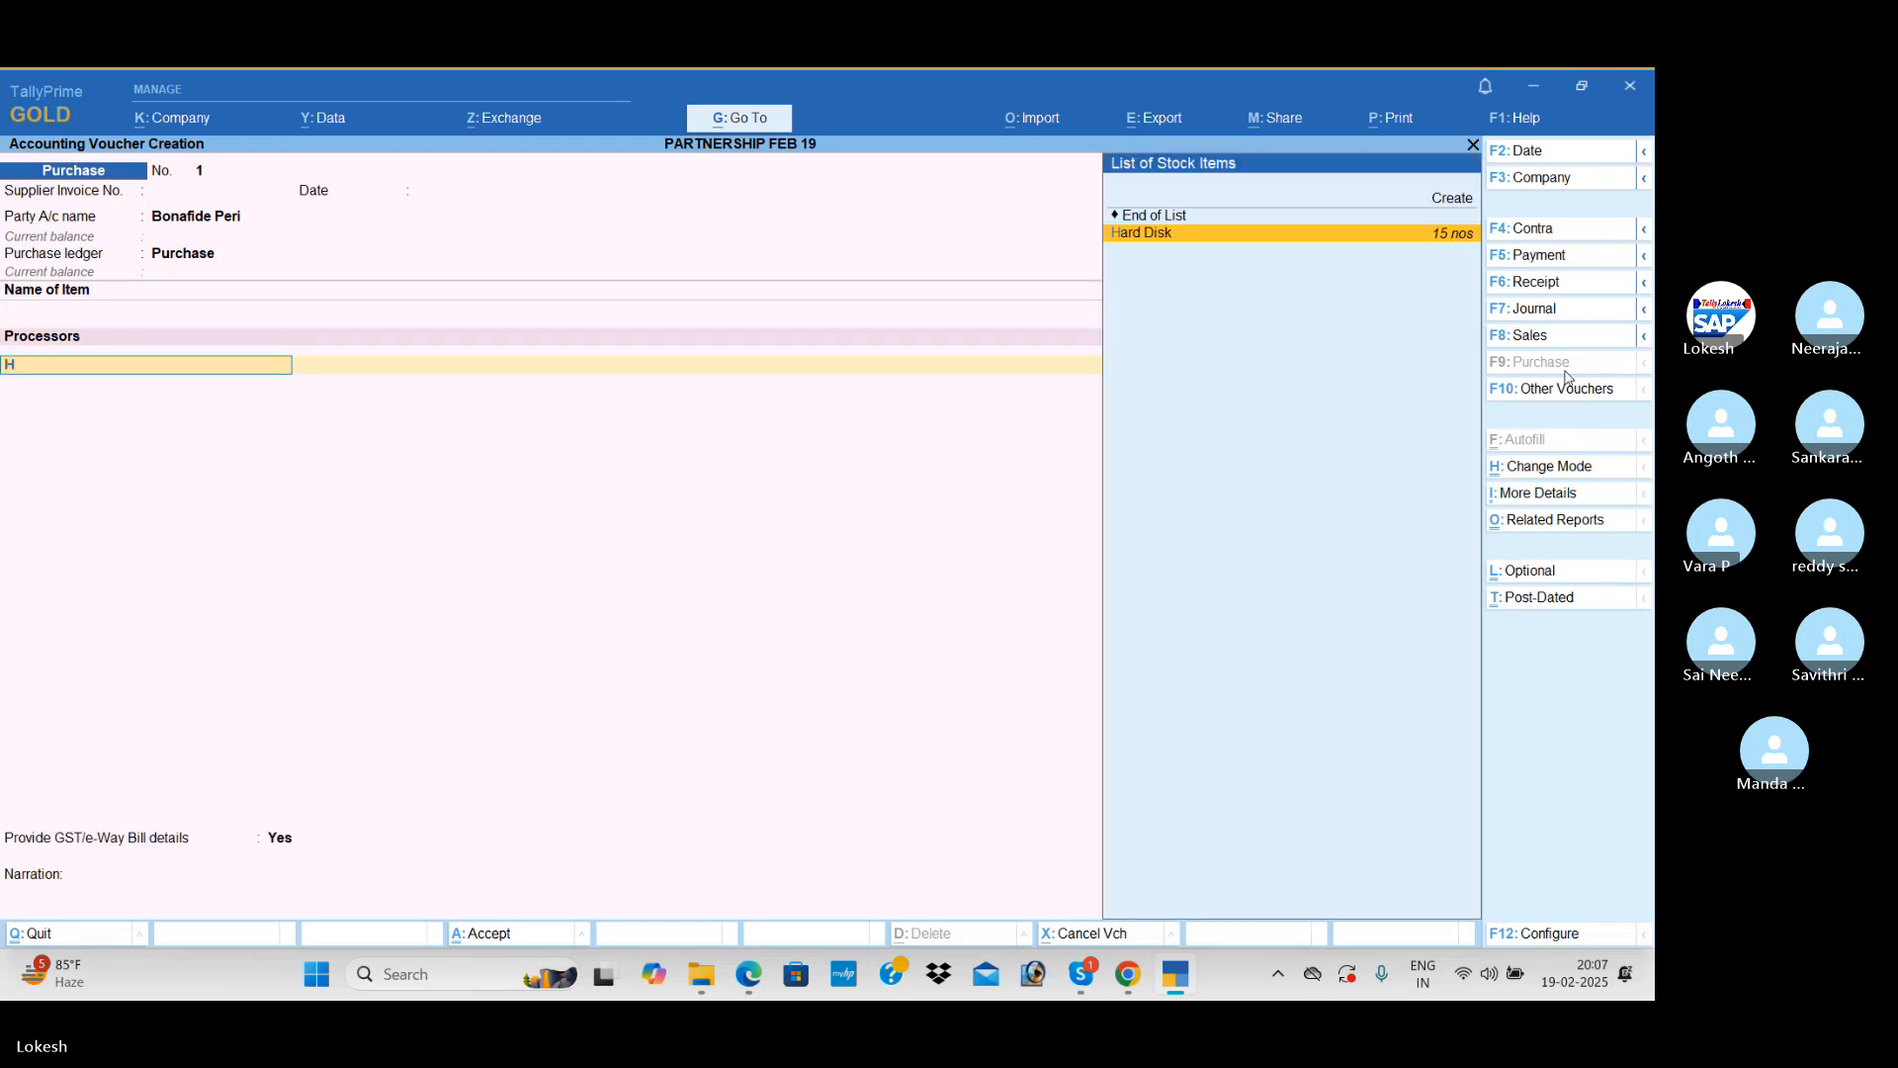
{"action": "key", "text": "Return"}
{"action": "type", "text": "25"}
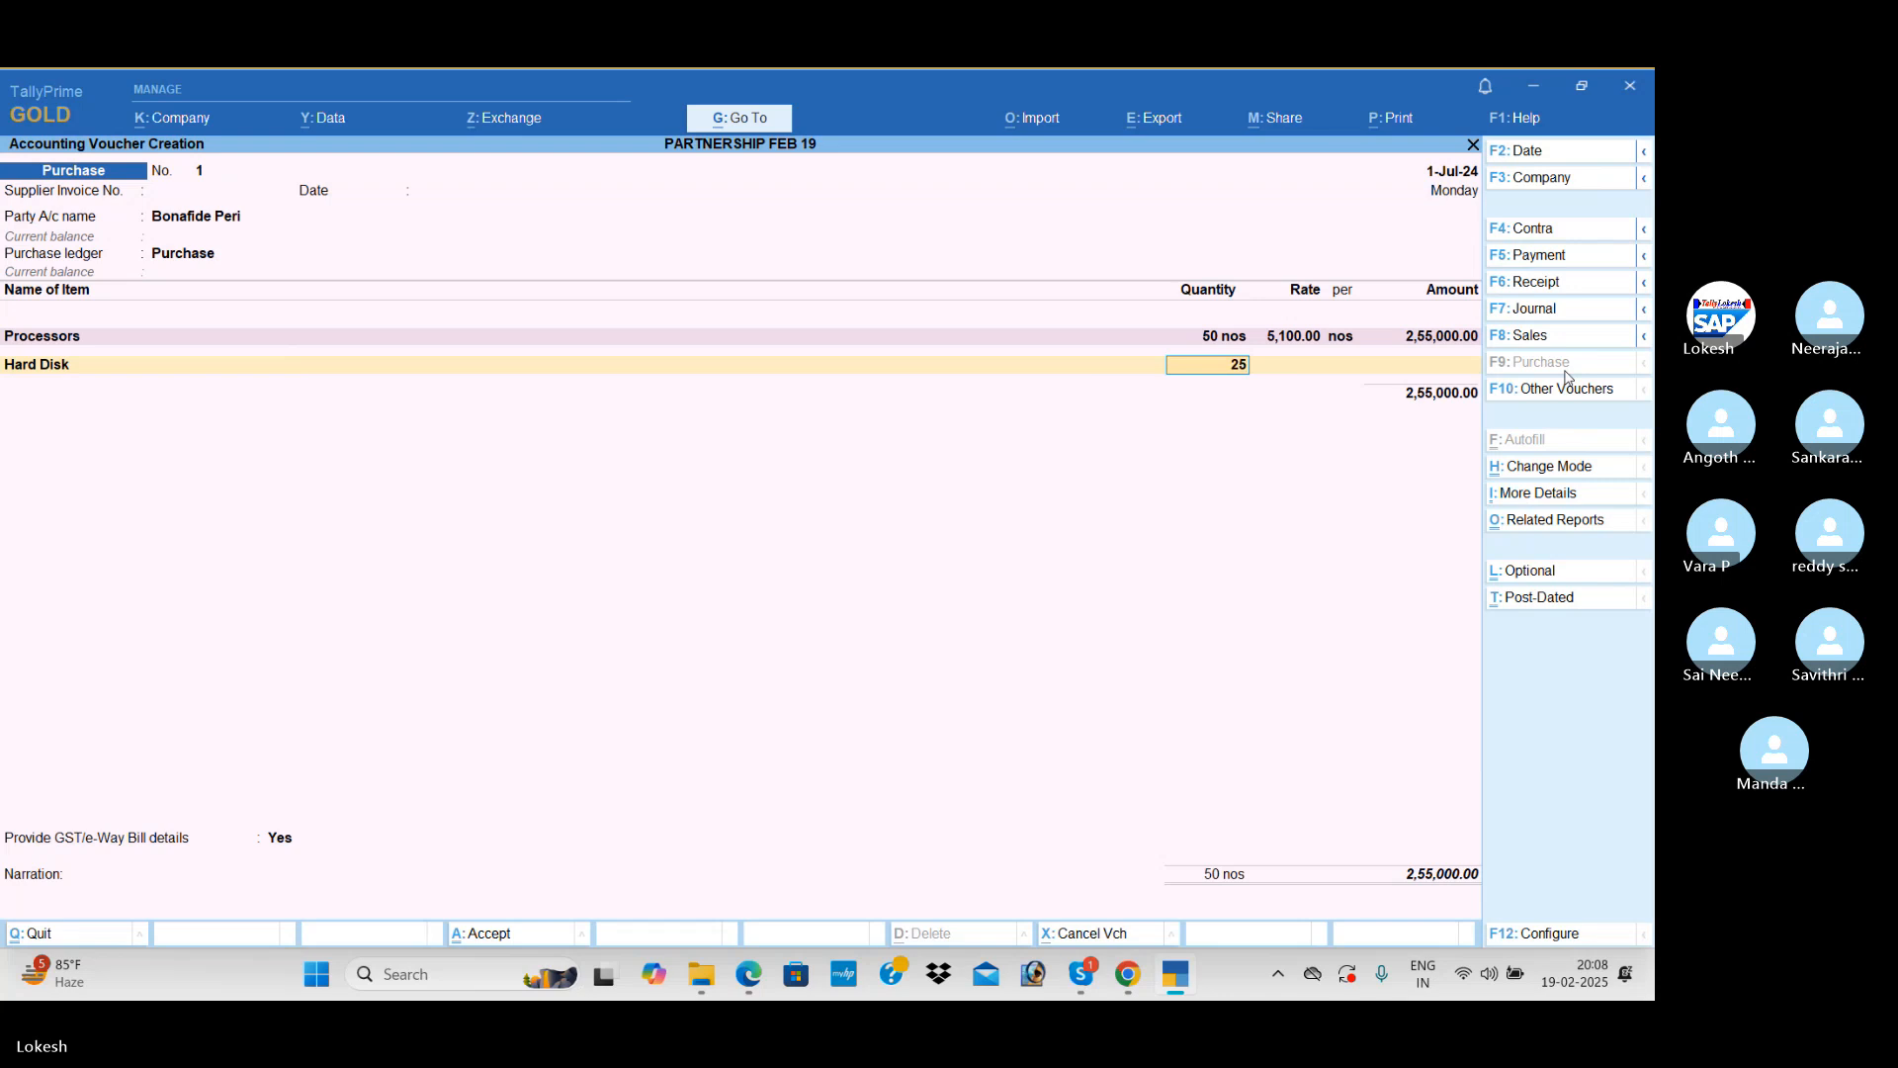
{"action": "key", "text": "Return"}
{"action": "type", "text": "2800"}
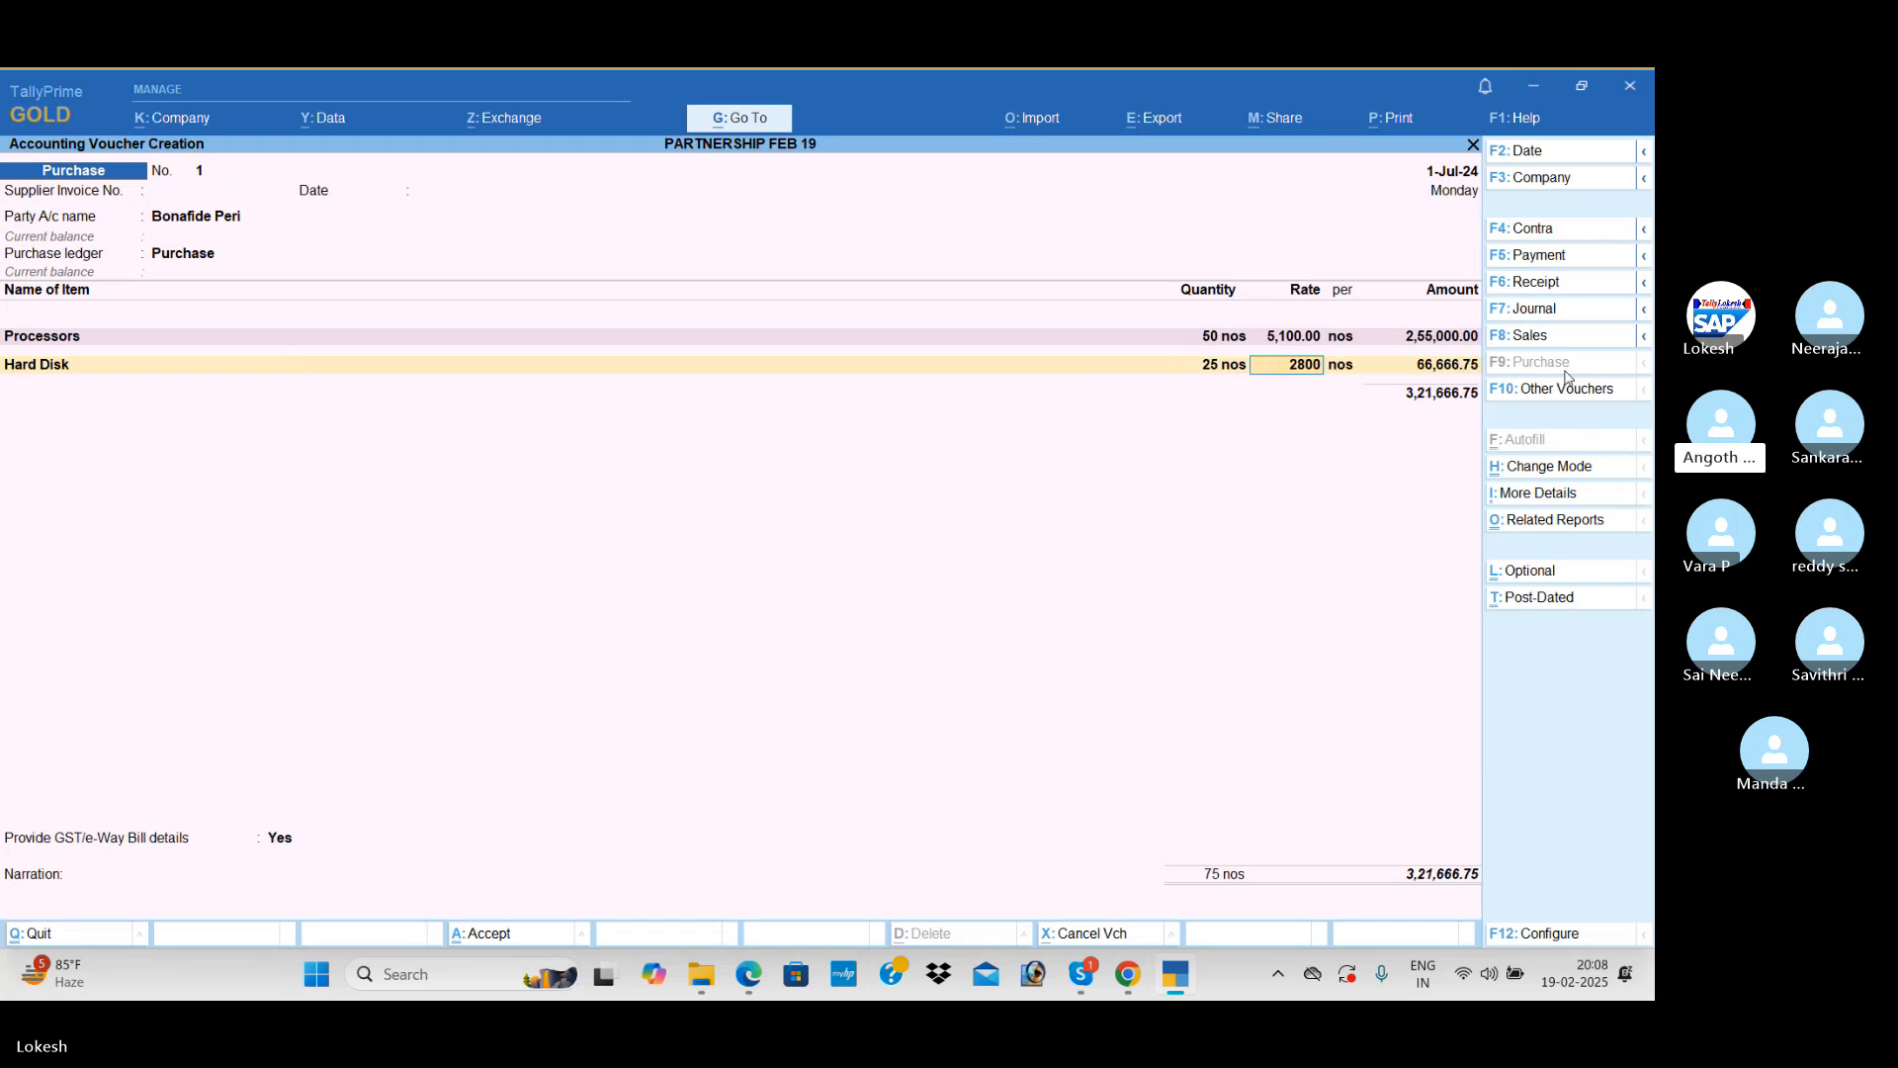
{"action": "key", "text": "Return"}
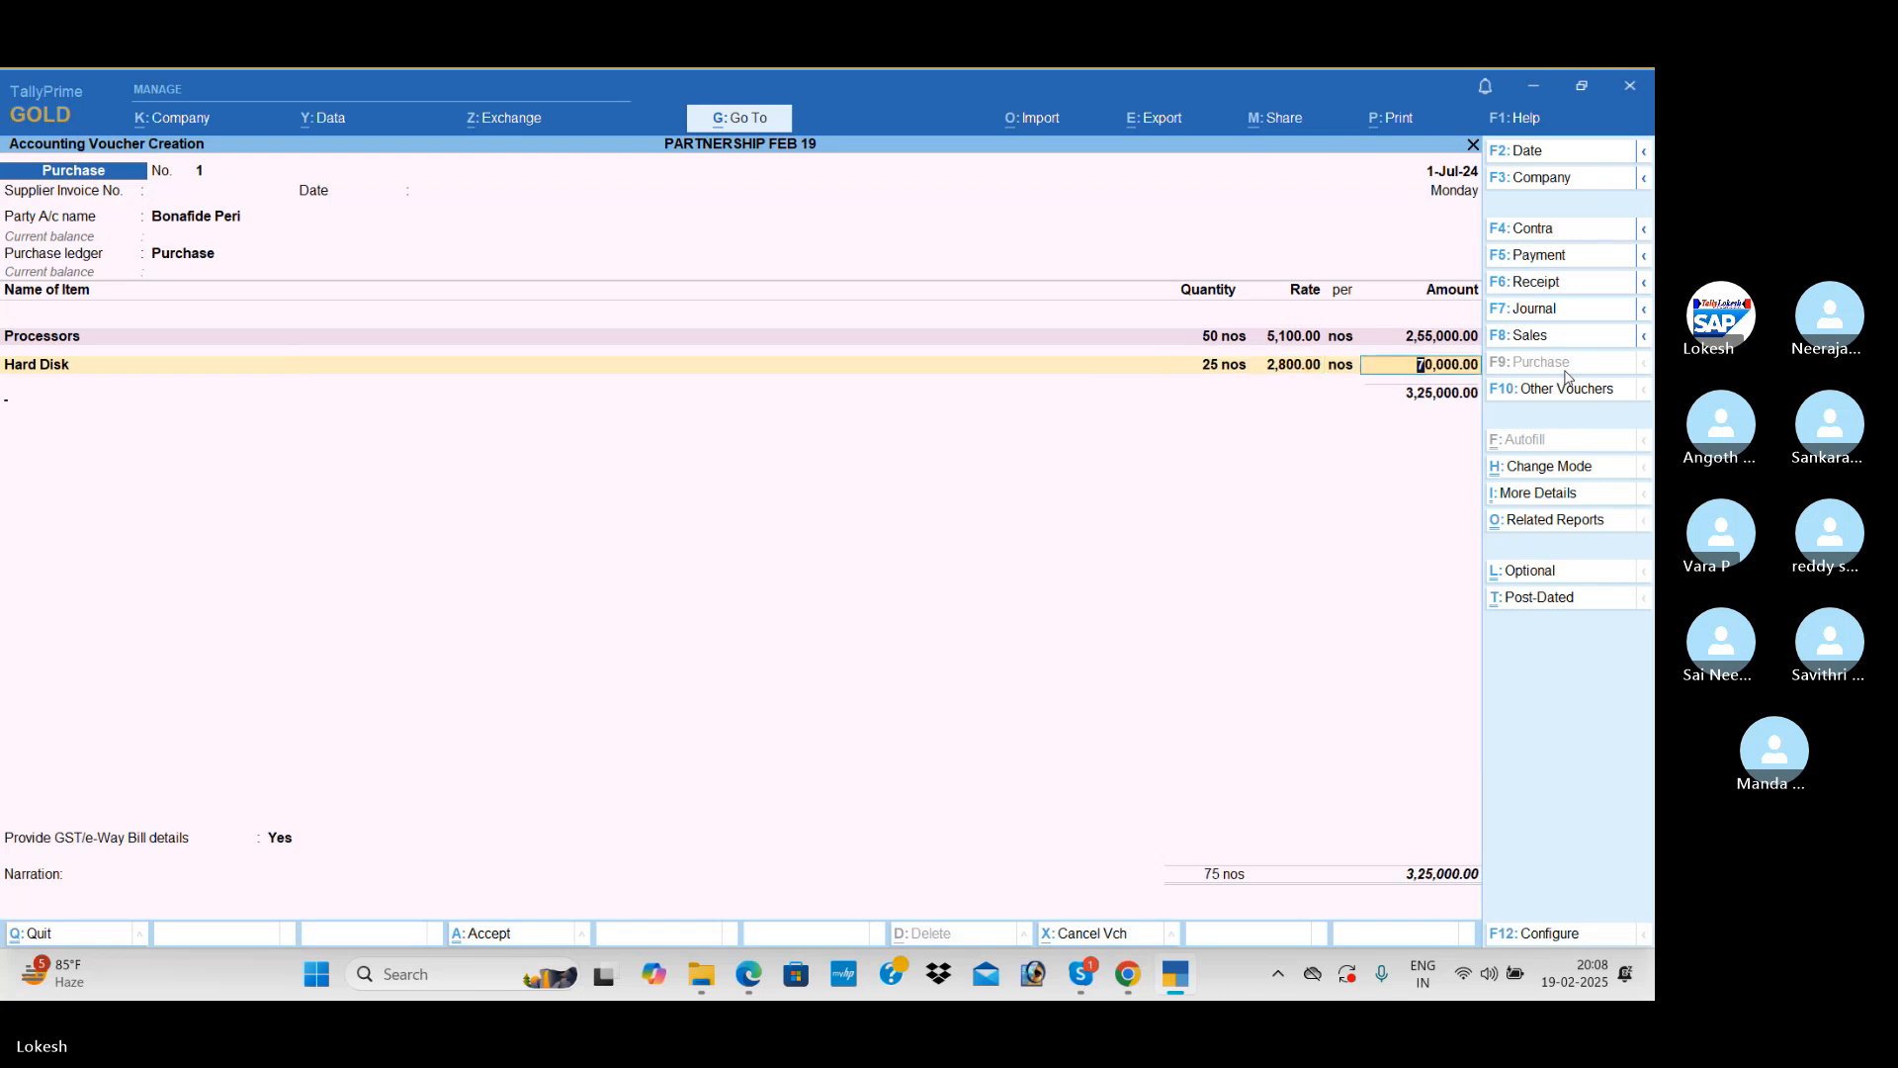
{"action": "key", "text": "Return"}
Step: Add Printers with quantity 20 nos at a rate of 5,100 and end the item list
{"action": "type", "text": "Pr"}
{"action": "key", "text": "Return"}
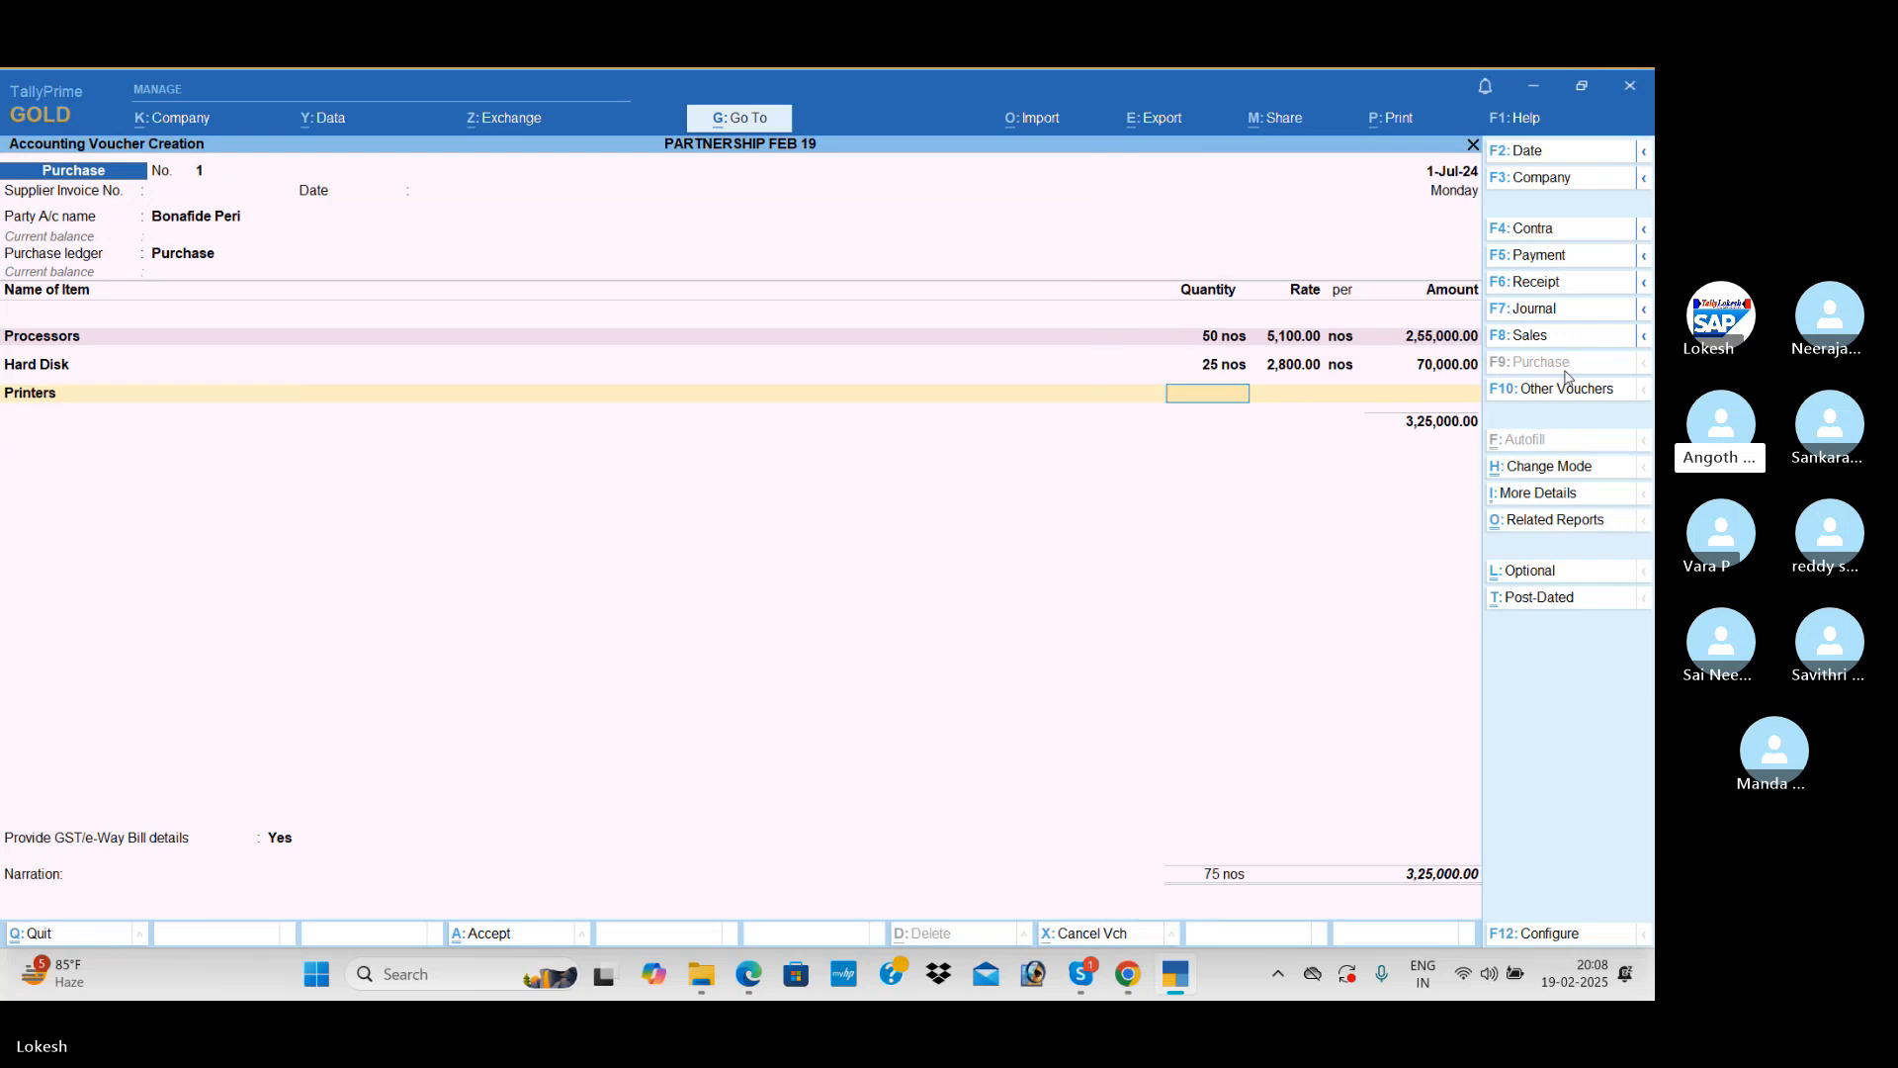
{"action": "type", "text": "20"}
{"action": "key", "text": "Return"}
{"action": "type", "text": "5,100"}
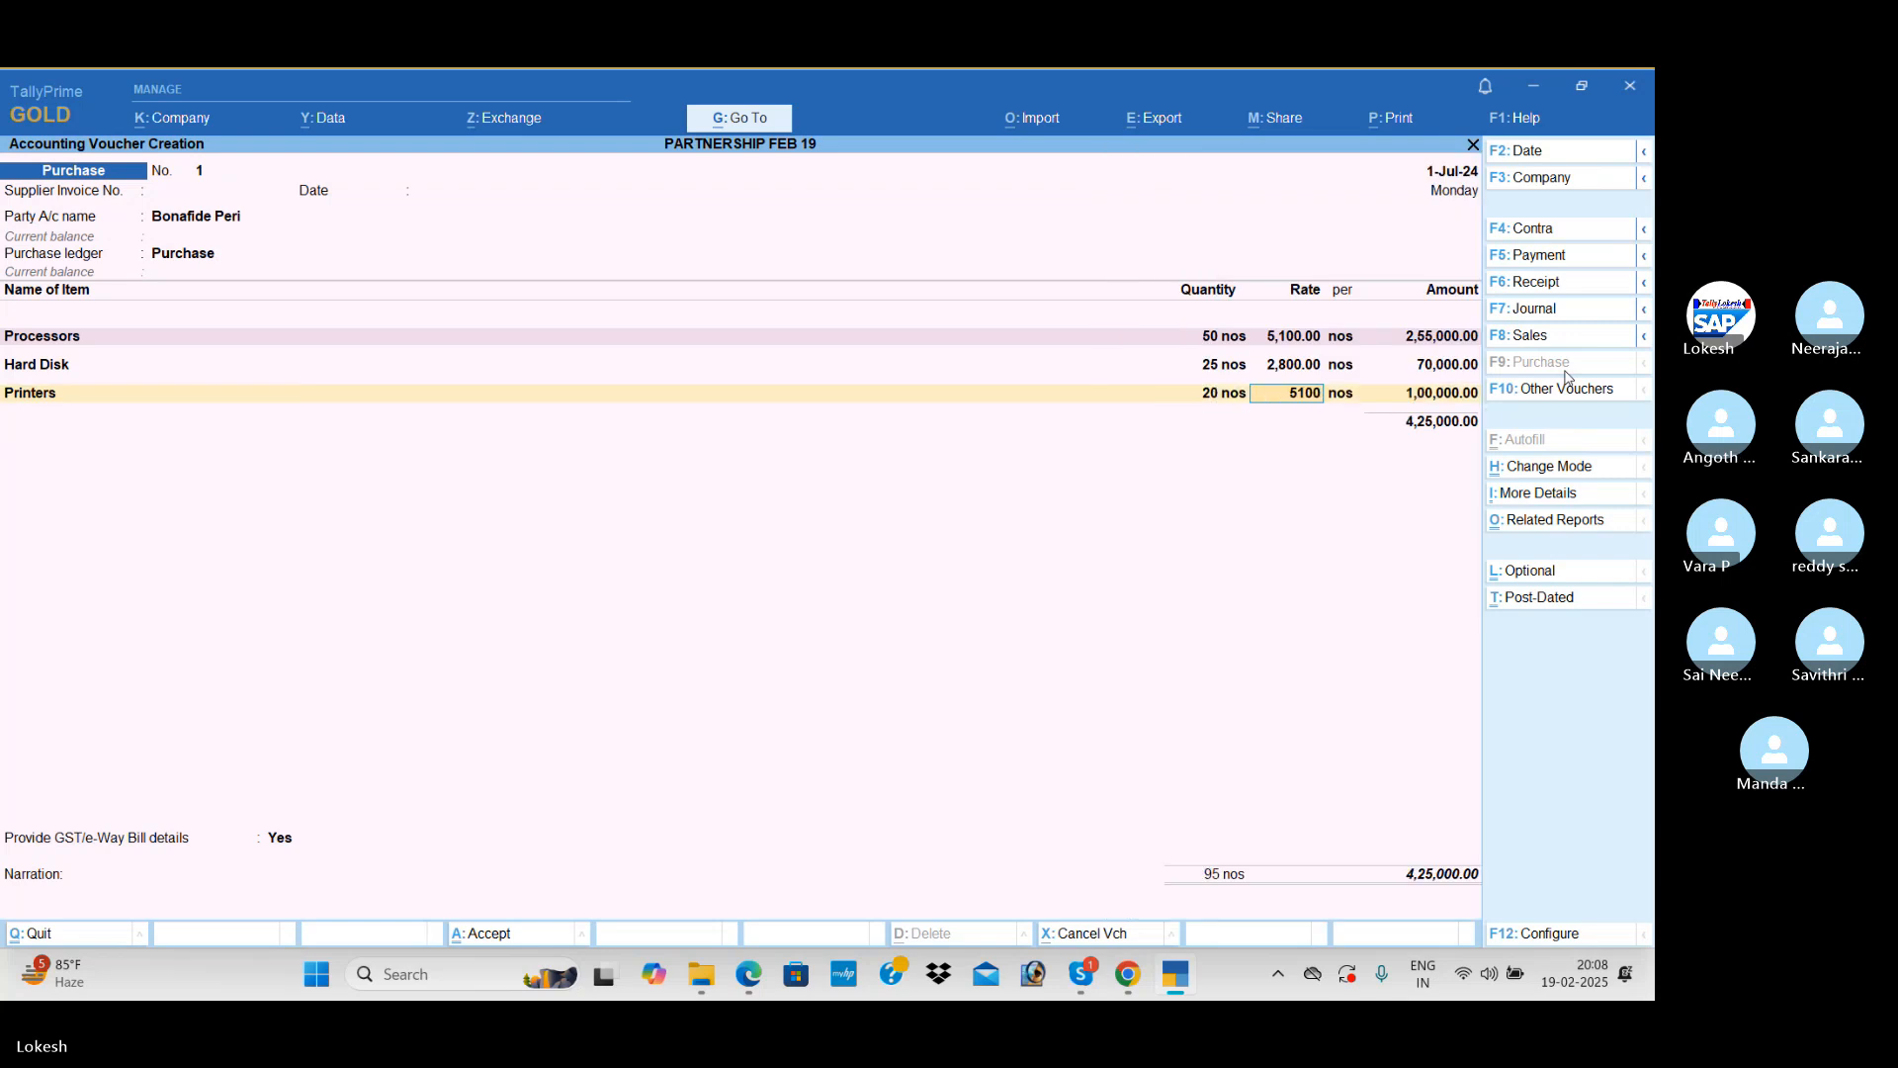
{"action": "key", "text": "Return"}
{"action": "key", "text": "Return"}
Step: Apply the CGST and SGST ledgers below the purchased items
{"action": "key", "text": "Return"}
{"action": "type", "text": "Cg"}
{"action": "key", "text": "Return"}
Step: Set Provide GST/e-Way Bill details to No, leave the narration empty and save the Purchase voucher
{"action": "key", "text": "Return"}
{"action": "type", "text": "Sg"}
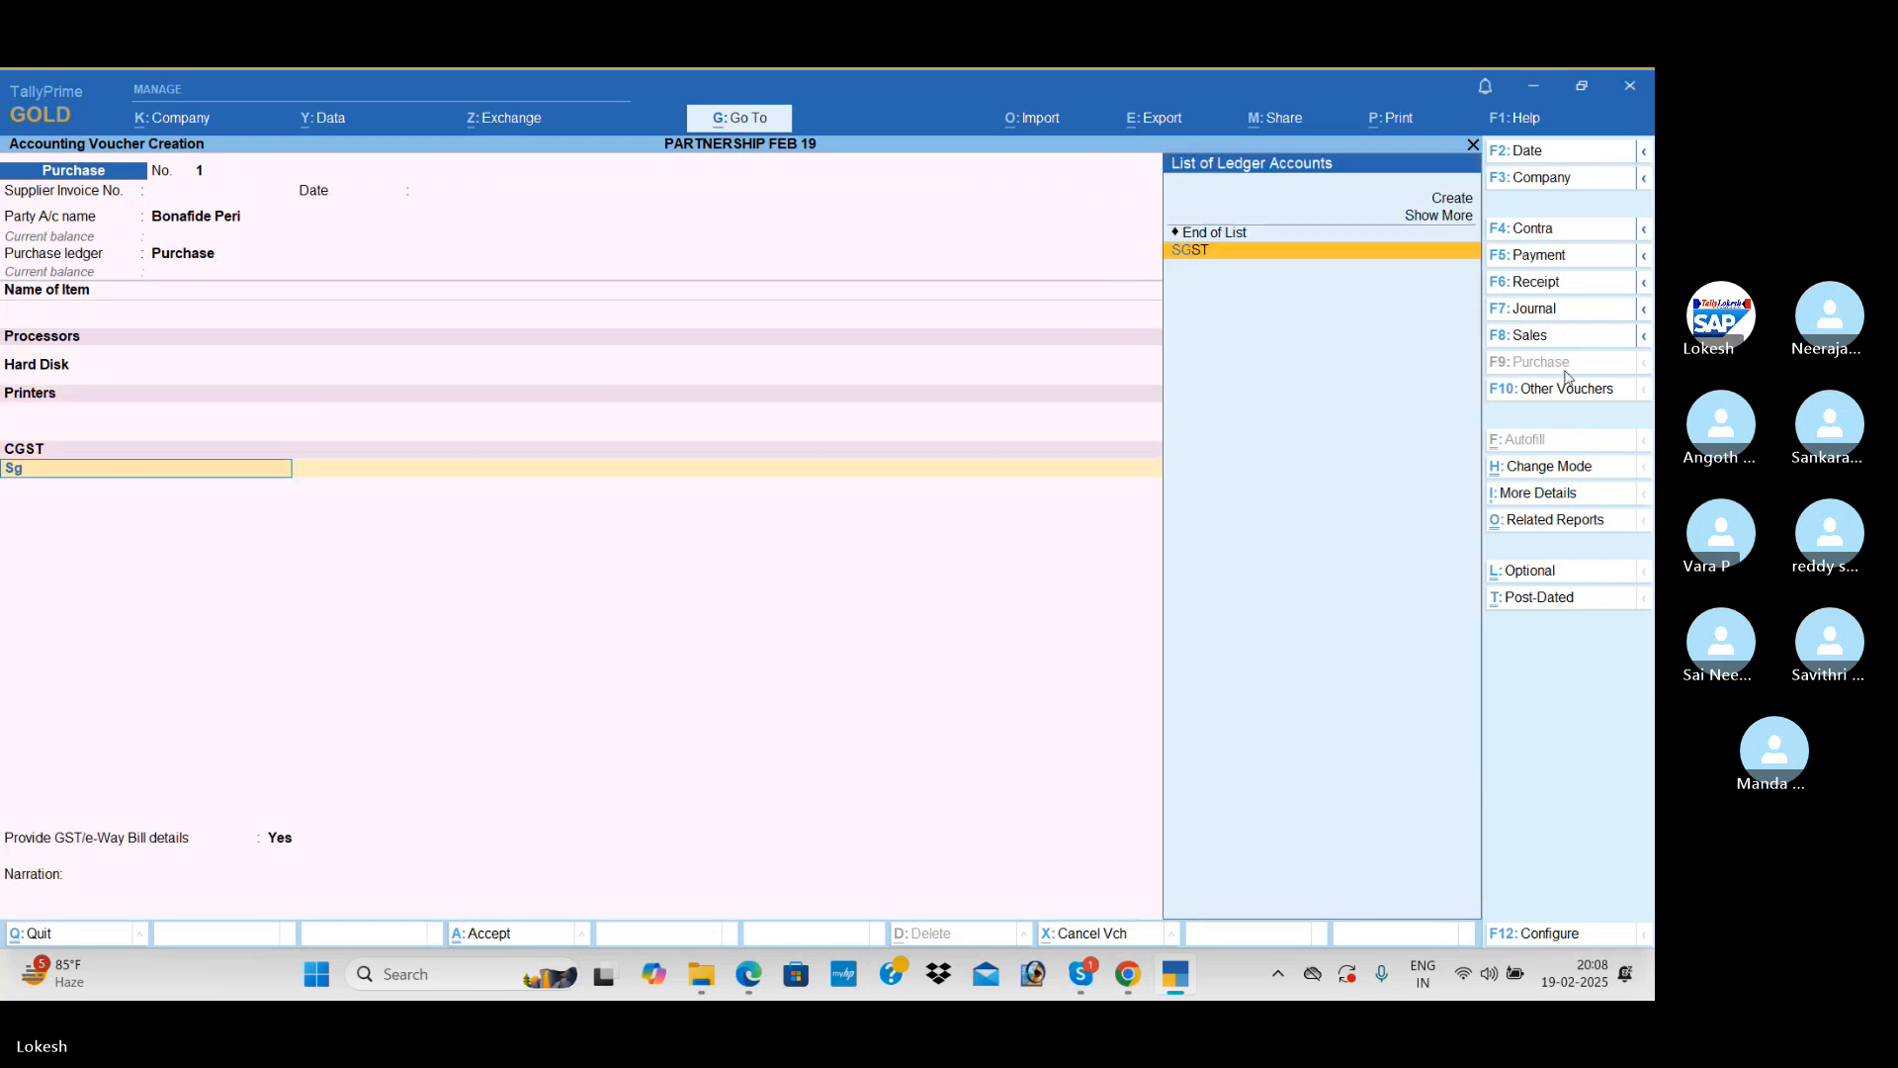
{"action": "key", "text": "Return"}
{"action": "key", "text": "Return"}
{"action": "key", "text": "Return"}
{"action": "key", "text": "Up"}
{"action": "key", "text": "Return"}
{"action": "key", "text": "Return"}
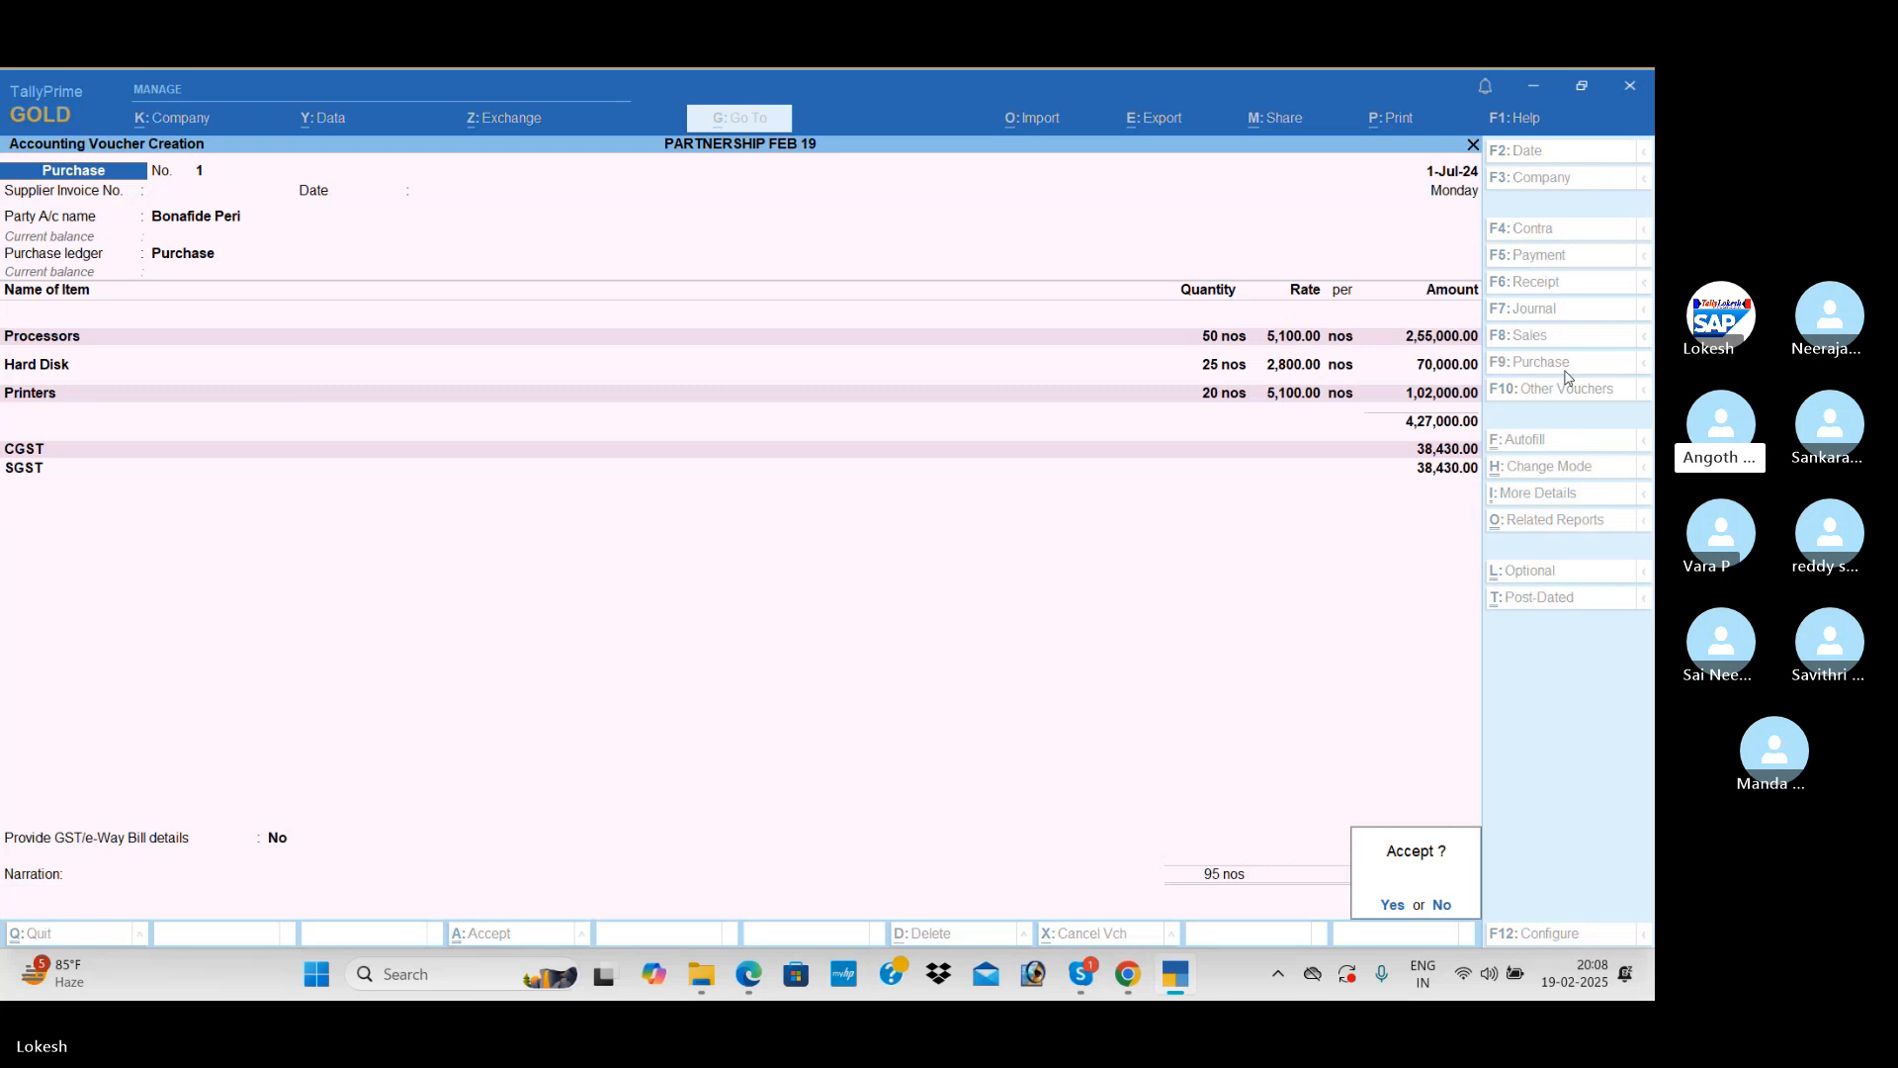
{"action": "key", "text": "Return"}
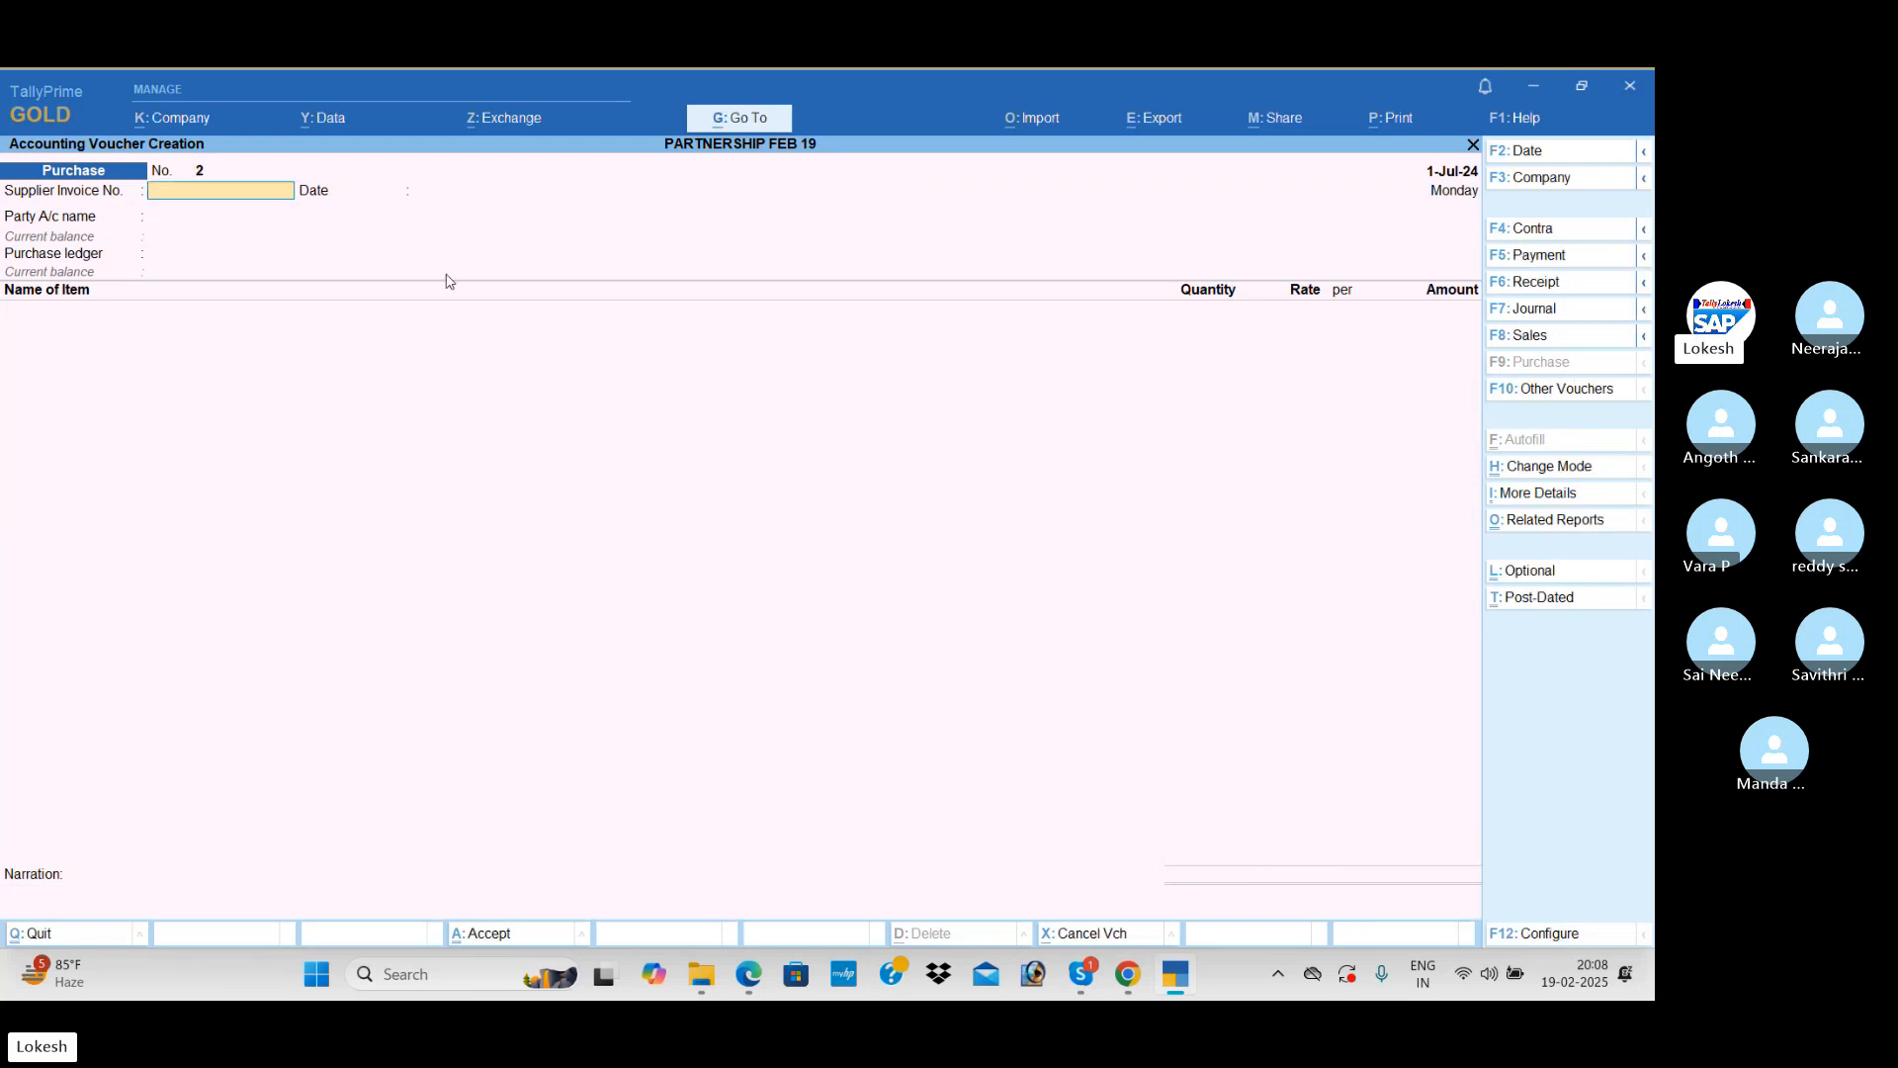
Step: Start a Payment voucher and create a Remuneration ledger under Indirect Expenses as its debit account
{"action": "left_click", "coordinate": [1549, 256]}
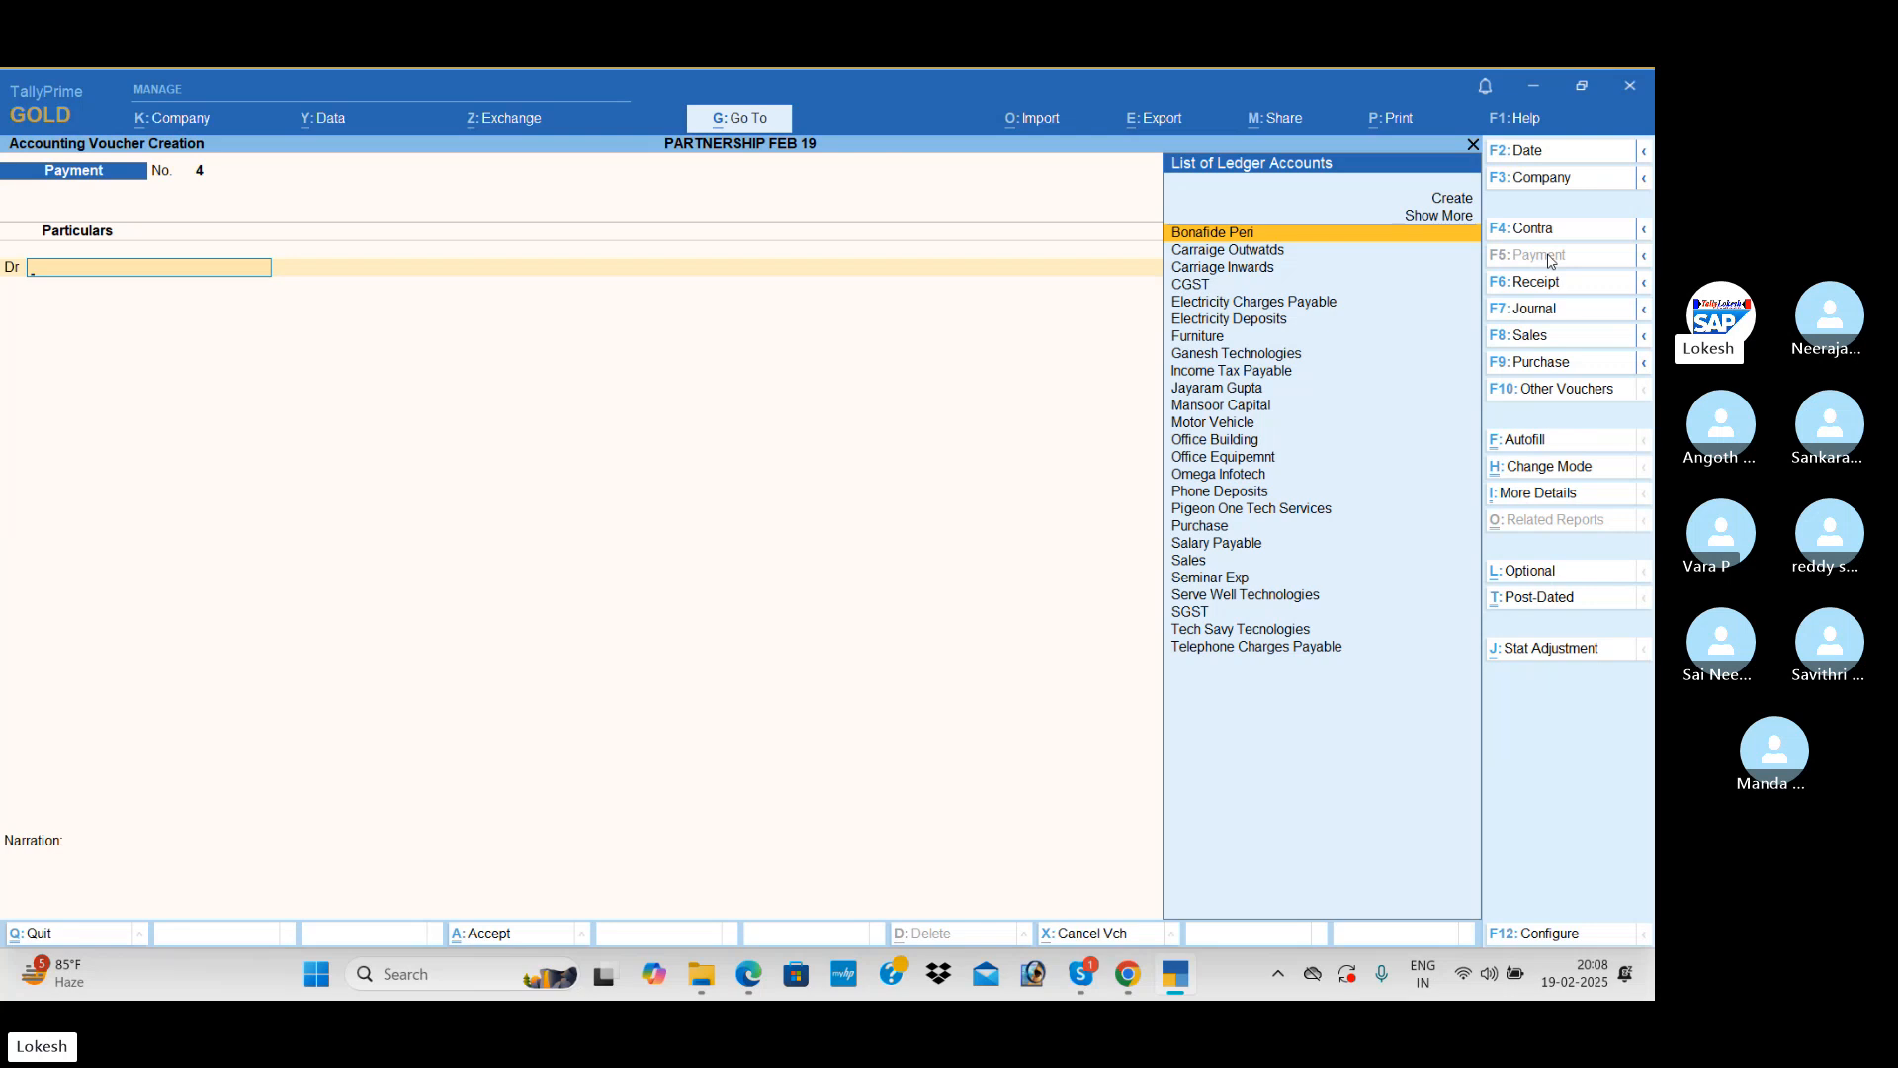
{"action": "key", "text": "alt+c"}
{"action": "type", "text": "Remu"}
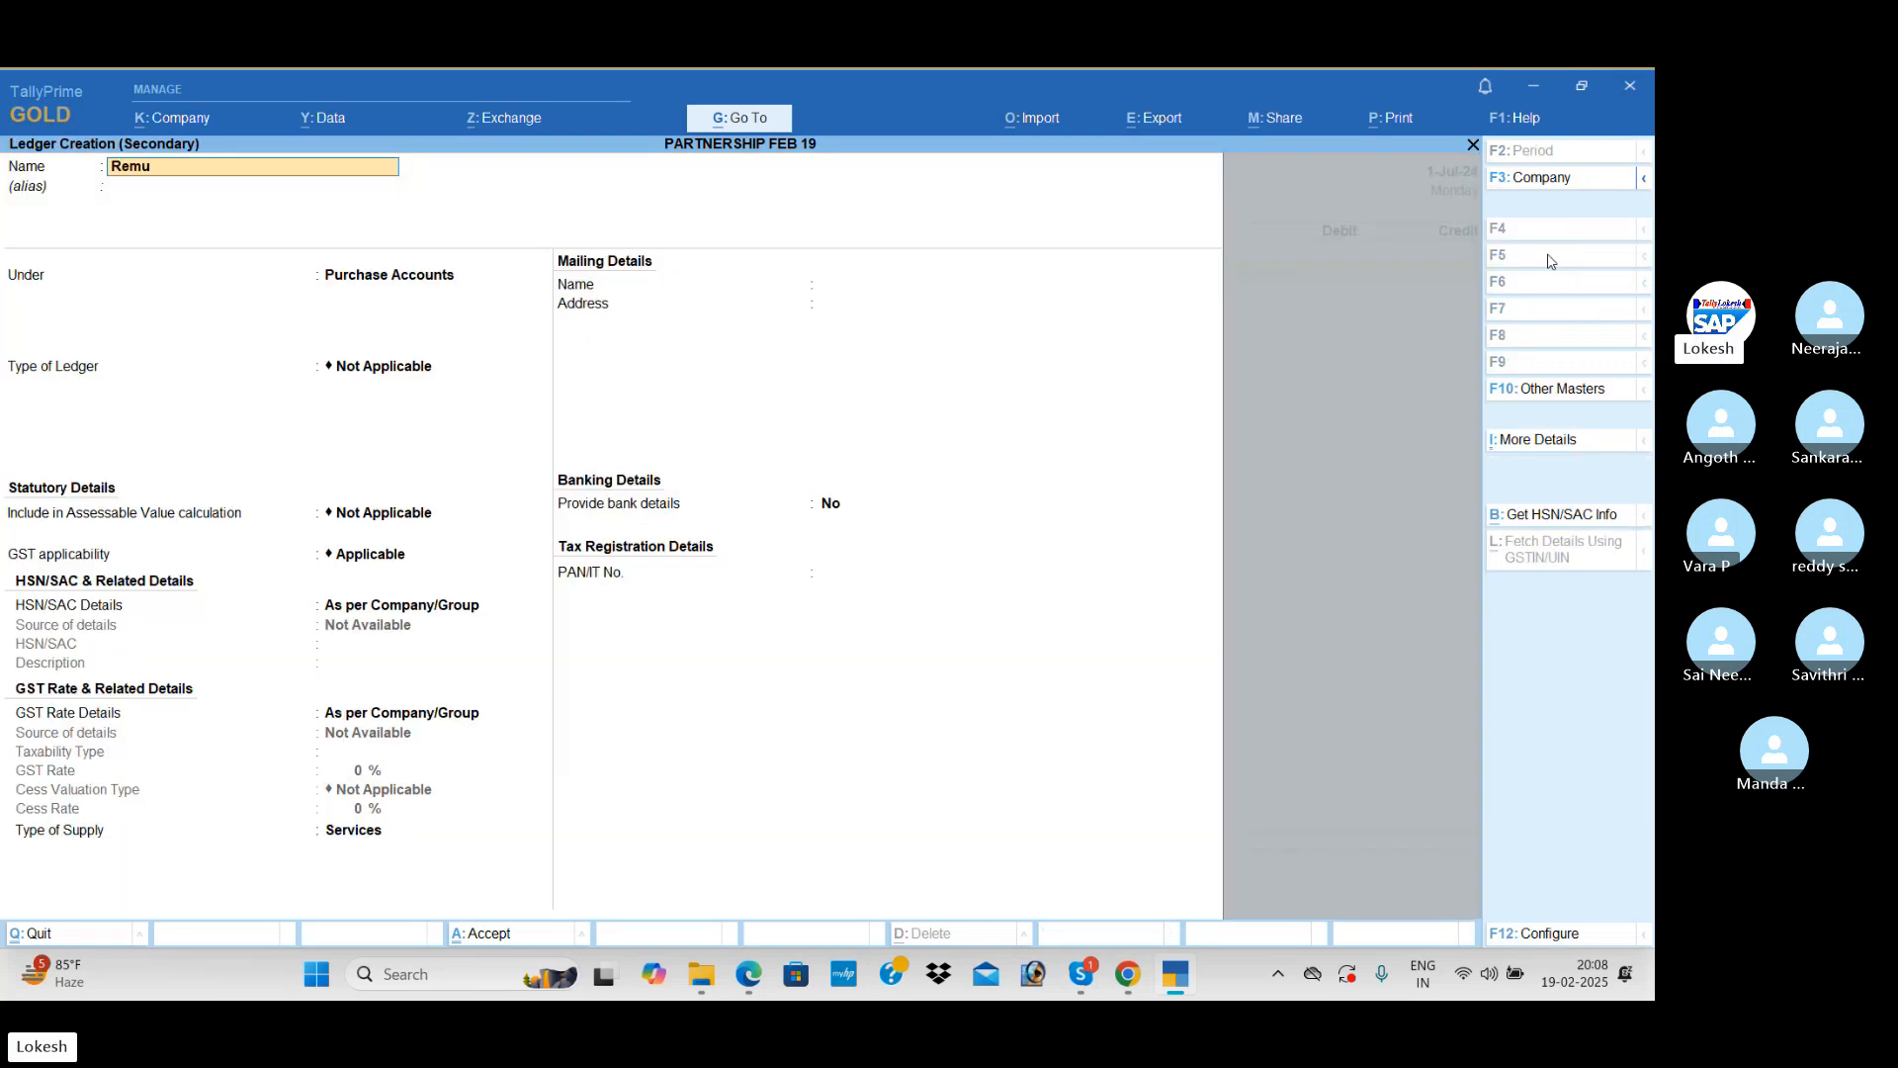
{"action": "type", "text": "neration"}
{"action": "key", "text": "Return"}
{"action": "type", "text": "ind"}
{"action": "key", "text": "Return"}
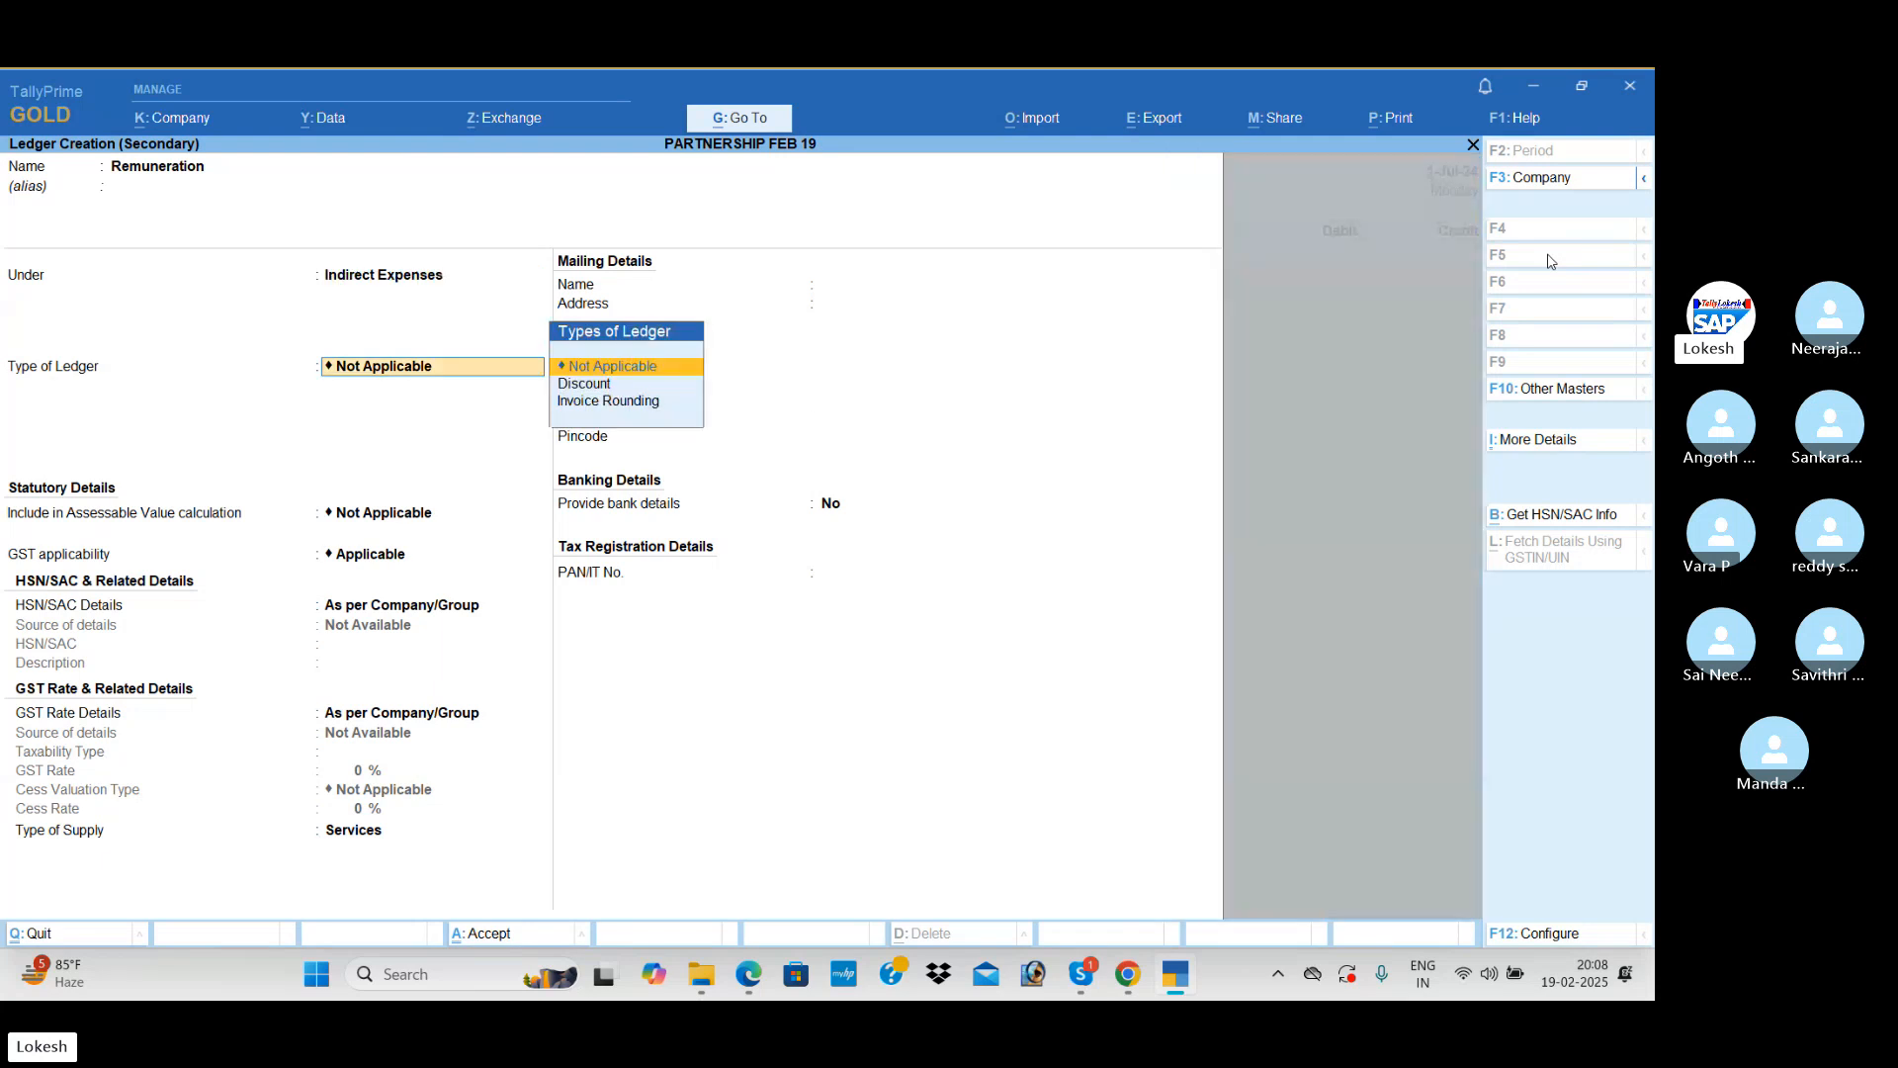
{"action": "key", "text": "ctrl+a"}
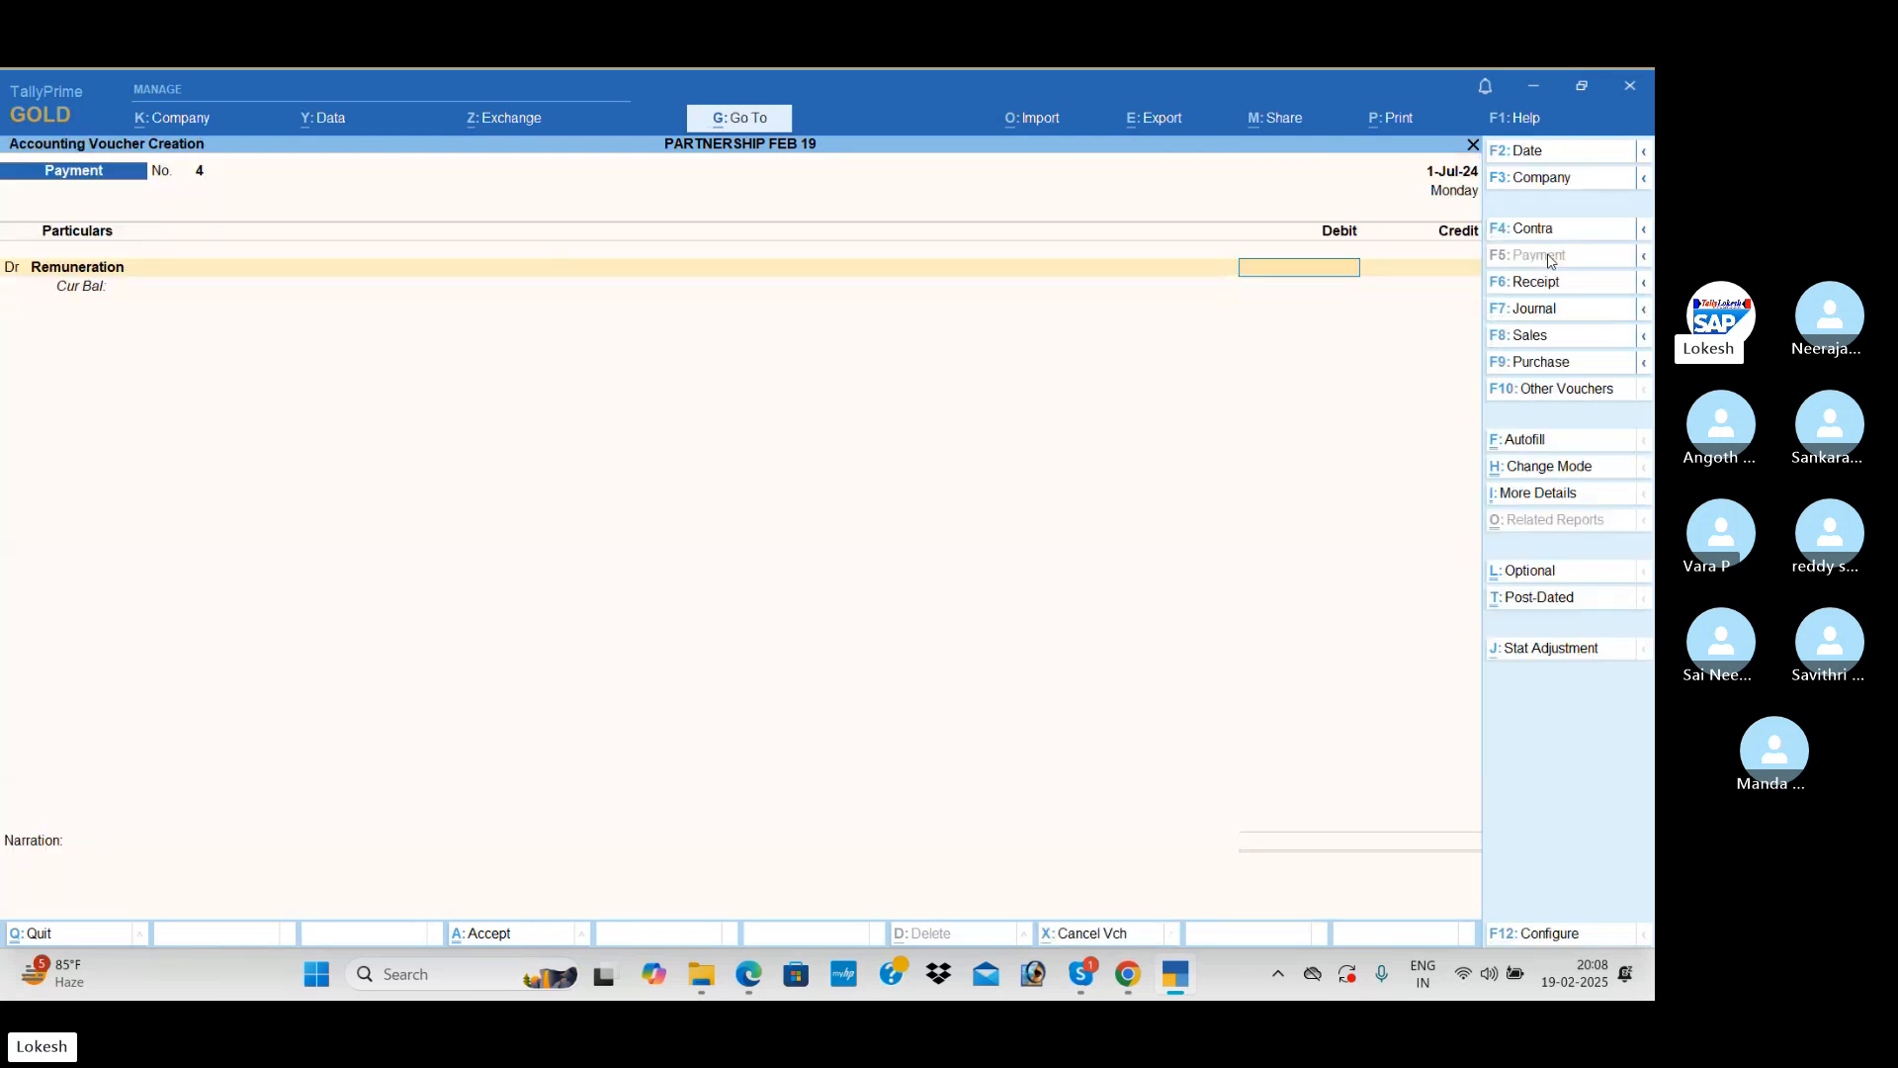
Step: Debit Remuneration 8,000, credit Uti Bank by cheque without an instrument number, save the payment and leave voucher entry
{"action": "type", "text": "8000"}
{"action": "key", "text": "Return"}
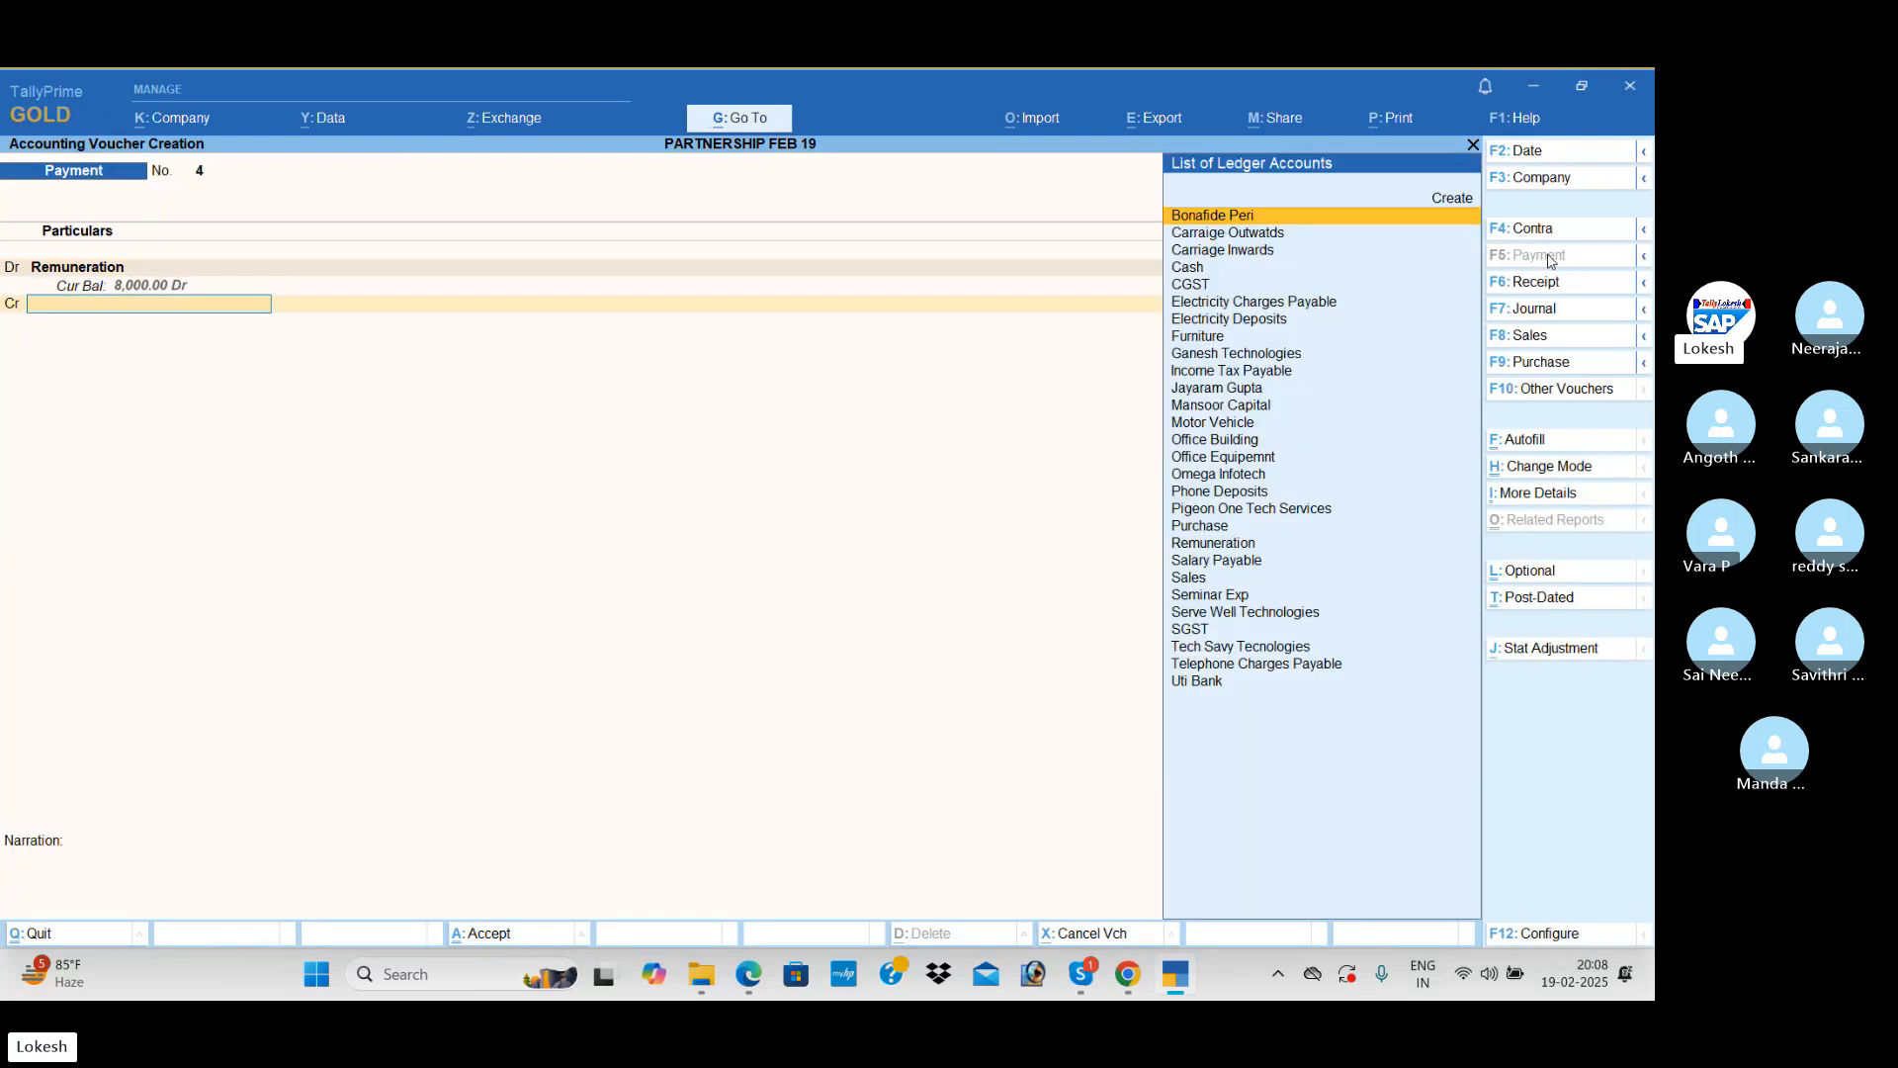
{"action": "type", "text": "U"}
{"action": "key", "text": "Return"}
{"action": "key", "text": "Return"}
{"action": "key", "text": "Return"}
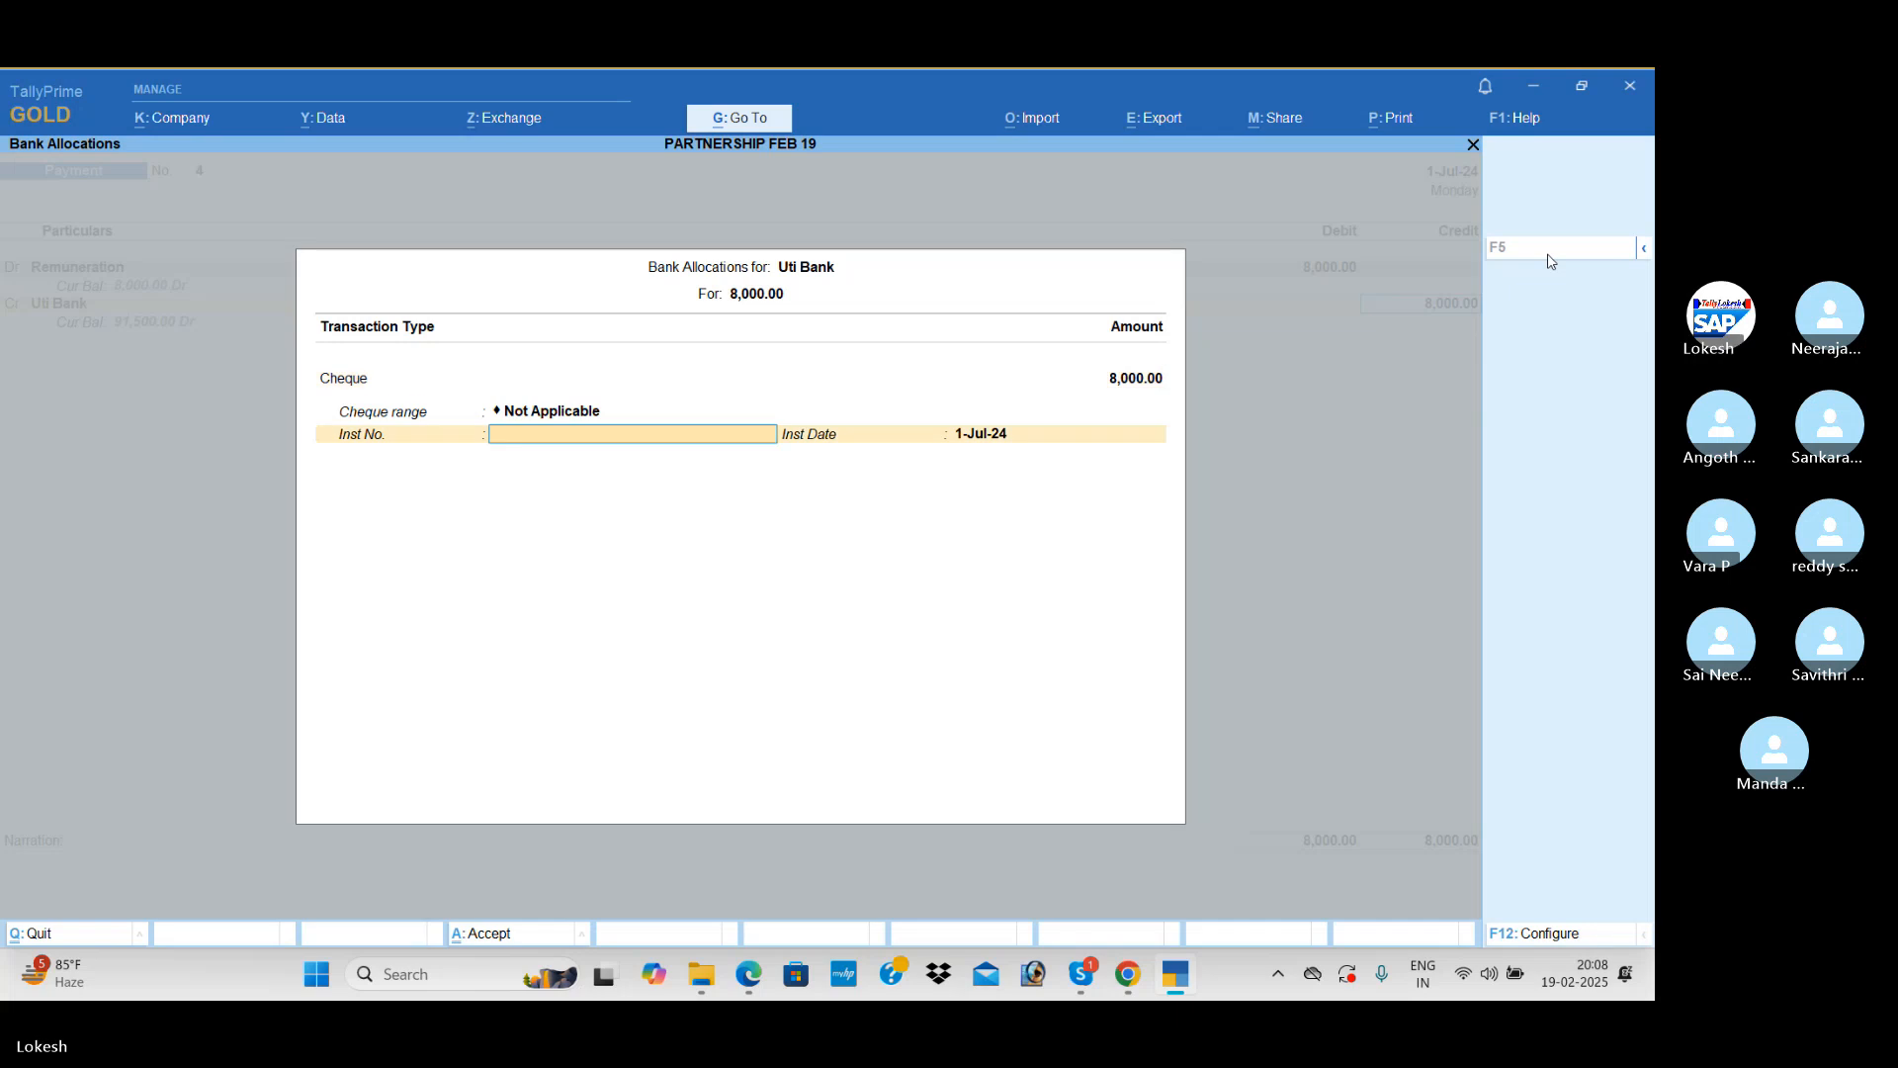
{"action": "key", "text": "ctrl+a"}
Step: Review the voucher entries in the Day Book for 1-Jul-24 and close it
{"action": "key", "text": "Return"}
{"action": "key", "text": "Escape"}
{"action": "key", "text": "Down"}
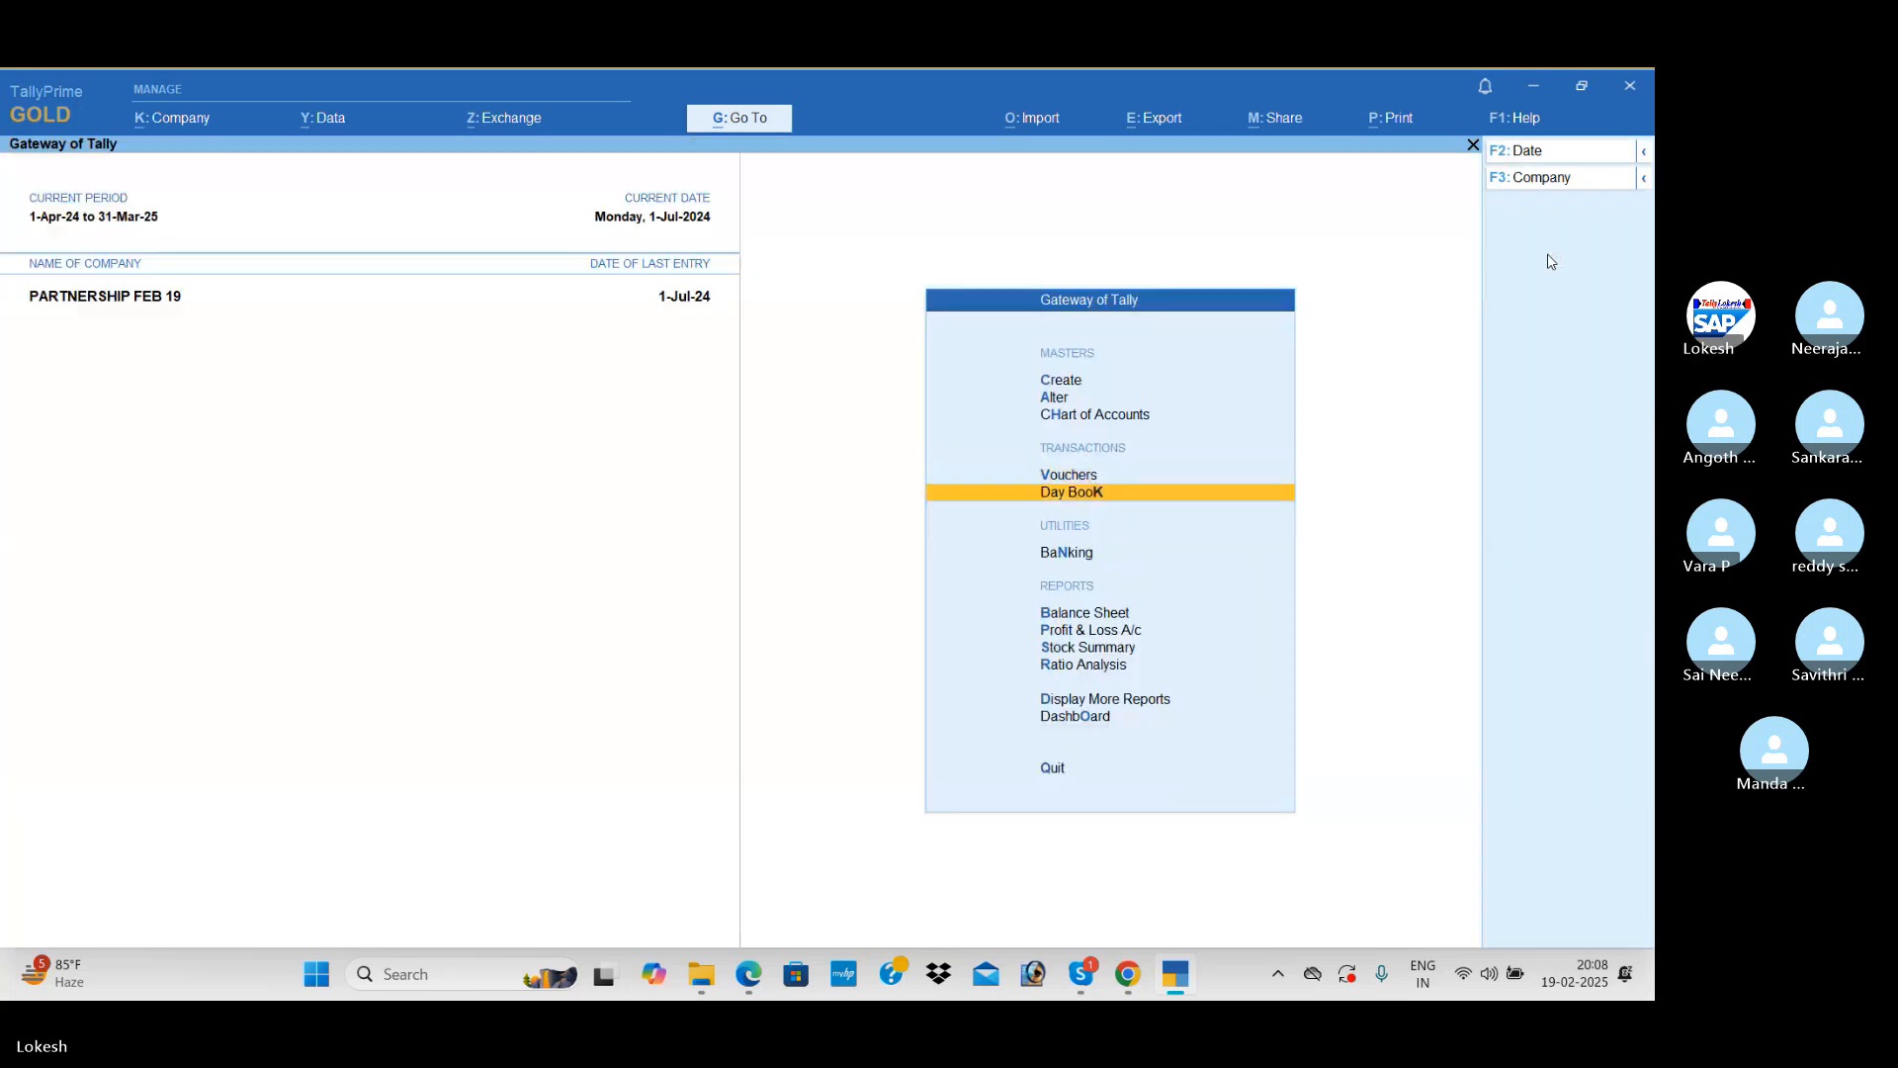
{"action": "key", "text": "Return"}
{"action": "key", "text": "Down"}
{"action": "key", "text": "Down"}
{"action": "key", "text": "Down"}
{"action": "key", "text": "Down"}
{"action": "key", "text": "Down"}
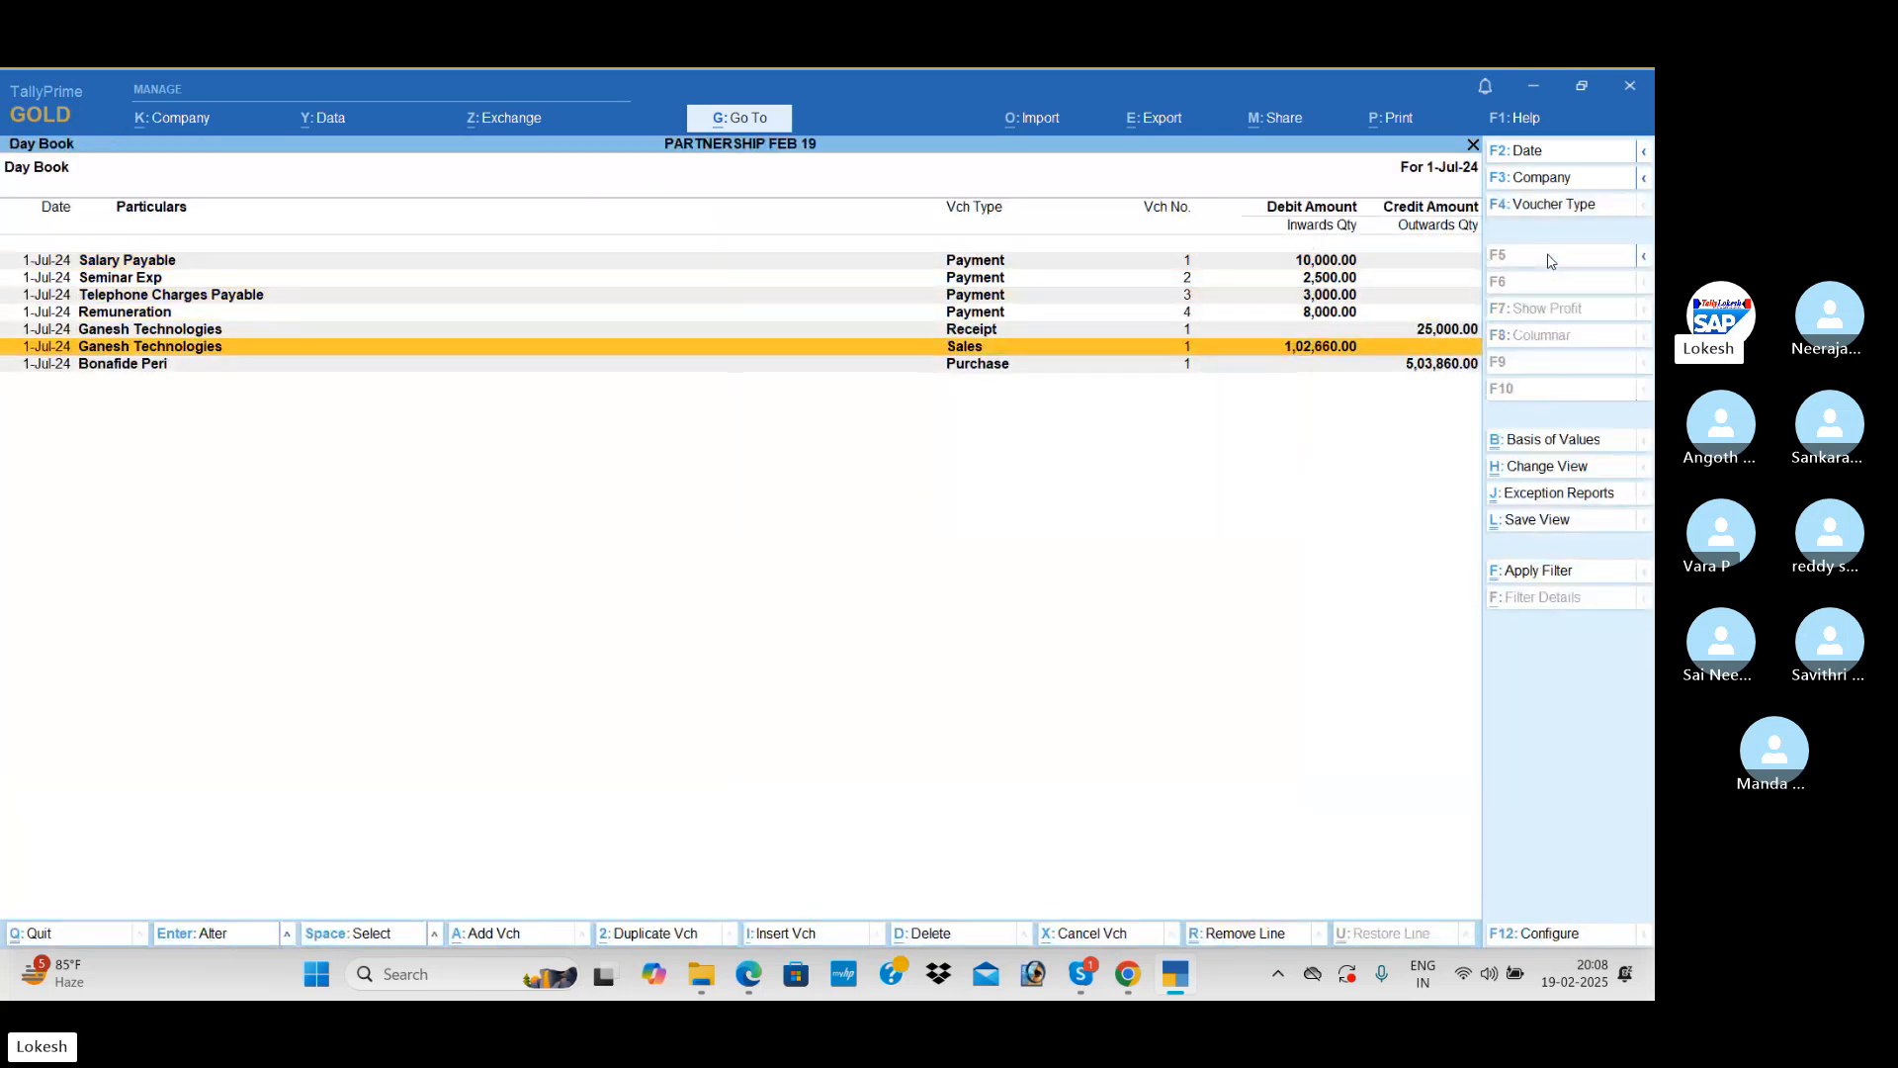
{"action": "key", "text": "Escape"}
Step: Examine the stock, purchase and expense entries in the Profit & Loss A/c report
{"action": "key", "text": "Down"}
{"action": "key", "text": "Return"}
{"action": "key", "text": "Down"}
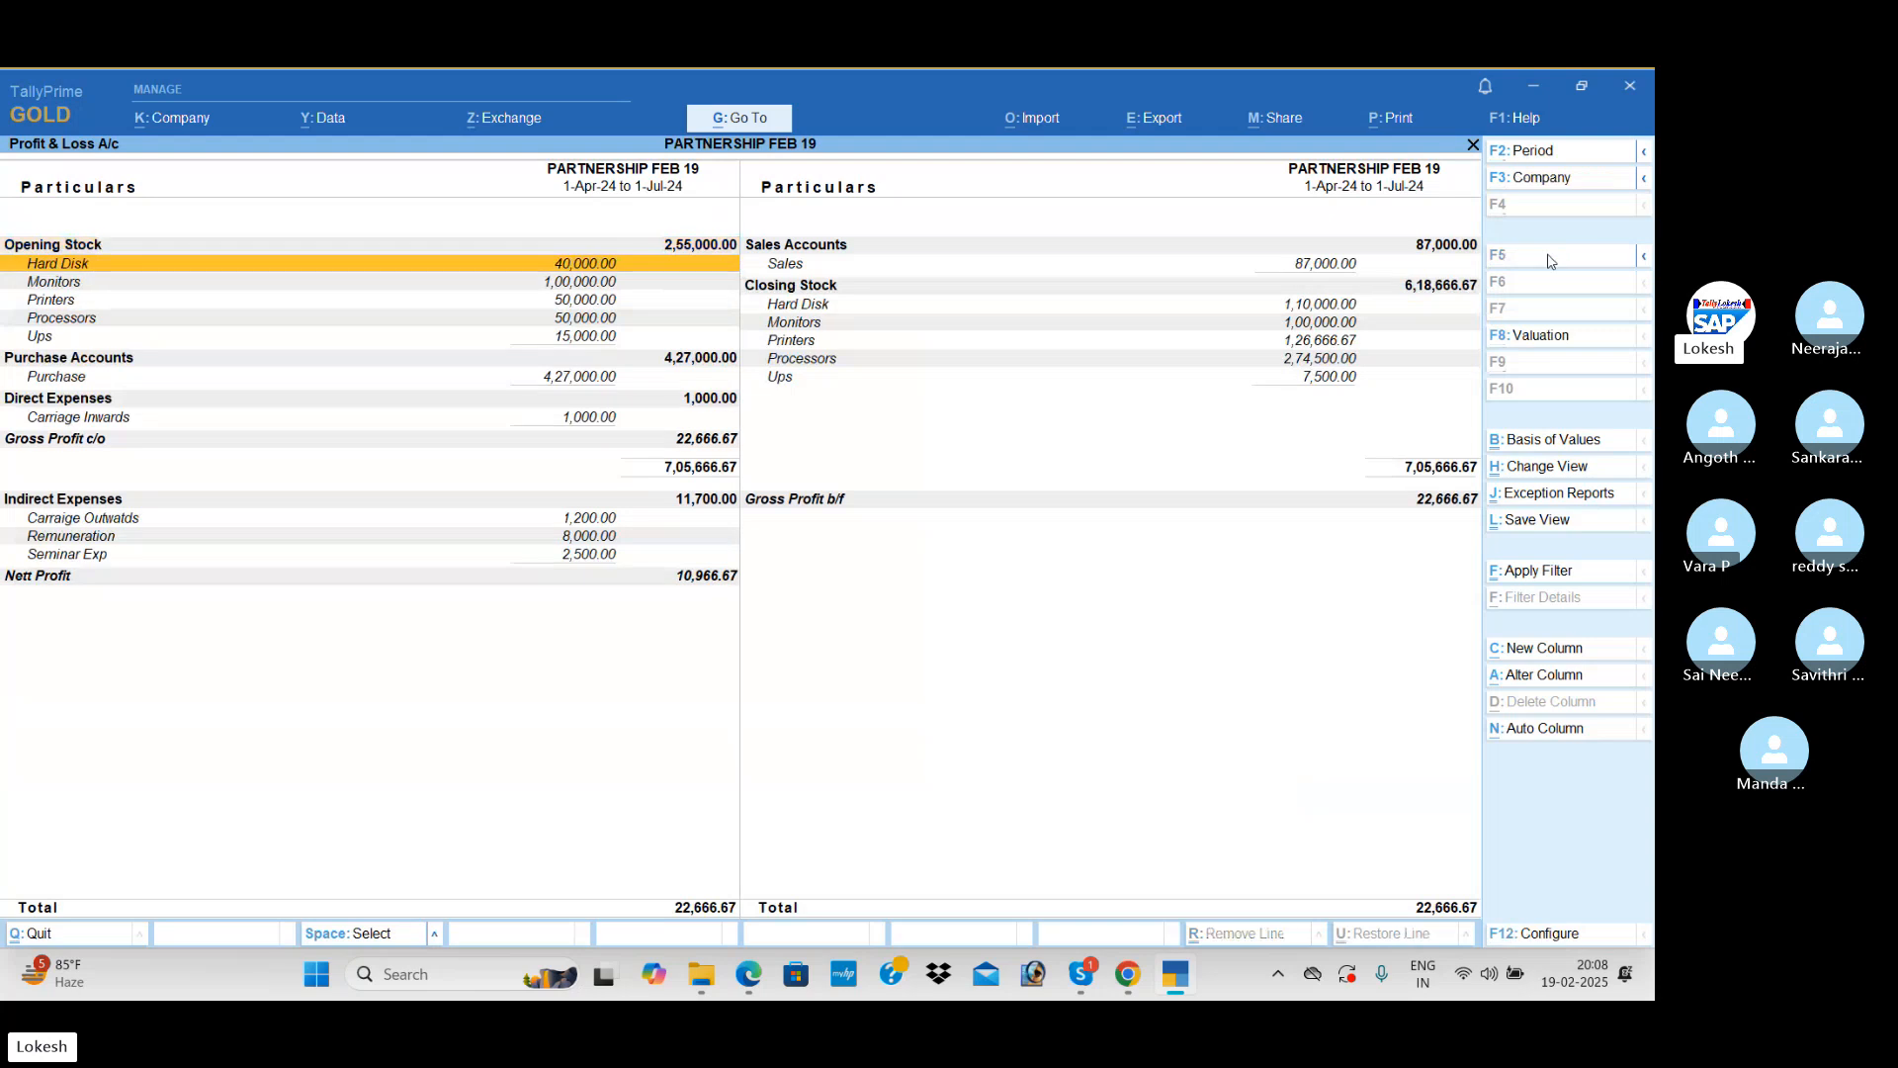
{"action": "key", "text": "Down"}
{"action": "key", "text": "Down"}
{"action": "key", "text": "Down"}
{"action": "key", "text": "Down"}
{"action": "key", "text": "Down"}
{"action": "key", "text": "Down"}
{"action": "key", "text": "Down"}
{"action": "key", "text": "Down"}
{"action": "key", "text": "Down"}
{"action": "key", "text": "Down"}
{"action": "key", "text": "Down"}
{"action": "key", "text": "Down"}
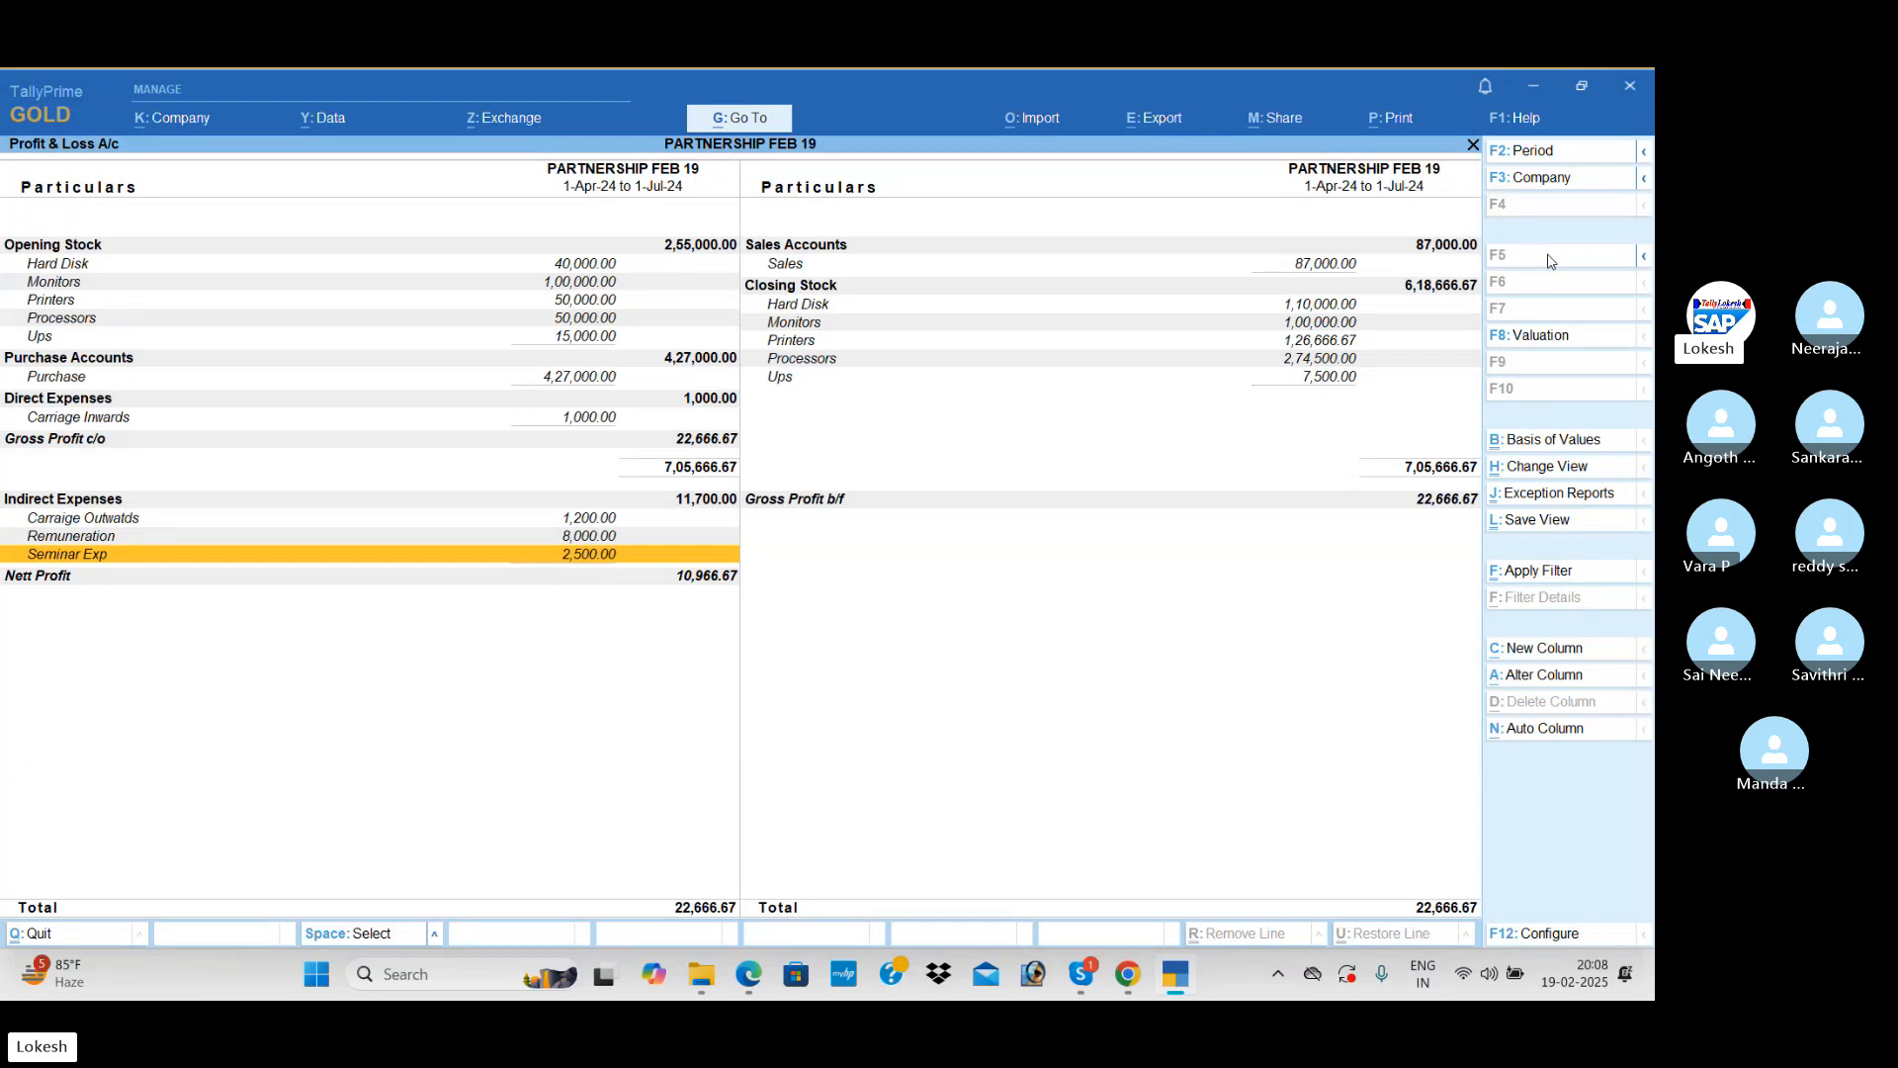
Step: Leave the Profit & Loss A/c, show goods inwards and goods outwards in the Stock Summary, review it and close it
{"action": "key", "text": "Escape"}
{"action": "key", "text": "Down"}
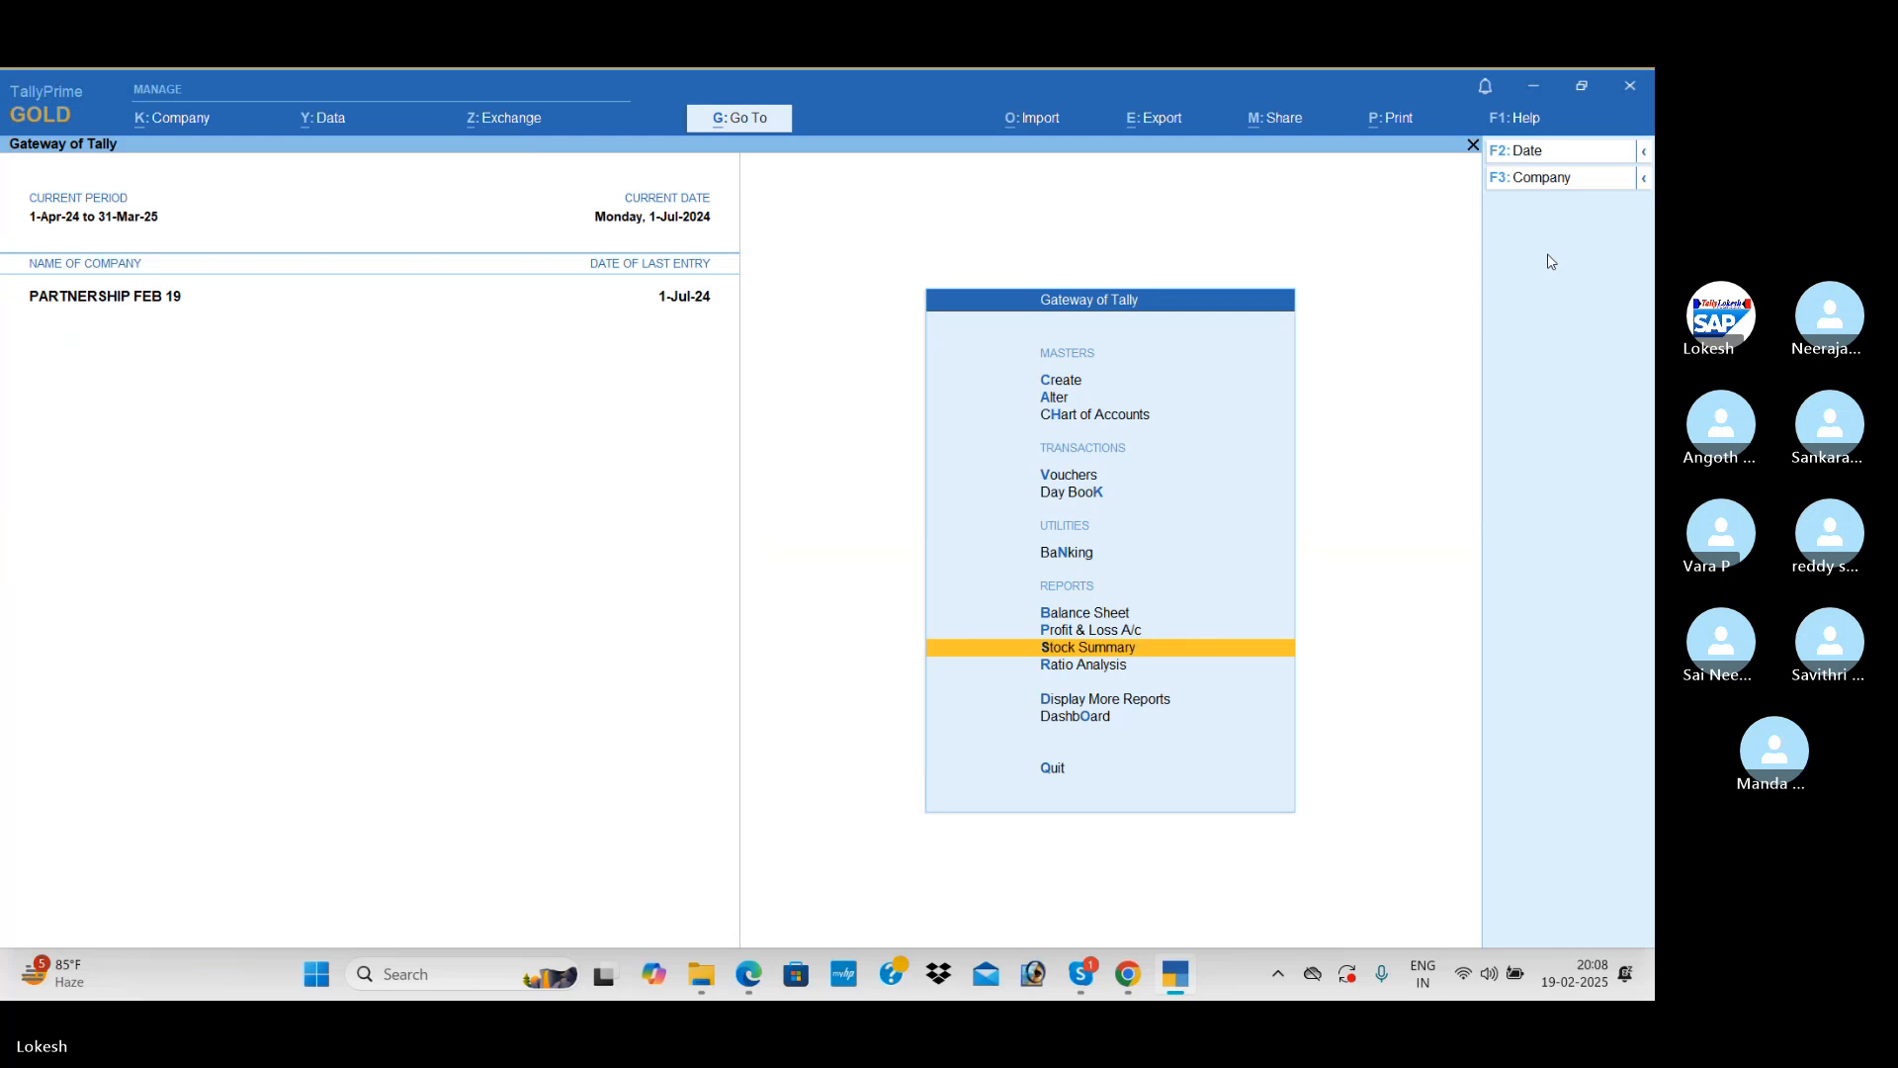
{"action": "key", "text": "Return"}
{"action": "left_click", "coordinate": [1574, 933]}
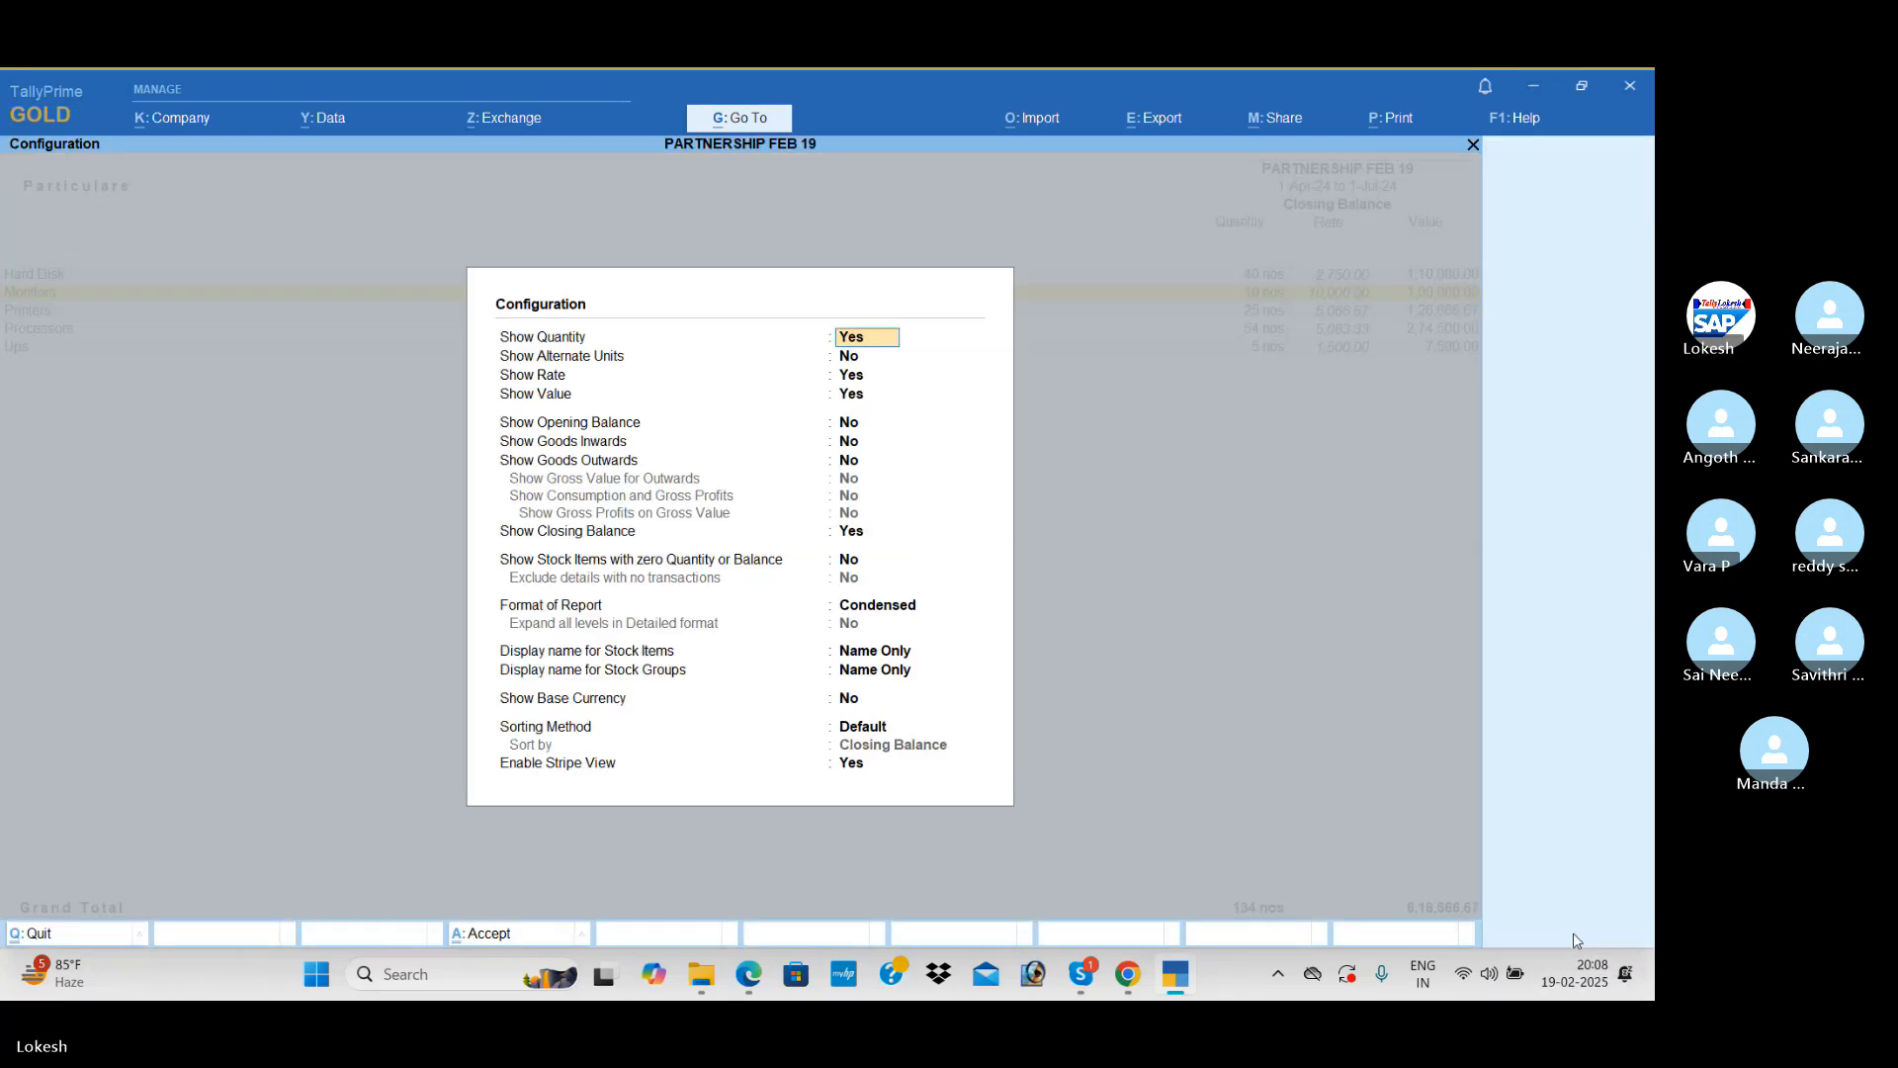
{"action": "key", "text": "Down"}
{"action": "key", "text": "Down"}
{"action": "key", "text": "Down"}
{"action": "key", "text": "Down"}
{"action": "key", "text": "Down"}
{"action": "key", "text": "y"}
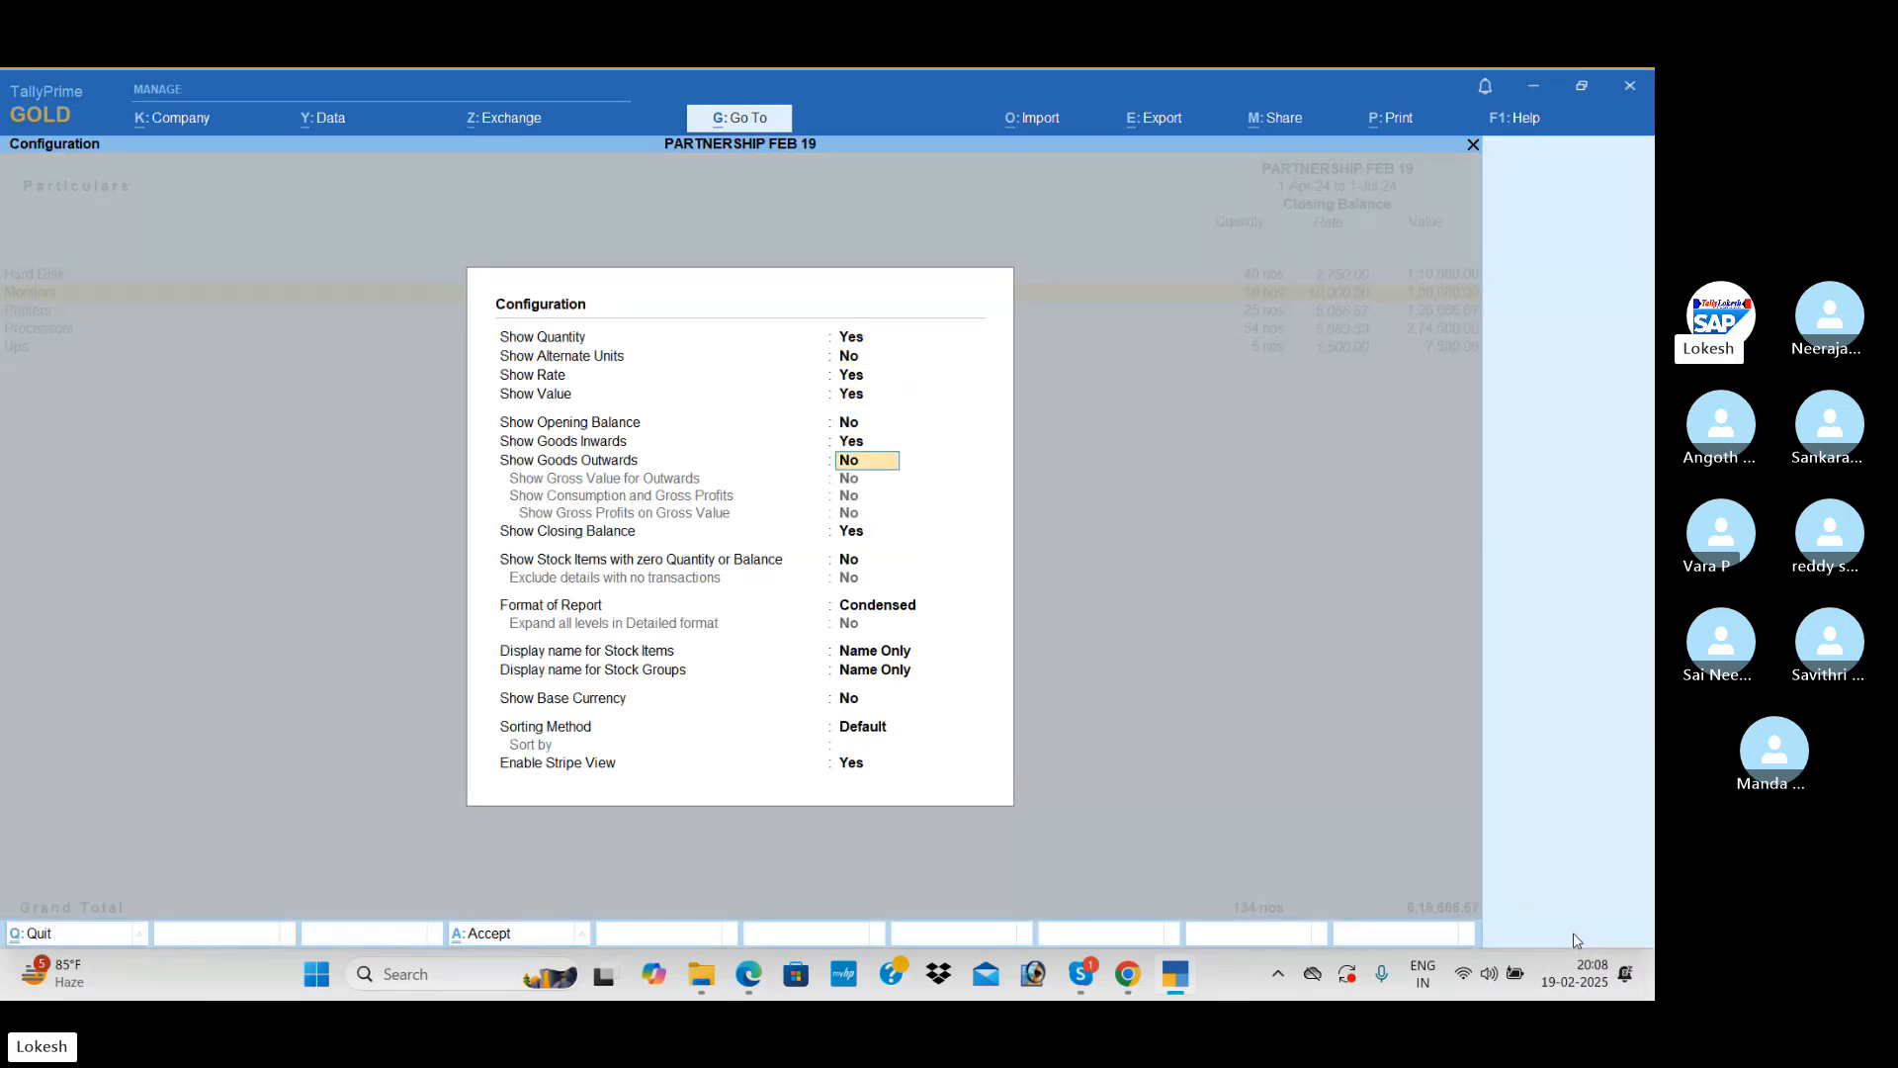
{"action": "key", "text": "y"}
{"action": "key", "text": "ctrl+a"}
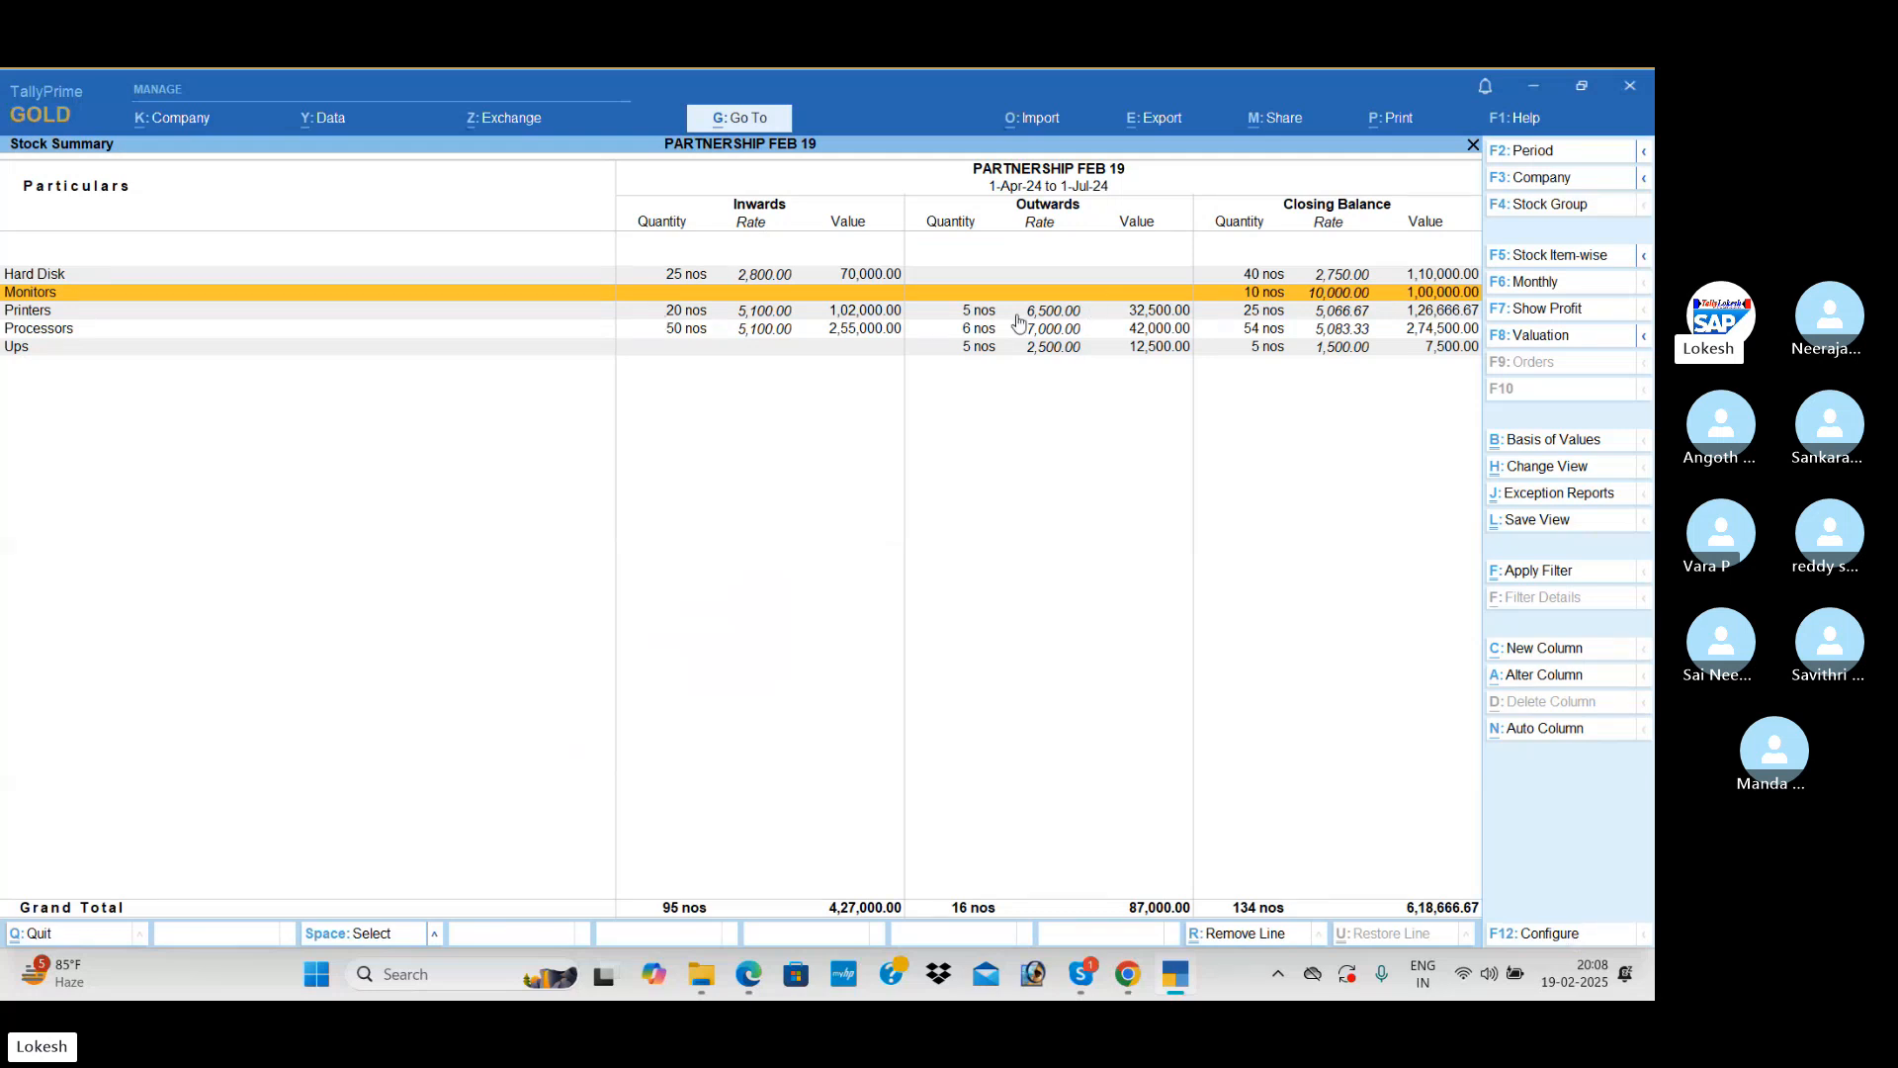
{"action": "key", "text": "Escape"}
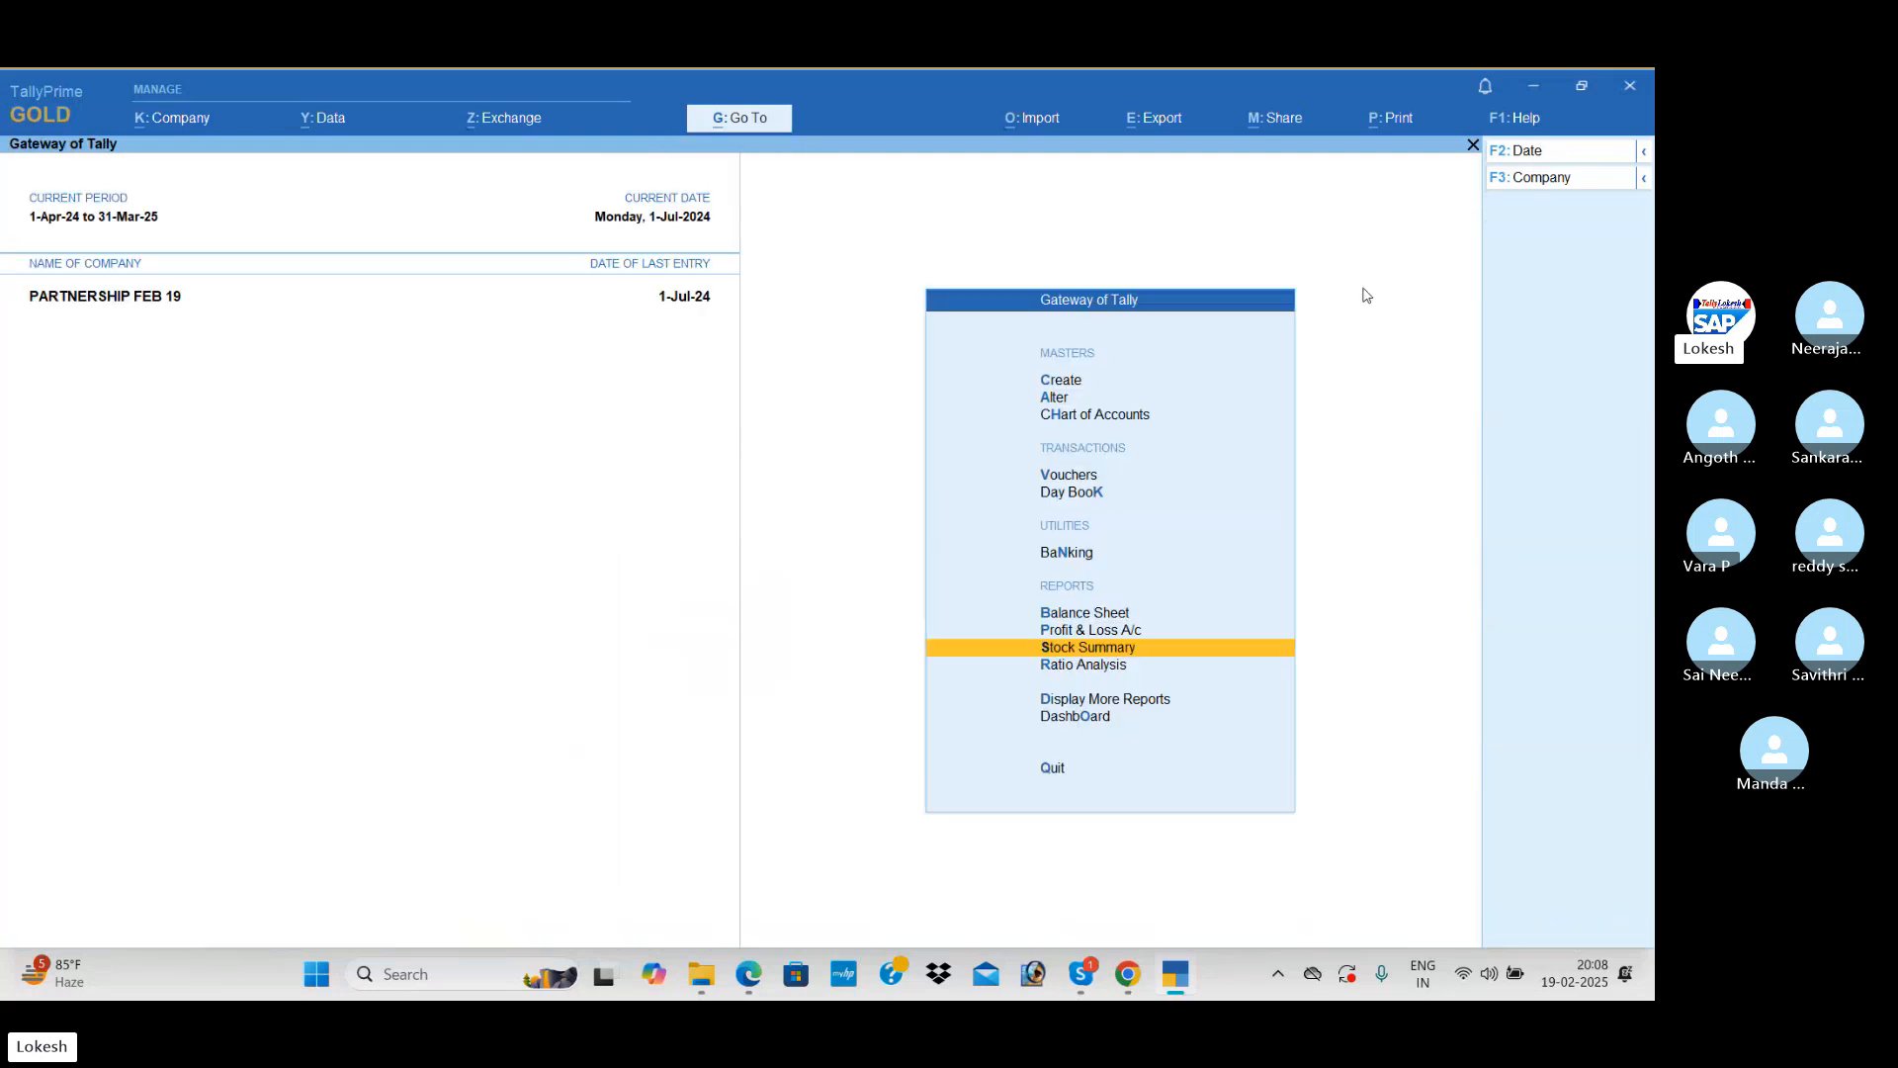
Step: View the company's Dashboard and close it
{"action": "key", "text": "Down"}
{"action": "key", "text": "Down"}
{"action": "key", "text": "Down"}
{"action": "key", "text": "Return"}
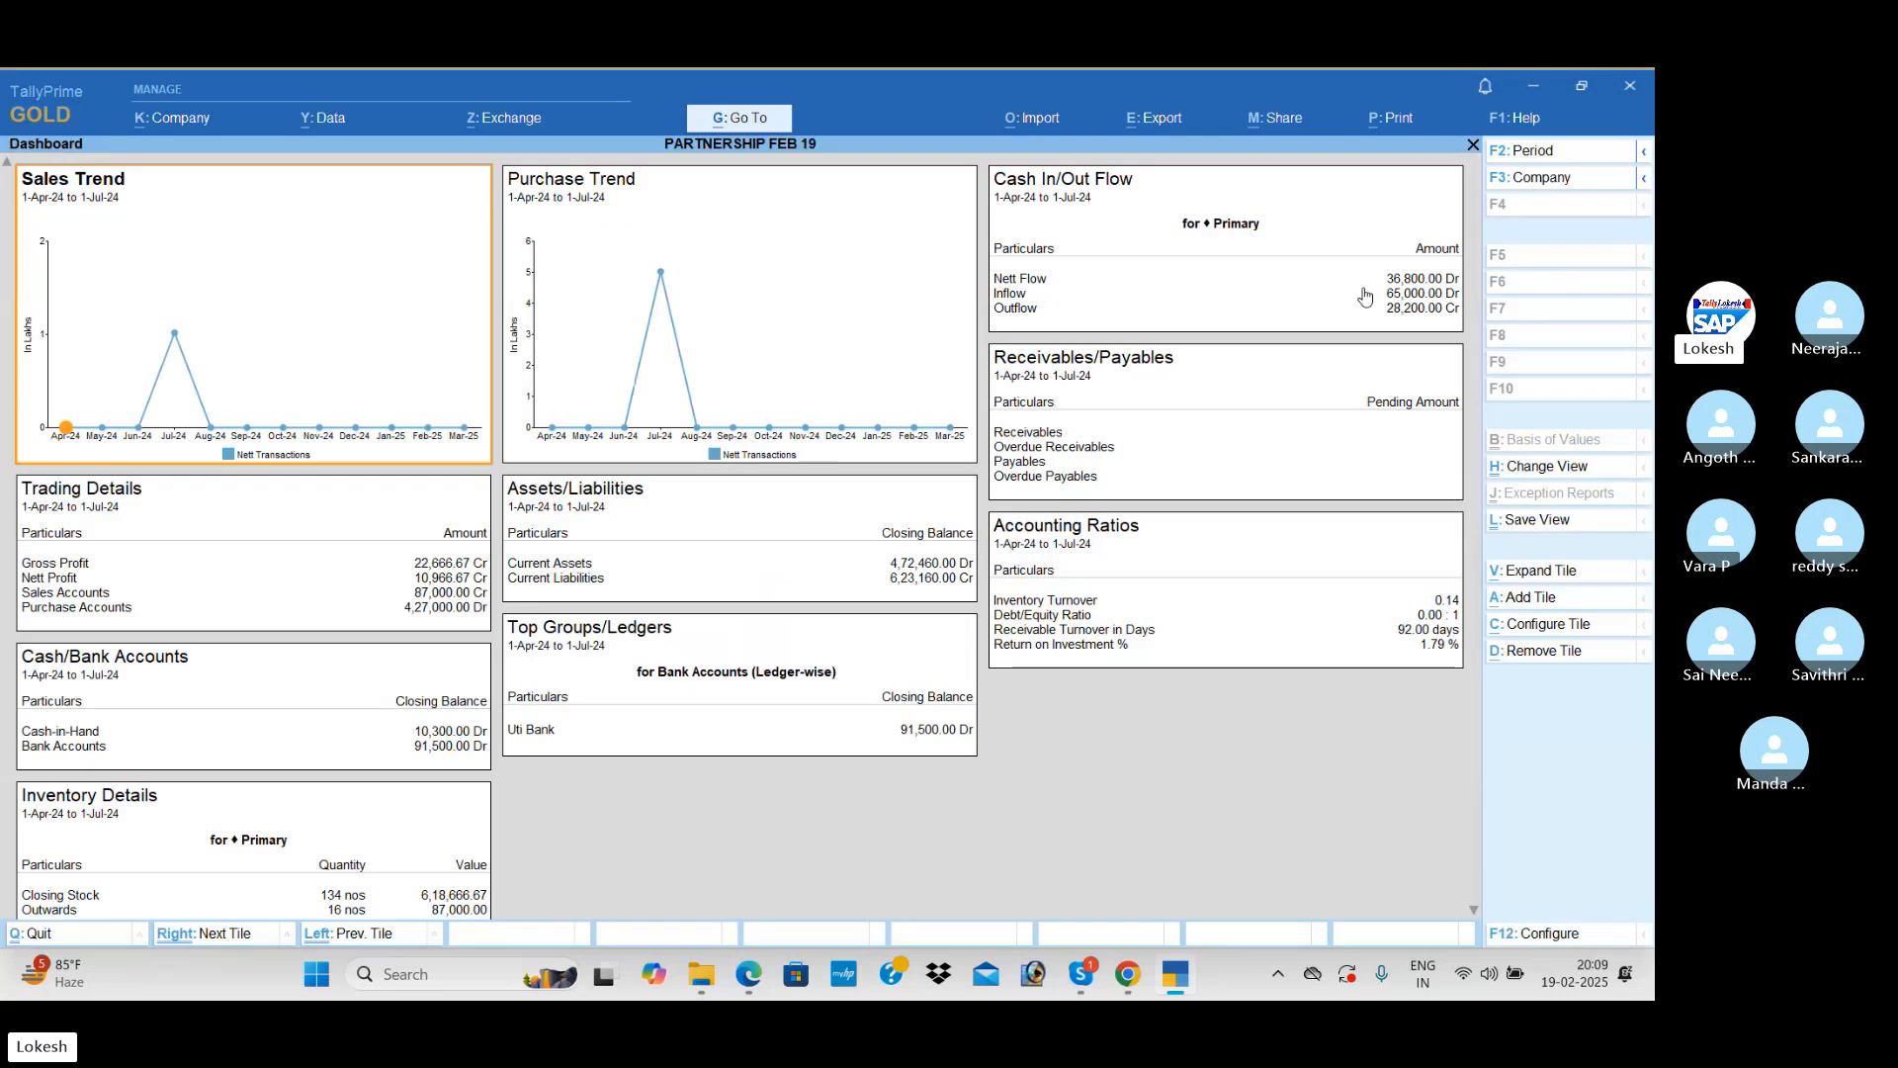
{"action": "key", "text": "Escape"}
Step: View the Trial Balance among the additional reports and close it
{"action": "key", "text": "Up"}
{"action": "key", "text": "Return"}
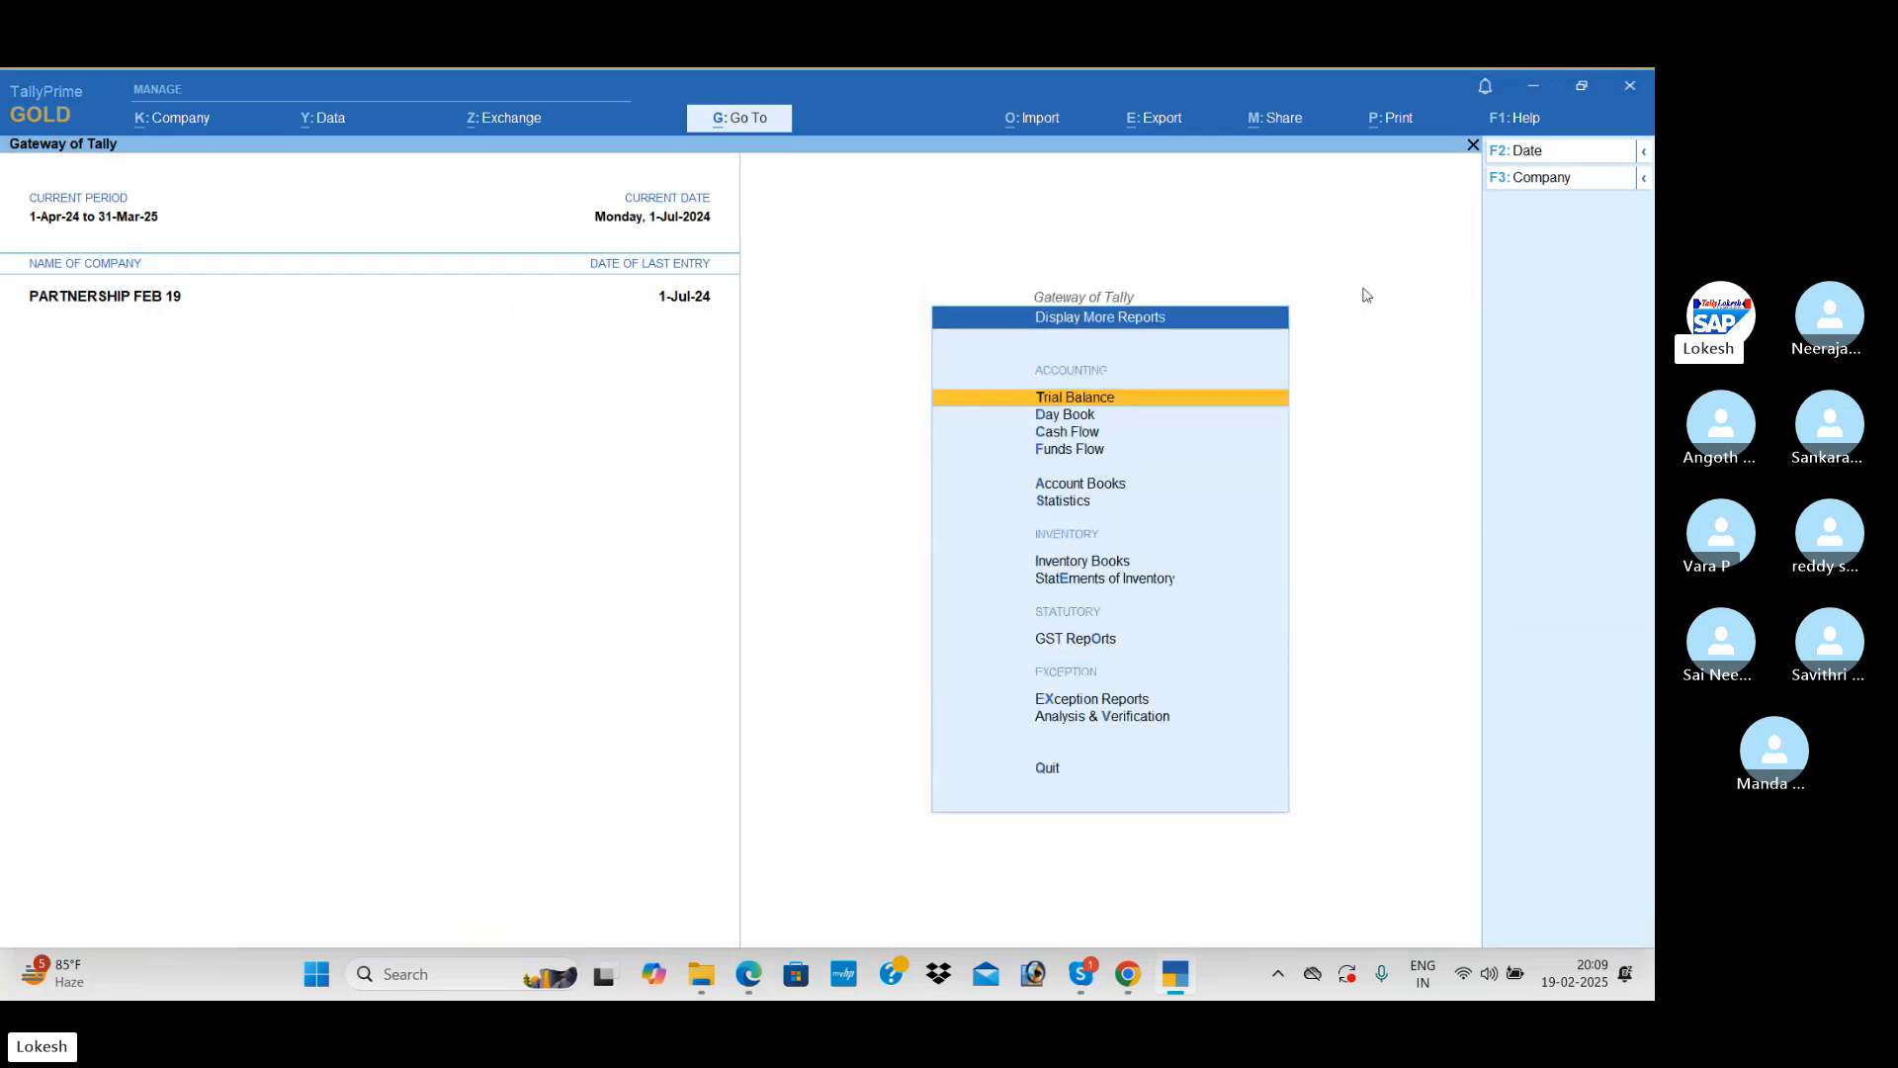
{"action": "key", "text": "Return"}
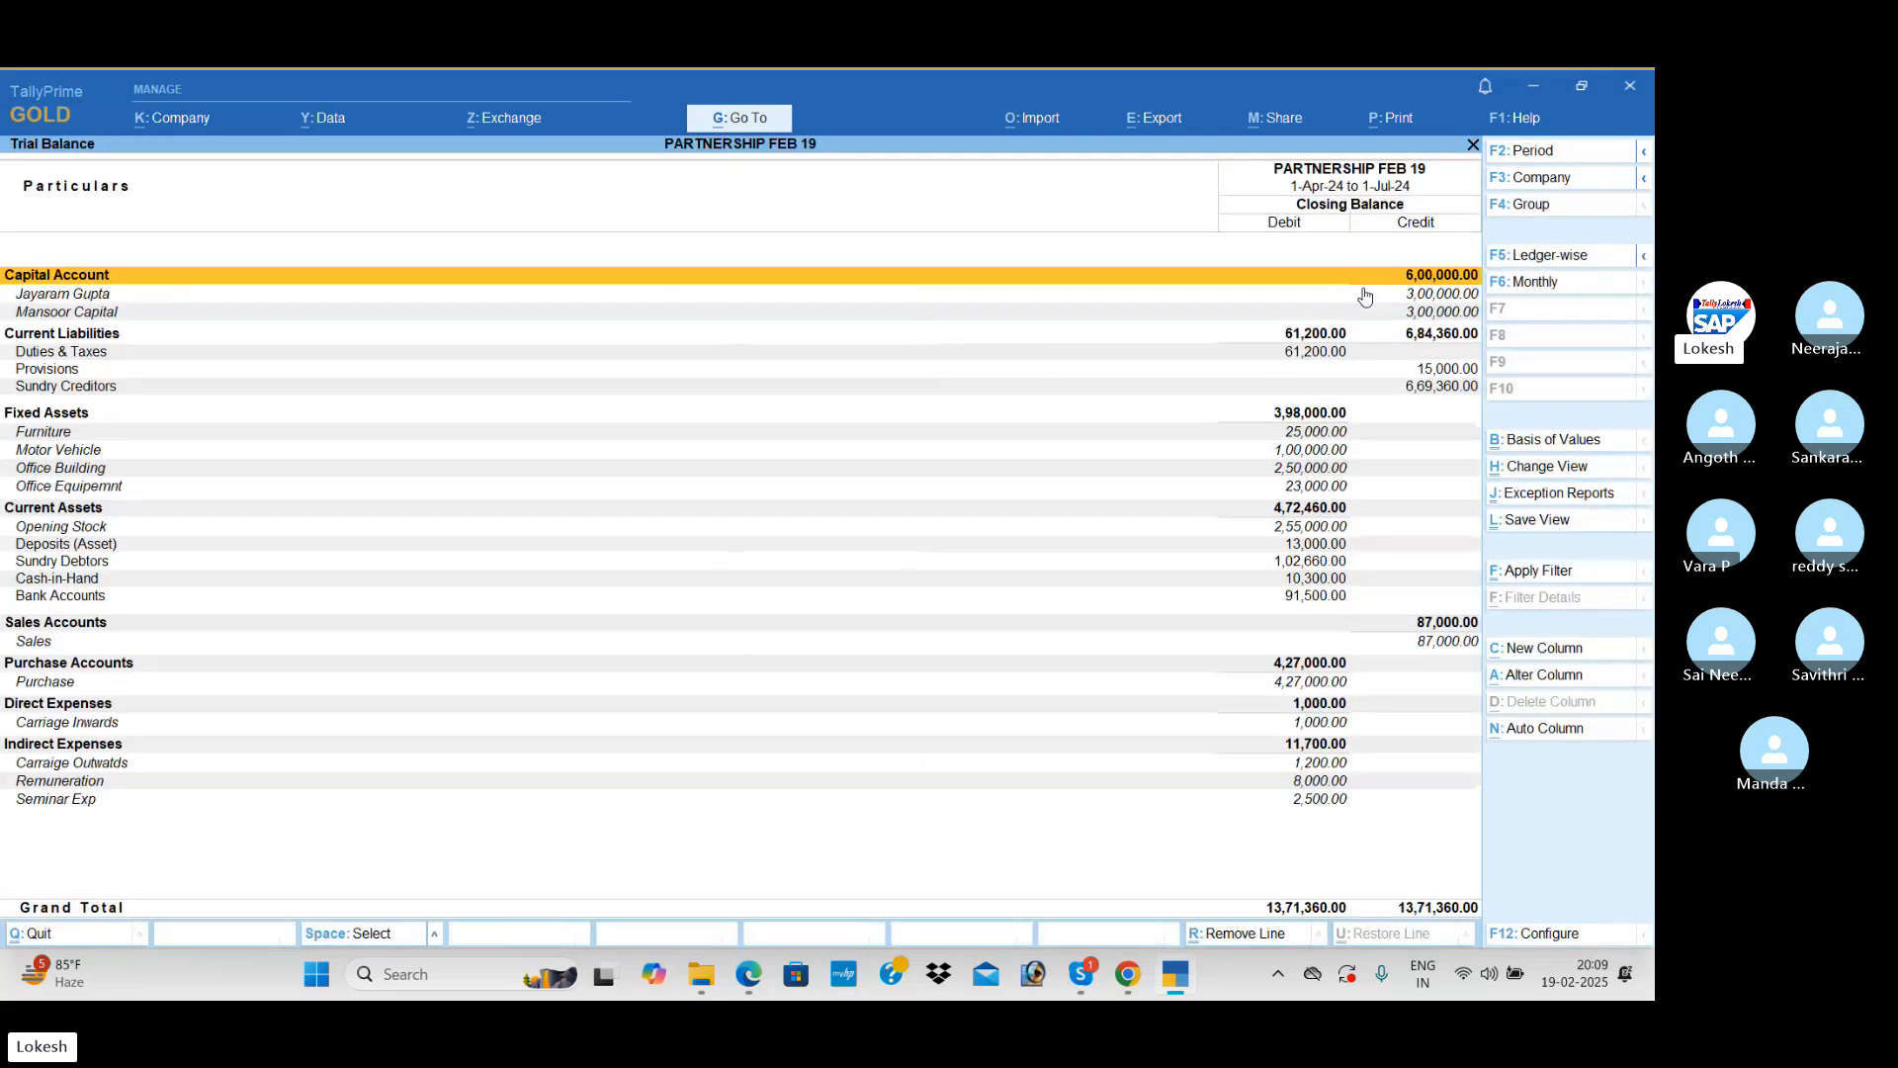
{"action": "key", "text": "Escape"}
Step: Check the Cash/Bank Book(s) in the Account Books and return to the list of books
{"action": "key", "text": "Down"}
{"action": "key", "text": "Down"}
{"action": "key", "text": "Down"}
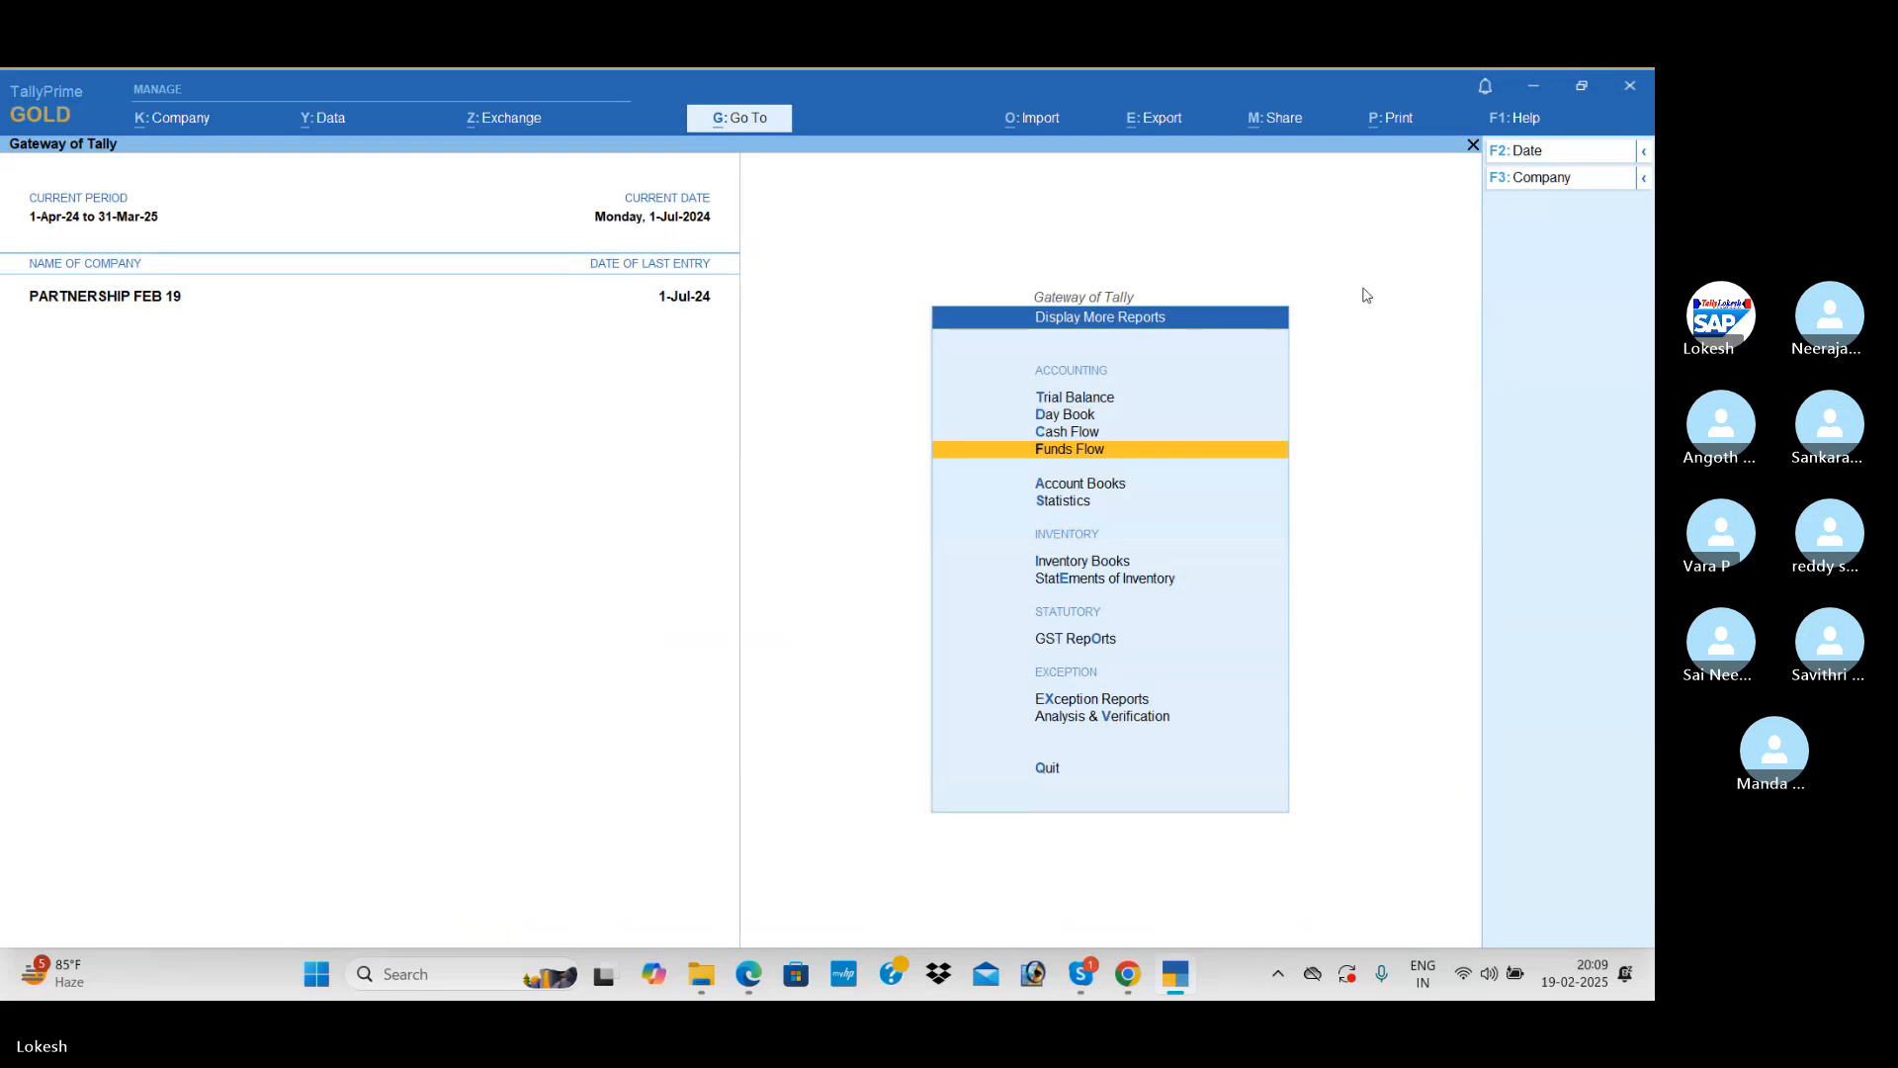
{"action": "key", "text": "Down"}
{"action": "key", "text": "Return"}
{"action": "key", "text": "Return"}
{"action": "key", "text": "Escape"}
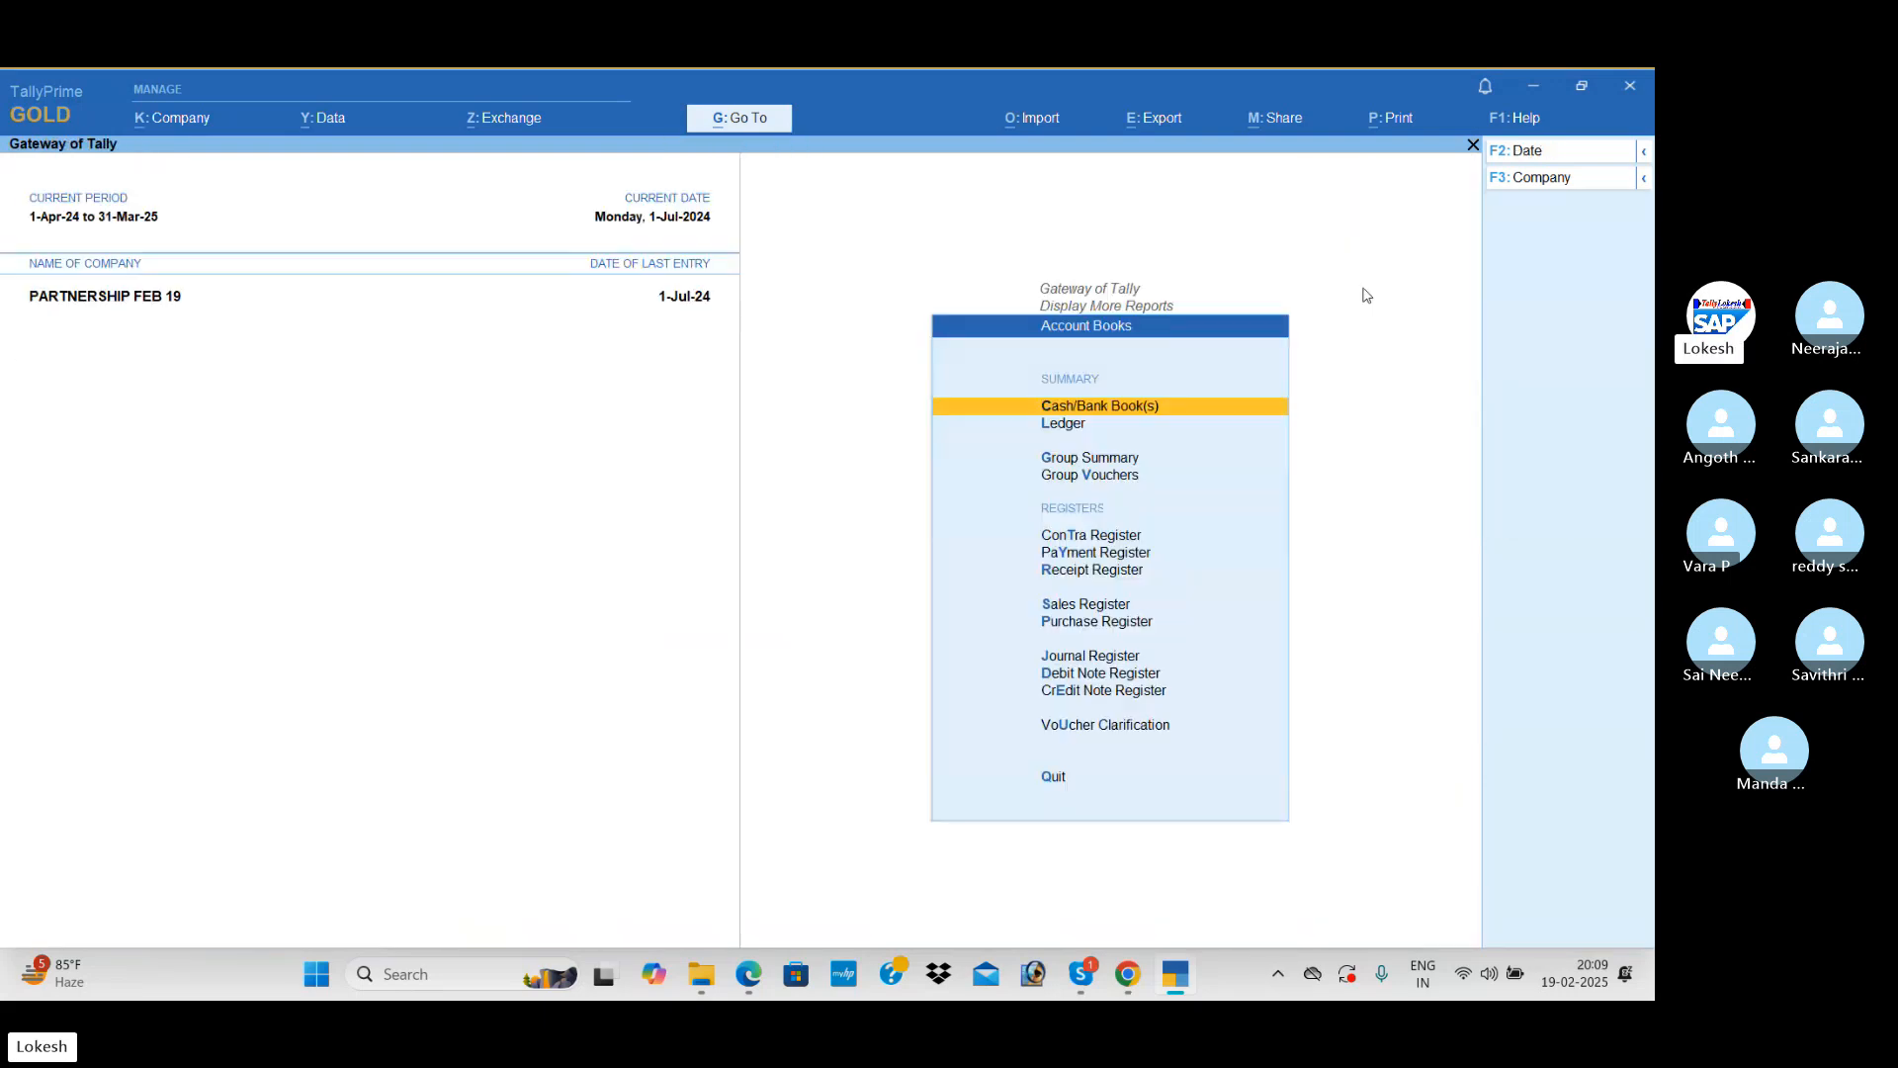
Step: View the Purchase Register and the Sales Register, closing each one
{"action": "key", "text": "Down"}
{"action": "key", "text": "Down"}
{"action": "key", "text": "Down"}
{"action": "key", "text": "Down"}
{"action": "key", "text": "Down"}
{"action": "key", "text": "Down"}
{"action": "key", "text": "Down"}
{"action": "key", "text": "Down"}
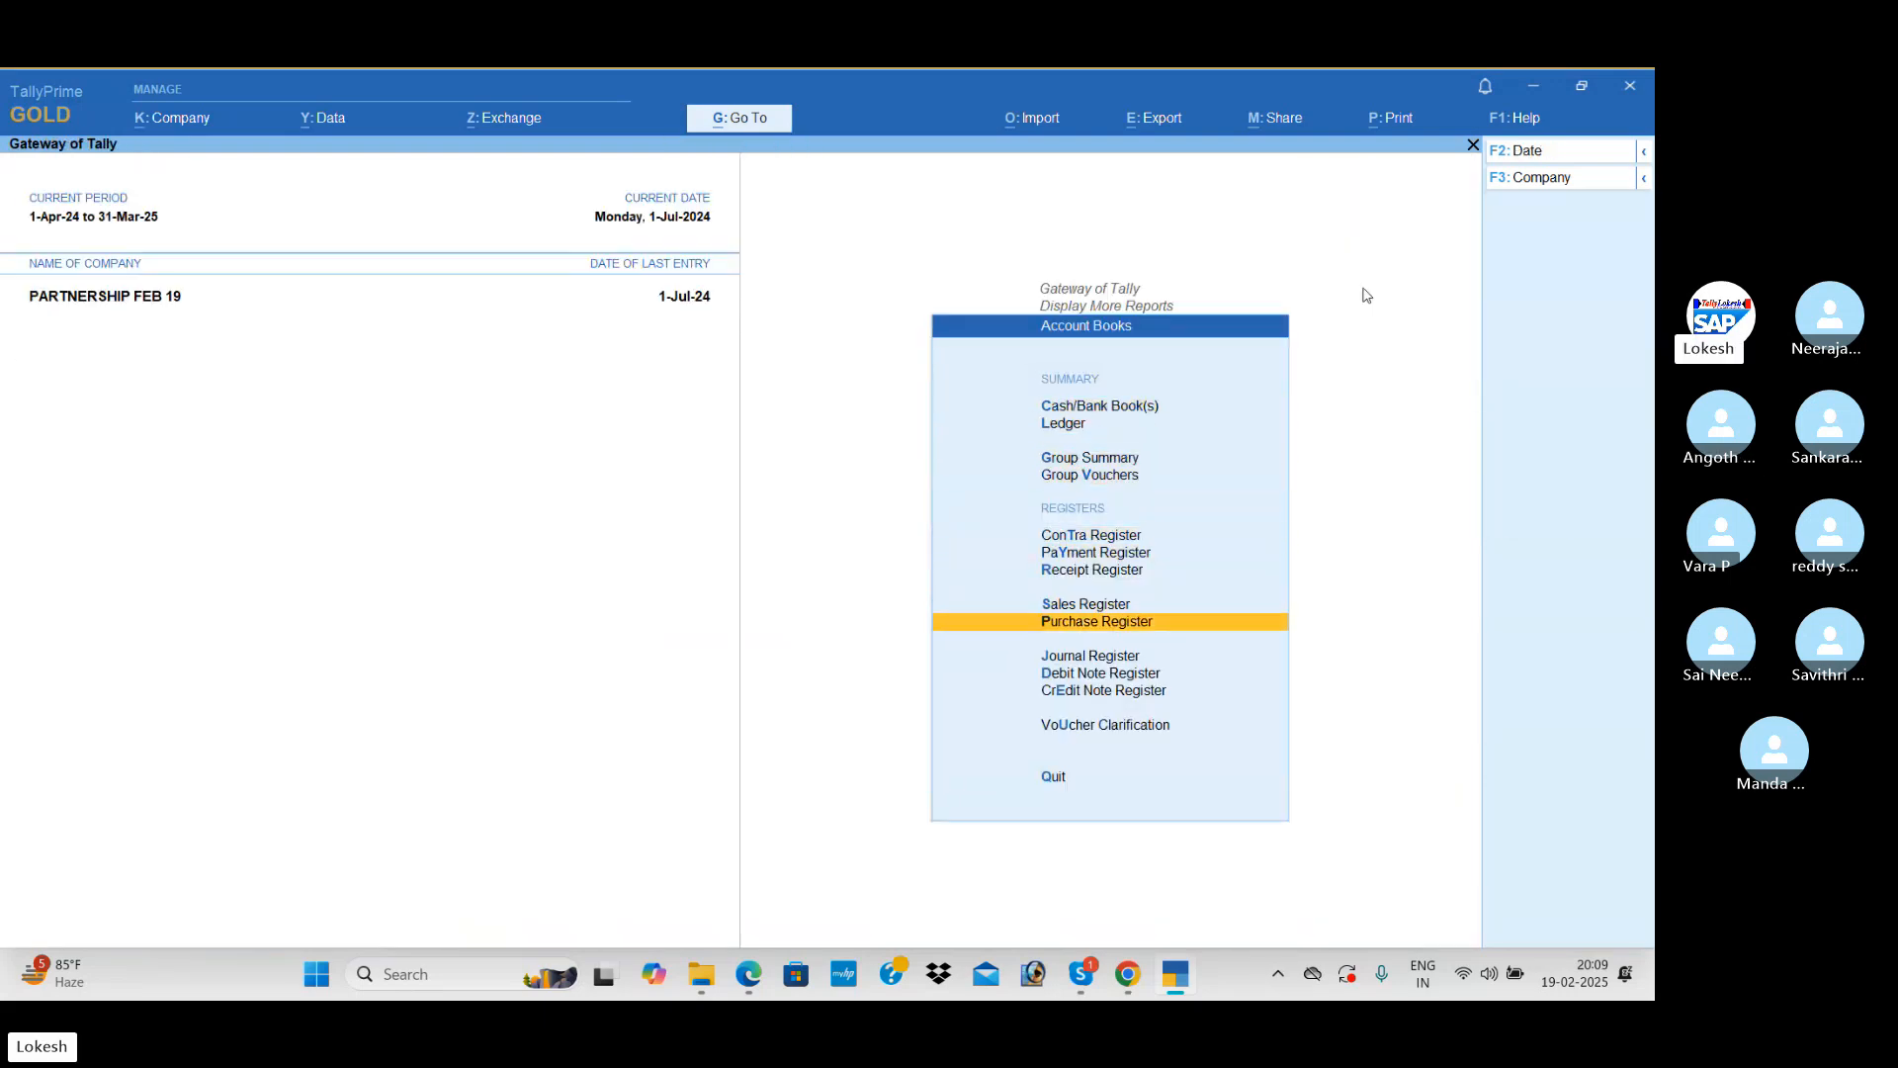
{"action": "key", "text": "Return"}
{"action": "key", "text": "Escape"}
{"action": "key", "text": "Up"}
{"action": "key", "text": "Return"}
{"action": "key", "text": "Escape"}
Step: Review the Receipt Register and the Payment Register, opening the selected entry in each, and return to Account Books
{"action": "key", "text": "Up"}
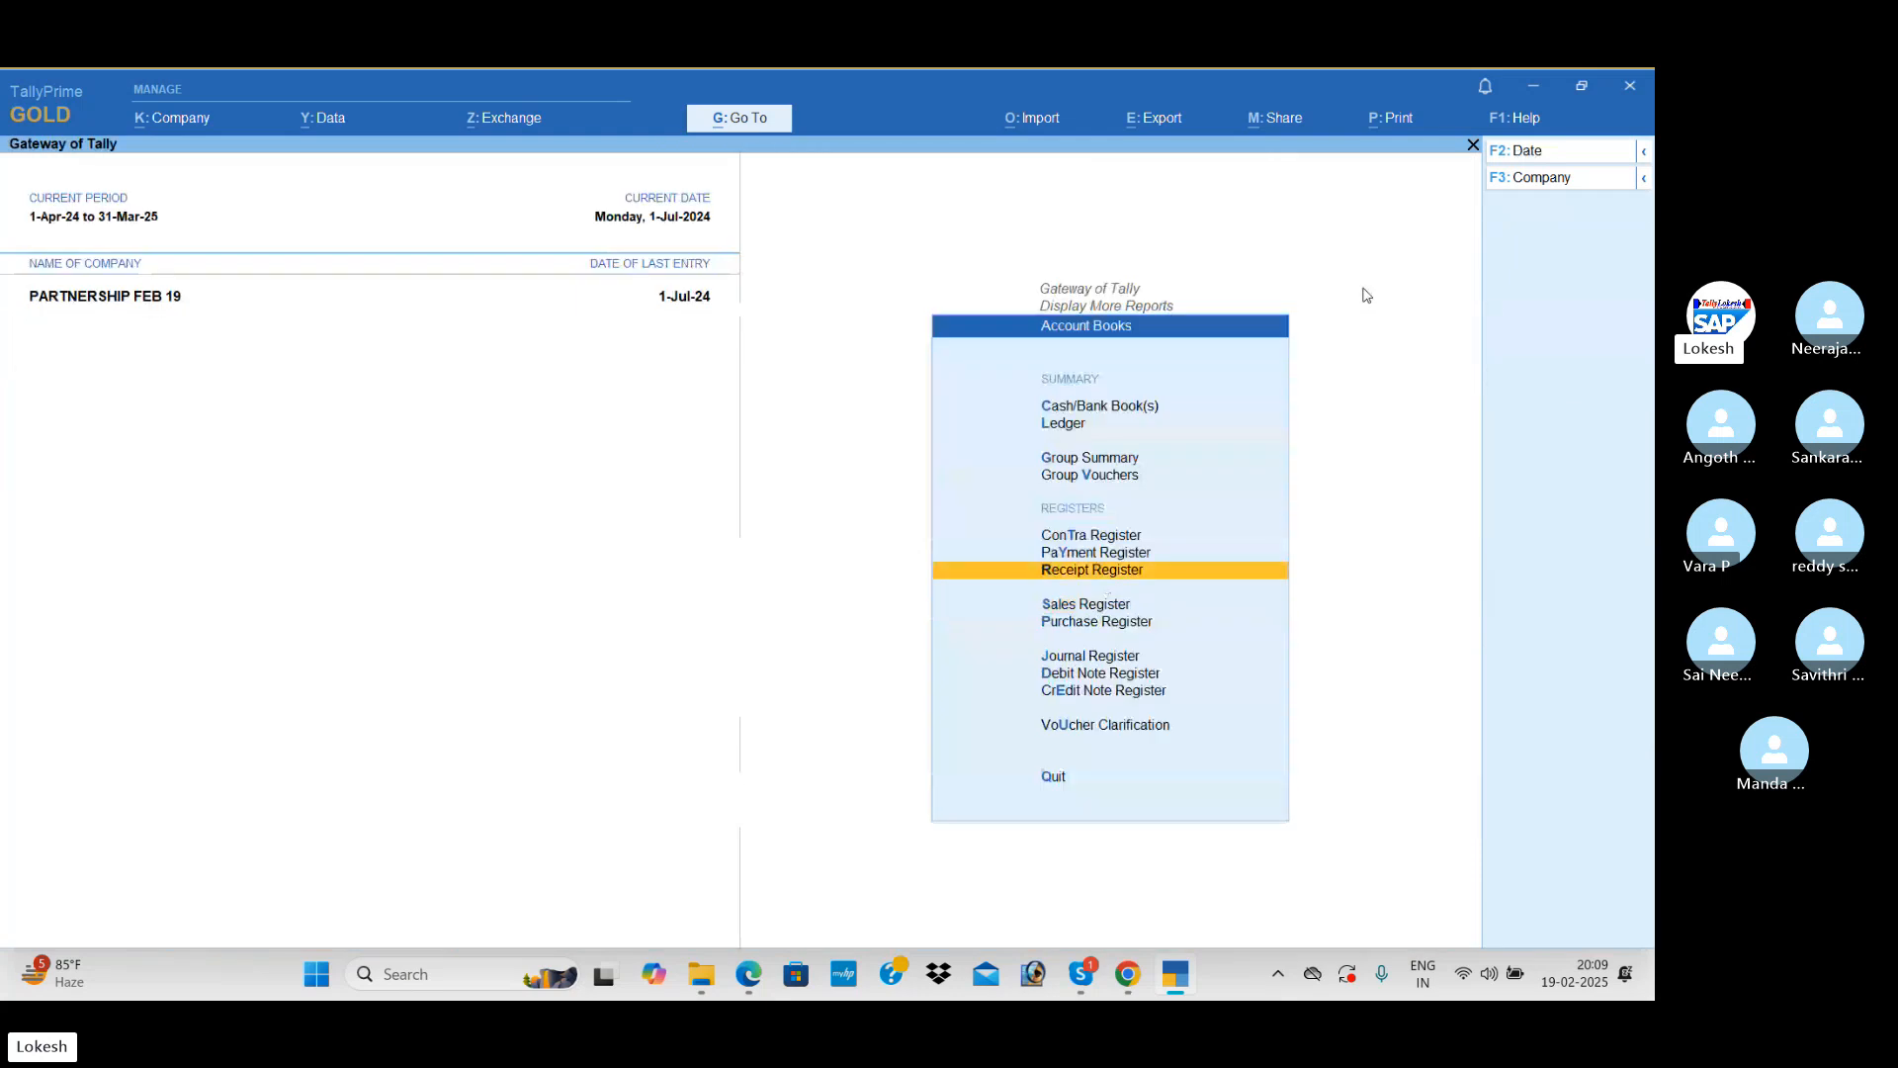
{"action": "key", "text": "Return"}
{"action": "key", "text": "Return"}
{"action": "key", "text": "Escape"}
{"action": "key", "text": "Escape"}
{"action": "key", "text": "Up"}
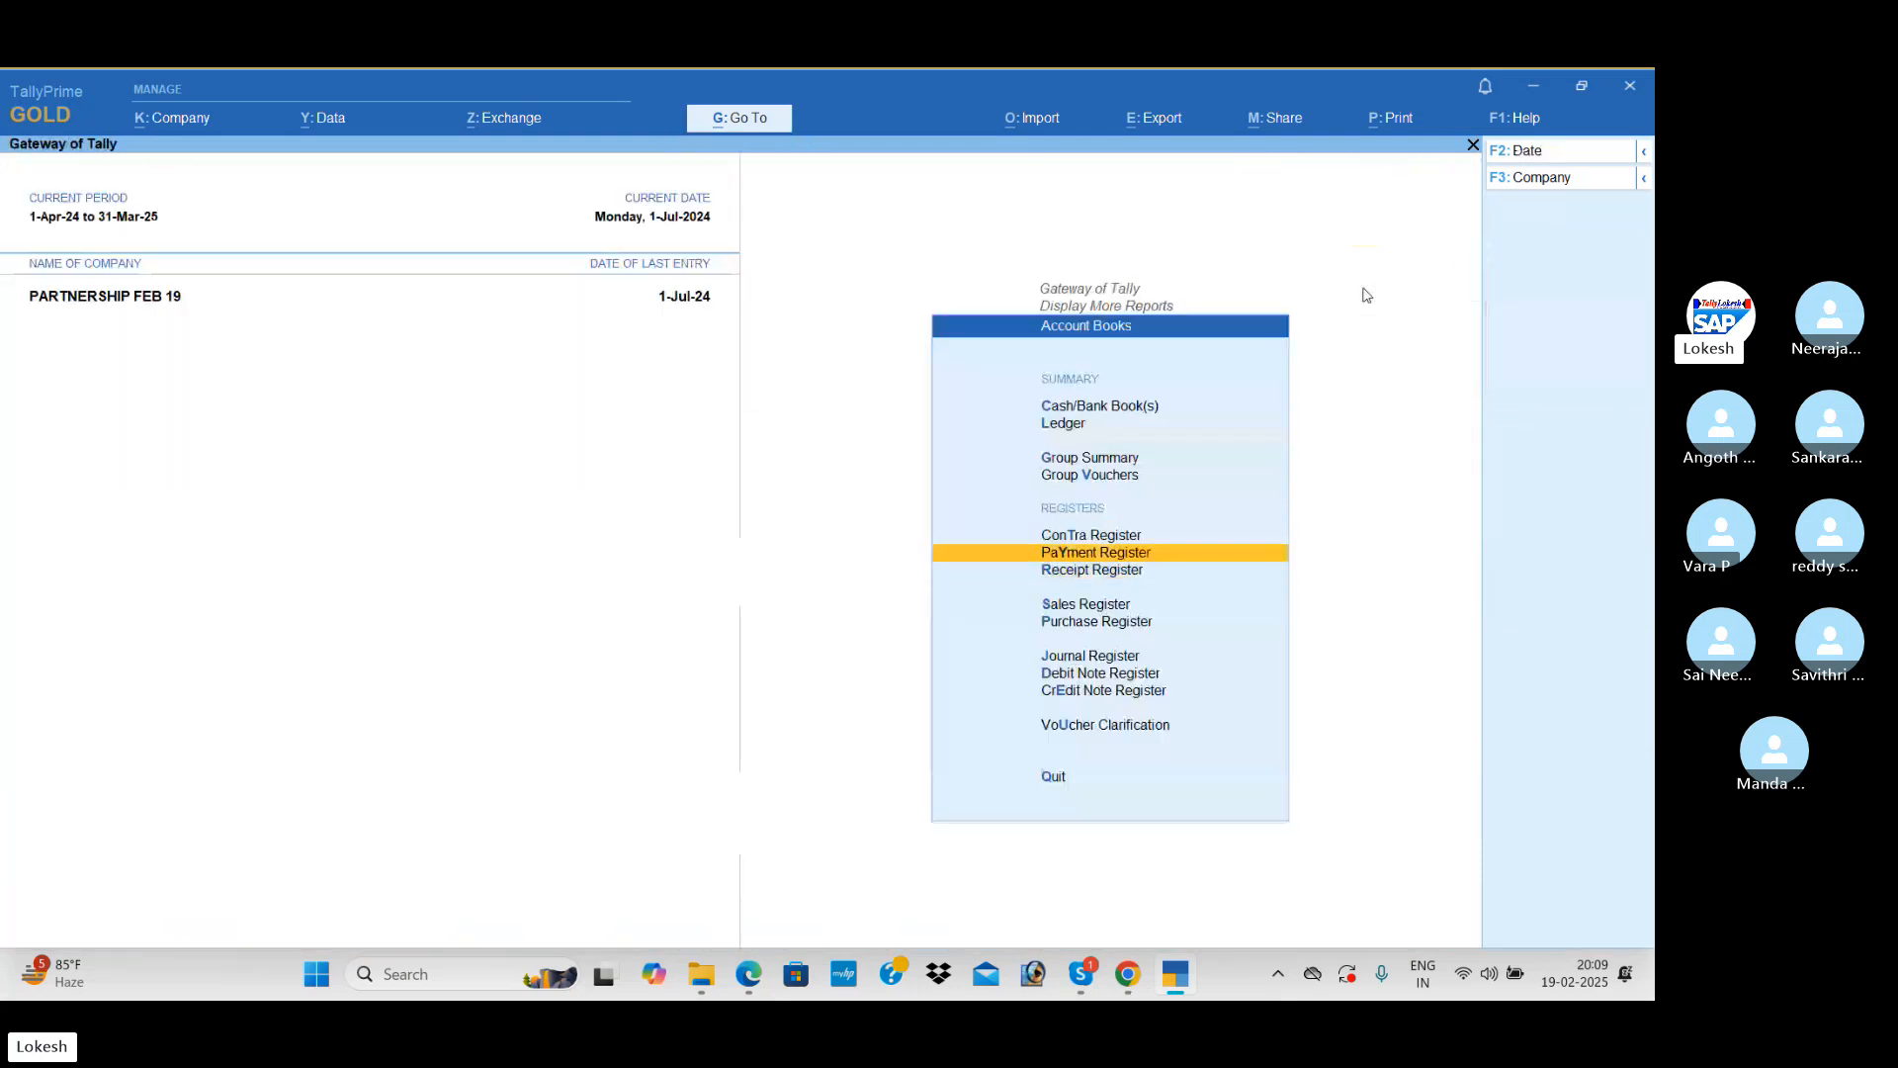
{"action": "key", "text": "Return"}
Step: View the Contra Register and return to the Gateway of Tally
{"action": "key", "text": "Return"}
{"action": "key", "text": "Escape"}
{"action": "key", "text": "Escape"}
{"action": "key", "text": "Up"}
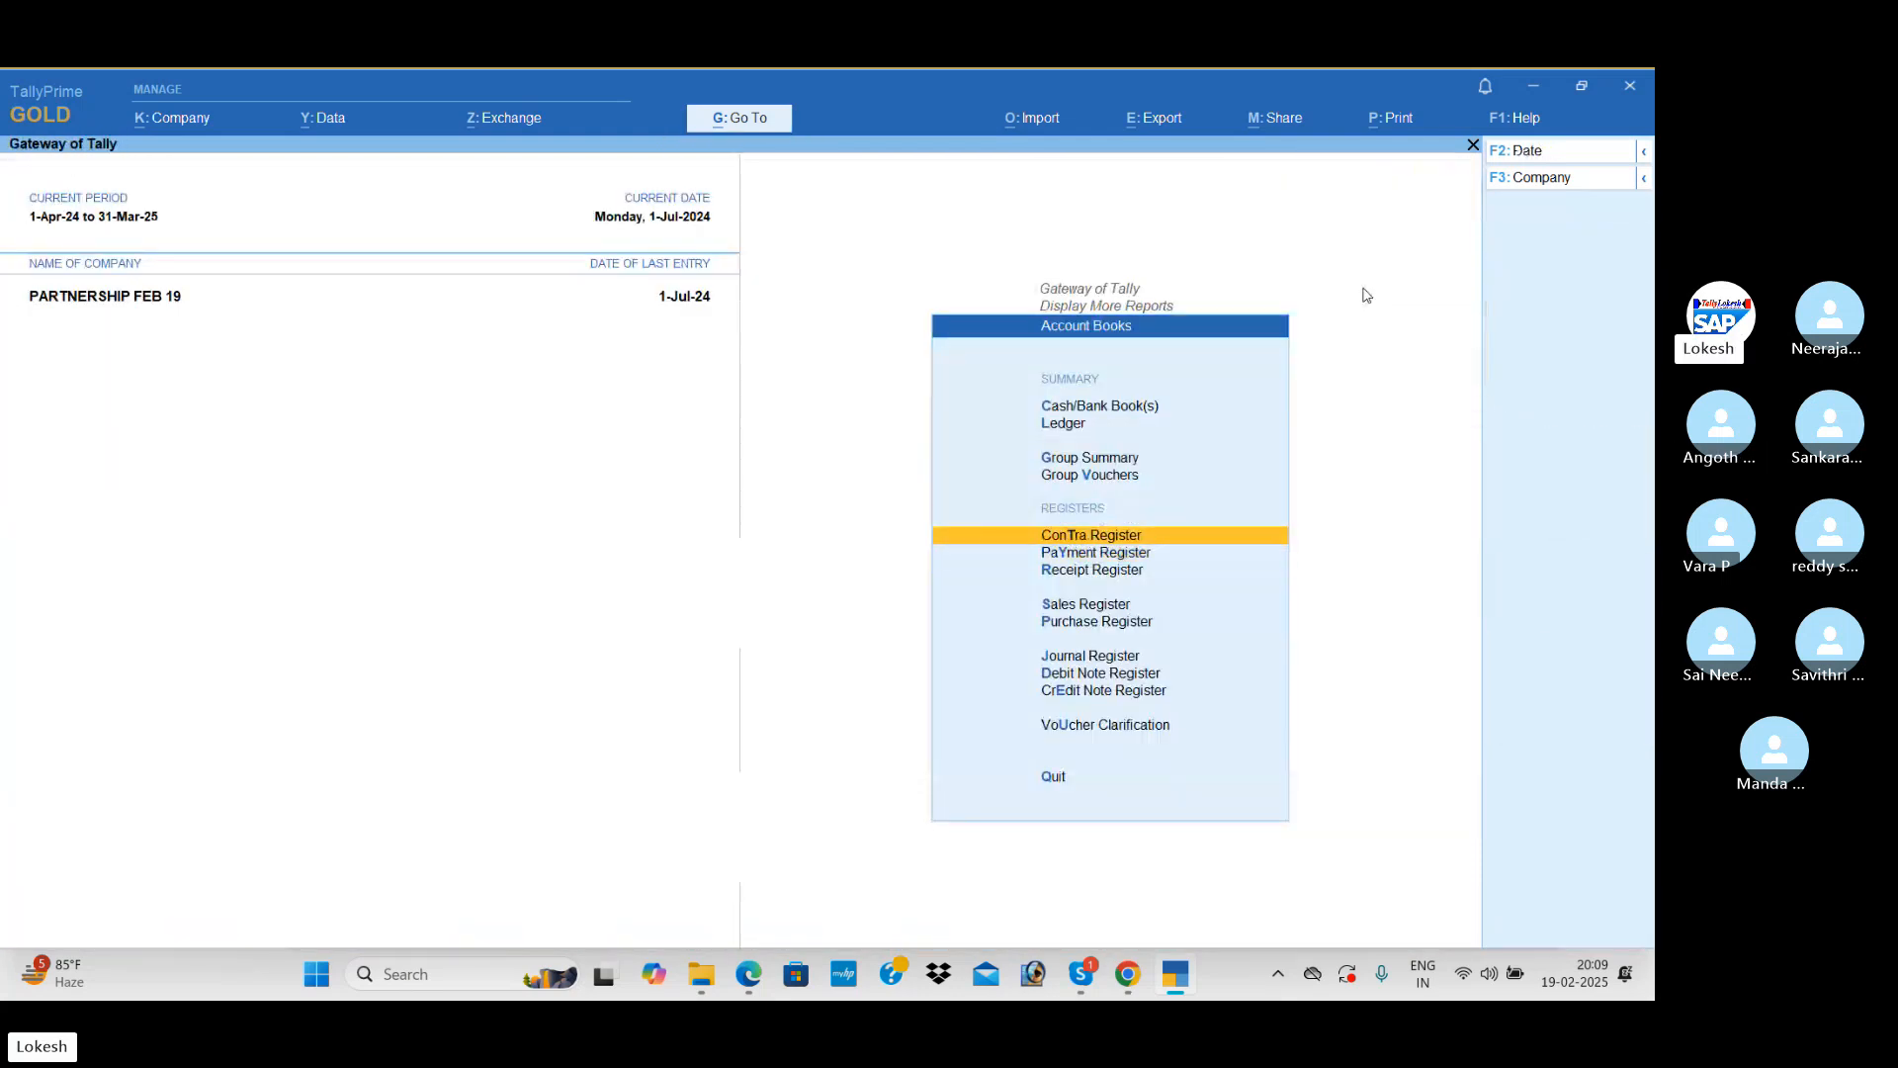
{"action": "key", "text": "Return"}
{"action": "key", "text": "Escape"}
{"action": "key", "text": "Escape"}
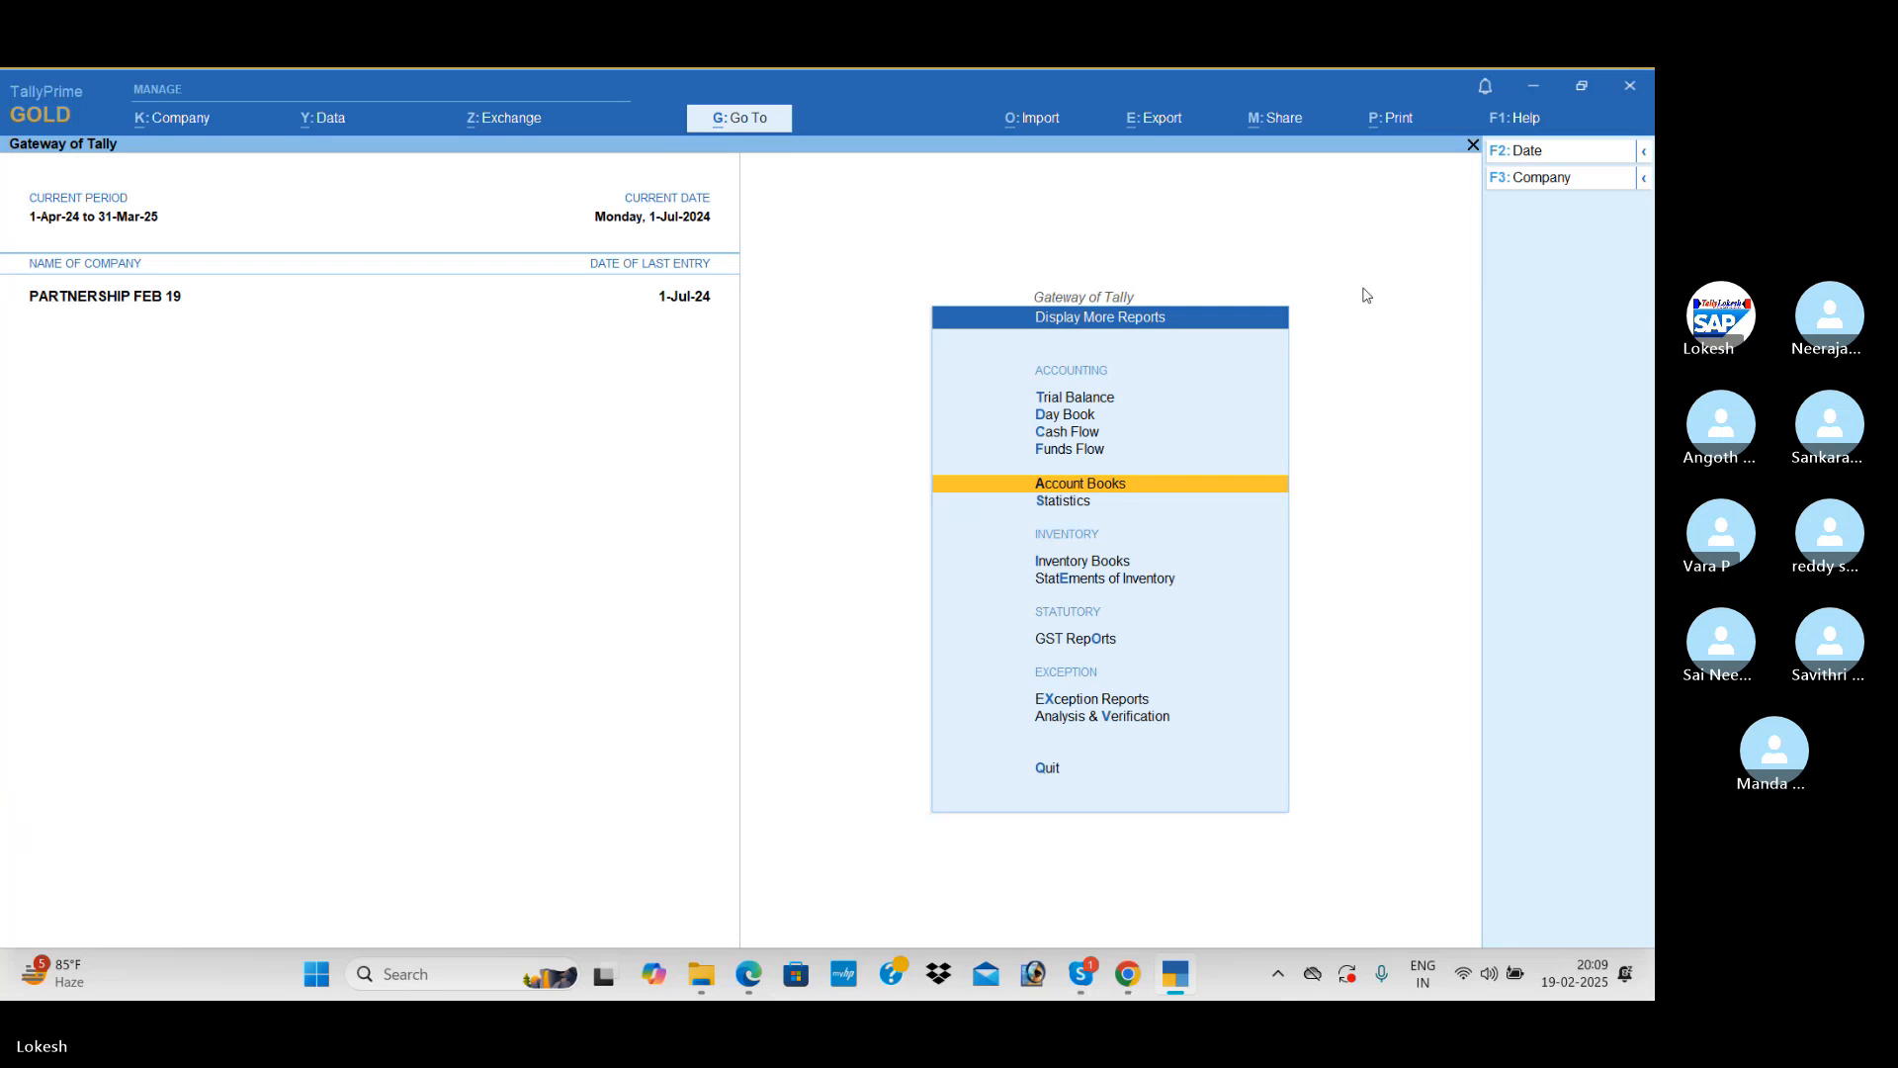
{"action": "key", "text": "Escape"}
Step: Open accounting voucher entry from the Gateway of Tally
{"action": "key", "text": "Up"}
{"action": "key", "text": "Up"}
{"action": "key", "text": "Up"}
{"action": "key", "text": "Up"}
{"action": "key", "text": "Up"}
{"action": "key", "text": "Up"}
{"action": "key", "text": "Up"}
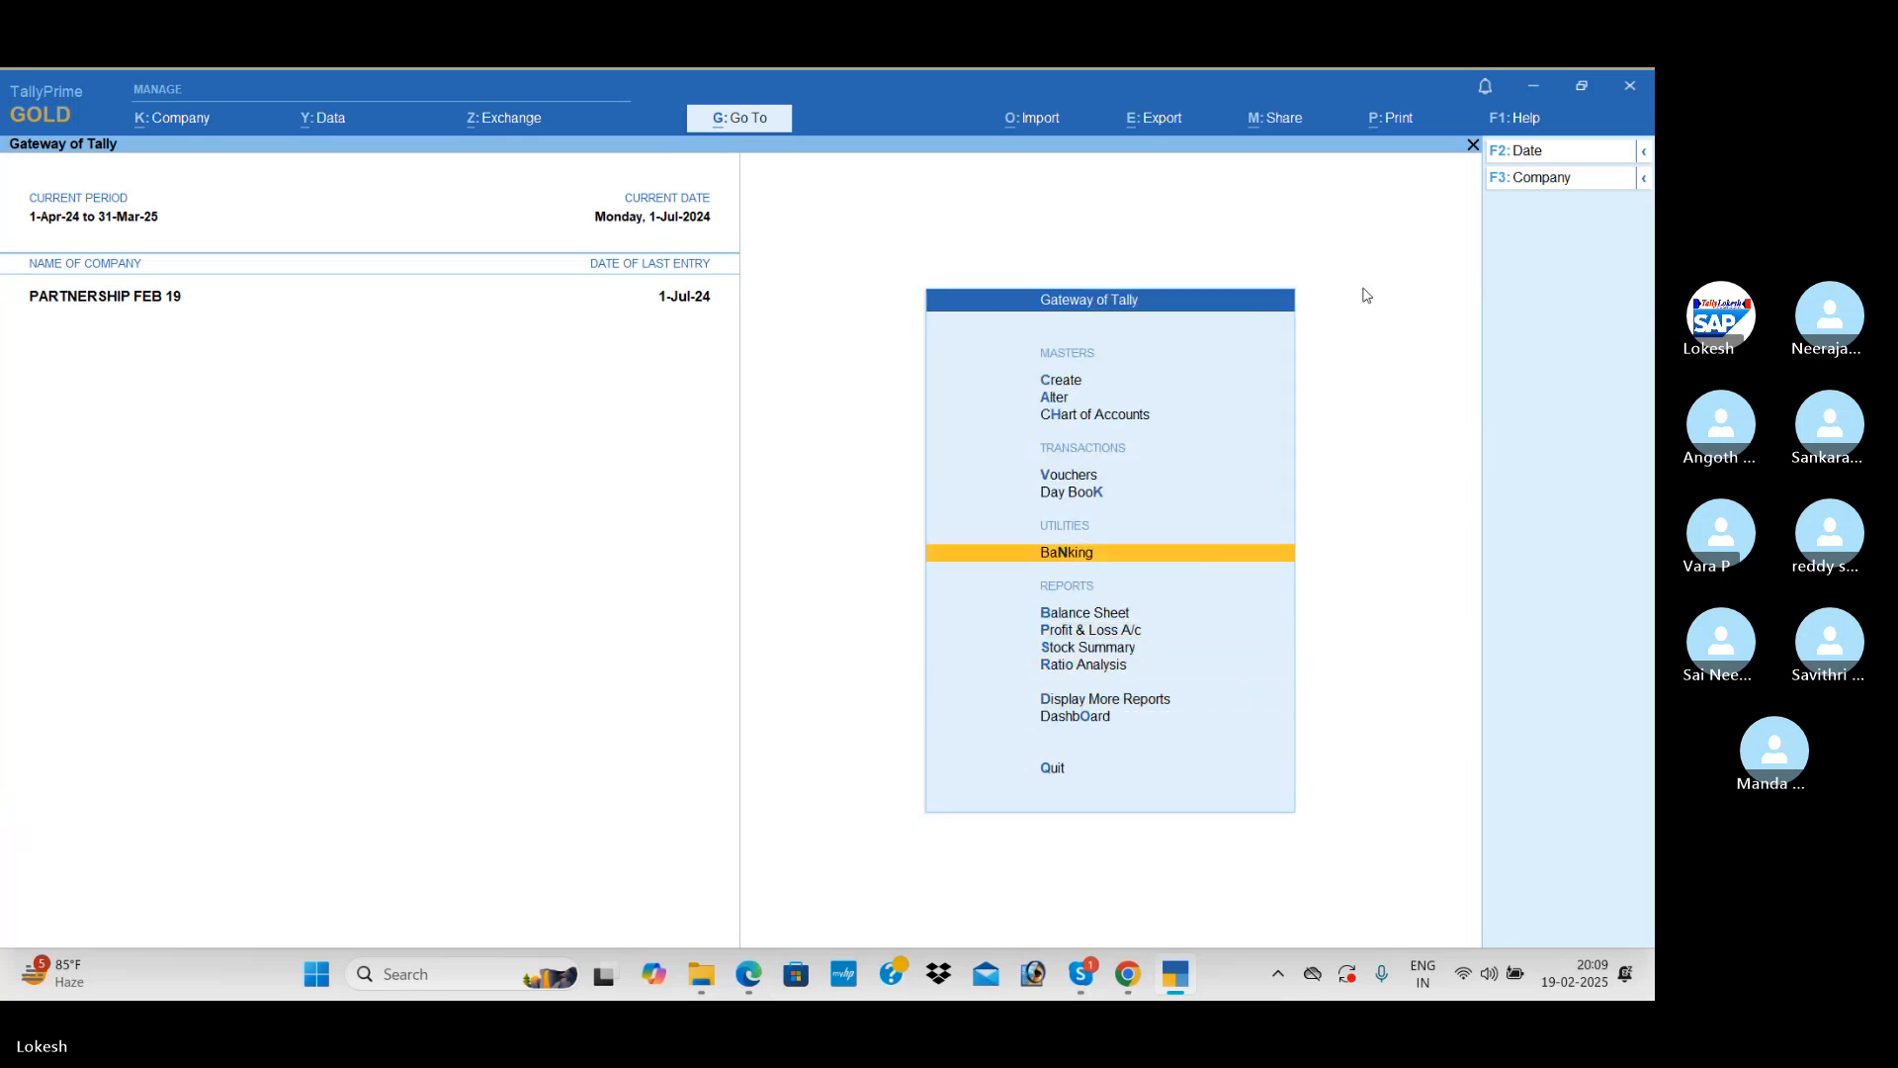
{"action": "key", "text": "Return"}
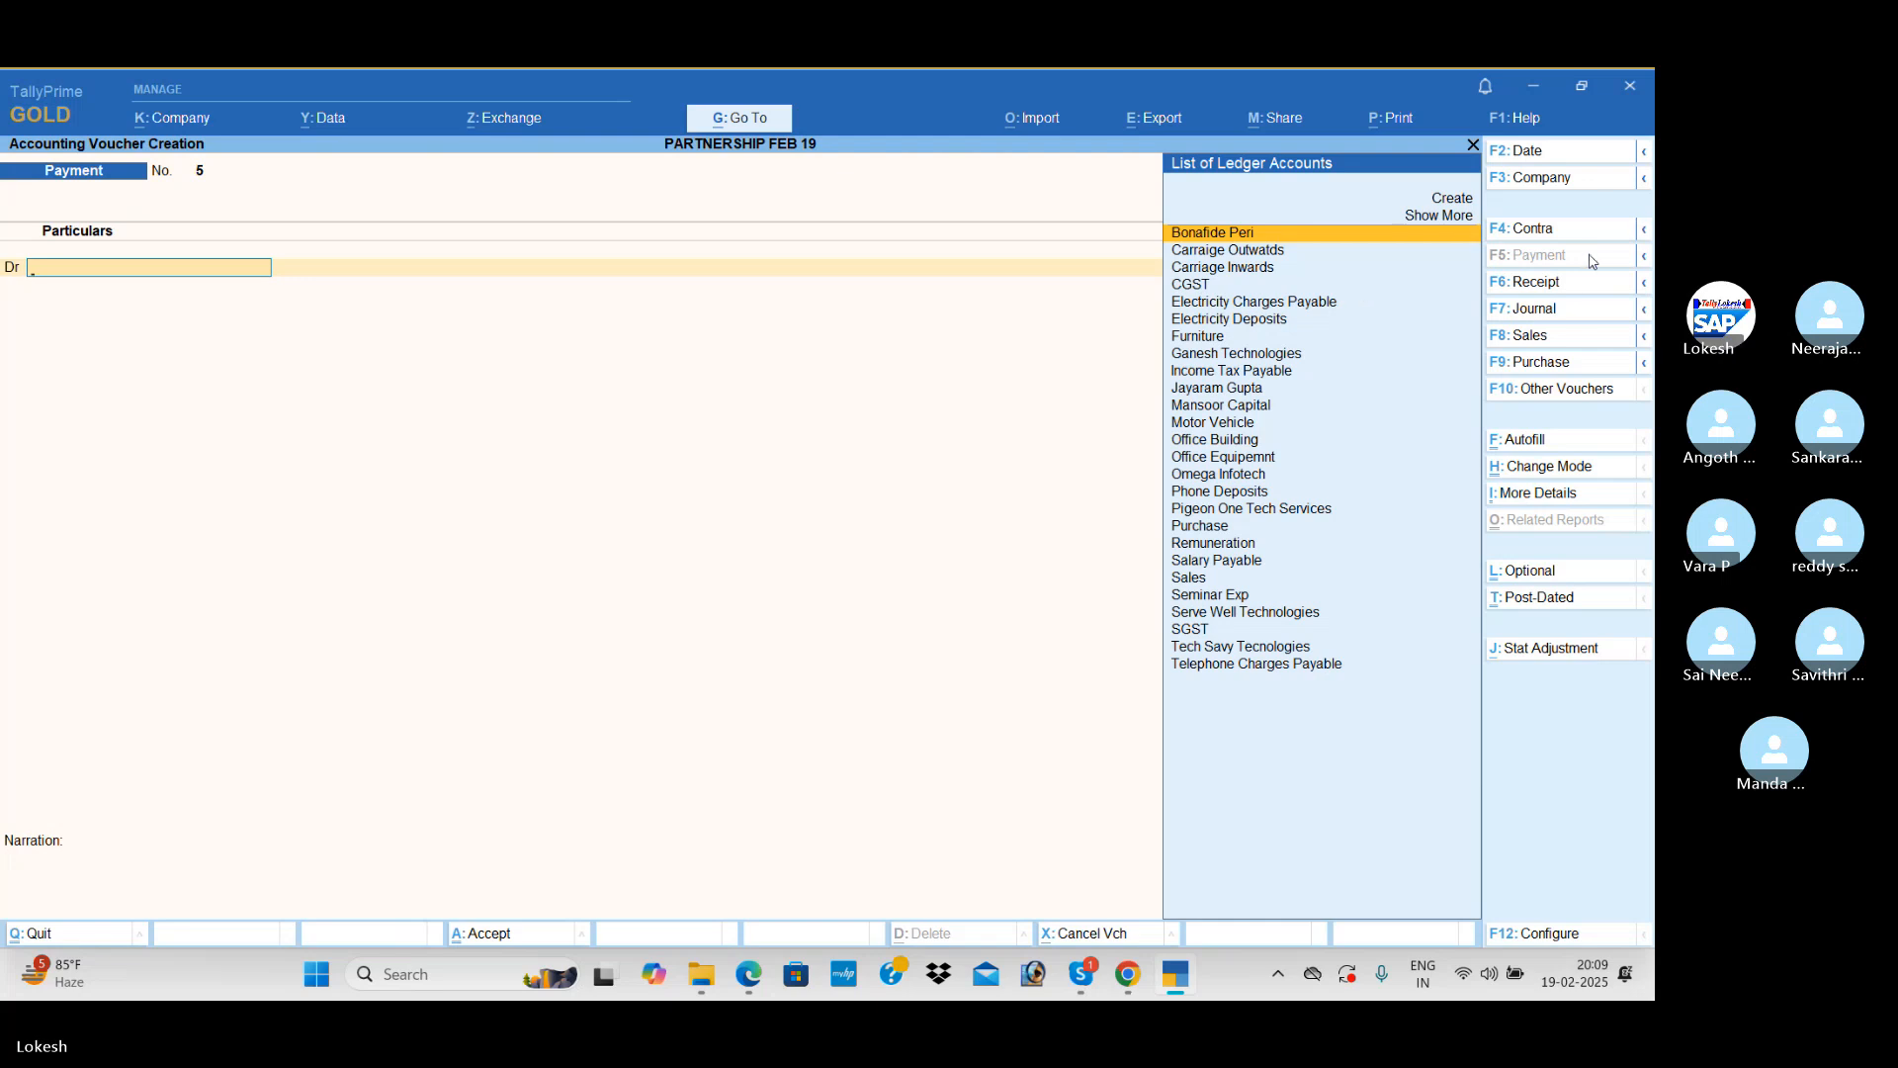
{"action": "left_click", "coordinate": [1553, 284]}
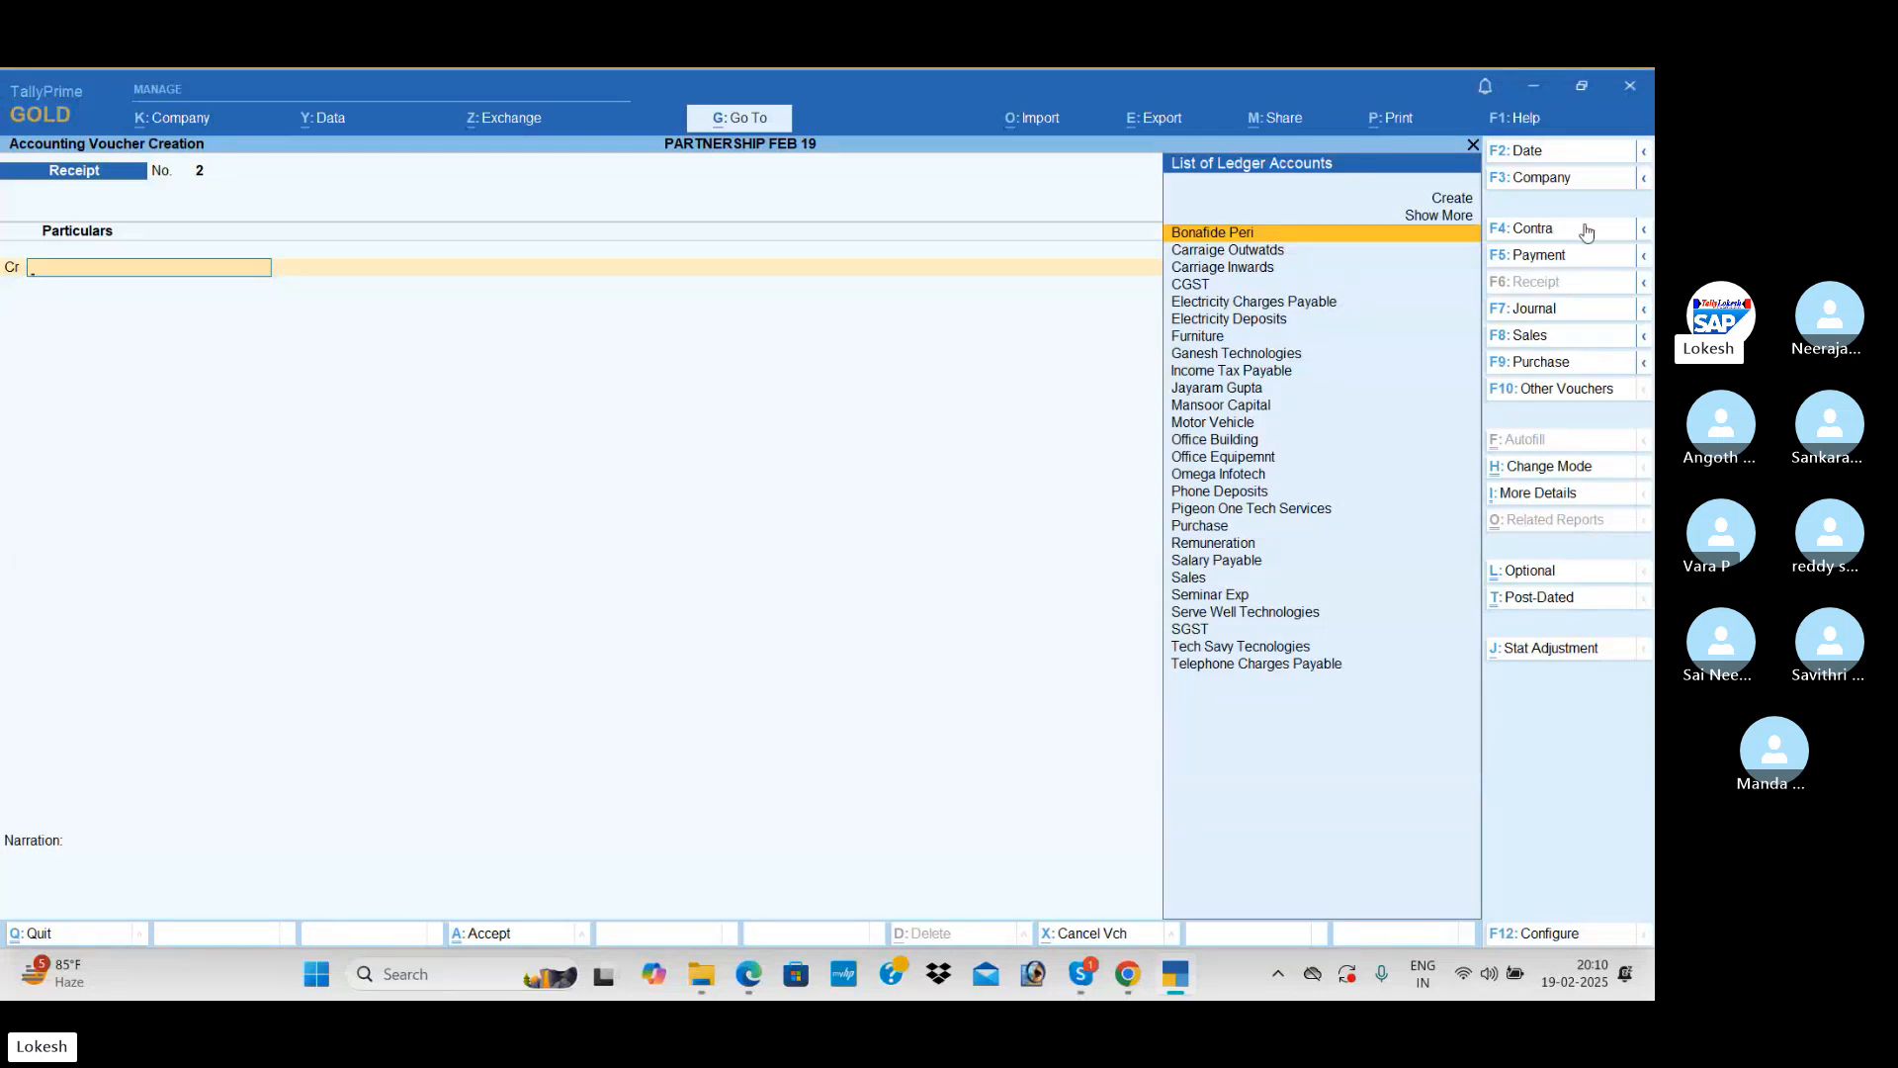
{"action": "left_click", "coordinate": [1544, 338]}
{"action": "left_click", "coordinate": [1565, 307]}
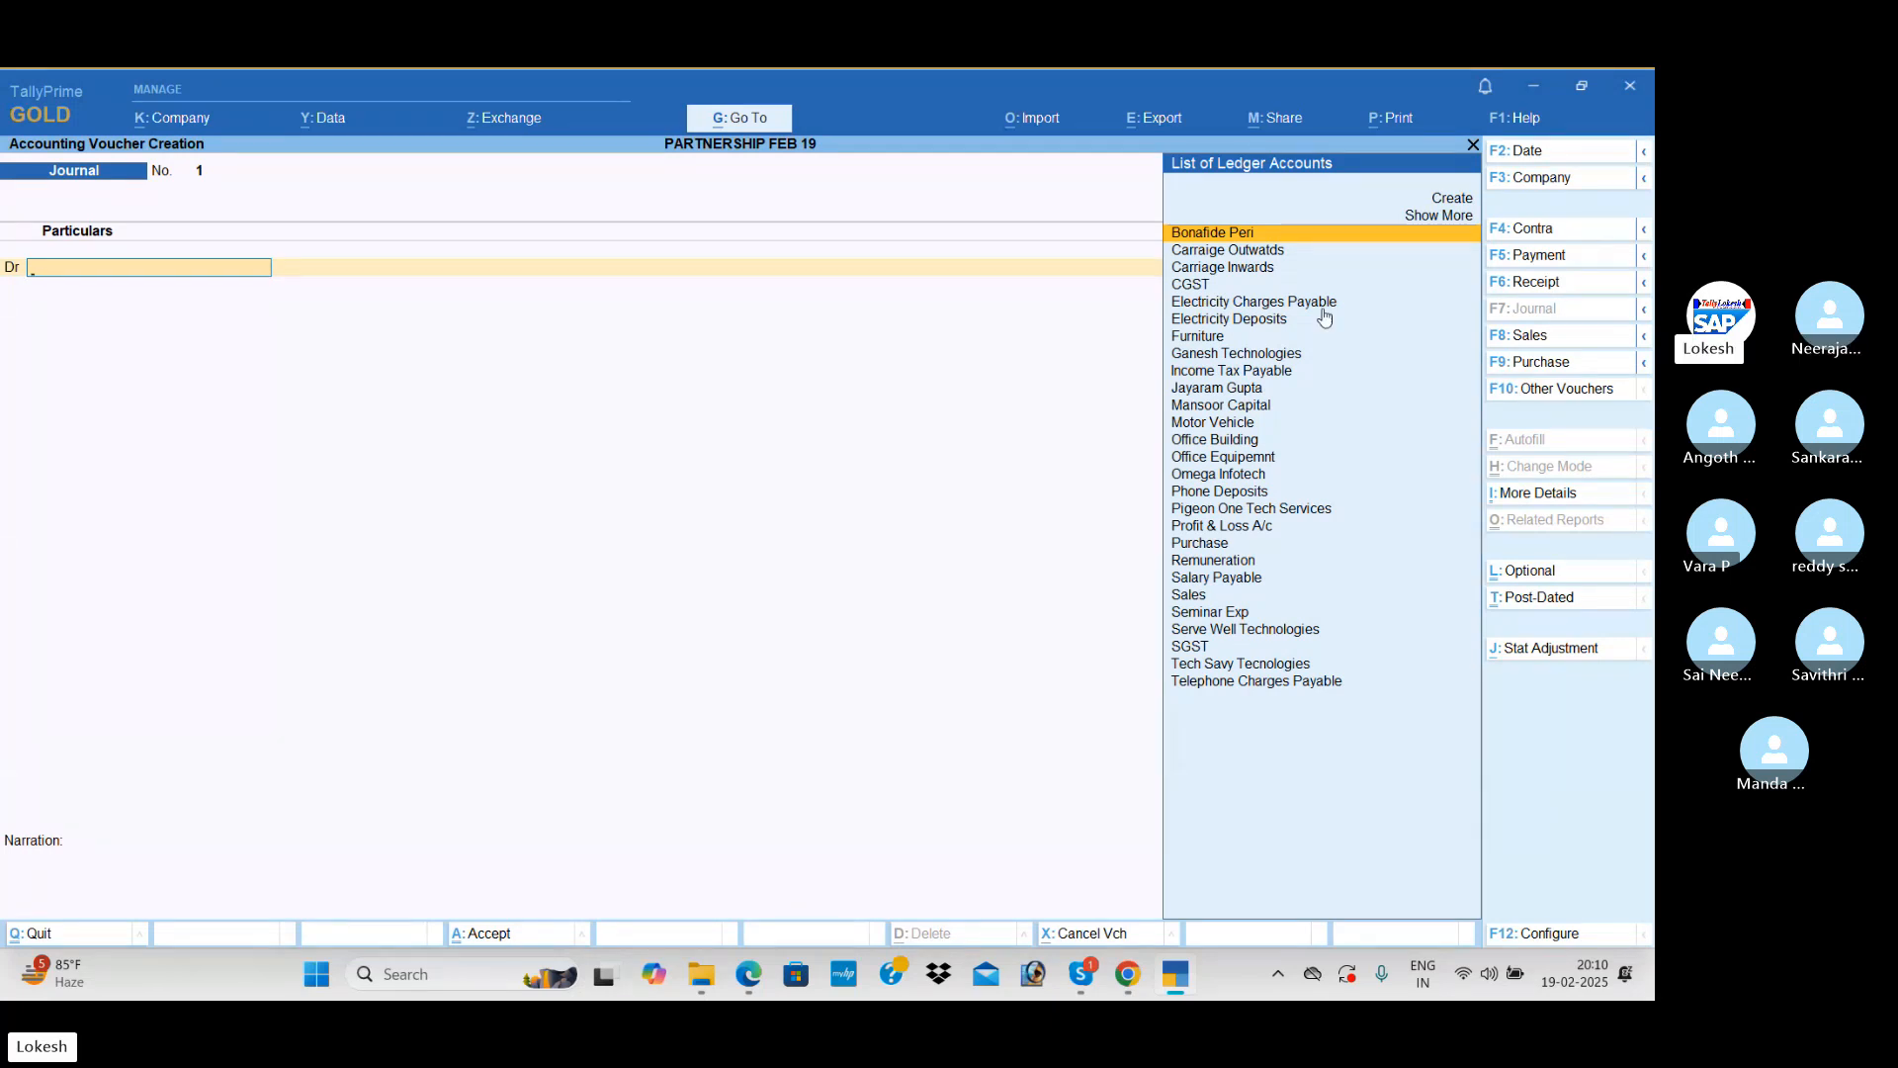
{"action": "key", "text": "alt+Tab"}
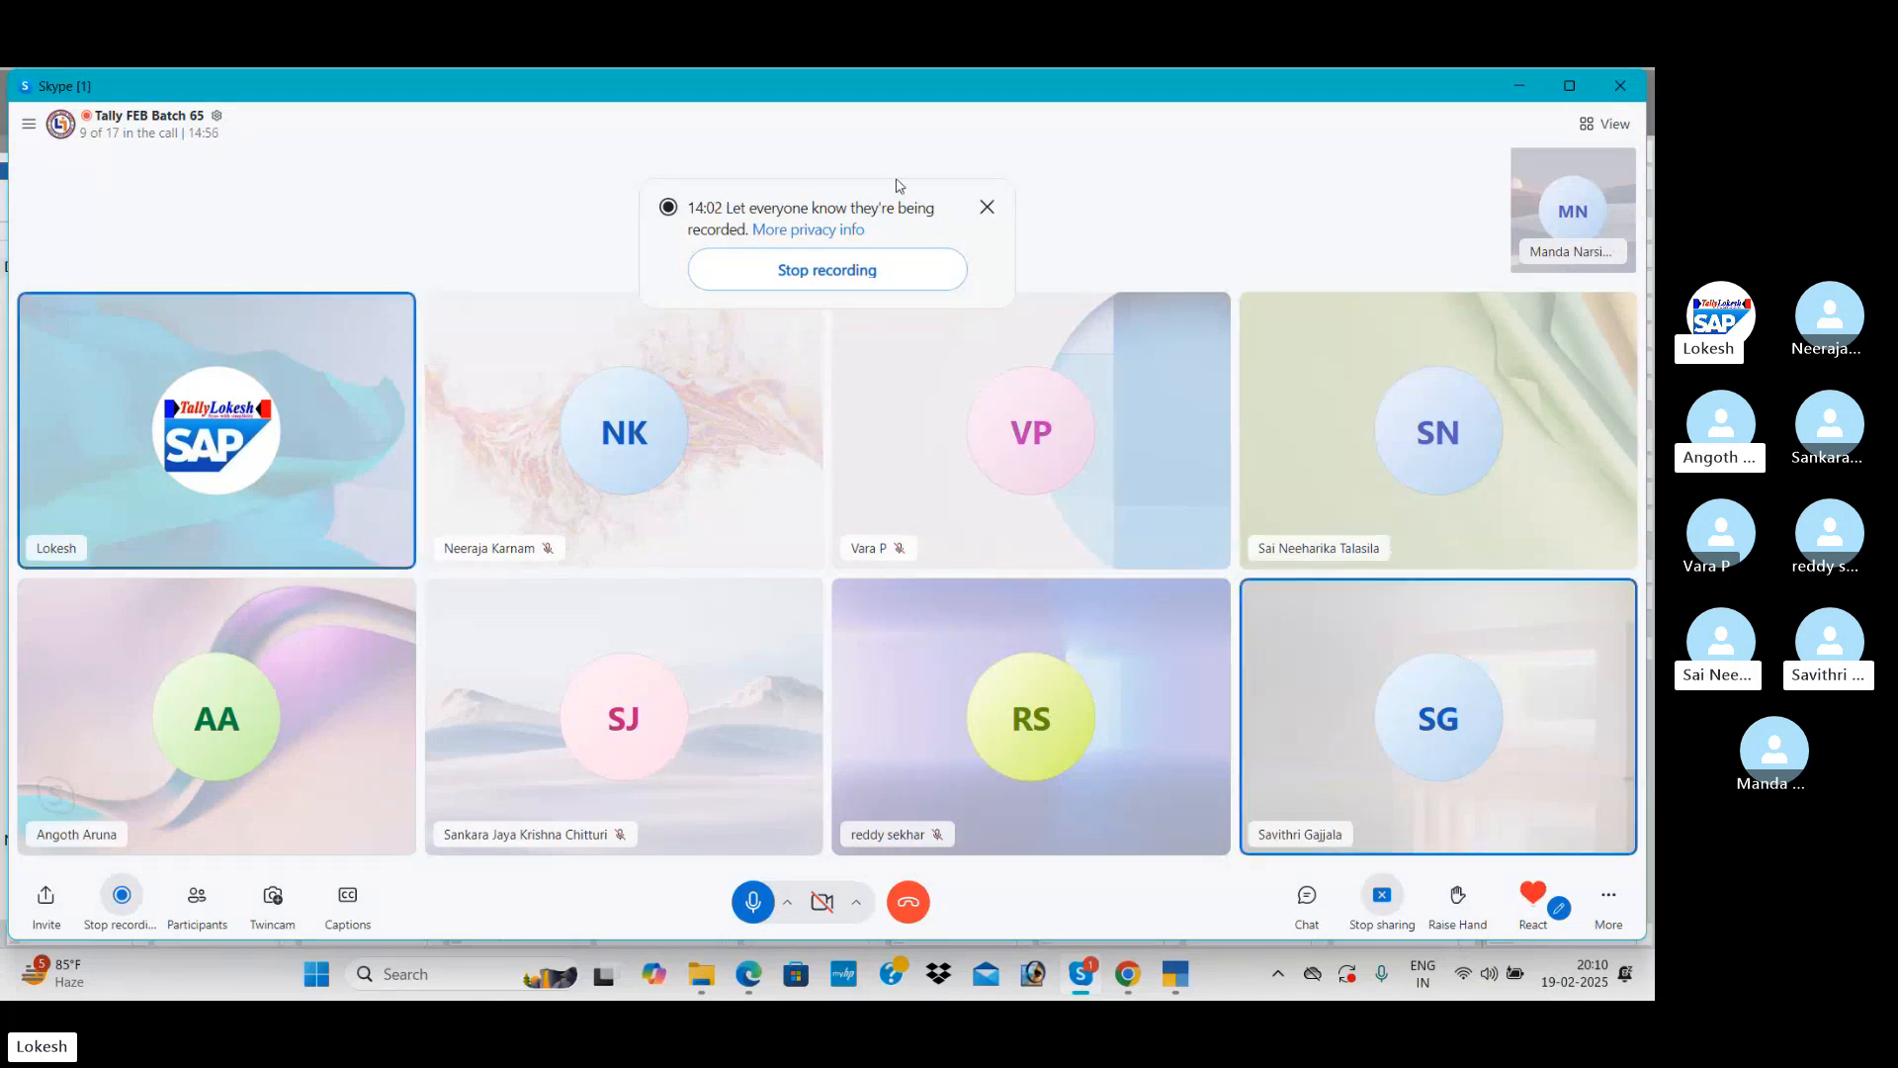
{"action": "key", "text": "alt+Tab"}
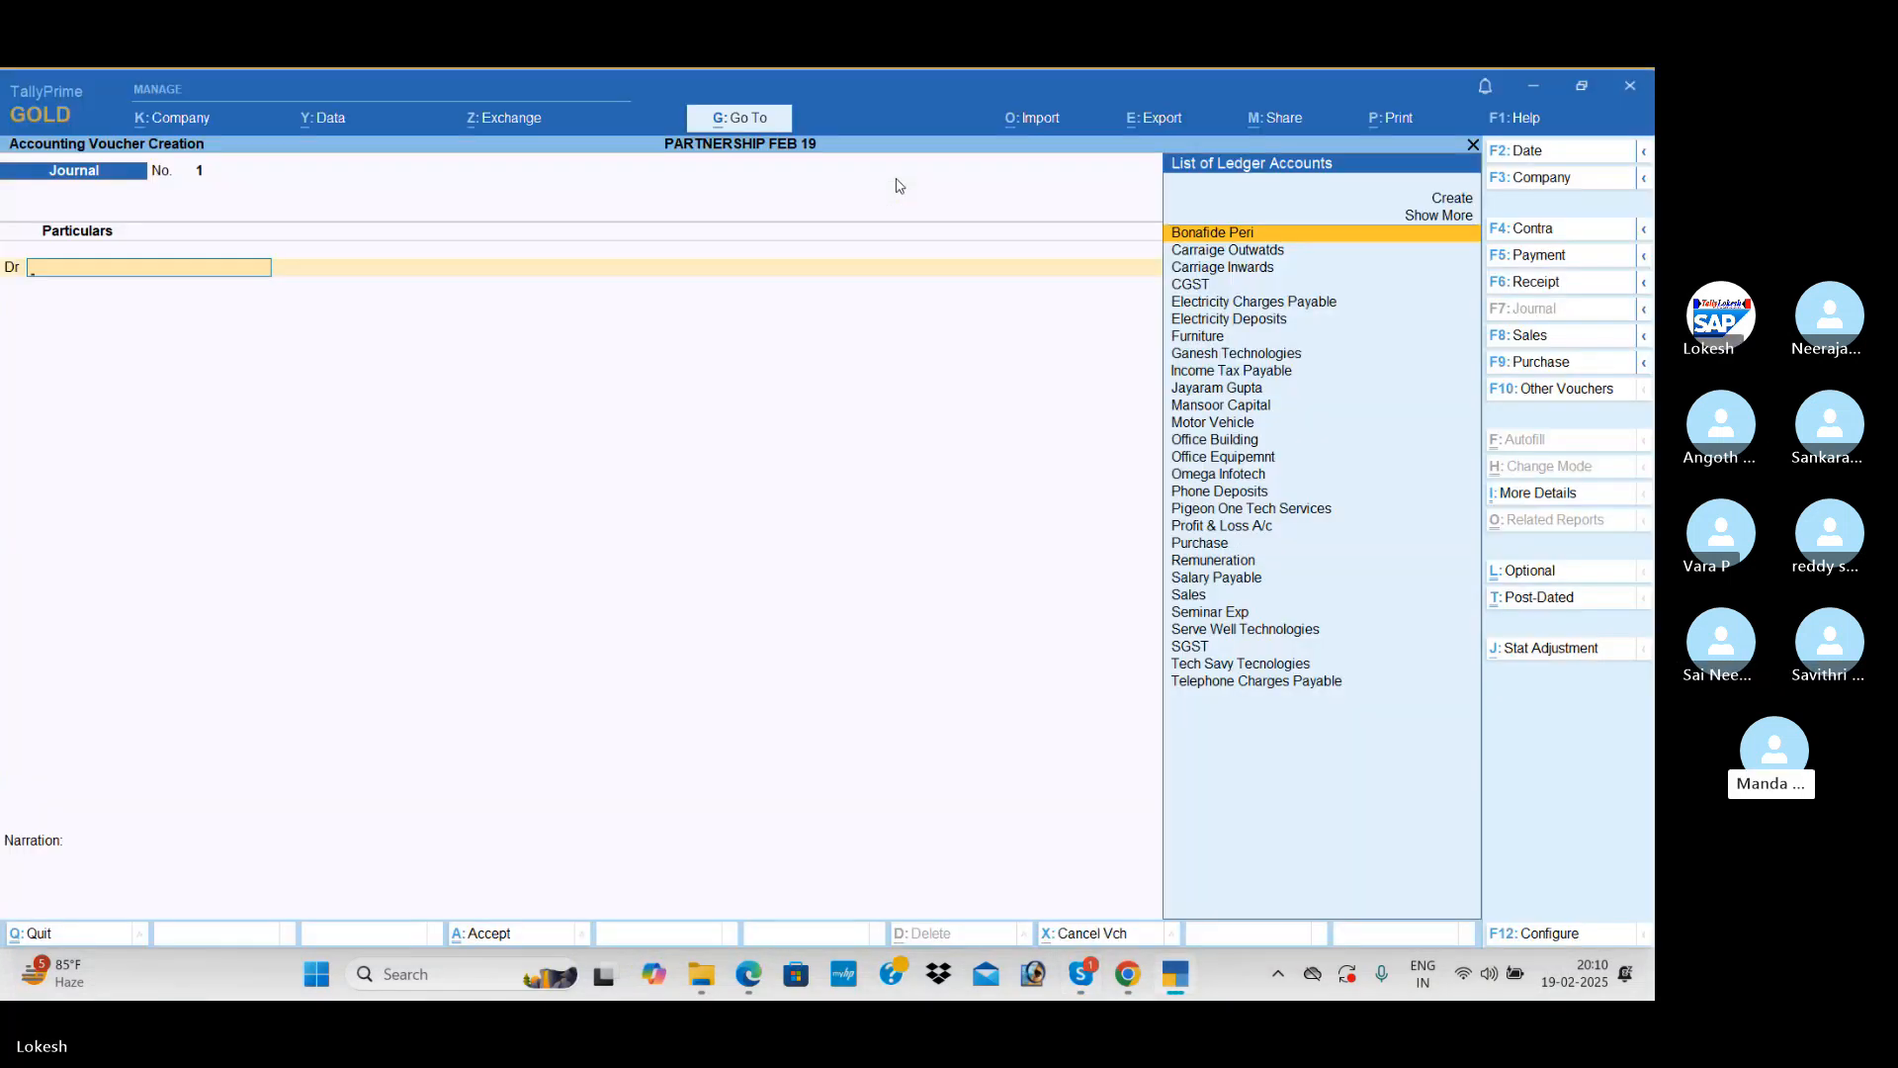
Step: Start a Receipt voucher and begin a new ledger for its credit account, named with the lender's full name
{"action": "left_click", "coordinate": [1560, 287]}
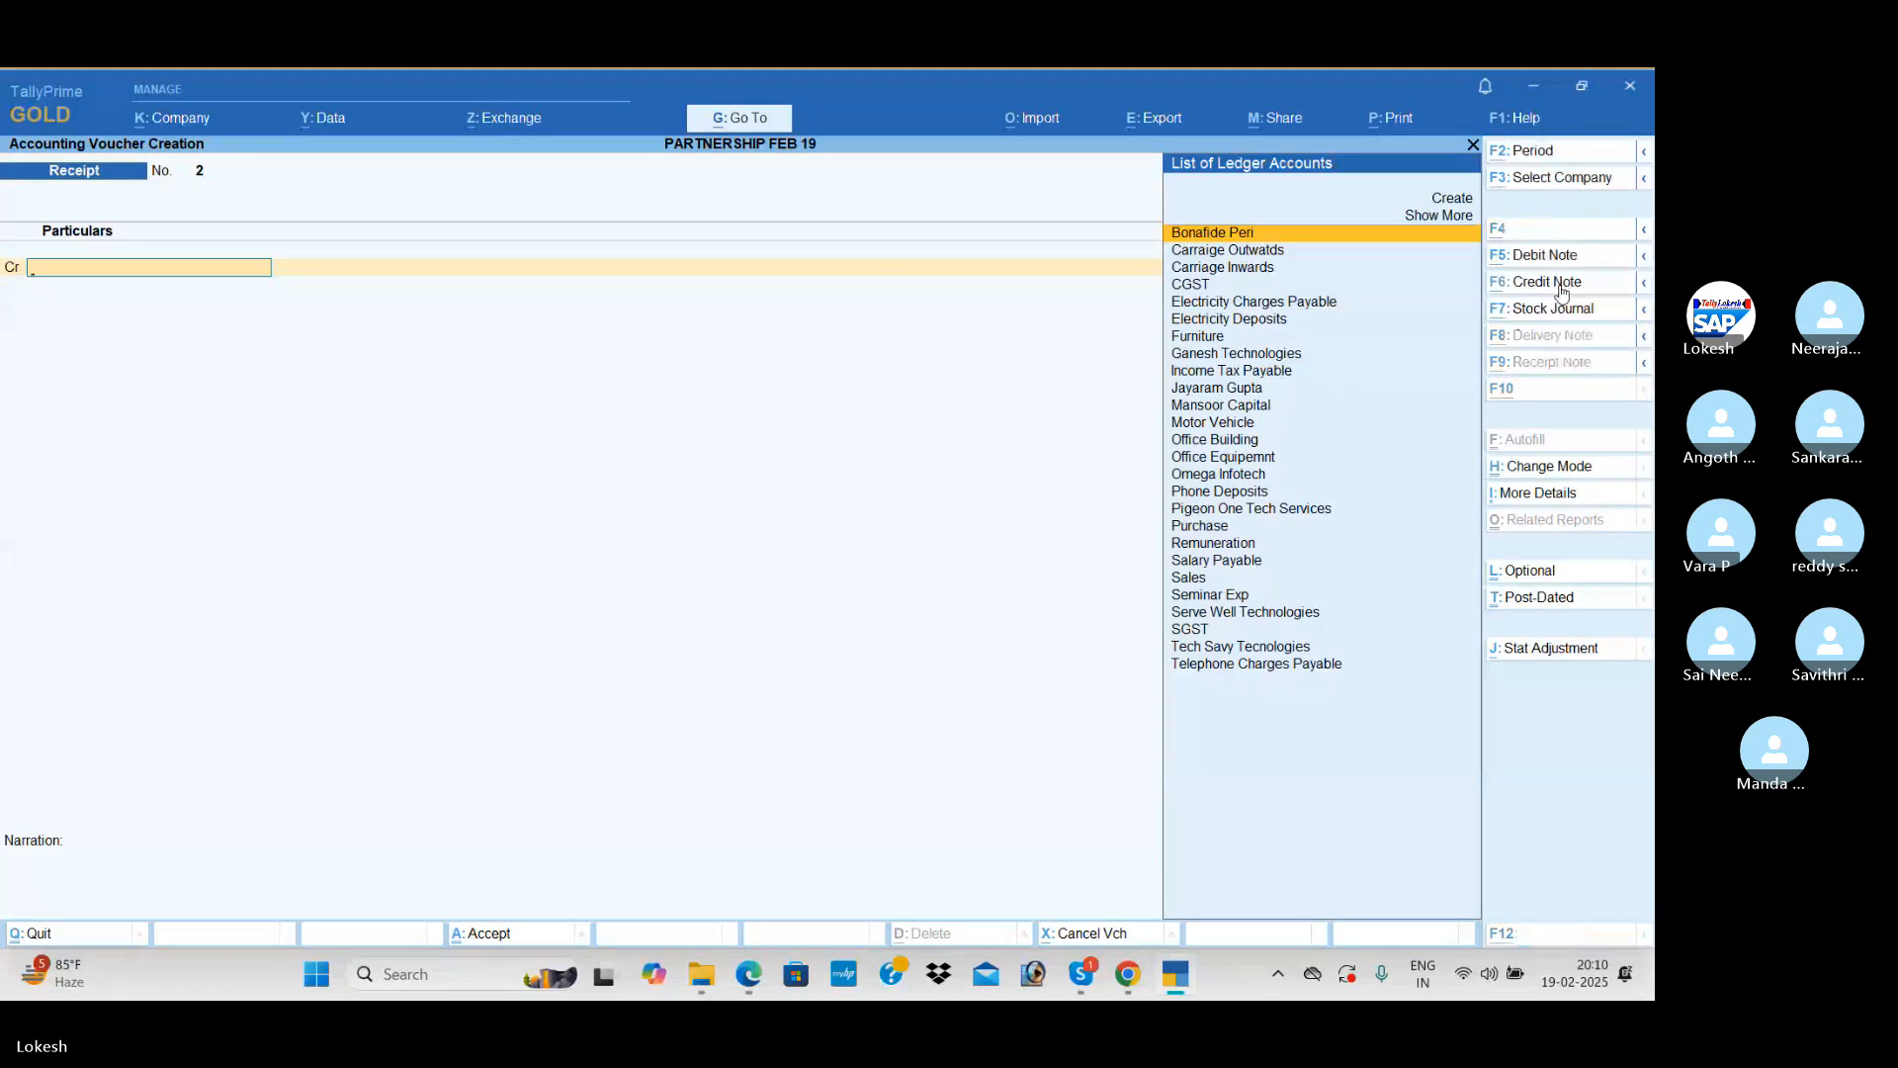
{"action": "key", "text": "alt+c"}
{"action": "type", "text": "Loans"}
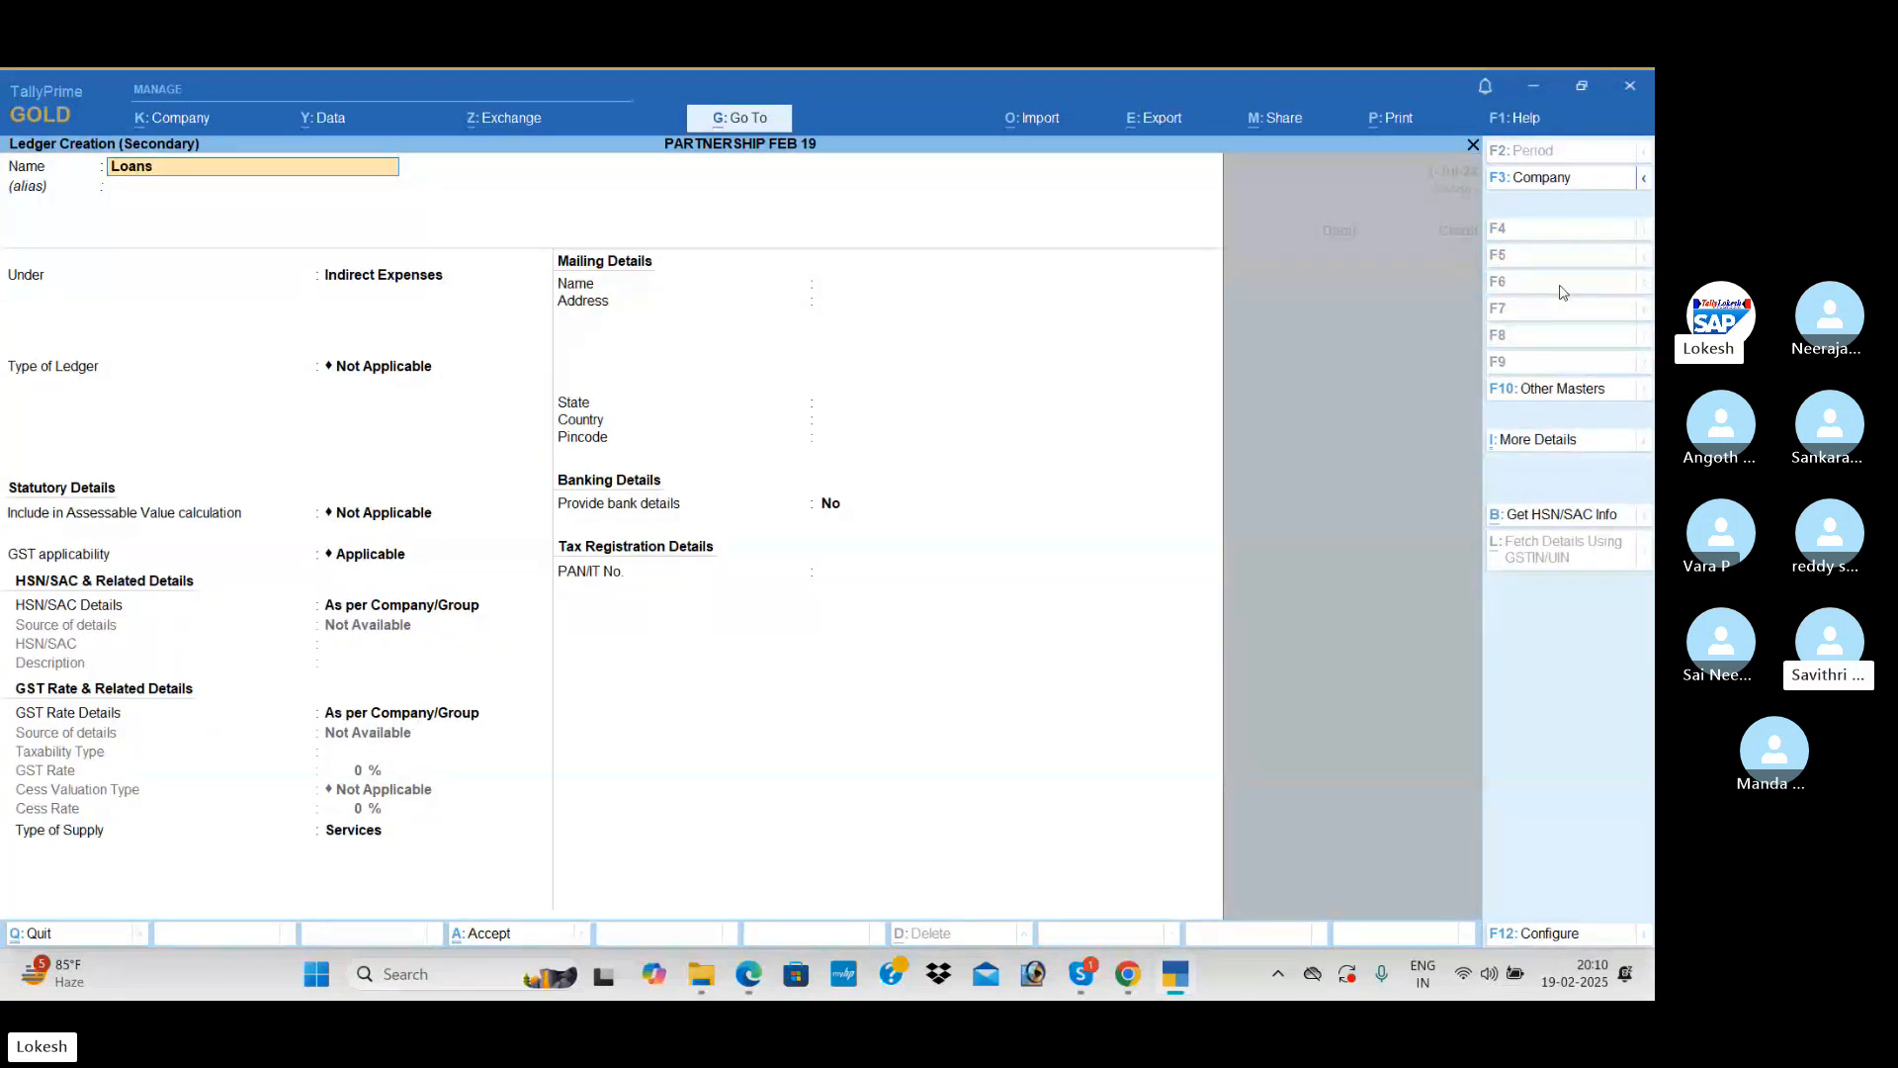
{"action": "key", "text": "BackSpace"}
{"action": "key", "text": "BackSpace"}
{"action": "key", "text": "BackSpace"}
{"action": "key", "text": "BackSpace"}
{"action": "key", "text": "BackSpace"}
{"action": "type", "text": "Par"}
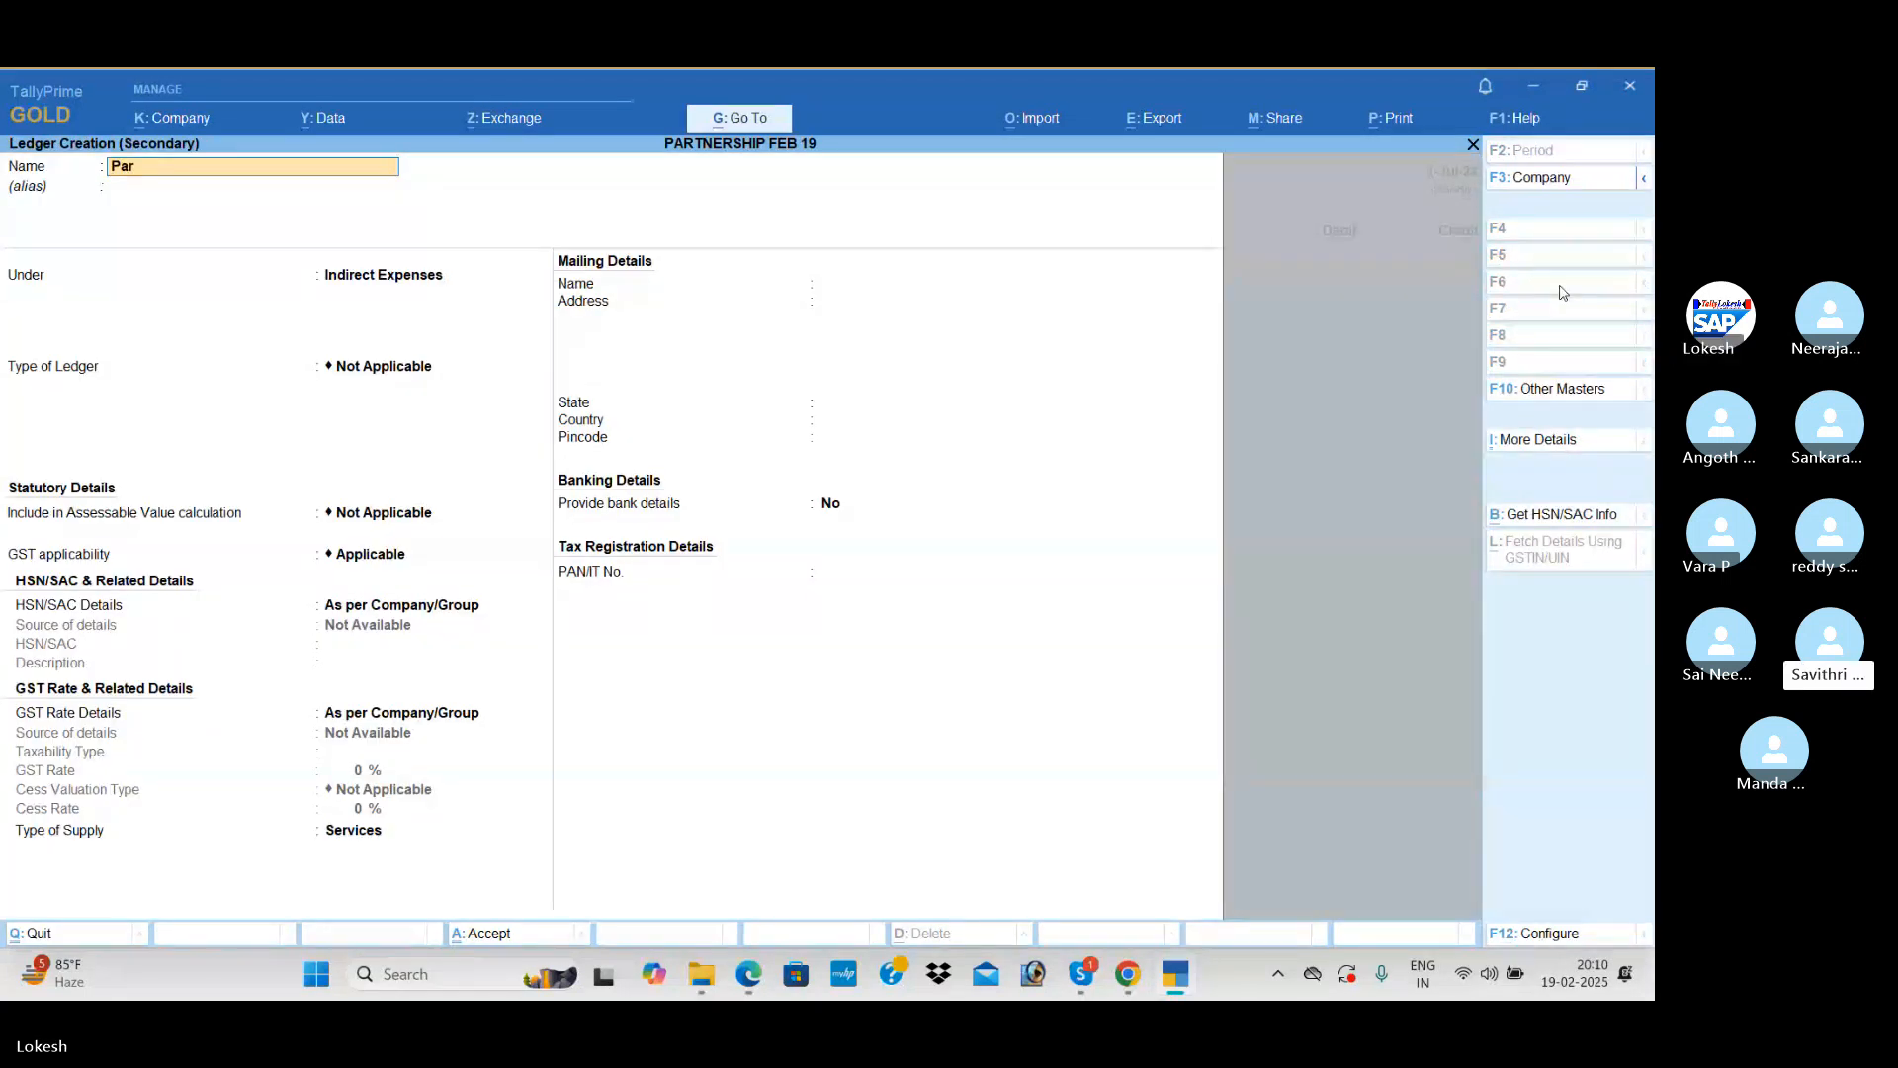
{"action": "type", "text": "mett"}
{"action": "key", "text": "BackSpace"}
{"action": "type", "text": "t Kaur"}
{"action": "key", "text": "Return"}
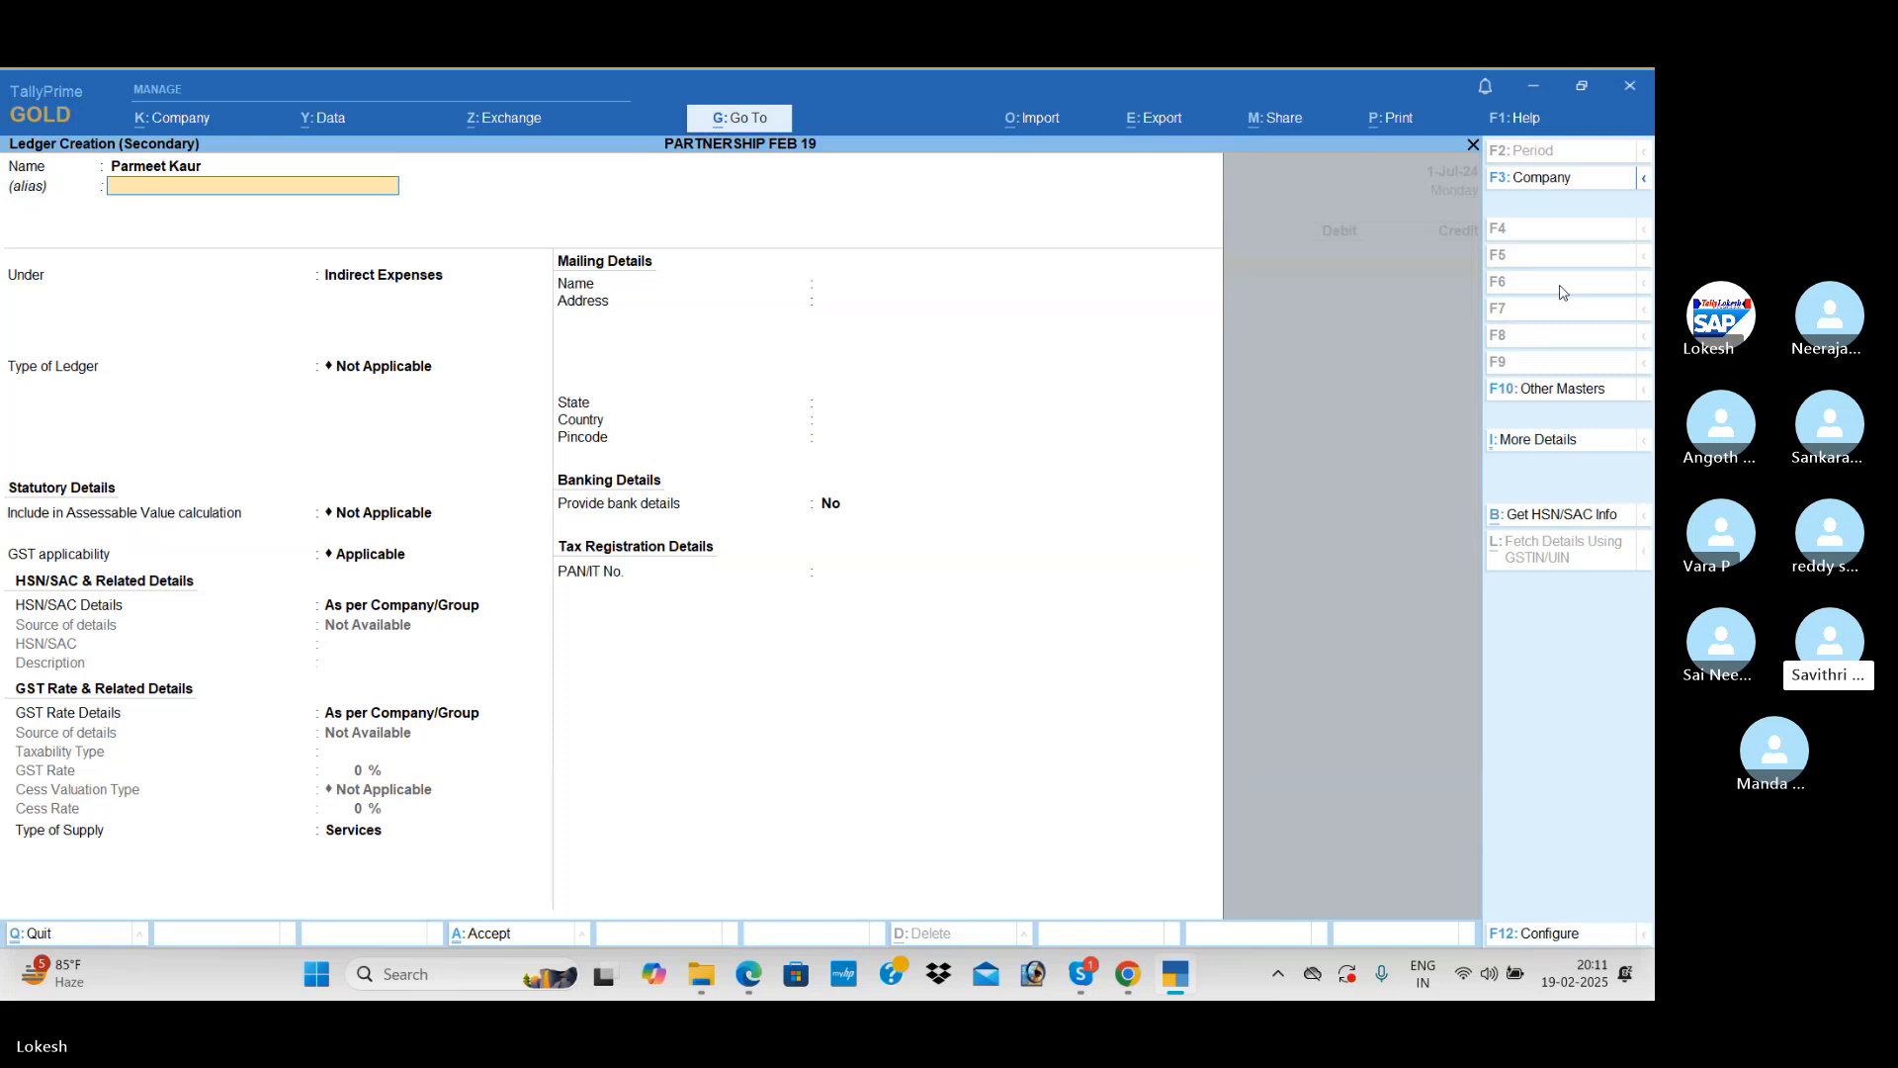
Step: Leave the alias blank, place the lender's ledger under Loans (Liability) and save it
{"action": "key", "text": "Return"}
{"action": "key", "text": "Return"}
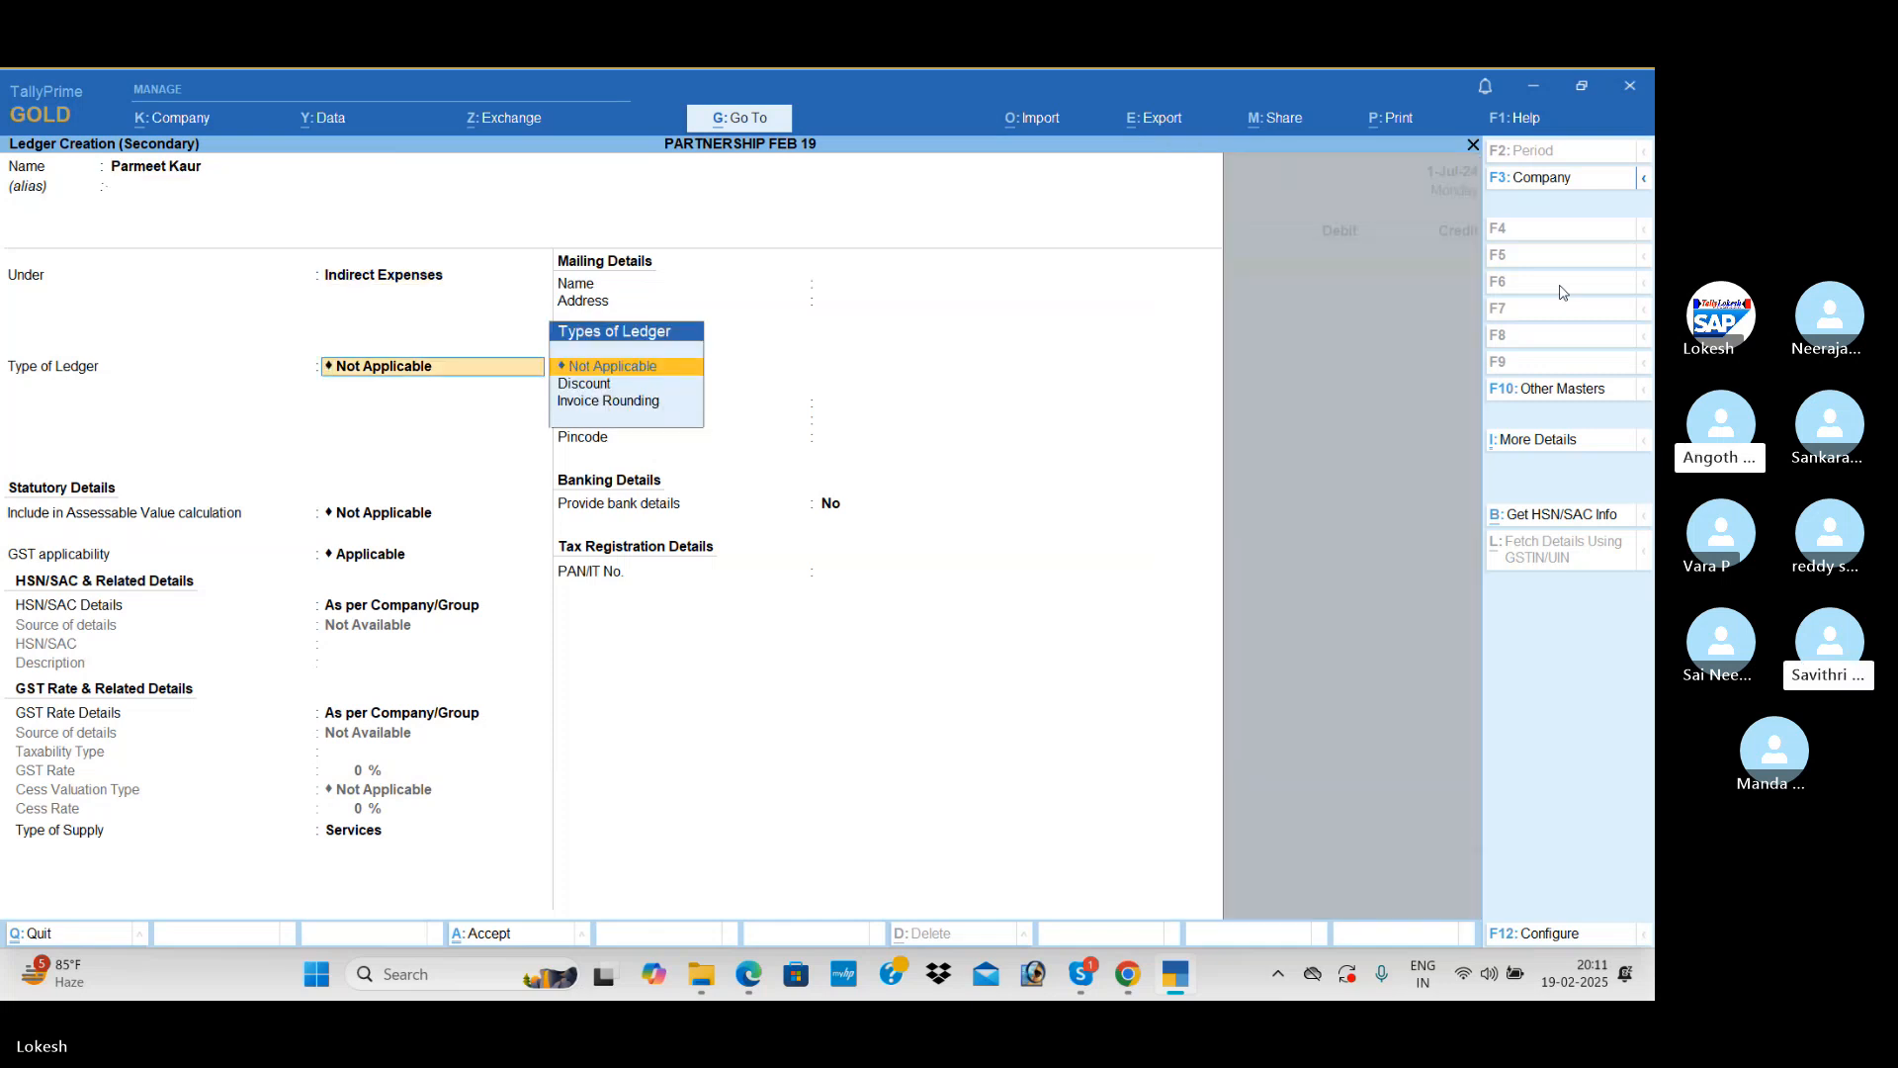
{"action": "key", "text": "shift+Tab"}
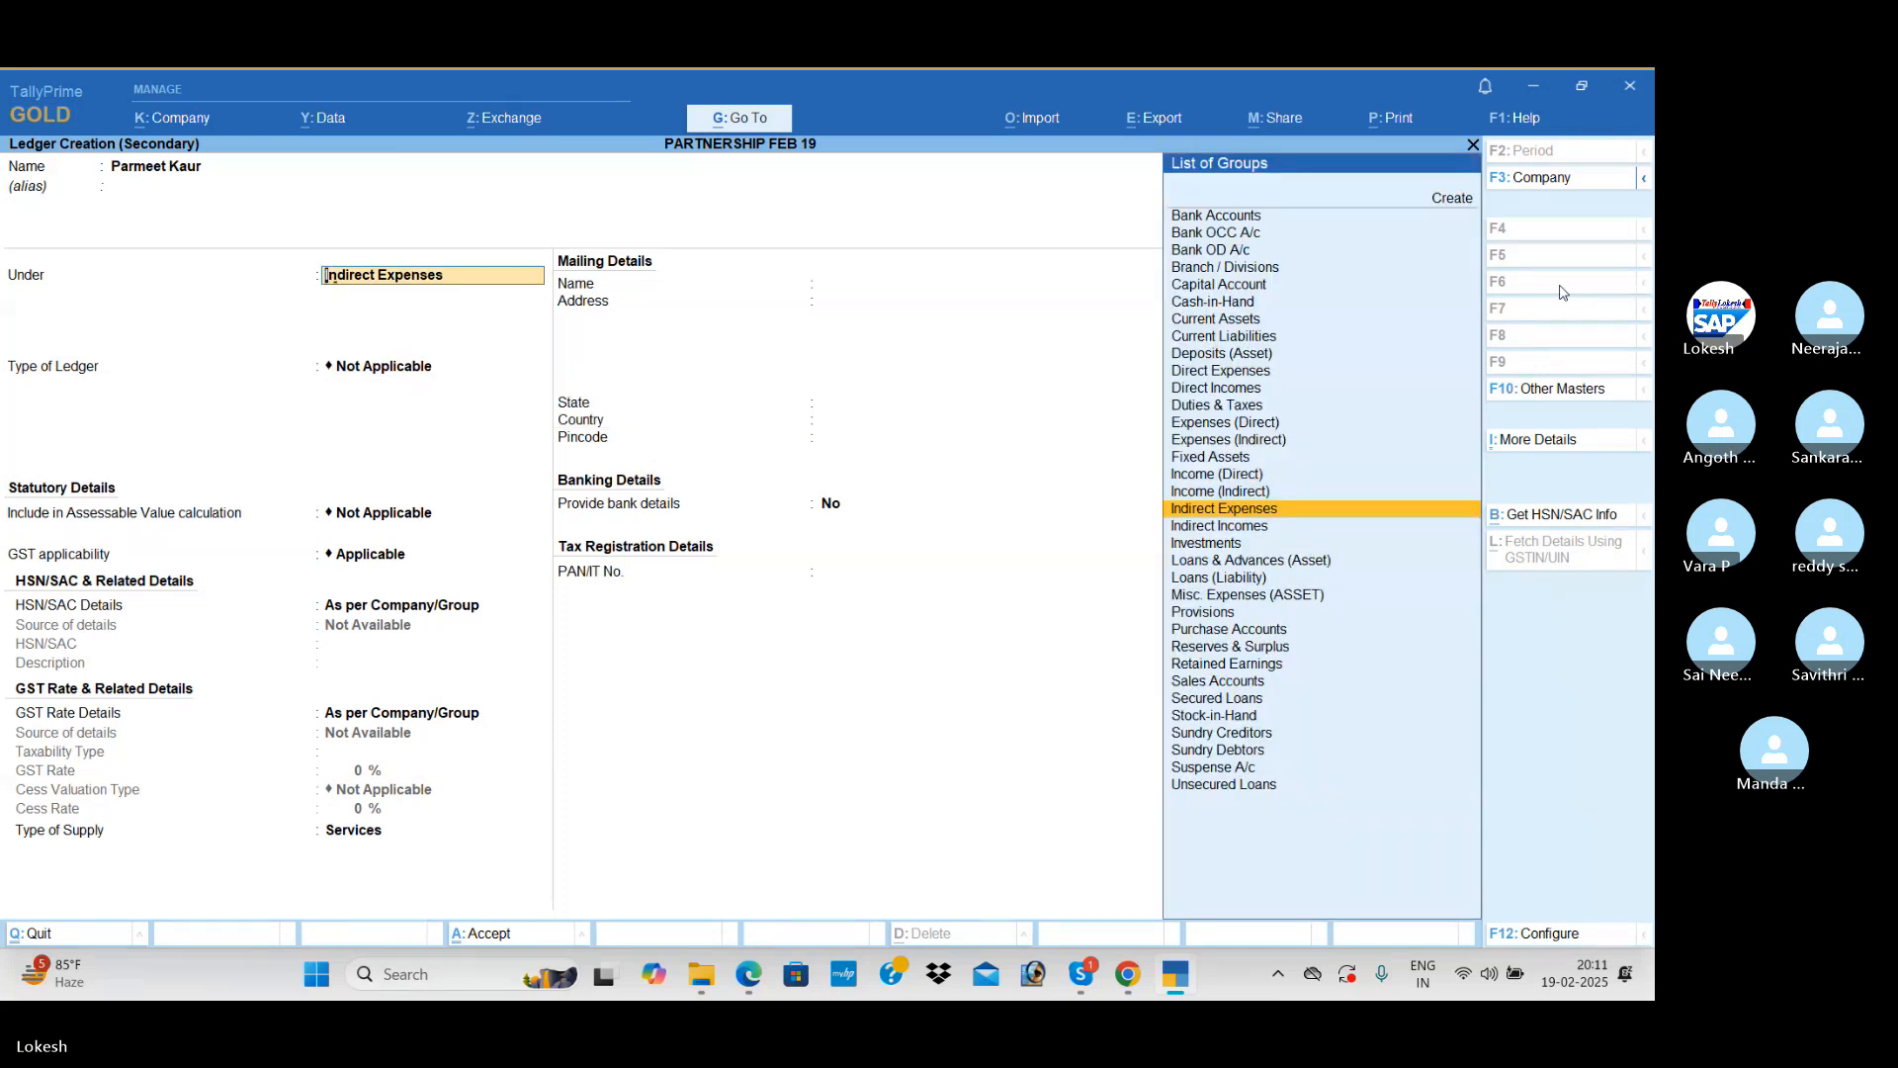
{"action": "type", "text": "Lo"}
{"action": "key", "text": "Down"}
{"action": "key", "text": "Down"}
{"action": "key", "text": "Return"}
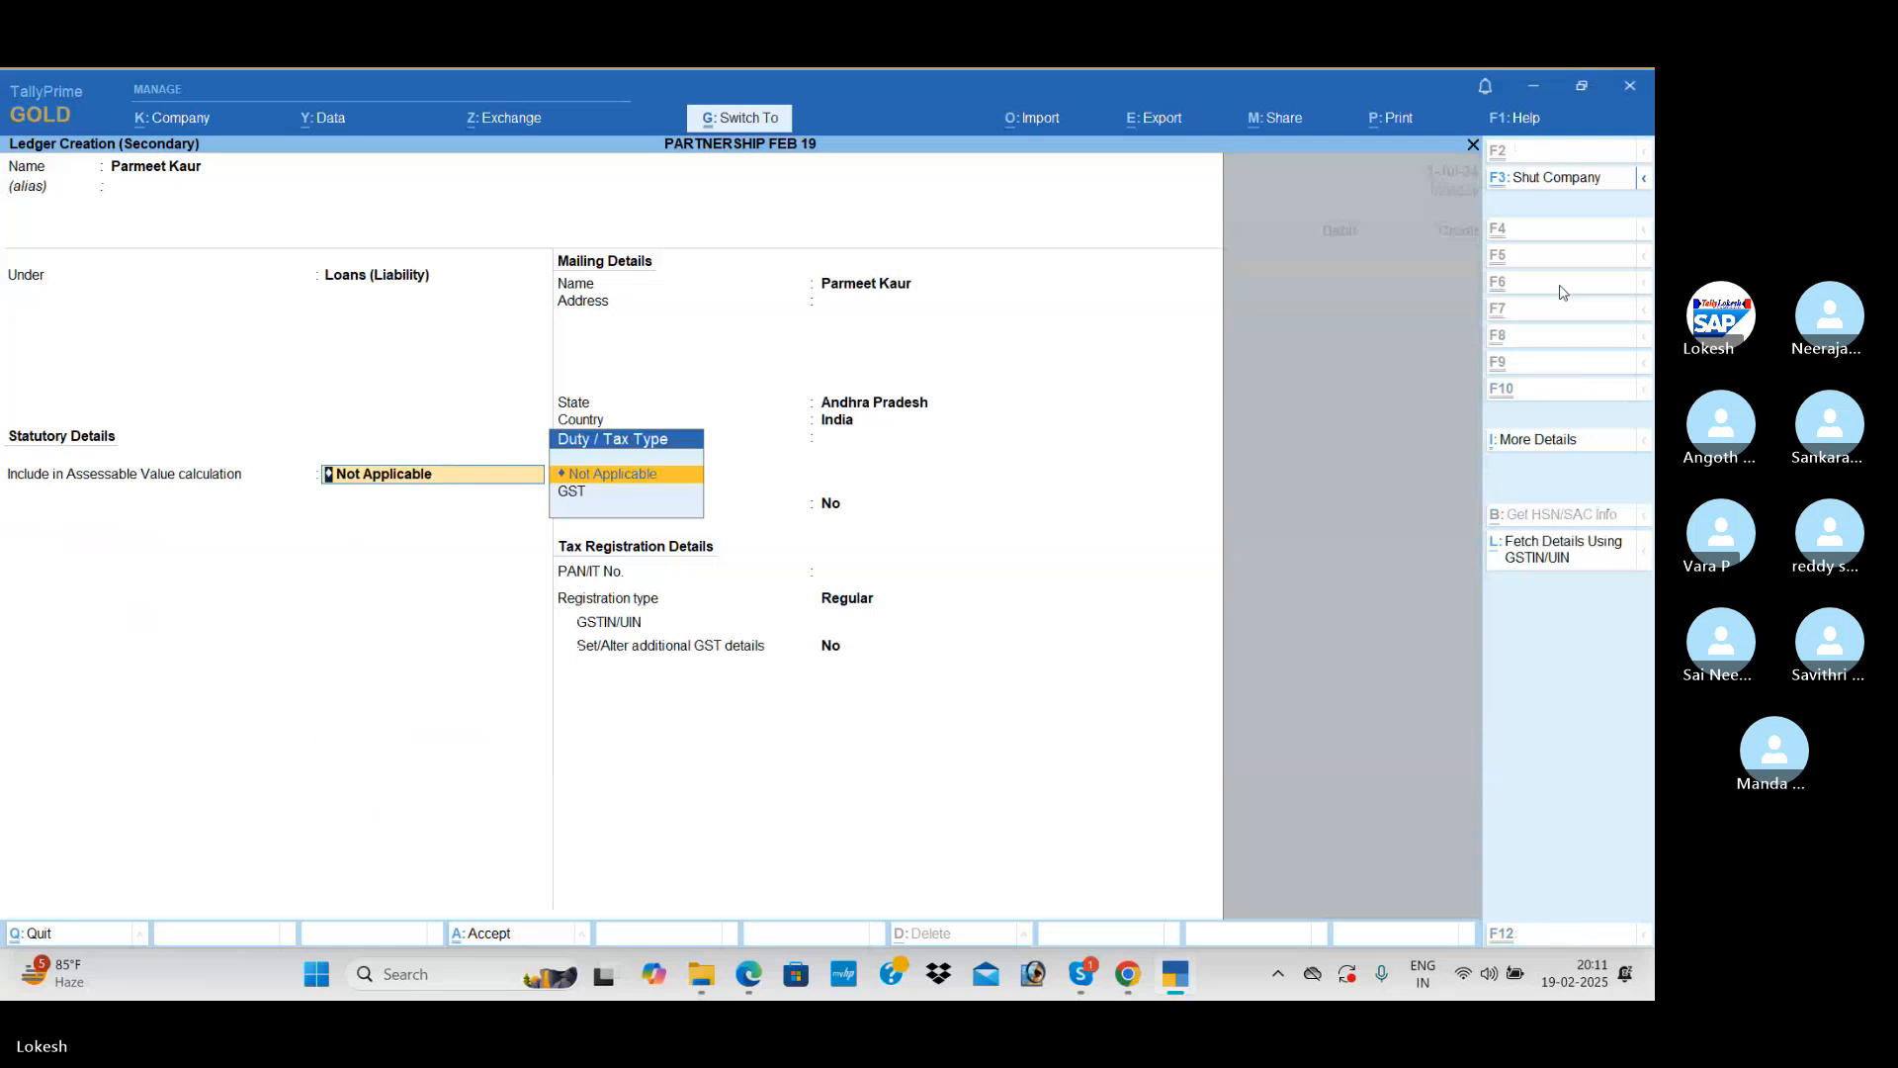
{"action": "key", "text": "ctrl+a"}
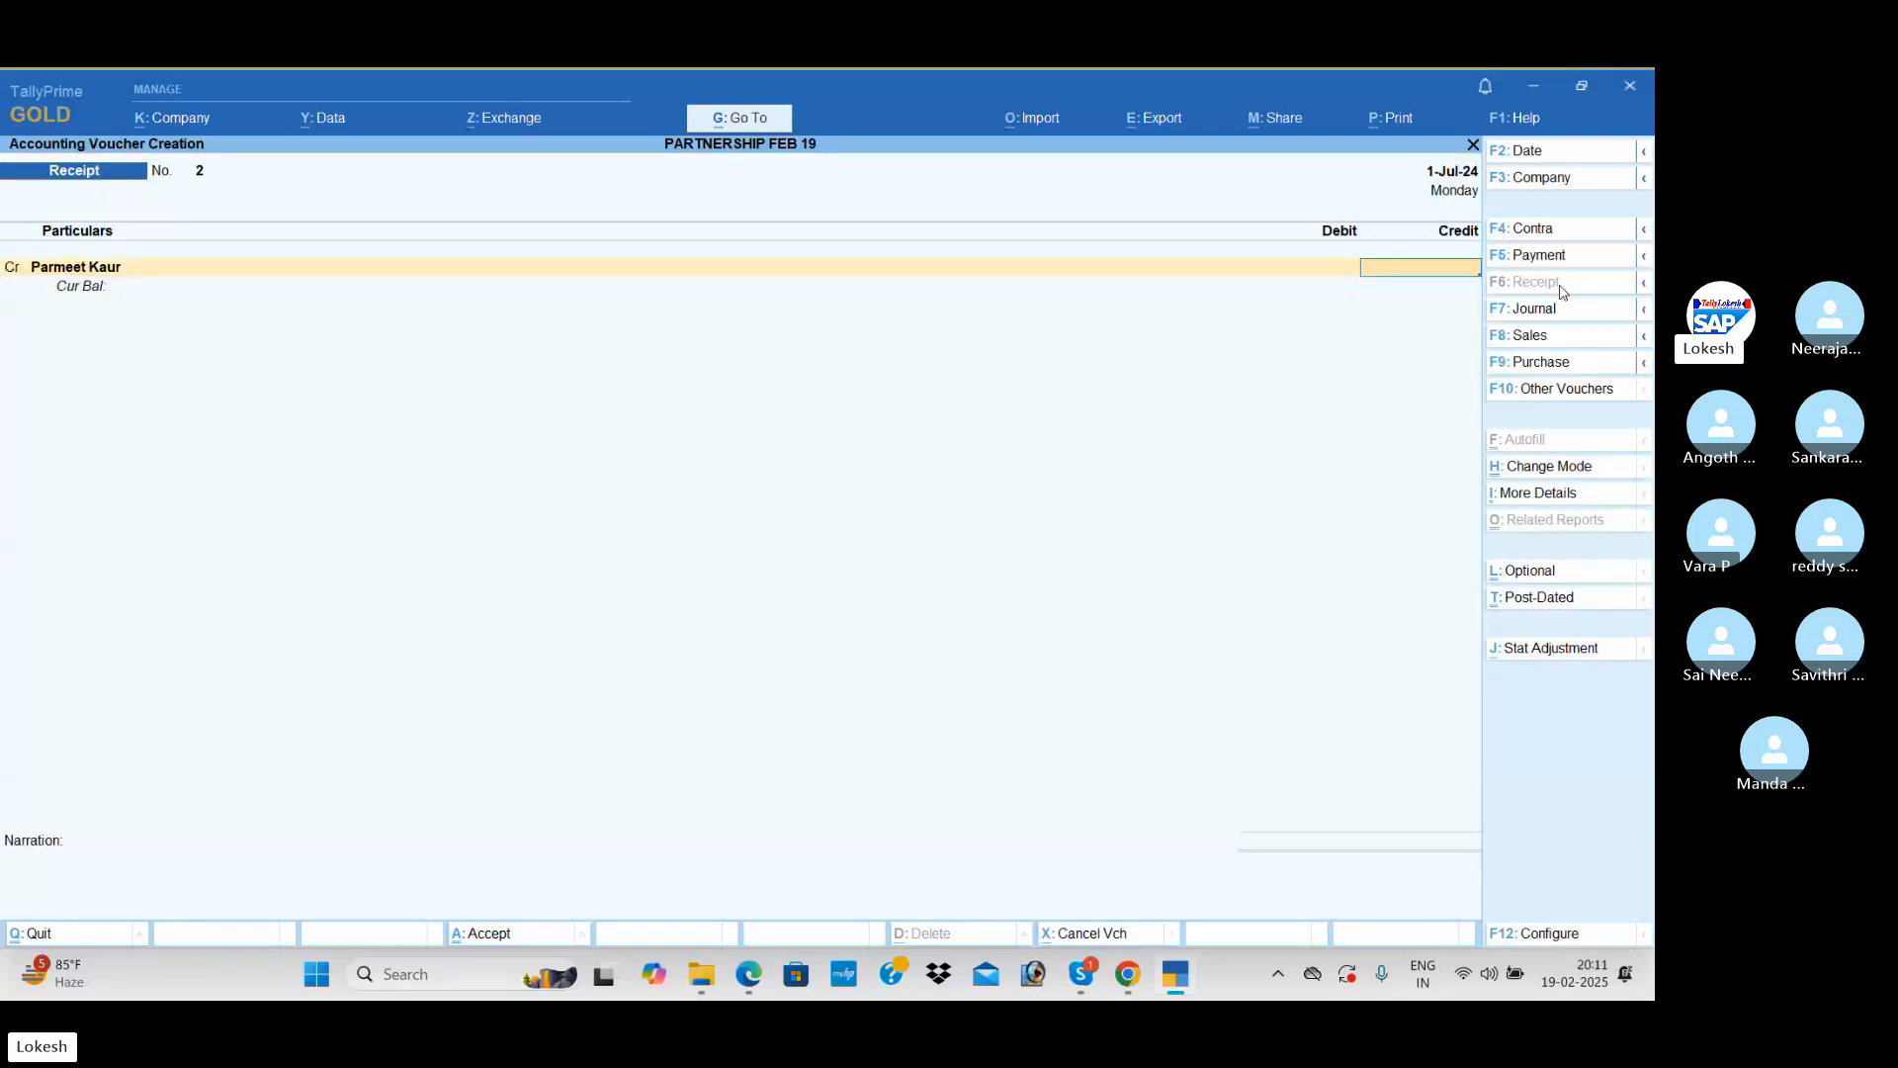
Step: Credit the lender 5,00,000, debit Uti Bank and save the receipt
{"action": "type", "text": "5000"}
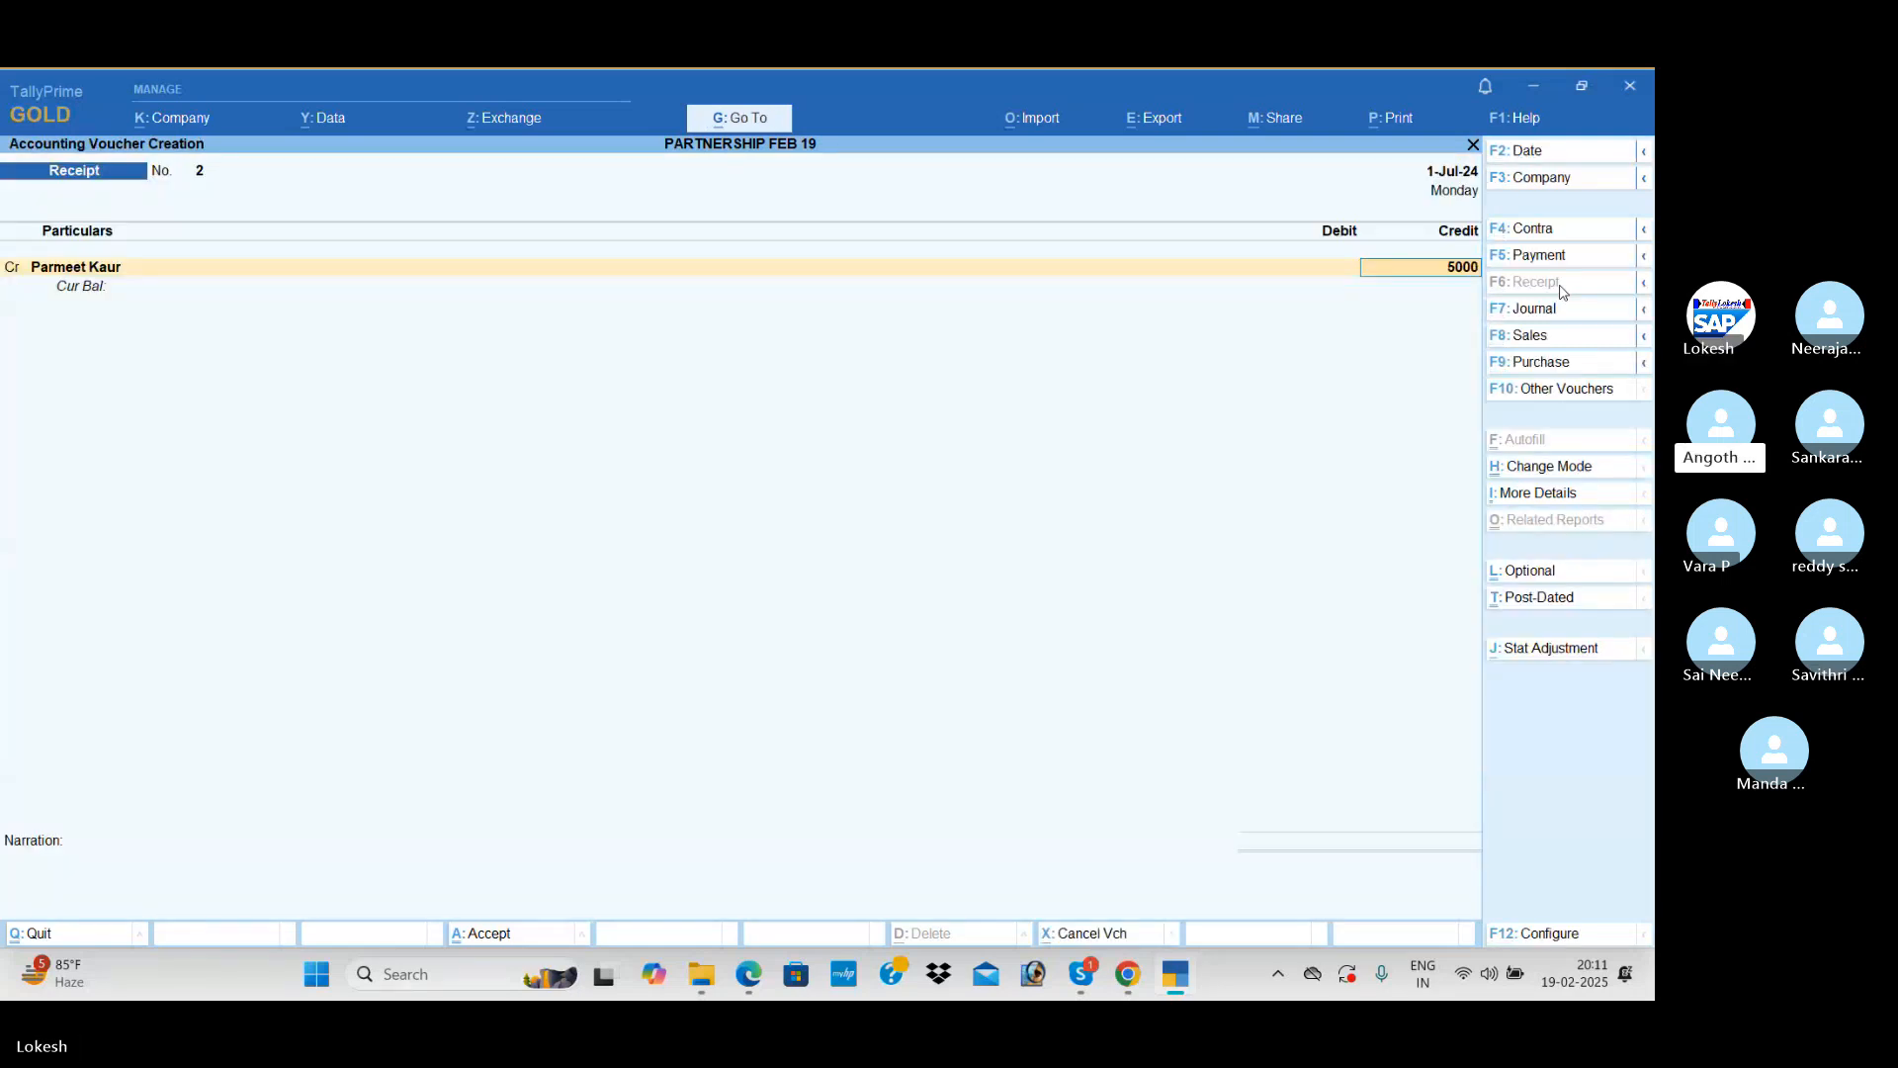
{"action": "type", "text": "00"}
{"action": "key", "text": "Return"}
{"action": "type", "text": "I"}
{"action": "key", "text": "BackSpace"}
{"action": "type", "text": "U"}
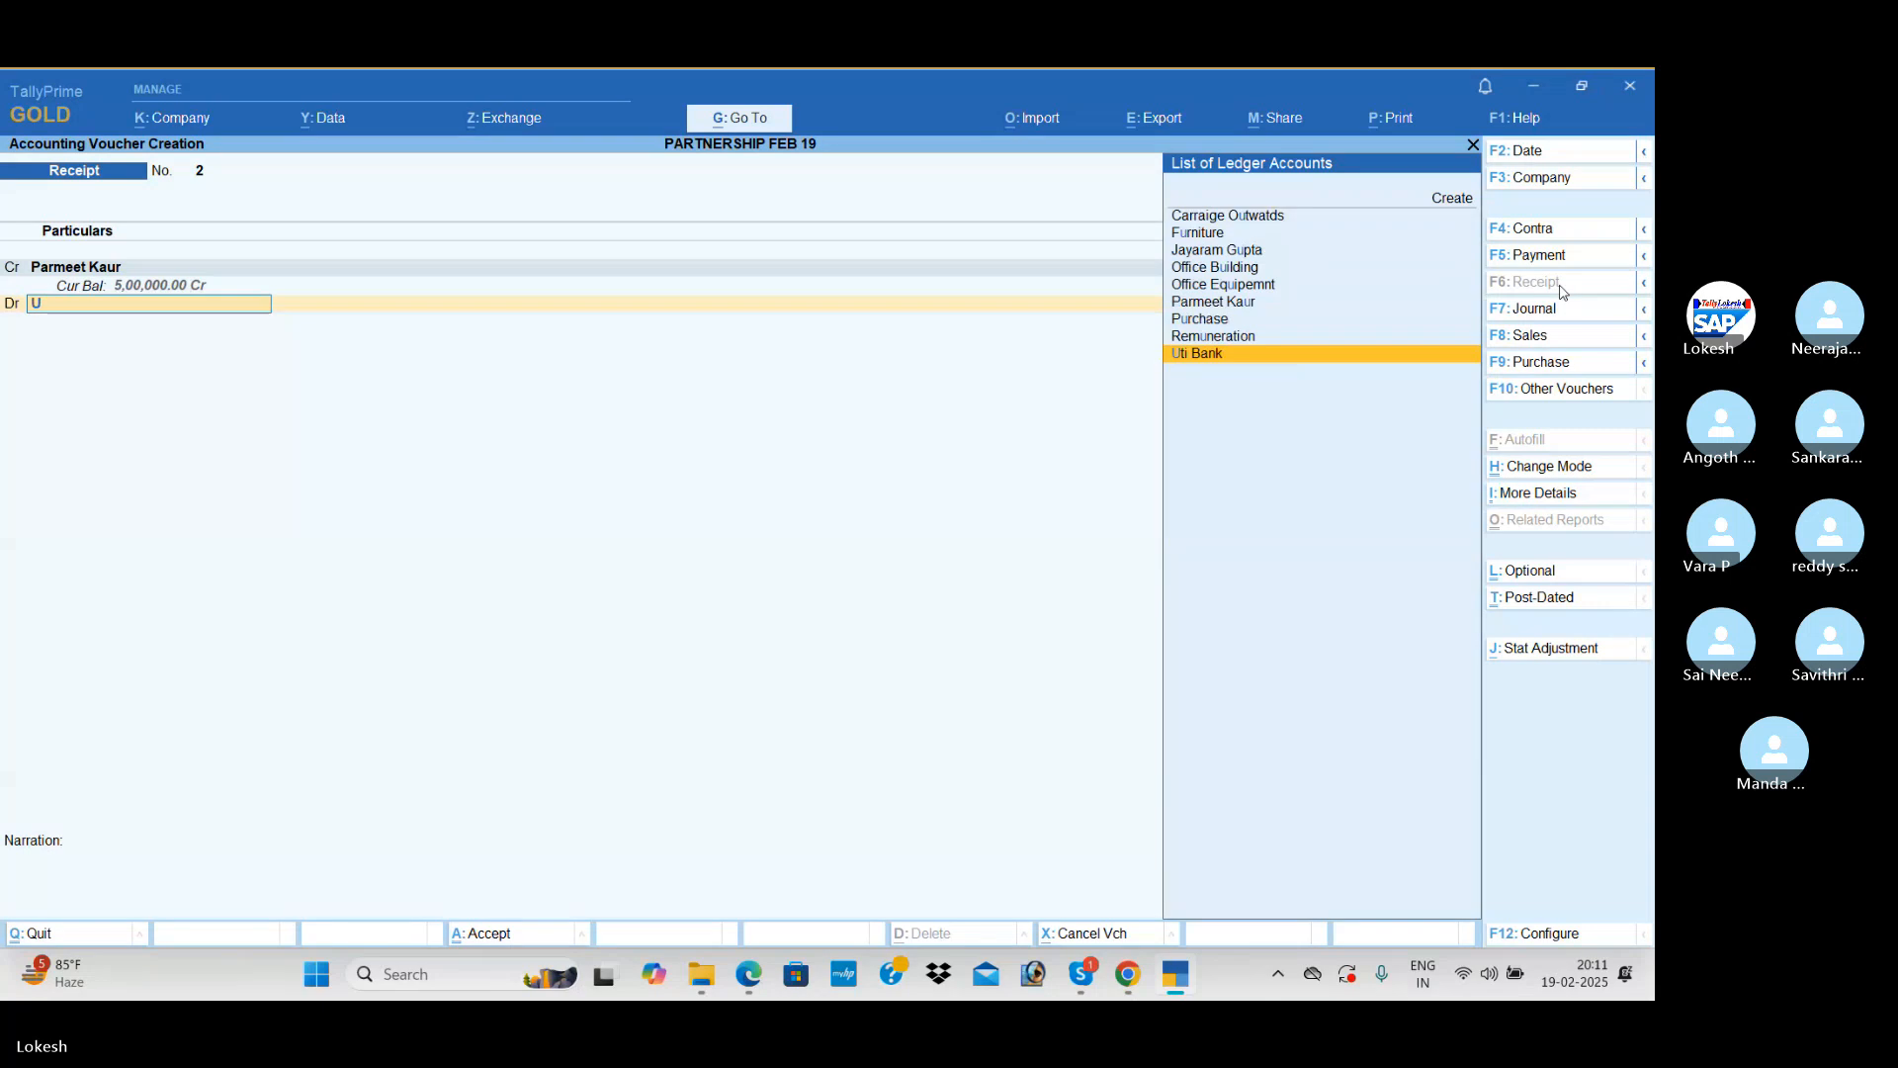
{"action": "key", "text": "Return"}
{"action": "key", "text": "ctrl+a"}
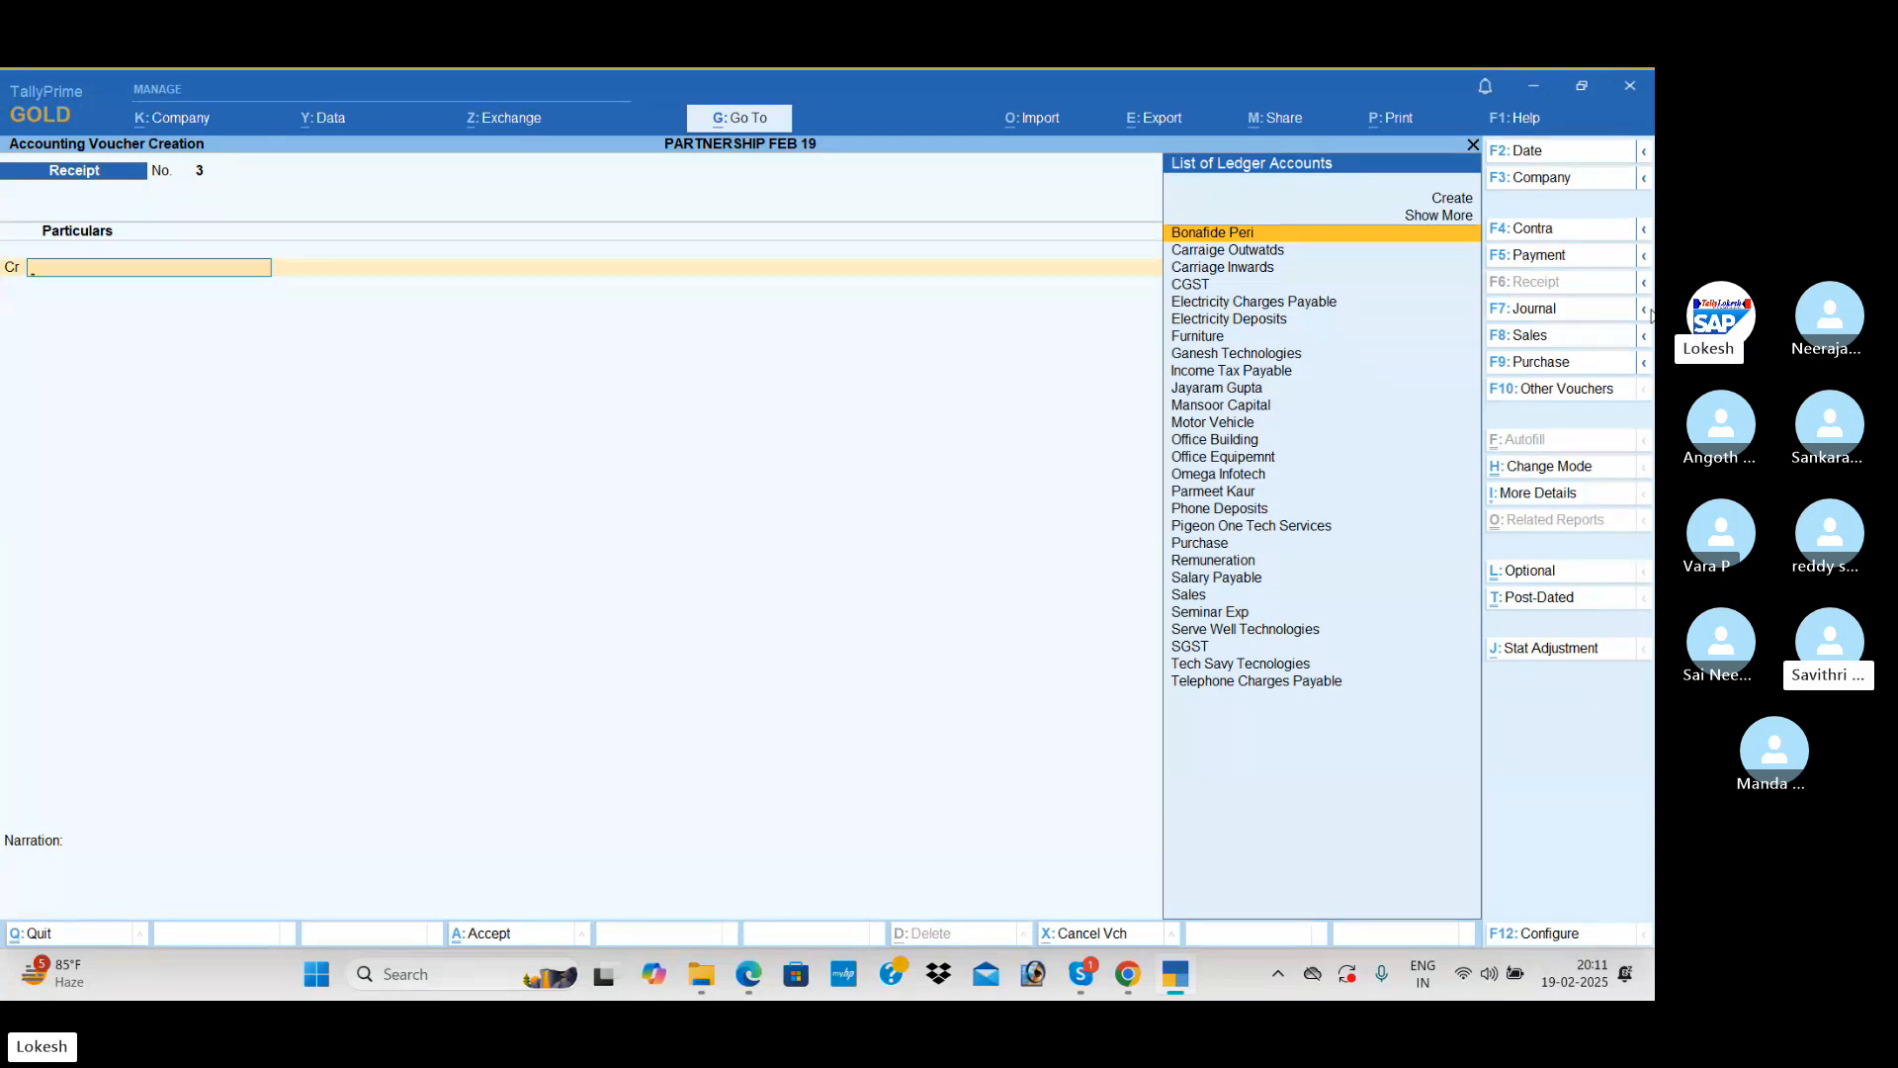
Step: Start a Sales voucher and enable the discount column in invoices in the company features
{"action": "left_click", "coordinate": [1531, 337]}
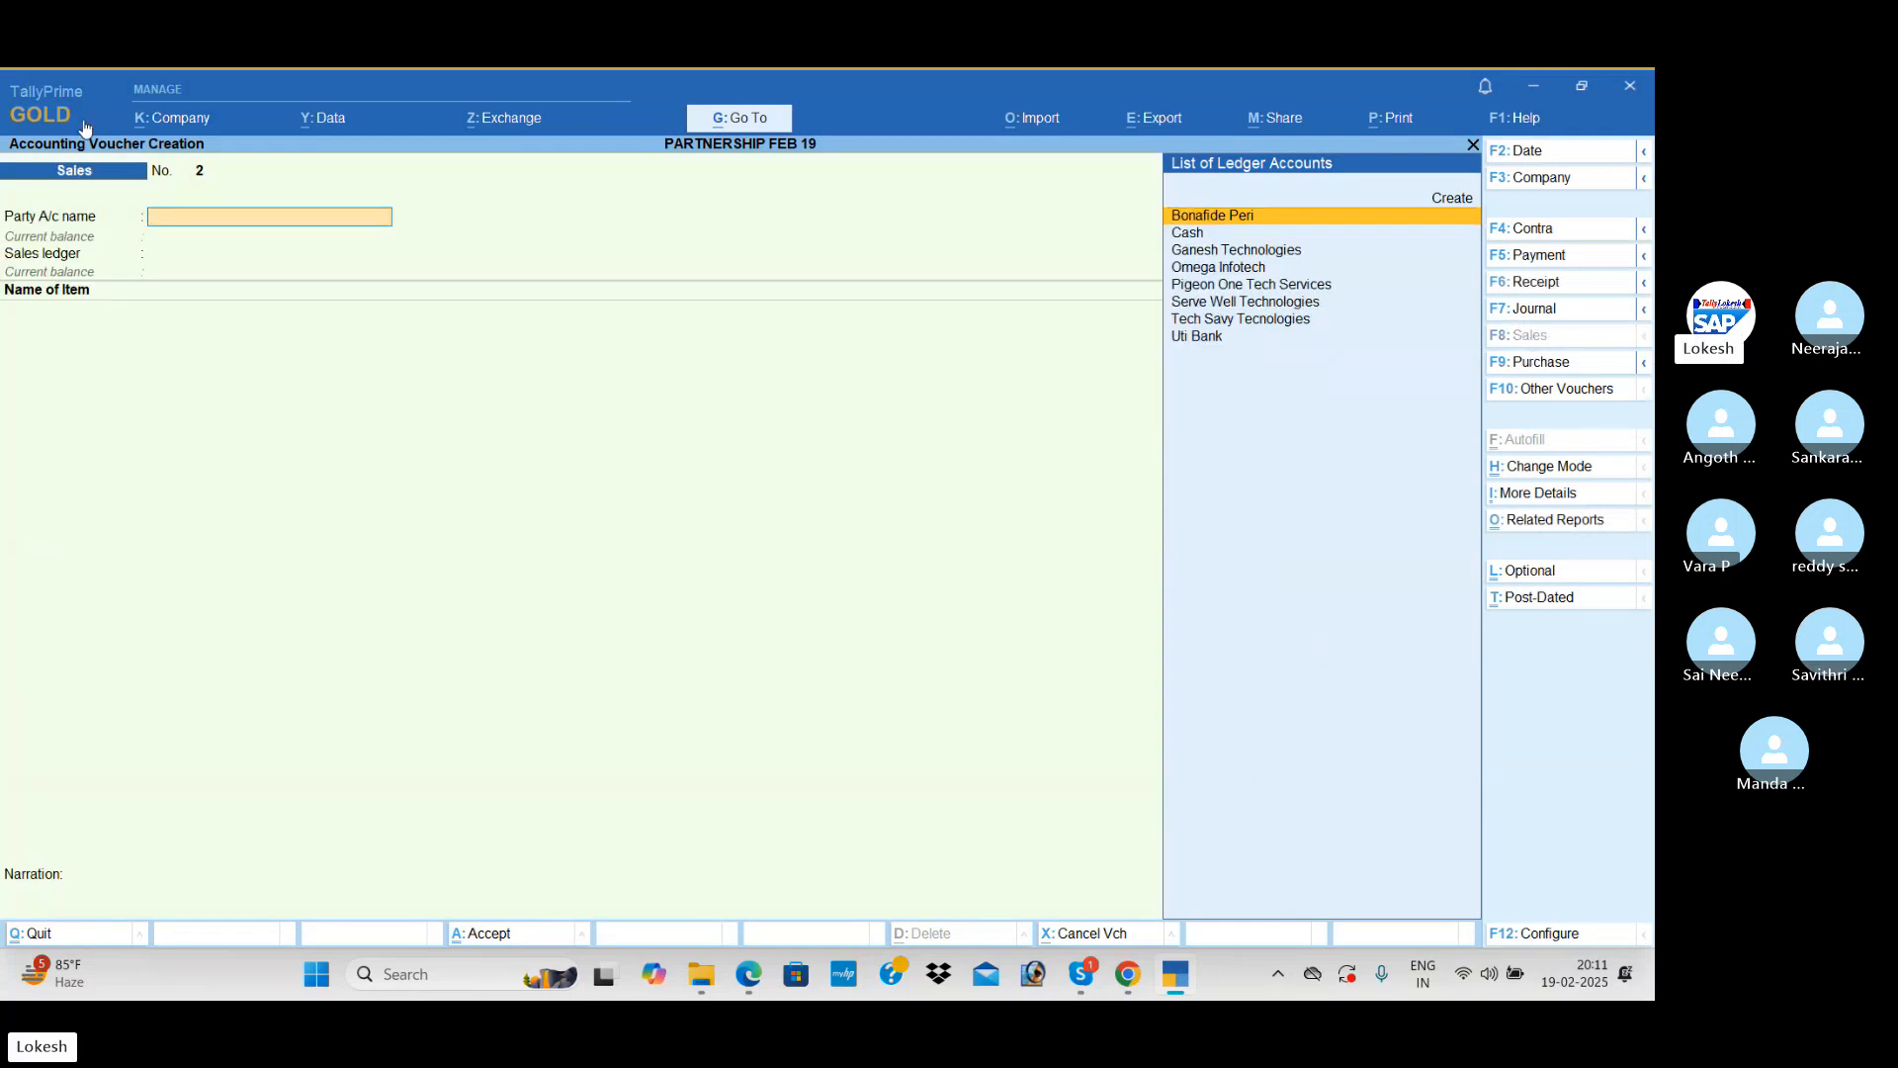
{"action": "left_click", "coordinate": [159, 129]}
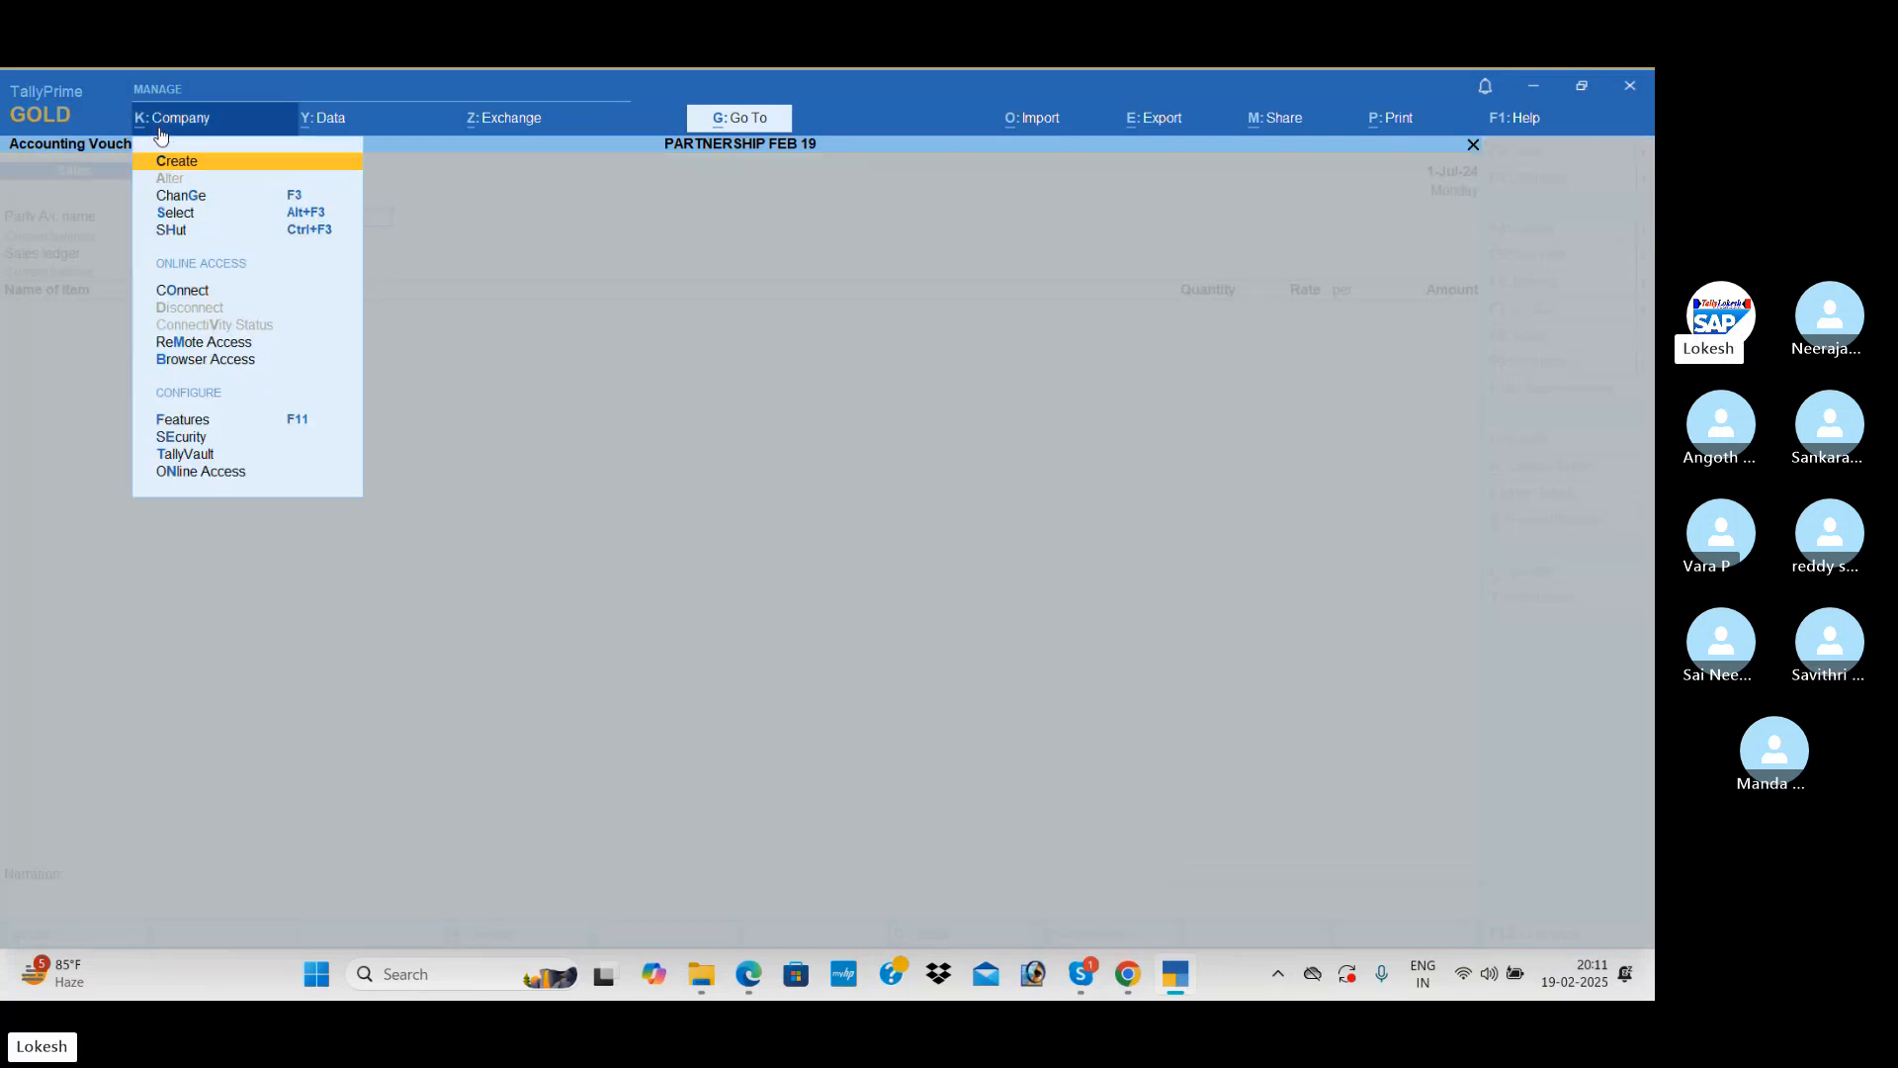
{"action": "left_click", "coordinate": [292, 423]}
{"action": "left_click", "coordinate": [670, 659]}
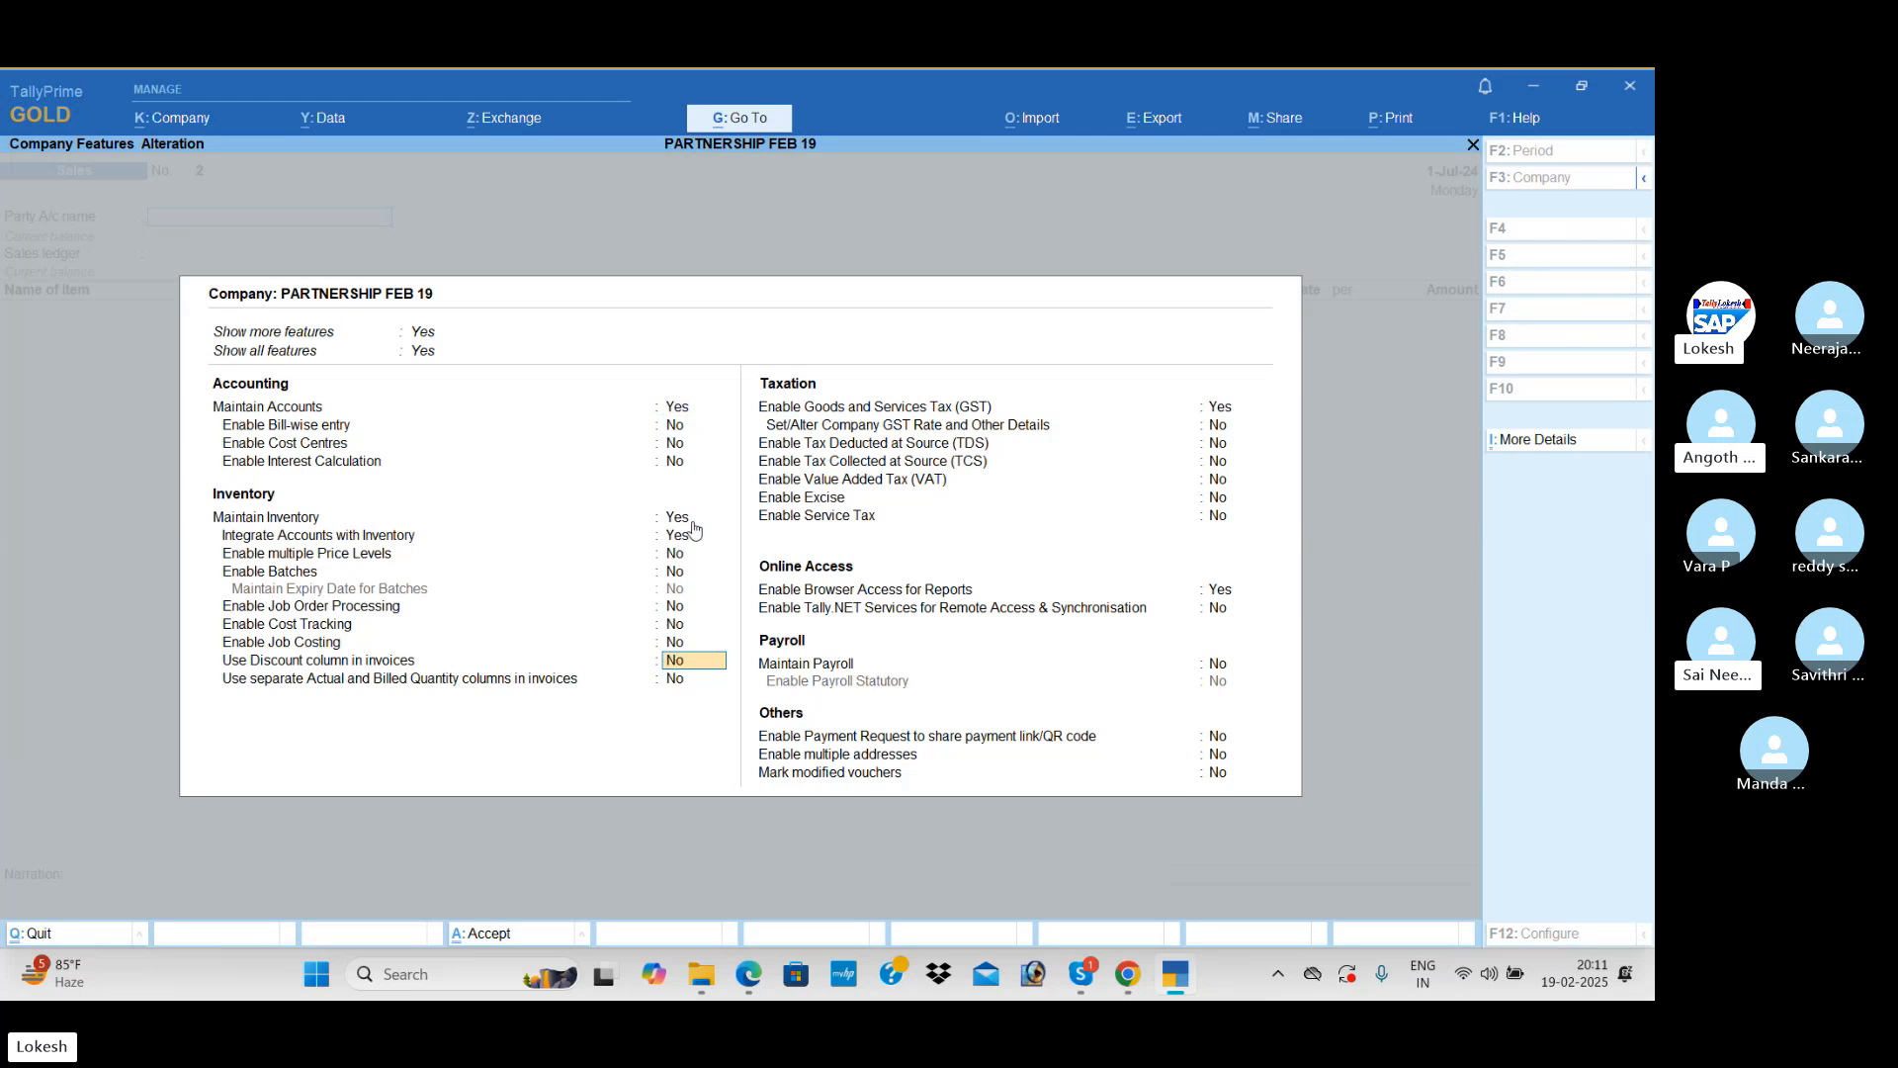
{"action": "key", "text": "y"}
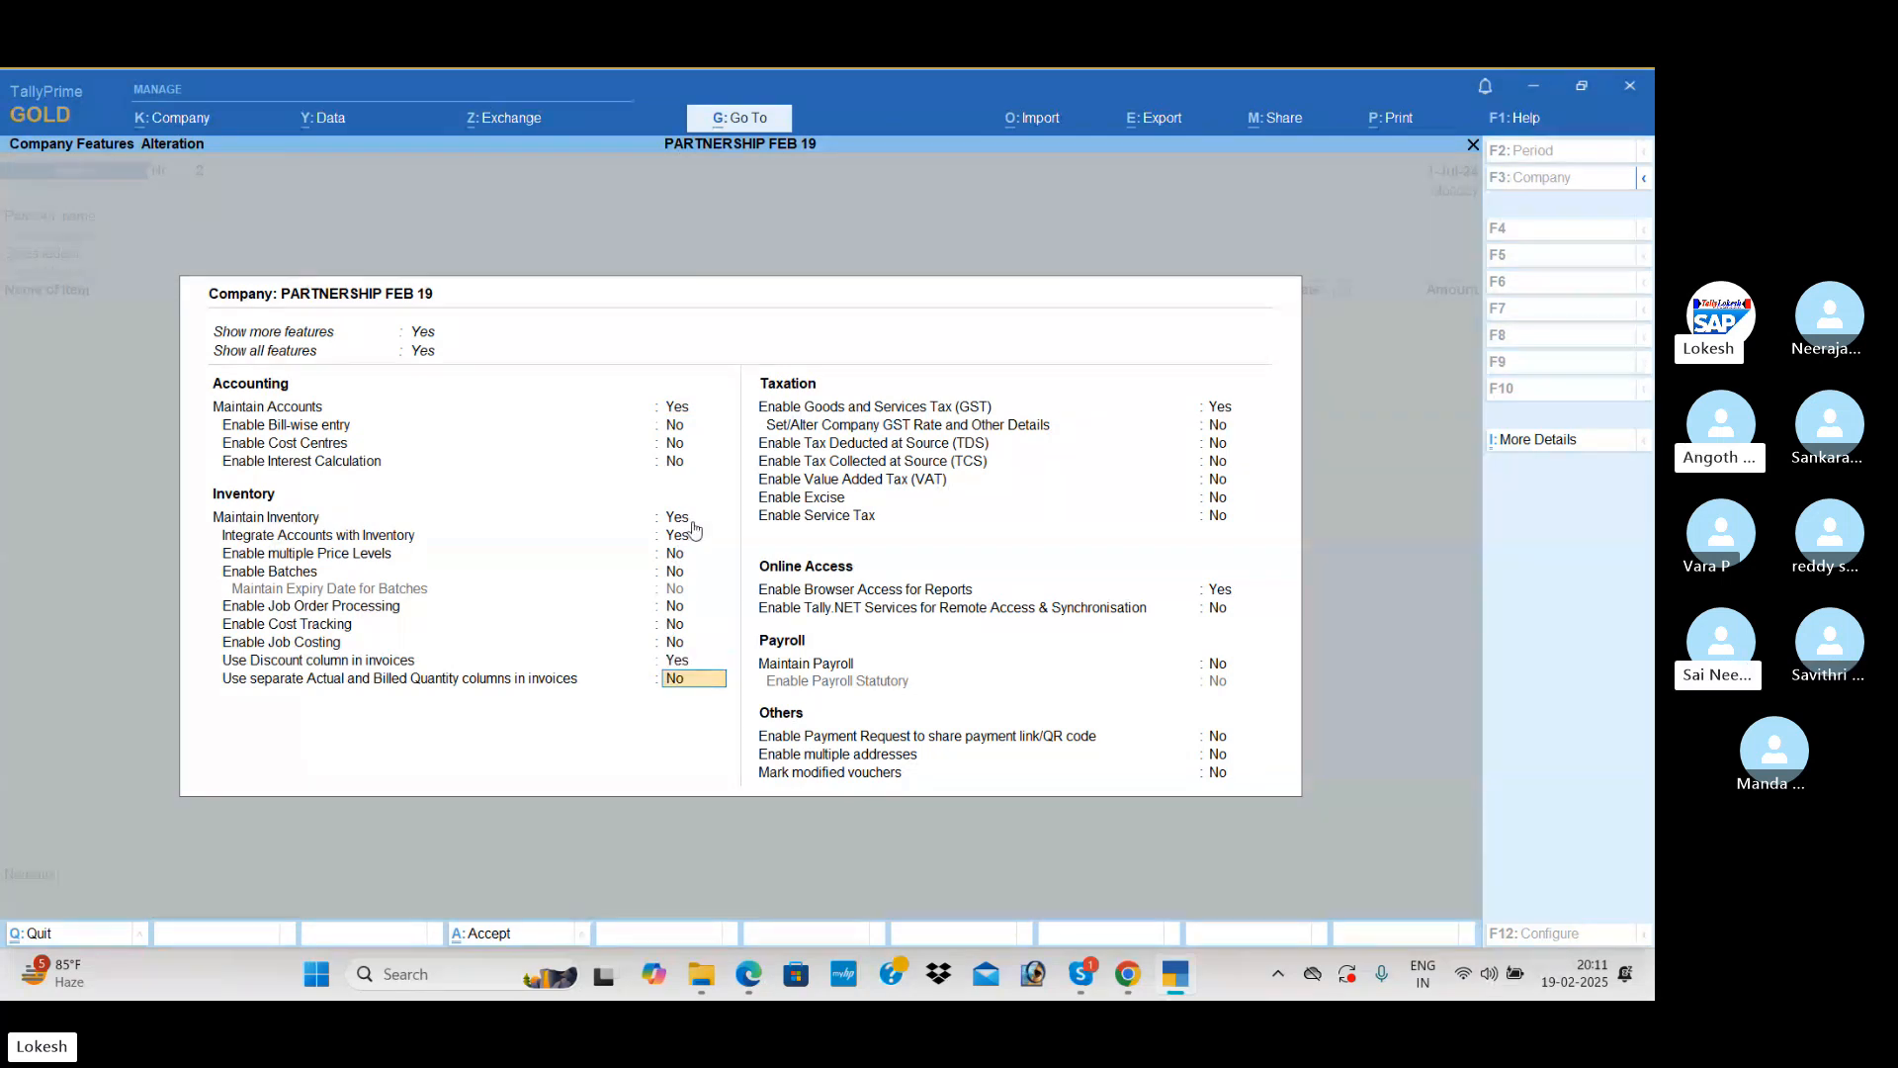
{"action": "key", "text": "ctrl+a"}
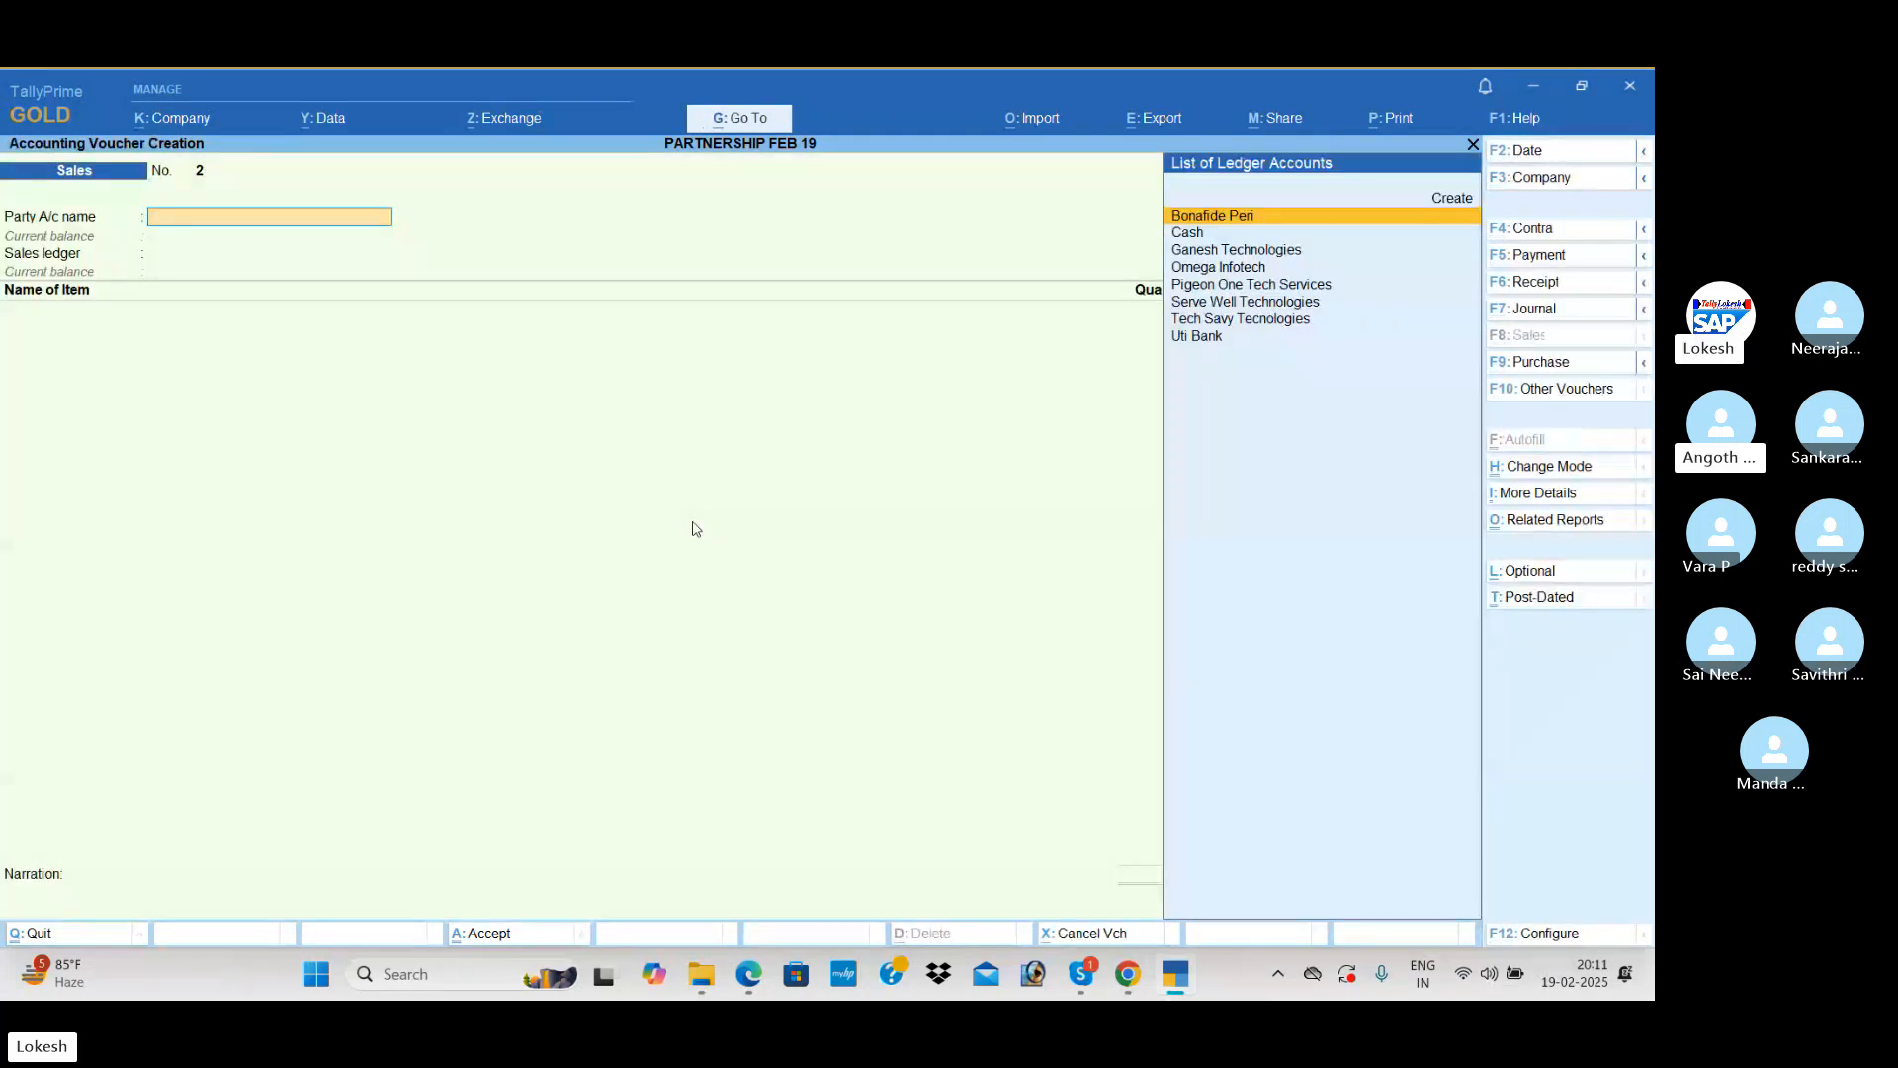
Step: Begin a new party ledger named I Tech Per from the sales voucher, leaving its alias blank
{"action": "key", "text": "alt+c"}
{"action": "type", "text": "I"}
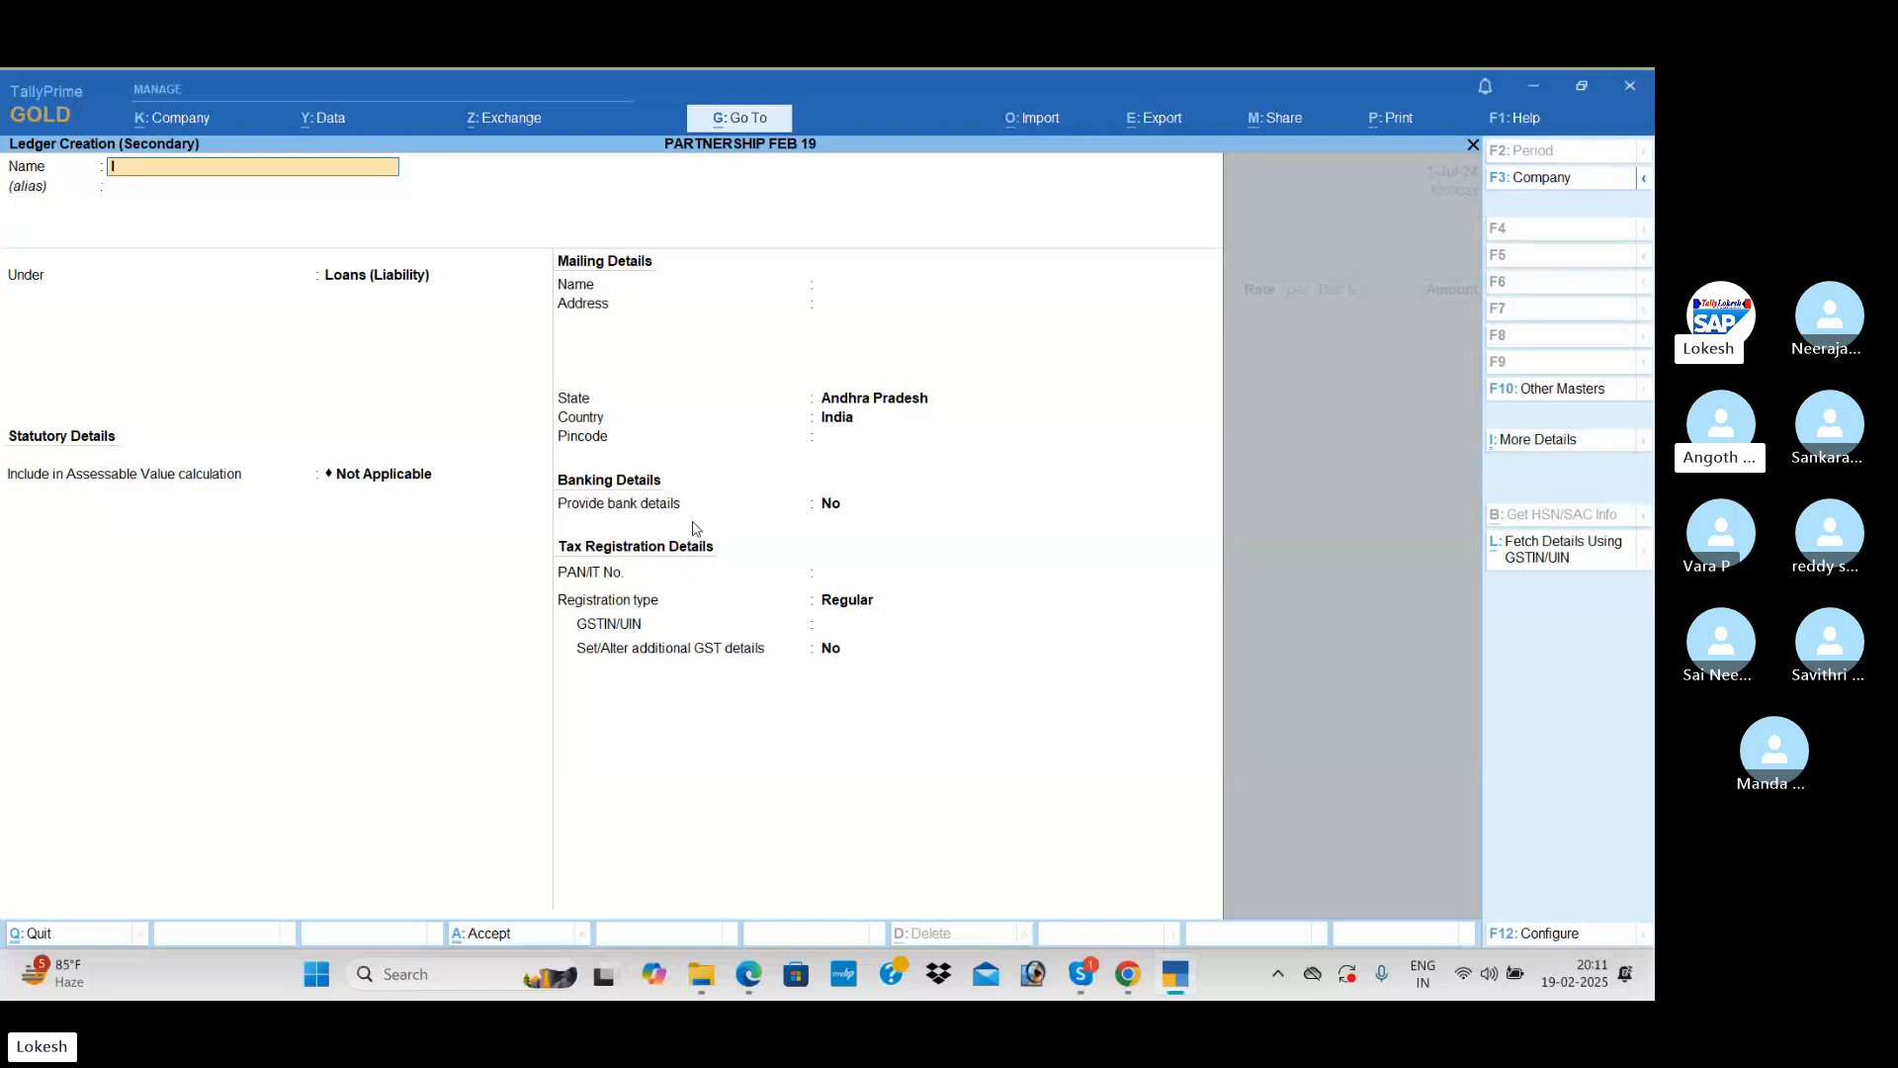
{"action": "type", "text": " Tech Per"}
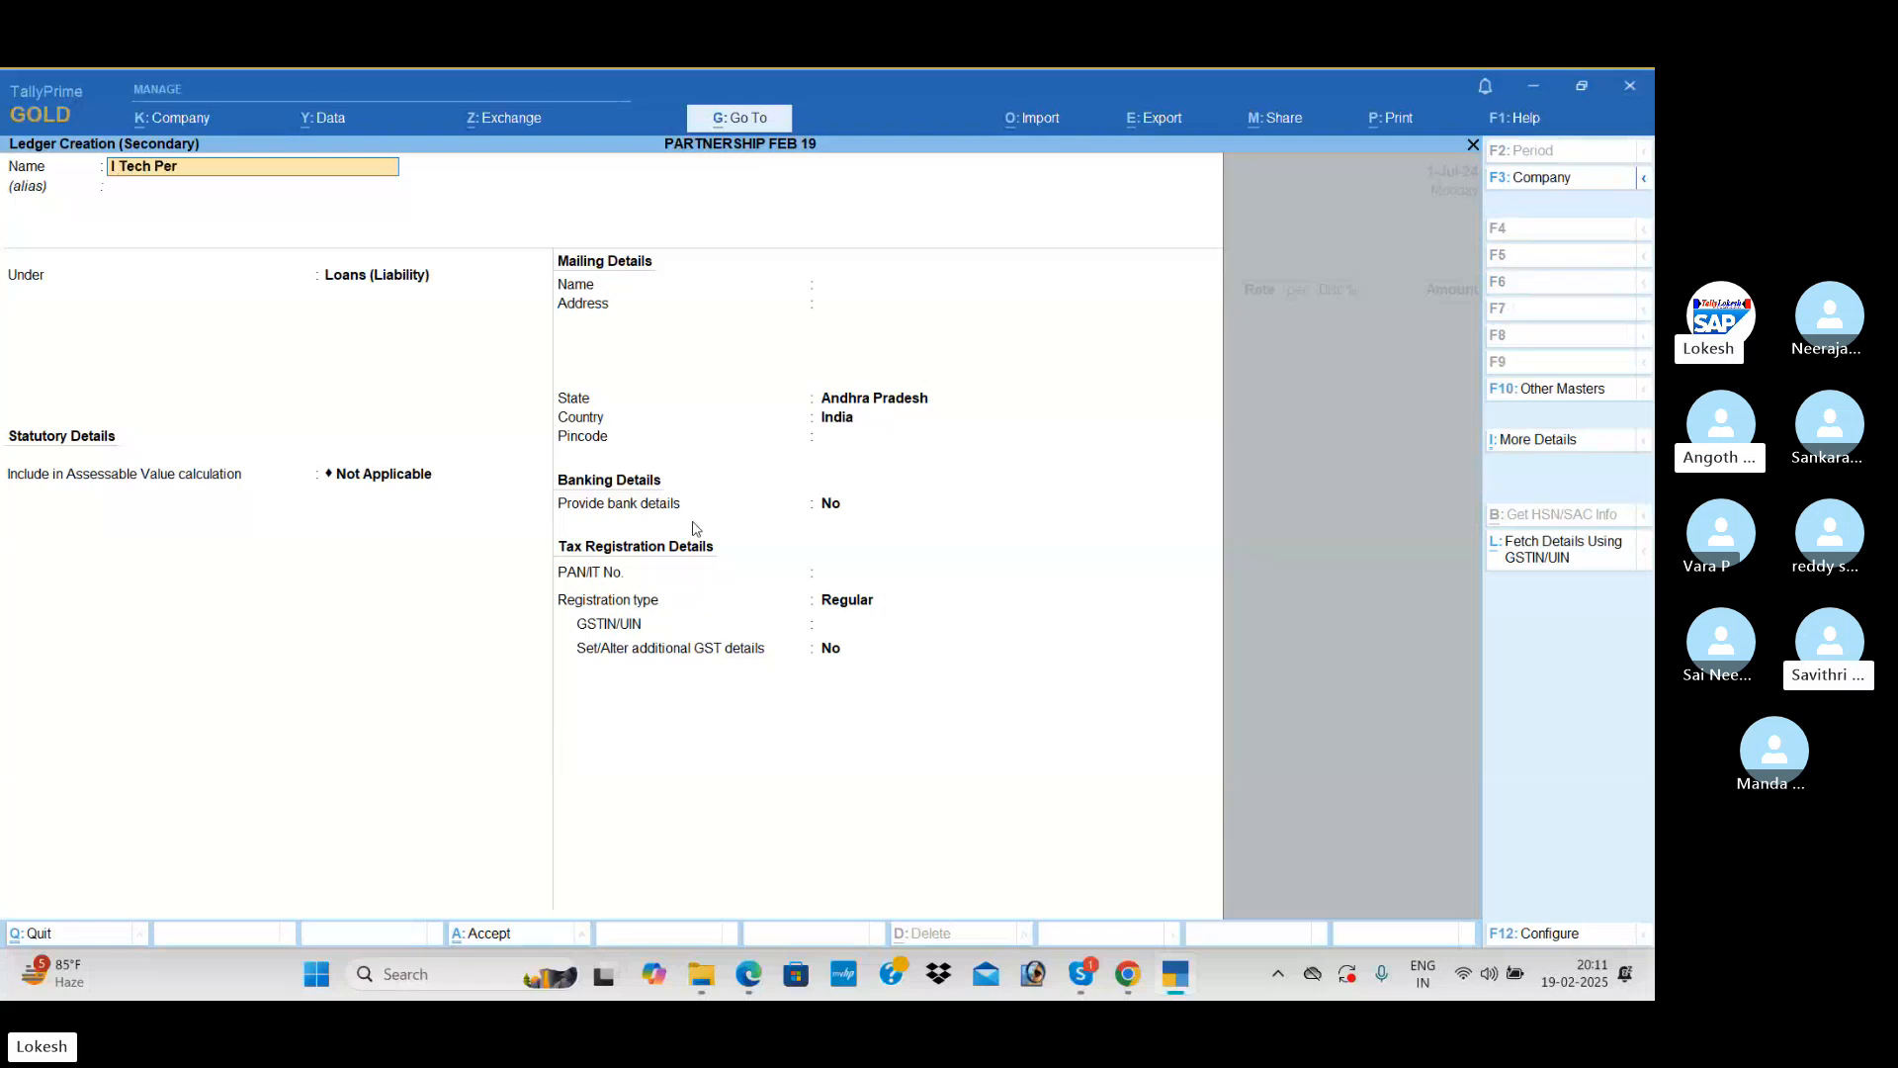
{"action": "key", "text": "Return"}
{"action": "key", "text": "Return"}
Step: Place the I Tech Per ledger under Sundry Debtors, fill in its GSTIN and save it as the voucher's party
{"action": "type", "text": "S"}
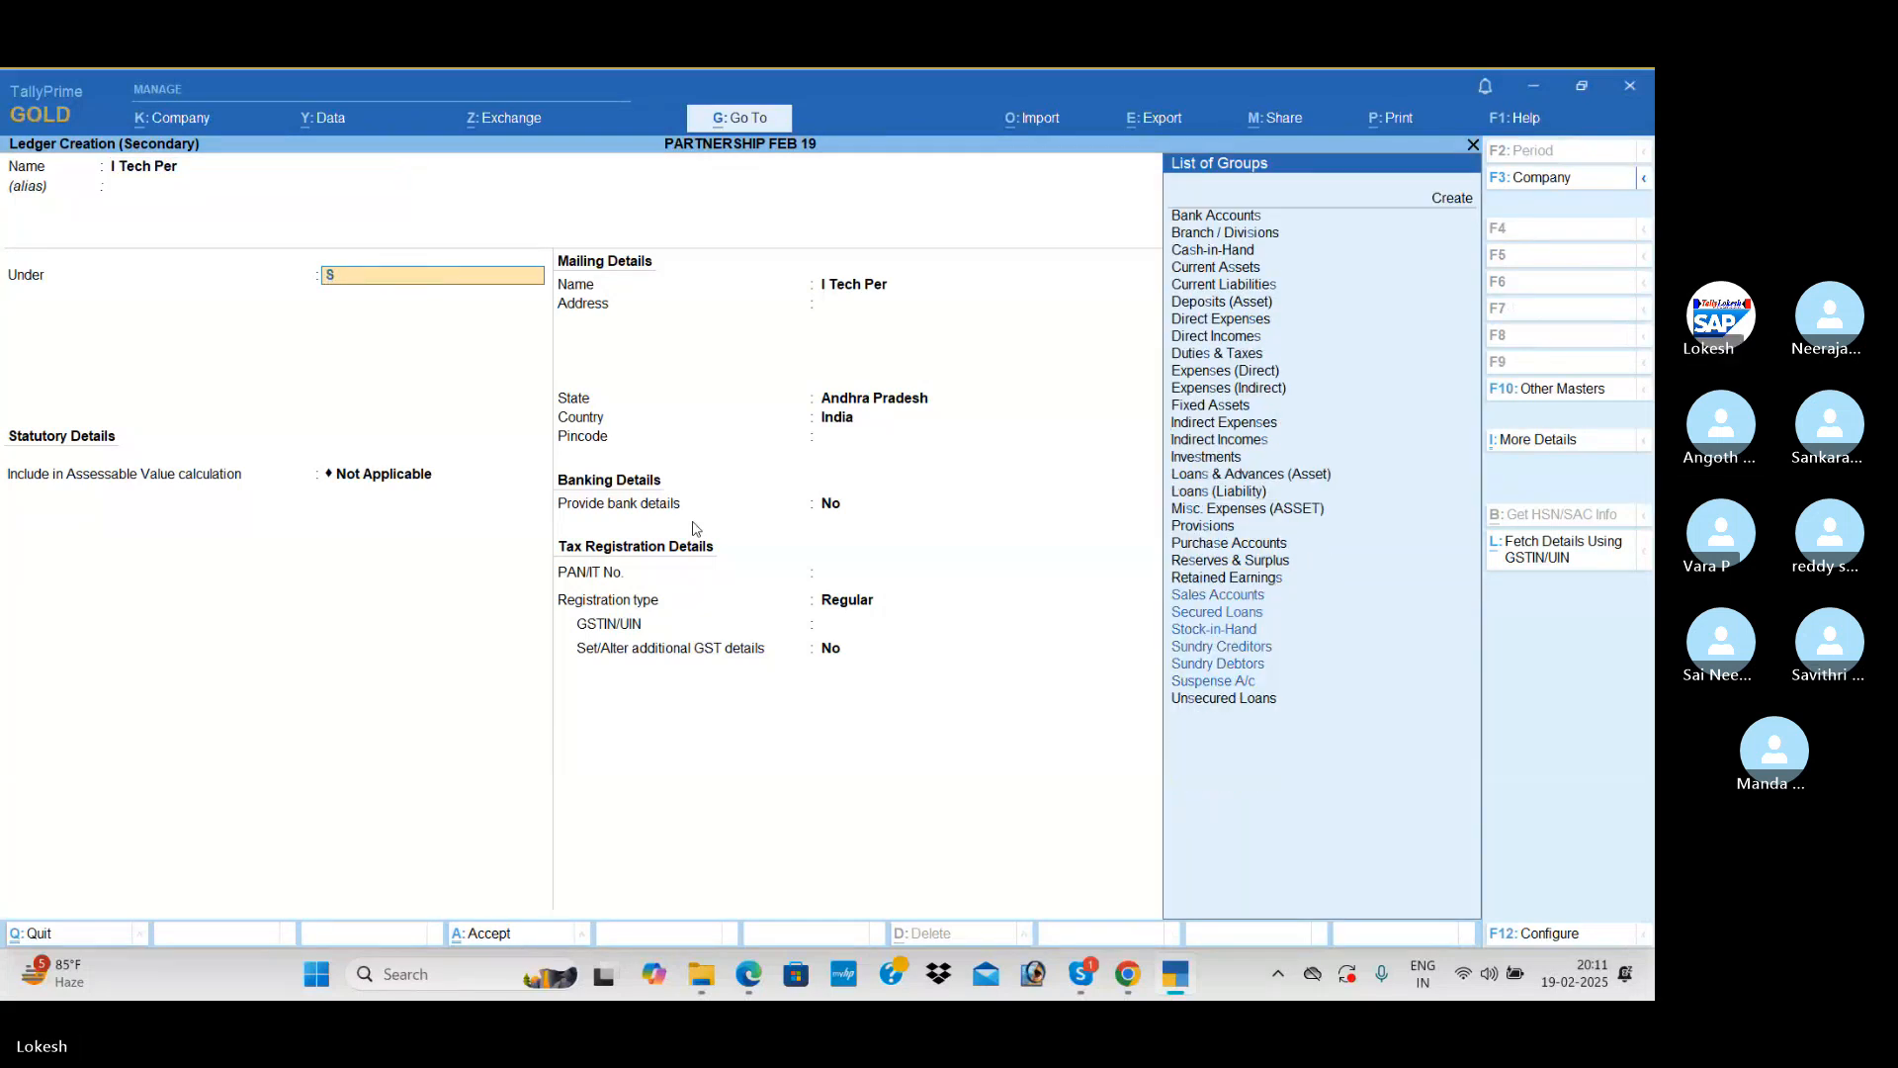
{"action": "type", "text": "u"}
{"action": "key", "text": "Down"}
{"action": "key", "text": "Down"}
{"action": "key", "text": "Return"}
{"action": "key", "text": "Return"}
{"action": "key", "text": "Return"}
{"action": "key", "text": "Return"}
{"action": "key", "text": "Return"}
{"action": "key", "text": "Return"}
{"action": "key", "text": "Return"}
{"action": "key", "text": "Return"}
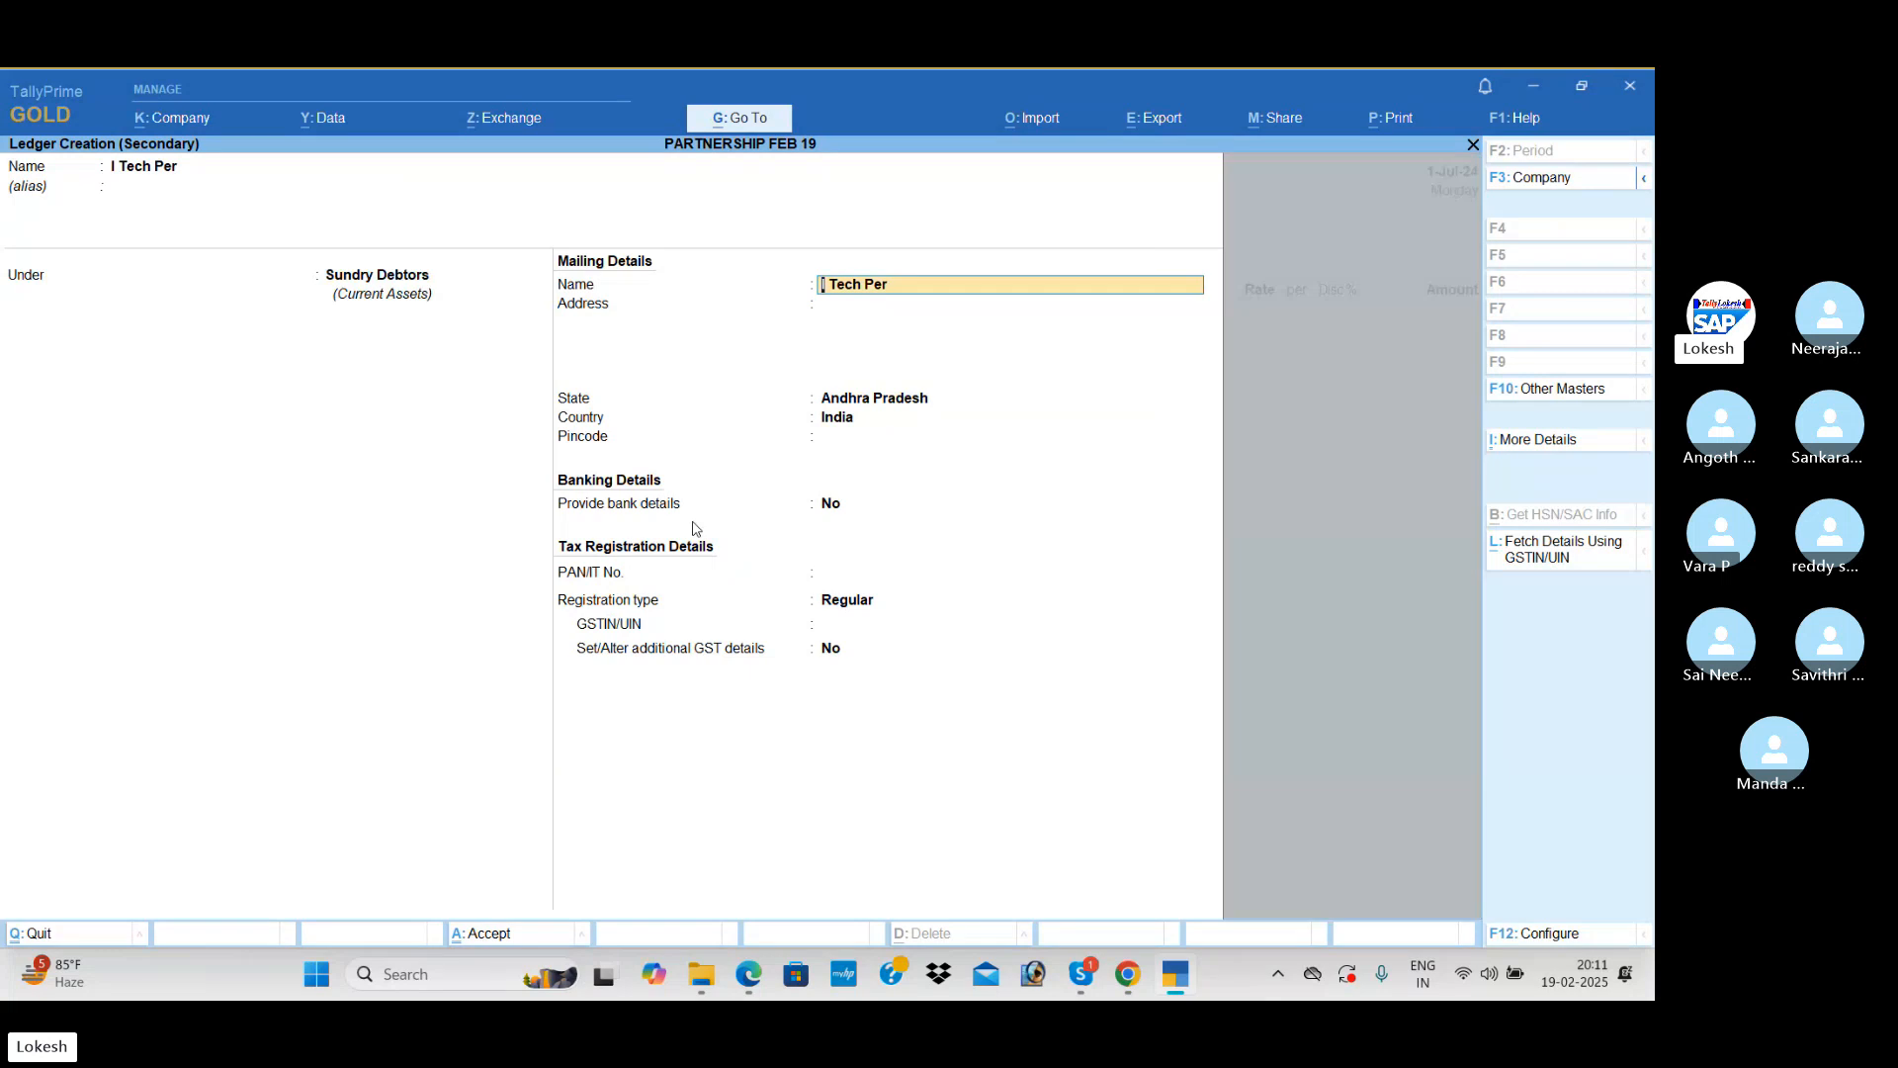
{"action": "type", "text": "37"}
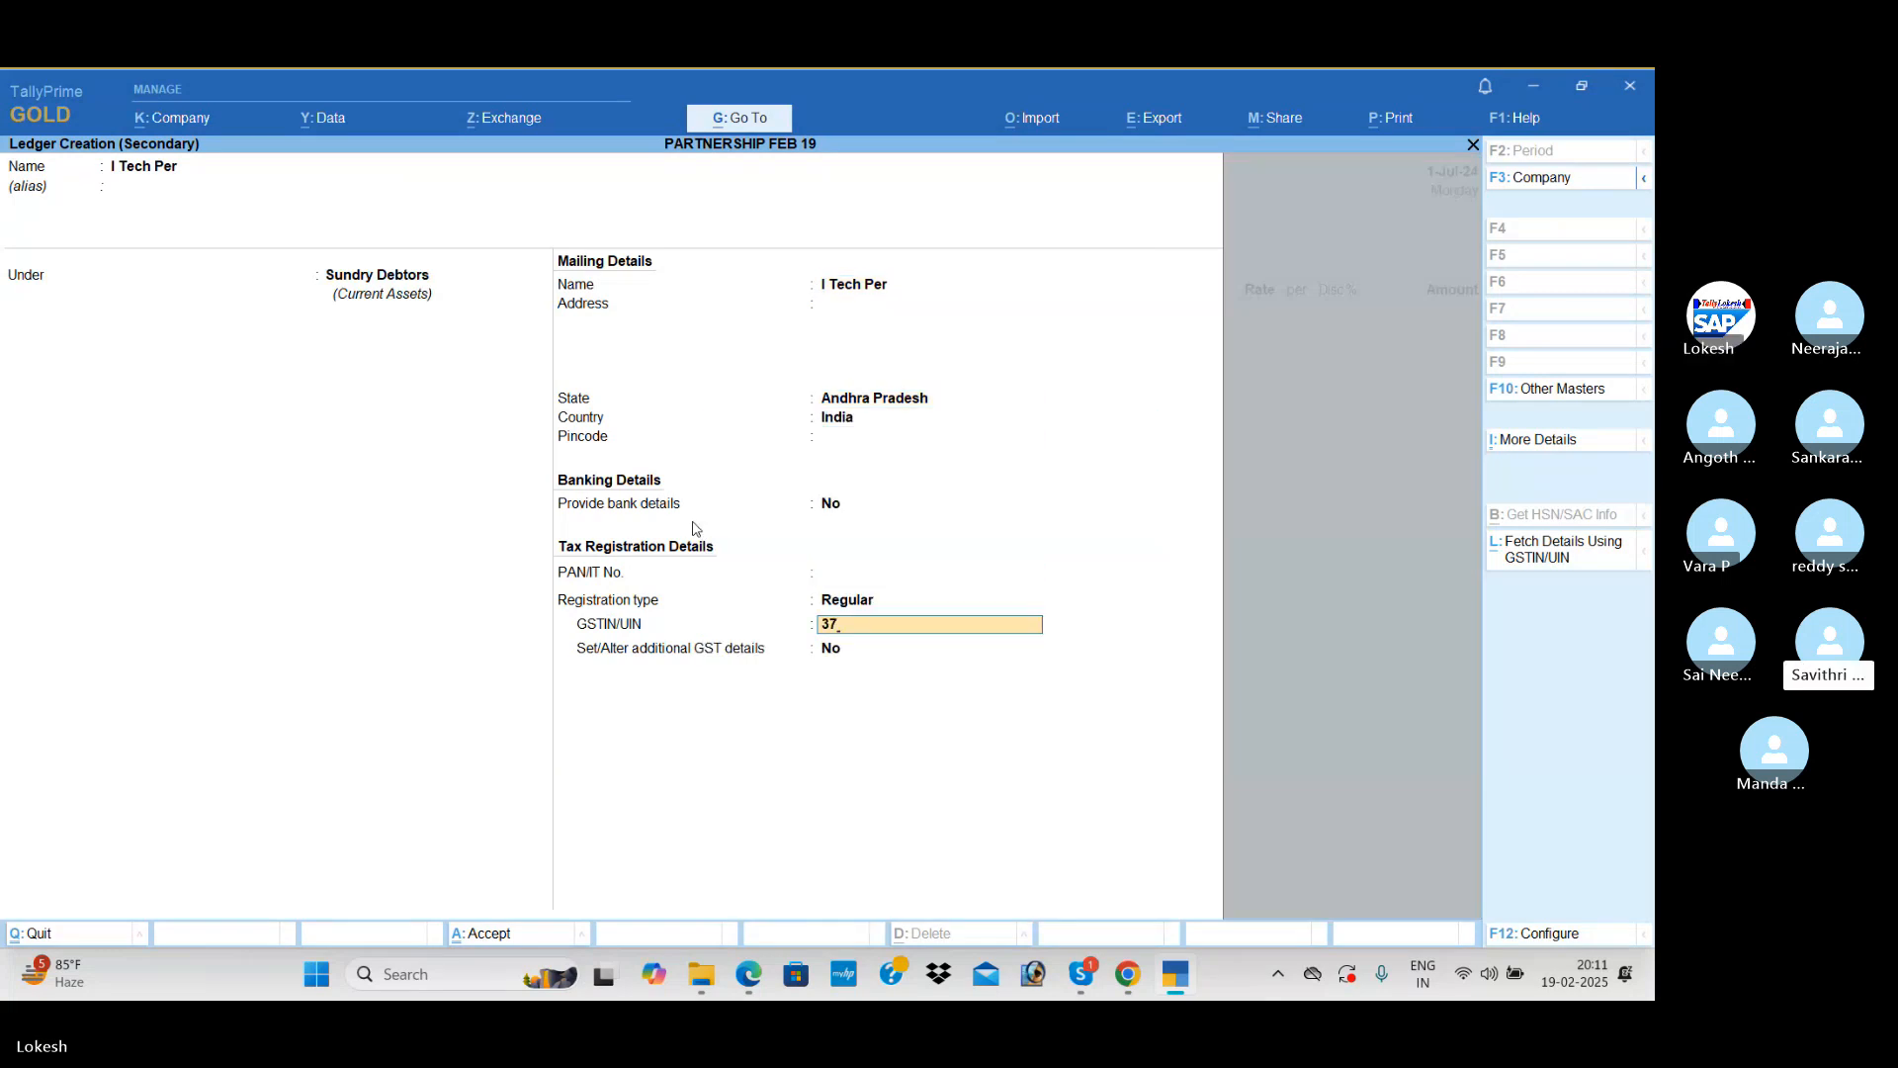
{"action": "key", "text": "ctrl+a"}
{"action": "key", "text": "ctrl+a"}
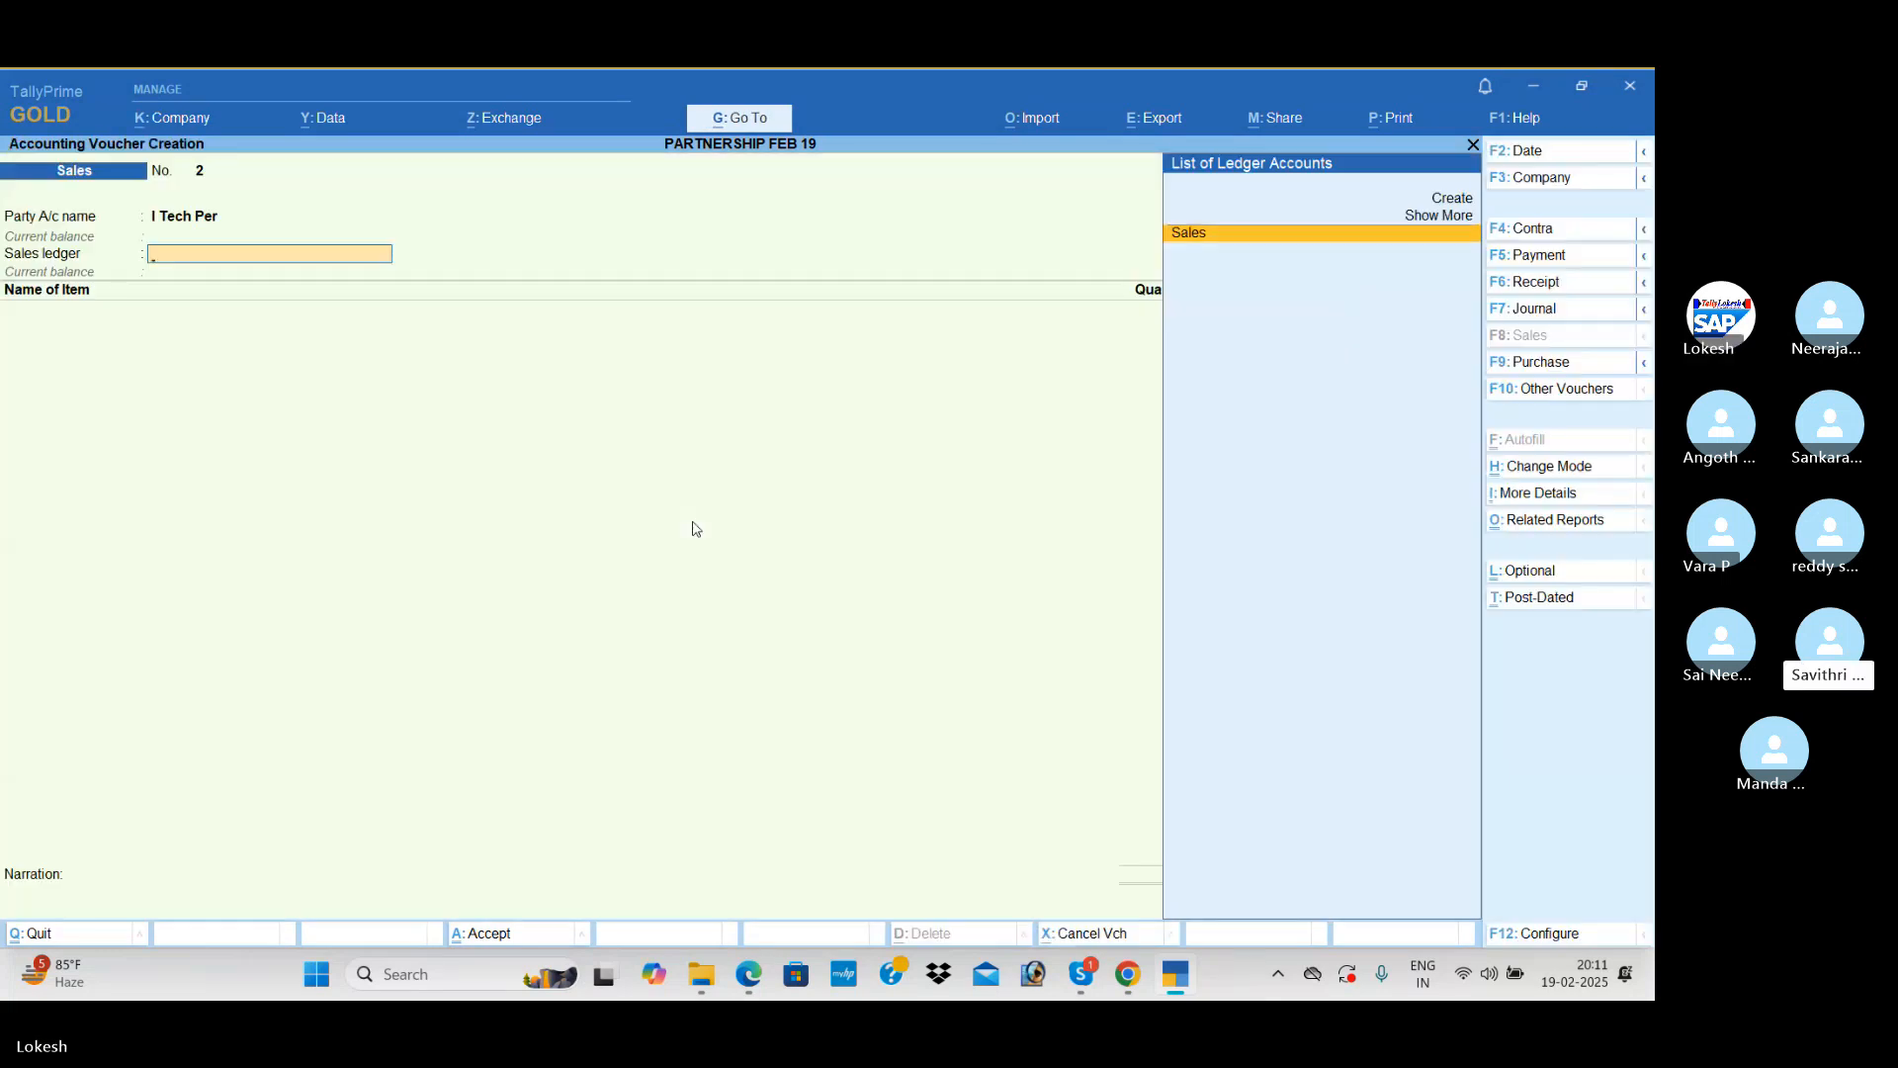
Step: Select the Sales ledger and add 15 nos of Processors at 7,500 with a 5% discount
{"action": "key", "text": "Return"}
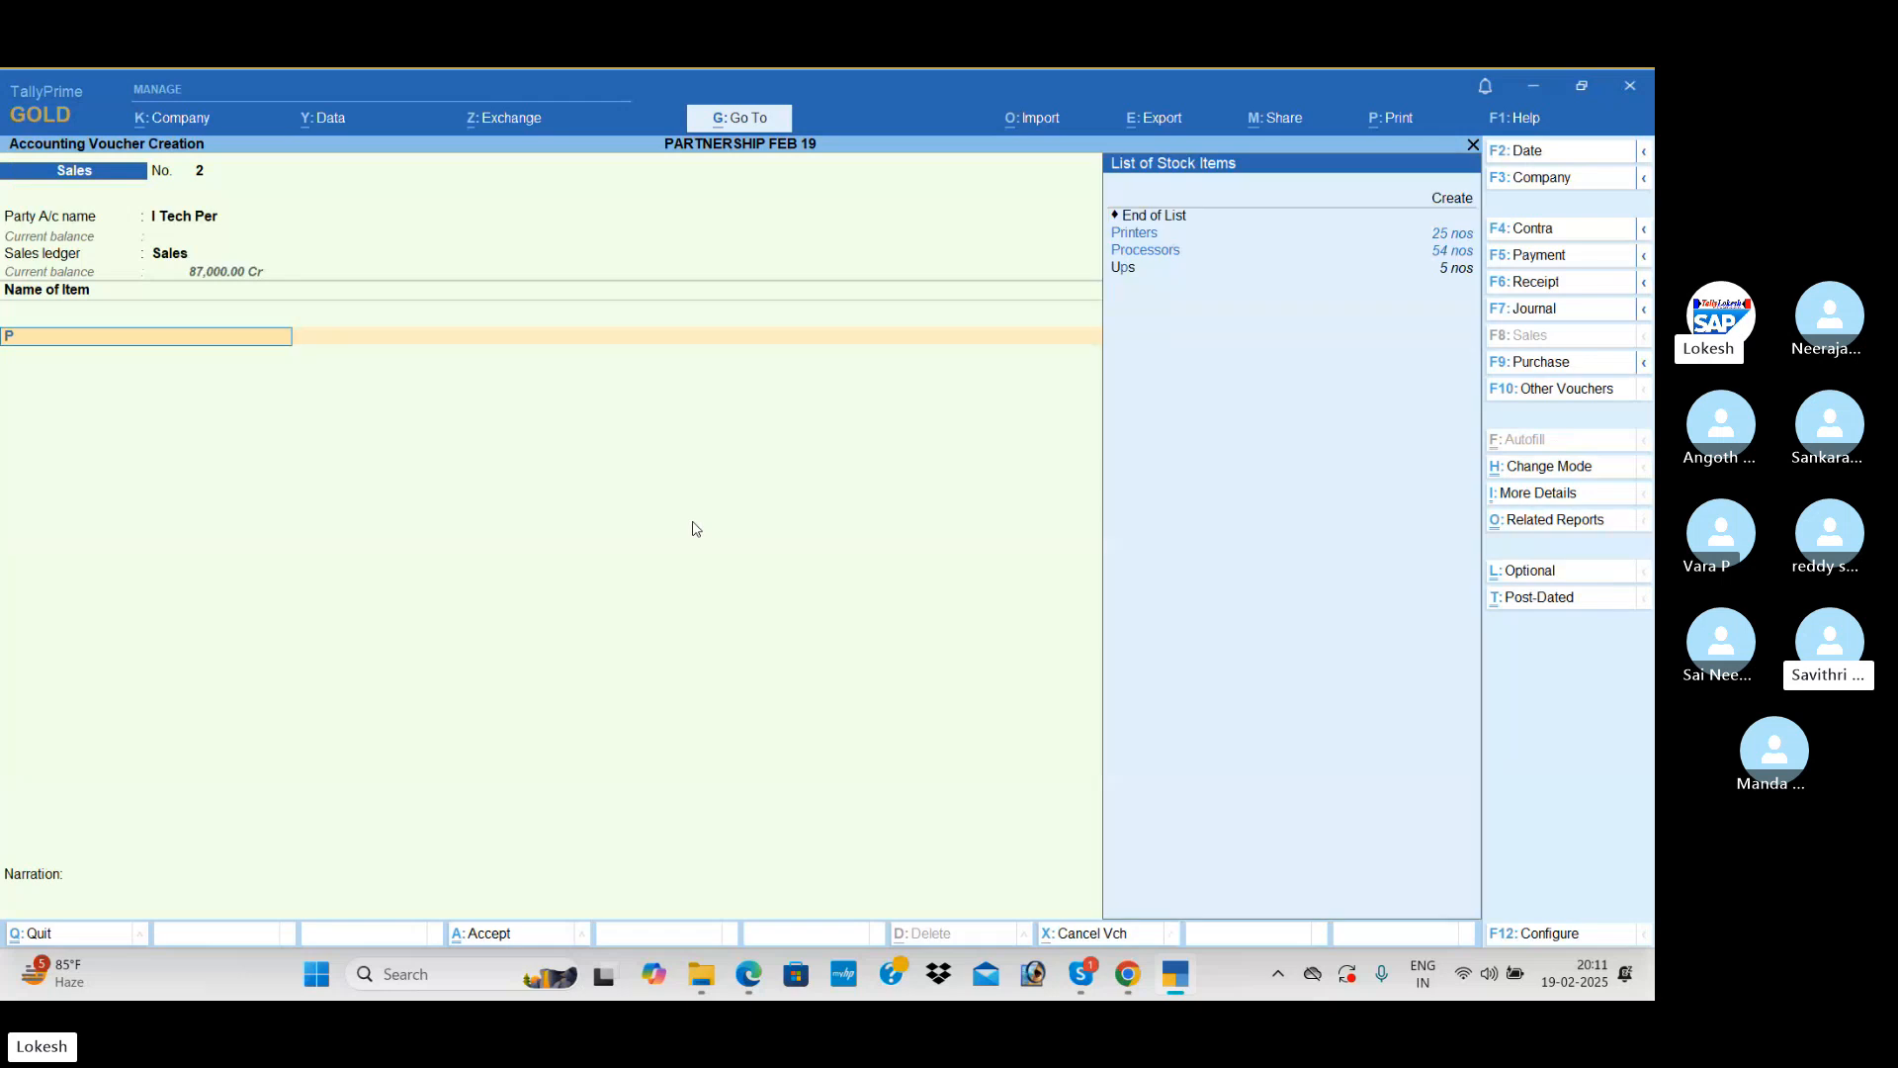
{"action": "key", "text": "Down"}
{"action": "key", "text": "Return"}
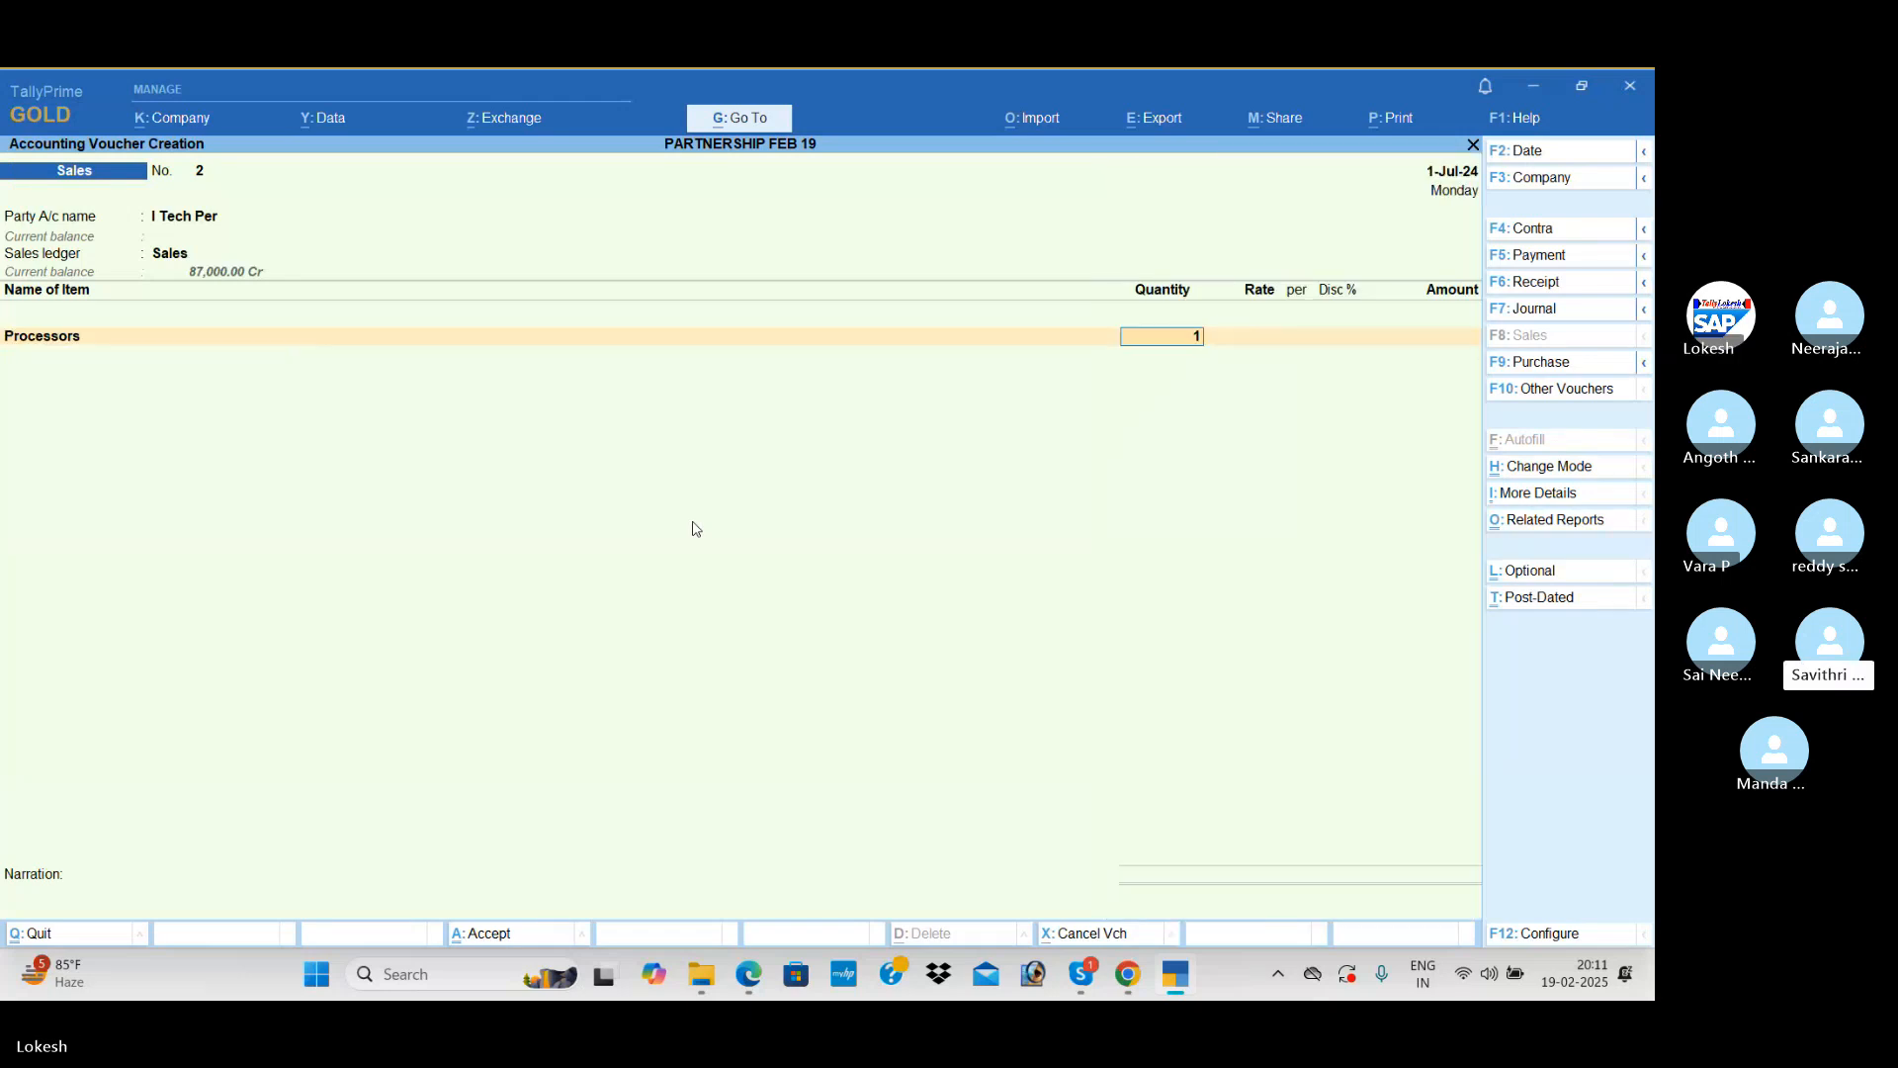
{"action": "type", "text": "15"}
{"action": "key", "text": "Return"}
{"action": "type", "text": "7500"}
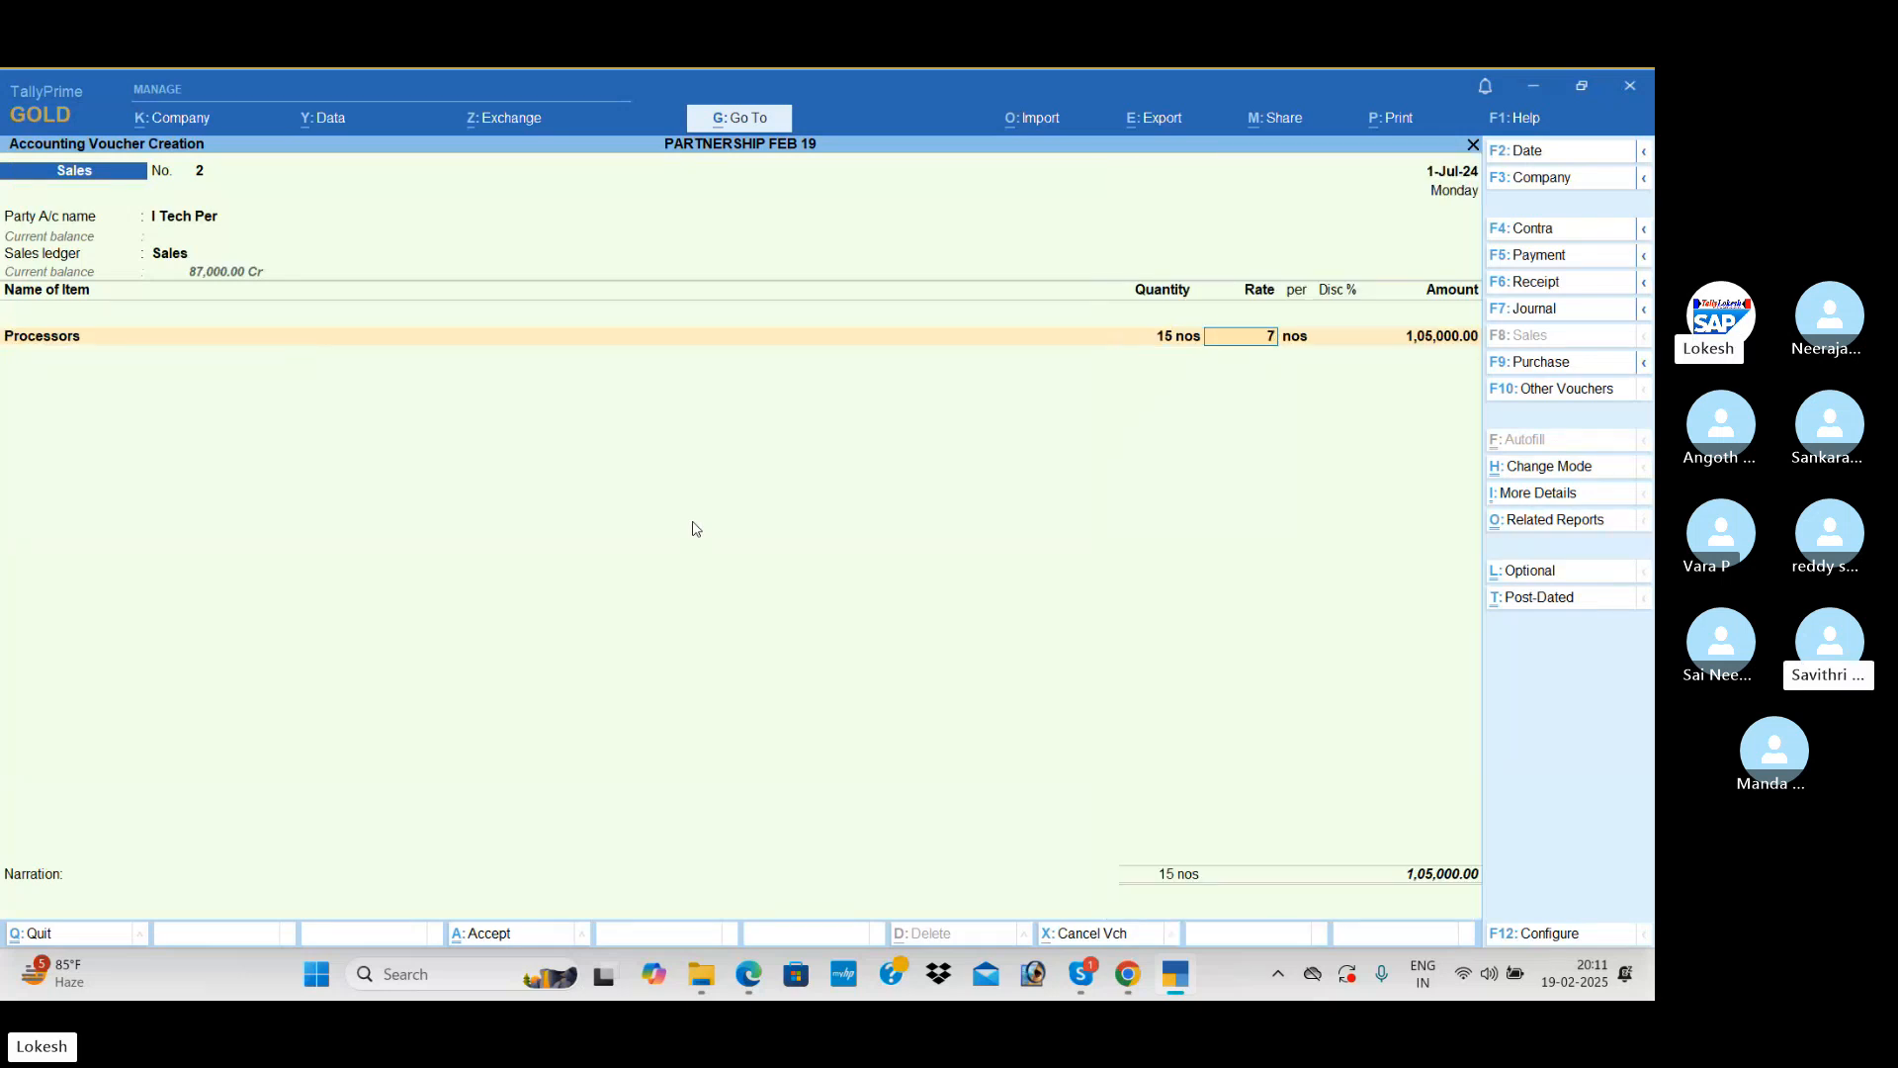
{"action": "key", "text": "Return"}
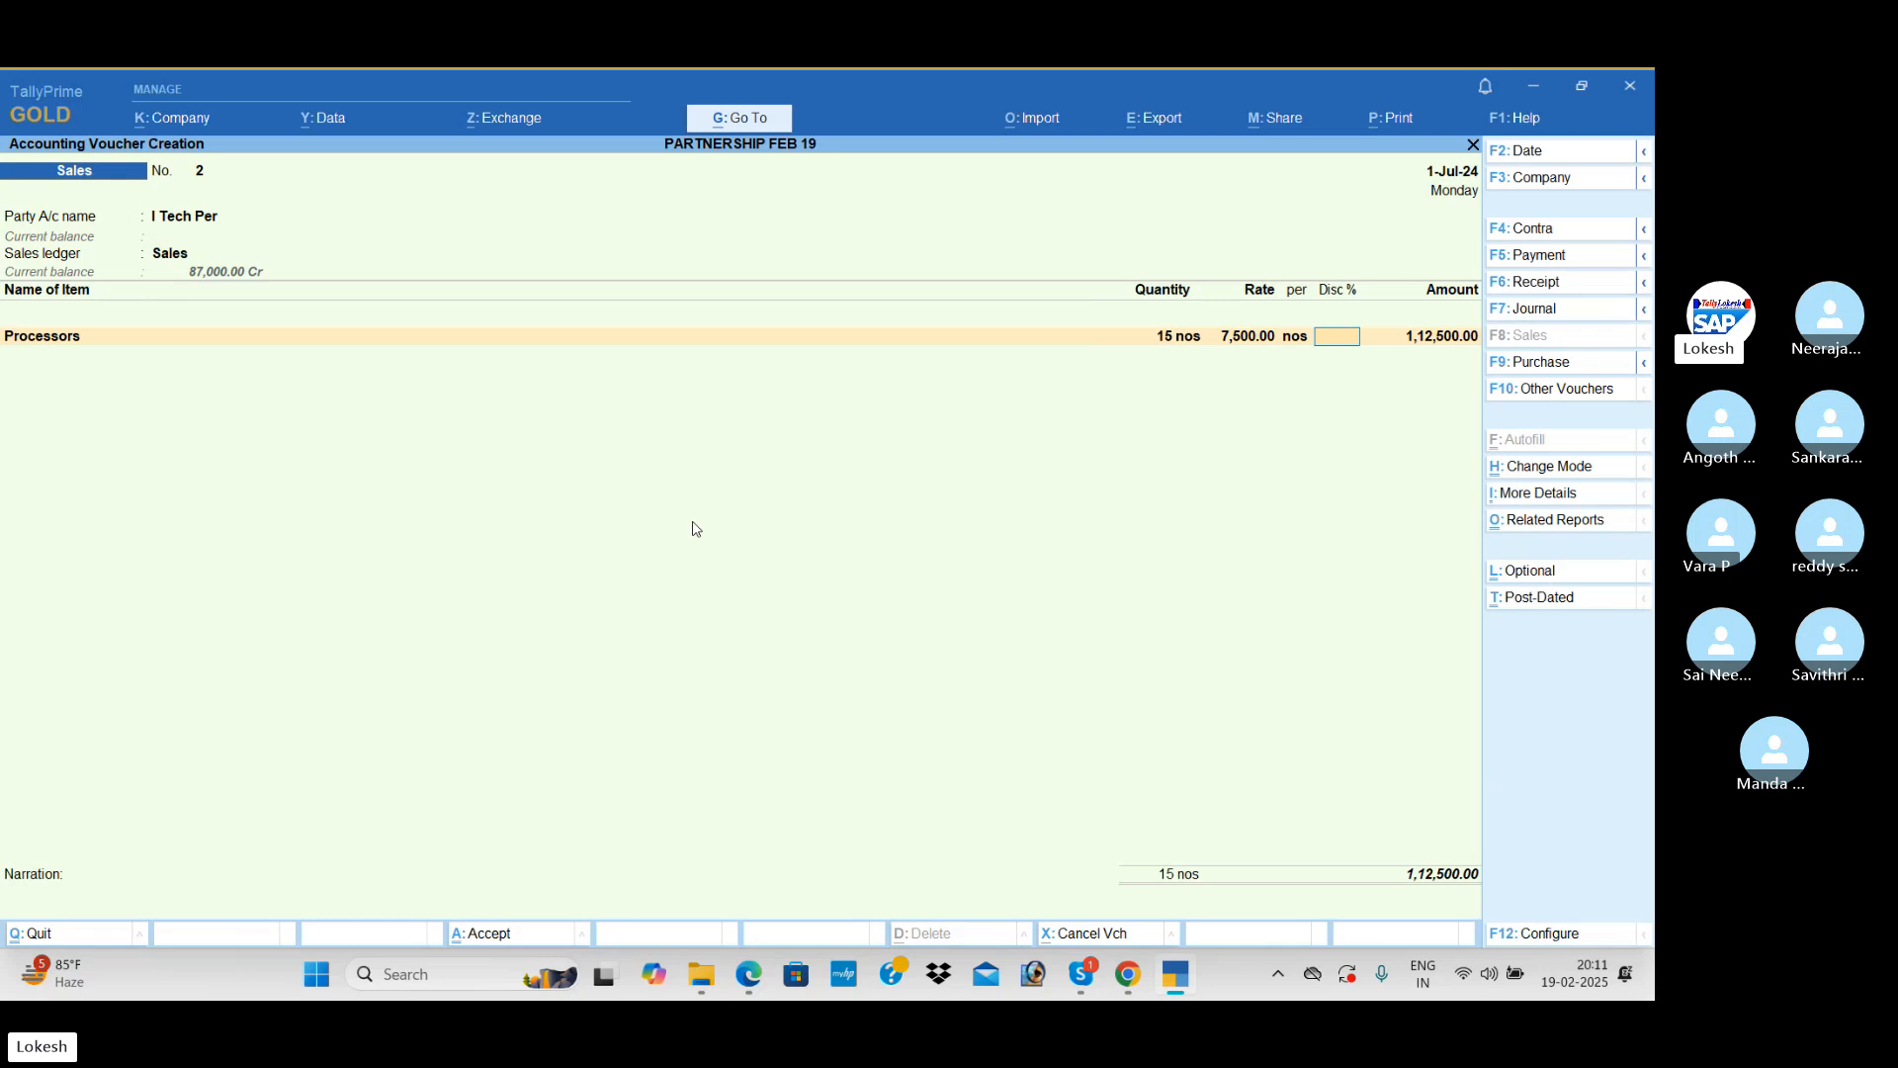
{"action": "key", "text": "Return"}
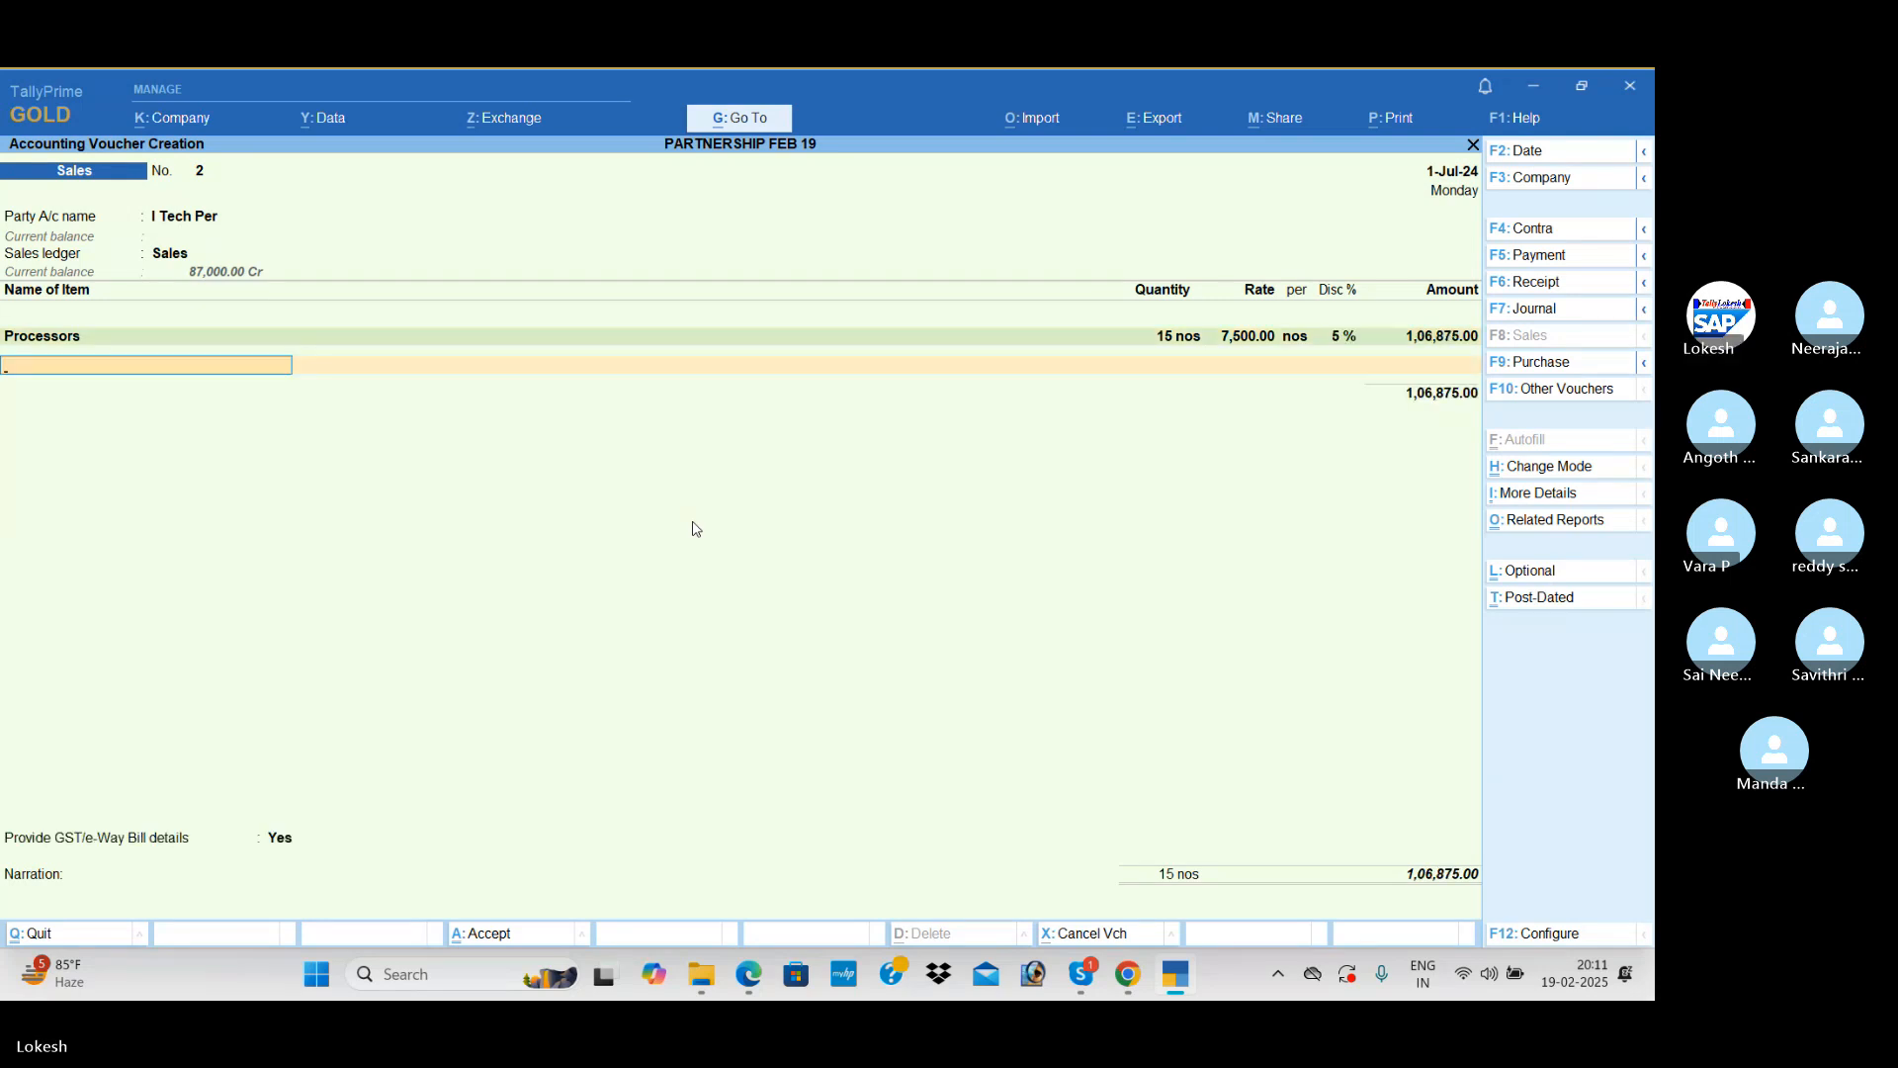
Step: Add 10 nos of Monitors at 12,500 with a 5% discount to the sales voucher
{"action": "type", "text": "Mo"}
{"action": "key", "text": "Return"}
{"action": "type", "text": "1"}
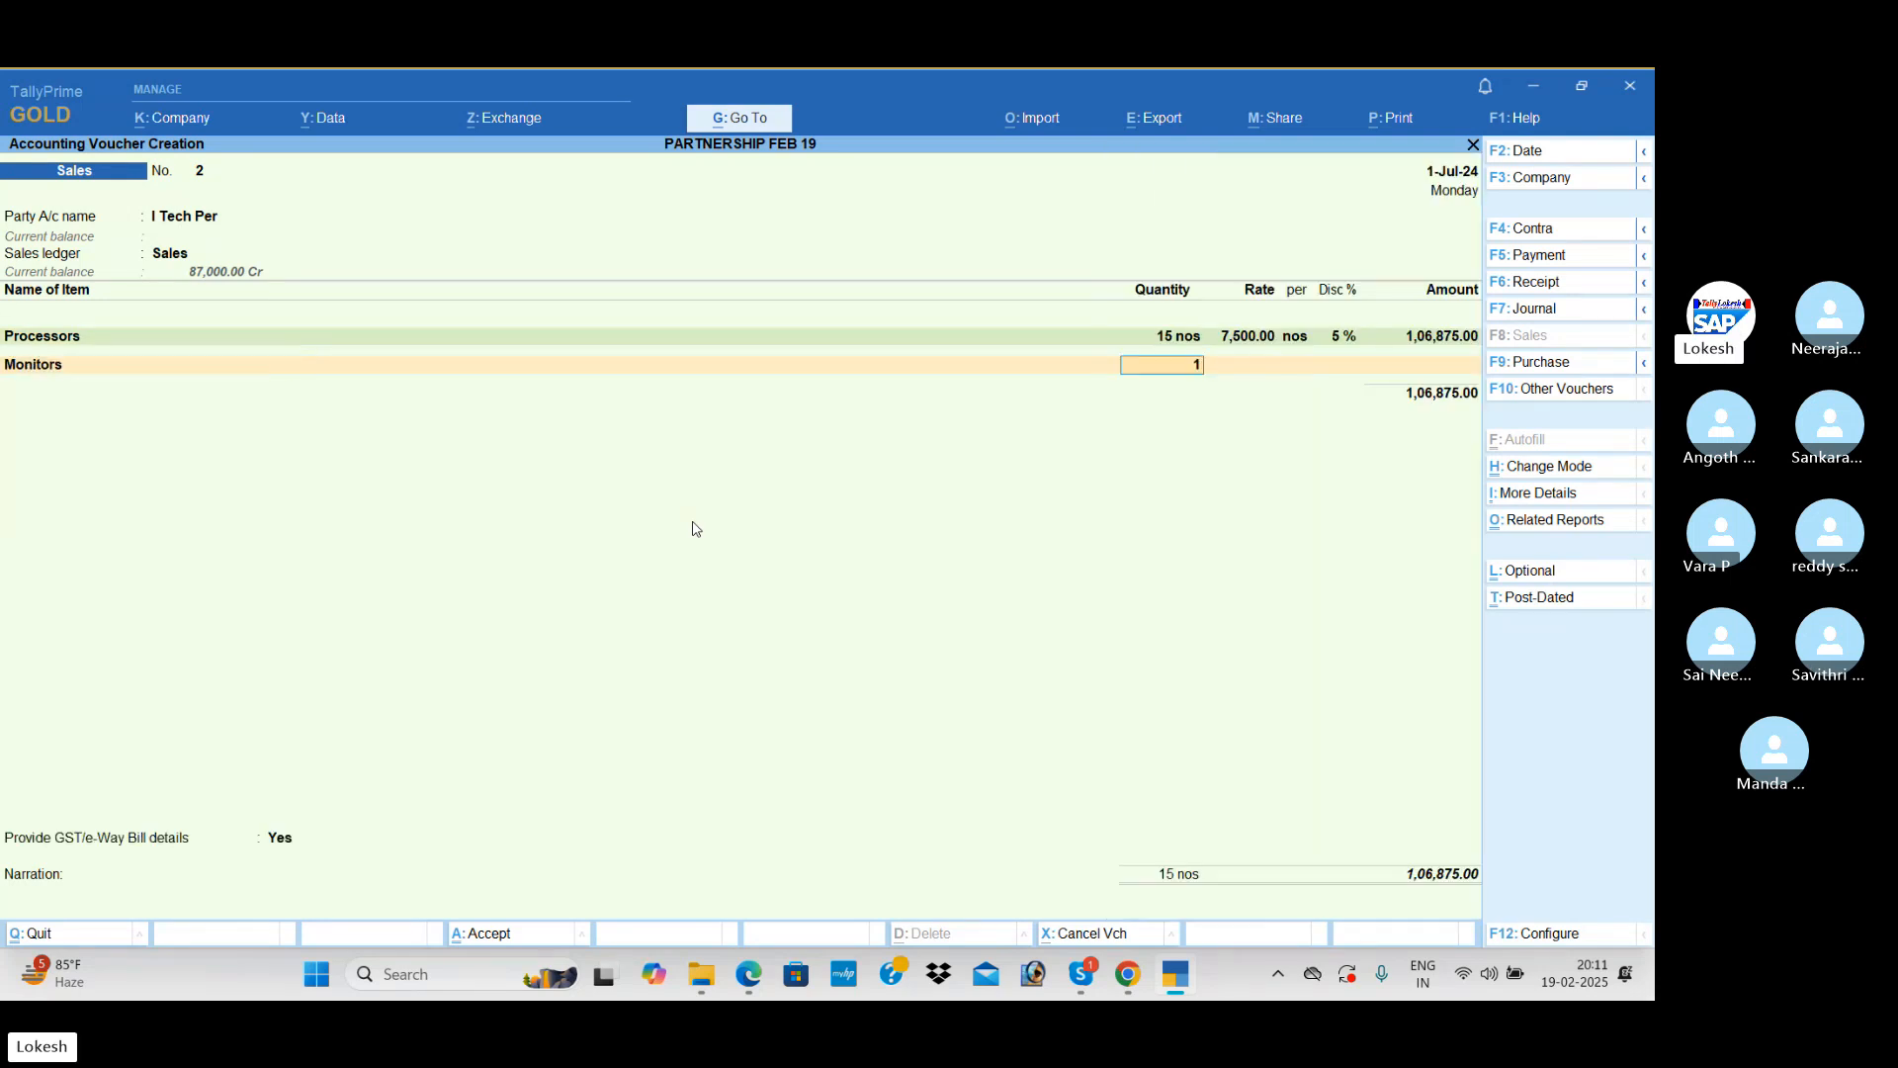
{"action": "type", "text": "0"}
{"action": "key", "text": "Return"}
{"action": "type", "text": "12500"}
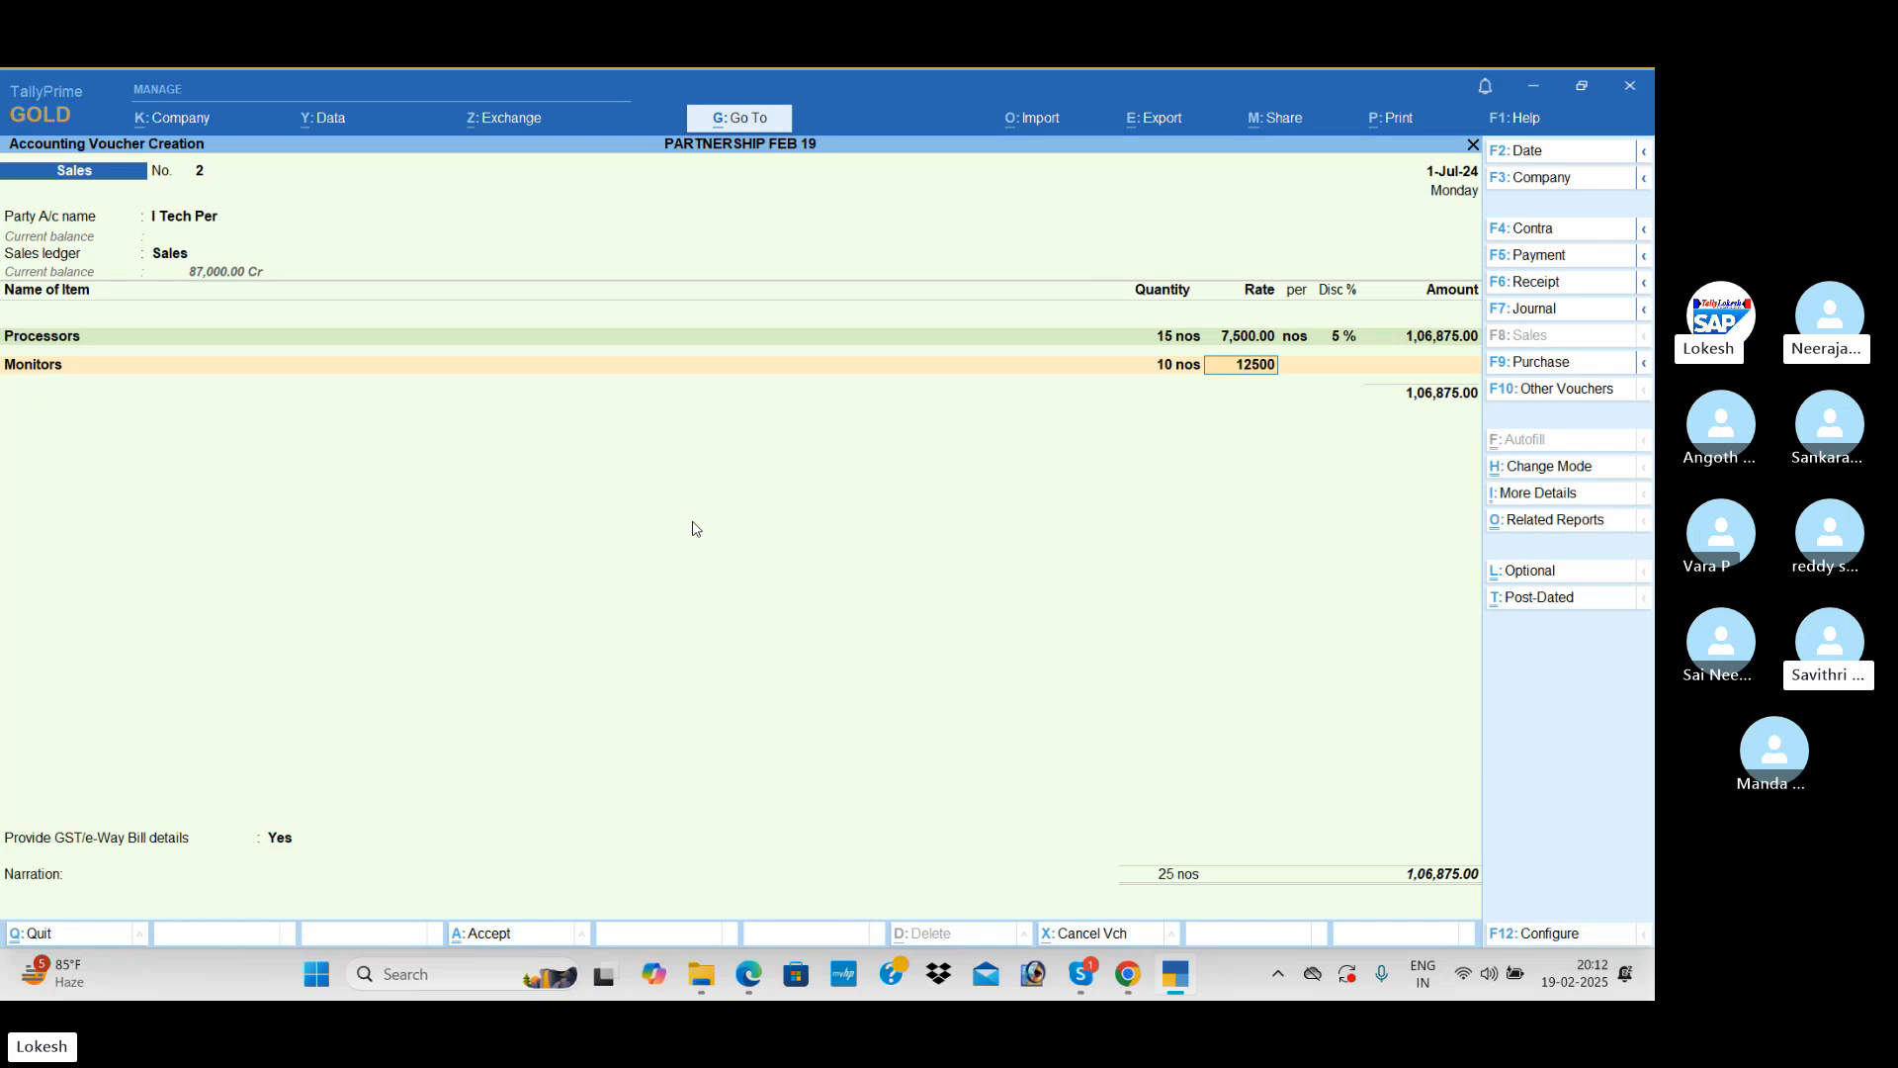
{"action": "key", "text": "Return"}
{"action": "key", "text": "Return"}
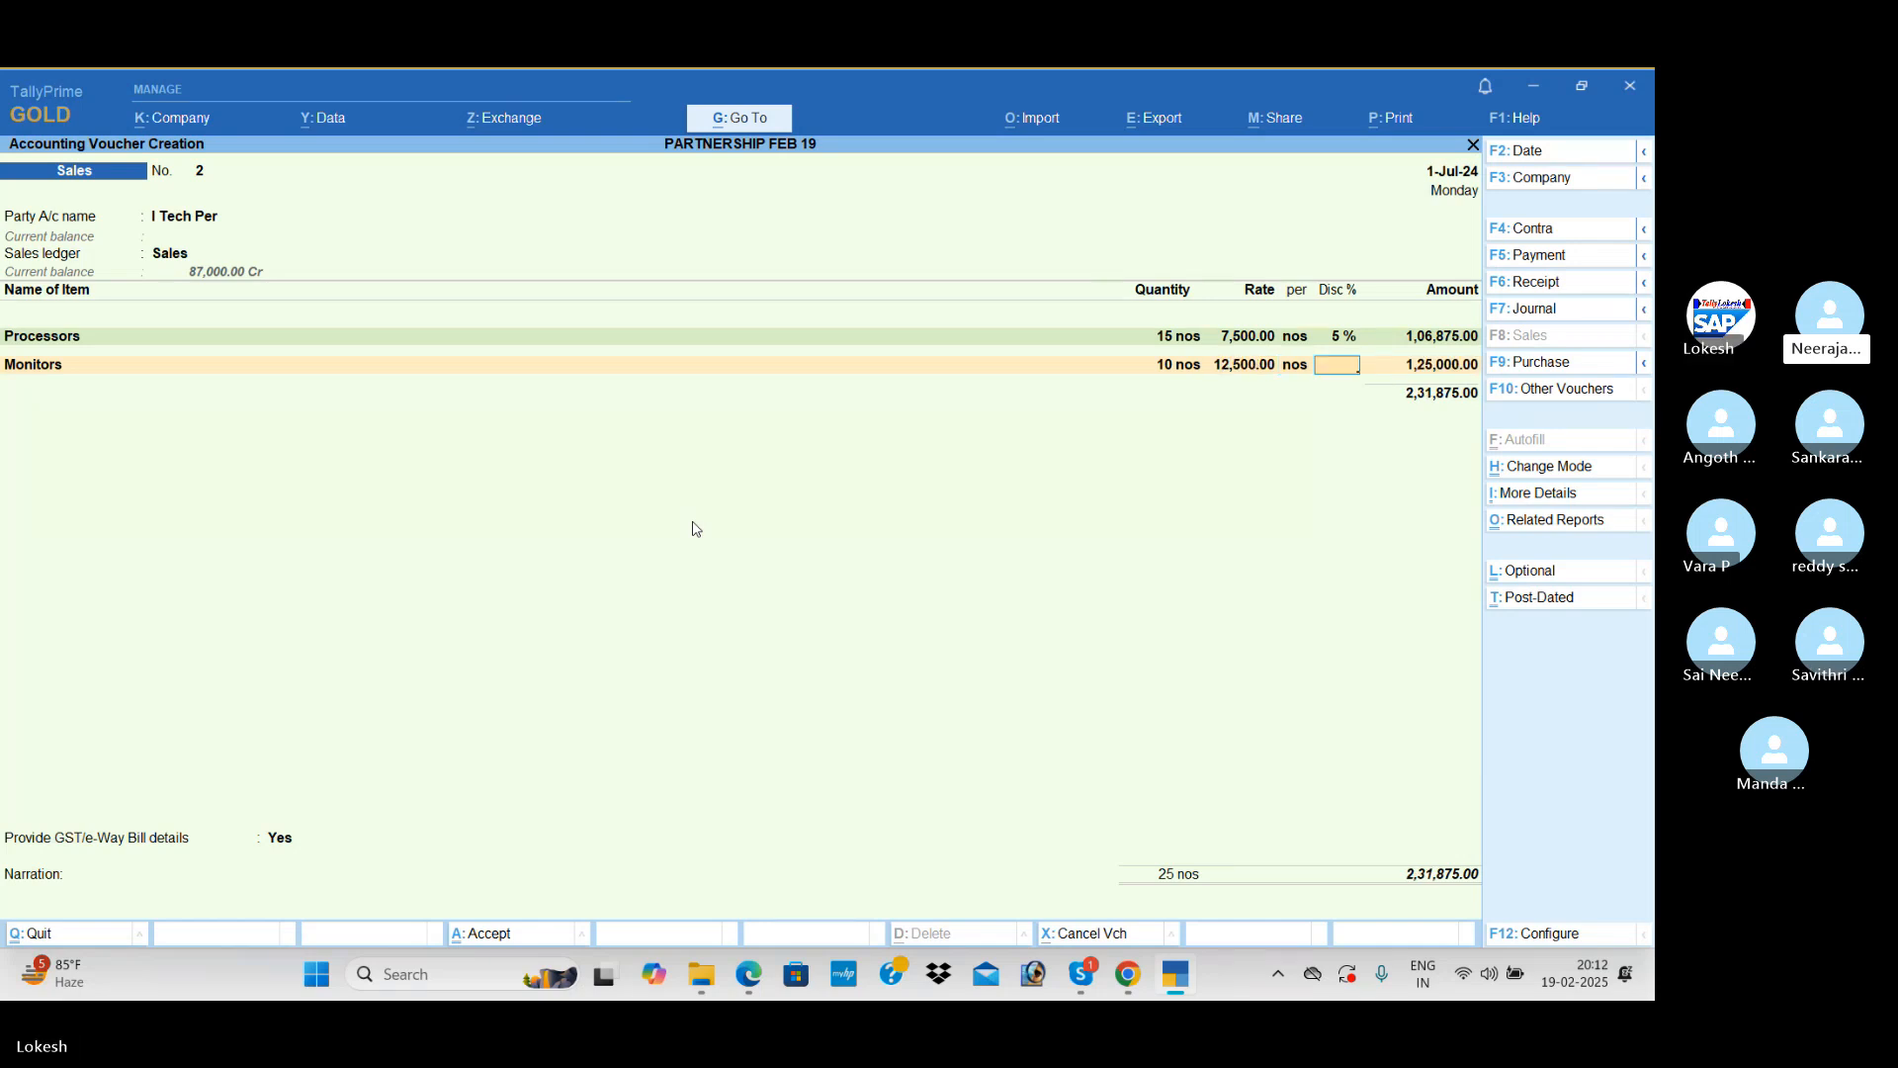
{"action": "type", "text": "5"}
{"action": "key", "text": "Return"}
Step: Add 5 nos of Ups at 2,800 with a 5% discount and end the item list
{"action": "key", "text": "Return"}
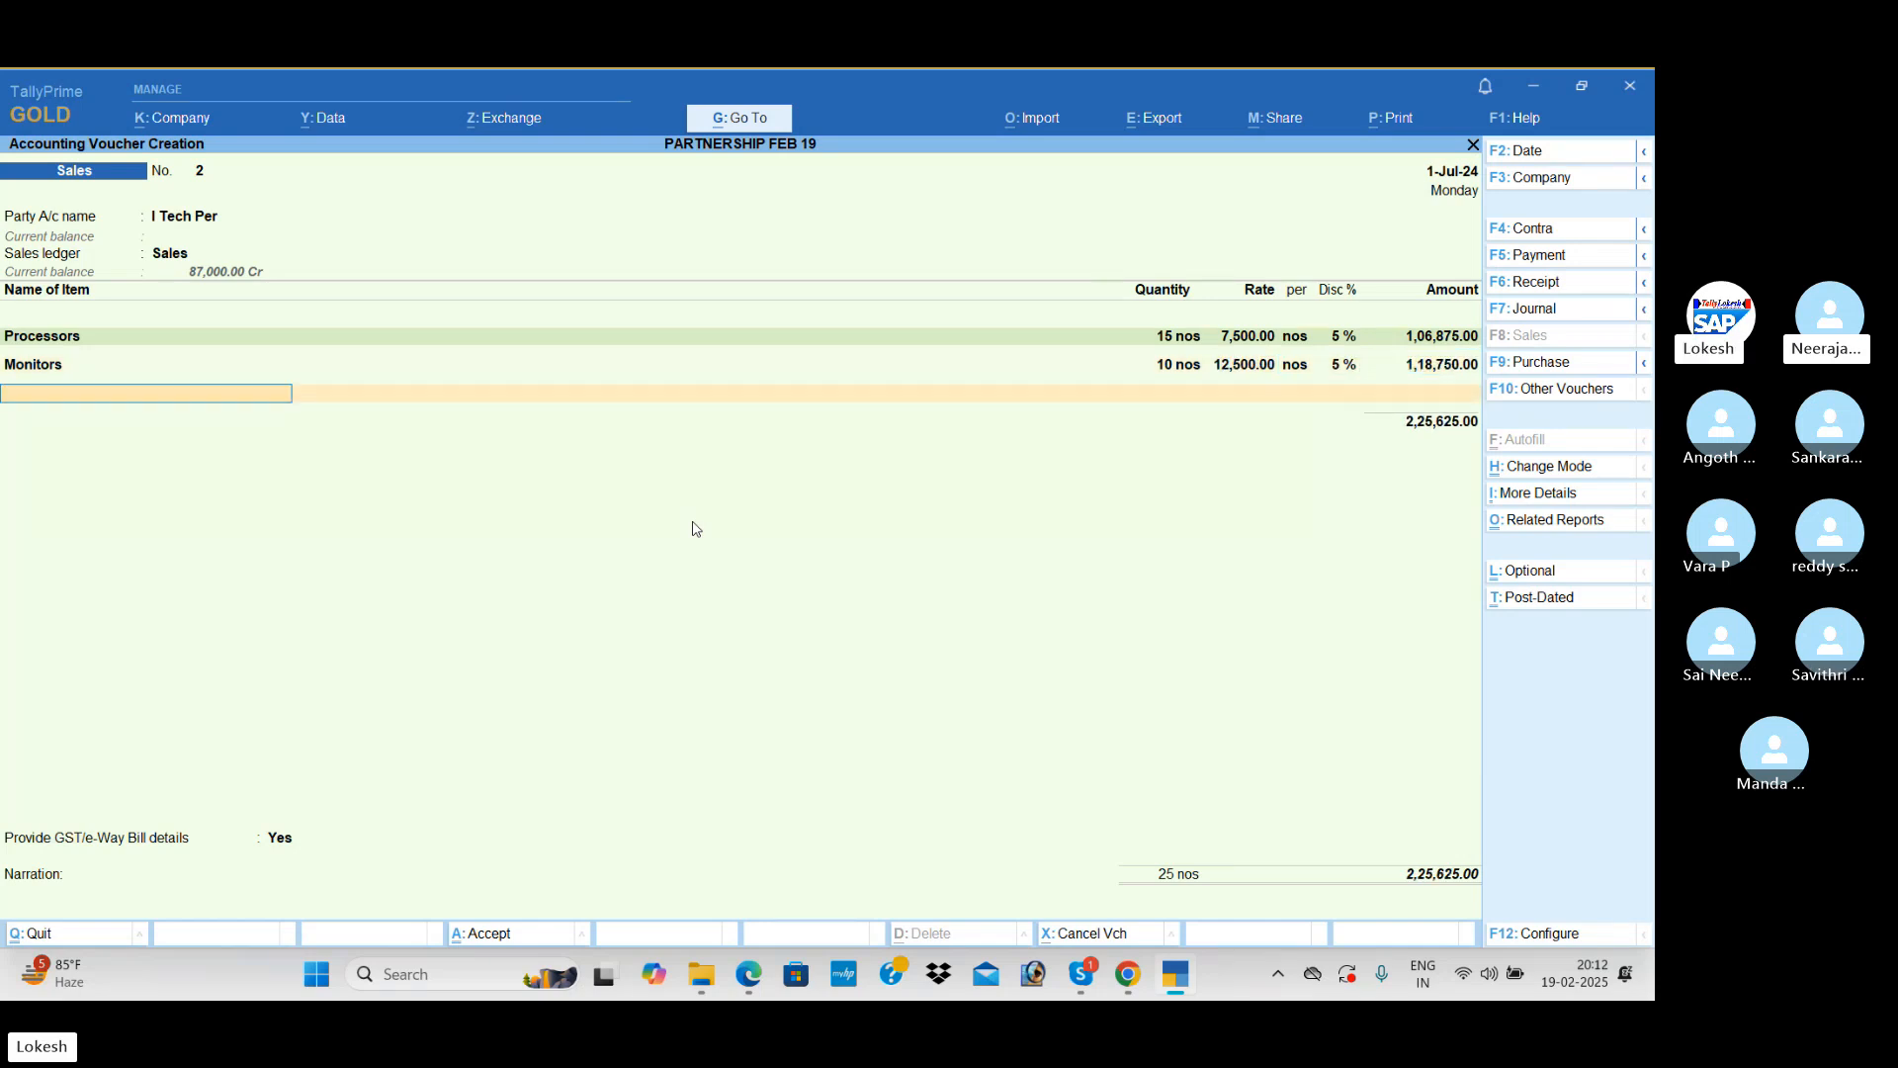
{"action": "type", "text": "ups"}
{"action": "key", "text": "Return"}
{"action": "type", "text": "5"}
{"action": "key", "text": "Return"}
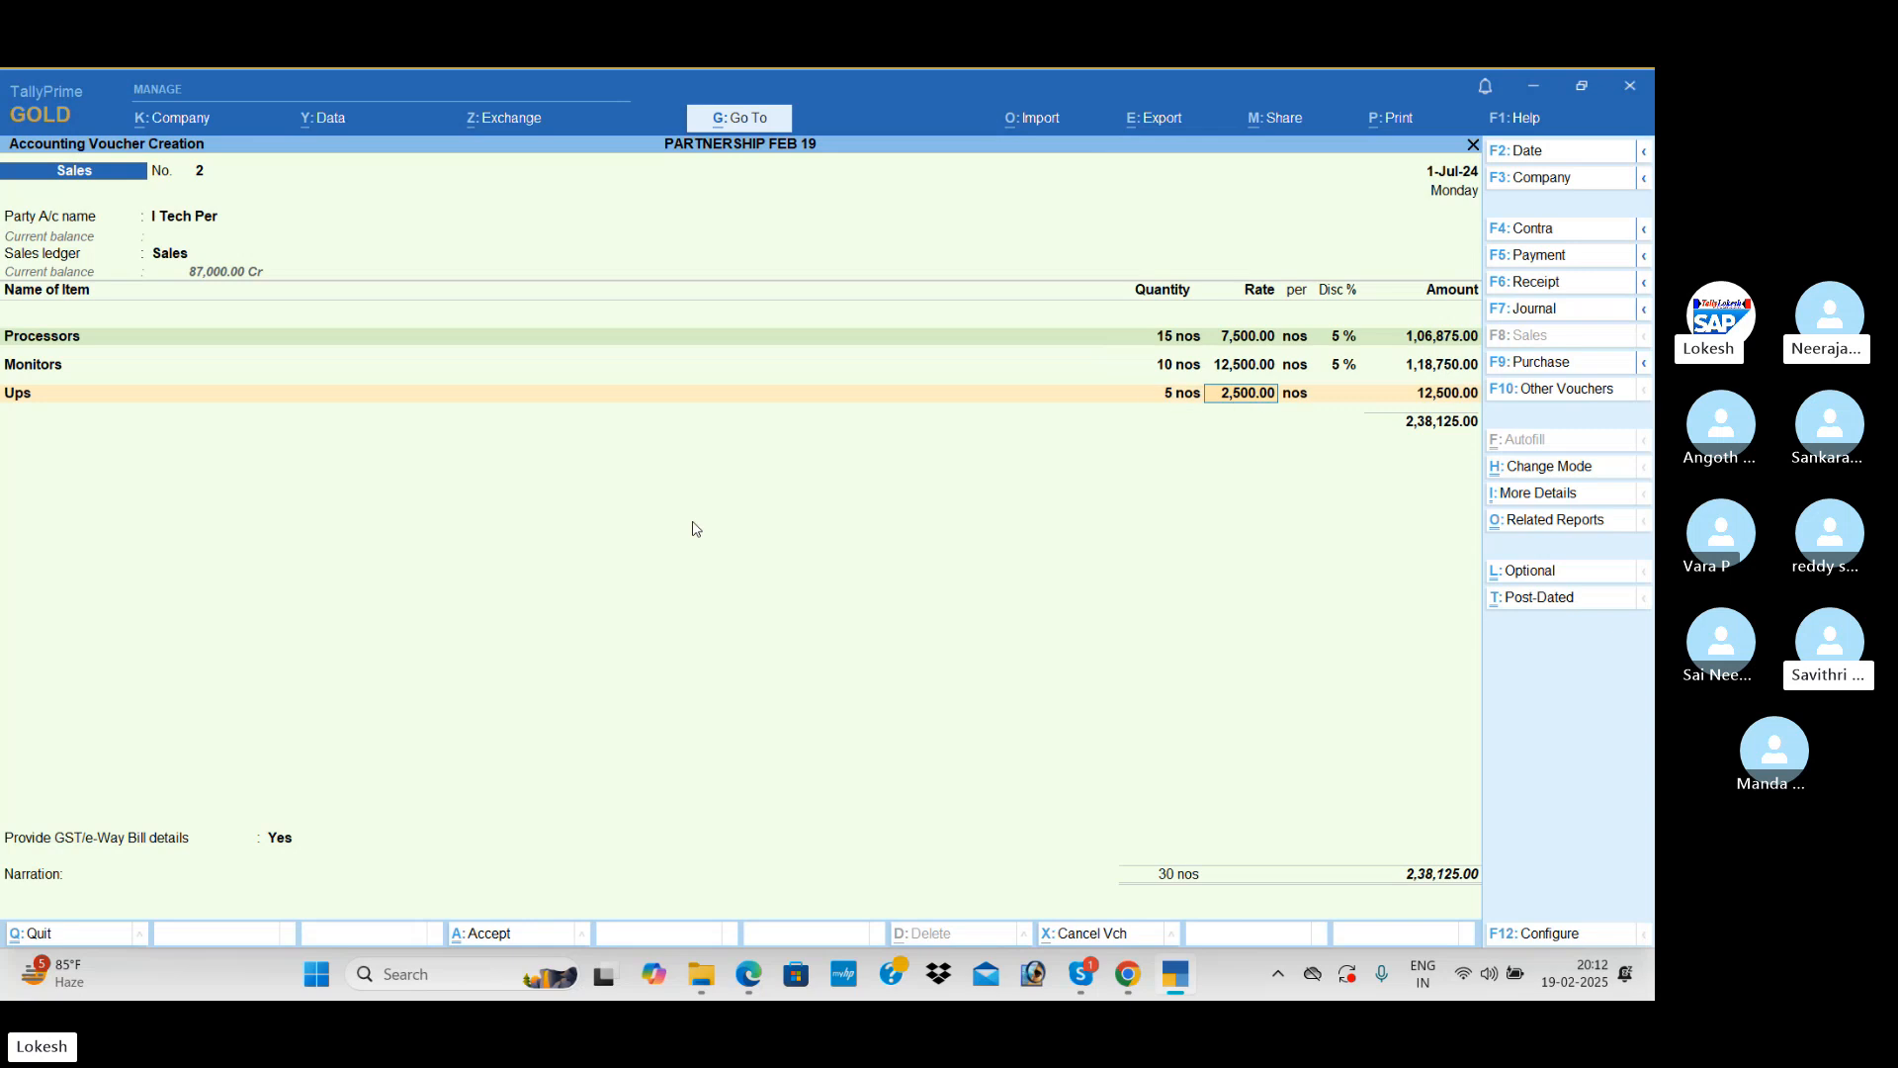
{"action": "type", "text": "2800"}
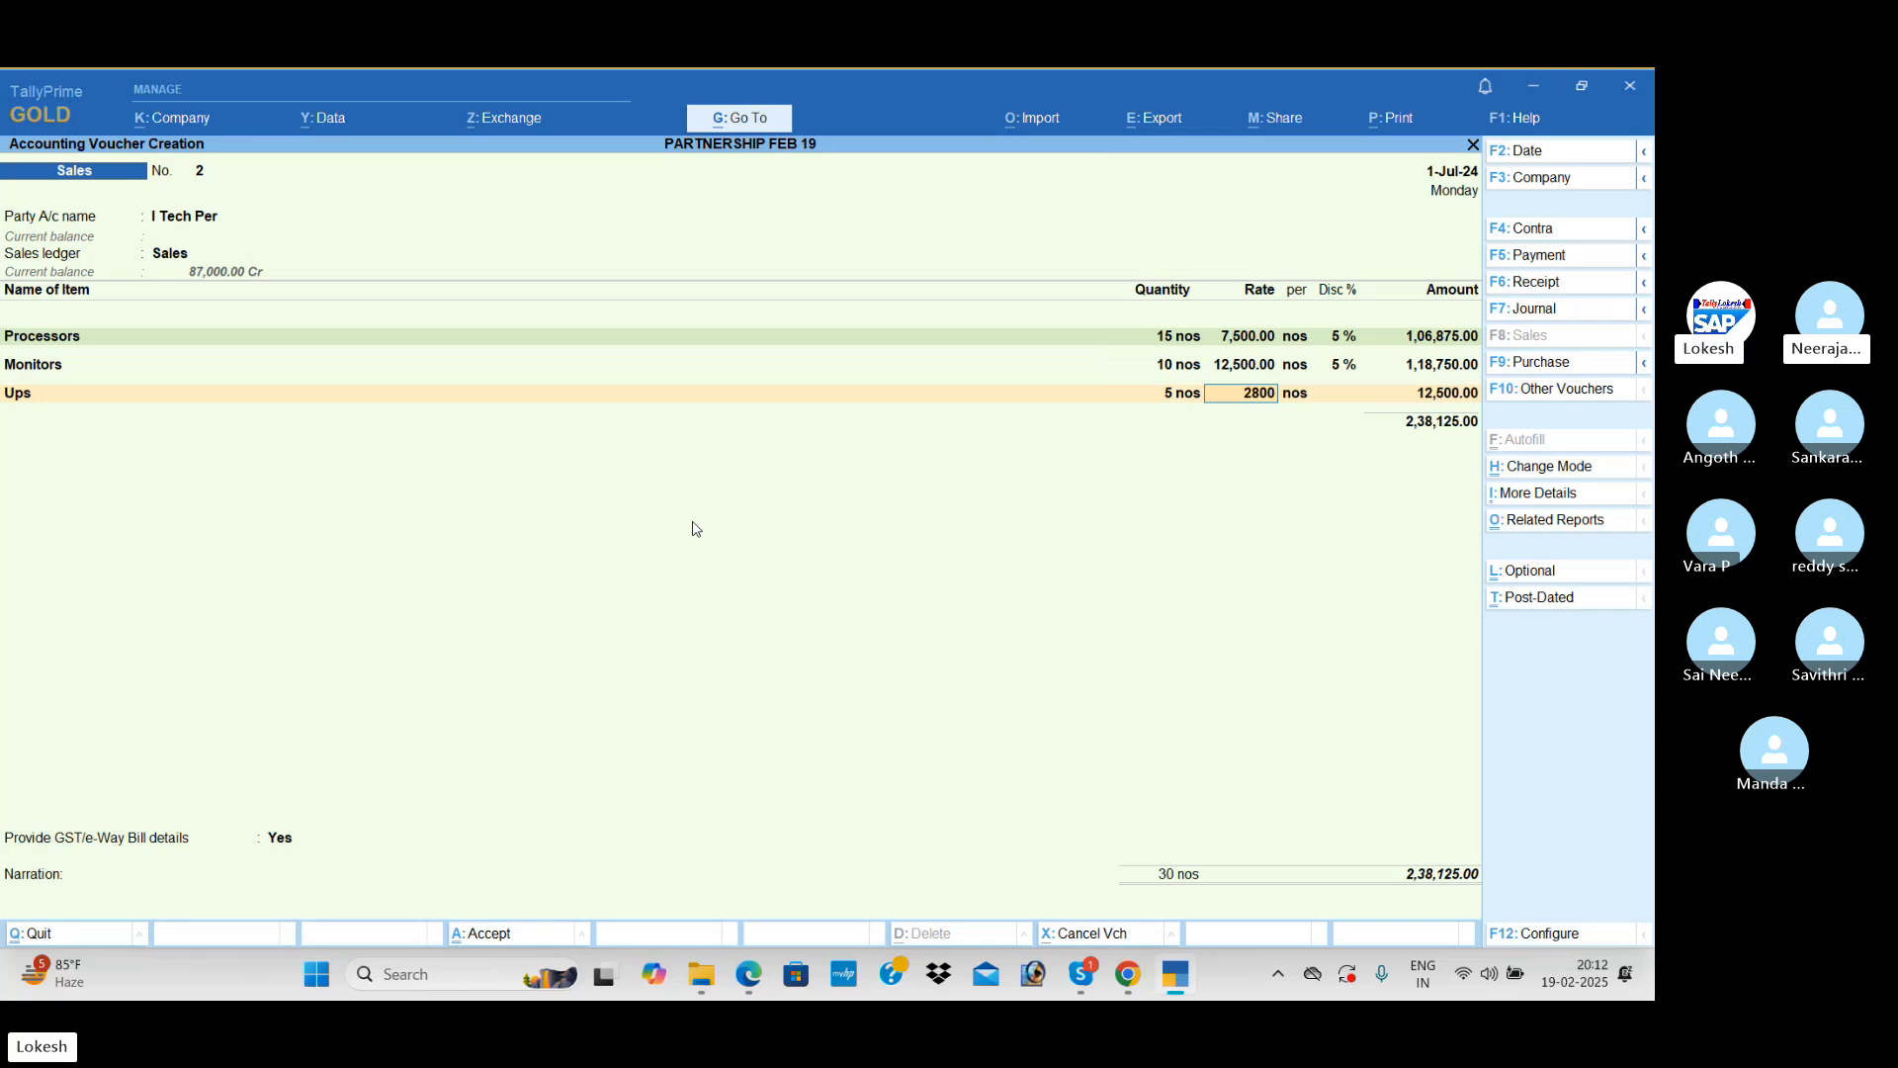
{"action": "key", "text": "Return"}
{"action": "key", "text": "Return"}
{"action": "type", "text": "5"}
{"action": "key", "text": "Return"}
{"action": "key", "text": "Return"}
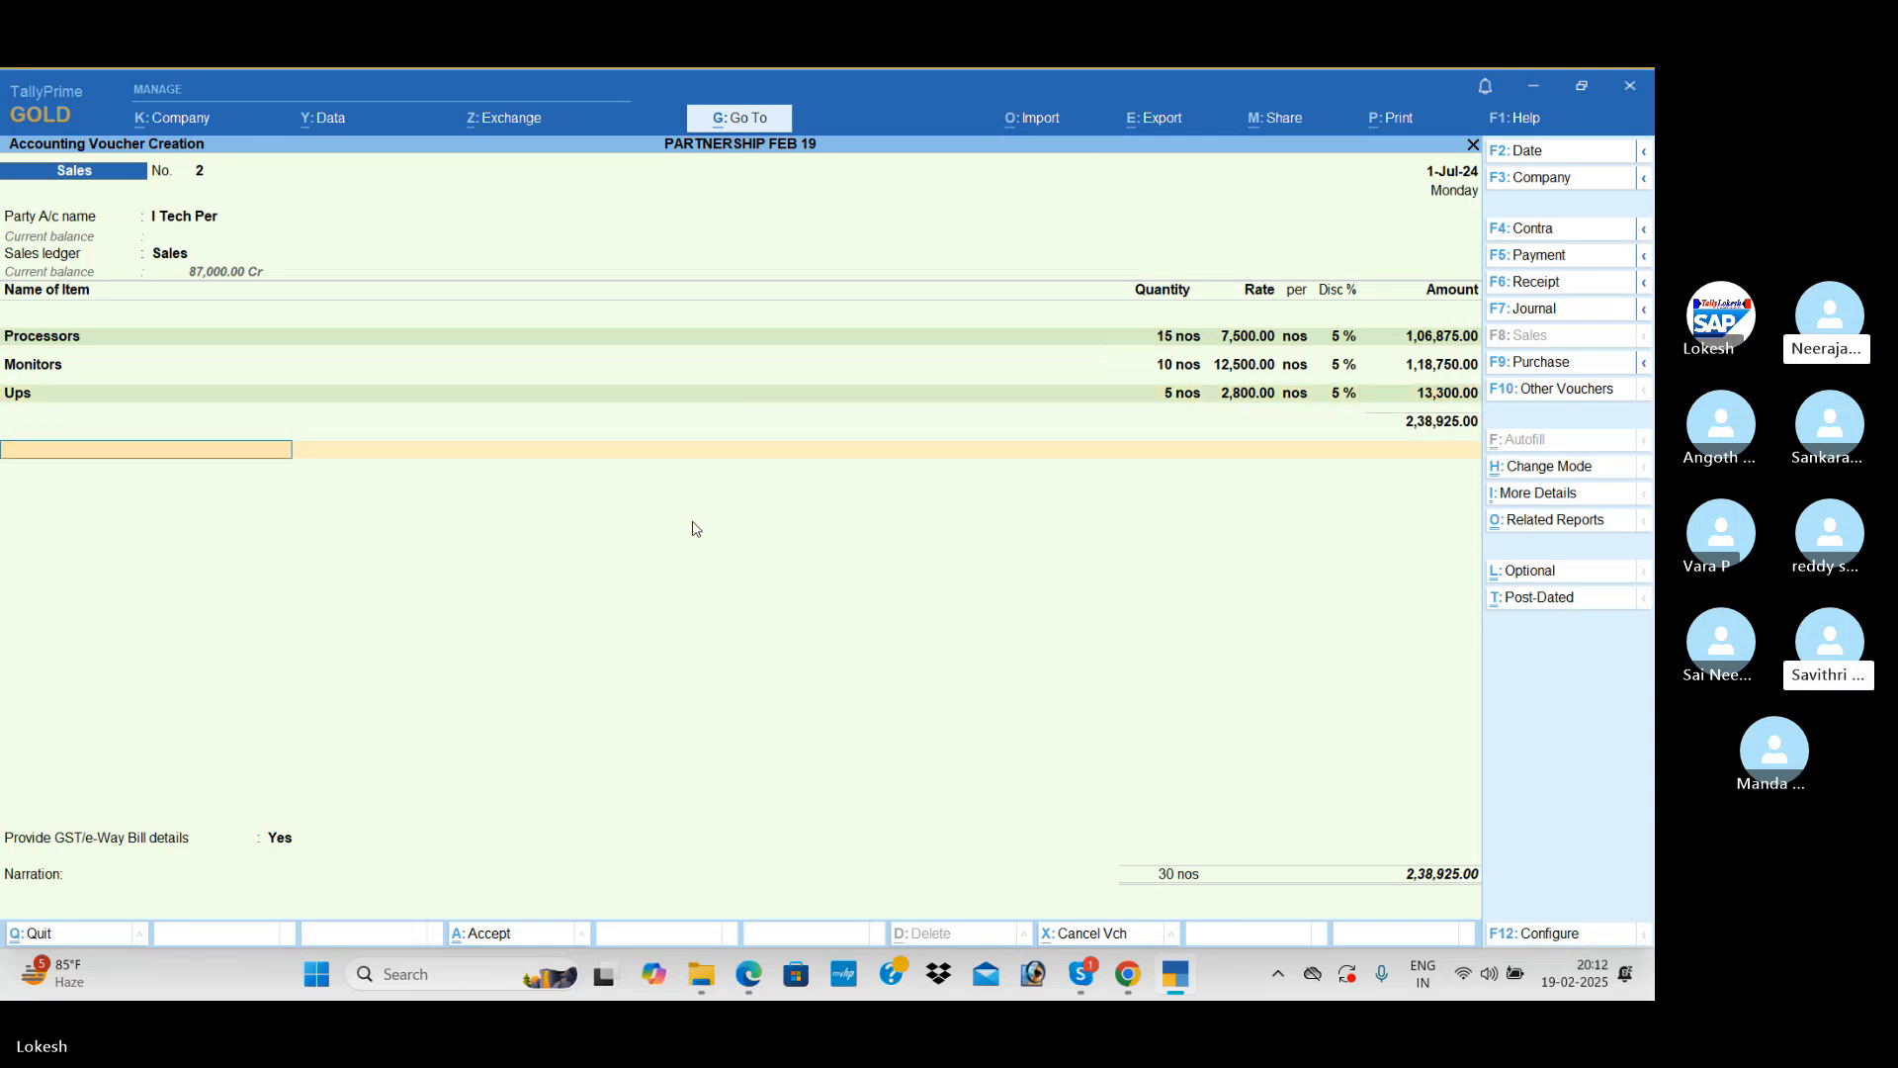
Step: Apply CGST and SGST, set GST/e-Way Bill details to No, and save the sale without sending it for e-Way Bill generation
{"action": "type", "text": "Cg"}
{"action": "key", "text": "Return"}
{"action": "type", "text": "Sg"}
{"action": "key", "text": "Return"}
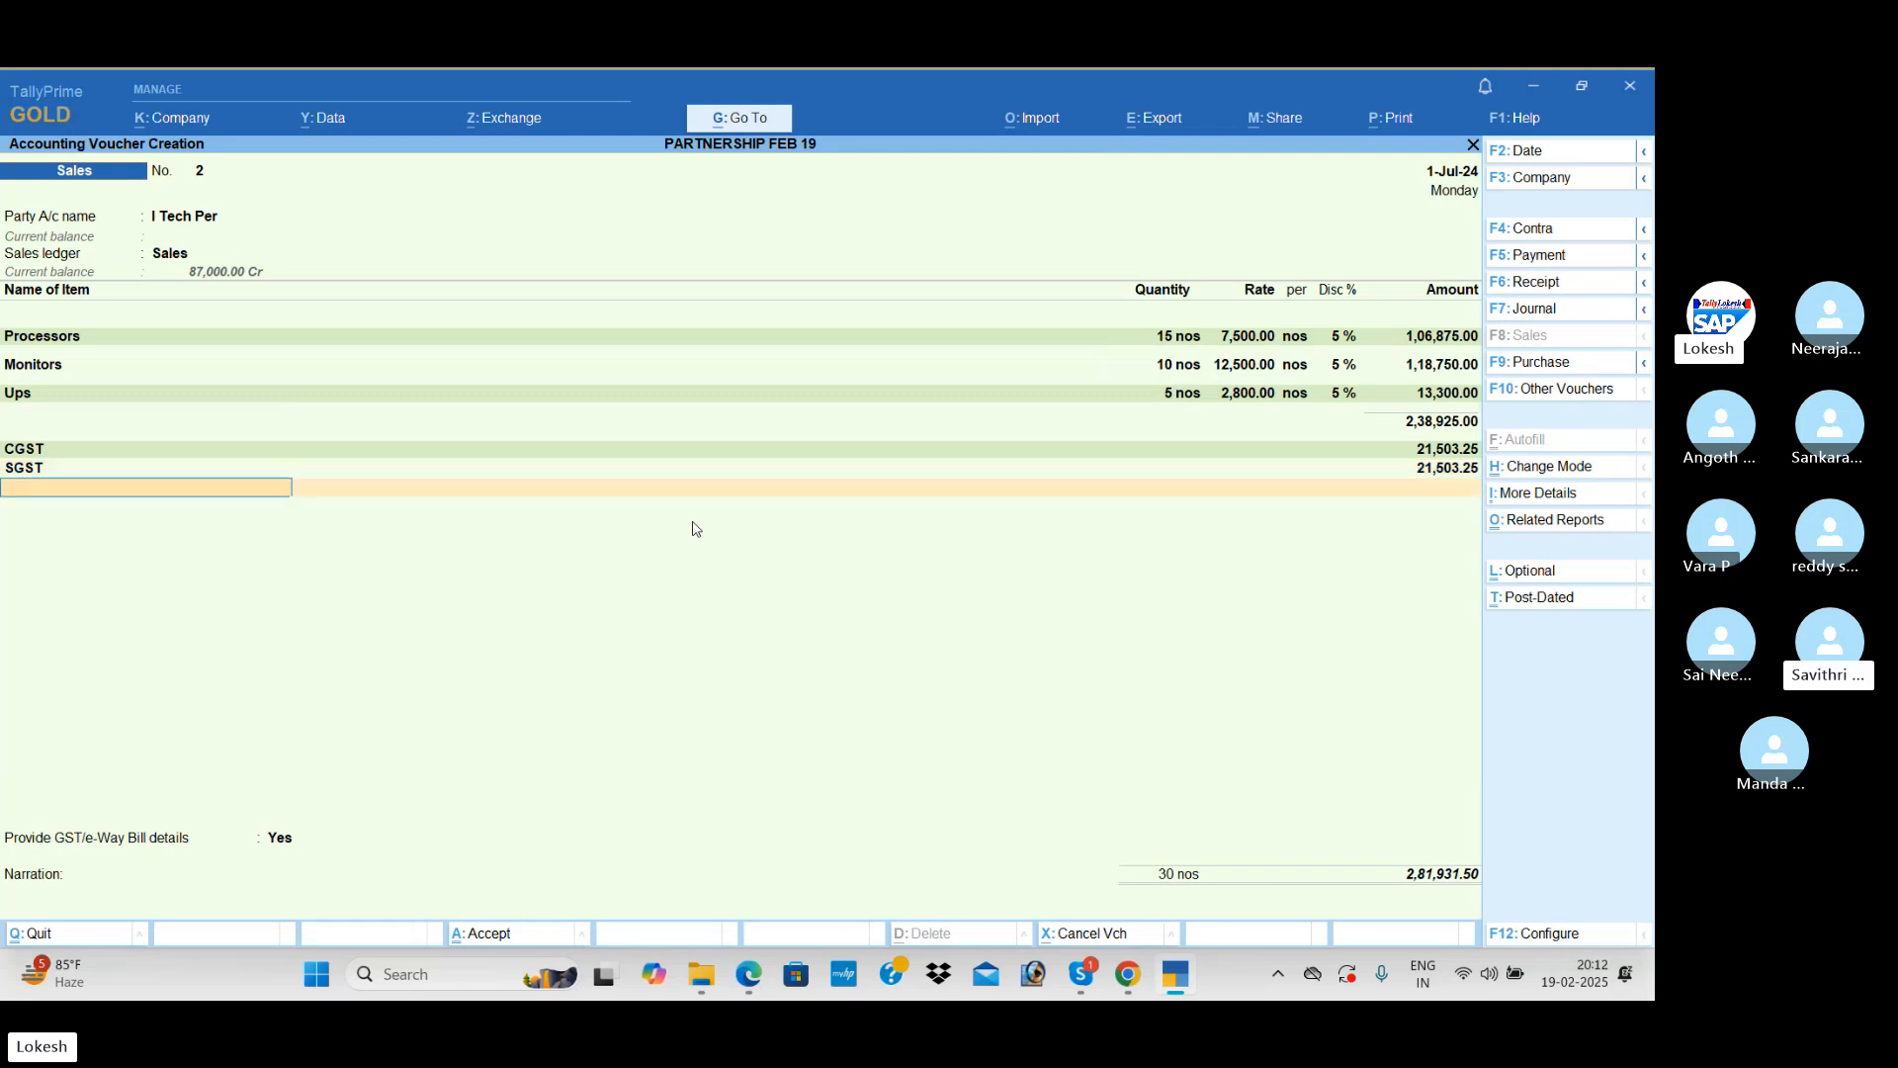
{"action": "key", "text": "Return"}
{"action": "key", "text": "Return"}
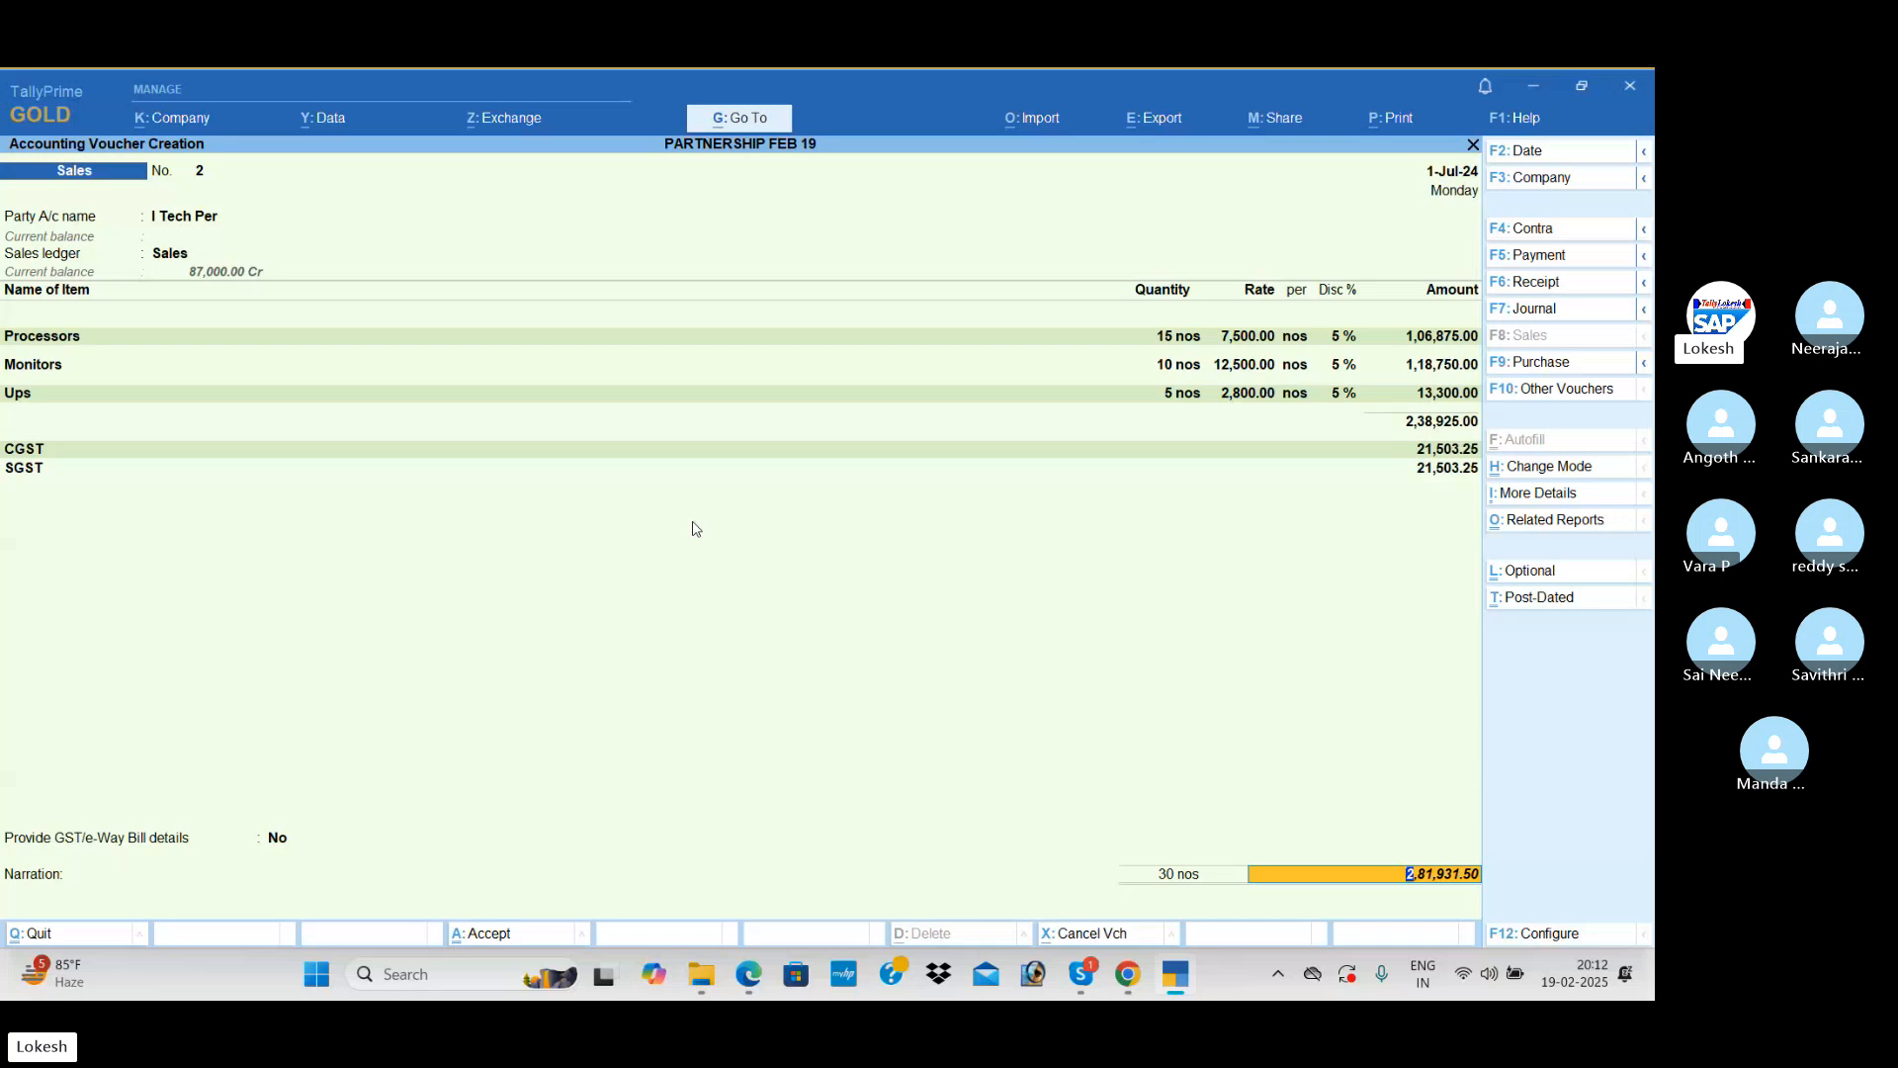
{"action": "key", "text": "Return"}
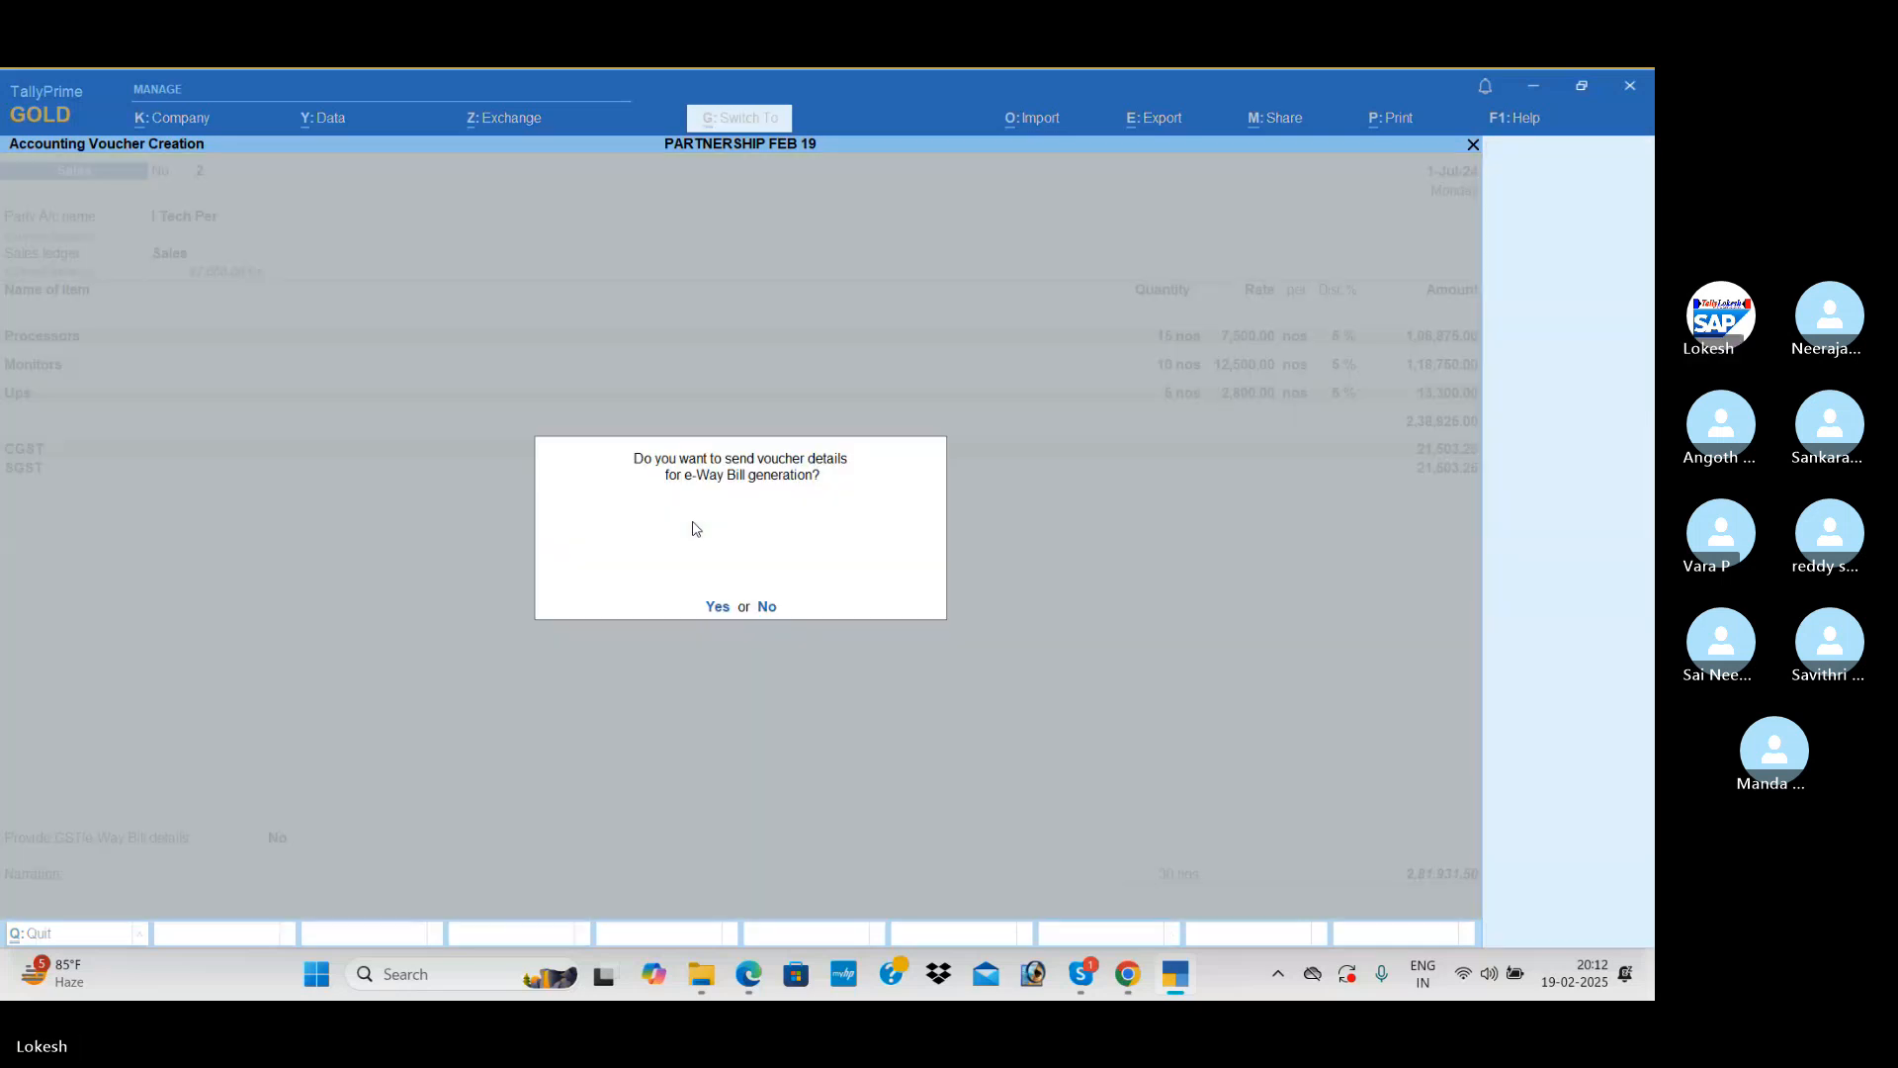
{"action": "key", "text": "n"}
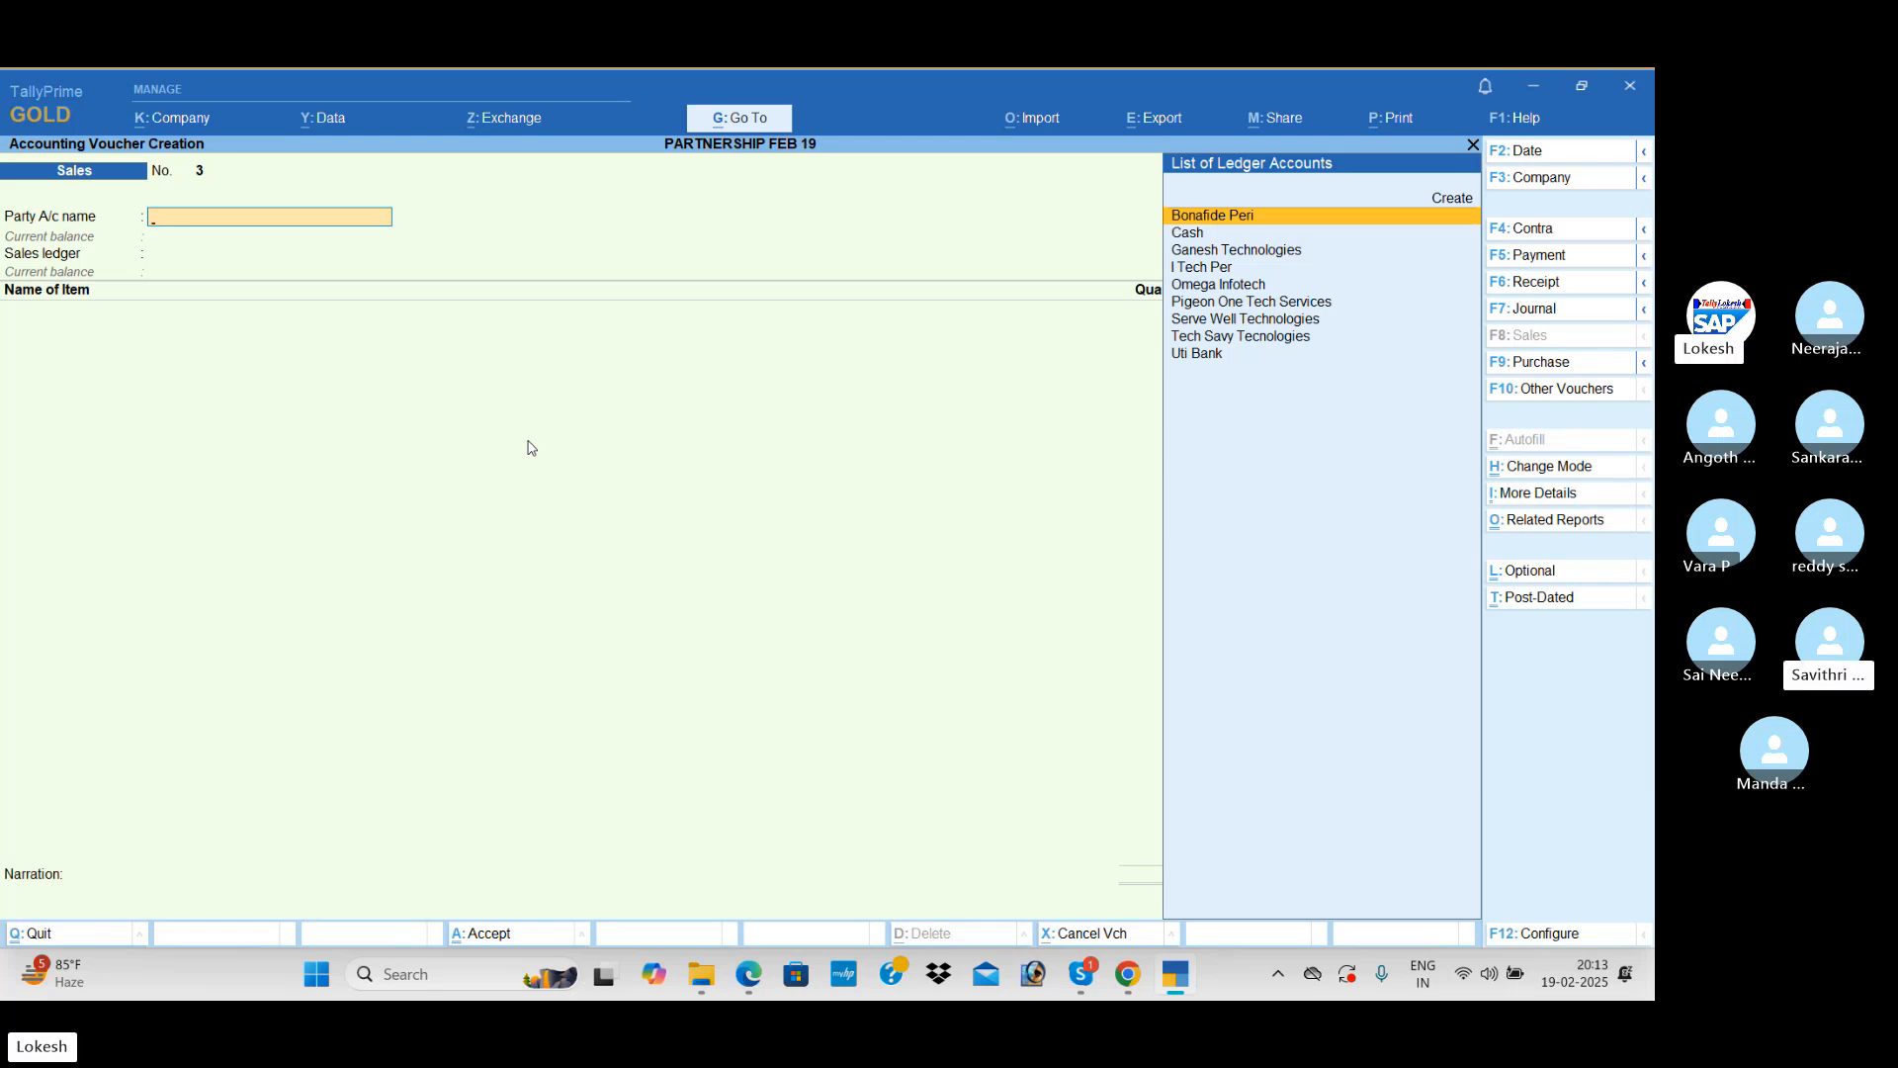
{"action": "key", "text": "alt+Tab"}
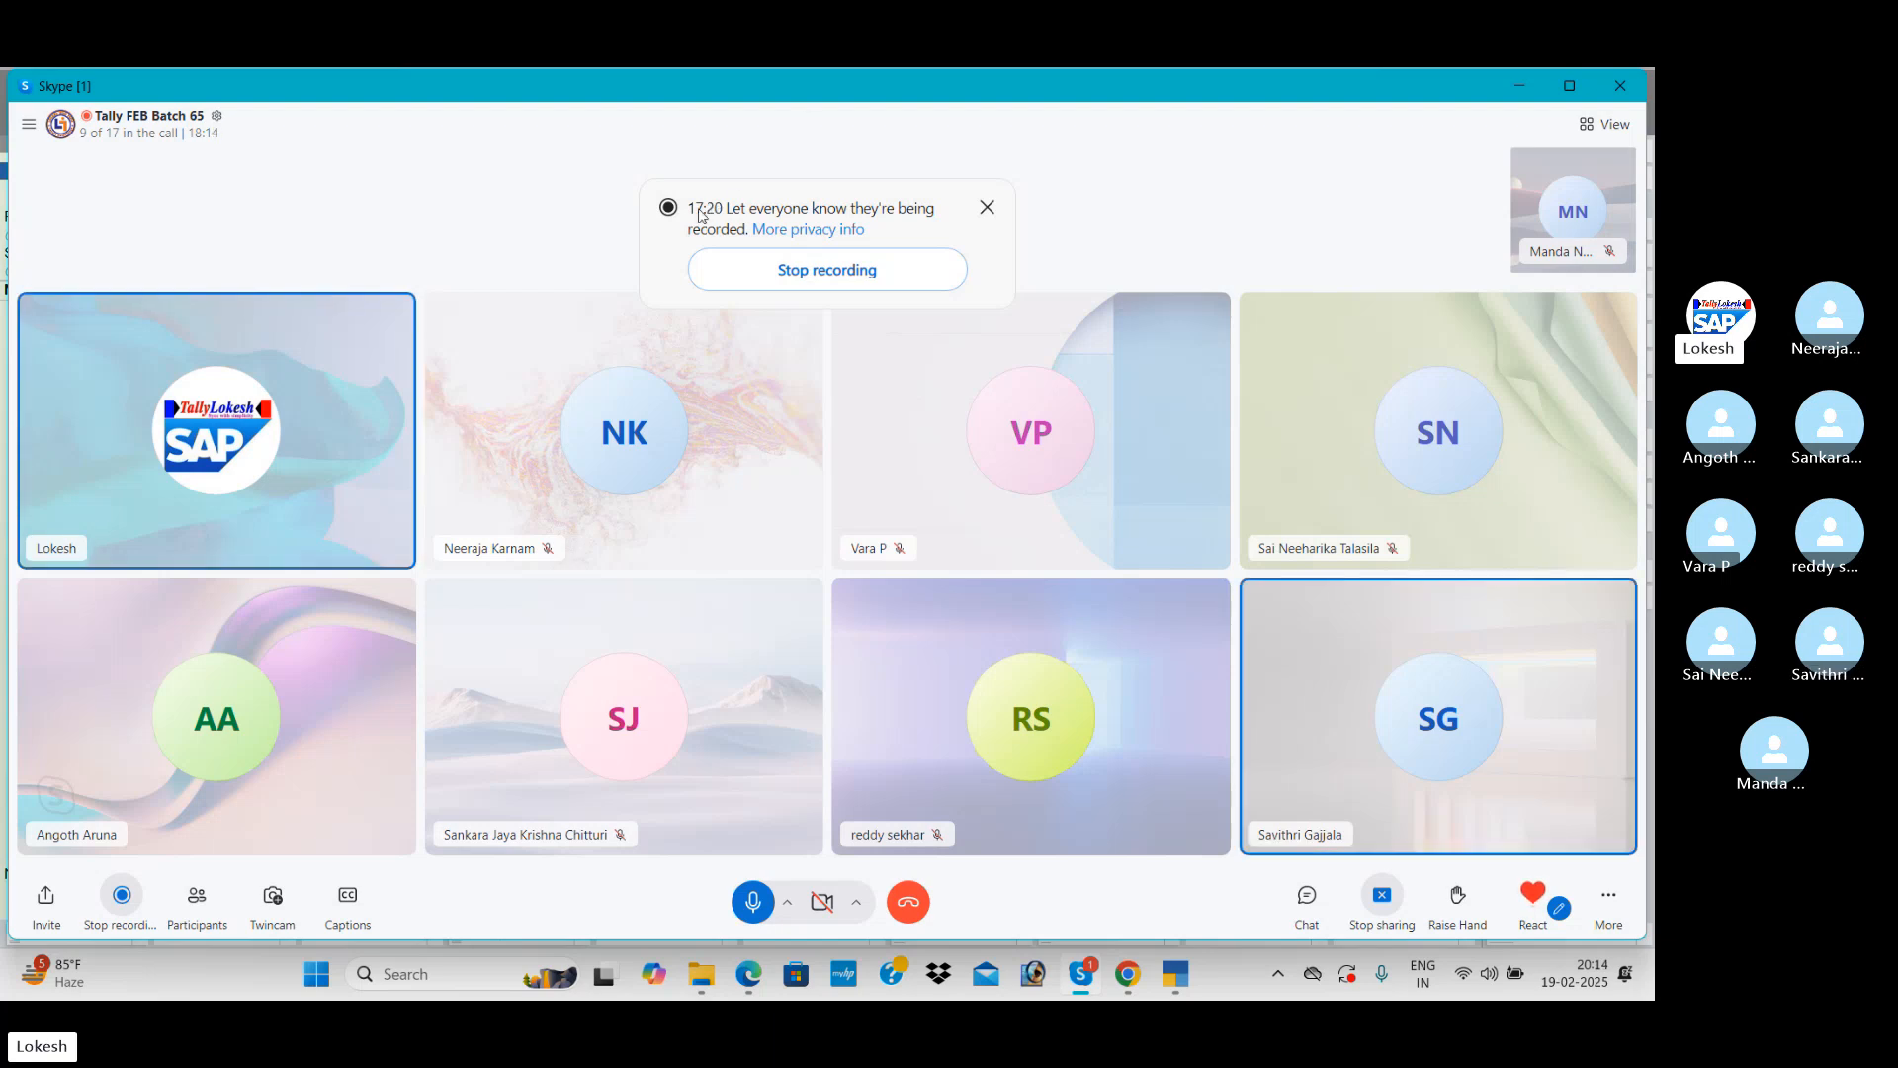
{"action": "key", "text": "alt+Tab"}
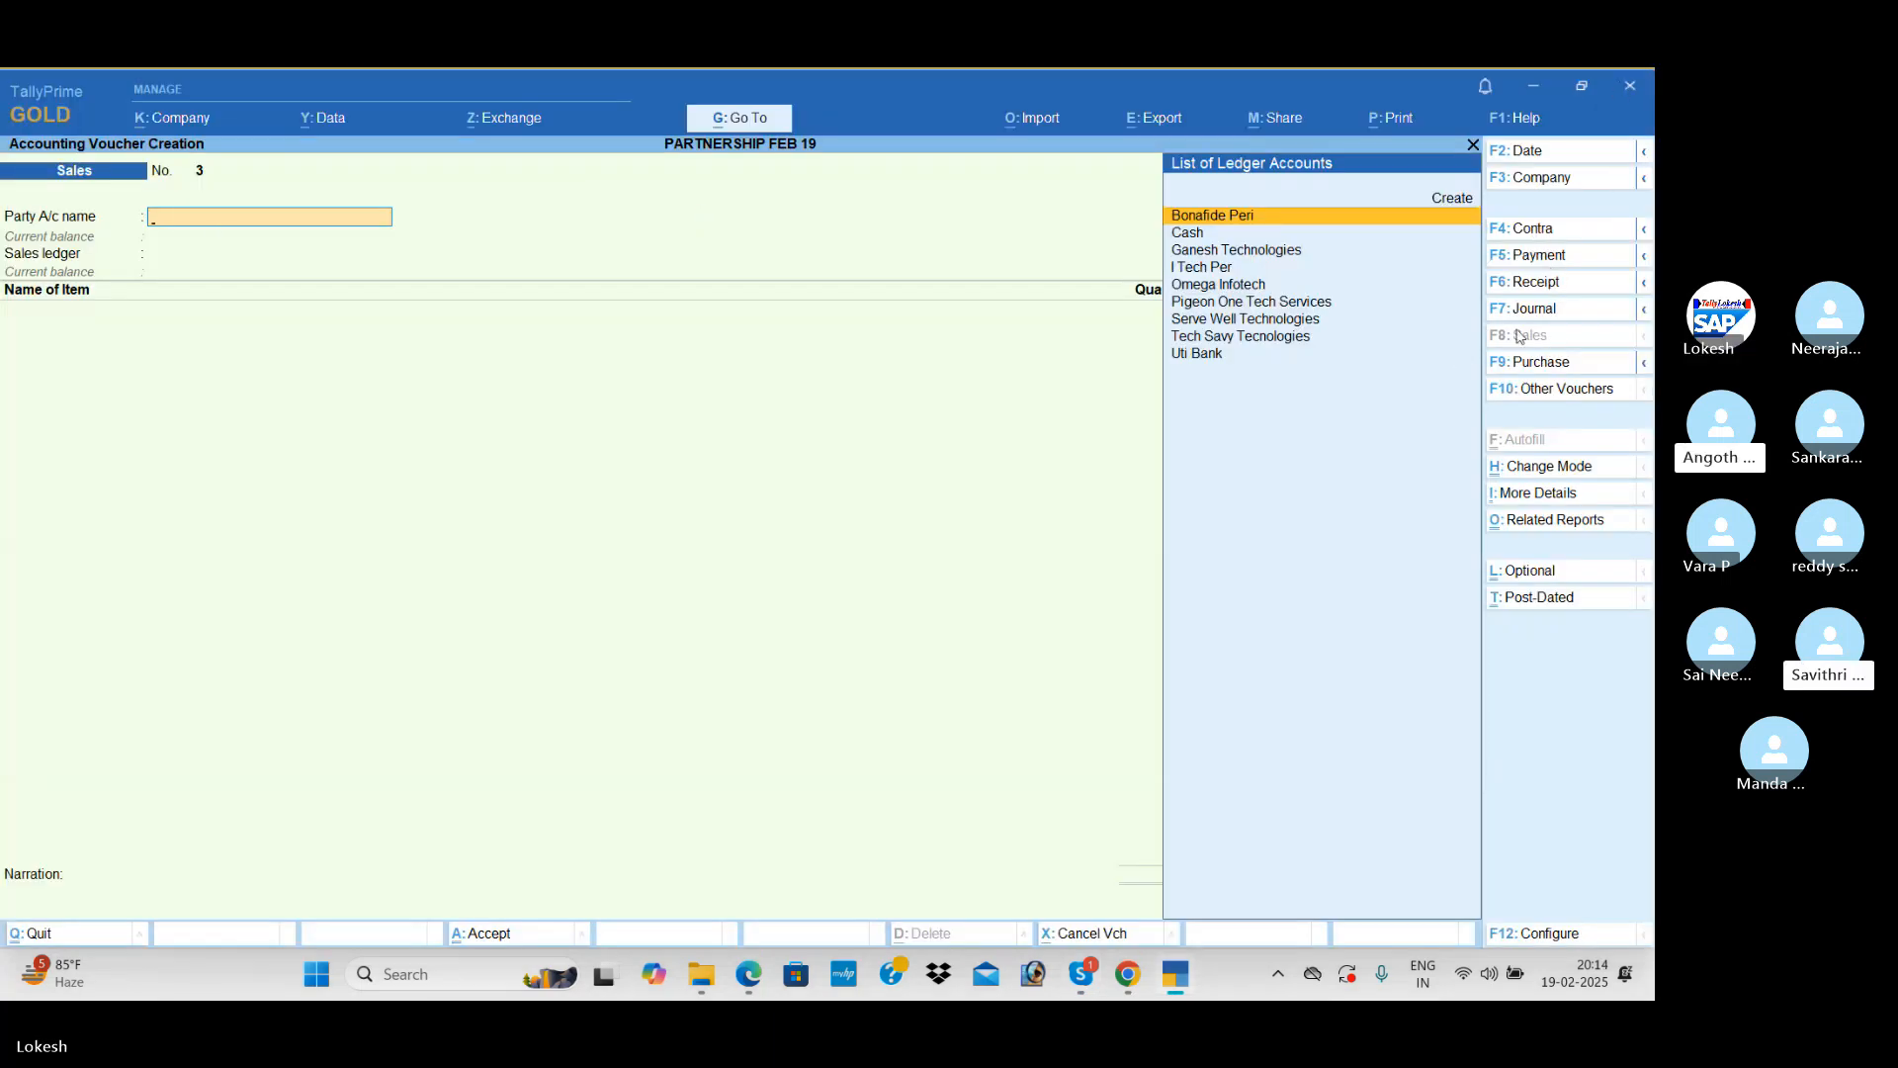
Step: Start a Purchase voucher and enable separate Actual and Billed Quantity columns in the company features
{"action": "left_click", "coordinate": [1562, 362]}
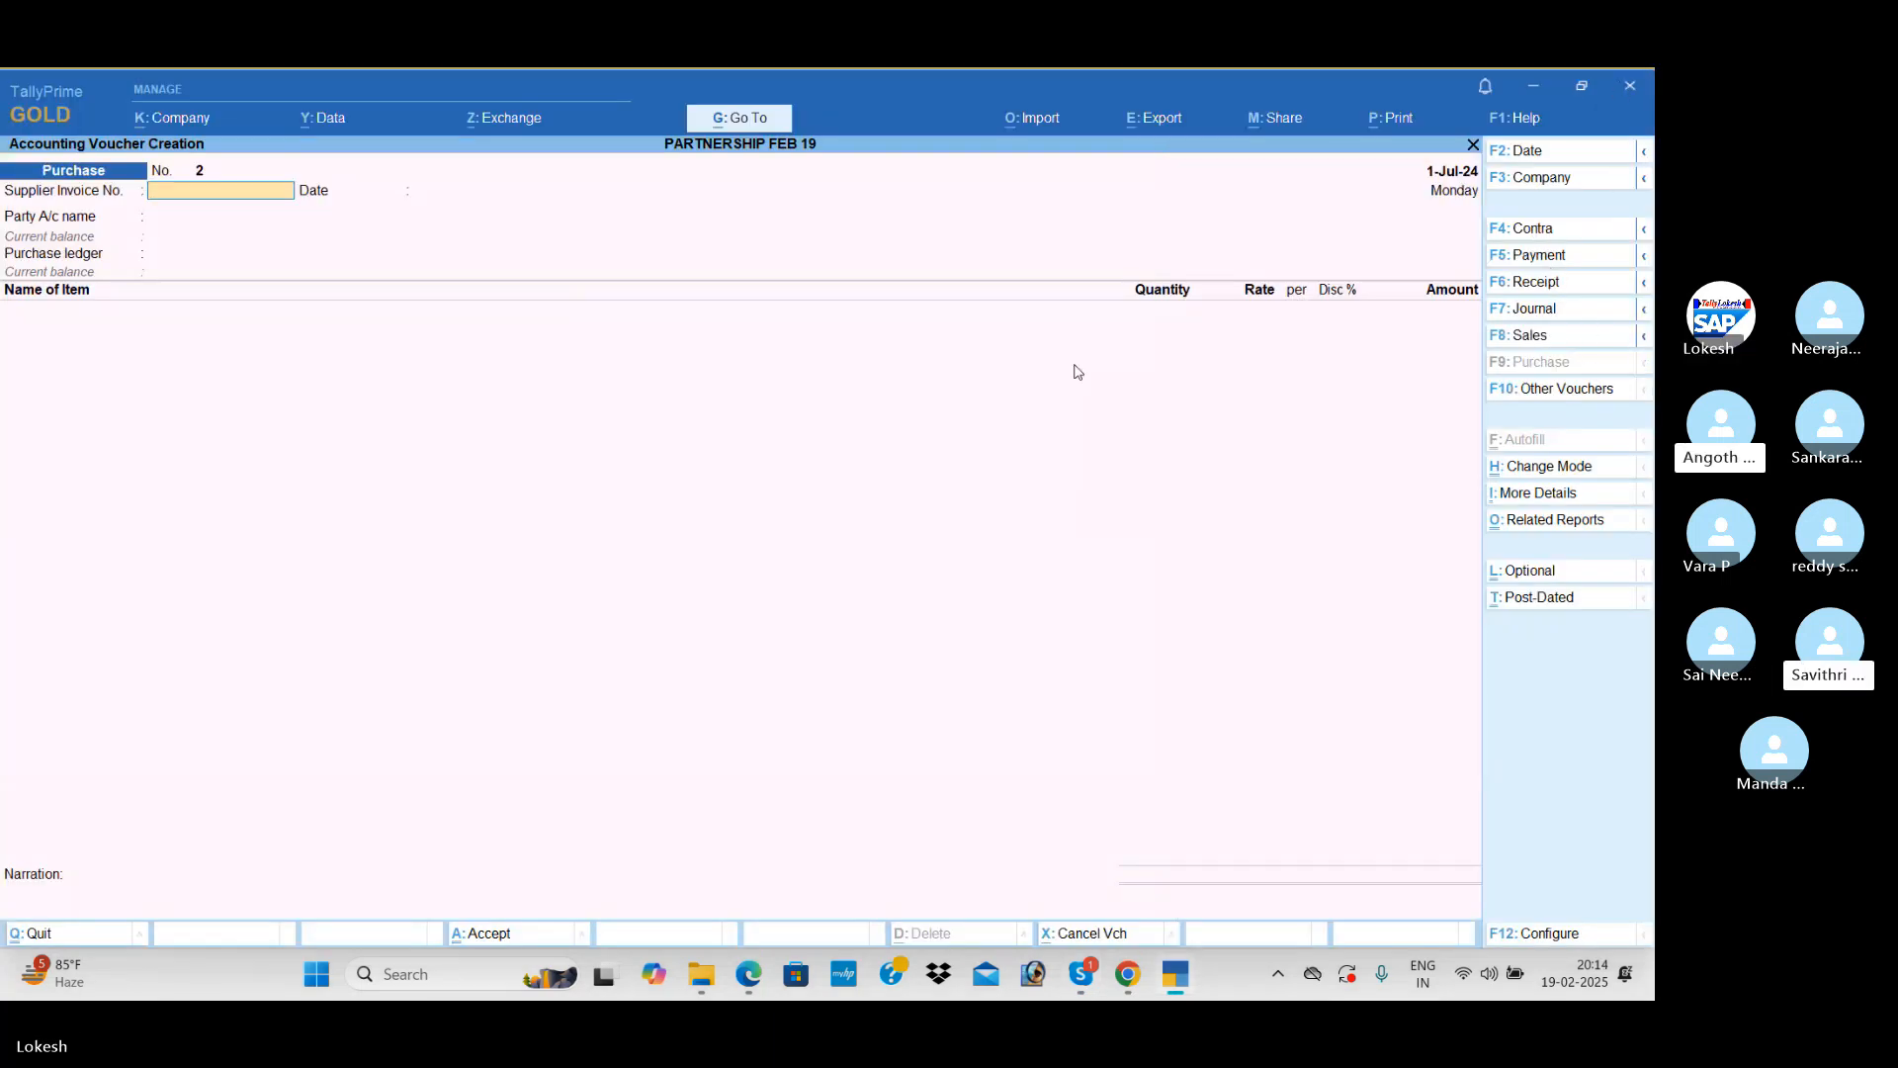
{"action": "left_click", "coordinate": [185, 124]}
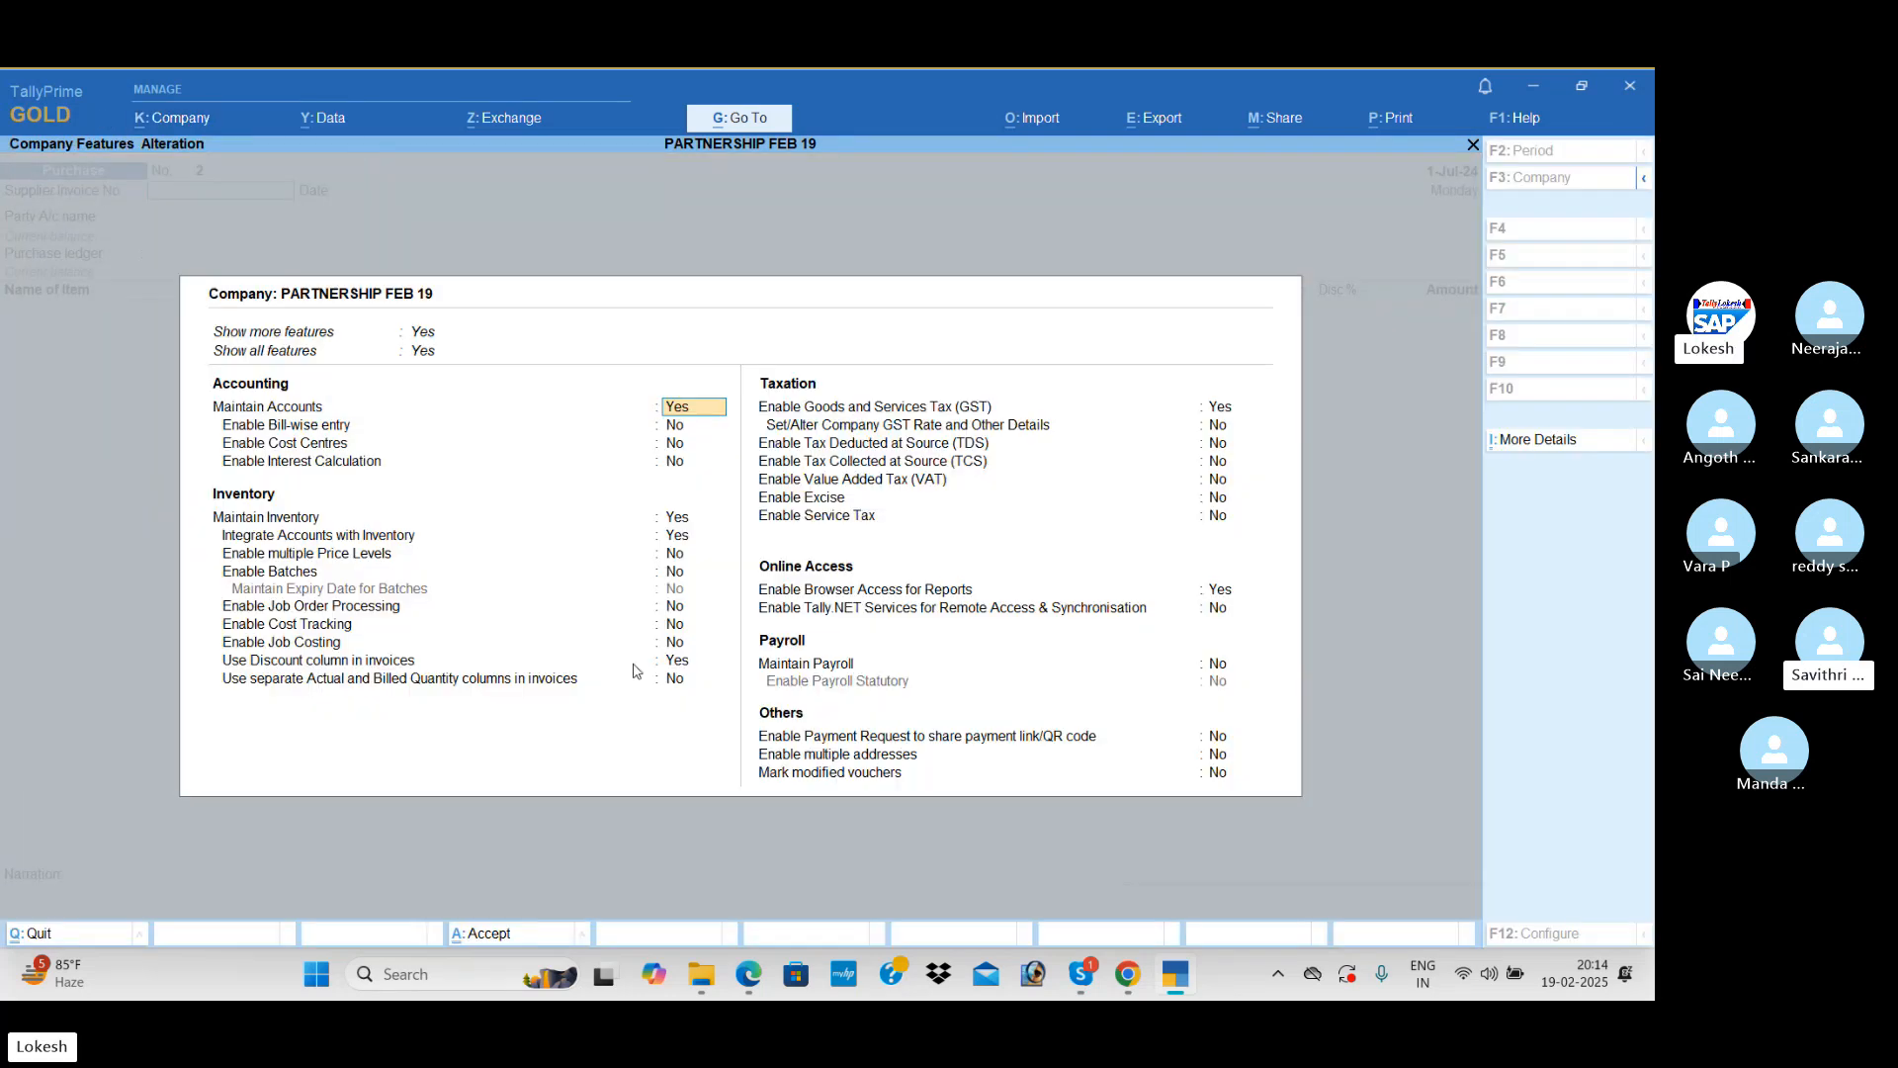
{"action": "left_click", "coordinate": [302, 423]}
{"action": "left_click", "coordinate": [673, 679]}
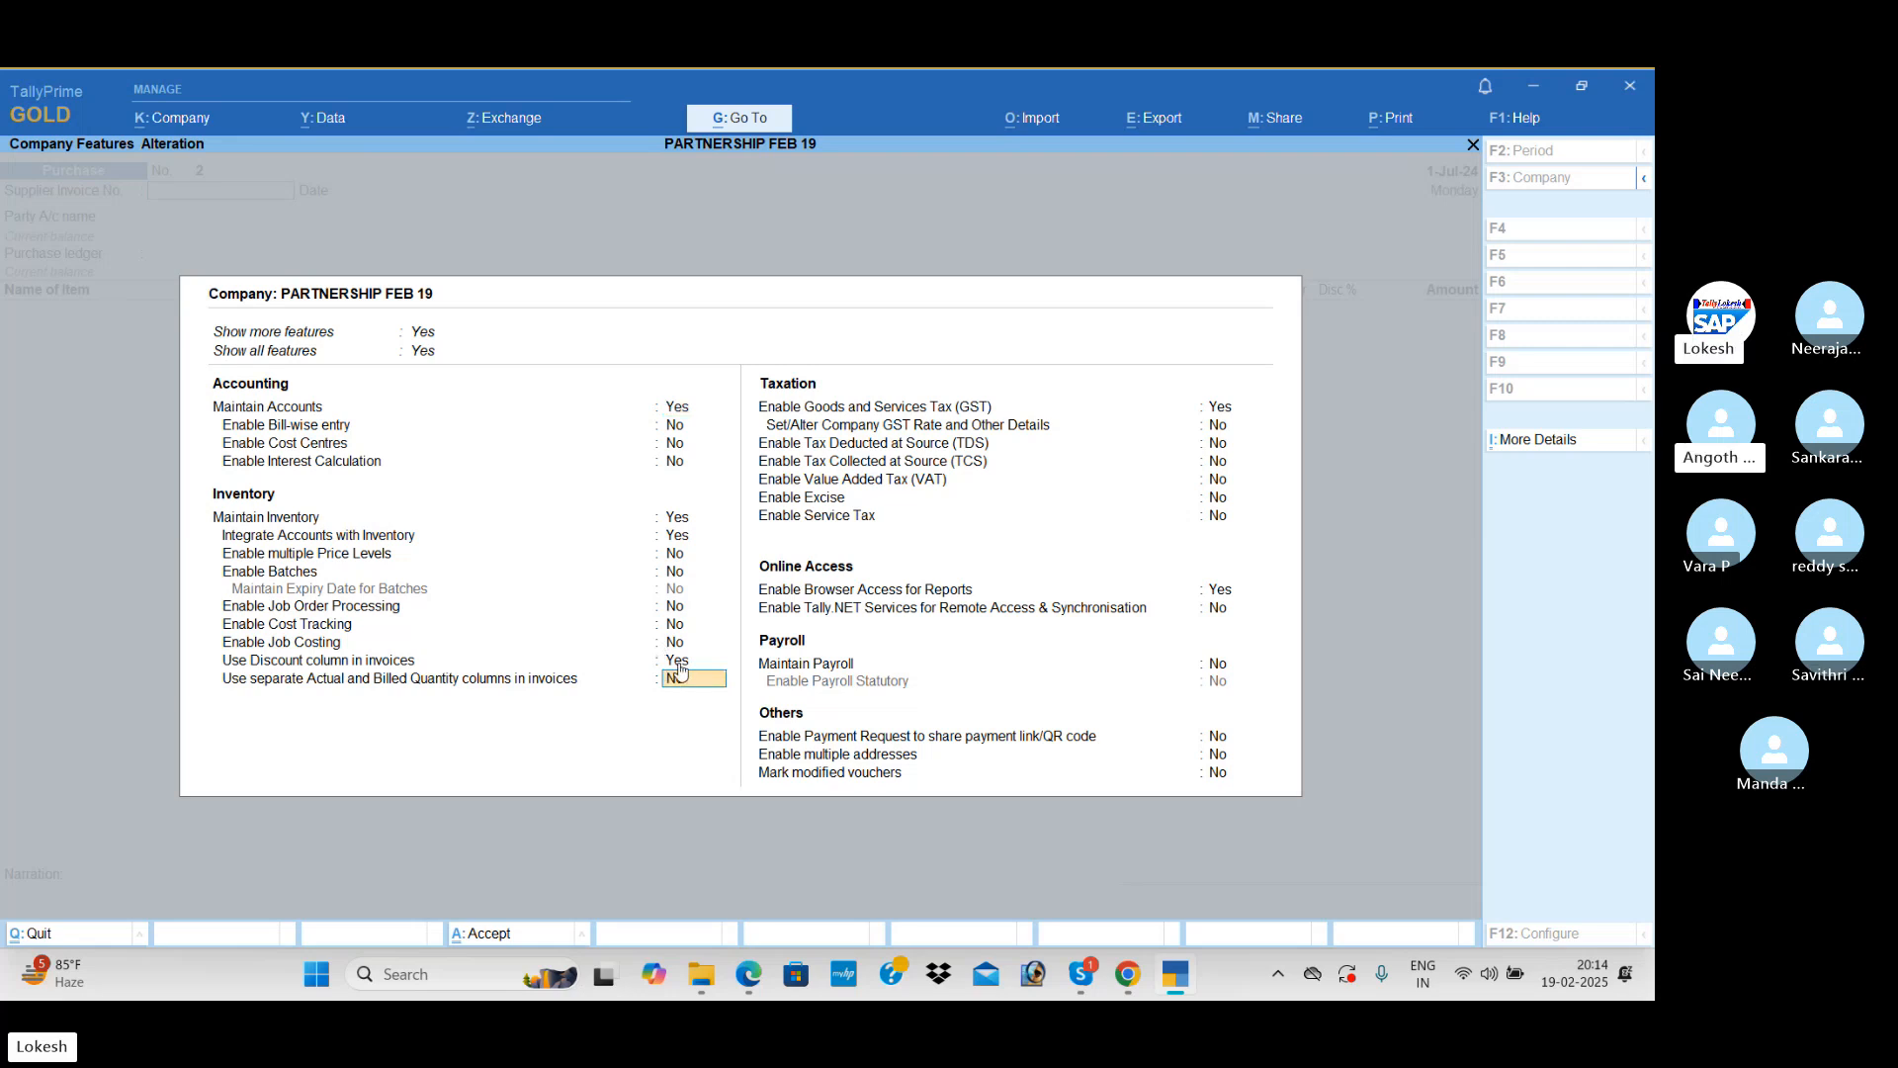
{"action": "type", "text": "y"}
{"action": "key", "text": "Return"}
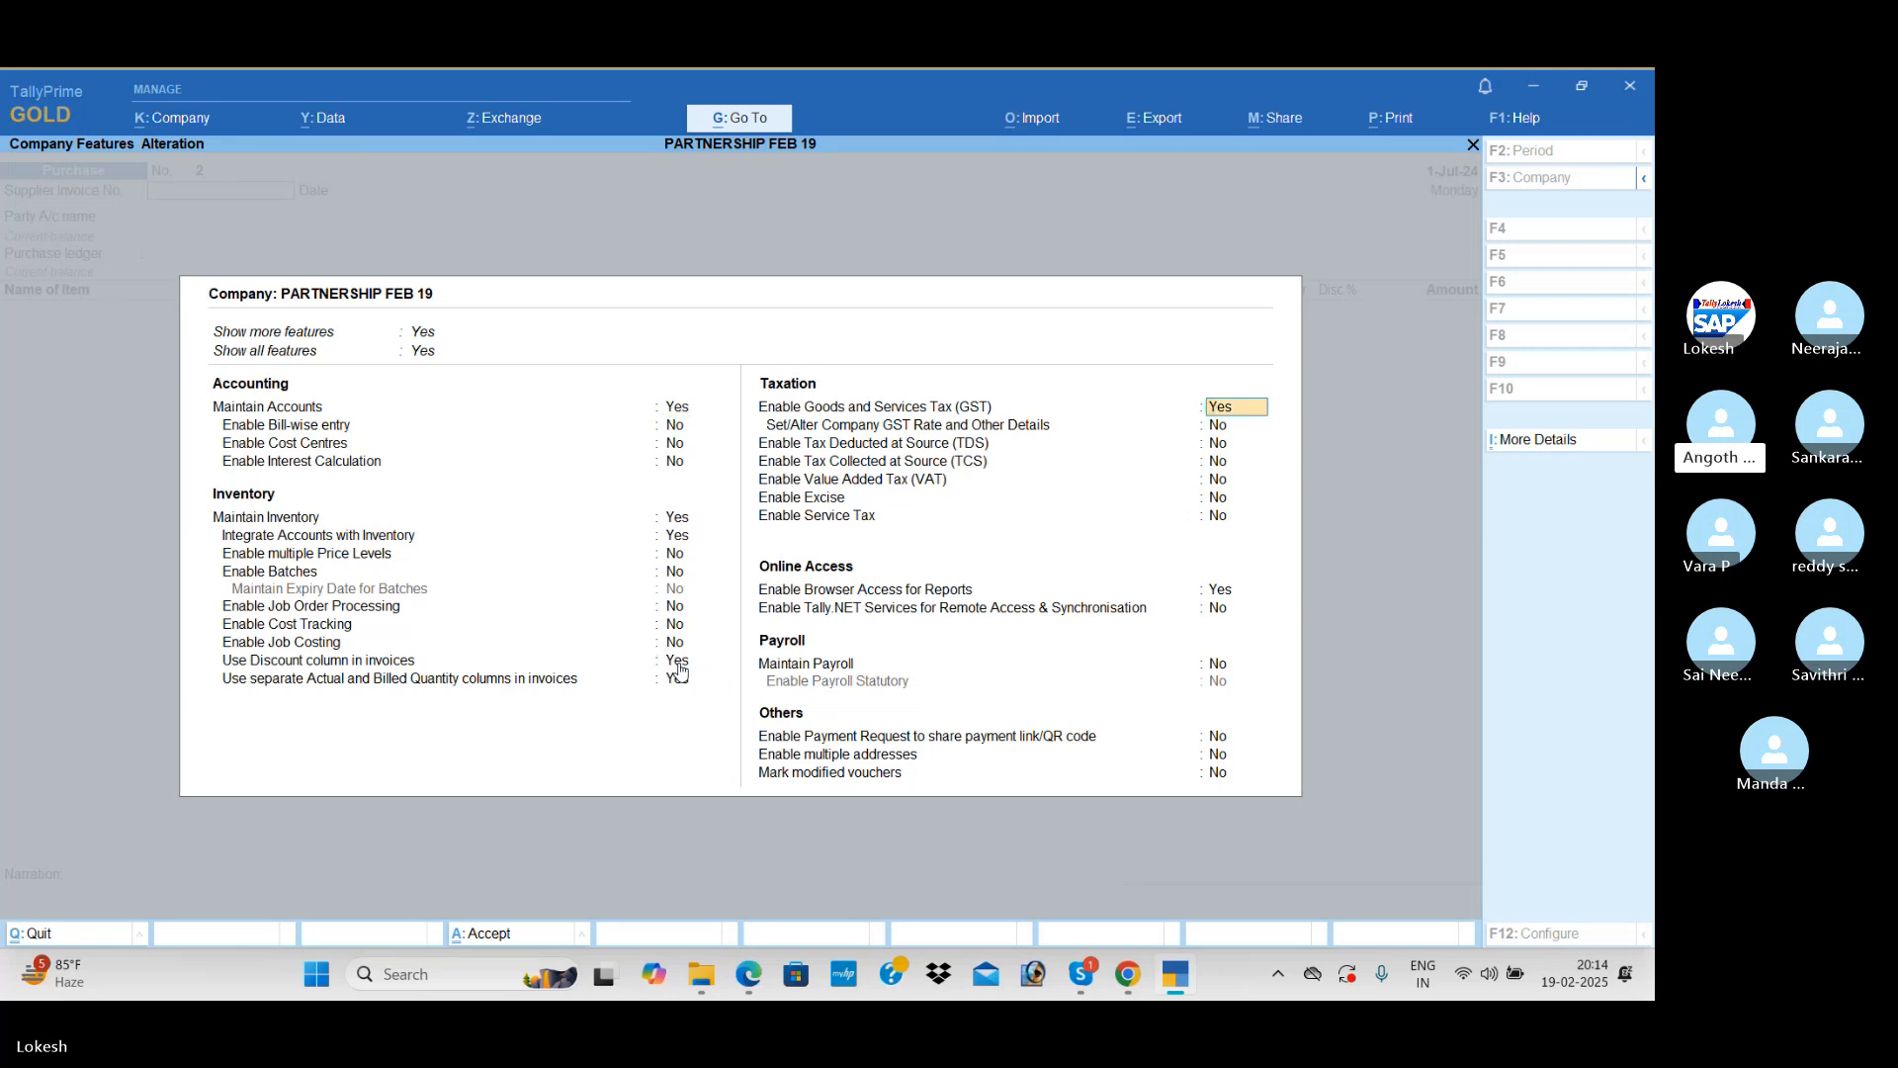
{"action": "key", "text": "ctrl+a"}
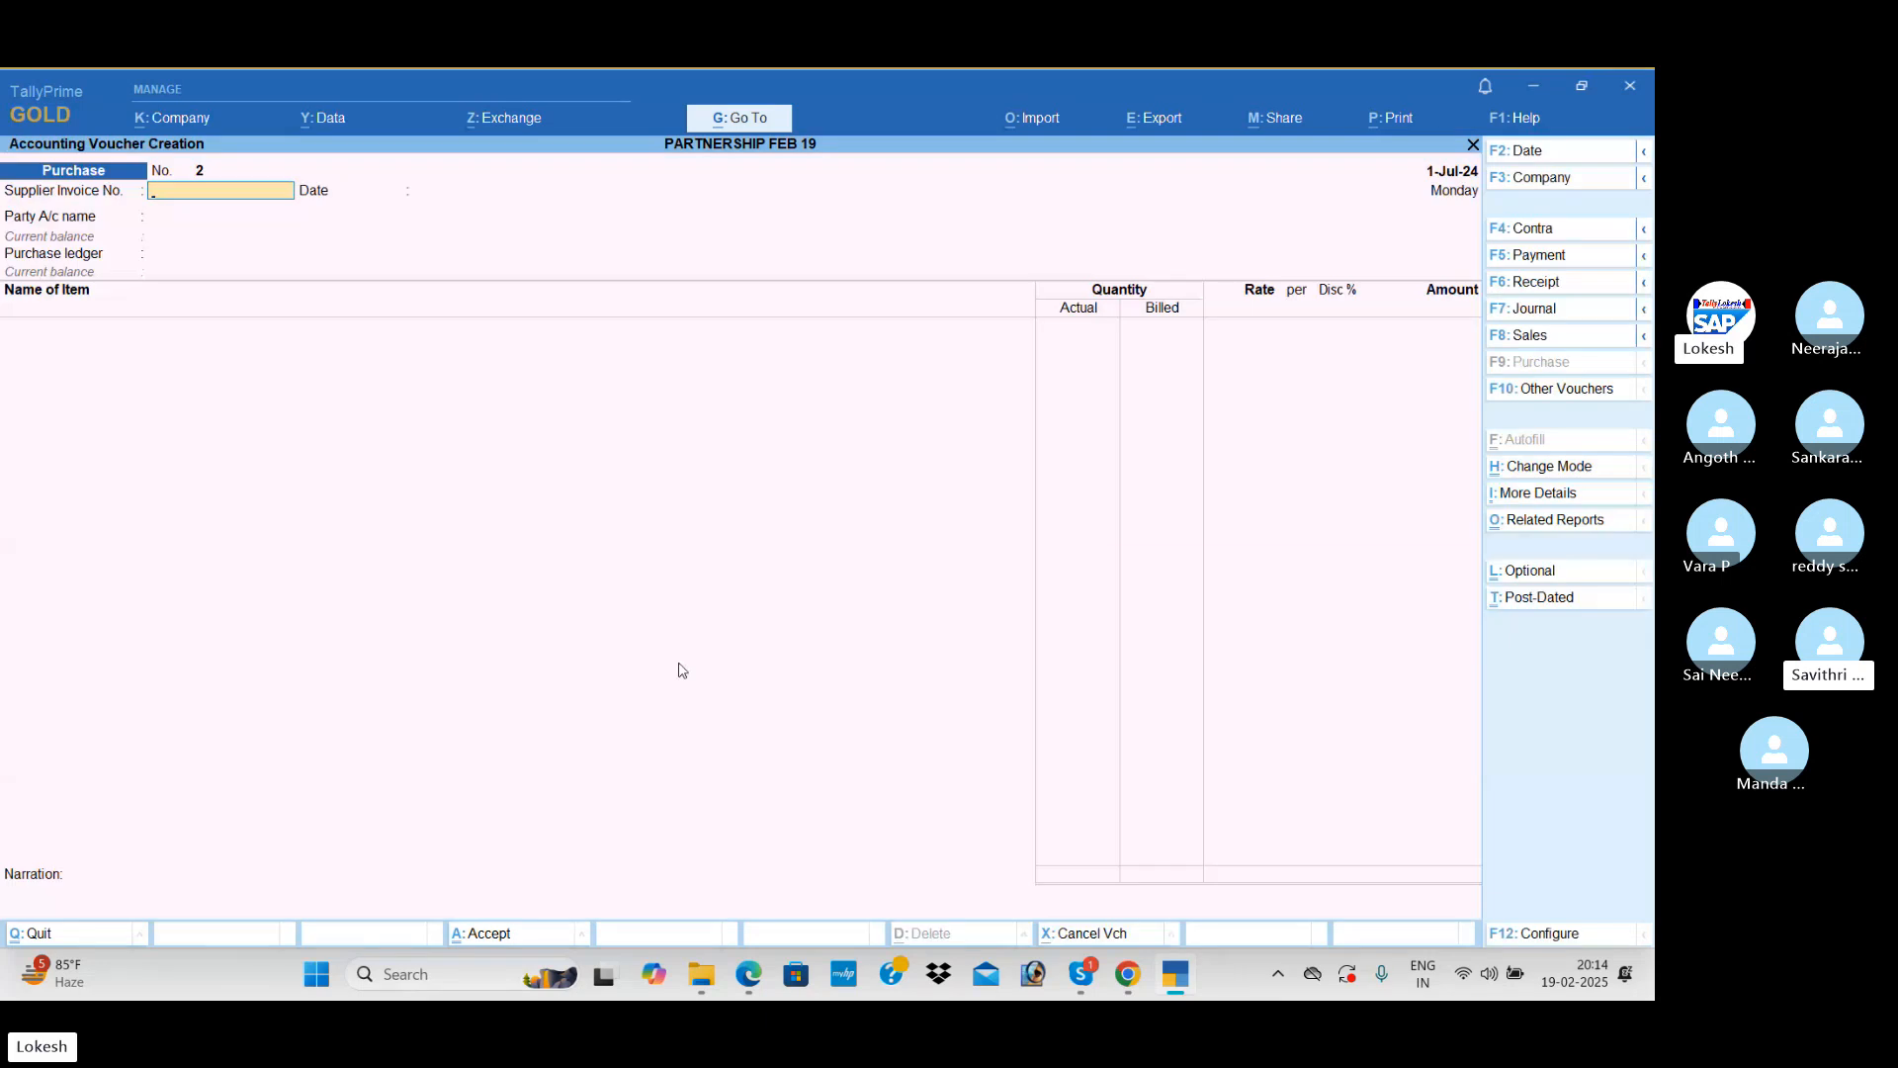
Step: Set the purchase voucher's party account to Omega Infotech, accept the receipt and party details, and use the Purchase ledger
{"action": "type", "text": "o"}
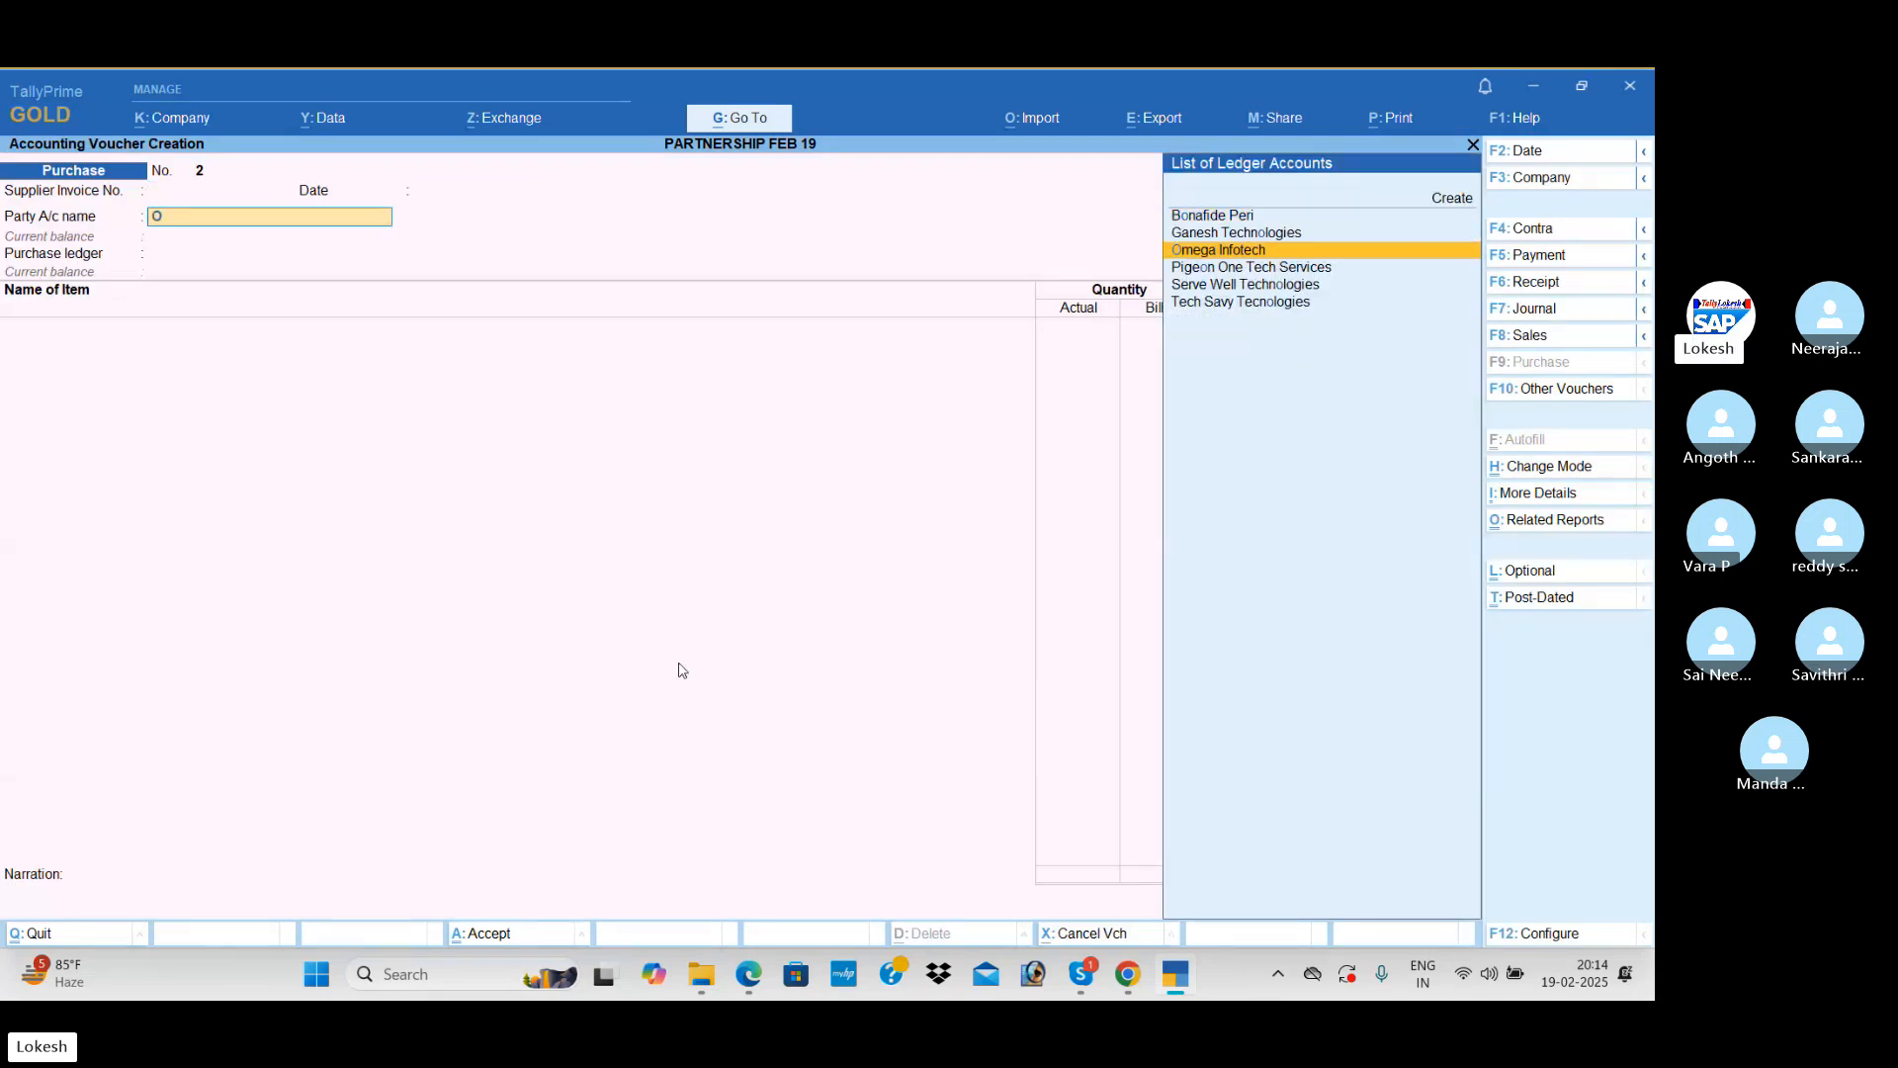
{"action": "key", "text": "Return"}
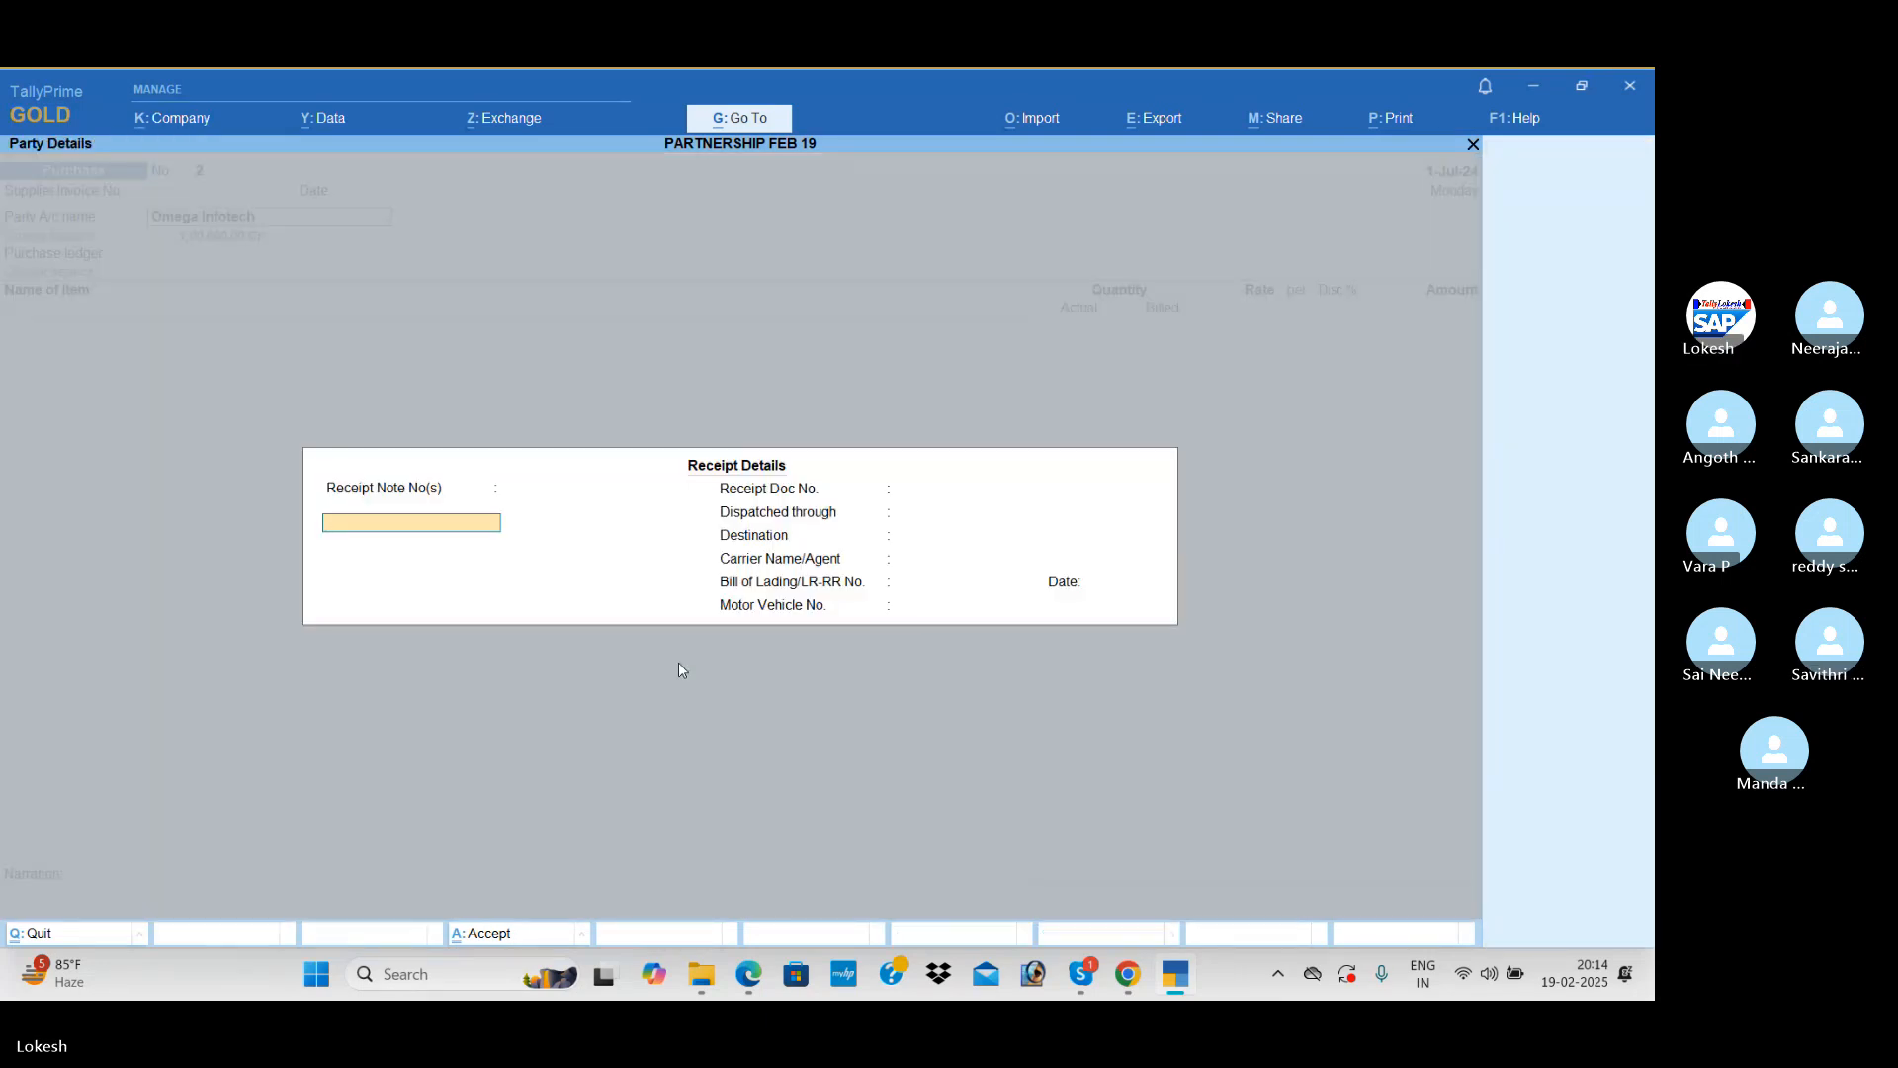
{"action": "key", "text": "ctrl+a"}
{"action": "key", "text": "ctrl+a"}
{"action": "key", "text": "Return"}
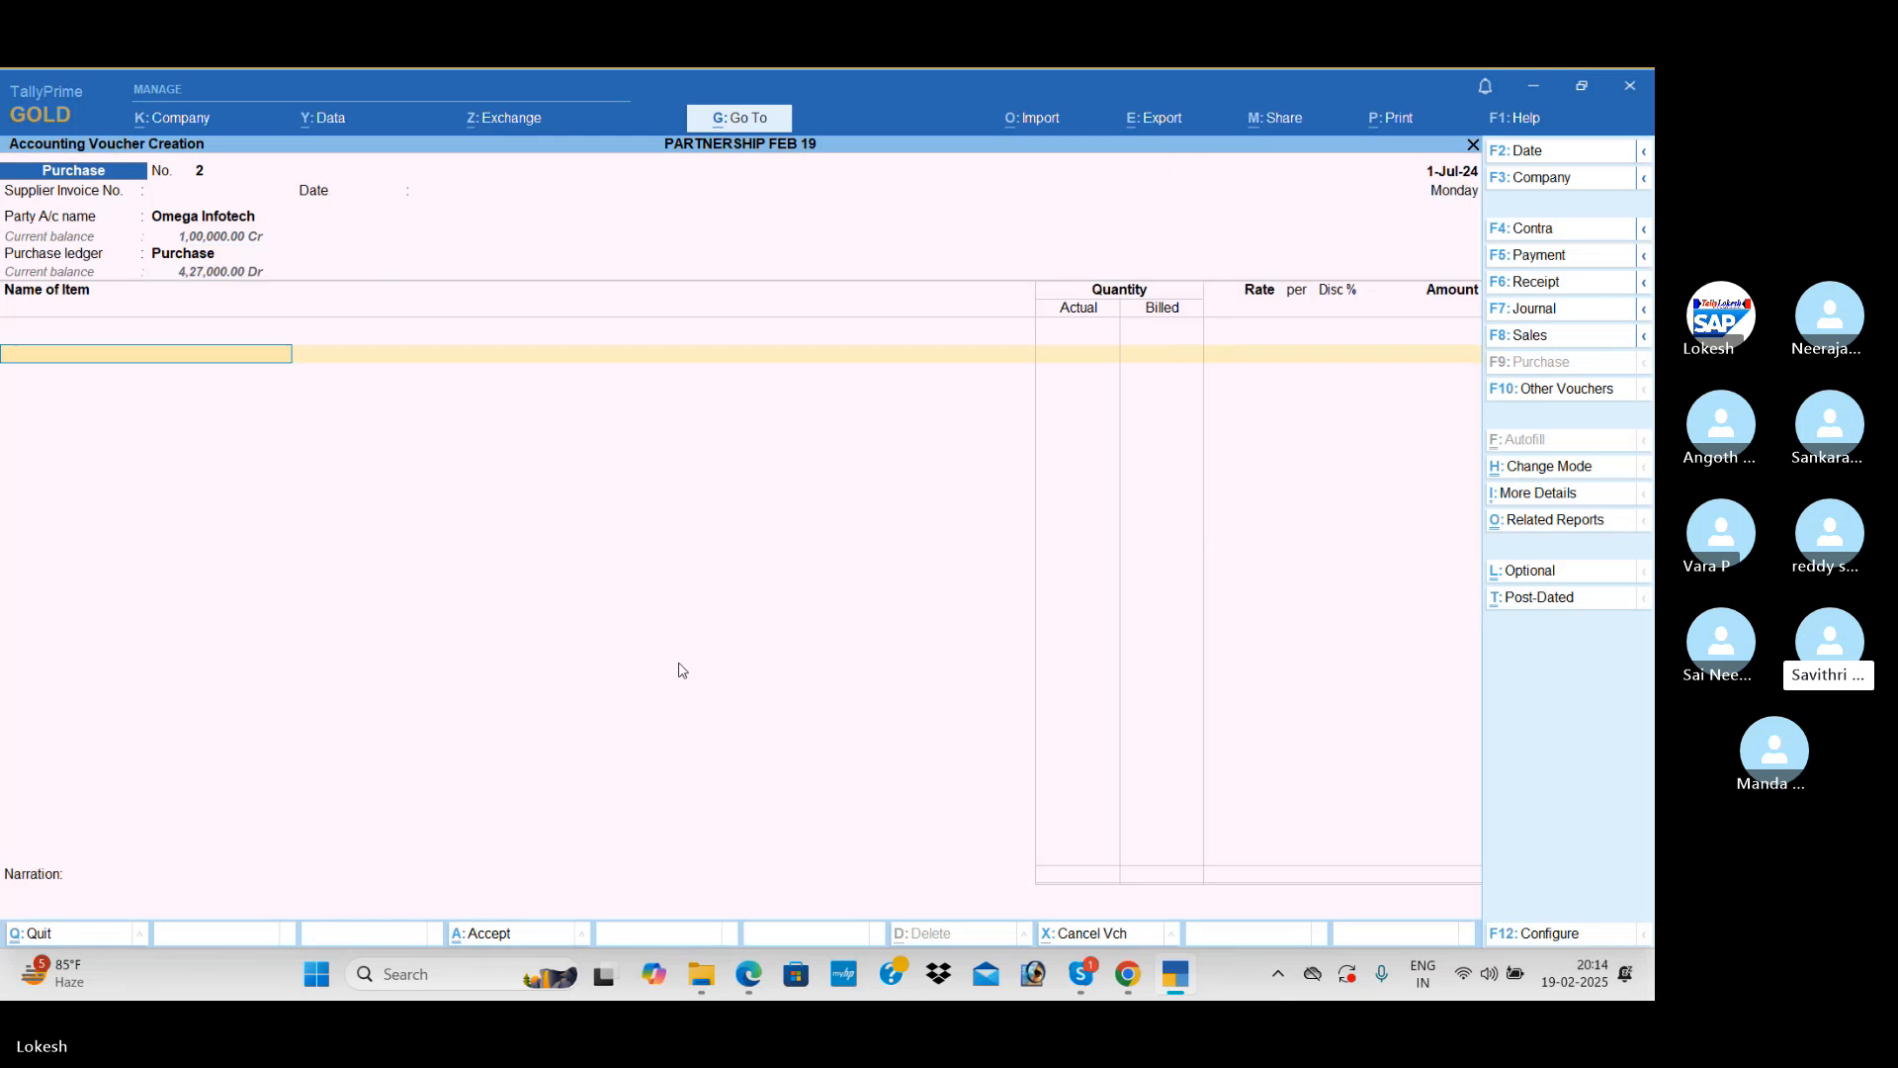
Step: Add Processors to the purchase voucher with actual quantity 30 nos, billed quantity 25 nos and rate 5,200
{"action": "key", "text": "Down"}
{"action": "key", "text": "Down"}
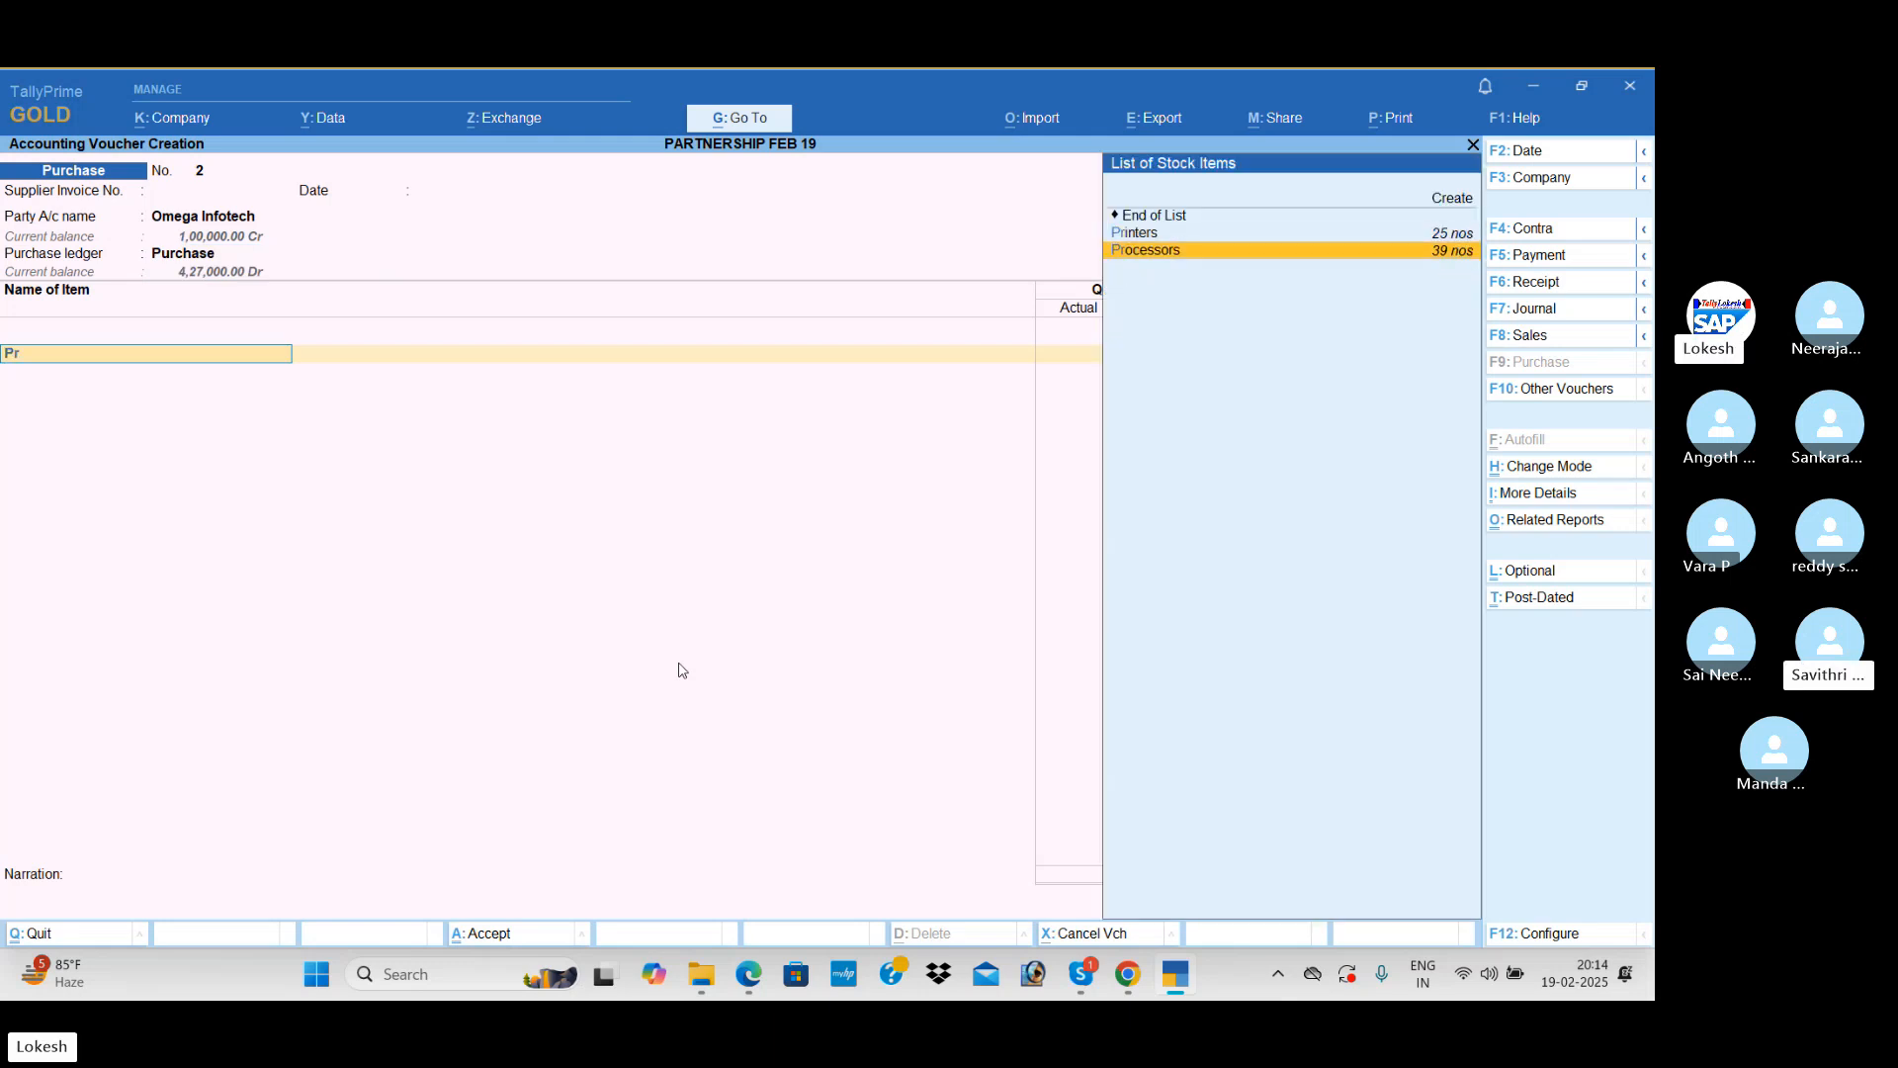
{"action": "key", "text": "Return"}
{"action": "type", "text": "30"}
{"action": "key", "text": "Return"}
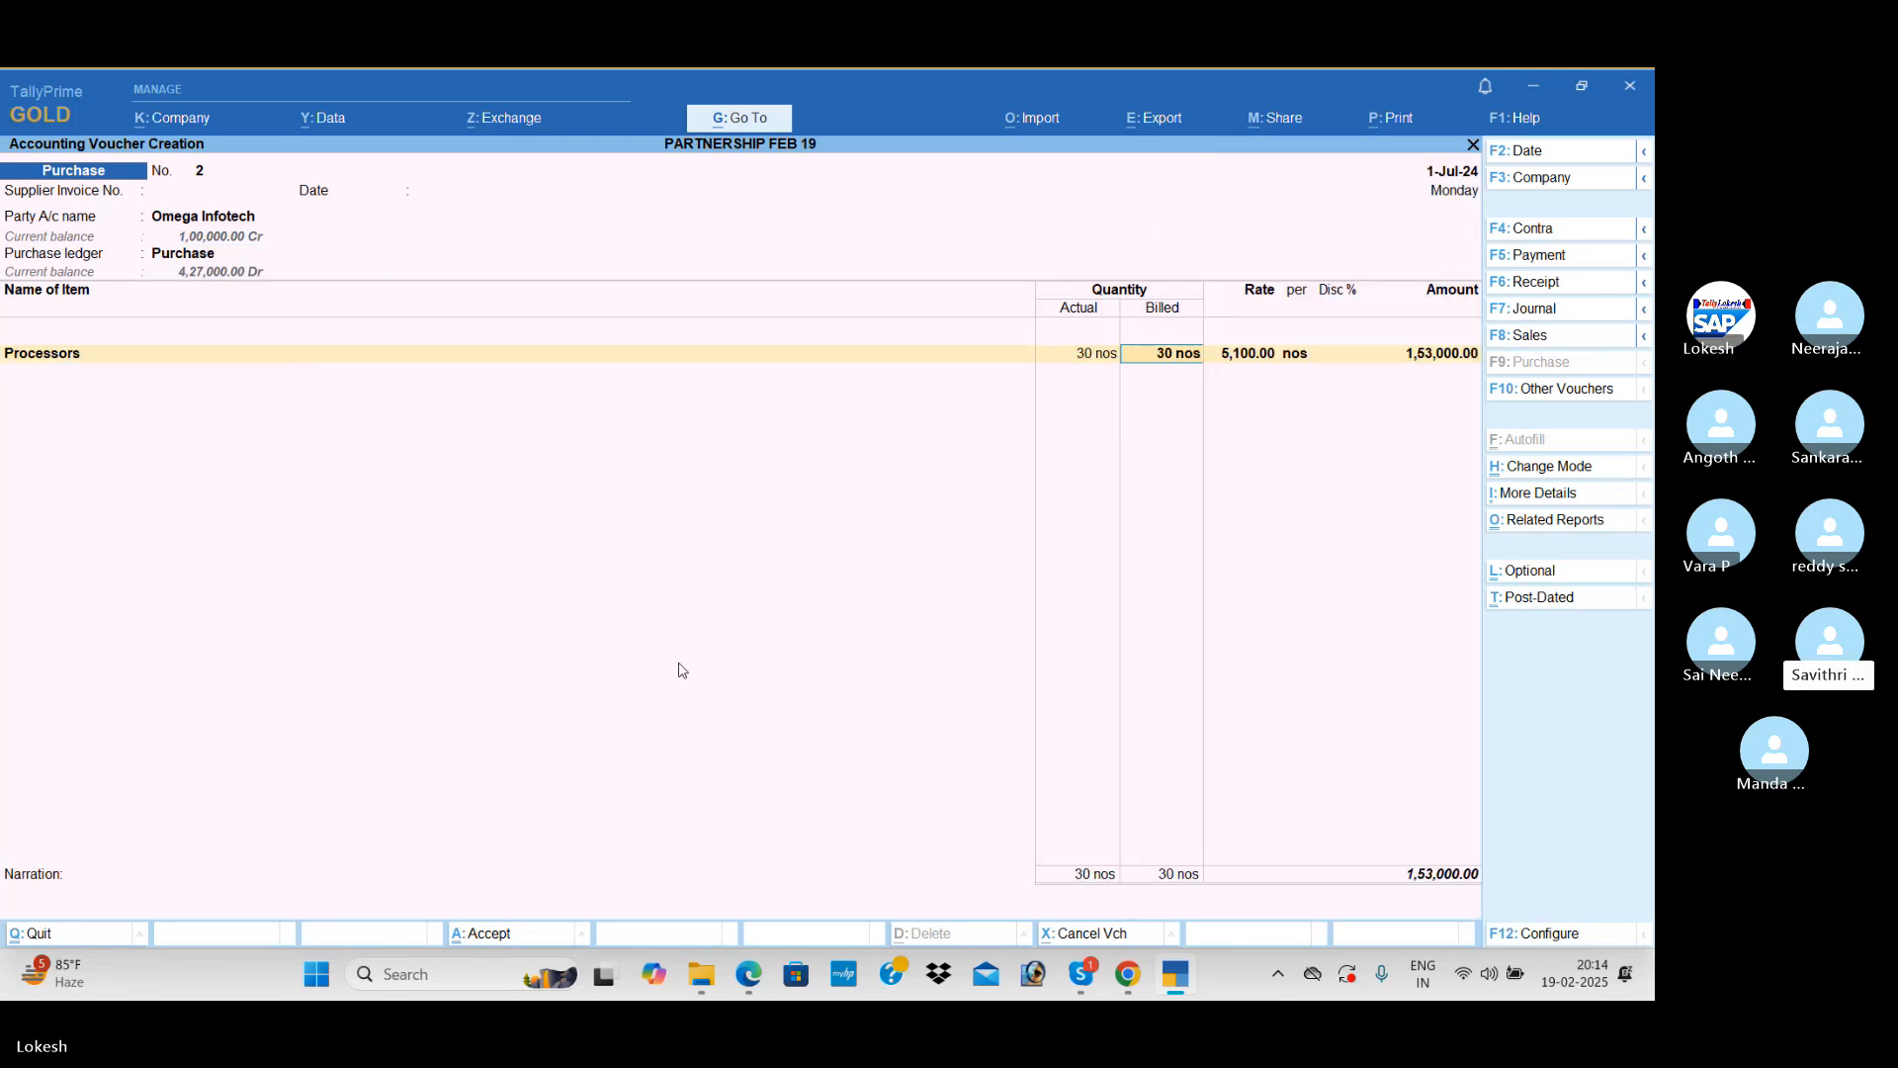
{"action": "type", "text": "5"}
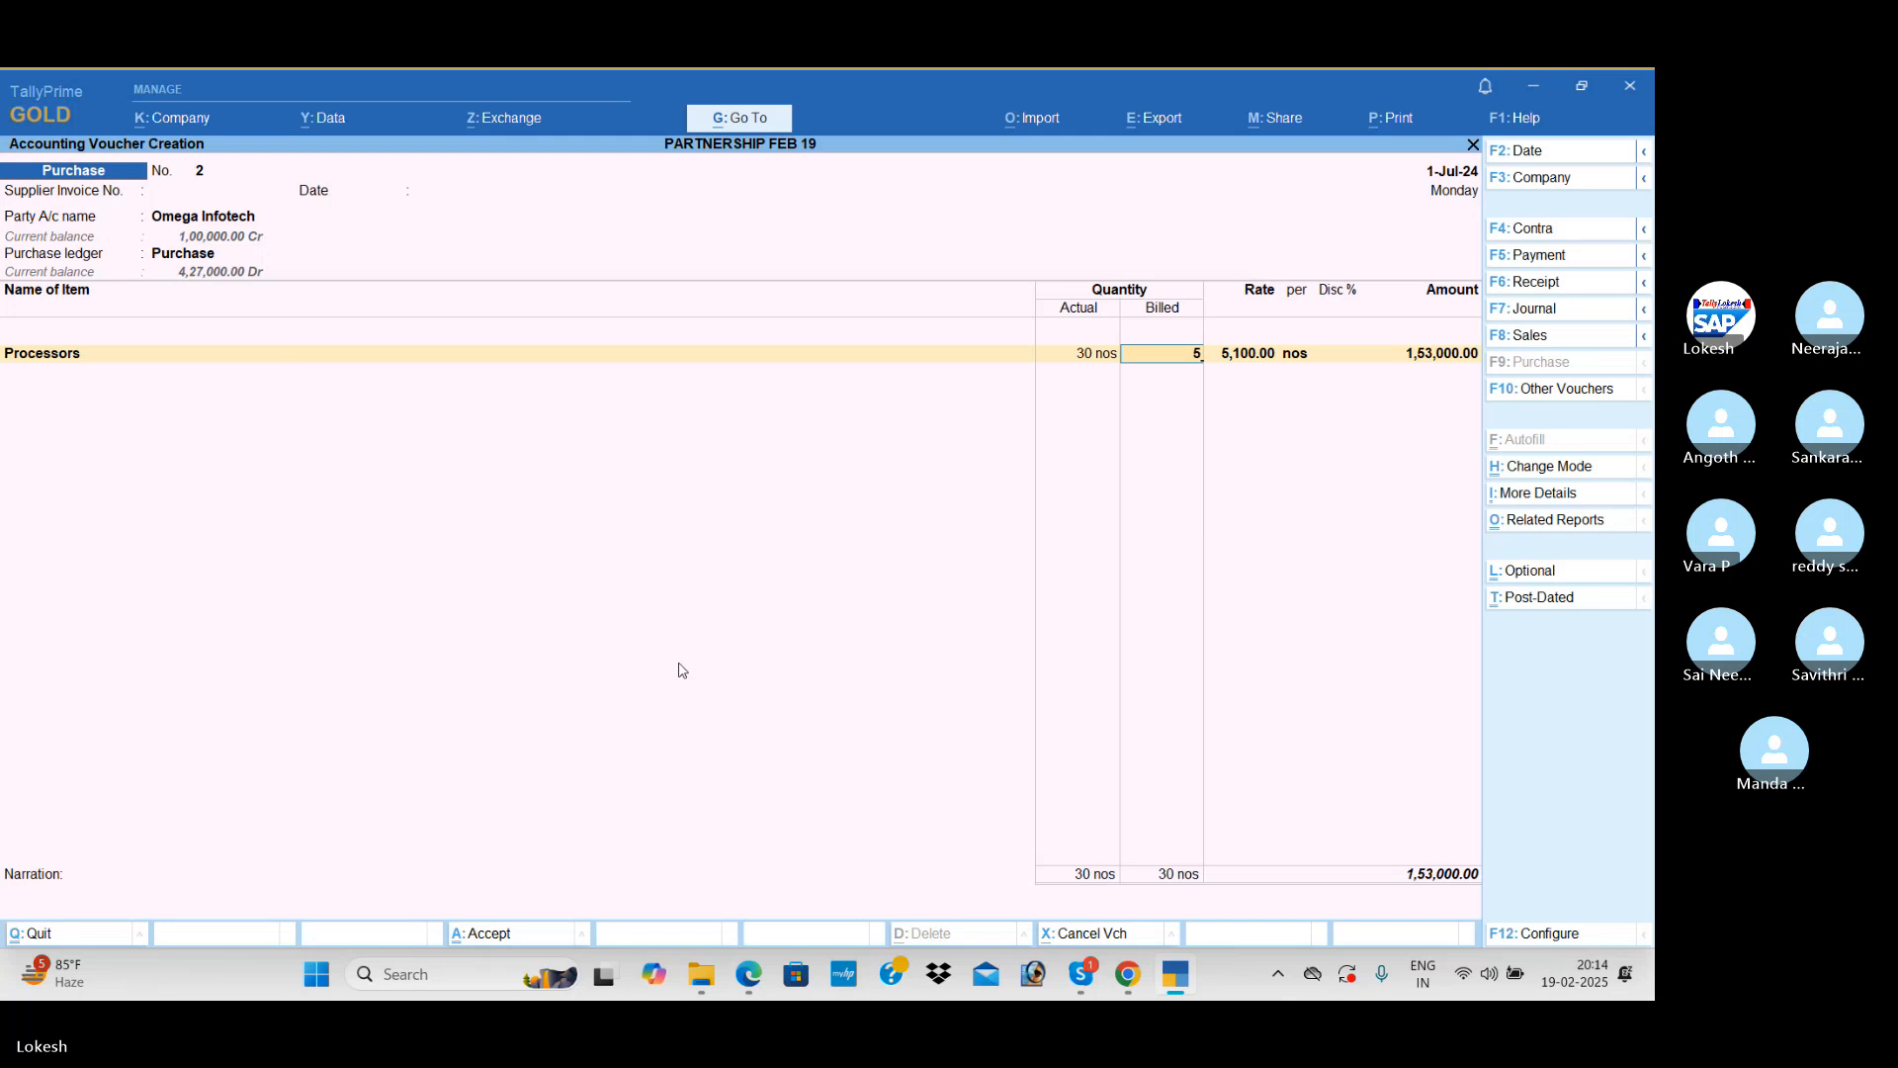
{"action": "type", "text": "25"}
{"action": "key", "text": "Return"}
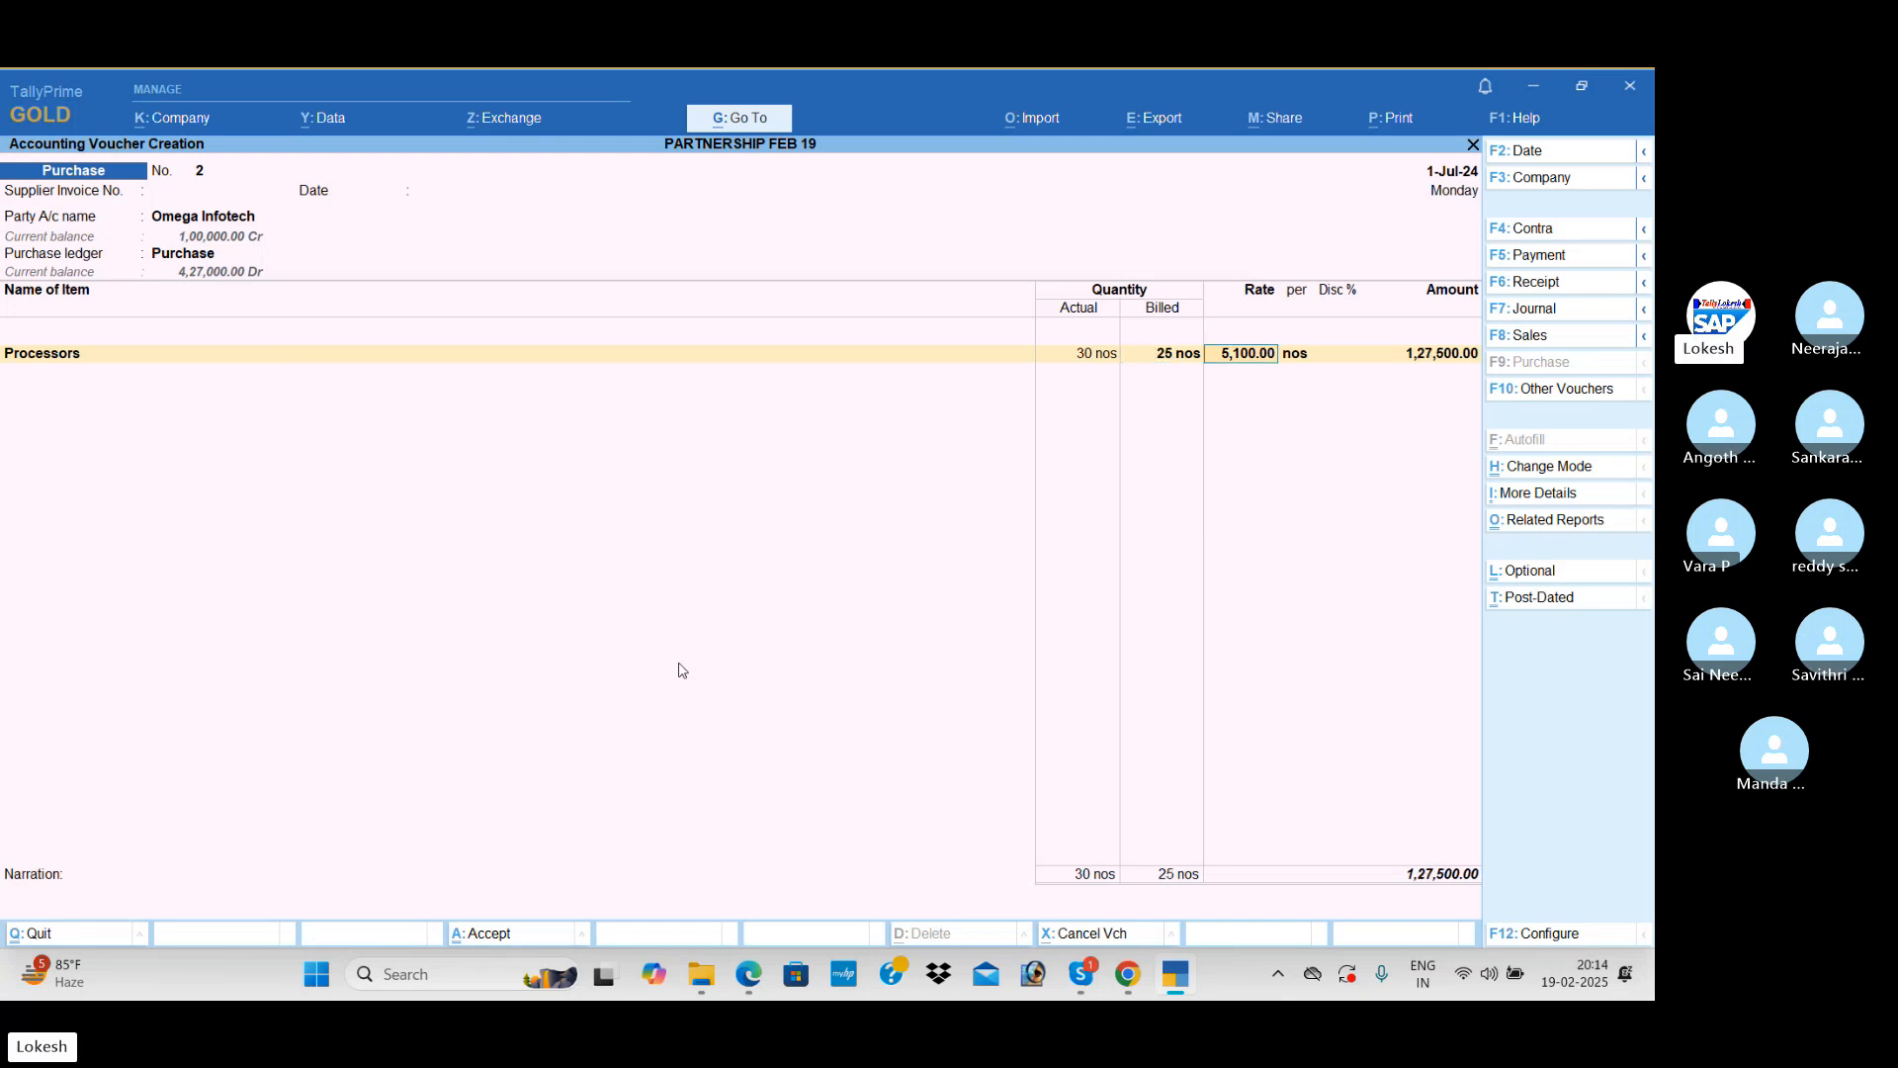
{"action": "type", "text": "5200"}
{"action": "key", "text": "Return"}
{"action": "key", "text": "Return"}
{"action": "key", "text": "Return"}
Step: Add Hard Disk to the purchase voucher with actual quantity 24 nos, billed quantity 20 nos and rate 3,000
{"action": "type", "text": "H"}
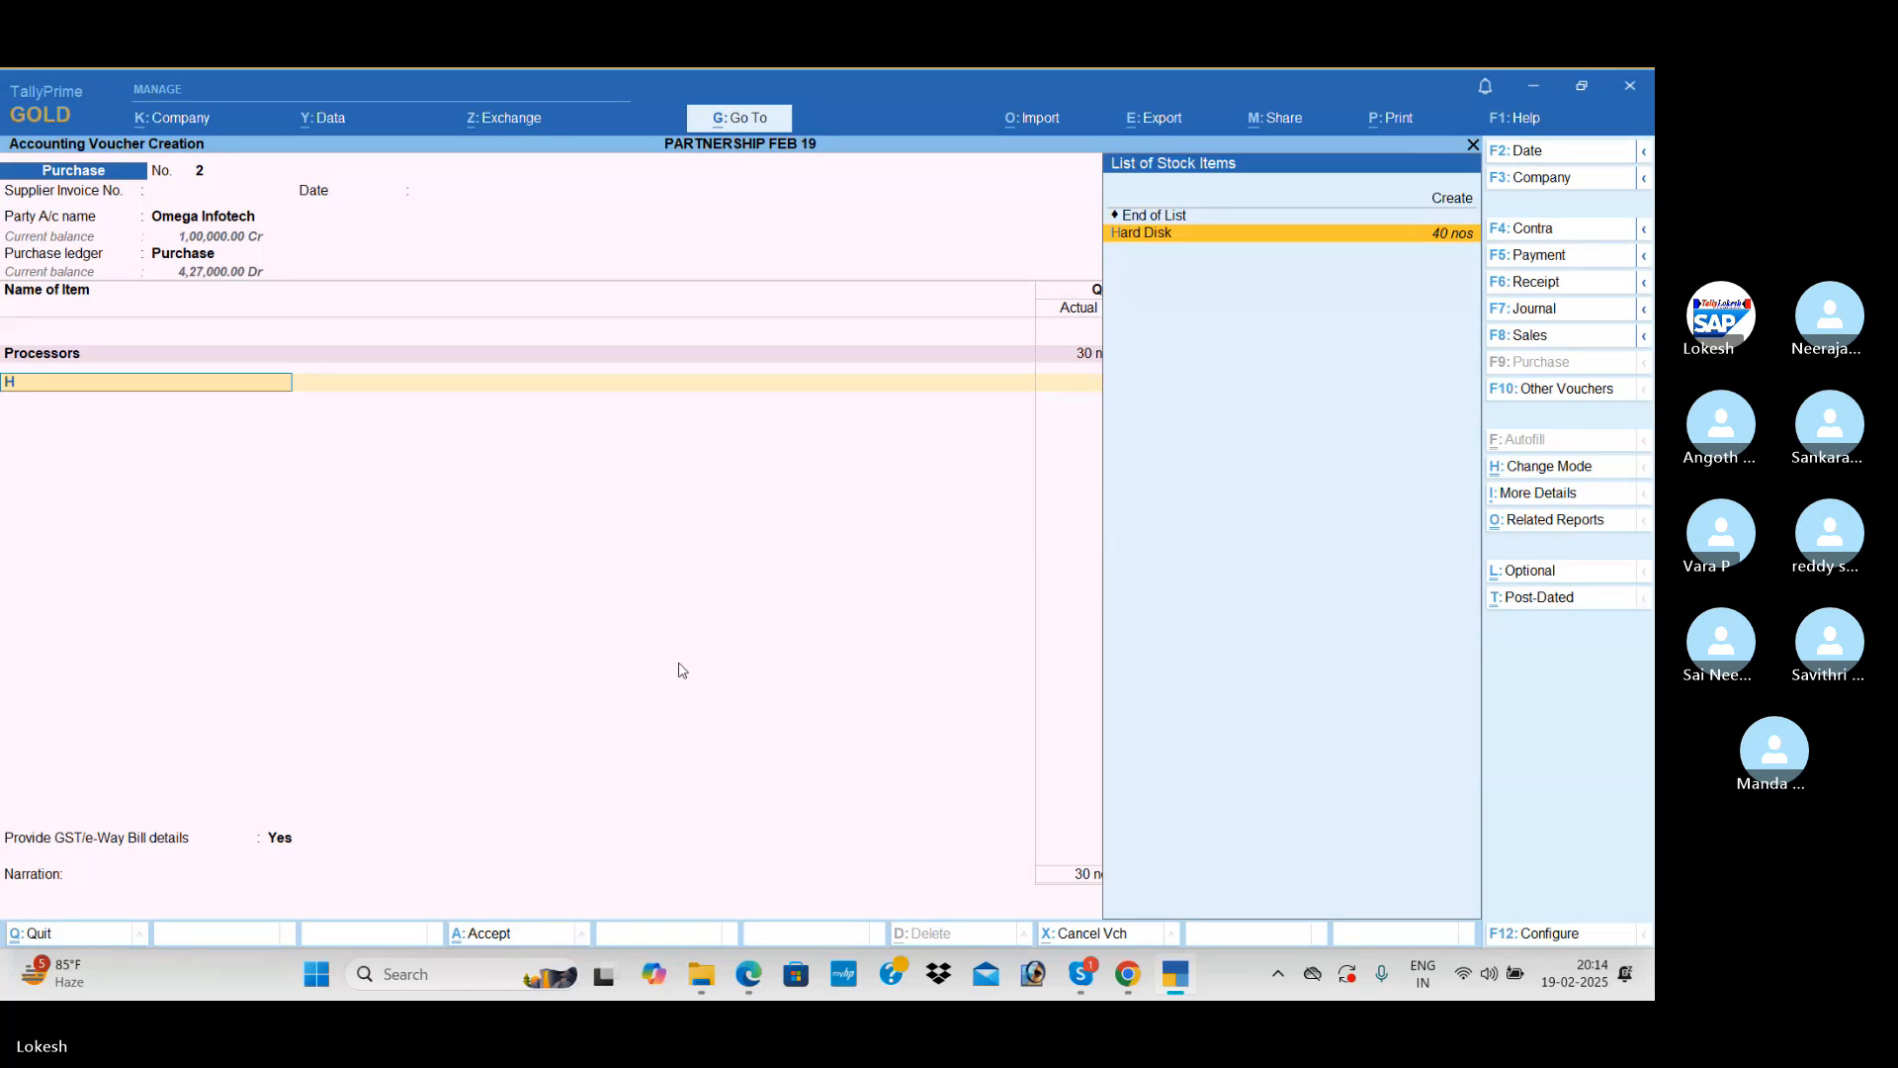
{"action": "key", "text": "Return"}
{"action": "type", "text": "24"}
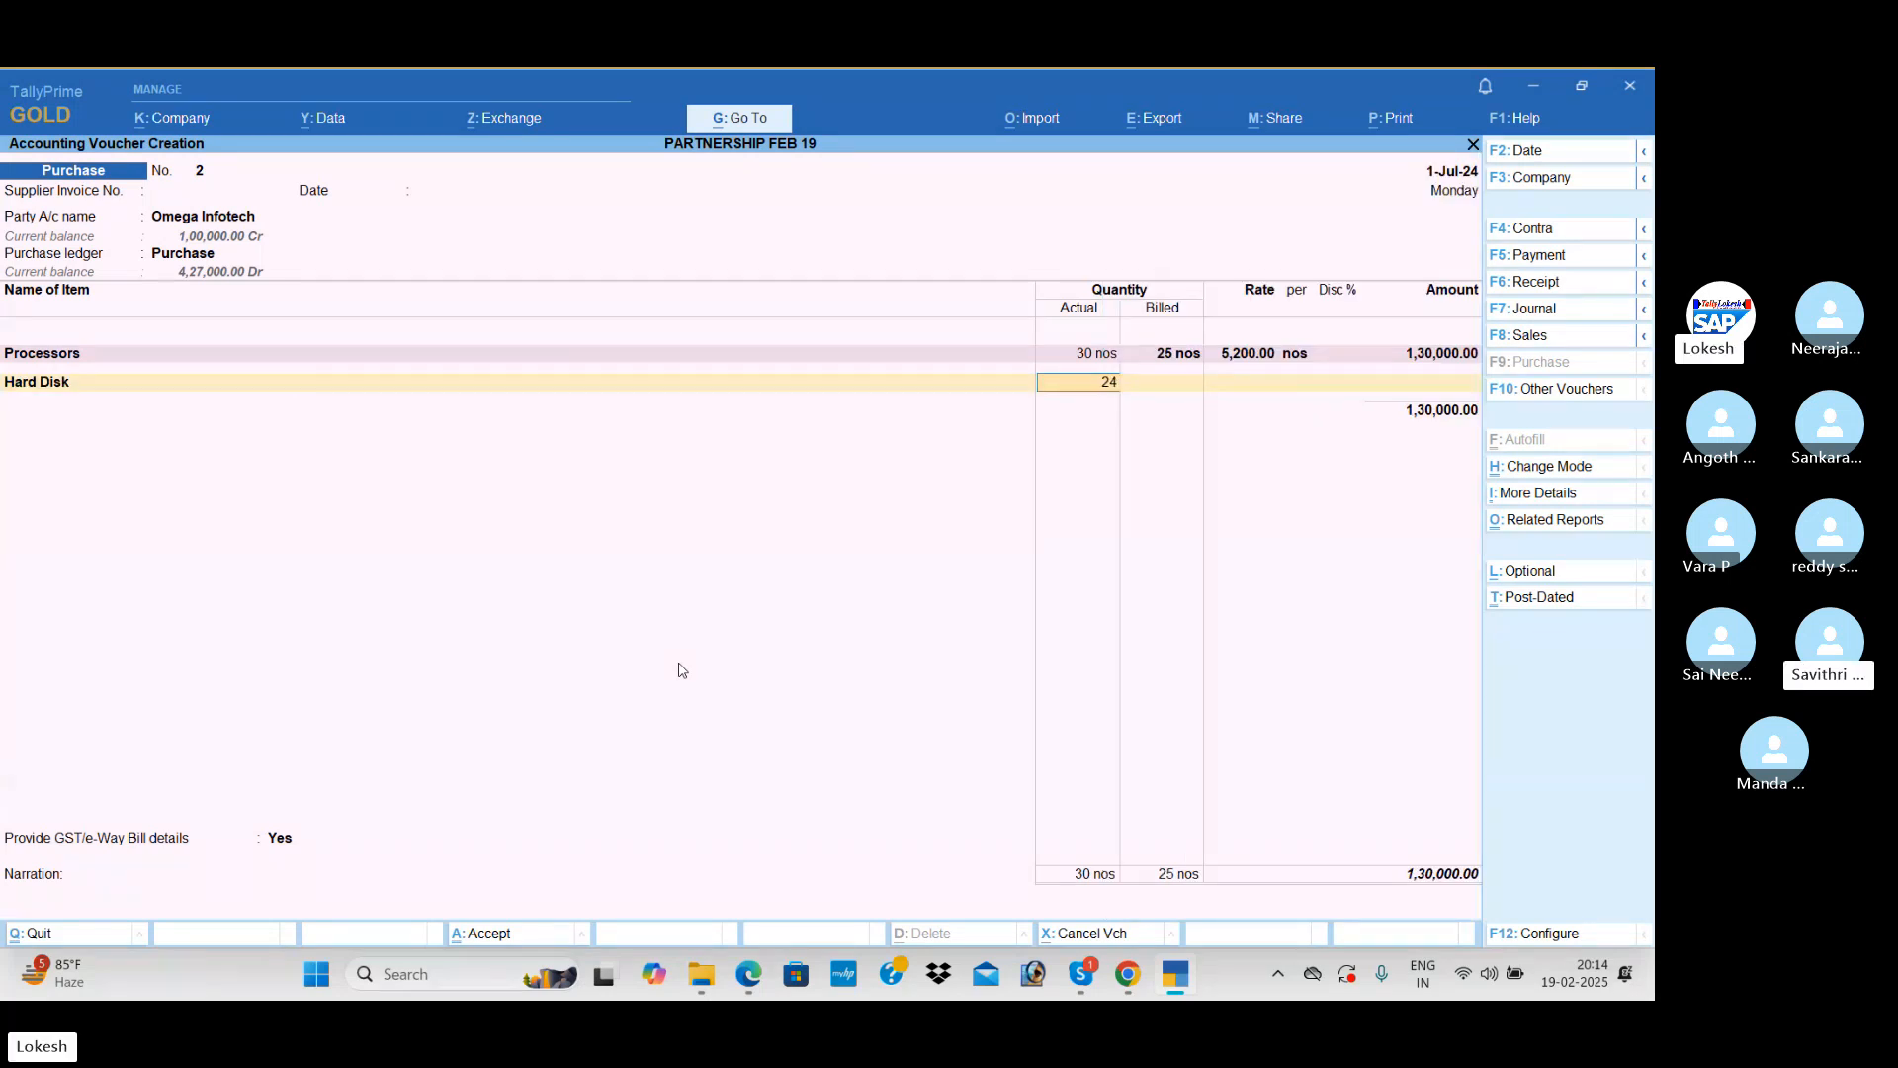
{"action": "key", "text": "Return"}
{"action": "type", "text": "20"}
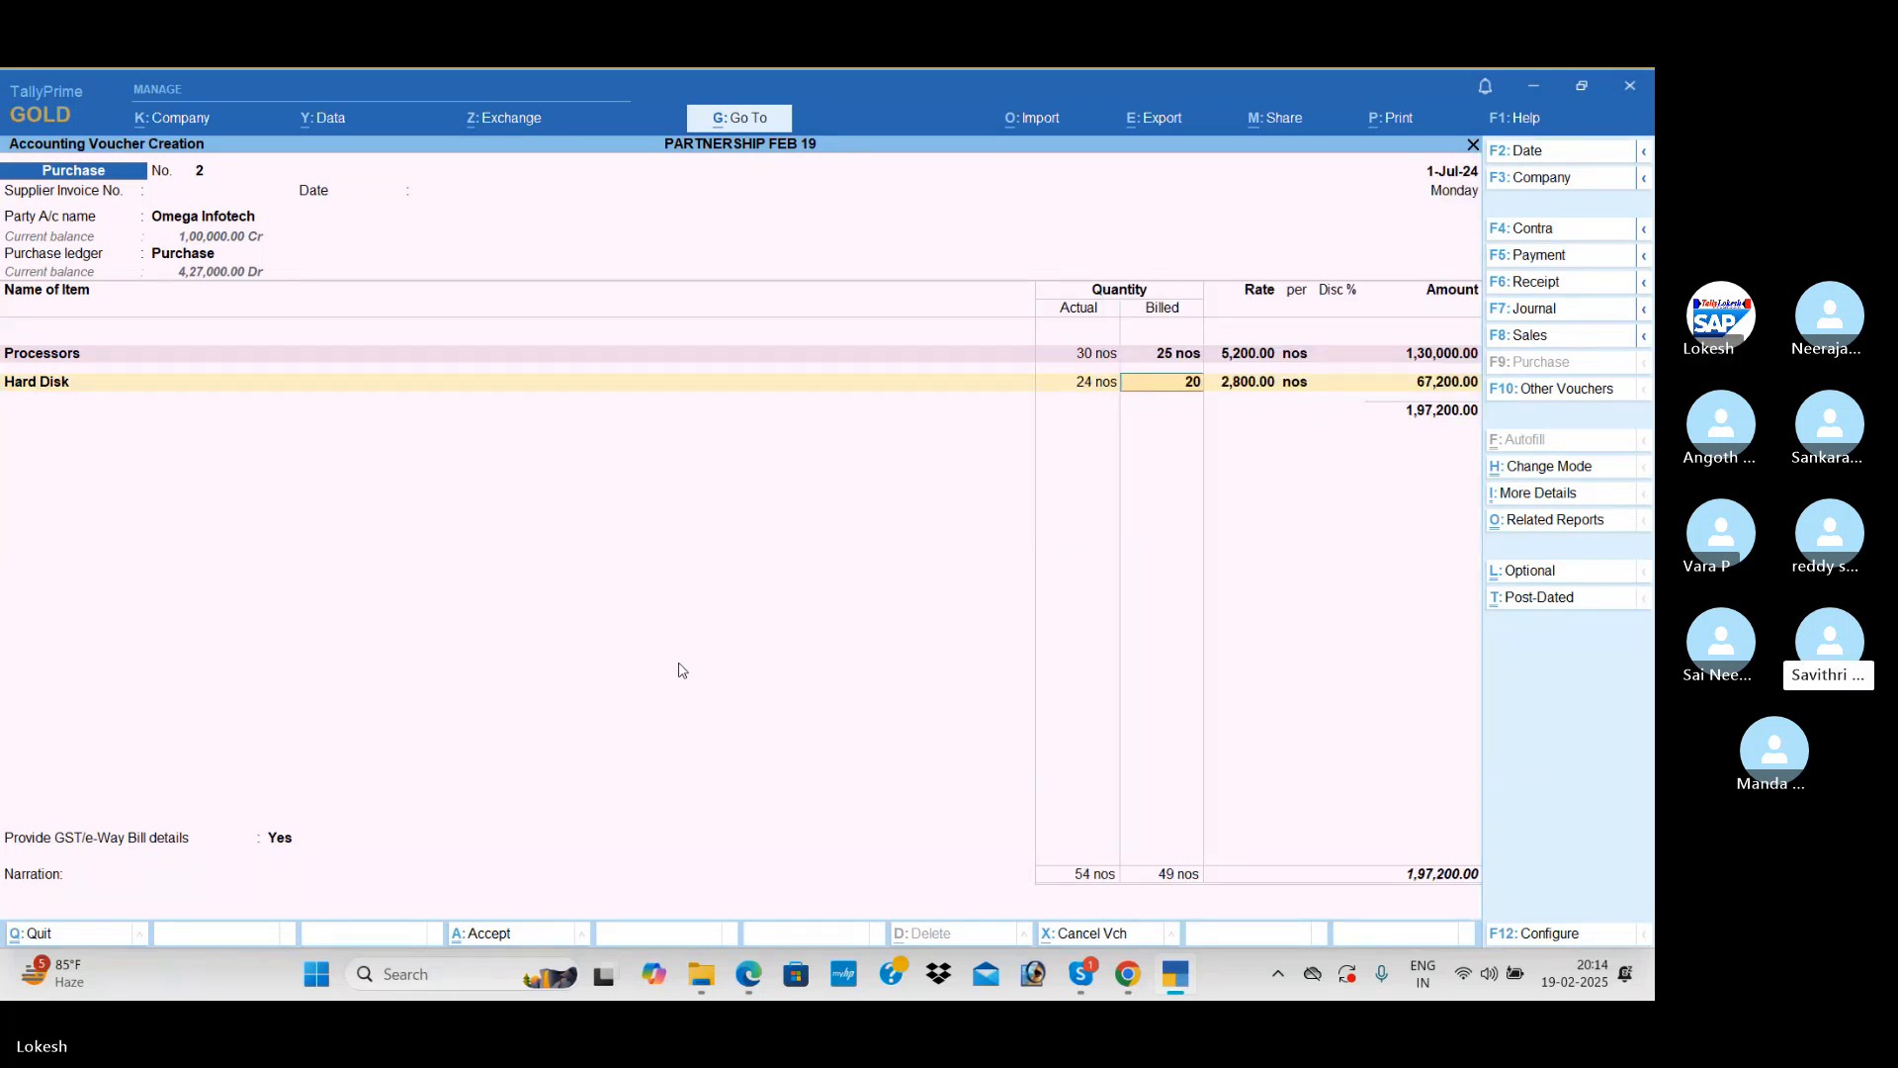
{"action": "key", "text": "Return"}
{"action": "type", "text": "3000"}
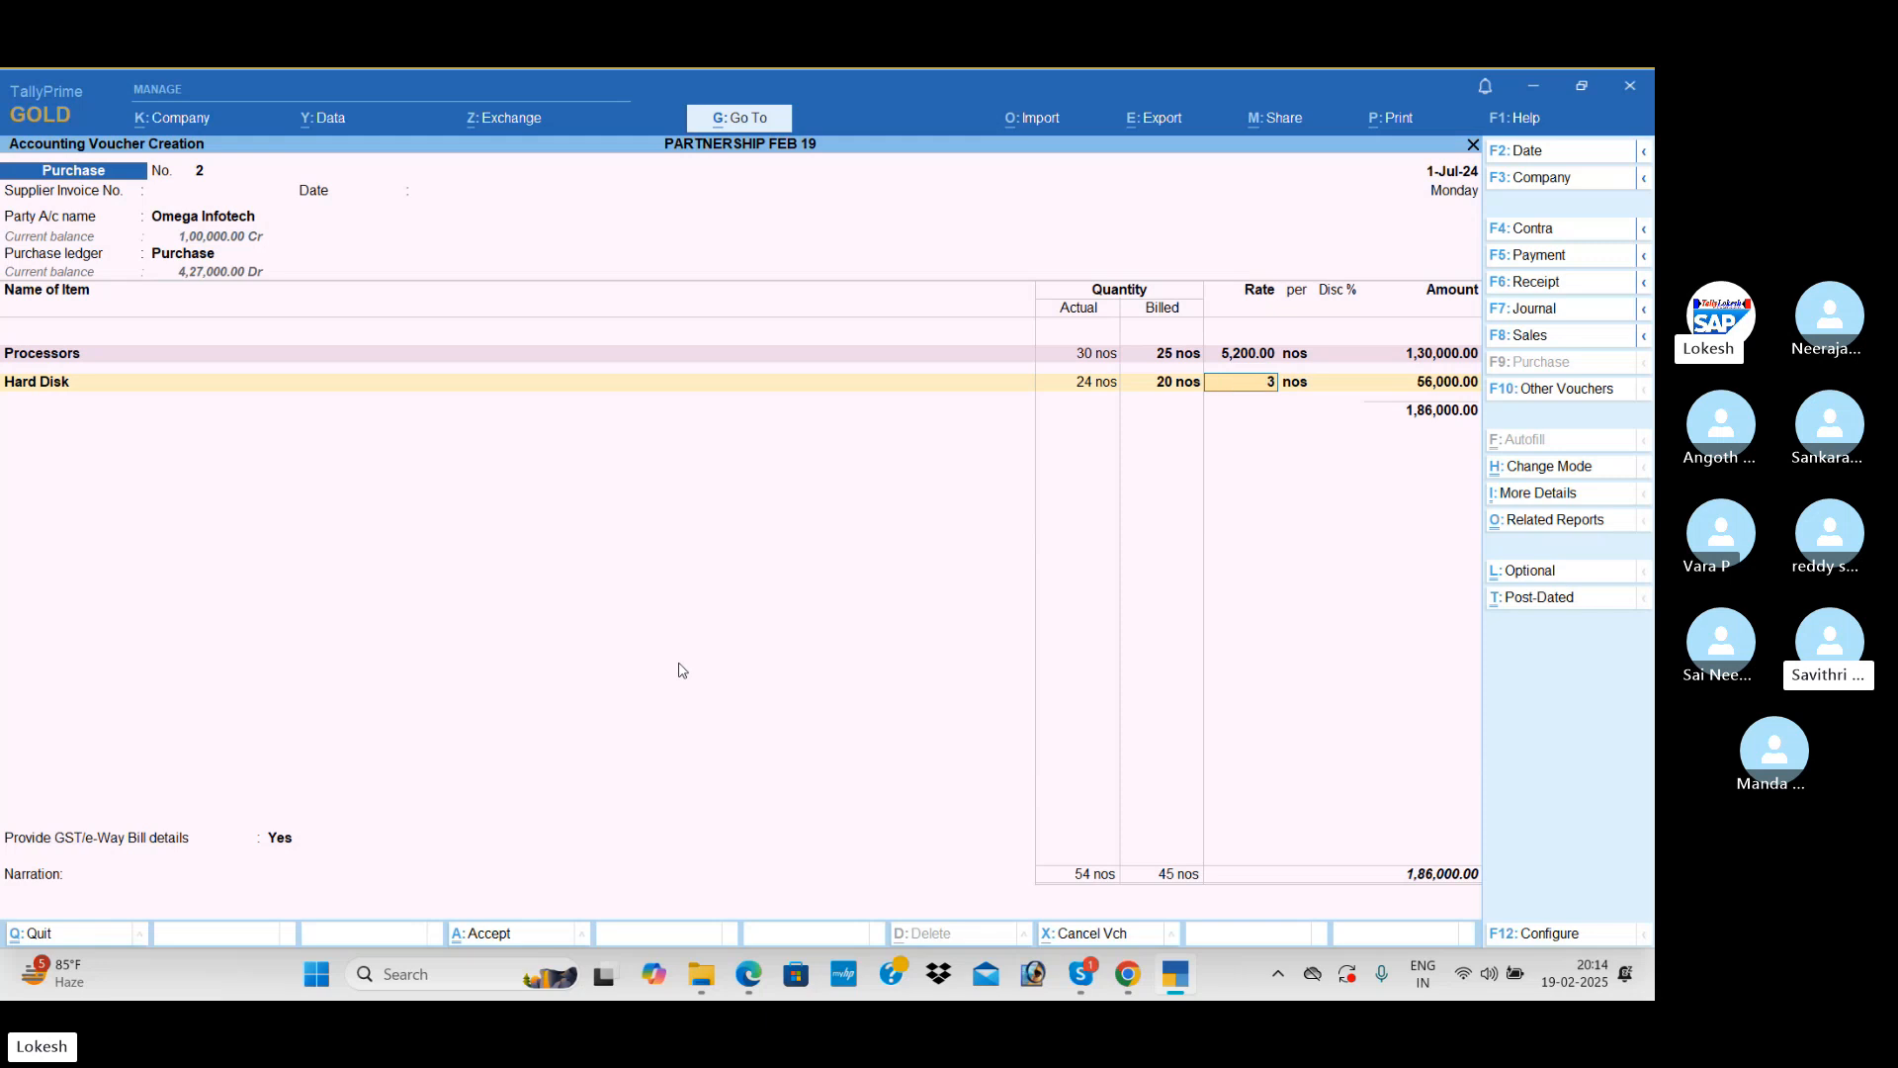
{"action": "key", "text": "Return"}
{"action": "key", "text": "Return"}
{"action": "key", "text": "Return"}
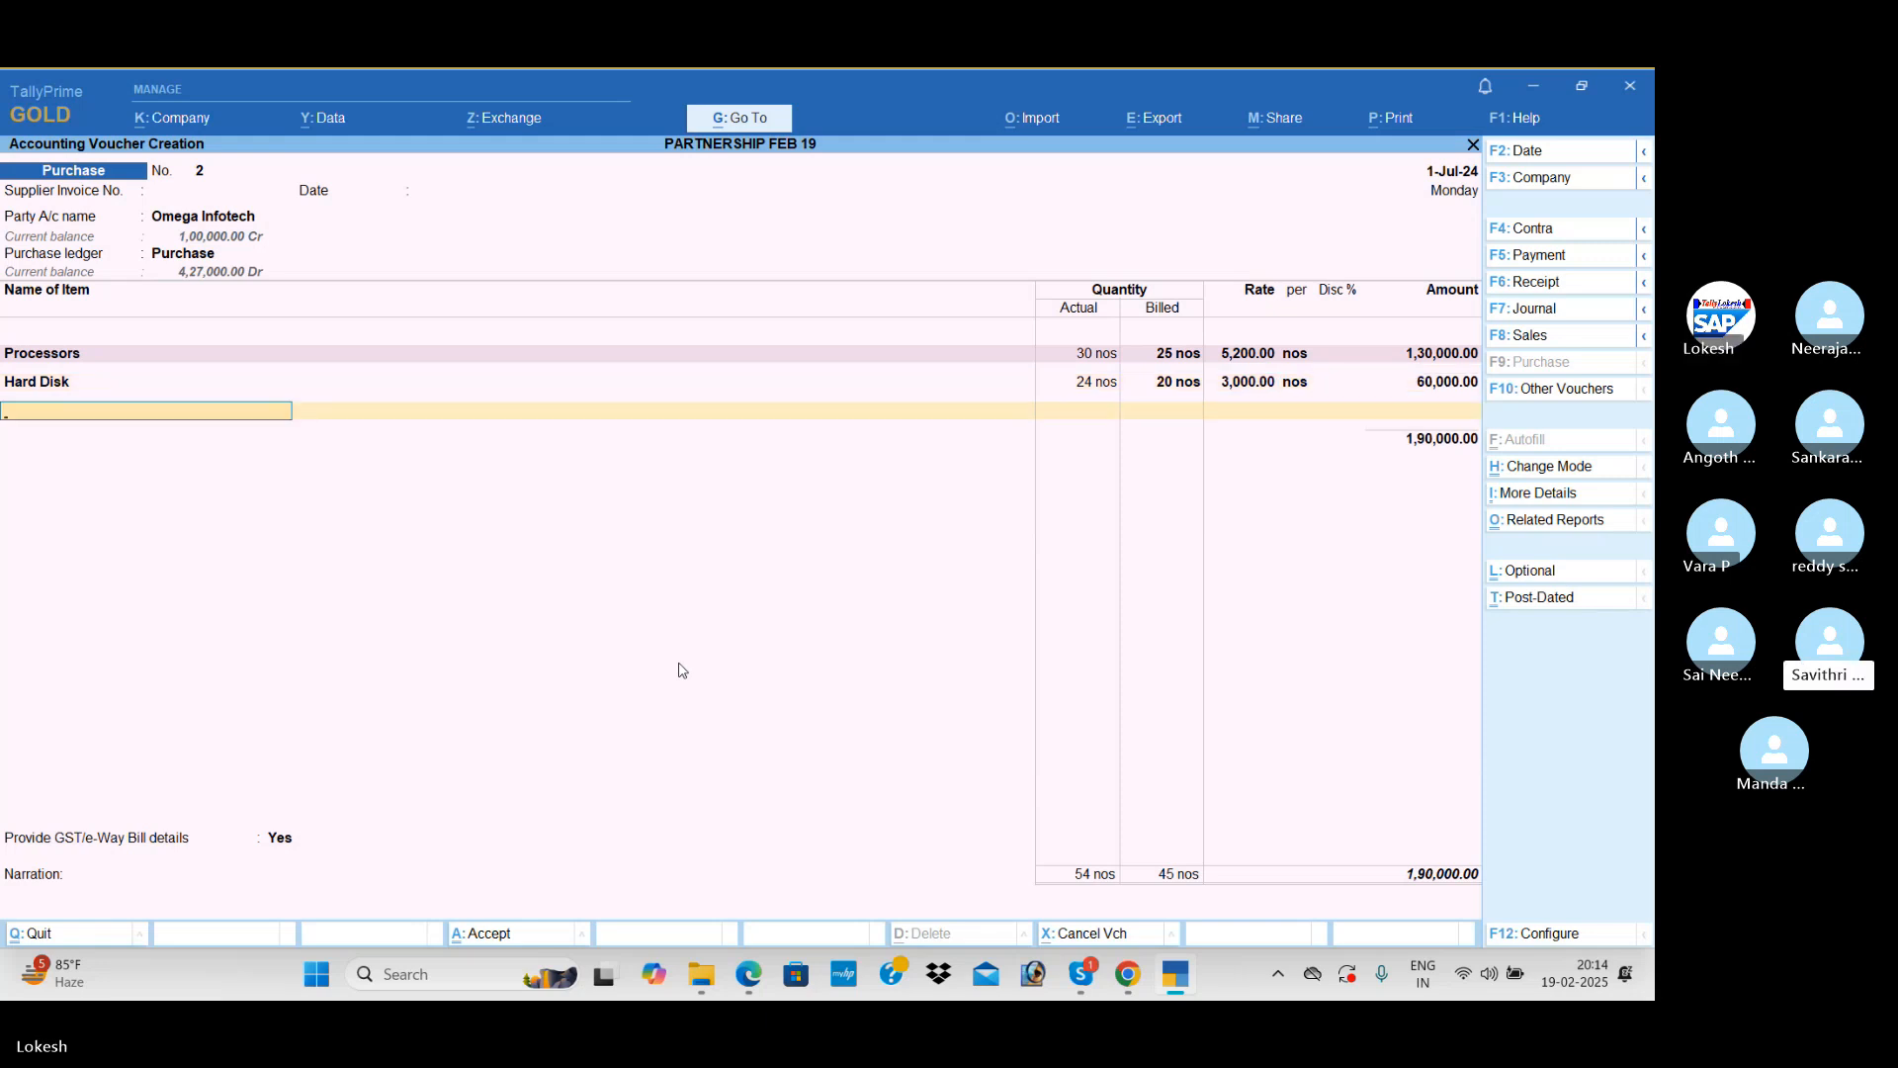
Step: Add Printers to the purchase voucher with actual quantity 24 nos and billed quantity 20 nos at the suggested rate of 5,100
{"action": "type", "text": "Pr"}
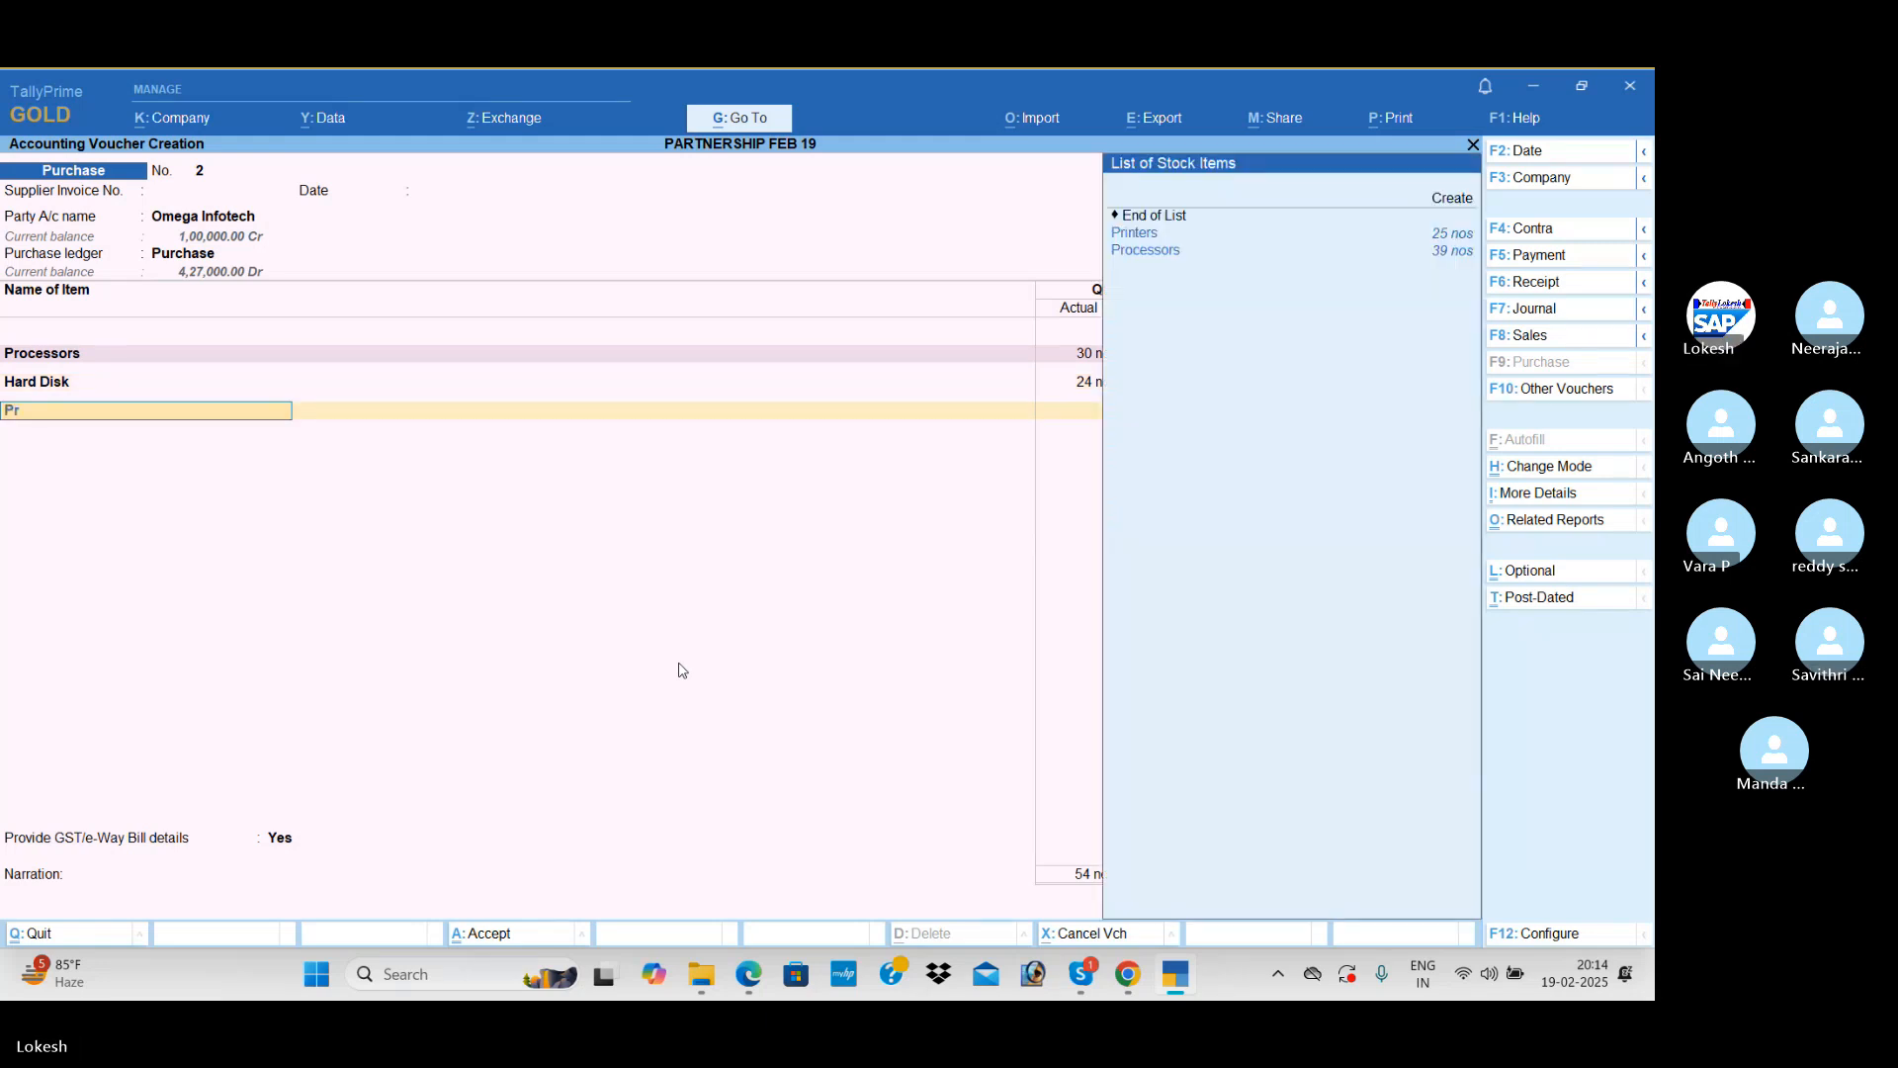
{"action": "key", "text": "Return"}
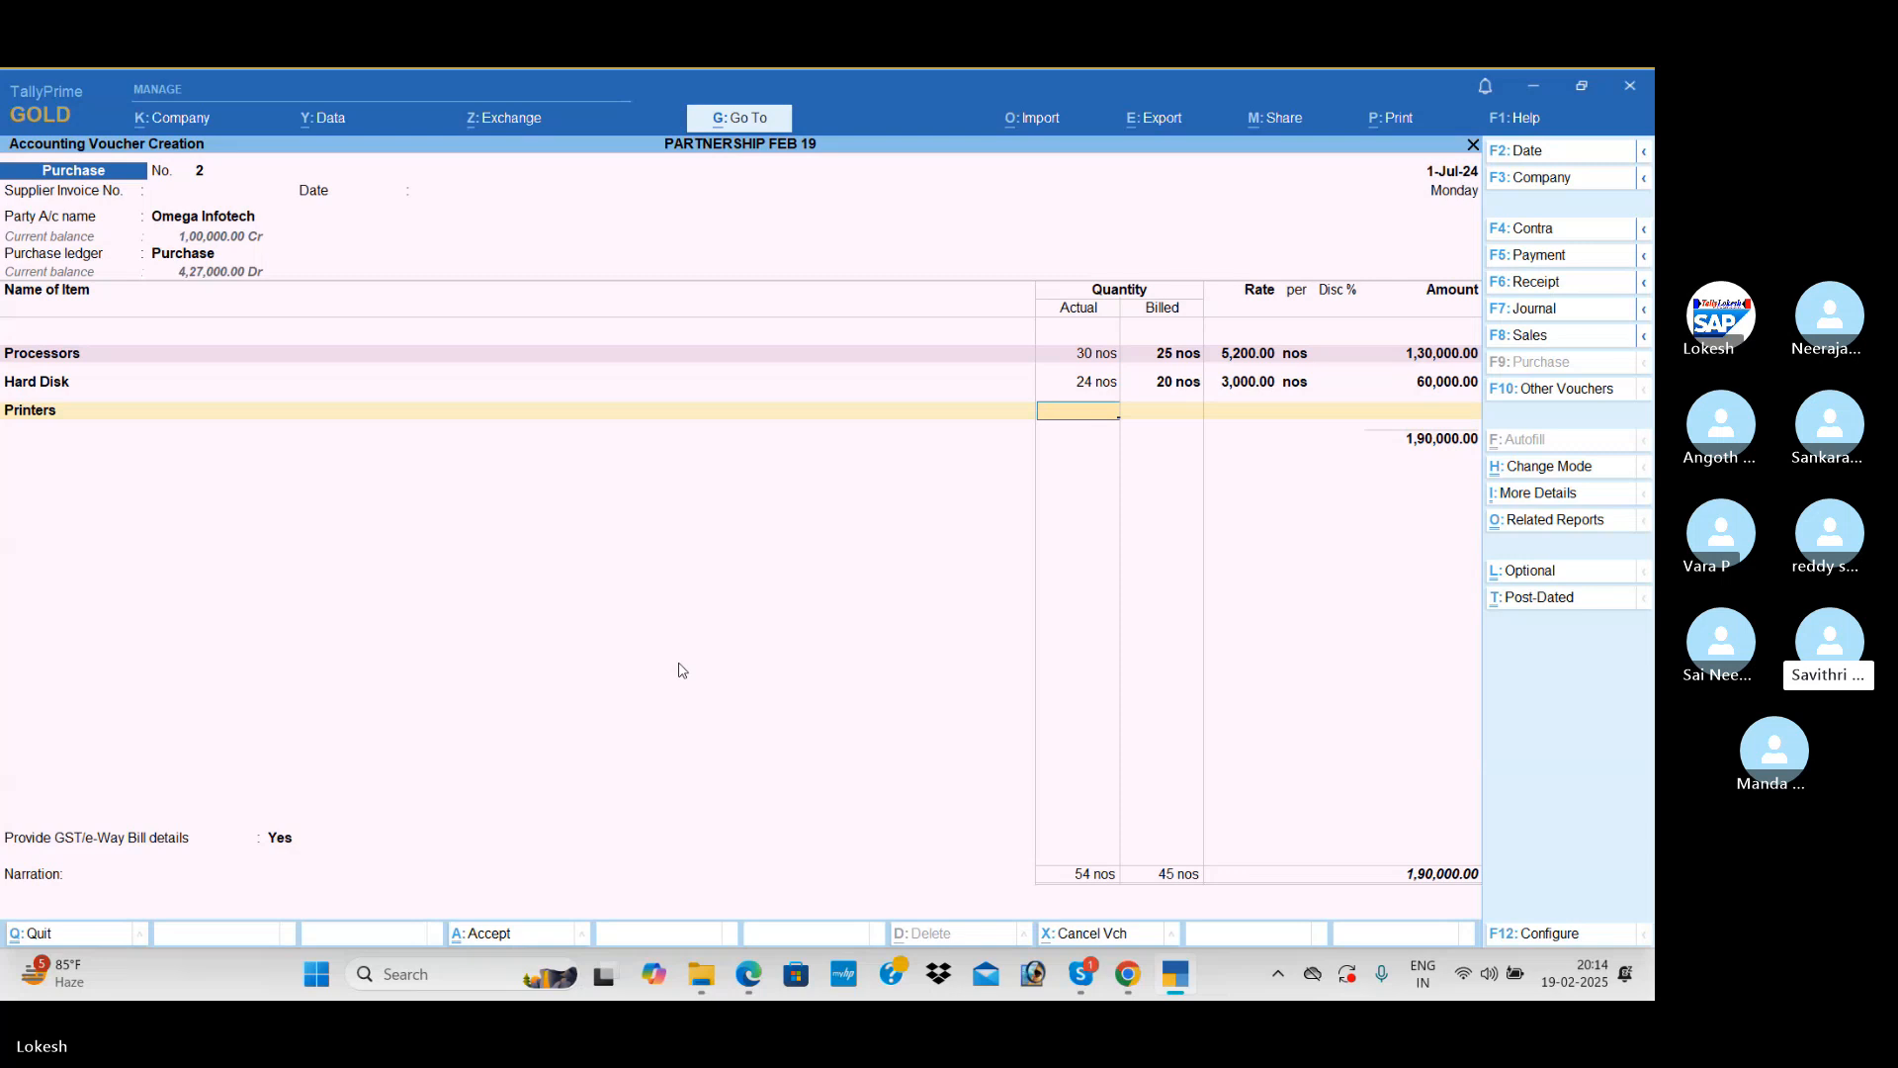
{"action": "type", "text": "24"}
{"action": "key", "text": "Return"}
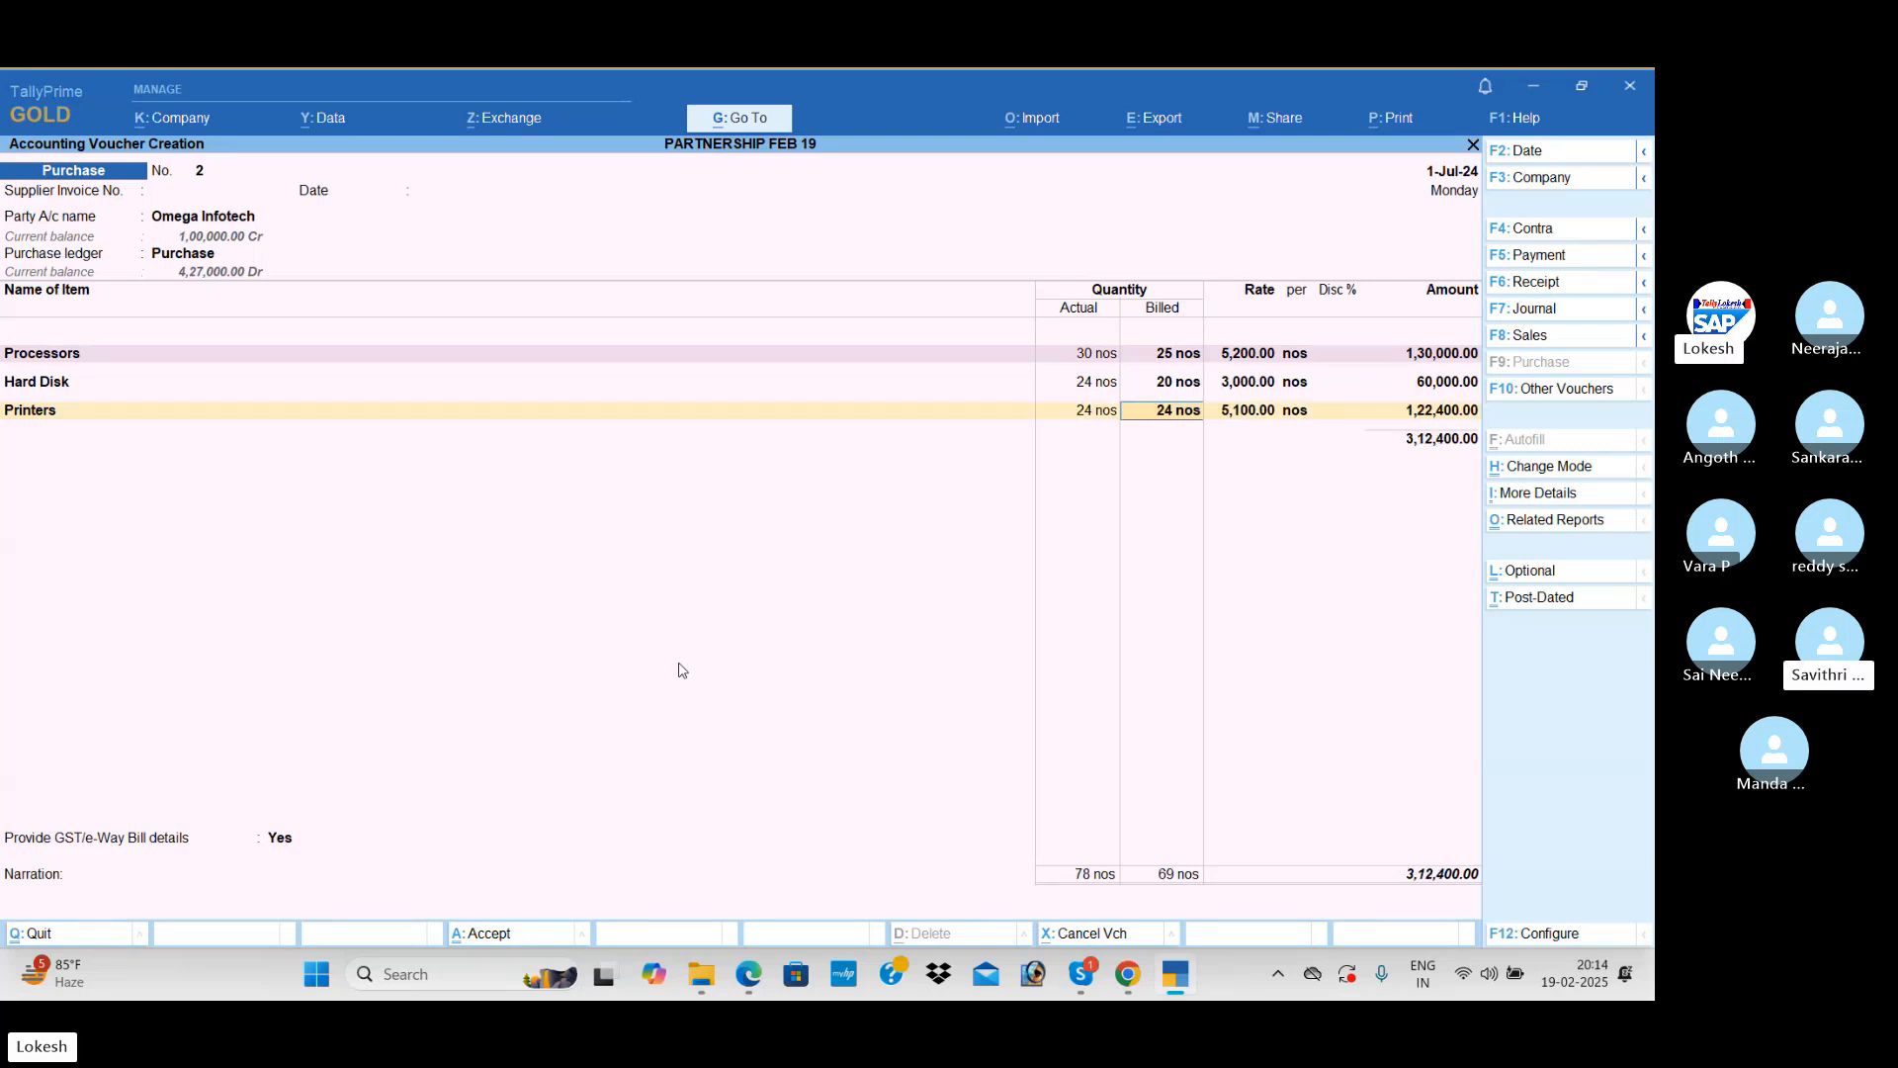
{"action": "type", "text": "20"}
{"action": "key", "text": "Return"}
{"action": "key", "text": "Return"}
{"action": "key", "text": "Return"}
{"action": "key", "text": "Return"}
{"action": "type", "text": "mo"}
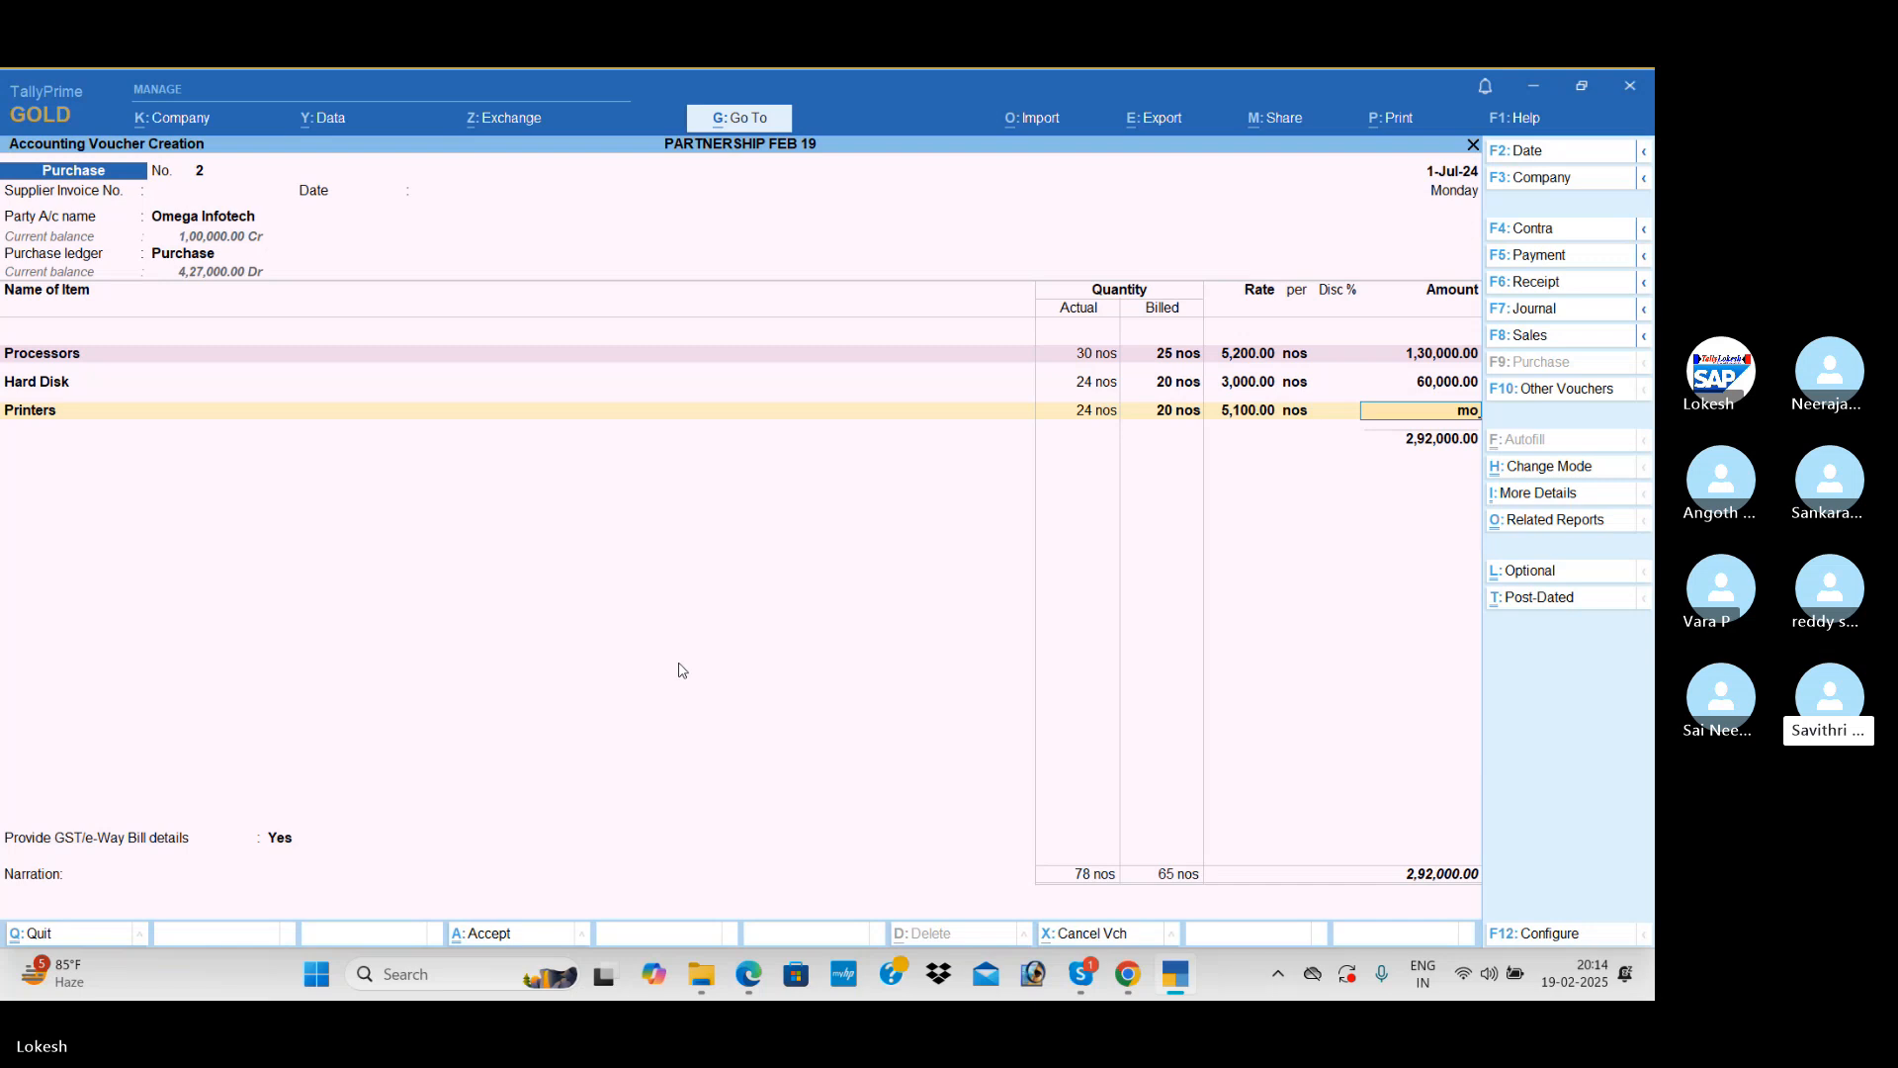
{"action": "key", "text": "BackSpace"}
{"action": "key", "text": "BackSpace"}
{"action": "key", "text": "Return"}
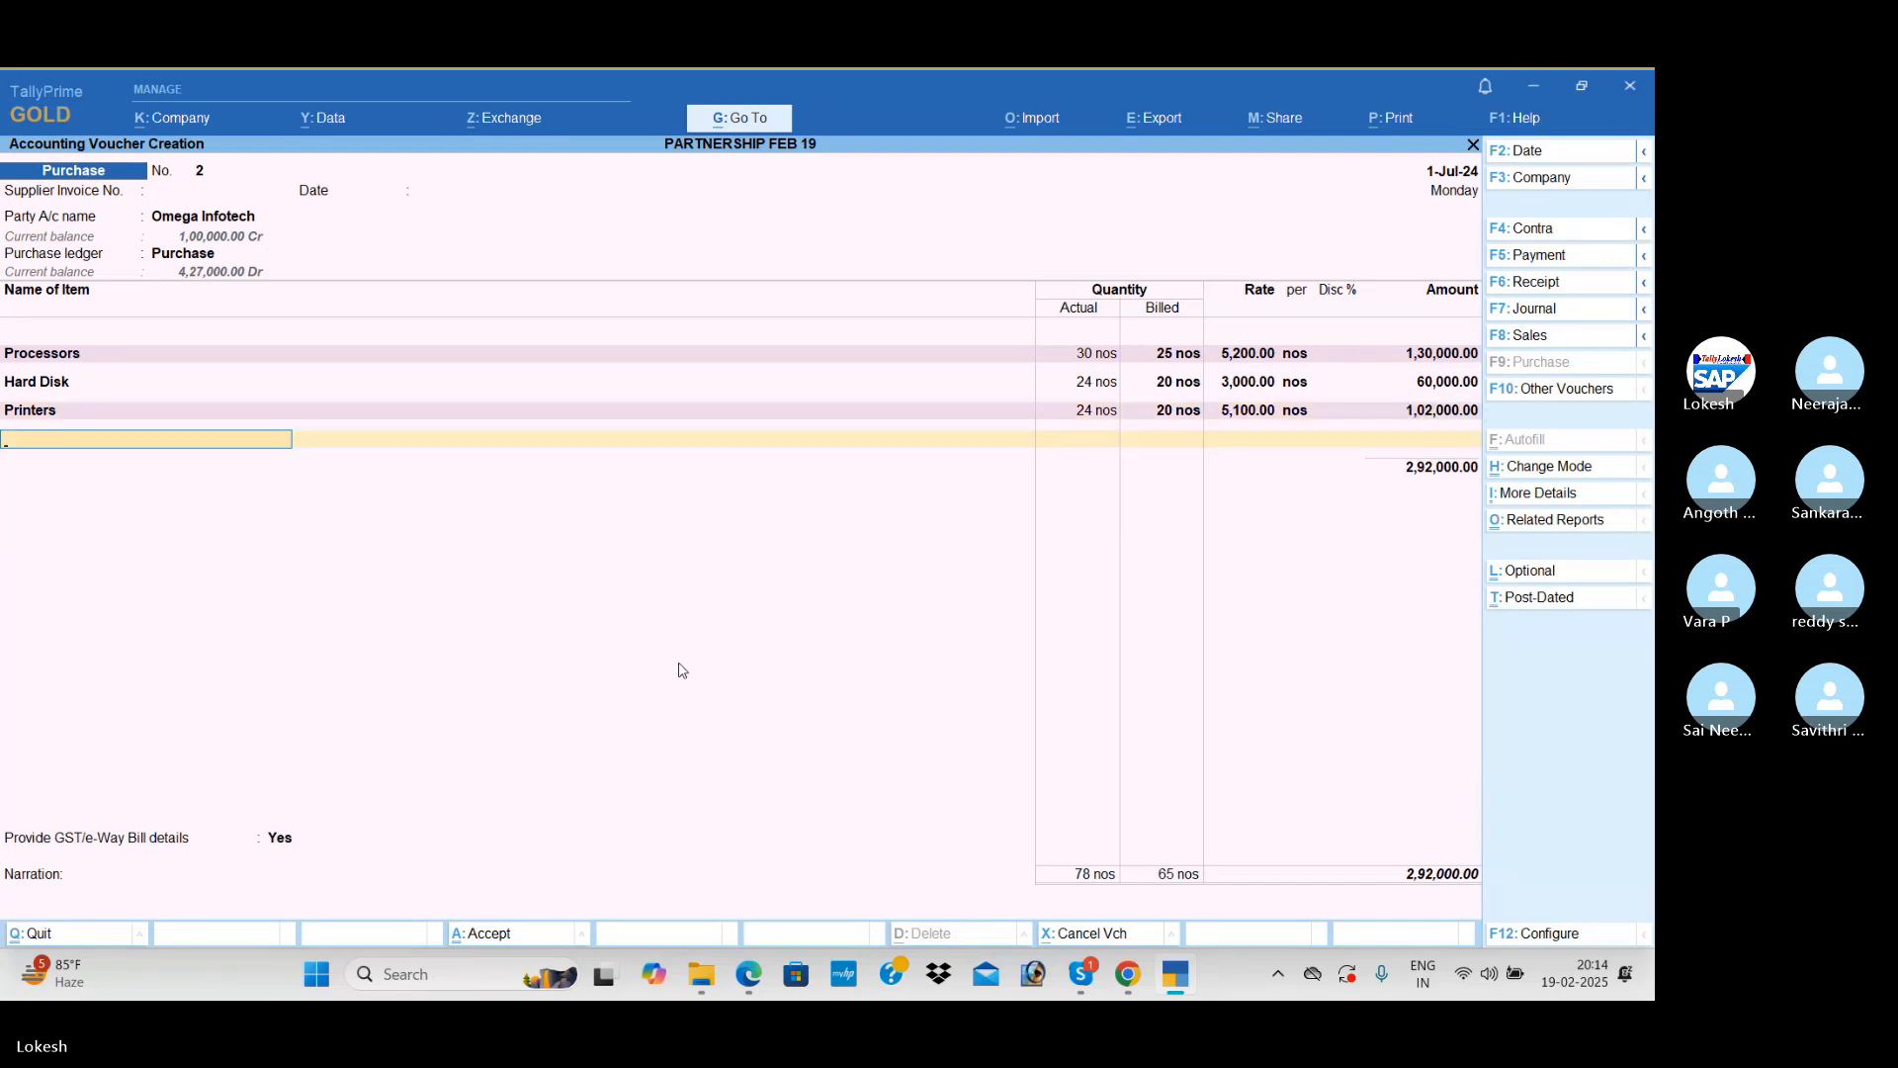
Step: Add Monitors to the purchase voucher with actual quantity 24 nos, billed quantity 20 nos and rate 10,500
{"action": "type", "text": "mo"}
{"action": "key", "text": "Return"}
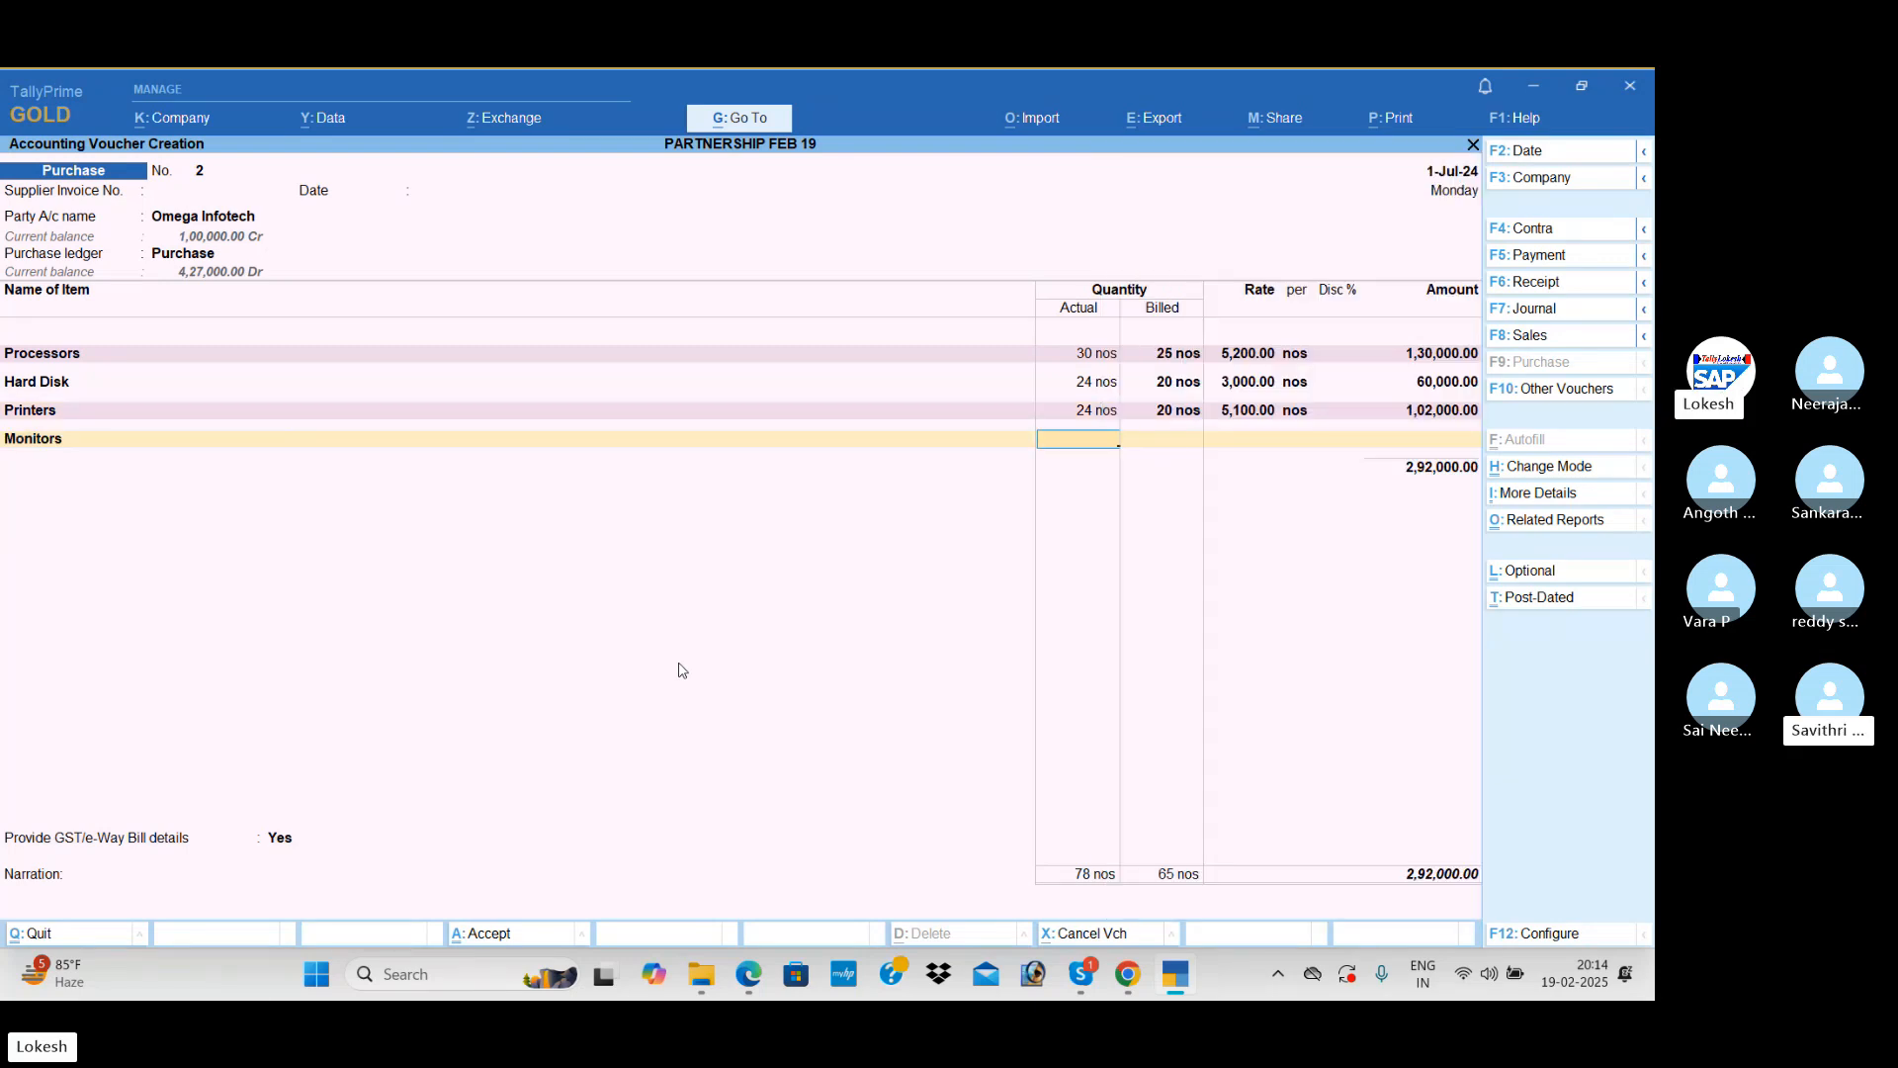
{"action": "type", "text": "24"}
{"action": "key", "text": "Return"}
{"action": "type", "text": "20"}
{"action": "key", "text": "Return"}
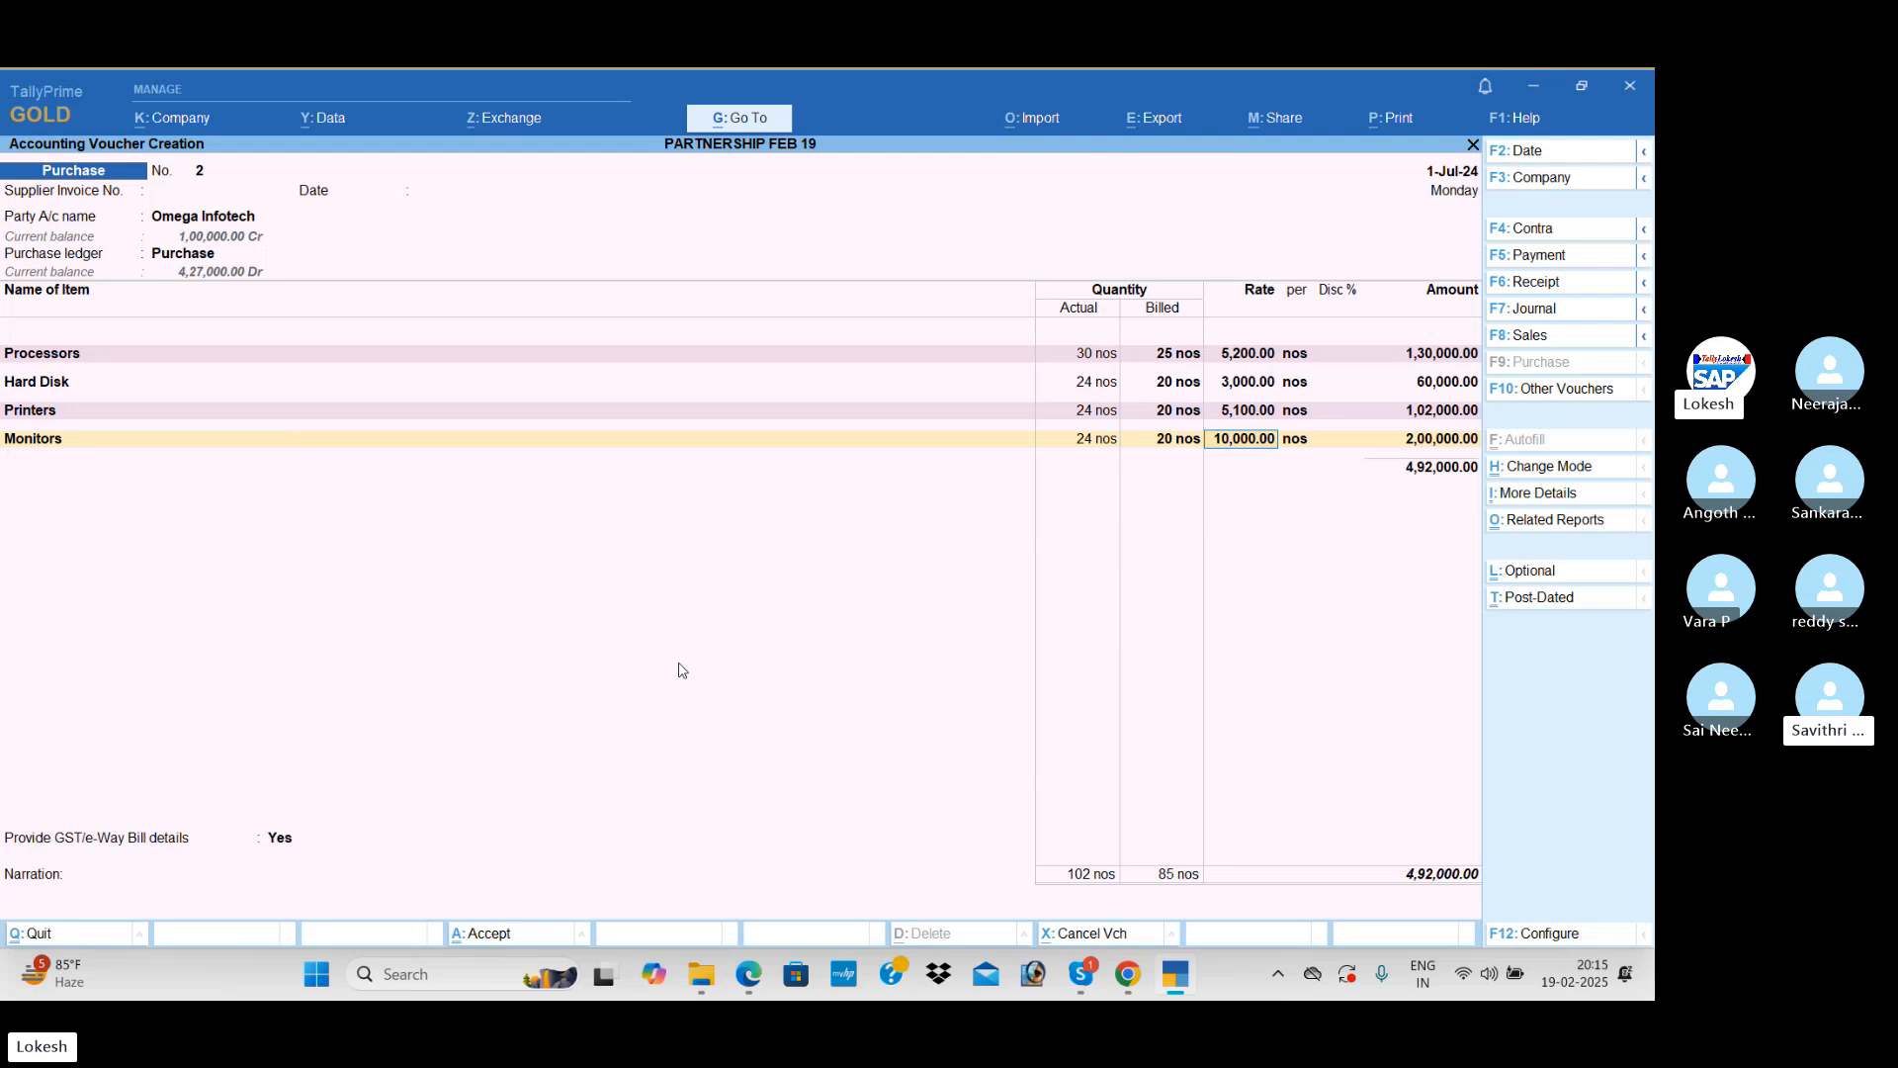
{"action": "type", "text": "10500"}
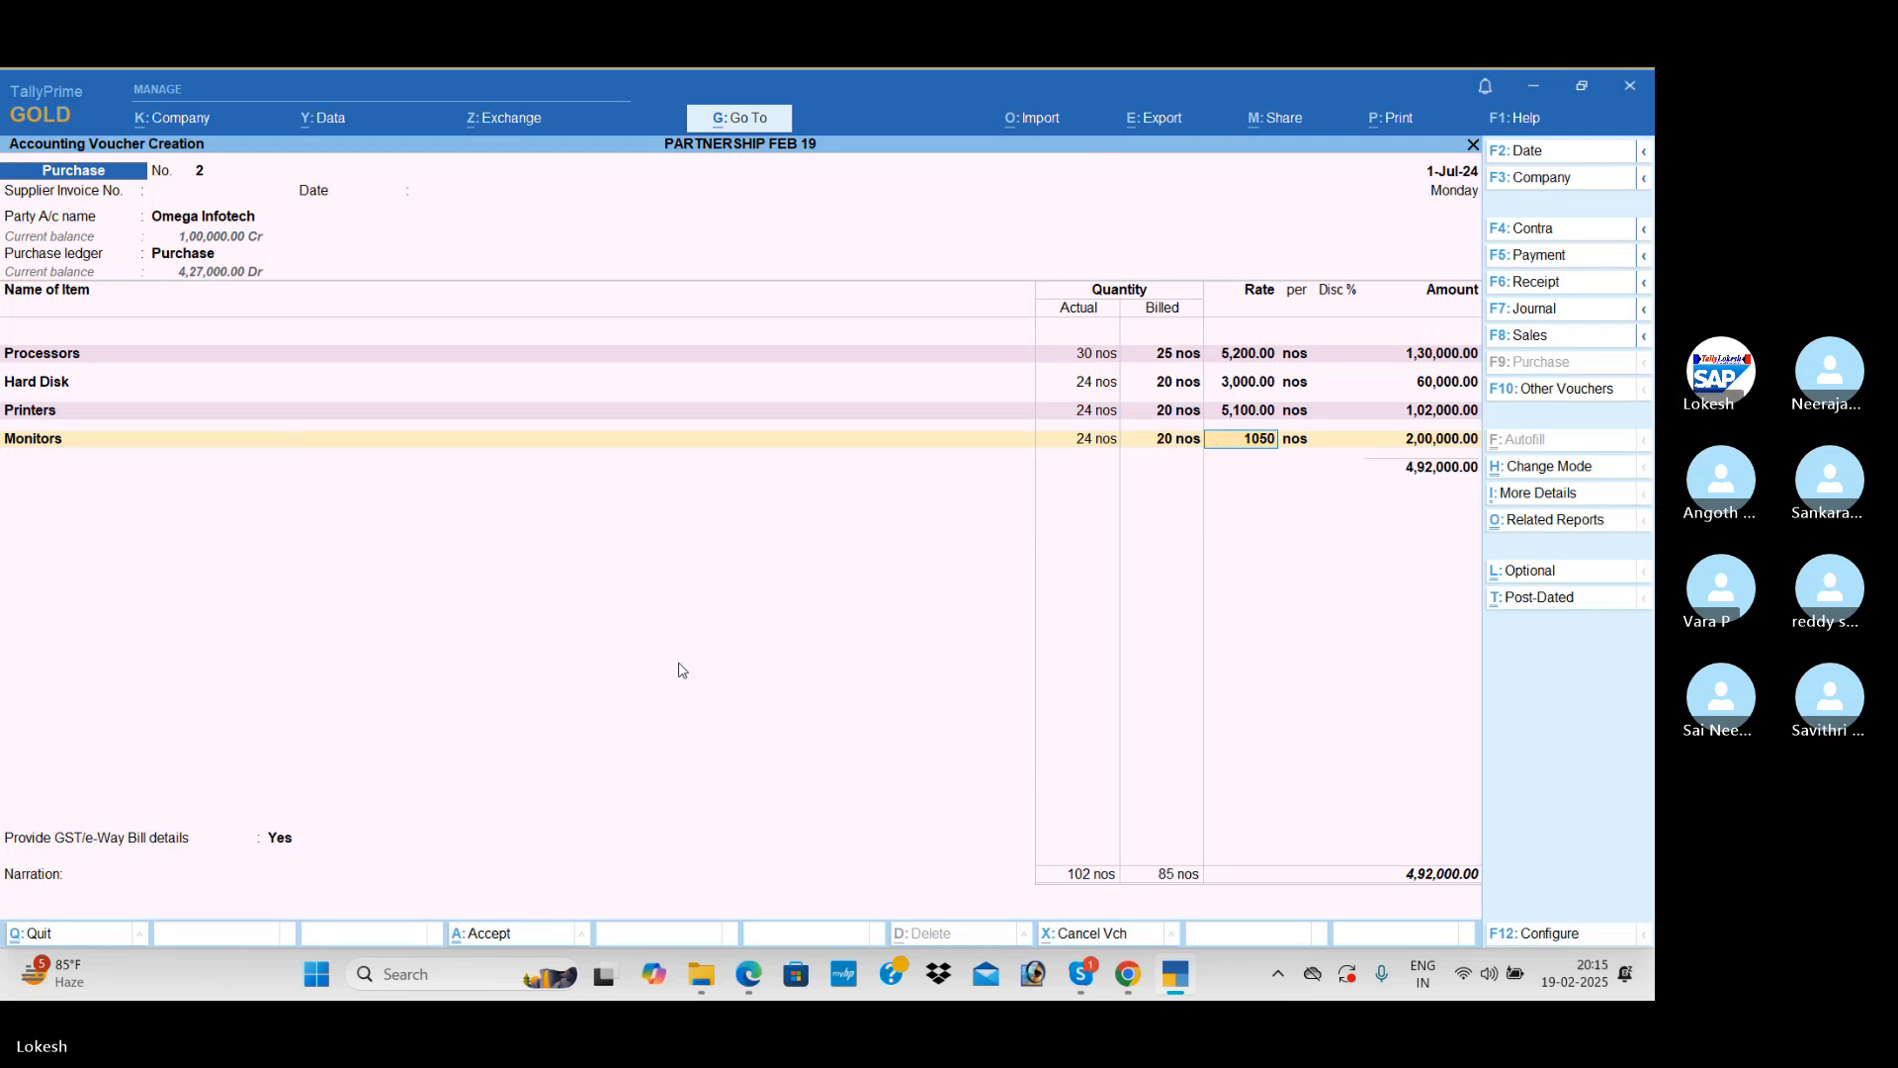
{"action": "key", "text": "Return"}
Step: Add Ups with actual quantity 24 nos, billed quantity 20 nos and rate 1,700, and end the purchase item list
{"action": "key", "text": "Return"}
{"action": "key", "text": "Return"}
{"action": "key", "text": "Return"}
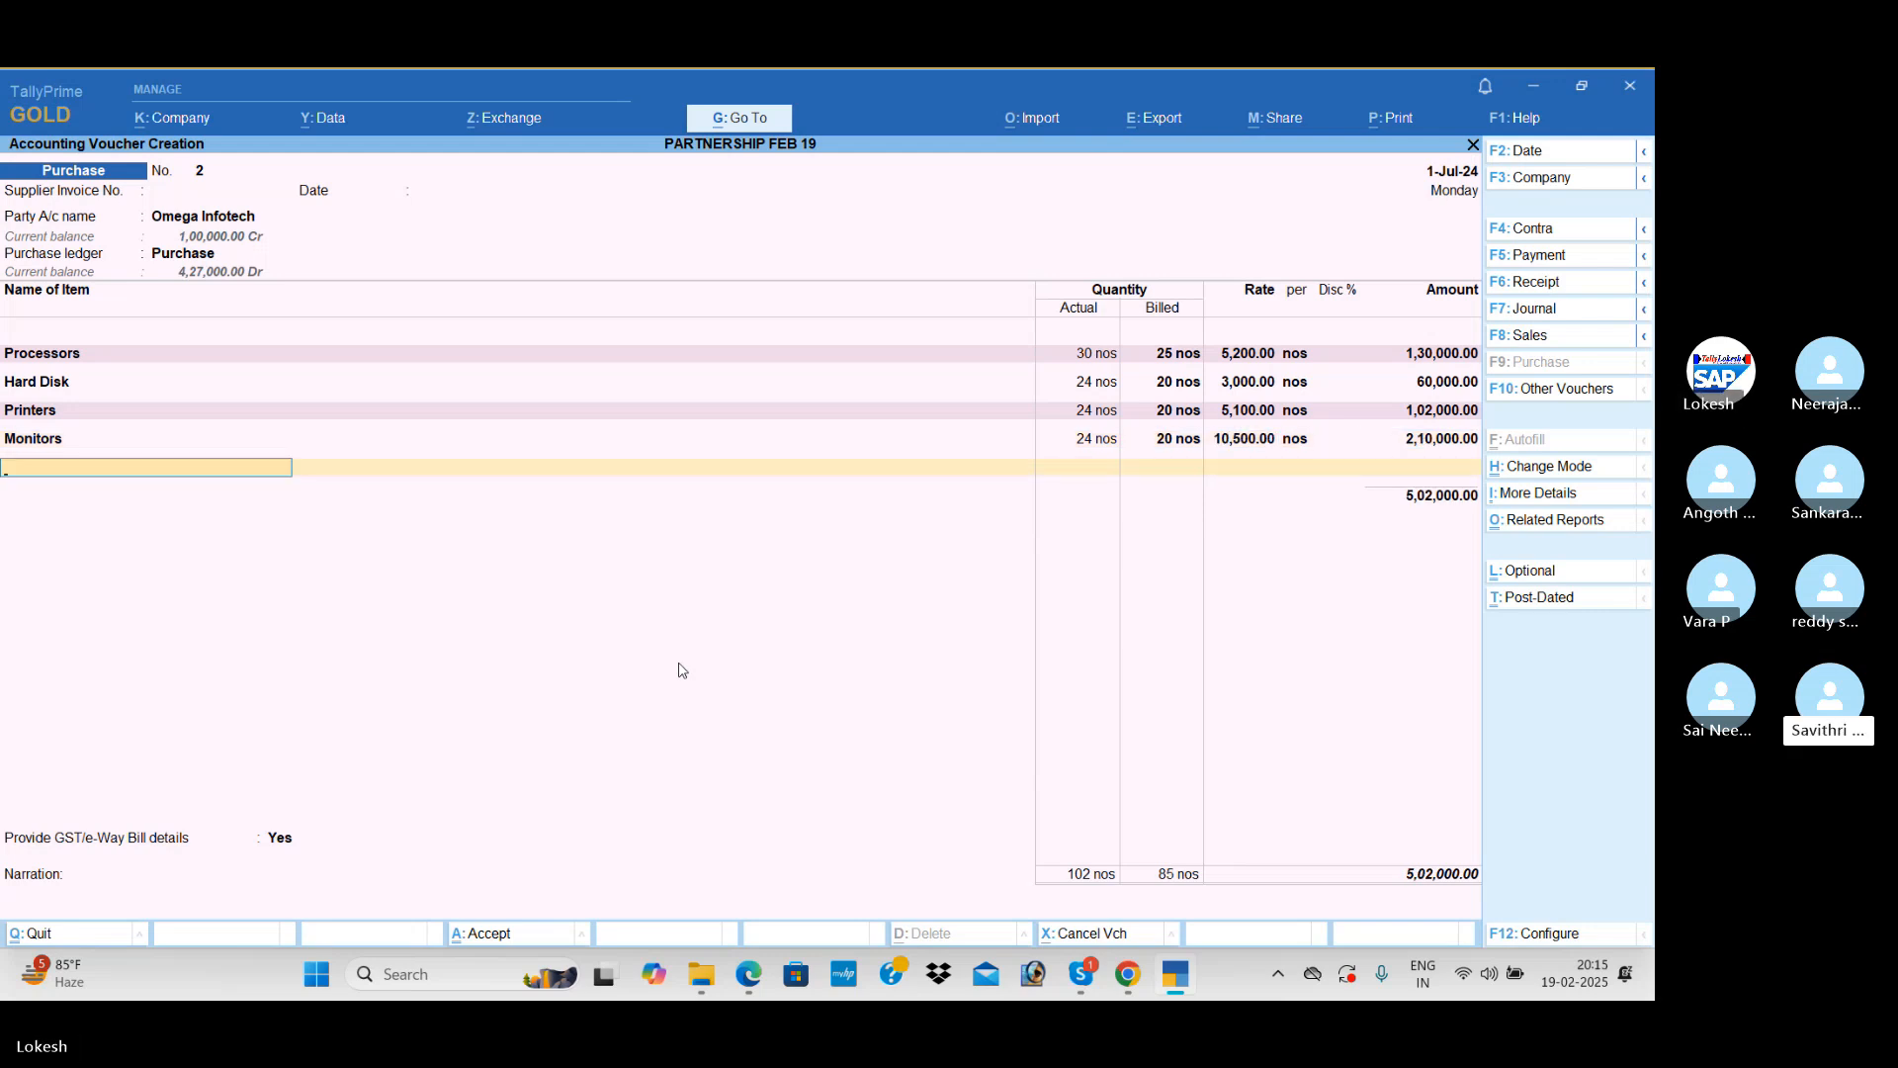
{"action": "type", "text": "ups"}
{"action": "key", "text": "Return"}
{"action": "type", "text": "2"}
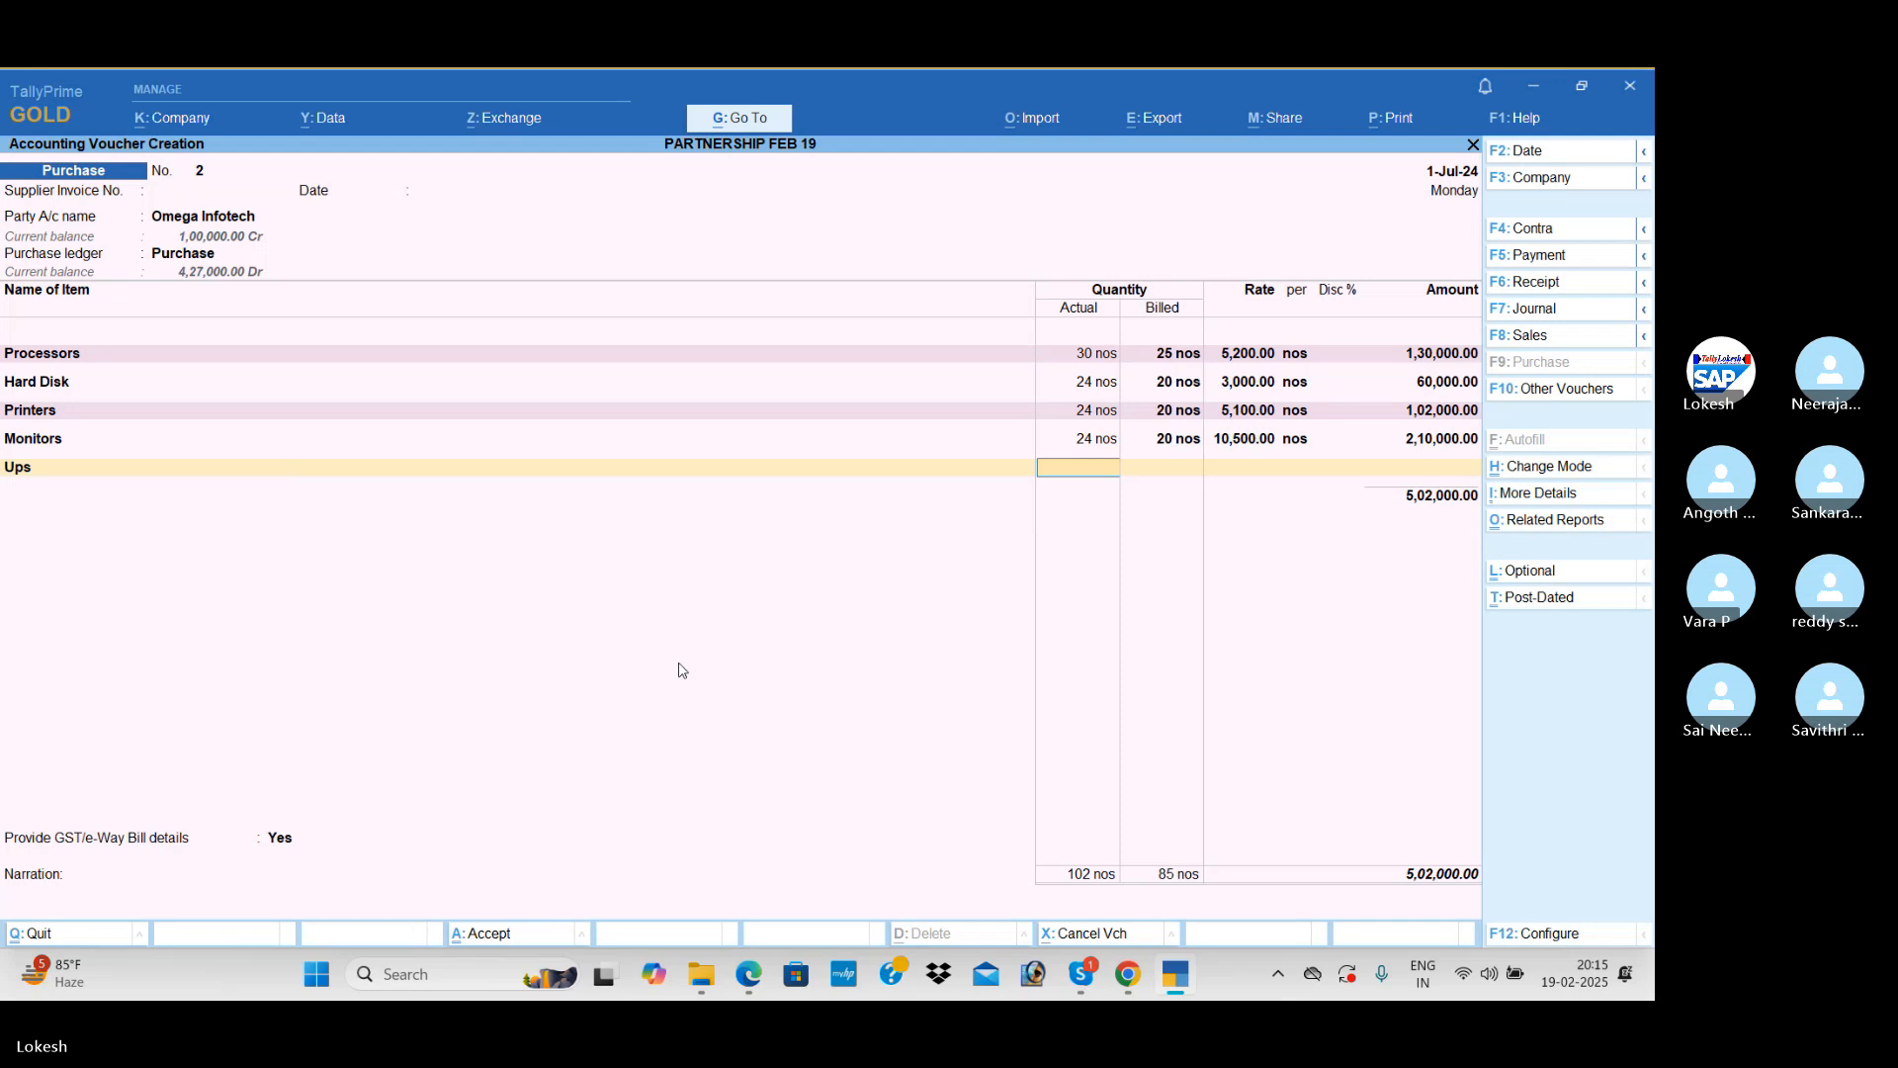
{"action": "type", "text": "4"}
{"action": "key", "text": "Return"}
{"action": "type", "text": "20"}
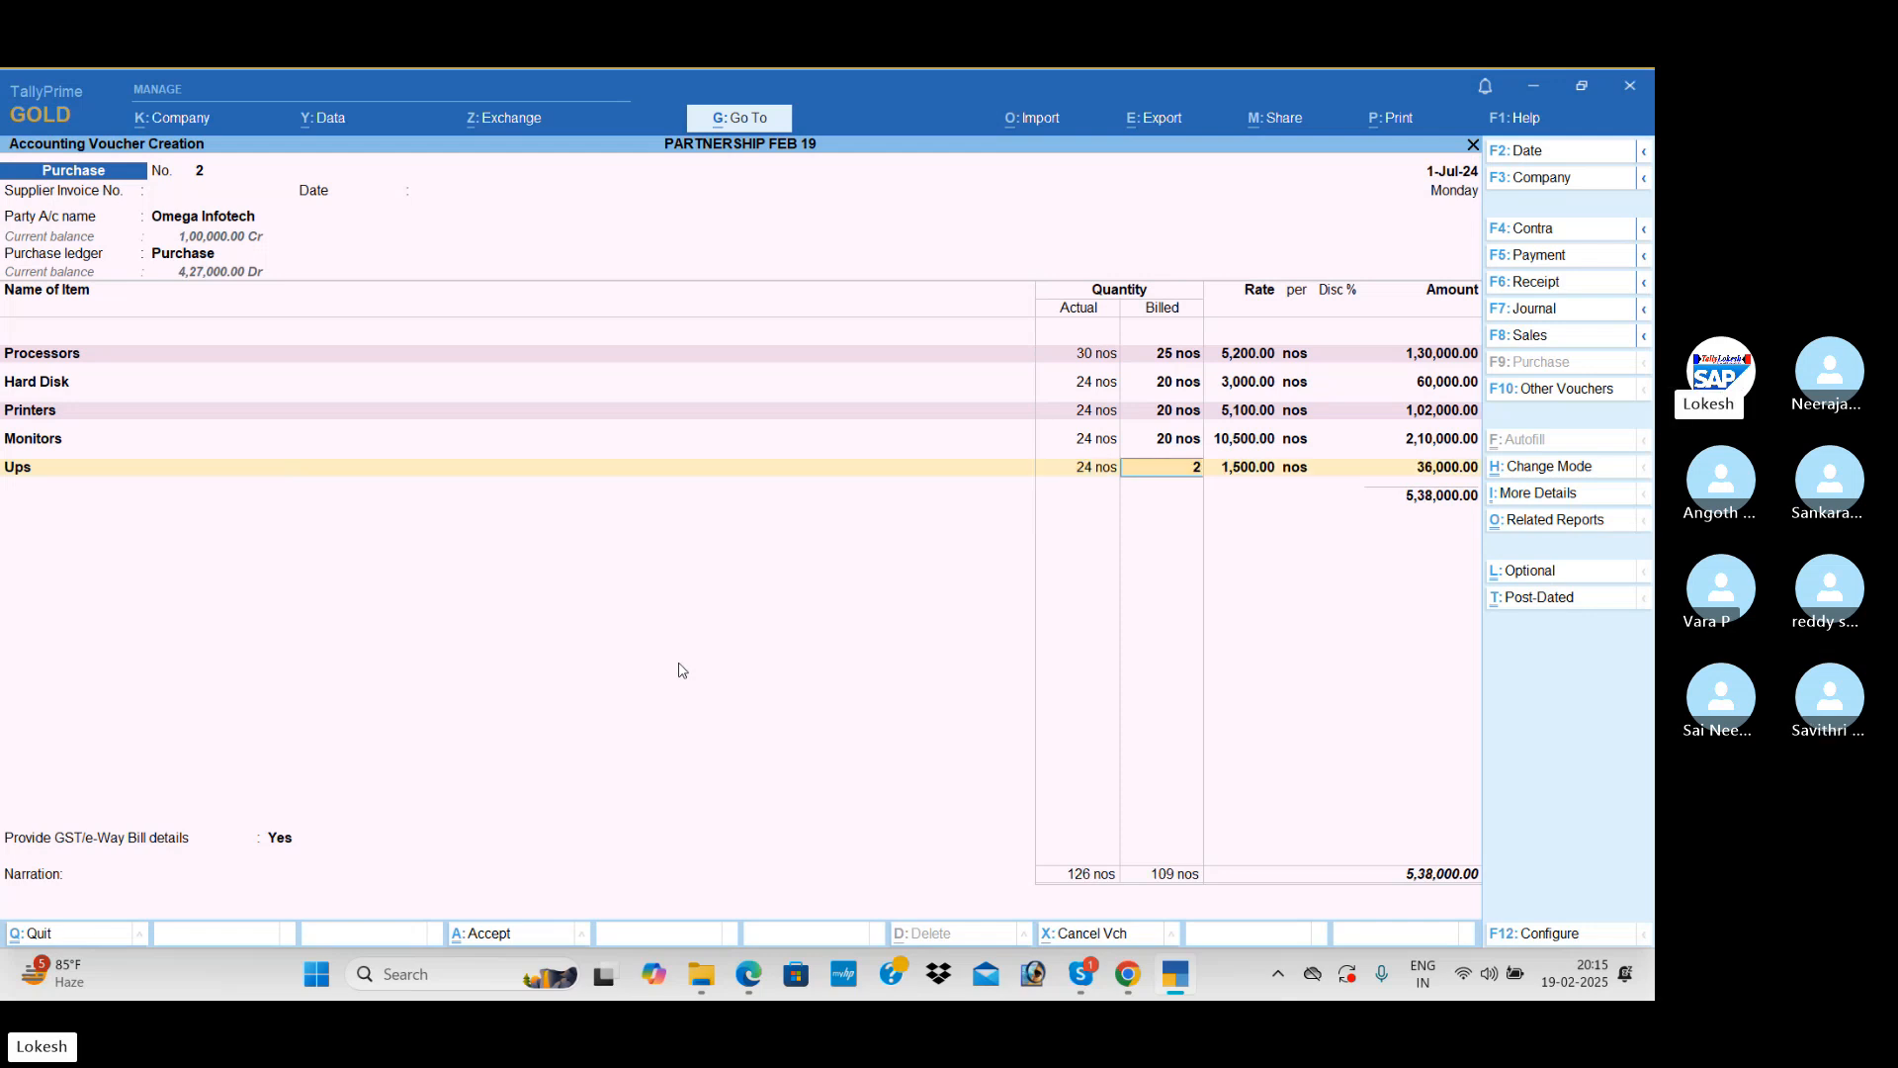
{"action": "key", "text": "Return"}
{"action": "type", "text": "1700"}
Step: Apply CGST and SGST to the purchase, set GST/e-Way Bill details to No, and save the voucher
{"action": "key", "text": "Return"}
{"action": "key", "text": "Return"}
{"action": "key", "text": "Return"}
{"action": "key", "text": "Return"}
{"action": "key", "text": "Return"}
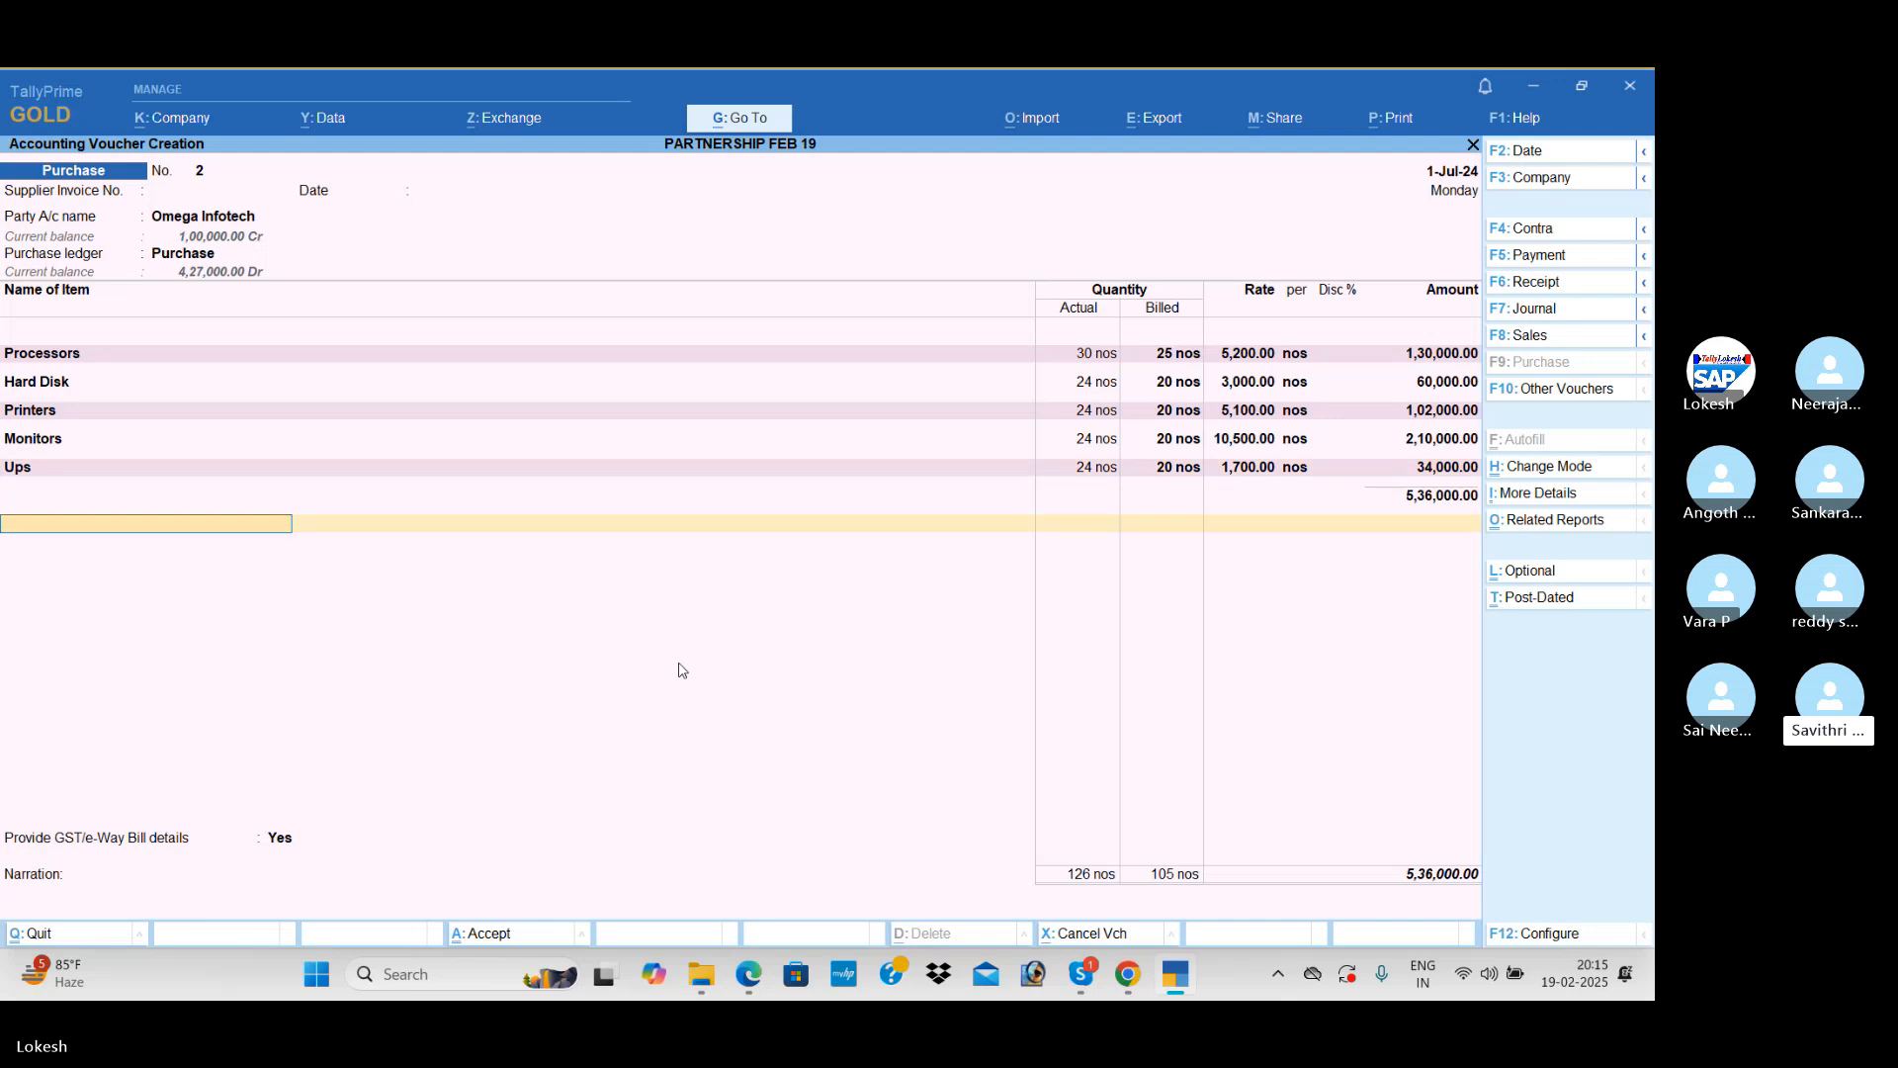
{"action": "type", "text": "CG"}
{"action": "key", "text": "Return"}
{"action": "type", "text": "SG"}
{"action": "key", "text": "Return"}
{"action": "key", "text": "Return"}
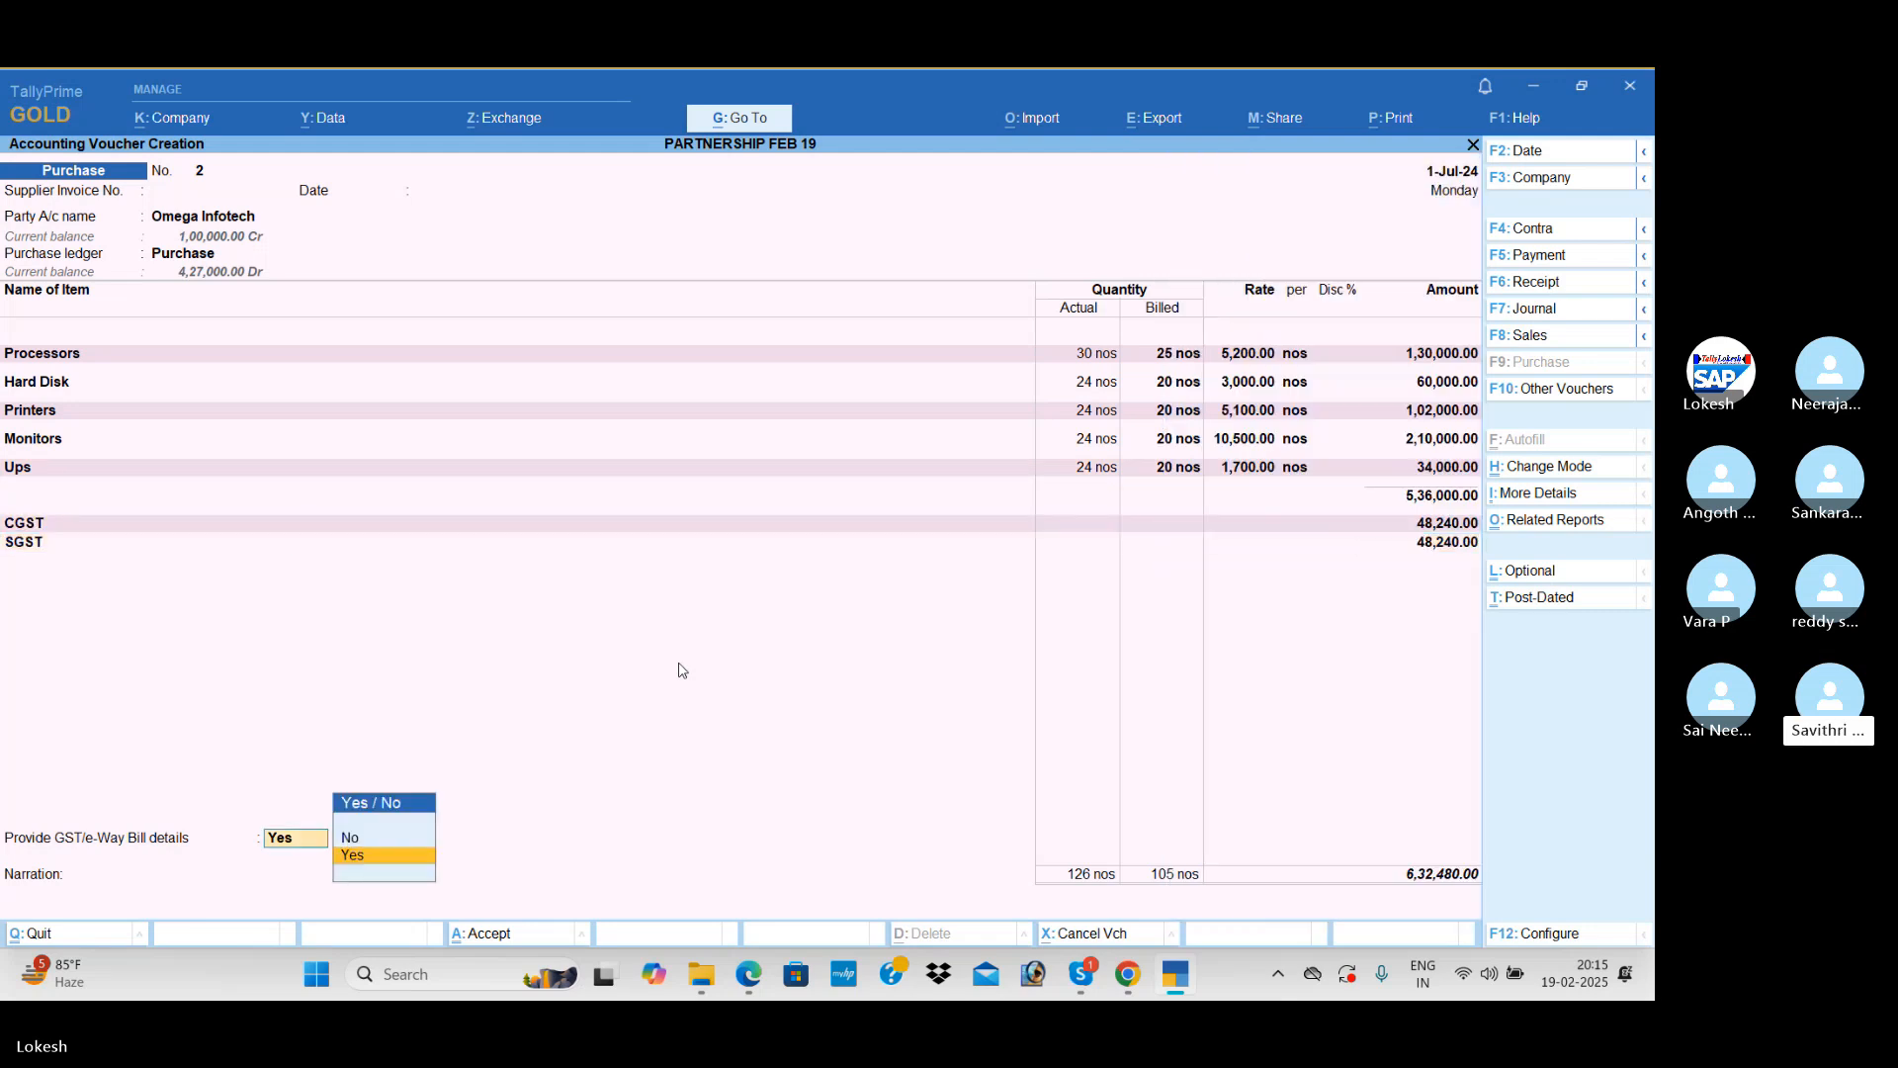
{"action": "key", "text": "Up"}
{"action": "key", "text": "Return"}
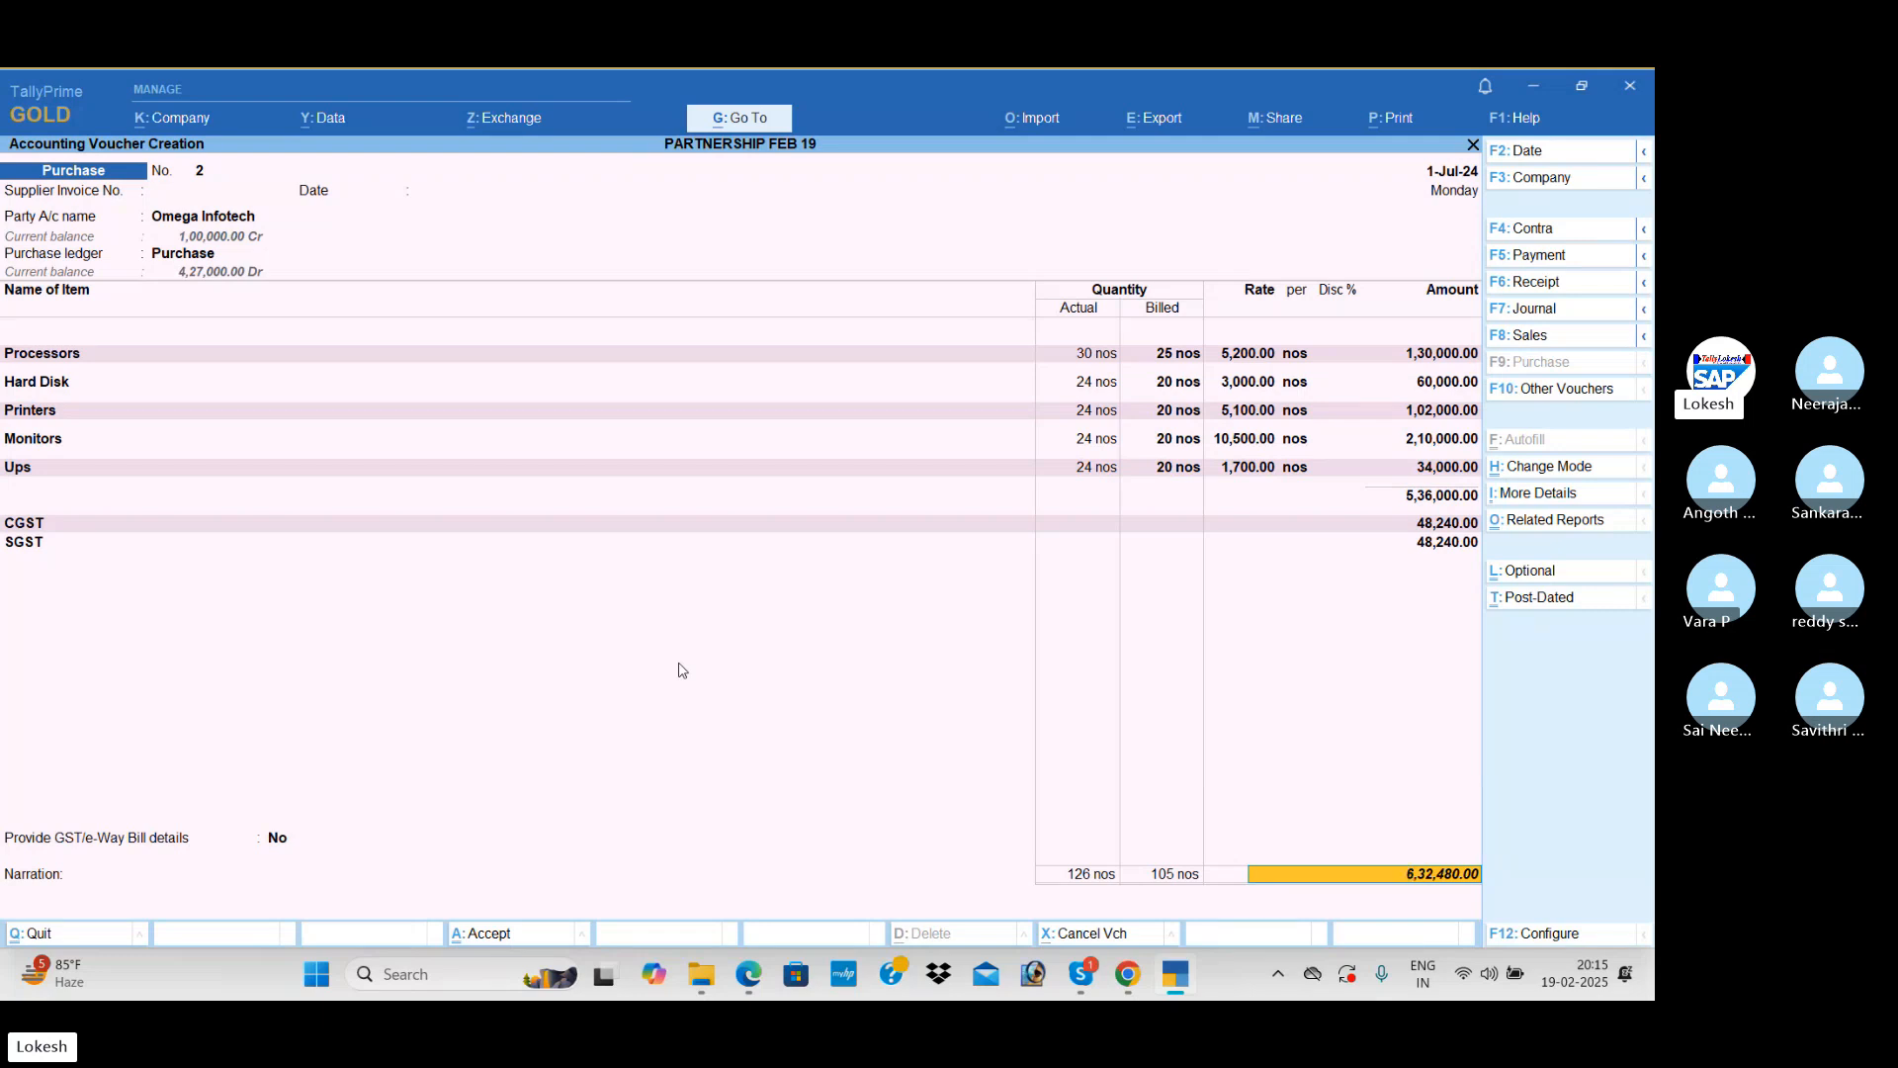
{"action": "key", "text": "Return"}
{"action": "key", "text": "Return"}
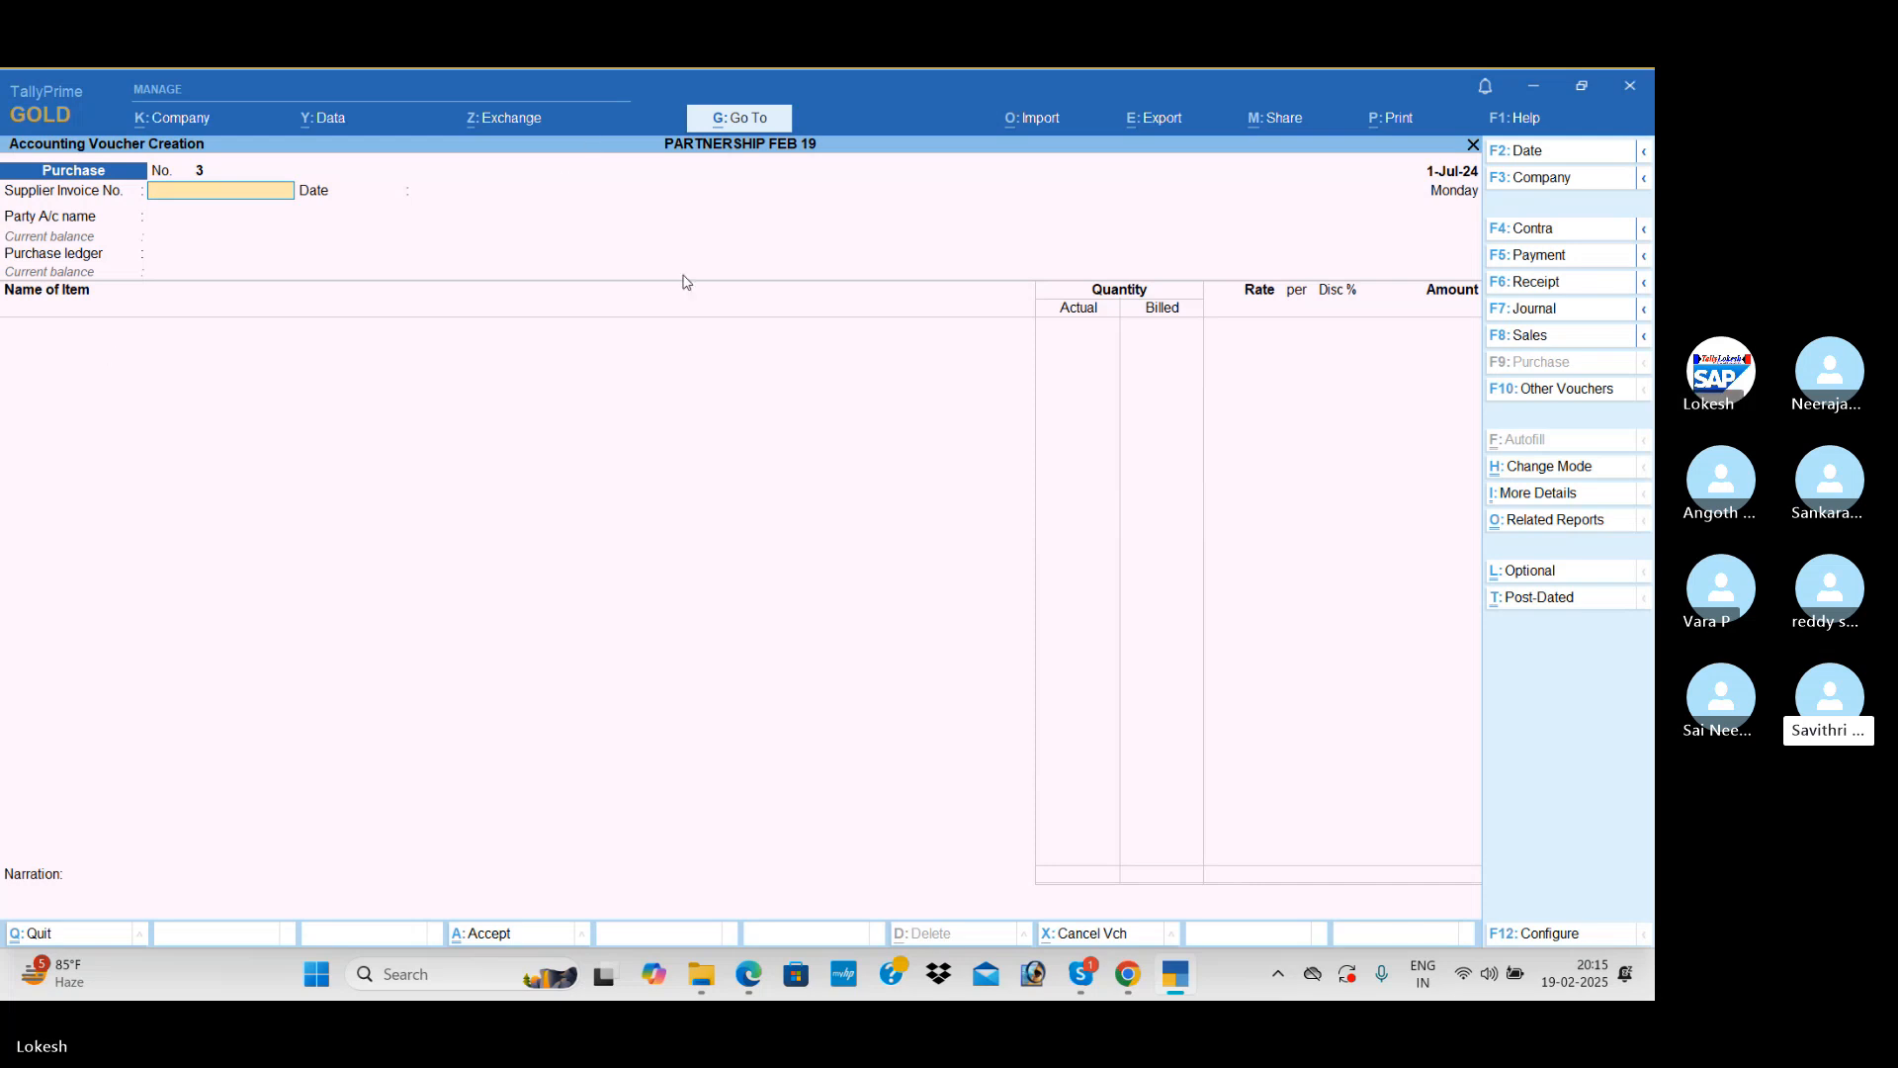
Step: Start a Sales voucher for party I Tech Per, accept the dispatch and party details, and use the Sales ledger
{"action": "left_click", "coordinate": [1567, 342]}
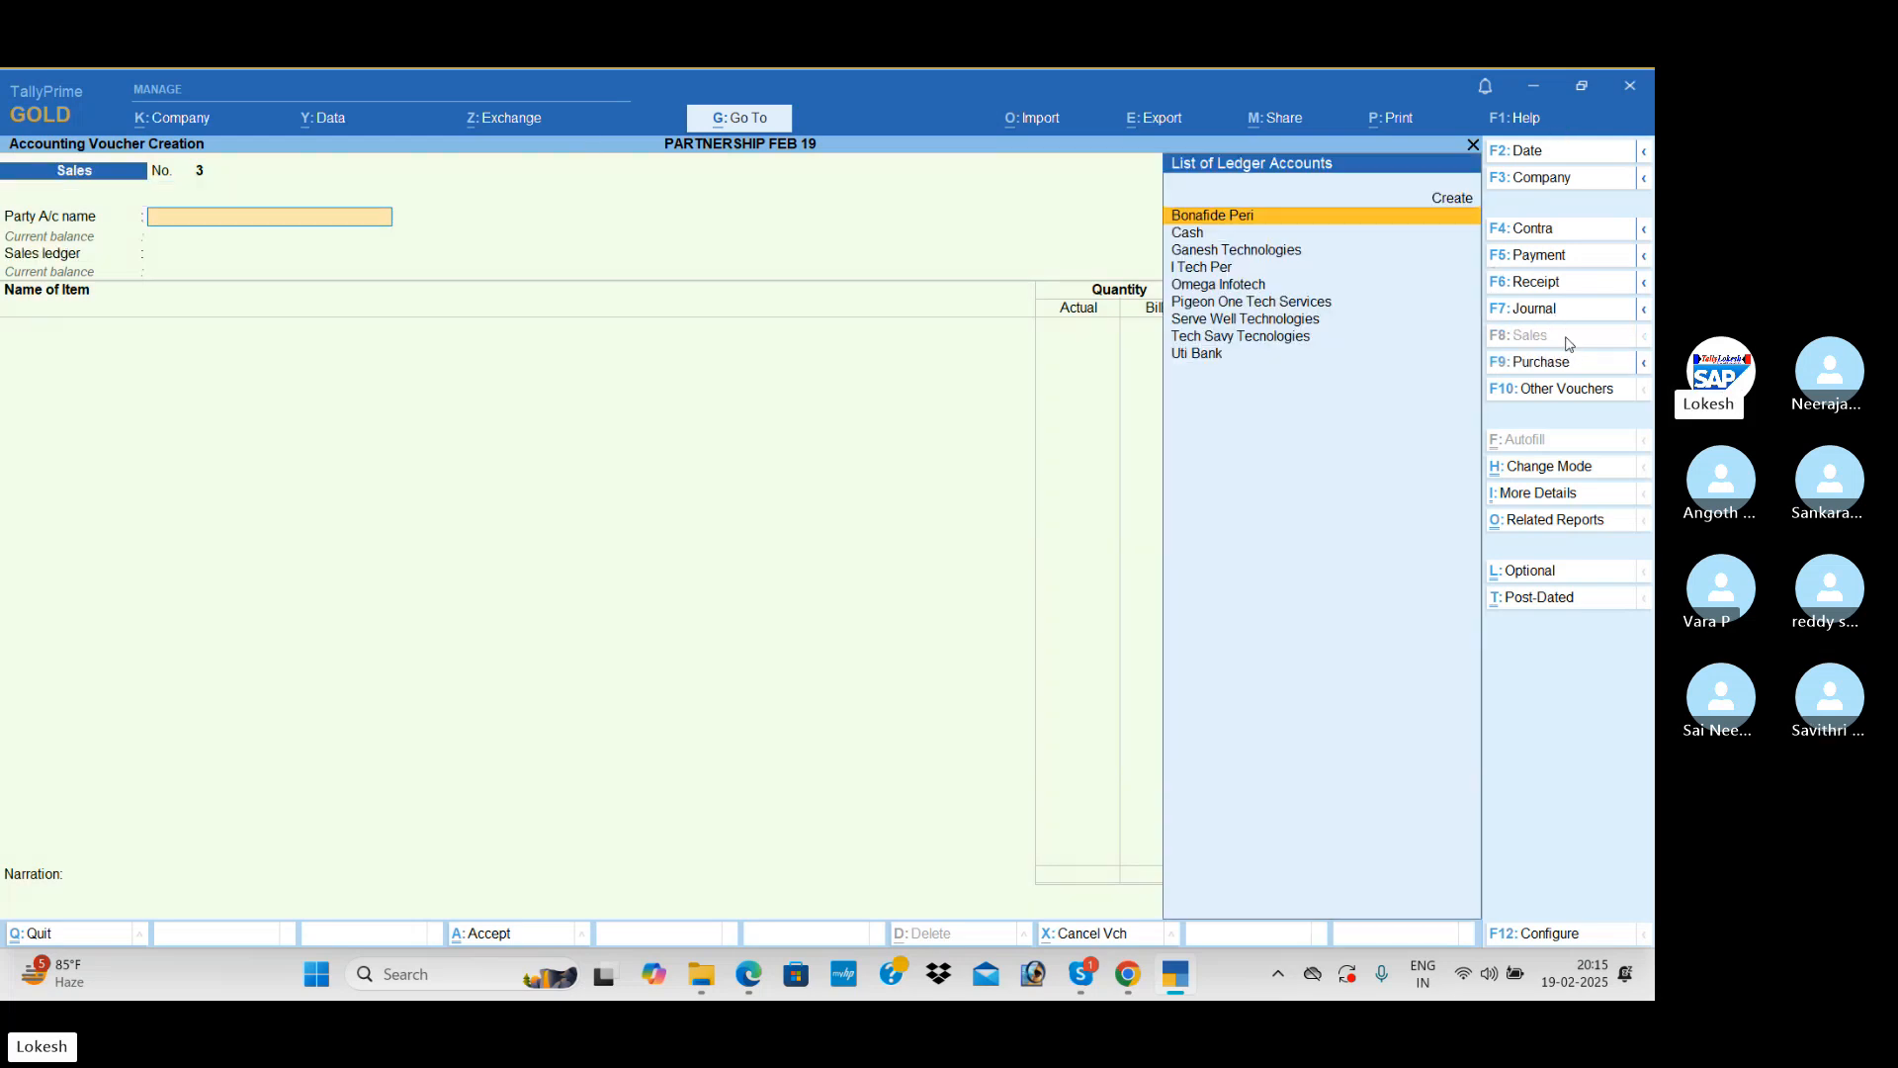
{"action": "type", "text": "U"}
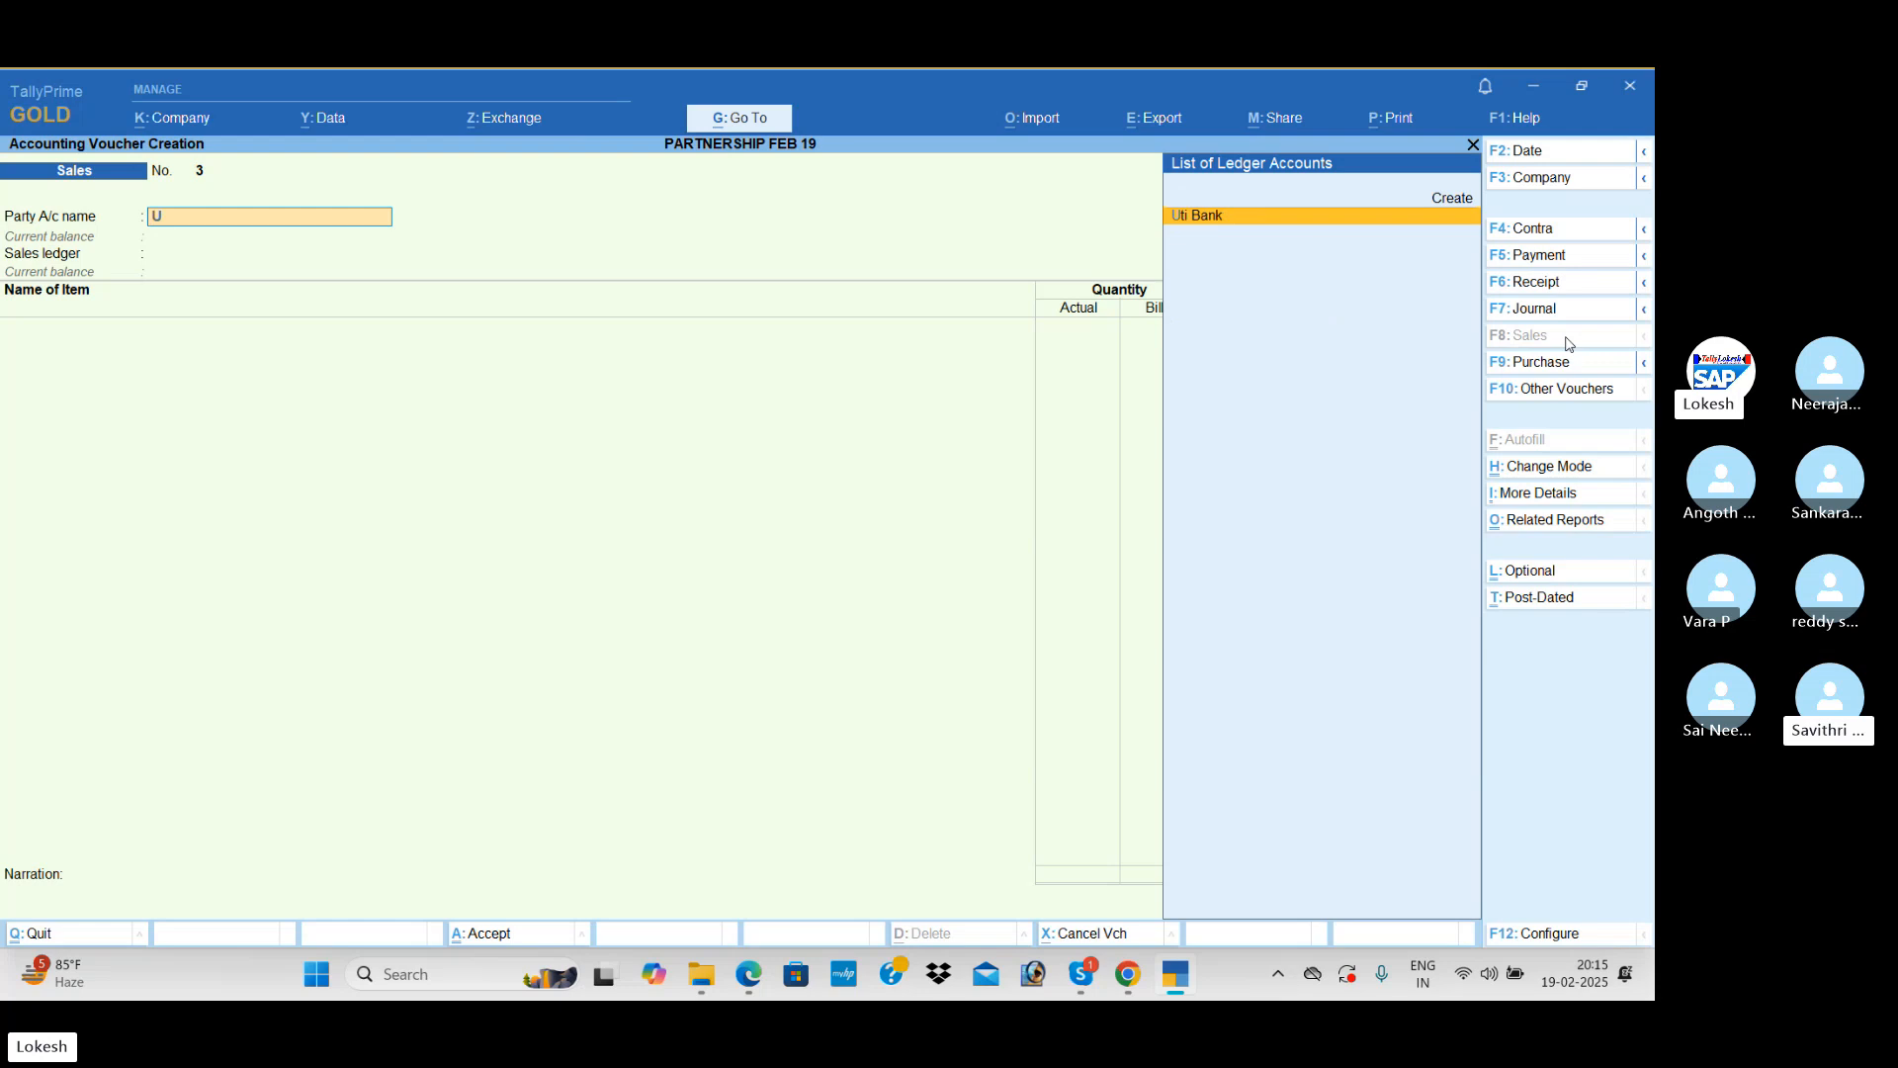
{"action": "key", "text": "BackSpace"}
{"action": "key", "text": "Down"}
{"action": "key", "text": "Down"}
{"action": "key", "text": "Return"}
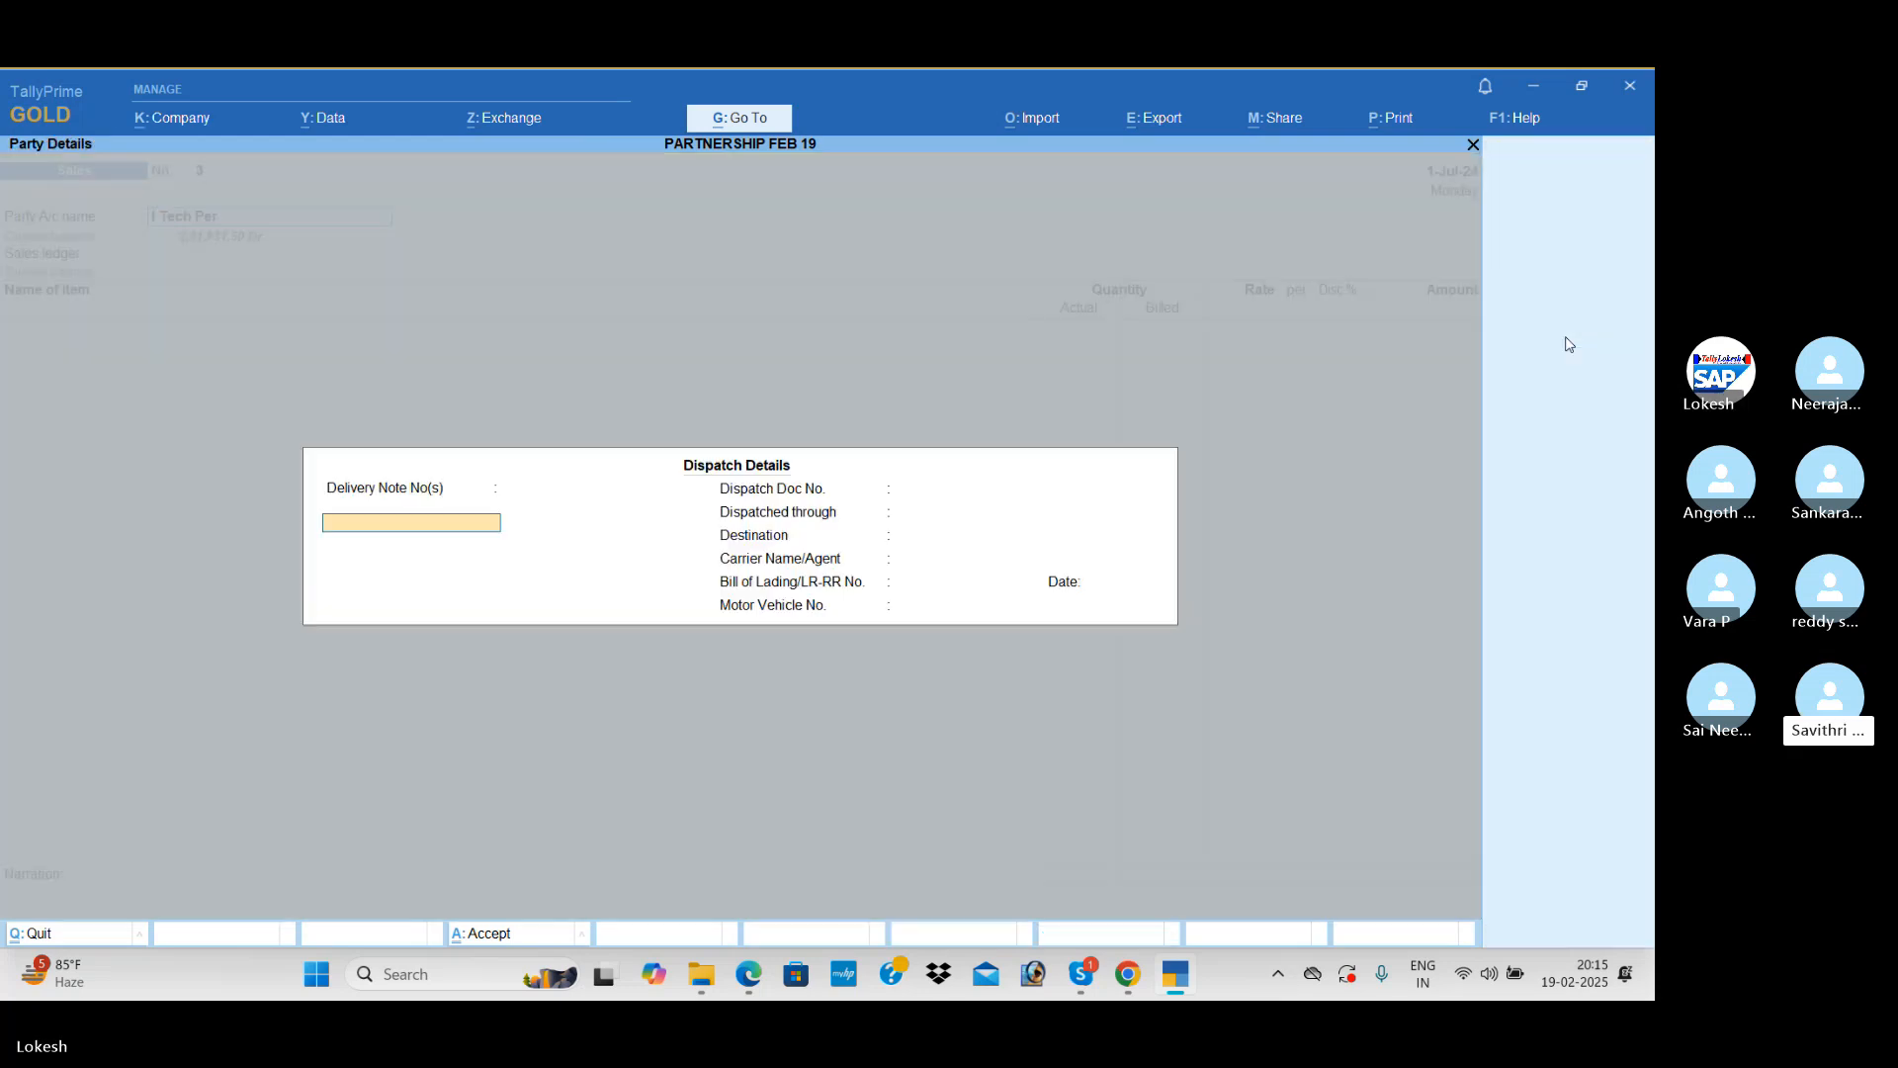
{"action": "key", "text": "Return"}
Step: Add Printers to the sales voucher with actual quantity 24 nos, billed quantity 20 nos and rate 6,000
{"action": "key", "text": "Return"}
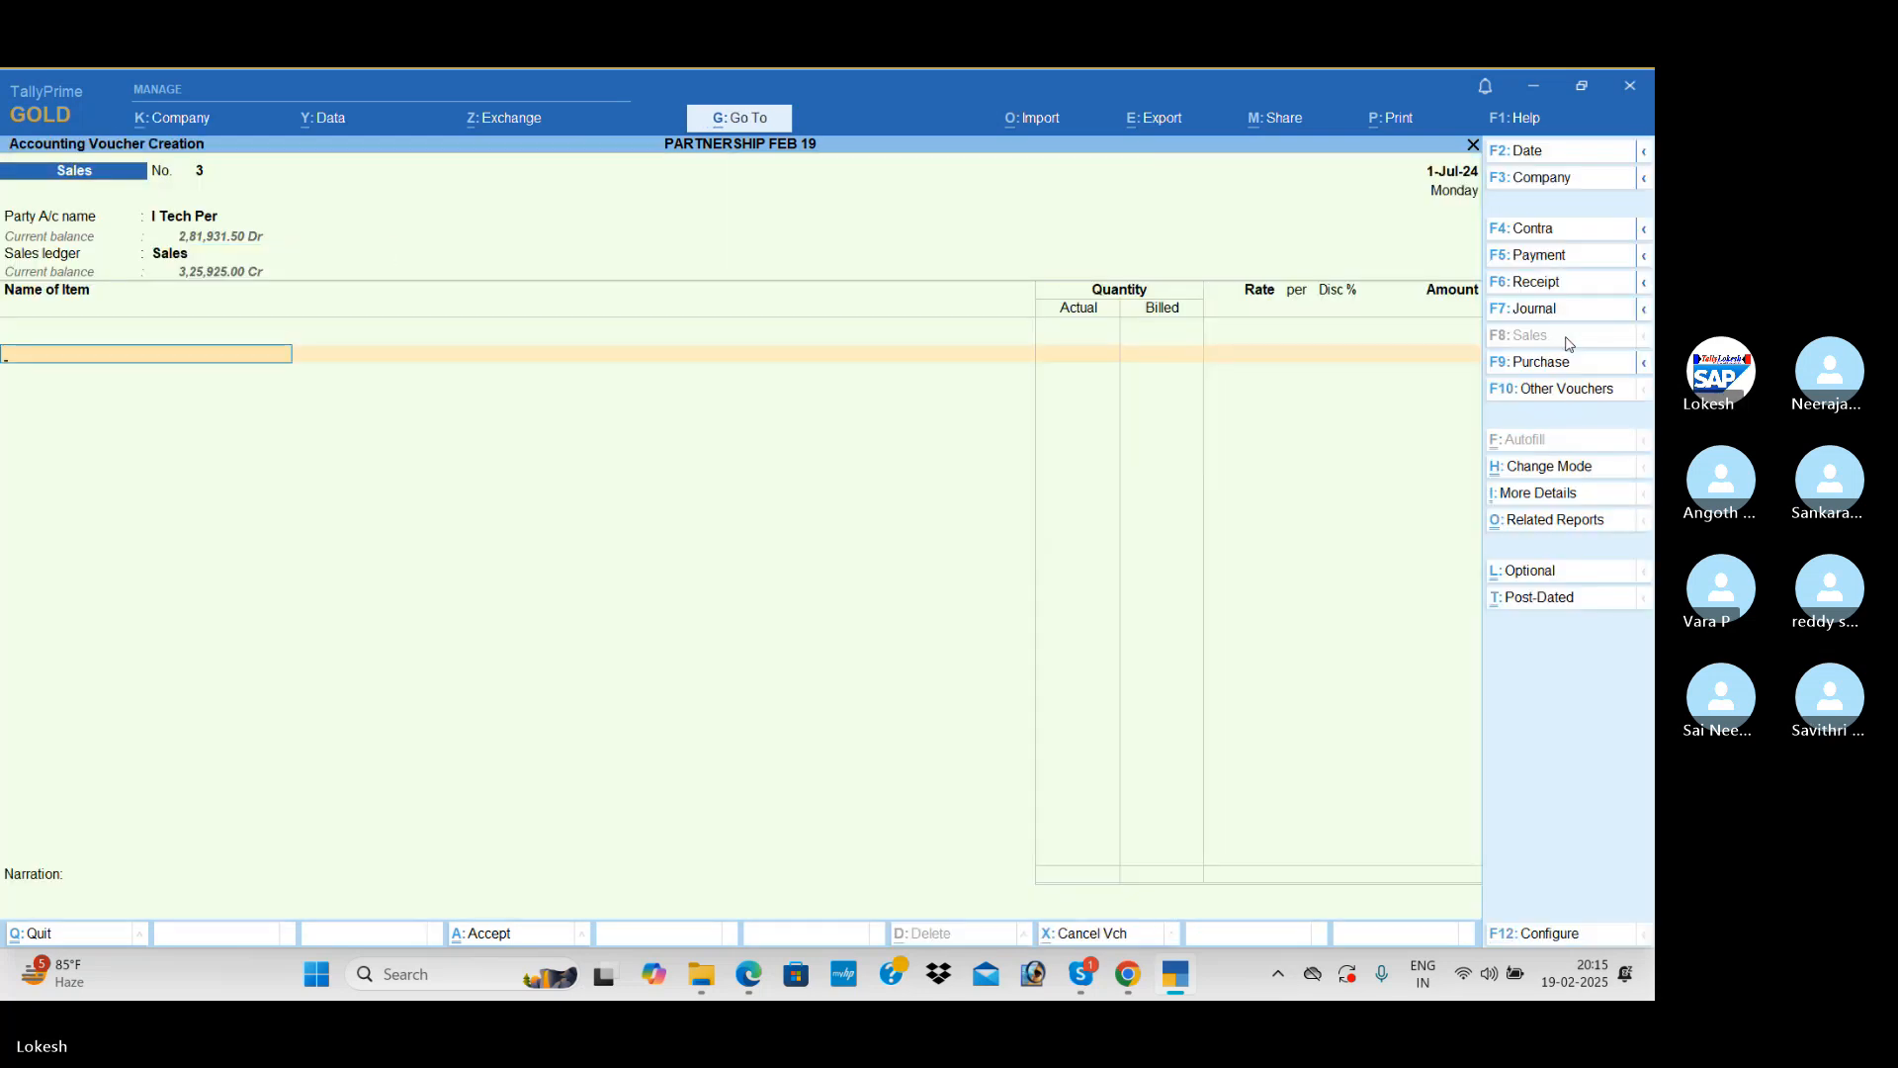
{"action": "key", "text": "Down"}
{"action": "key", "text": "Return"}
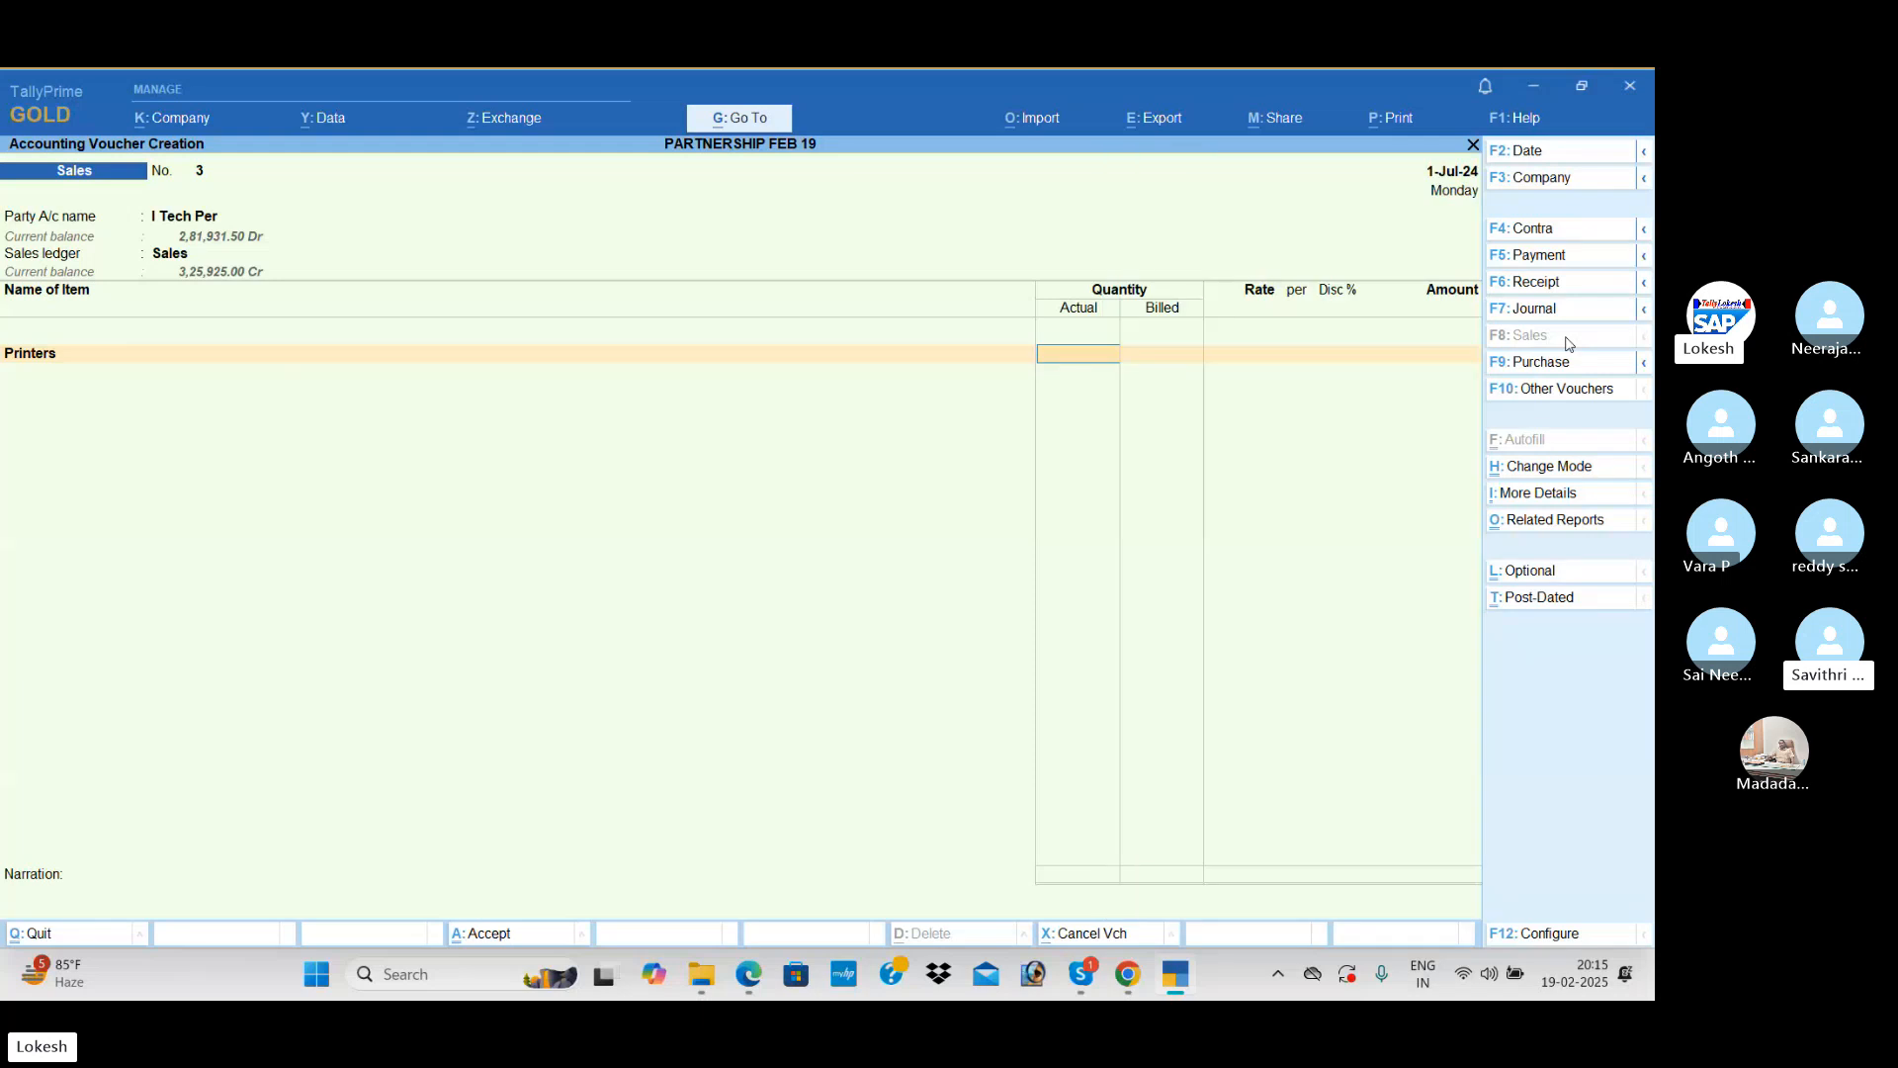
{"action": "type", "text": "24"}
{"action": "key", "text": "Return"}
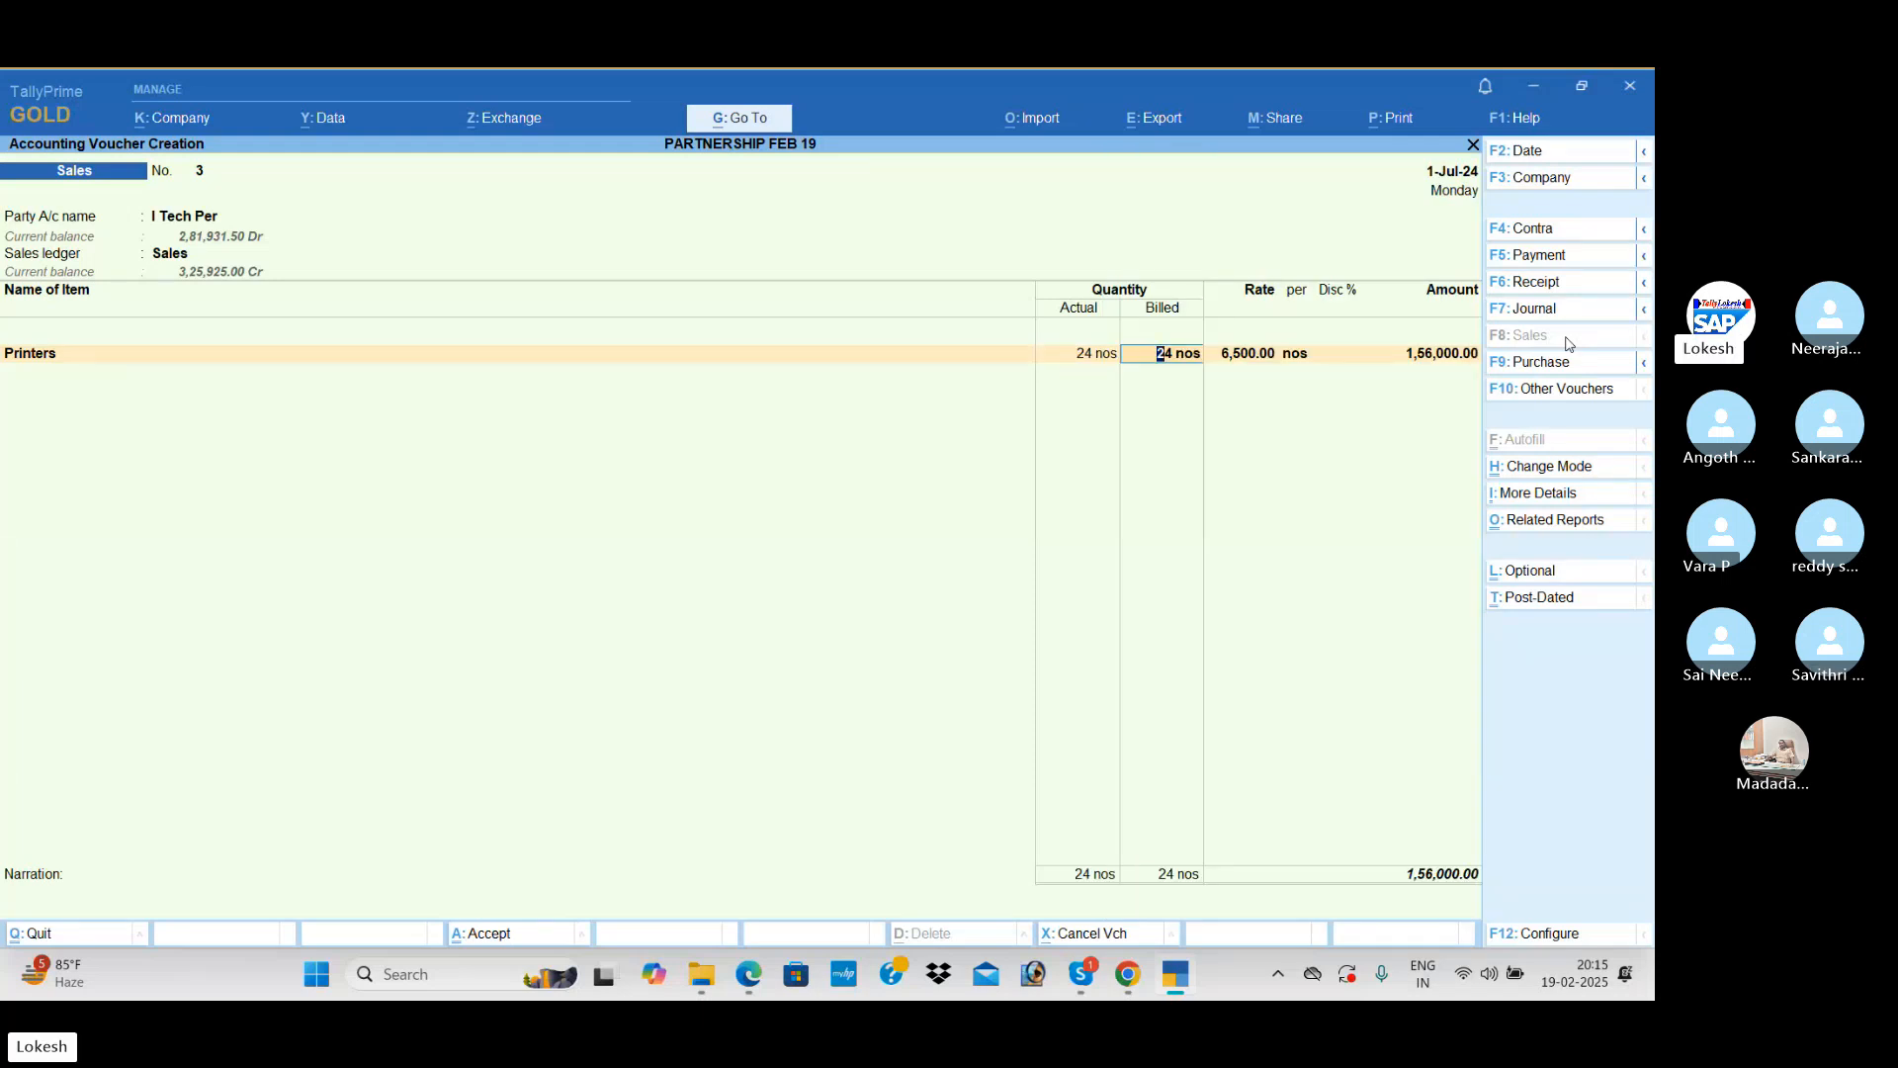
{"action": "type", "text": "20"}
{"action": "key", "text": "Return"}
{"action": "type", "text": "6,000"}
{"action": "key", "text": "Return"}
Step: Add Monitors to the sales voucher with actual quantity 24 nos, billed quantity 20 nos and rate 11,000
{"action": "key", "text": "Return"}
{"action": "key", "text": "Return"}
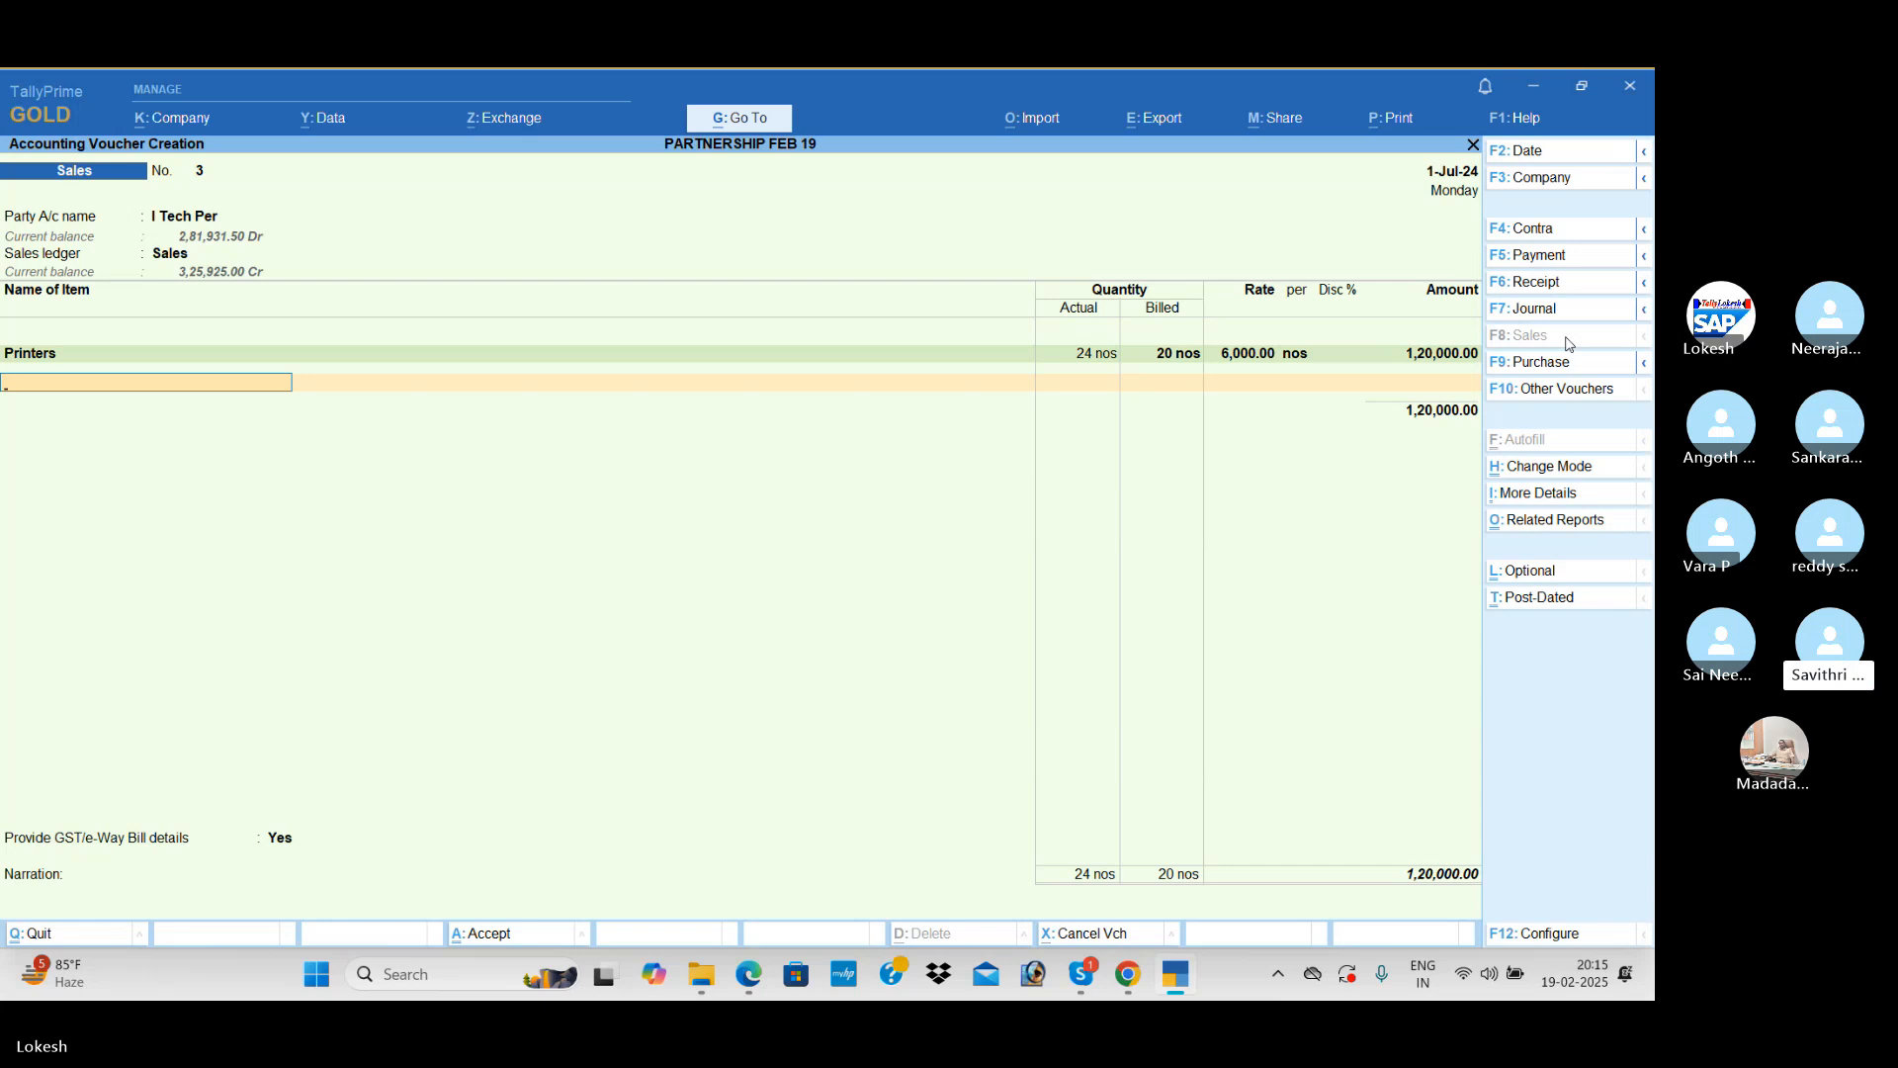
{"action": "type", "text": "mo"}
{"action": "key", "text": "Return"}
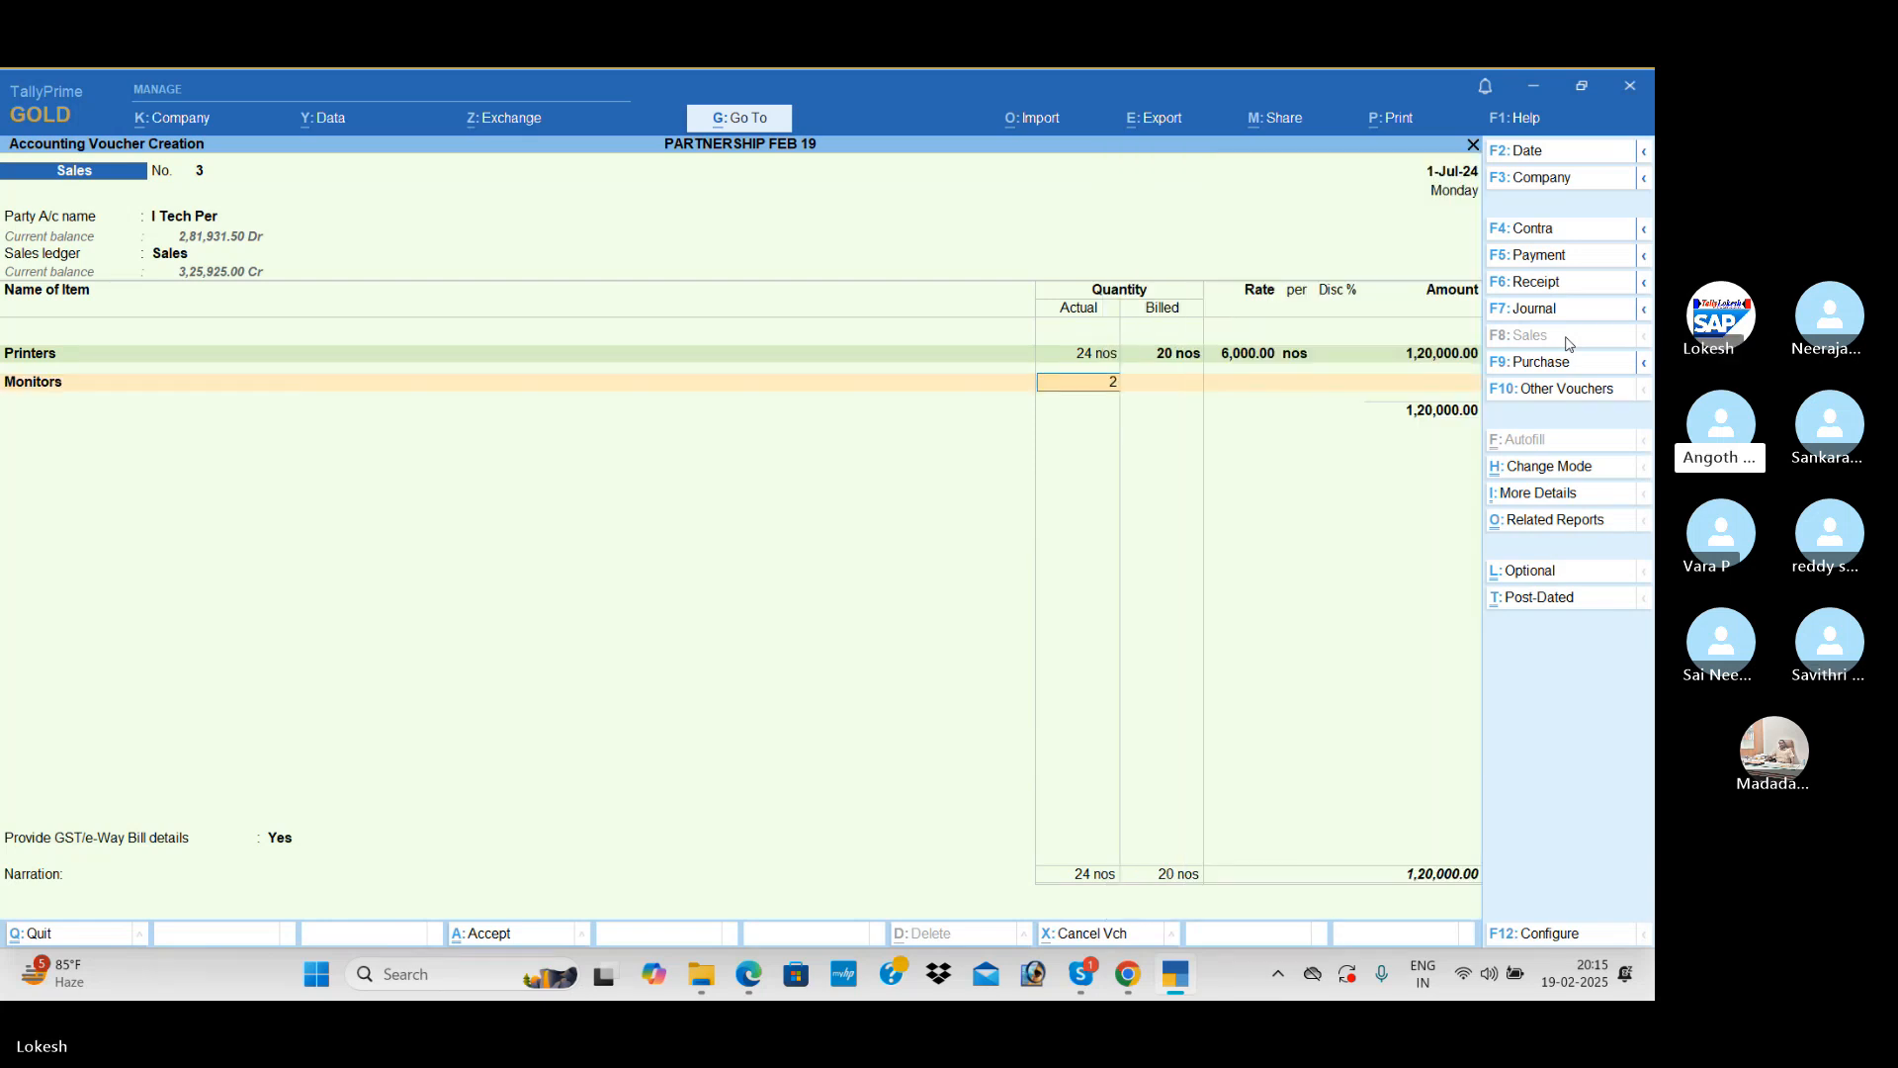
{"action": "type", "text": "24"}
{"action": "key", "text": "Return"}
{"action": "type", "text": "20"}
{"action": "key", "text": "Return"}
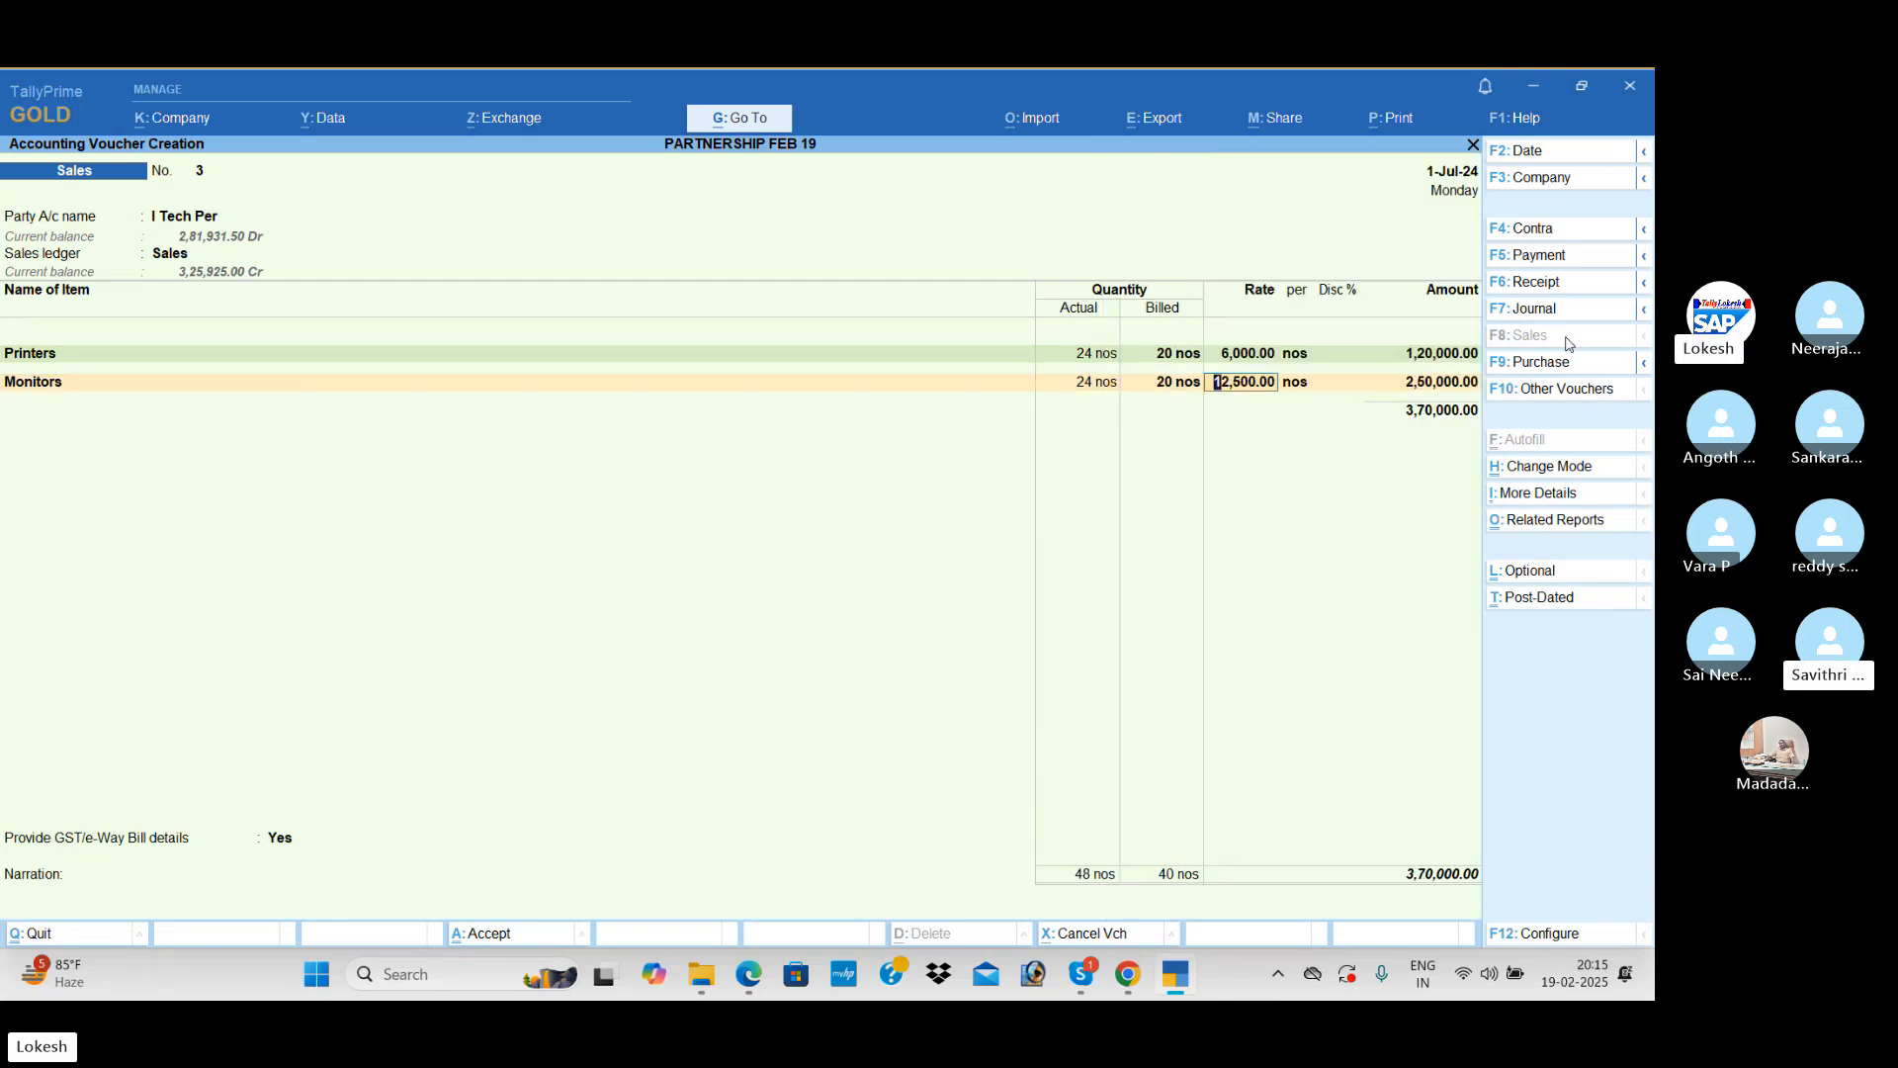
{"action": "type", "text": "11000"}
{"action": "key", "text": "Return"}
{"action": "key", "text": "Return"}
{"action": "key", "text": "Return"}
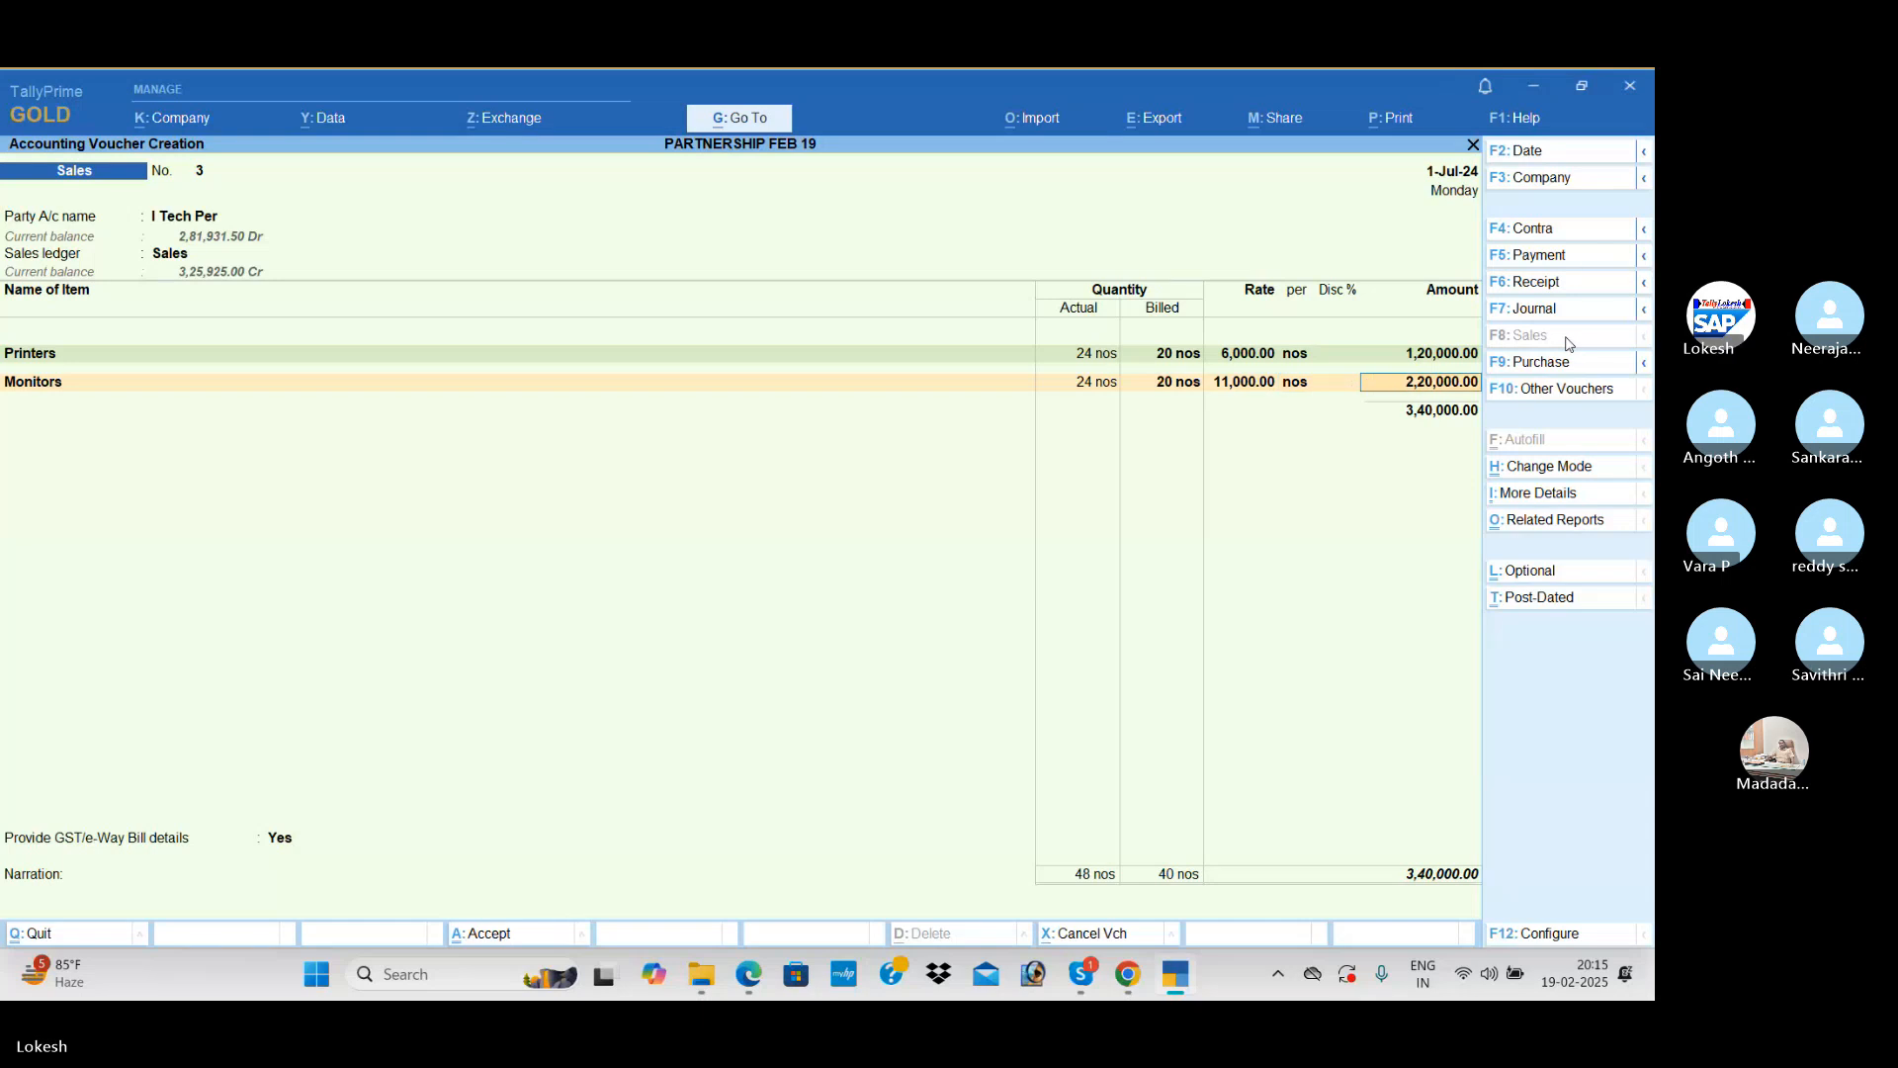
Step: Add Ups to the sales voucher with actual quantity 24 nos, billed quantity 20 nos and rate 2,300
{"action": "key", "text": "Return"}
{"action": "type", "text": "ups"}
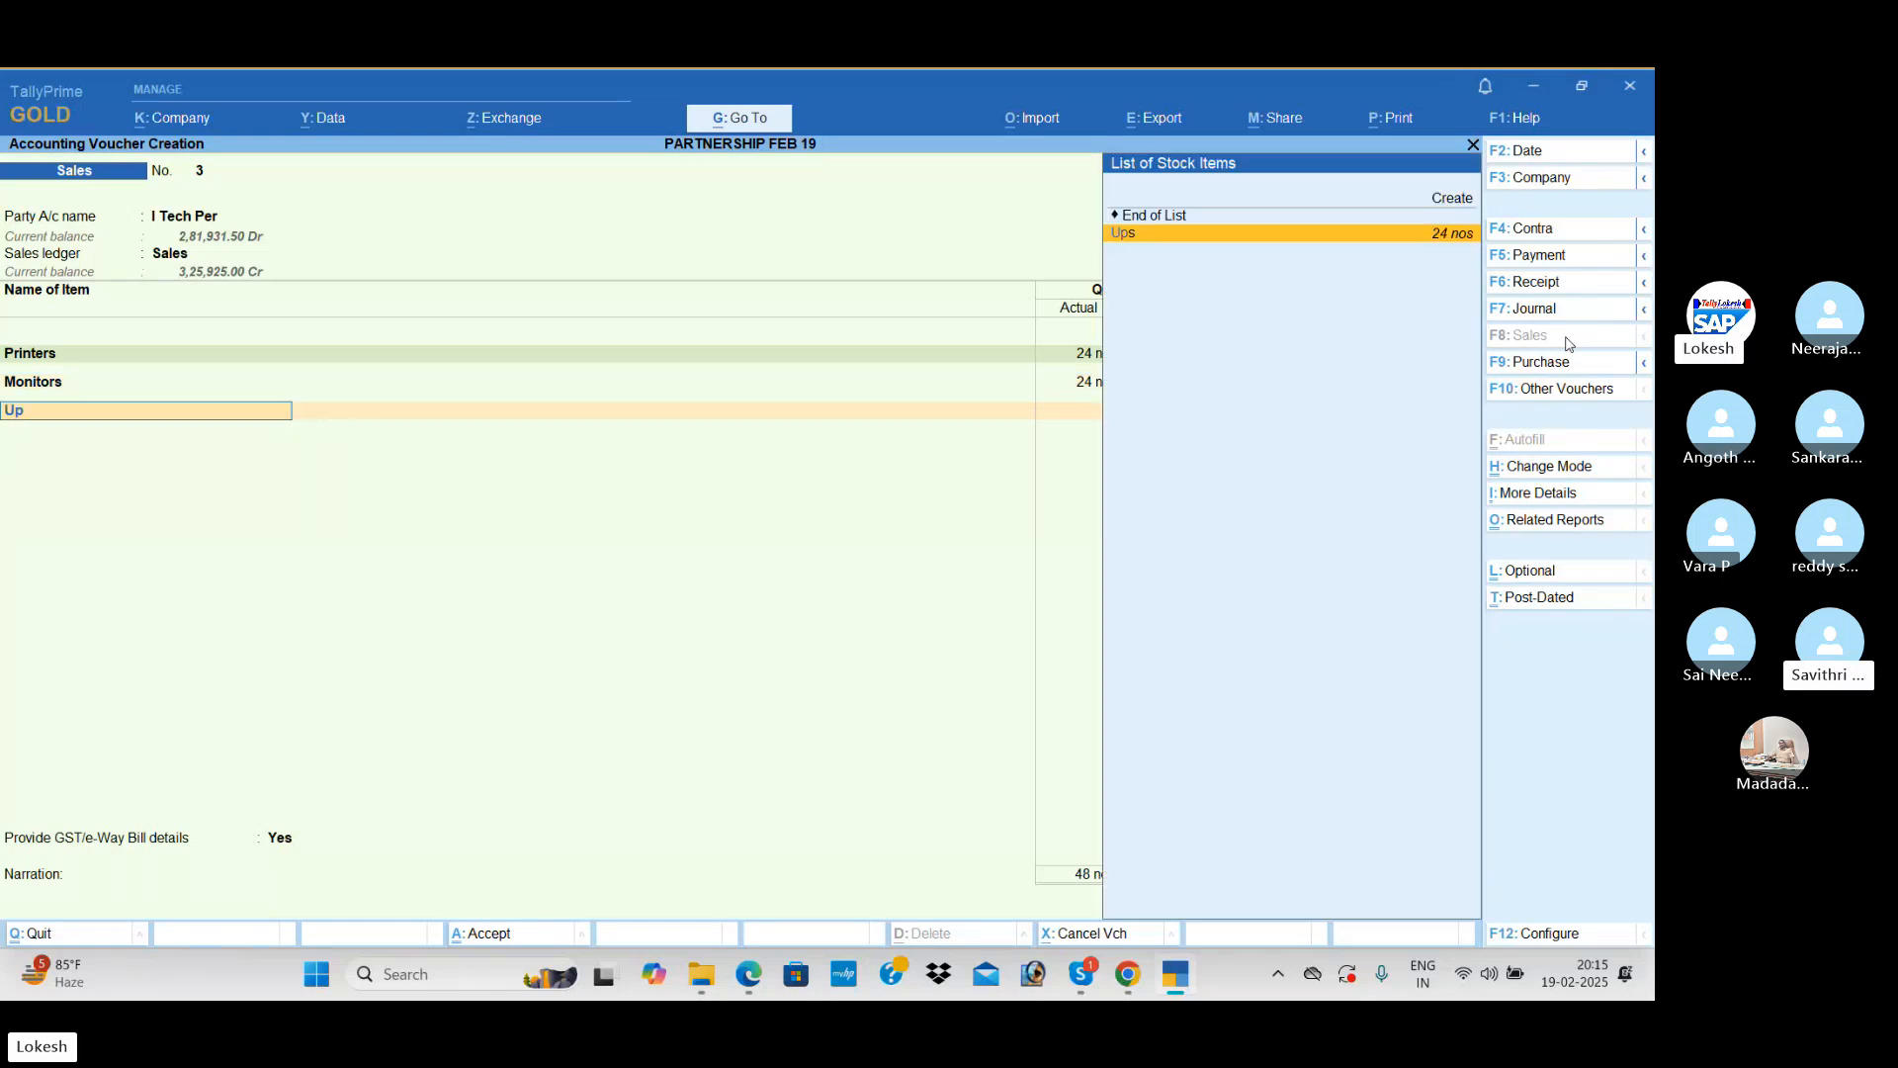
{"action": "key", "text": "Return"}
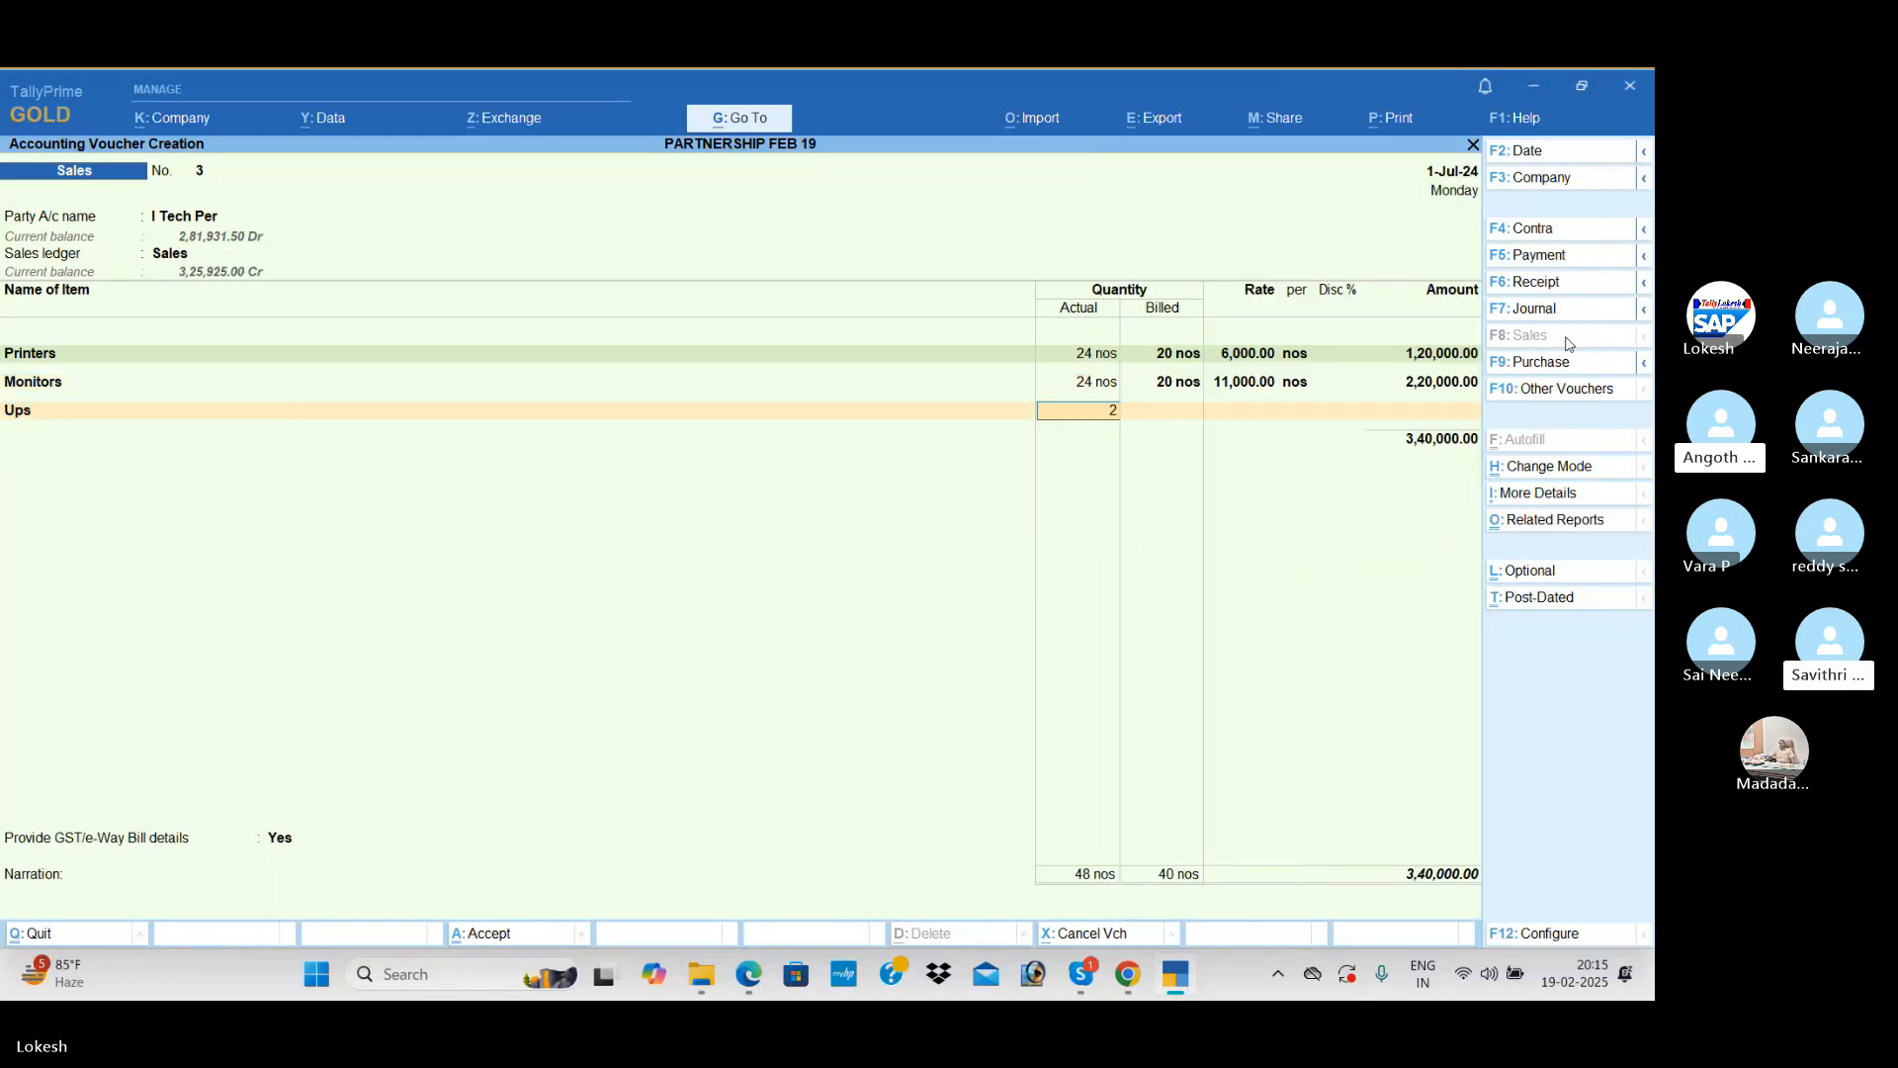
{"action": "type", "text": "24"}
{"action": "key", "text": "Return"}
{"action": "type", "text": "20"}
{"action": "key", "text": "Return"}
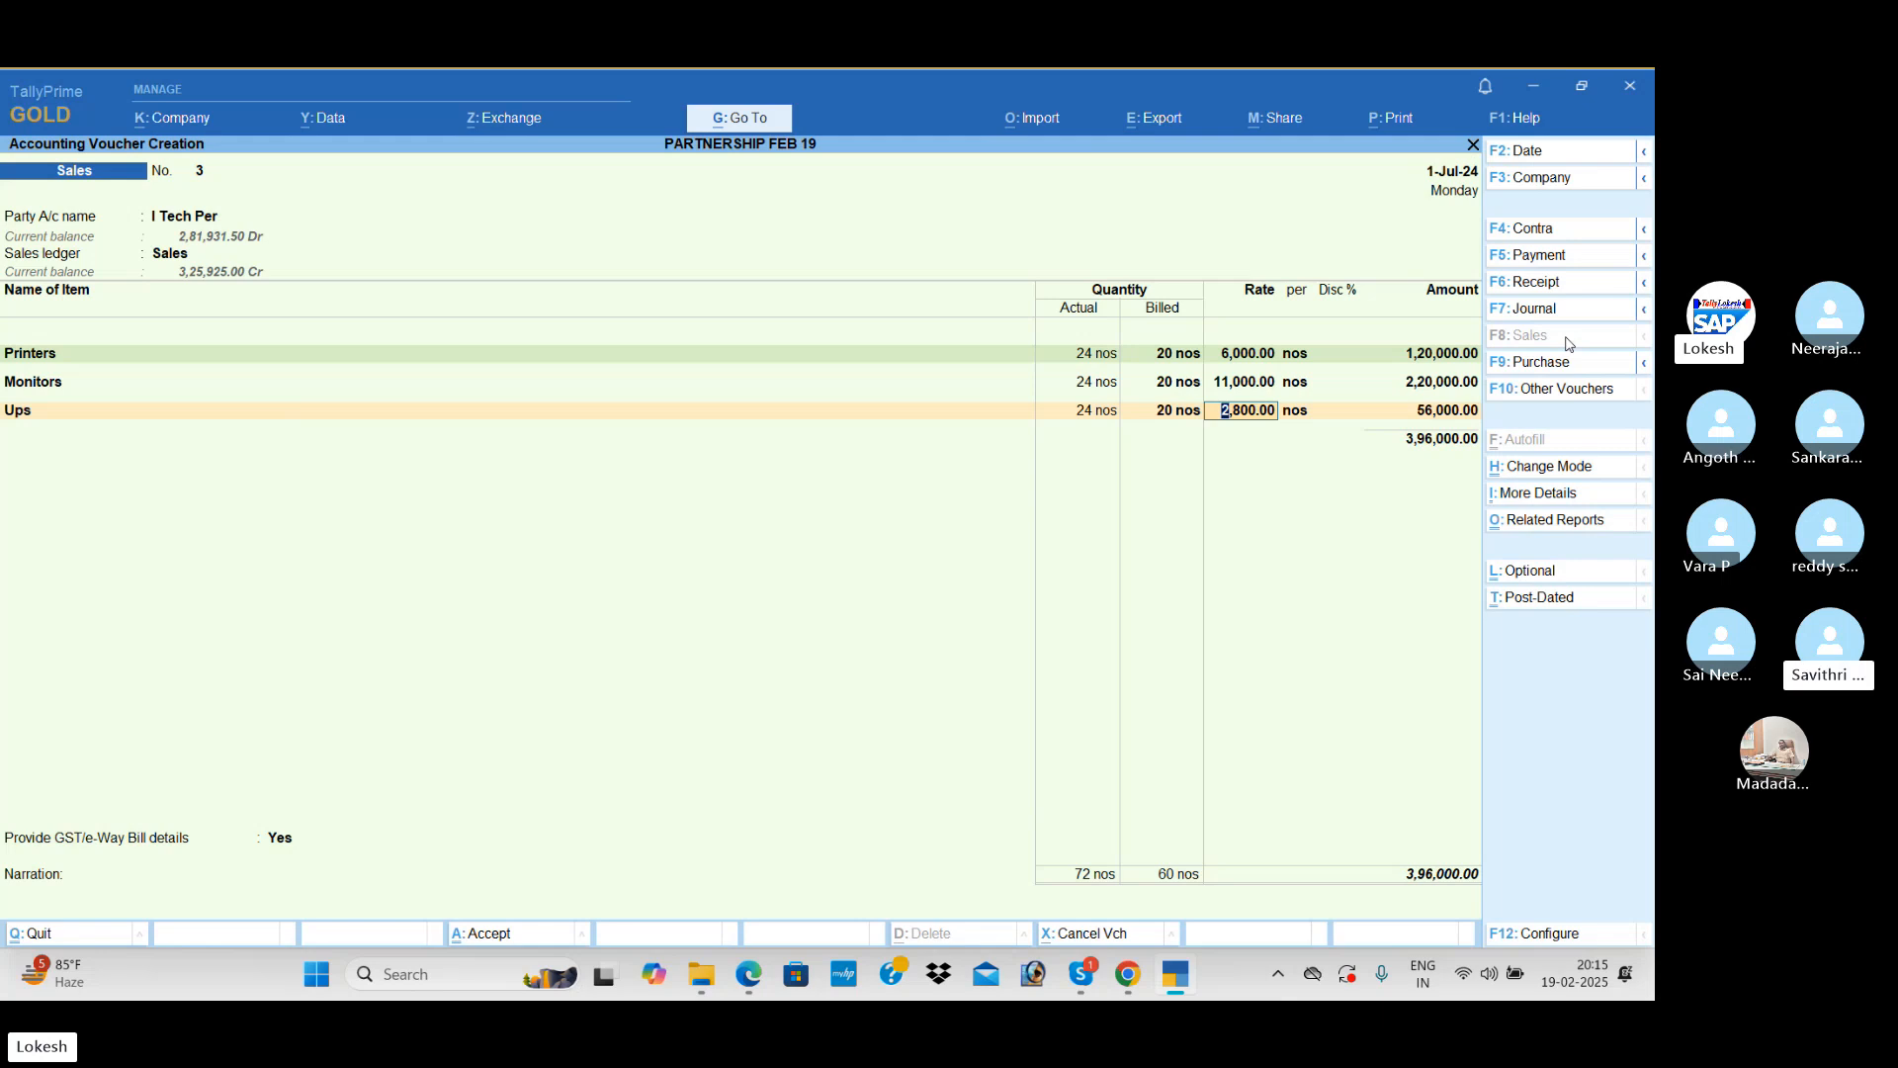
{"action": "type", "text": "2300"}
{"action": "key", "text": "Return"}
{"action": "key", "text": "Return"}
{"action": "key", "text": "Return"}
{"action": "key", "text": "Return"}
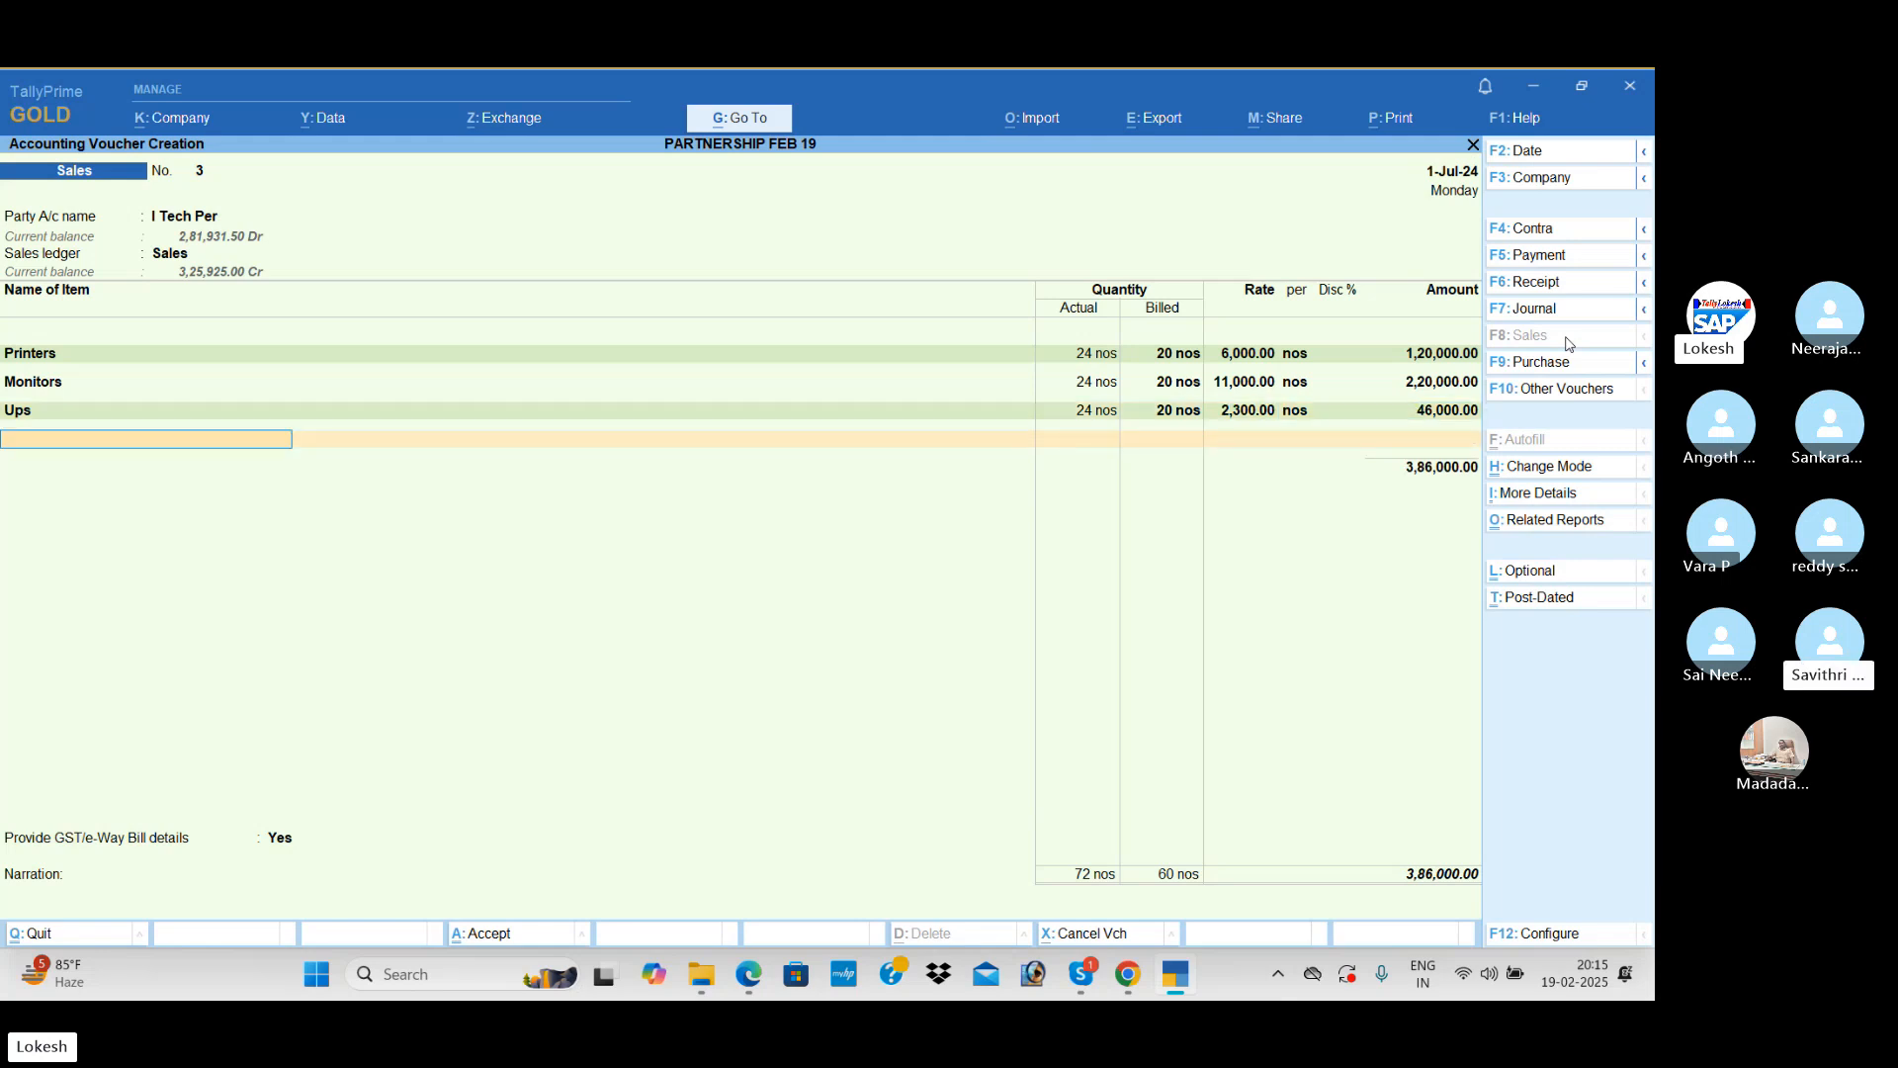
Step: Apply the CGST and SGST ledgers to the sales voucher below the stock items
{"action": "type", "text": "Cg"}
{"action": "key", "text": "Return"}
{"action": "type", "text": "Sg"}
{"action": "key", "text": "Return"}
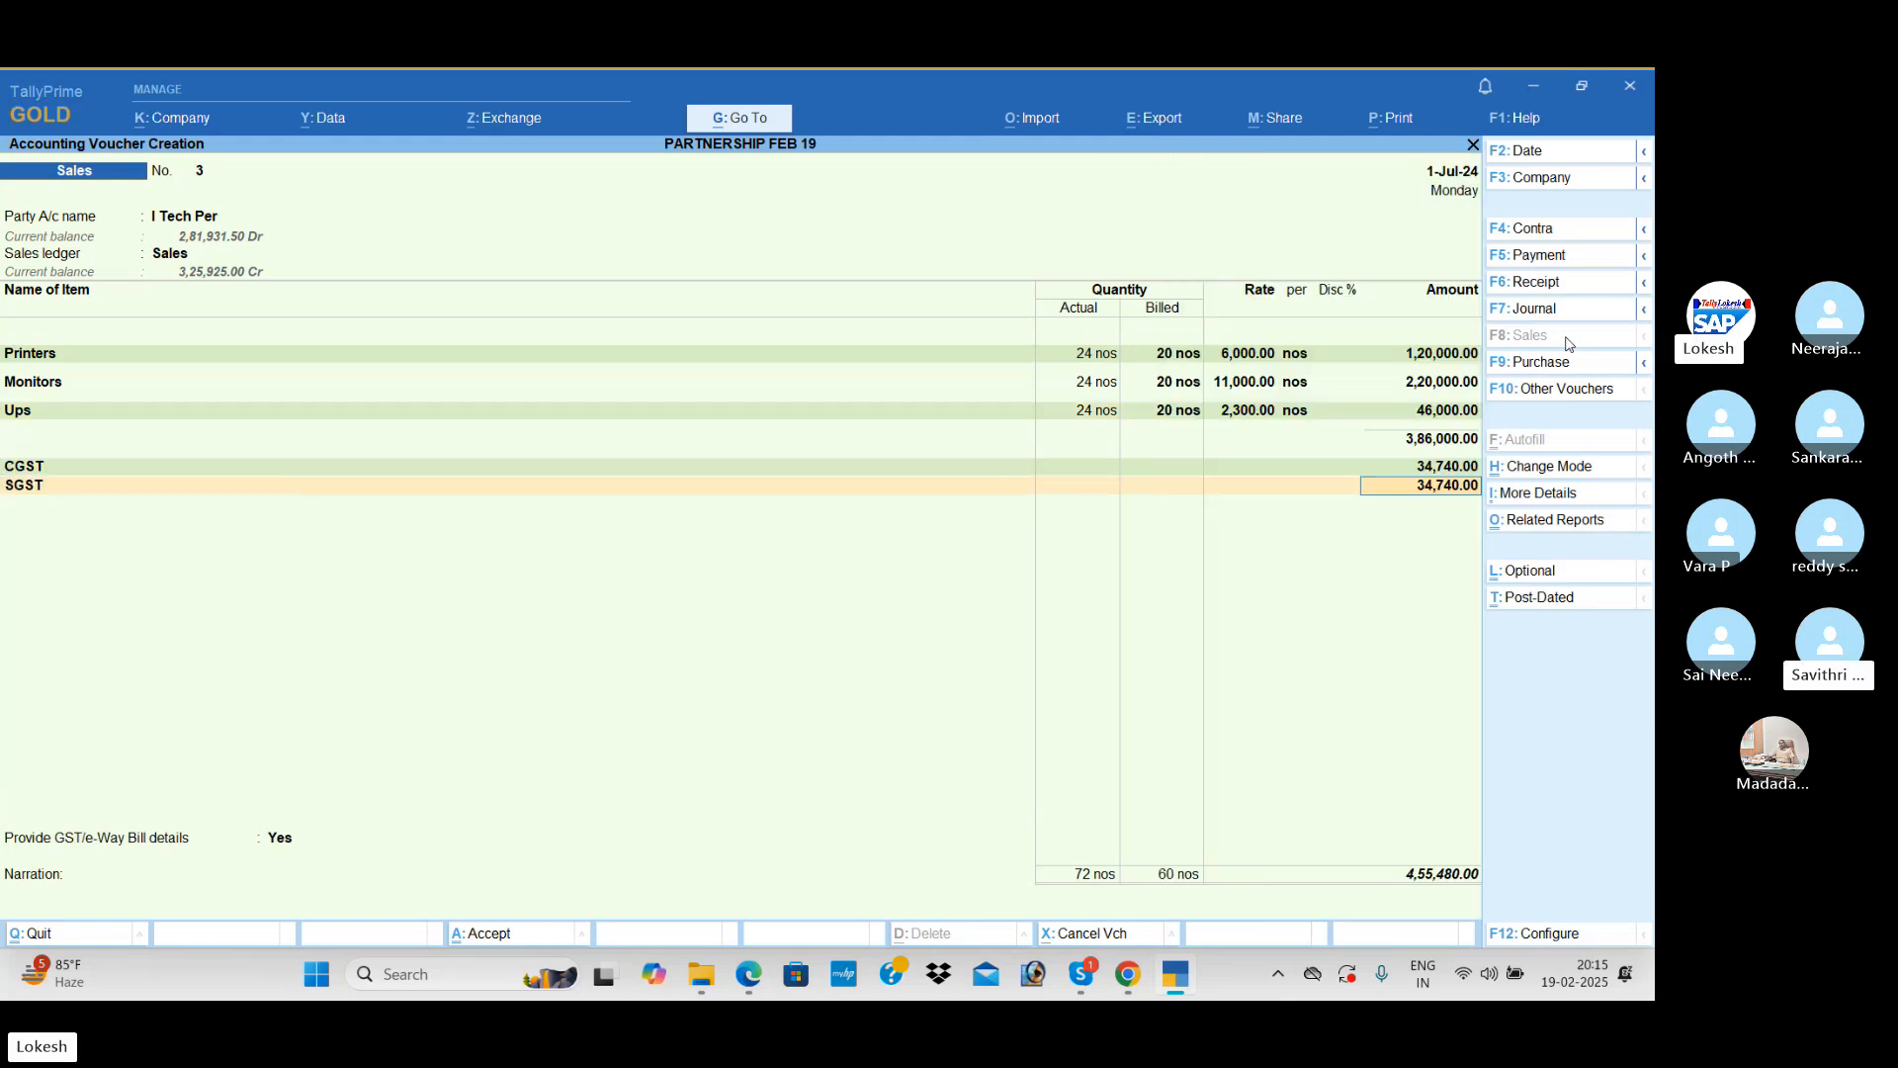
{"action": "key", "text": "Return"}
Step: Set GST/e-Way Bill details to No and save the sales voucher, declining to send its details for e-Way Bill generation
{"action": "type", "text": "n"}
{"action": "key", "text": "Return"}
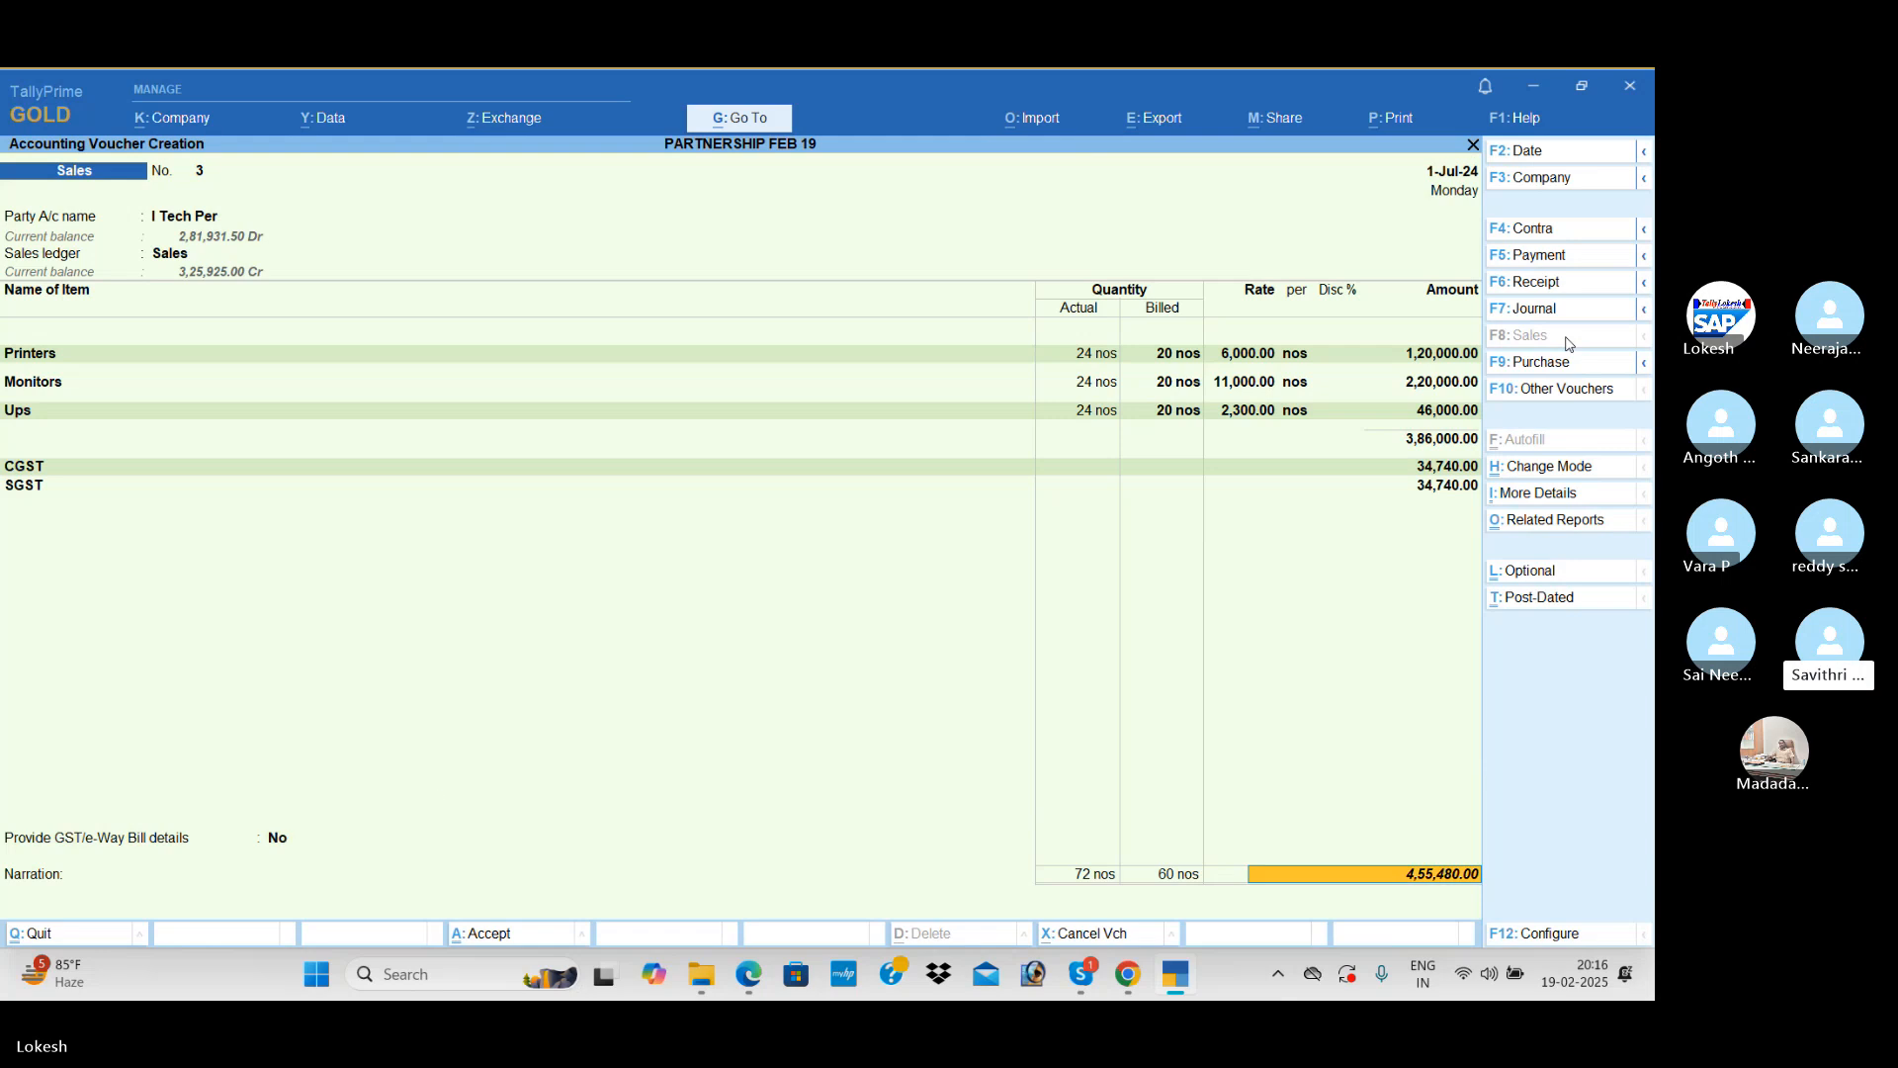
{"action": "key", "text": "Return"}
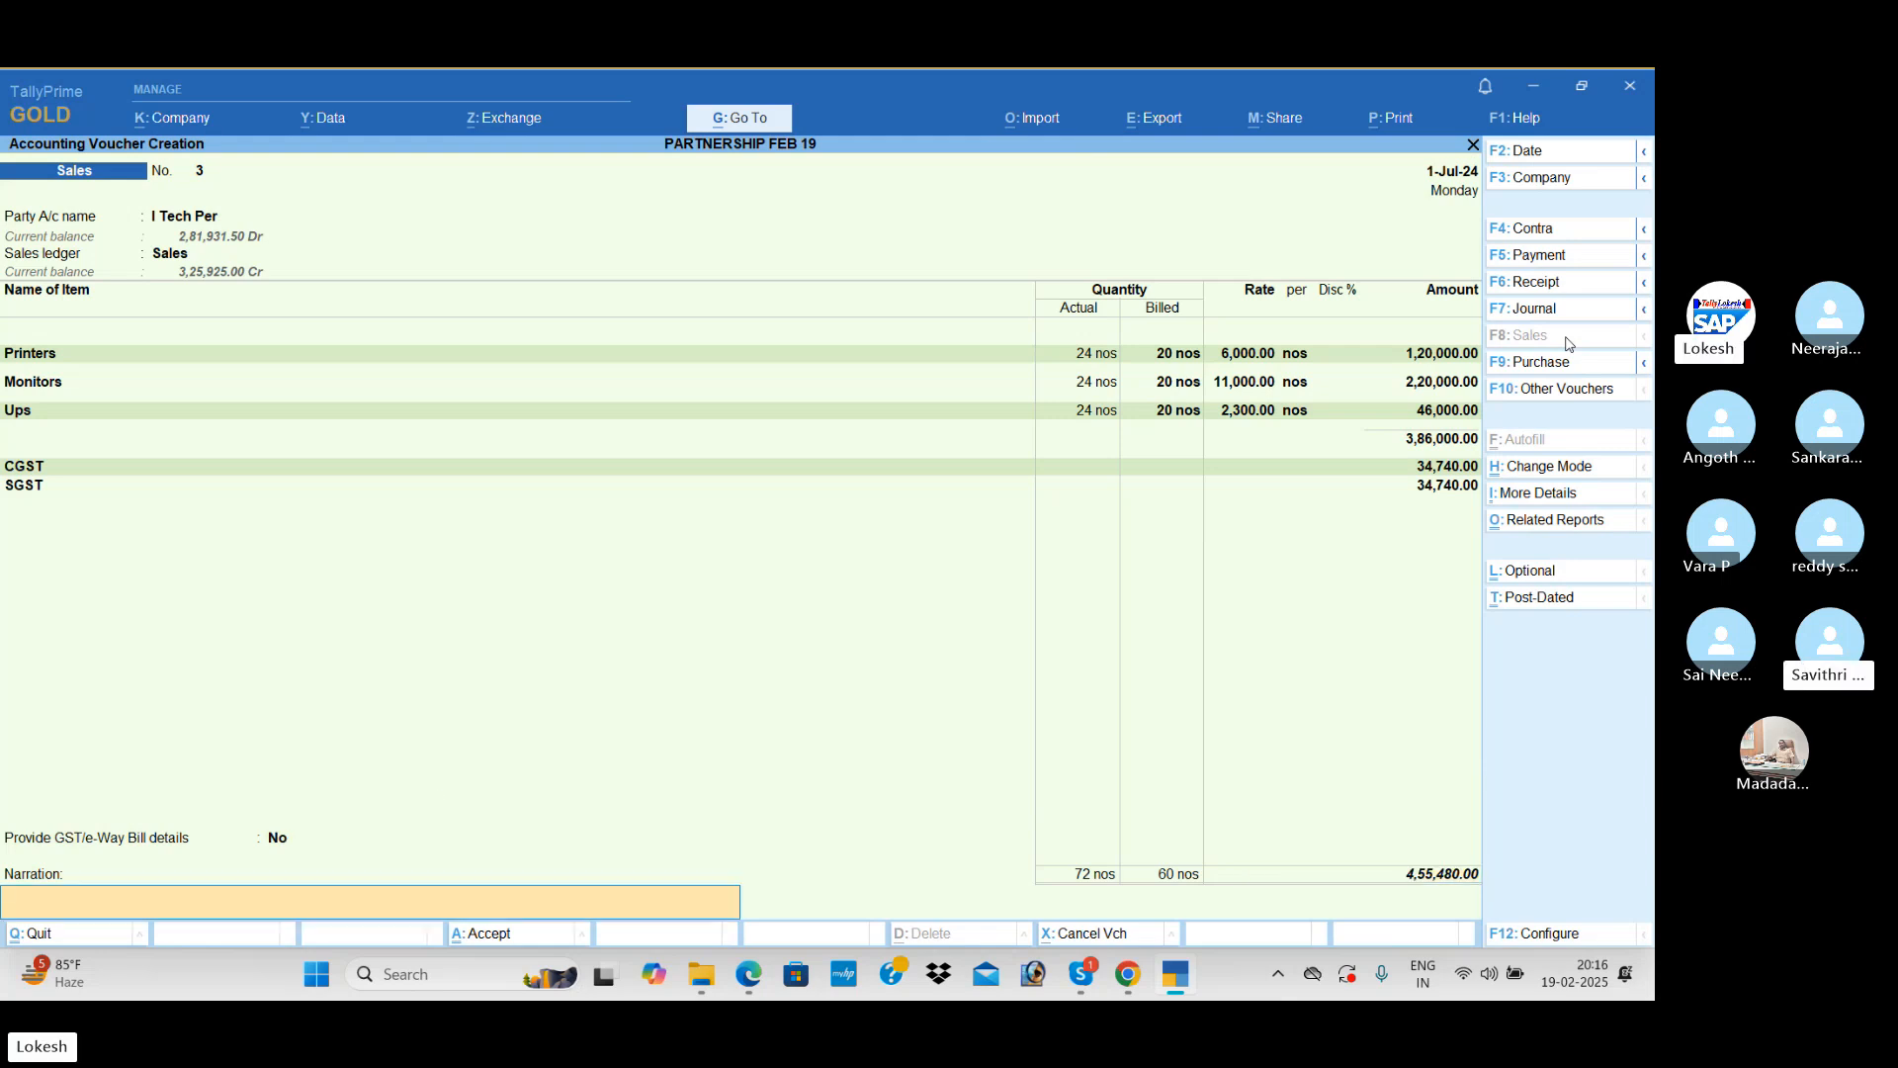
{"action": "key", "text": "Return"}
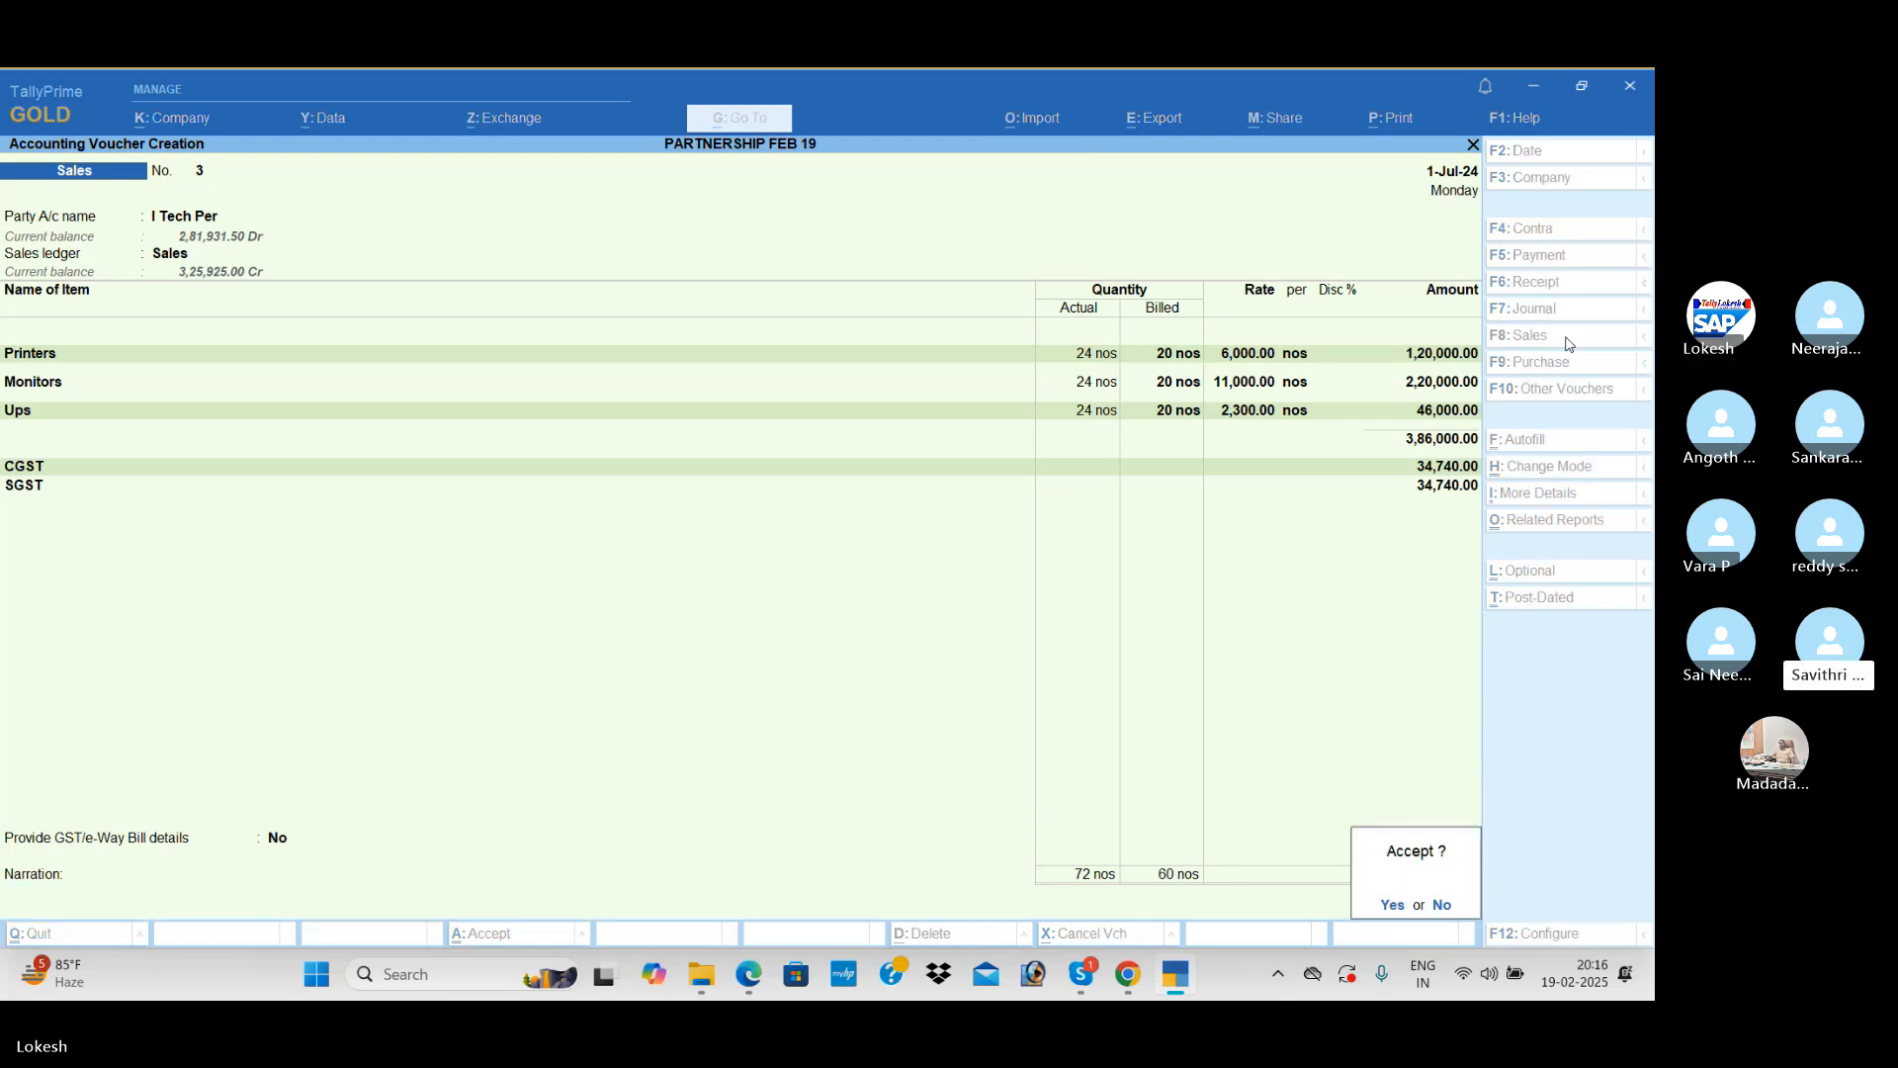
{"action": "key", "text": "Return"}
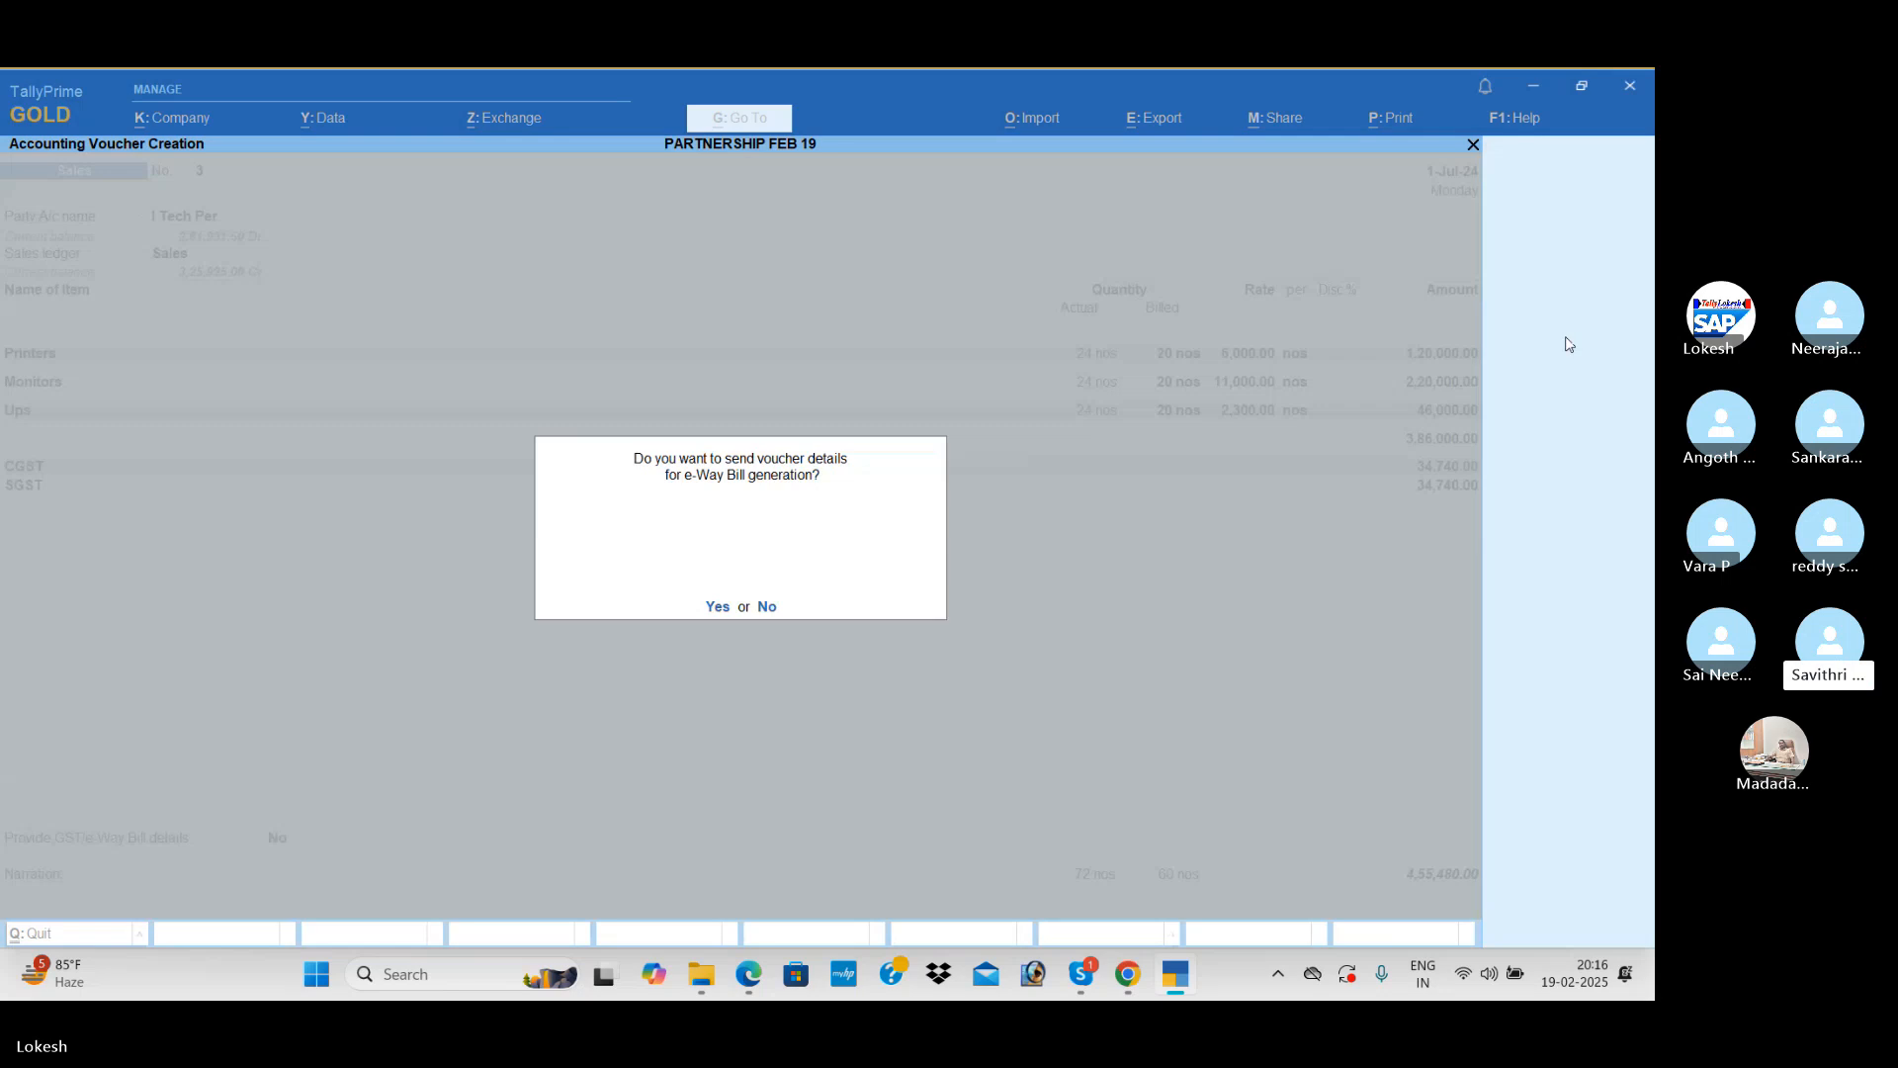
{"action": "key", "text": "n"}
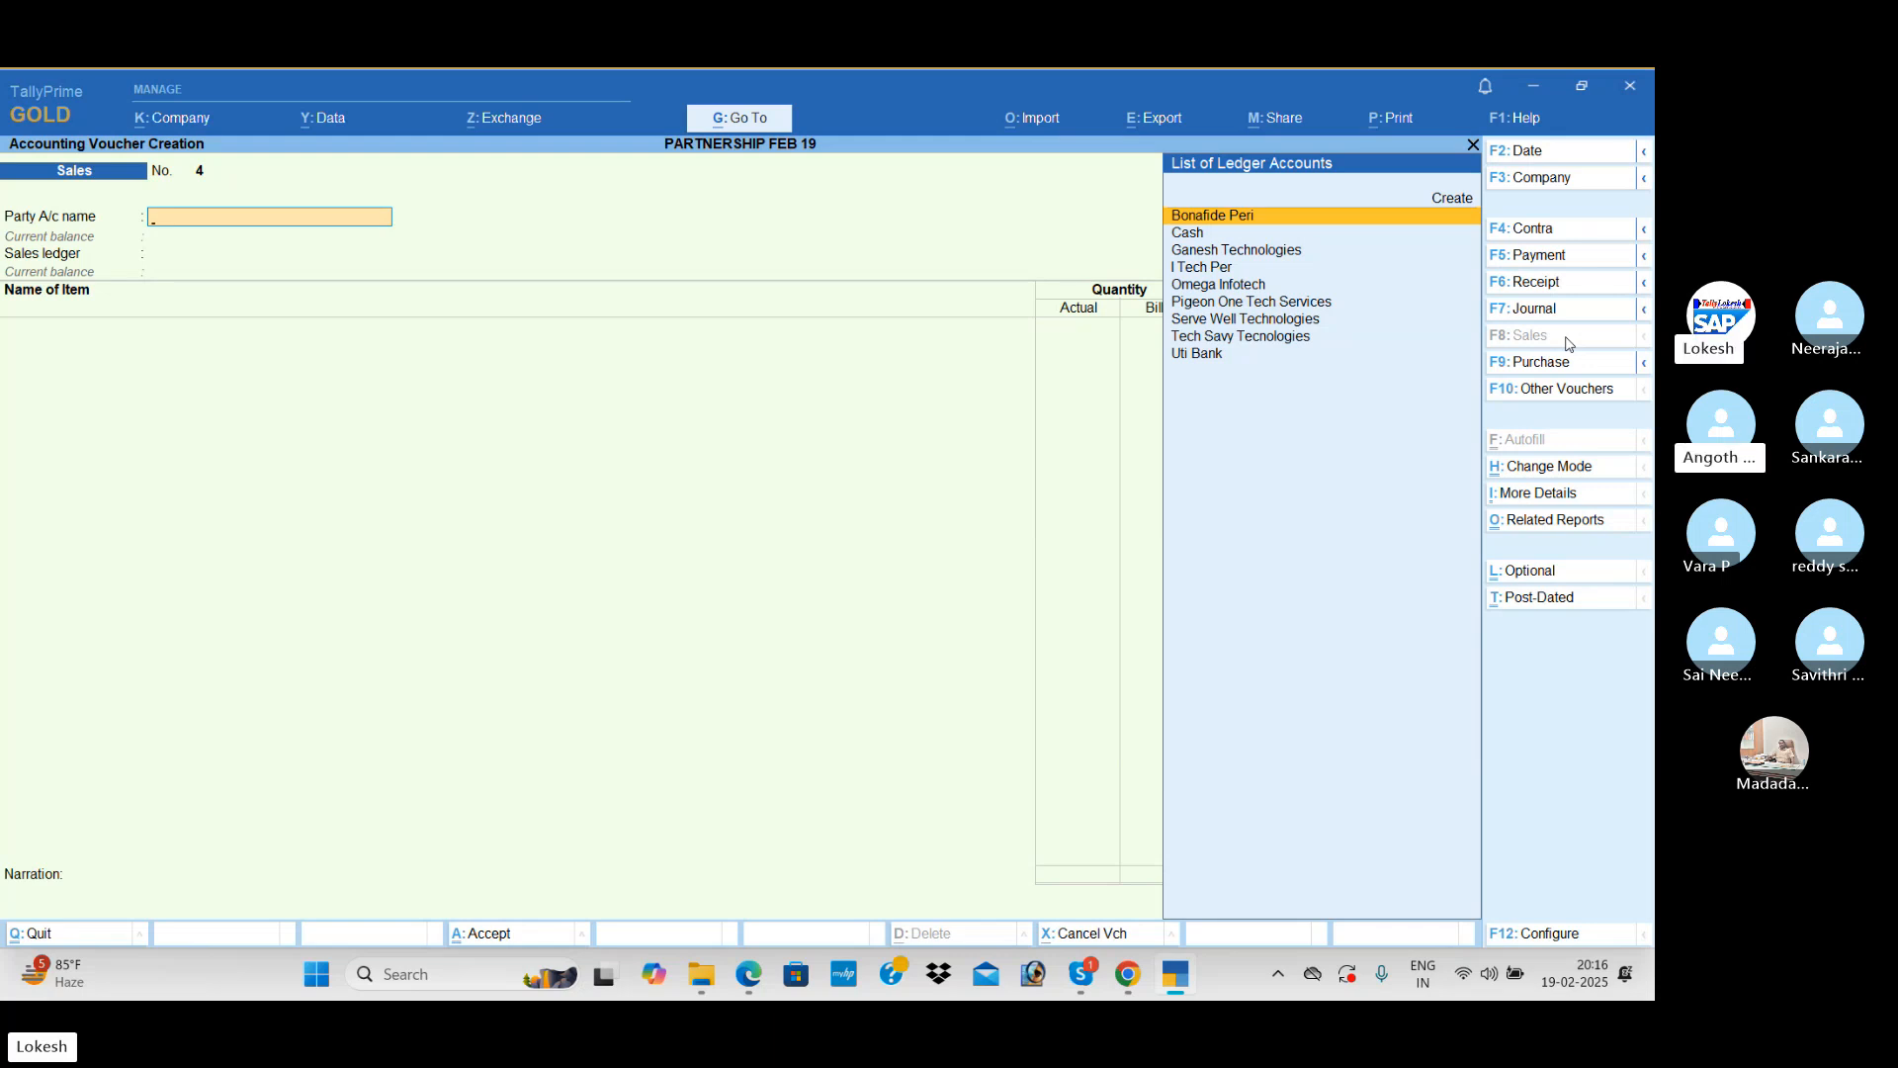
Step: Start a Journal voucher and create the debit ledger Interest Padi under Indirect Expenses
{"action": "left_click", "coordinate": [1552, 310]}
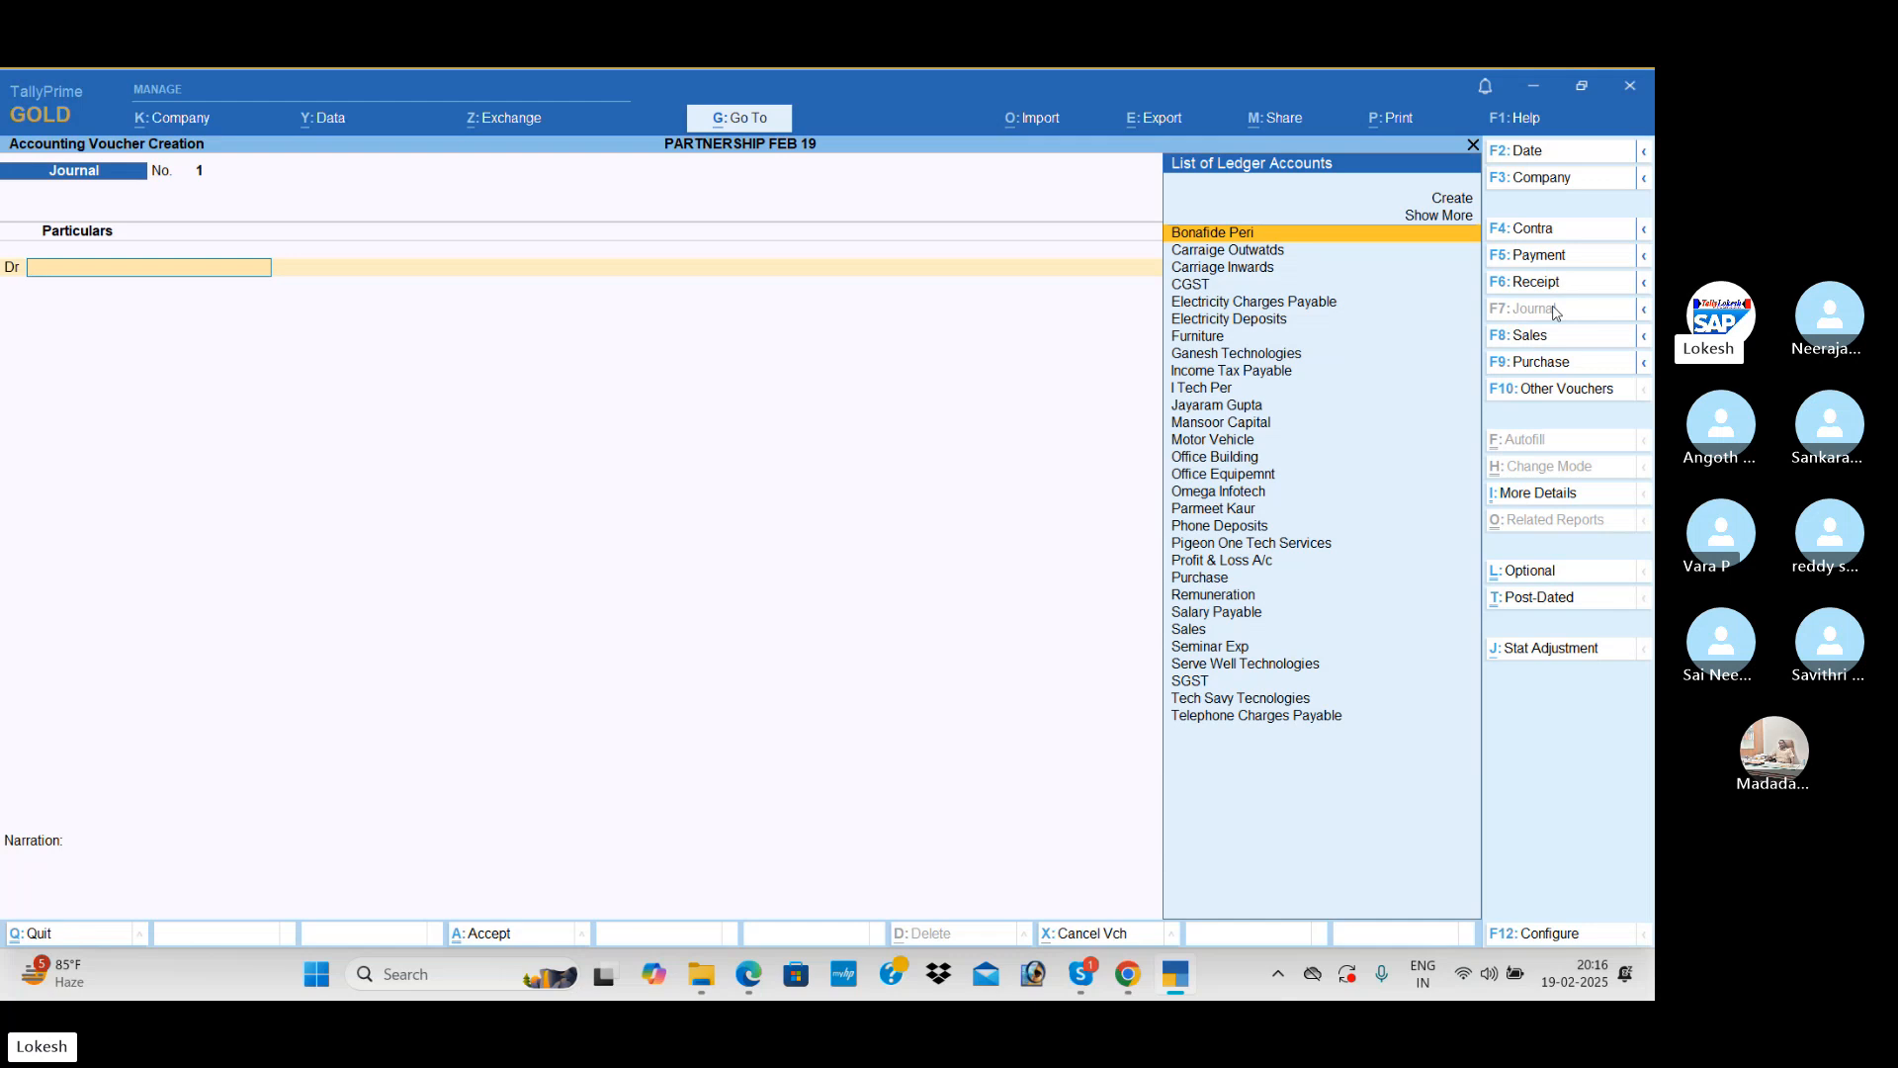
{"action": "key", "text": "alt+c"}
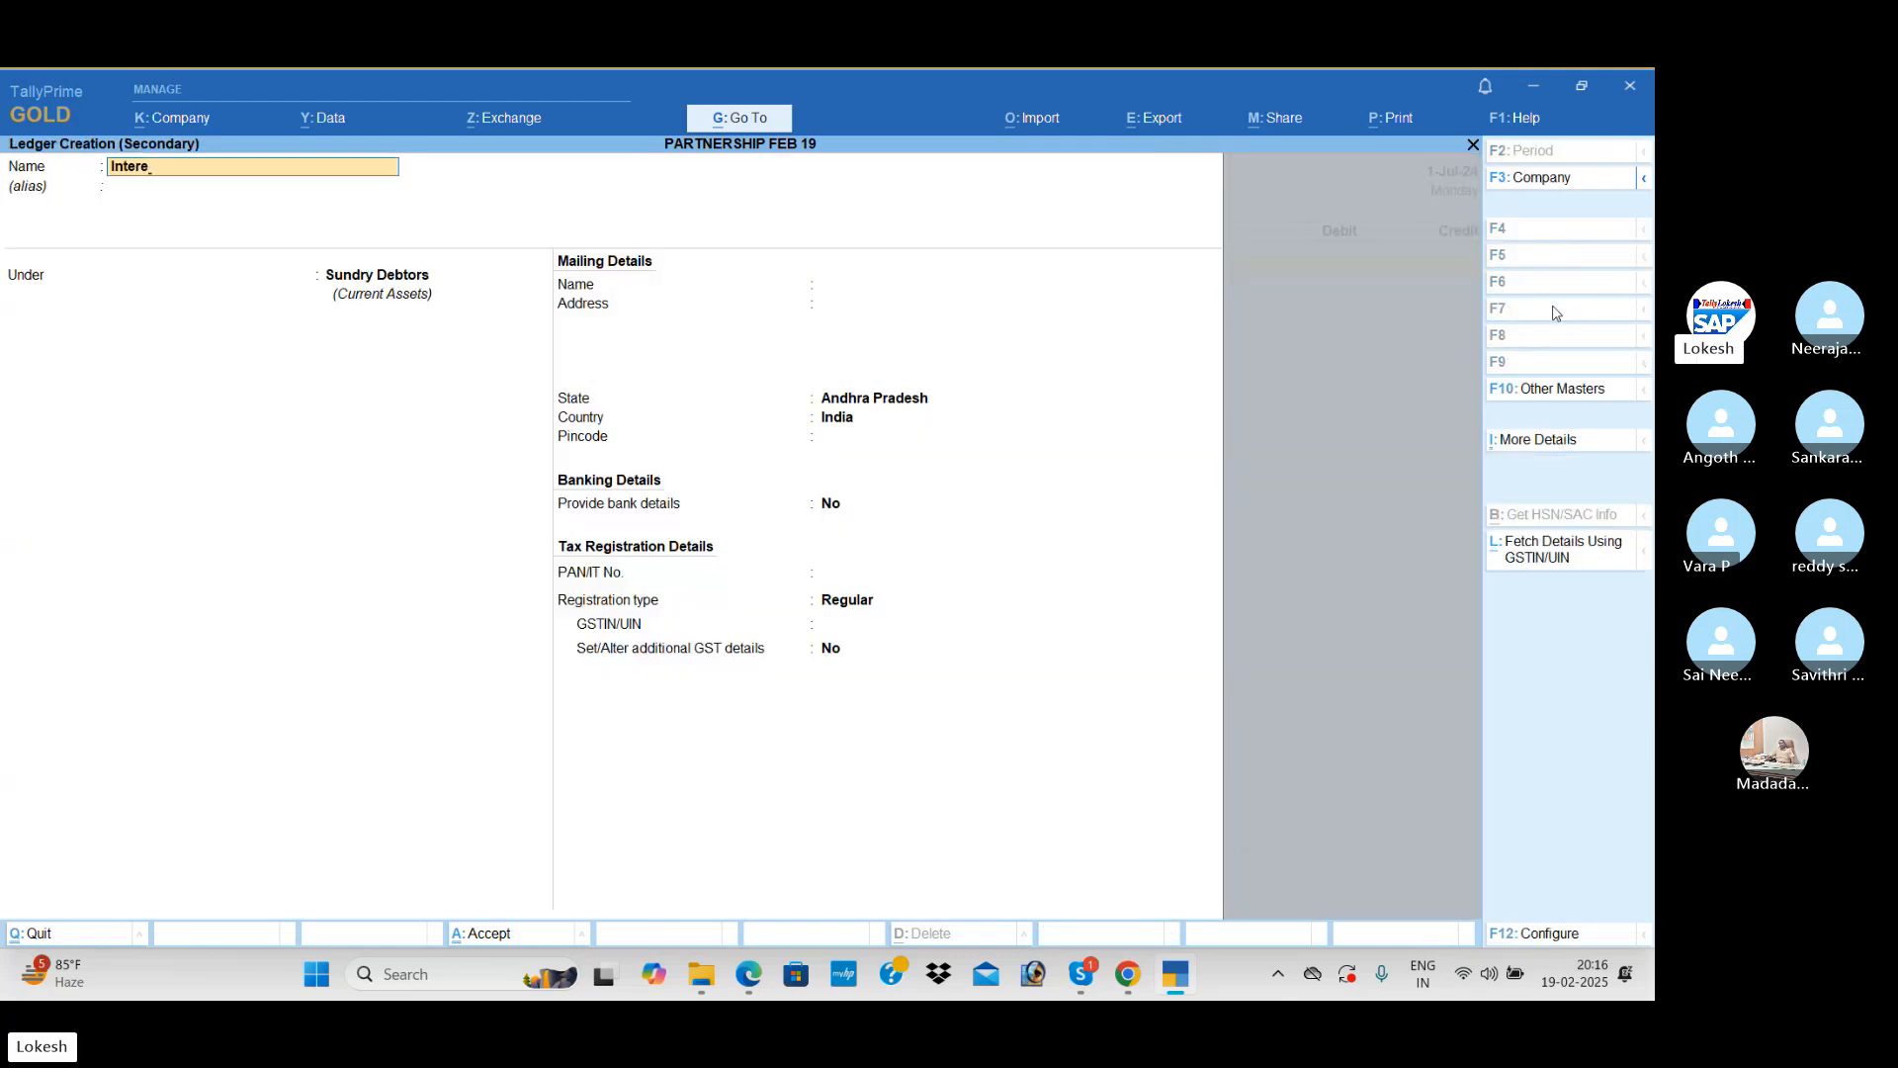
{"action": "type", "text": "Interest Padi"}
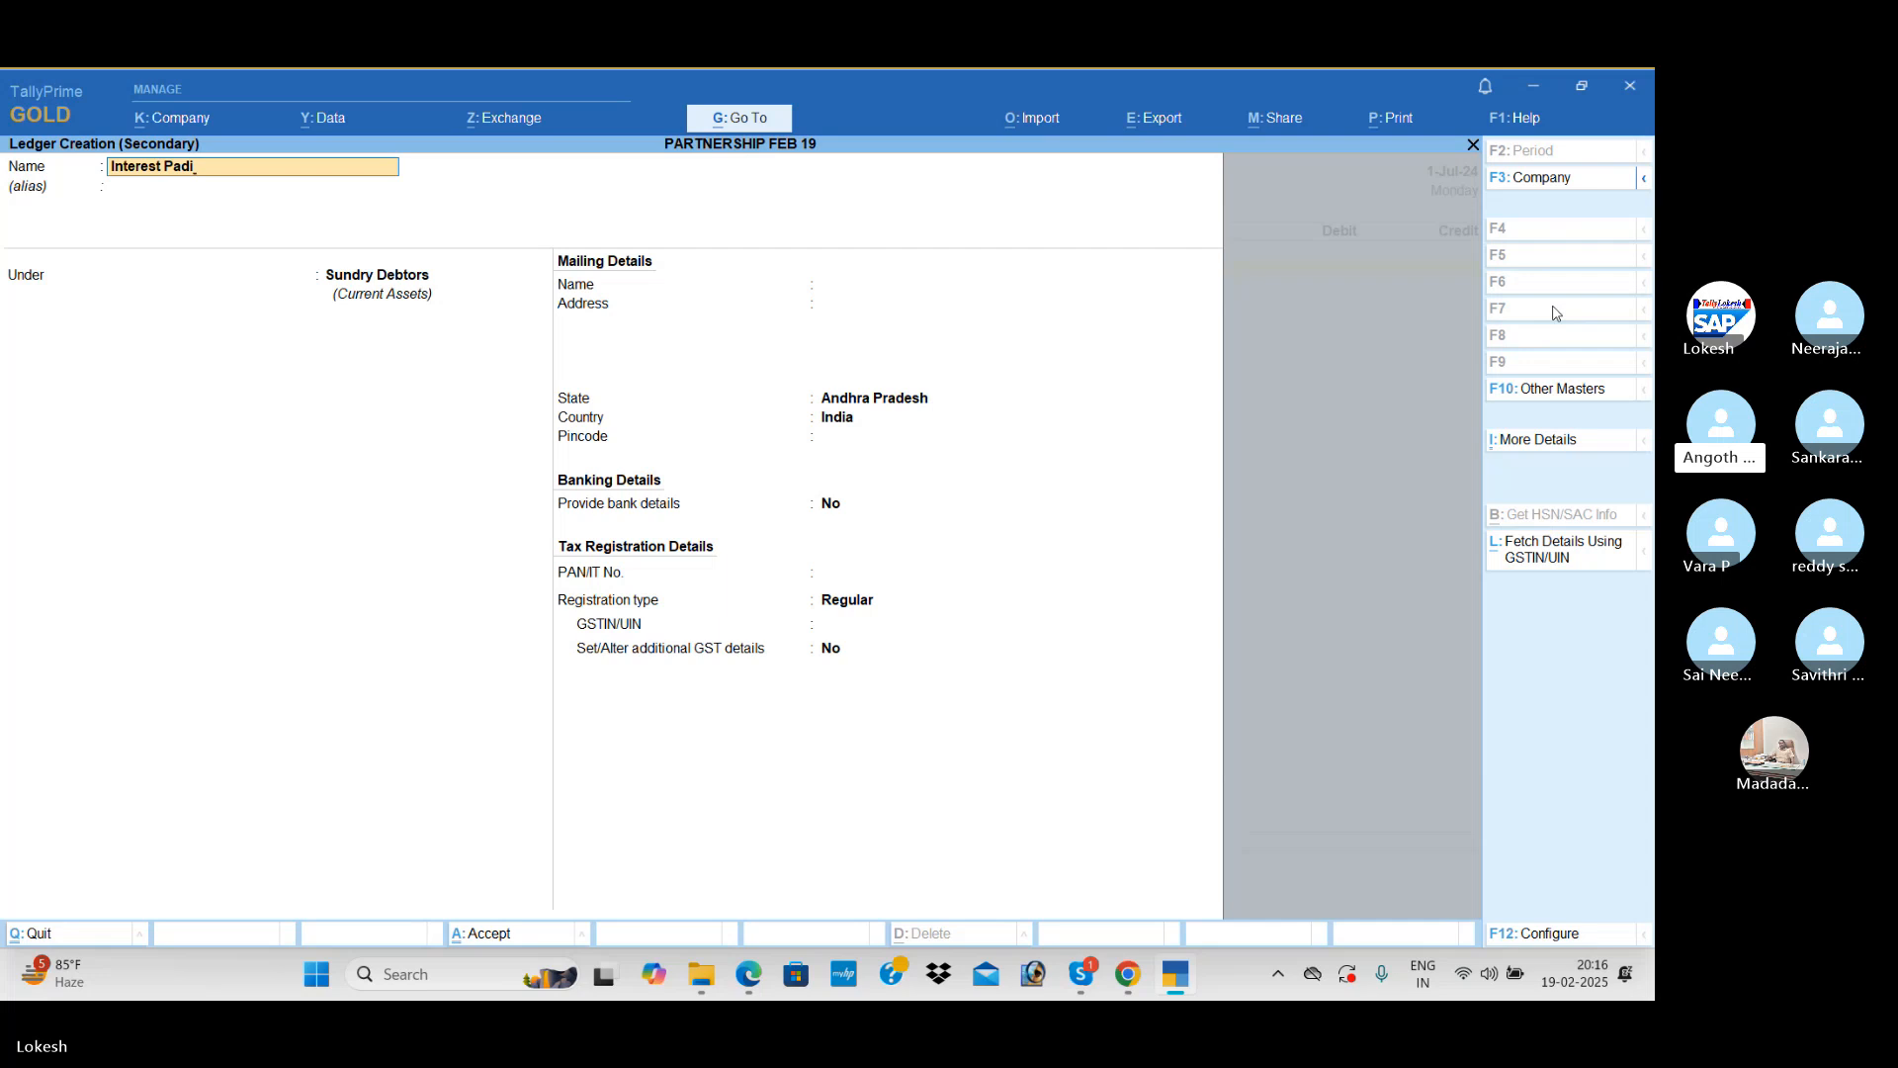
{"action": "key", "text": "Return"}
{"action": "type", "text": "ind"}
{"action": "key", "text": "Return"}
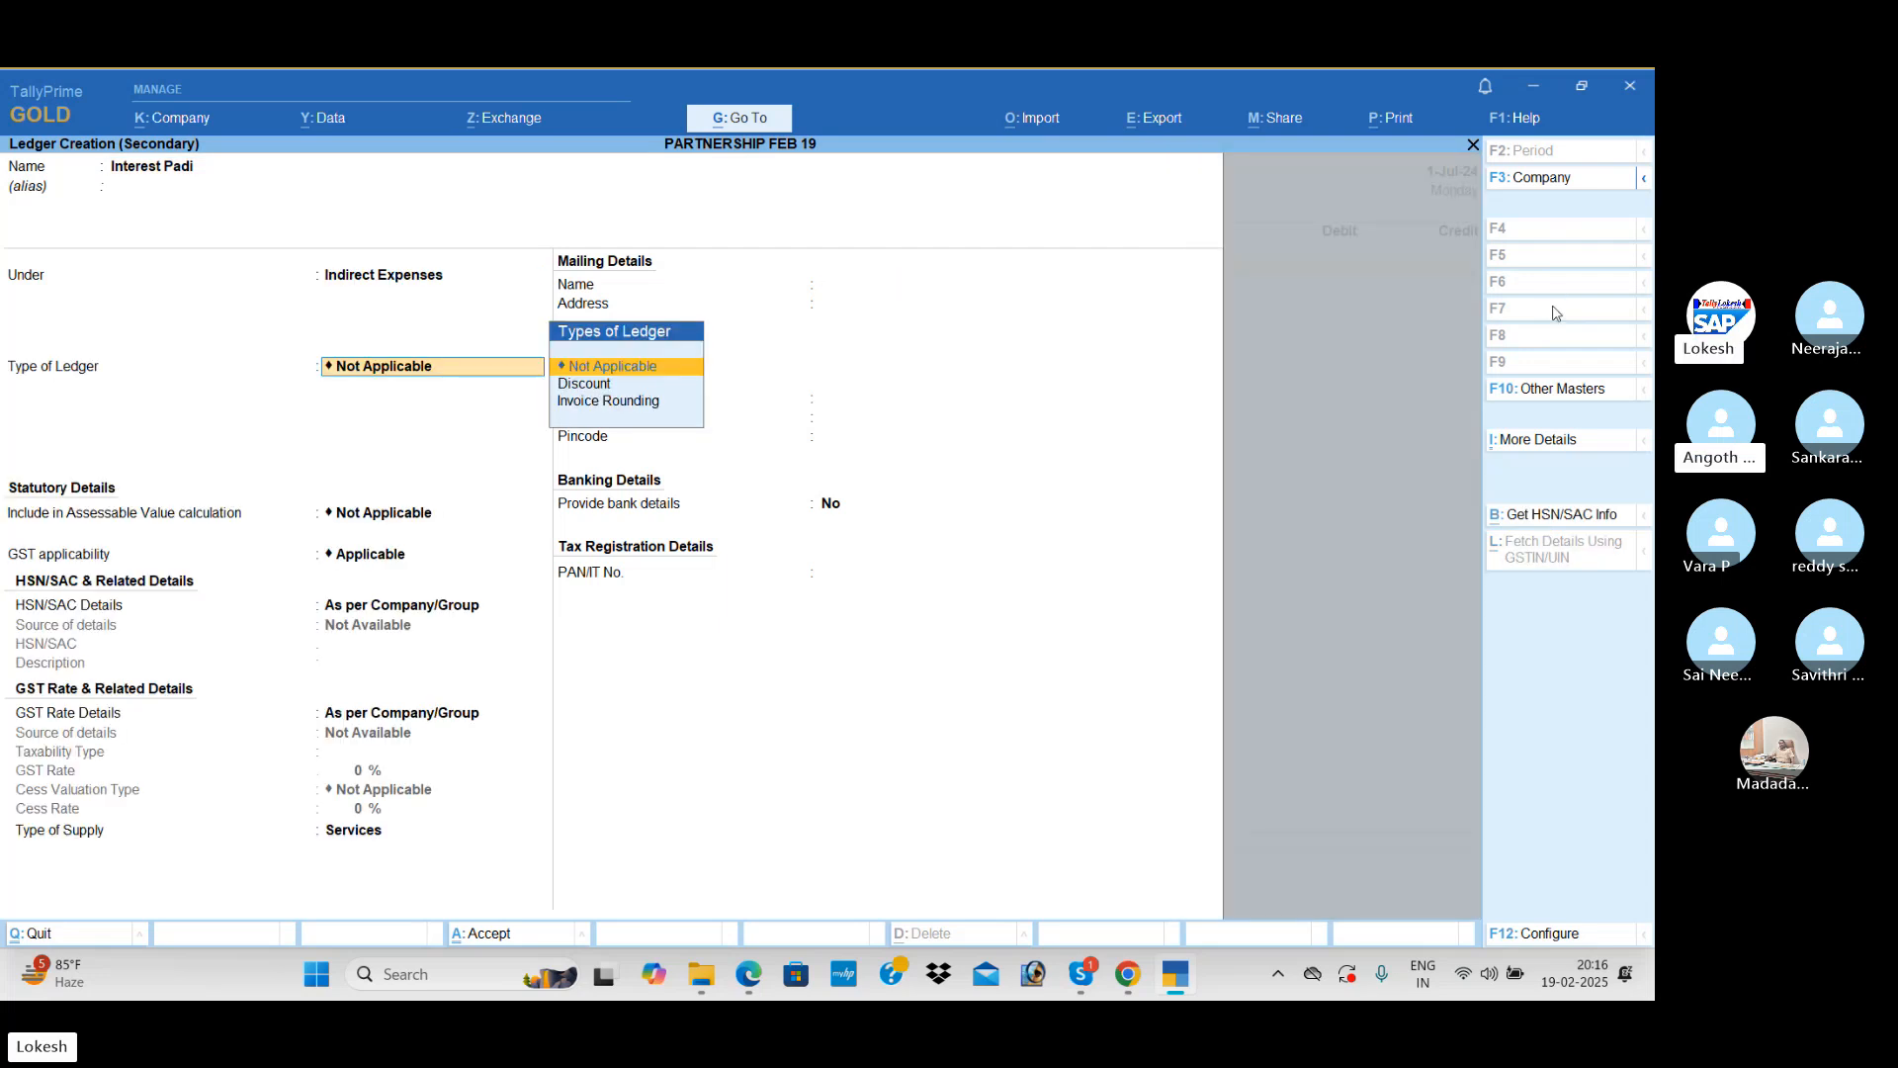
{"action": "key", "text": "ctrl+a"}
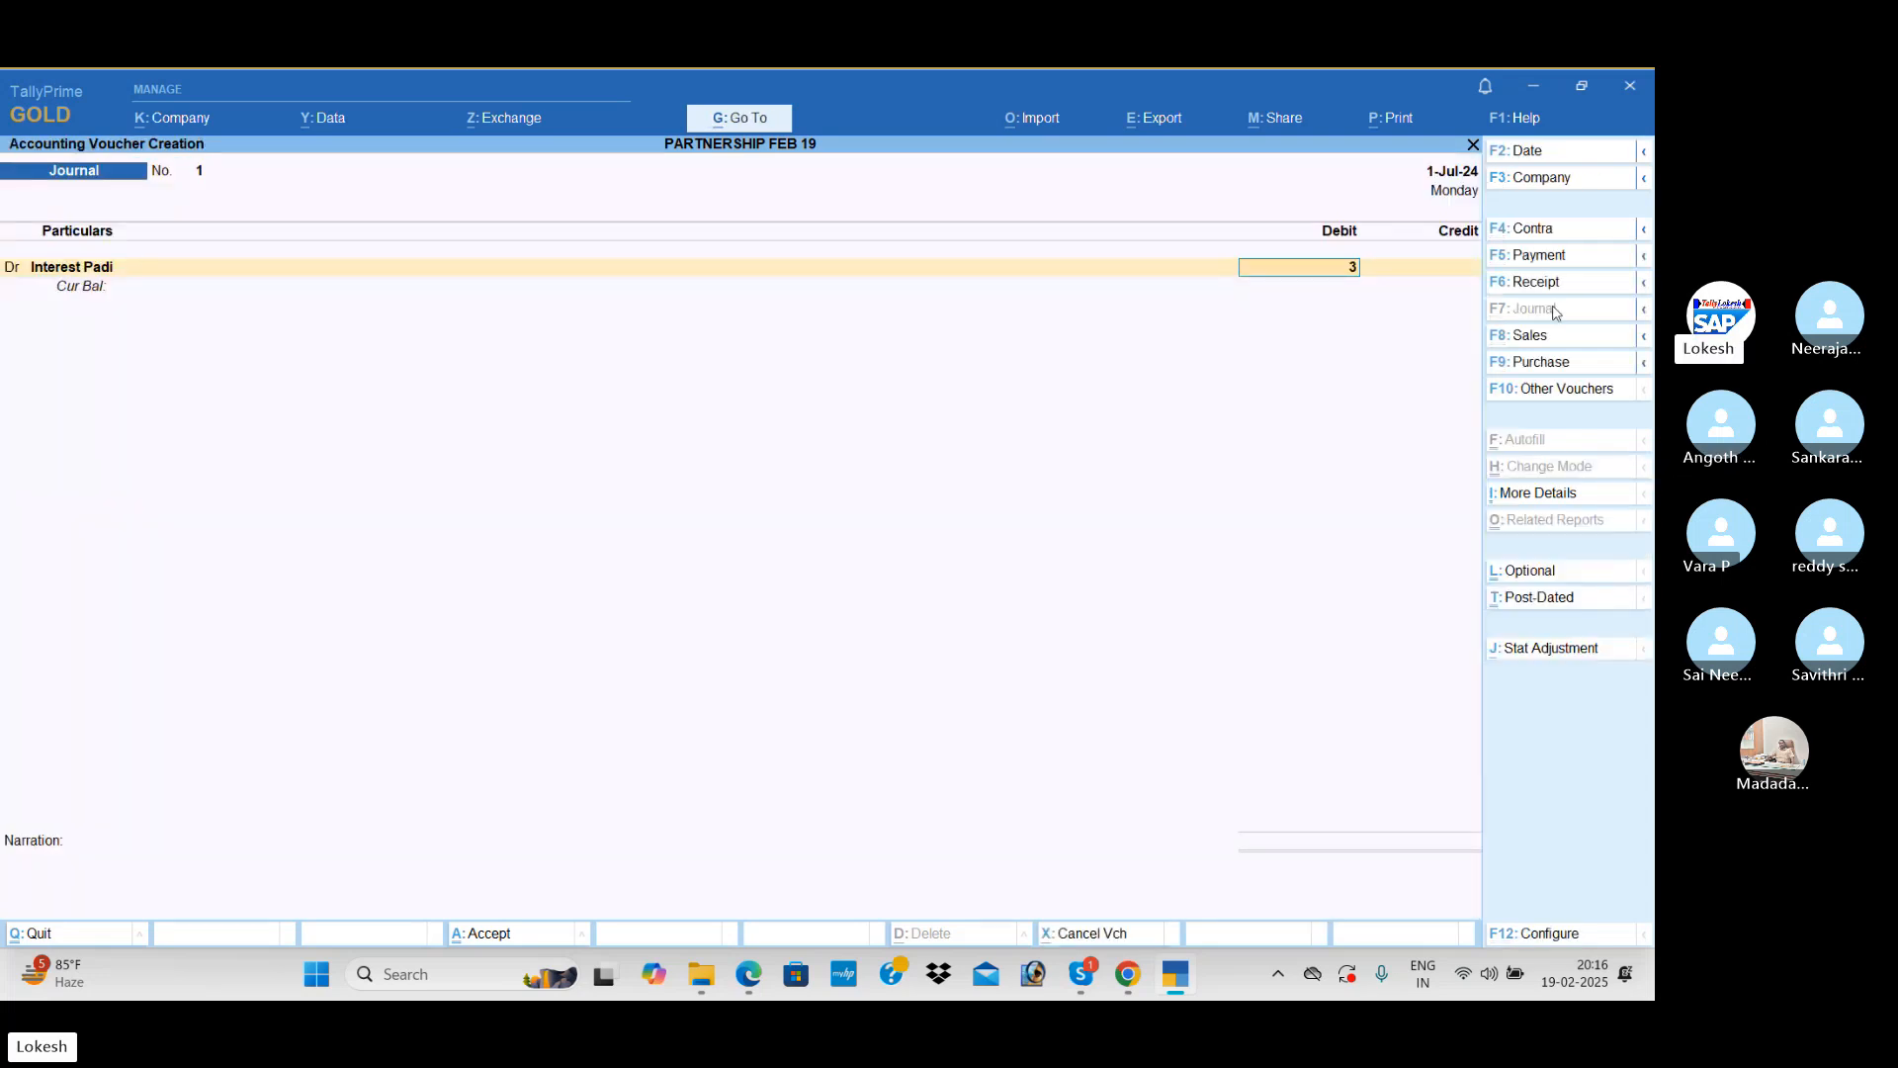
Step: Debit Interest Padi with 3,632, credit Bonafide Peri with the same amount, and save the journal voucher
{"action": "type", "text": "3632"}
{"action": "key", "text": "Return"}
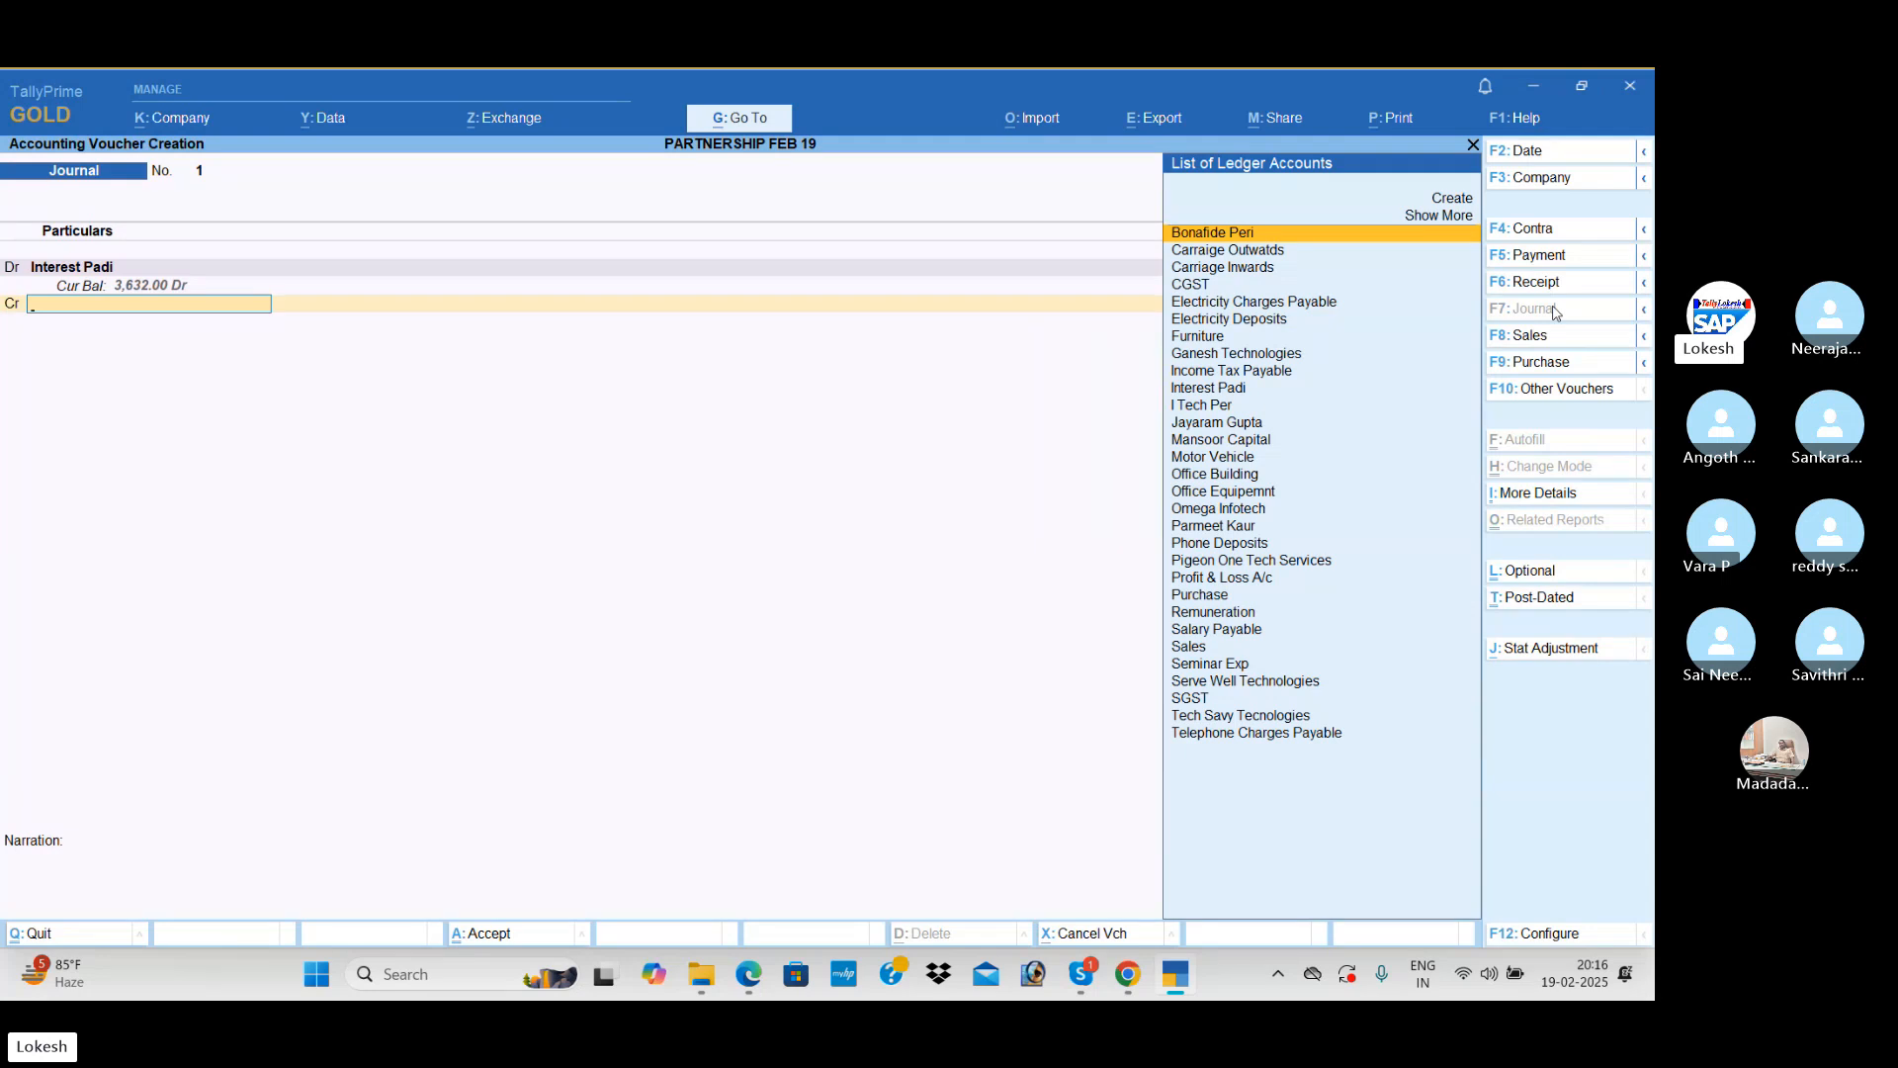
{"action": "key", "text": "Return"}
{"action": "key", "text": "Return"}
{"action": "key", "text": "Return"}
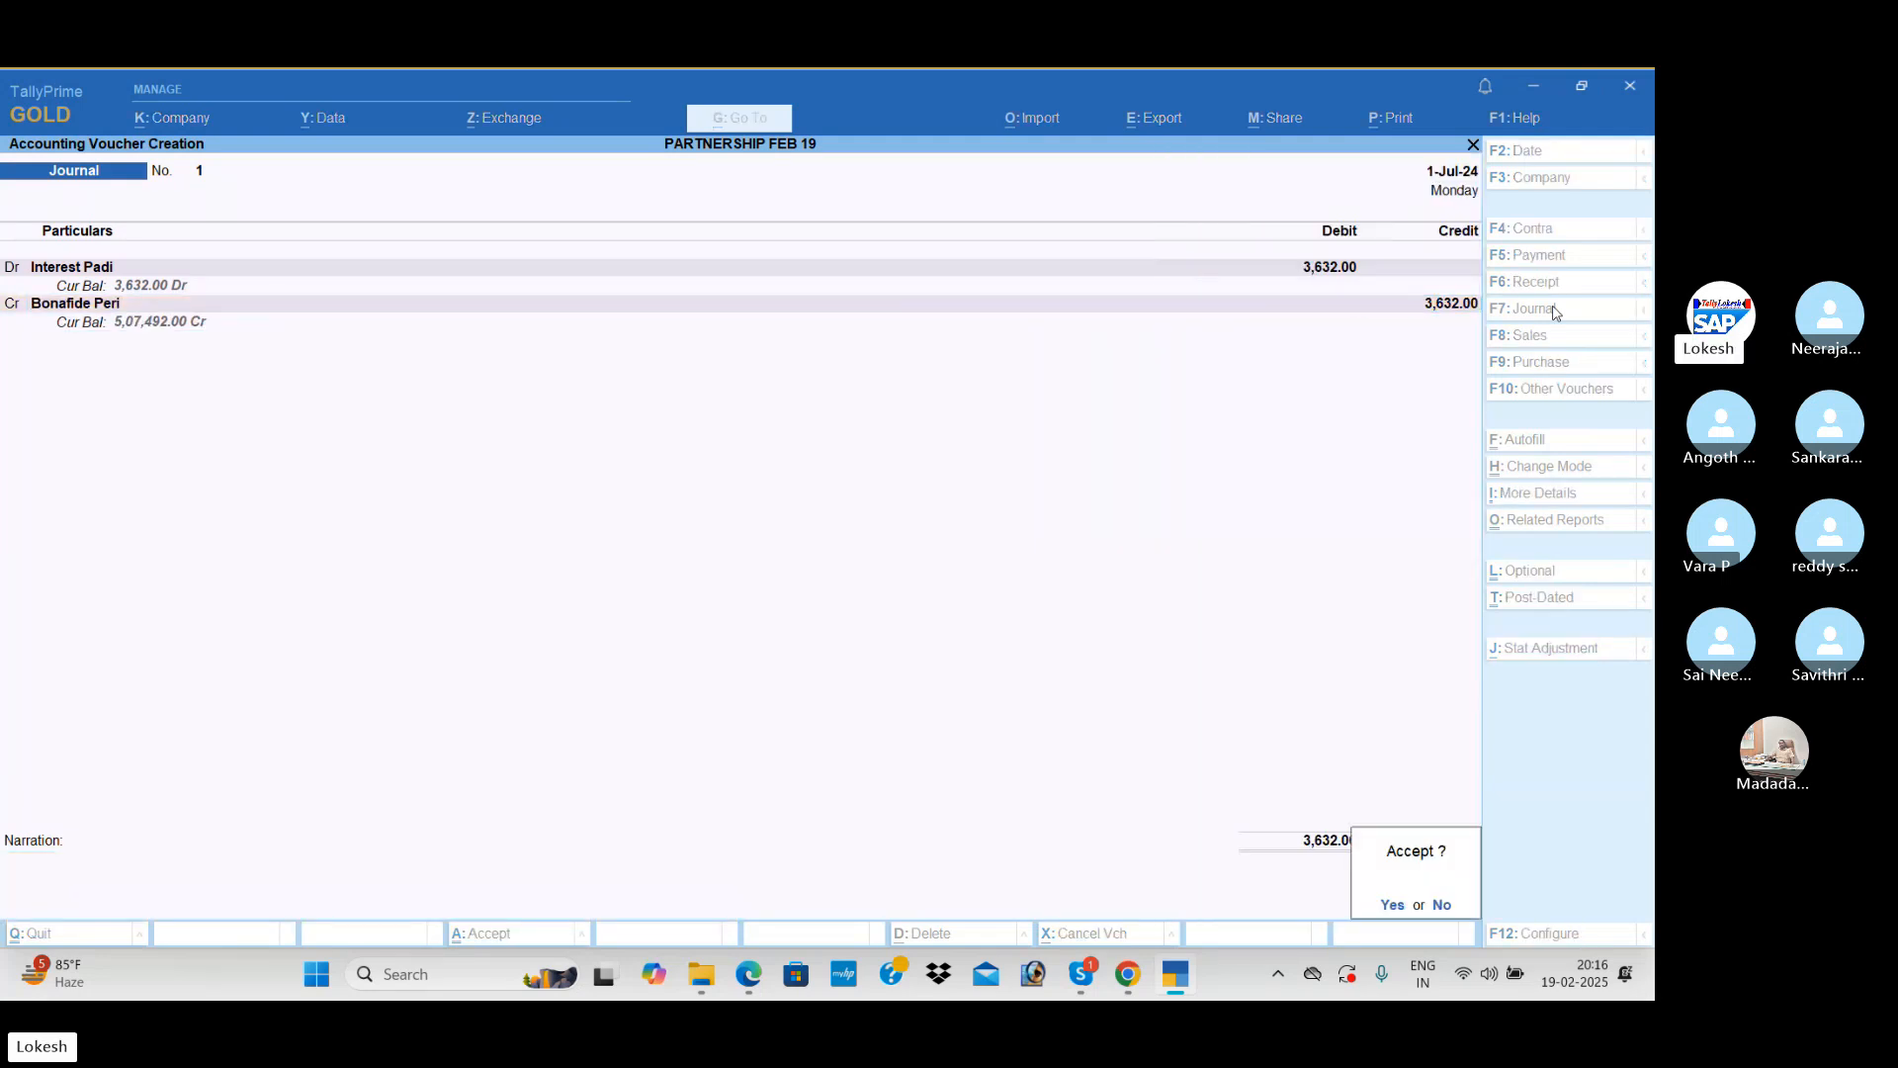
{"action": "key", "text": "Return"}
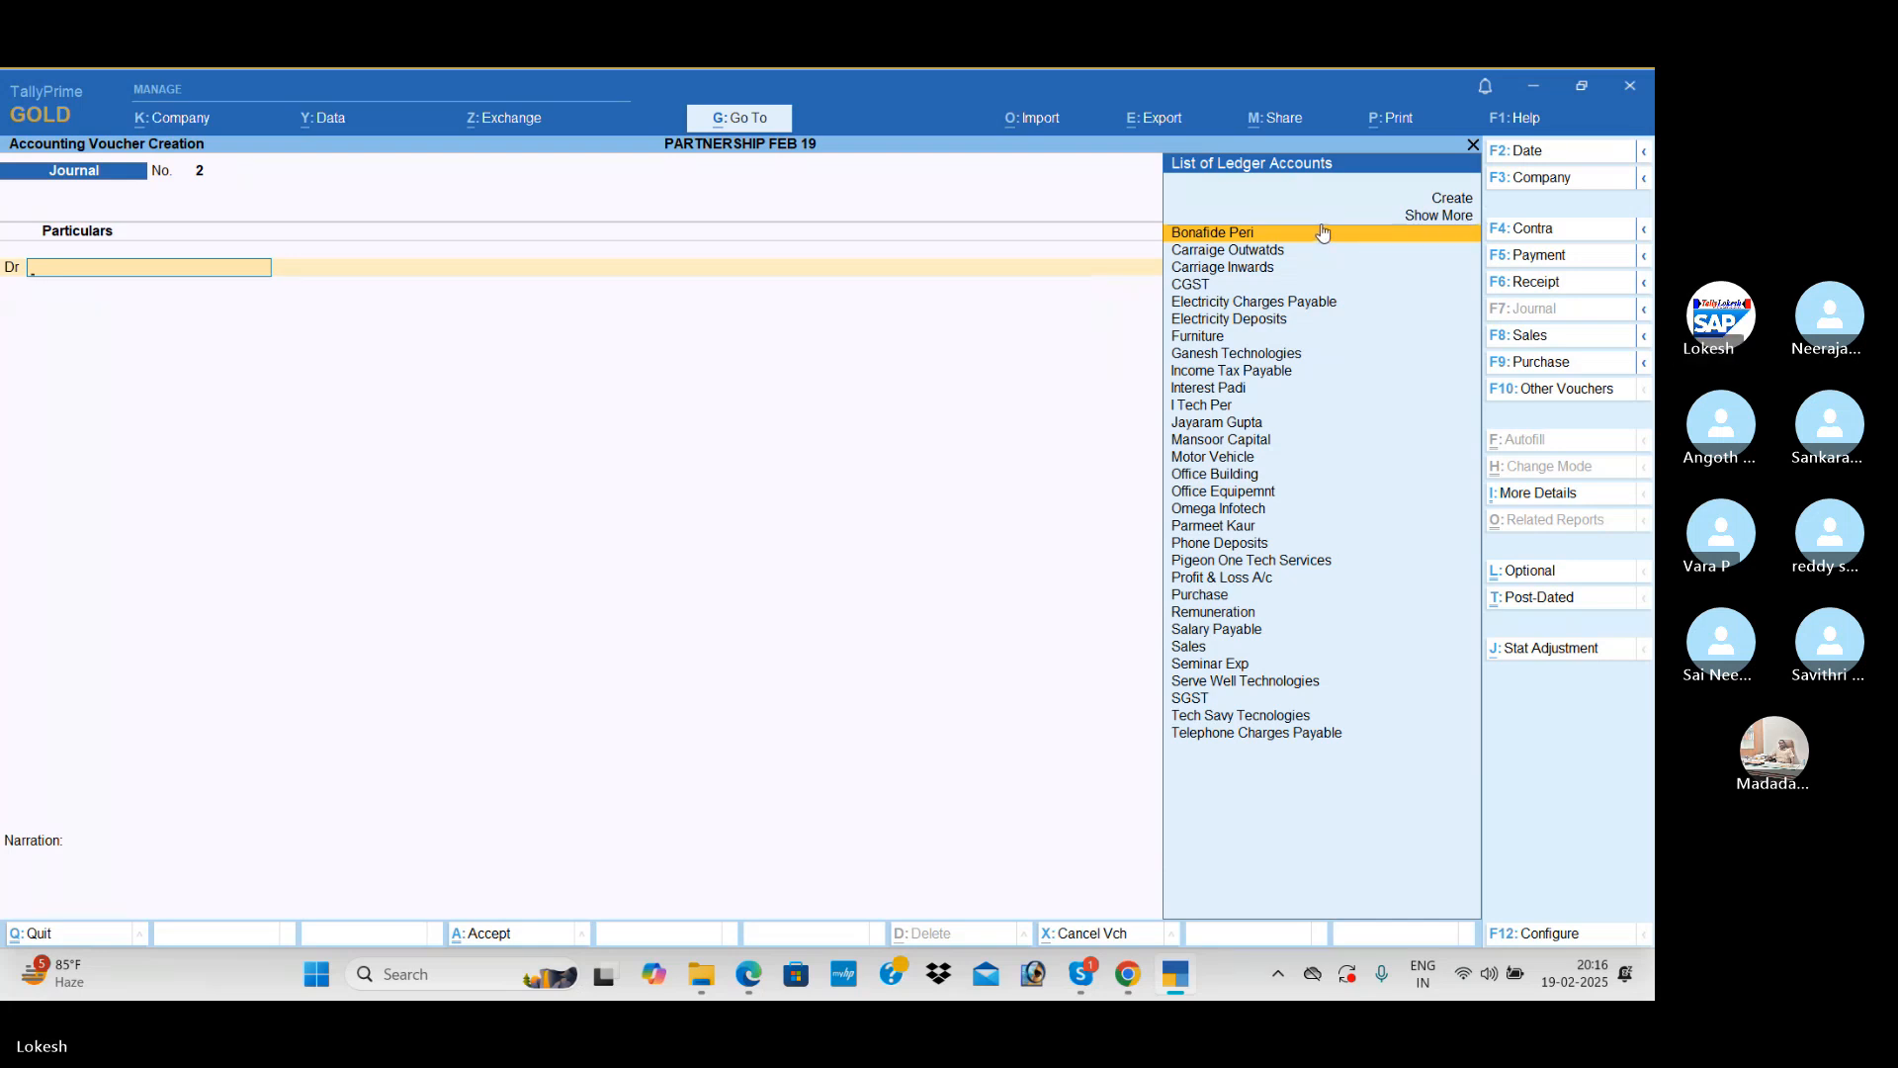
Step: Create the ledger Interest on Capital under Indirect Expenses as the debit account of the new journal voucher
{"action": "key", "text": "alt+c"}
{"action": "type", "text": "In"}
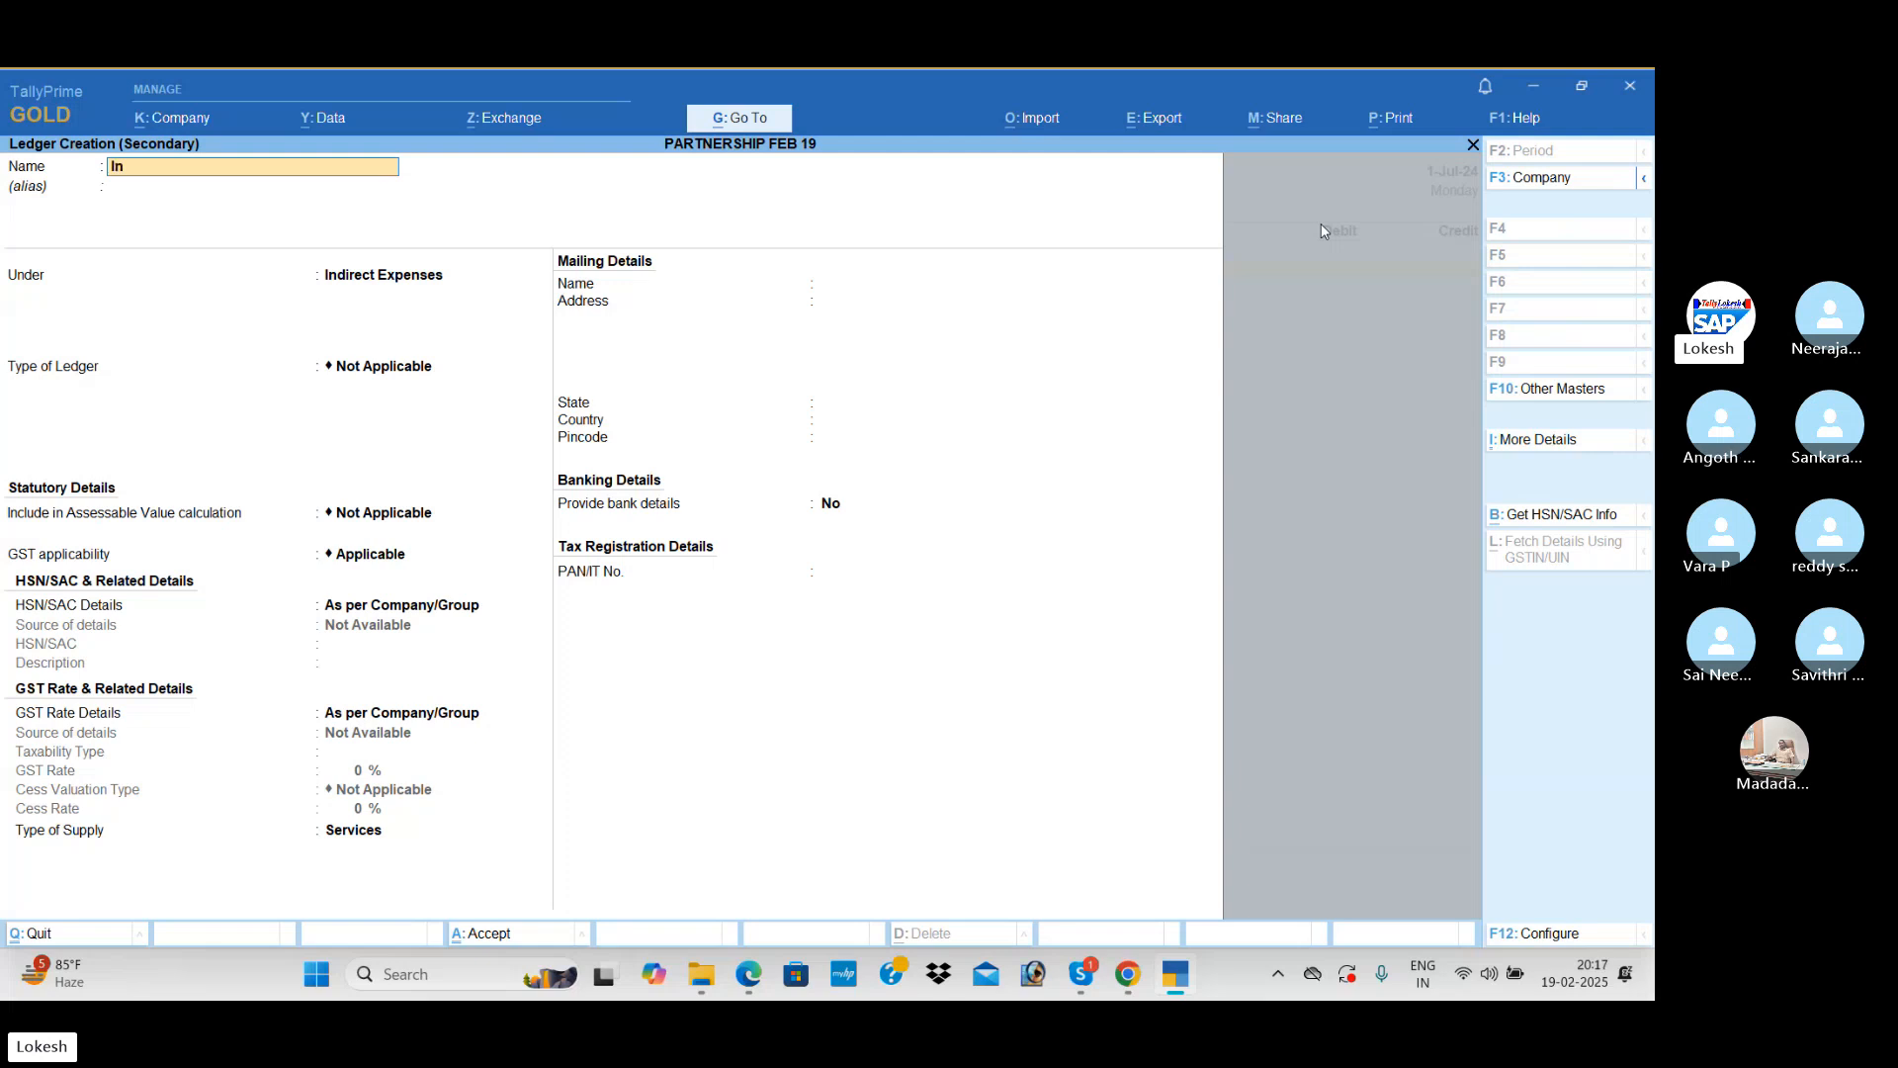
{"action": "type", "text": "terest on"}
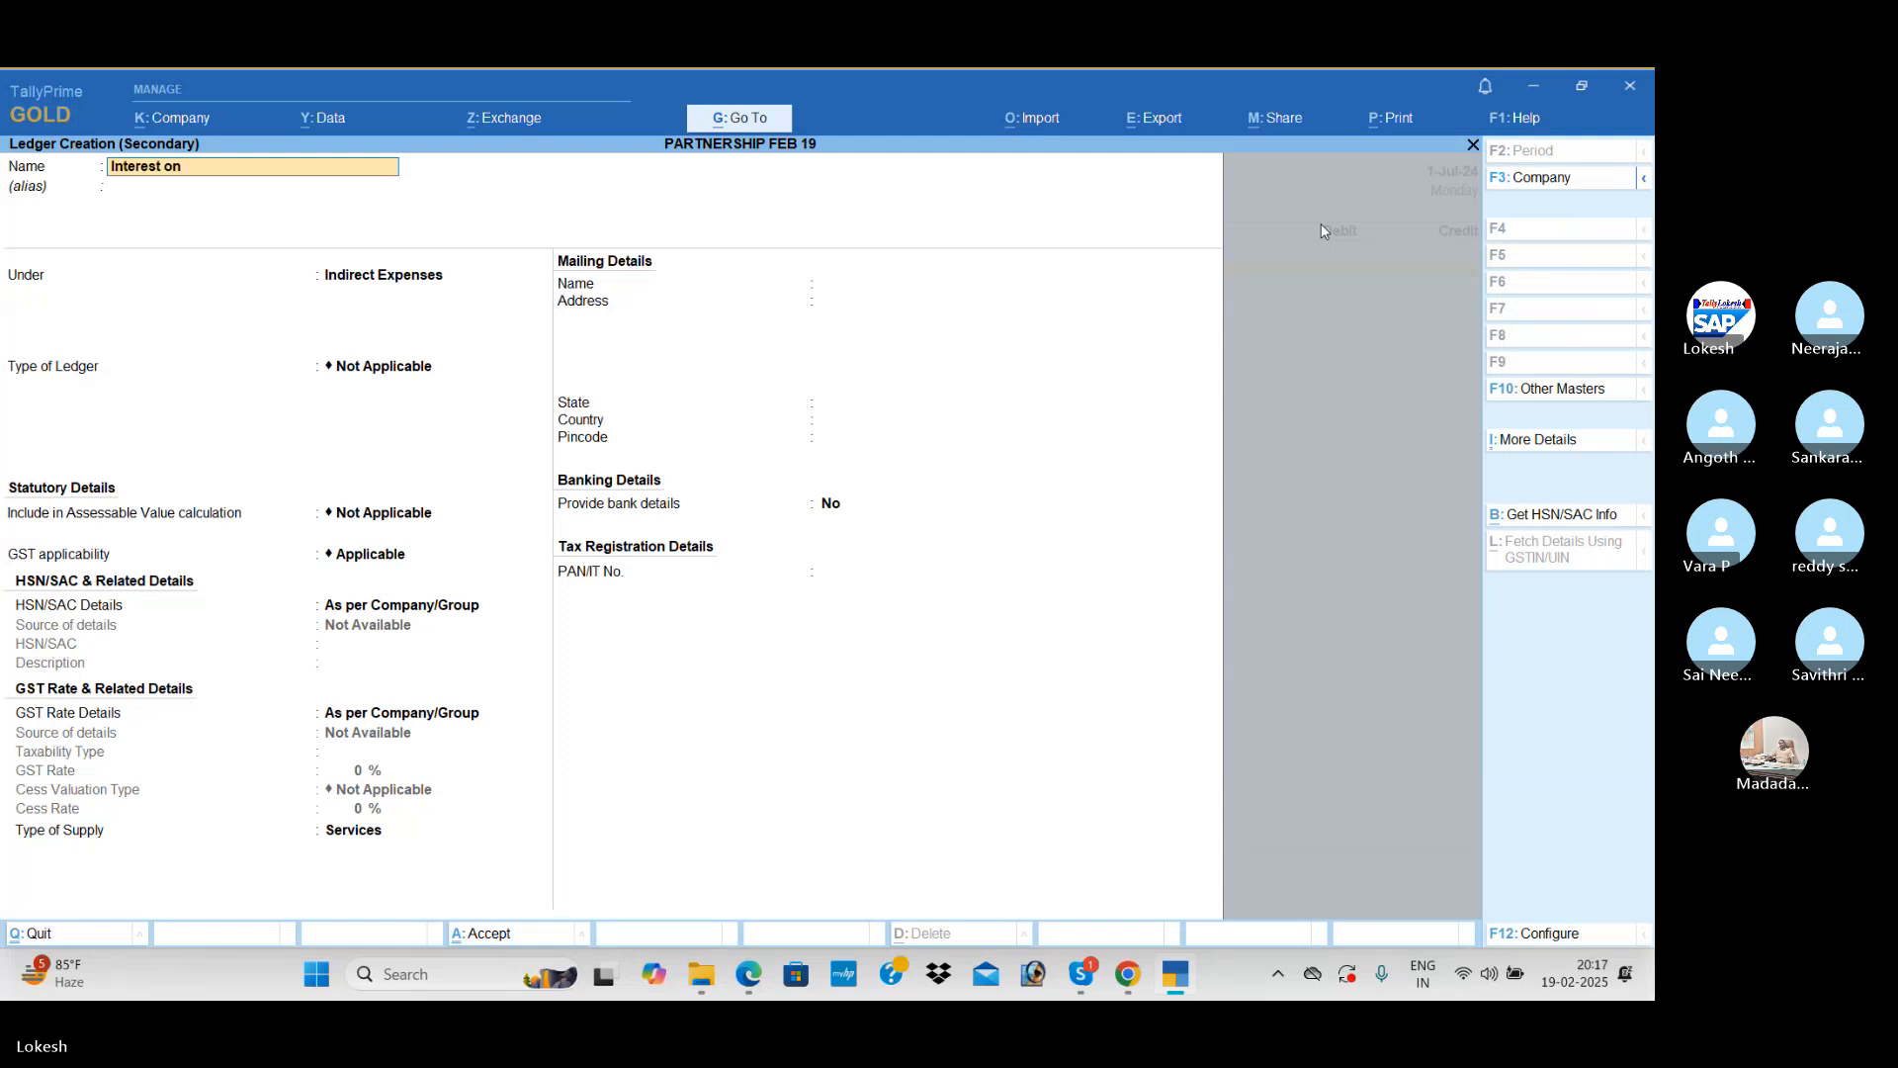
{"action": "type", "text": " Capital"}
{"action": "key", "text": "Return"}
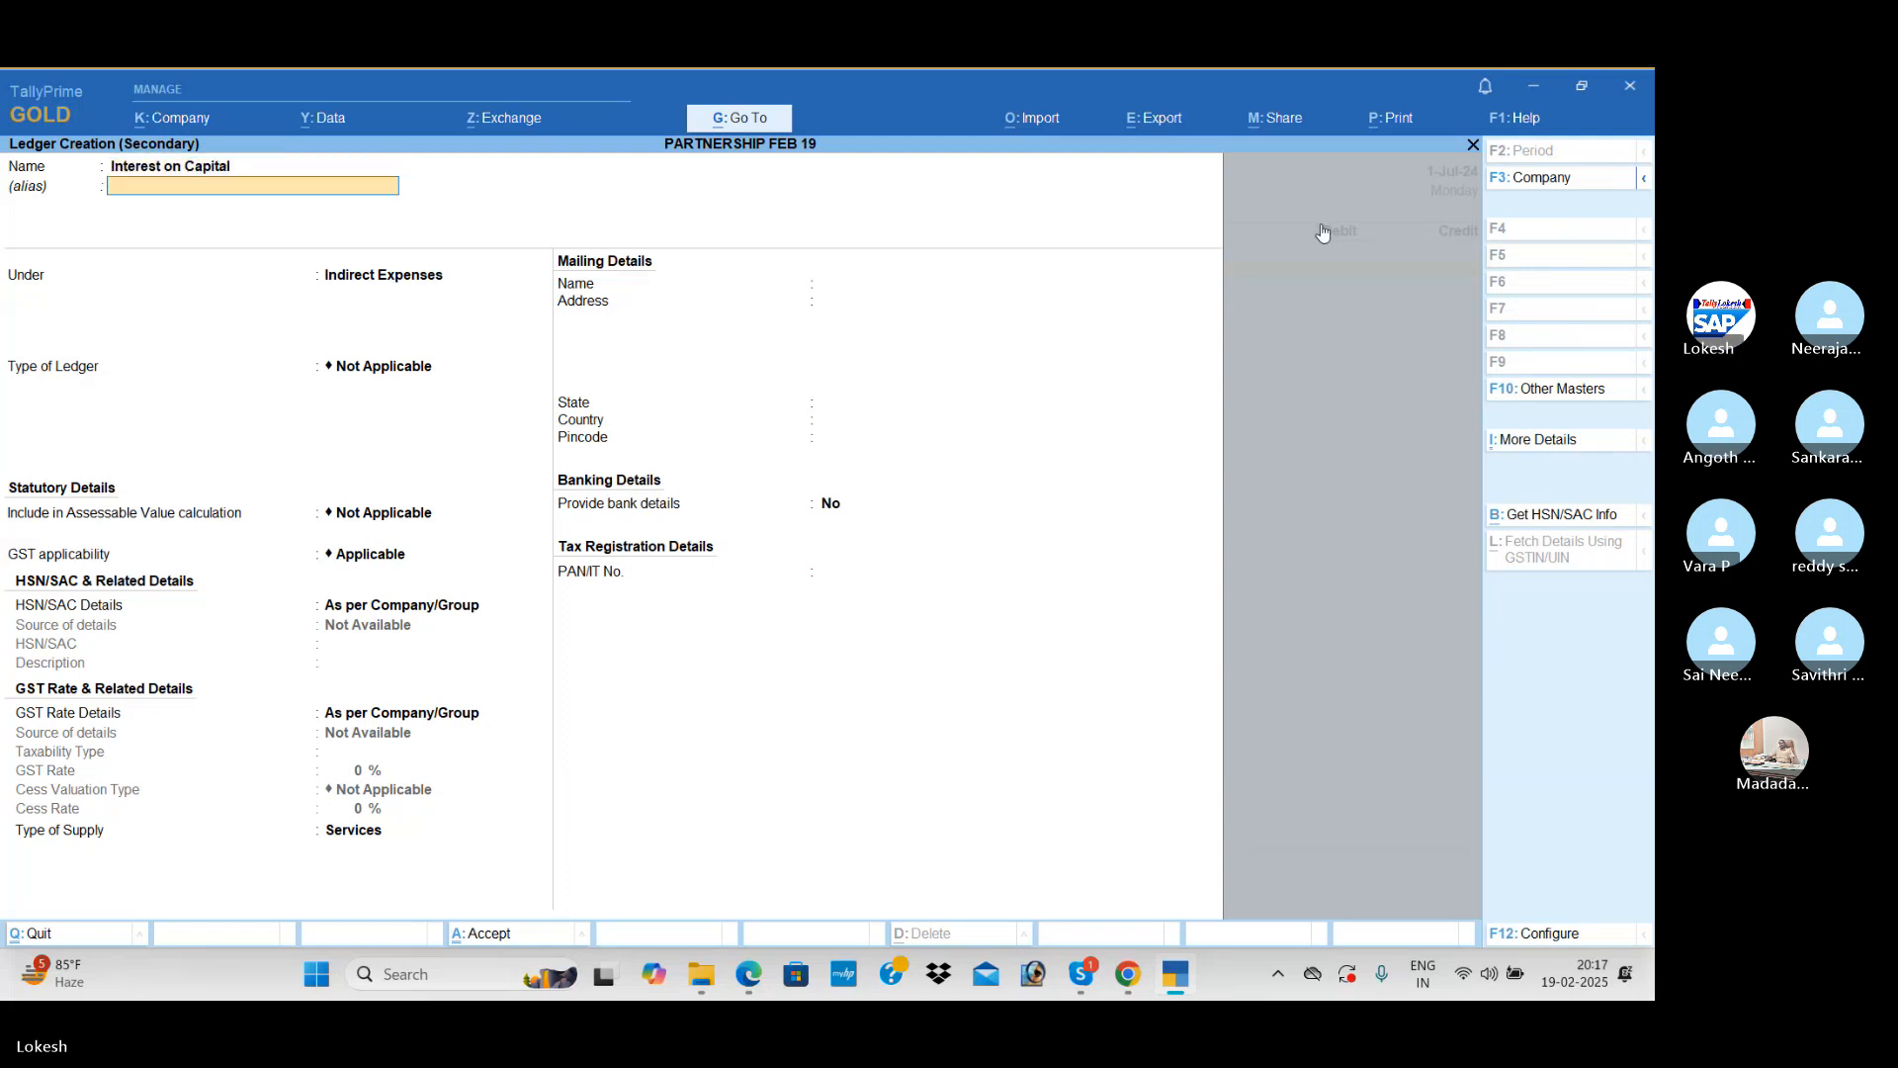
{"action": "key", "text": "Return"}
{"action": "key", "text": "ctrl+a"}
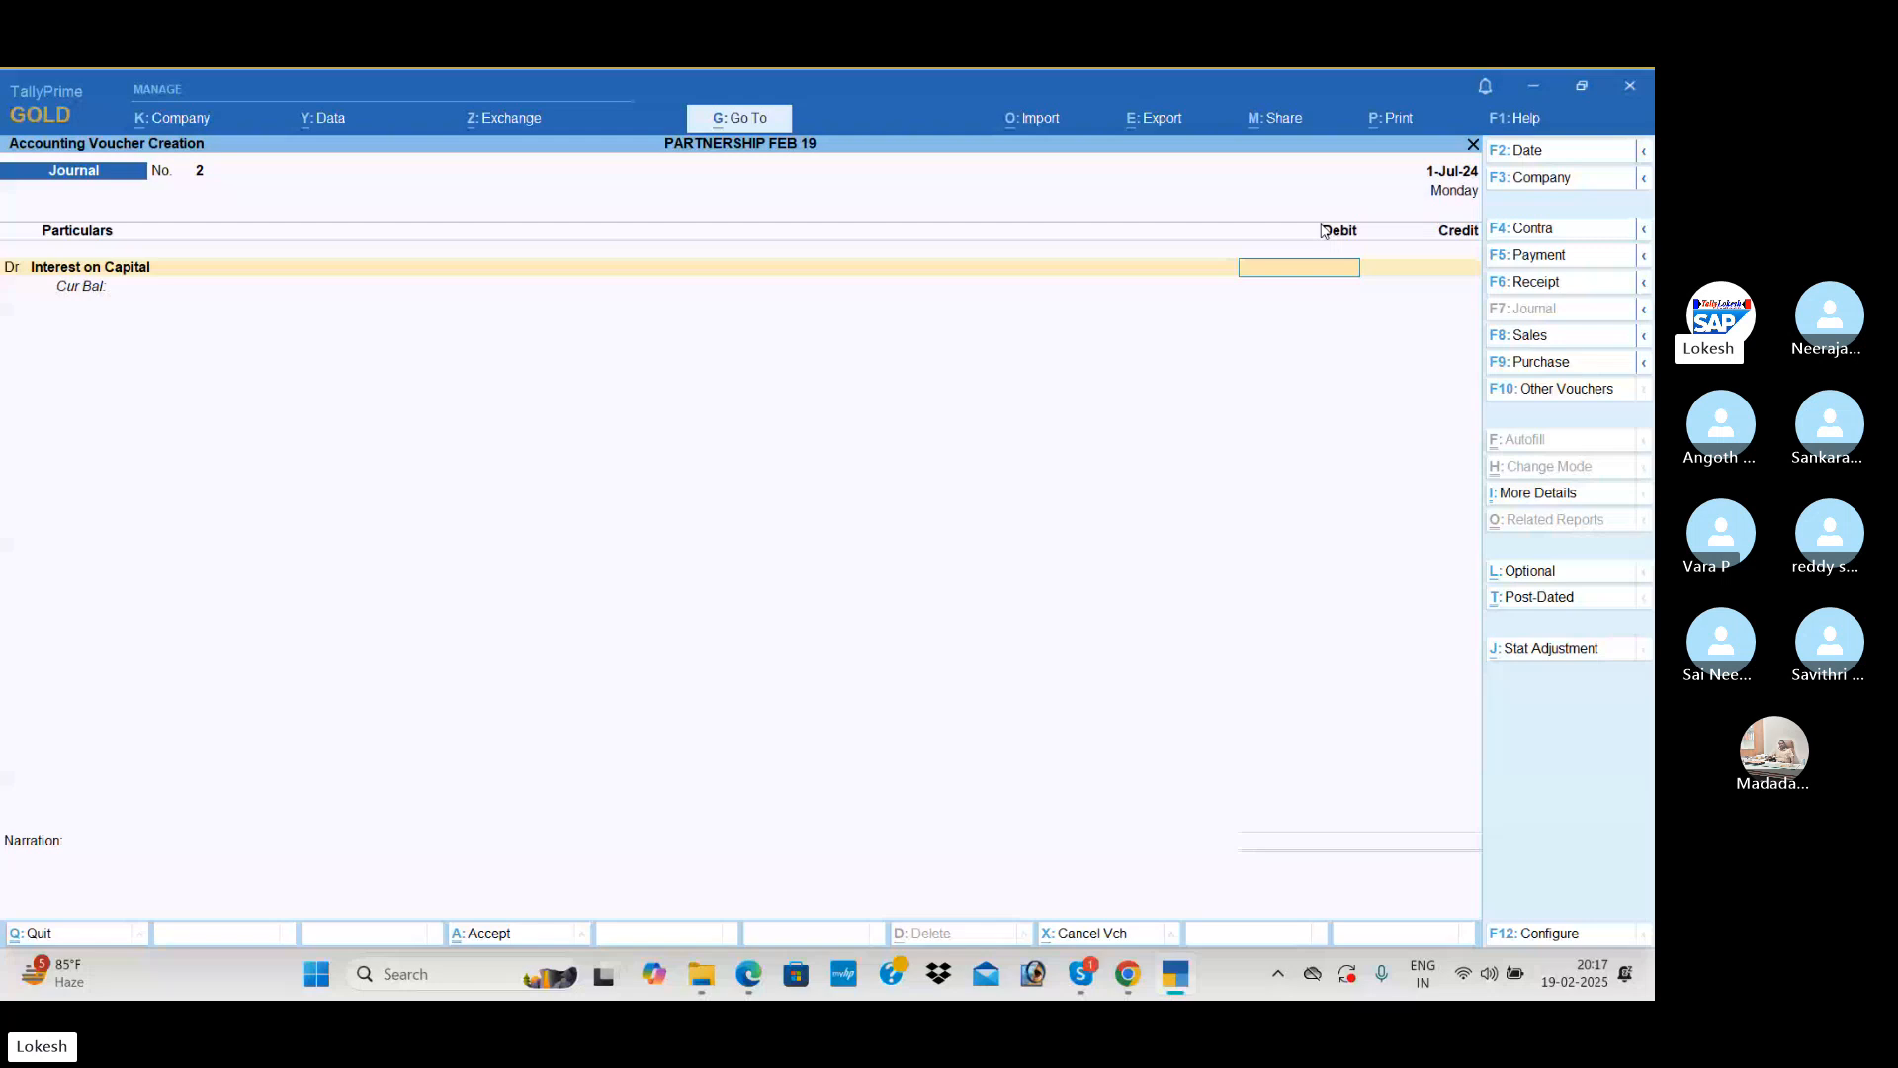
Step: Debit Interest on Capital with 36,000, credit the first two partners' capital ledgers with 18,000 each, and save the journal voucher
{"action": "type", "text": "36000"}
{"action": "key", "text": "Return"}
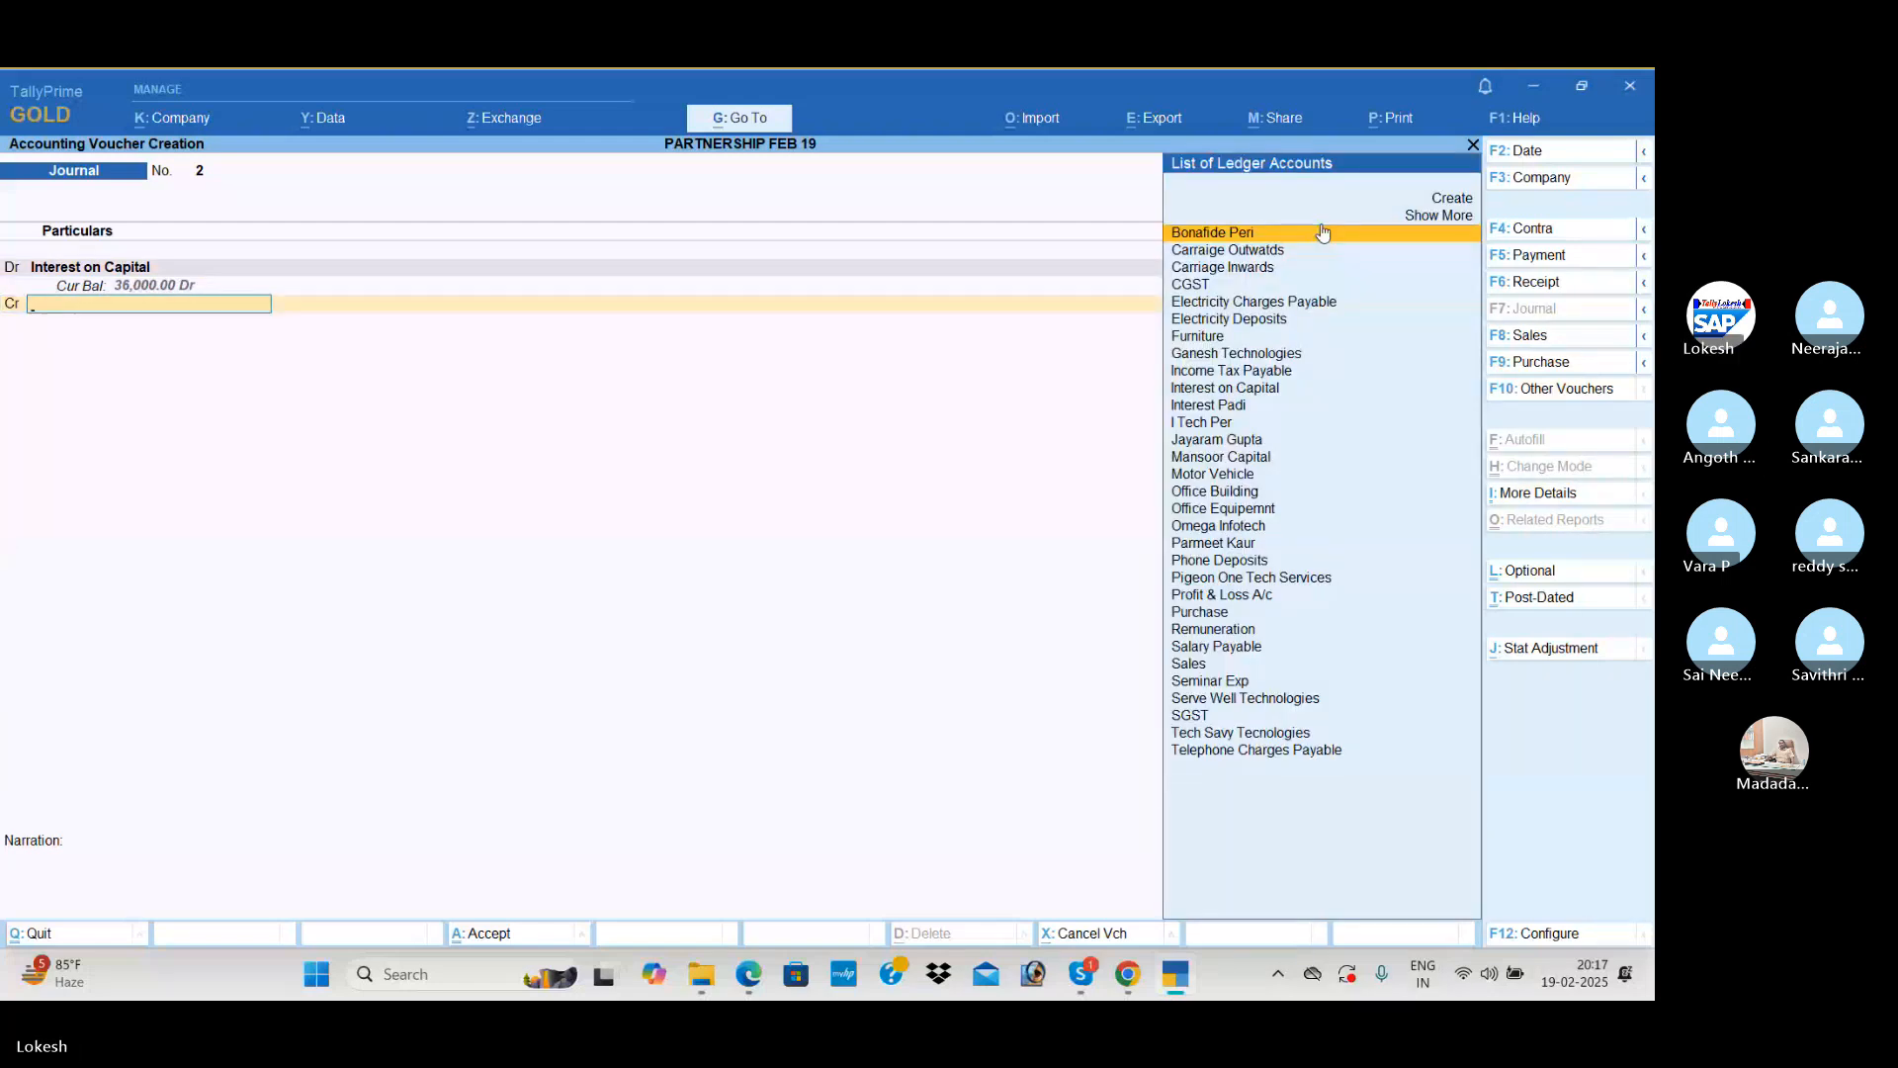
{"action": "type", "text": "J"}
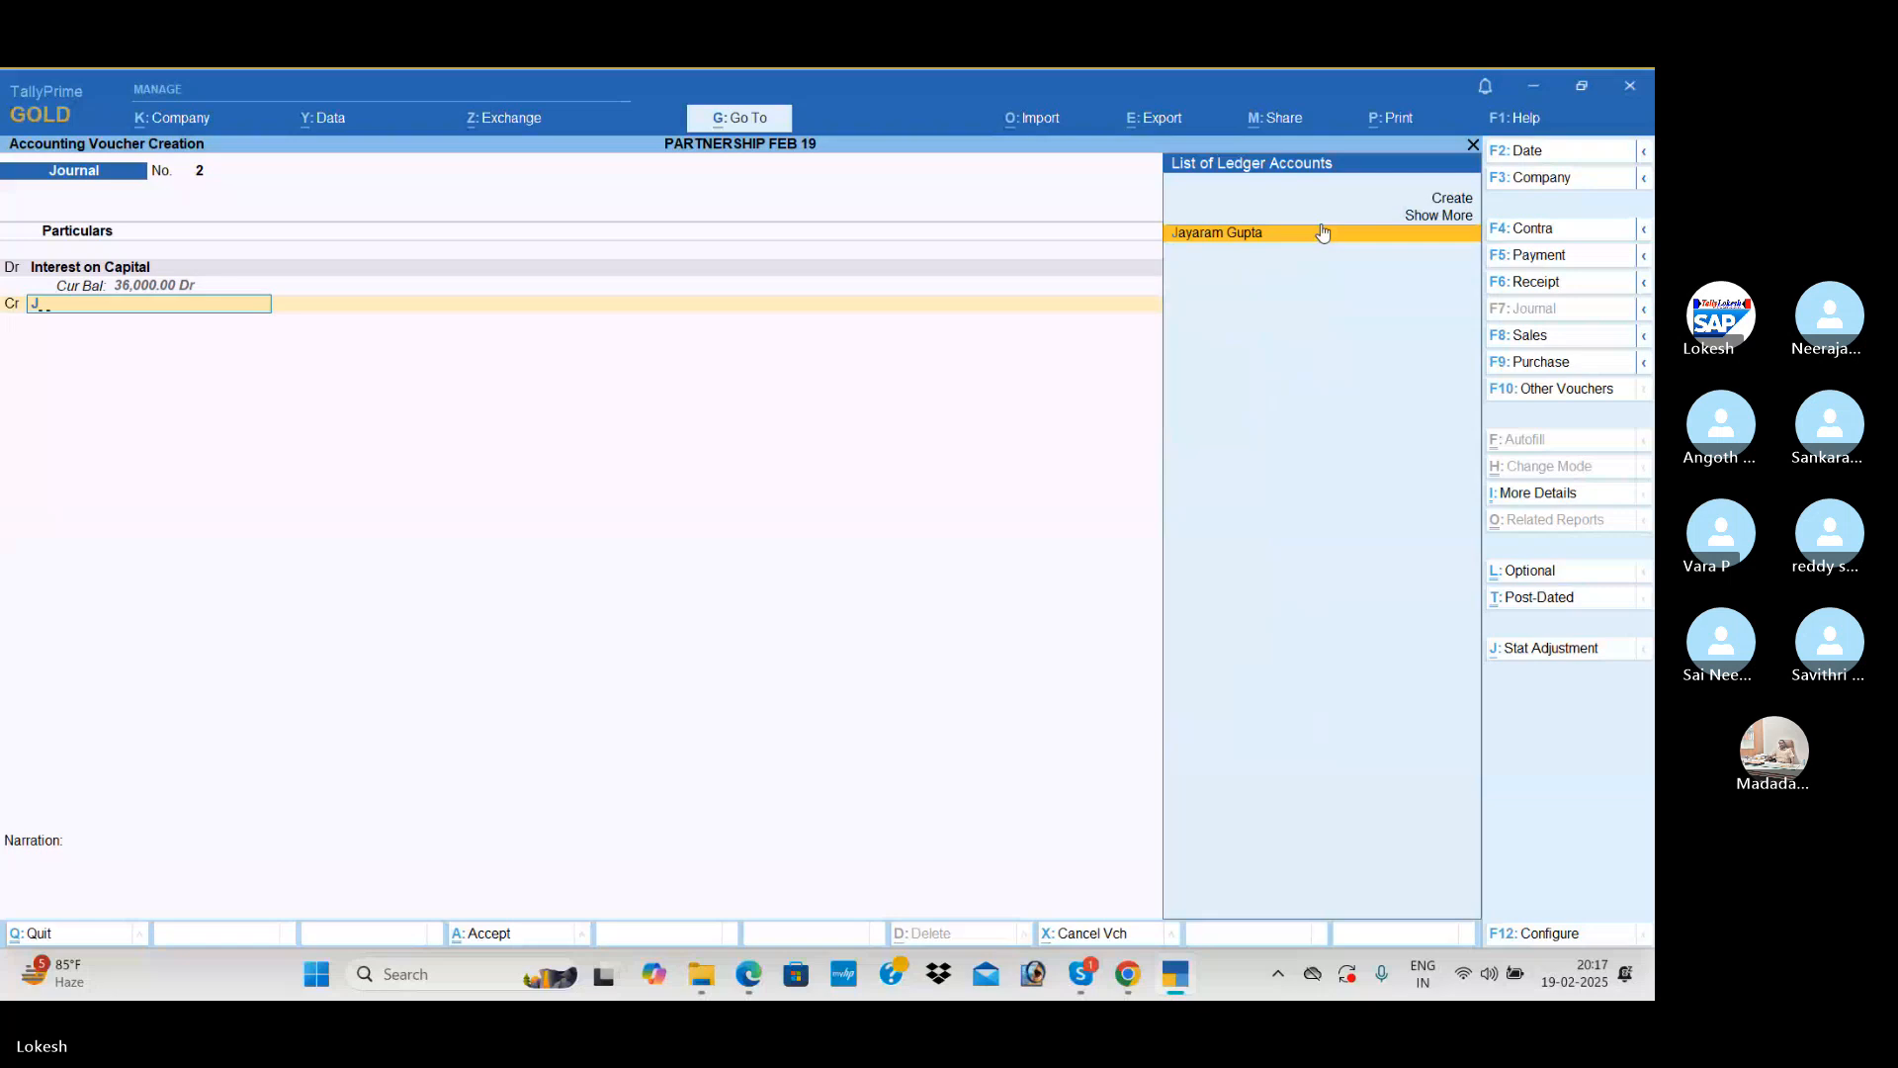
{"action": "key", "text": "Return"}
{"action": "type", "text": "18000"}
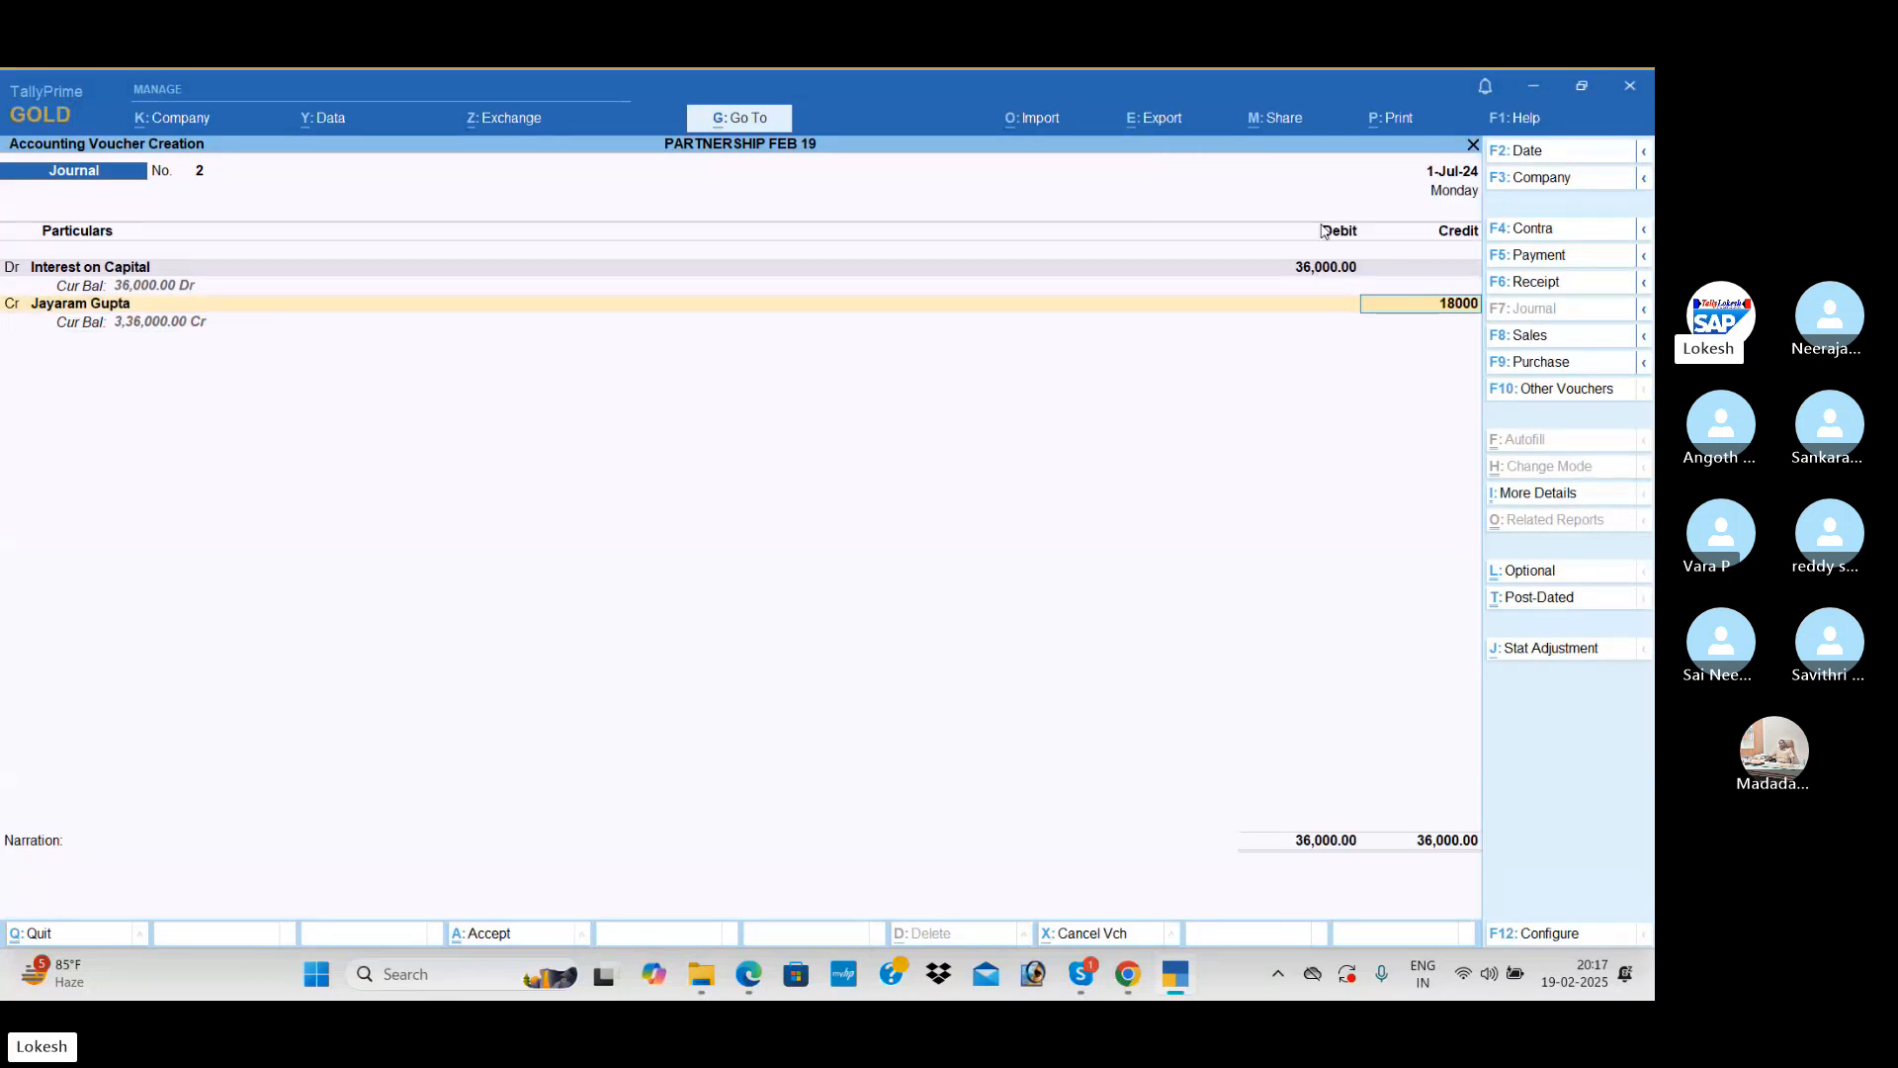
{"action": "key", "text": "Return"}
{"action": "type", "text": "m"}
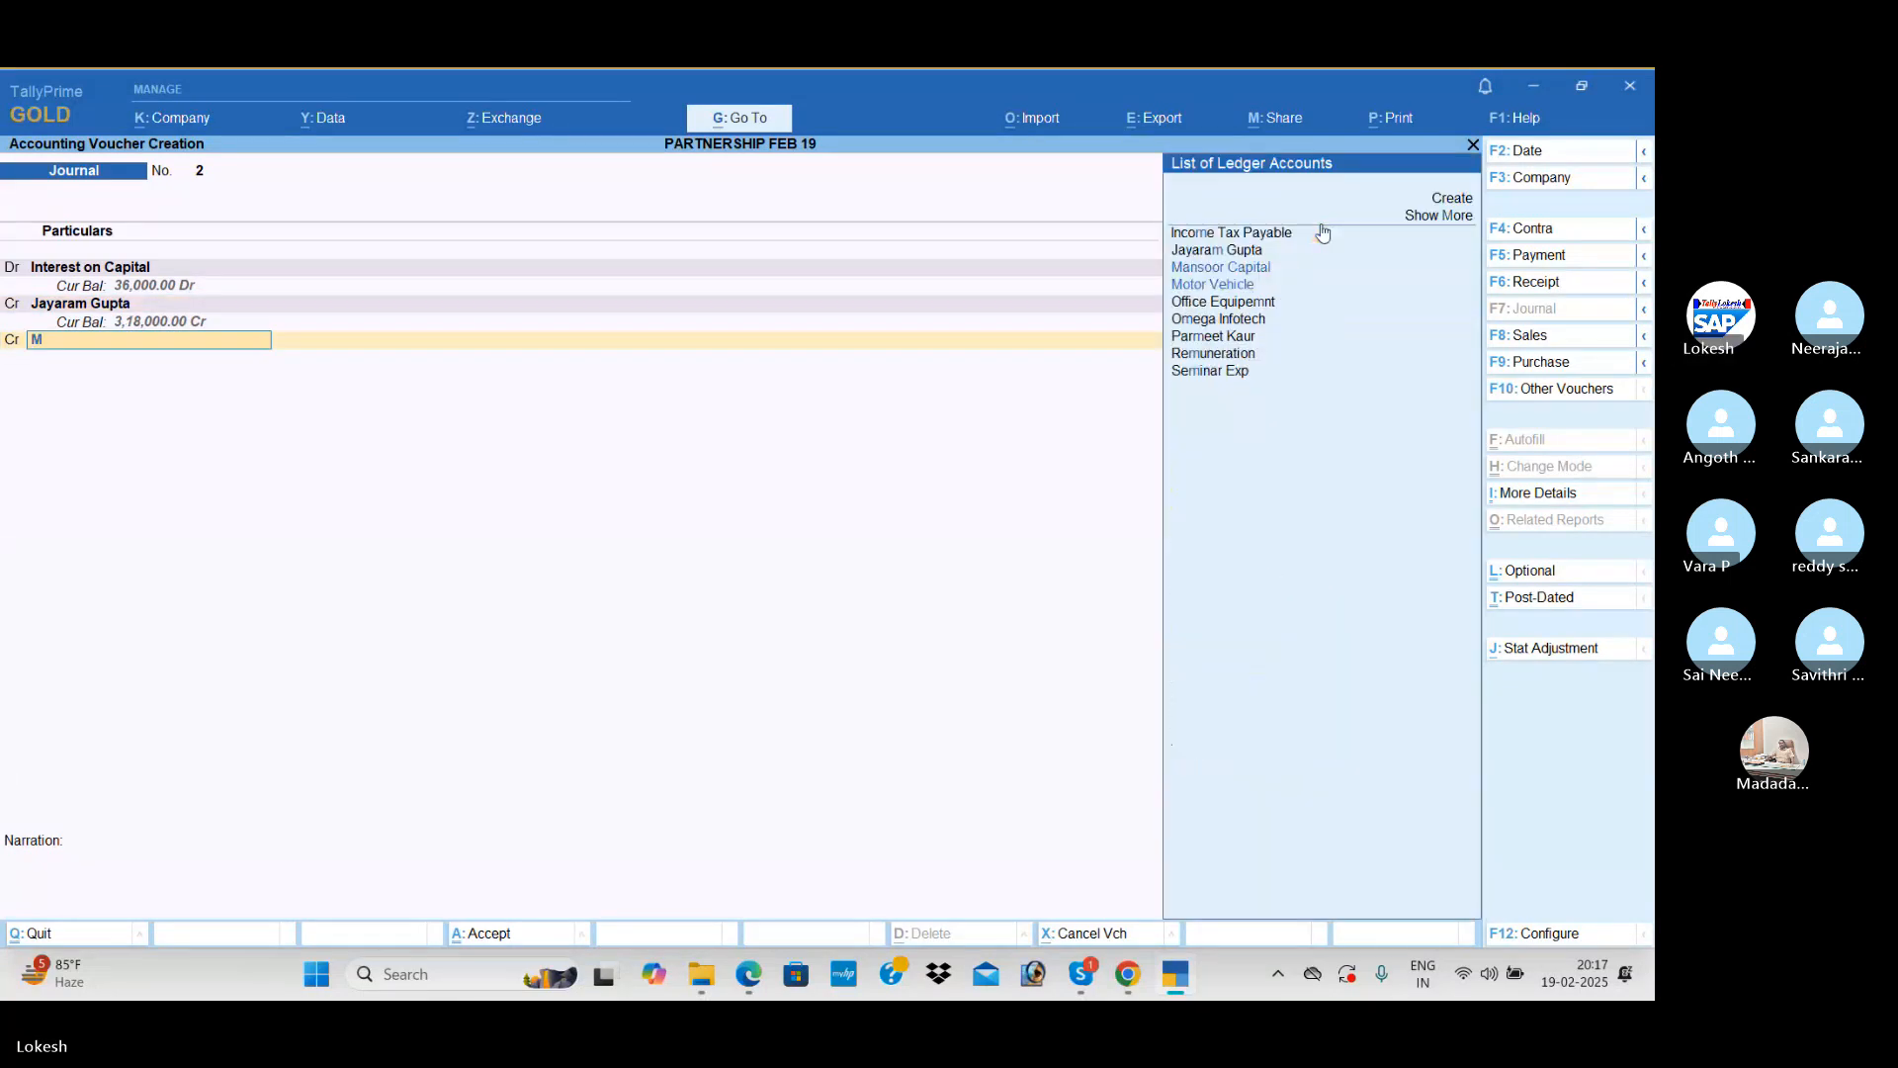
{"action": "key", "text": "Return"}
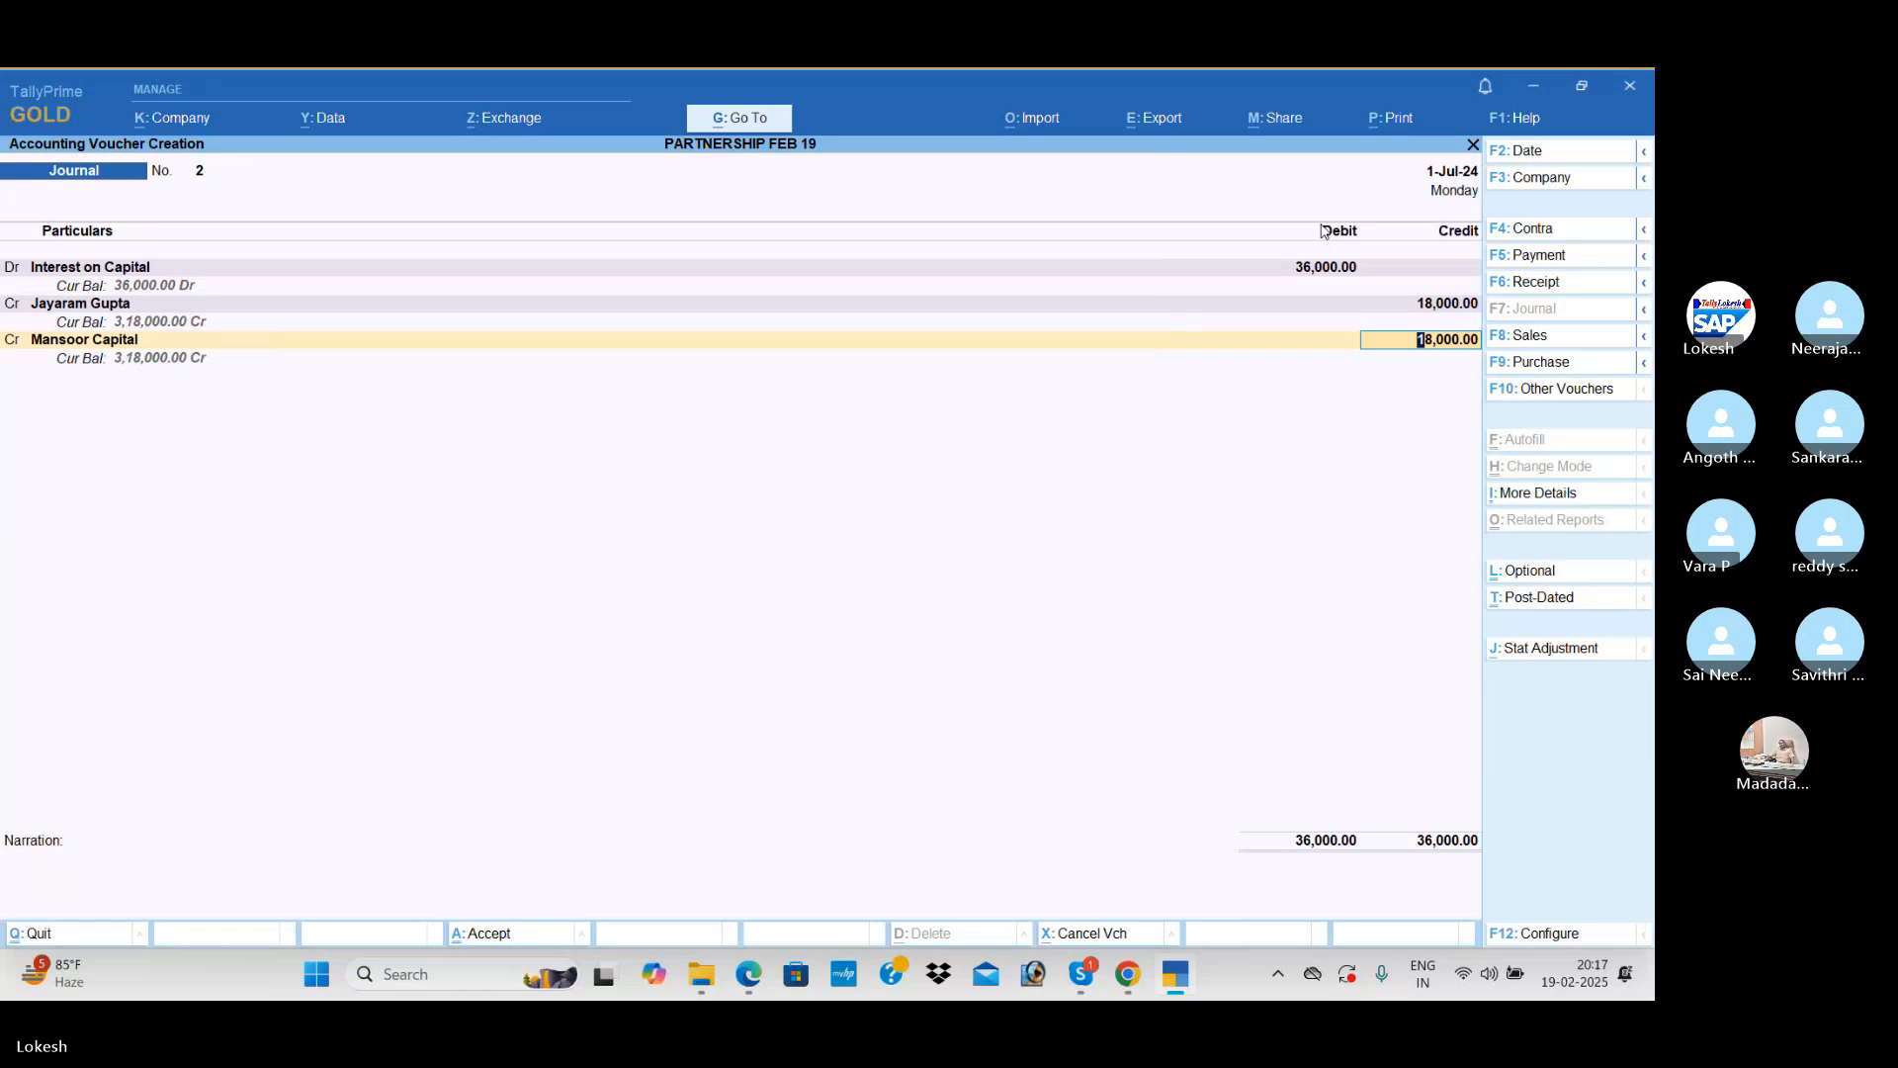
{"action": "key", "text": "Return"}
{"action": "key", "text": "Return"}
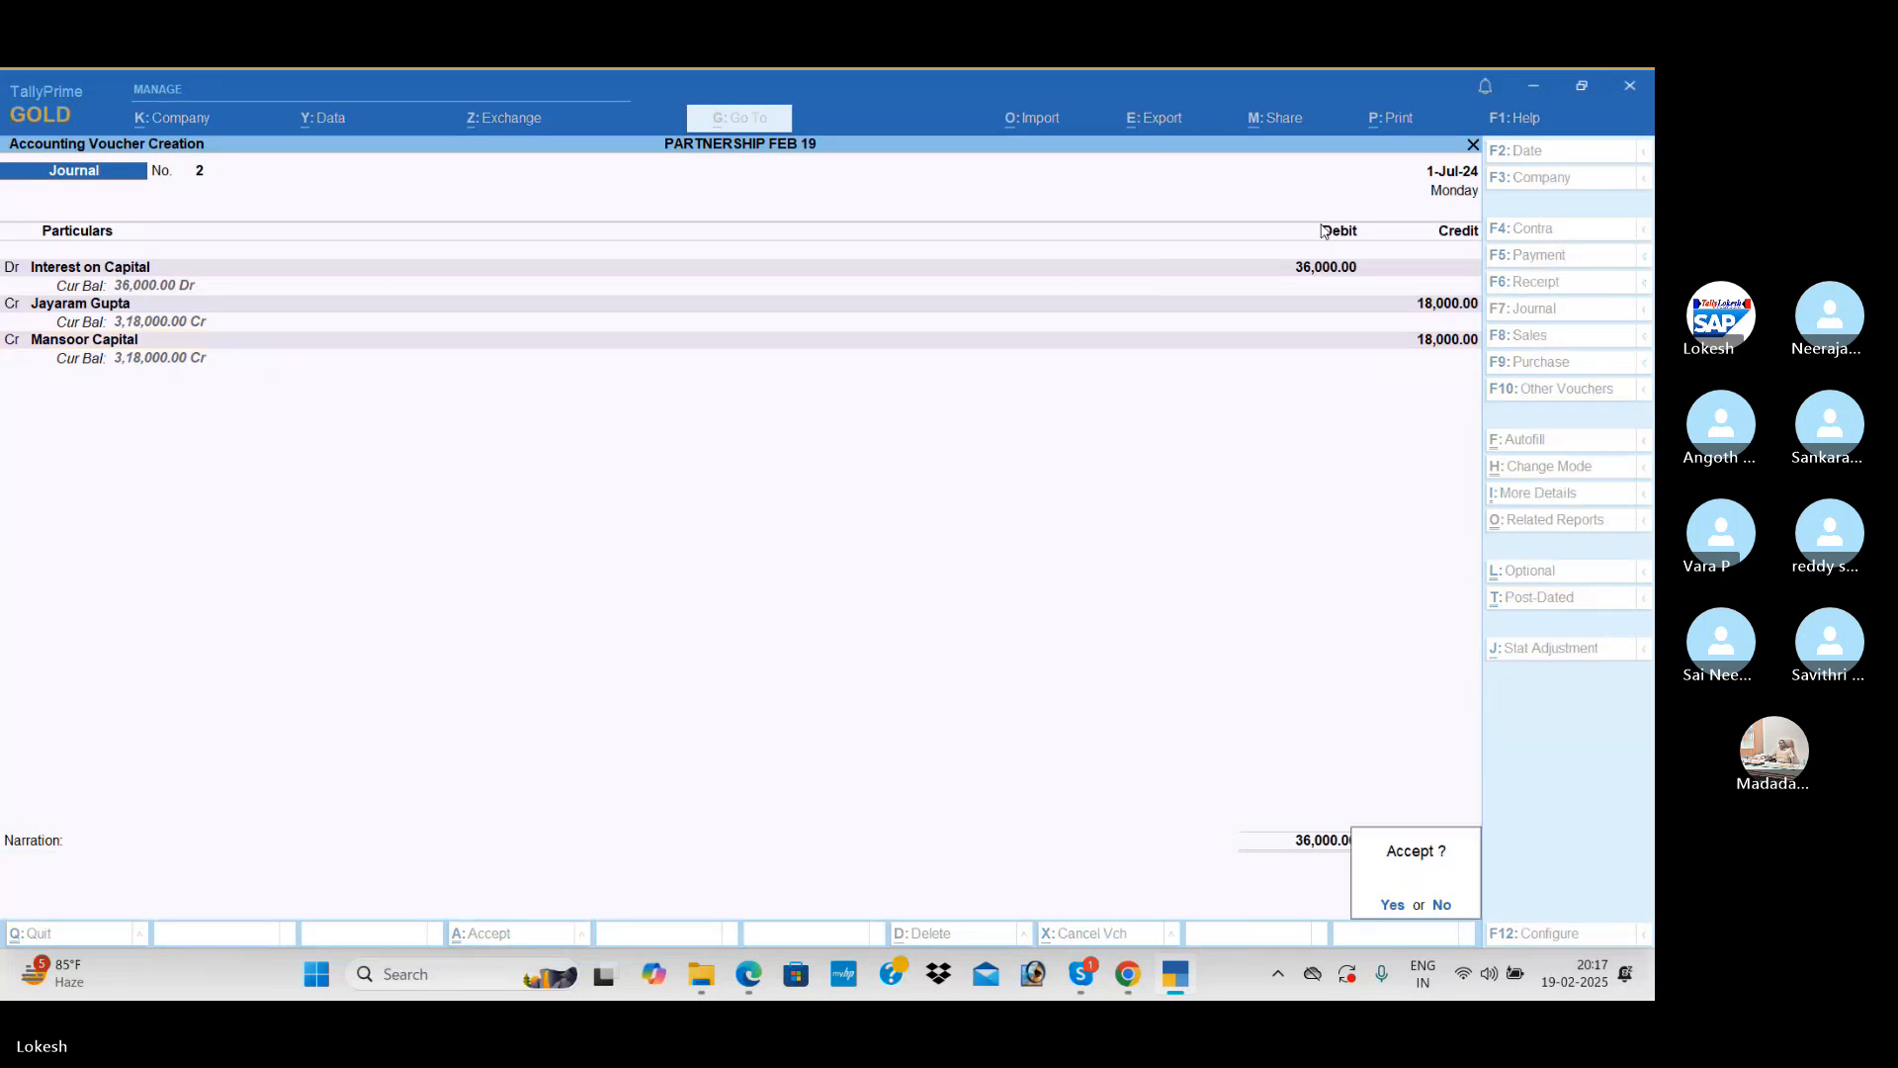
{"action": "key", "text": "Return"}
Step: Create the ledger Depreciation under Indirect Expenses as the debit account of the next journal voucher
{"action": "key", "text": "alt+c"}
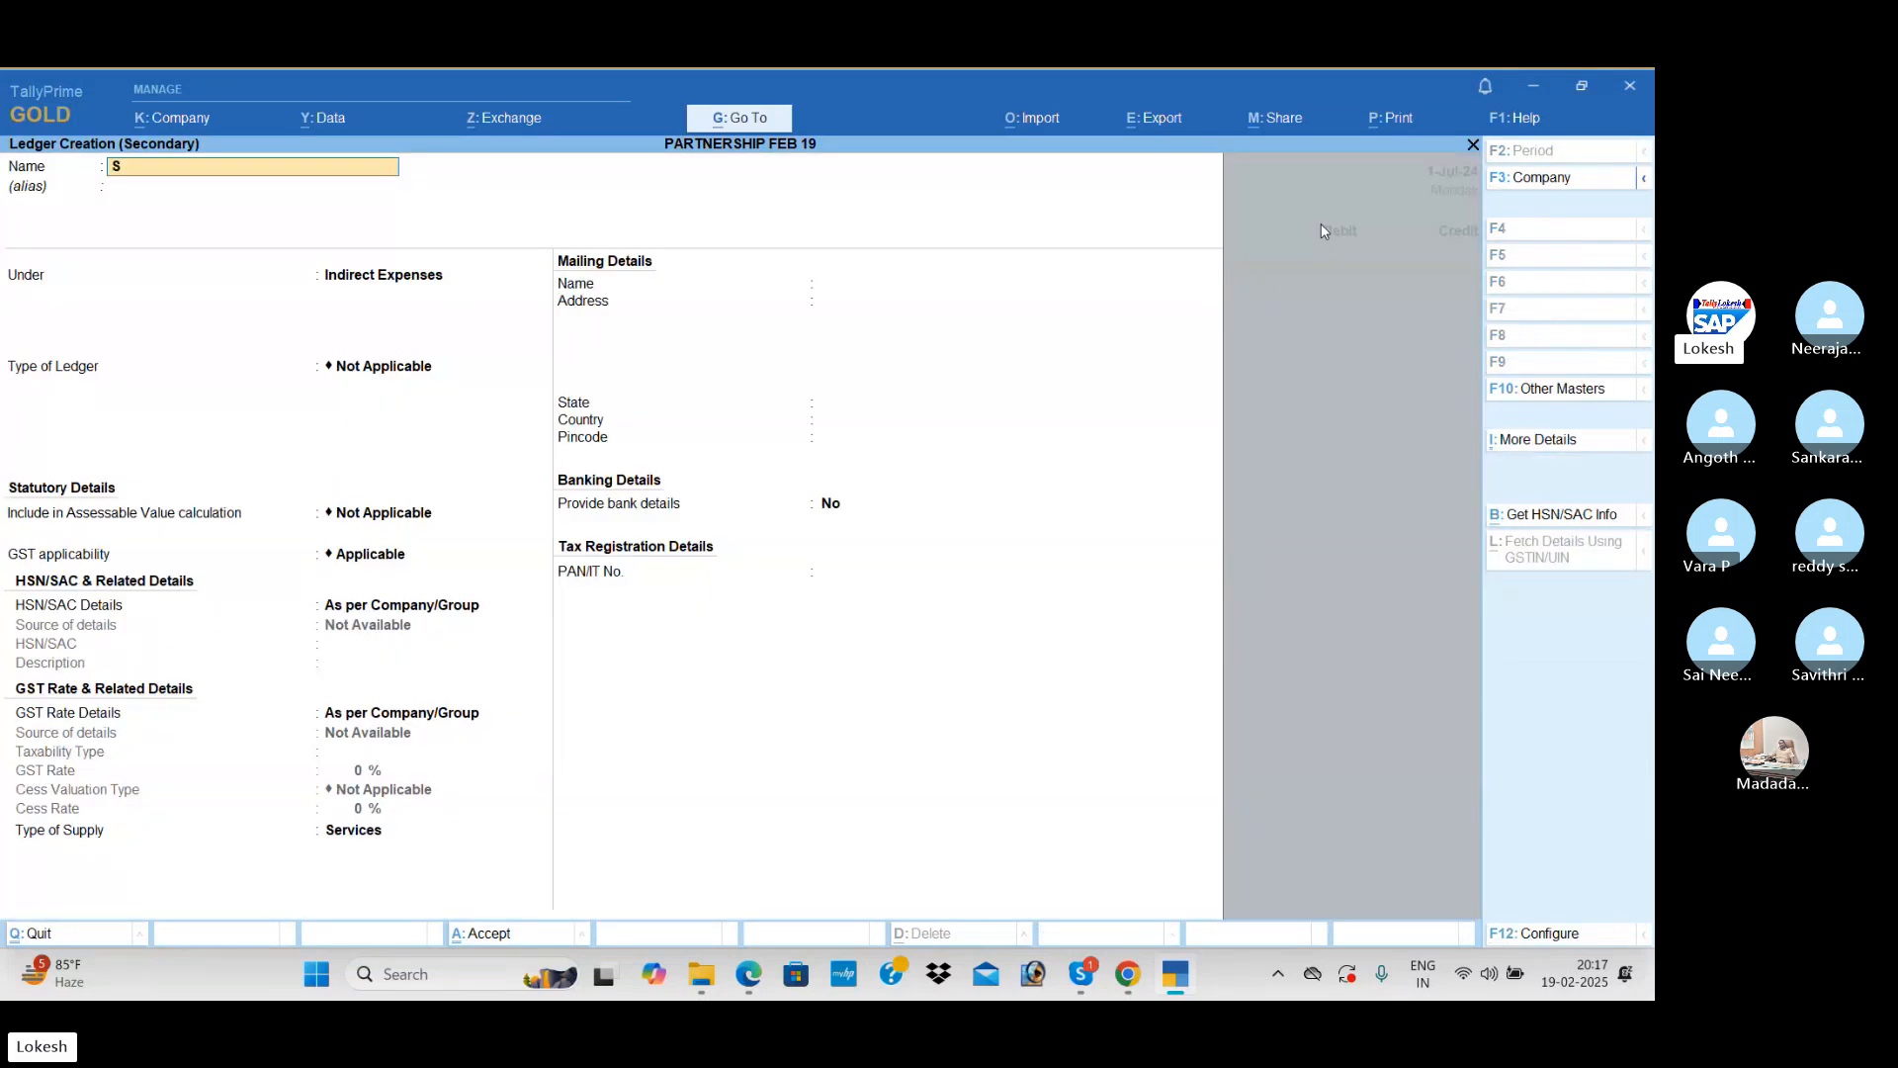
{"action": "key", "text": "BackSpace"}
{"action": "type", "text": "DEP"}
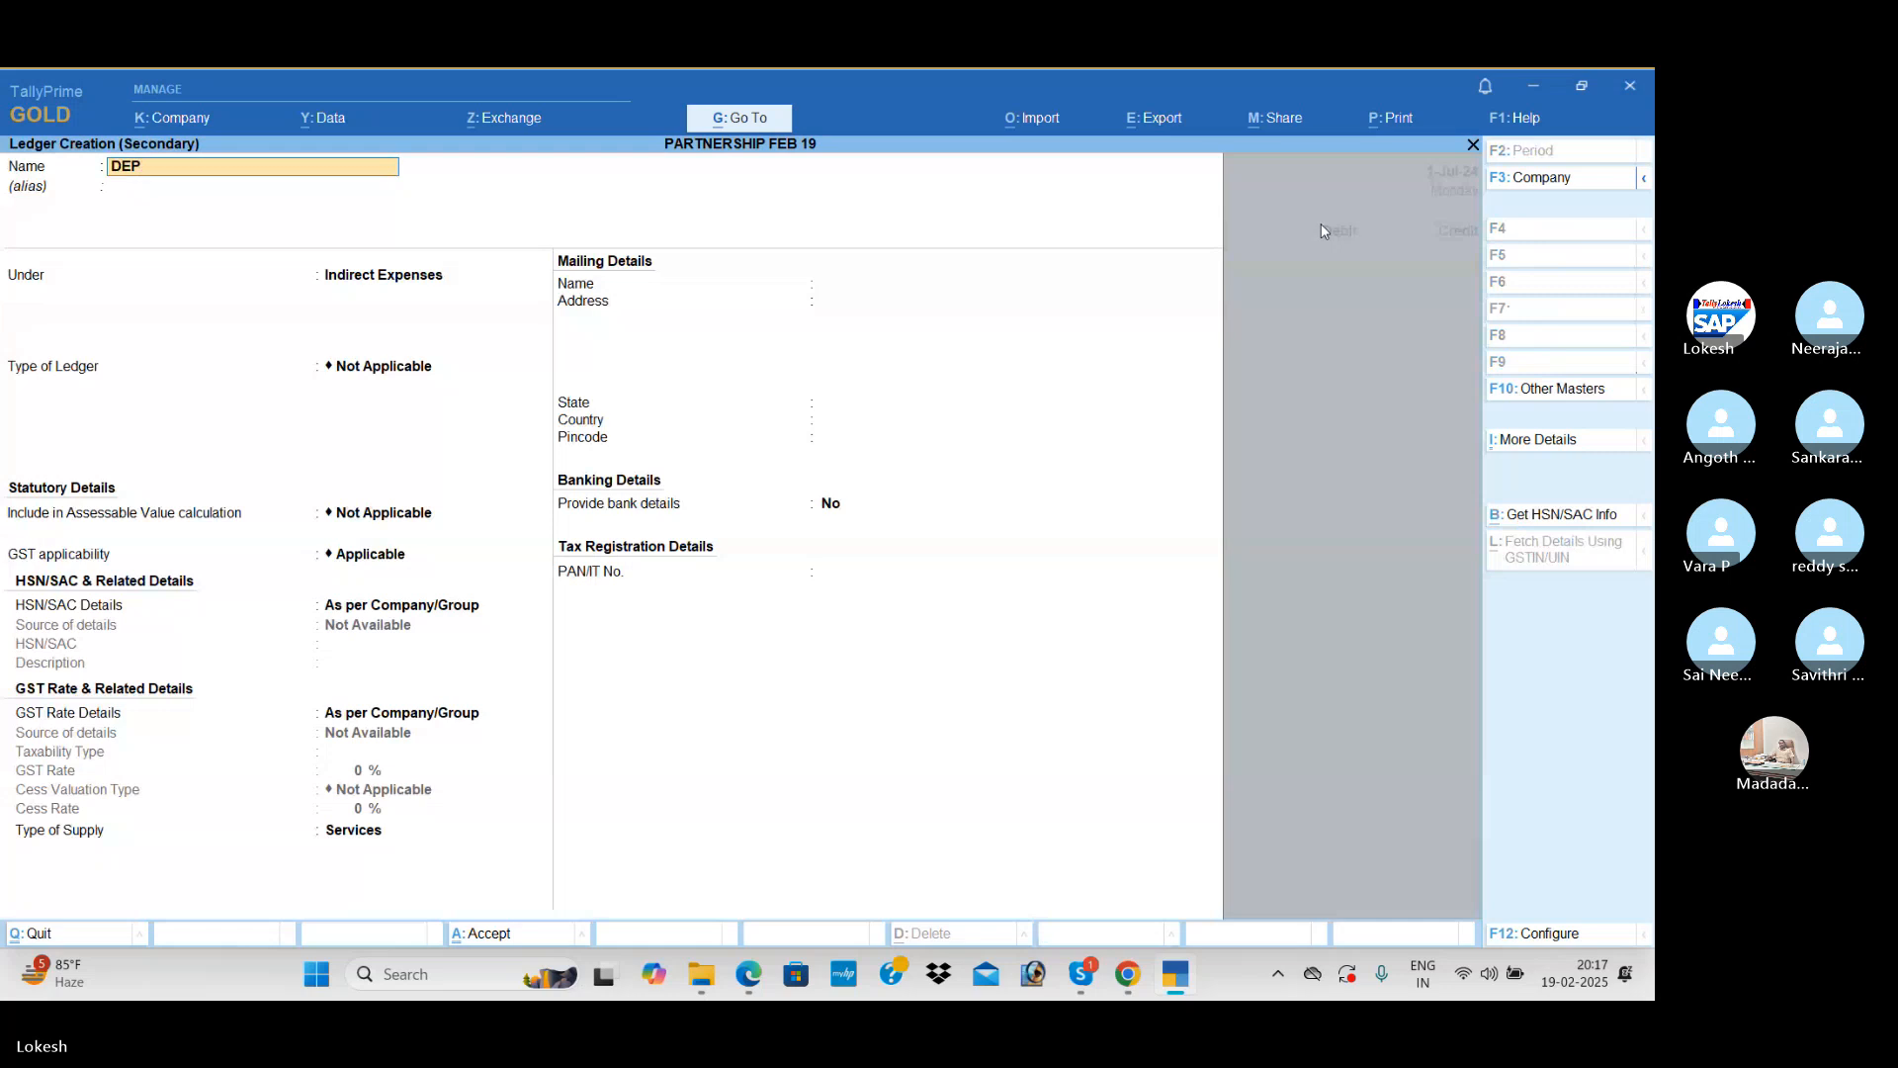
{"action": "key", "text": "BackSpace"}
{"action": "type", "text": "preciation"}
{"action": "key", "text": "Return"}
{"action": "key", "text": "Return"}
{"action": "type", "text": "ind"}
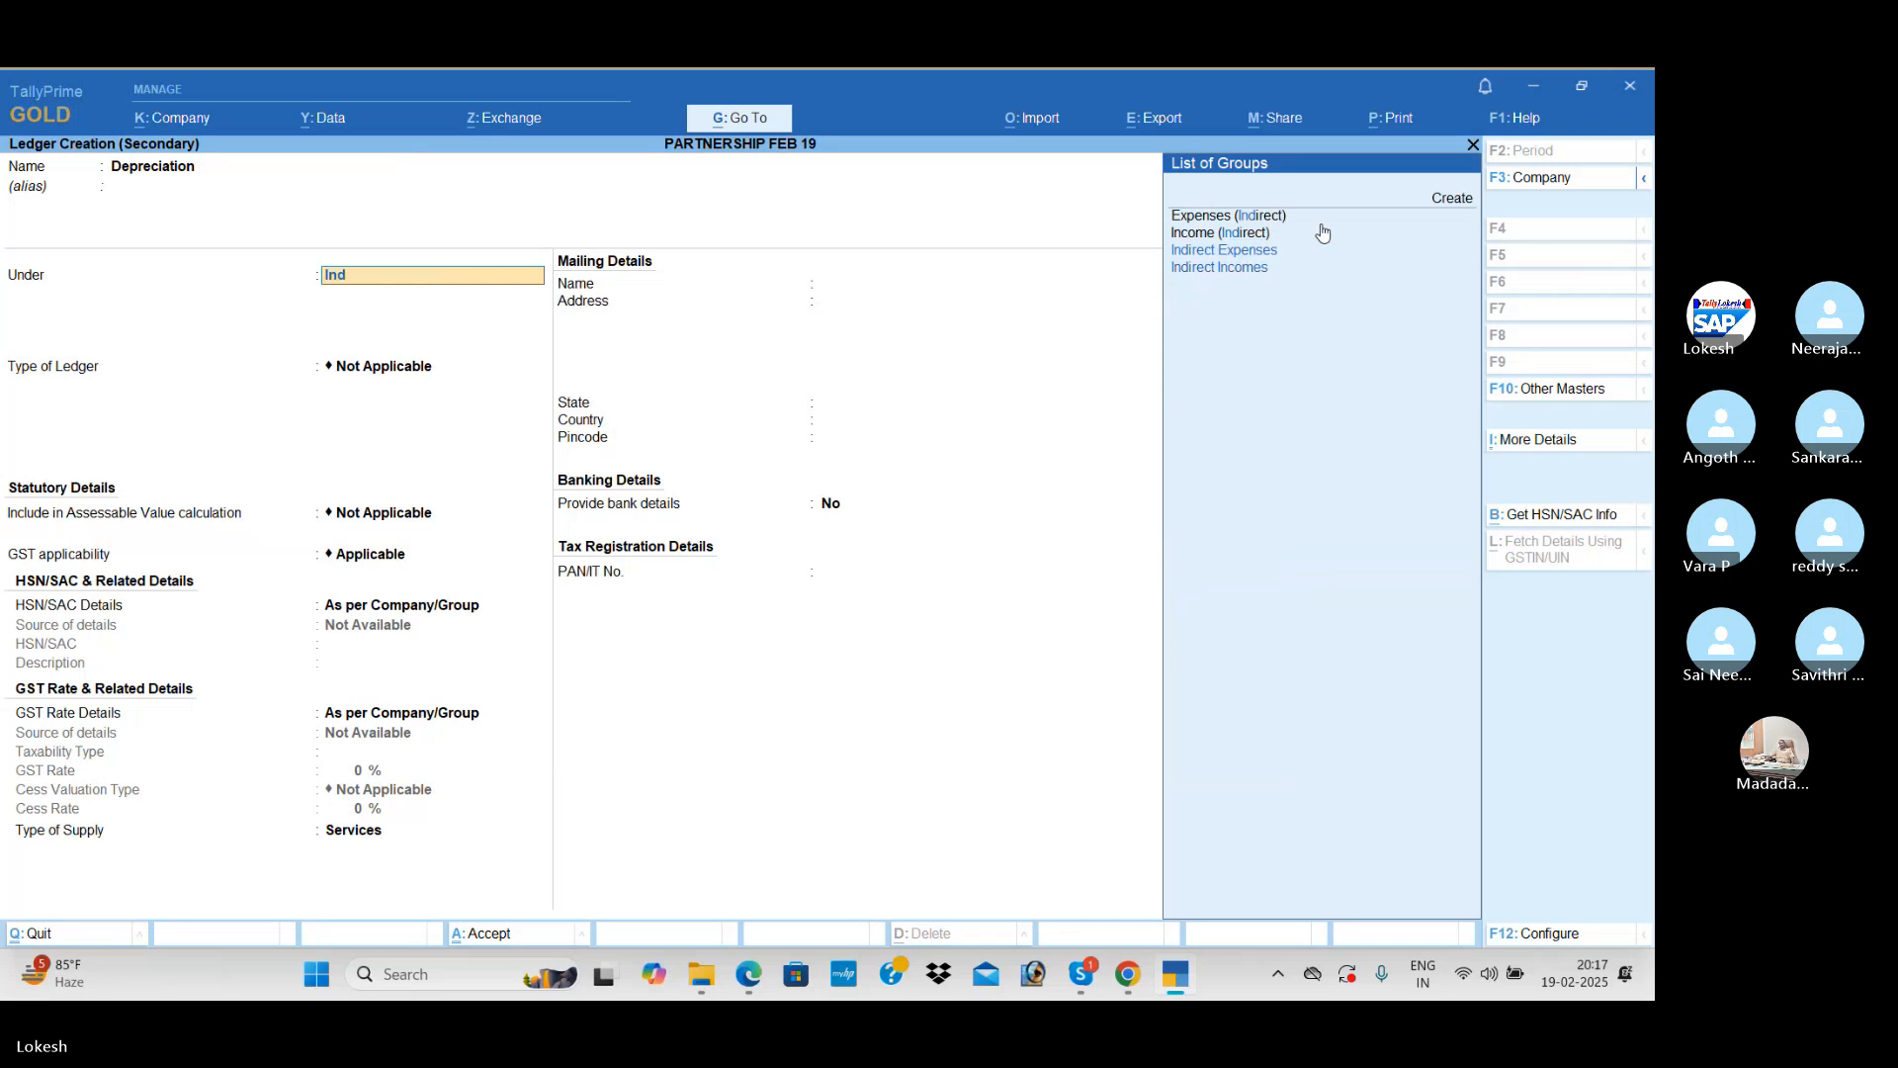
{"action": "key", "text": "Return"}
{"action": "key", "text": "Return"}
{"action": "key", "text": "ctrl+a"}
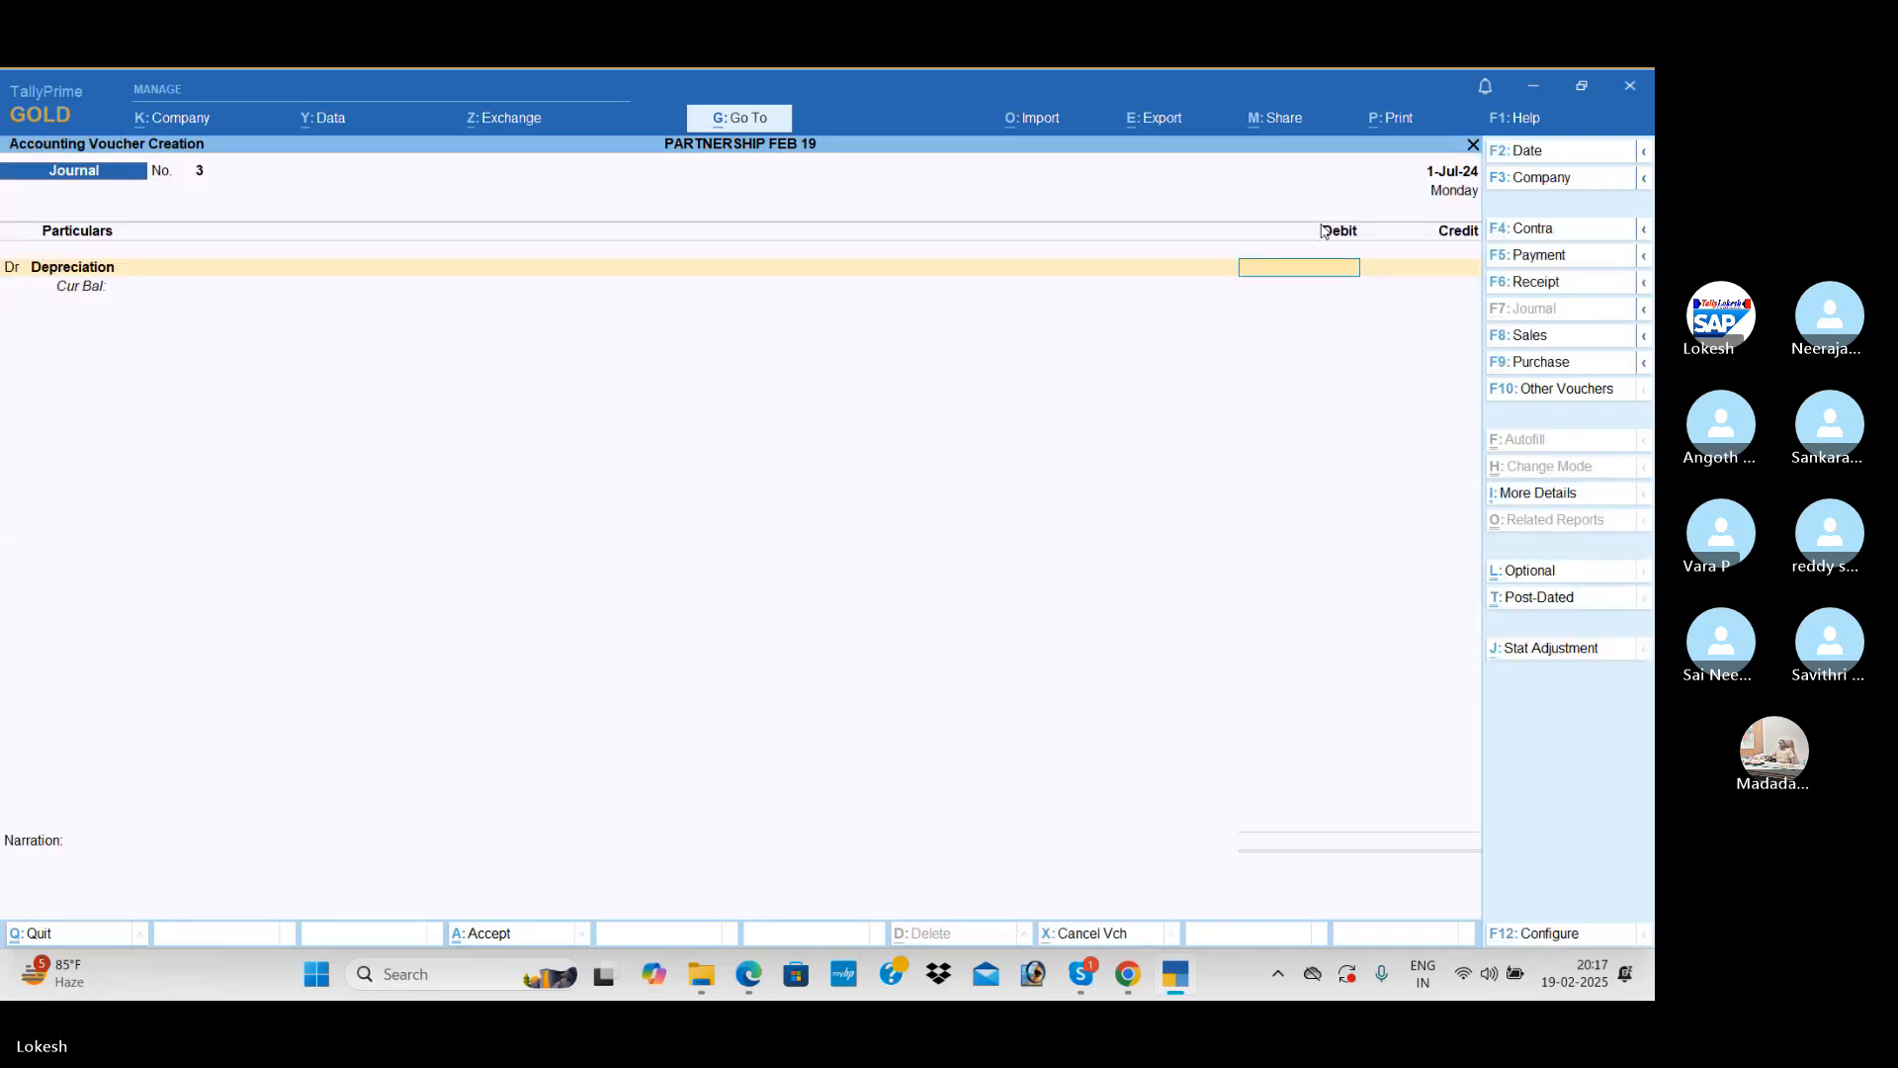
Step: Debit Depreciation with 48,250 and credit Furniture with 2,500 in the journal voucher
{"action": "type", "text": "48"}
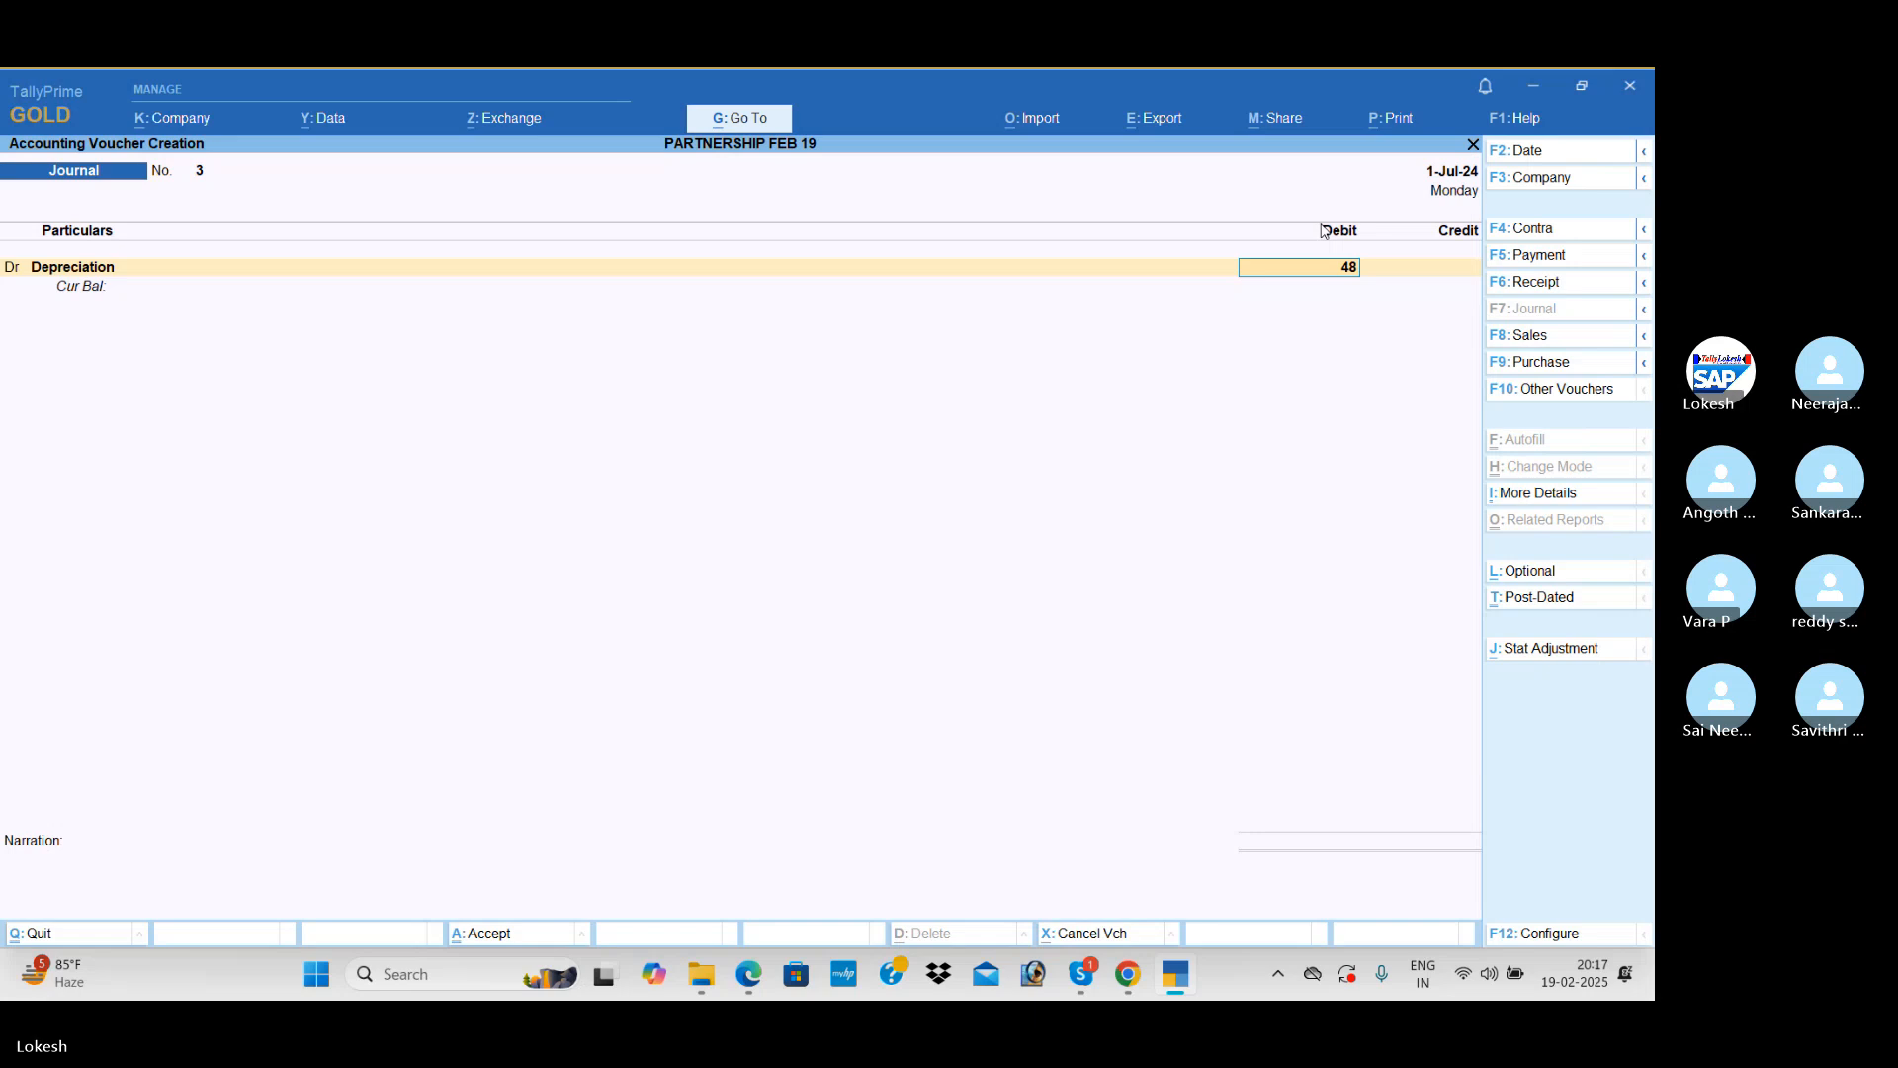
{"action": "type", "text": ",250"}
{"action": "key", "text": "Return"}
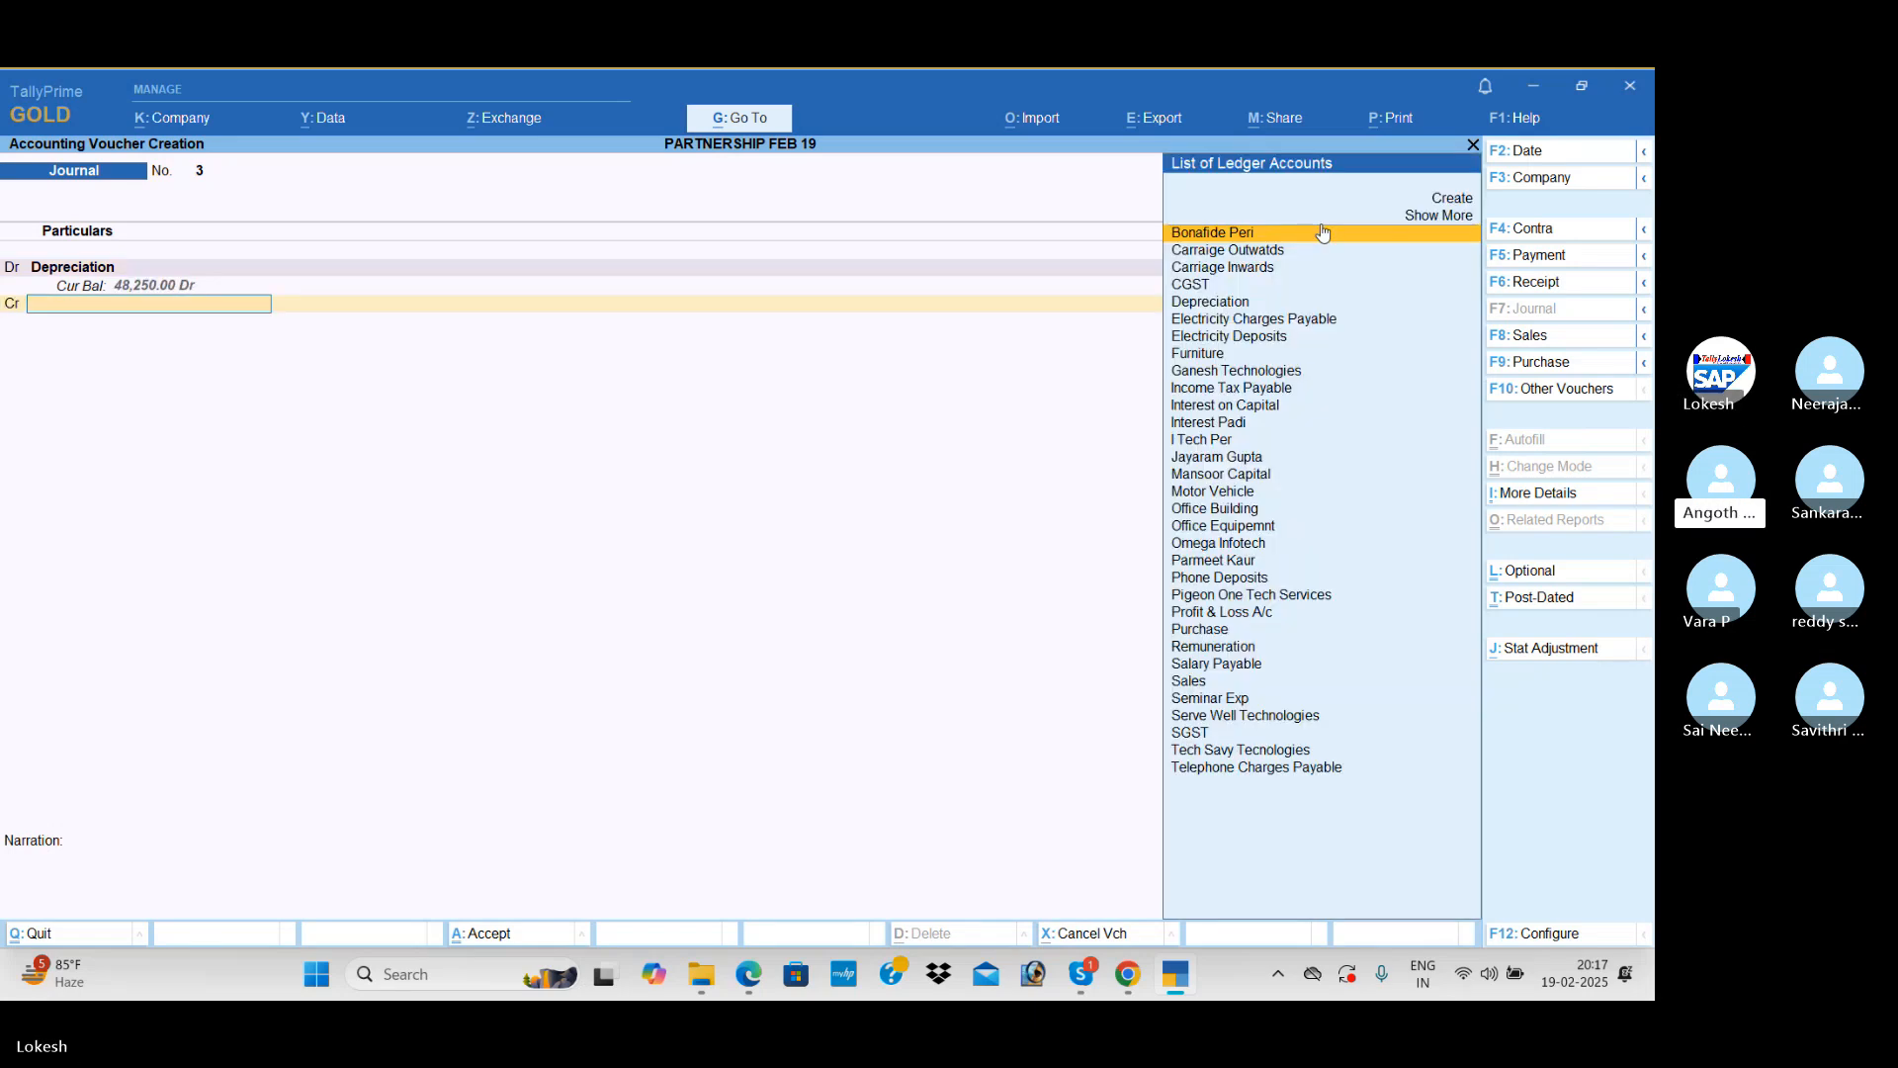
{"action": "type", "text": "f"}
{"action": "key", "text": "Return"}
{"action": "type", "text": "2500"}
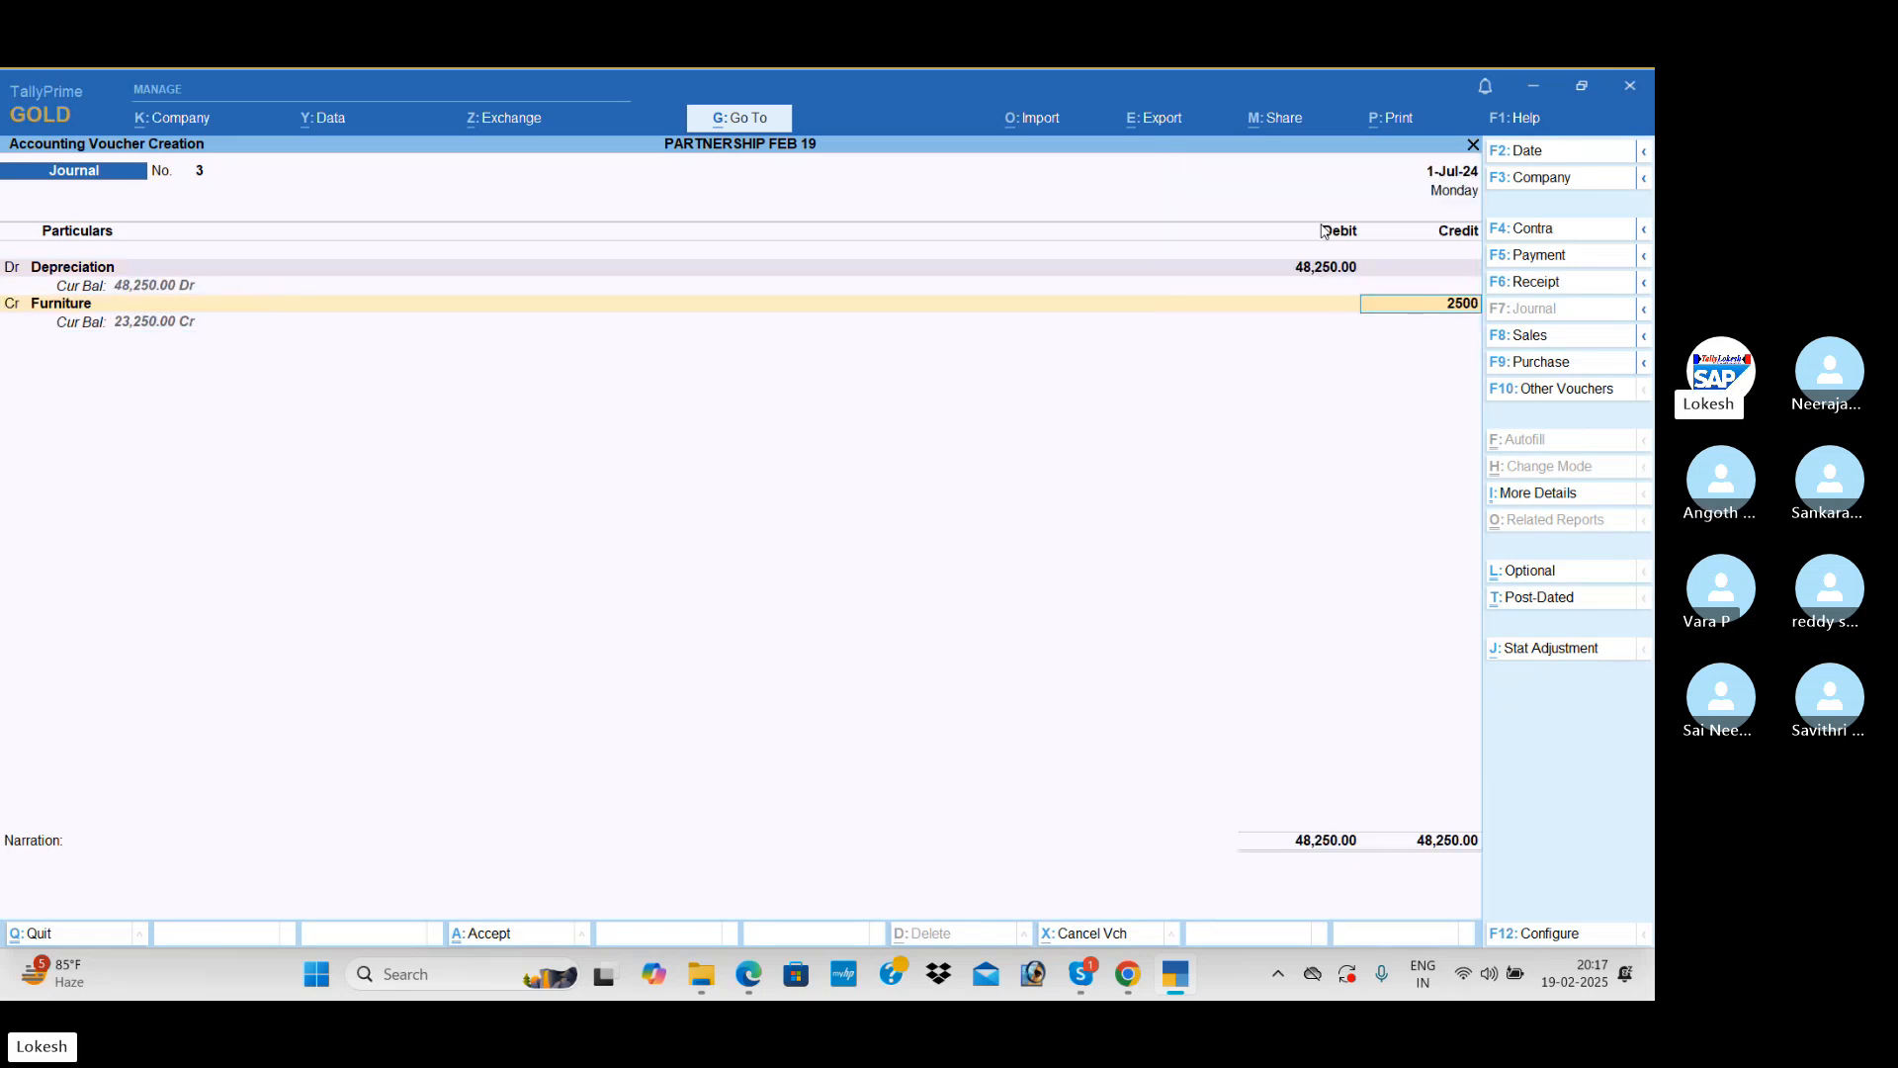
{"action": "key", "text": "Return"}
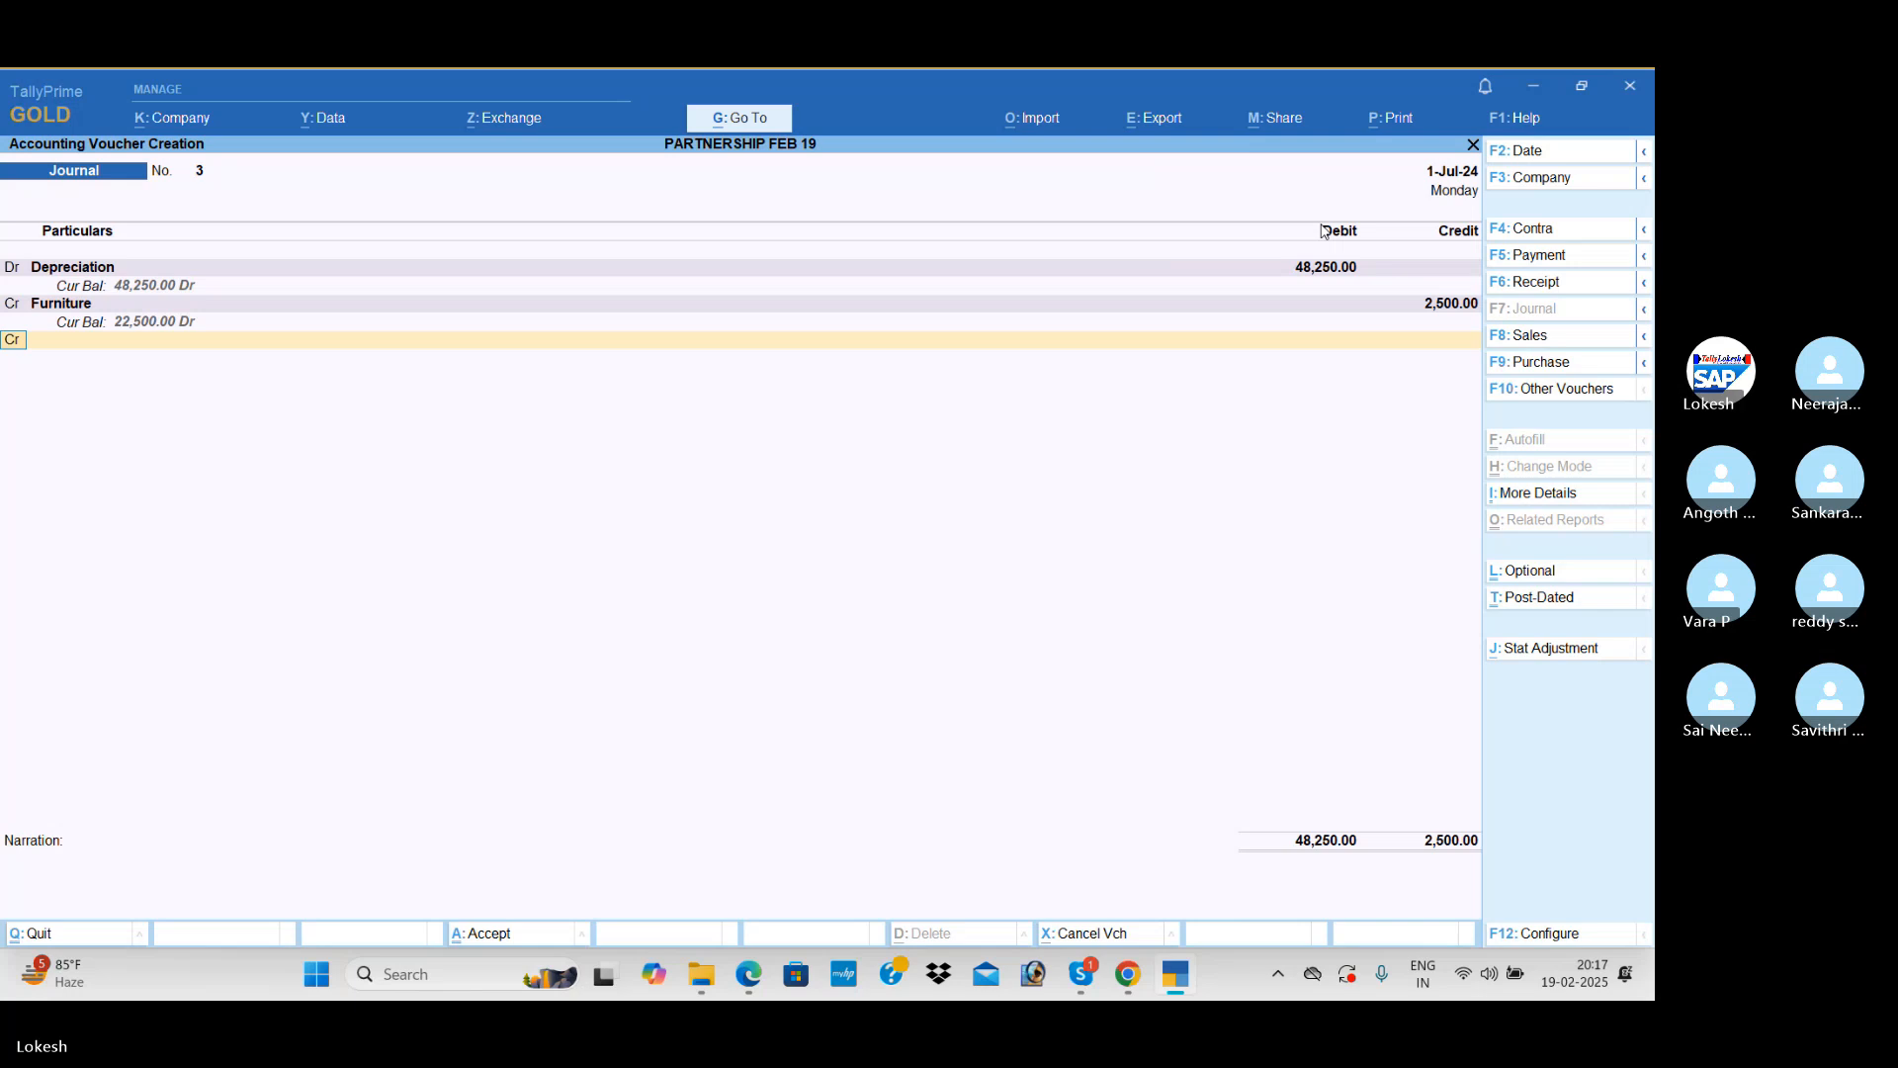
Step: Credit Motor Vehicle with 15,000 and the office equipment ledger with 5,750 in the depreciation journal voucher
{"action": "type", "text": "Mo"}
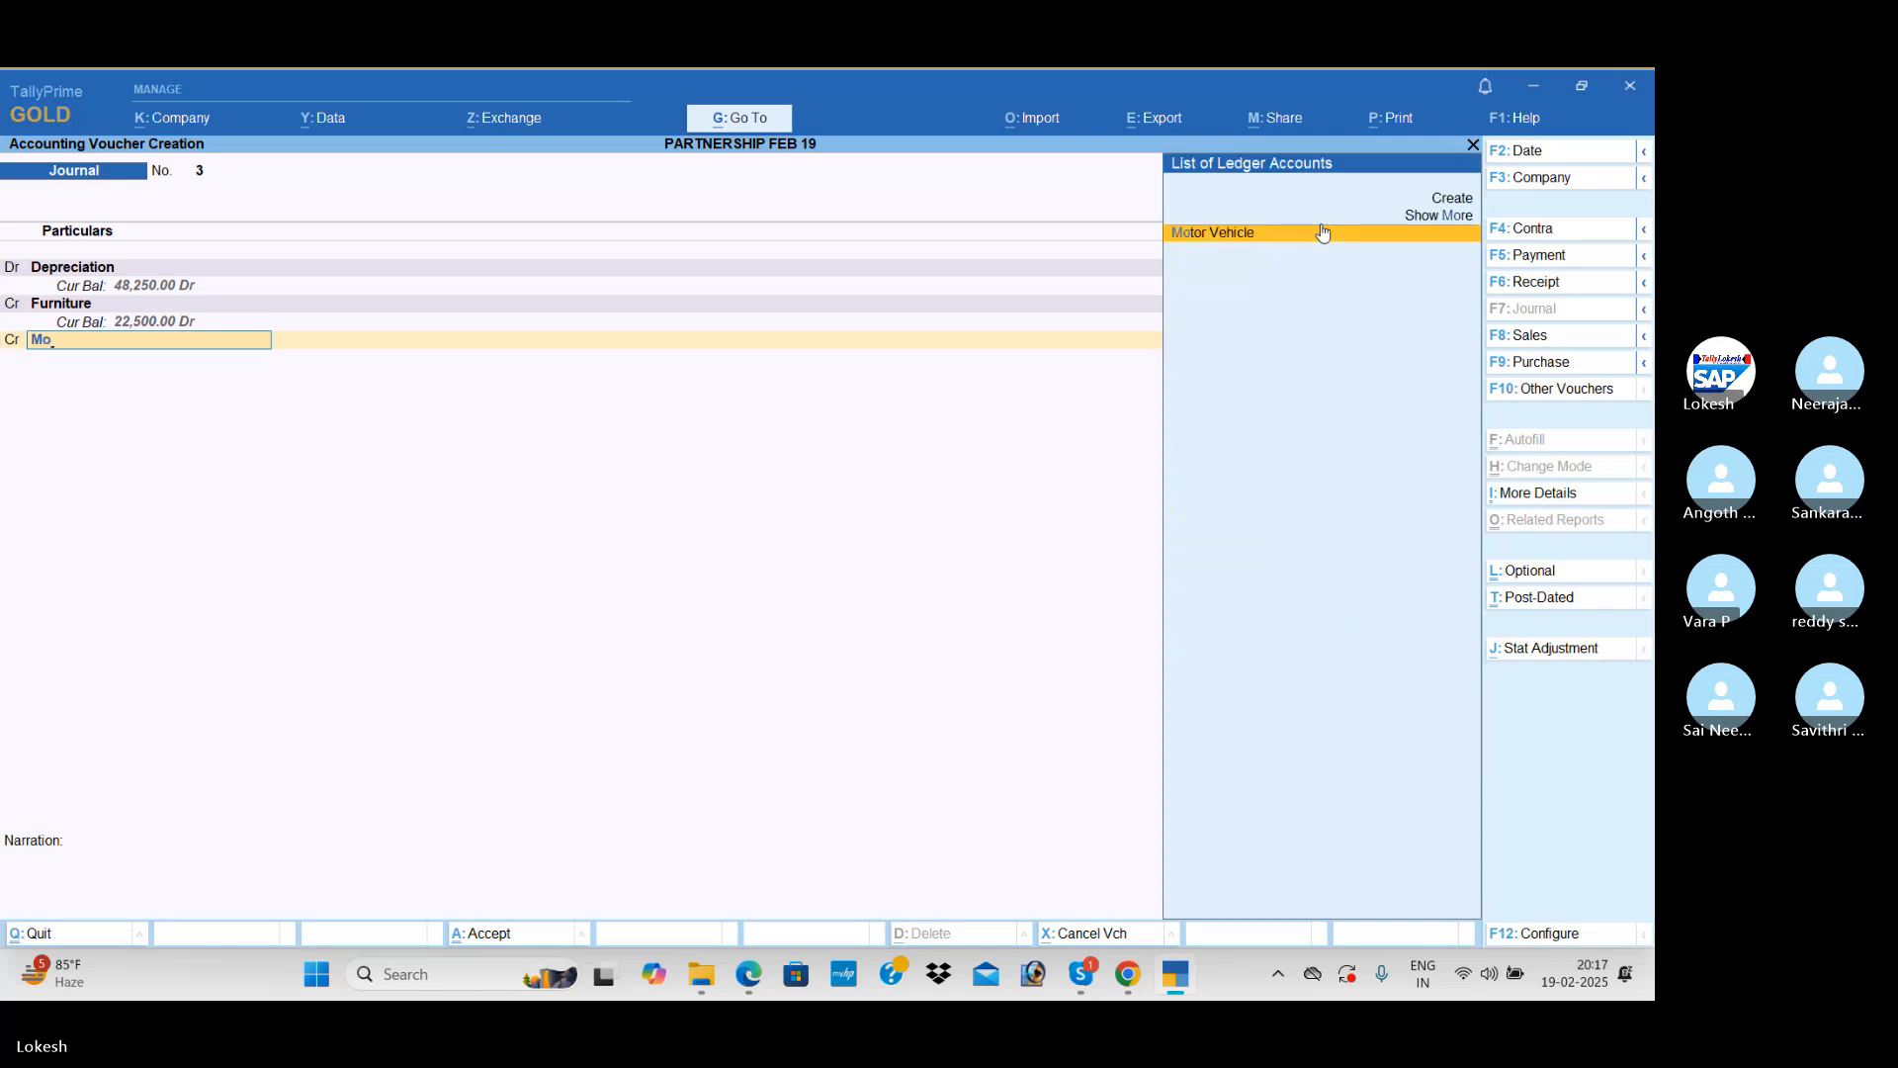
{"action": "key", "text": "Return"}
{"action": "type", "text": "15000"}
{"action": "key", "text": "Return"}
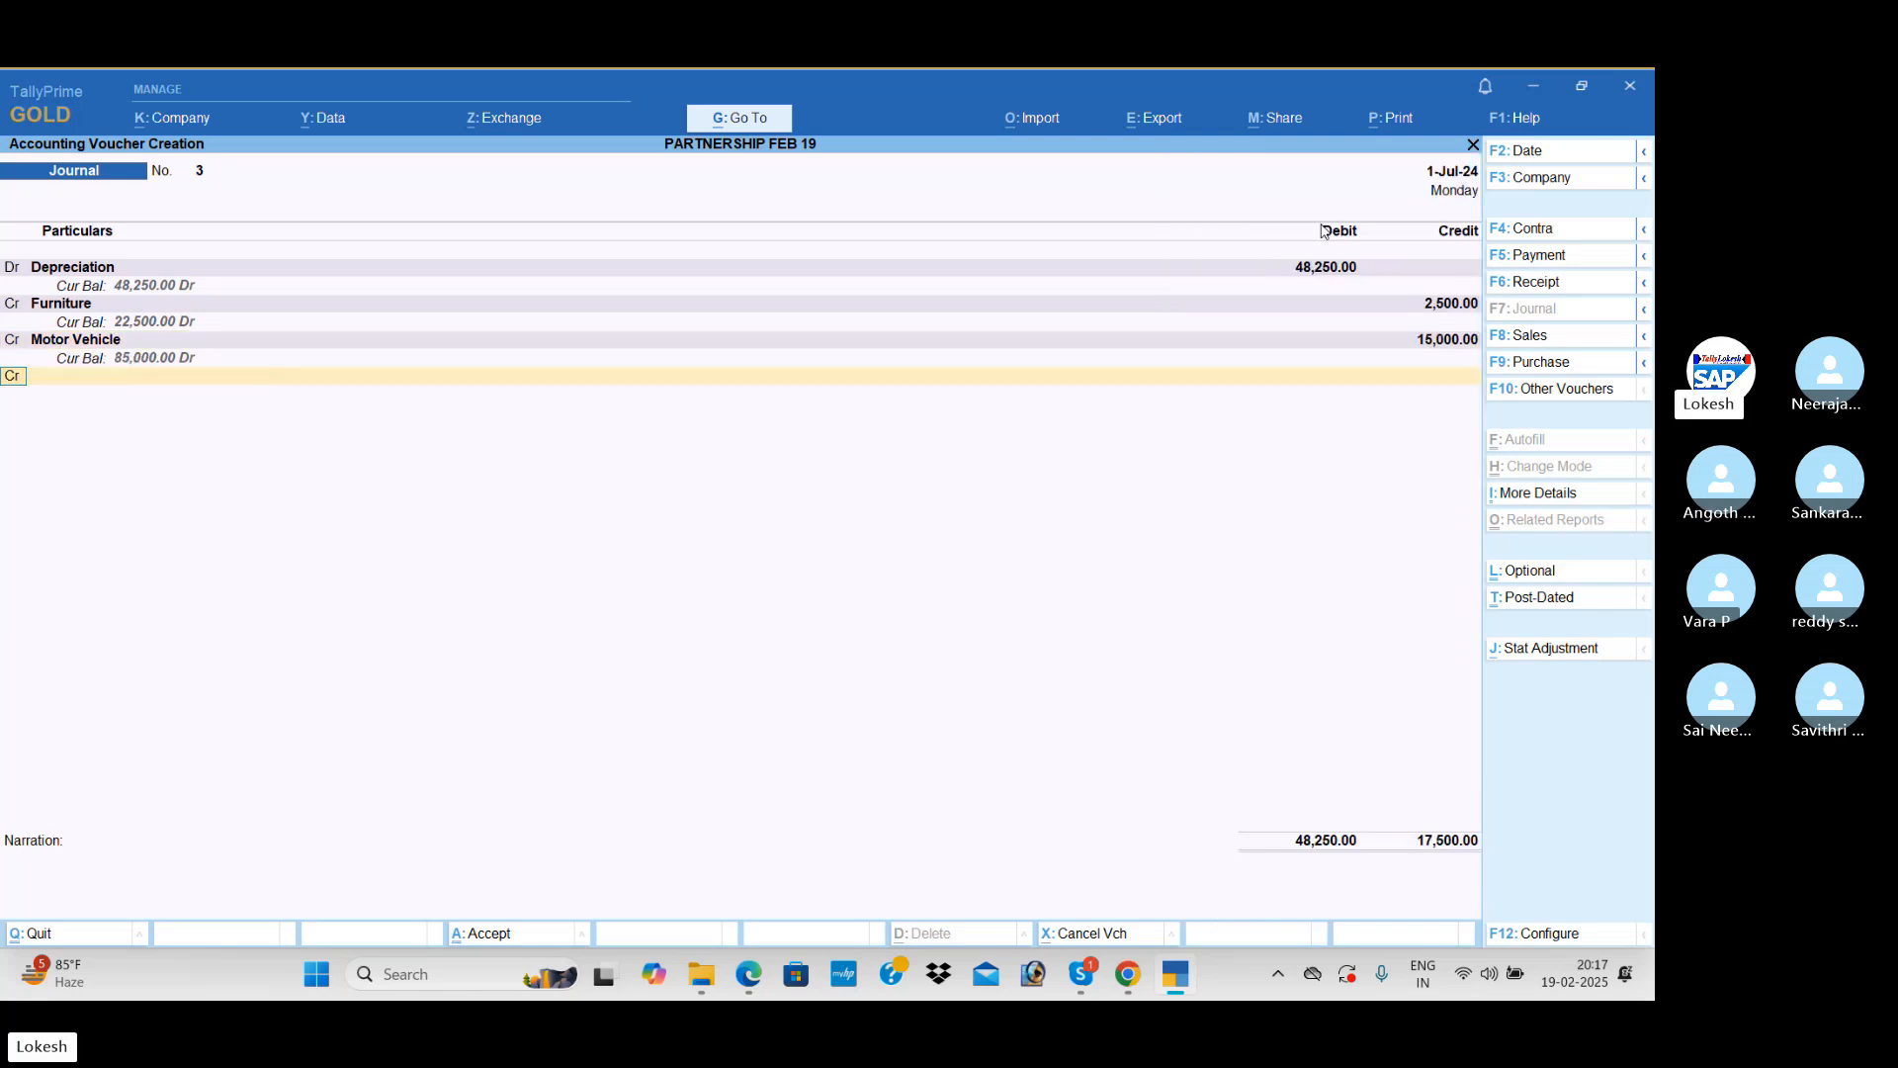
{"action": "type", "text": "Of"}
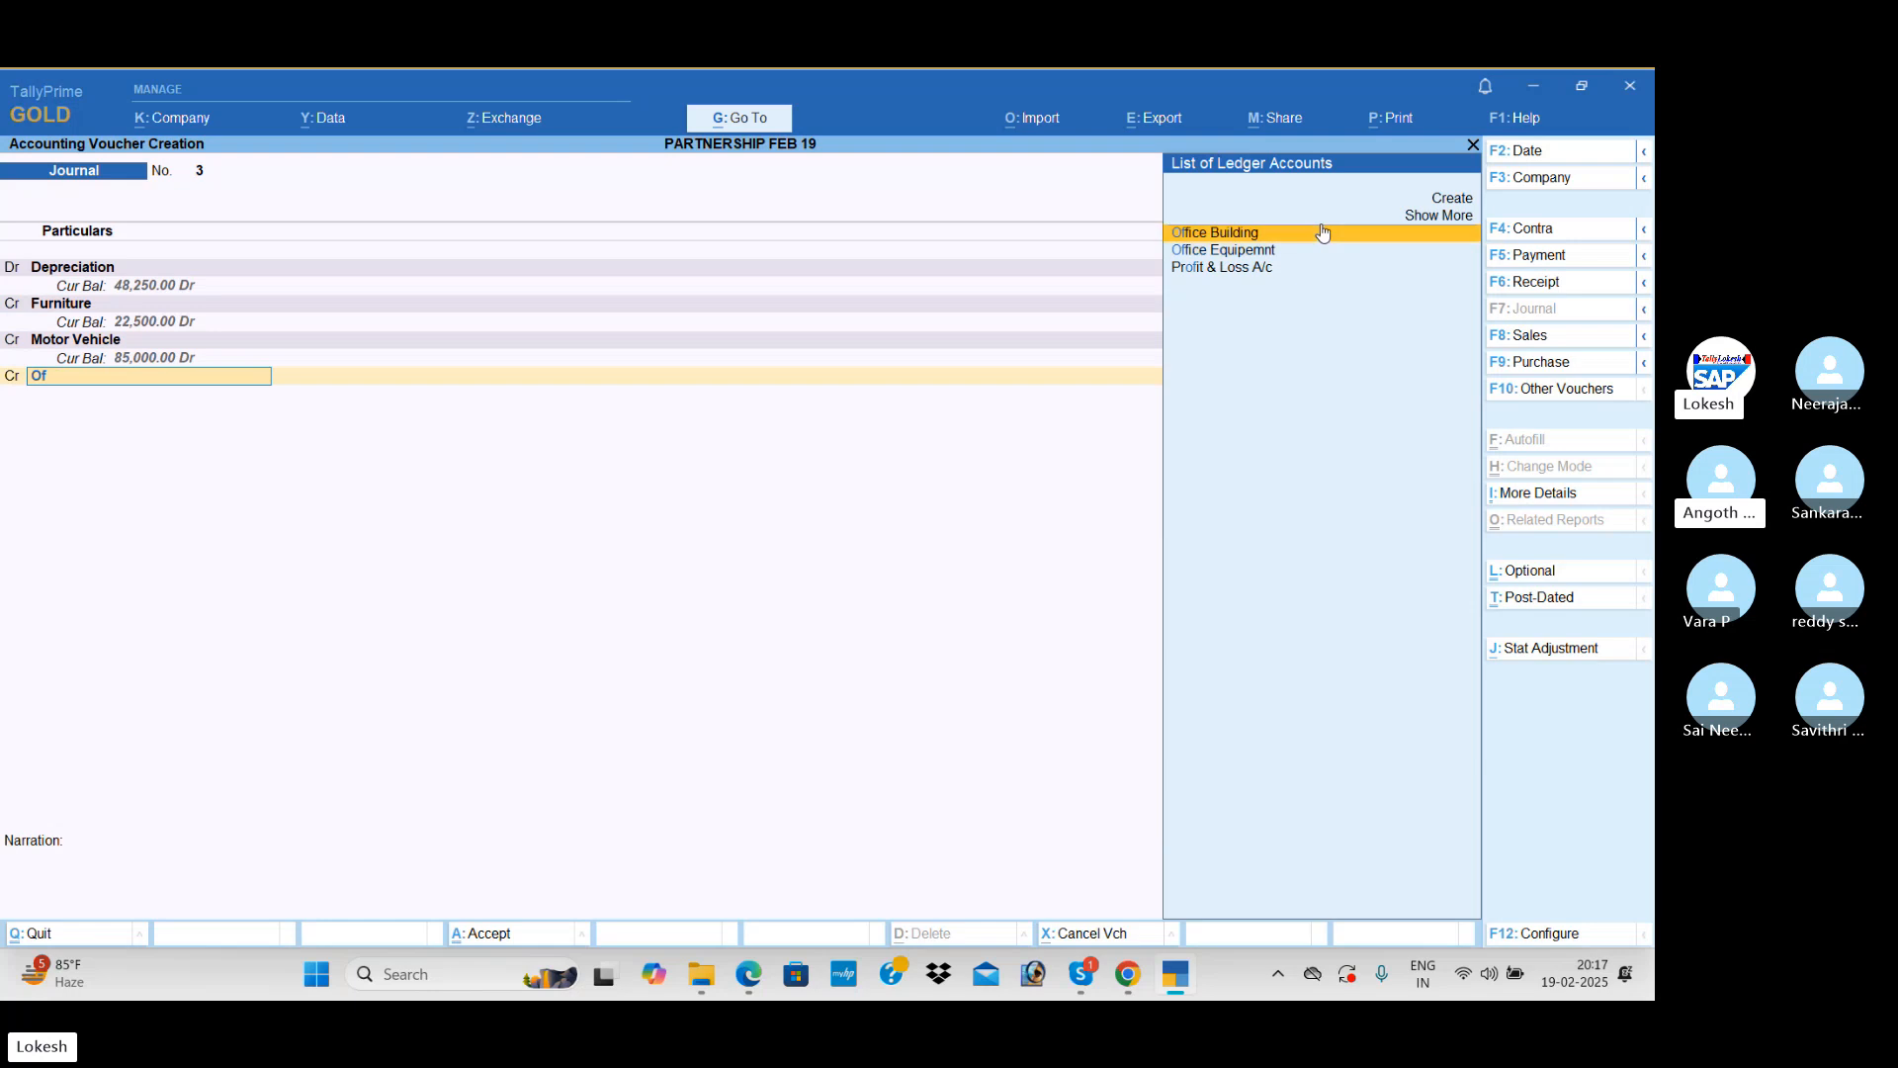
{"action": "key", "text": "Down"}
{"action": "key", "text": "Return"}
{"action": "type", "text": "575"}
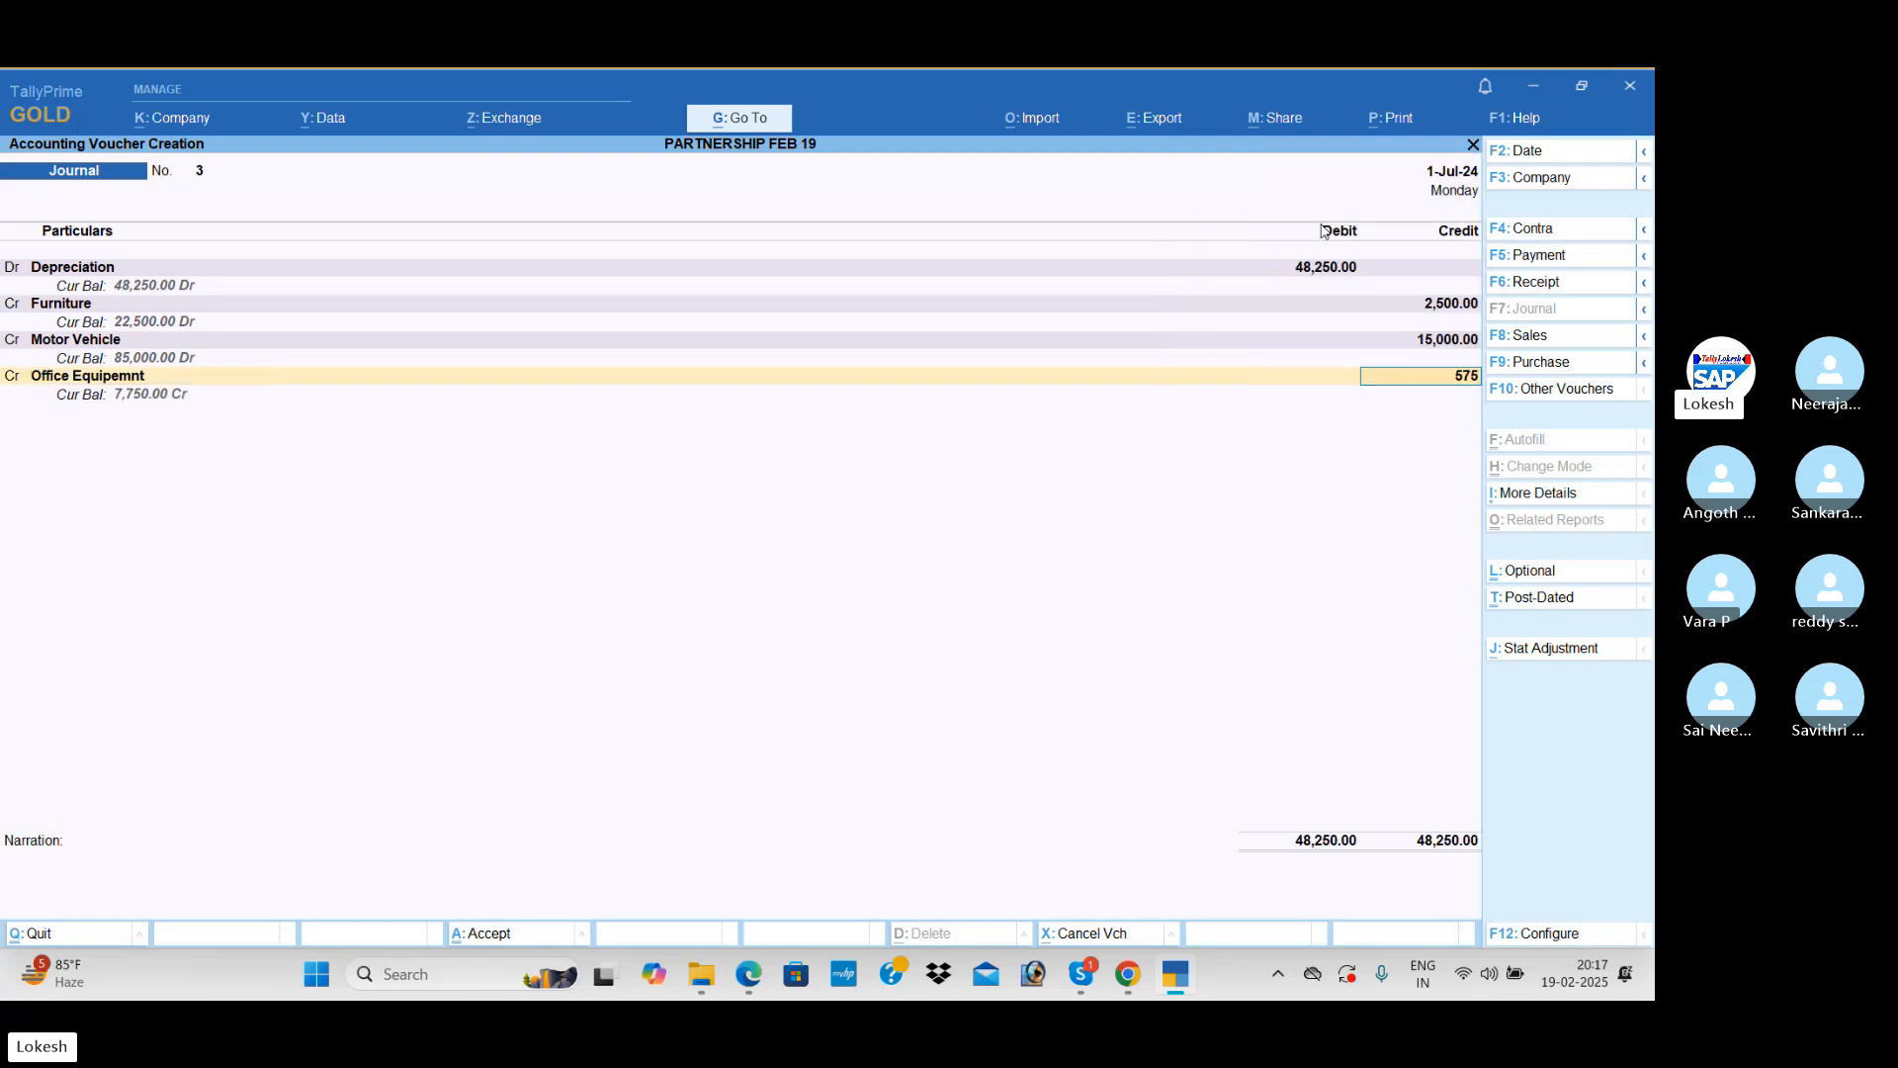
{"action": "type", "text": "0"}
{"action": "key", "text": "Return"}
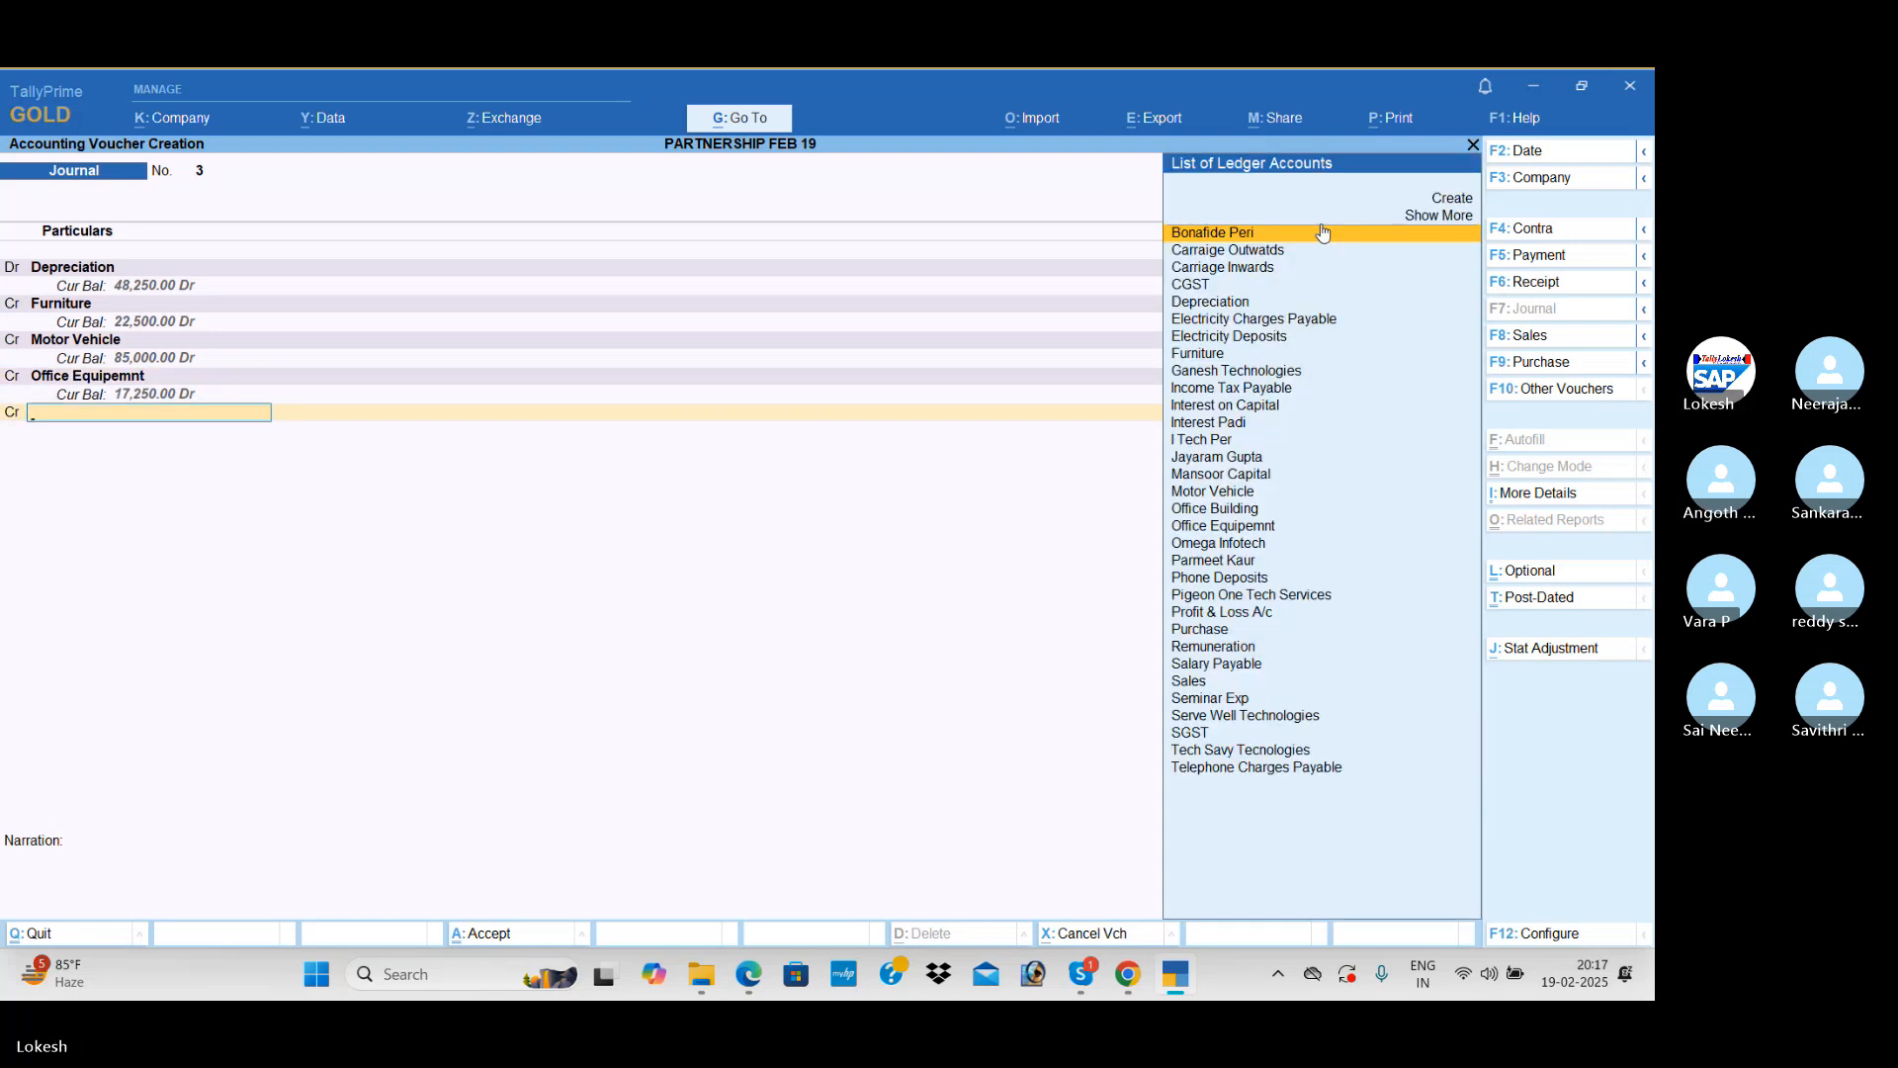
Step: Credit Office Building with the remaining 25,000 and save the depreciation journal voucher
{"action": "type", "text": "Of"}
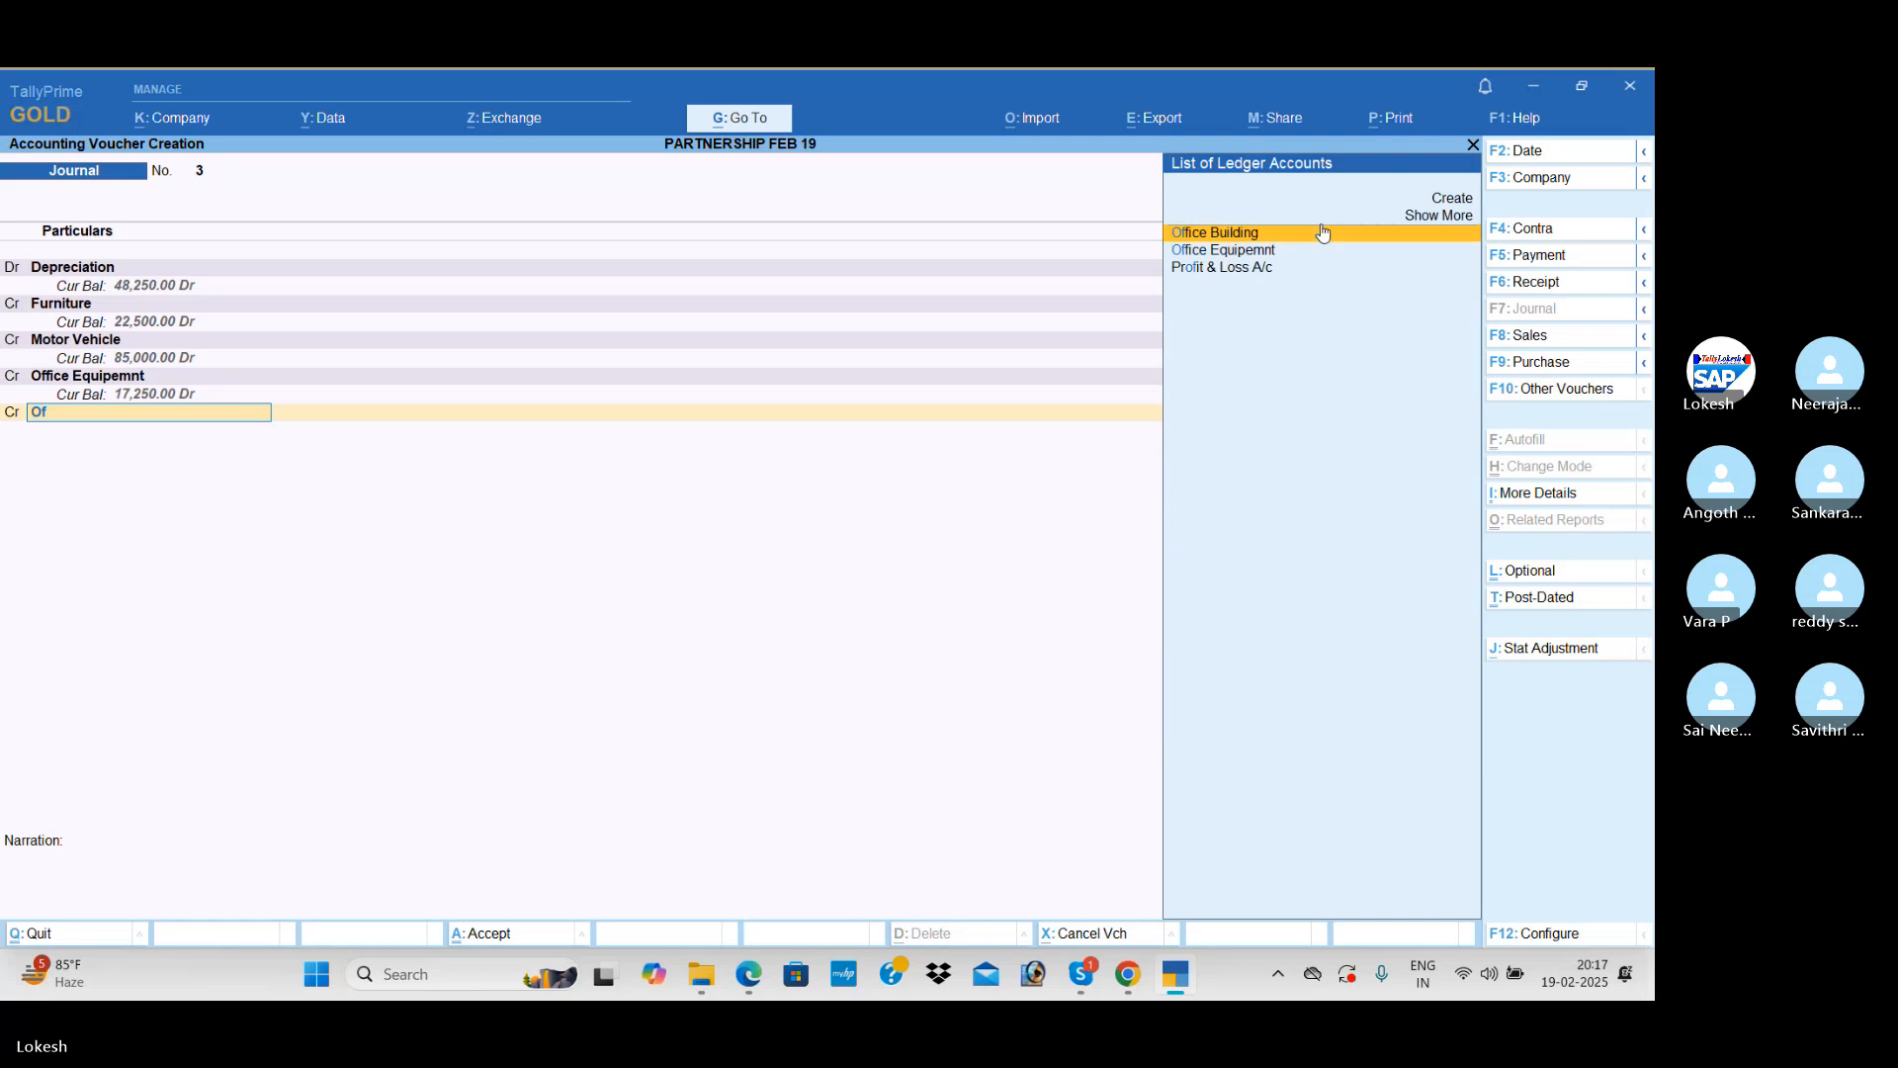
{"action": "key", "text": "Return"}
{"action": "key", "text": "Return"}
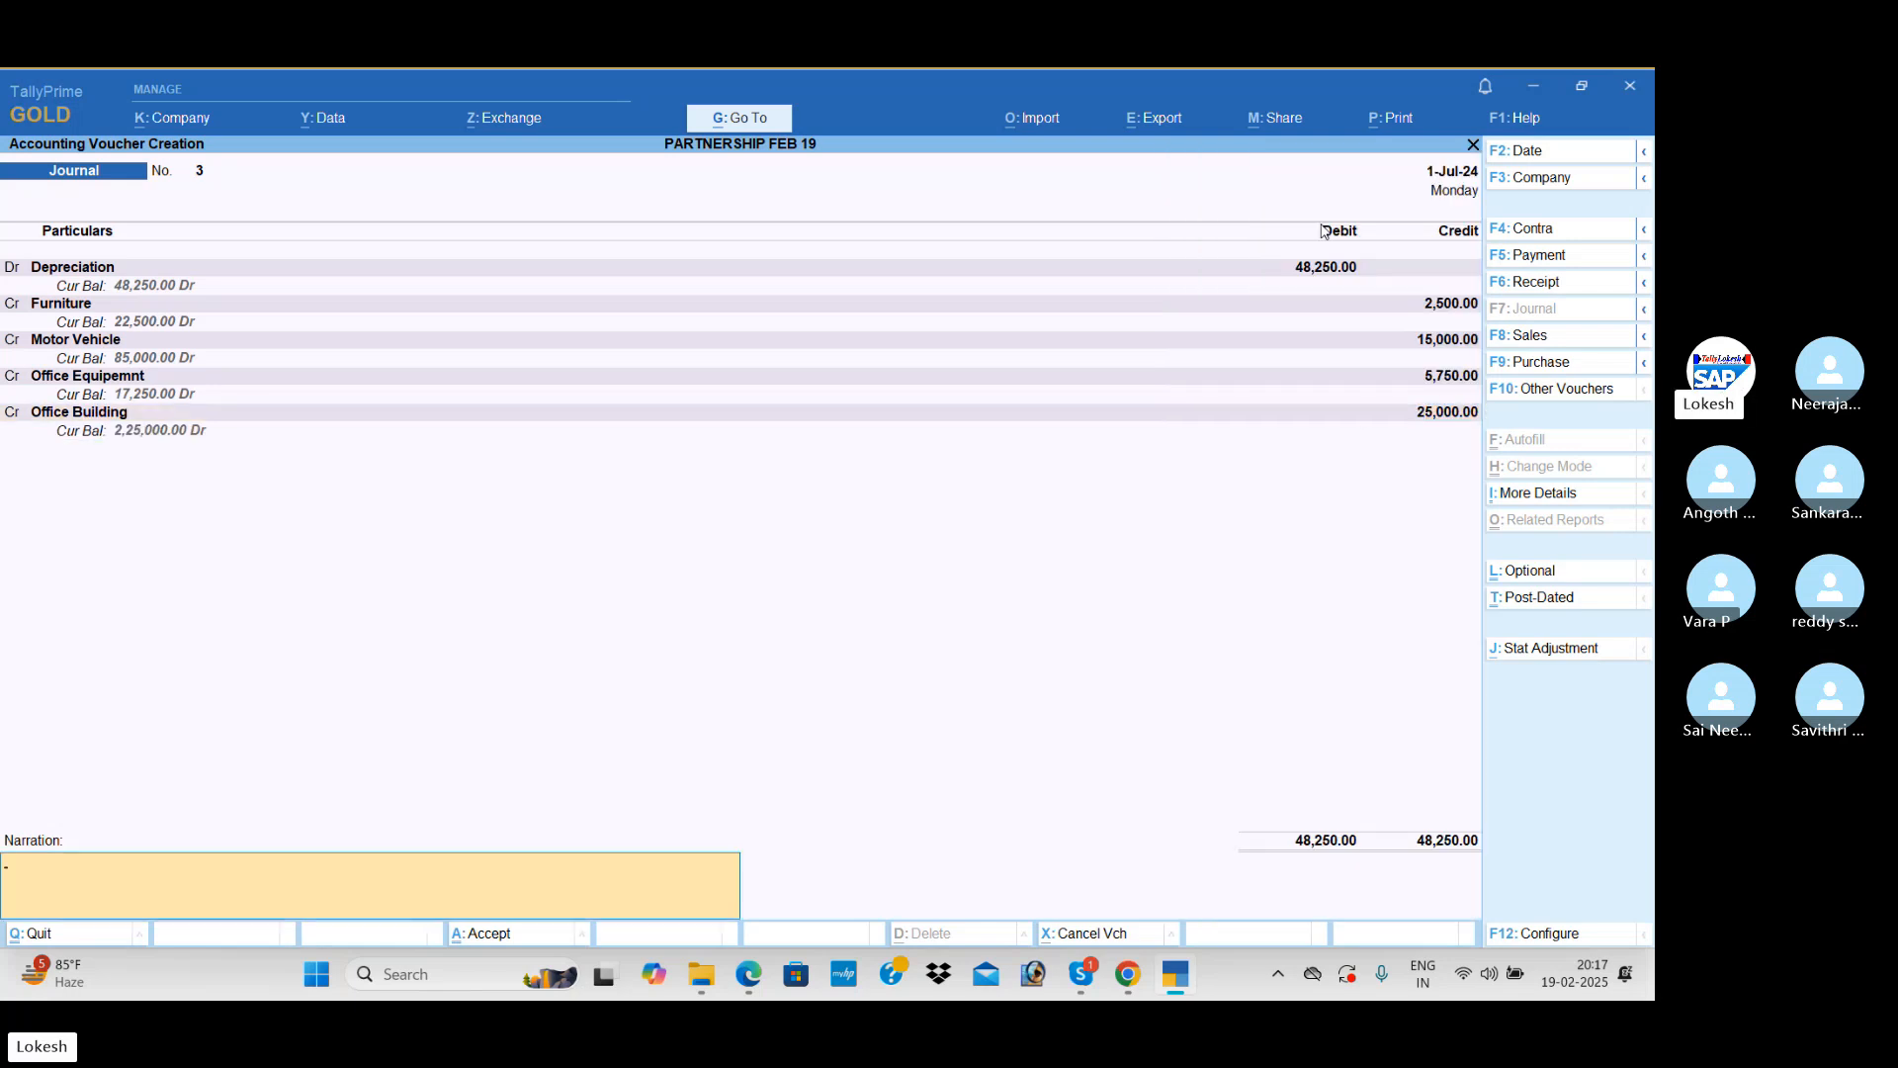
{"action": "key", "text": "Return"}
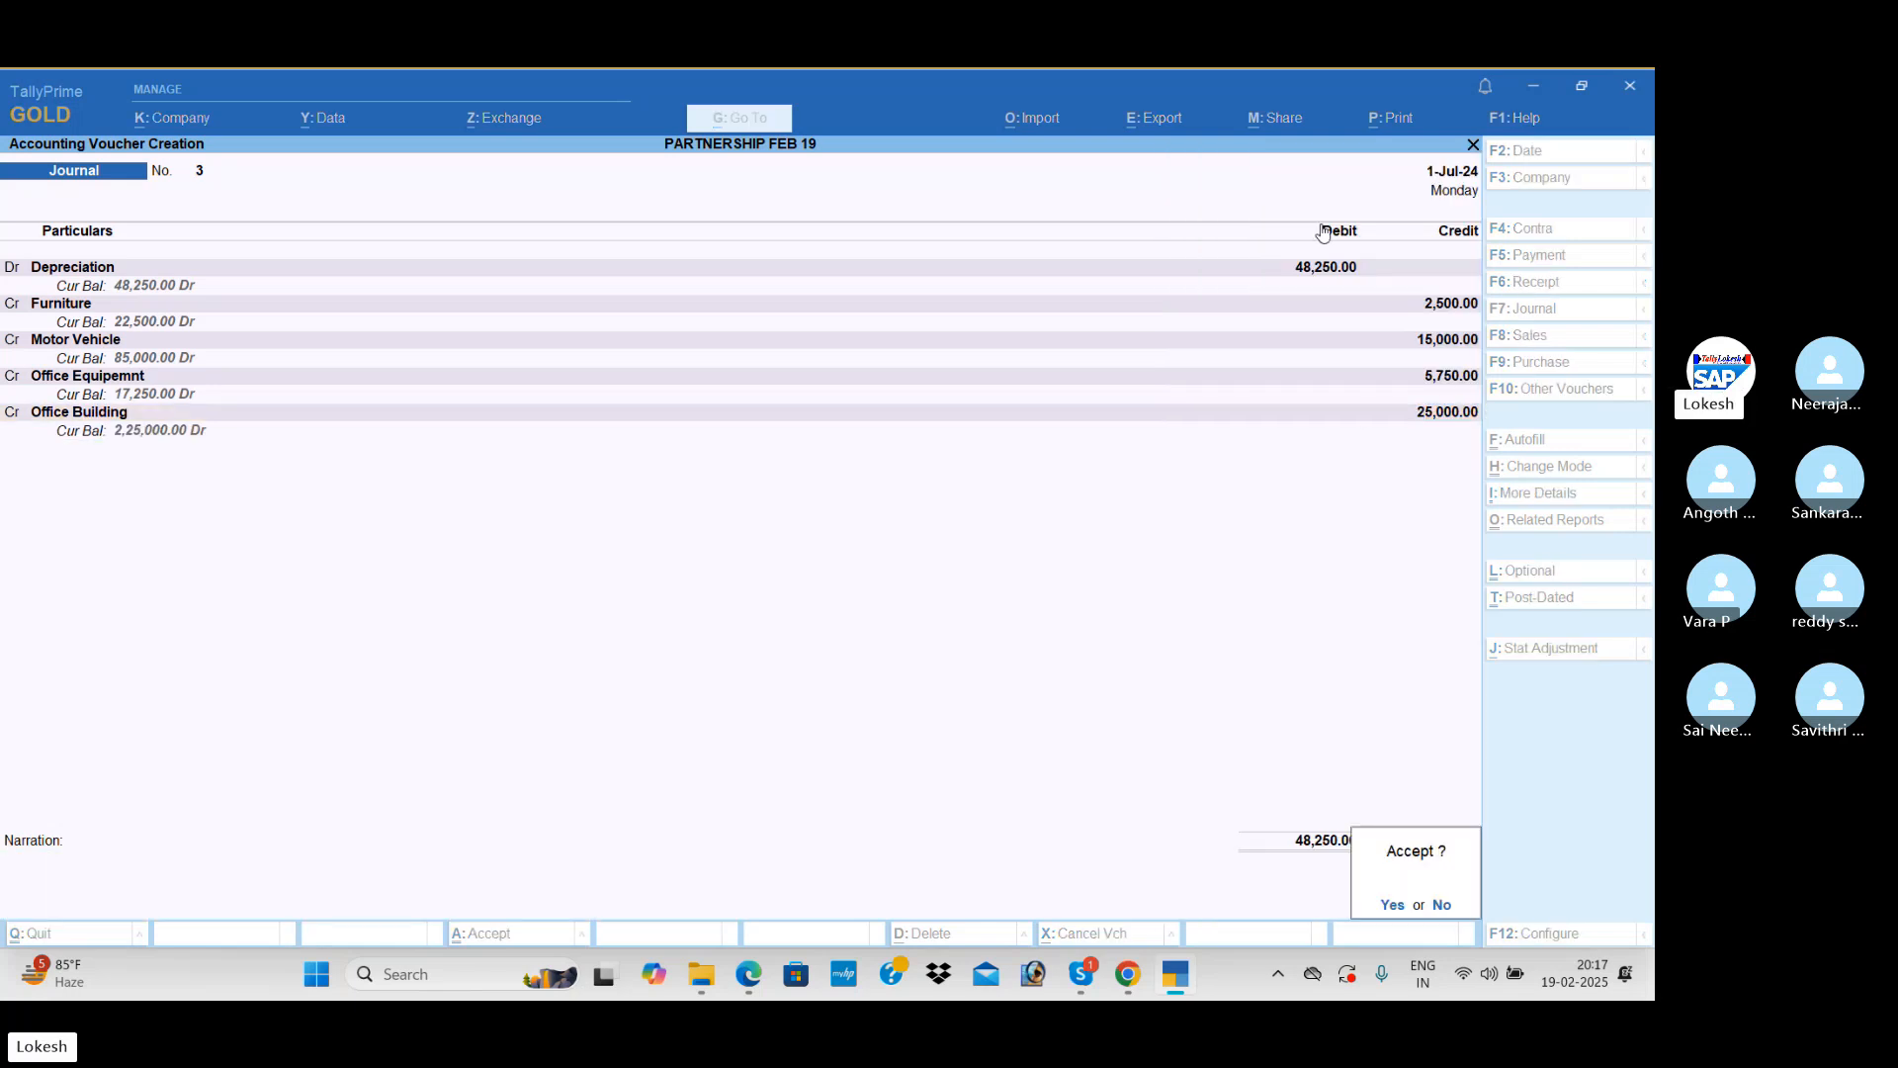
{"action": "key", "text": "Return"}
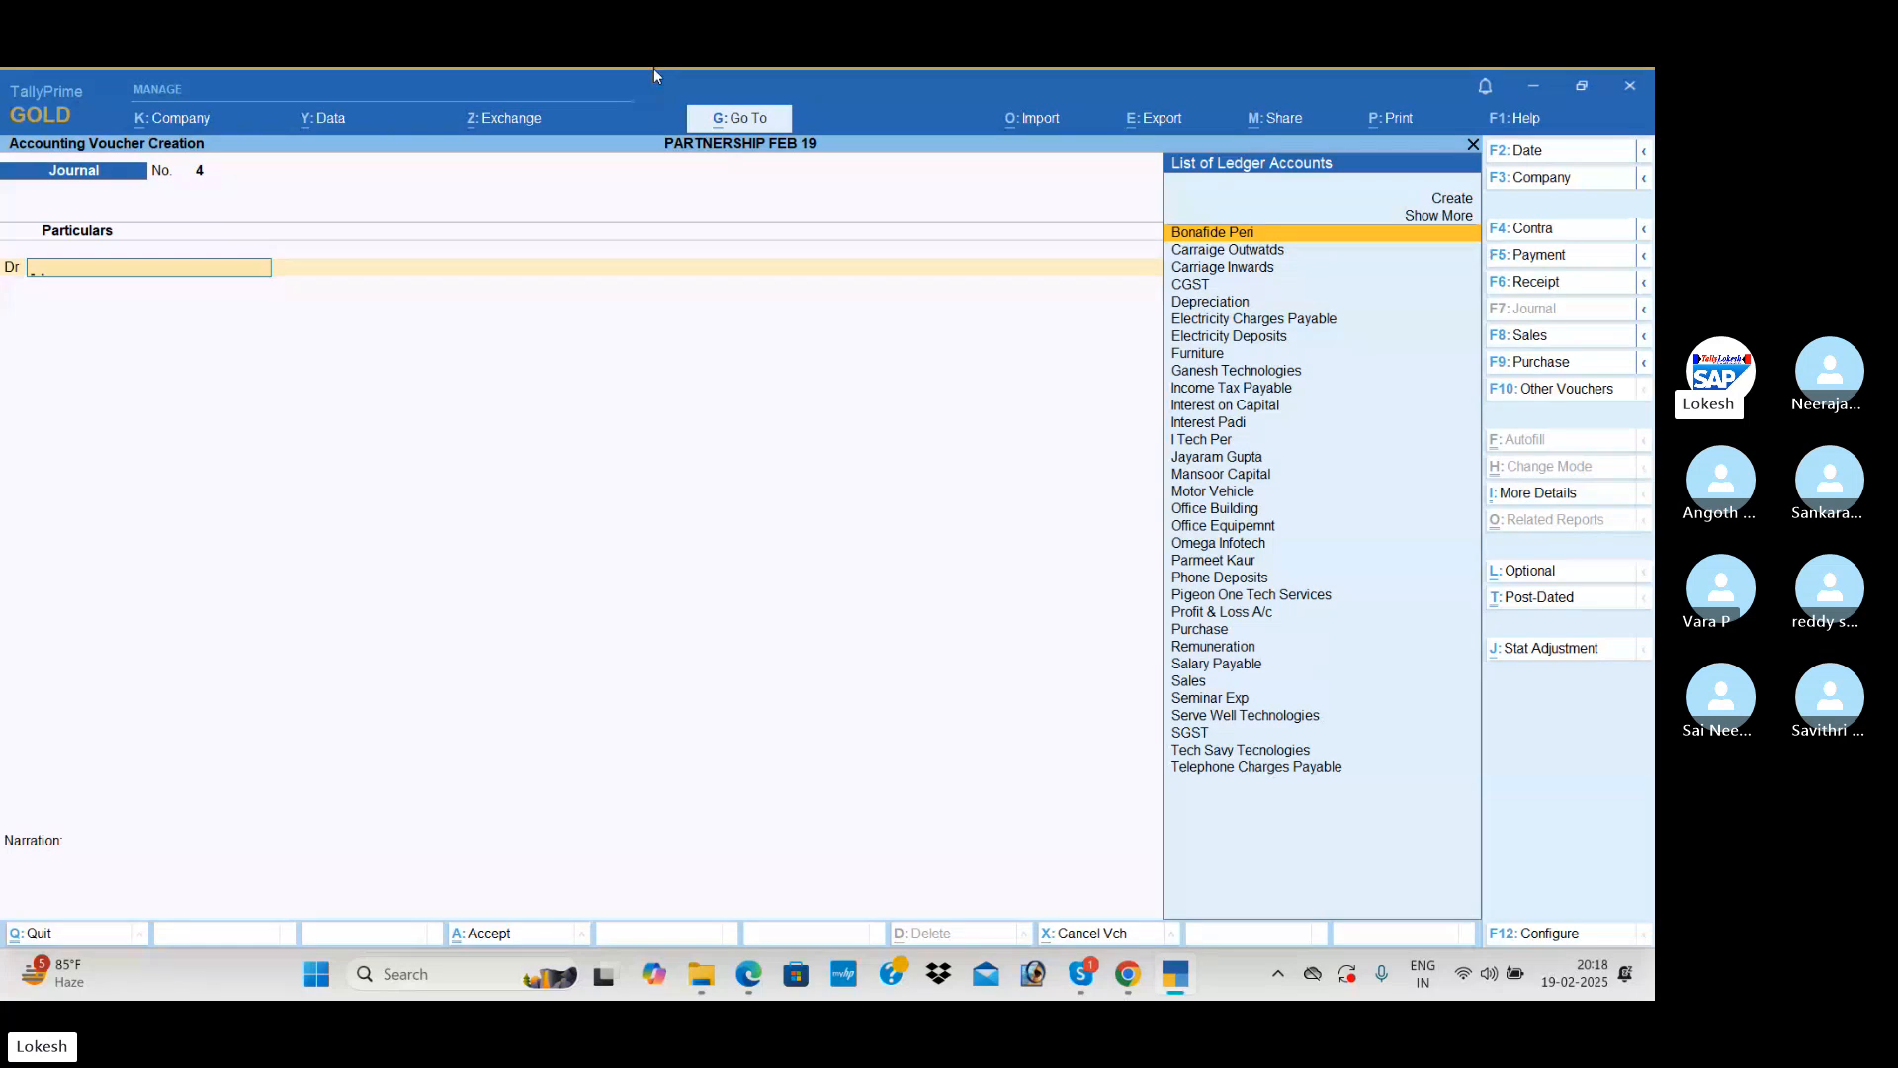
Step: Choose Profit & Loss A/c as the debit account of the new journal voucher and calculate 14435.59/2 in the calculator
{"action": "type", "text": "pr"}
{"action": "key", "text": "Return"}
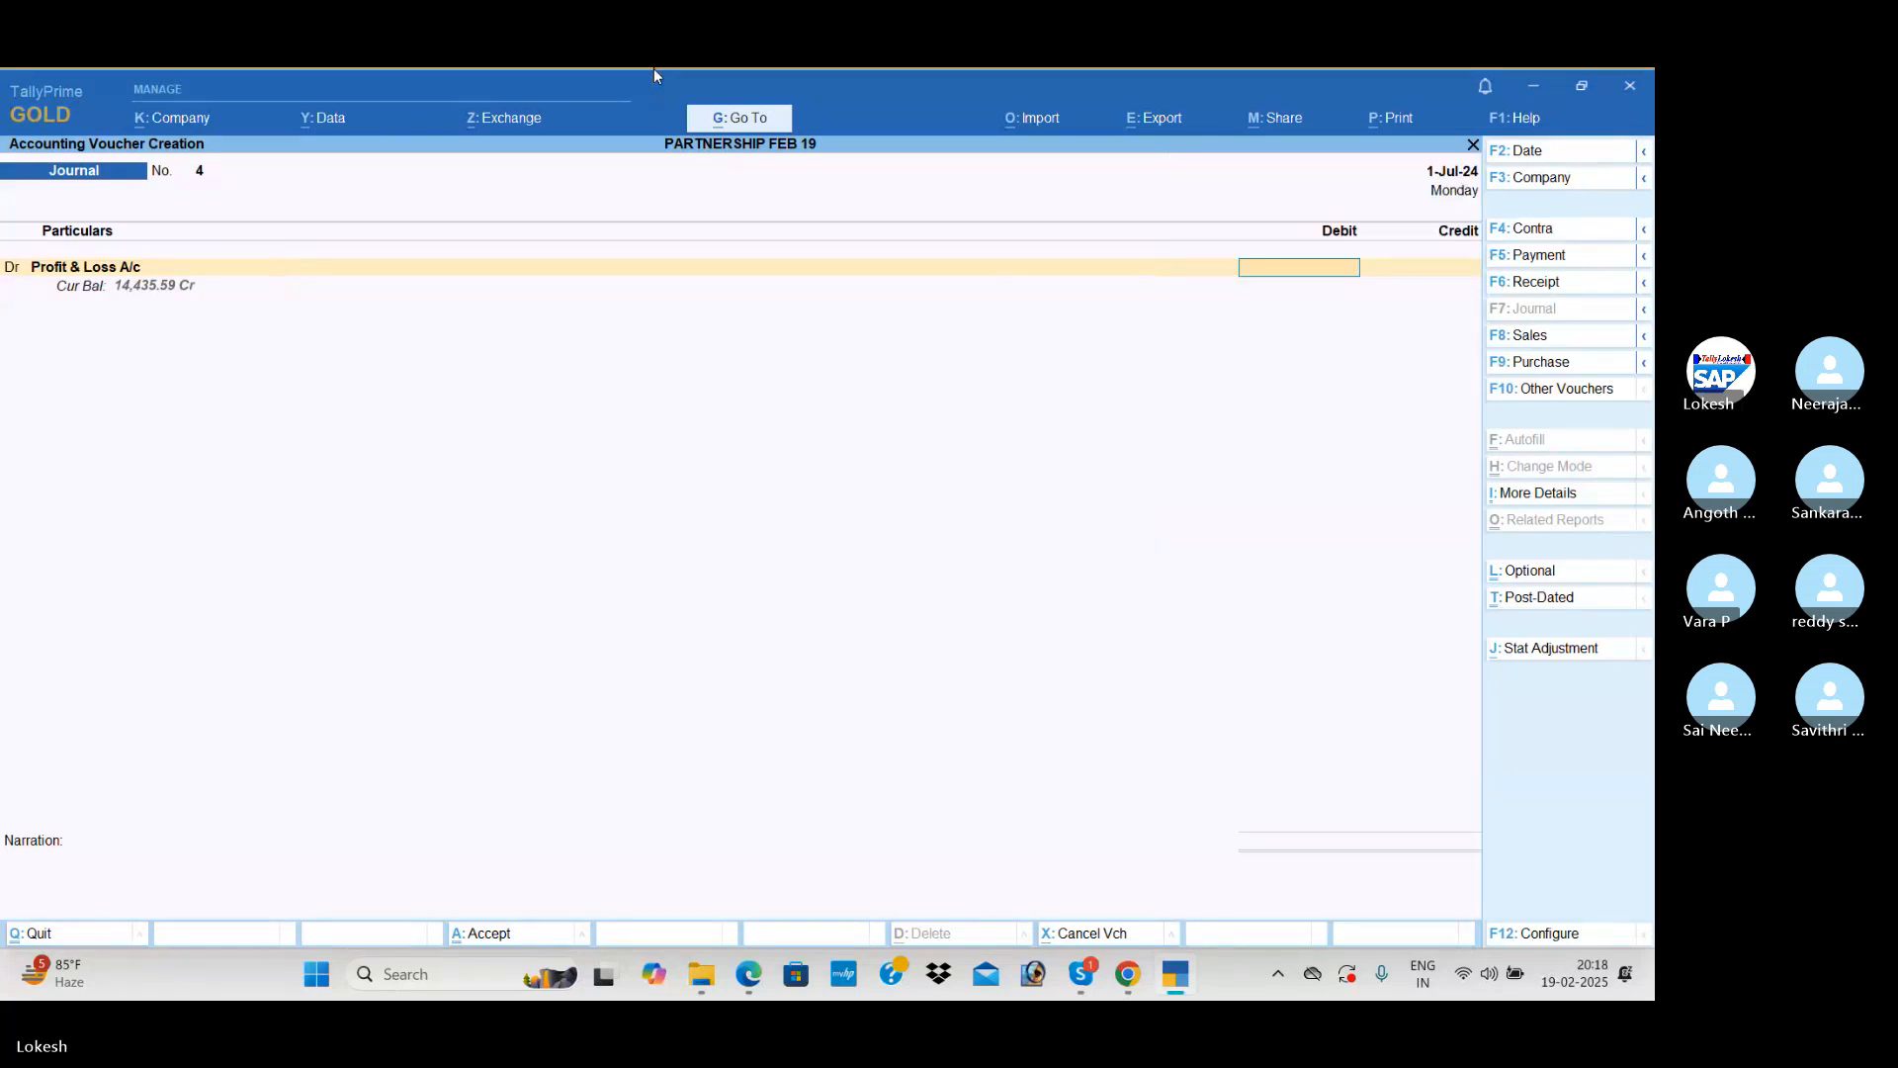
{"action": "key", "text": "ctrl+n"}
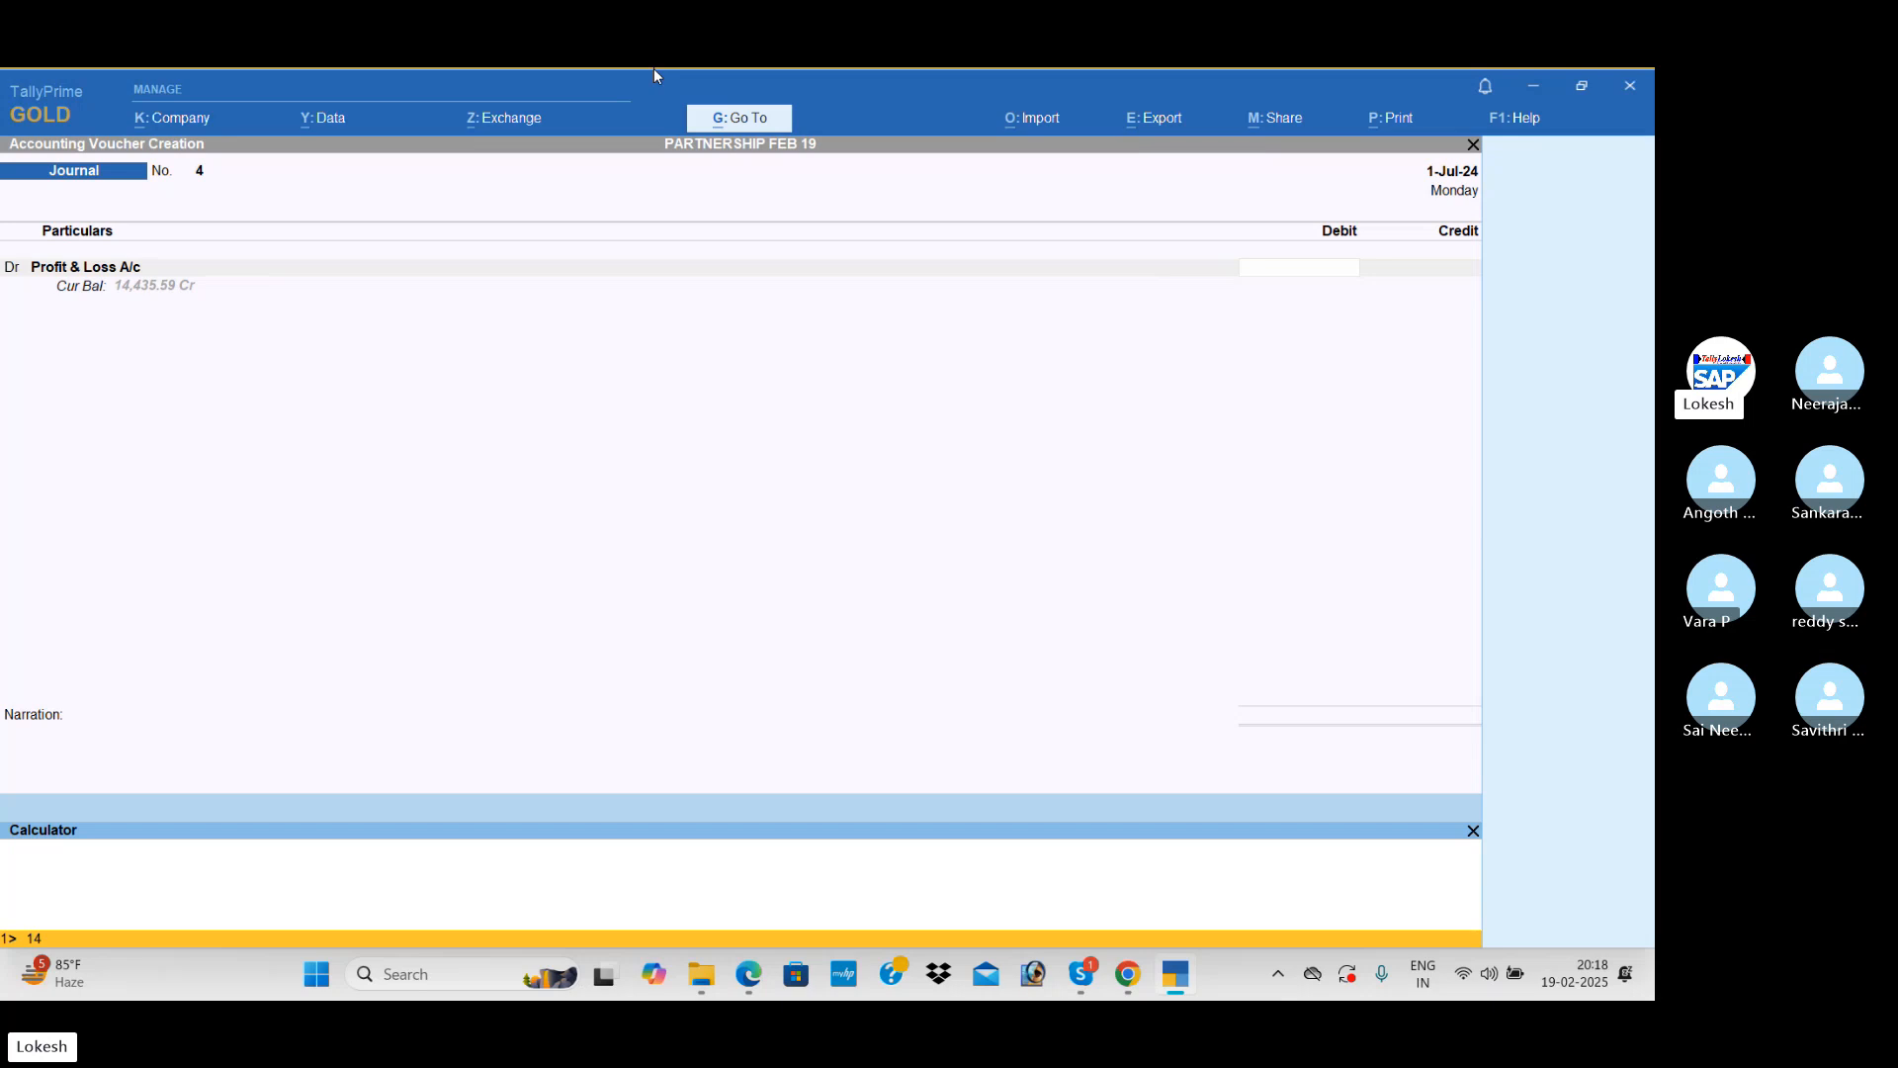
{"action": "type", "text": "14435.59*"}
{"action": "key", "text": "BackSpace"}
{"action": "key", "text": "Return"}
Step: Debit Profit & Loss A/c with 14,435.59 in the journal voucher
{"action": "left_click", "coordinate": [1327, 268]}
{"action": "type", "text": "14435"}
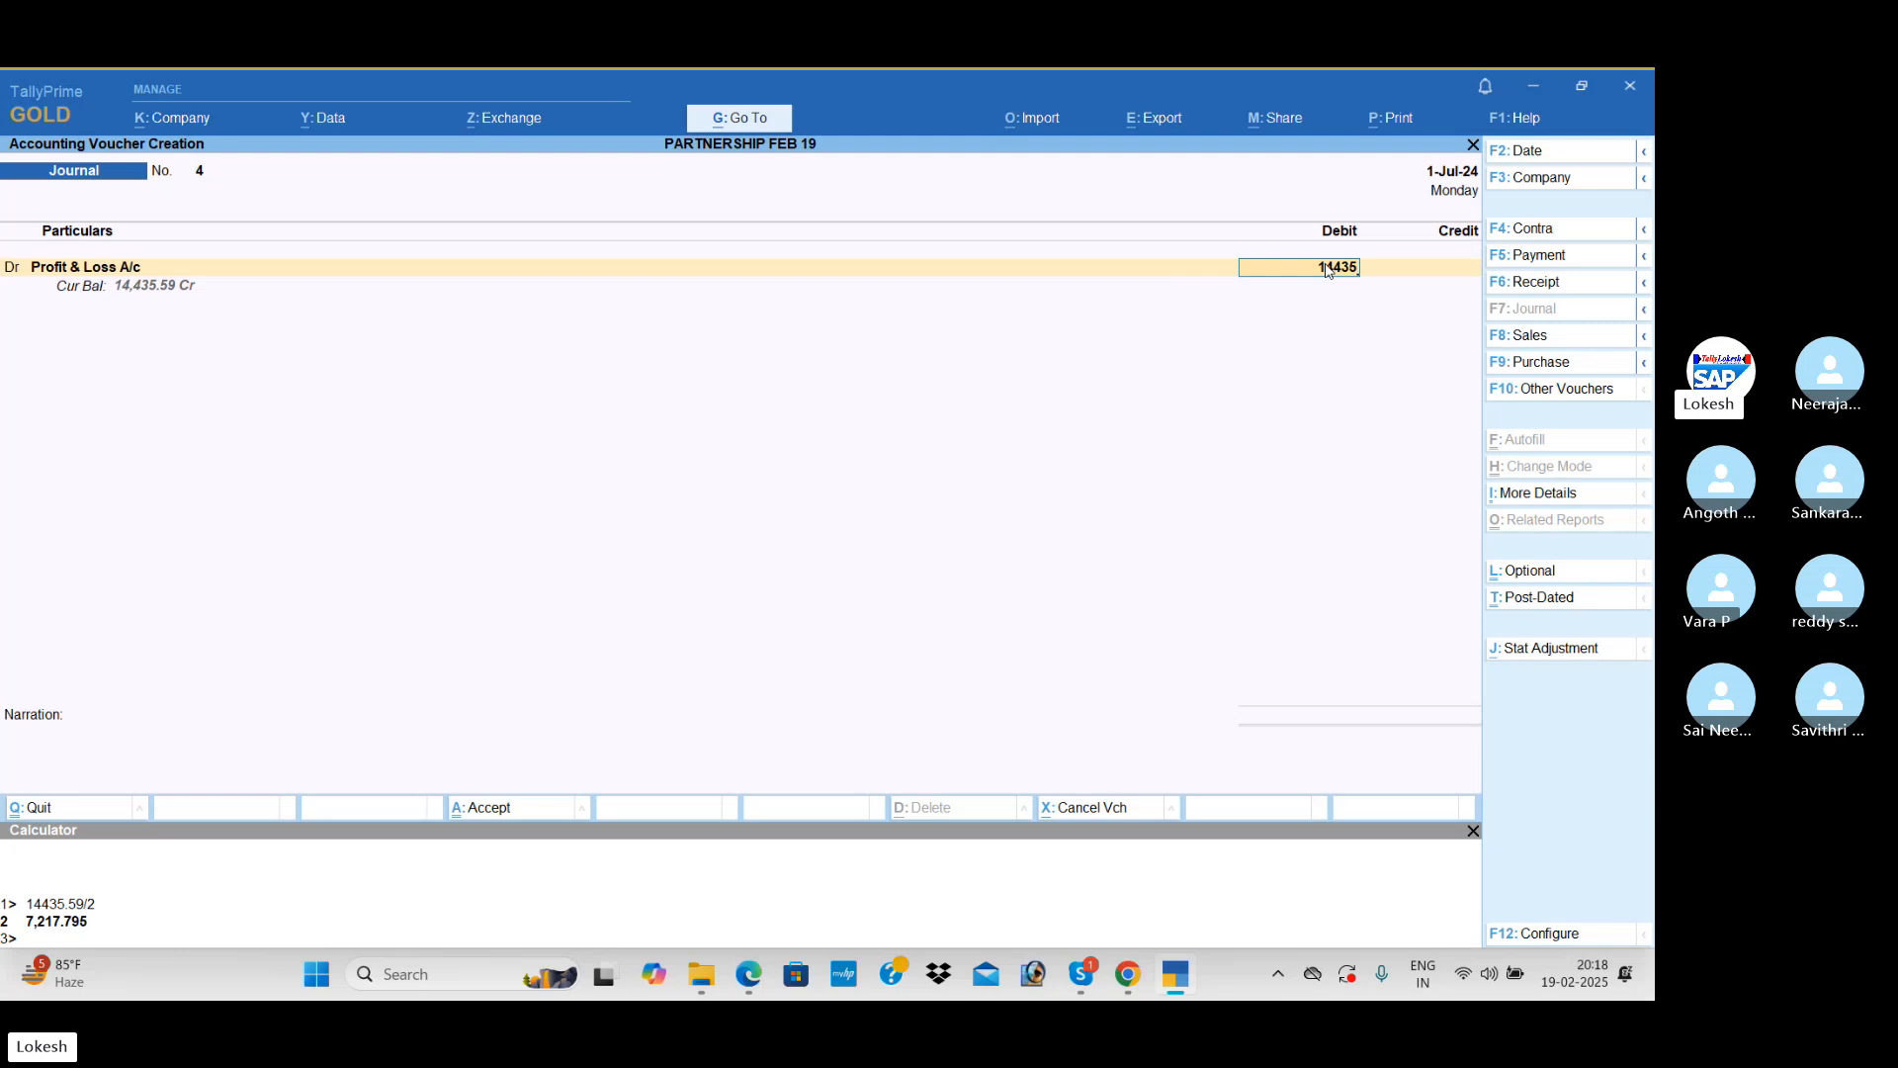
{"action": "type", "text": ".59"}
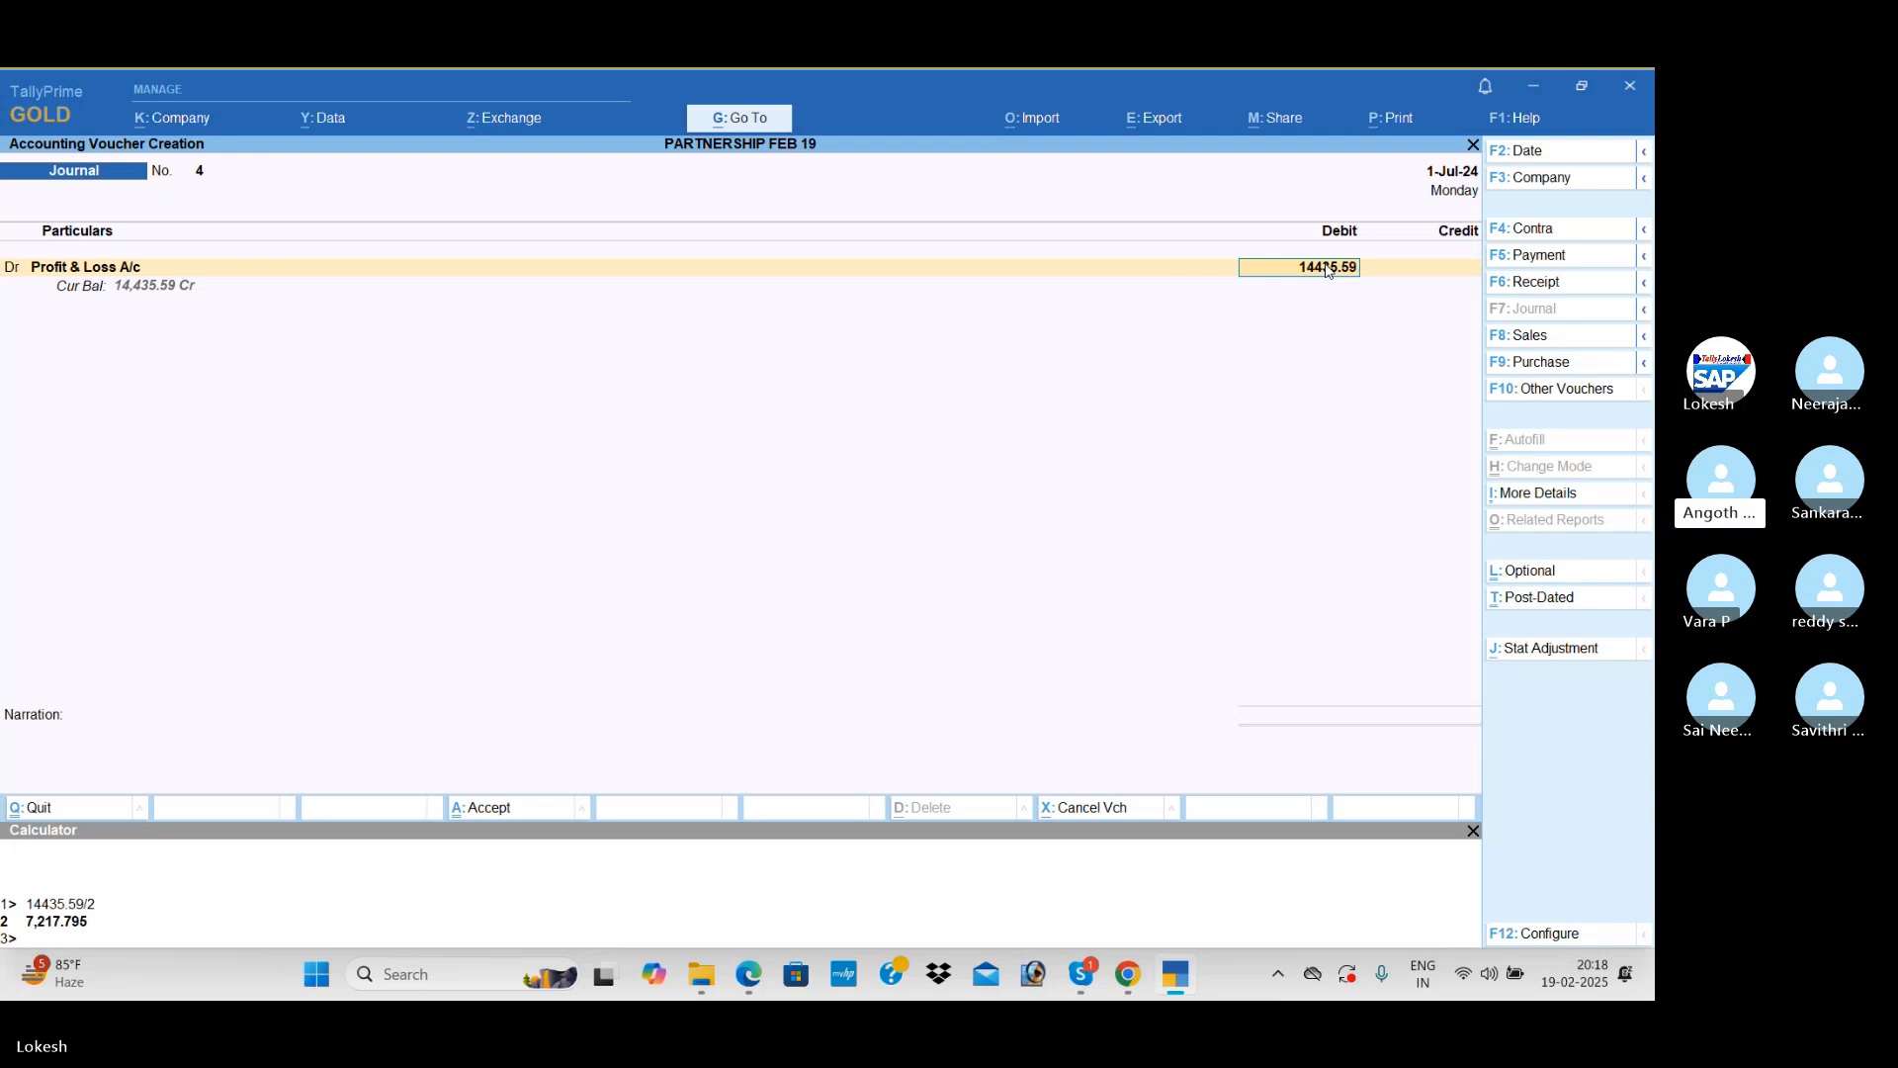
{"action": "key", "text": "Return"}
Step: Credit the first partner's capital ledger with 7,217 as the share of profit
{"action": "key", "text": "Return"}
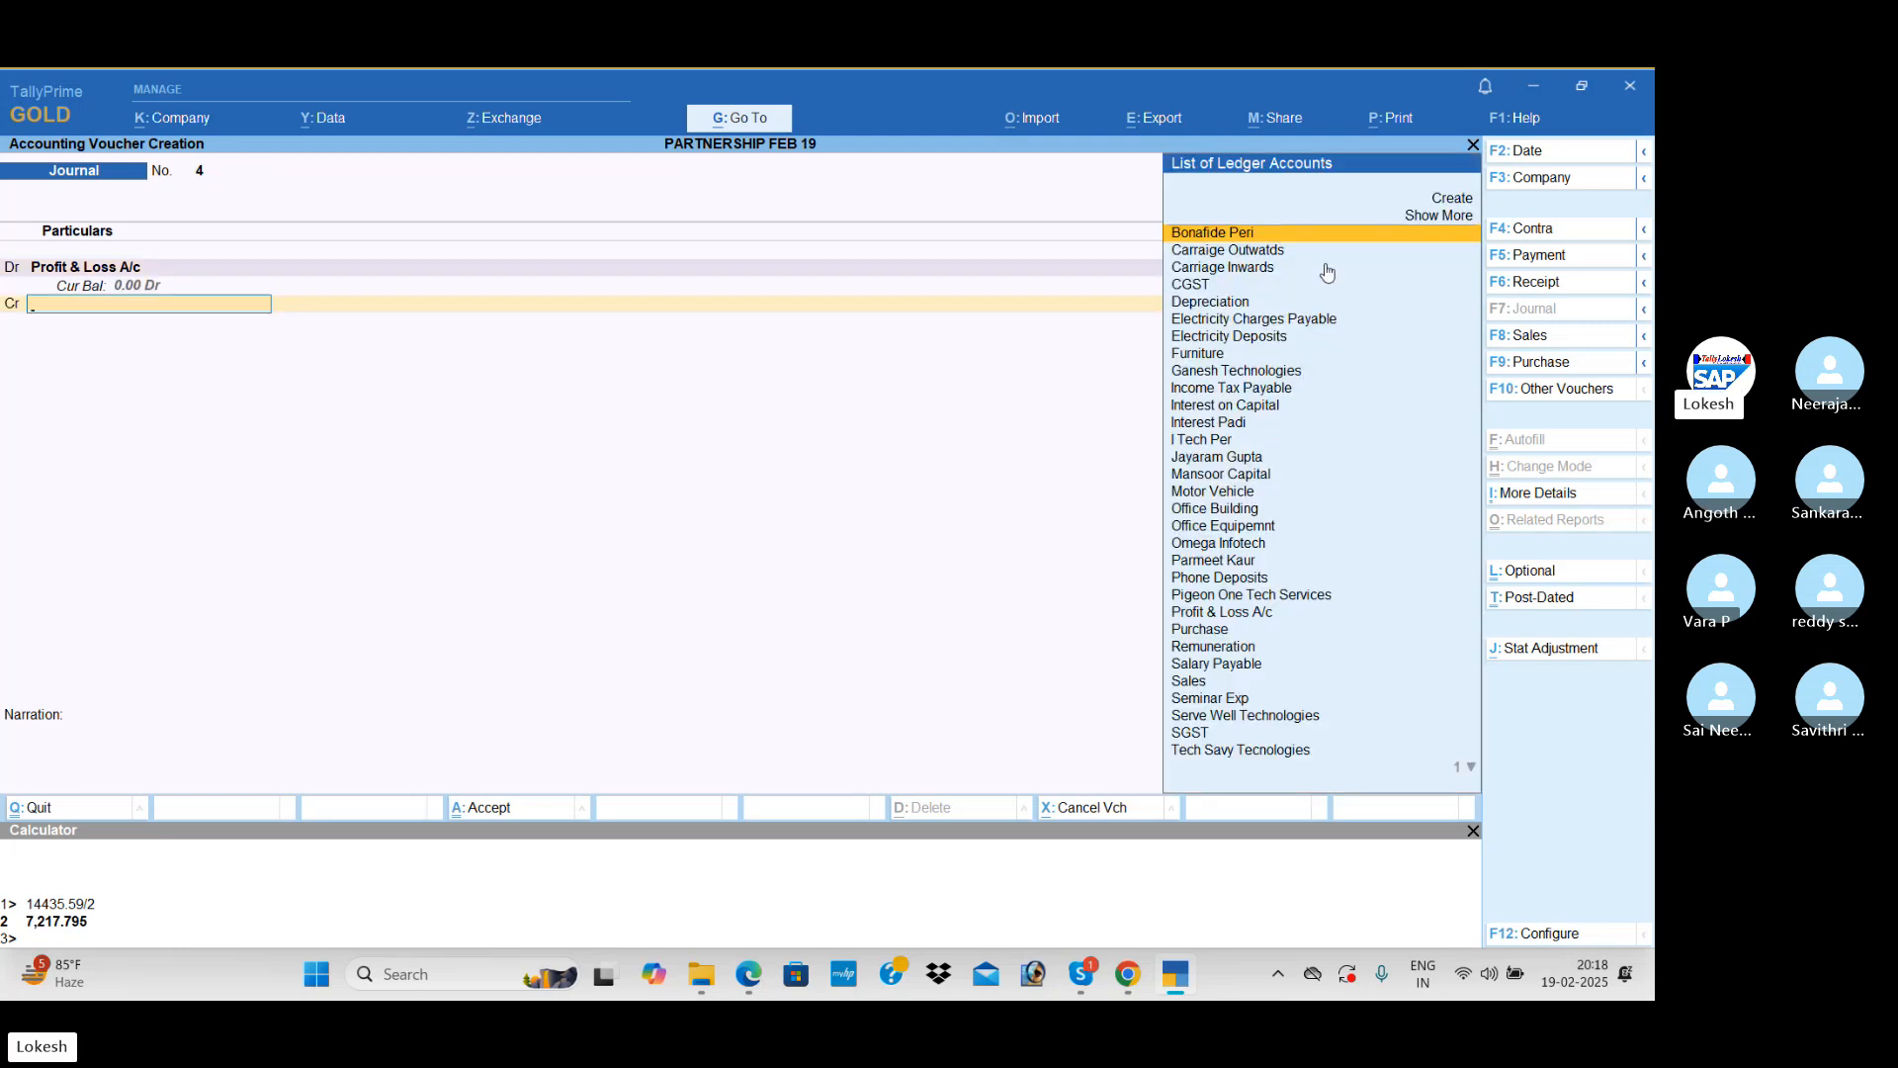
{"action": "type", "text": "Ma"}
{"action": "key", "text": "Return"}
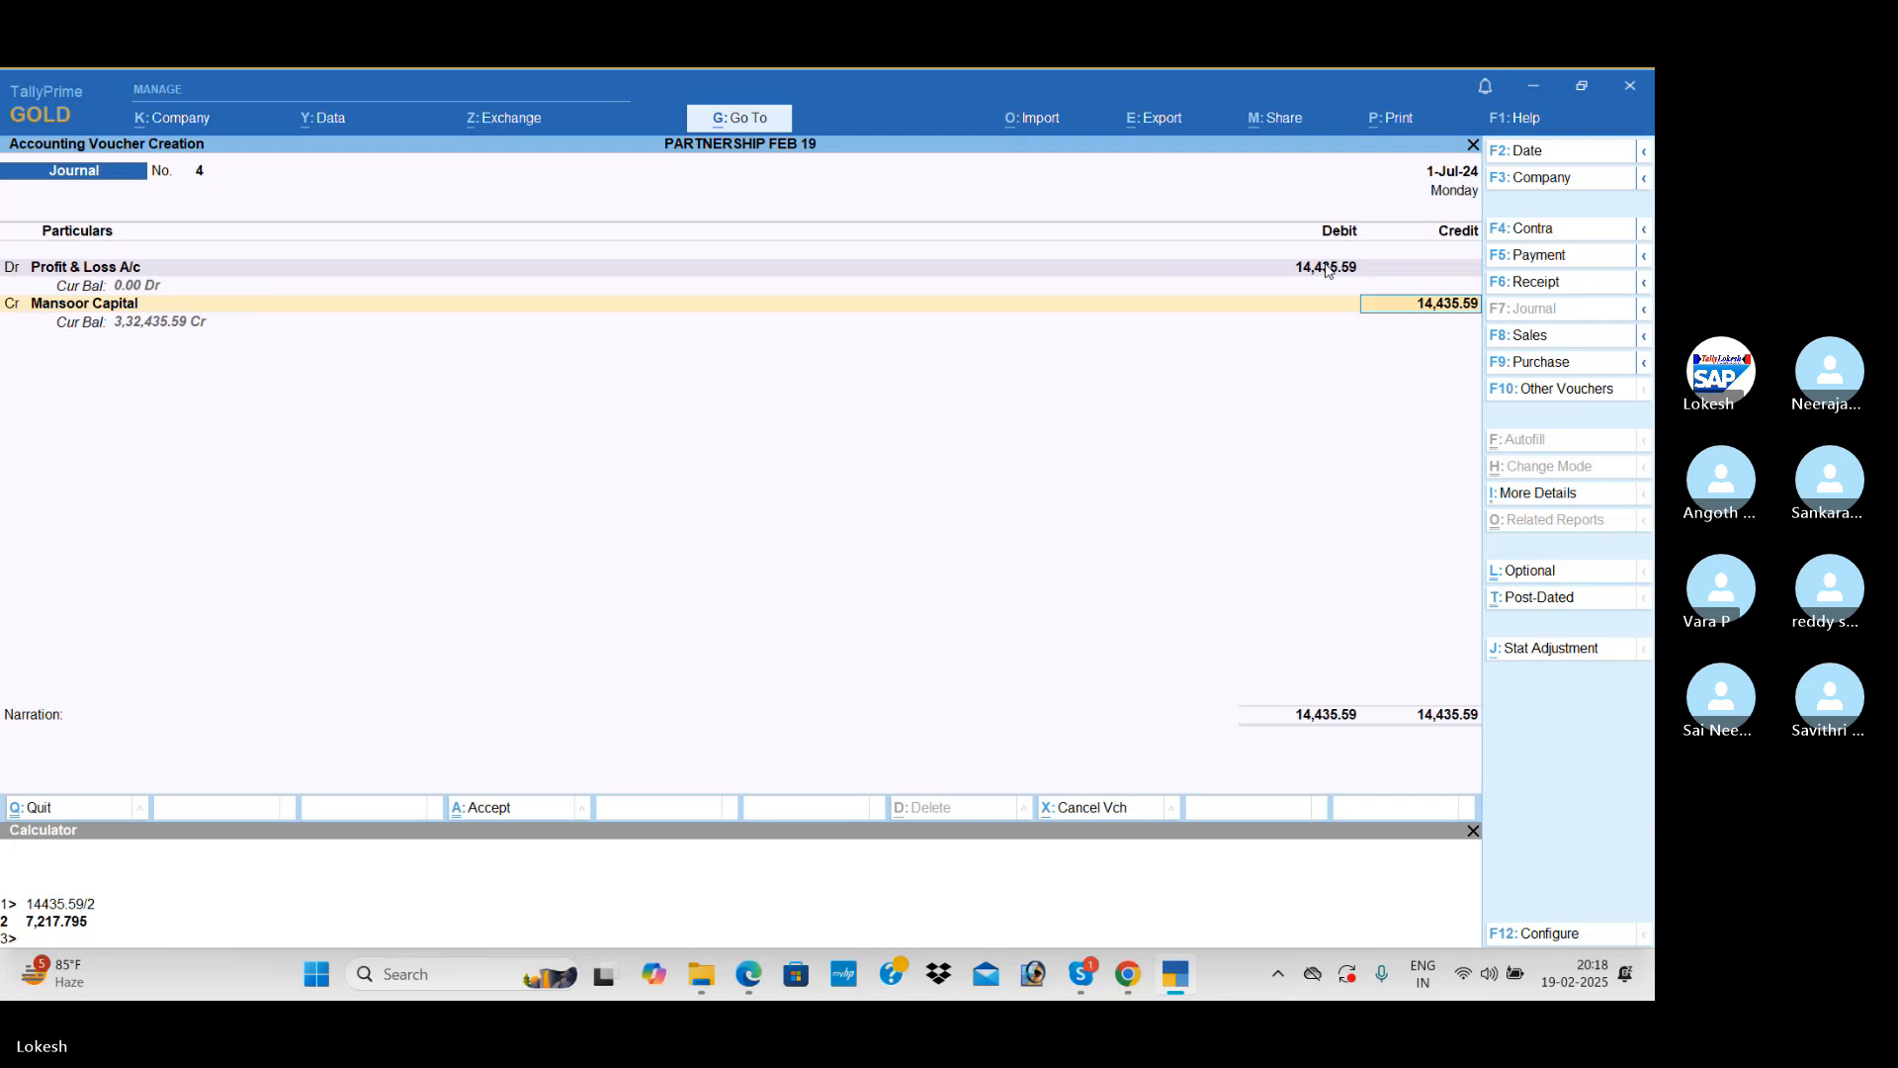
{"action": "type", "text": "74"}
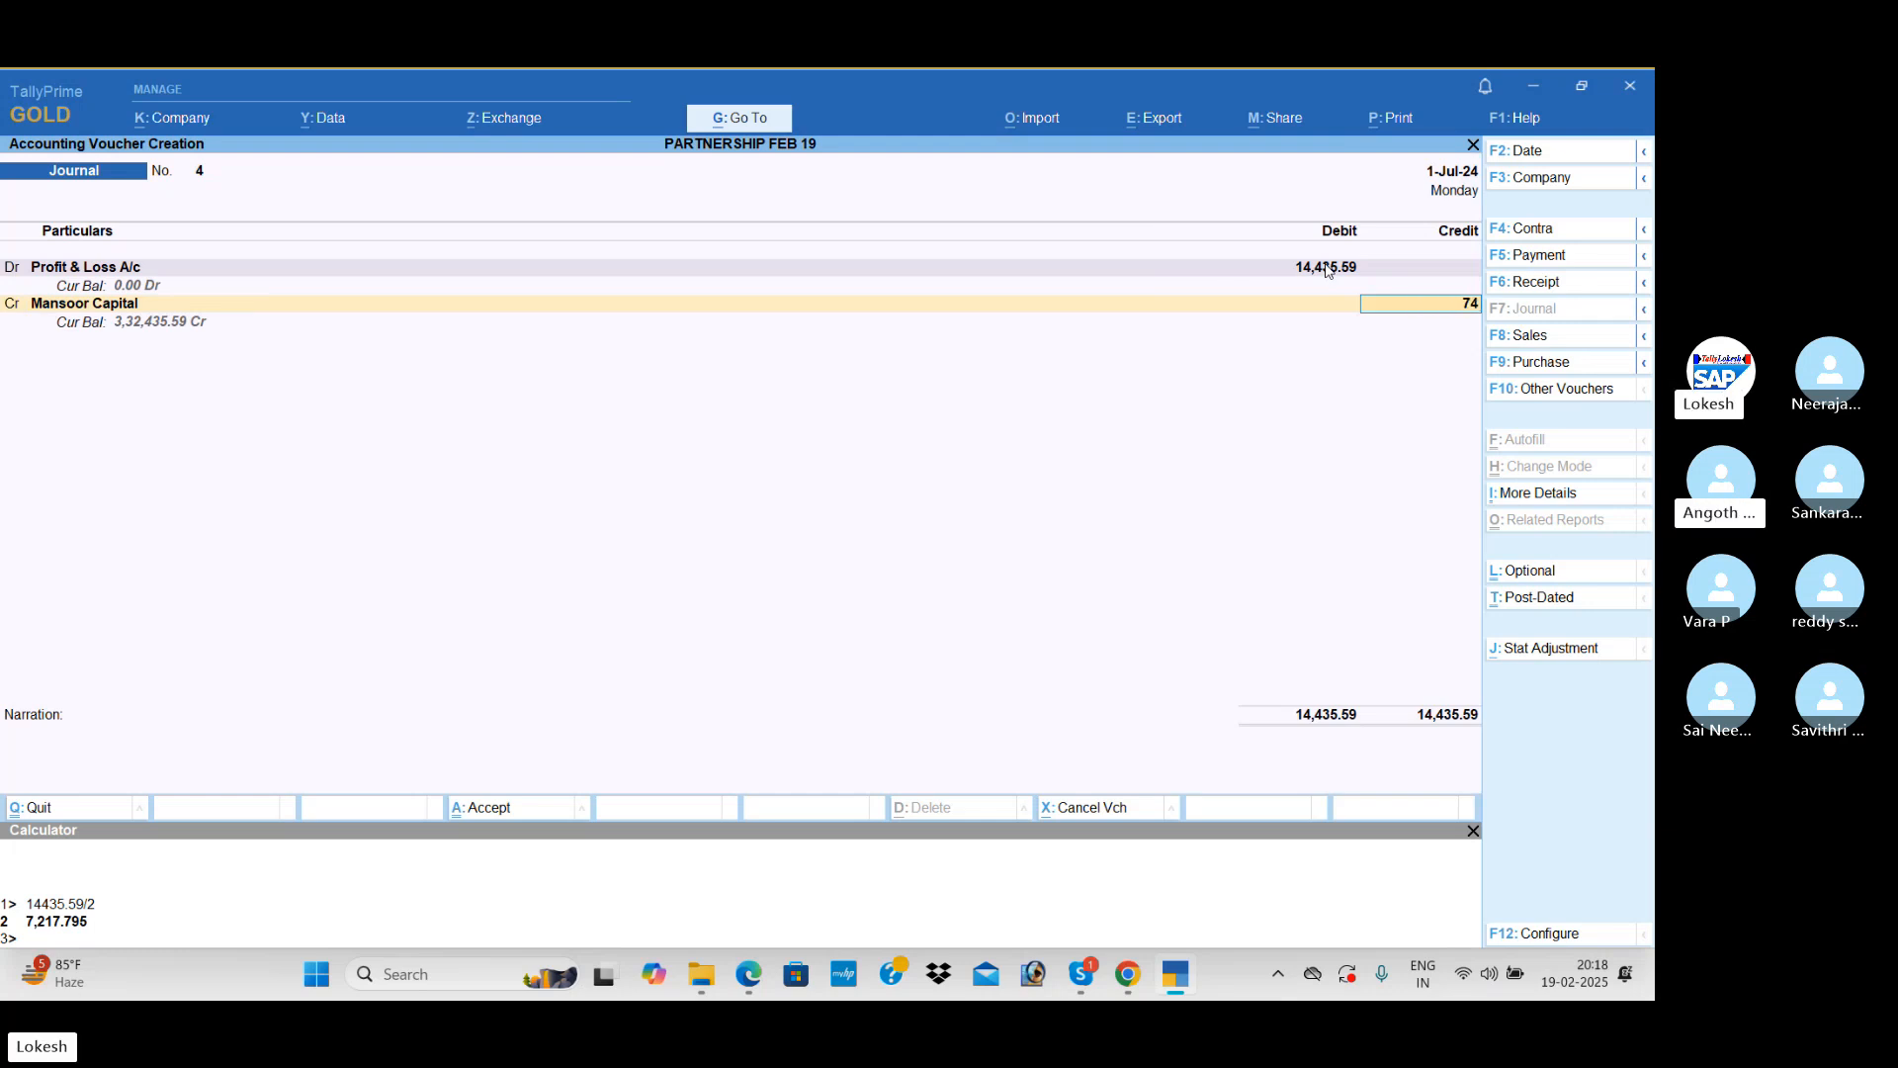
{"action": "key", "text": "BackSpace"}
{"action": "type", "text": "217"}
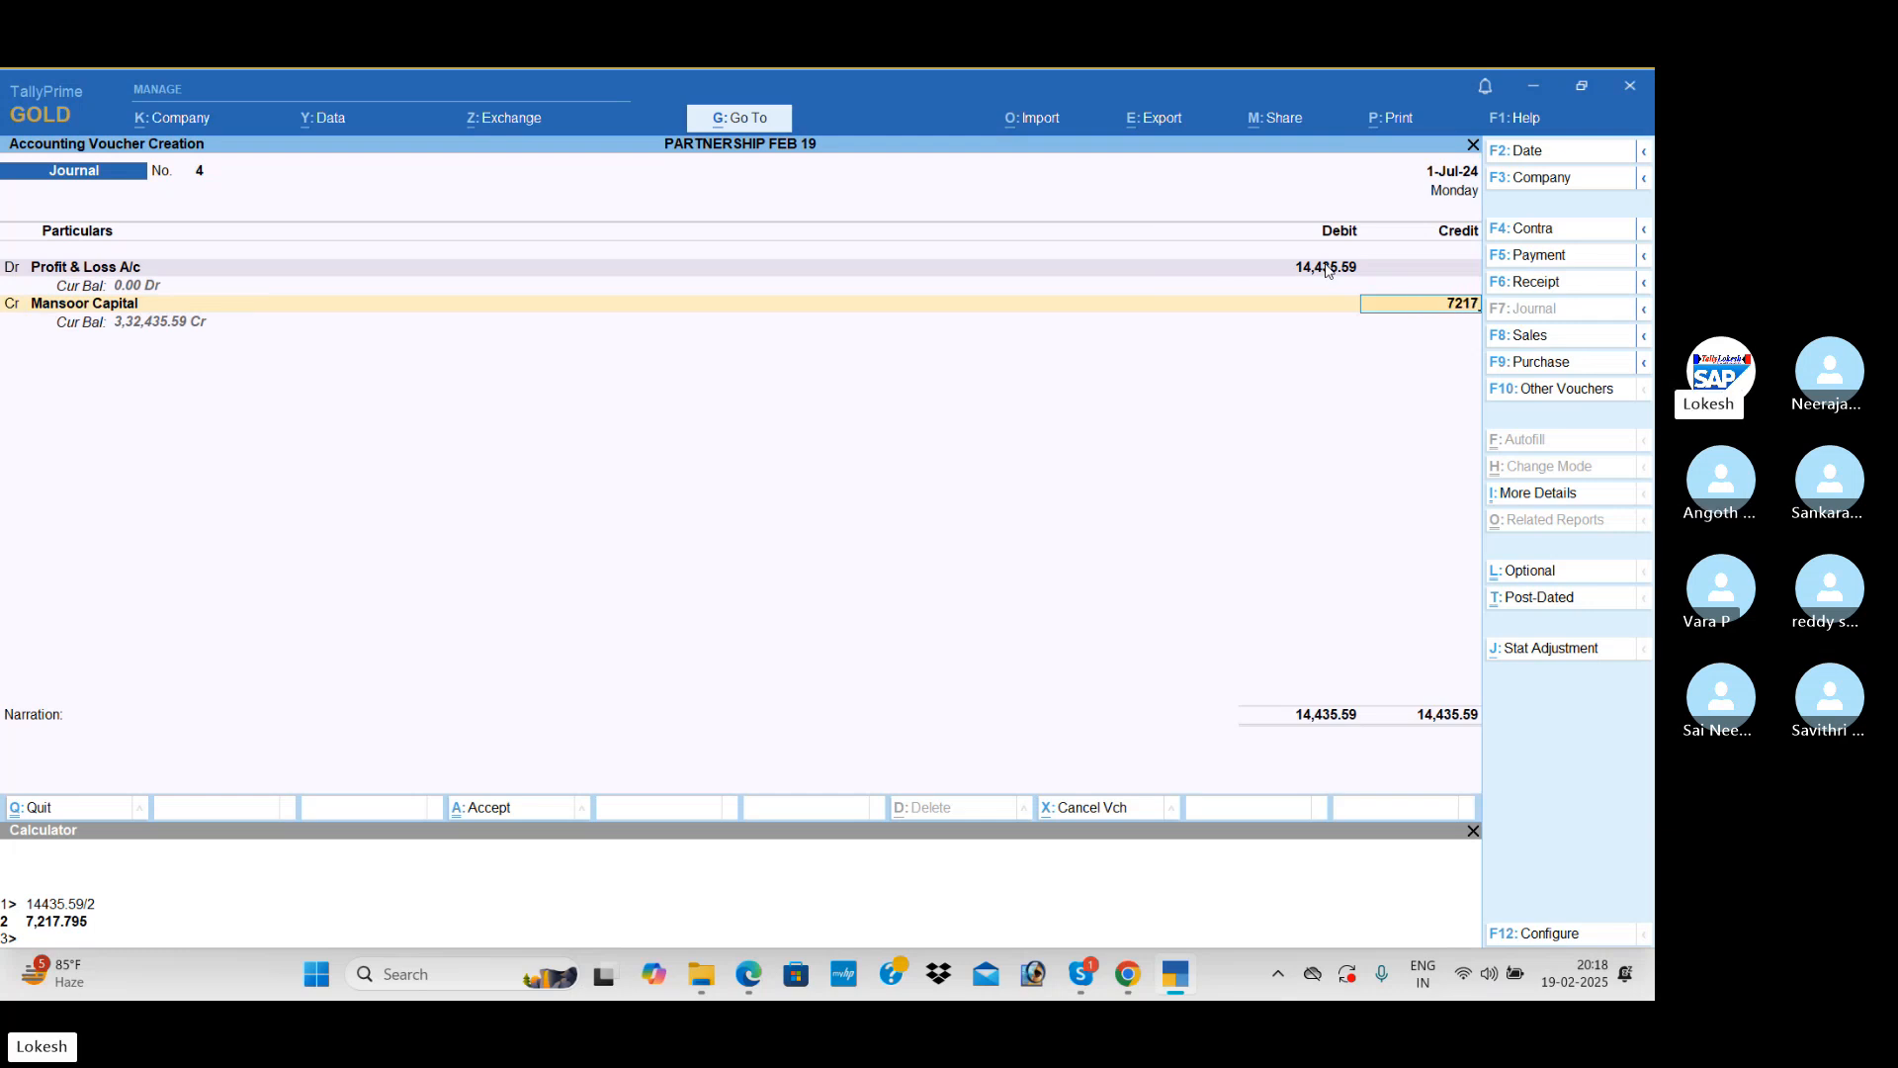
{"action": "key", "text": "Return"}
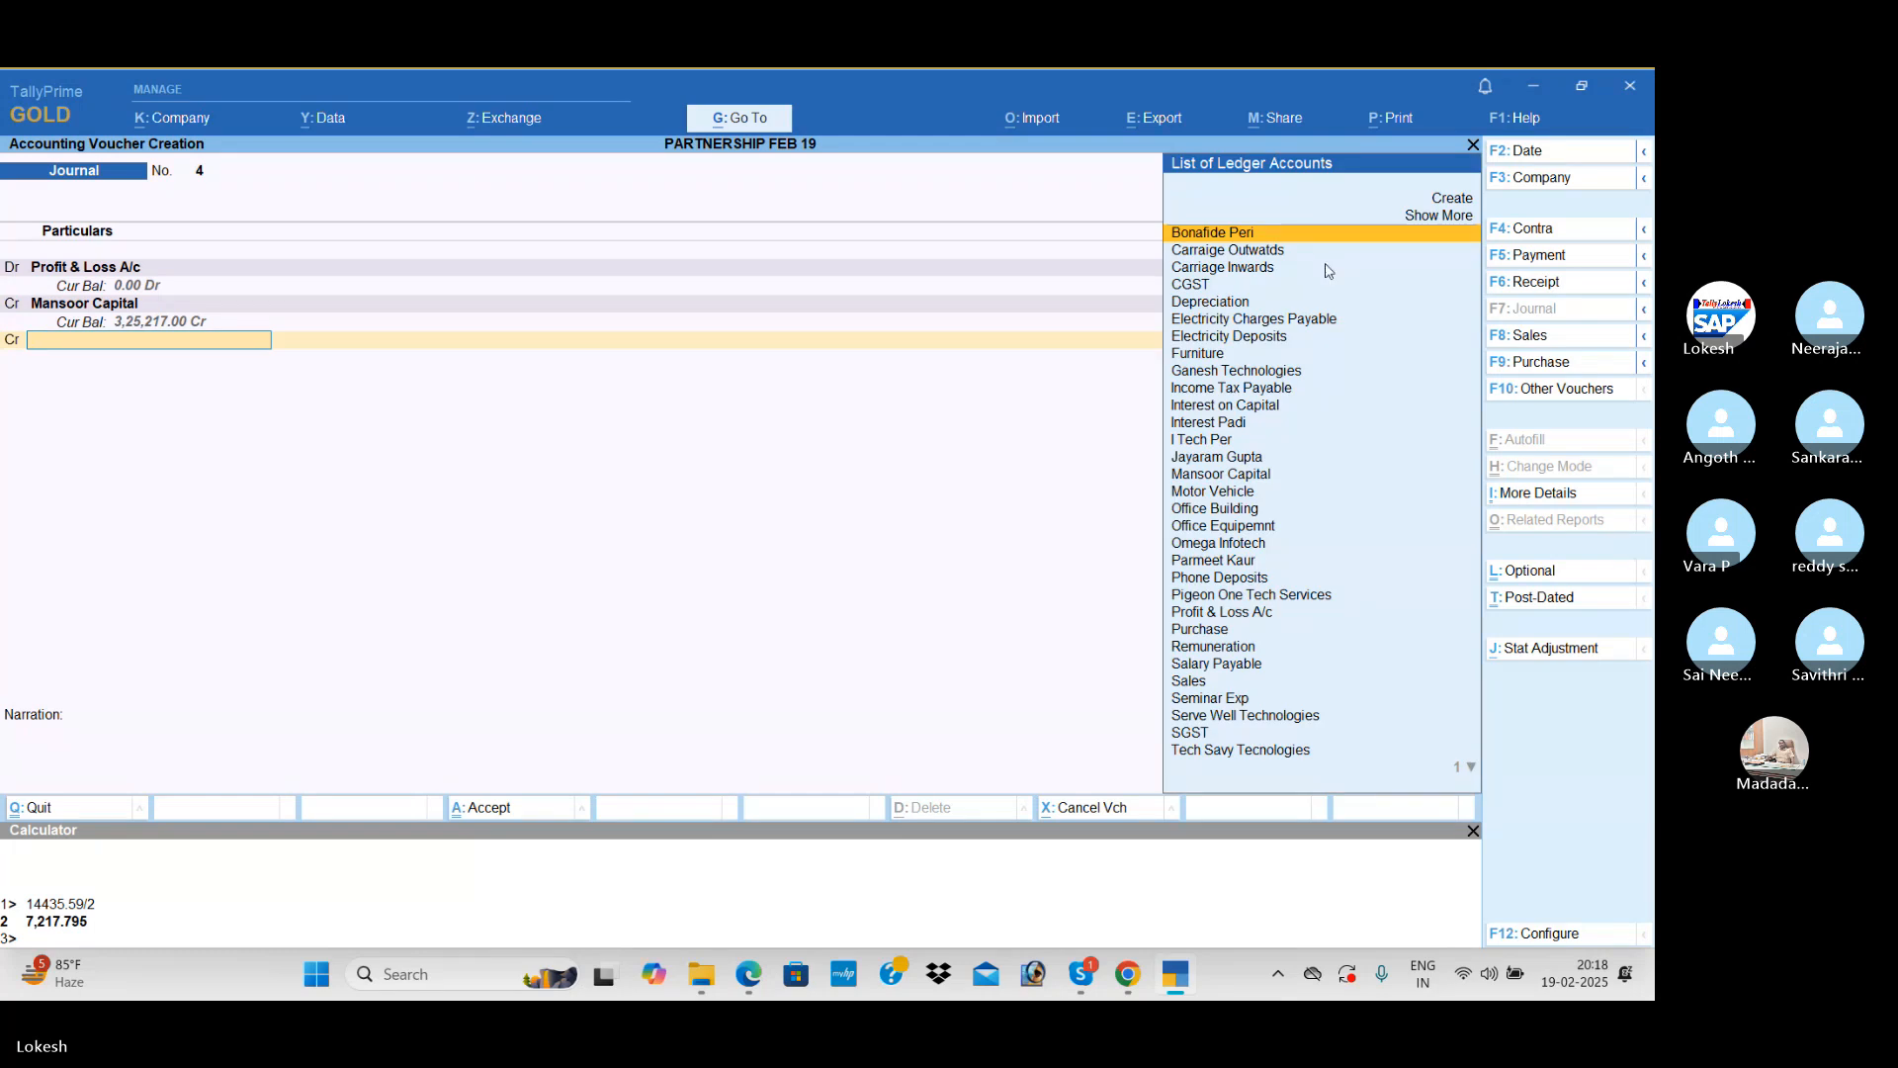
Step: Credit the second partner's capital ledger with the remaining 7,218.59 and save the profit-sharing journal voucher
{"action": "type", "text": "jay"}
{"action": "key", "text": "Return"}
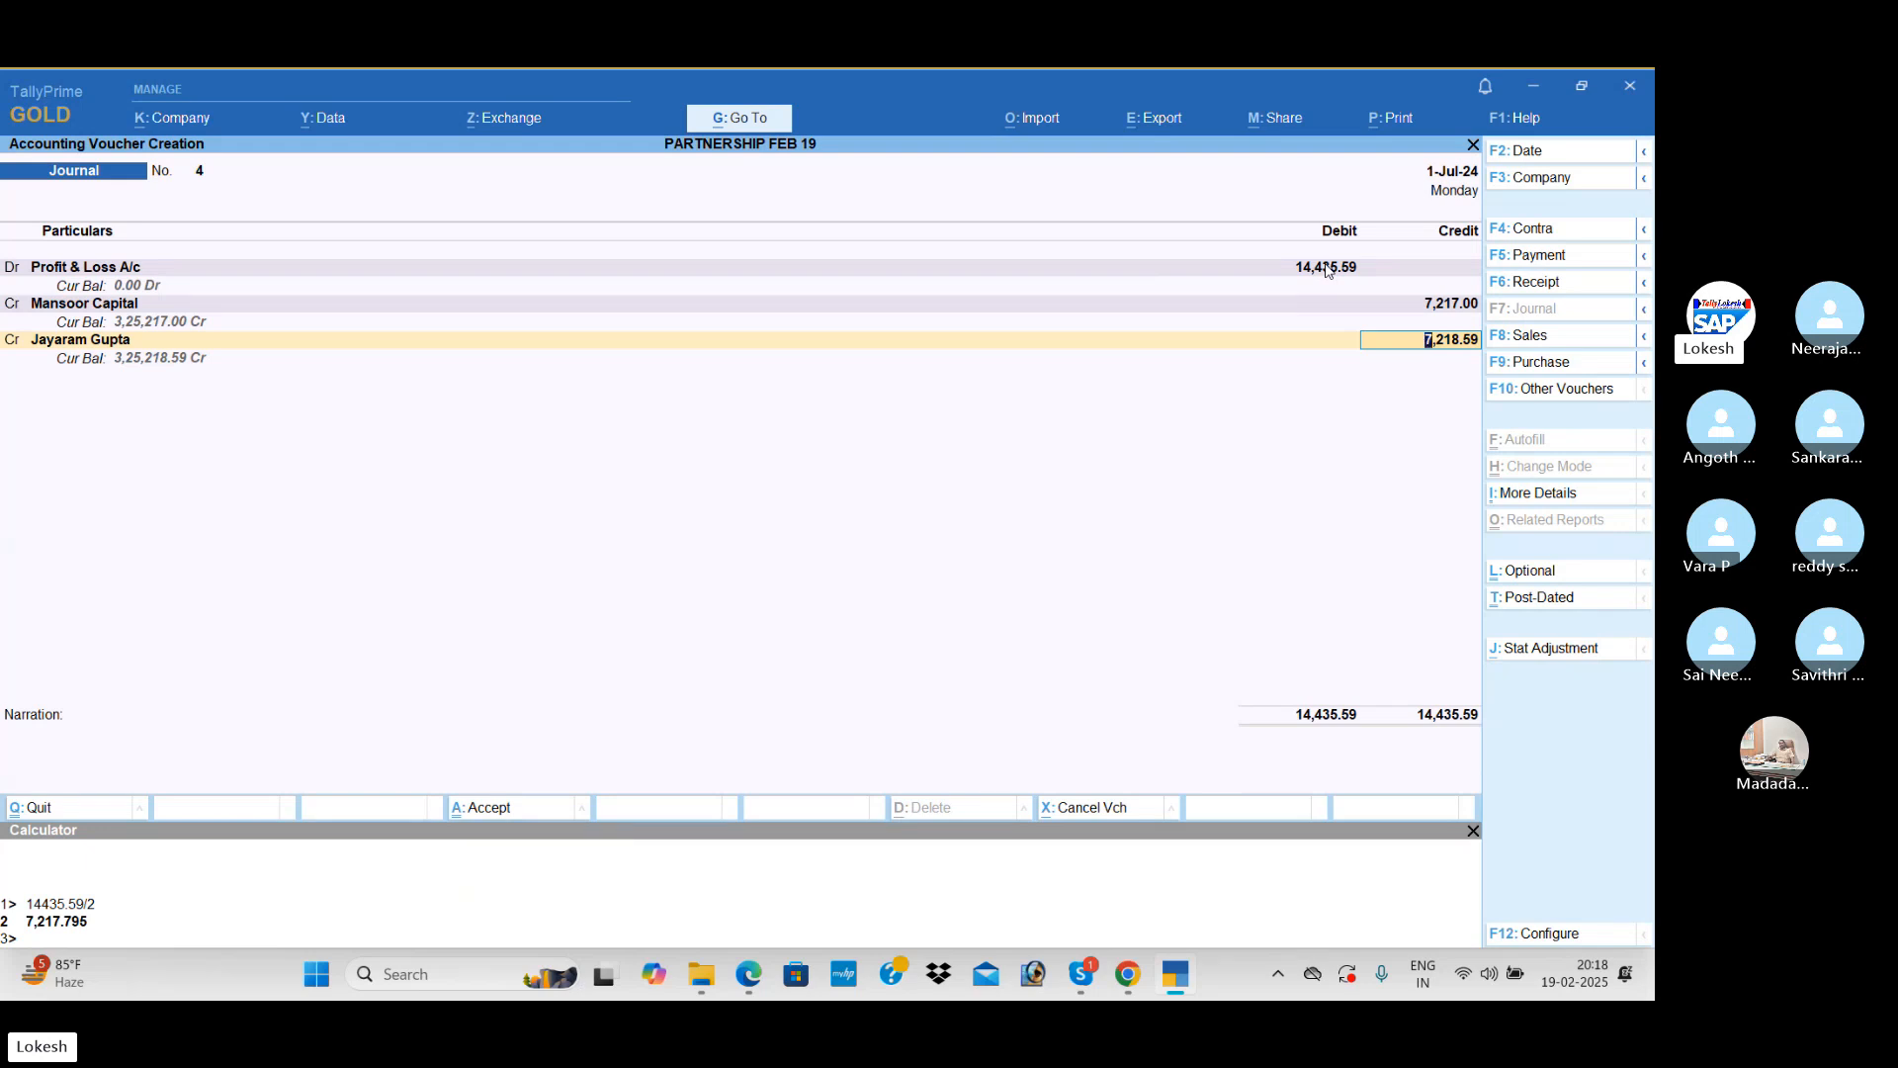
{"action": "key", "text": "Return"}
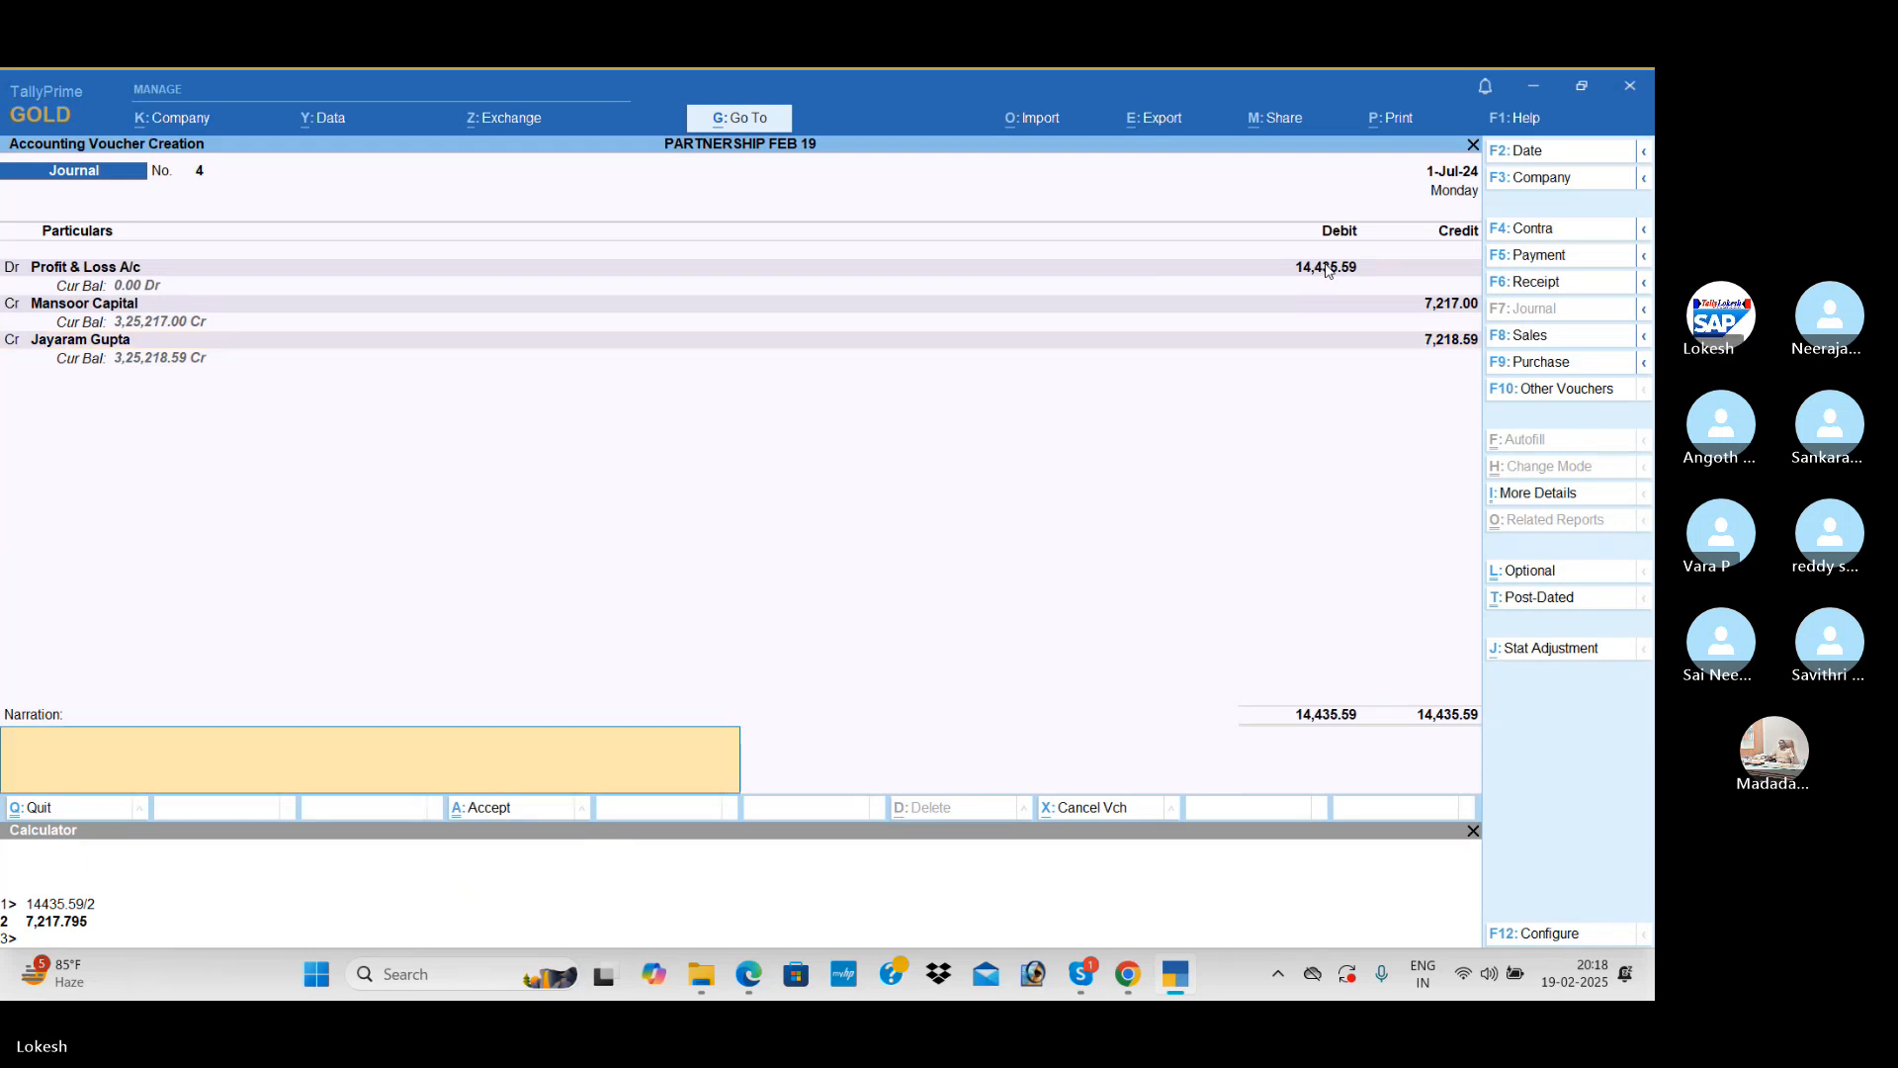
{"action": "key", "text": "Return"}
{"action": "key", "text": "Return"}
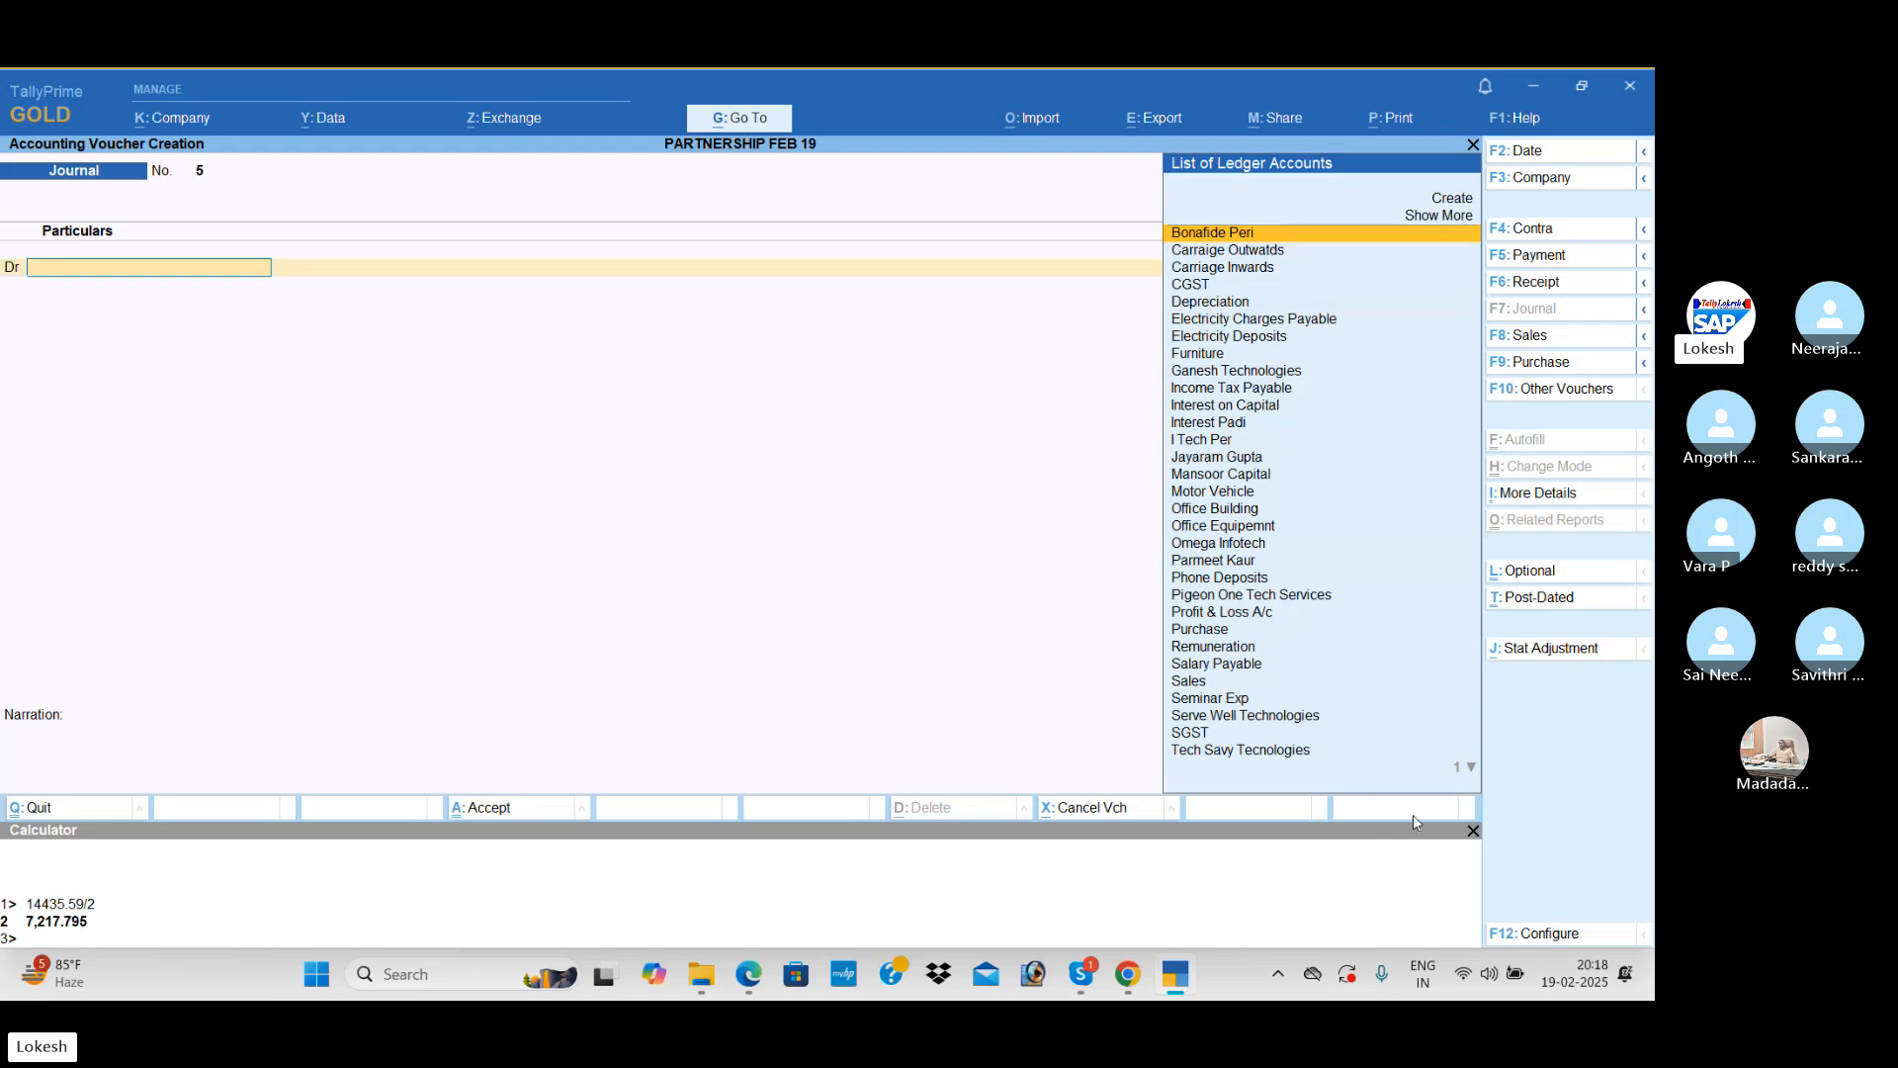
{"action": "left_click", "coordinate": [1472, 830]}
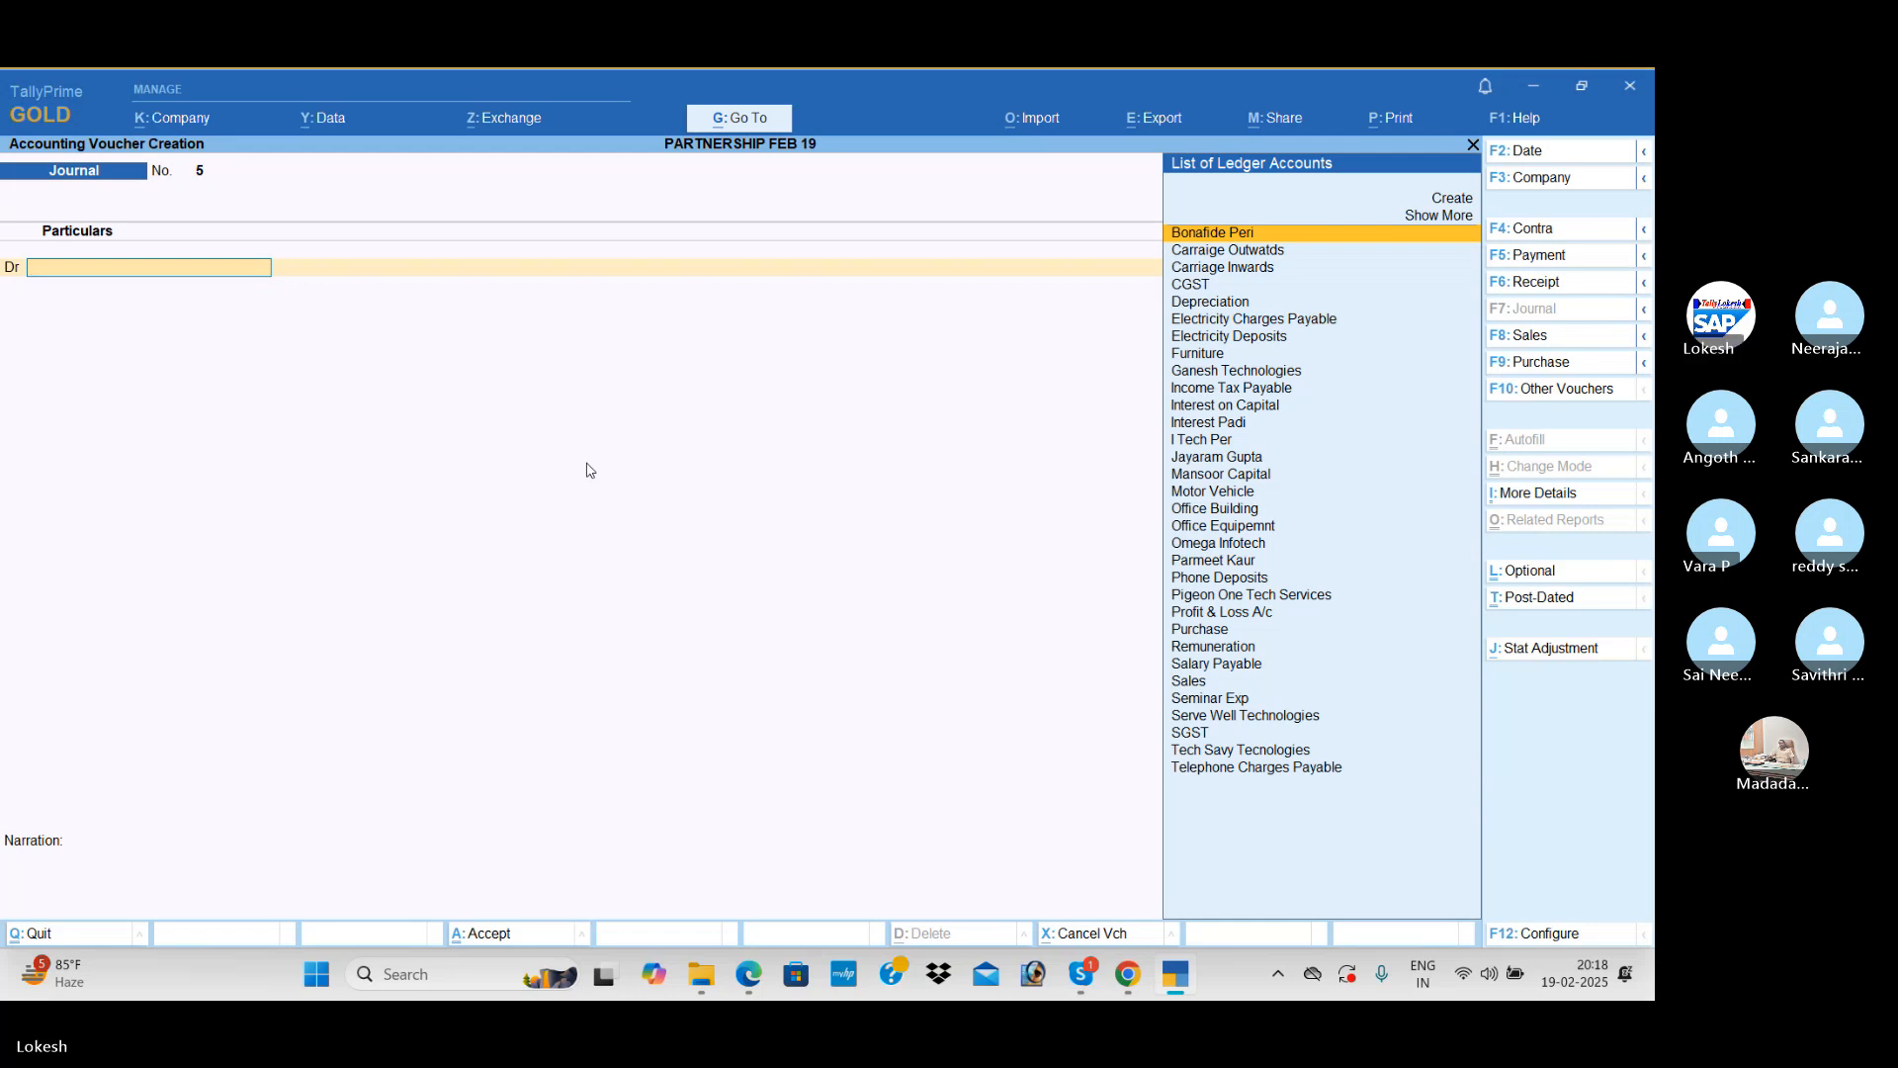
Step: Leave voucher entry and review the Balance Sheet for the partners' capital and the transferred profit
{"action": "key", "text": "Escape"}
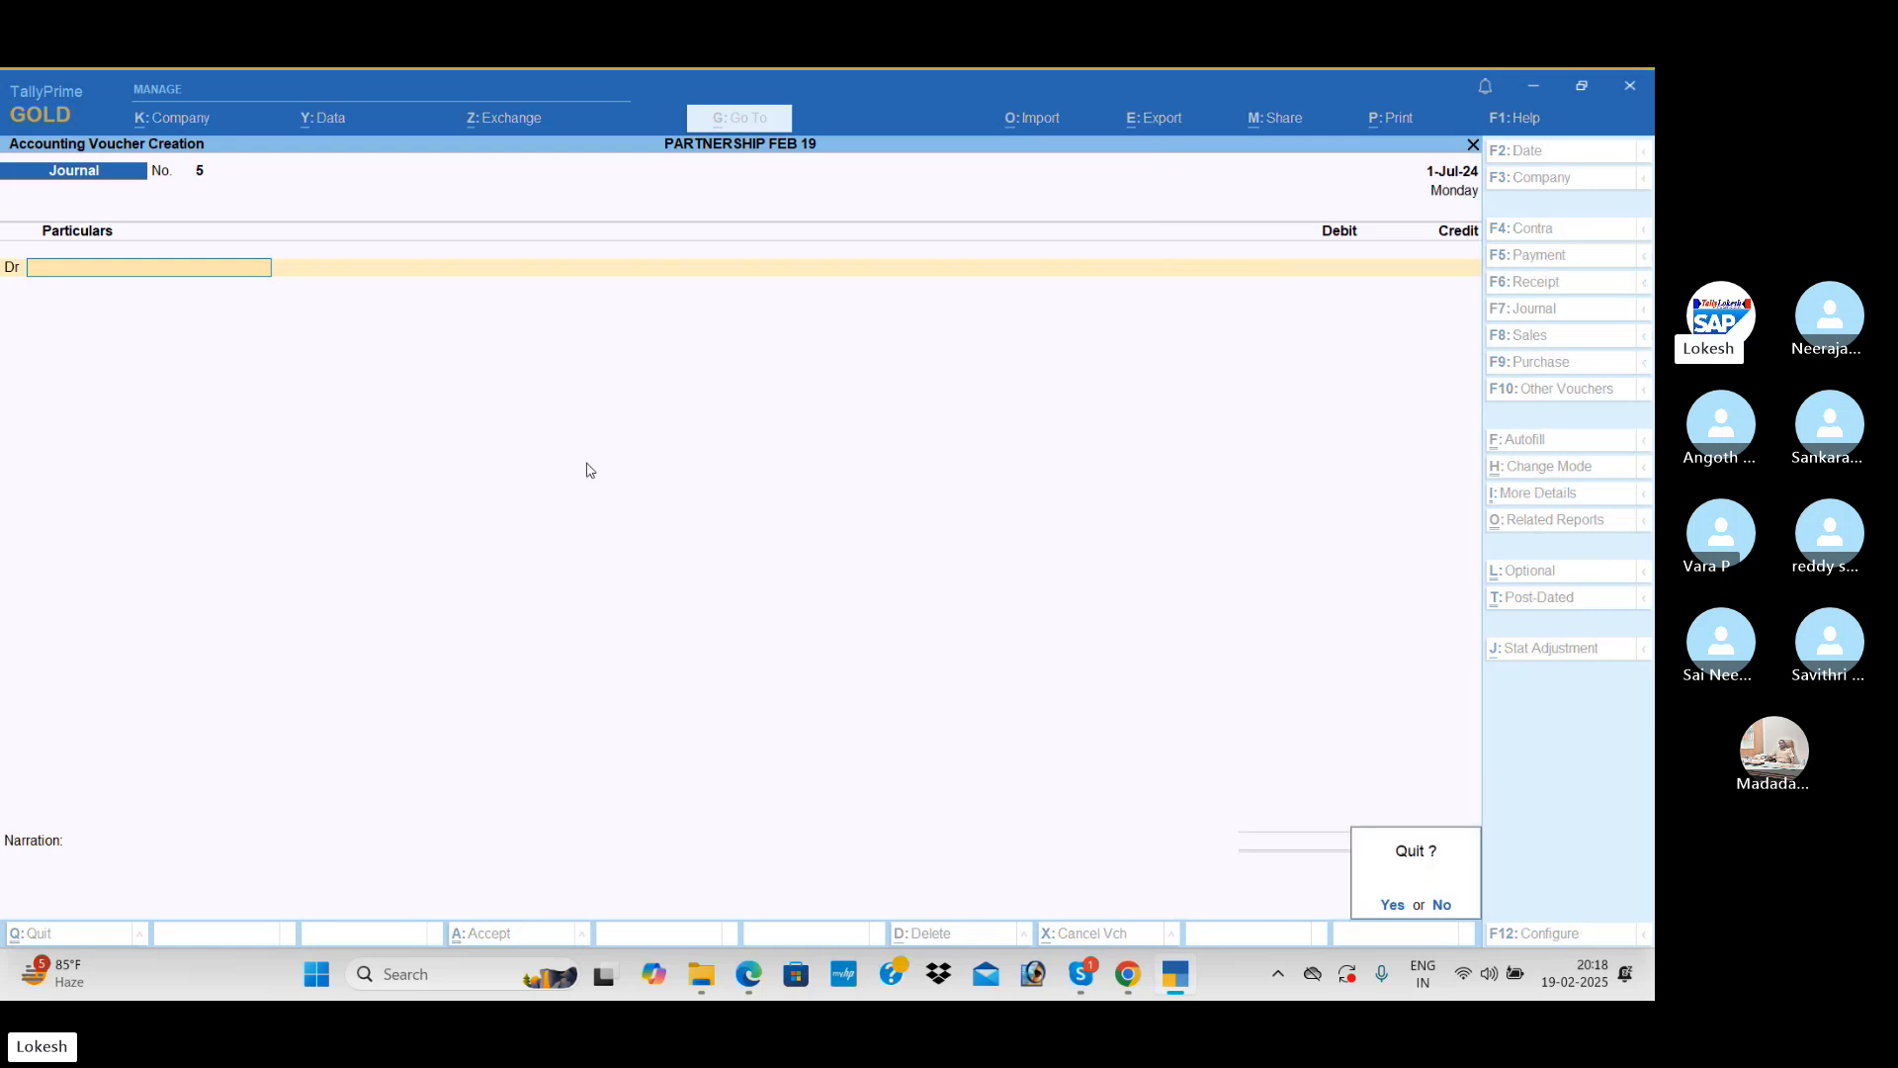
{"action": "key", "text": "y"}
{"action": "key", "text": "Down"}
{"action": "key", "text": "Down"}
{"action": "key", "text": "Down"}
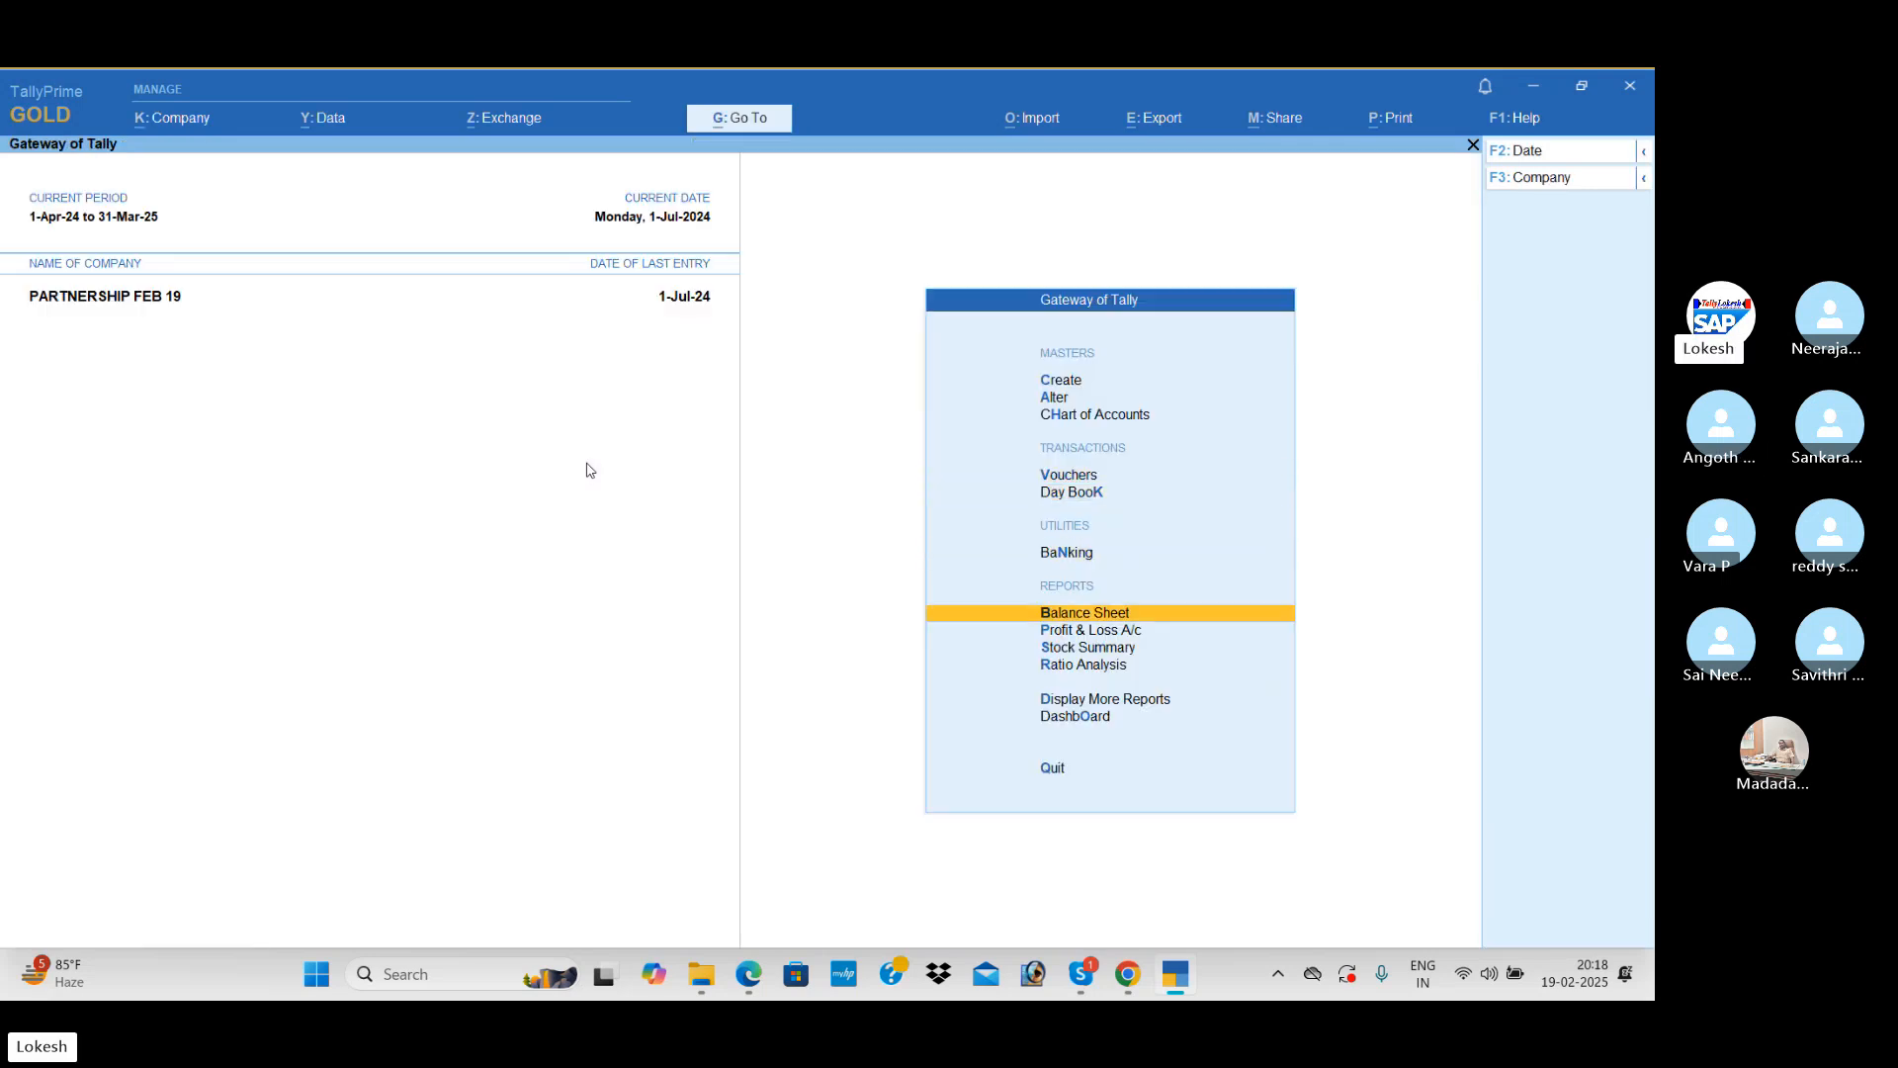
{"action": "key", "text": "Return"}
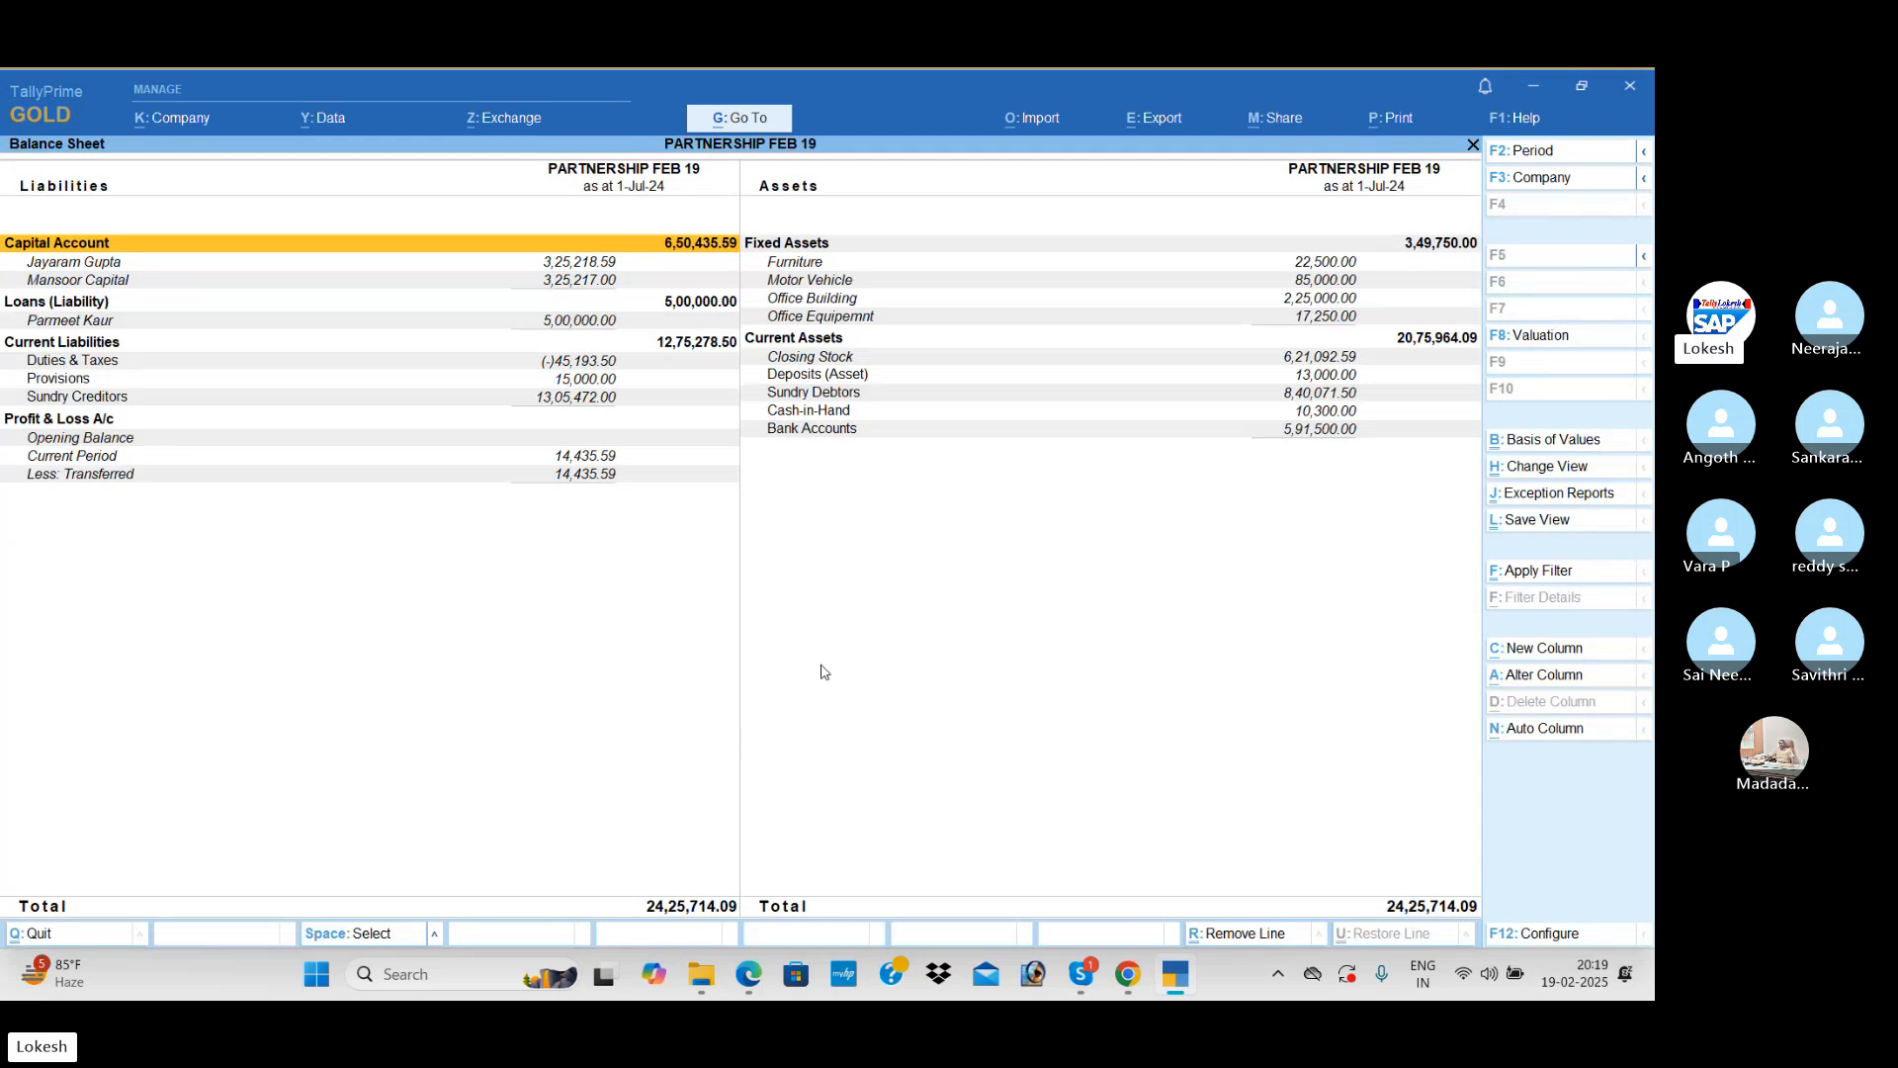
{"action": "key", "text": "Escape"}
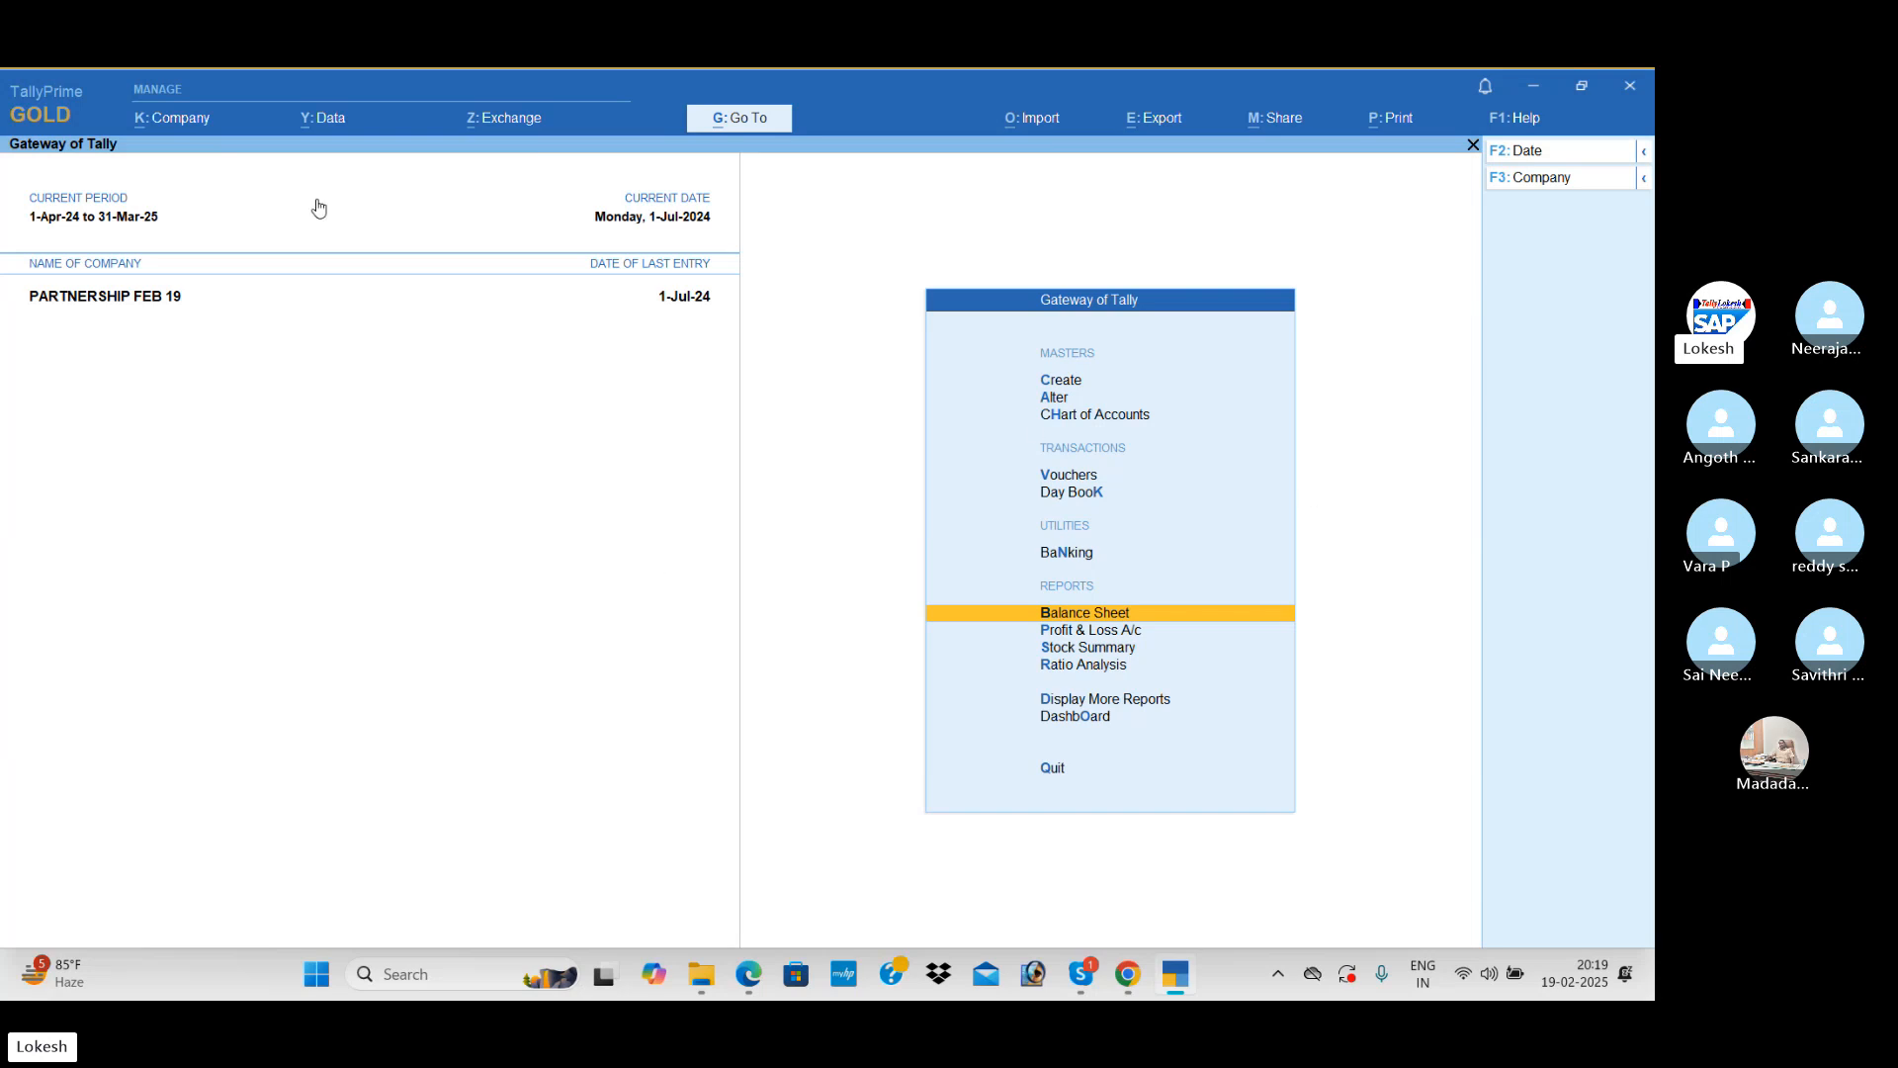
Step: Split the company data of PARTNERSHIP FEB 19 from 1-Apr-25 into two companies
{"action": "left_click", "coordinate": [345, 118]}
{"action": "key", "text": "Down"}
{"action": "key", "text": "Down"}
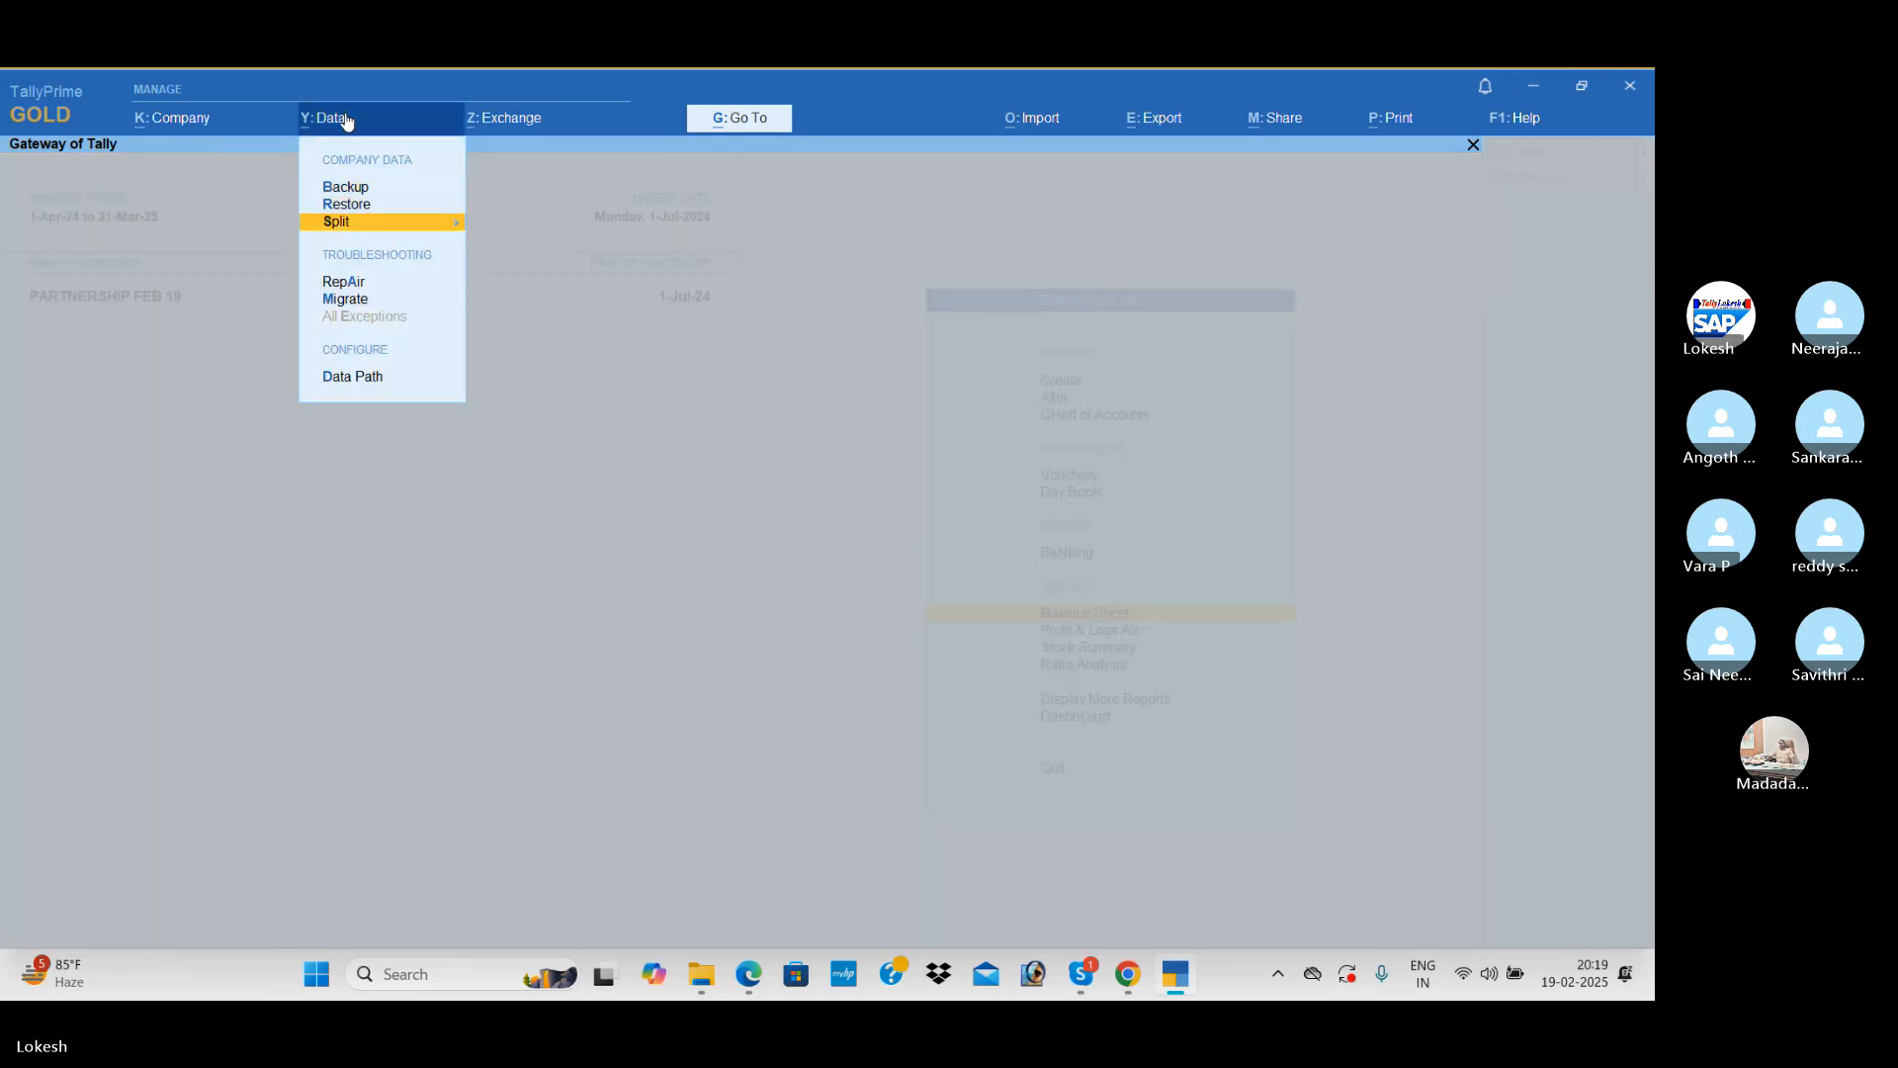
{"action": "key", "text": "Return"}
{"action": "key", "text": "Down"}
{"action": "key", "text": "Return"}
{"action": "key", "text": "Return"}
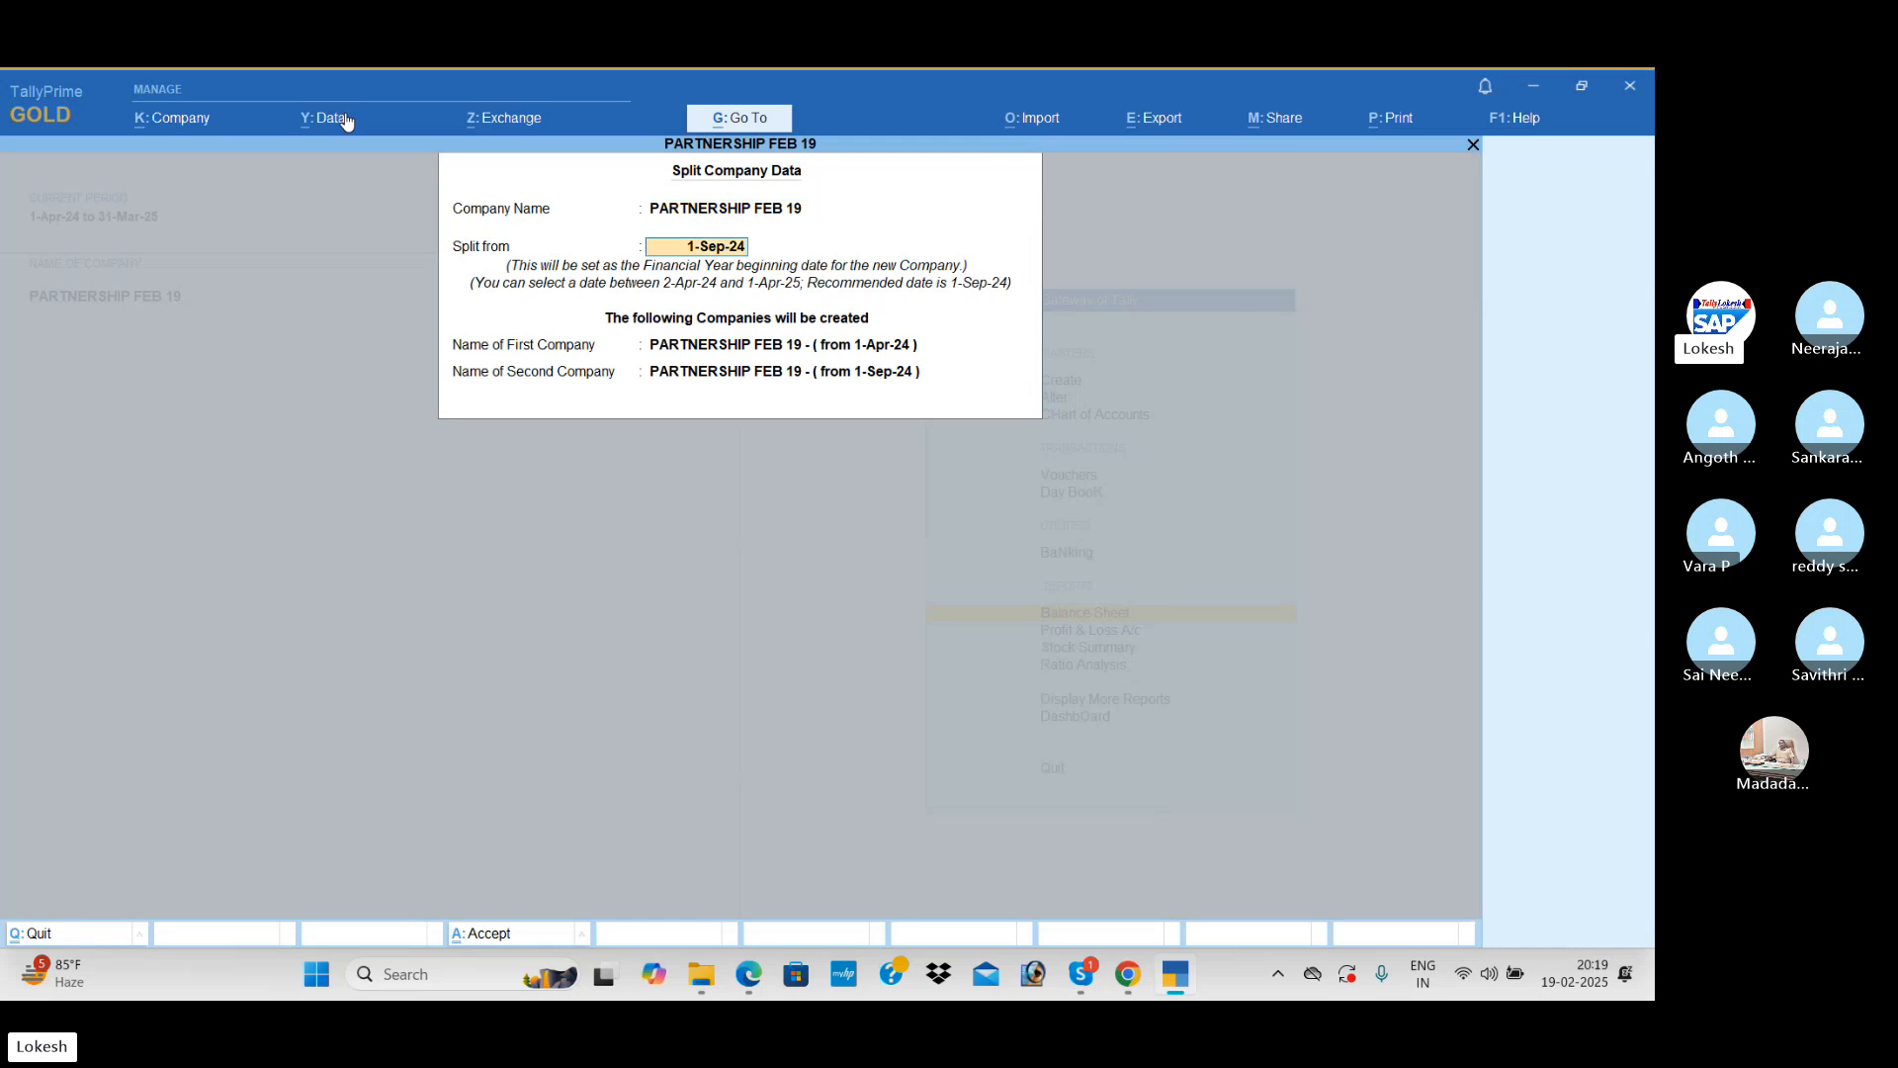
{"action": "type", "text": "1-4-25"}
{"action": "key", "text": "Return"}
{"action": "key", "text": "Return"}
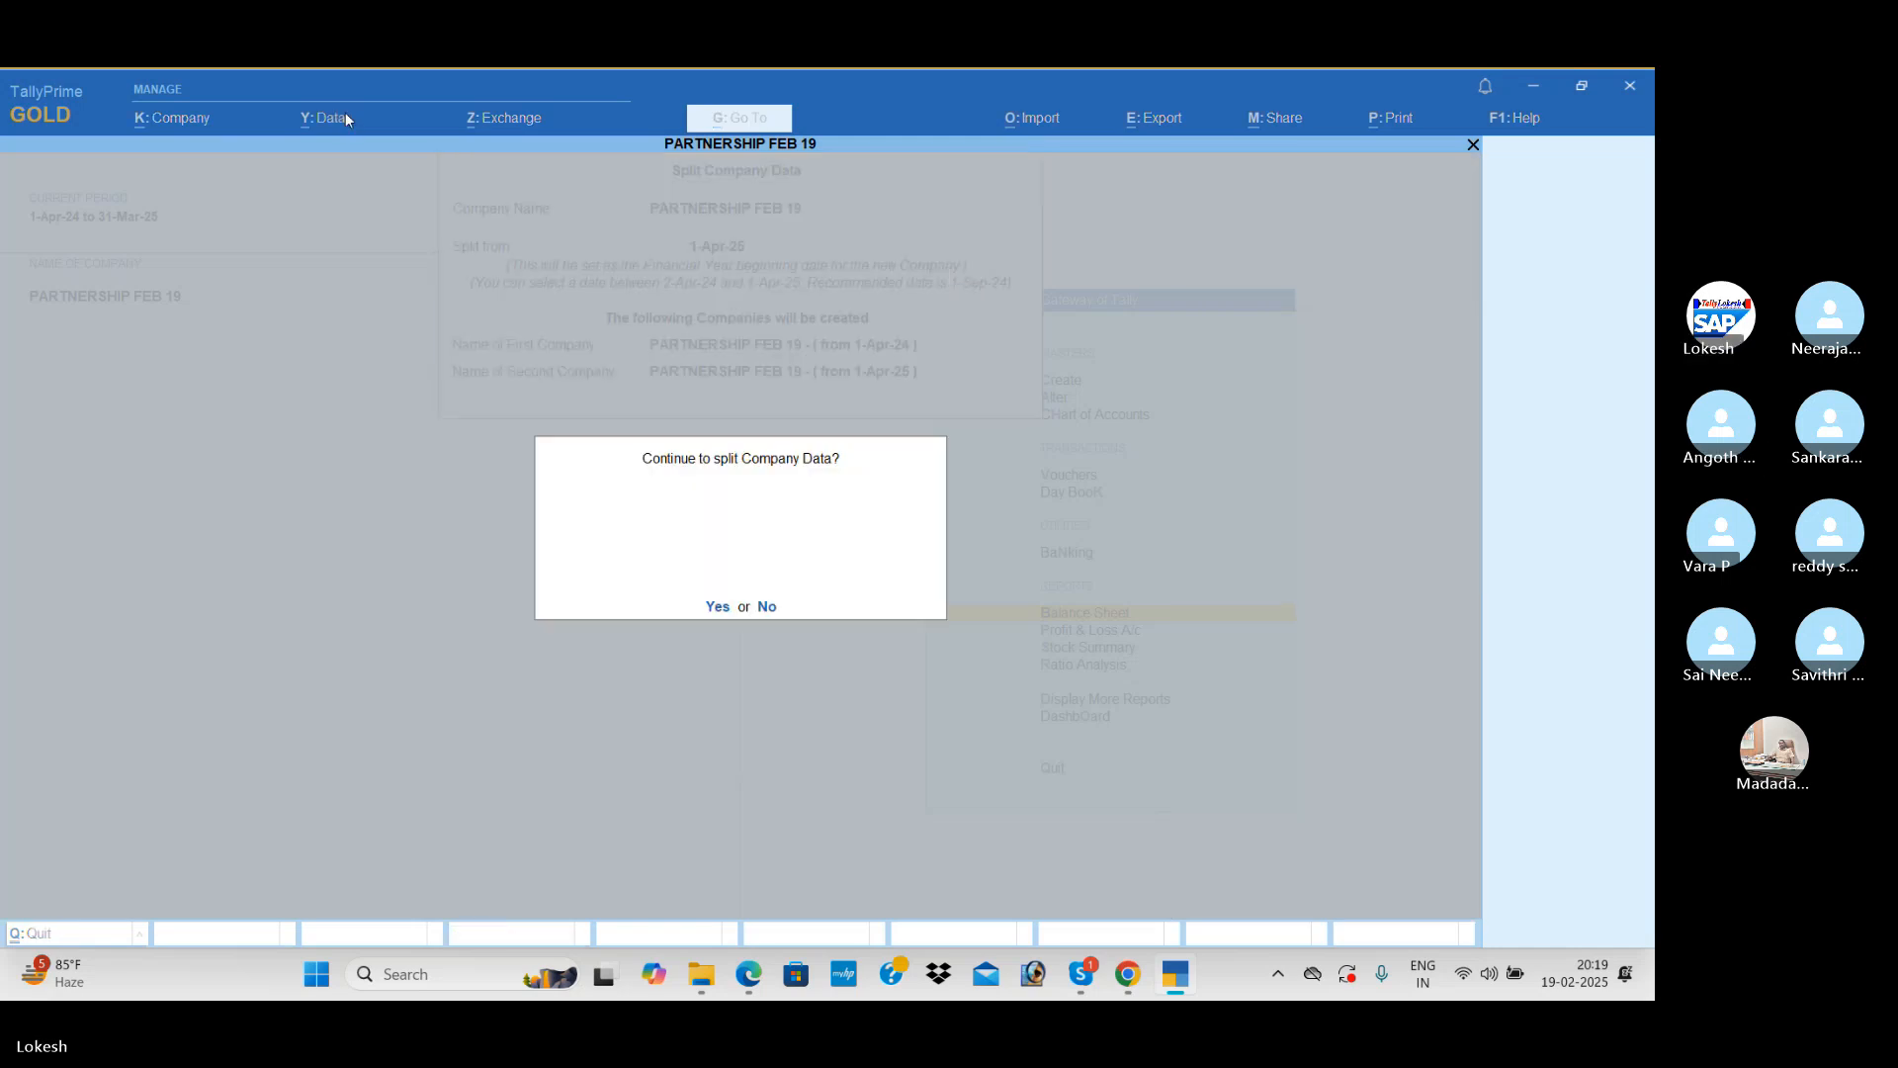
{"action": "key", "text": "Return"}
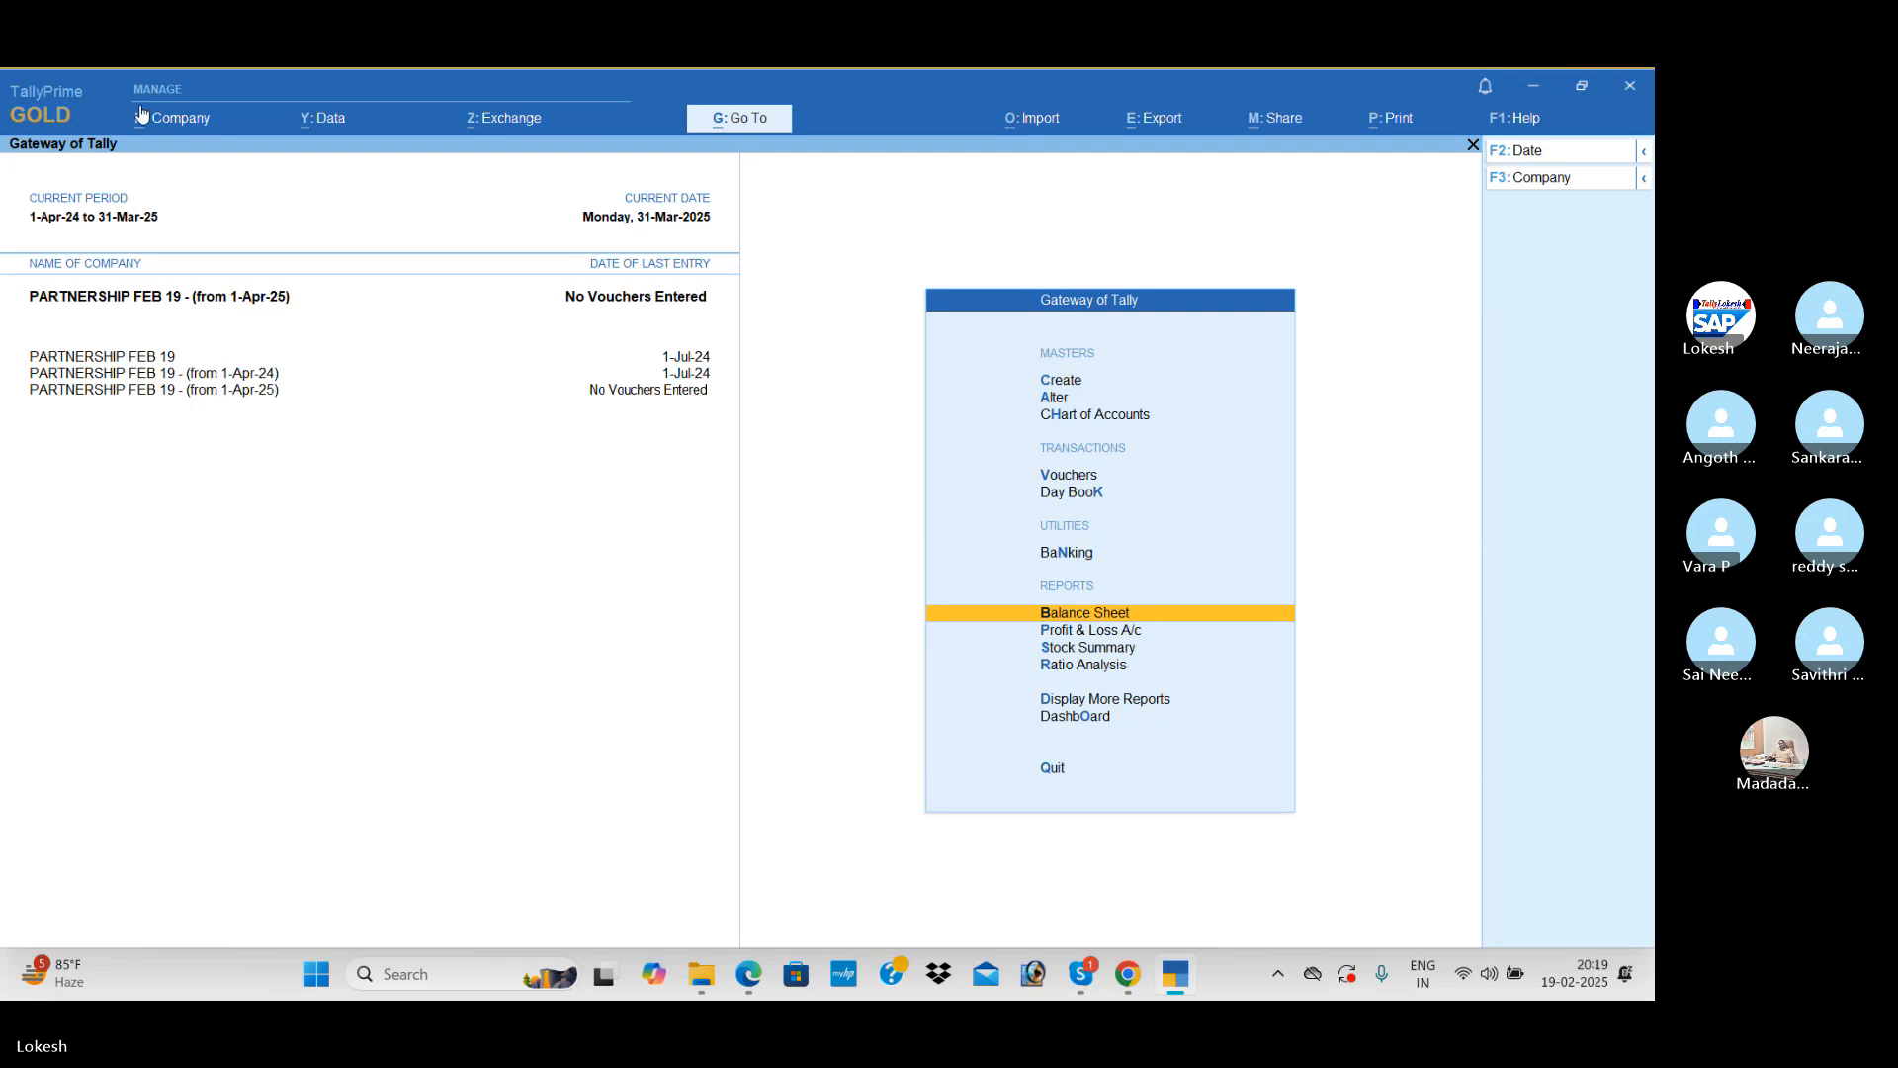
Step: Delete the split company PARTNERSHIP FEB 19 - (from 1-Apr-24) and confirm the deletion
{"action": "left_click", "coordinate": [183, 122]}
{"action": "key", "text": "Return"}
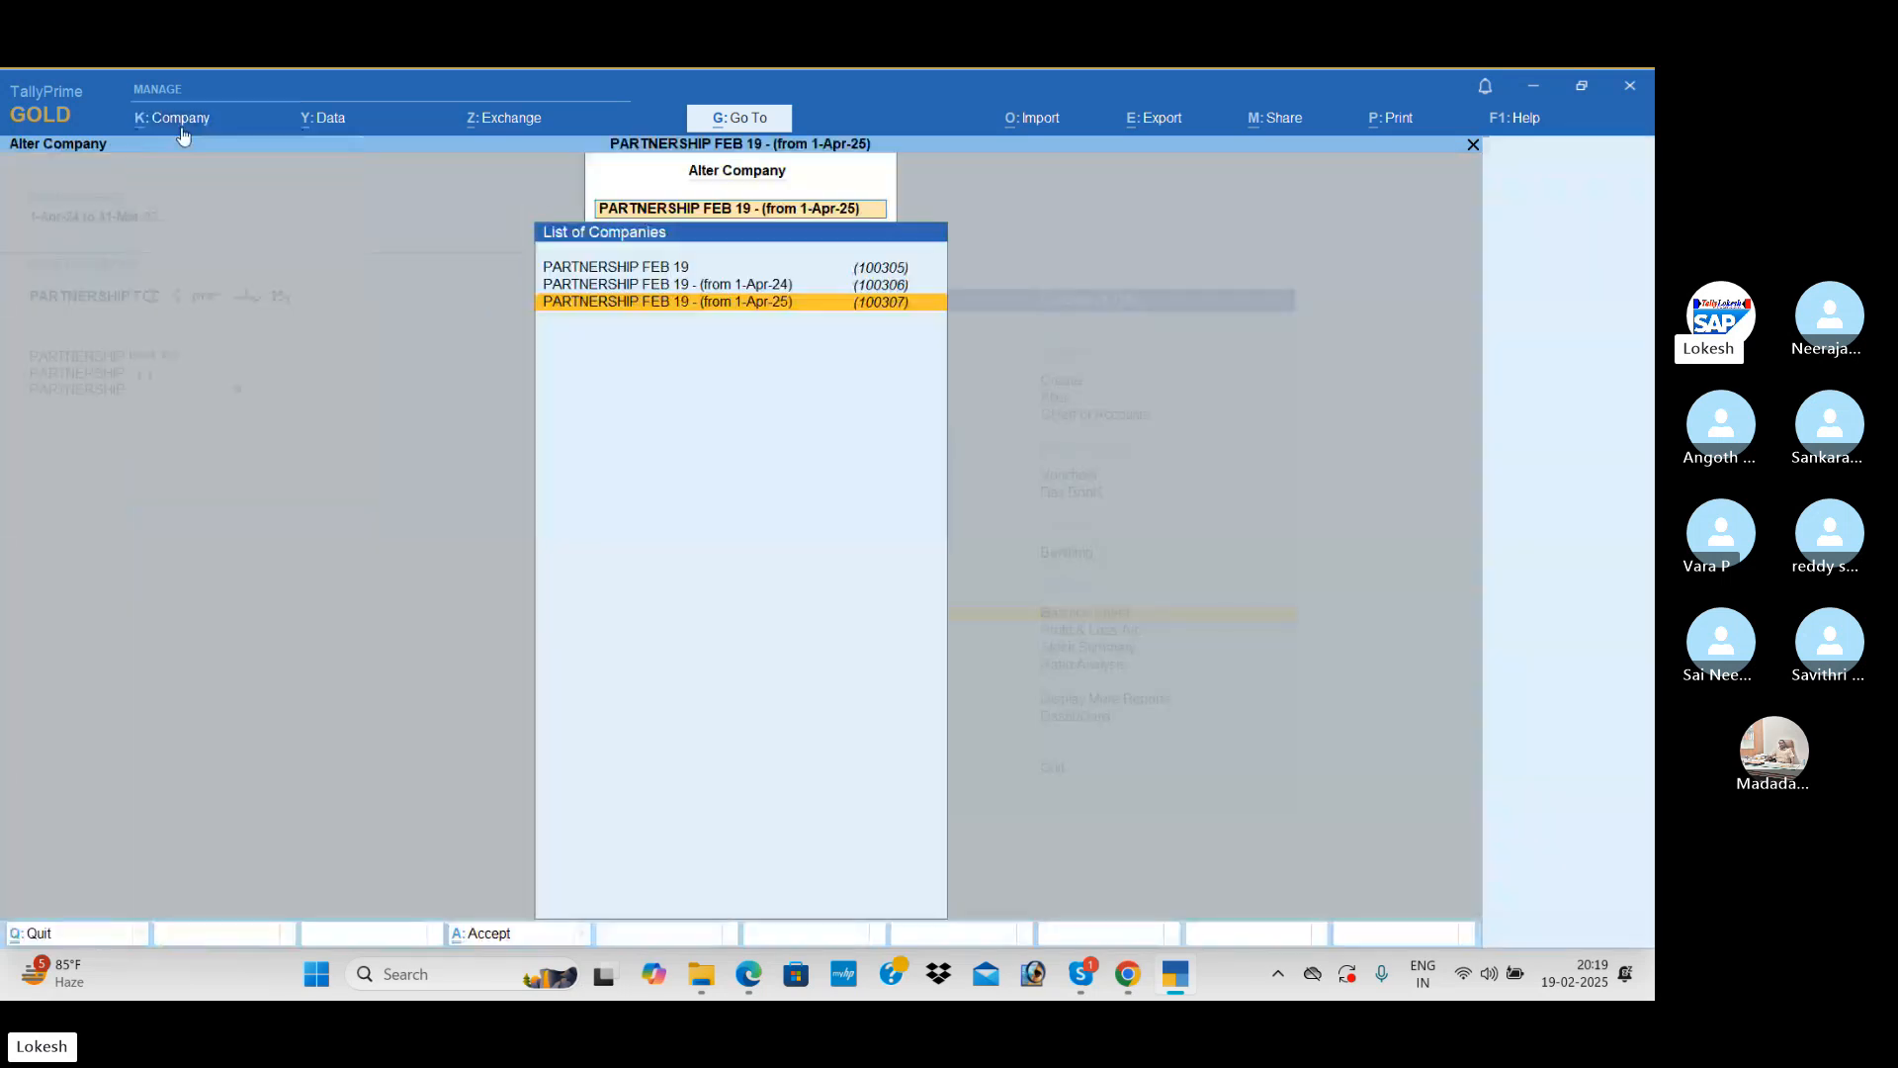
{"action": "key", "text": "Up"}
{"action": "key", "text": "Return"}
{"action": "key", "text": "alt+d"}
{"action": "key", "text": "y"}
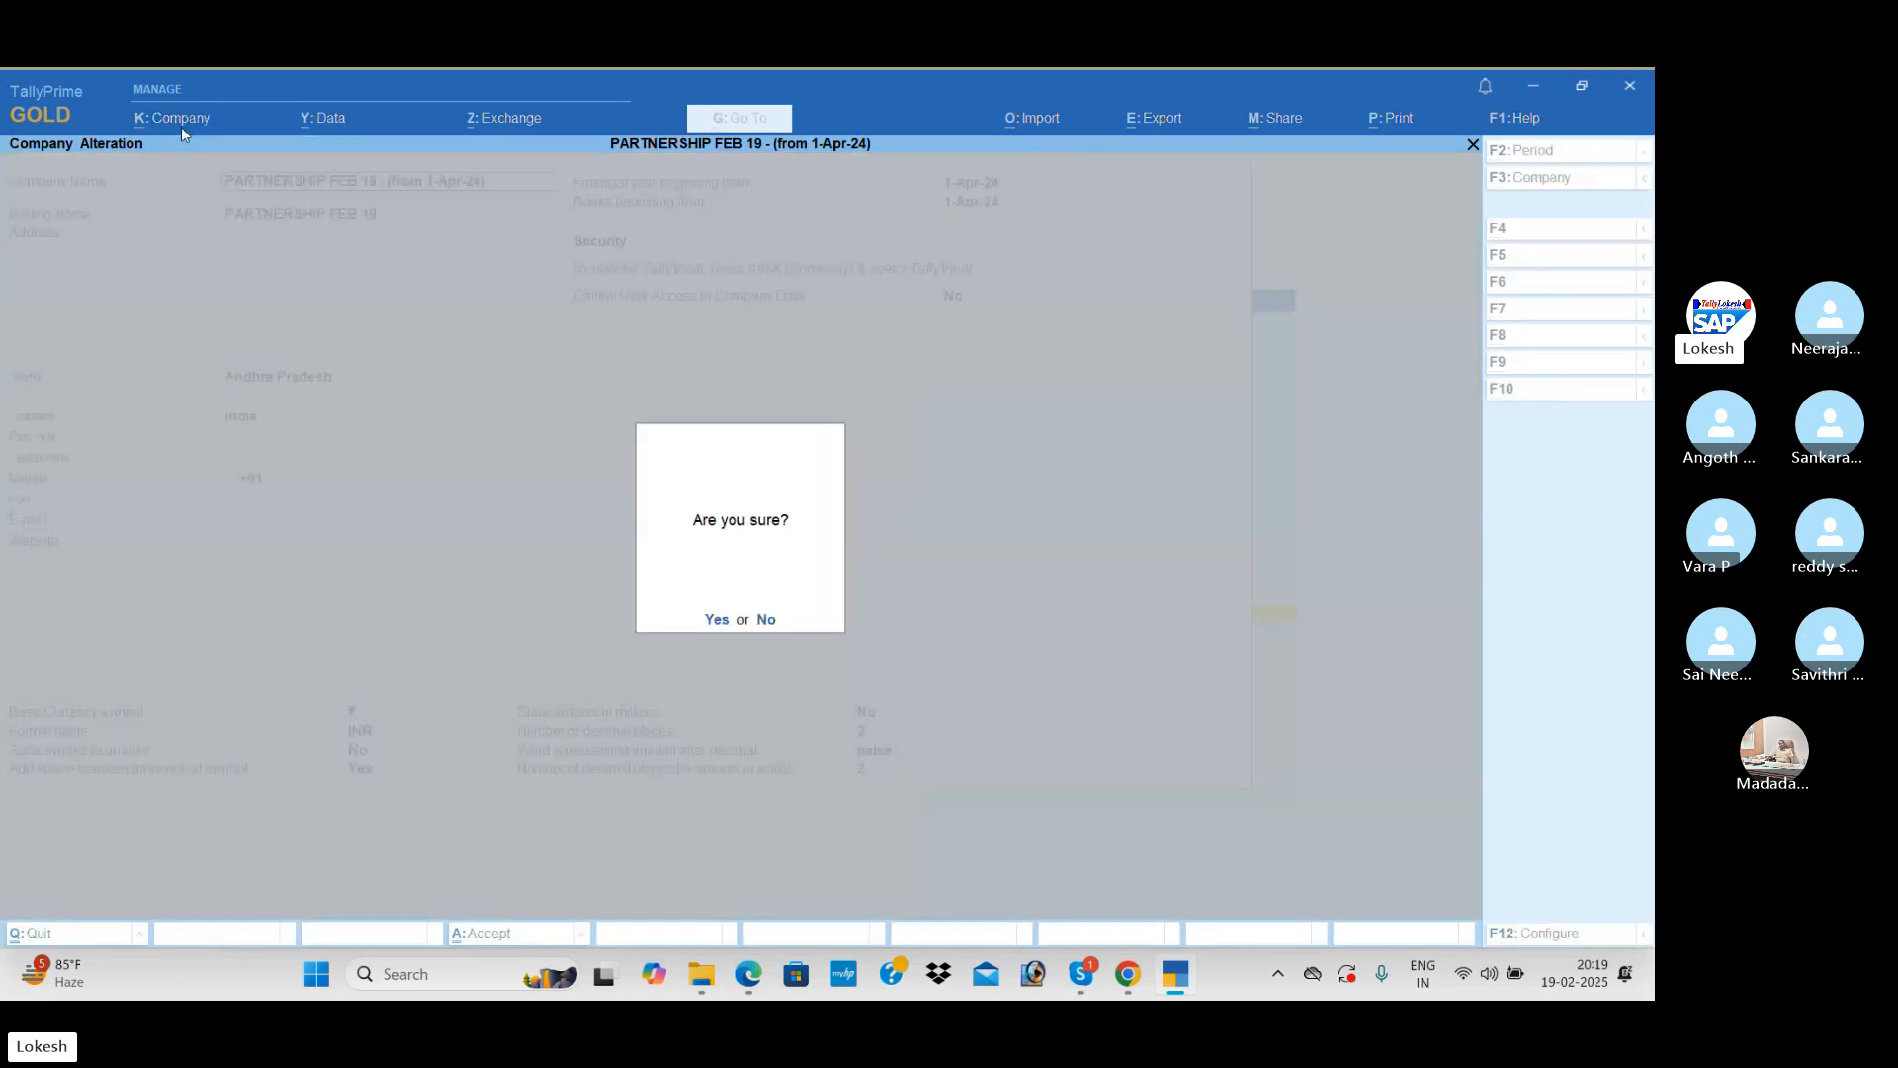
{"action": "key", "text": "y"}
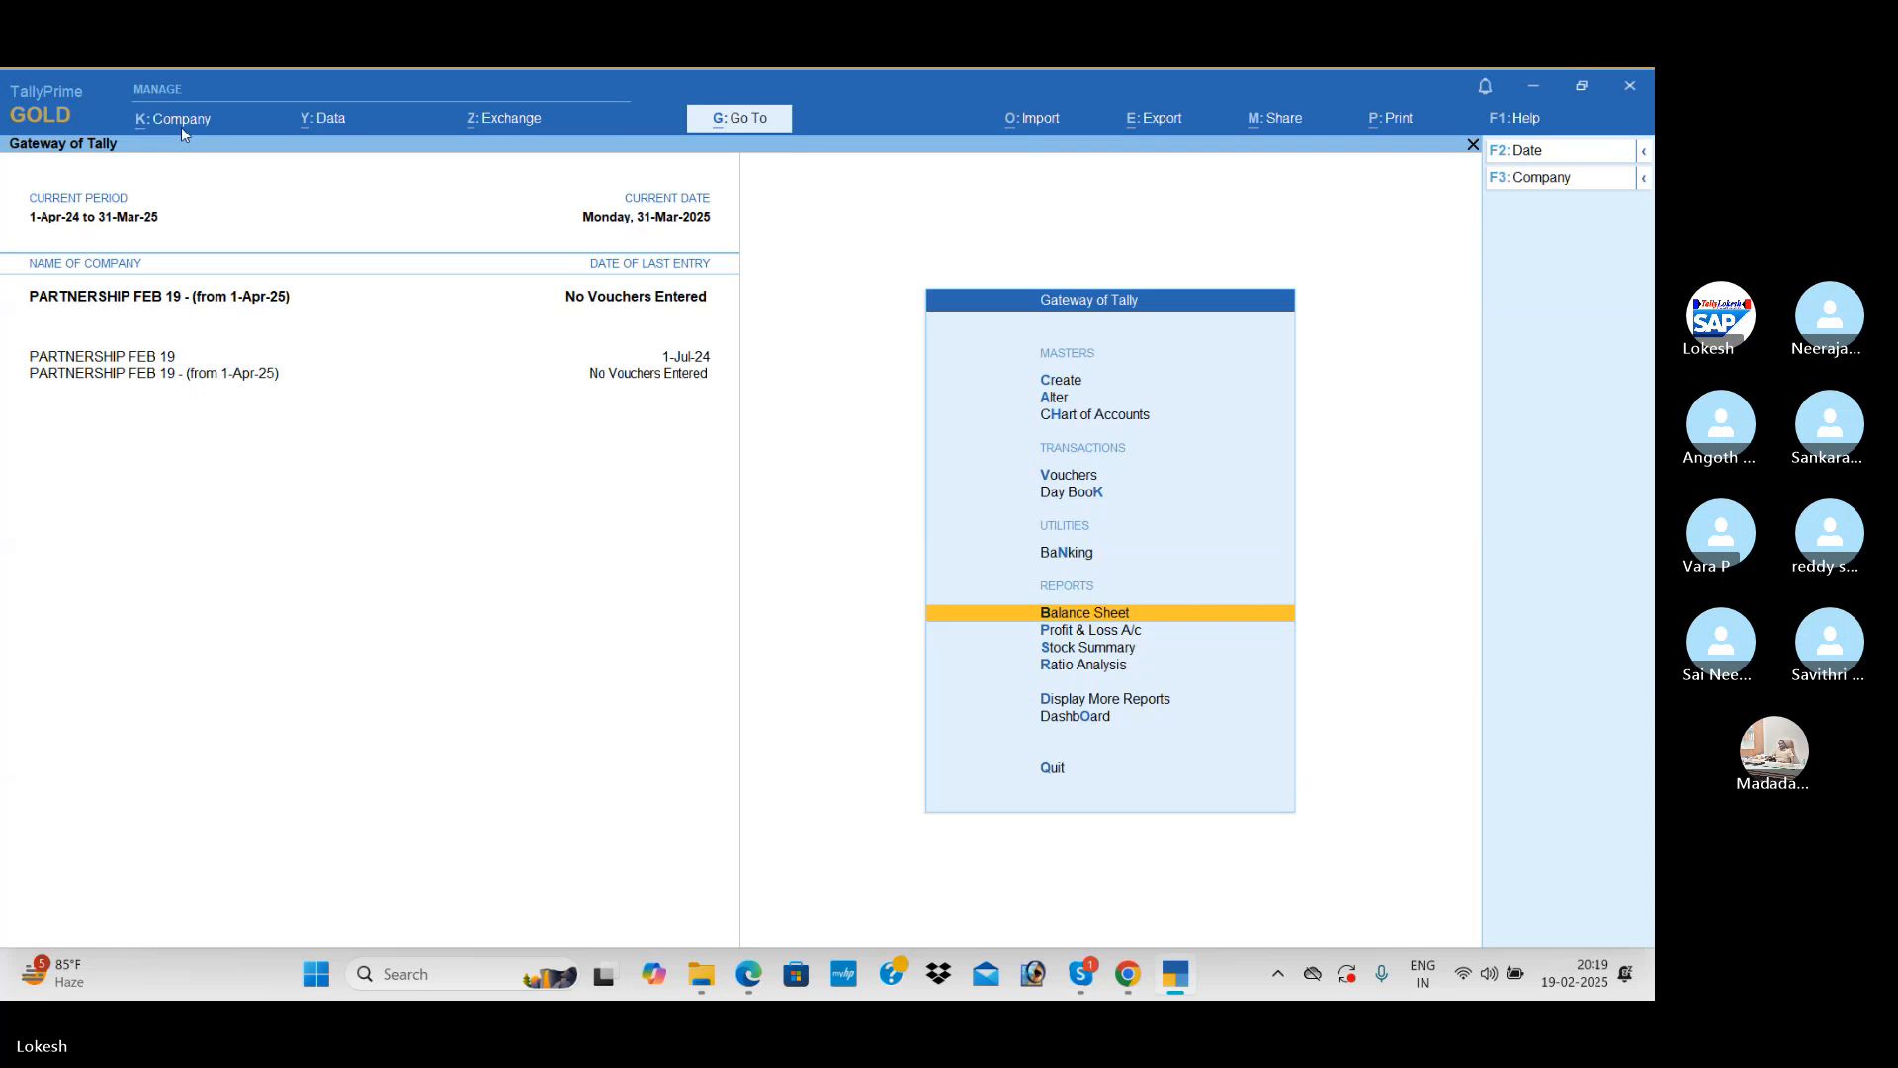
Step: Rename the original company PARTNERSHIP FEB 19 as PARTNERSHIP FEB 19 (24-25) and save it
{"action": "left_click", "coordinate": [180, 127]}
{"action": "key", "text": "Down"}
{"action": "key", "text": "Return"}
{"action": "key", "text": "Up"}
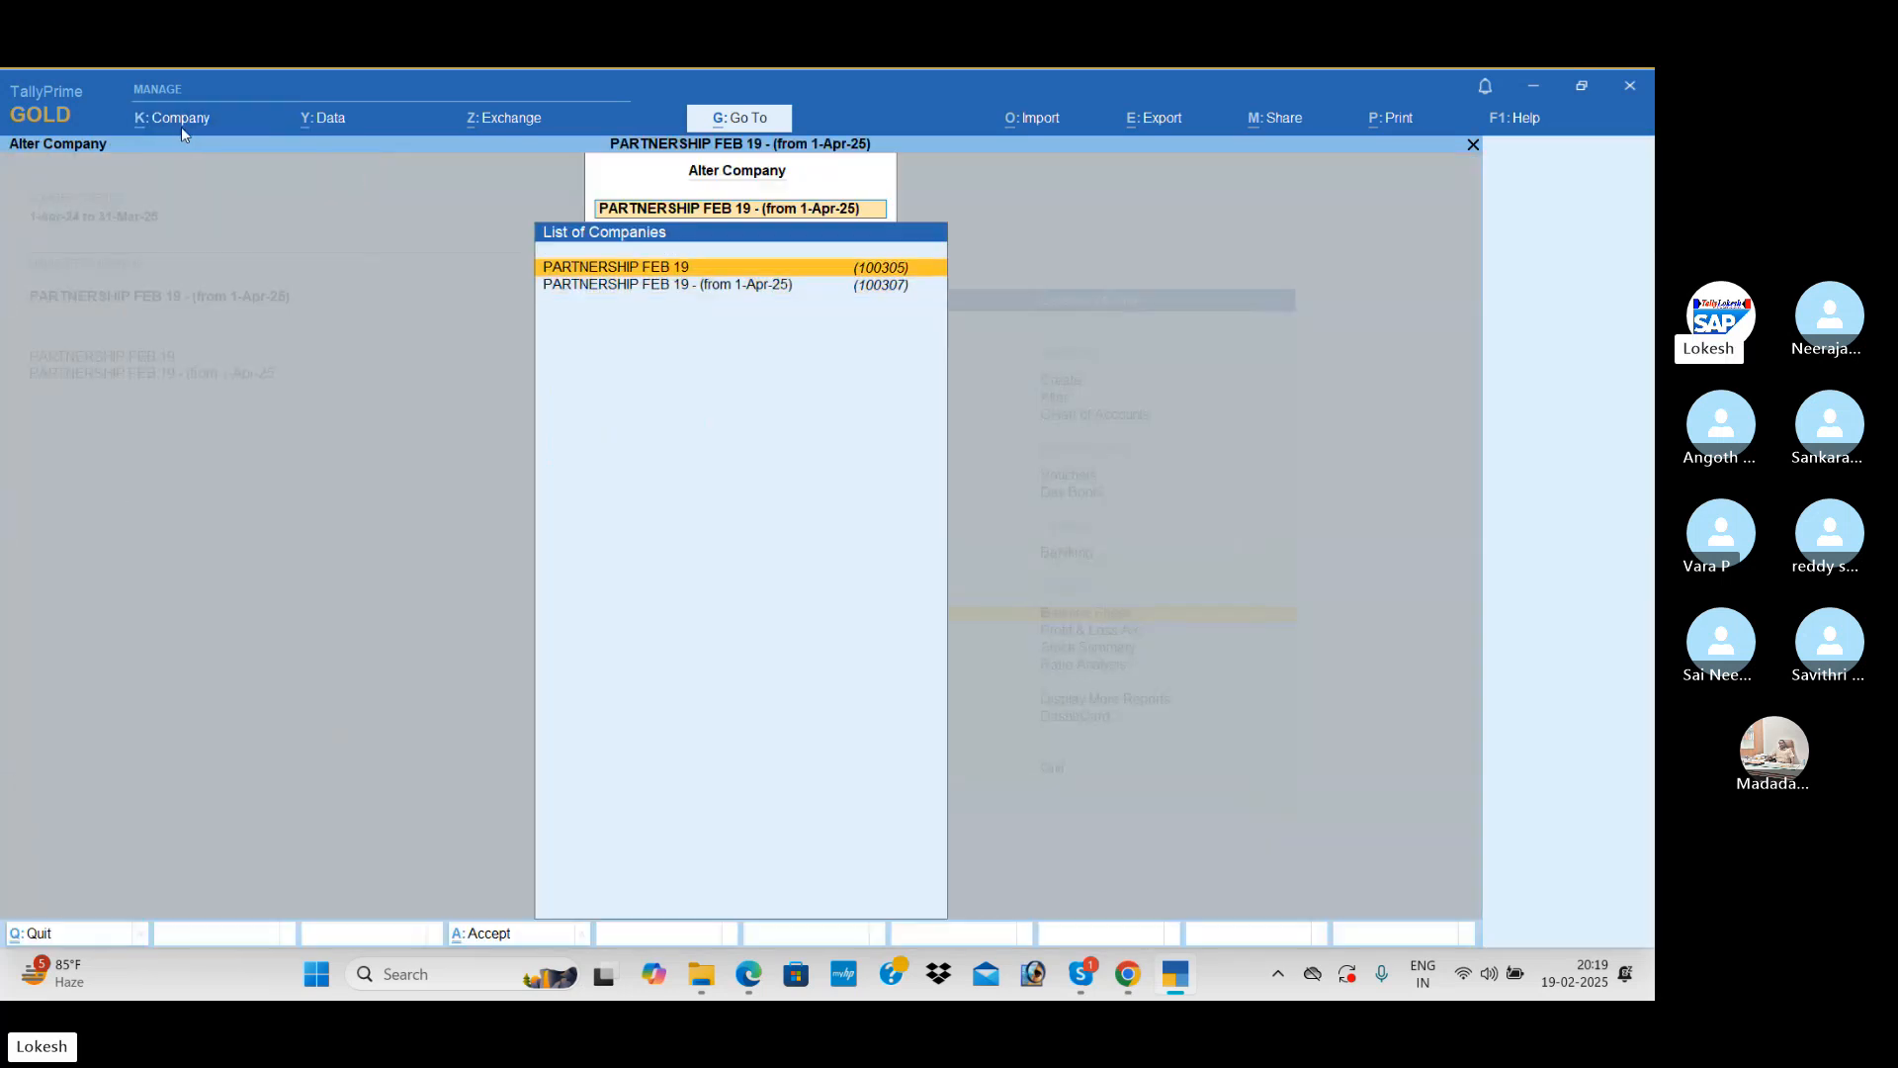
{"action": "key", "text": "Return"}
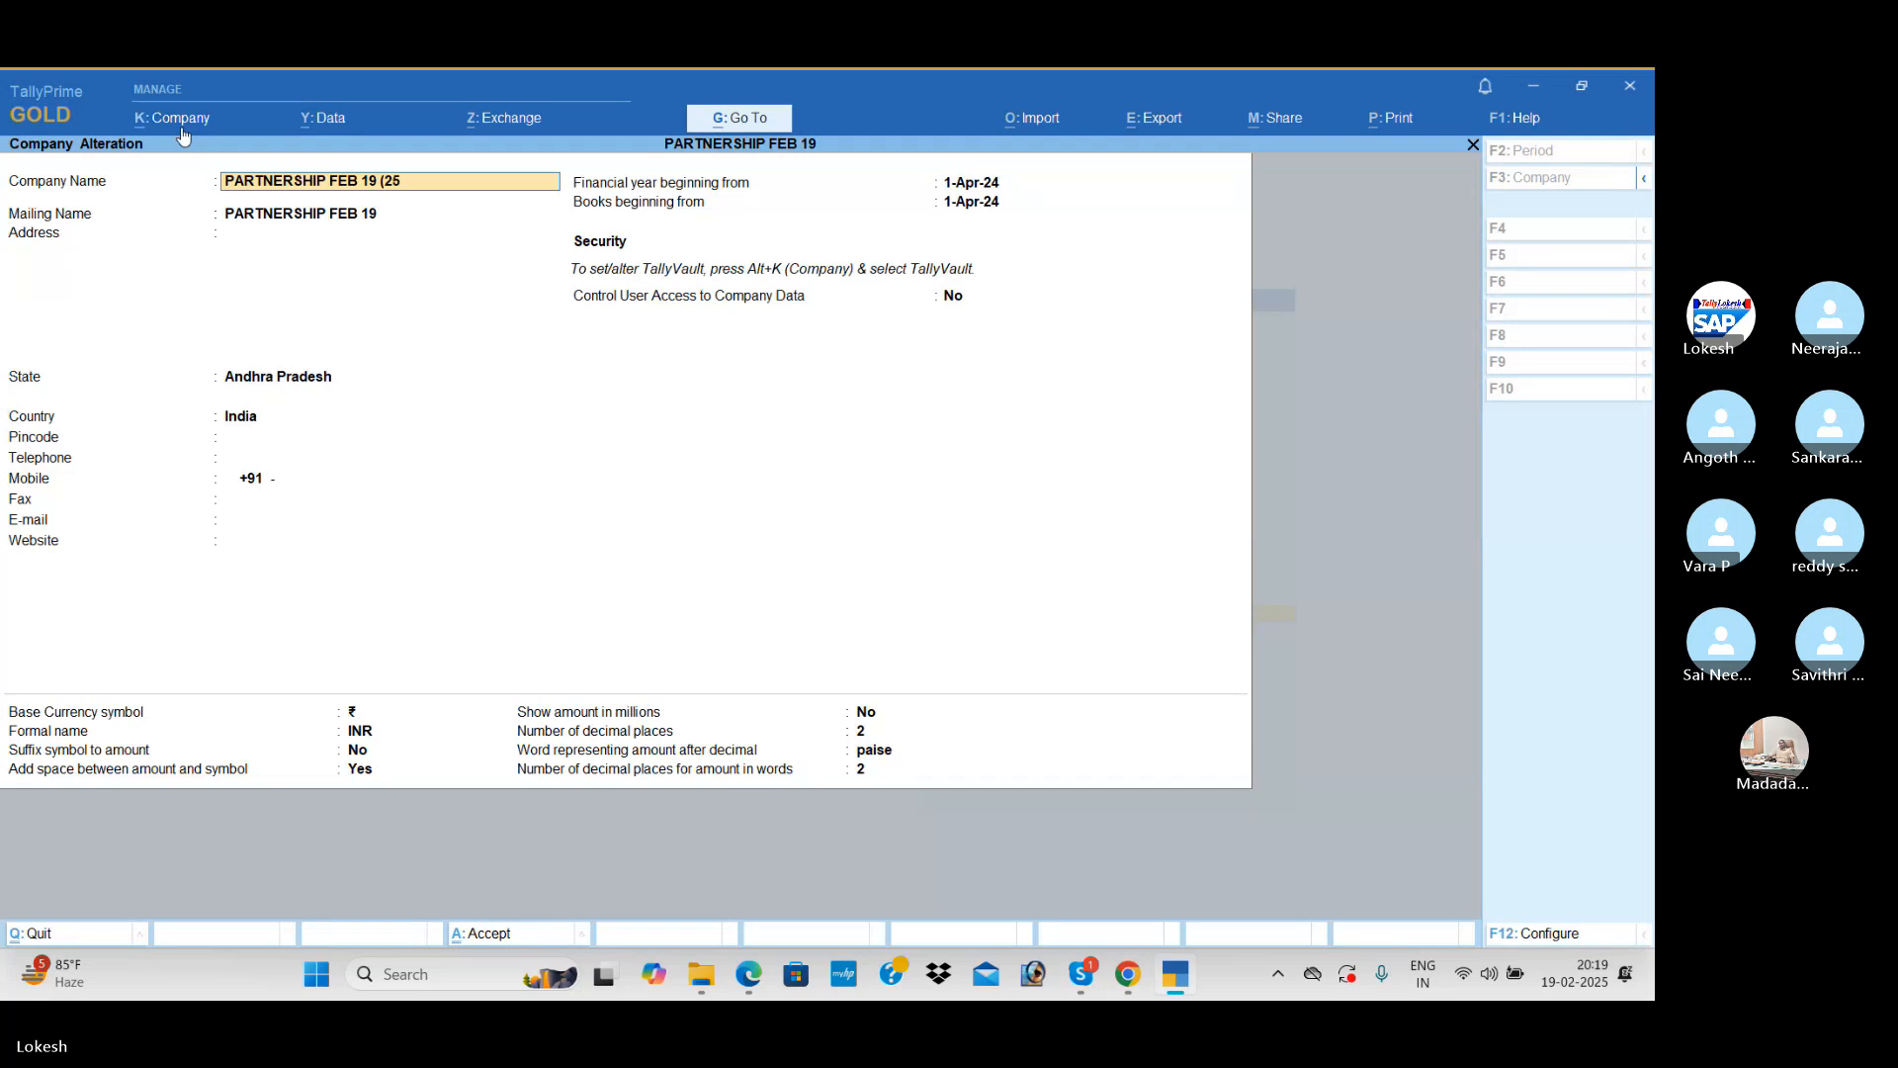
{"action": "type", "text": "(24-25"}
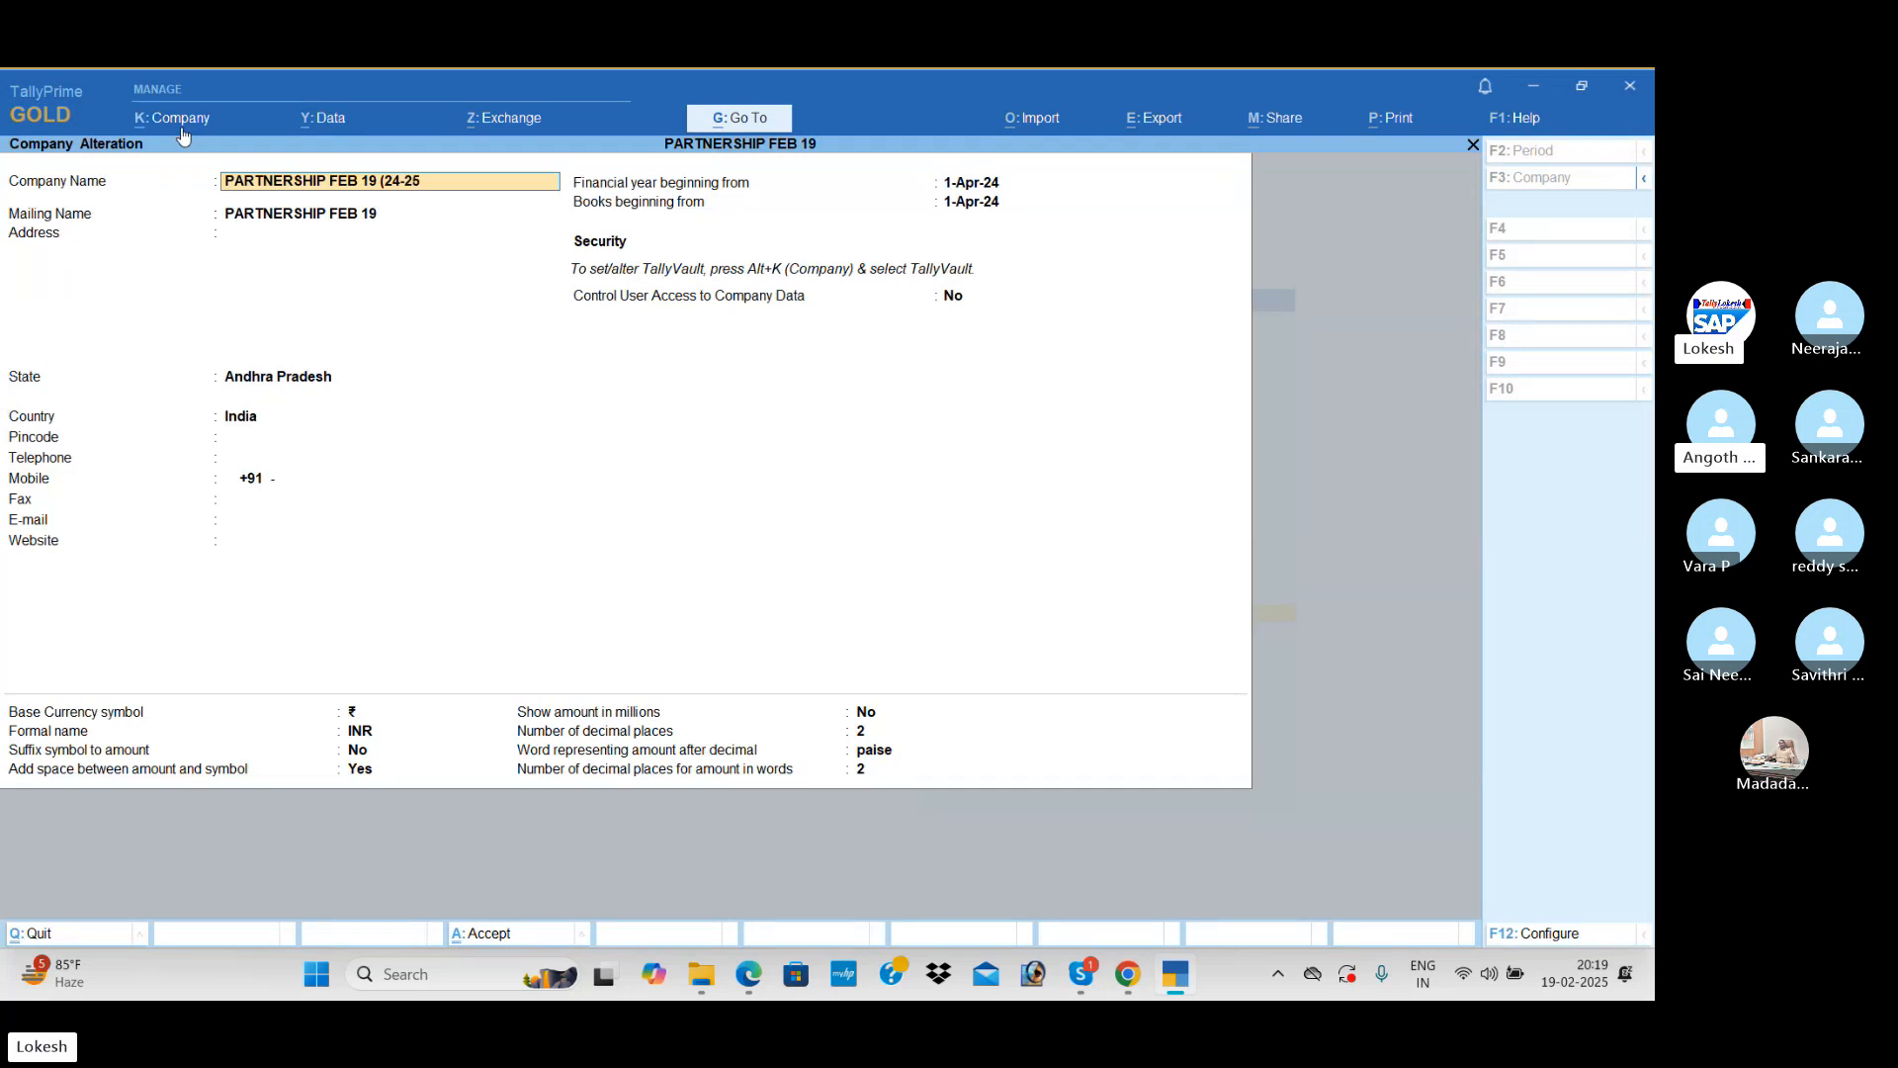
{"action": "key", "text": "Return"}
{"action": "key", "text": "ctrl+a"}
Step: Rename the company PARTNERSHIP FEB 19 - (from 1-Apr-25) as PARTNERSHIP FEB 19 (25-26), save it and leave company alteration
{"action": "key", "text": "Down"}
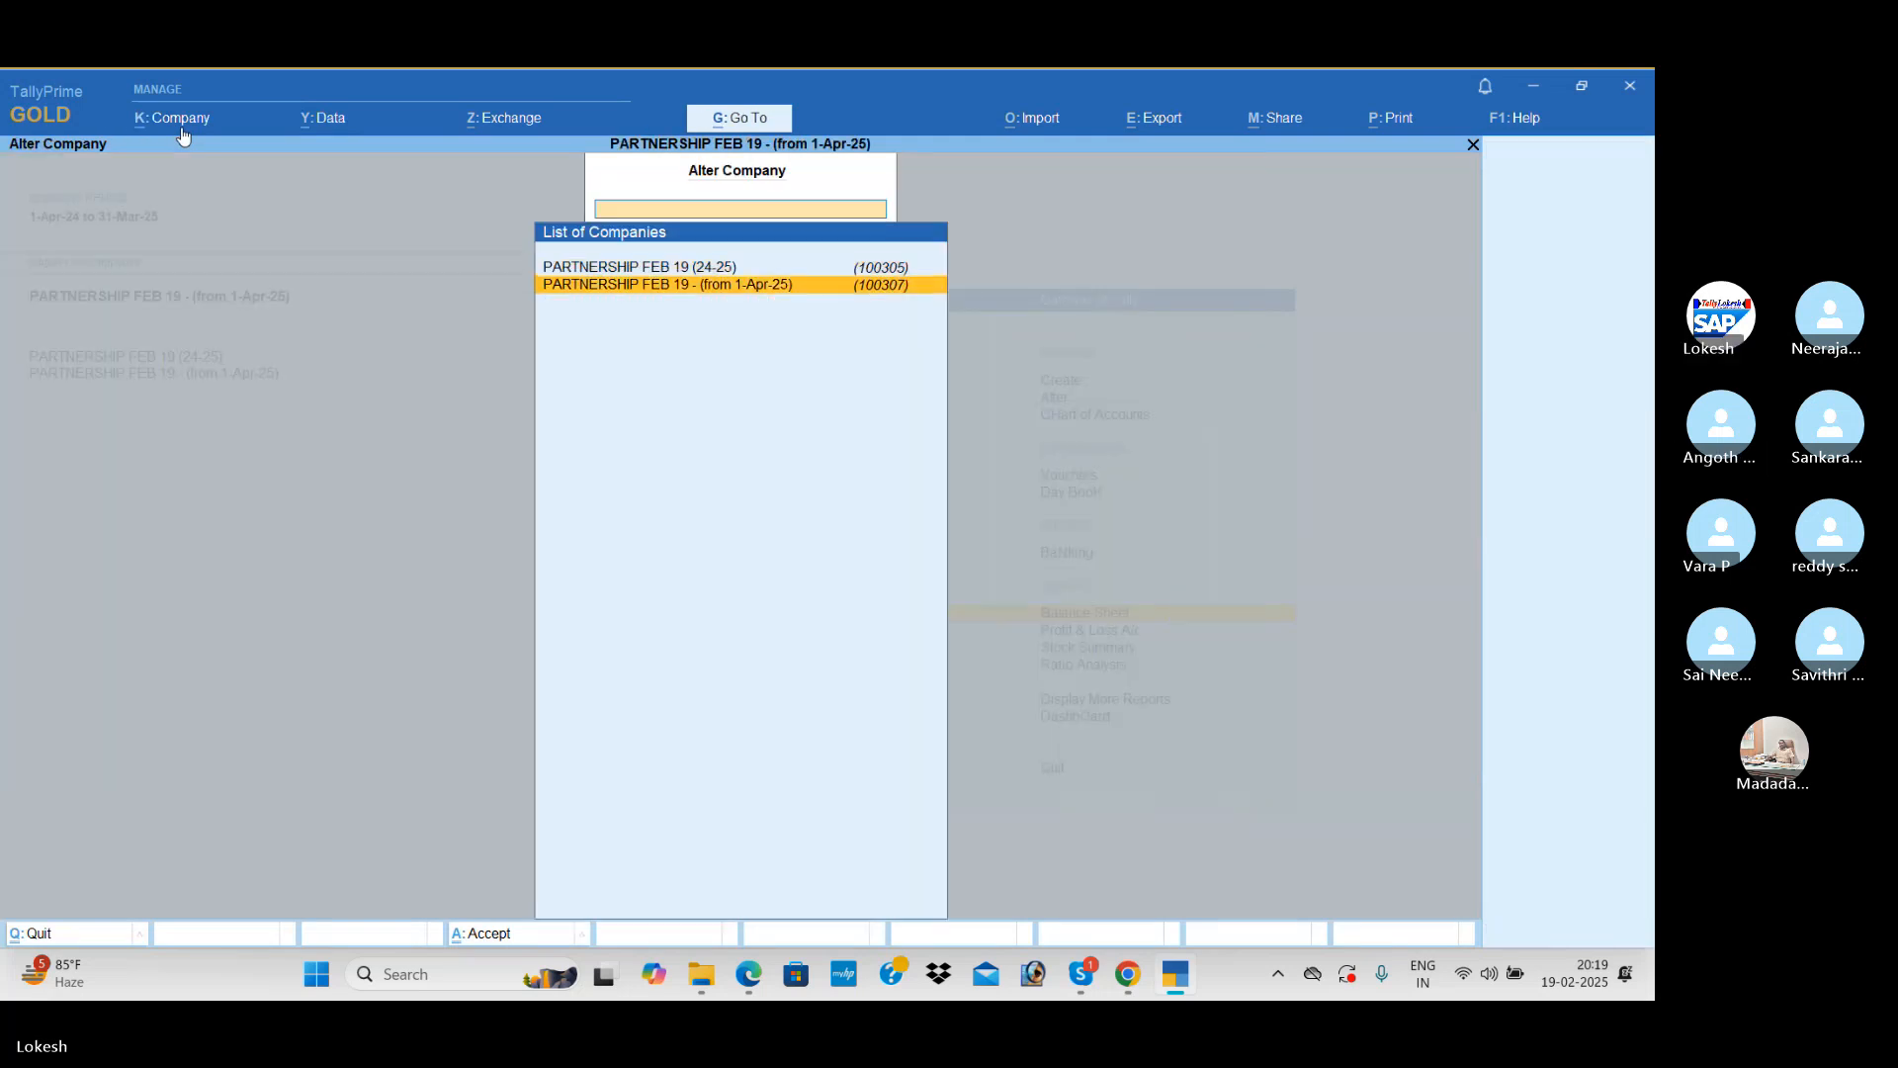
{"action": "key", "text": "Return"}
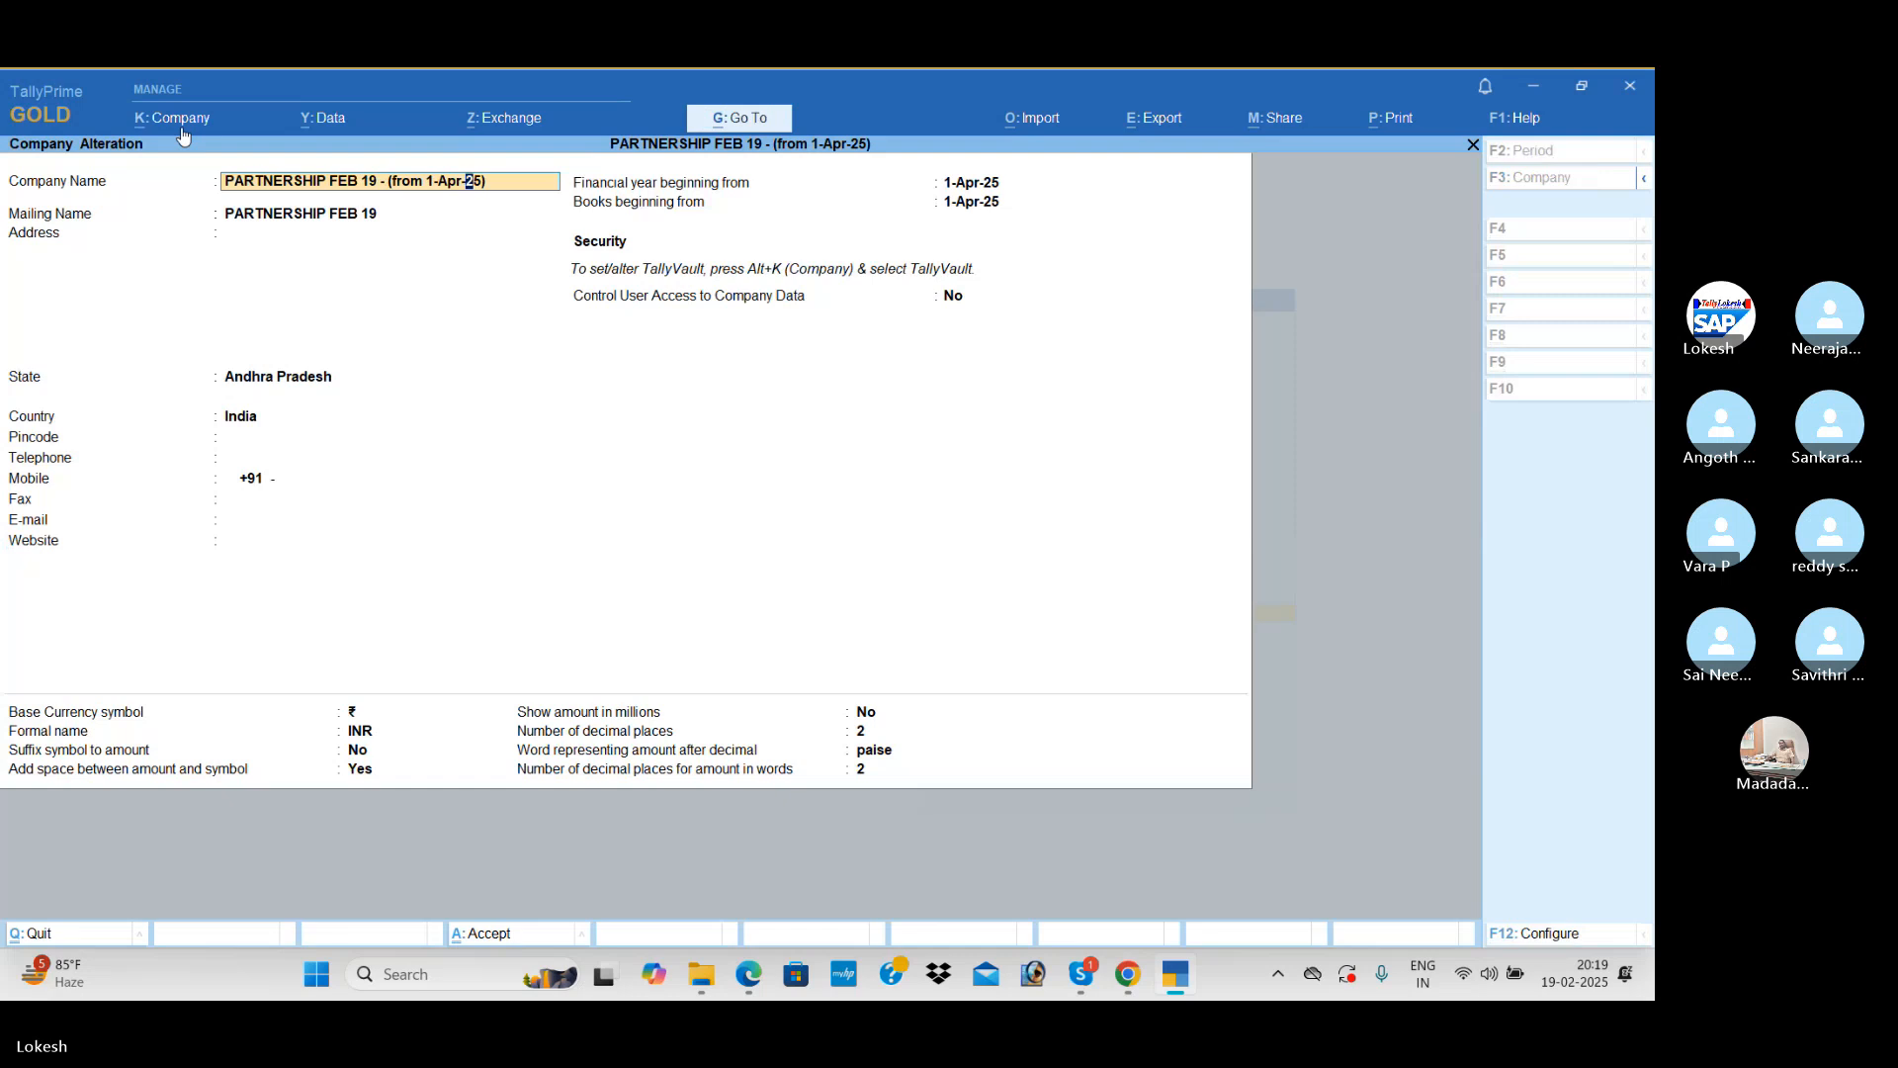
{"action": "key", "text": "BackSpace"}
{"action": "key", "text": "BackSpace"}
{"action": "key", "text": "BackSpace"}
{"action": "key", "text": "BackSpace"}
{"action": "key", "text": "BackSpace"}
{"action": "key", "text": "BackSpace"}
{"action": "key", "text": "BackSpace"}
{"action": "key", "text": "BackSpace"}
{"action": "key", "text": "BackSpace"}
{"action": "key", "text": "BackSpace"}
{"action": "key", "text": "BackSpace"}
{"action": "key", "text": "BackSpace"}
{"action": "key", "text": "BackSpace"}
{"action": "type", "text": "(25-26"}
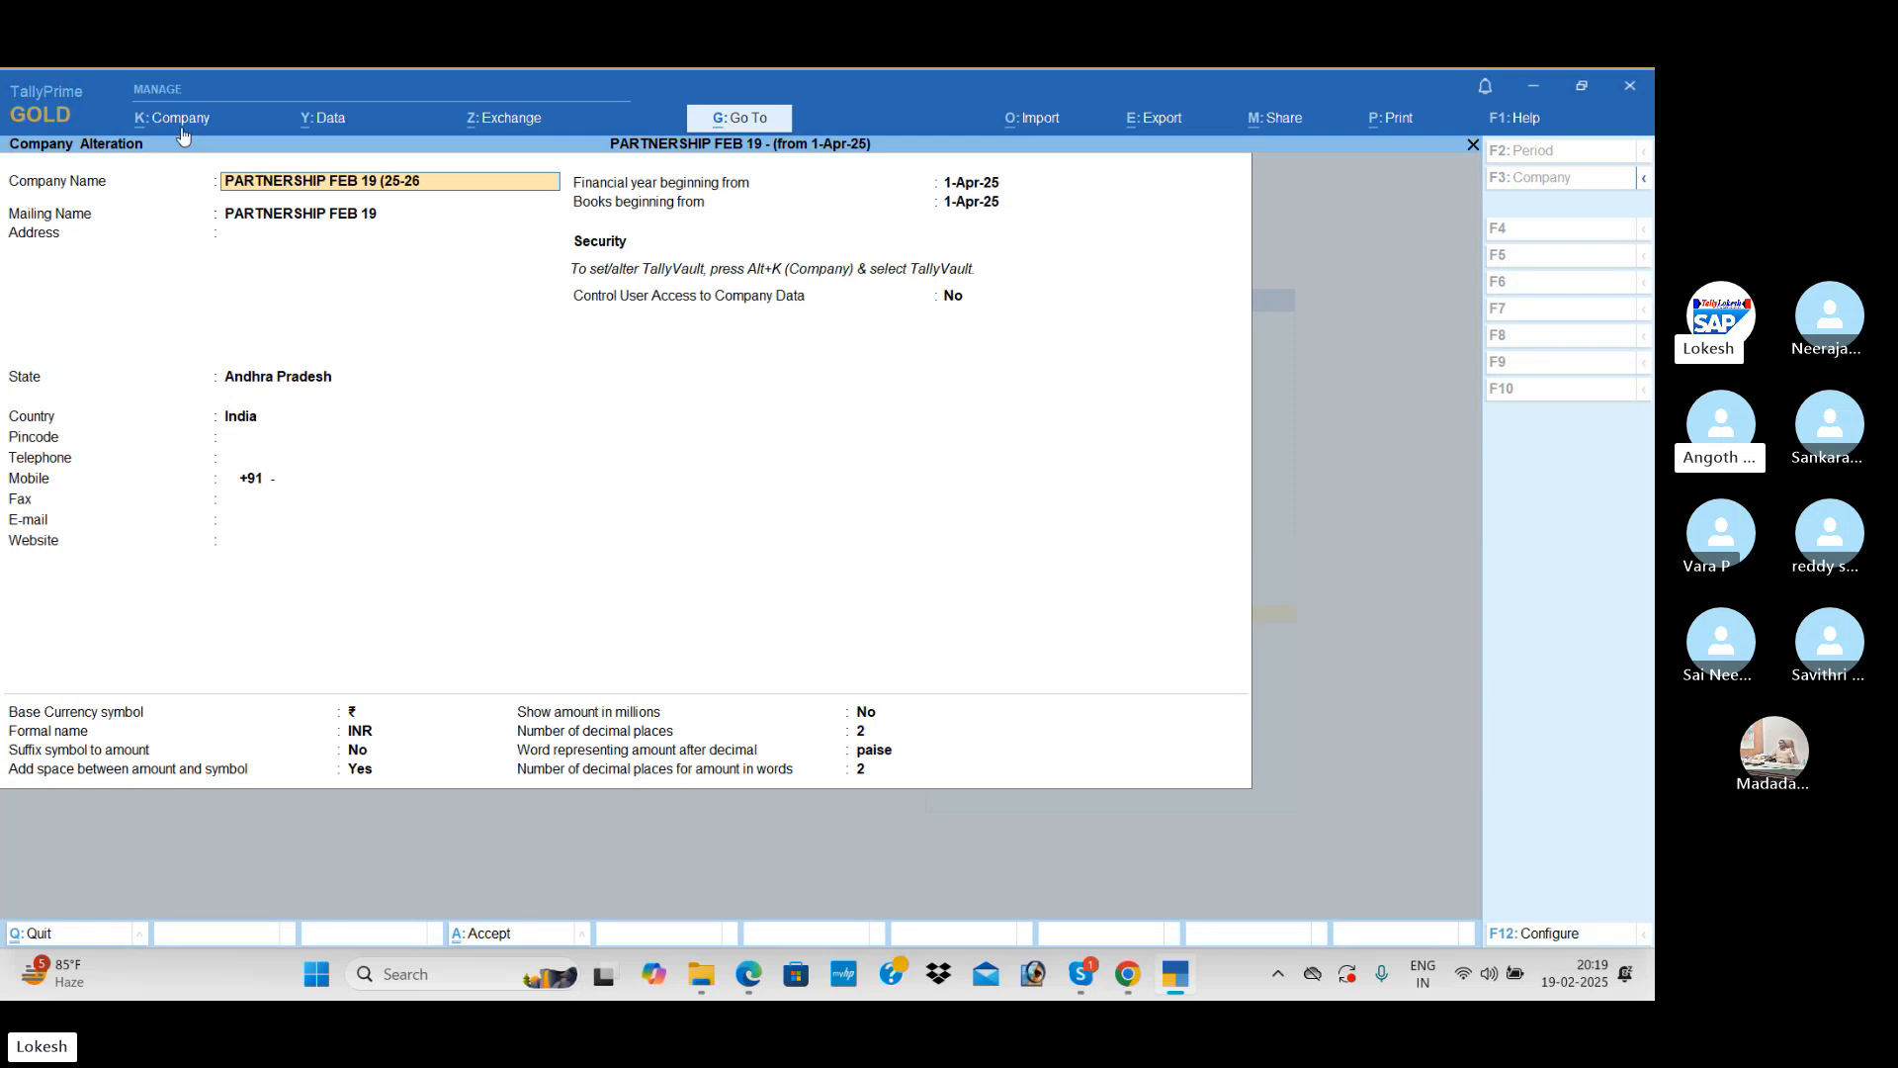
{"action": "type", "text": ")"}
{"action": "key", "text": "Return"}
{"action": "key", "text": "ctrl+a"}
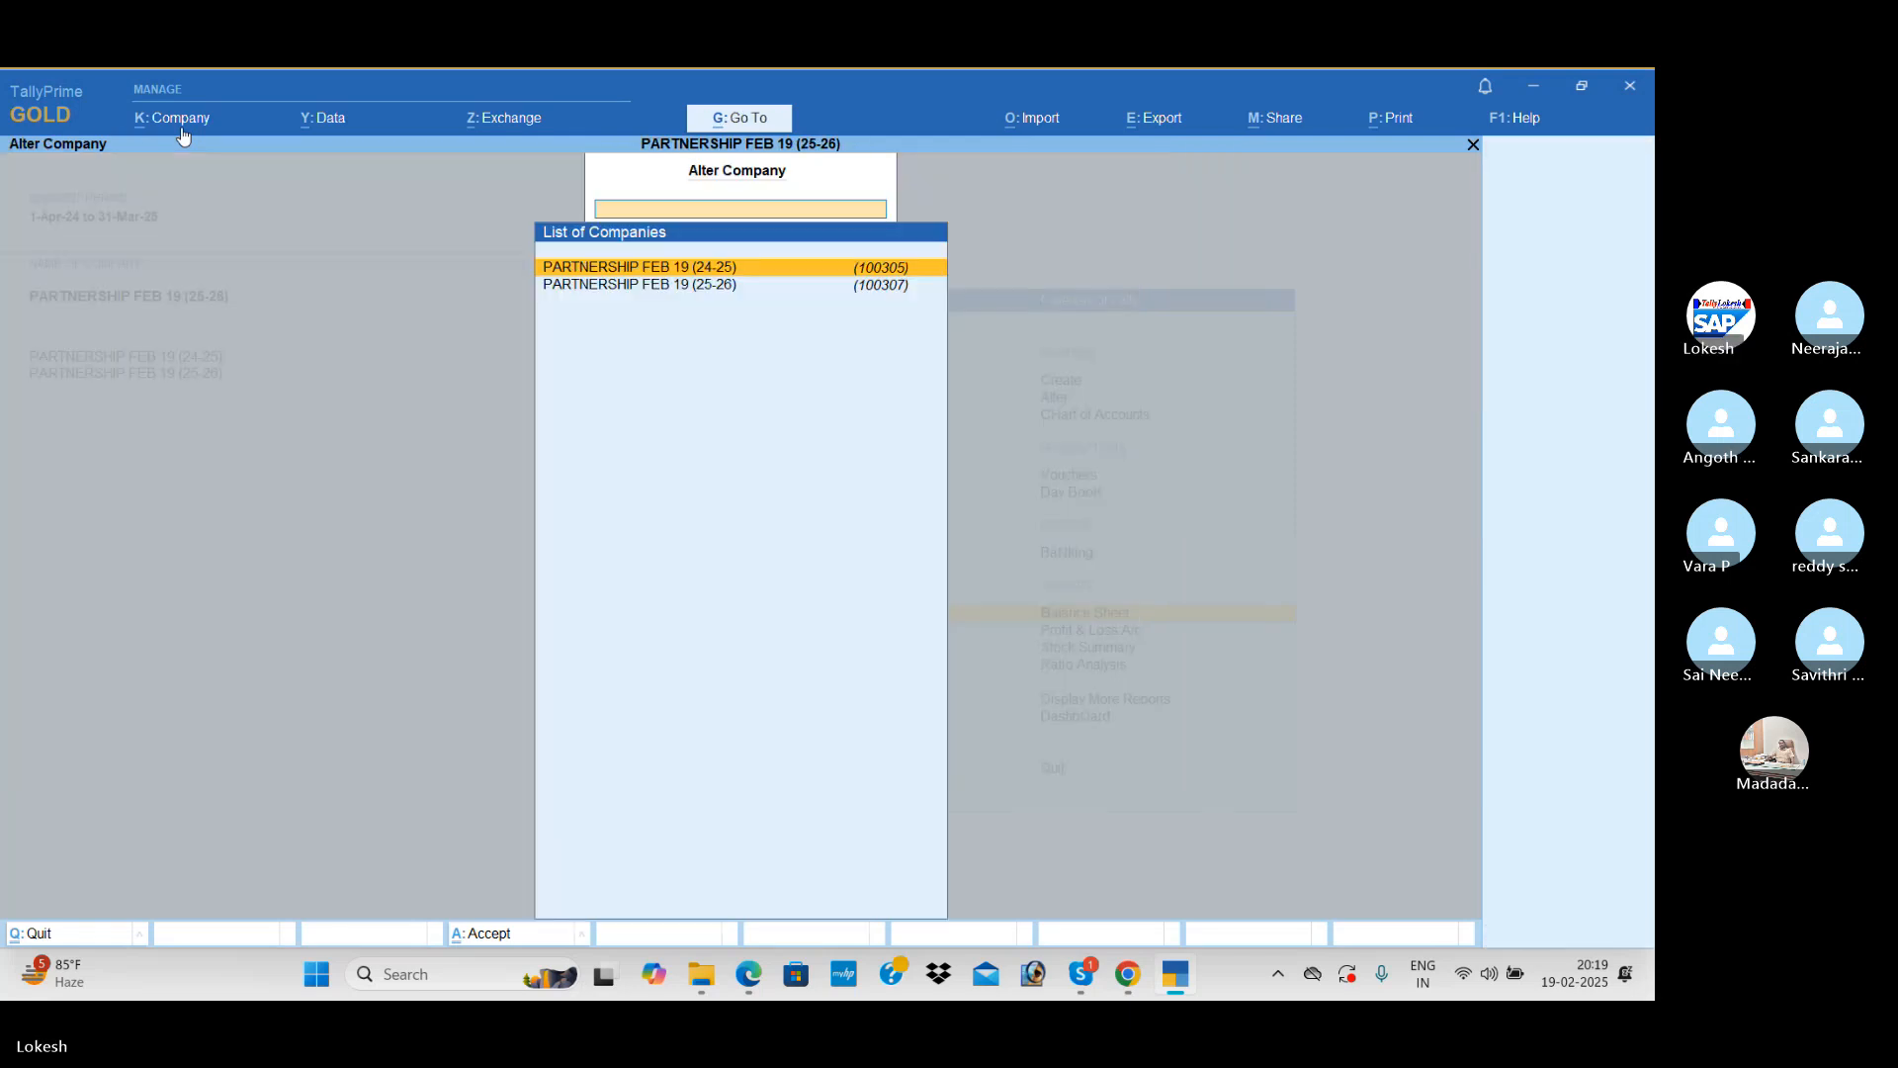
{"action": "key", "text": "Escape"}
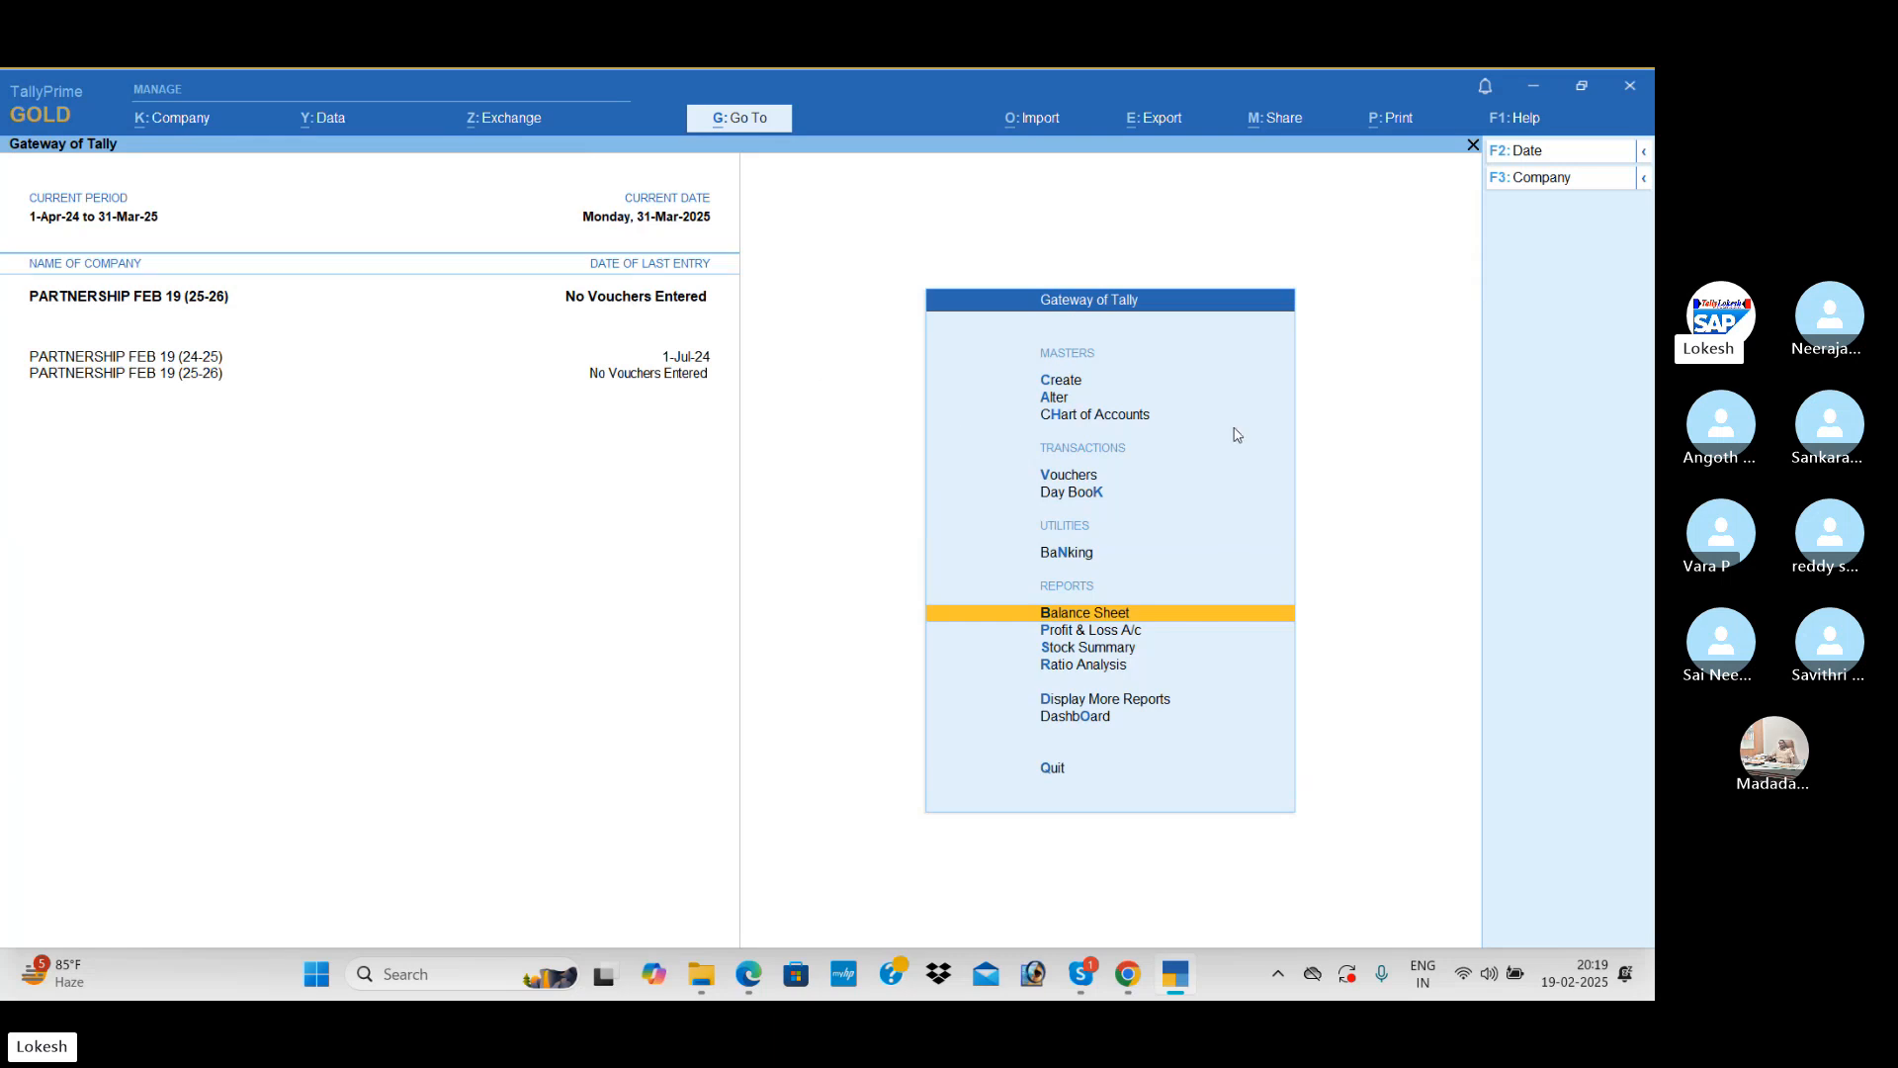
Step: Check the balances carried forward in the Balance Sheet of PARTNERSHIP FEB 19 (25-26)
{"action": "key", "text": "Return"}
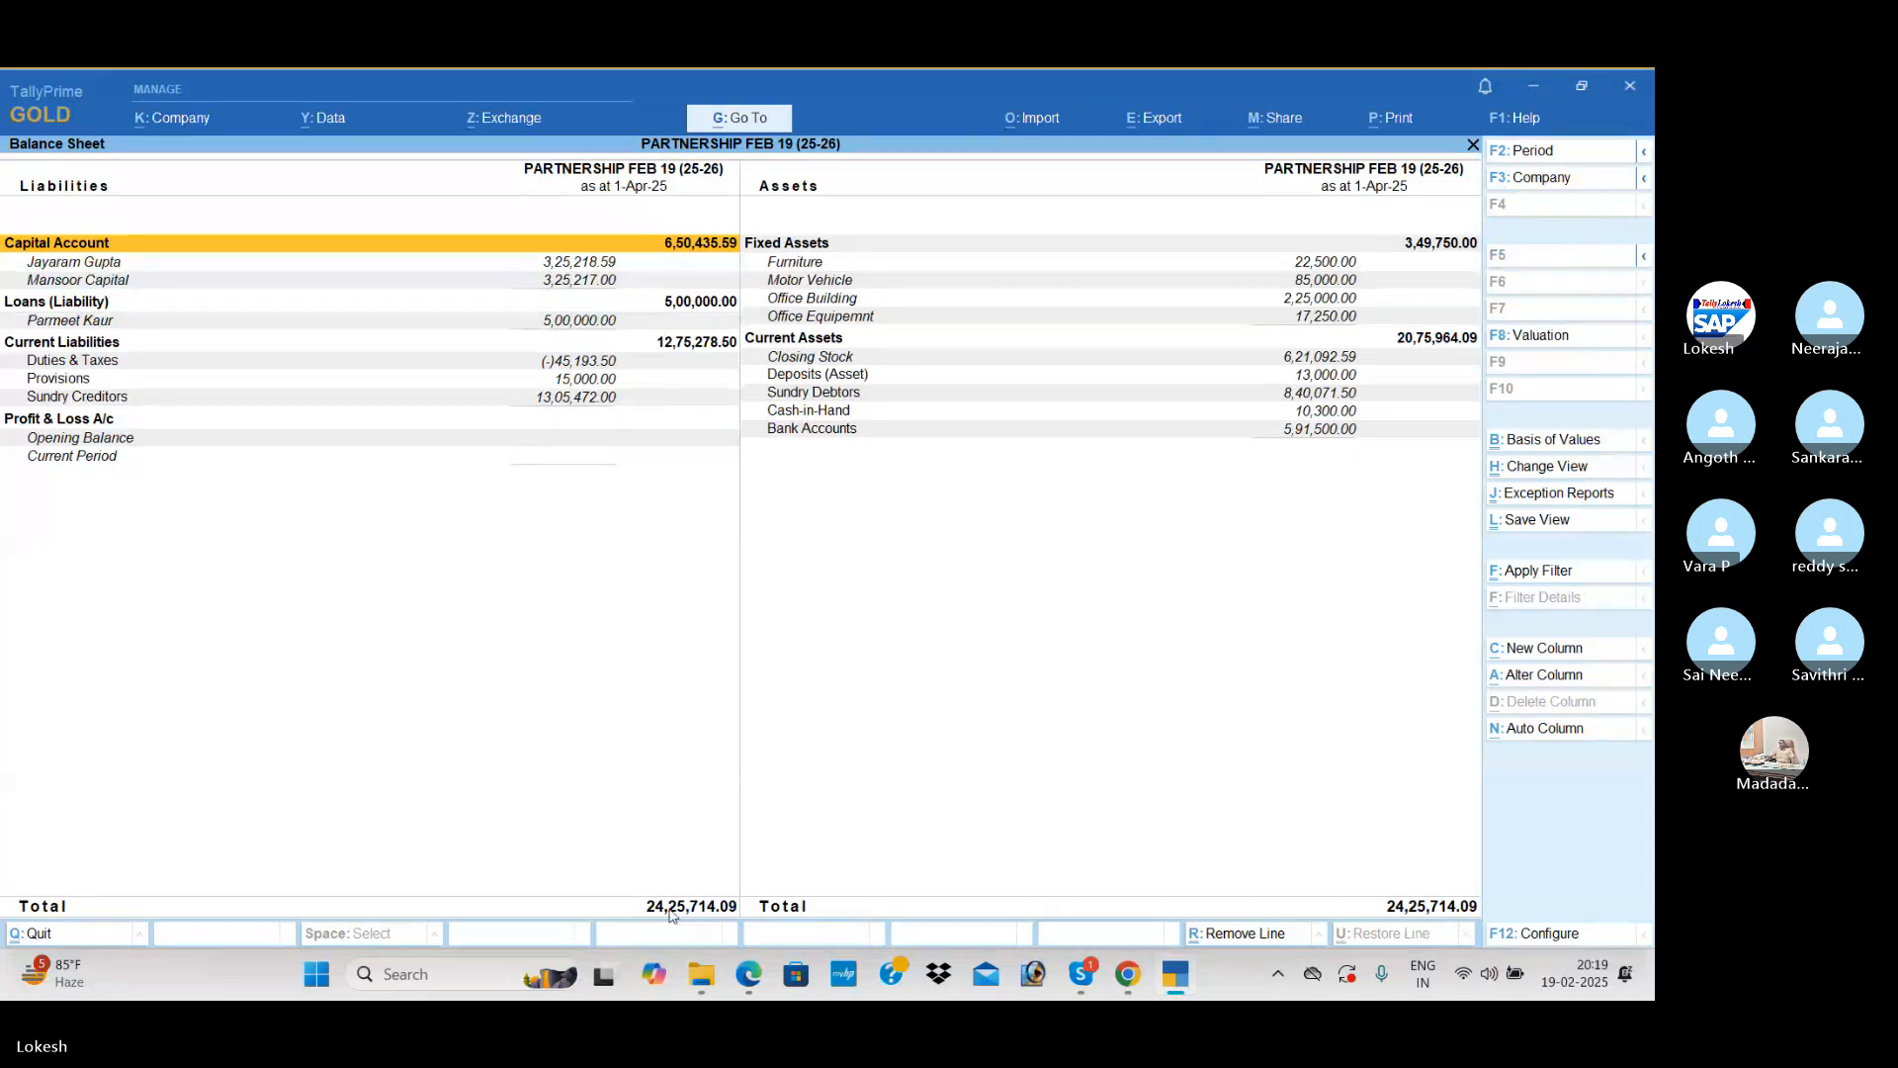
{"action": "key", "text": "Escape"}
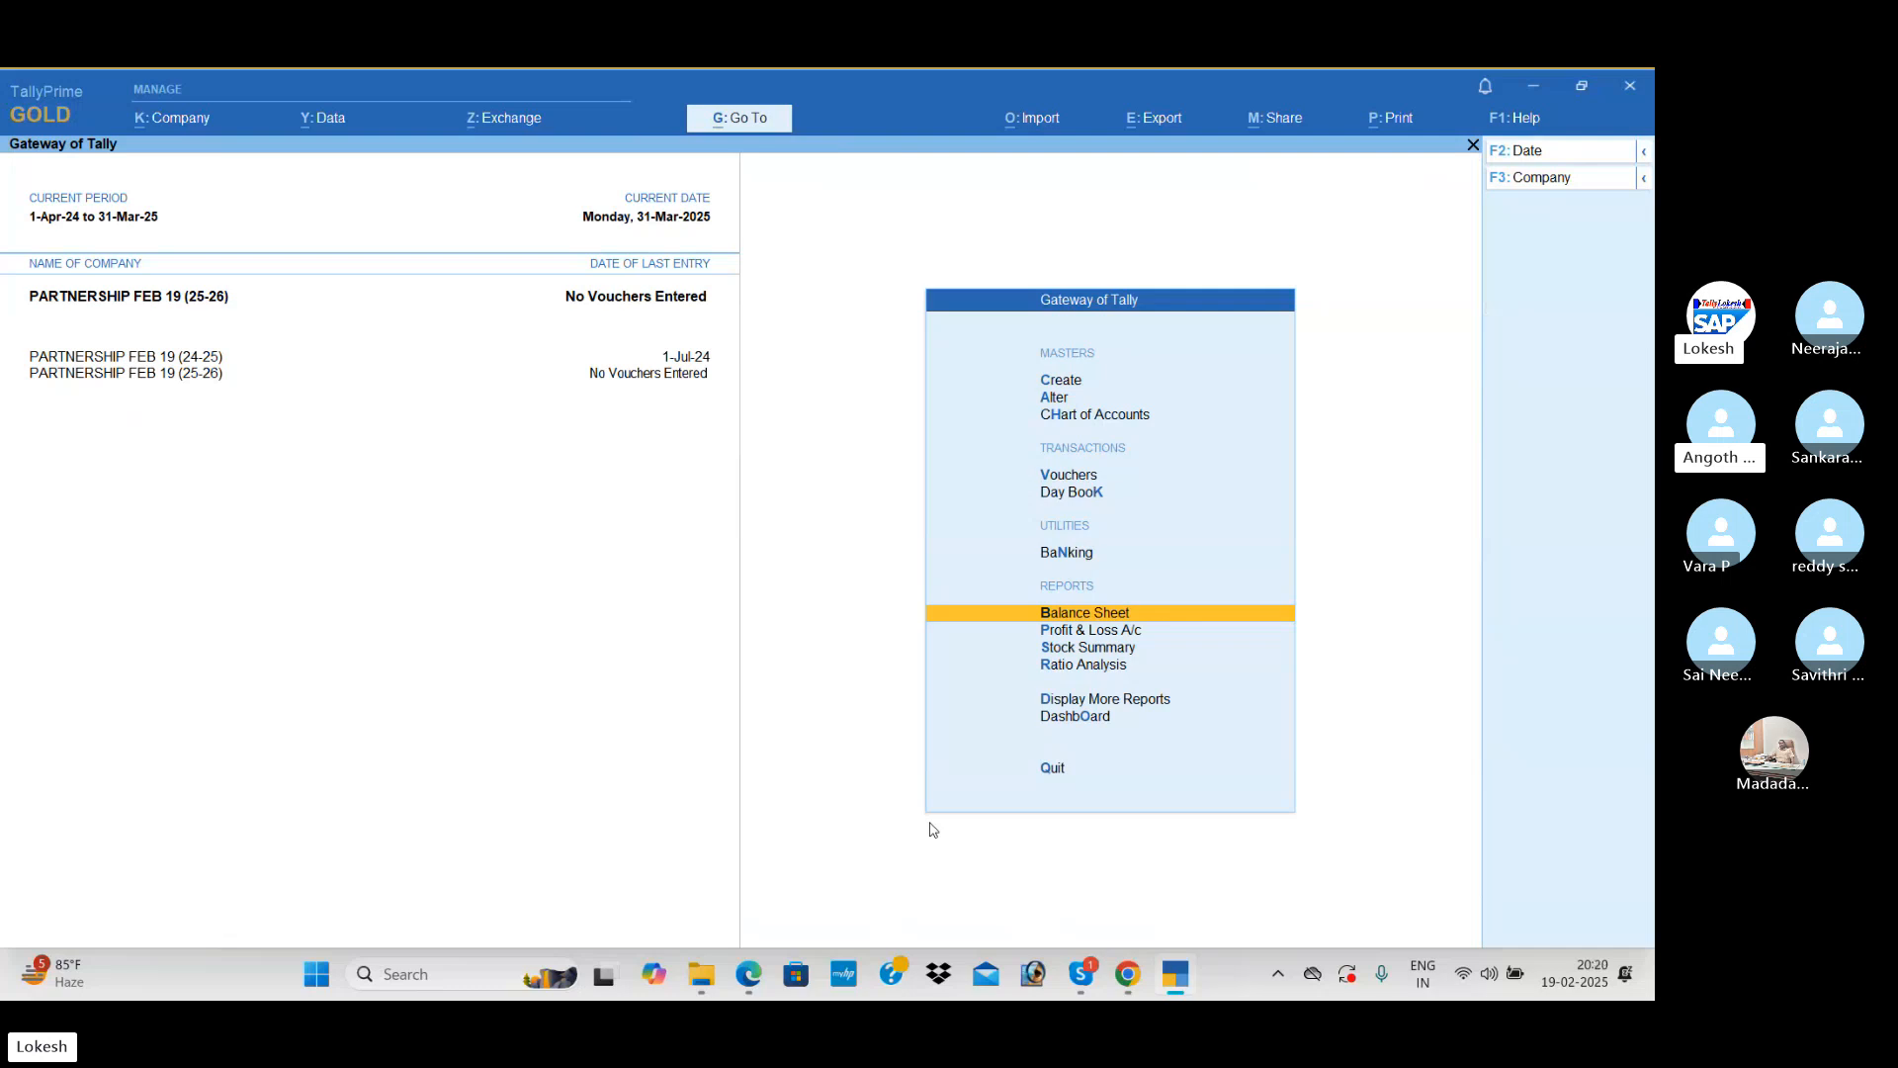
Step: Zero the opening balances of all ledgers in PARTNERSHIP FEB 19 (25-26) through multi-ledger alteration for All Items
{"action": "key", "text": "Up"}
{"action": "key", "text": "Up"}
{"action": "key", "text": "Up"}
{"action": "key", "text": "Up"}
{"action": "key", "text": "Return"}
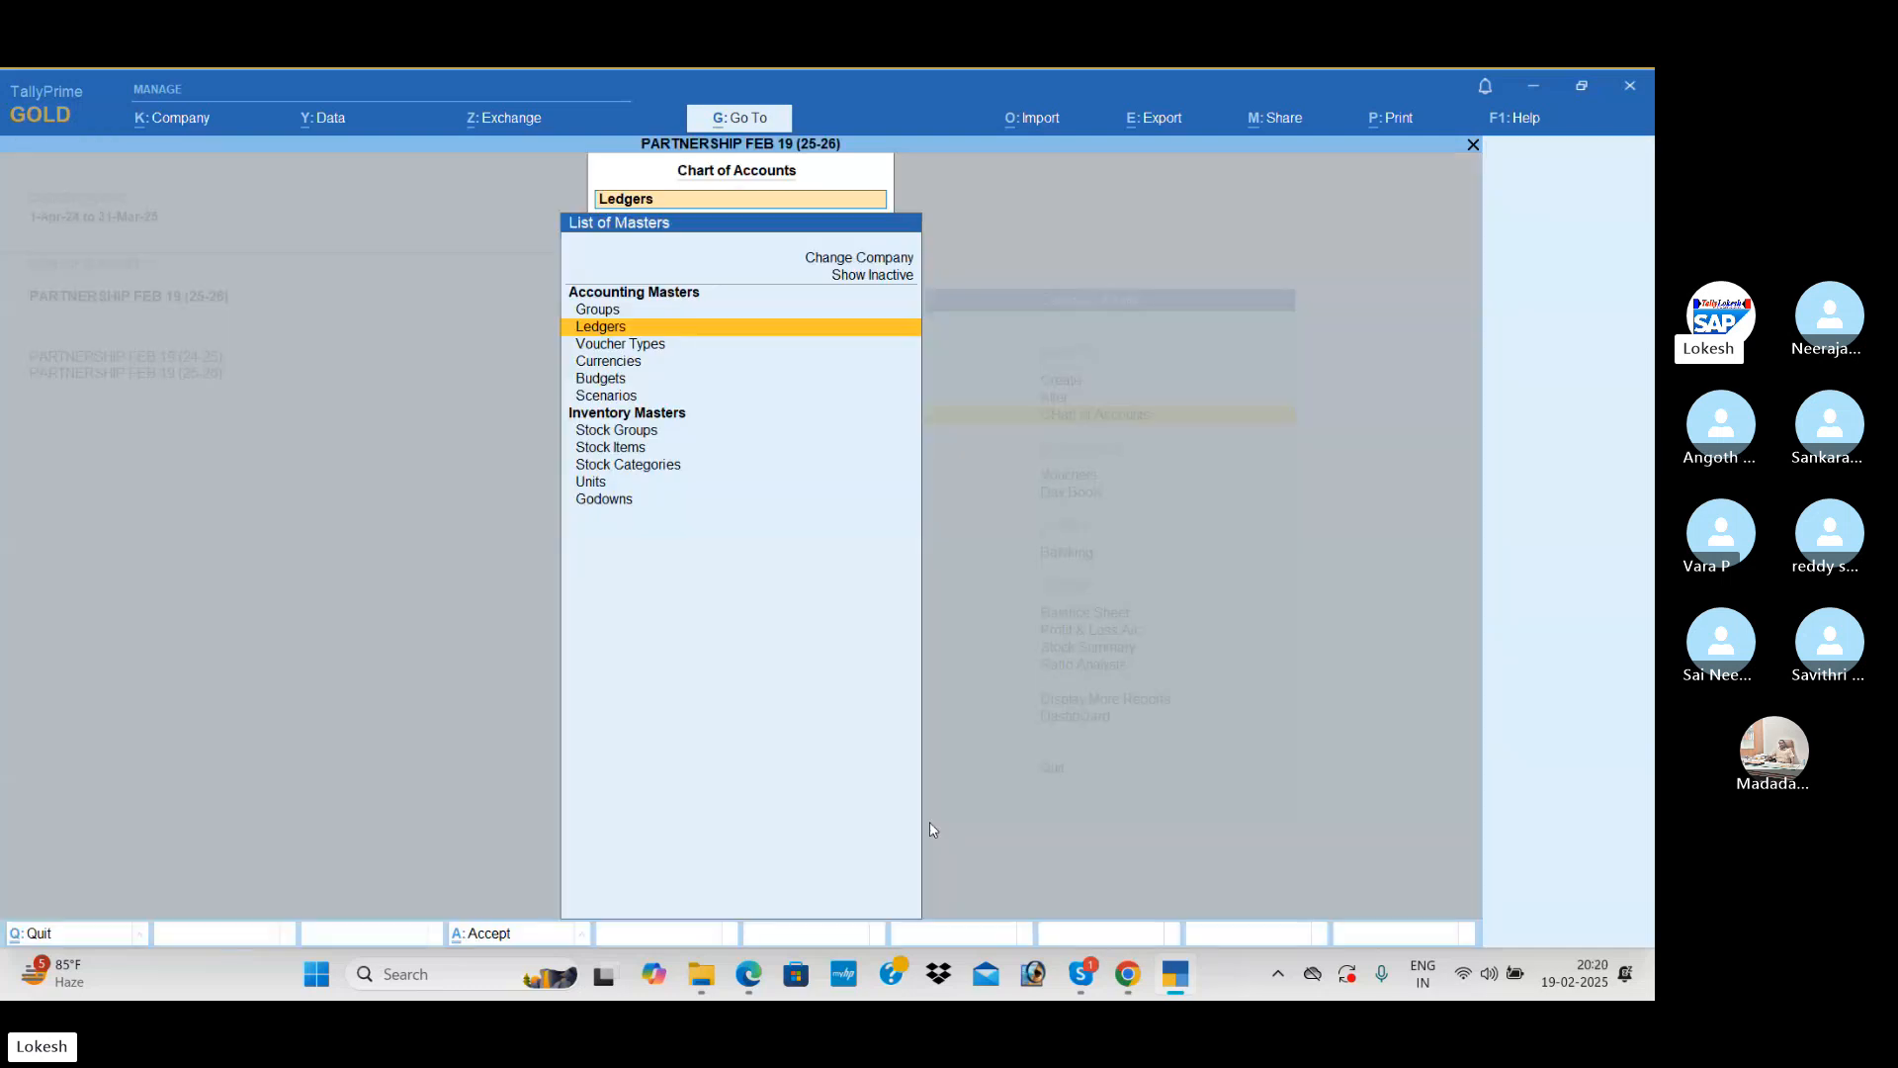
{"action": "key", "text": "Return"}
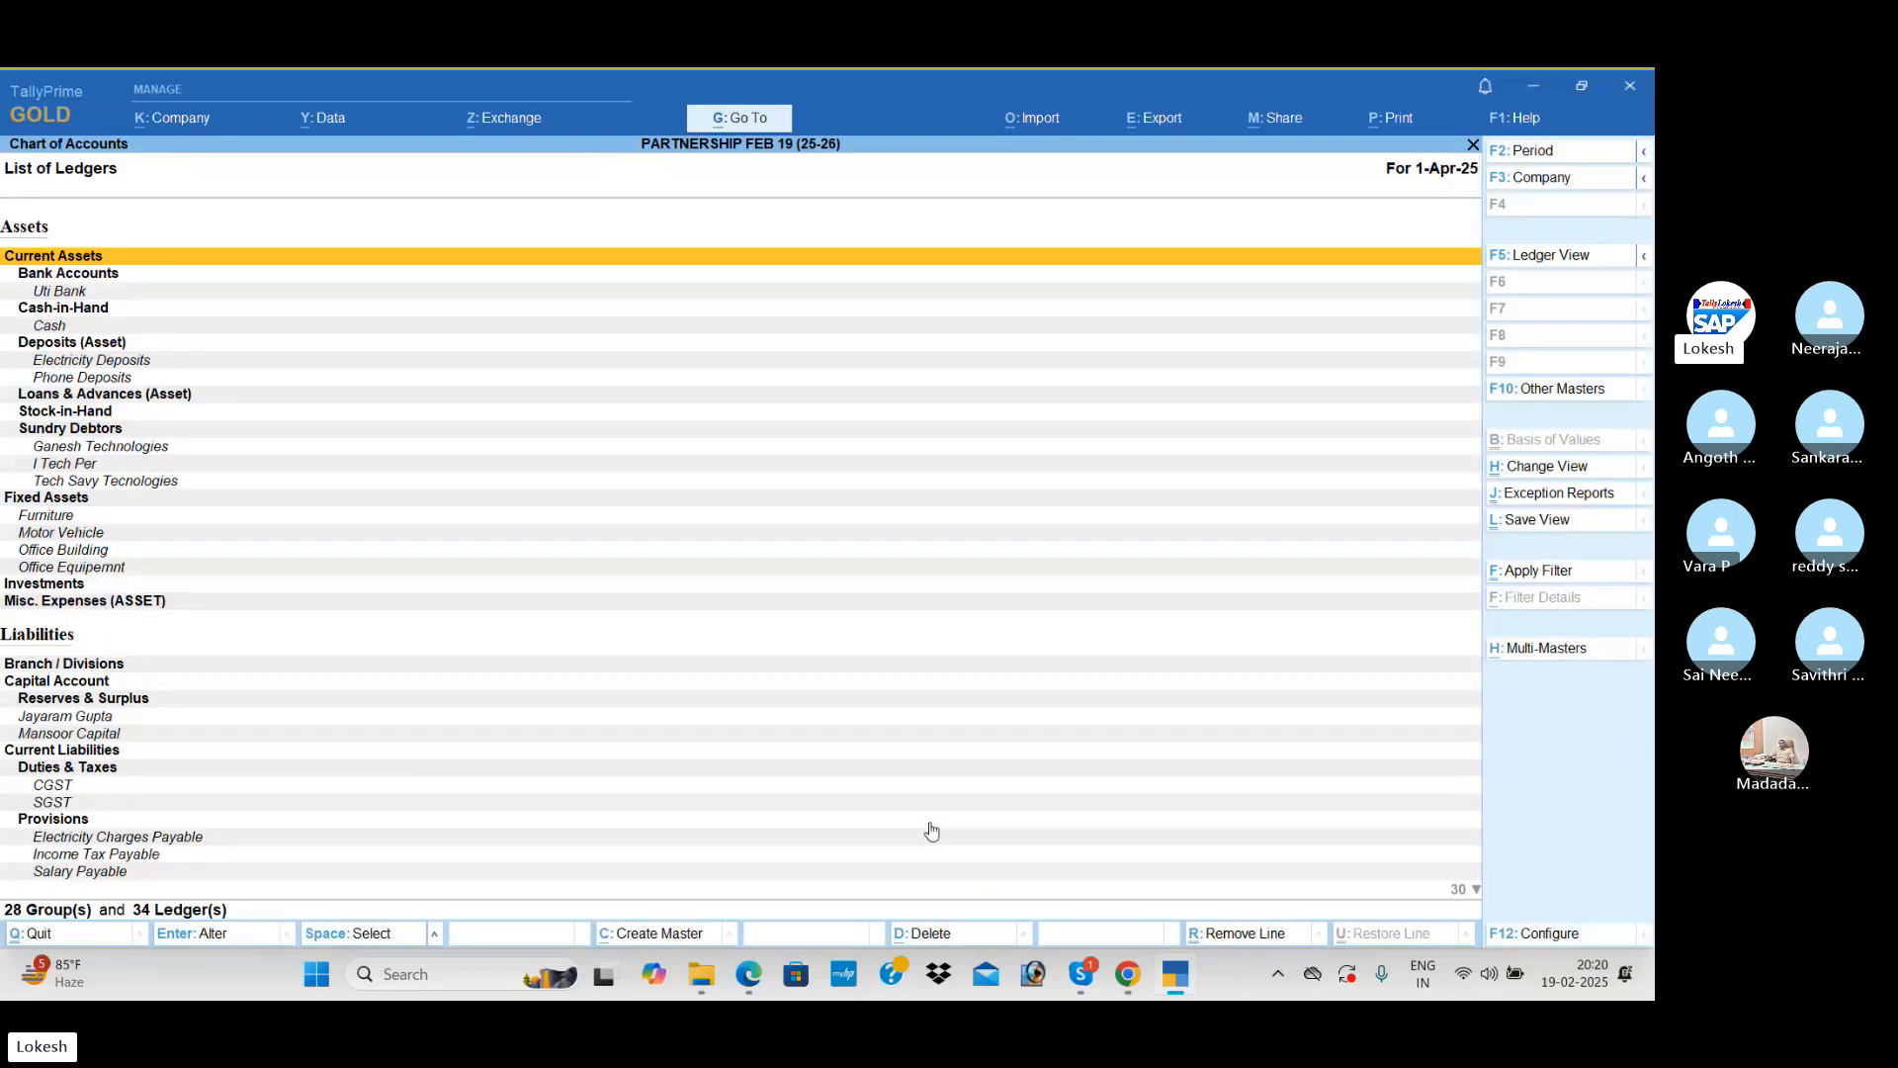
{"action": "left_click", "coordinate": [1558, 652]}
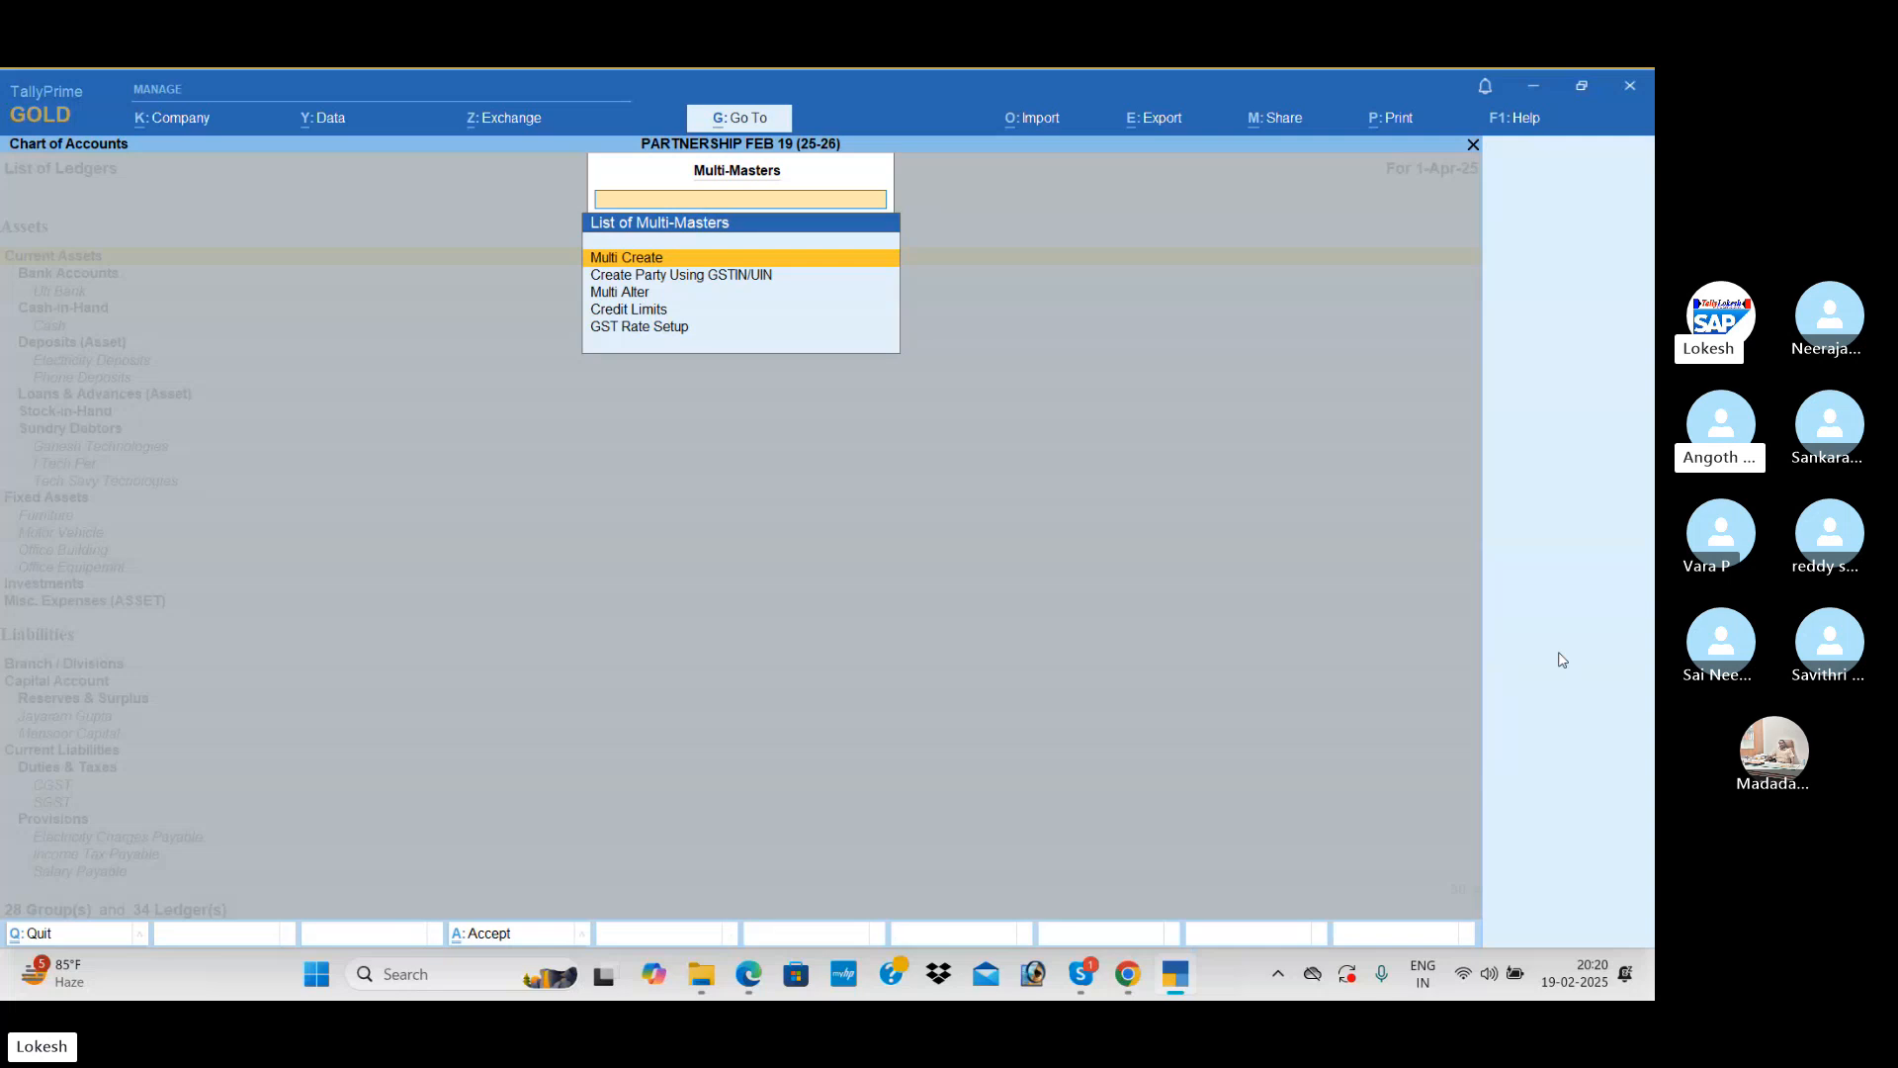
{"action": "key", "text": "Down"}
{"action": "key", "text": "Down"}
{"action": "key", "text": "Return"}
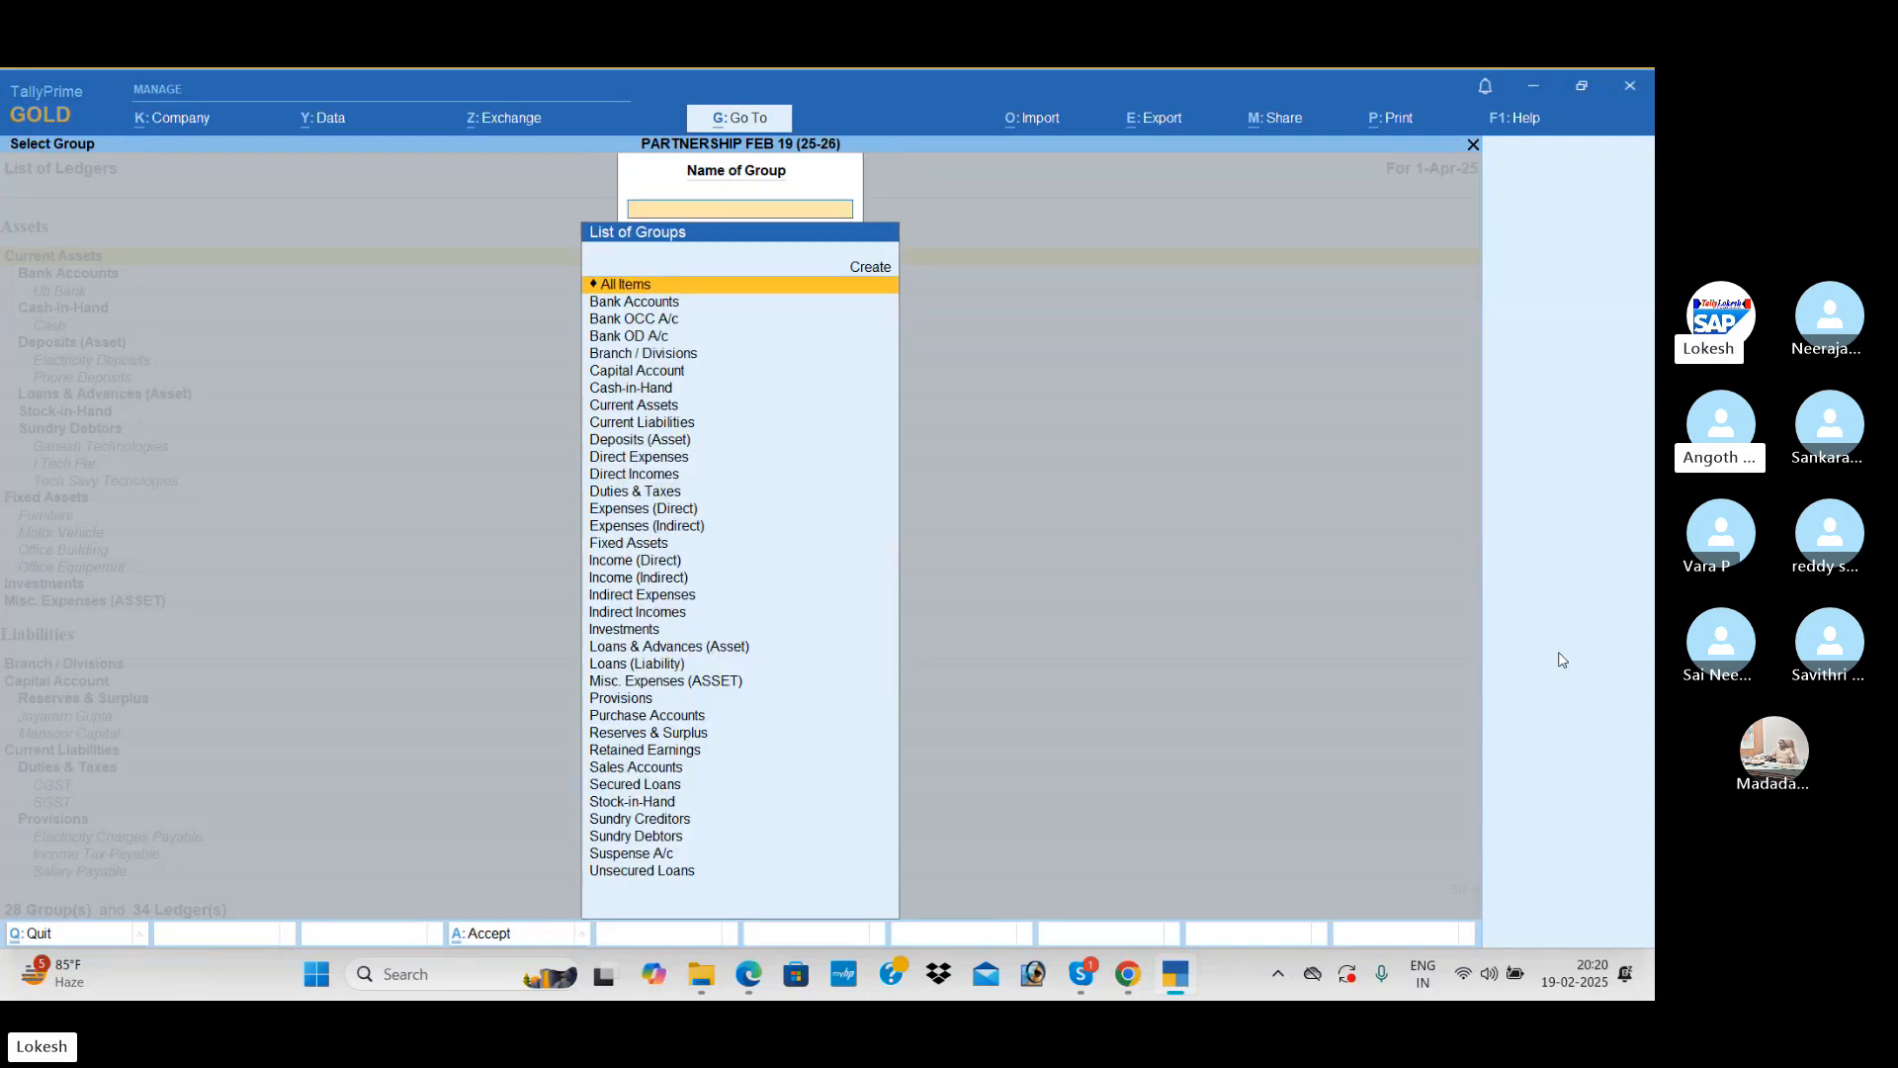
{"action": "key", "text": "Return"}
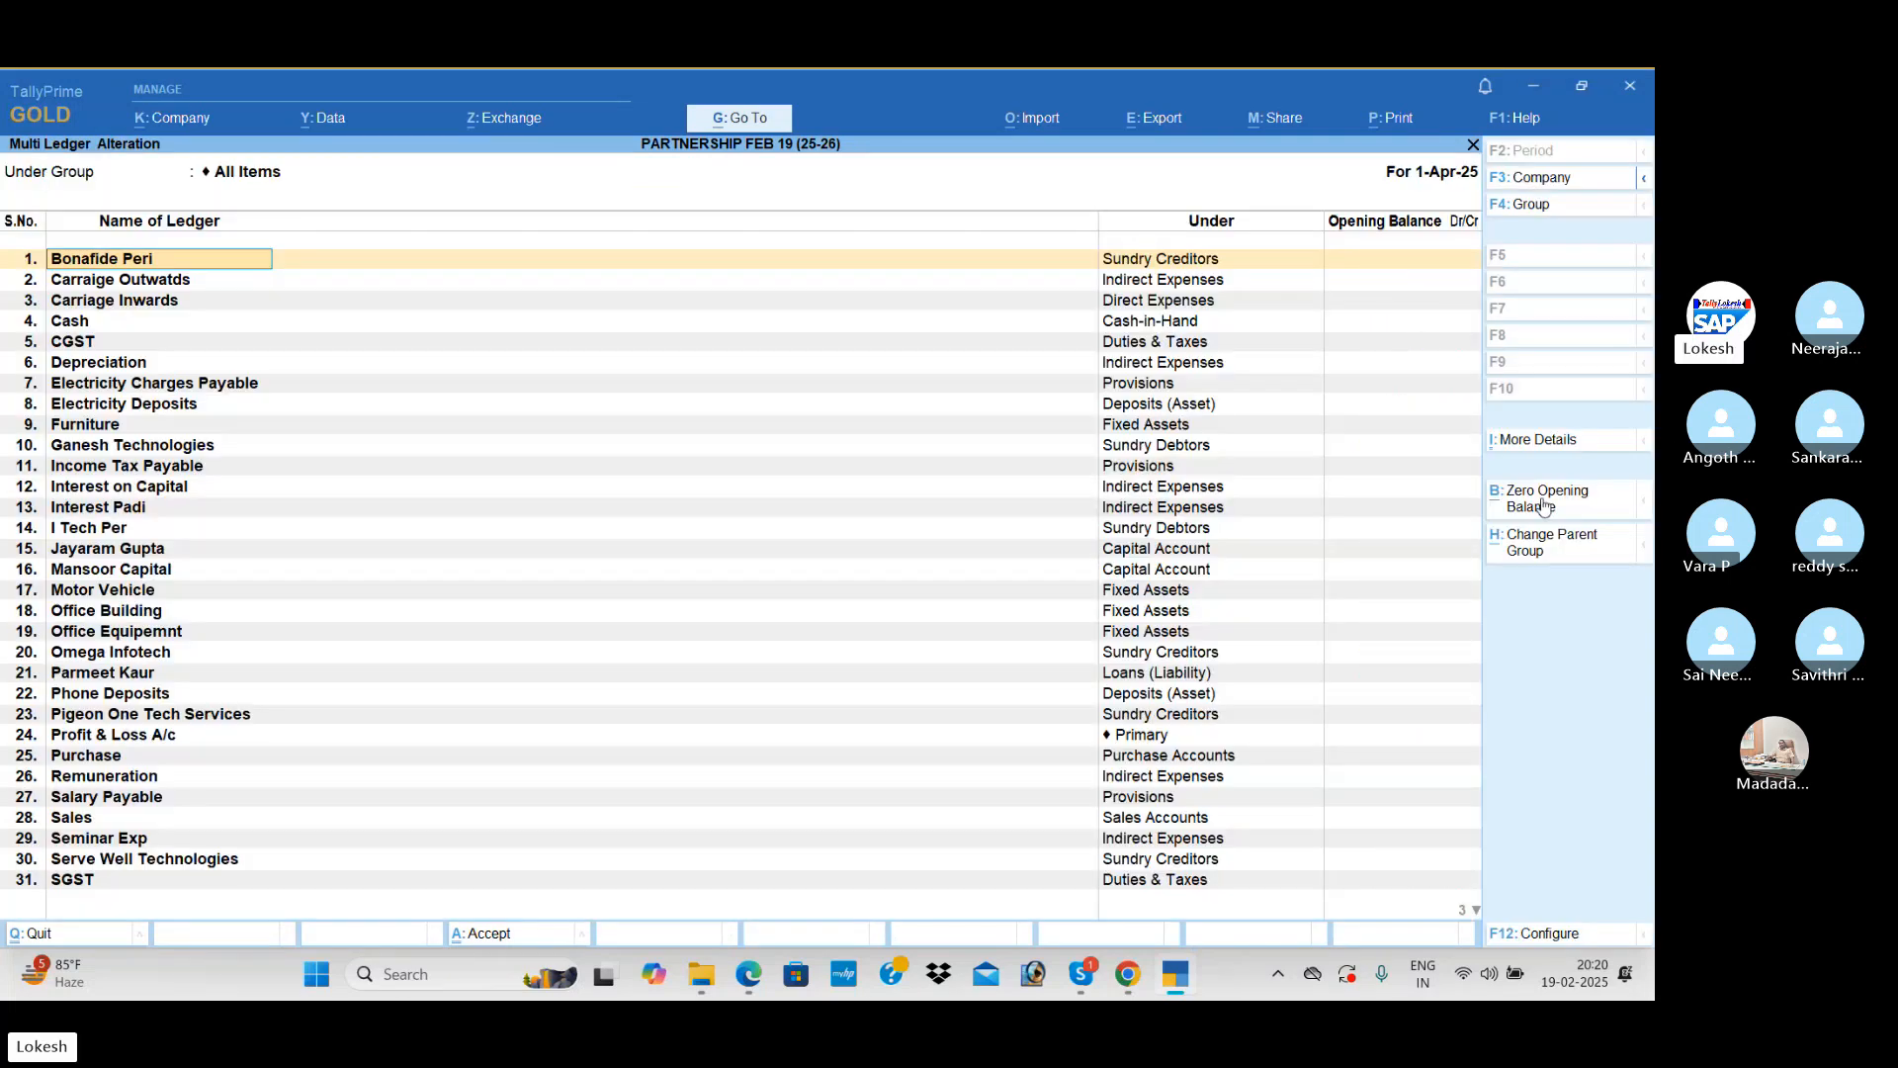
{"action": "key", "text": "Escape"}
{"action": "key", "text": "Escape"}
{"action": "key", "text": "Escape"}
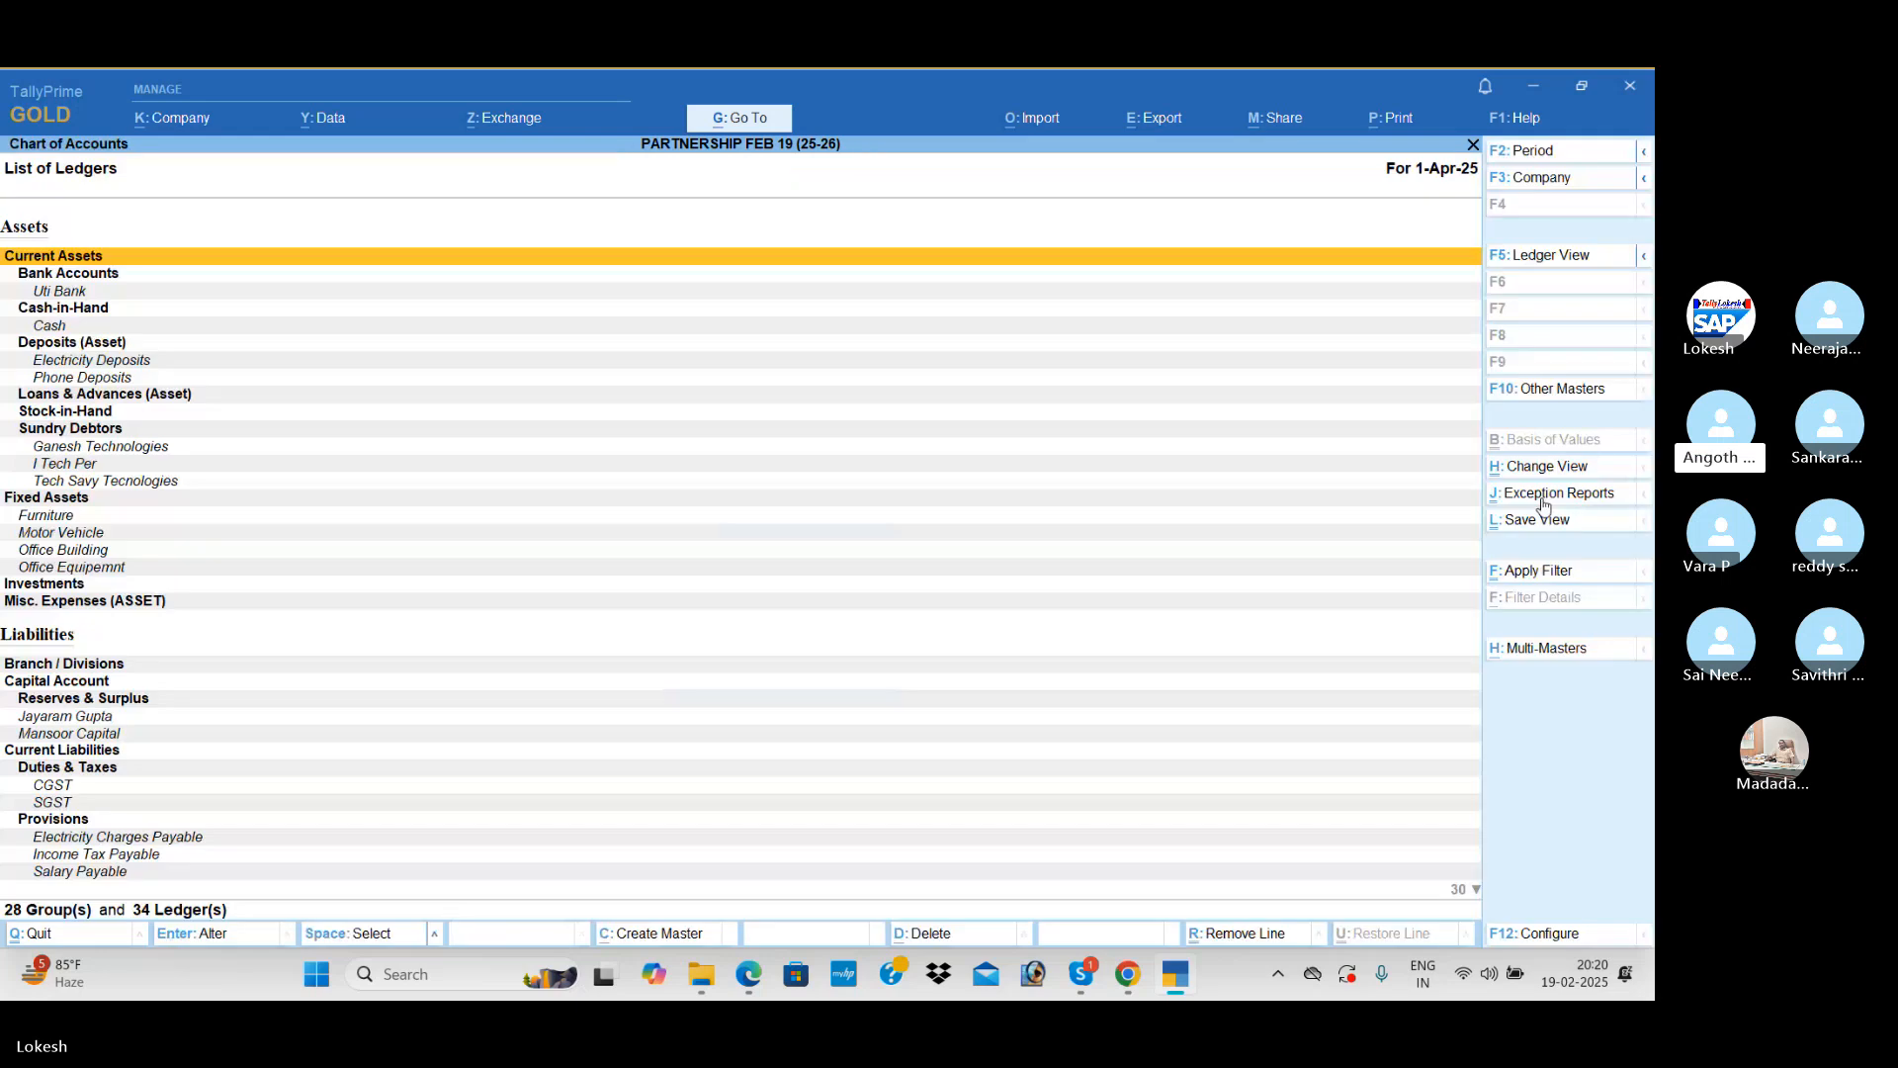
Step: Zero the opening balances of all stock items through multi-stock-item alteration for All Items and save the change
{"action": "key", "text": "Down"}
{"action": "key", "text": "Down"}
{"action": "key", "text": "Down"}
{"action": "key", "text": "Down"}
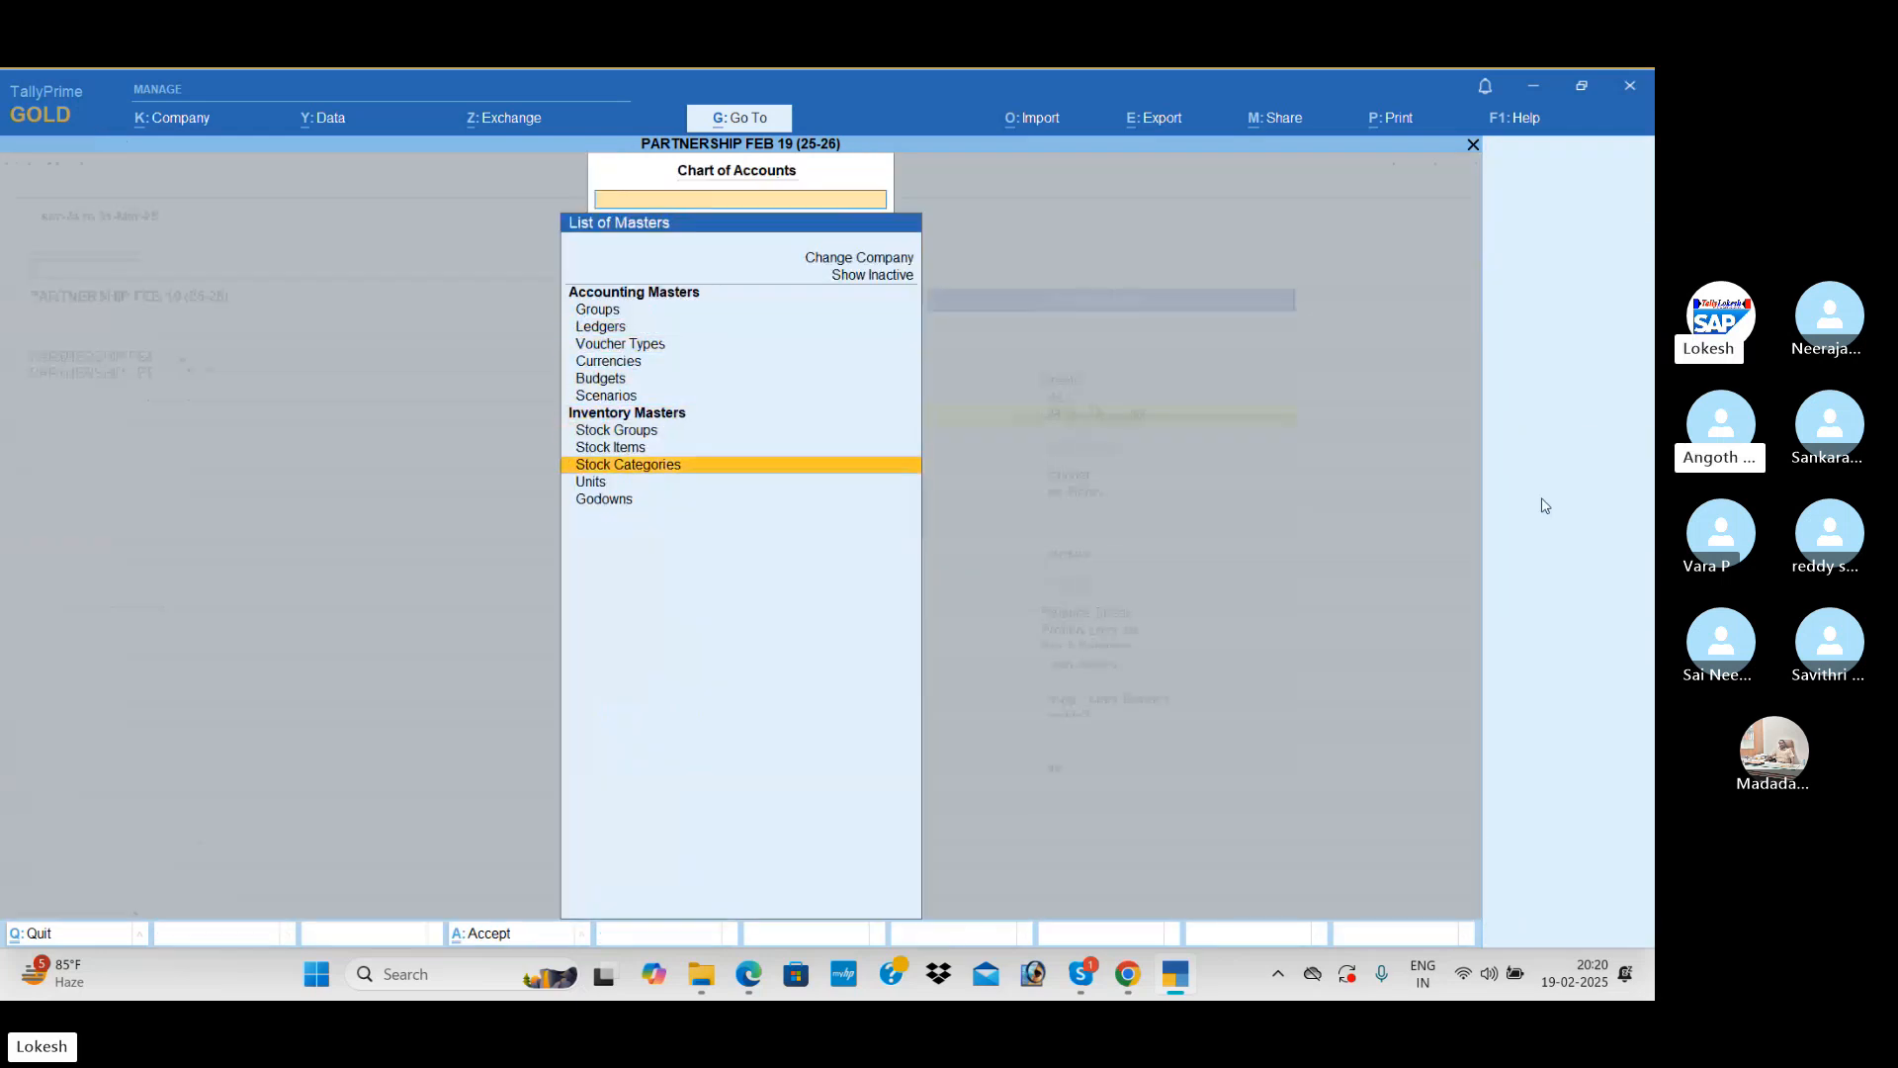
{"action": "key", "text": "Up"}
{"action": "key", "text": "Return"}
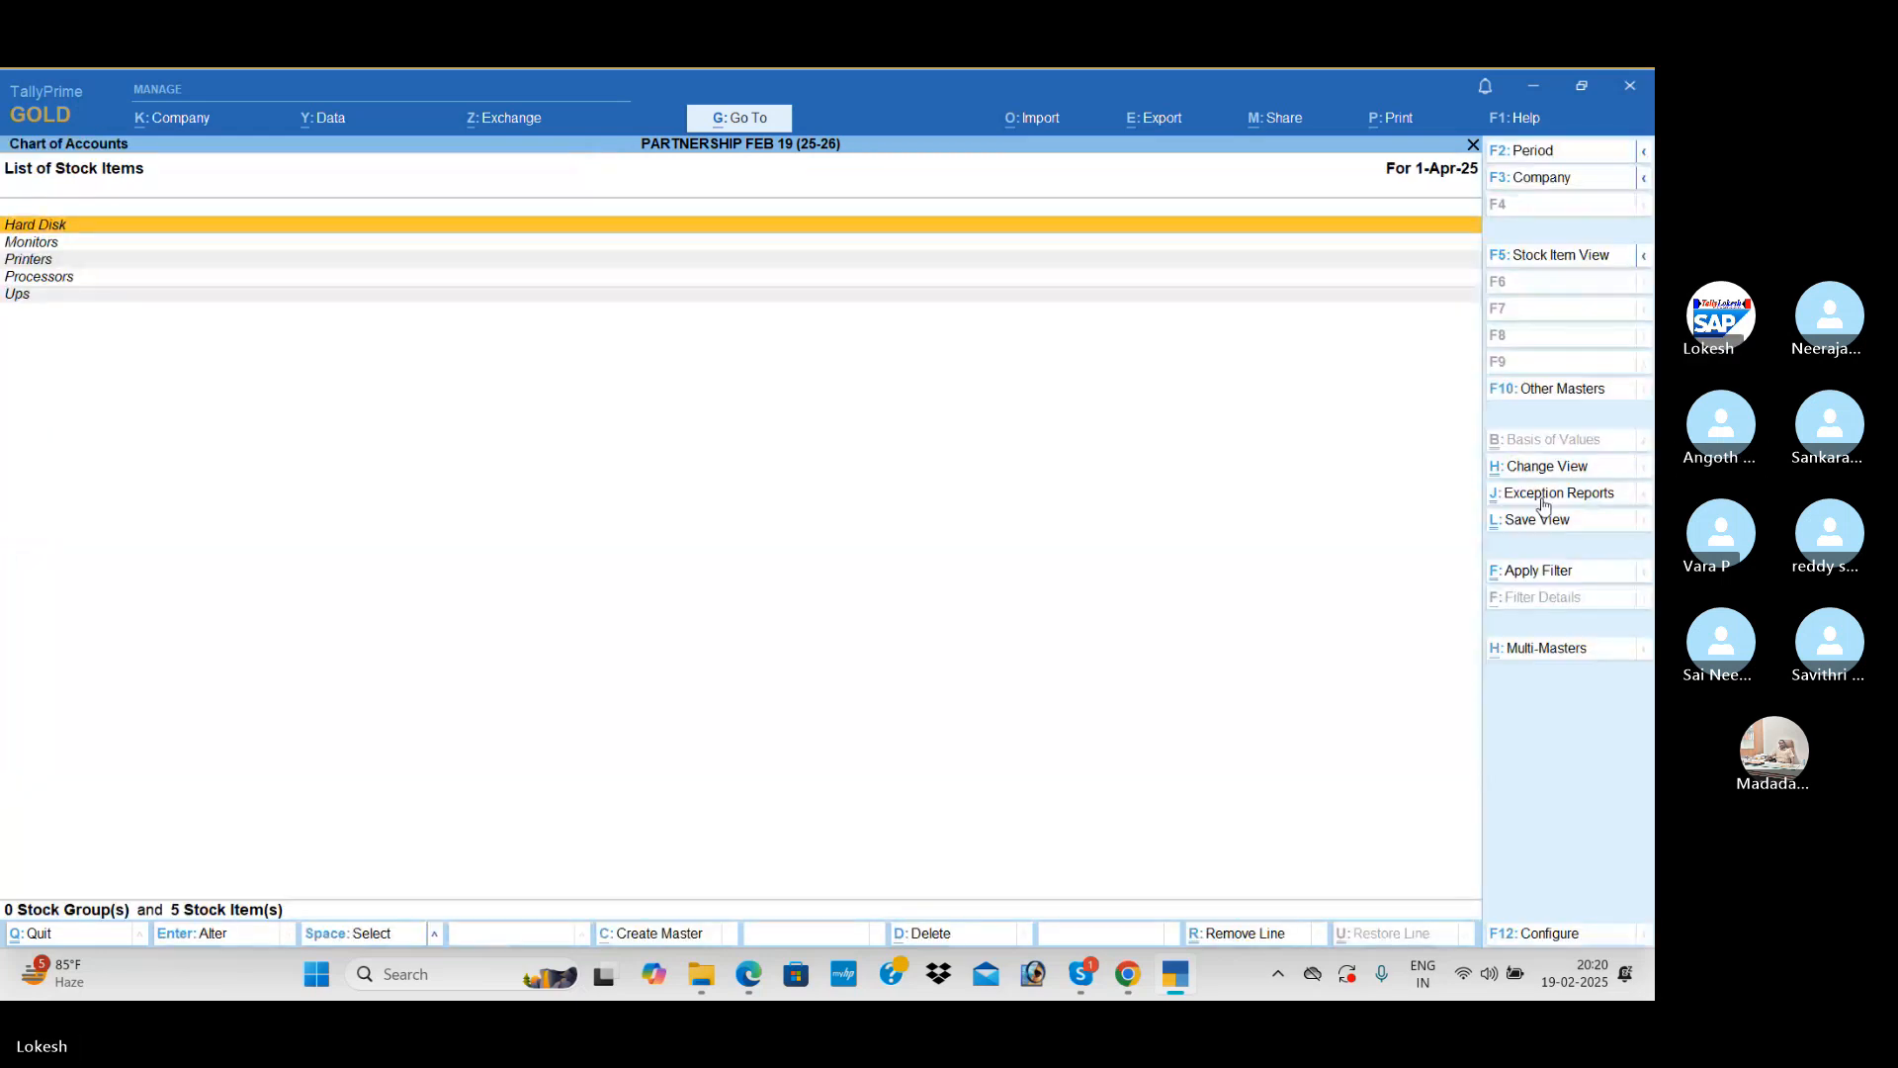
{"action": "left_click", "coordinate": [1547, 648]}
{"action": "key", "text": "Down"}
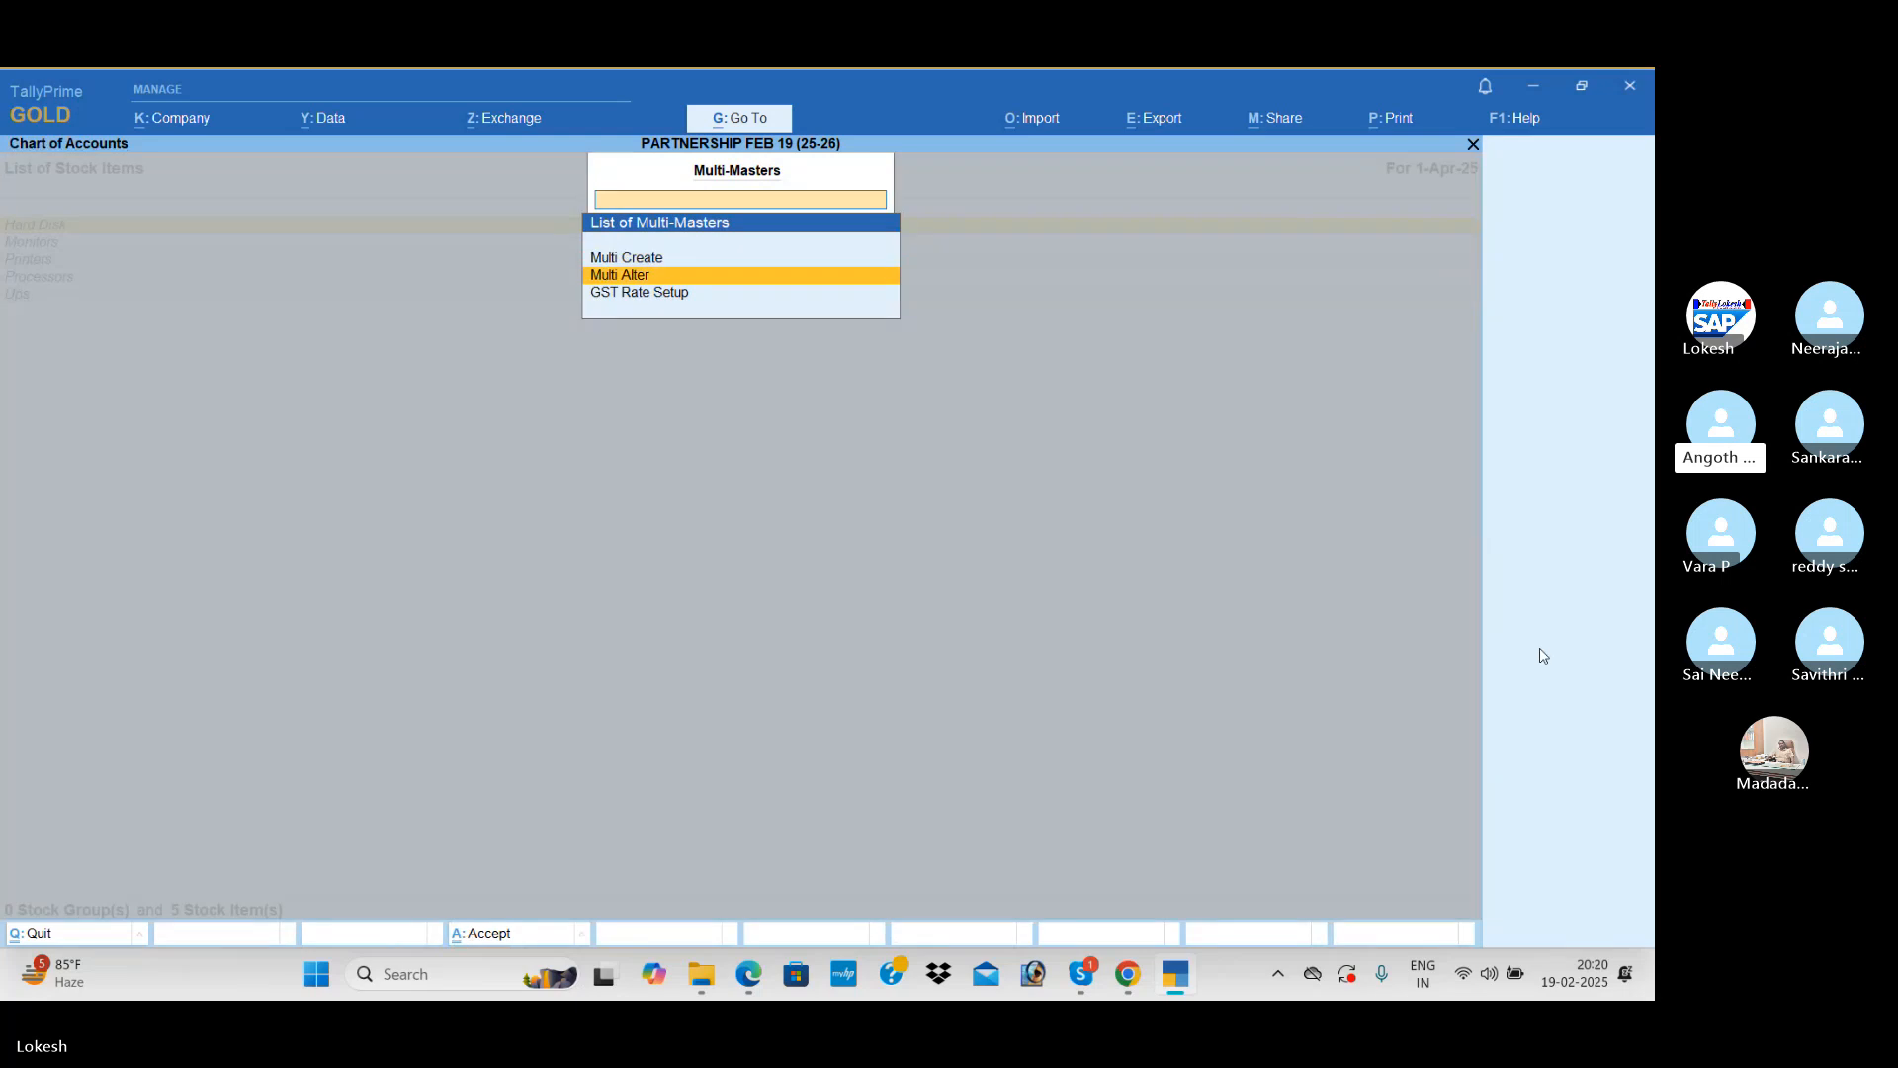
{"action": "key", "text": "Return"}
{"action": "key", "text": "Return"}
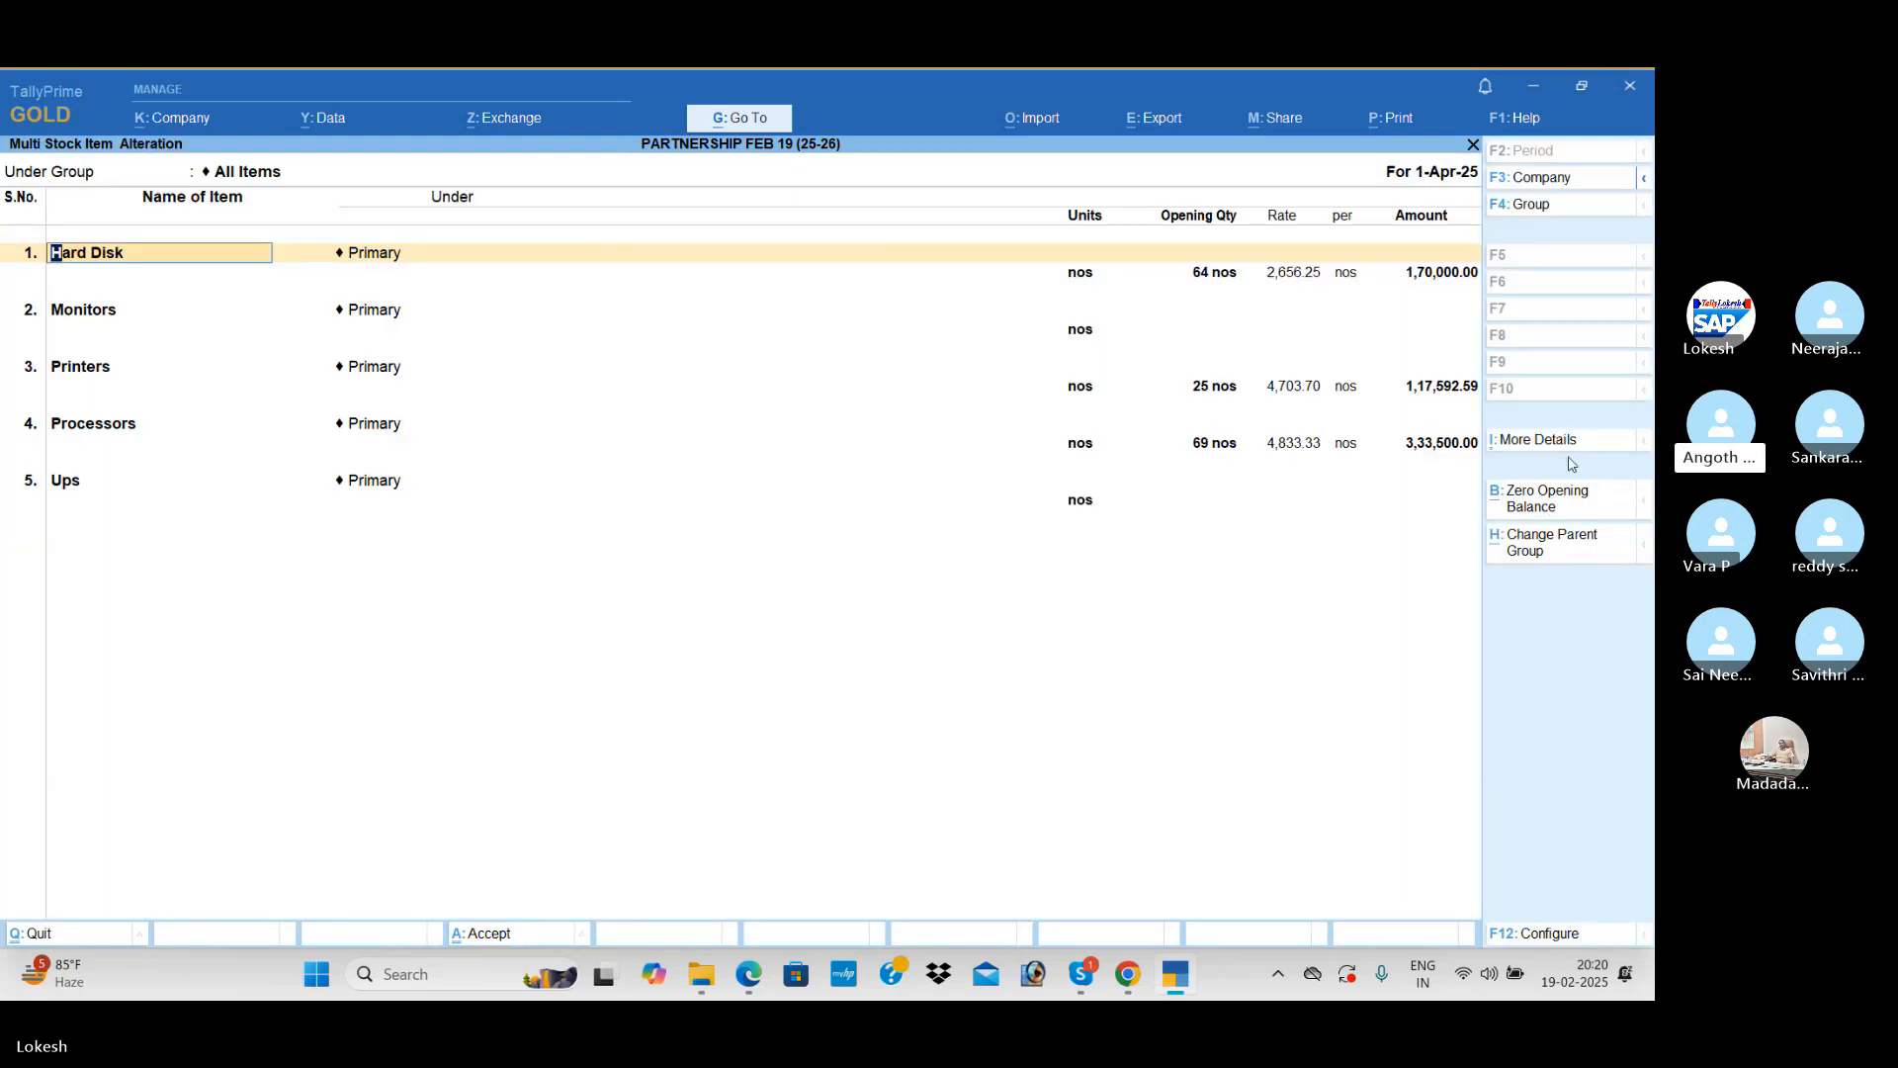
{"action": "left_click", "coordinate": [1559, 510]}
{"action": "key", "text": "ctrl+a"}
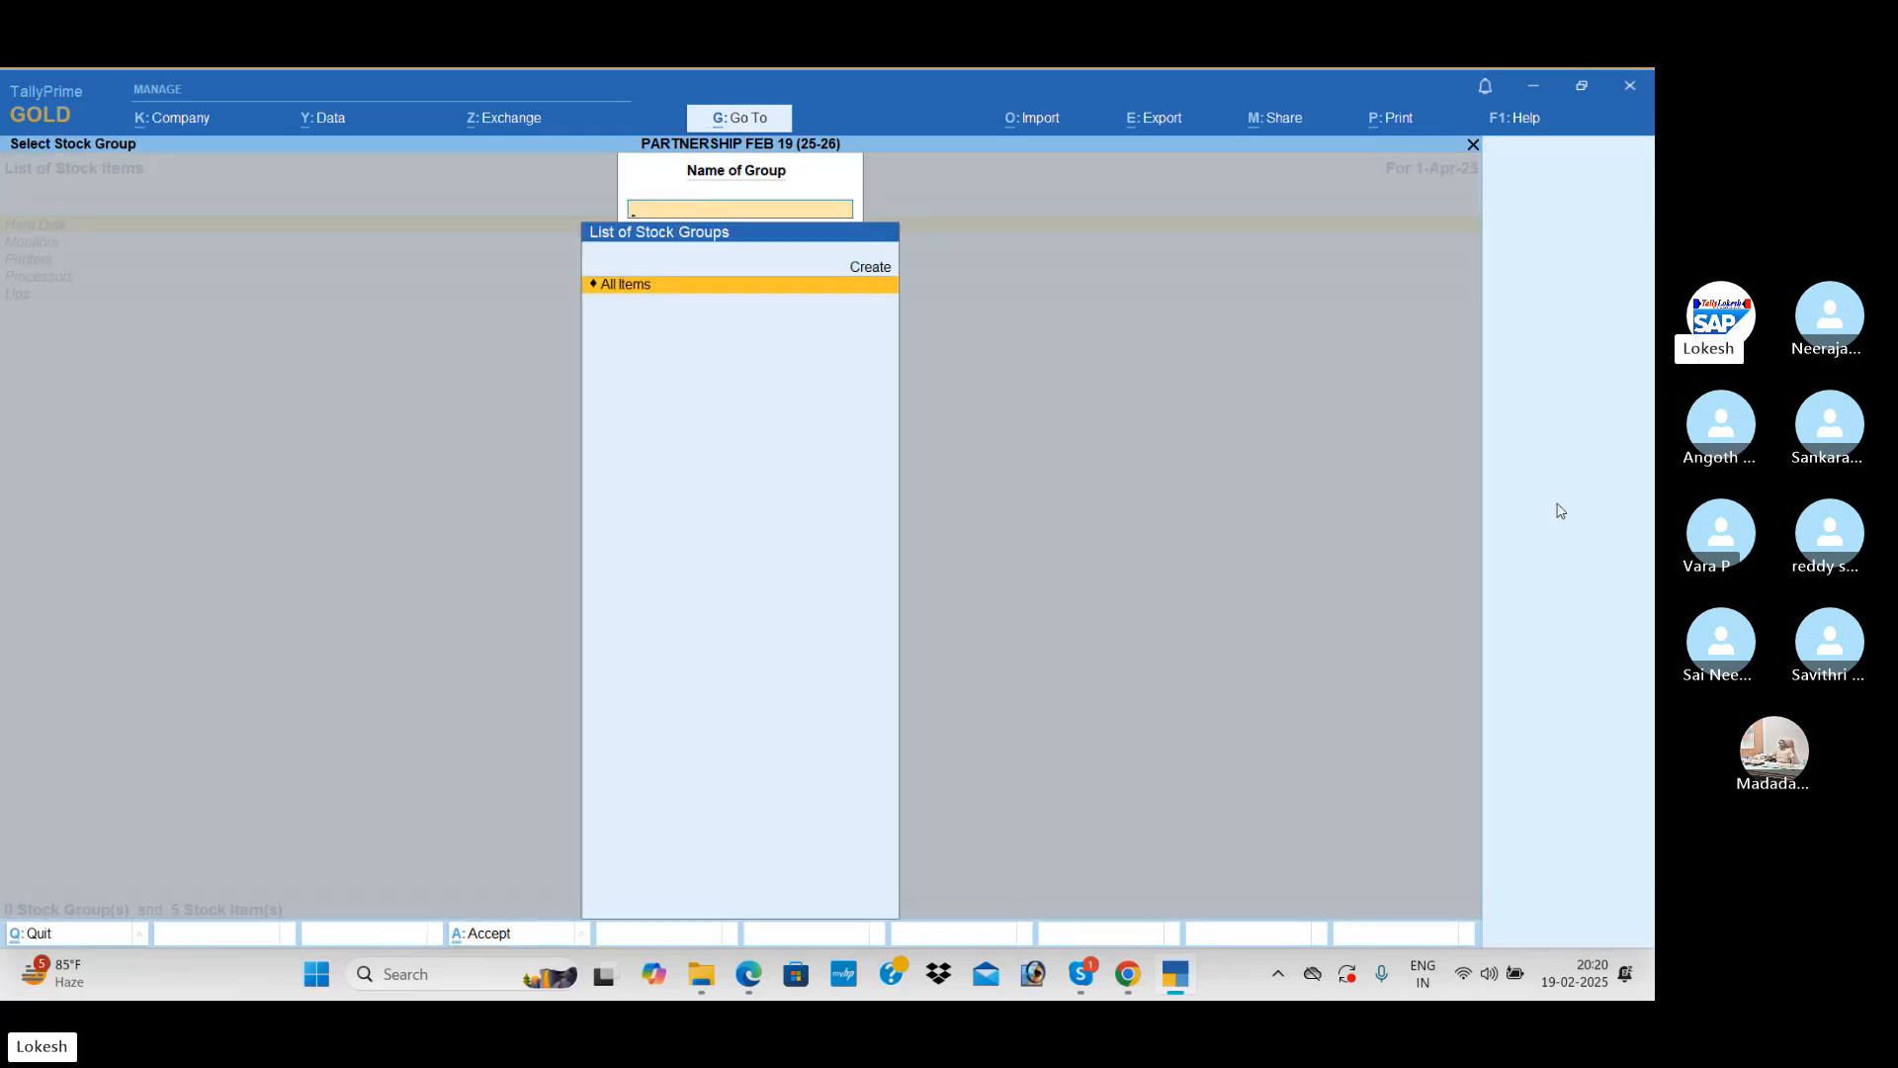
{"action": "key", "text": "Escape"}
{"action": "key", "text": "Escape"}
Step: Review the Balance Sheet of PARTNERSHIP FEB 19 (25-26) to verify the cleared ledger and stock balances
{"action": "key", "text": "Down"}
{"action": "key", "text": "Down"}
{"action": "key", "text": "Down"}
{"action": "key", "text": "Down"}
{"action": "key", "text": "Down"}
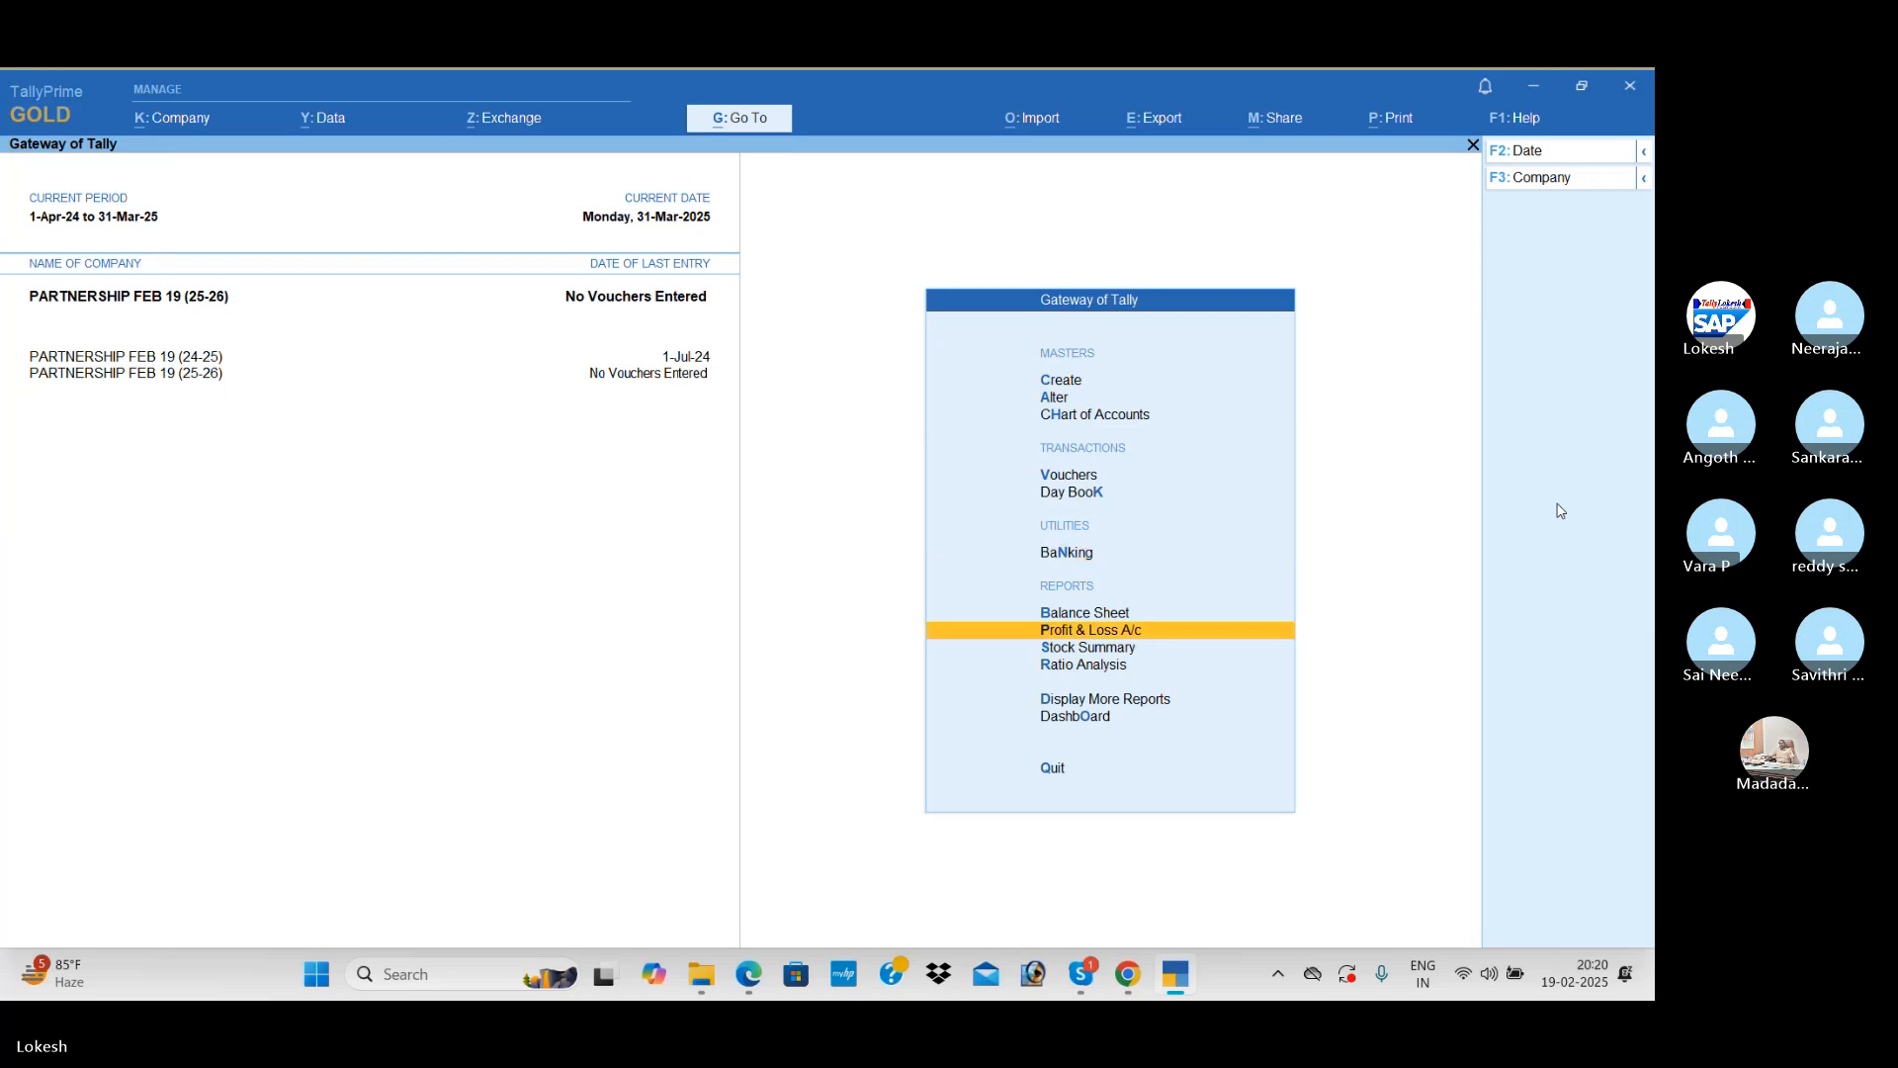
{"action": "key", "text": "Up"}
{"action": "key", "text": "Return"}
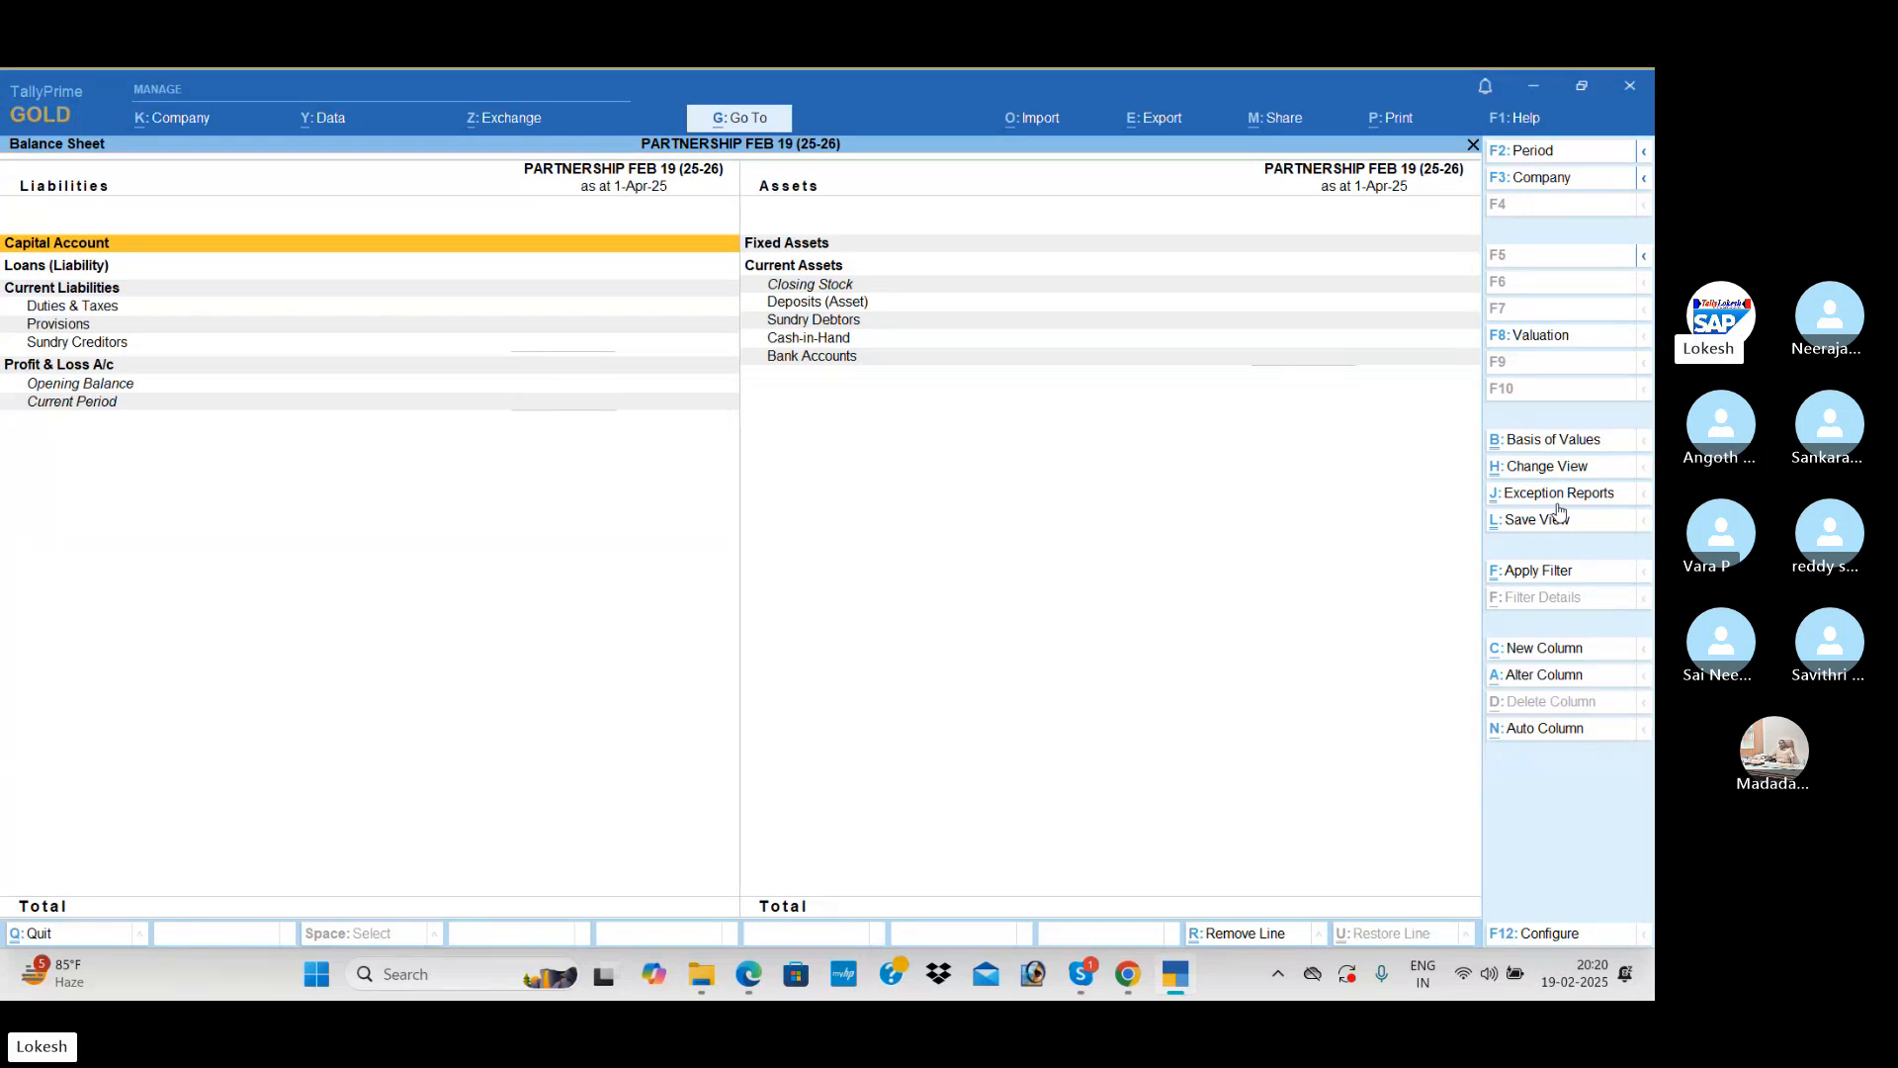
{"action": "key", "text": "alt+Tab"}
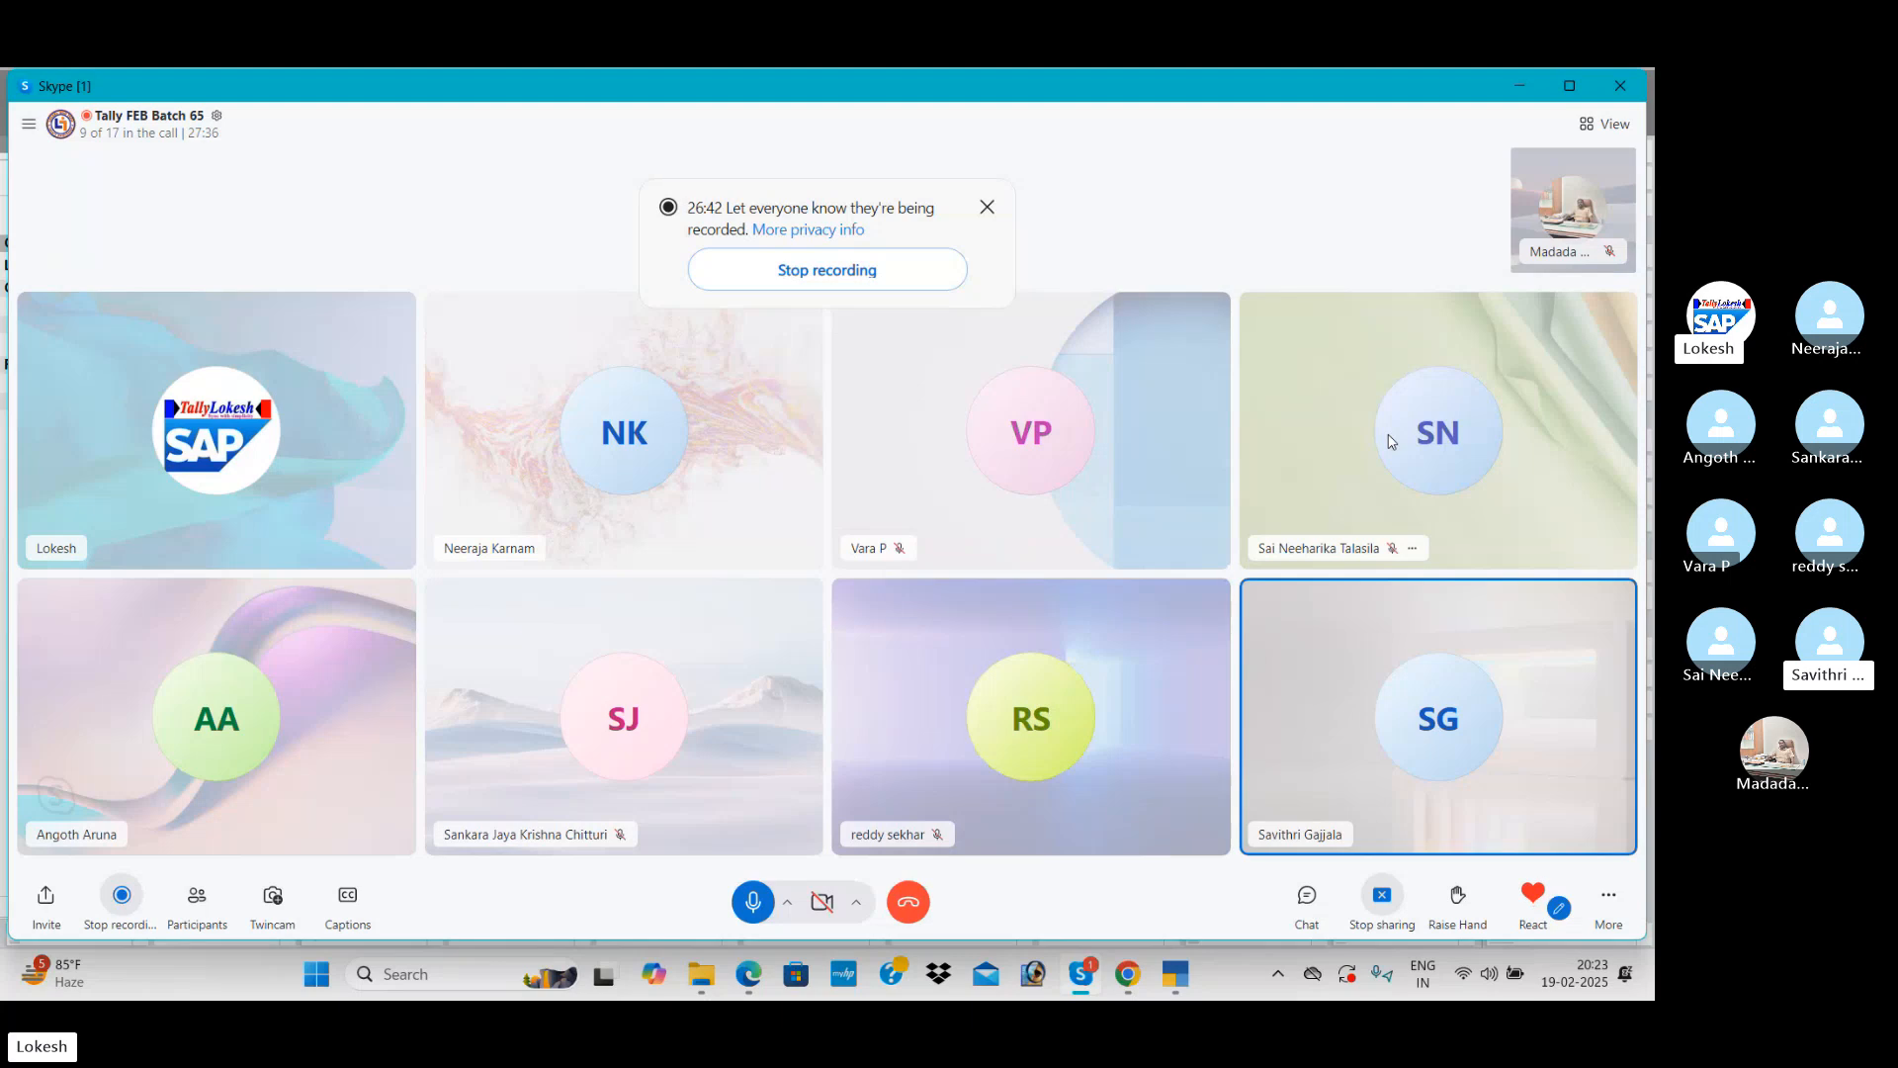
{"action": "key", "text": "alt+Tab"}
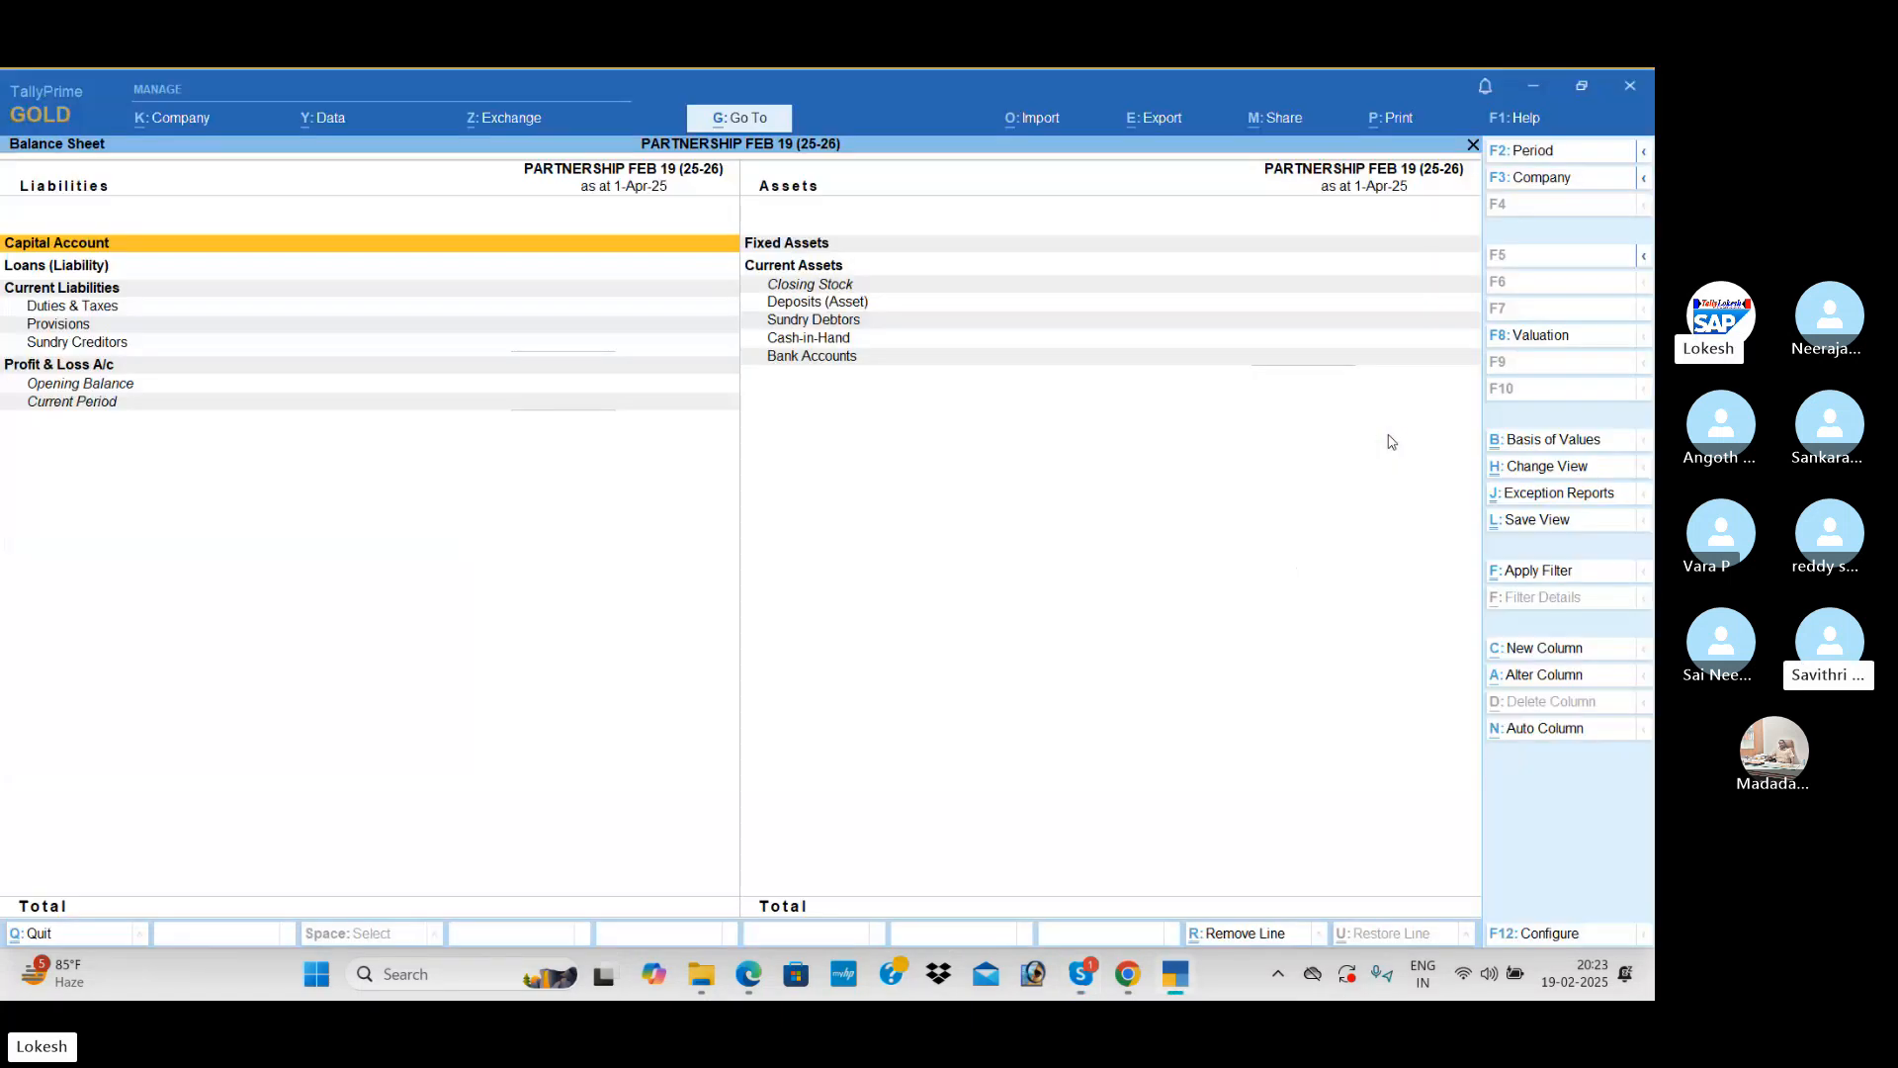
Step: Make PARTNERSHIP FEB 19 (24-25) the current company and view its Profit & Loss A/c
{"action": "key", "text": "Escape"}
{"action": "left_click", "coordinate": [204, 360]}
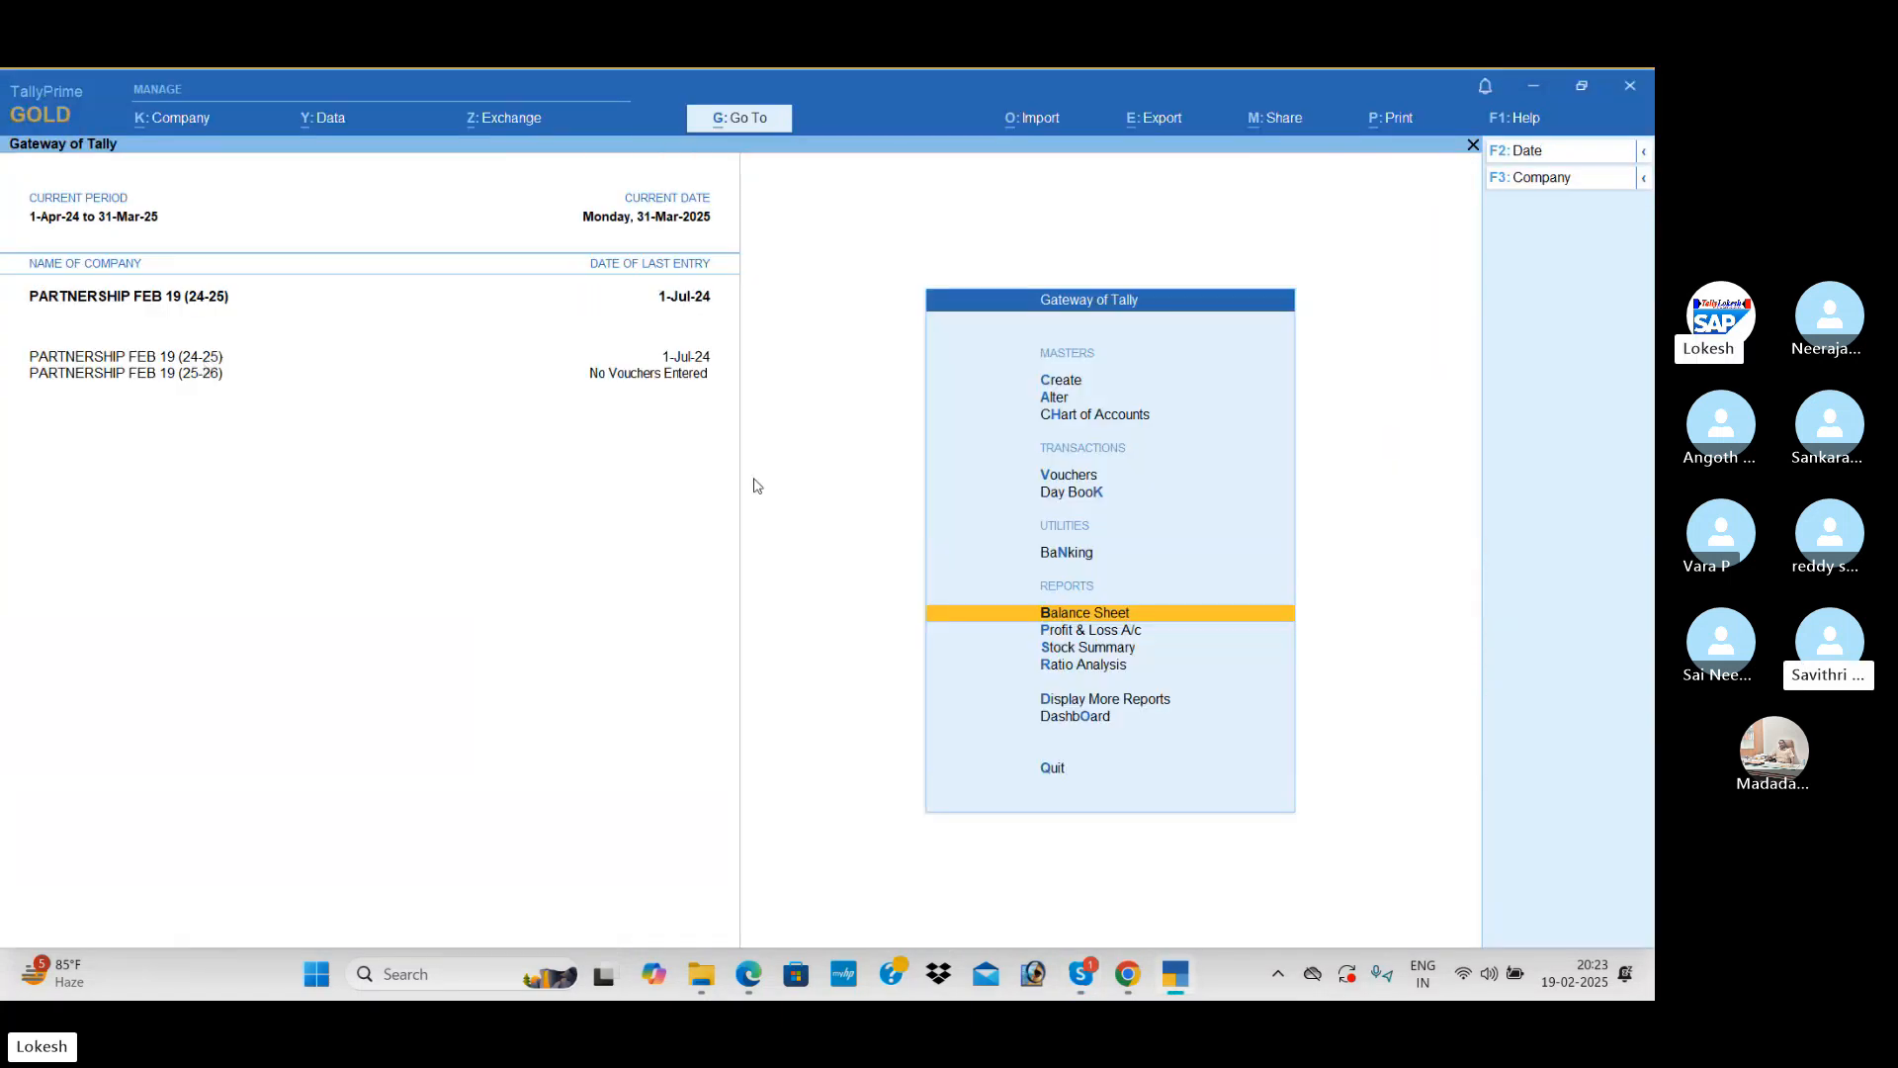
{"action": "key", "text": "Down"}
{"action": "key", "text": "Return"}
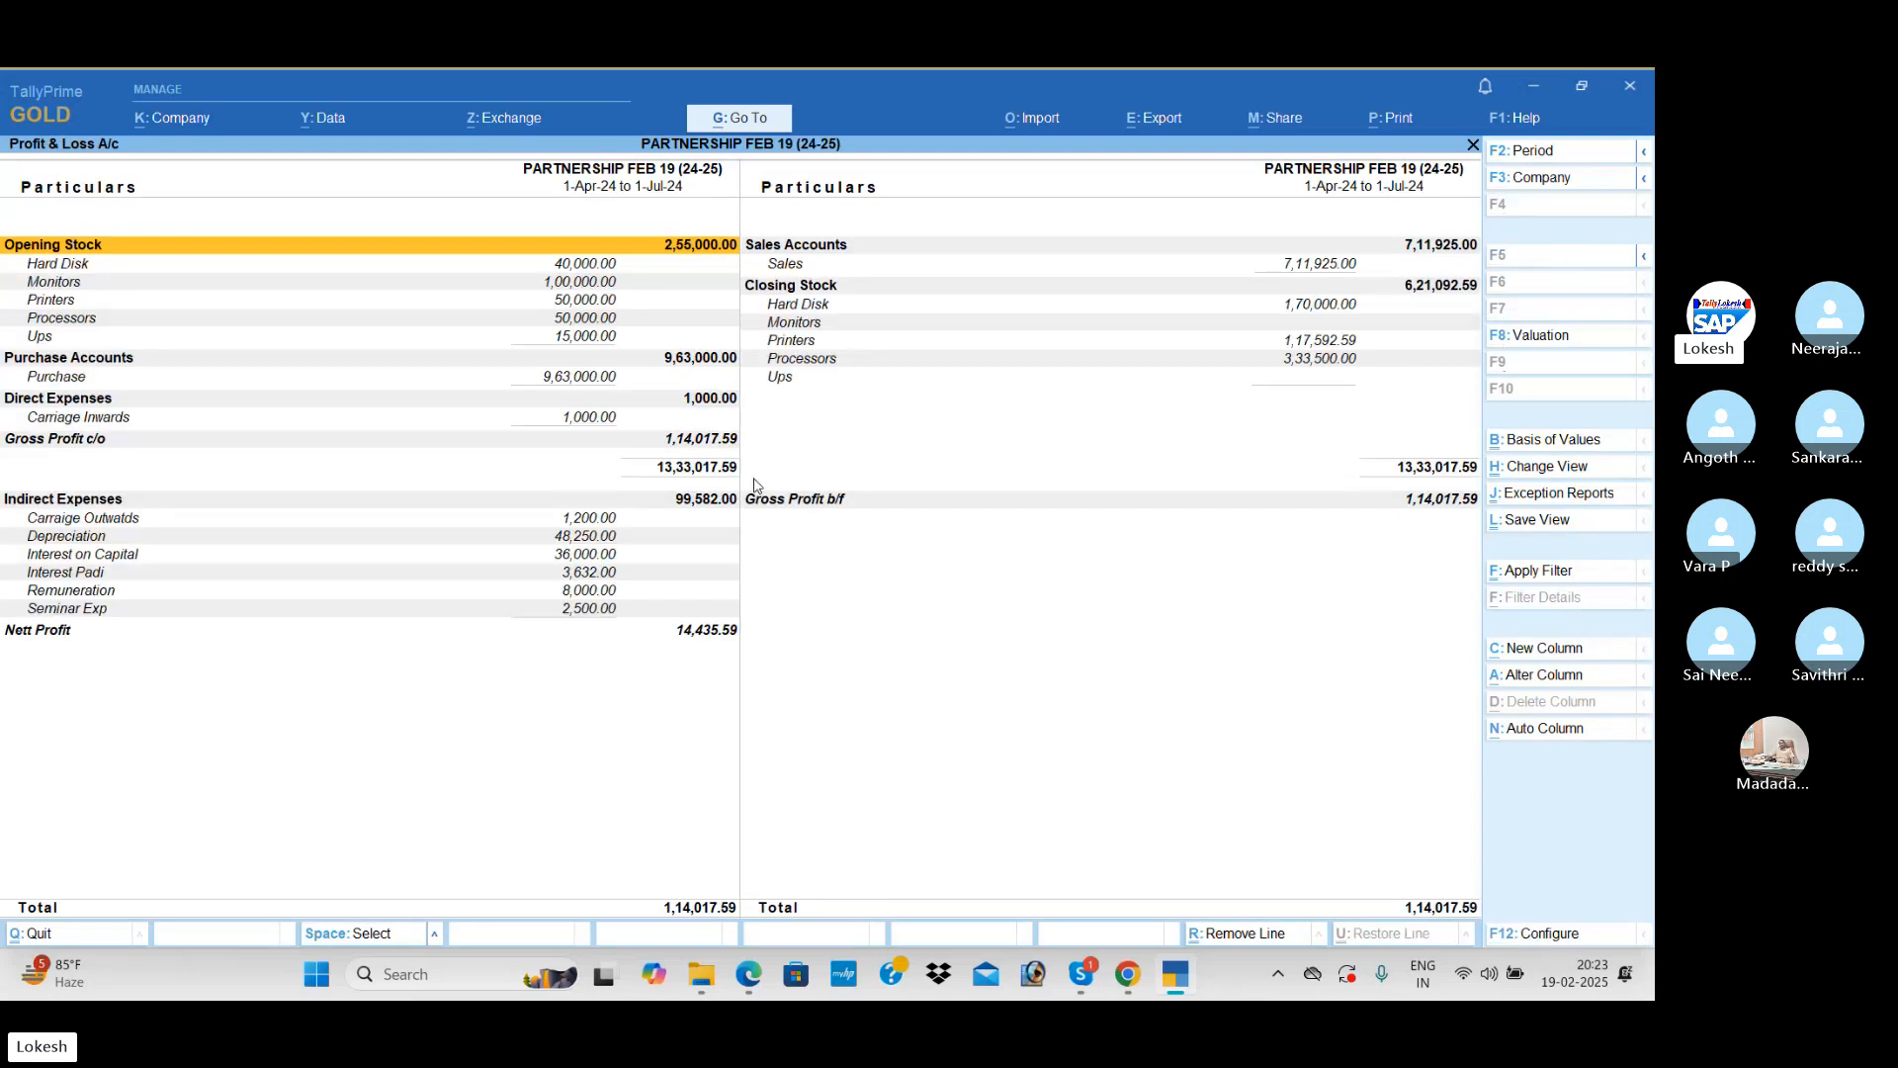
Step: Limit the Profit & Loss A/c period to the single day 1-Apr-24
{"action": "key", "text": "F2"}
{"action": "key", "text": "Return"}
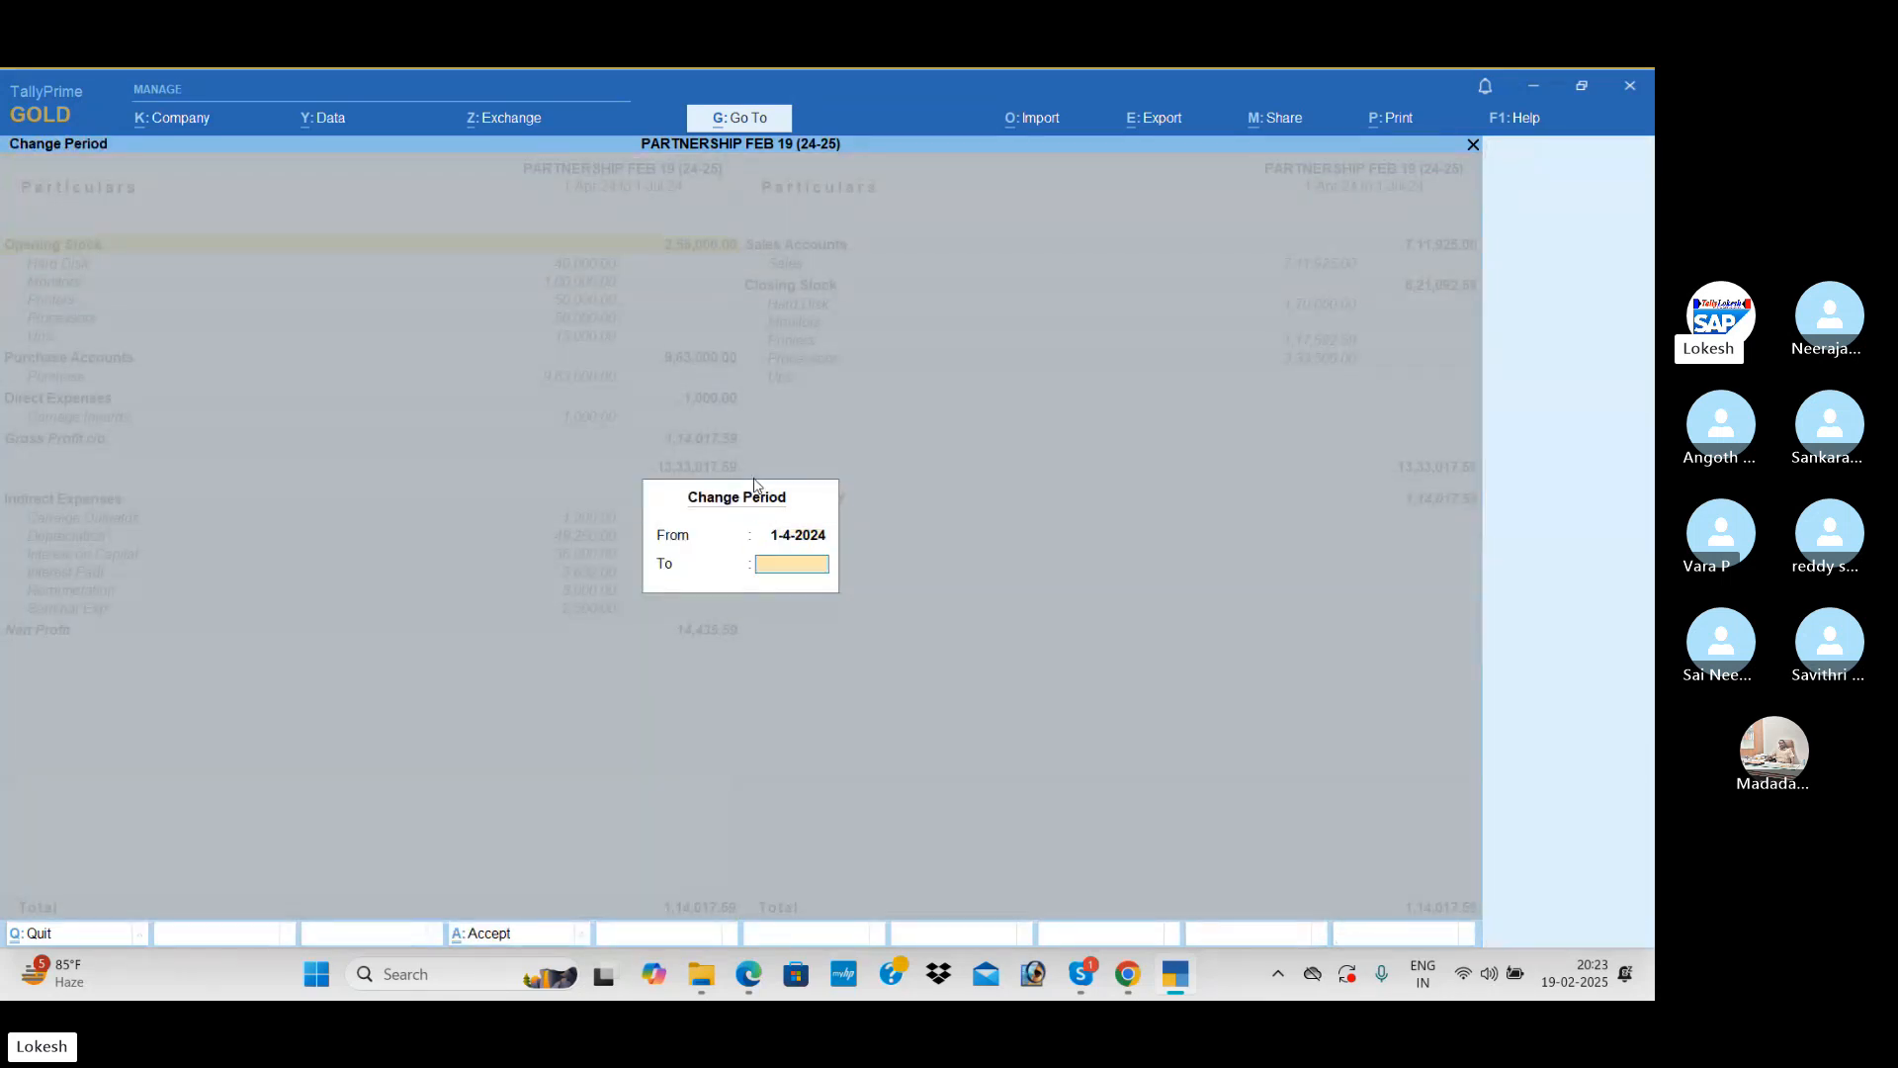
{"action": "key", "text": "Return"}
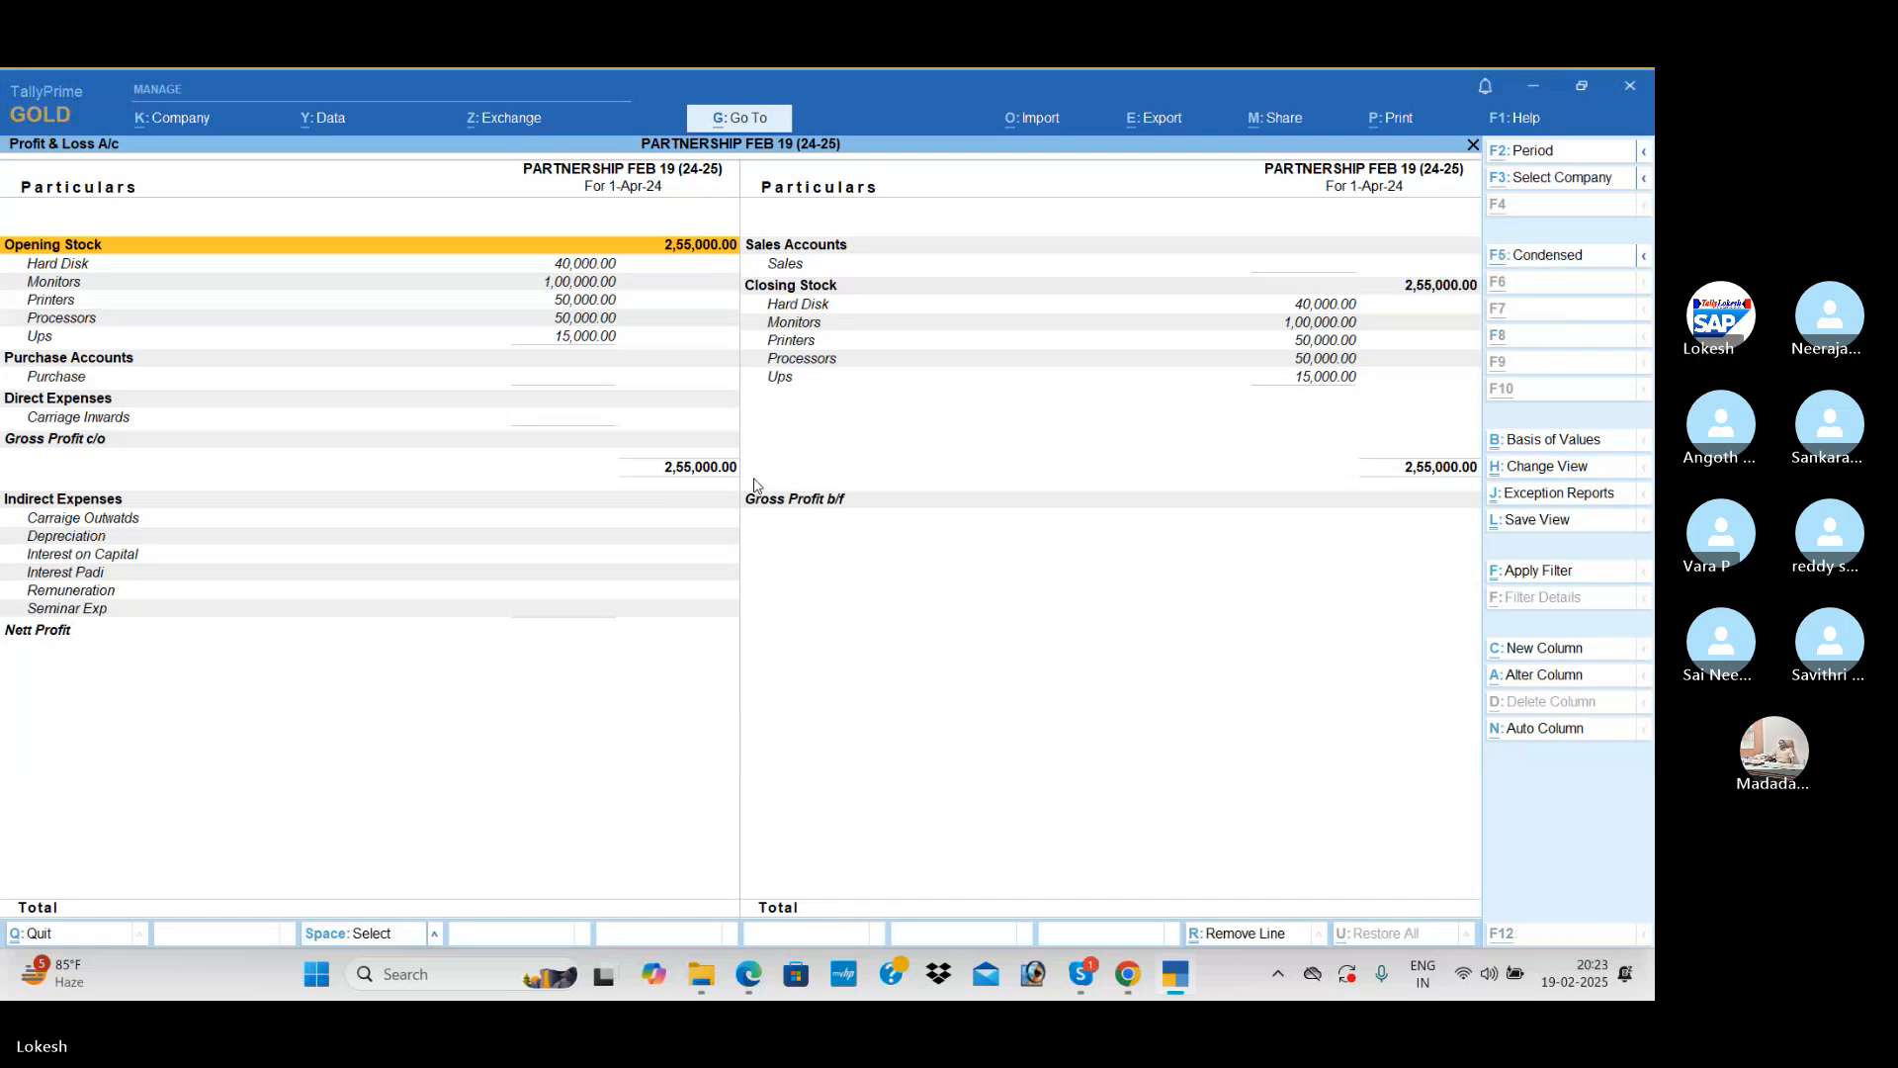
Step: Set the Profit & Loss A/c period from 1-4-2024 to 1-5-2024
{"action": "key", "text": "F2"}
{"action": "key", "text": "Return"}
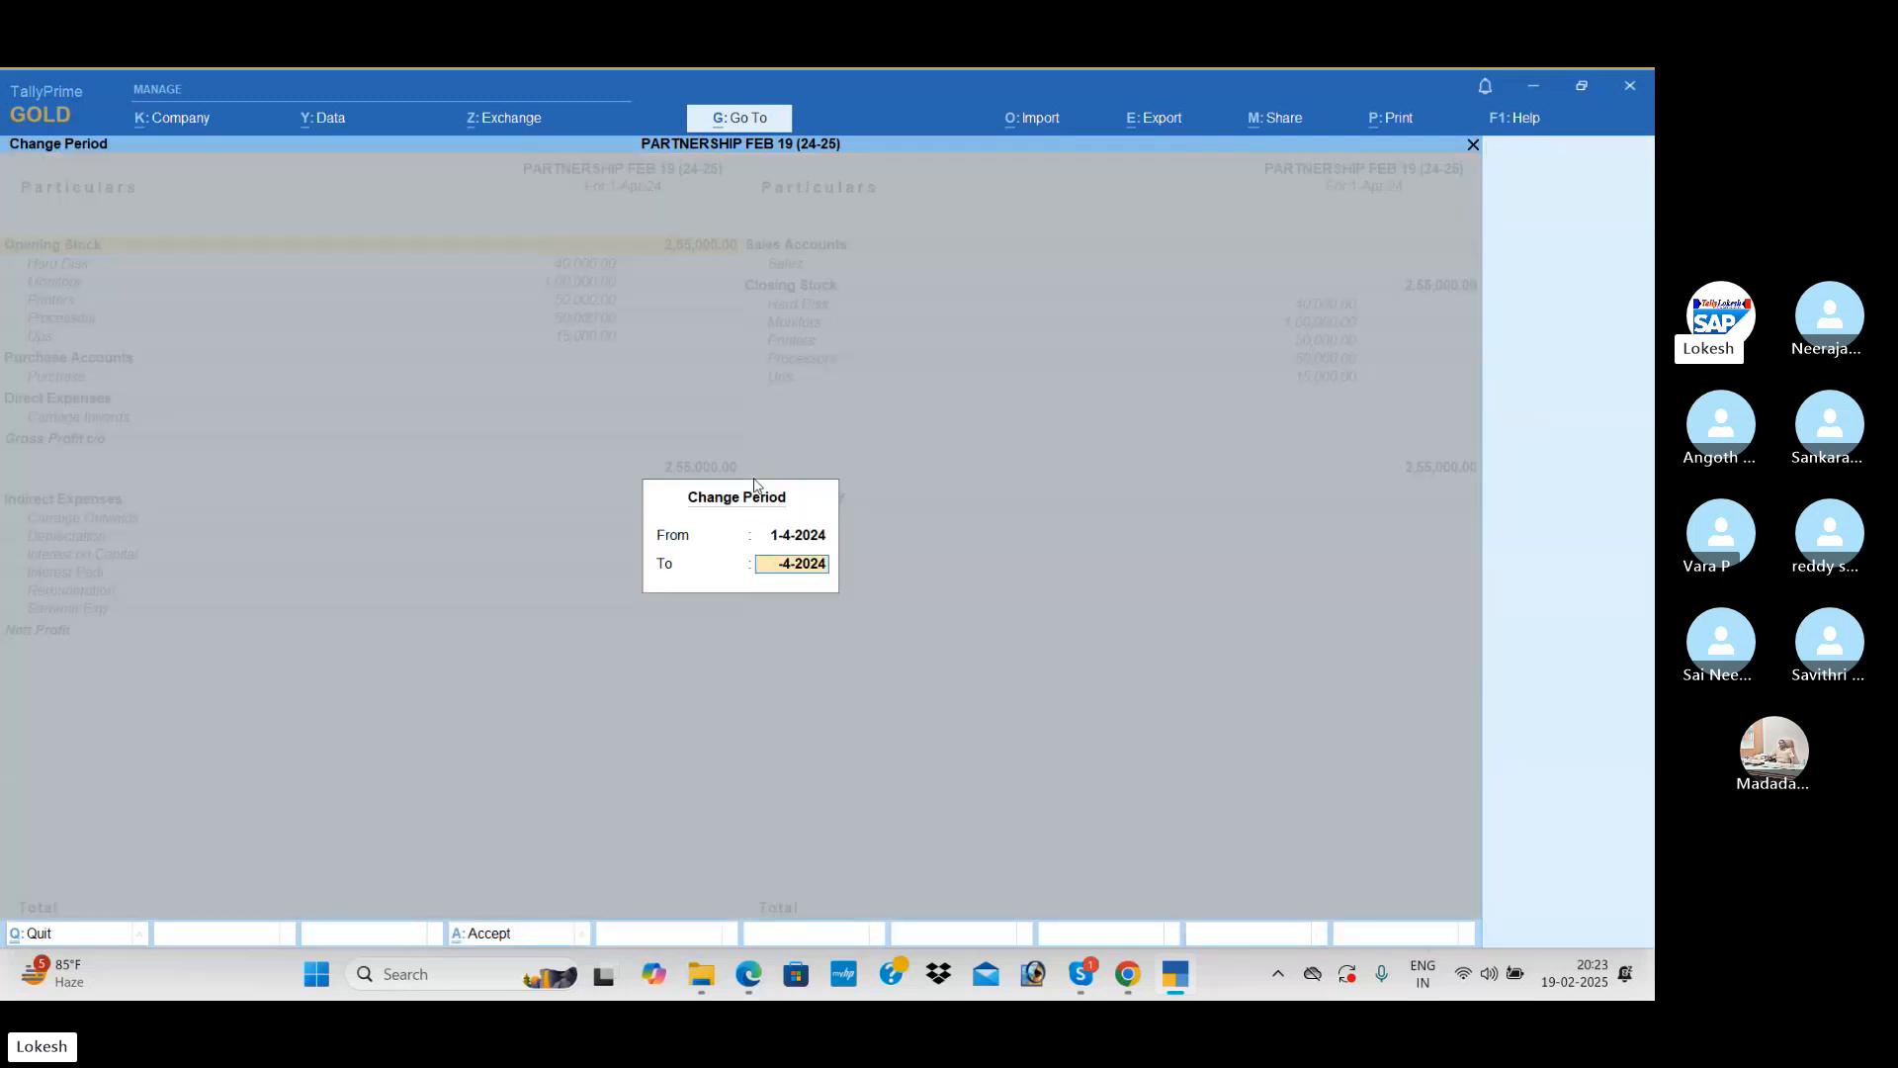
{"action": "type", "text": "1-5"}
{"action": "key", "text": "Return"}
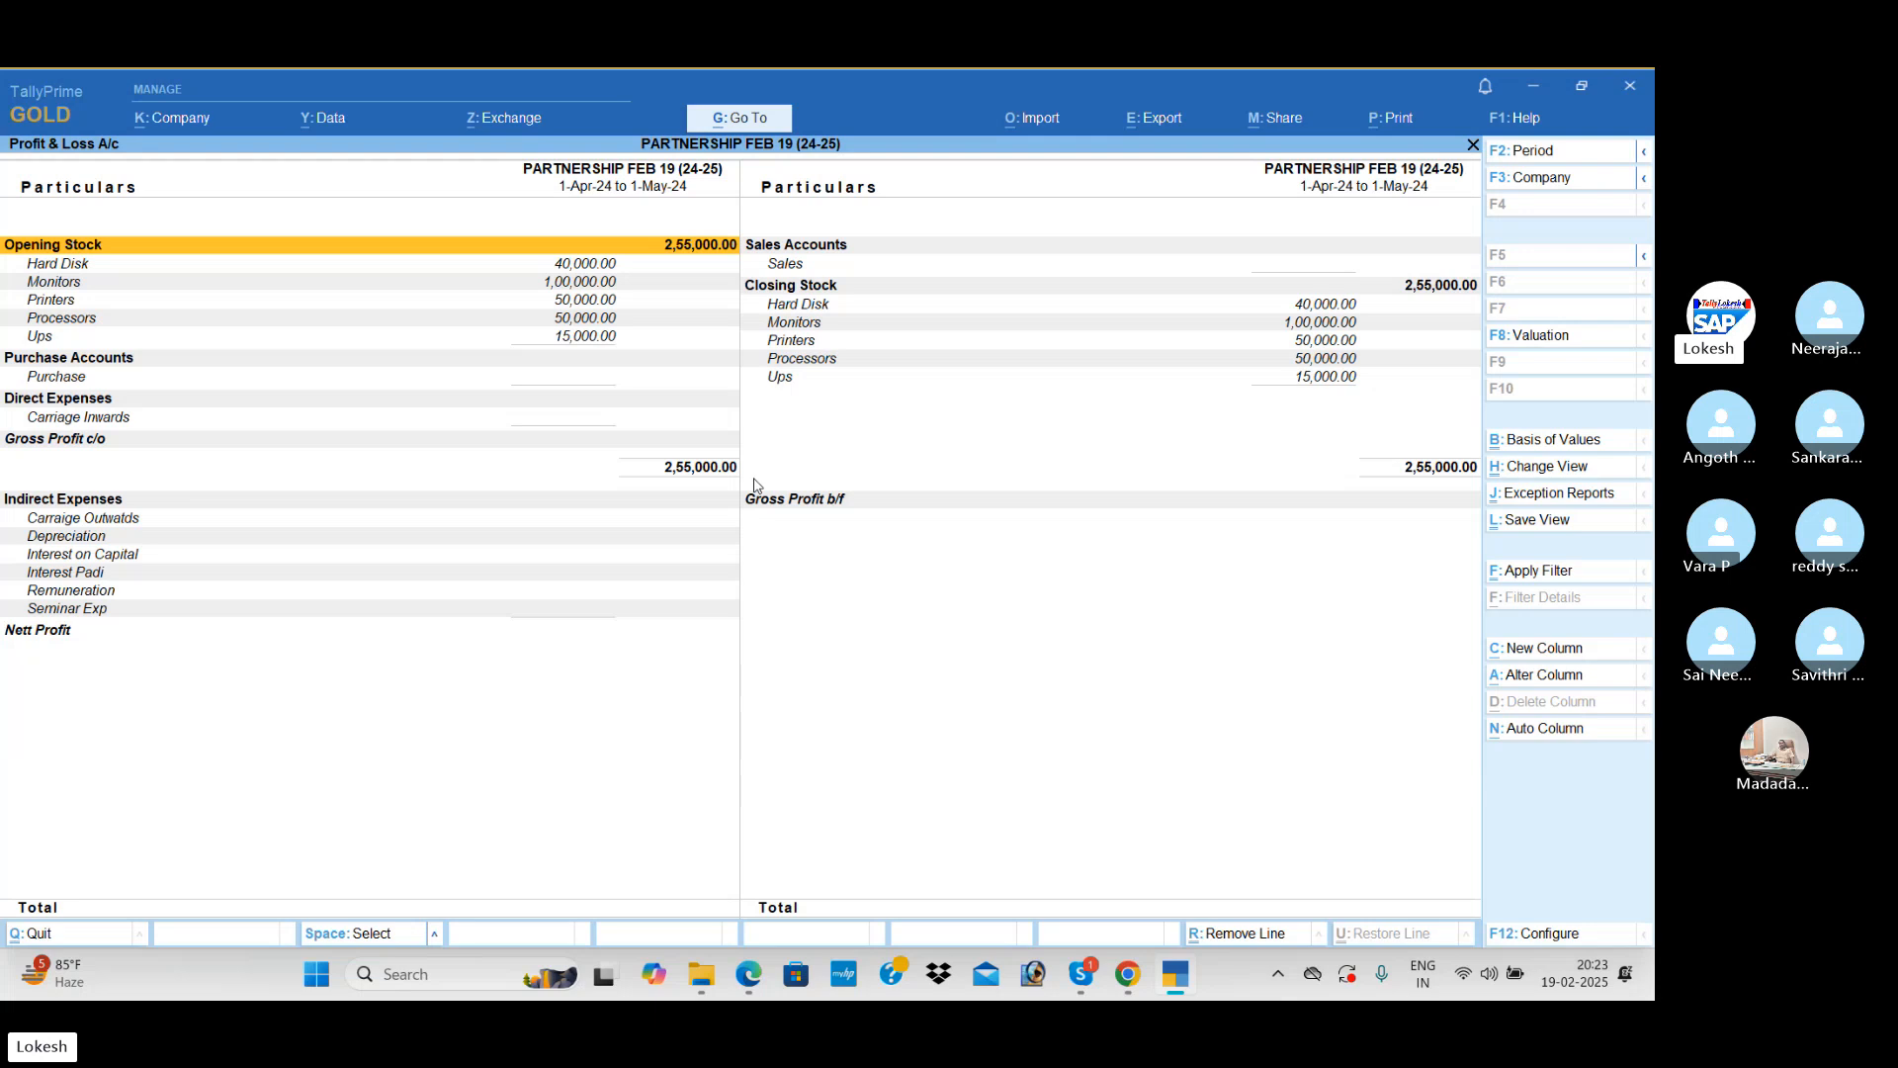
Step: Extend the Profit & Loss A/c period to run from 1-4-2024 to 1-6-2024
{"action": "key", "text": "F2"}
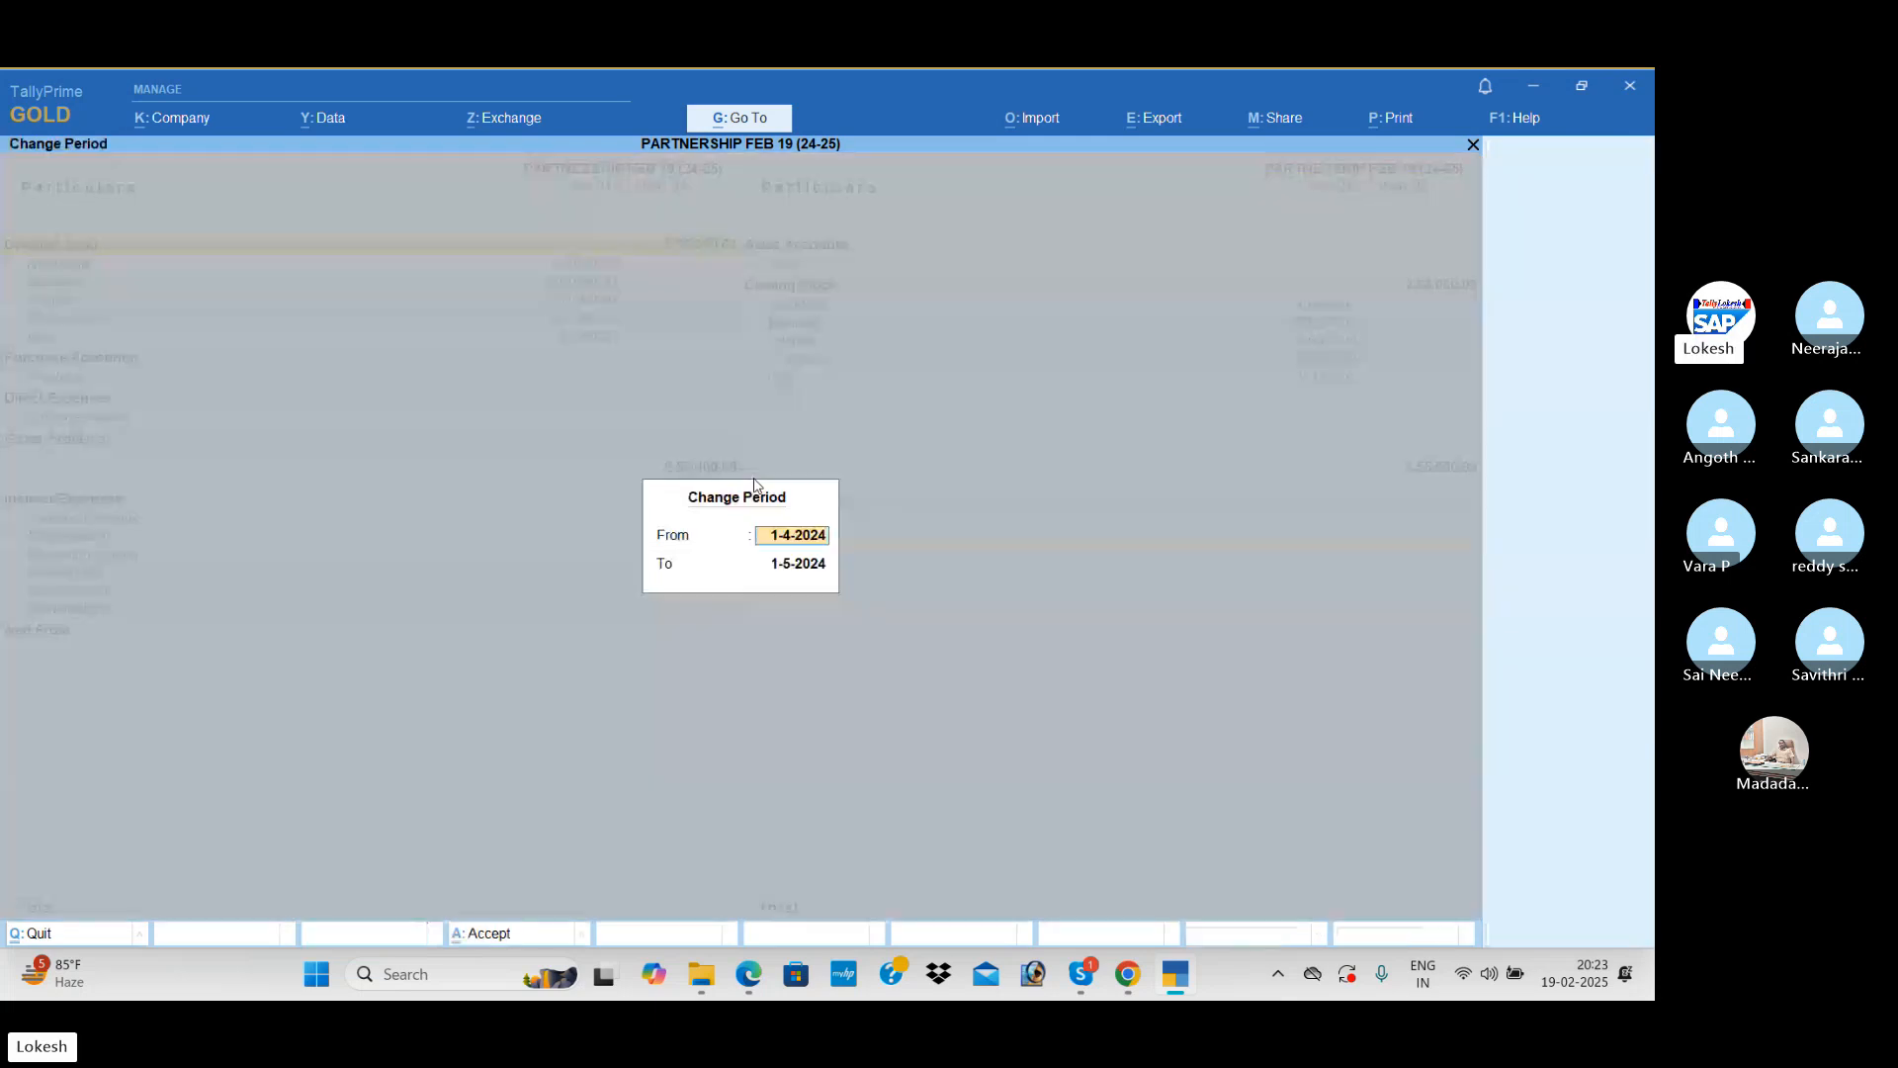
{"action": "key", "text": "Return"}
{"action": "type", "text": "1-6"}
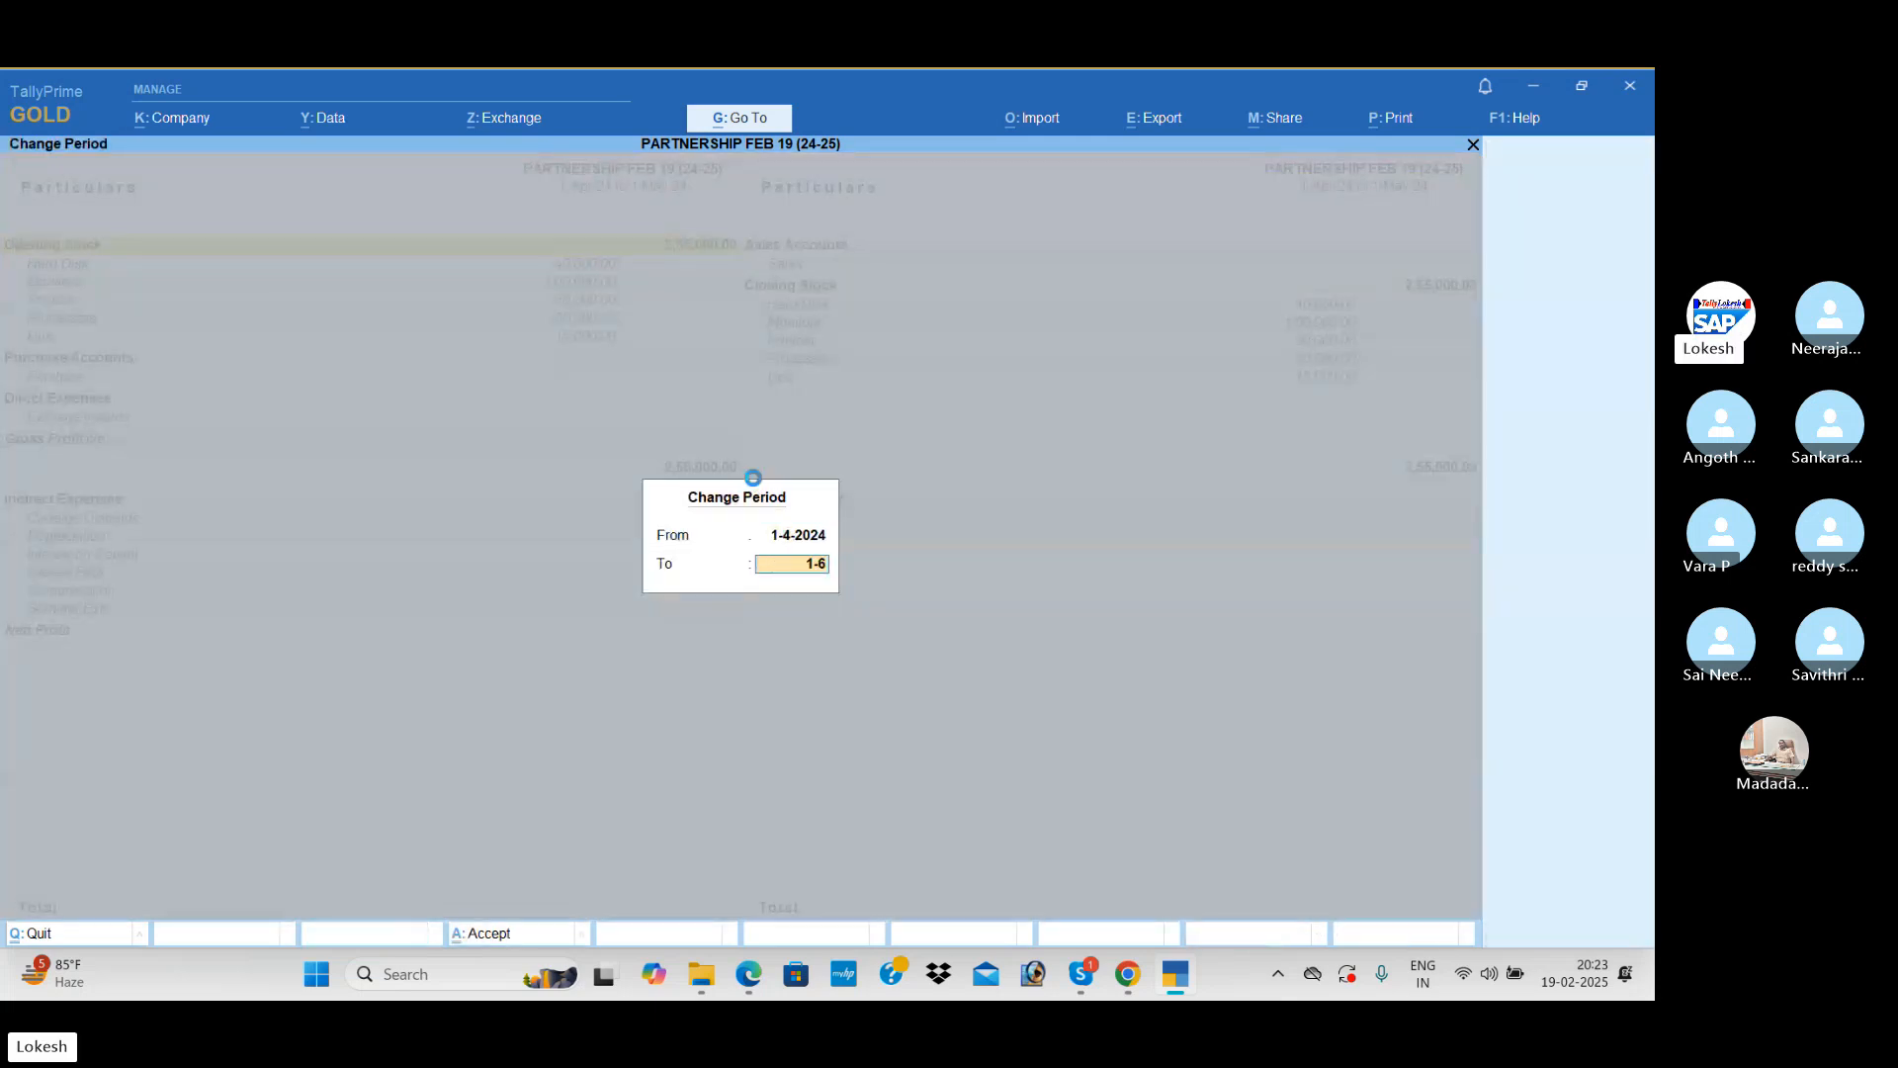
{"action": "key", "text": "Return"}
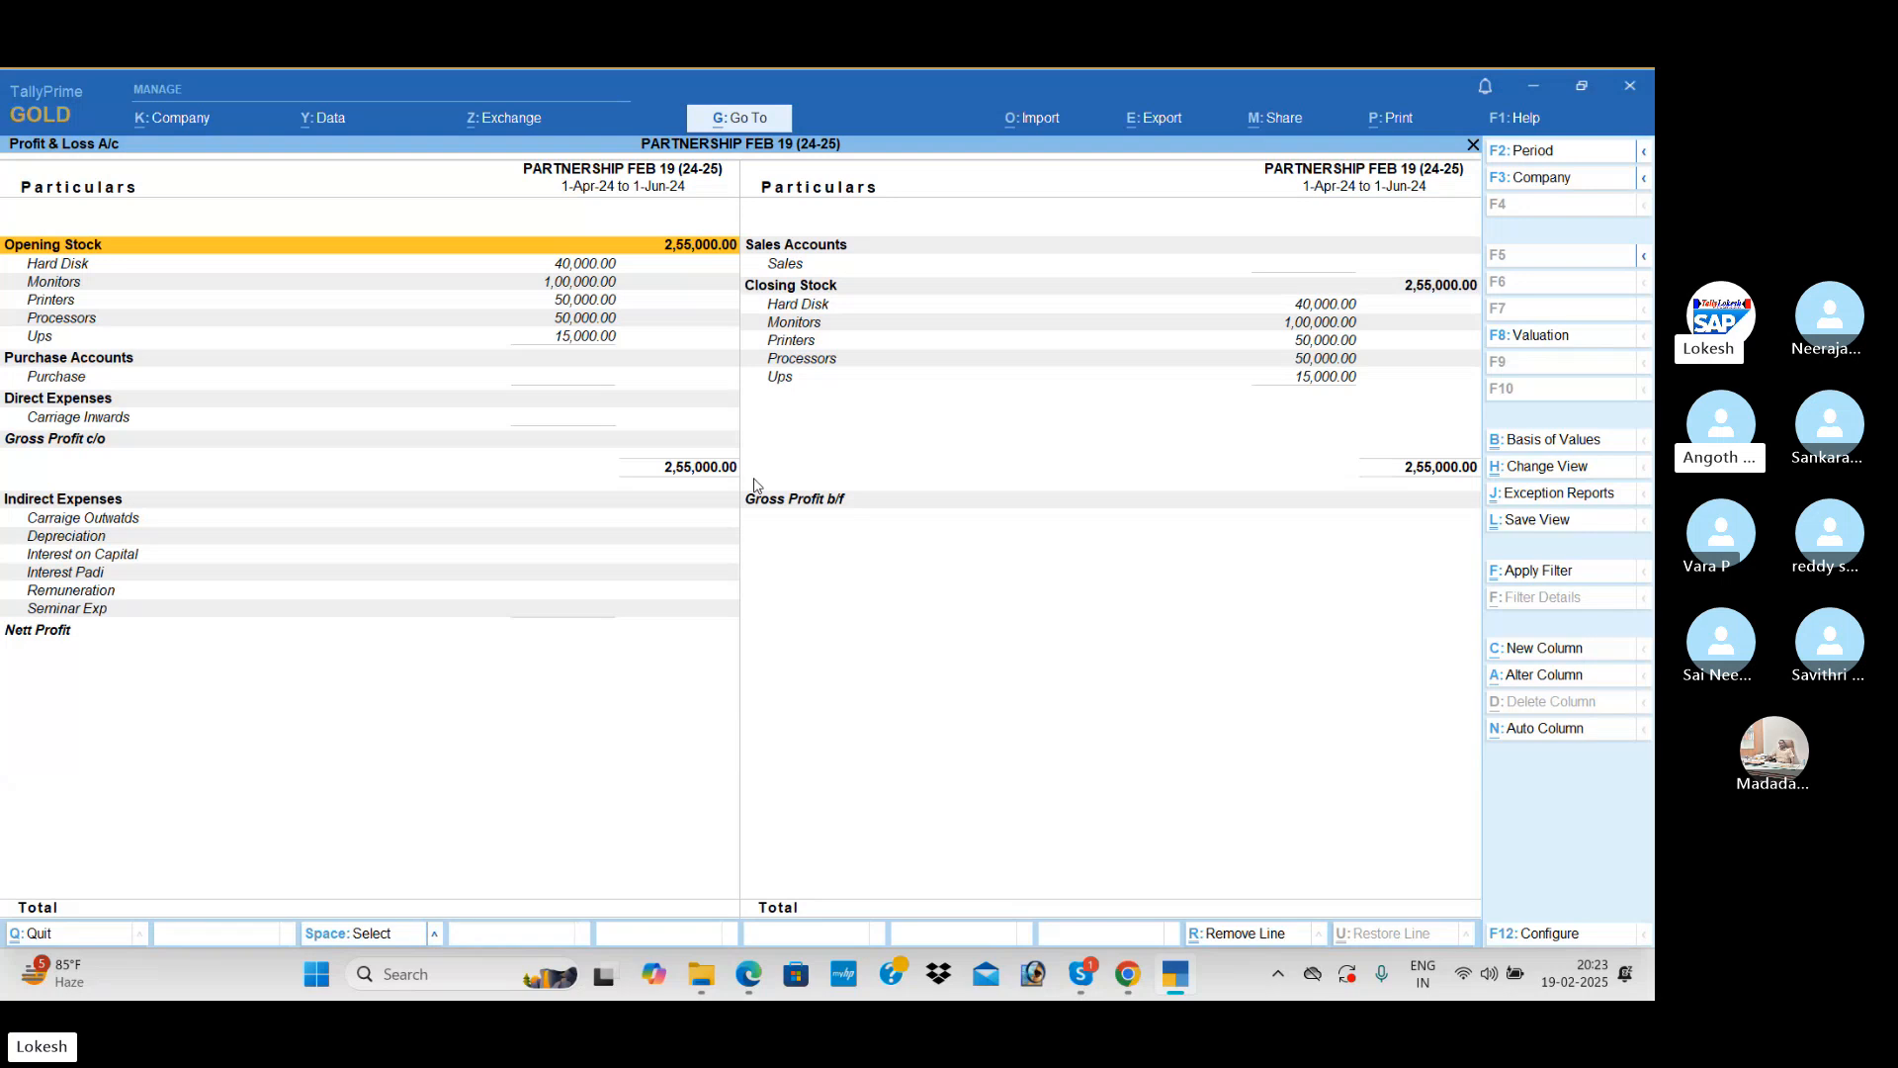
Step: Restrict the Profit & Loss A/c to April by ending its period on 30-4-2024
{"action": "key", "text": "alt+F2"}
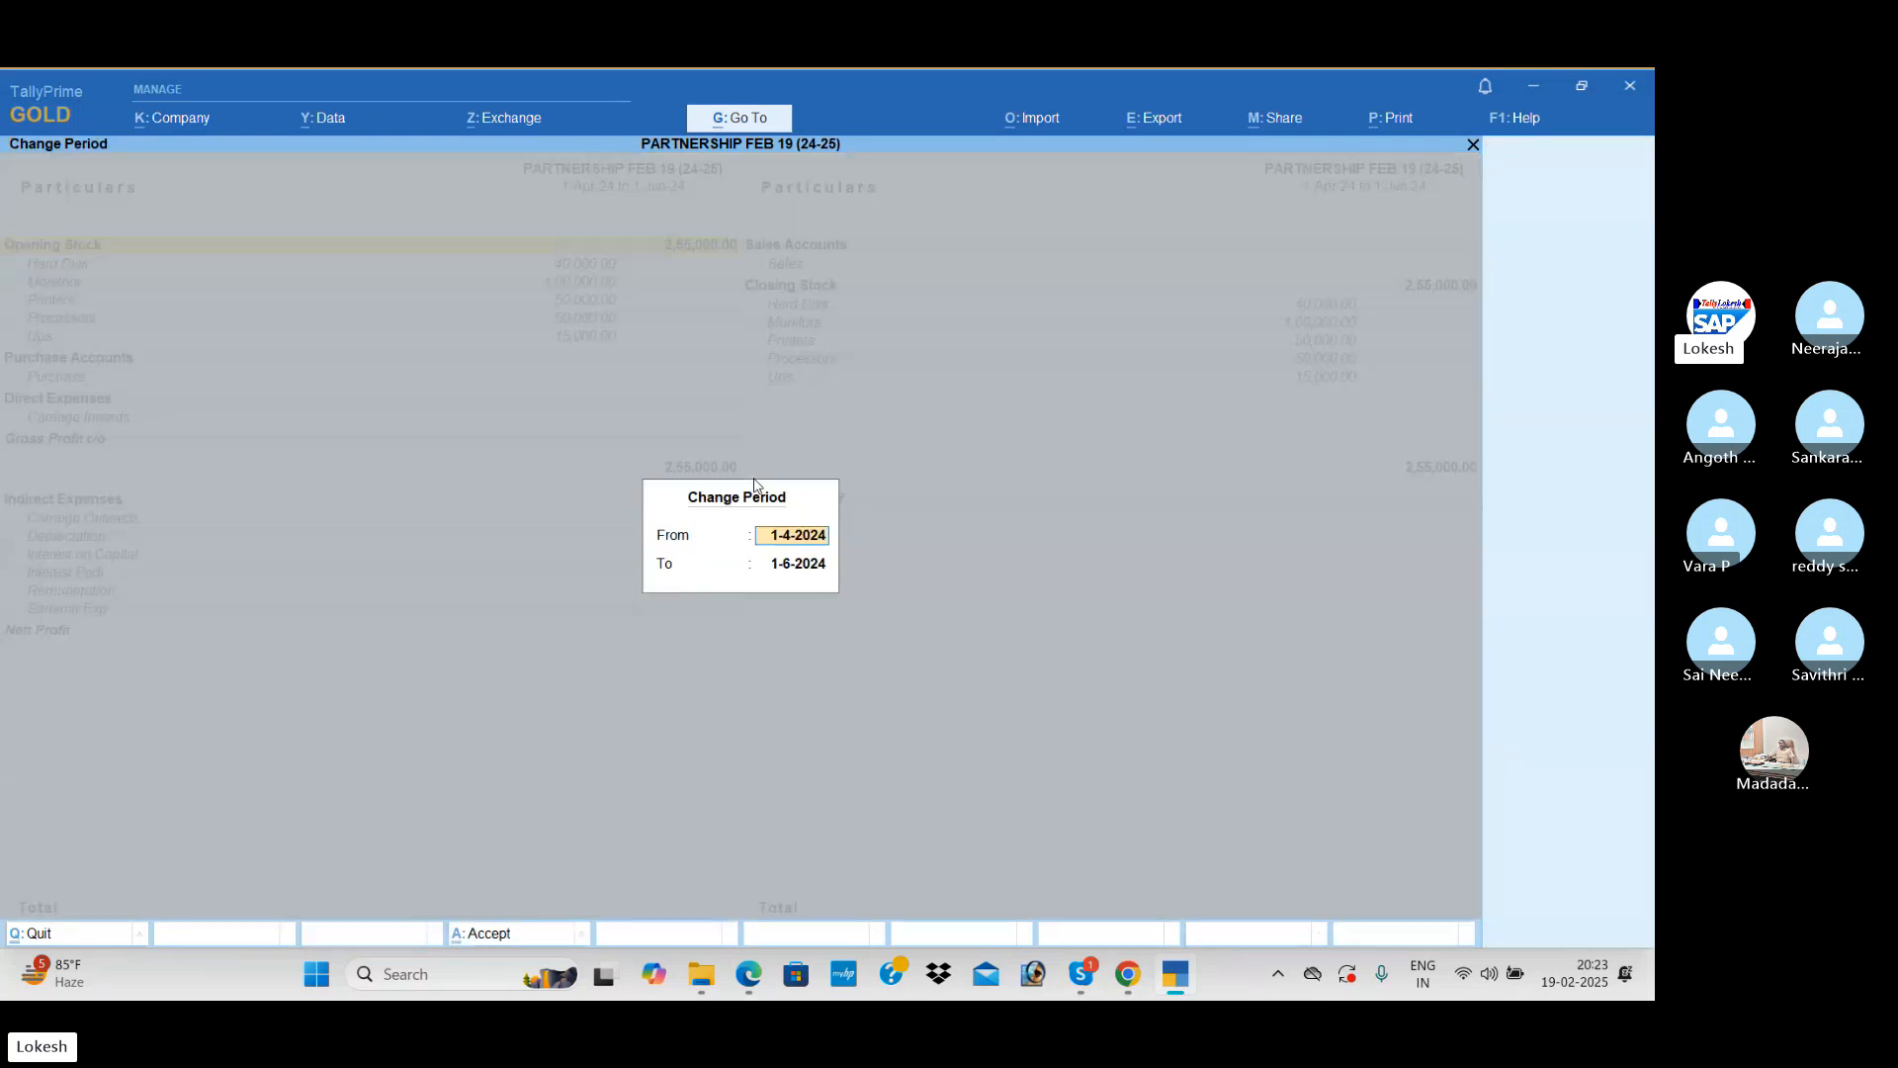
{"action": "key", "text": "Return"}
{"action": "type", "text": "30-4"}
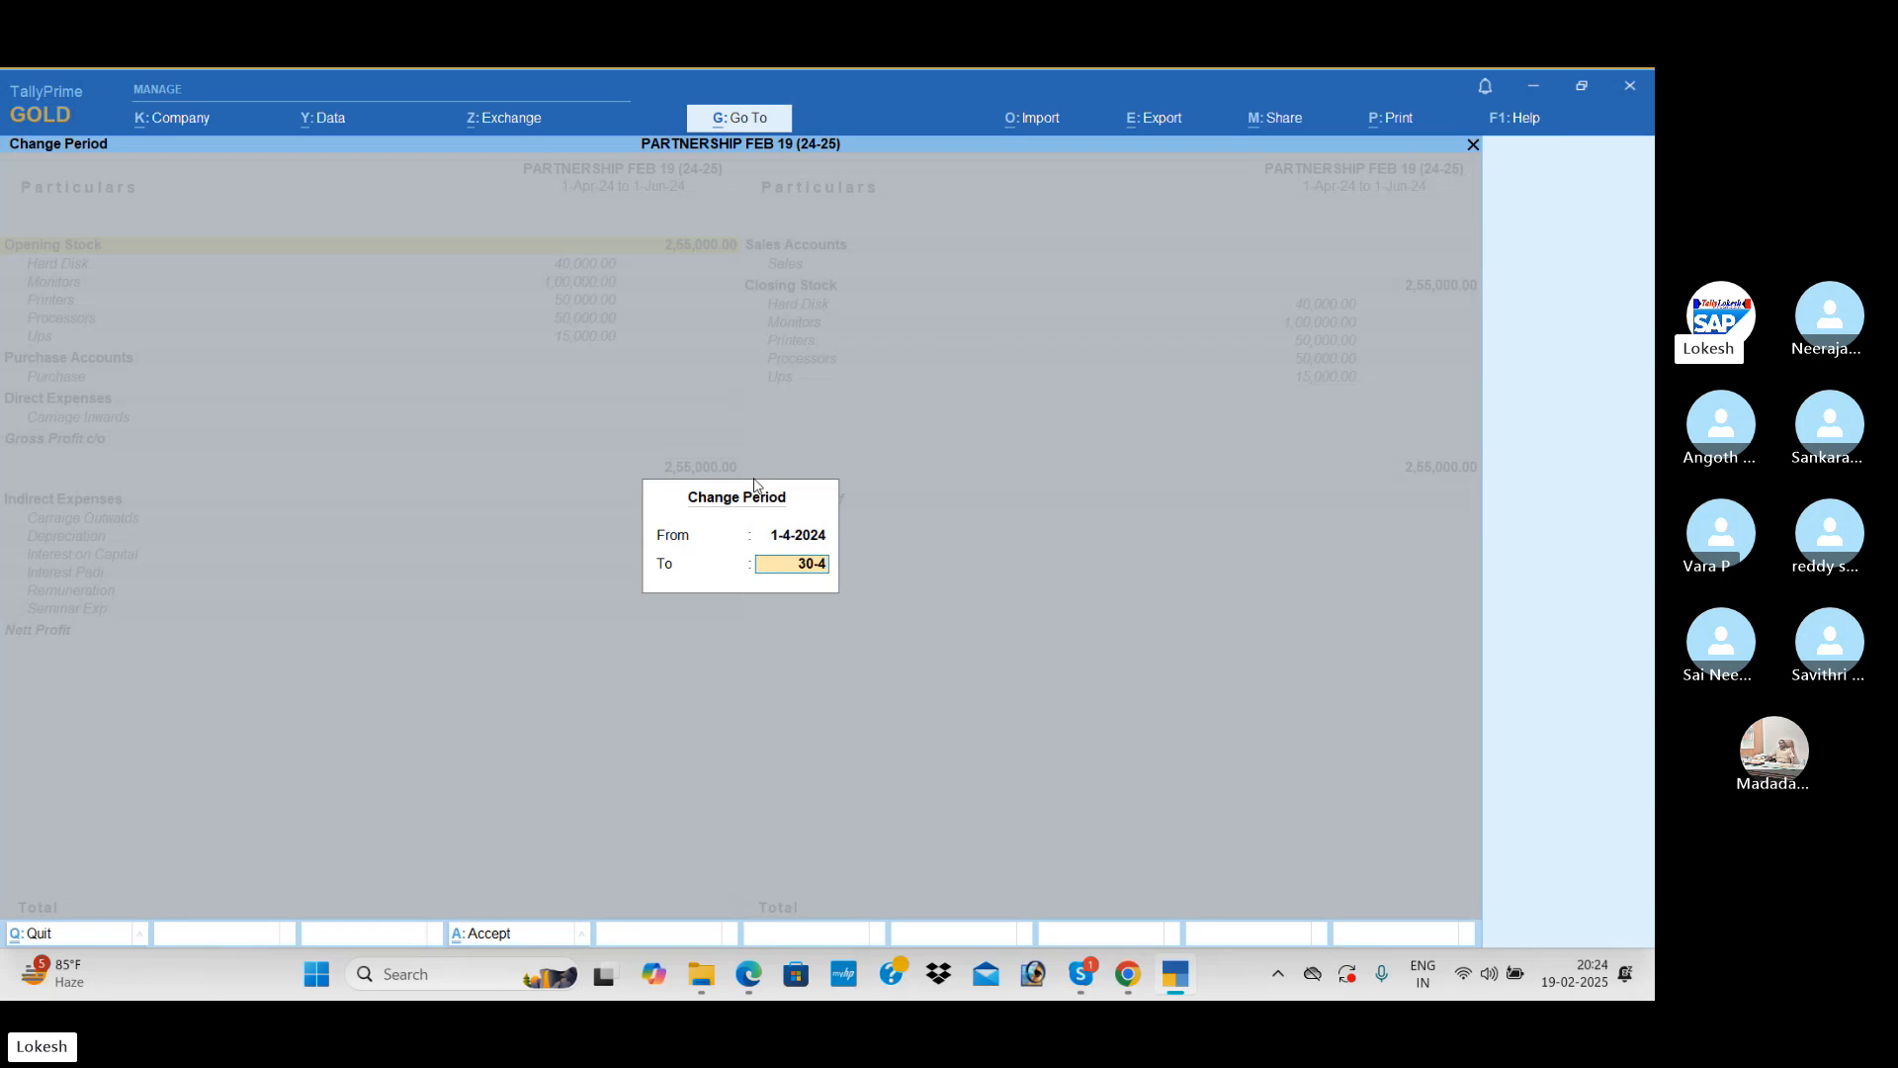
{"action": "key", "text": "Return"}
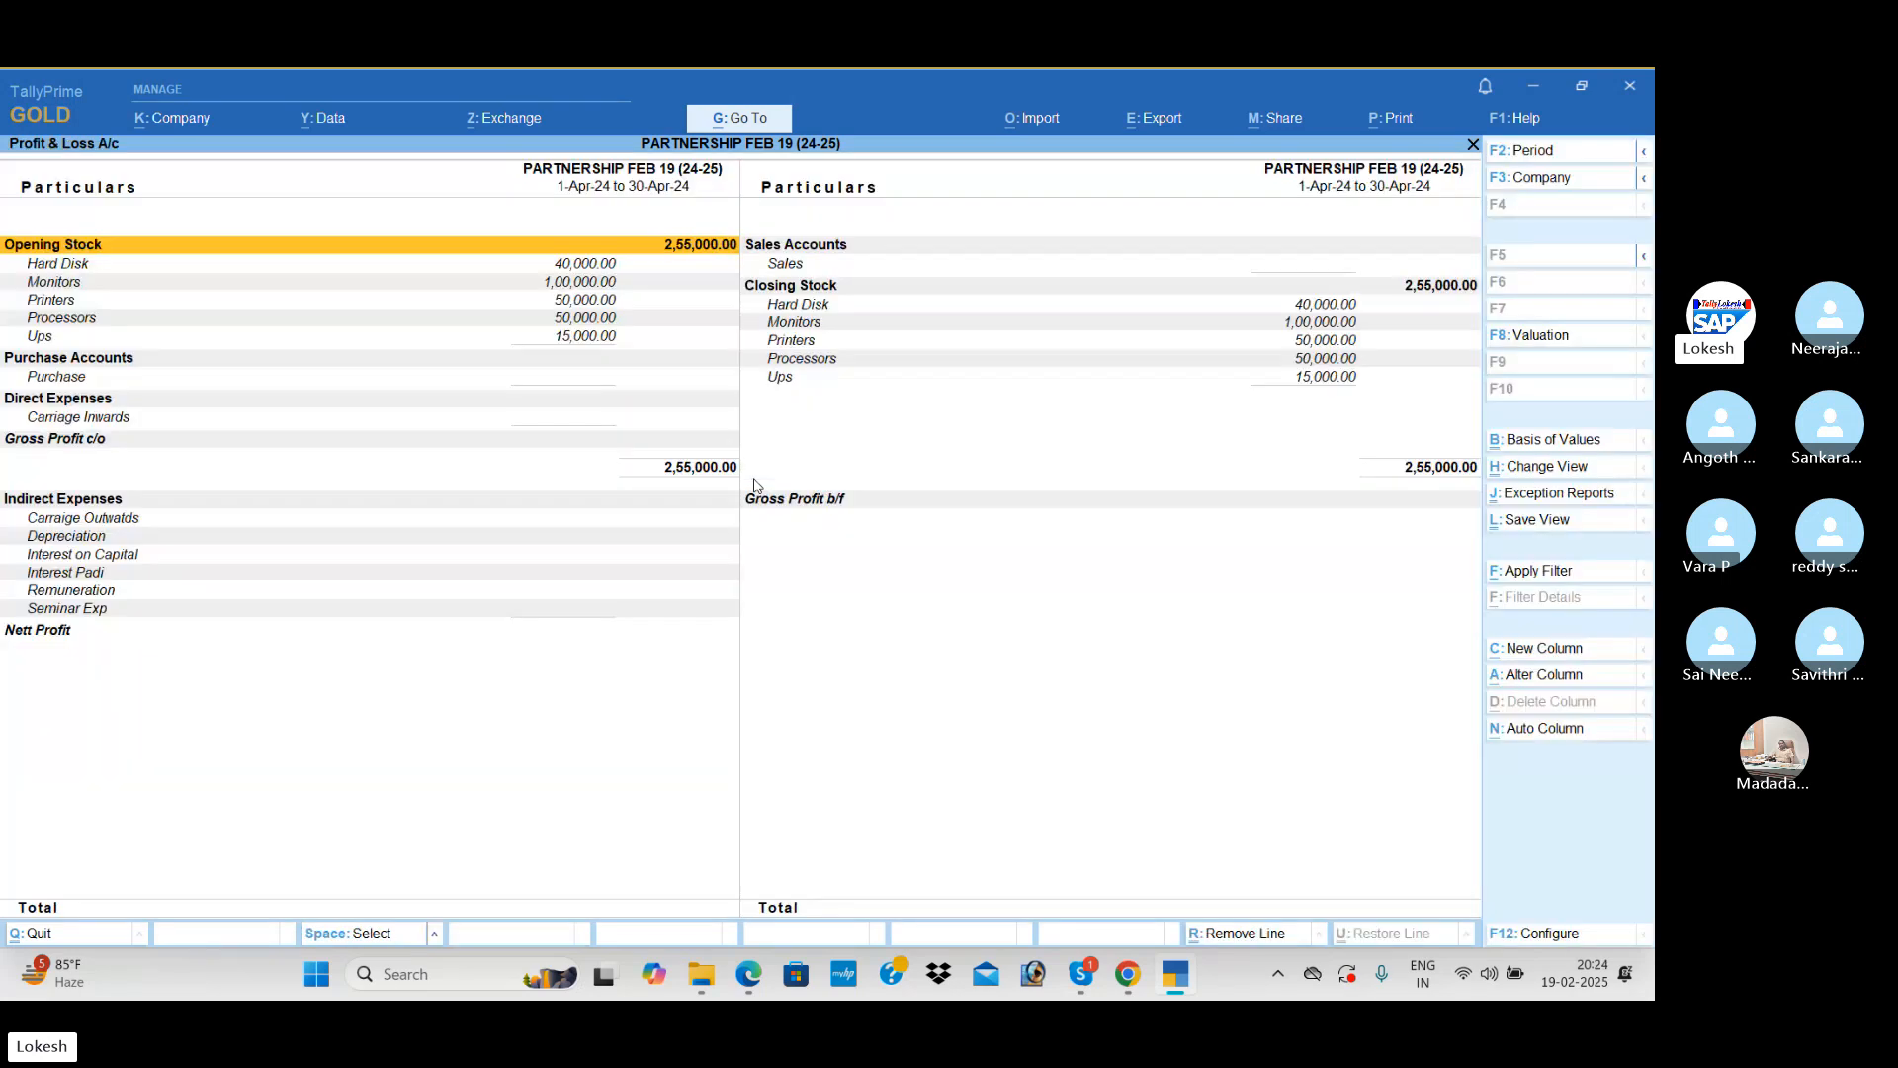
Step: Show the Profit & Loss A/c for May, from 1-5-2024 to 31-5-2024
{"action": "key", "text": "F2"}
{"action": "type", "text": "1"}
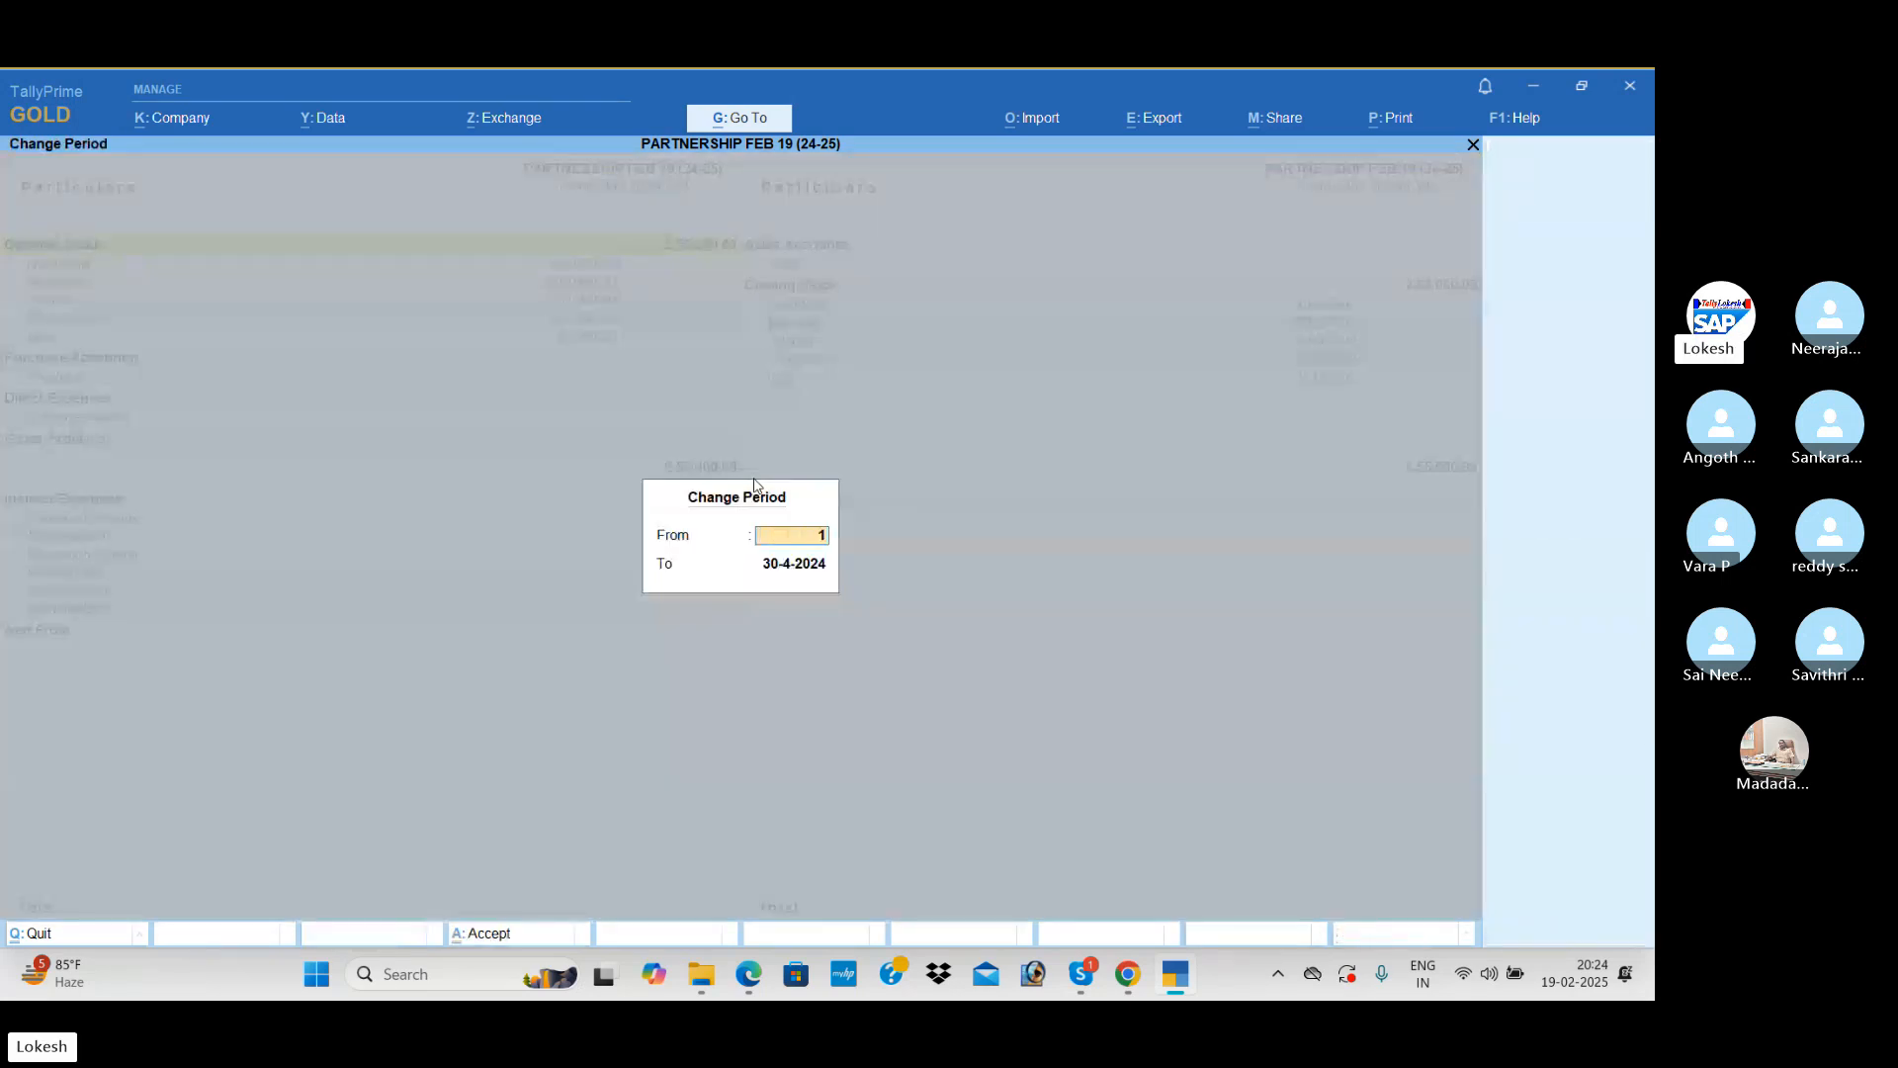
{"action": "type", "text": "-5"}
{"action": "key", "text": "Return"}
{"action": "type", "text": "31-5"}
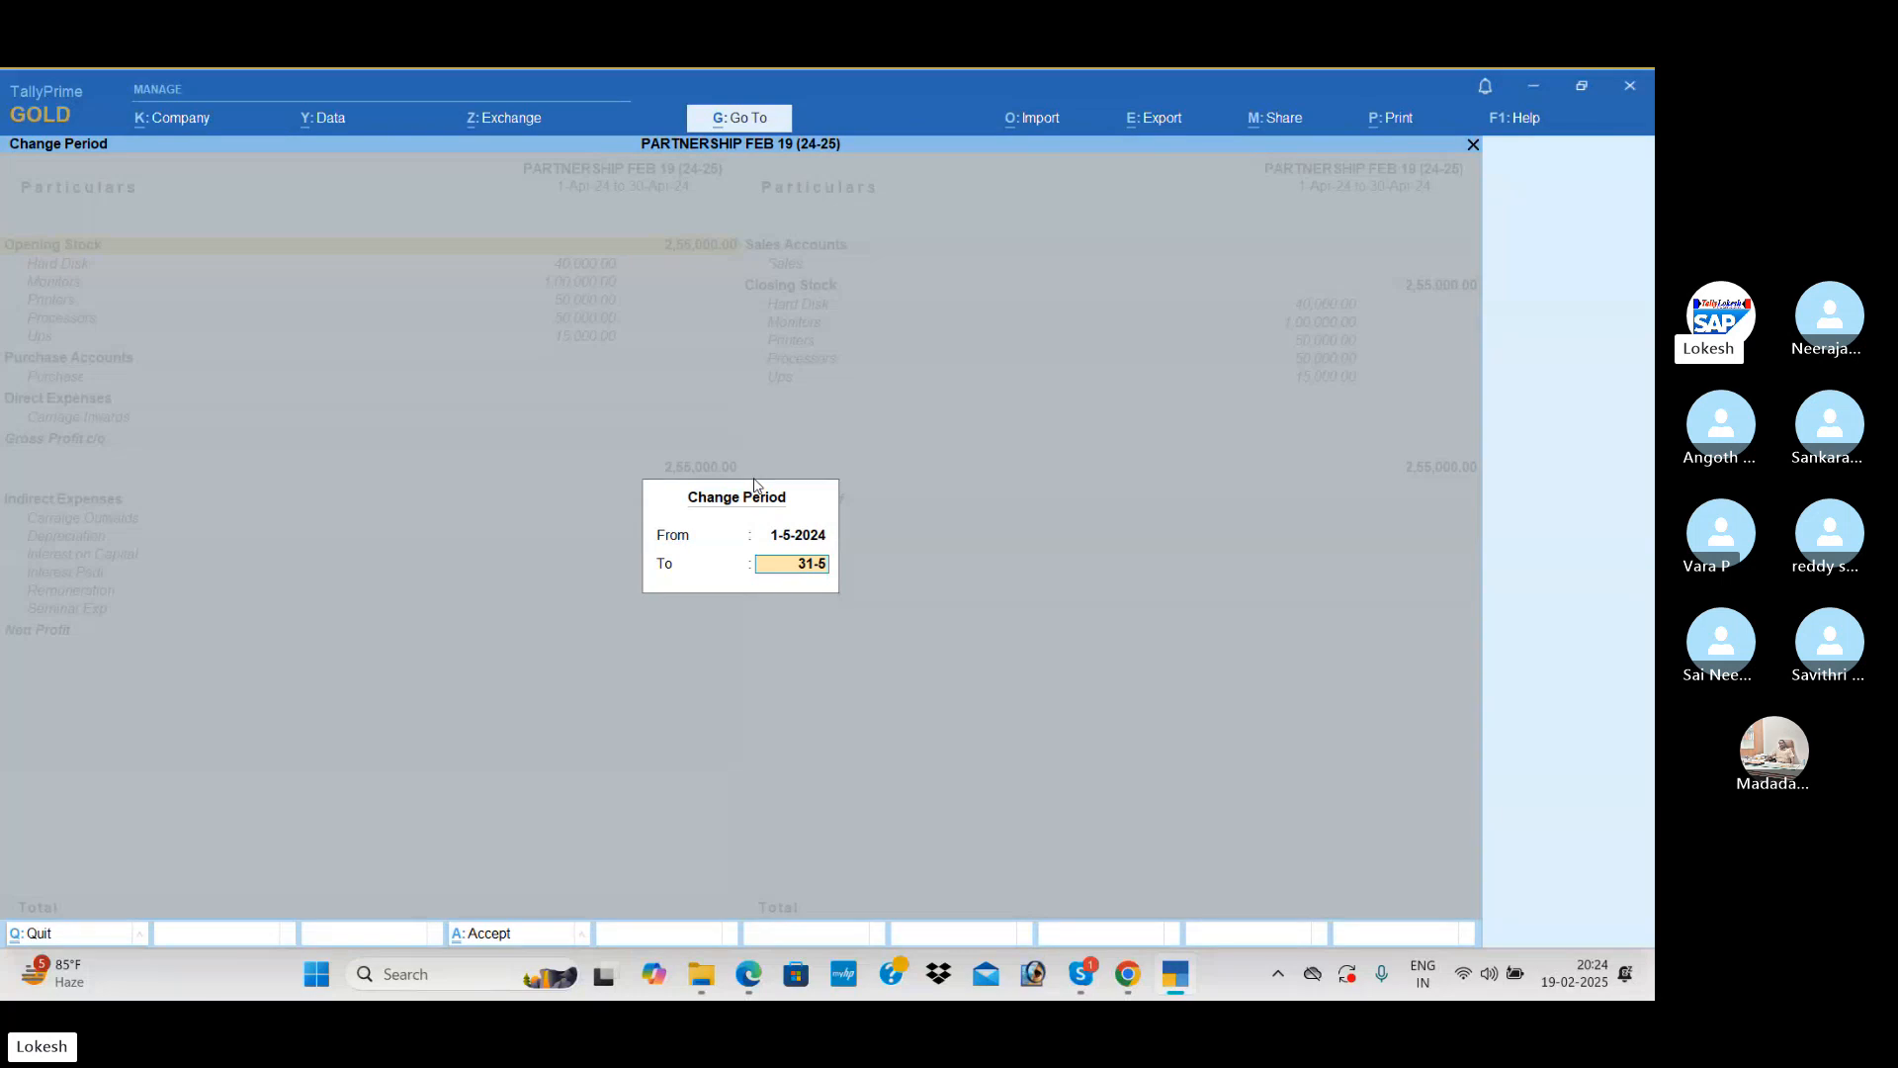
{"action": "key", "text": "Return"}
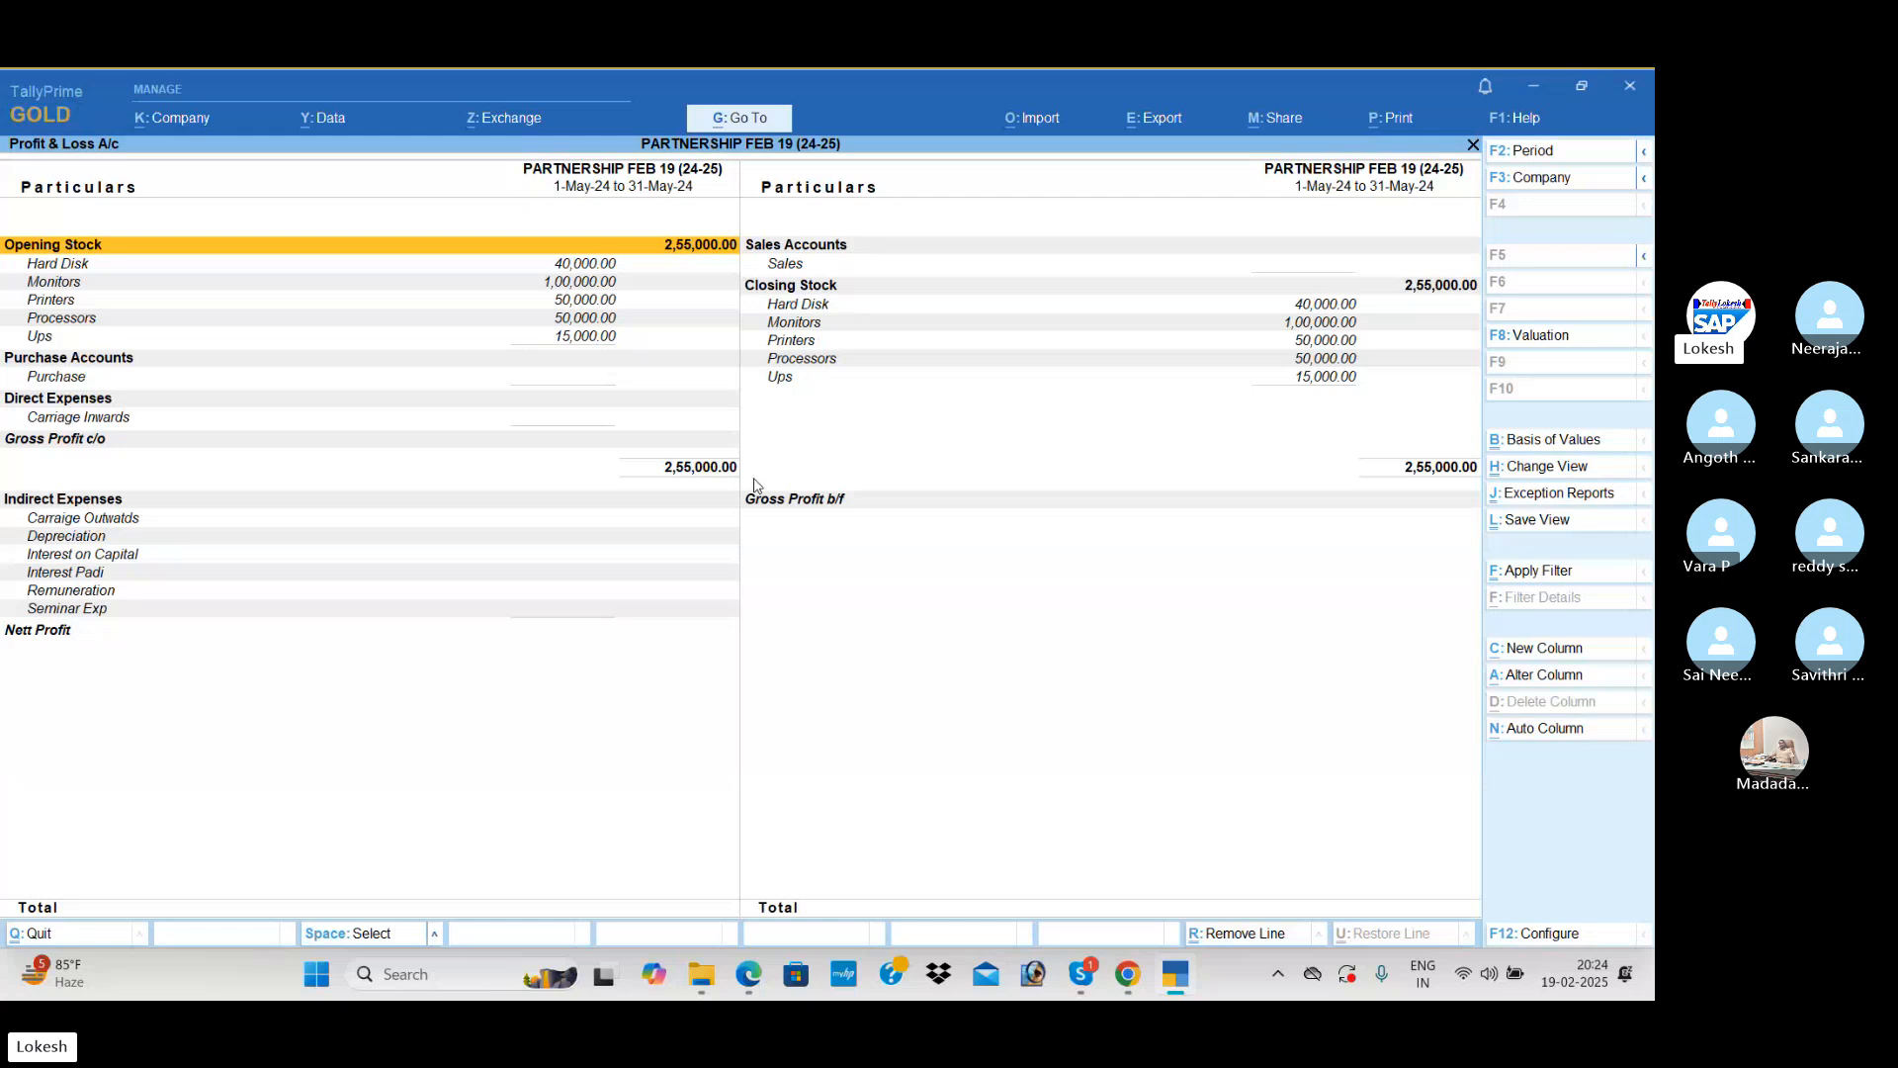
Step: Switch to the Skype call and dismiss the notice about letting everyone know they're being recorded
{"action": "key", "text": "alt+Tab"}
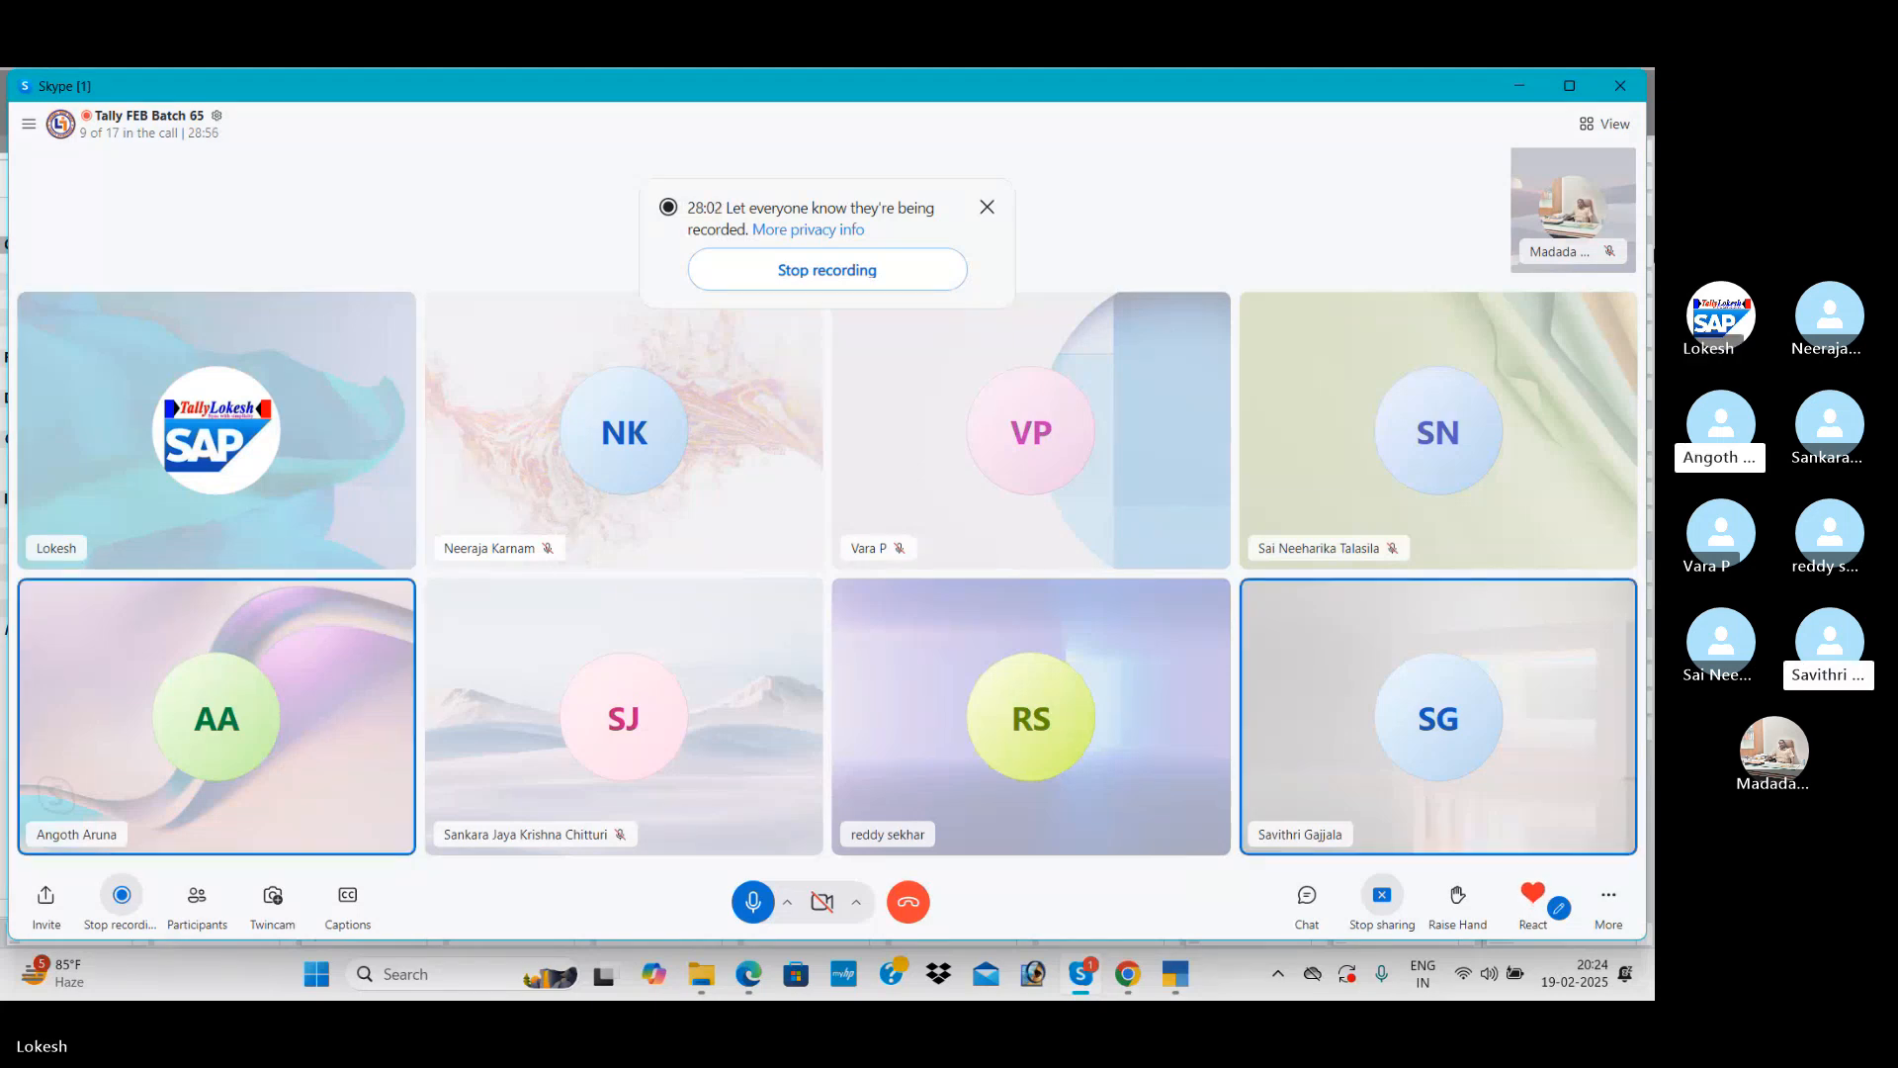
{"action": "left_click", "coordinate": [988, 210]}
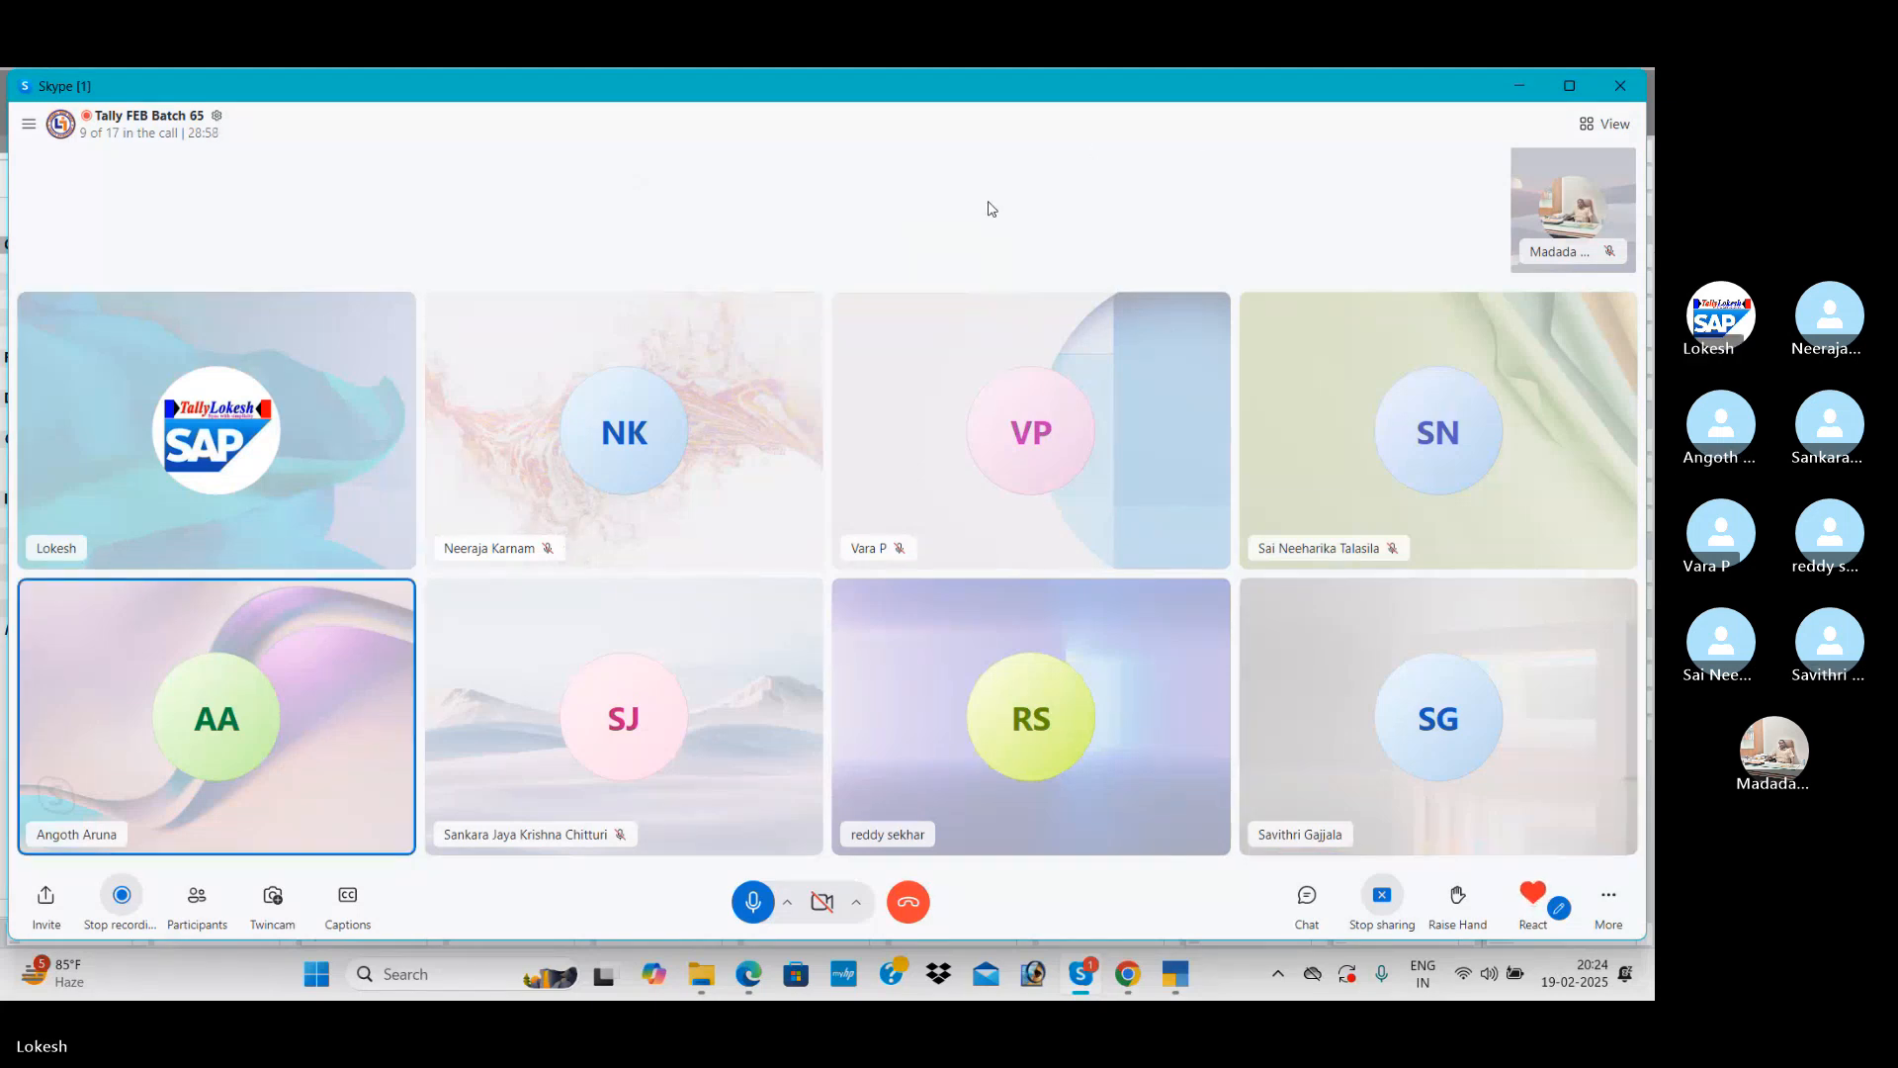